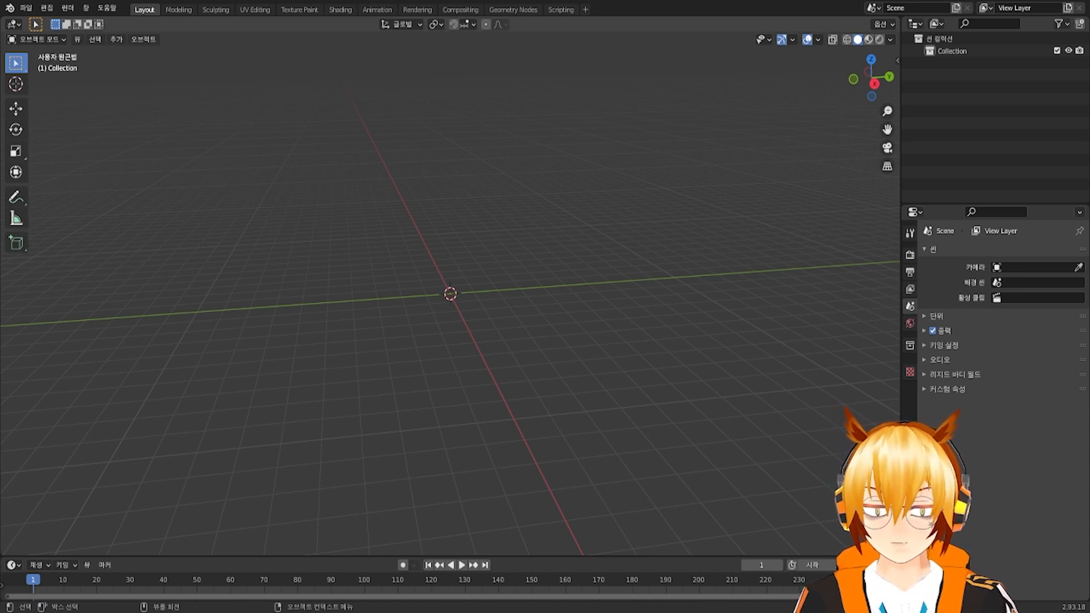
Add a plane mesh at the world origin
{"action": "middle_click_drag", "start_coordinate": [481, 239], "coordinate": [504, 355]}
{"action": "key", "text": "shift+a"}
{"action": "mouse_move", "coordinate": [492, 297]}
{"action": "left_click", "coordinate": [545, 298]}
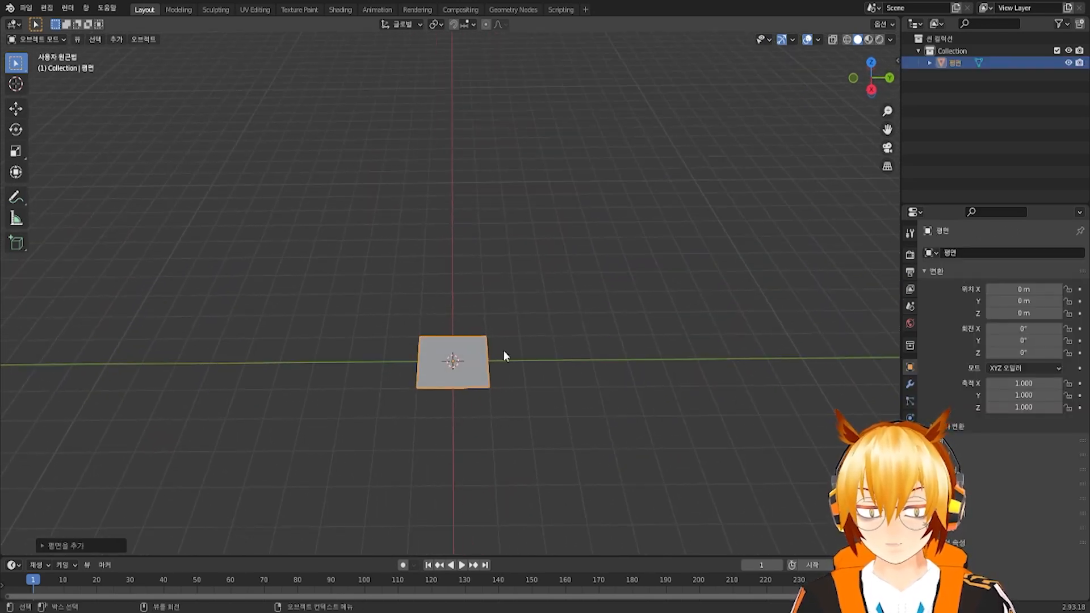
{"action": "scroll", "coordinate": [487, 328], "scroll_direction": "up", "scroll_amount": 3}
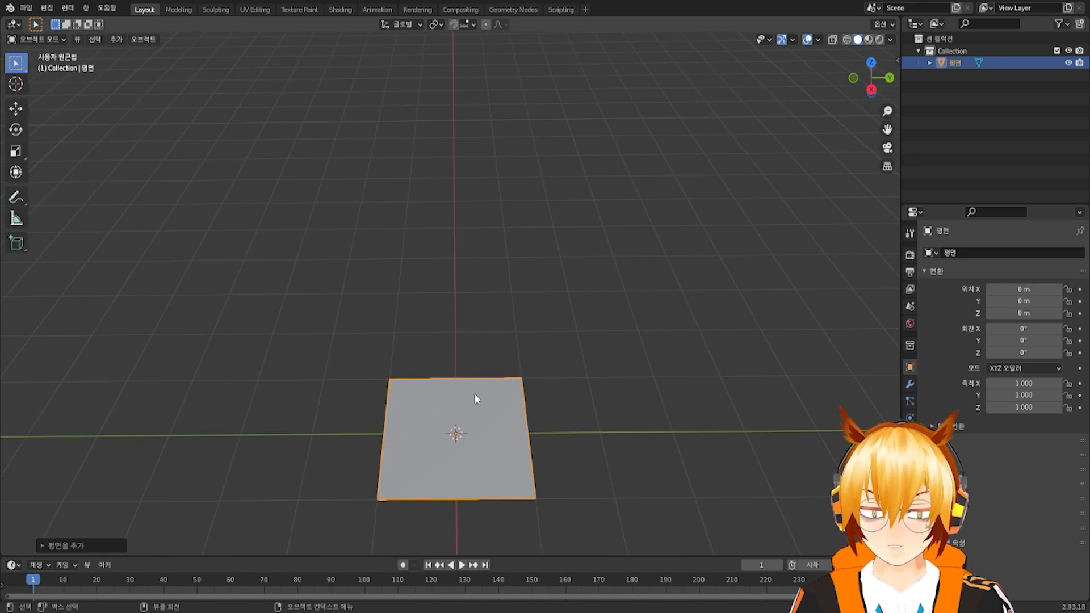
{"action": "middle_click_drag", "start_coordinate": [474, 395], "coordinate": [471, 425]}
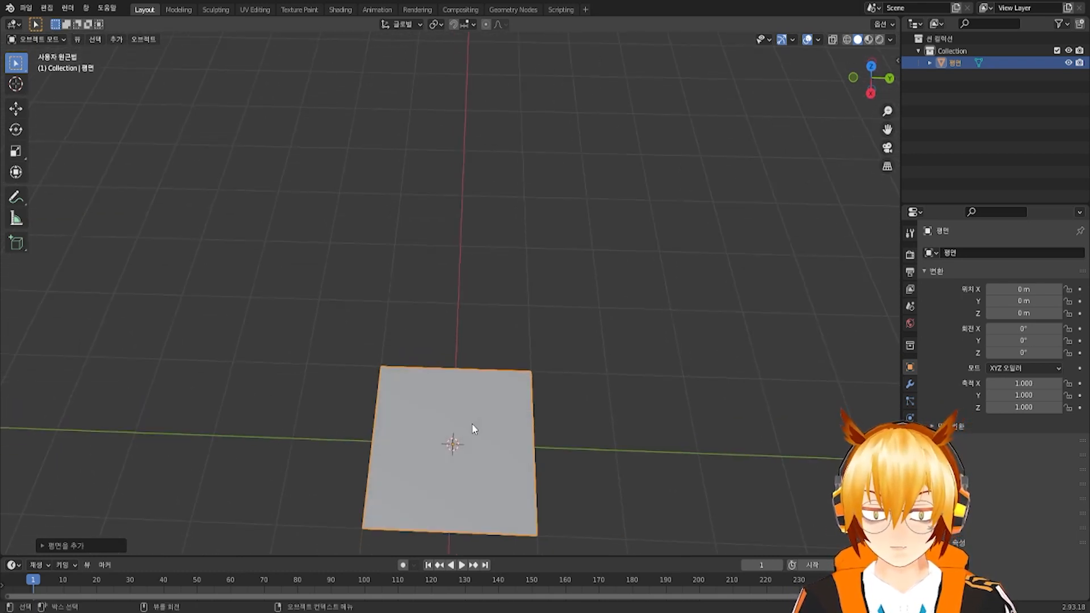
In edit mode, add one centred loop cut across the plane parallel to the X axis
{"action": "key", "text": "Tab"}
{"action": "scroll", "coordinate": [475, 427], "scroll_direction": "down", "scroll_amount": 2}
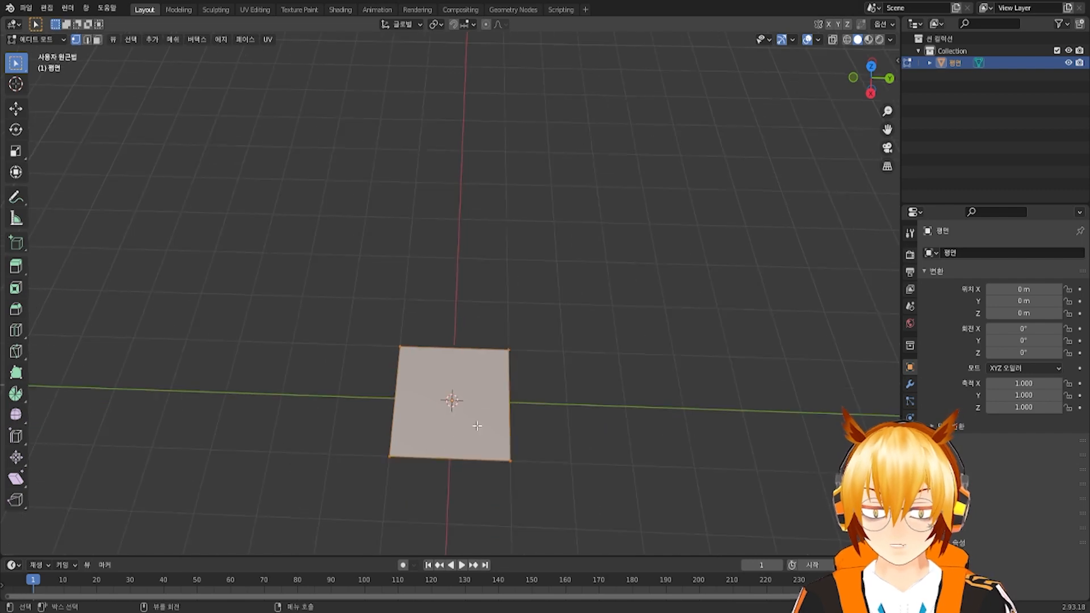
{"action": "scroll", "coordinate": [481, 429], "scroll_direction": "down", "scroll_amount": 3}
{"action": "scroll", "coordinate": [482, 431], "scroll_direction": "up", "scroll_amount": 3}
{"action": "middle_click_drag", "start_coordinate": [482, 430], "coordinate": [482, 388]}
{"action": "middle_click_drag", "start_coordinate": [490, 427], "coordinate": [537, 335], "text": "shift"}
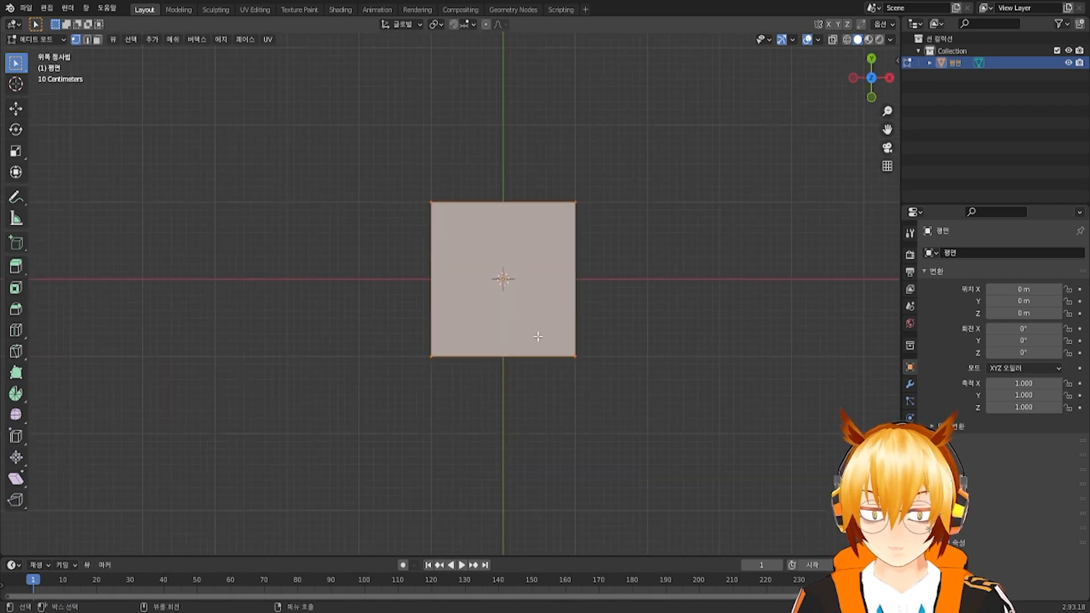
{"action": "middle_click_drag", "start_coordinate": [557, 252], "coordinate": [545, 286], "text": "shift"}
{"action": "key", "text": "ctrl+r"}
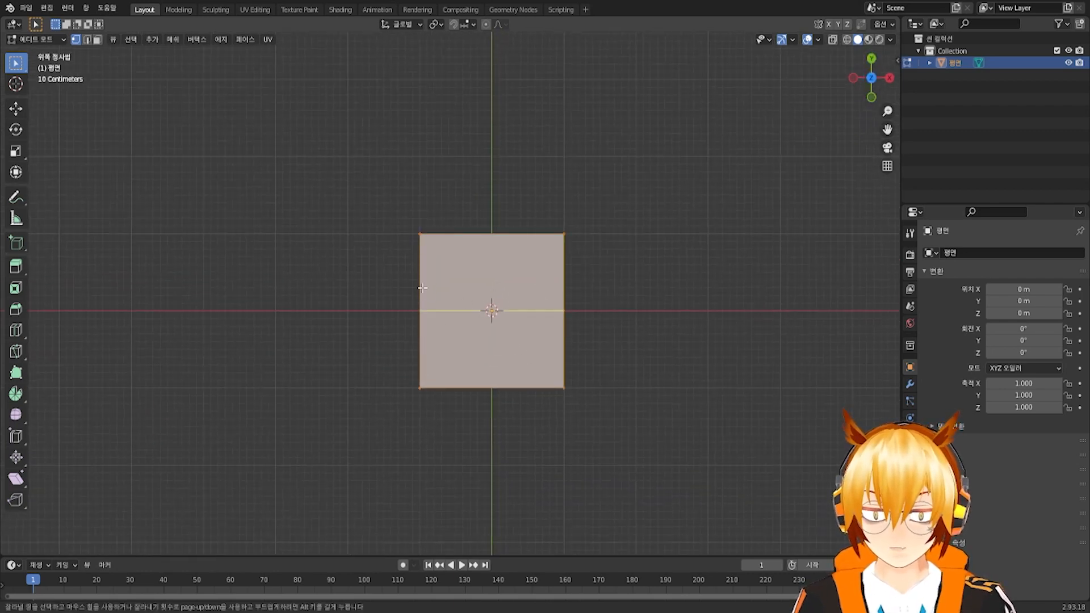
{"action": "left_click", "coordinate": [432, 311]}
{"action": "right_click", "coordinate": [451, 310]}
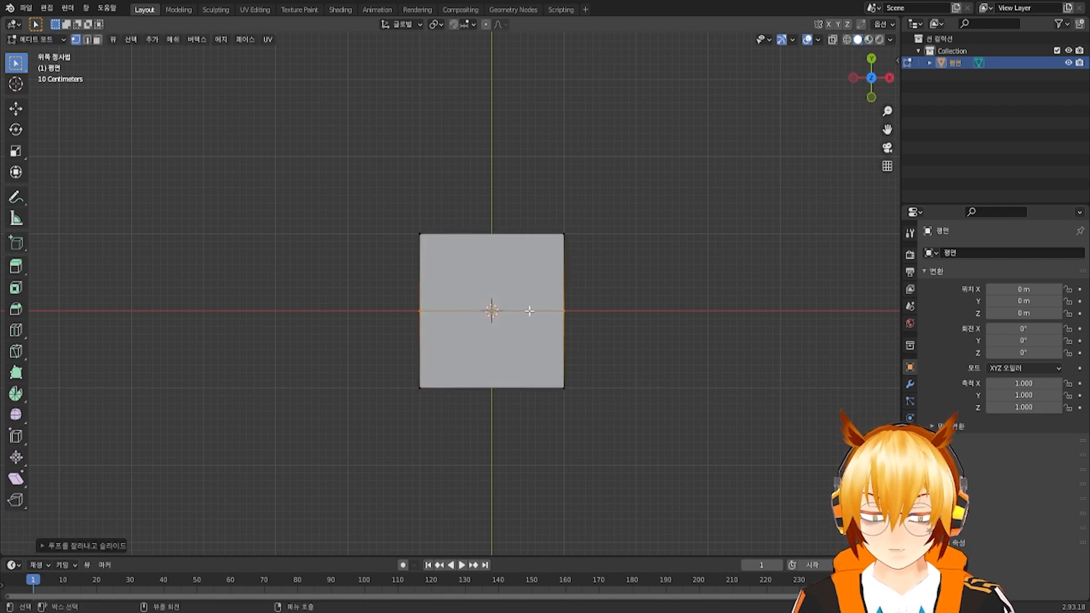
Add five evenly spaced loop cuts across the plane parallel to the Y axis, without sliding them
{"action": "key", "text": "ctrl+r"}
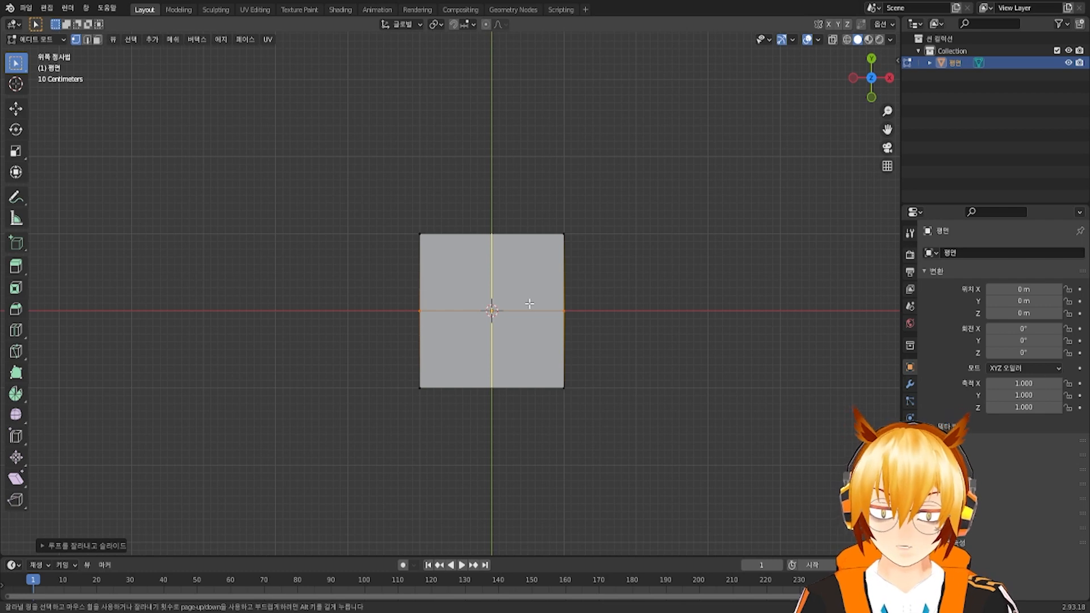
{"action": "scroll", "coordinate": [529, 304], "scroll_direction": "up", "scroll_amount": 4}
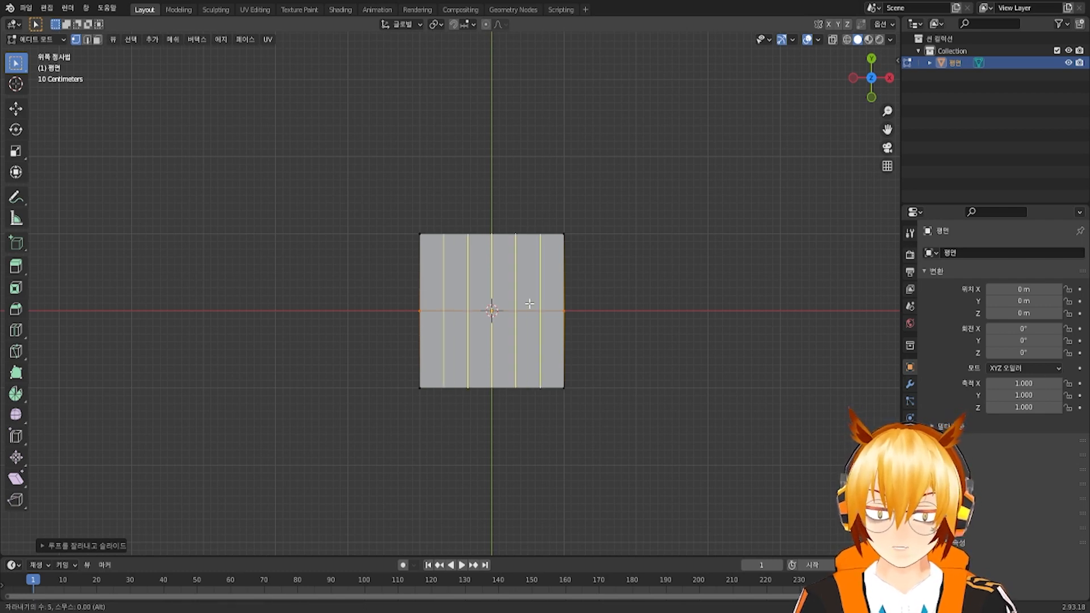
{"action": "left_click", "coordinate": [529, 304]}
{"action": "right_click", "coordinate": [529, 303]}
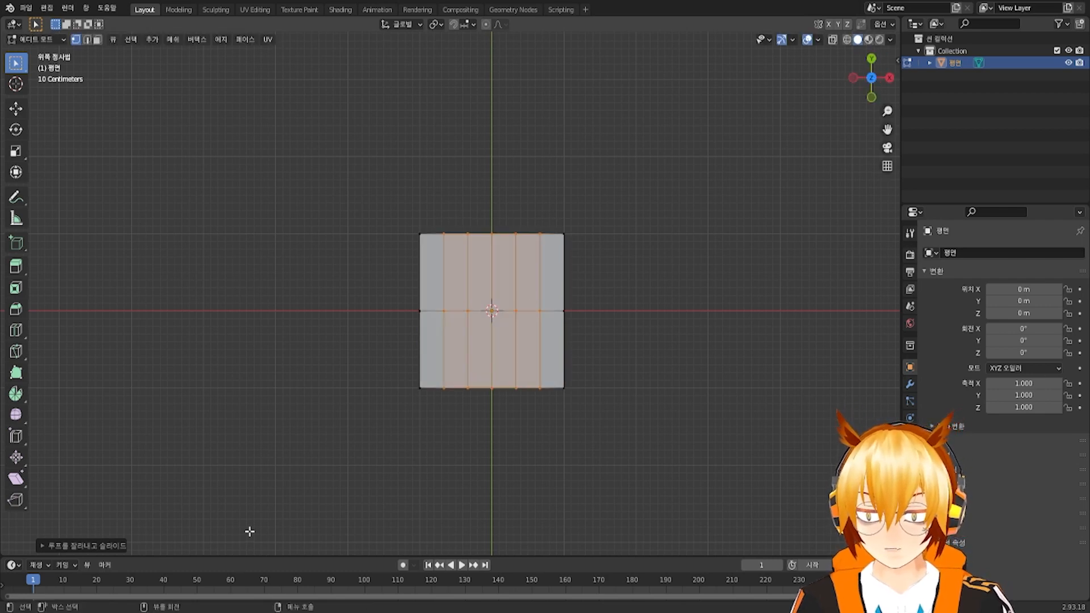
{"action": "left_click", "coordinate": [104, 547]}
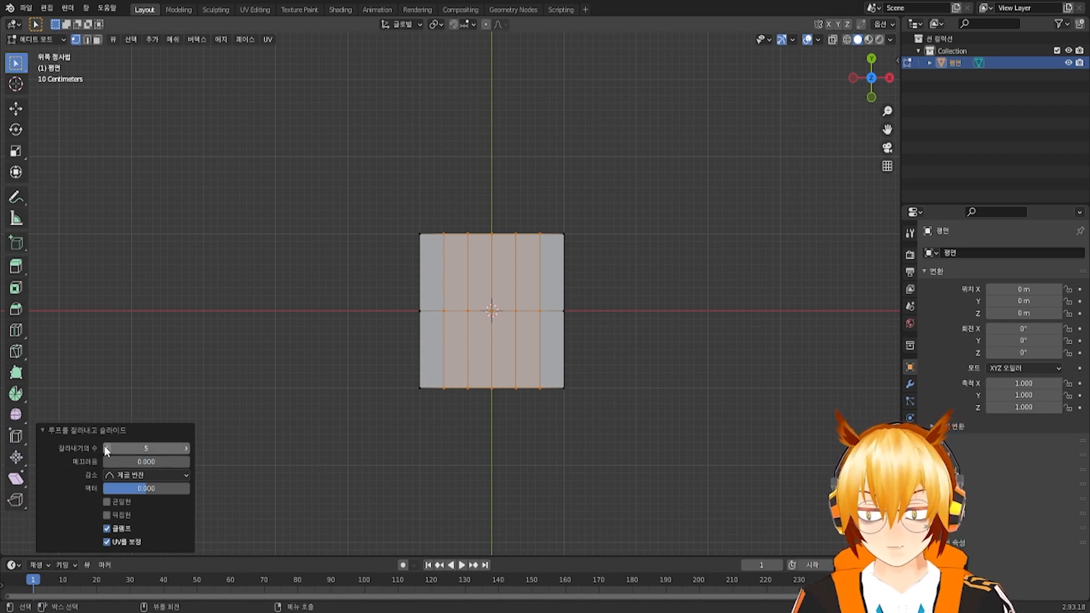
Move the middle vertex of the plane's positive-X edge outward along X by about 0.77 m to form a point
{"action": "scroll", "coordinate": [583, 261], "scroll_direction": "up", "scroll_amount": 2}
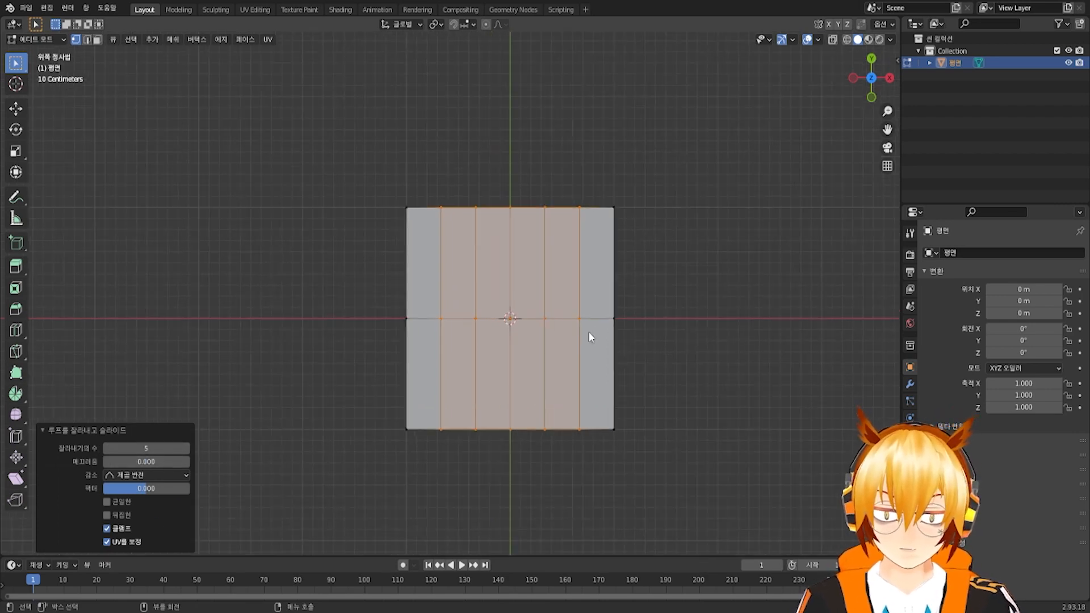
{"action": "middle_click_drag", "start_coordinate": [588, 333], "coordinate": [529, 325], "text": "shift"}
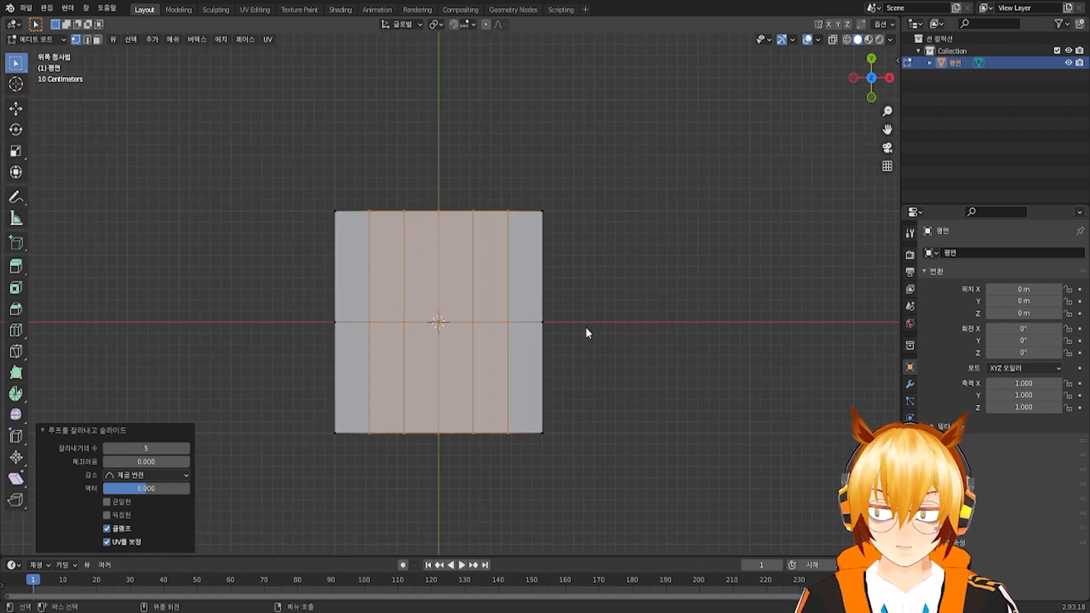
{"action": "left_click", "coordinate": [557, 327]}
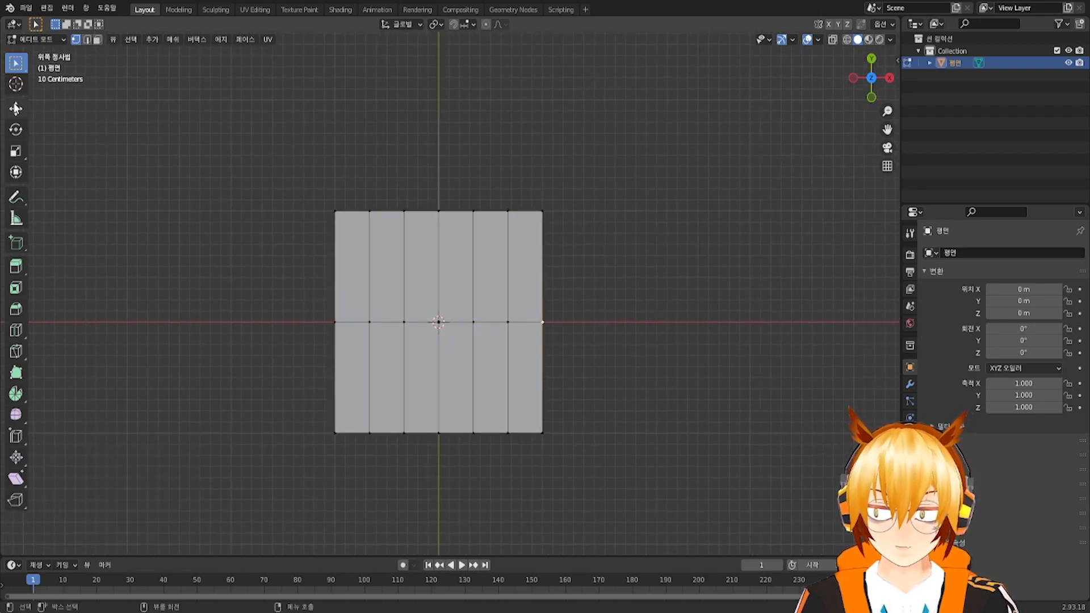
{"action": "left_click", "coordinate": [21, 115]}
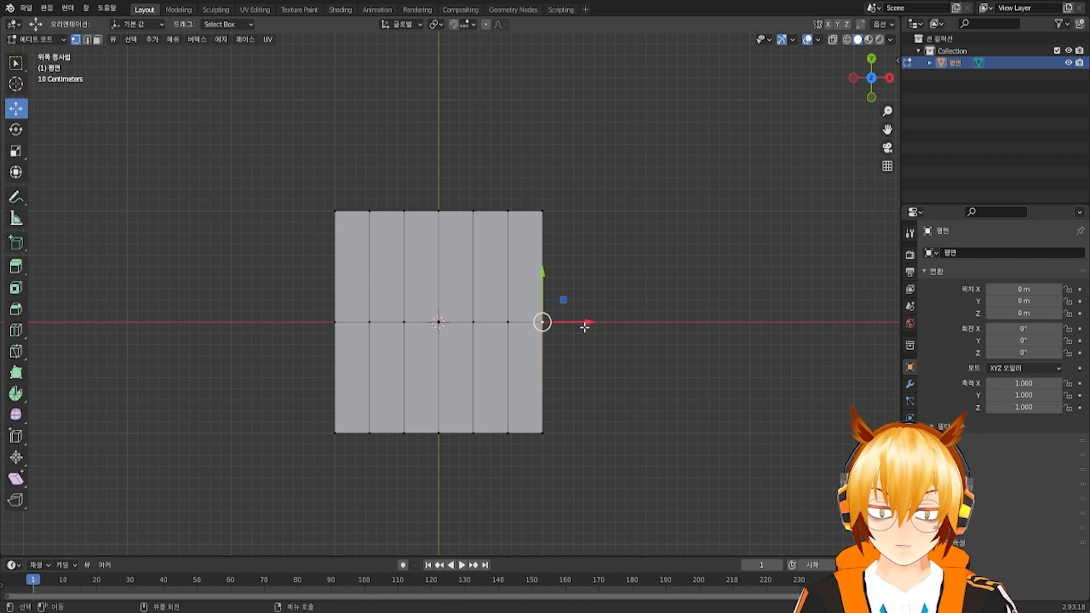
{"action": "left_click_drag", "start_coordinate": [584, 325], "coordinate": [659, 322]}
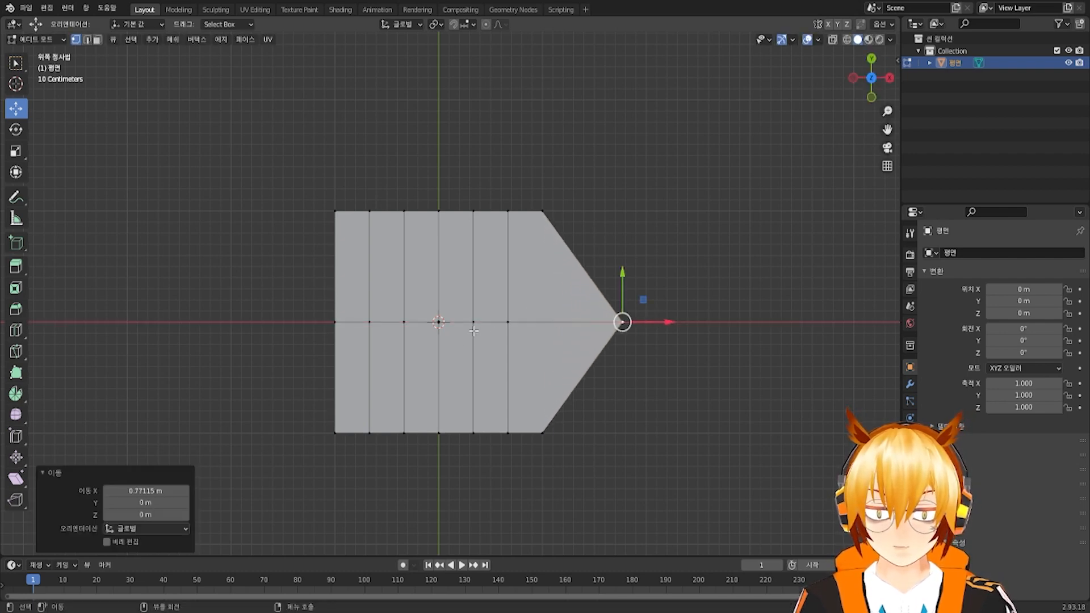
Move the middle vertex of the negative-X edge outward along X by about -0.81 m to form the opposite point
{"action": "left_click", "coordinate": [334, 322]}
{"action": "key", "text": "g"}
{"action": "key", "text": "x"}
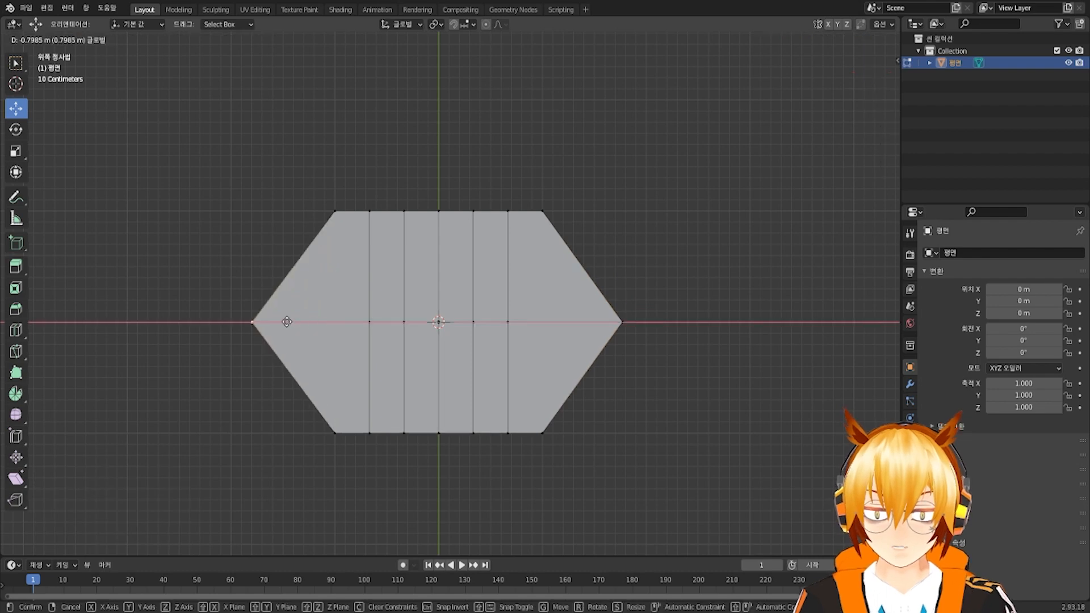
{"action": "left_click", "coordinate": [288, 321]}
{"action": "scroll", "coordinate": [487, 327], "scroll_direction": "down", "scroll_amount": 3}
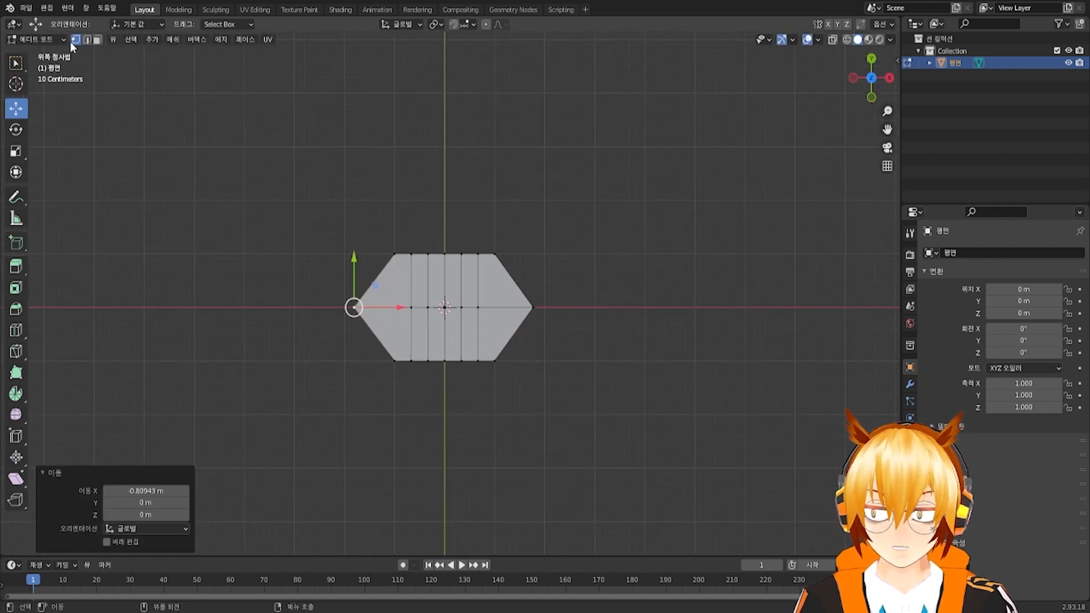
Return to object mode and add a Subdivision Surface modifier to the plane
{"action": "left_click", "coordinate": [36, 39]}
{"action": "left_click", "coordinate": [37, 40]}
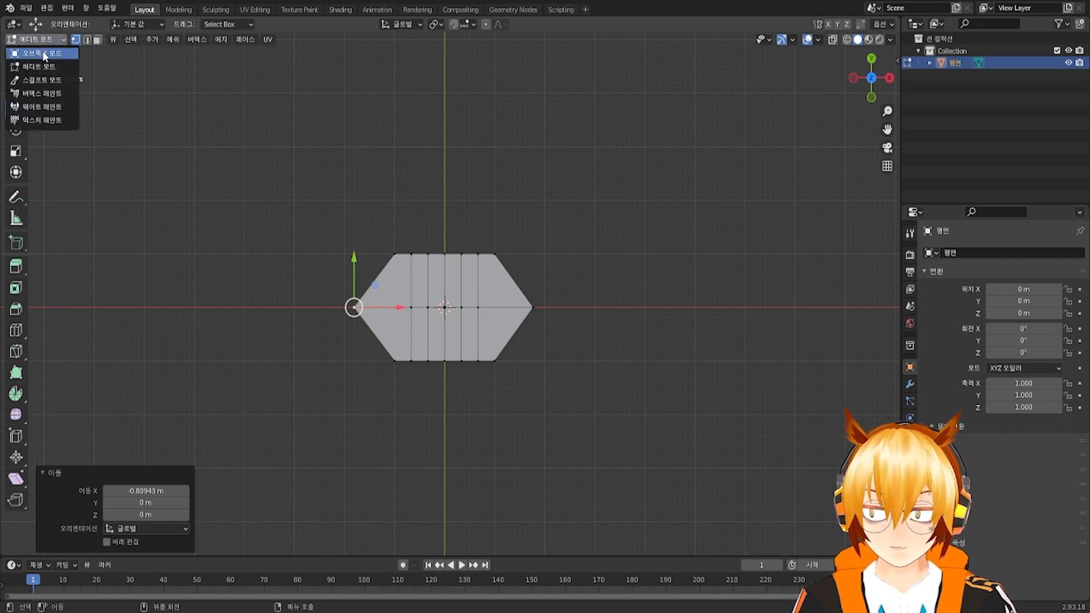
{"action": "left_click", "coordinate": [43, 53]}
{"action": "left_click", "coordinate": [909, 384]}
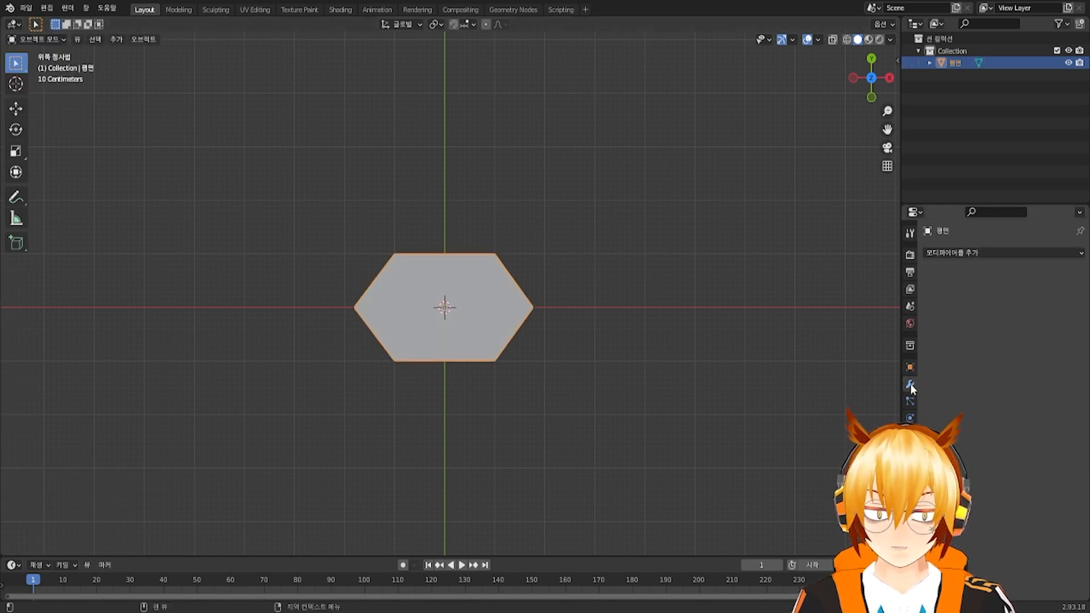
{"action": "left_click", "coordinate": [961, 255]}
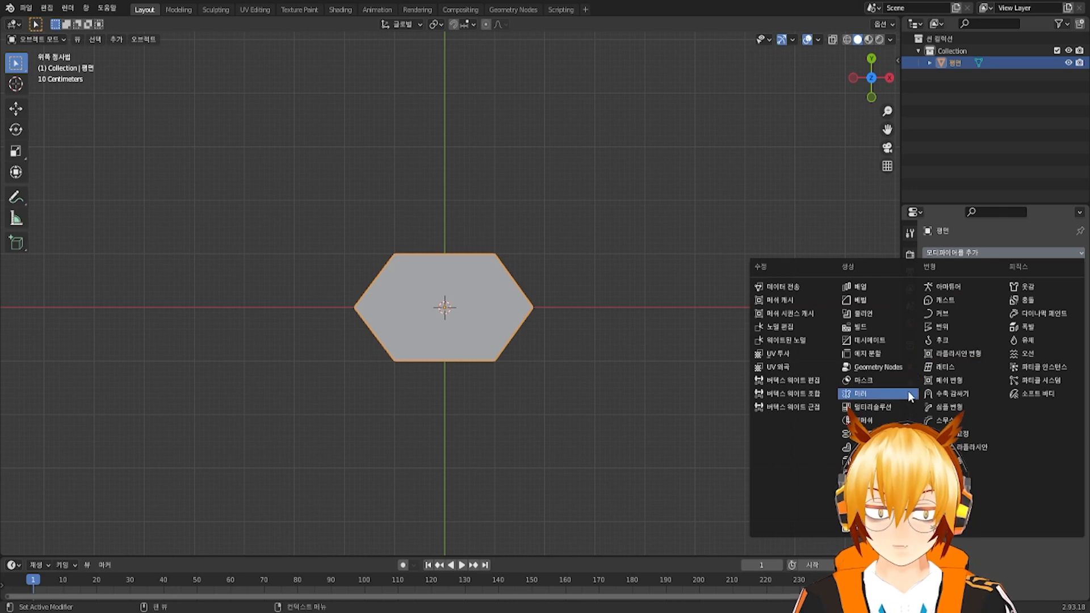
{"action": "left_click", "coordinate": [860, 473]}
{"action": "scroll", "coordinate": [712, 407], "scroll_direction": "down", "scroll_amount": 2}
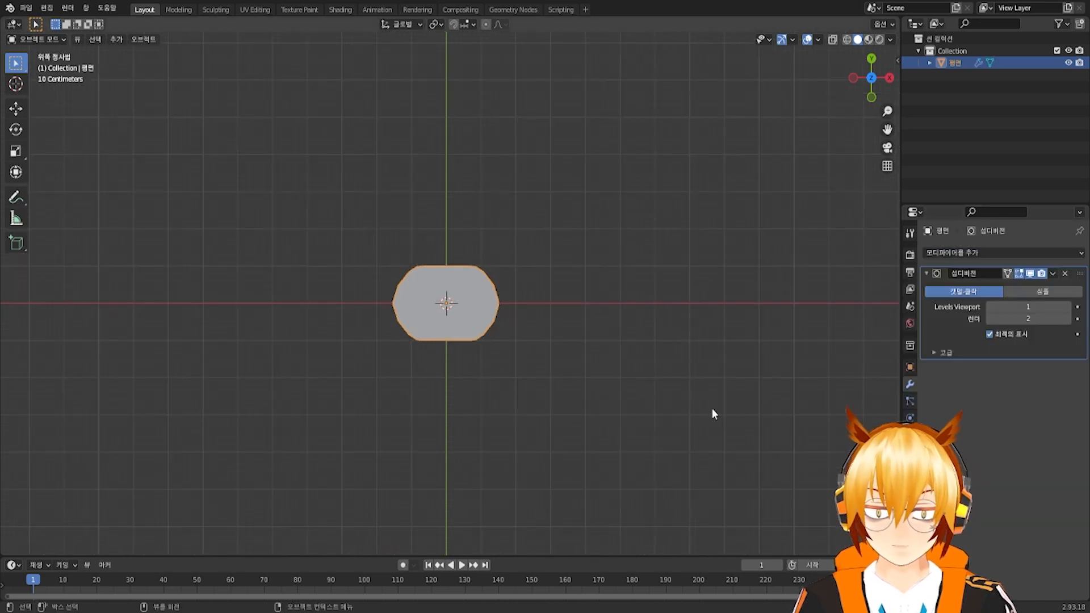
Go back into edit mode and select all vertices of the mesh
{"action": "middle_click_drag", "start_coordinate": [711, 408], "coordinate": [493, 288]}
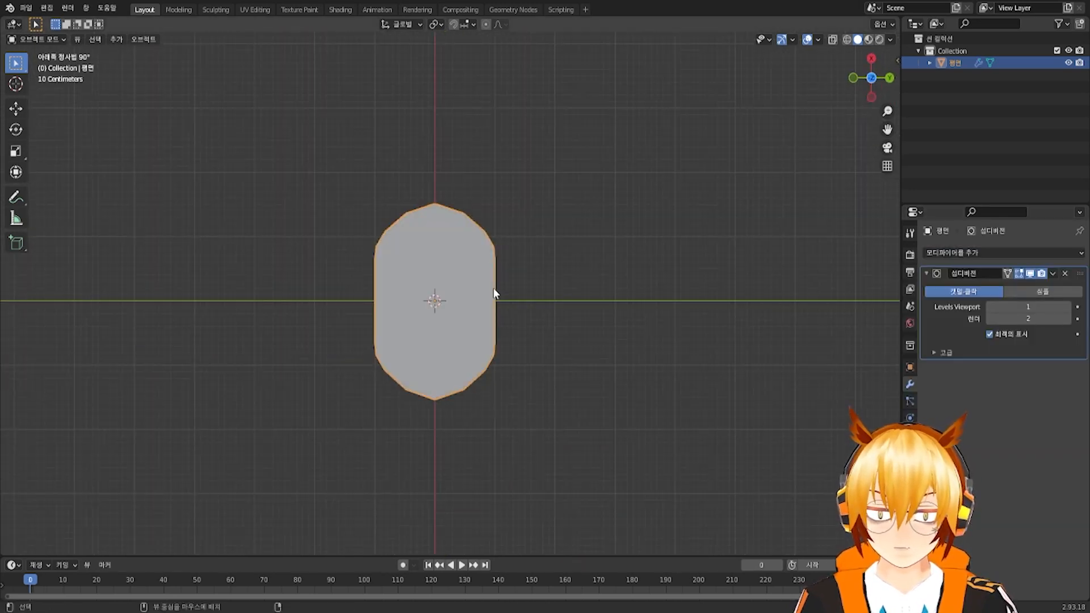
{"action": "scroll", "coordinate": [492, 295], "scroll_direction": "up", "scroll_amount": 4}
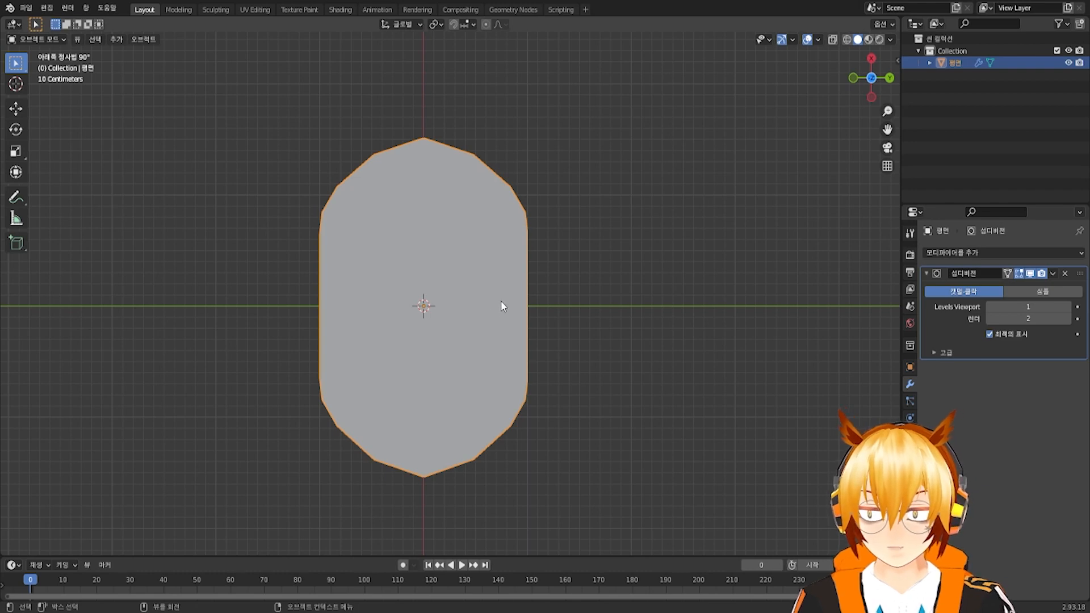
{"action": "scroll", "coordinate": [500, 283], "scroll_direction": "down", "scroll_amount": 2}
{"action": "key", "text": "Tab"}
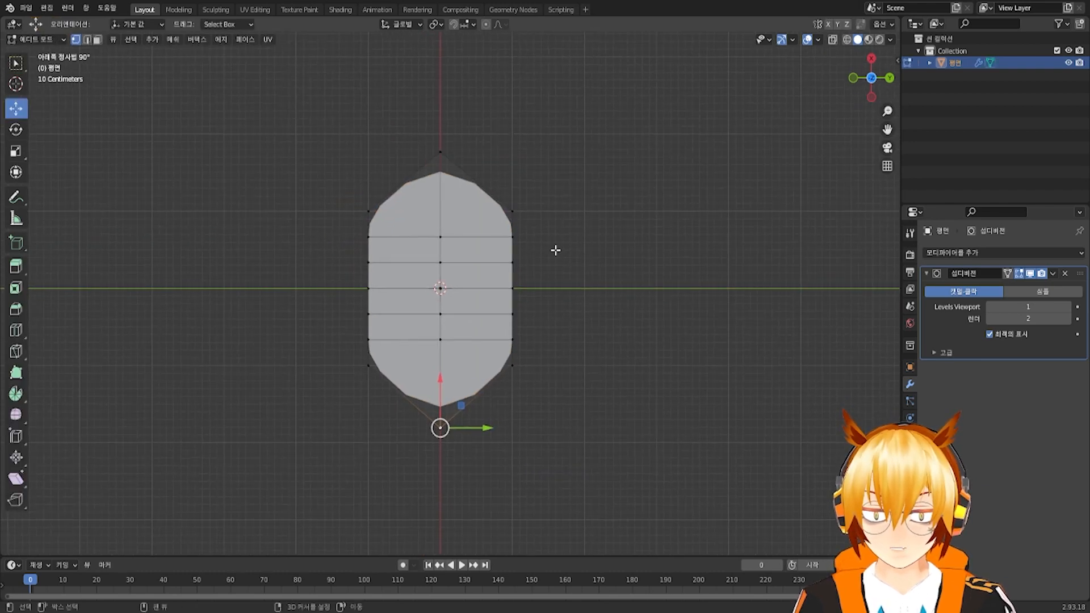
{"action": "scroll", "coordinate": [555, 249], "scroll_direction": "up", "scroll_amount": 2}
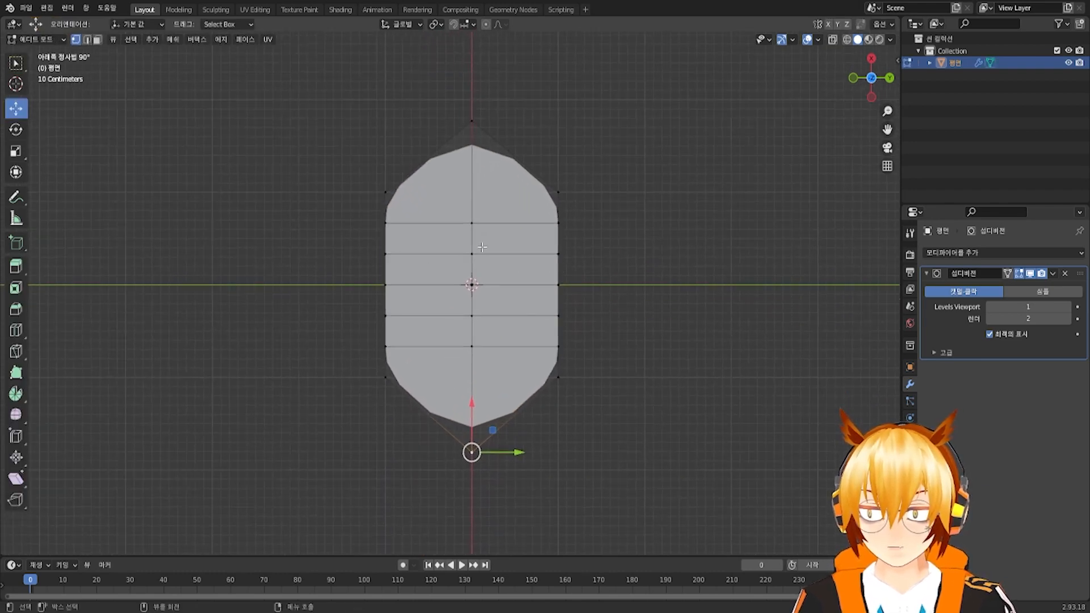
{"action": "middle_click_drag", "start_coordinate": [530, 186], "coordinate": [499, 241], "text": "shift"}
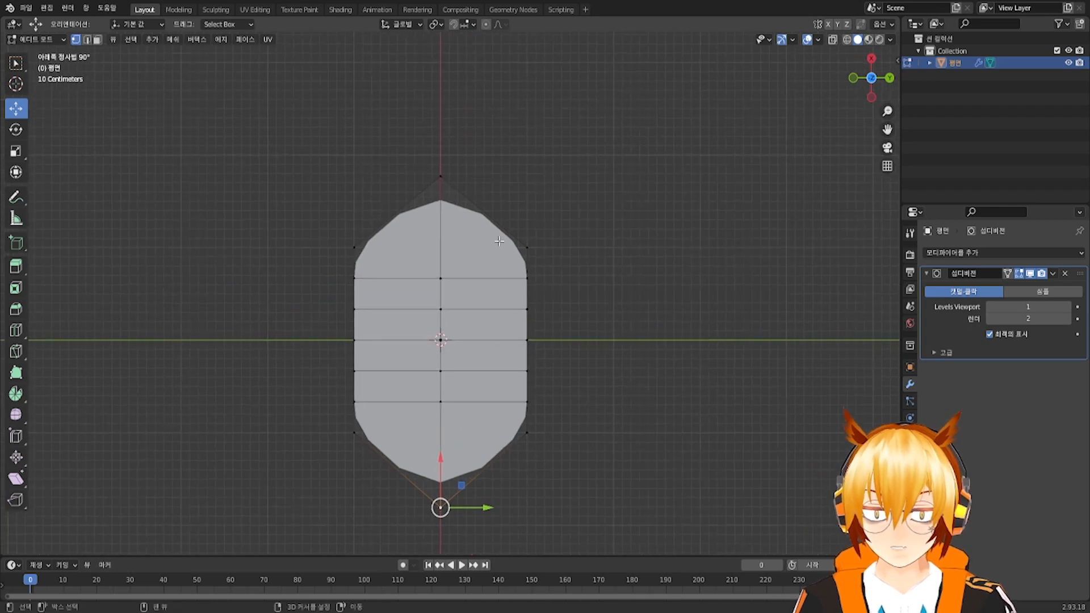
{"action": "left_click_drag", "start_coordinate": [331, 142], "coordinate": [630, 514]}
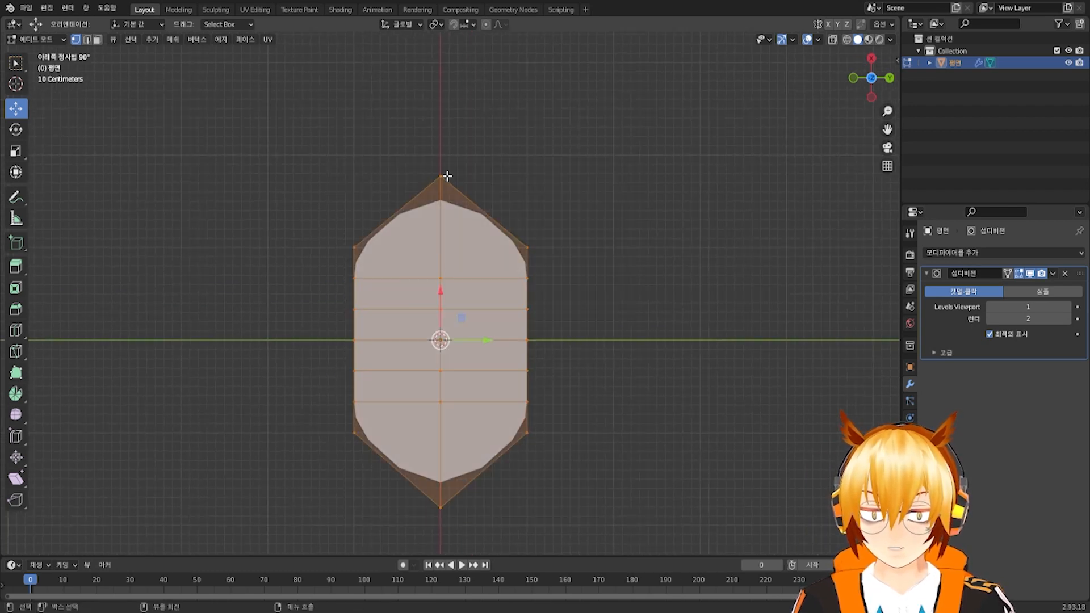
Try to stretch the selected mesh along the Z axis by a factor of about 1.355
{"action": "key", "text": "s"}
{"action": "key", "text": "z"}
{"action": "left_click", "coordinate": [453, 95]}
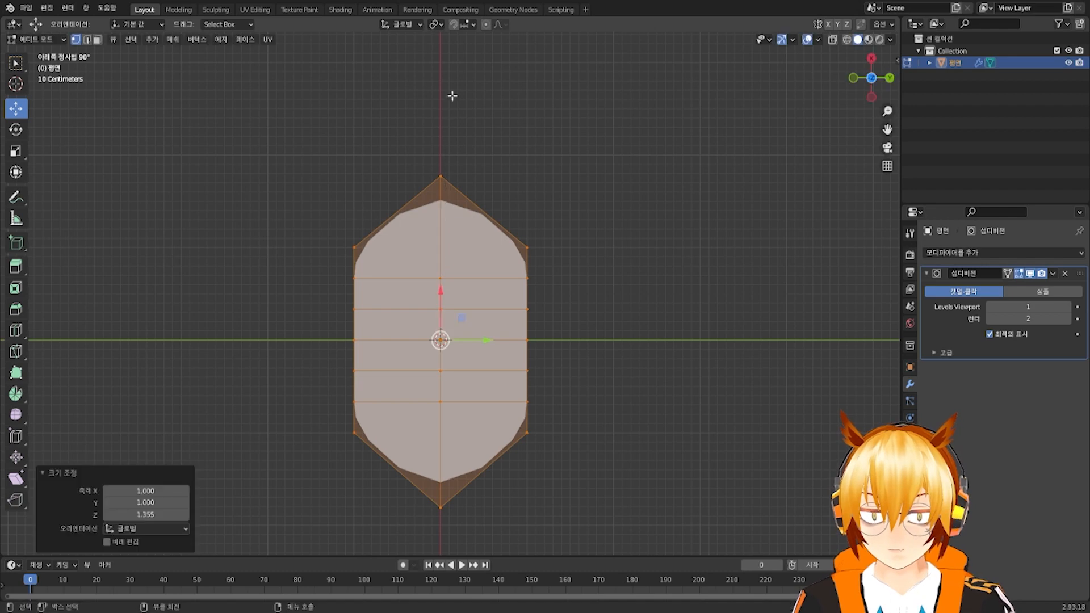
Scale the whole mesh along the X axis by a factor of about 2.009
{"action": "scroll", "coordinate": [462, 170], "scroll_direction": "down", "scroll_amount": 3}
{"action": "middle_click_drag", "start_coordinate": [467, 262], "coordinate": [477, 223], "text": "shift"}
{"action": "scroll", "coordinate": [477, 222], "scroll_direction": "up", "scroll_amount": 2}
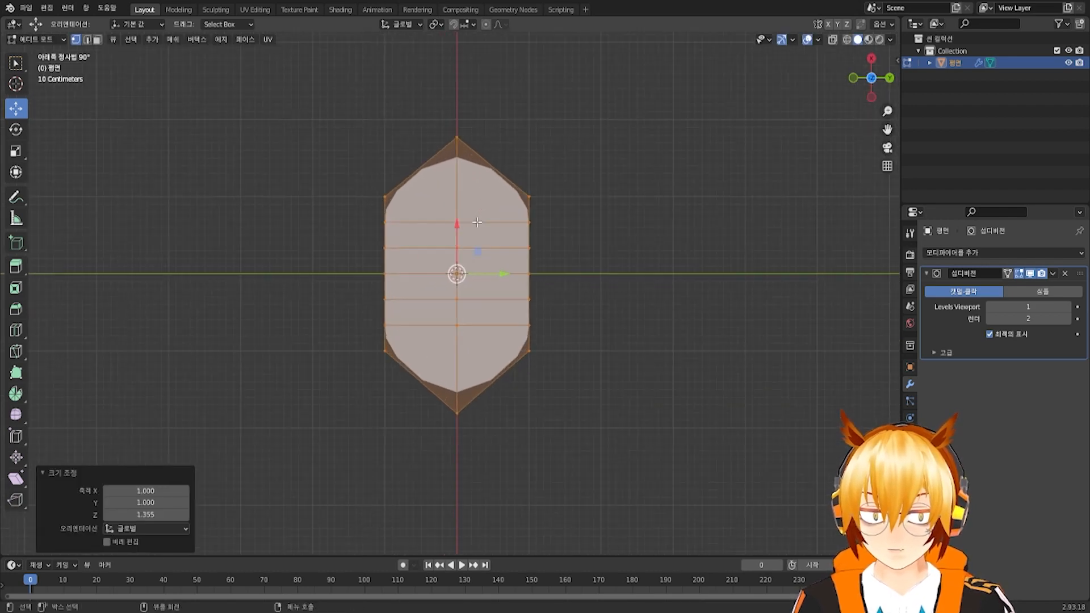
{"action": "key", "text": "s"}
{"action": "key", "text": "z"}
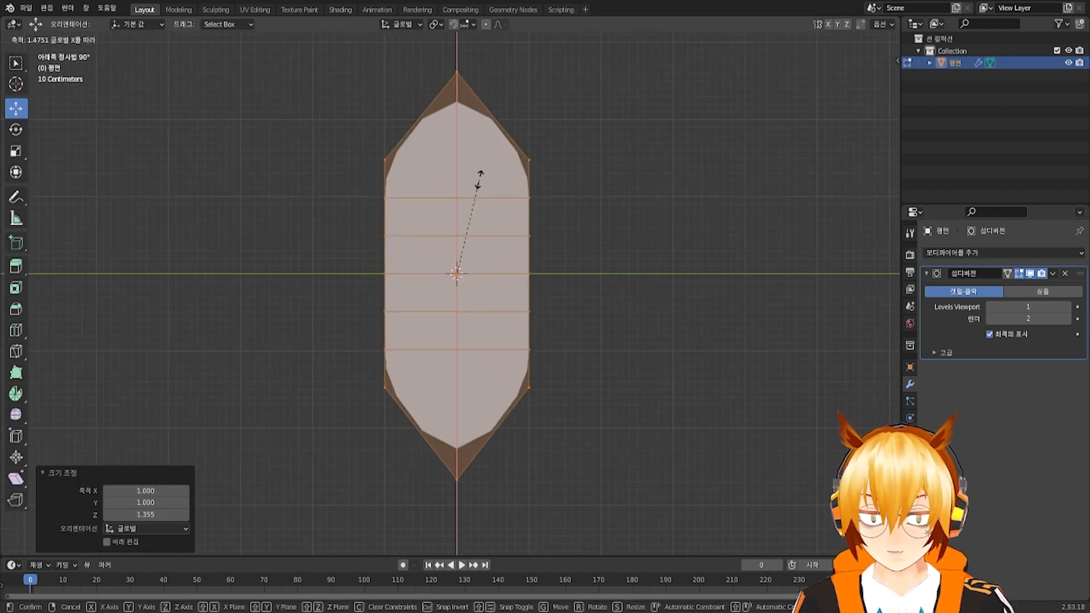
{"action": "left_click", "coordinate": [484, 145]}
Move the two positive-Y side vertices nearest the positive-X tip outward along Y to widen that end
{"action": "scroll", "coordinate": [541, 212], "scroll_direction": "up", "scroll_amount": 3}
{"action": "middle_click_drag", "start_coordinate": [541, 212], "coordinate": [526, 256], "text": "shift"}
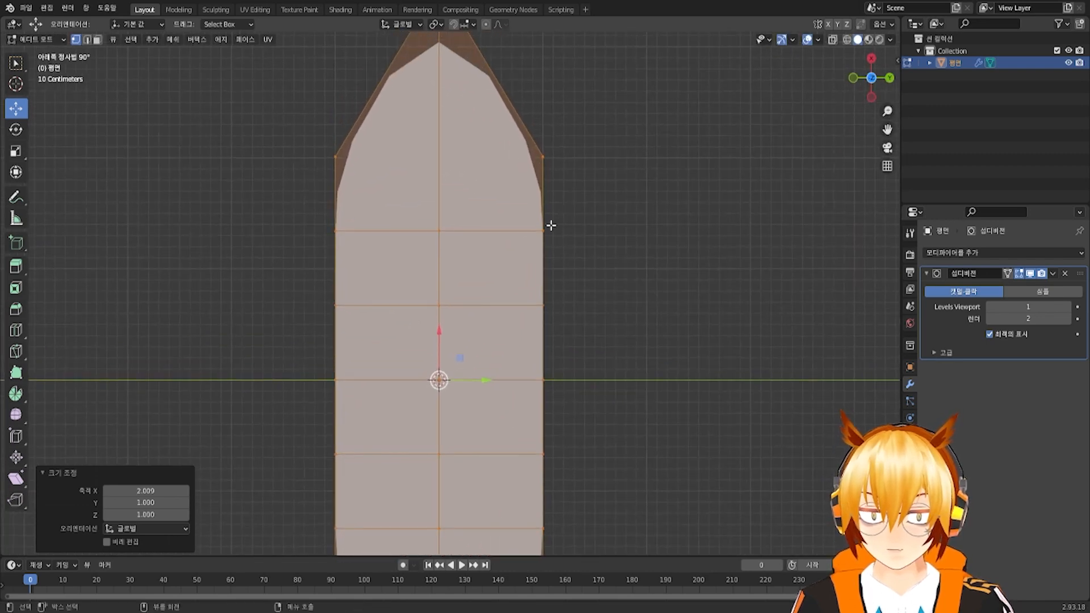
{"action": "middle_click_drag", "start_coordinate": [543, 175], "coordinate": [537, 204], "text": "shift"}
{"action": "left_click_drag", "start_coordinate": [559, 165], "coordinate": [523, 280]}
{"action": "left_click_drag", "start_coordinate": [578, 223], "coordinate": [604, 225]}
Move the two matching vertices on the negative-Y side outward along Y by about -0.24 m
{"action": "middle_click_drag", "start_coordinate": [490, 269], "coordinate": [585, 245], "text": "shift"}
{"action": "left_click_drag", "start_coordinate": [351, 141], "coordinate": [444, 261]}
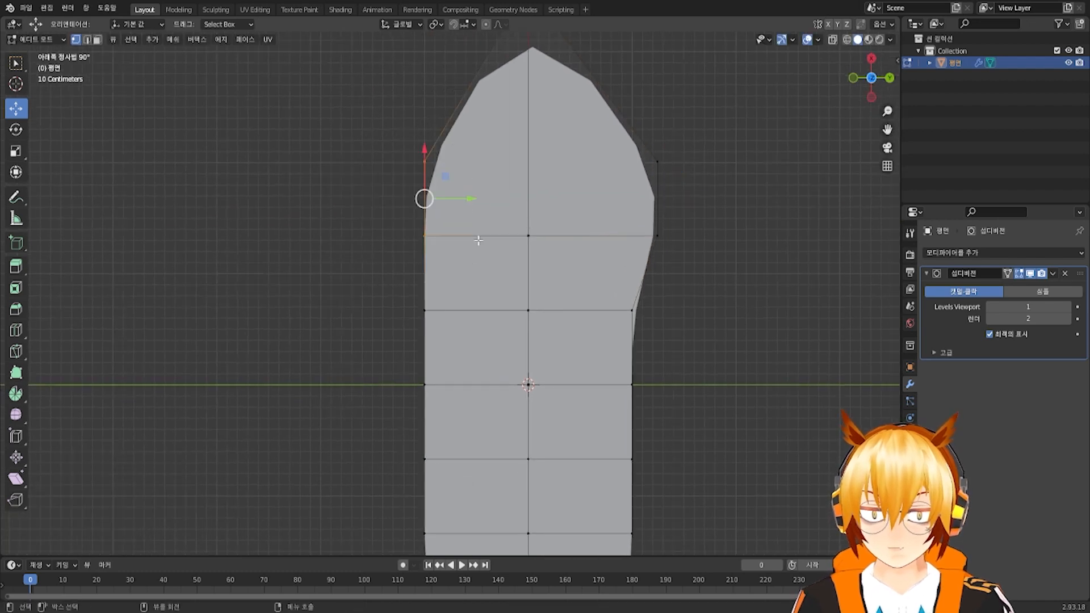
{"action": "left_click_drag", "start_coordinate": [456, 199], "coordinate": [432, 198]}
Move the two widened positive-Y side vertices back inward along Y by about -0.11 m
{"action": "scroll", "coordinate": [556, 239], "scroll_direction": "down", "scroll_amount": 1}
{"action": "middle_click_drag", "start_coordinate": [565, 241], "coordinate": [507, 248], "text": "shift"}
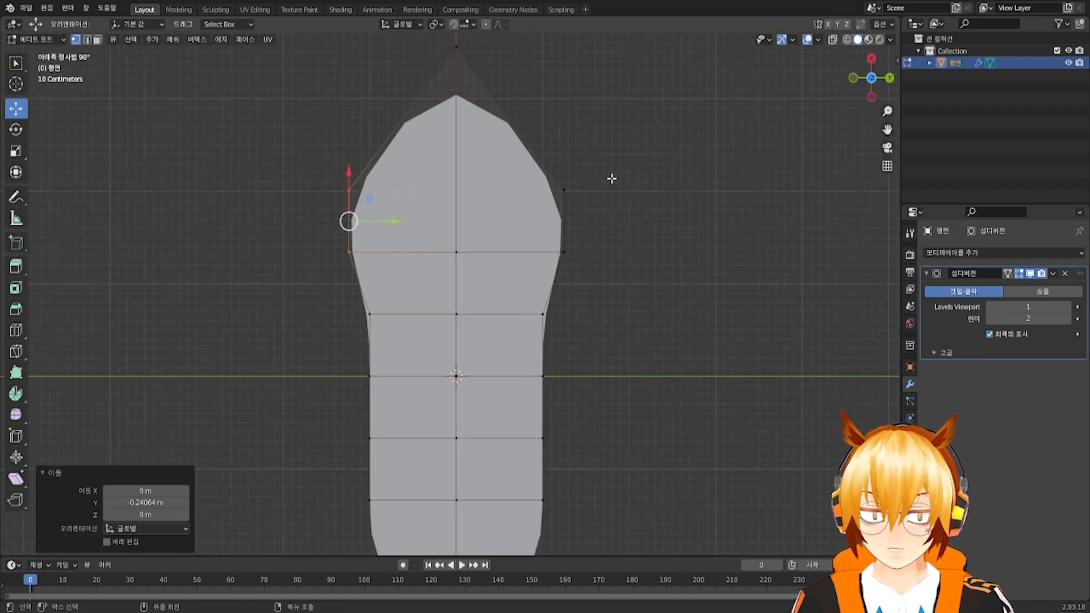
{"action": "left_click_drag", "start_coordinate": [611, 178], "coordinate": [551, 261]}
{"action": "left_click_drag", "start_coordinate": [608, 220], "coordinate": [598, 221]}
{"action": "middle_click_drag", "start_coordinate": [572, 319], "coordinate": [573, 272], "text": "shift"}
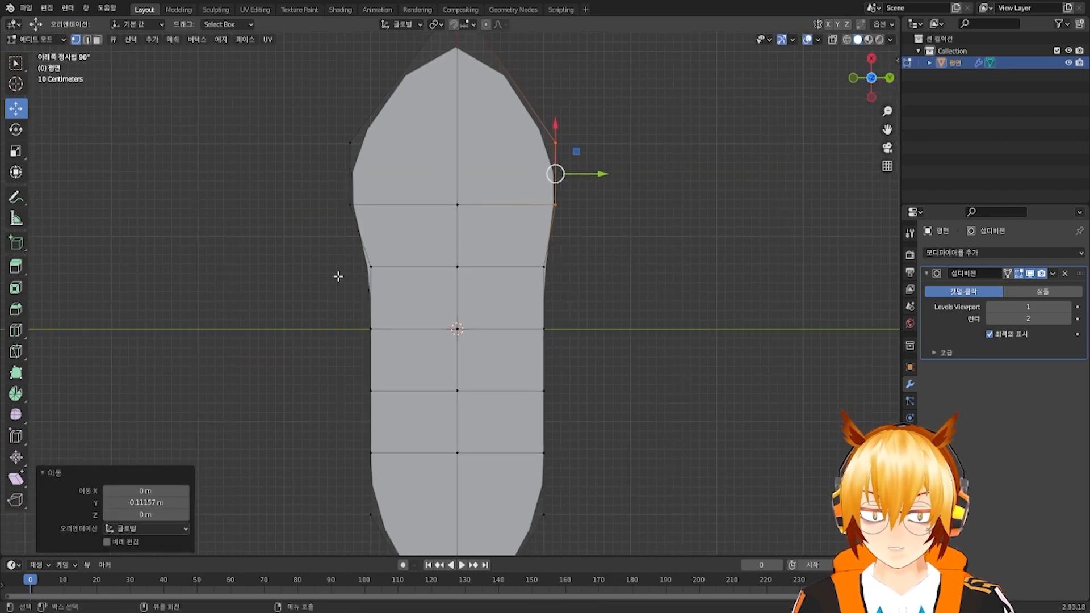
Pull the negative-Y edge vertex at mid-length inward along Y by about 0.24 m and its heel-side neighbour by about 0.18 m
{"action": "left_click_drag", "start_coordinate": [340, 309], "coordinate": [434, 333]}
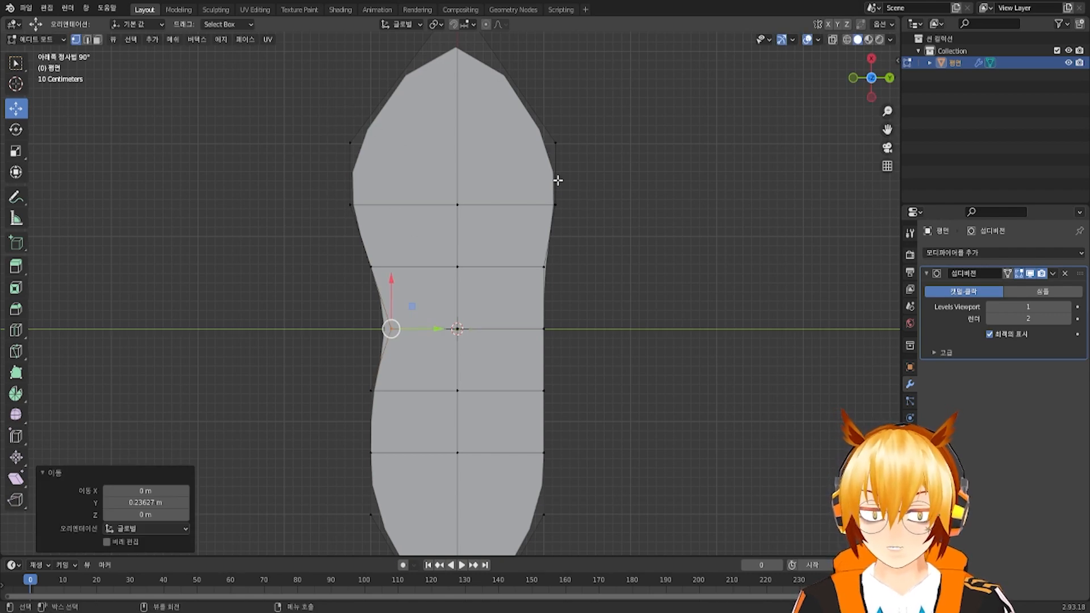
{"action": "middle_click_drag", "start_coordinate": [461, 374], "coordinate": [466, 314], "text": "shift"}
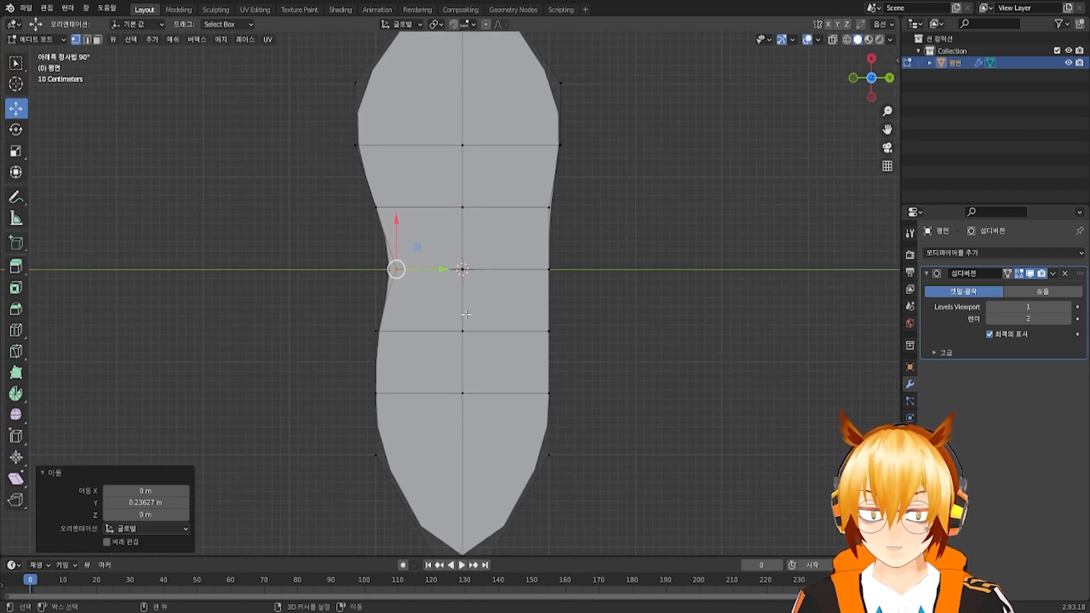
{"action": "left_click", "coordinate": [379, 334]}
{"action": "mouse_move", "coordinate": [423, 330]}
{"action": "left_mouse_down"}
{"action": "mouse_move", "coordinate": [437, 333]}
{"action": "mouse_move", "coordinate": [424, 332]}
{"action": "left_mouse_up"}
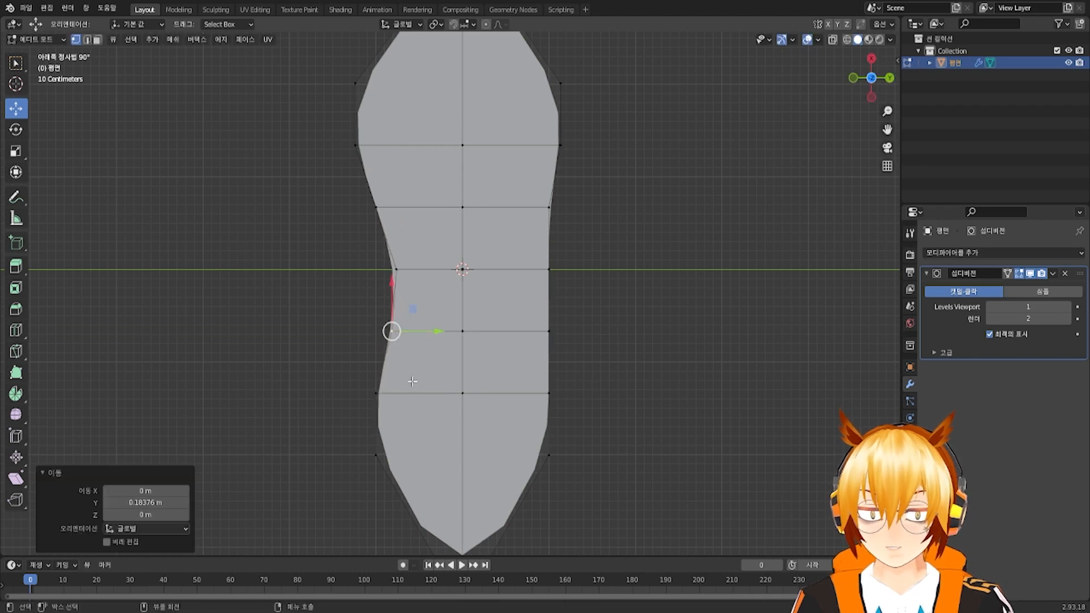
Move the negative-X tip vertex along X by about 0.81 m toward the centre to blunt the heel
{"action": "middle_click_drag", "start_coordinate": [397, 439], "coordinate": [387, 379], "text": "shift"}
{"action": "left_click", "coordinate": [452, 539]}
{"action": "middle_click_drag", "start_coordinate": [456, 525], "coordinate": [453, 466], "text": "shift"}
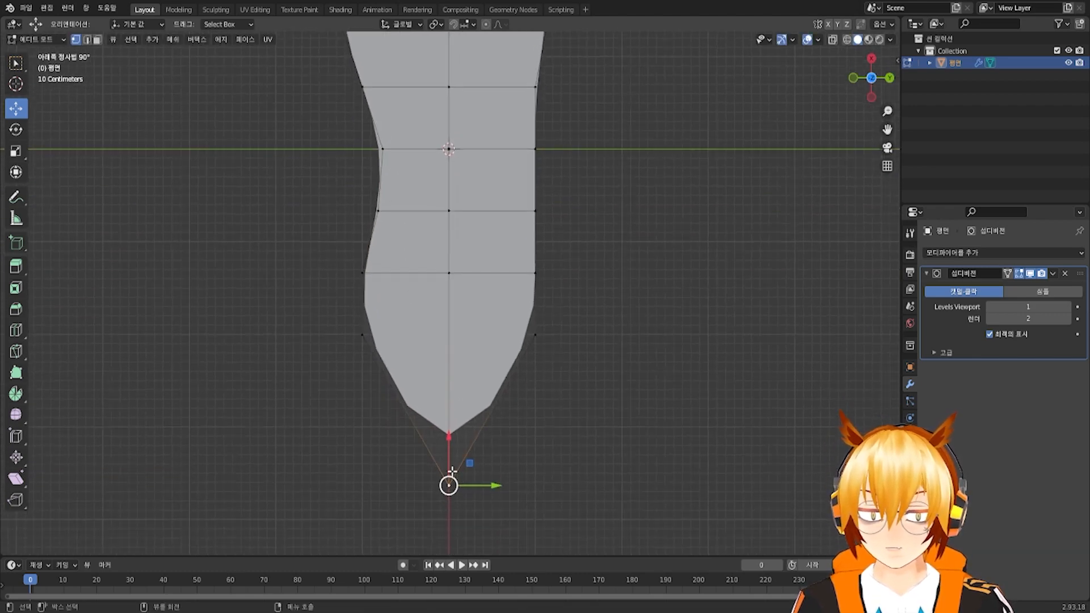
{"action": "left_click_drag", "start_coordinate": [452, 451], "coordinate": [460, 380]}
{"action": "scroll", "coordinate": [507, 373], "scroll_direction": "down", "scroll_amount": 2}
{"action": "mouse_move", "coordinate": [508, 373]}
{"action": "middle_mouse_down", "text": "shift"}
{"action": "mouse_move", "coordinate": [507, 404]}
{"action": "mouse_move", "coordinate": [499, 390]}
{"action": "middle_mouse_up", "text": "shift"}
{"action": "scroll", "coordinate": [528, 263], "scroll_direction": "up", "scroll_amount": 1}
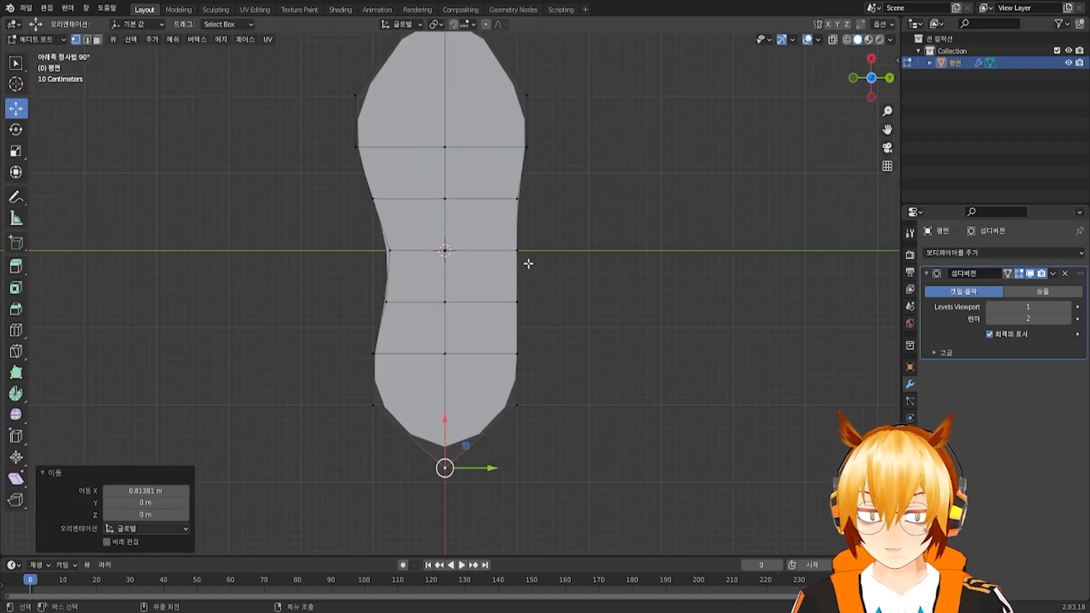
Pull the positive-Y edge vertex at mid-length inward along Y by about -0.17 m, and its heel-side neighbour slightly inward
{"action": "middle_click_drag", "start_coordinate": [527, 263], "coordinate": [539, 298], "text": "shift"}
{"action": "mouse_move", "coordinate": [570, 271]}
{"action": "left_mouse_down"}
{"action": "mouse_move", "coordinate": [520, 315]}
{"action": "mouse_move", "coordinate": [558, 285]}
{"action": "left_mouse_up"}
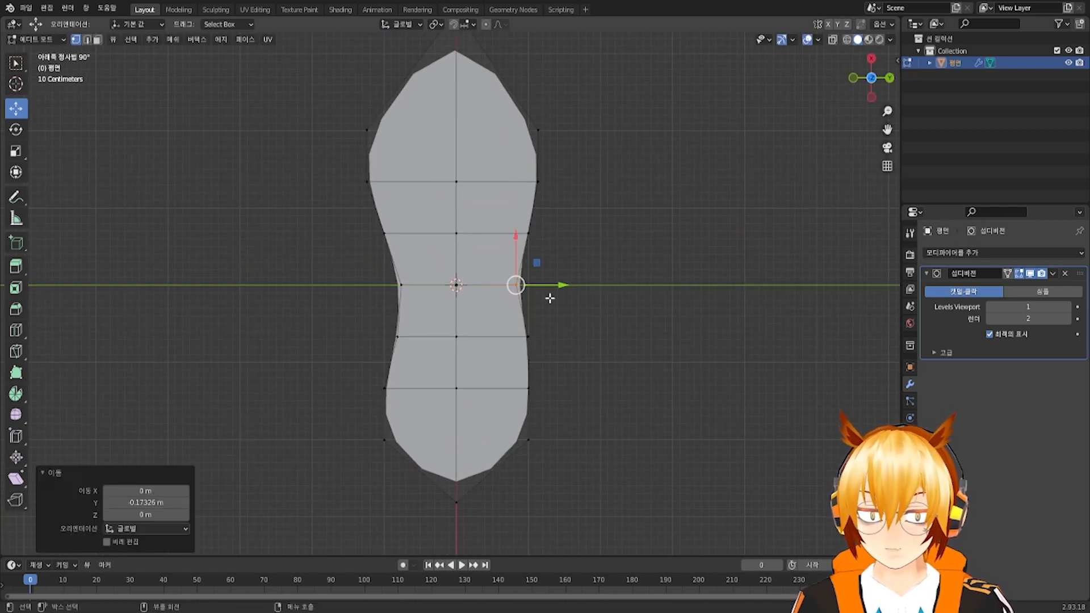
{"action": "left_click", "coordinate": [537, 336]}
{"action": "left_click_drag", "start_coordinate": [554, 336], "coordinate": [545, 336]}
Move the two positive-Y heel vertices slightly inward along Y, first individually, then together by about -0.04 m
{"action": "left_click", "coordinate": [543, 396]}
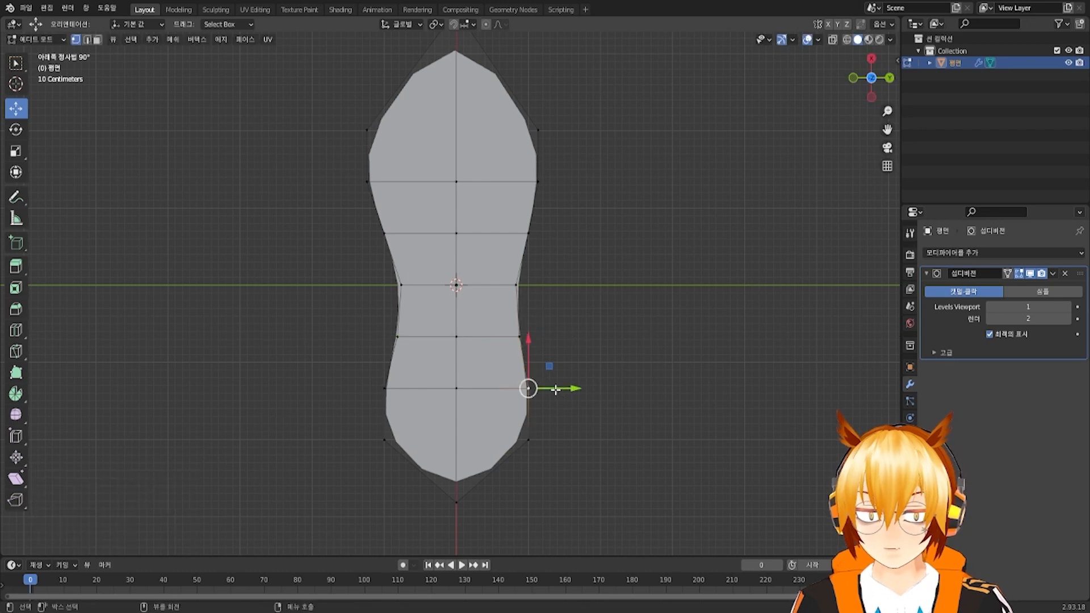
{"action": "left_click_drag", "start_coordinate": [555, 389], "coordinate": [551, 389]}
{"action": "left_click", "coordinate": [543, 437]}
{"action": "left_click_drag", "start_coordinate": [559, 438], "coordinate": [555, 436]}
{"action": "left_click", "coordinate": [587, 401]}
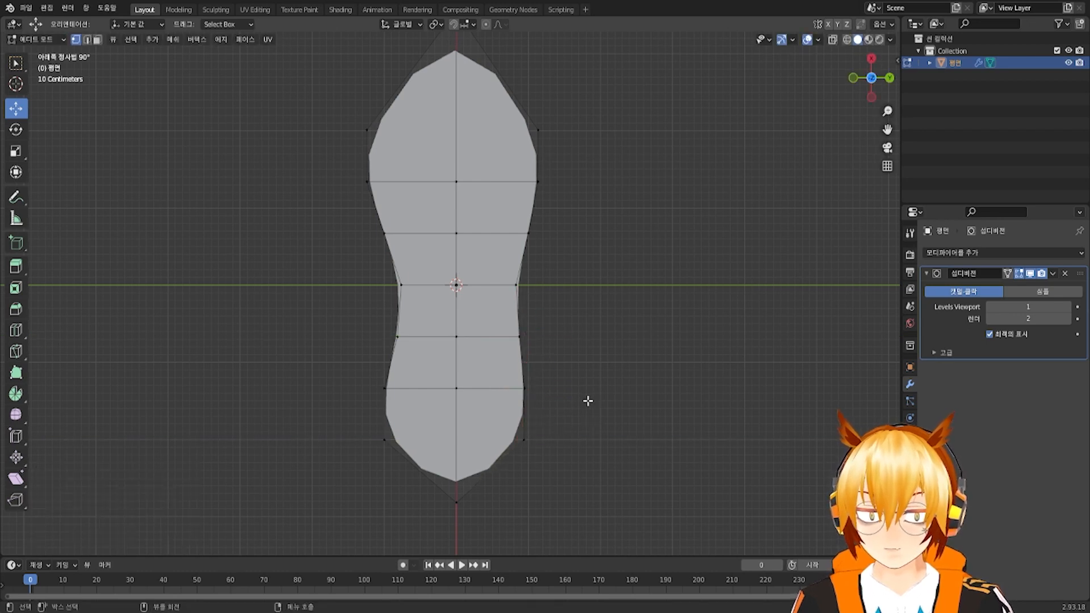
{"action": "left_click_drag", "start_coordinate": [609, 337], "coordinate": [511, 460]}
{"action": "left_click_drag", "start_coordinate": [563, 414], "coordinate": [550, 416]}
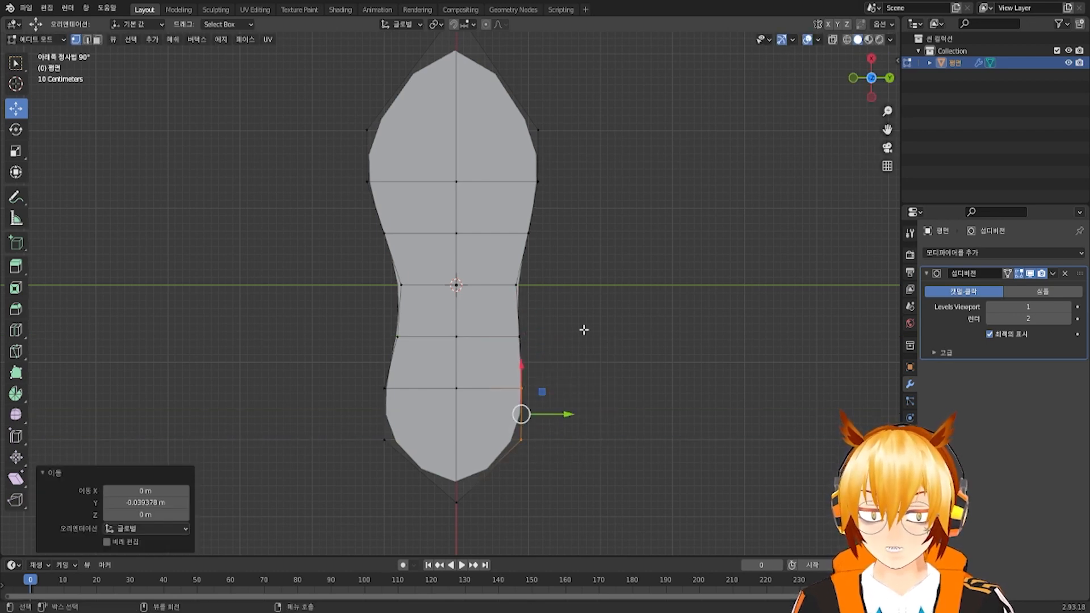
Move the two negative-Y vertices nearest the toe tip slightly inward along Y to narrow that side
{"action": "left_click", "coordinate": [568, 119]}
{"action": "left_click_drag", "start_coordinate": [557, 133], "coordinate": [556, 134]}
{"action": "left_click", "coordinate": [367, 138]}
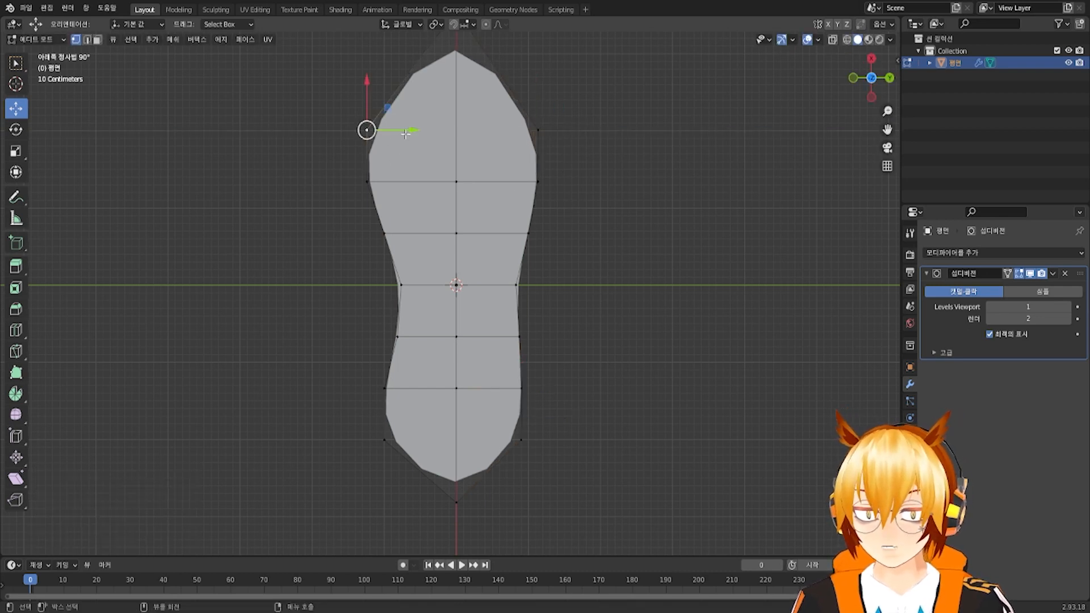
{"action": "left_click_drag", "start_coordinate": [407, 131], "coordinate": [411, 132]}
{"action": "left_click", "coordinate": [379, 212]}
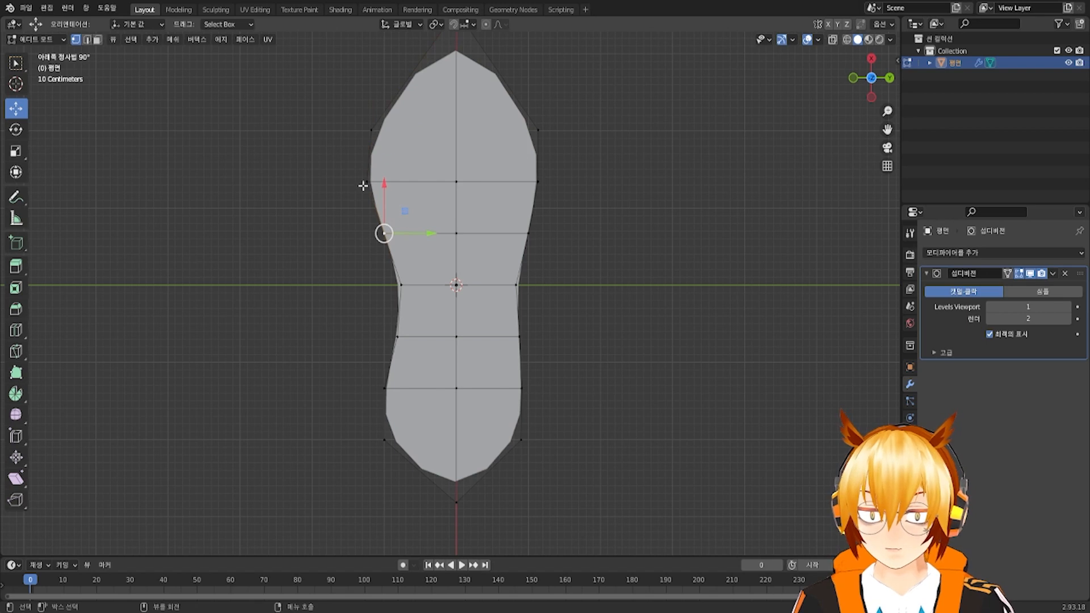
{"action": "left_click", "coordinate": [389, 134], "text": "shift"}
{"action": "left_click_drag", "start_coordinate": [407, 149], "coordinate": [416, 159]}
Pull the negative-Y heel corner inward, then shift both heel vertices on that side by about 0.016 m in X and -0.047 m in Y
{"action": "middle_click_drag", "start_coordinate": [535, 385], "coordinate": [416, 403]}
{"action": "left_click", "coordinate": [384, 439]}
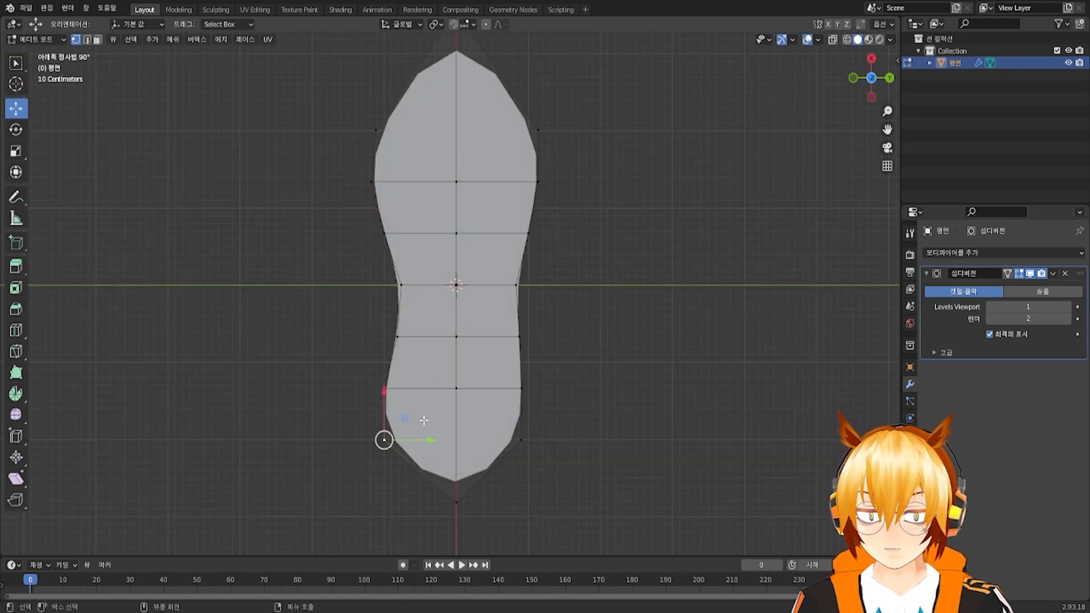
{"action": "left_click_drag", "start_coordinate": [420, 439], "coordinate": [419, 407]}
{"action": "left_click", "coordinate": [385, 389]}
{"action": "left_click", "coordinate": [395, 439], "text": "shift"}
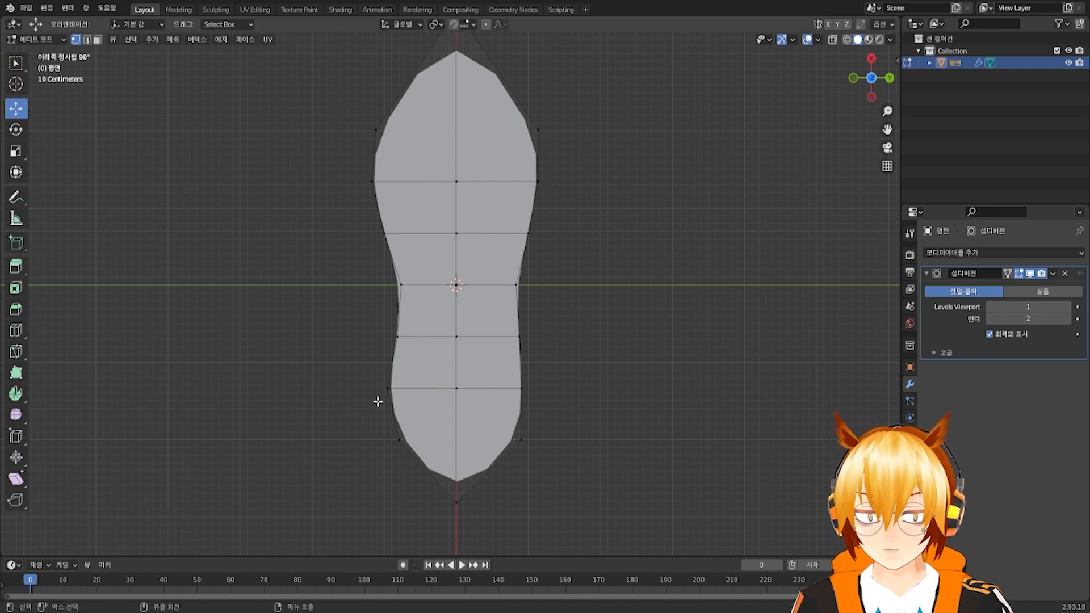
{"action": "left_click", "coordinate": [386, 386]}
{"action": "key", "text": "g"}
{"action": "left_click", "coordinate": [421, 420]}
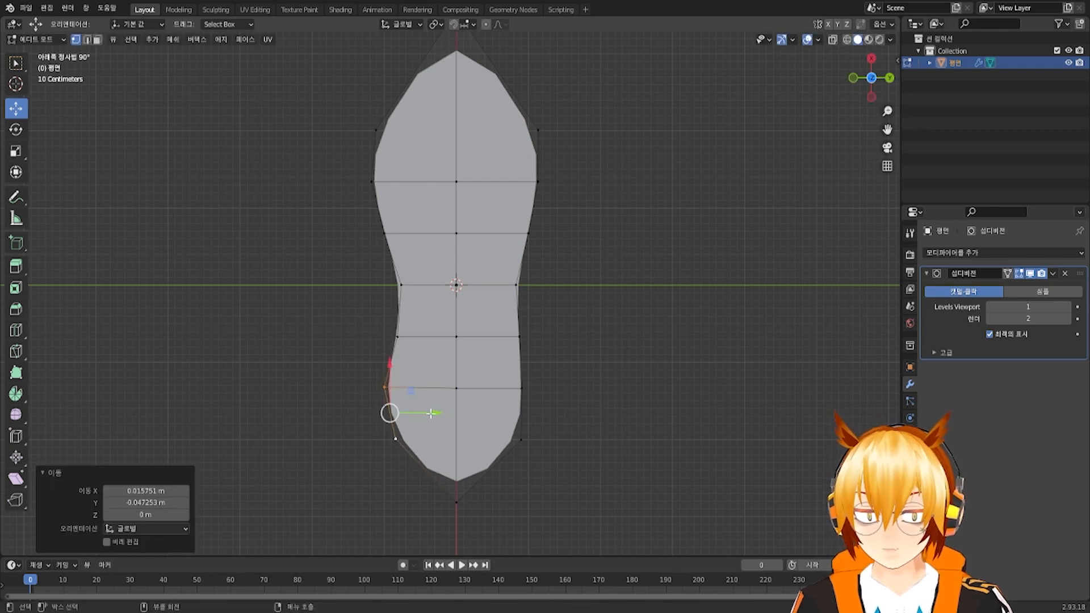
Return to Object Mode and add a Solidify modifier to the sole plane
{"action": "scroll", "coordinate": [545, 282], "scroll_direction": "down", "scroll_amount": 2}
{"action": "middle_click_drag", "start_coordinate": [469, 346], "coordinate": [236, 90]}
{"action": "left_click", "coordinate": [57, 39]}
{"action": "left_click", "coordinate": [34, 54]}
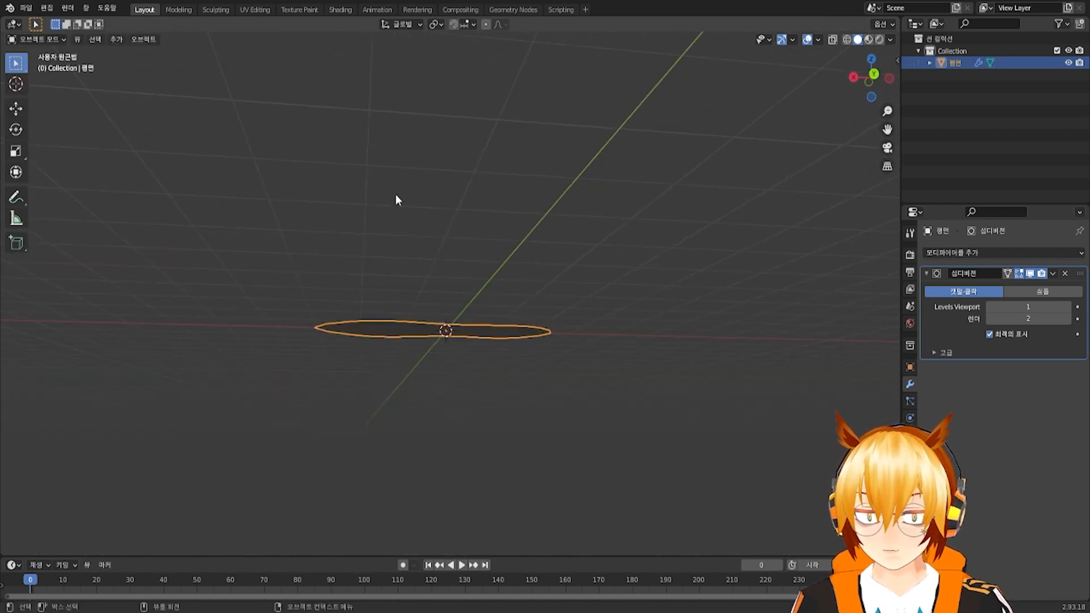
{"action": "middle_click_drag", "start_coordinate": [395, 195], "coordinate": [798, 298]}
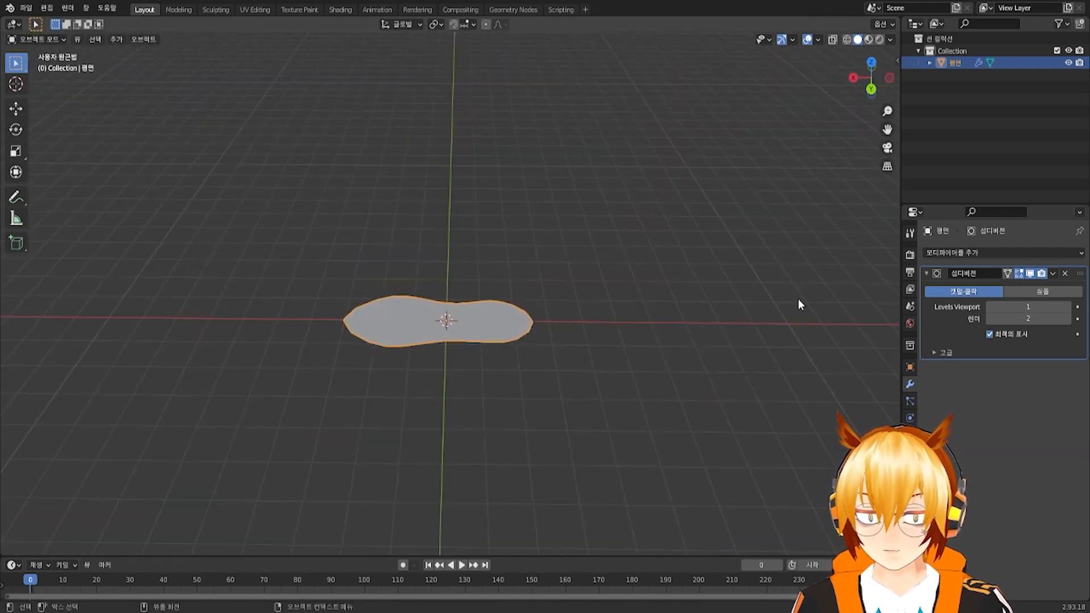
{"action": "left_click", "coordinate": [998, 253]}
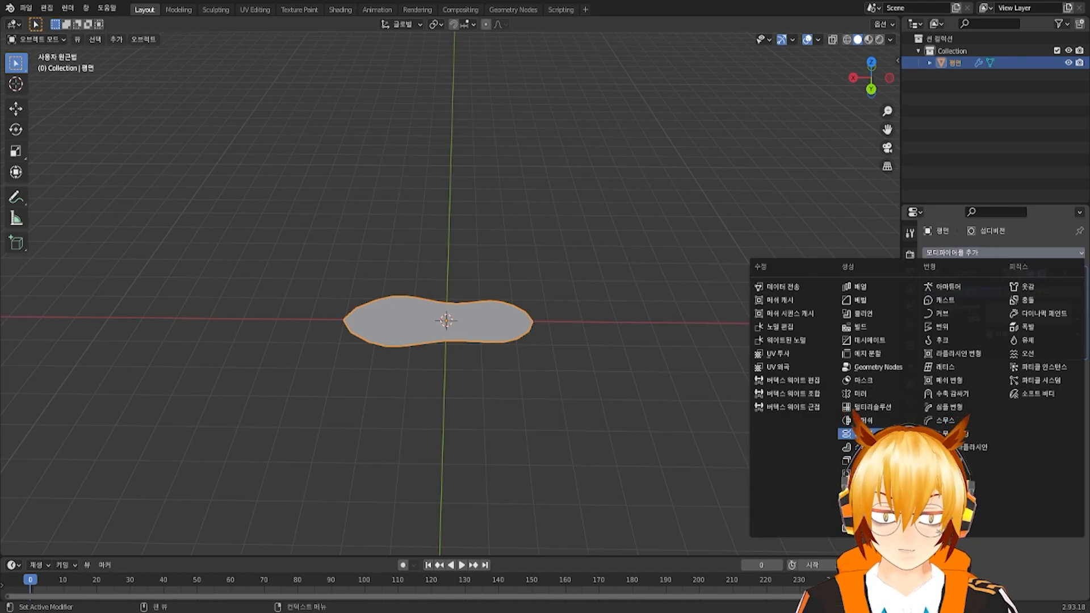
{"action": "left_click", "coordinate": [852, 460]}
{"action": "mouse_move", "coordinate": [621, 363]}
{"action": "middle_mouse_down"}
{"action": "mouse_move", "coordinate": [618, 351]}
{"action": "mouse_move", "coordinate": [618, 374]}
{"action": "middle_mouse_up"}
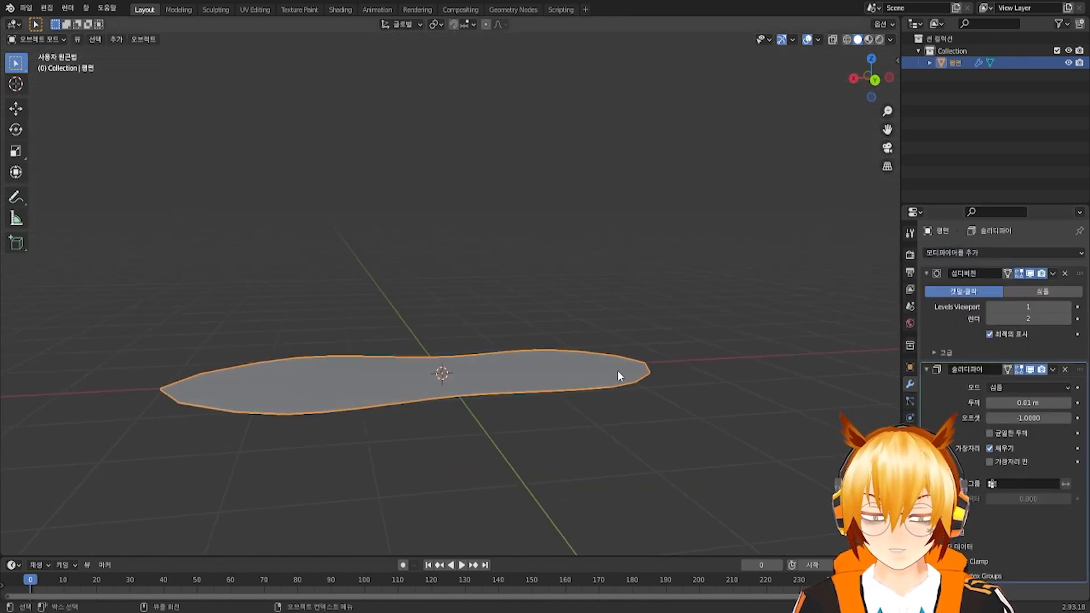
Increase the Solidify modifier's thickness to 0.21 m
{"action": "left_click", "coordinate": [1068, 404]}
{"action": "left_click", "coordinate": [1067, 404]}
{"action": "left_click", "coordinate": [1068, 404]}
{"action": "left_click", "coordinate": [1067, 404]}
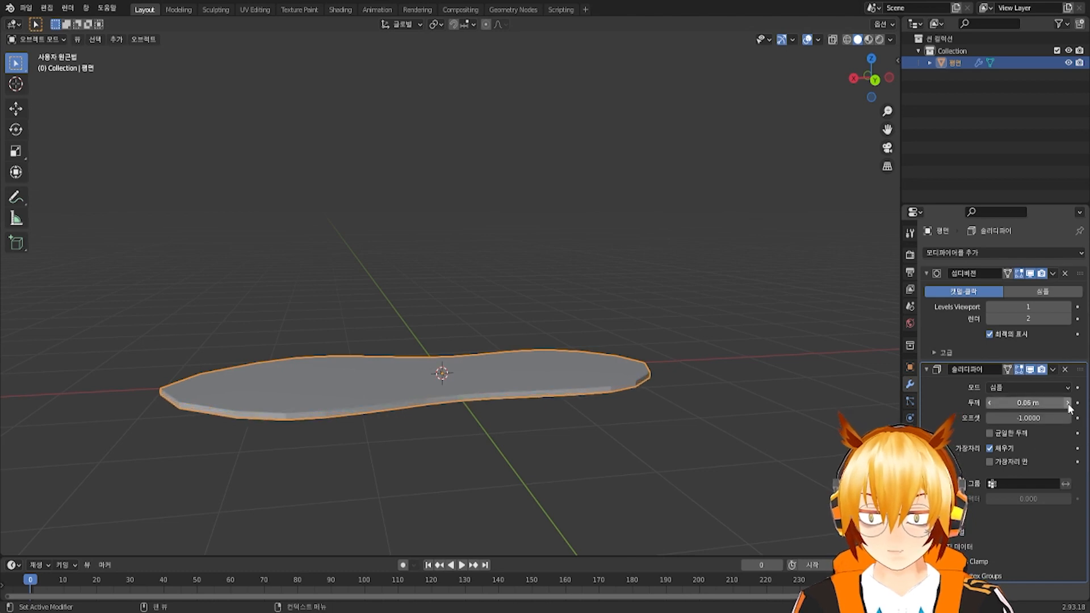
{"action": "left_click", "coordinate": [1068, 404]}
{"action": "left_click", "coordinate": [1068, 404]}
{"action": "left_click", "coordinate": [1068, 404]}
{"action": "left_click", "coordinate": [1067, 404]}
{"action": "left_click", "coordinate": [1069, 403]}
{"action": "left_click", "coordinate": [1068, 403]}
{"action": "left_click", "coordinate": [1068, 403]}
{"action": "left_click", "coordinate": [1068, 403]}
{"action": "left_click", "coordinate": [1068, 403]}
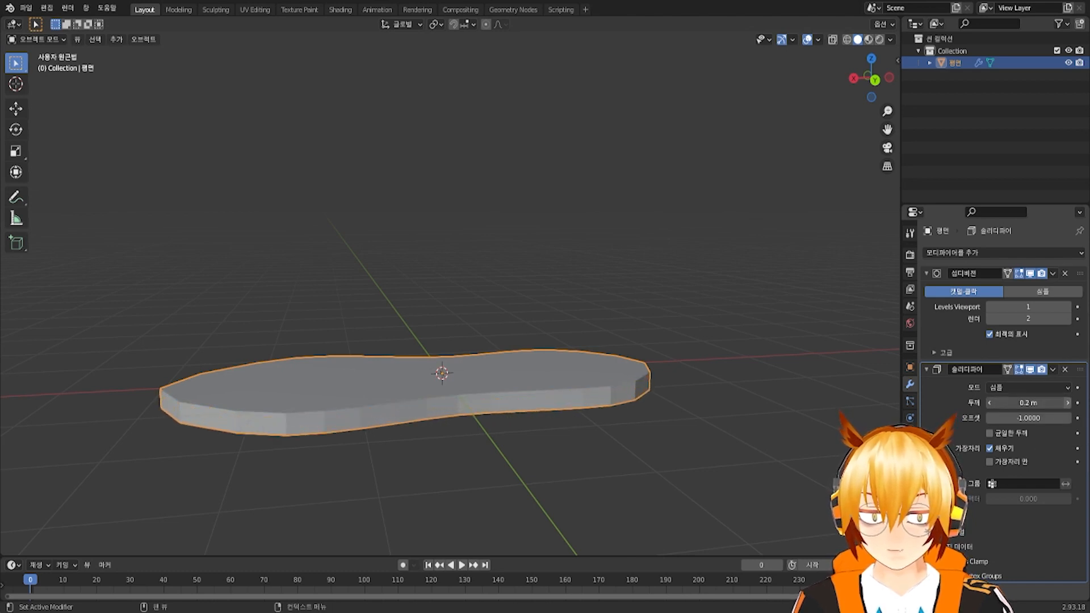
{"action": "left_click", "coordinate": [1068, 403]}
{"action": "left_click", "coordinate": [1068, 403]}
Set the Solidify modifier's offset to 0
{"action": "left_click", "coordinate": [1035, 418]}
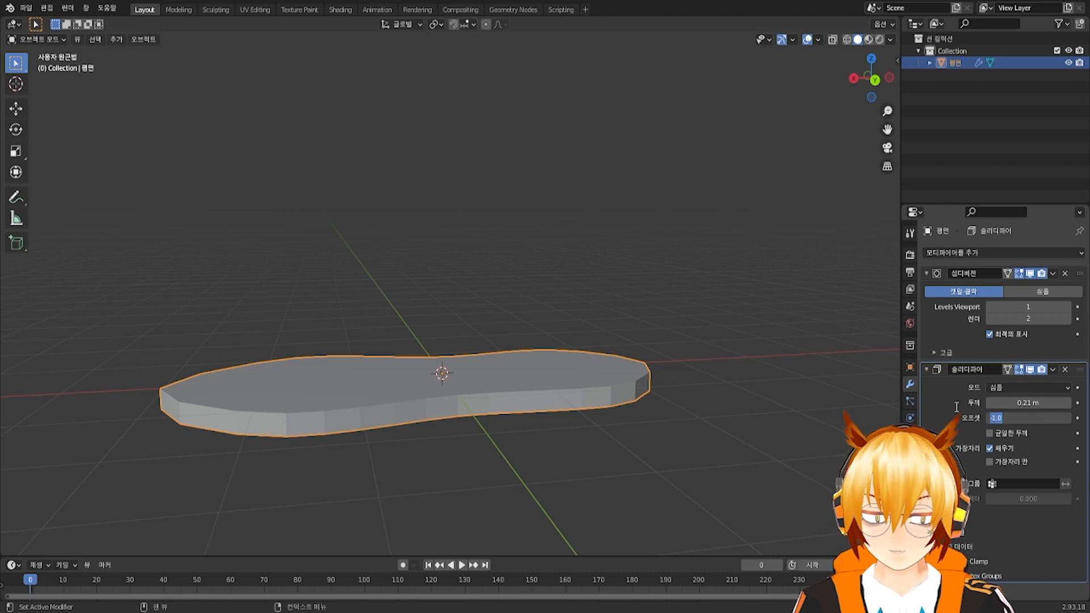
{"action": "type", "text": "0"}
{"action": "key", "text": "Return"}
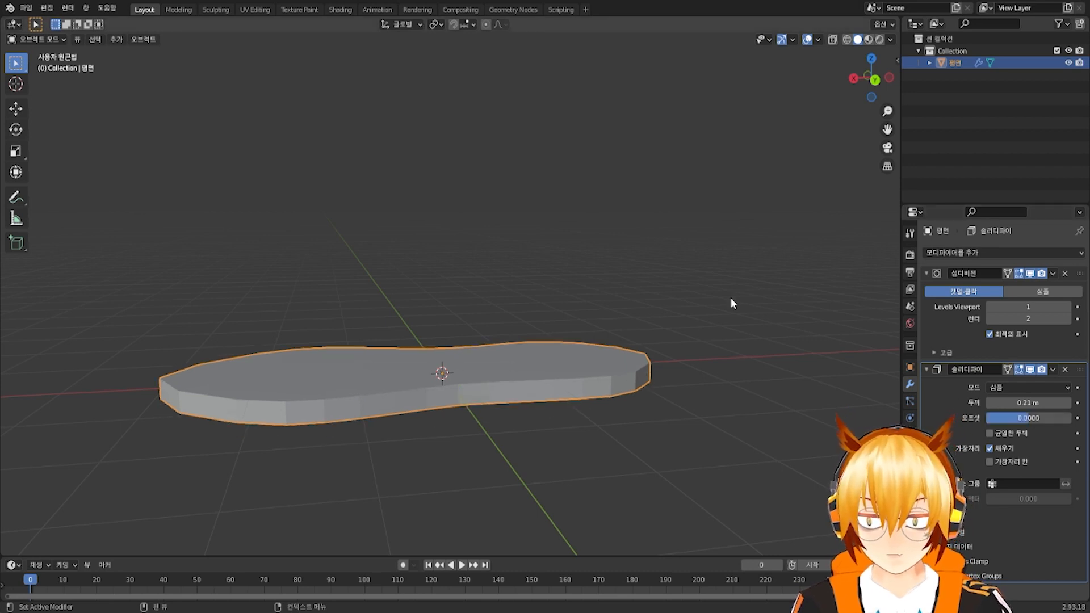
{"action": "middle_click_drag", "start_coordinate": [730, 297], "coordinate": [624, 349]}
{"action": "scroll", "coordinate": [624, 350], "scroll_direction": "up", "scroll_amount": 1}
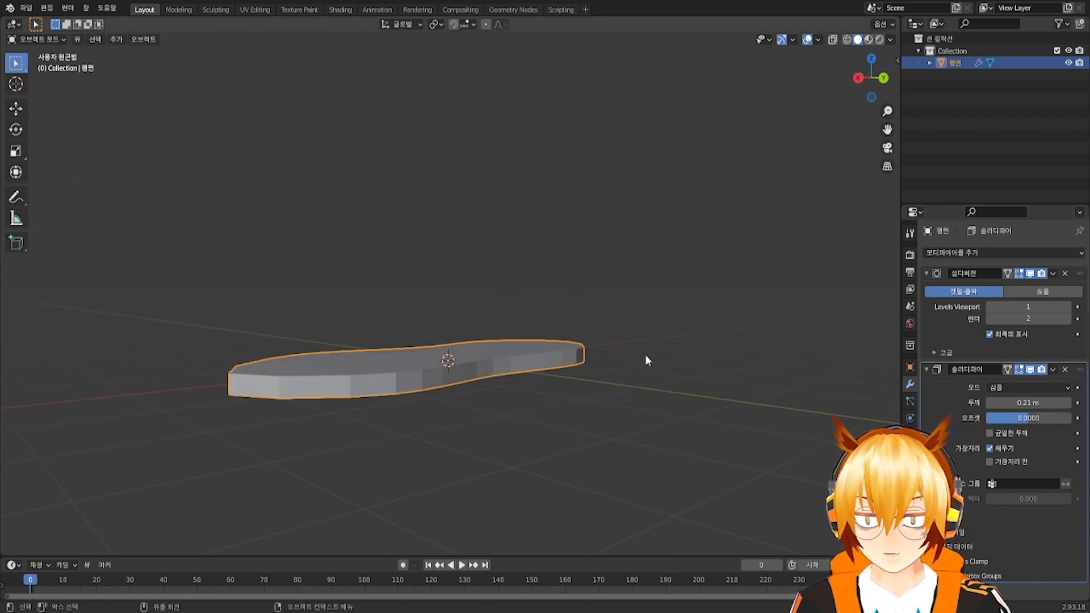
Set the Solidify modifier's offset to 1.0 and its thickness to 0.26 m, without any keyframe on the thickness
{"action": "left_click_drag", "start_coordinate": [1051, 417], "coordinate": [1089, 417]}
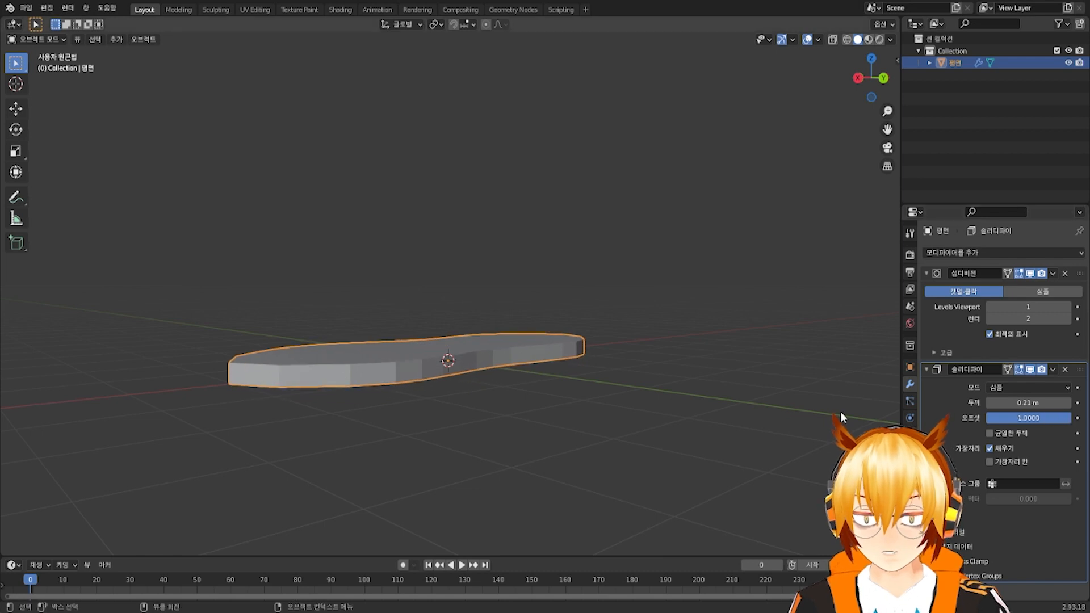
{"action": "middle_click_drag", "start_coordinate": [683, 378], "coordinate": [665, 377]}
{"action": "left_click", "coordinate": [1070, 403]}
{"action": "left_click", "coordinate": [1070, 403]}
{"action": "left_click", "coordinate": [1070, 403]}
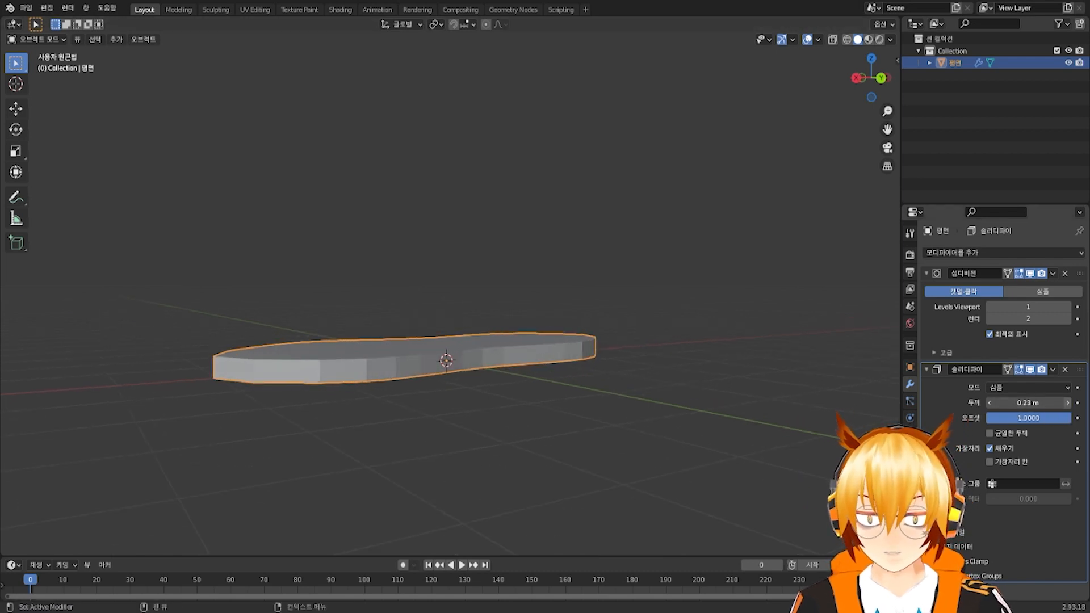
{"action": "left_click", "coordinate": [1070, 403]}
{"action": "left_click", "coordinate": [1069, 402]}
{"action": "left_click", "coordinate": [1077, 403]}
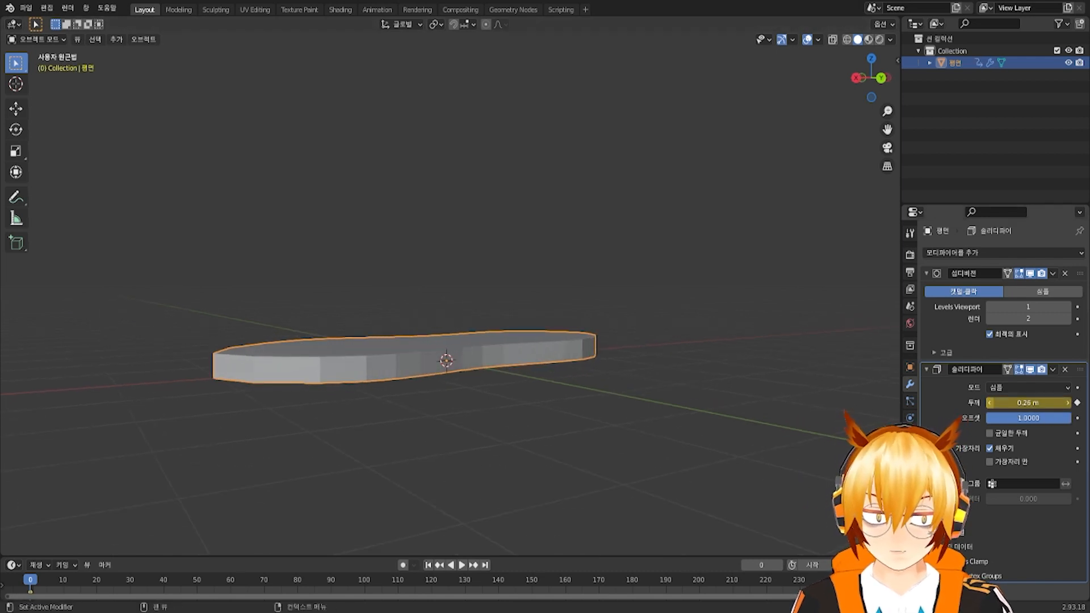
{"action": "left_click", "coordinate": [989, 403]}
{"action": "left_click", "coordinate": [1077, 403]}
{"action": "left_click", "coordinate": [1069, 405]}
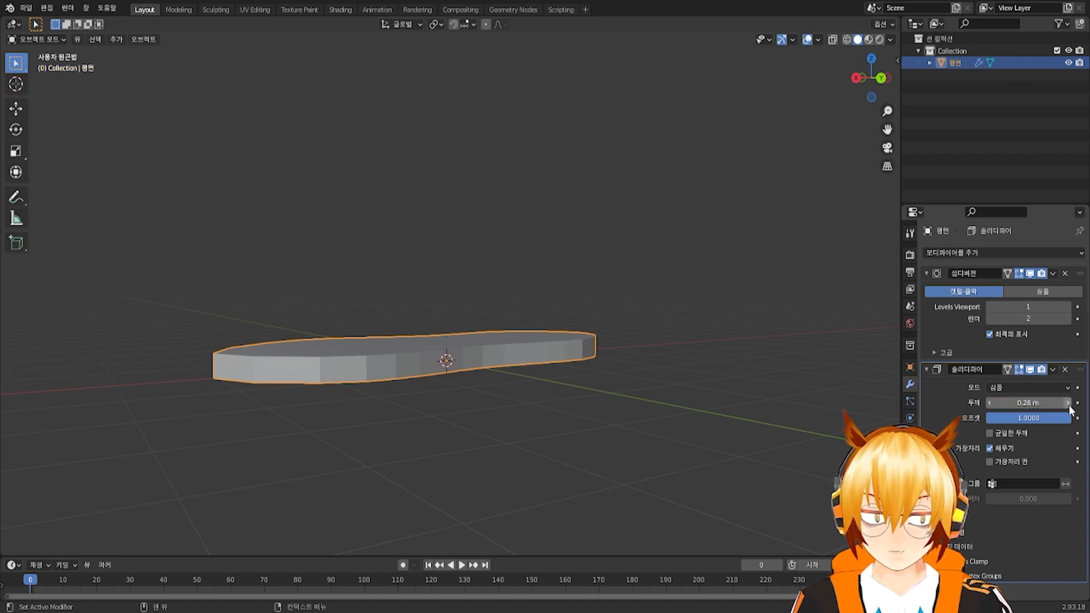
Apply smooth shading to the thickened sole
{"action": "scroll", "coordinate": [528, 387], "scroll_direction": "down", "scroll_amount": 1}
{"action": "scroll", "coordinate": [528, 387], "scroll_direction": "up", "scroll_amount": 3}
{"action": "middle_click_drag", "start_coordinate": [527, 381], "coordinate": [510, 408]}
{"action": "right_click", "coordinate": [531, 338]}
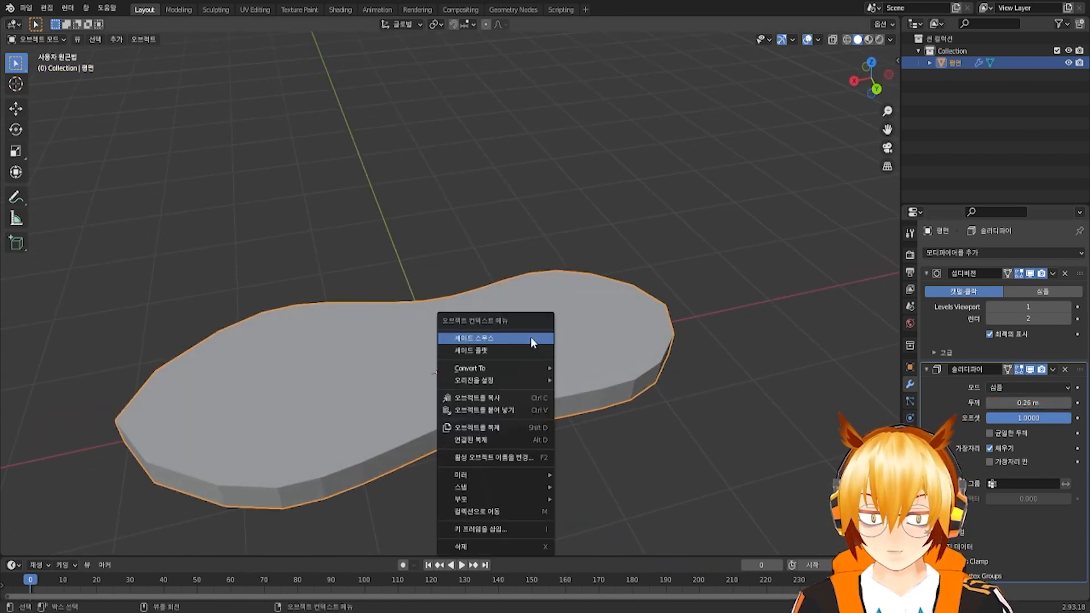
{"action": "left_click", "coordinate": [530, 337]}
{"action": "middle_click_drag", "start_coordinate": [639, 400], "coordinate": [518, 377]}
Enter Edit Mode and turn on the on-cage display for both the Subdivision and Solidify modifiers
{"action": "key", "text": "Tab"}
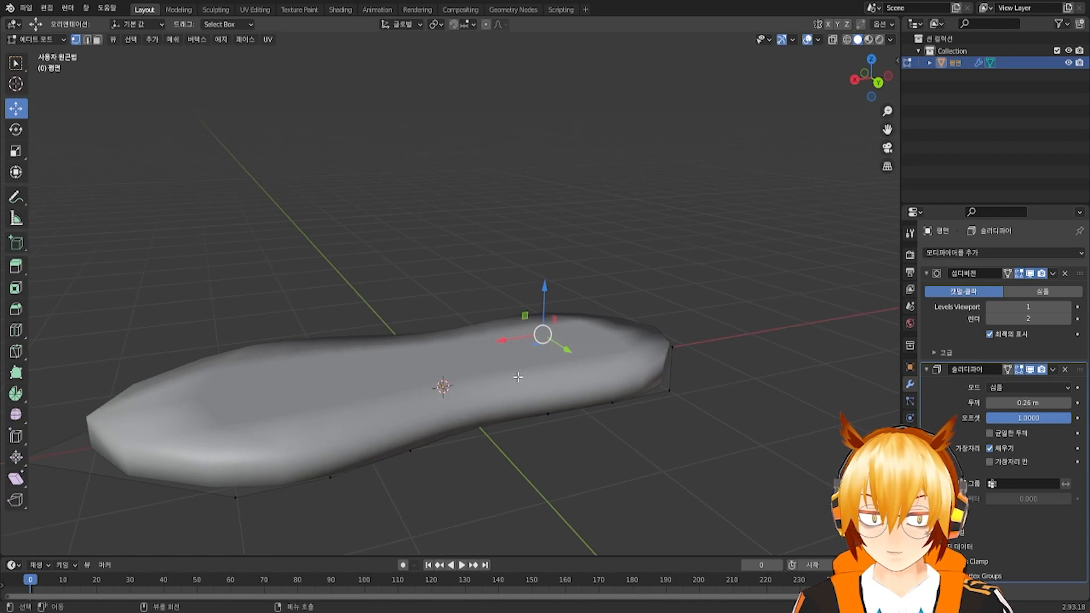
{"action": "scroll", "coordinate": [518, 377], "scroll_direction": "down", "scroll_amount": 3}
{"action": "middle_click_drag", "start_coordinate": [505, 372], "coordinate": [590, 340]}
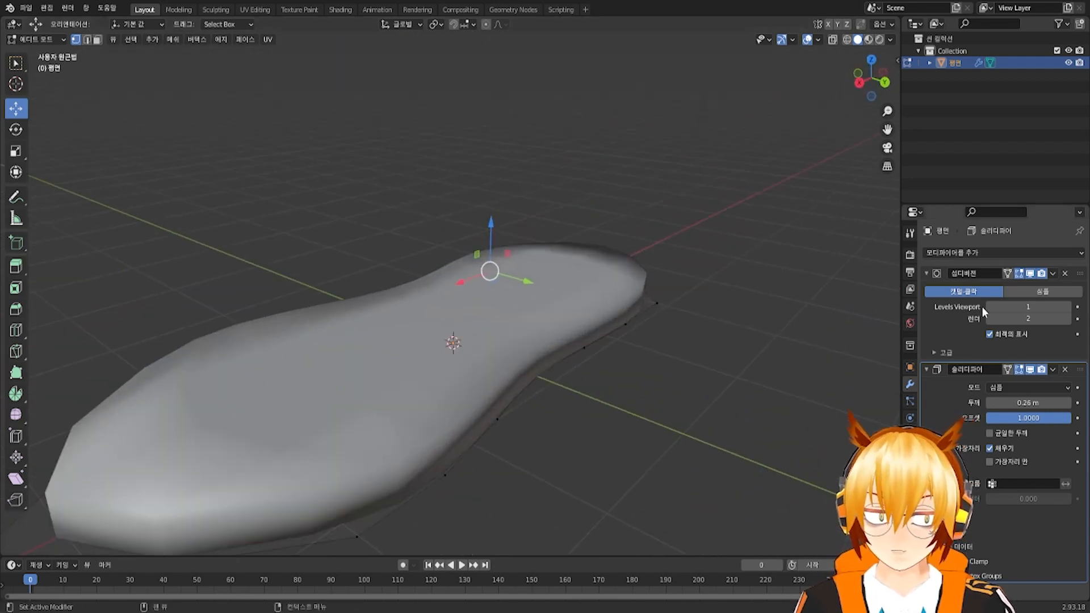
{"action": "left_click", "coordinate": [1053, 274]}
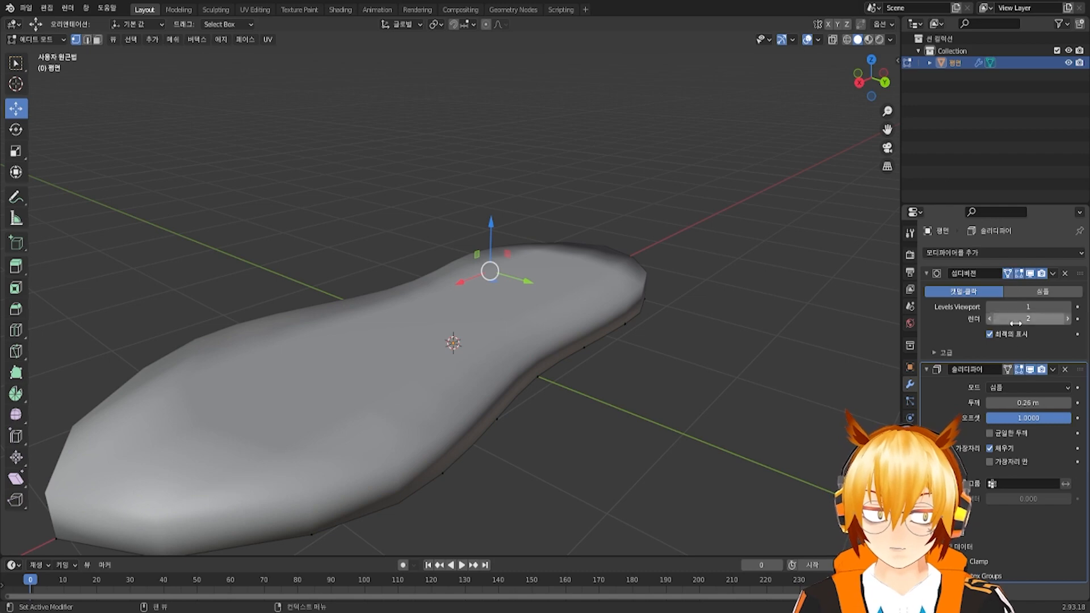
{"action": "left_click", "coordinate": [1009, 372]}
Knife-cut a straight edge across the toe between the two opposite side vertices nearest the tip
{"action": "middle_click_drag", "start_coordinate": [691, 346], "coordinate": [610, 377]}
{"action": "scroll", "coordinate": [545, 341], "scroll_direction": "down", "scroll_amount": 4}
{"action": "middle_click_drag", "start_coordinate": [511, 312], "coordinate": [478, 345]}
{"action": "middle_click_drag", "start_coordinate": [244, 316], "coordinate": [396, 334], "text": "shift"}
{"action": "middle_click_drag", "start_coordinate": [323, 321], "coordinate": [334, 301], "text": "shift"}
{"action": "scroll", "coordinate": [268, 322], "scroll_direction": "up", "scroll_amount": 3}
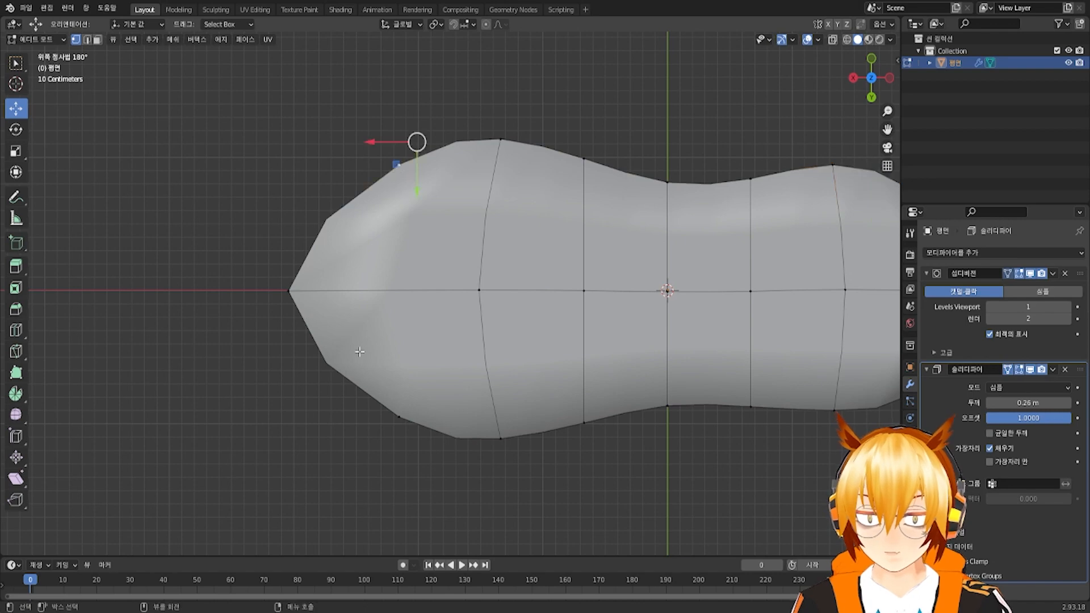
{"action": "left_click", "coordinate": [16, 354]}
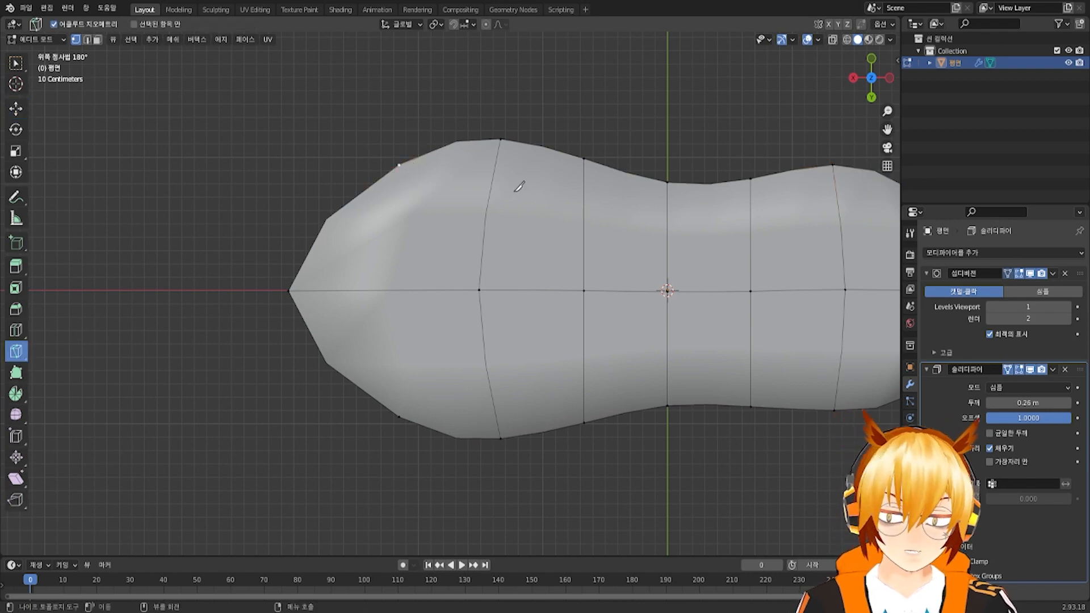
{"action": "left_click", "coordinate": [399, 165]}
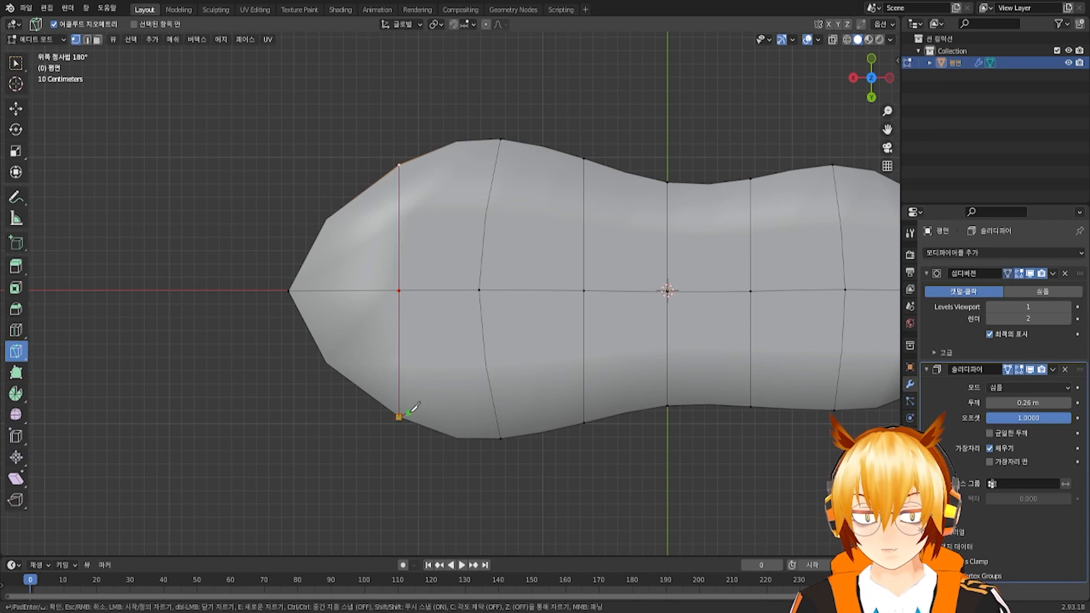
{"action": "key", "text": "Return"}
{"action": "scroll", "coordinate": [568, 323], "scroll_direction": "down", "scroll_amount": 2}
{"action": "middle_click_drag", "start_coordinate": [580, 315], "coordinate": [552, 368]}
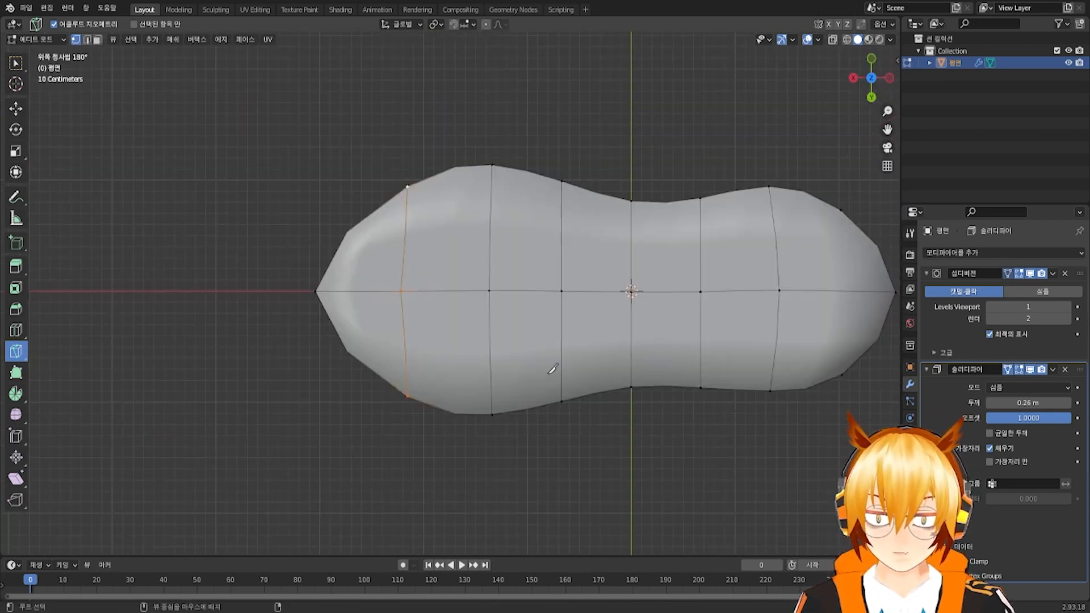
Knife-cut a straight edge across the heel between the two opposite side vertices nearest its end
{"action": "scroll", "coordinate": [618, 343], "scroll_direction": "up", "scroll_amount": 2}
{"action": "middle_click_drag", "start_coordinate": [617, 344], "coordinate": [540, 165], "text": "shift"}
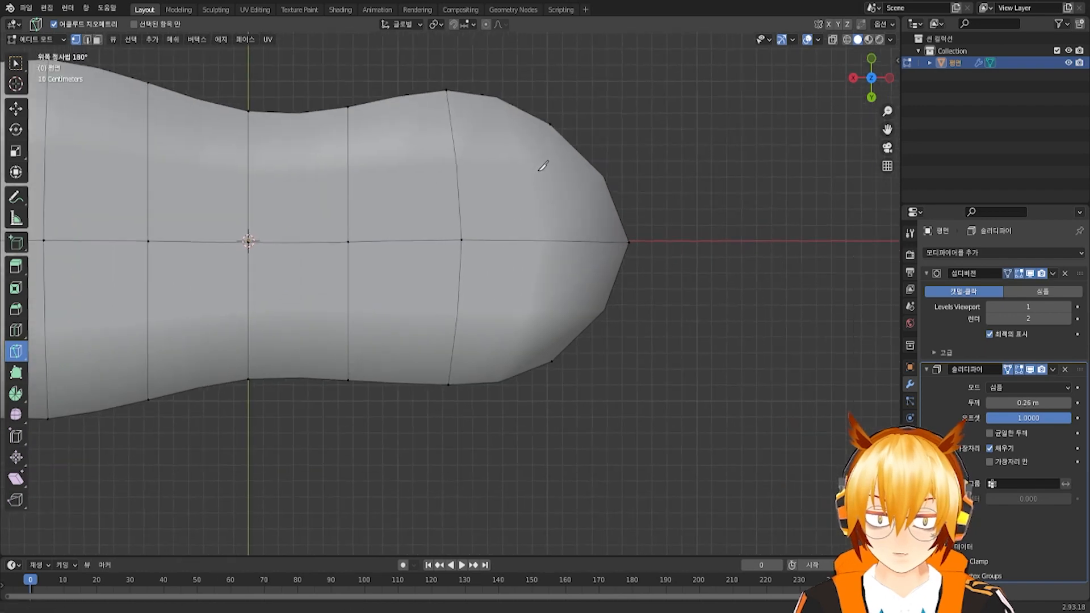
{"action": "left_click", "coordinate": [555, 122]}
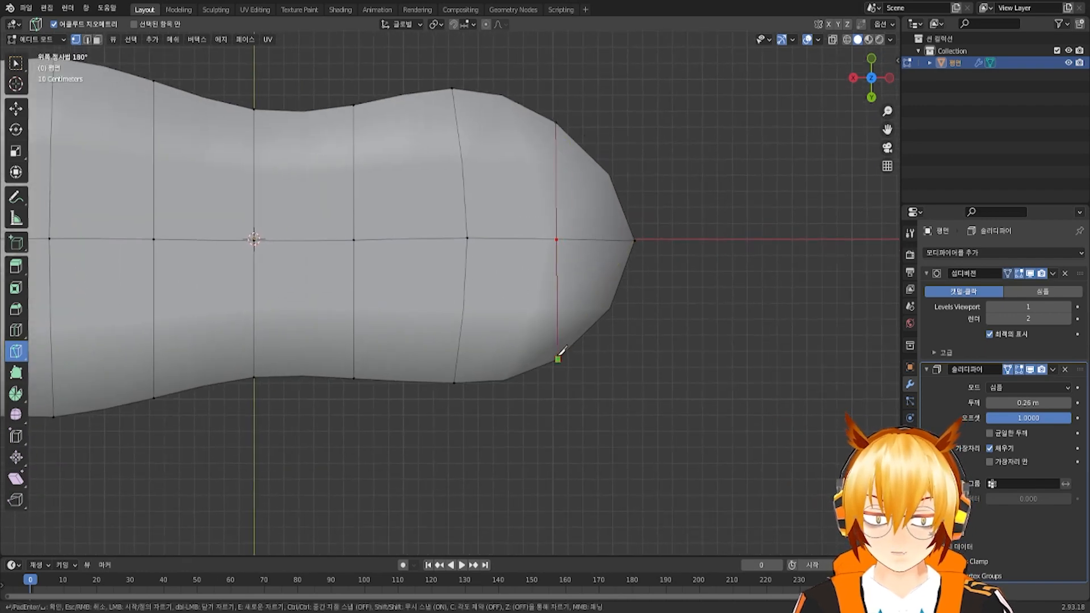
{"action": "left_click", "coordinate": [561, 350]}
{"action": "key", "text": "Return"}
{"action": "scroll", "coordinate": [554, 321], "scroll_direction": "down", "scroll_amount": 3}
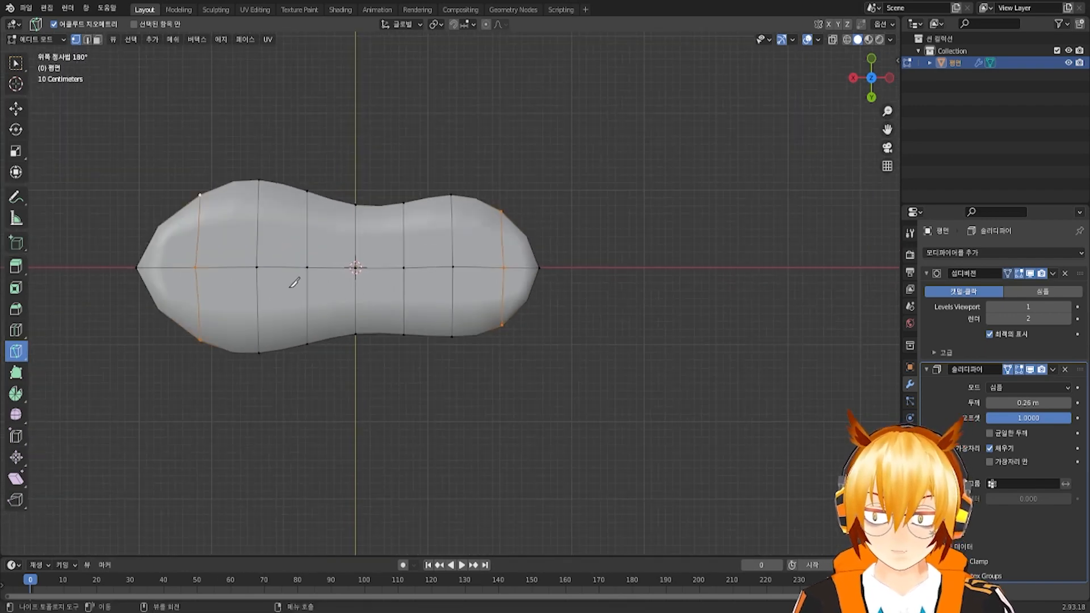
Duplicate the sole's outer edge loop and raise the copy about 0.41 m along Z
{"action": "middle_click_drag", "start_coordinate": [292, 280], "coordinate": [182, 214]}
{"action": "left_click", "coordinate": [25, 68]}
{"action": "middle_click_drag", "start_coordinate": [318, 267], "coordinate": [290, 291]}
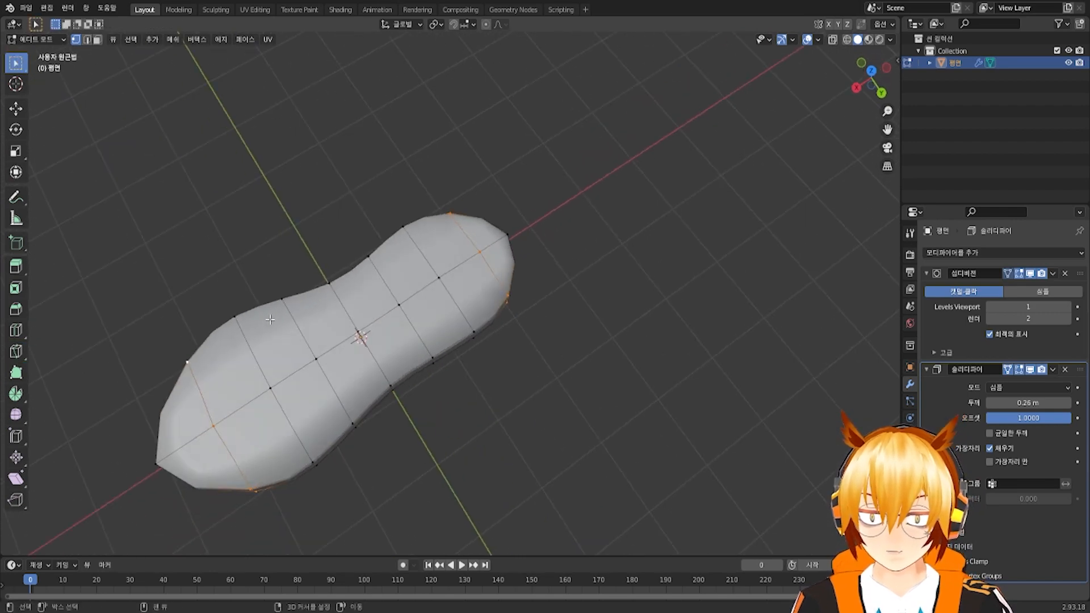
{"action": "middle_click_drag", "start_coordinate": [244, 366], "coordinate": [264, 293], "text": "shift"}
{"action": "scroll", "coordinate": [263, 292], "scroll_direction": "up", "scroll_amount": 2}
{"action": "left_click", "coordinate": [129, 248], "text": "alt"}
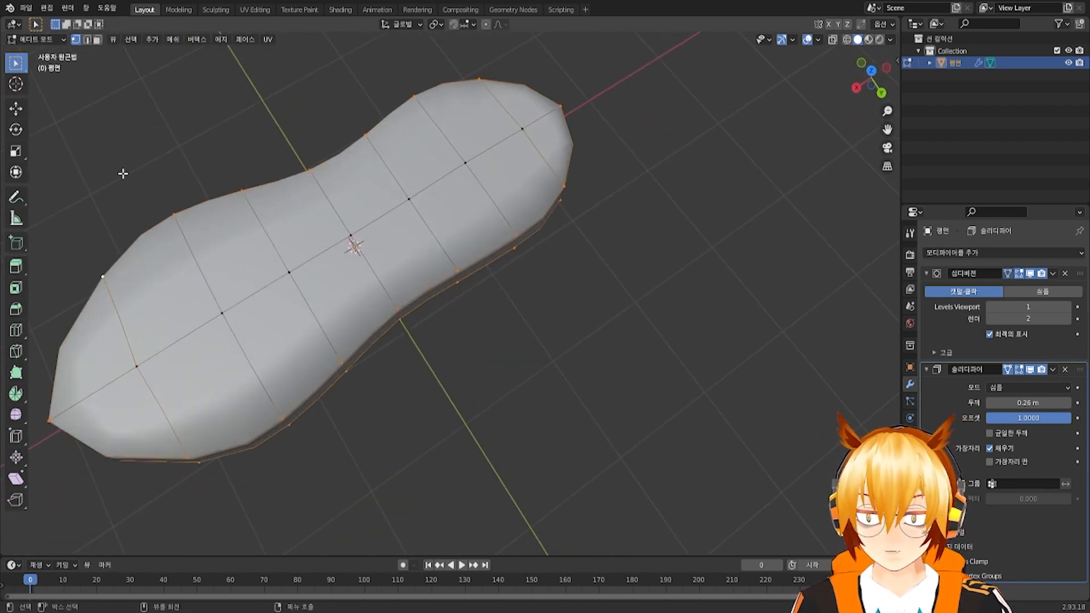
{"action": "key", "text": "2"}
{"action": "scroll", "coordinate": [210, 223], "scroll_direction": "down", "scroll_amount": 4}
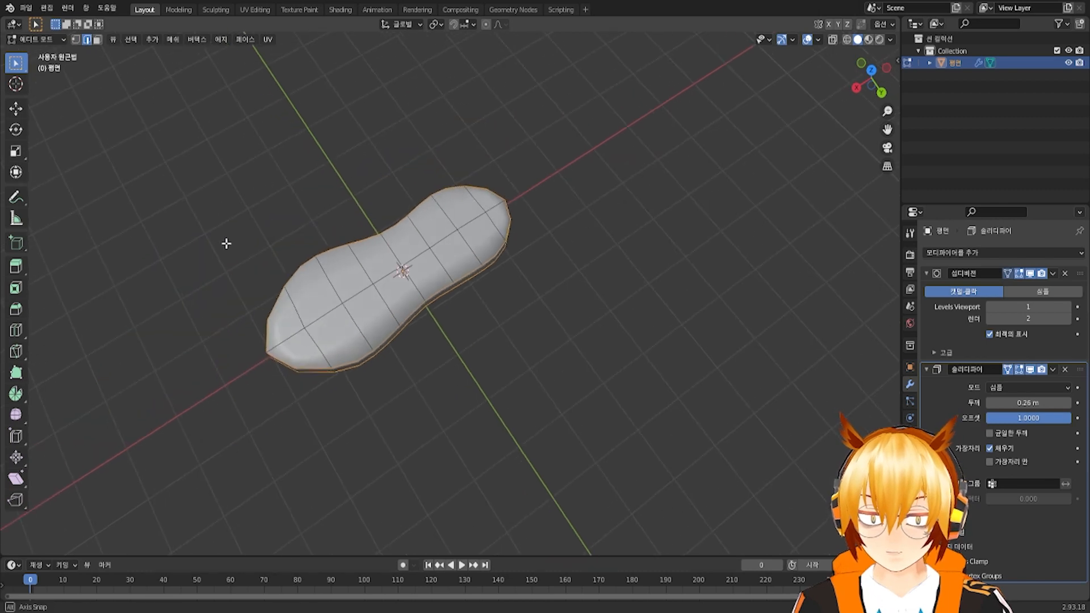
{"action": "middle_click_drag", "start_coordinate": [223, 240], "coordinate": [372, 294]}
{"action": "middle_click_drag", "start_coordinate": [385, 243], "coordinate": [346, 237]}
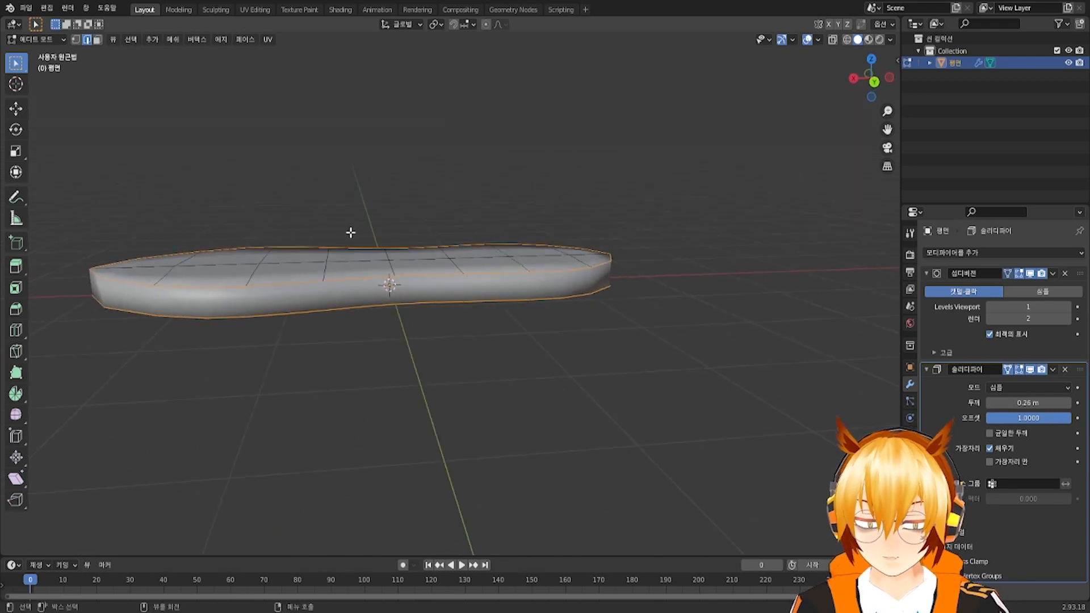
{"action": "key", "text": "g"}
{"action": "key", "text": "z"}
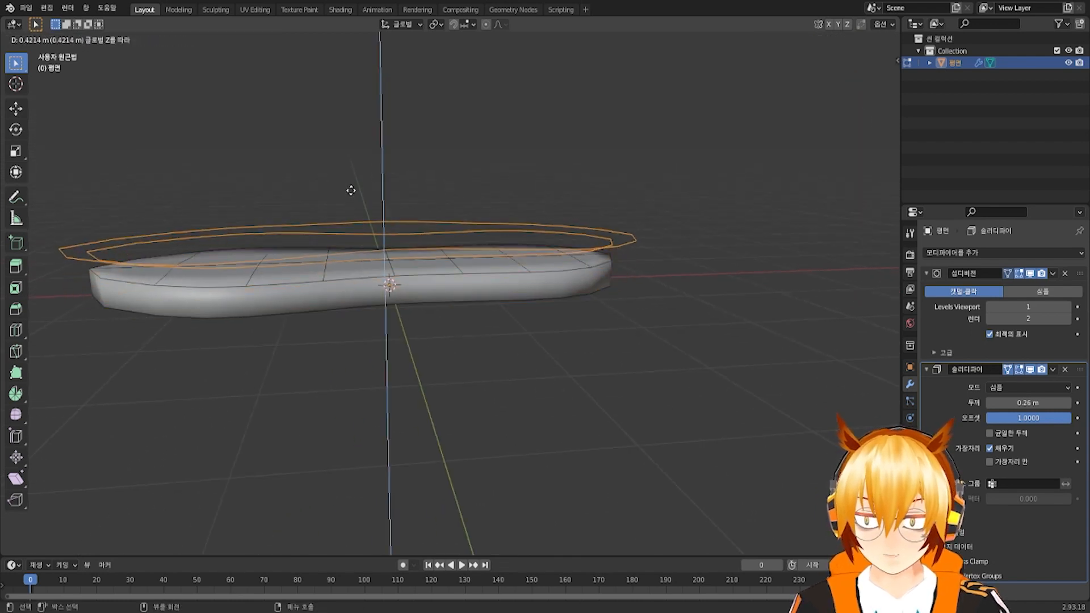
{"action": "left_click", "coordinate": [352, 193]}
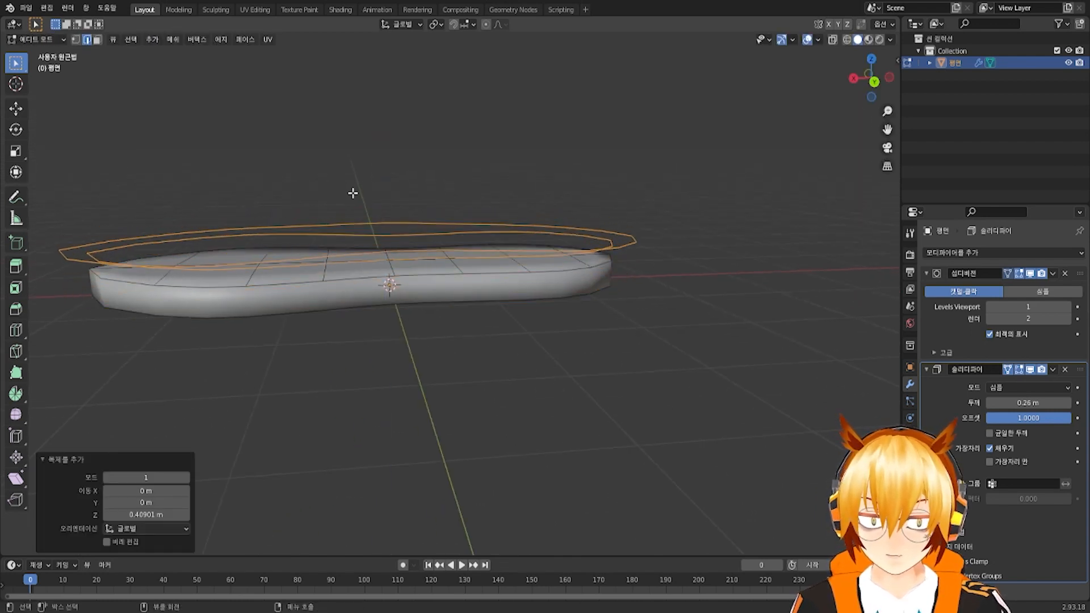
Separate the duplicated outline into its own object and return to Object Mode
{"action": "key", "text": "p"}
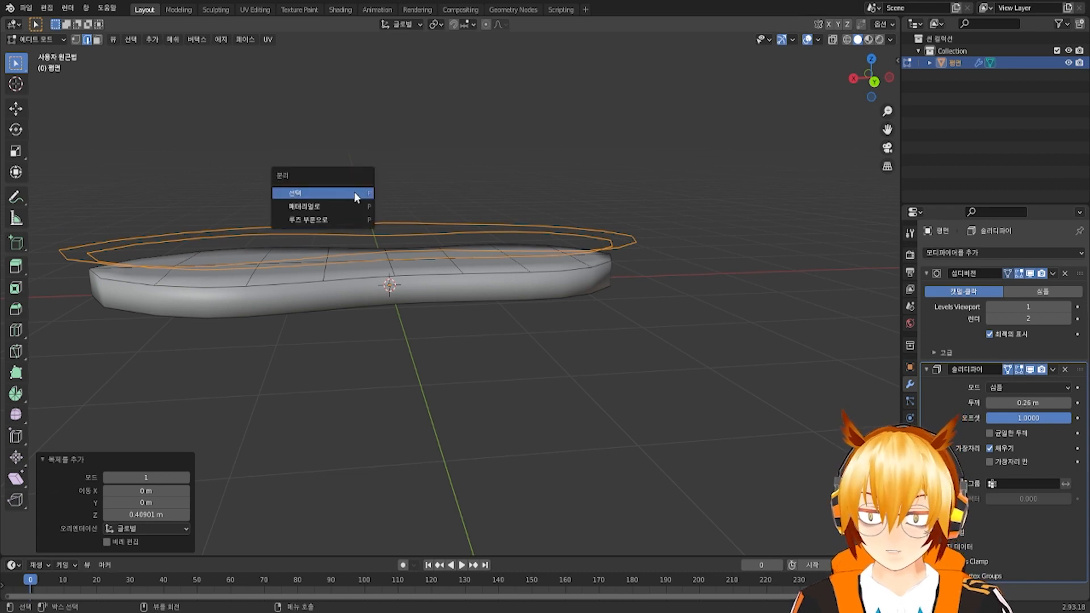
{"action": "left_click", "coordinate": [354, 191]}
{"action": "left_click", "coordinate": [38, 38]}
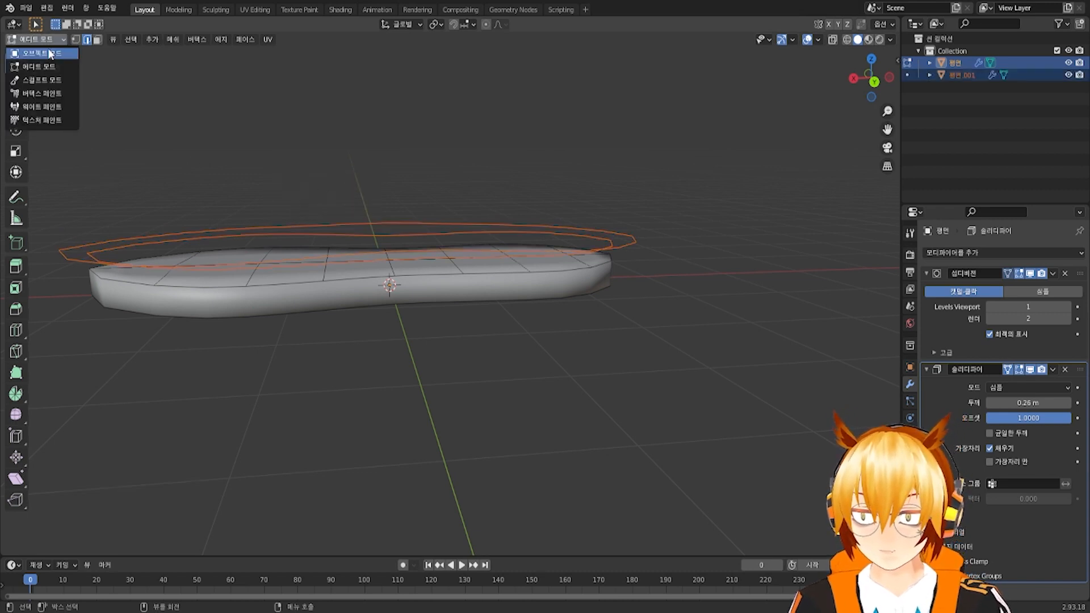
{"action": "left_click", "coordinate": [50, 54]}
Remove the Solidify modifier from the separated outline object, keeping its Subdivision modifier
{"action": "left_click", "coordinate": [465, 234]}
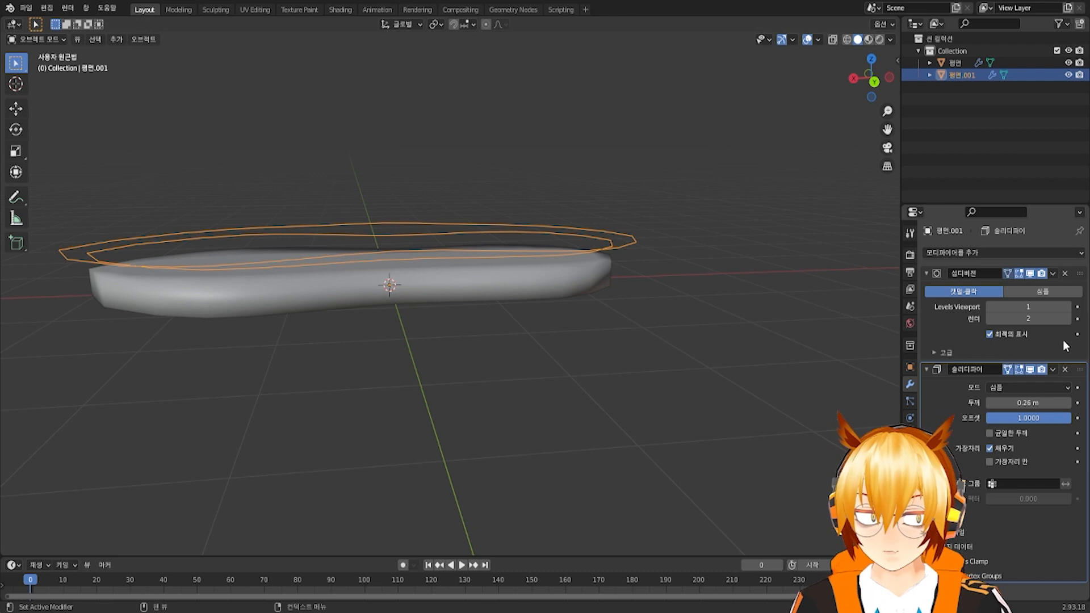
{"action": "left_click", "coordinate": [1065, 369]}
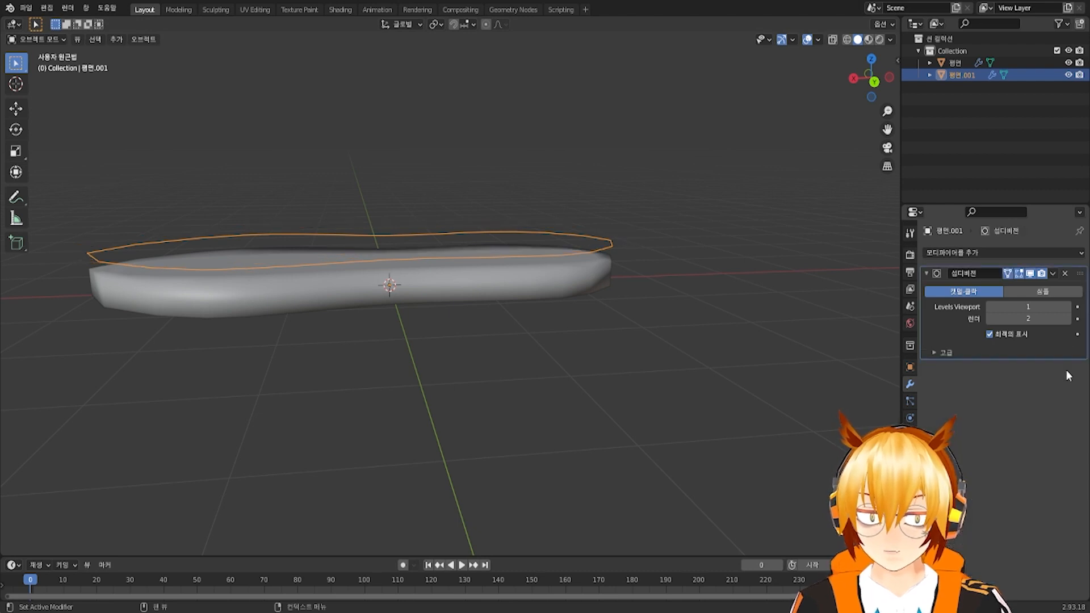
{"action": "middle_click_drag", "start_coordinate": [617, 277], "coordinate": [626, 307]}
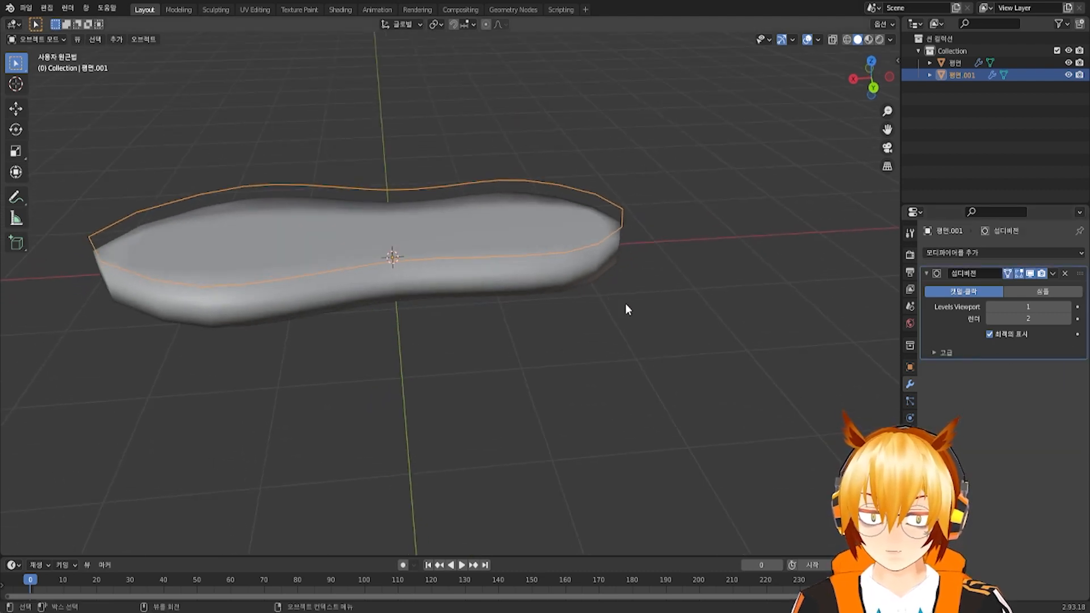
{"action": "middle_click_drag", "start_coordinate": [500, 267], "coordinate": [454, 249]}
{"action": "scroll", "coordinate": [454, 278], "scroll_direction": "up", "scroll_amount": 3}
{"action": "scroll", "coordinate": [453, 278], "scroll_direction": "down", "scroll_amount": 4}
In Edit Mode, lower the entire outline about 0.15 m along Z onto the sole's top surface
{"action": "key", "text": "Tab"}
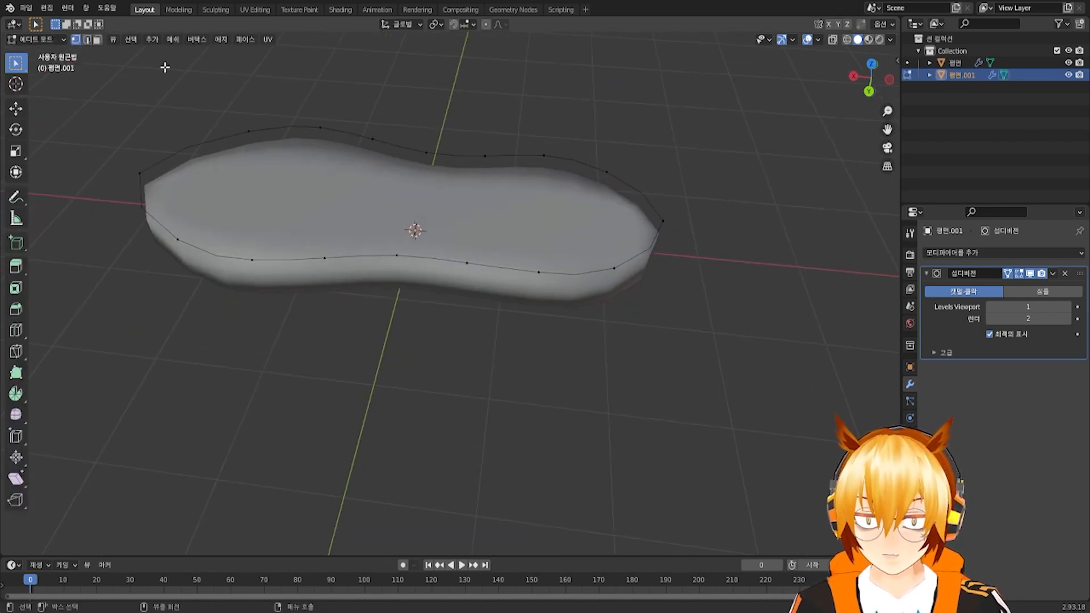
{"action": "key", "text": "a"}
{"action": "key", "text": "KP_7"}
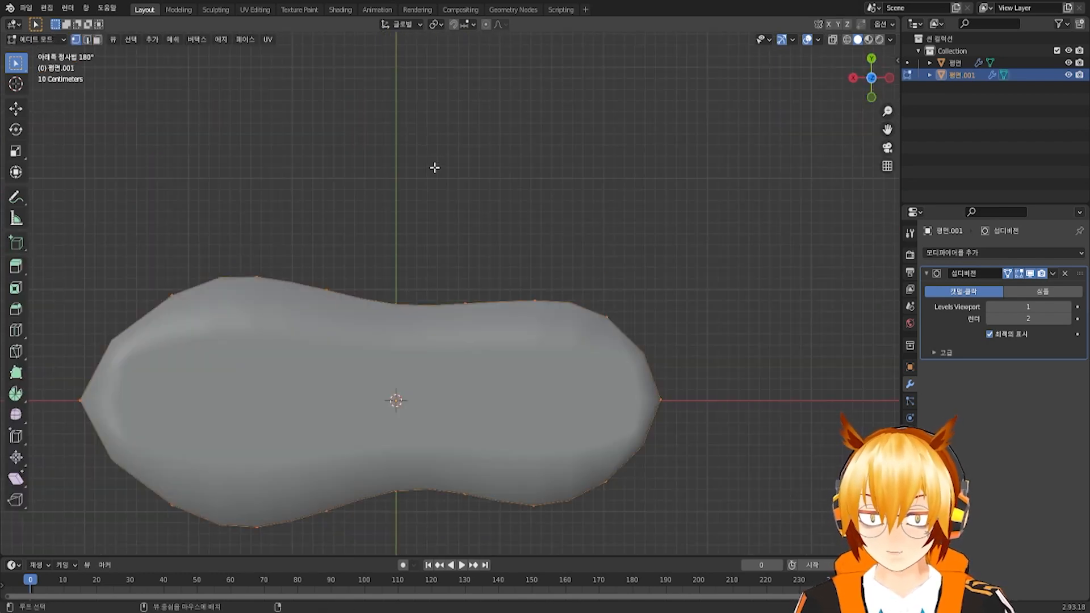
{"action": "key", "text": "ctrl+KP_1"}
{"action": "left_click", "coordinate": [20, 110]}
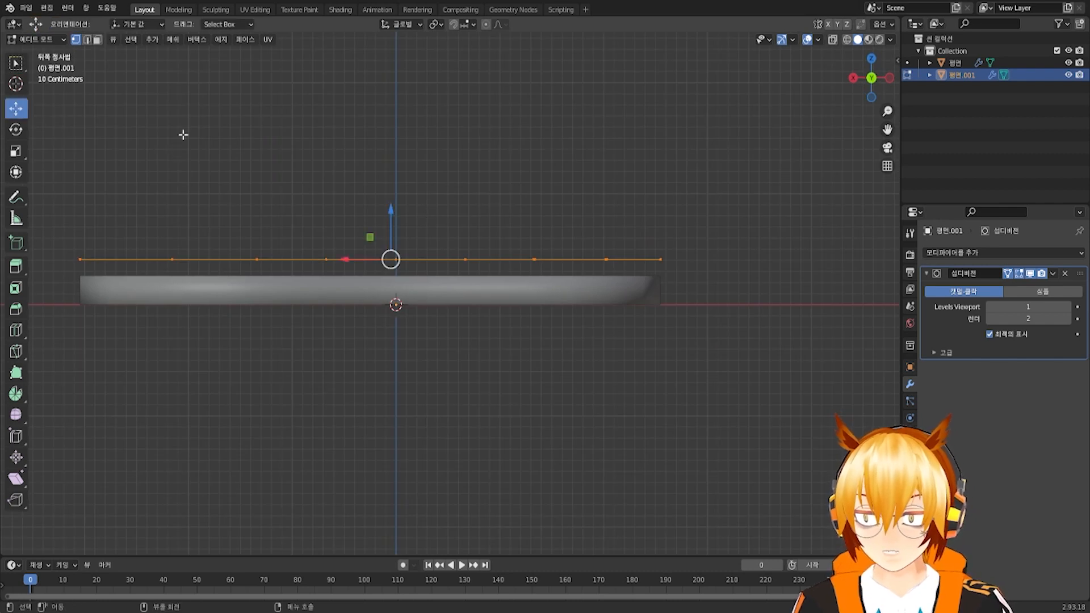
{"action": "left_click_drag", "start_coordinate": [392, 218], "coordinate": [392, 235]}
Delete the outline's vertex at the toe tip so the loop opens at the front
{"action": "mouse_move", "coordinate": [376, 206]}
{"action": "middle_mouse_down"}
{"action": "mouse_move", "coordinate": [313, 243]}
{"action": "mouse_move", "coordinate": [300, 194]}
{"action": "mouse_move", "coordinate": [368, 202]}
{"action": "middle_mouse_up"}
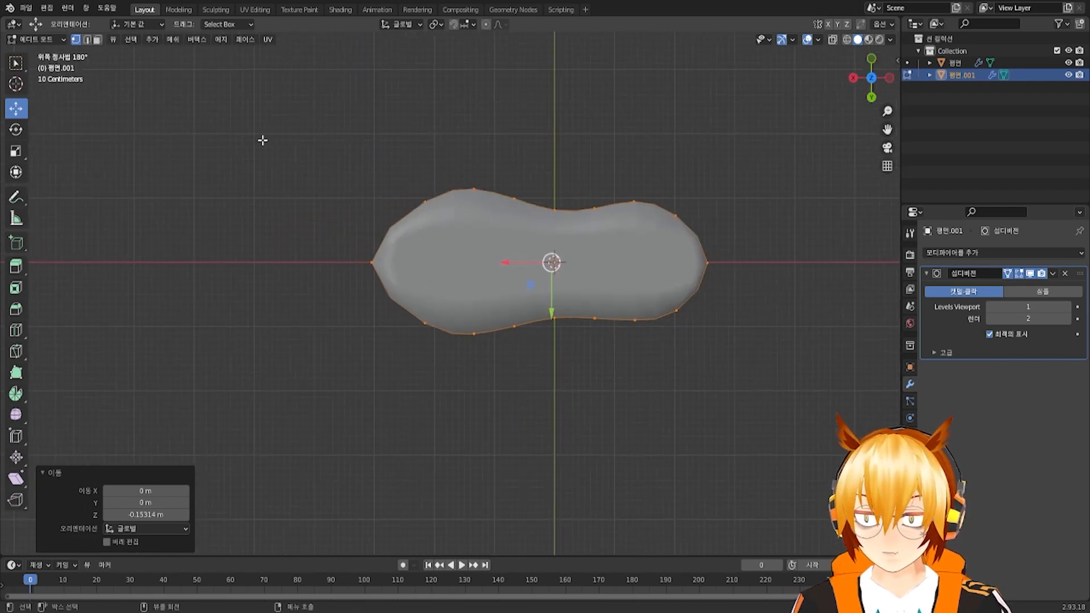
{"action": "left_click", "coordinate": [369, 261]}
{"action": "key", "text": "x"}
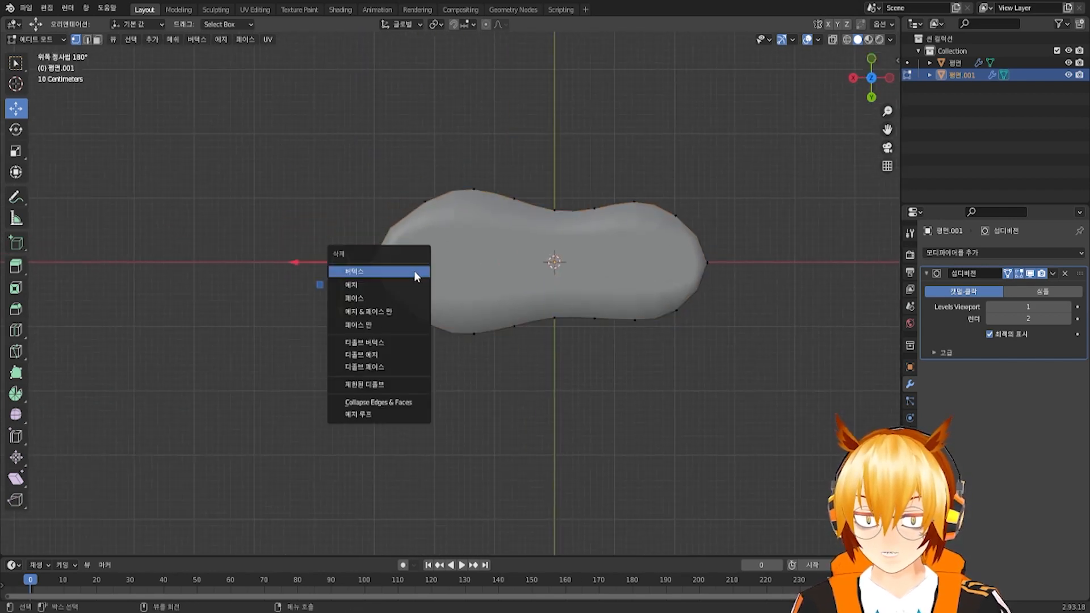
{"action": "left_click", "coordinate": [424, 270]}
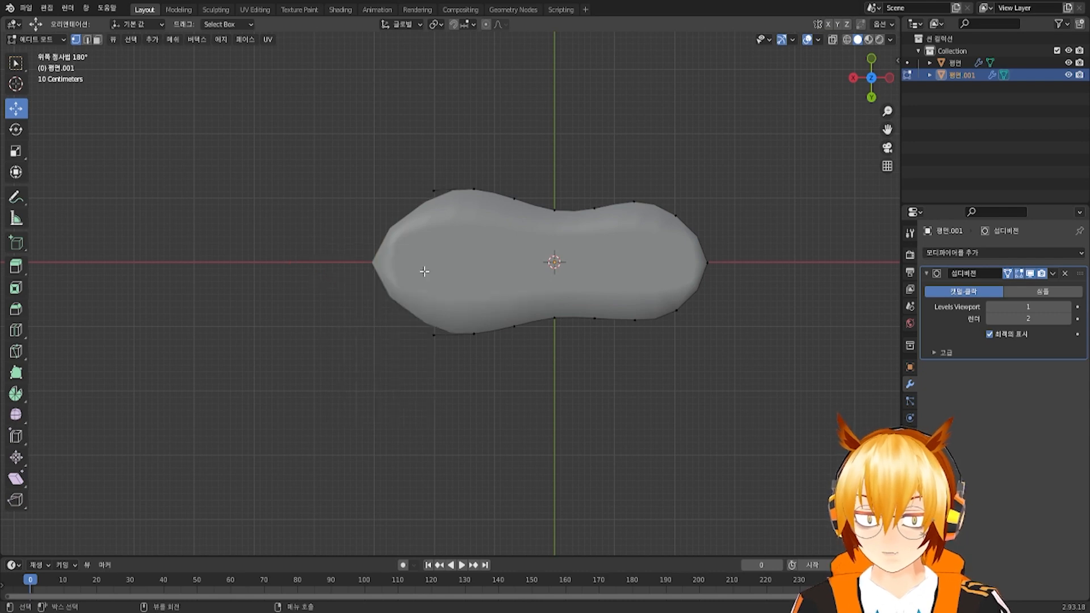
Move the outline's two open front end vertices inward along Y onto the sole's edge, by about 0.14 m and 0.19 m
{"action": "mouse_move", "coordinate": [424, 271]}
{"action": "middle_mouse_down"}
{"action": "mouse_move", "coordinate": [438, 268]}
{"action": "mouse_move", "coordinate": [413, 256]}
{"action": "middle_mouse_up"}
{"action": "scroll", "coordinate": [412, 256], "scroll_direction": "up", "scroll_amount": 2}
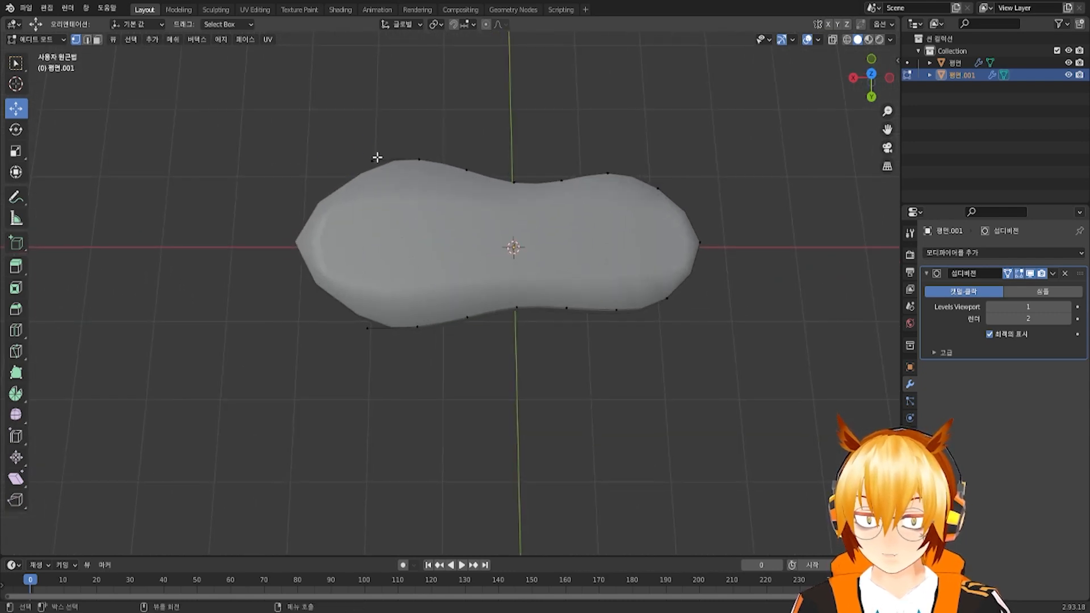
{"action": "left_click", "coordinate": [368, 154]}
{"action": "key", "text": "g"}
{"action": "key", "text": "y"}
{"action": "left_click", "coordinate": [370, 217]}
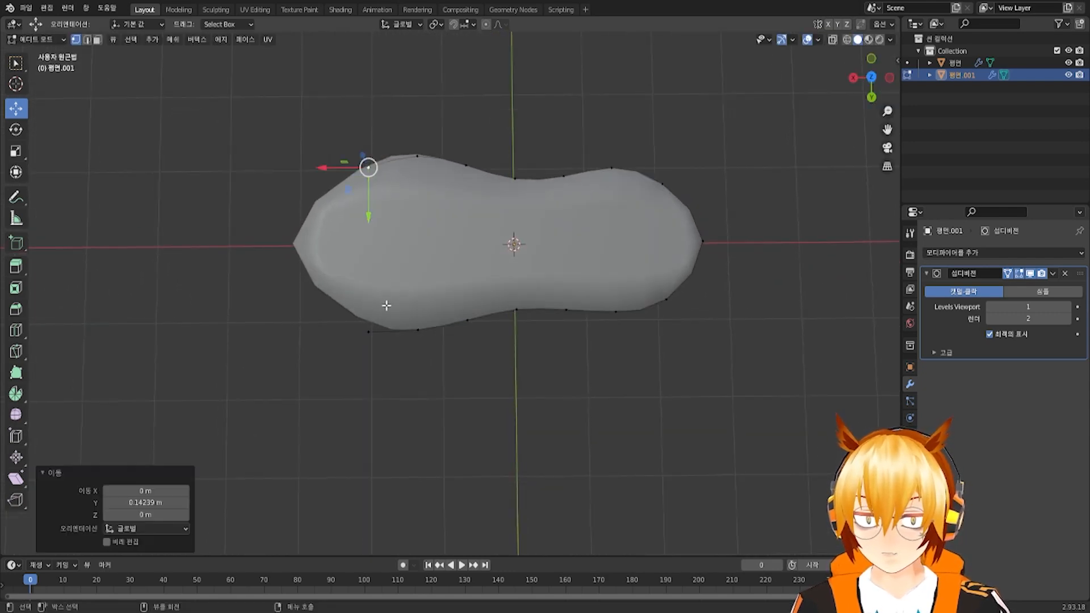
{"action": "left_click", "coordinate": [368, 330]}
{"action": "key", "text": "g"}
{"action": "key", "text": "y"}
{"action": "left_click", "coordinate": [375, 328]}
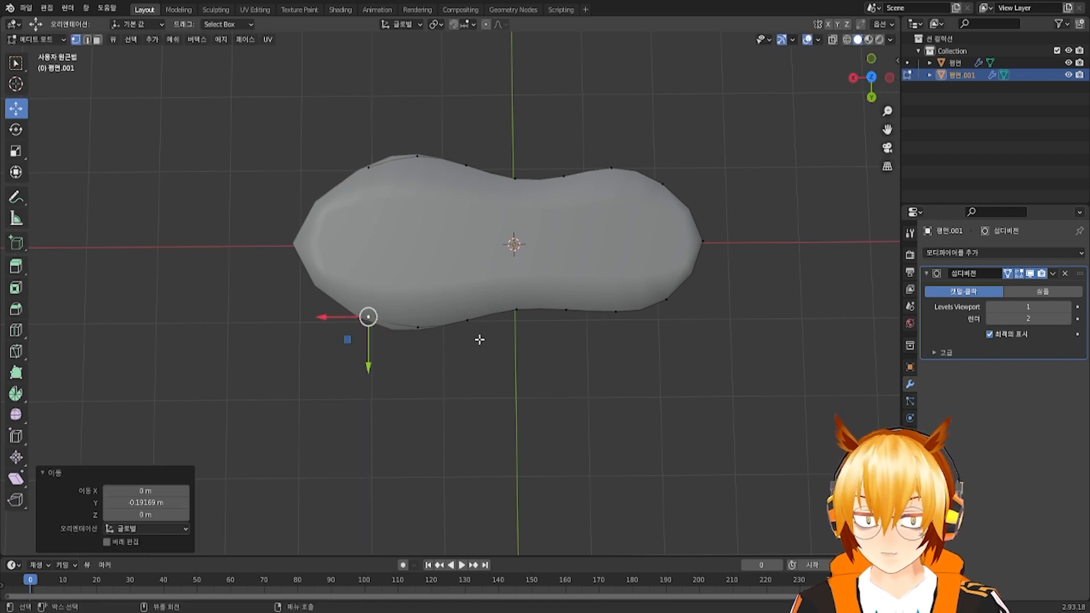
Extrude the whole open outline straight up along Z to form the shoe's side wall
{"action": "key", "text": "a"}
{"action": "key", "text": "ctrl+KP_1"}
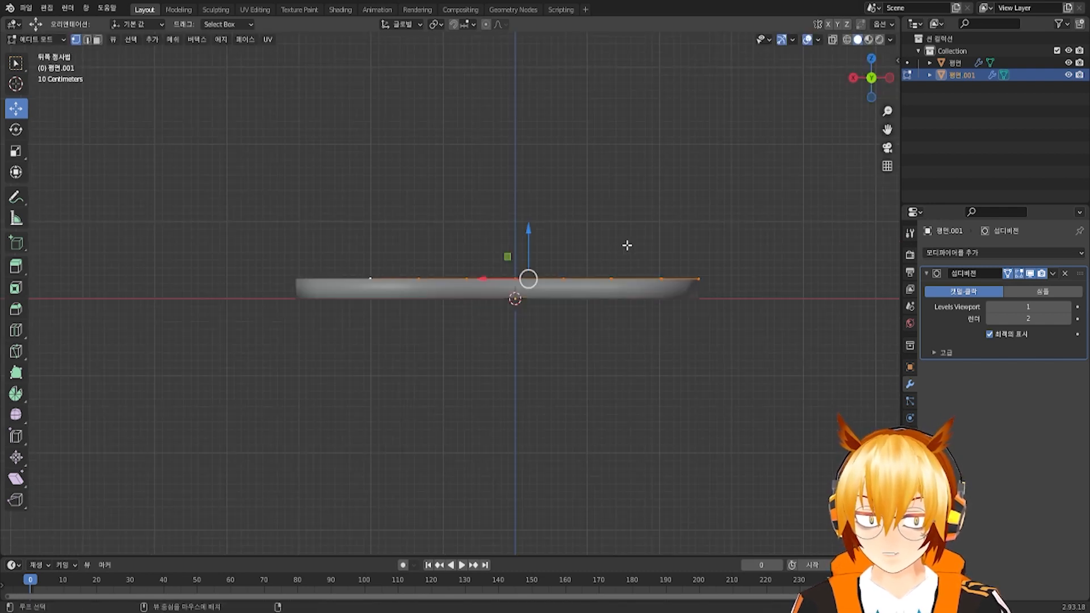
{"action": "key", "text": "g"}
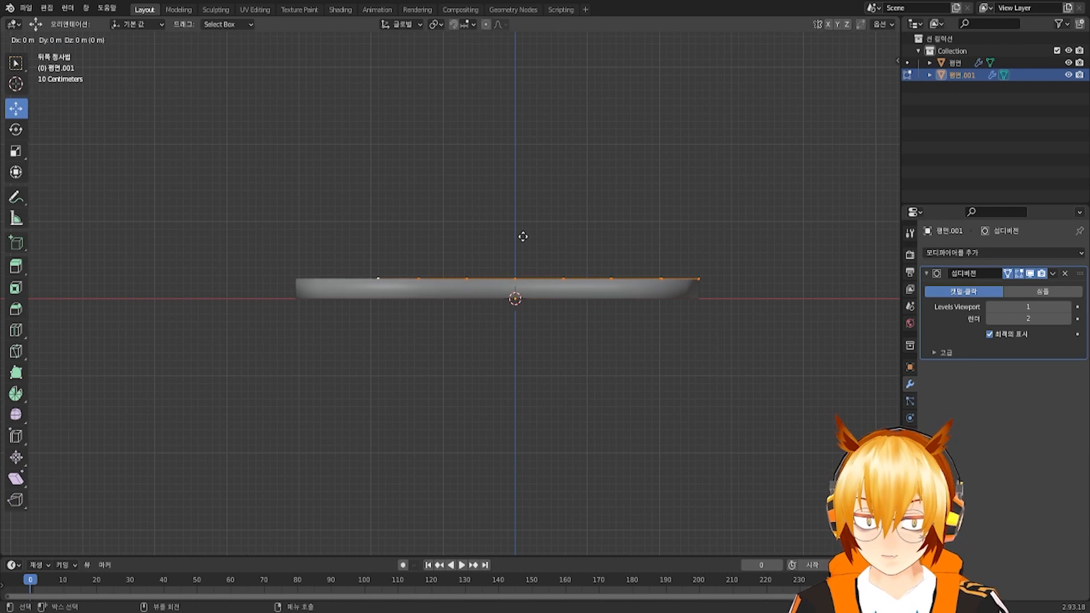
{"action": "key", "text": "z"}
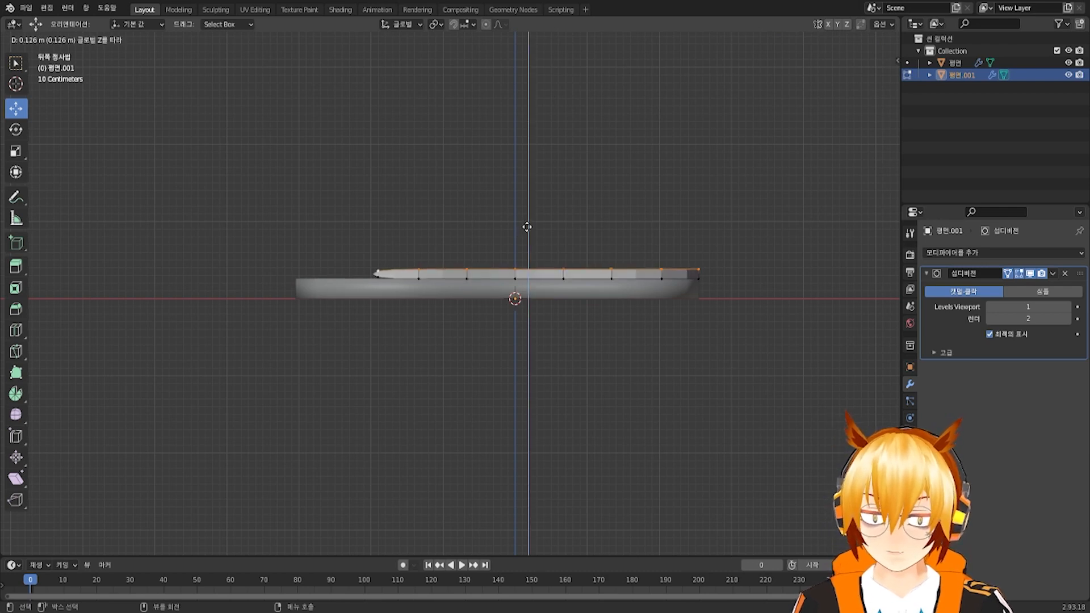
{"action": "left_click", "coordinate": [533, 166]}
Scale the entire side wall down uniformly to about 0.953 so it sits inside the sole's edge
{"action": "middle_click_drag", "start_coordinate": [530, 165], "coordinate": [521, 249]}
{"action": "scroll", "coordinate": [522, 249], "scroll_direction": "up", "scroll_amount": 1}
{"action": "middle_click_drag", "start_coordinate": [508, 298], "coordinate": [525, 211], "text": "alt"}
{"action": "scroll", "coordinate": [501, 271], "scroll_direction": "up", "scroll_amount": 1}
{"action": "key", "text": "a"}
{"action": "middle_click_drag", "start_coordinate": [448, 270], "coordinate": [427, 258]}
{"action": "scroll", "coordinate": [471, 226], "scroll_direction": "up", "scroll_amount": 3}
{"action": "middle_click_drag", "start_coordinate": [328, 173], "coordinate": [709, 277], "text": "alt"}
{"action": "key", "text": "s"}
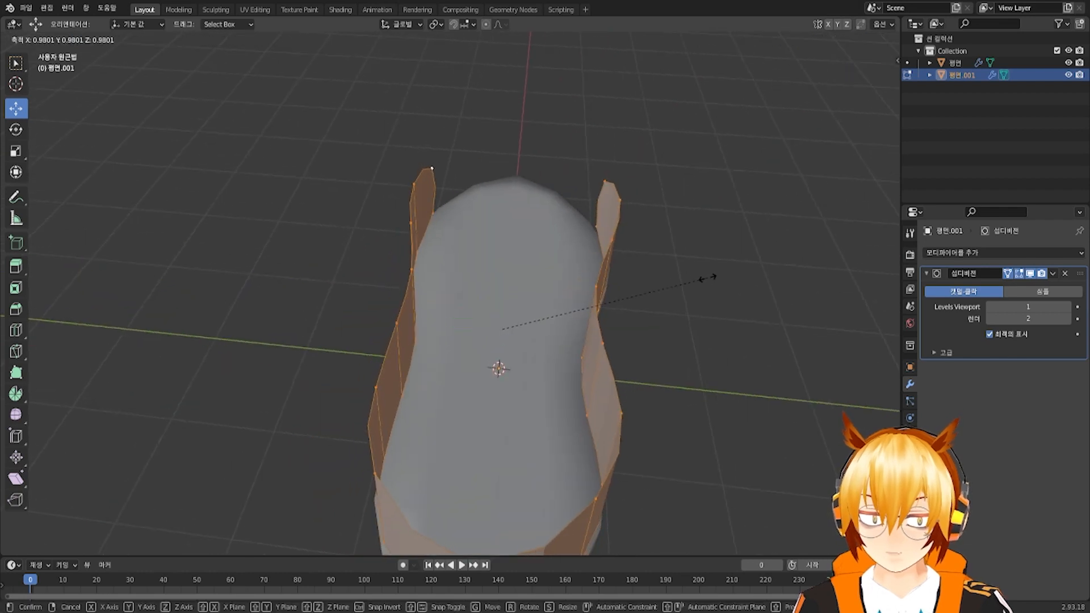
{"action": "left_click", "coordinate": [639, 279]}
Lower the side wall about 0.07 m onto the sole and scale it up uniformly to about 1.02
{"action": "key", "text": "KP_1"}
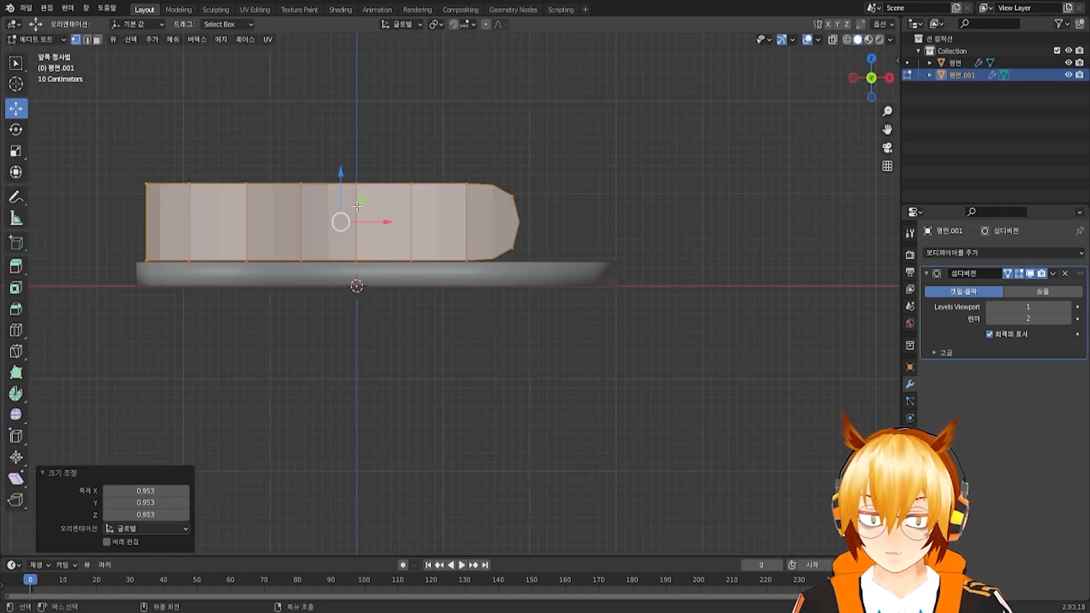
{"action": "left_click_drag", "start_coordinate": [345, 182], "coordinate": [345, 191]}
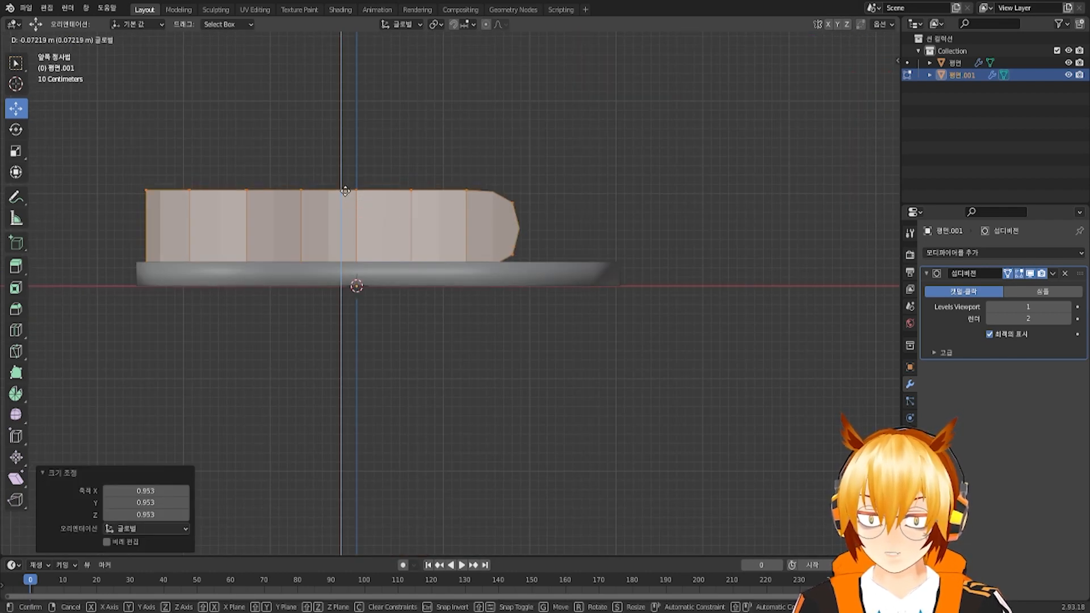
{"action": "key", "text": "s"}
{"action": "left_click", "coordinate": [596, 231]}
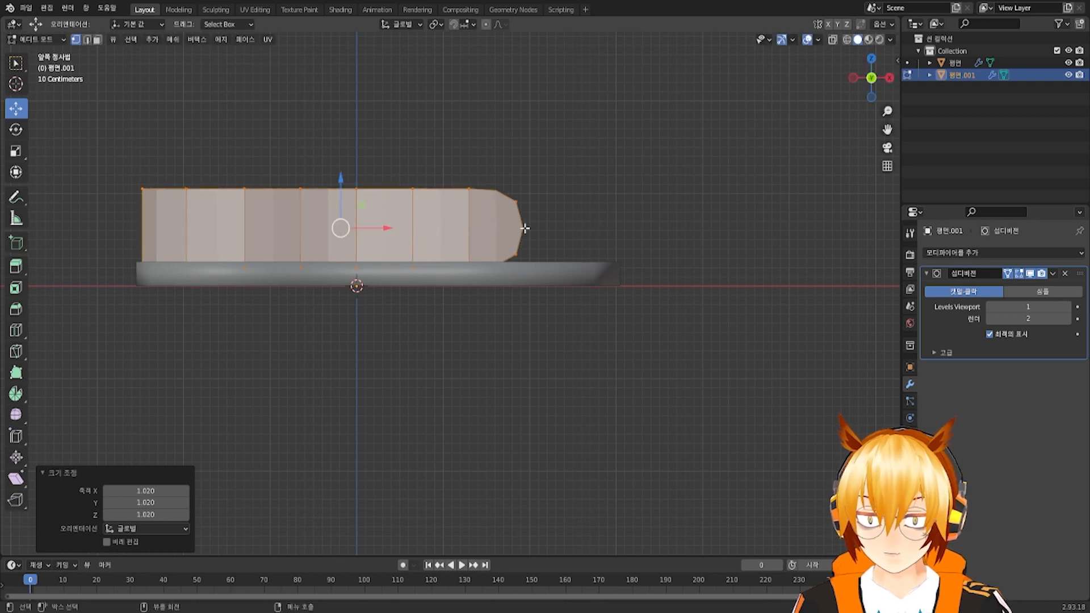
Add evenly spaced horizontal loop cuts around the side wall and set the number of cuts to 2
{"action": "key", "text": "KP_7"}
{"action": "middle_click_drag", "start_coordinate": [526, 264], "coordinate": [548, 244]}
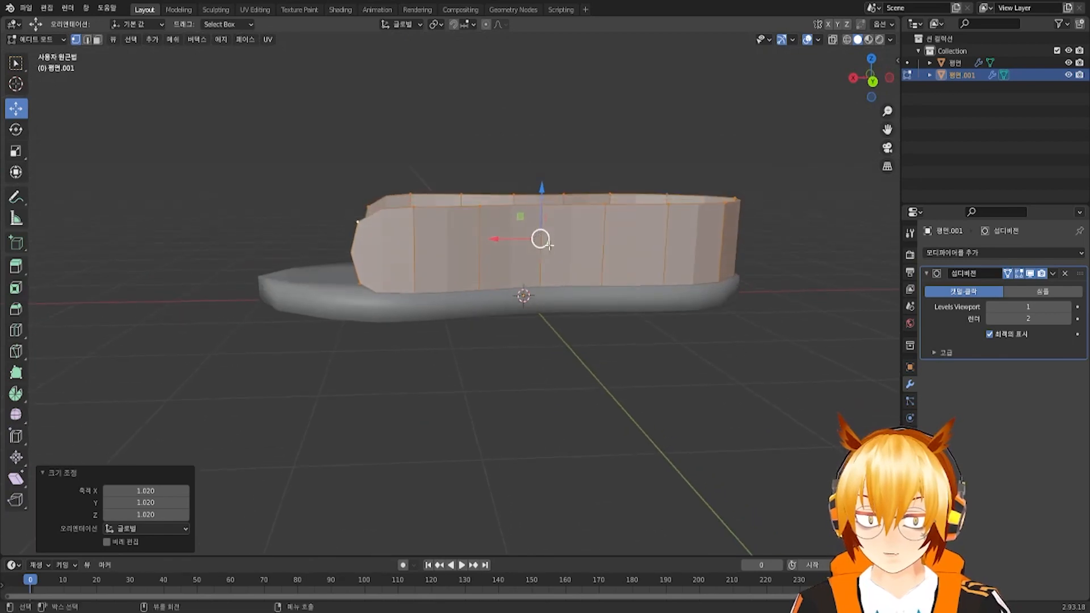
{"action": "key", "text": "ctrl+r"}
{"action": "scroll", "coordinate": [555, 248], "scroll_direction": "up", "scroll_amount": 2}
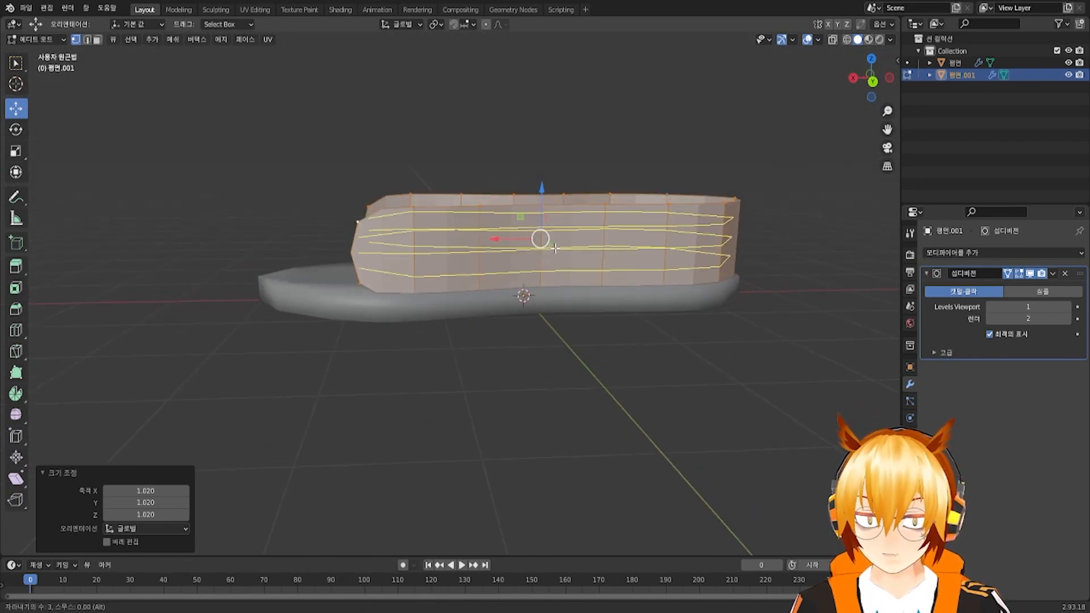
{"action": "left_click", "coordinate": [554, 248]}
{"action": "right_click", "coordinate": [557, 243]}
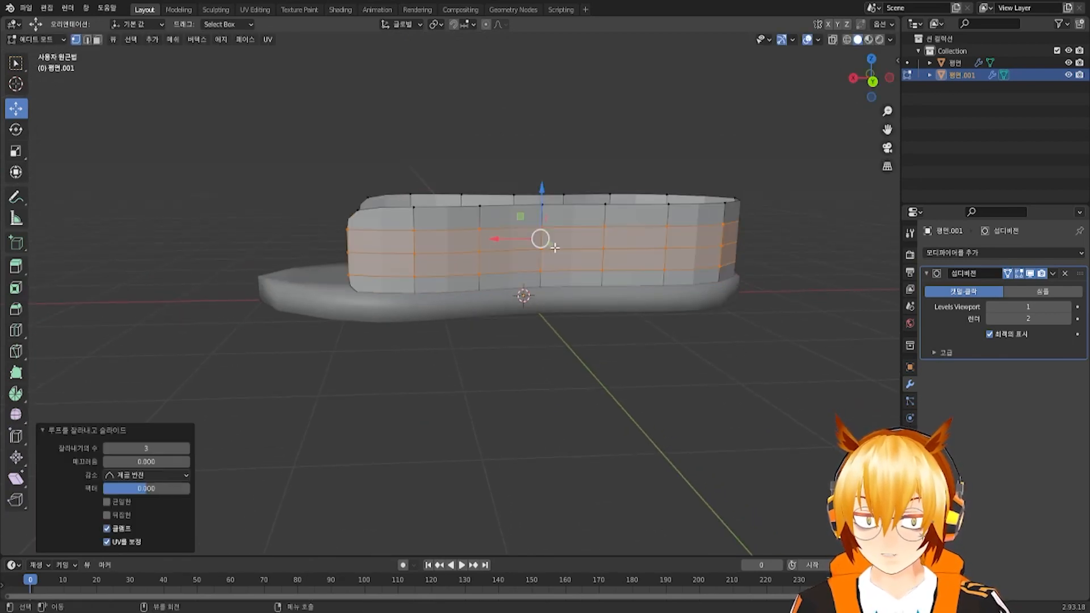
{"action": "middle_click_drag", "start_coordinate": [557, 243], "coordinate": [480, 205]}
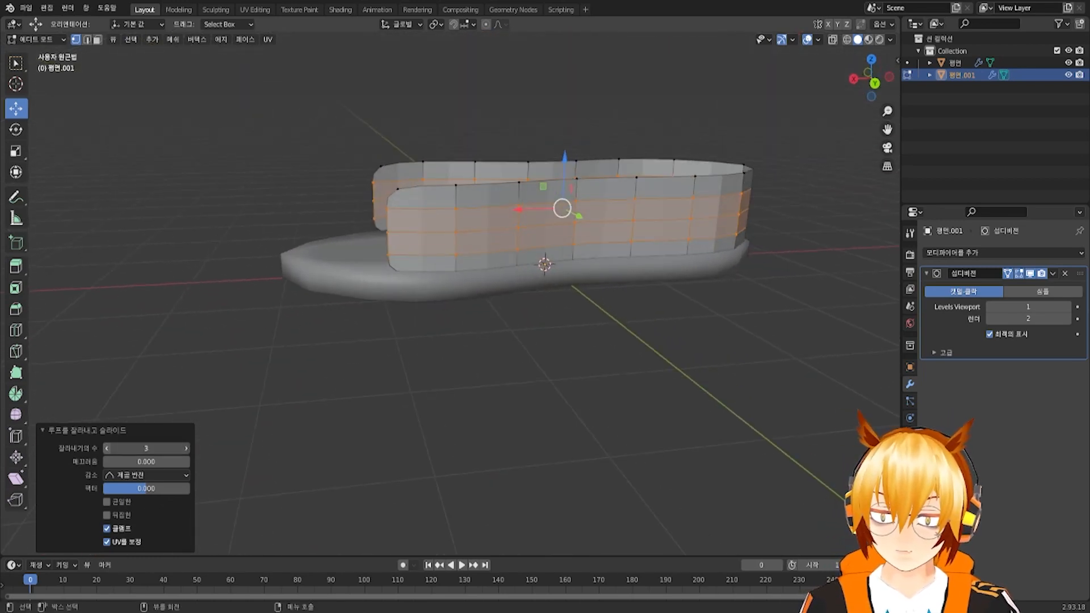
{"action": "left_click", "coordinate": [106, 449]}
{"action": "scroll", "coordinate": [513, 231], "scroll_direction": "down", "scroll_amount": 1}
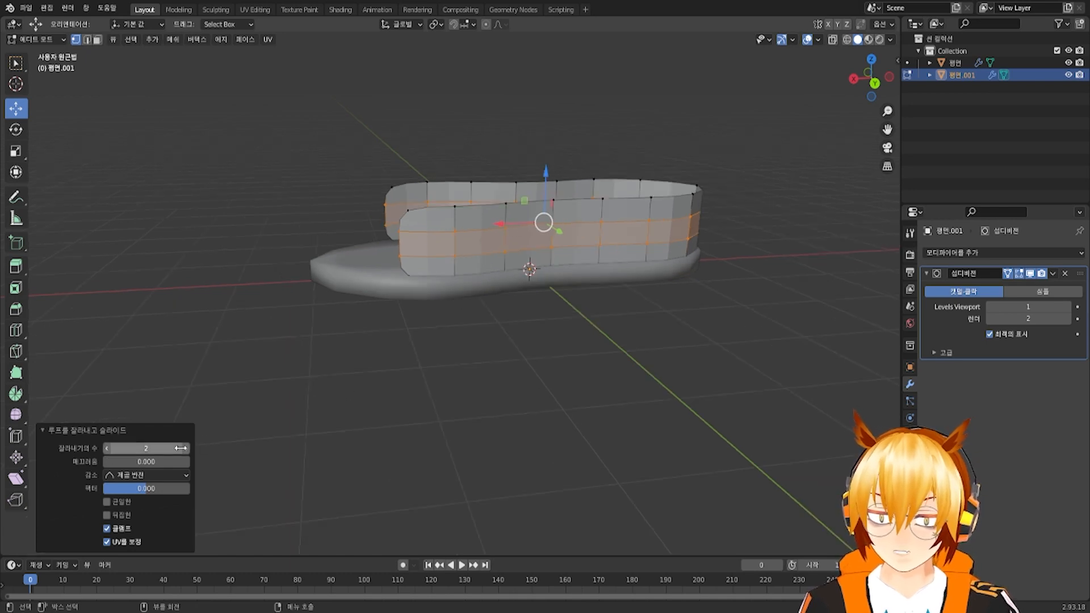
Set the side wall's loop cuts to 3, select the whole wall and shade it smooth
{"action": "middle_click_drag", "start_coordinate": [517, 241], "coordinate": [391, 230]}
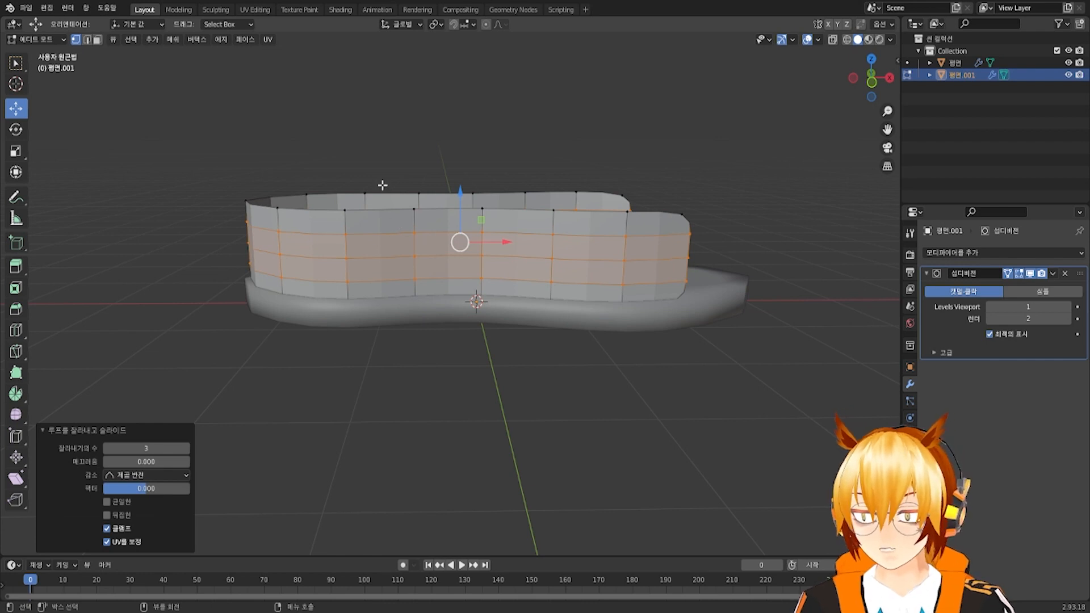
{"action": "key", "text": "KP_1"}
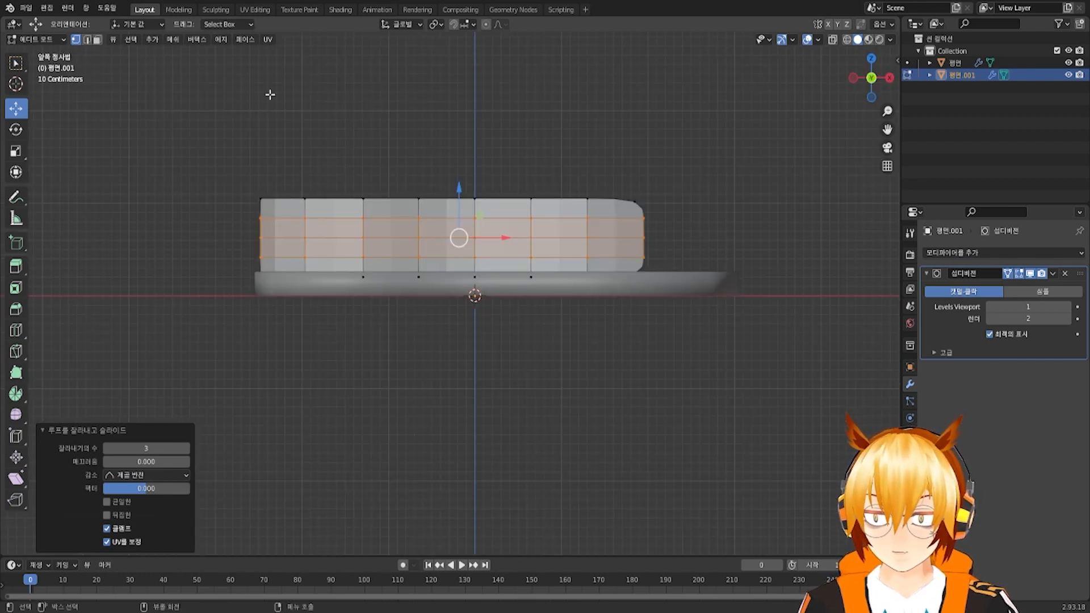
{"action": "key", "text": "a"}
{"action": "right_click", "coordinate": [540, 234]}
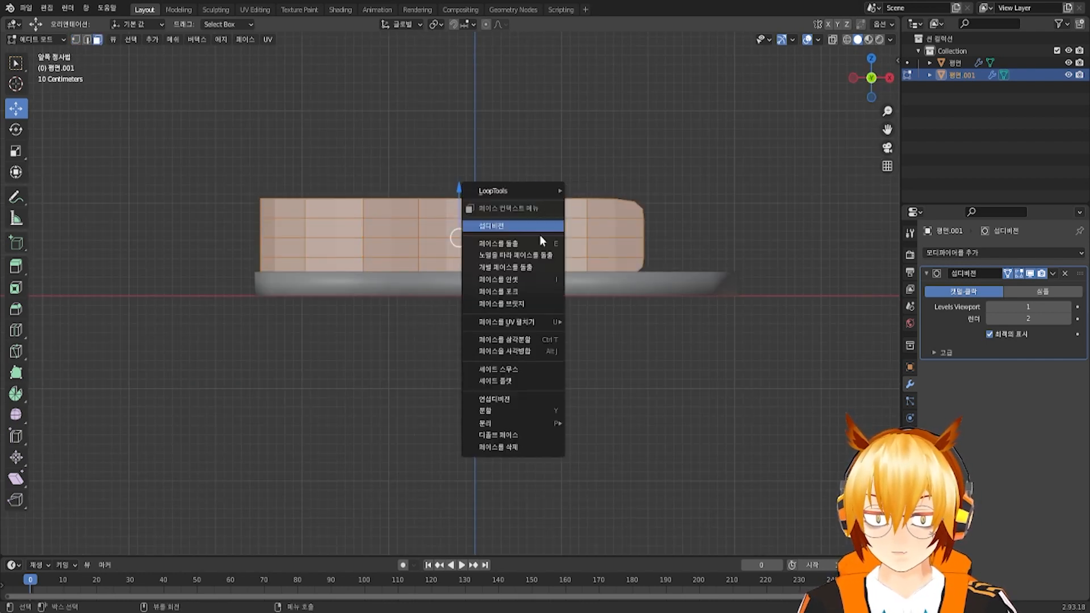
{"action": "left_click", "coordinate": [529, 363]}
In the top view, pull the +Y top-edge vertex level with the origin and the one ahead of it inward along Y
{"action": "scroll", "coordinate": [540, 219], "scroll_direction": "down", "scroll_amount": 1}
{"action": "middle_click_drag", "start_coordinate": [540, 216], "coordinate": [492, 285]}
{"action": "scroll", "coordinate": [493, 286], "scroll_direction": "up", "scroll_amount": 3}
{"action": "middle_click_drag", "start_coordinate": [492, 285], "coordinate": [195, 159], "text": "shift"}
{"action": "left_click", "coordinate": [78, 47]}
{"action": "left_click", "coordinate": [77, 40]}
{"action": "mouse_move", "coordinate": [426, 208]}
{"action": "middle_mouse_down"}
{"action": "mouse_move", "coordinate": [445, 214]}
{"action": "mouse_move", "coordinate": [430, 190]}
{"action": "mouse_move", "coordinate": [431, 219]}
{"action": "middle_mouse_up"}
{"action": "middle_click_drag", "start_coordinate": [468, 261], "coordinate": [507, 209], "text": "shift"}
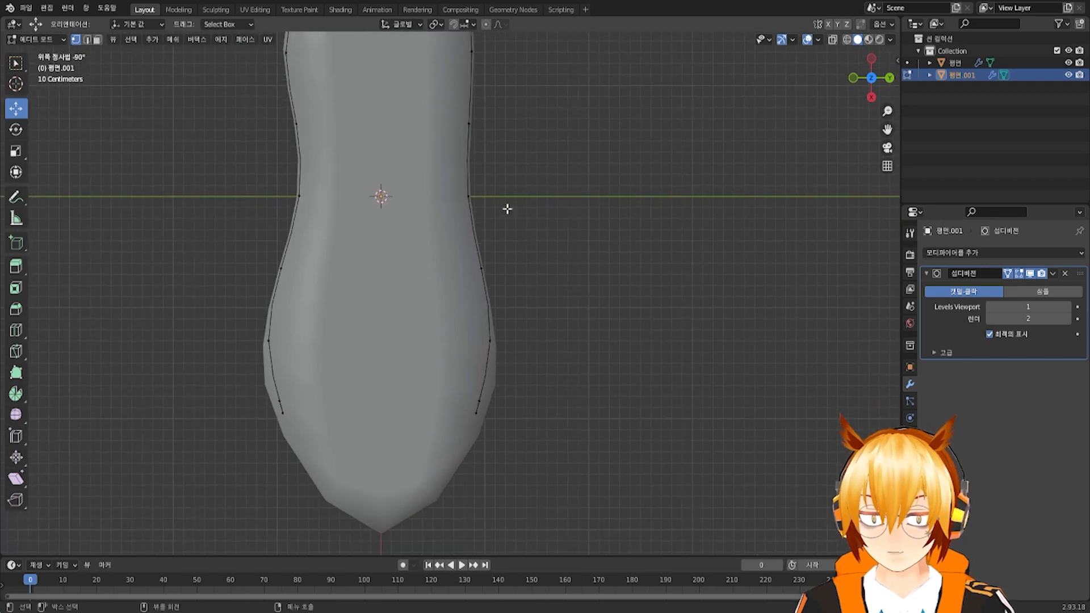
{"action": "left_click_drag", "start_coordinate": [515, 198], "coordinate": [438, 203]}
{"action": "left_click", "coordinate": [481, 267]}
{"action": "left_click_drag", "start_coordinate": [510, 268], "coordinate": [428, 272]}
Move the +Y top-edge vertex level with the origin back outward along Y and fine-tune the one ahead of it
{"action": "left_click", "coordinate": [406, 203]}
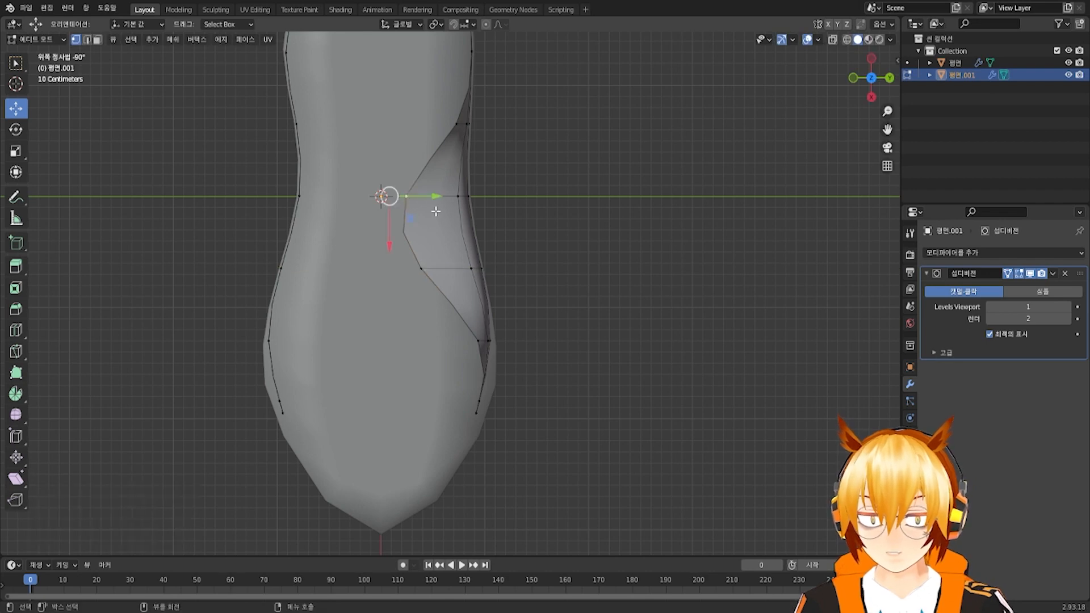
{"action": "left_click_drag", "start_coordinate": [437, 200], "coordinate": [470, 204]}
{"action": "left_click", "coordinate": [431, 267]}
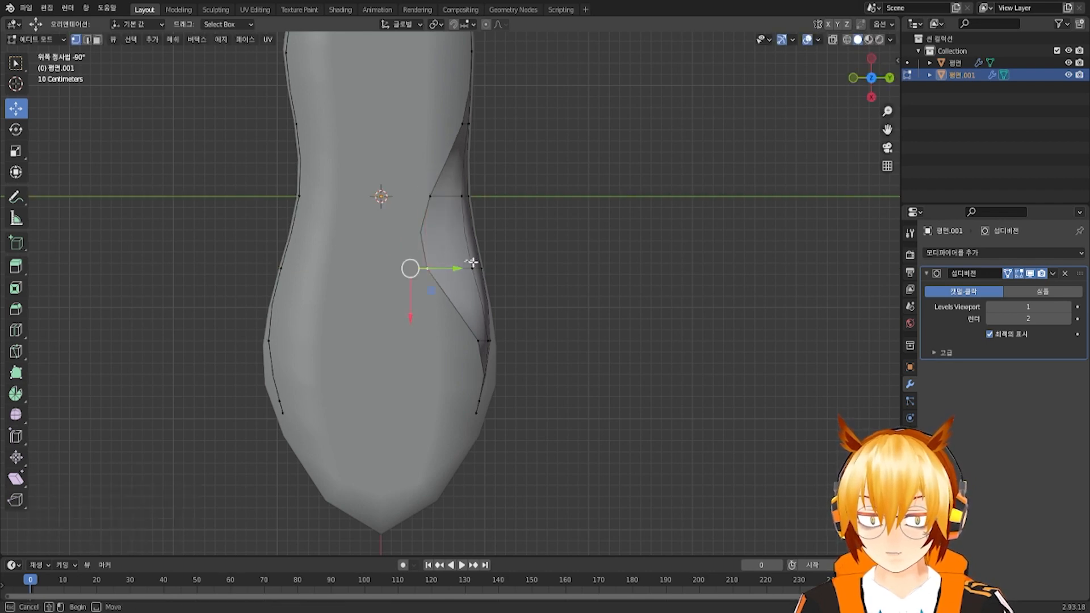
{"action": "key", "text": "ctrl+z"}
{"action": "left_click_drag", "start_coordinate": [472, 262], "coordinate": [470, 273]}
Pull the two foremost +Y top-edge vertices inward along Y to extend the flap toward the toe
{"action": "left_click", "coordinate": [481, 341]}
{"action": "left_click_drag", "start_coordinate": [497, 345], "coordinate": [413, 346]}
{"action": "left_click", "coordinate": [462, 401]}
{"action": "left_click_drag", "start_coordinate": [479, 410], "coordinate": [410, 411]}
Fine-tune the four pulled-in +Y vertices along Y so the flap's inner edge runs nearly straight
{"action": "left_click", "coordinate": [424, 205]}
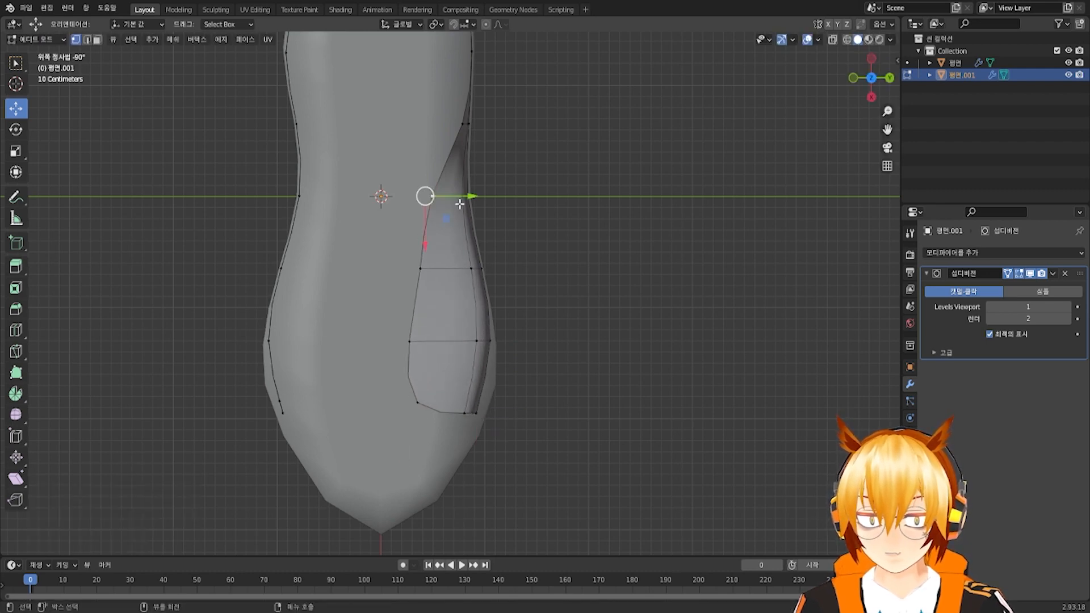
{"action": "left_click_drag", "start_coordinate": [454, 203], "coordinate": [438, 201]}
{"action": "left_click", "coordinate": [423, 264]}
{"action": "left_click_drag", "start_coordinate": [457, 271], "coordinate": [455, 272]}
{"action": "left_click", "coordinate": [419, 352]}
{"action": "left_click_drag", "start_coordinate": [449, 345], "coordinate": [459, 344]}
{"action": "left_click", "coordinate": [418, 402]}
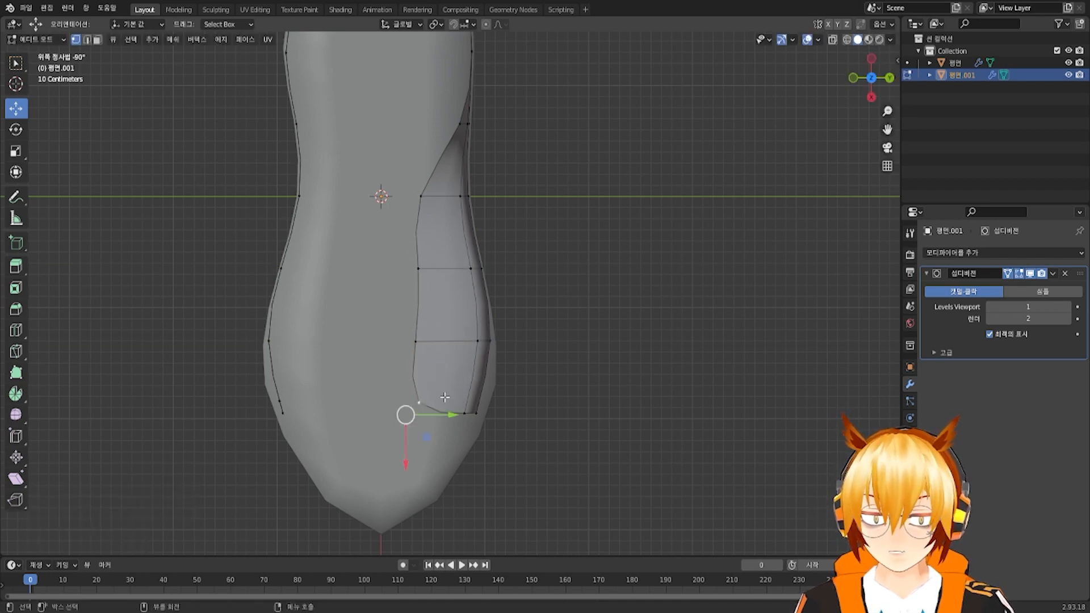
{"action": "left_click_drag", "start_coordinate": [443, 412], "coordinate": [447, 387]}
Pull the four matching top-edge vertices on the -Y side inward along Y to form the opposite flap
{"action": "left_click", "coordinate": [296, 204]}
{"action": "left_click_drag", "start_coordinate": [326, 199], "coordinate": [402, 203]}
{"action": "left_click", "coordinate": [283, 268]}
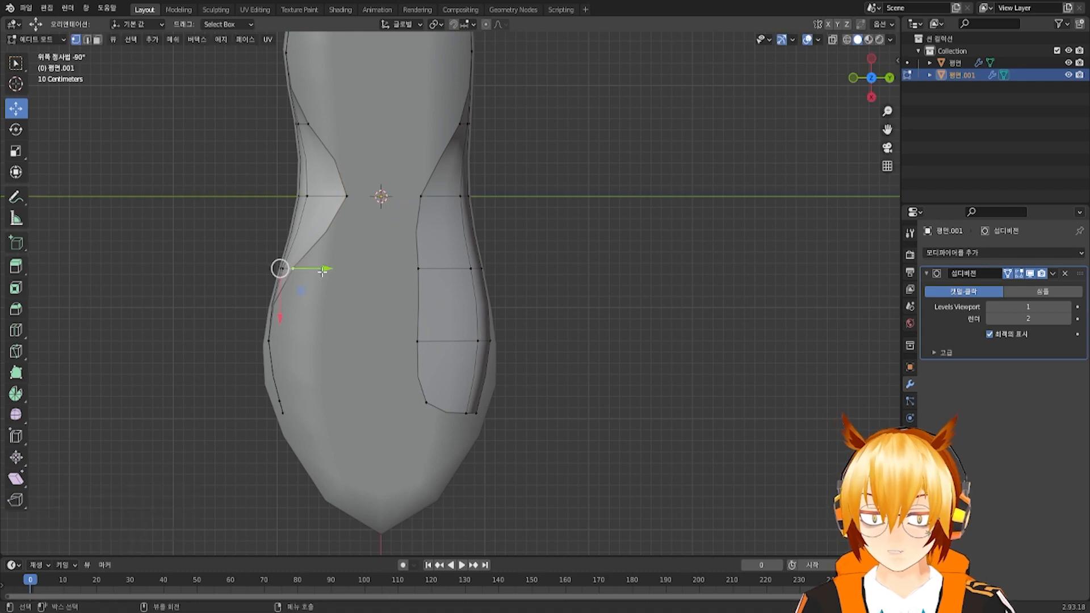
{"action": "left_click_drag", "start_coordinate": [322, 267], "coordinate": [377, 268]}
{"action": "left_click", "coordinate": [270, 341]}
{"action": "left_click_drag", "start_coordinate": [315, 343], "coordinate": [398, 344]}
{"action": "left_click", "coordinate": [283, 412]}
{"action": "left_click_drag", "start_coordinate": [321, 411], "coordinate": [384, 415]}
Shift the -Y flap's two rear inner-edge vertices slightly along Y to even out its edge
{"action": "left_click", "coordinate": [356, 196]}
{"action": "left_click_drag", "start_coordinate": [387, 198], "coordinate": [368, 201]}
{"action": "left_click", "coordinate": [347, 268]}
{"action": "left_click_drag", "start_coordinate": [383, 271], "coordinate": [380, 269]}
Select the top-edge vertices around the heel opening on both sides and try raising them along Z in the front view
{"action": "scroll", "coordinate": [381, 269], "scroll_direction": "down", "scroll_amount": 5}
{"action": "middle_click_drag", "start_coordinate": [382, 269], "coordinate": [467, 207]}
{"action": "scroll", "coordinate": [468, 207], "scroll_direction": "up", "scroll_amount": 4}
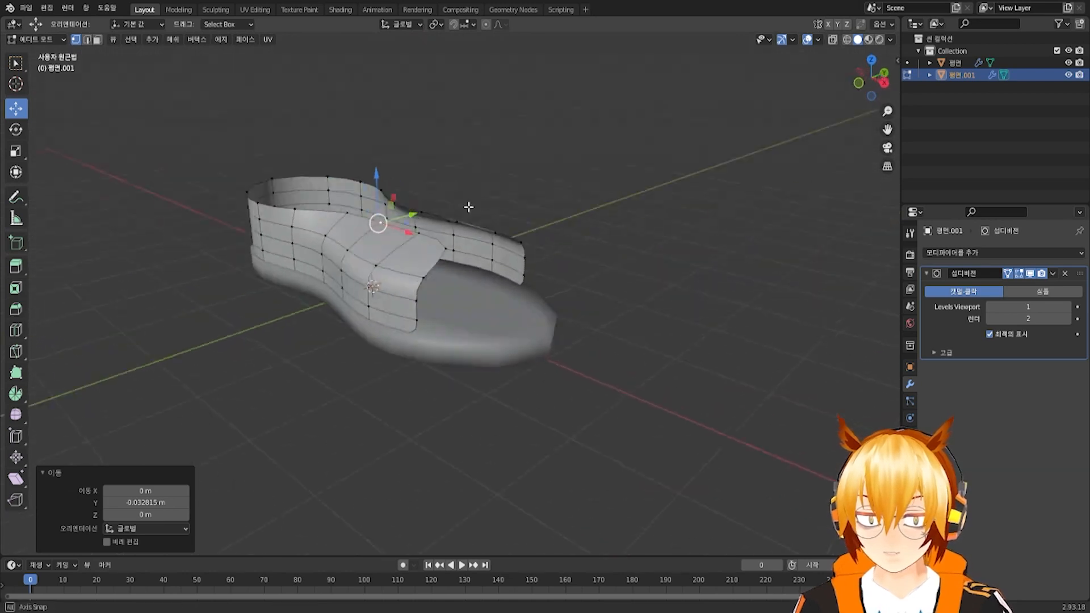
{"action": "middle_click_drag", "start_coordinate": [392, 207], "coordinate": [414, 287]}
{"action": "scroll", "coordinate": [414, 288], "scroll_direction": "up", "scroll_amount": 2}
{"action": "left_click", "coordinate": [449, 337], "text": "alt"}
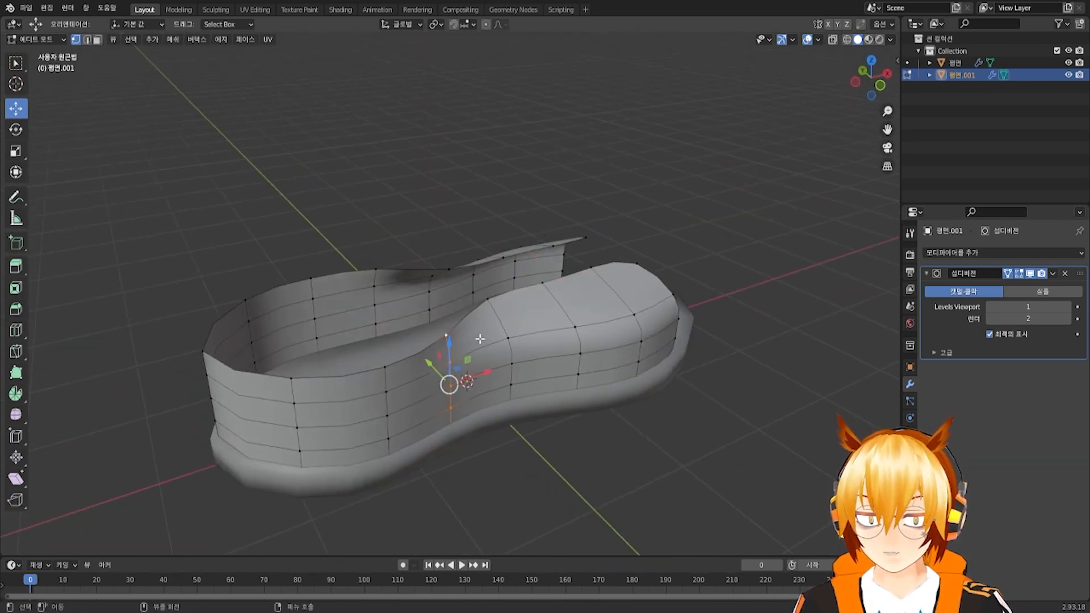
{"action": "middle_click_drag", "start_coordinate": [449, 337], "coordinate": [276, 272]}
{"action": "left_click", "coordinate": [175, 295], "text": "ctrl"}
{"action": "middle_click_drag", "start_coordinate": [237, 337], "coordinate": [238, 314]}
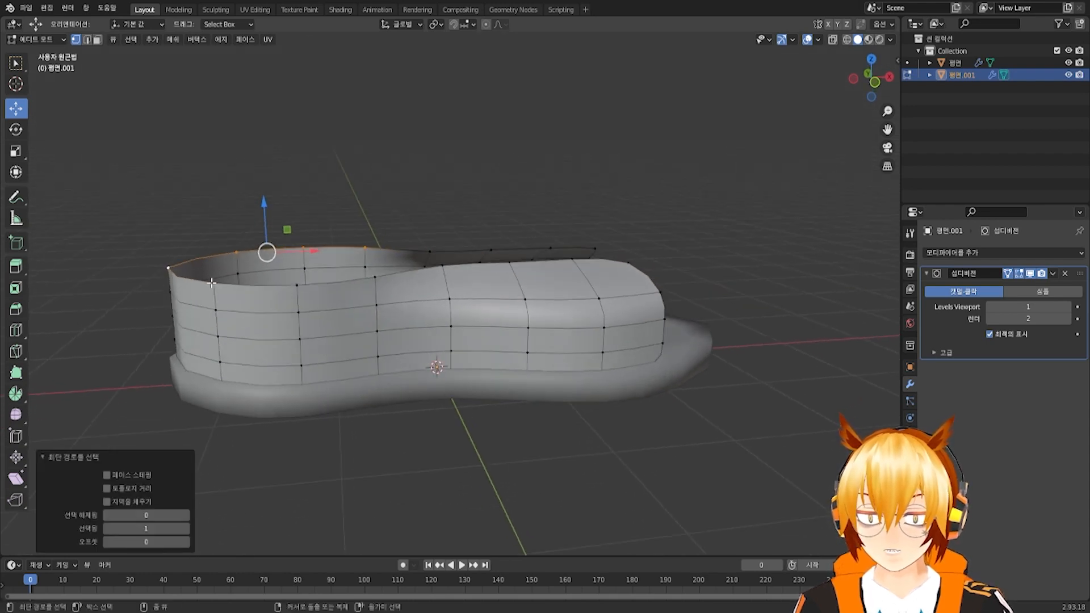
{"action": "left_click", "coordinate": [214, 284], "text": "ctrl"}
{"action": "left_click", "coordinate": [382, 282], "text": "ctrl"}
{"action": "middle_click_drag", "start_coordinate": [386, 305], "coordinate": [332, 263], "text": "alt"}
{"action": "left_click_drag", "start_coordinate": [312, 238], "coordinate": [317, 215]}
{"action": "key", "text": "ctrl+z"}
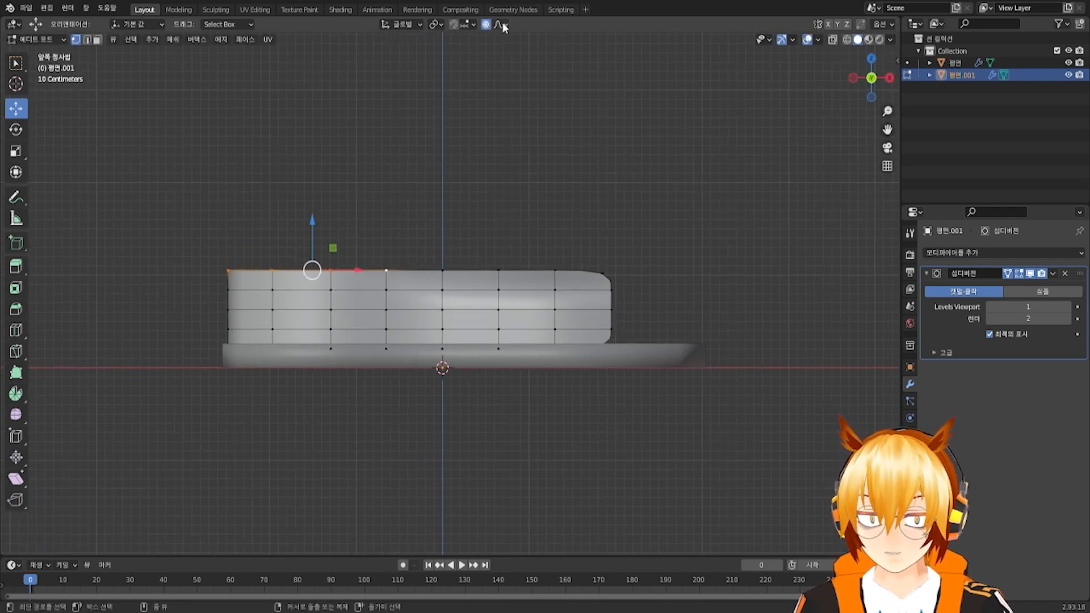
Raise the selected heel rim about 0.217 m along Z using smooth proportional editing with a size of 0.564
{"action": "left_click", "coordinate": [499, 24]}
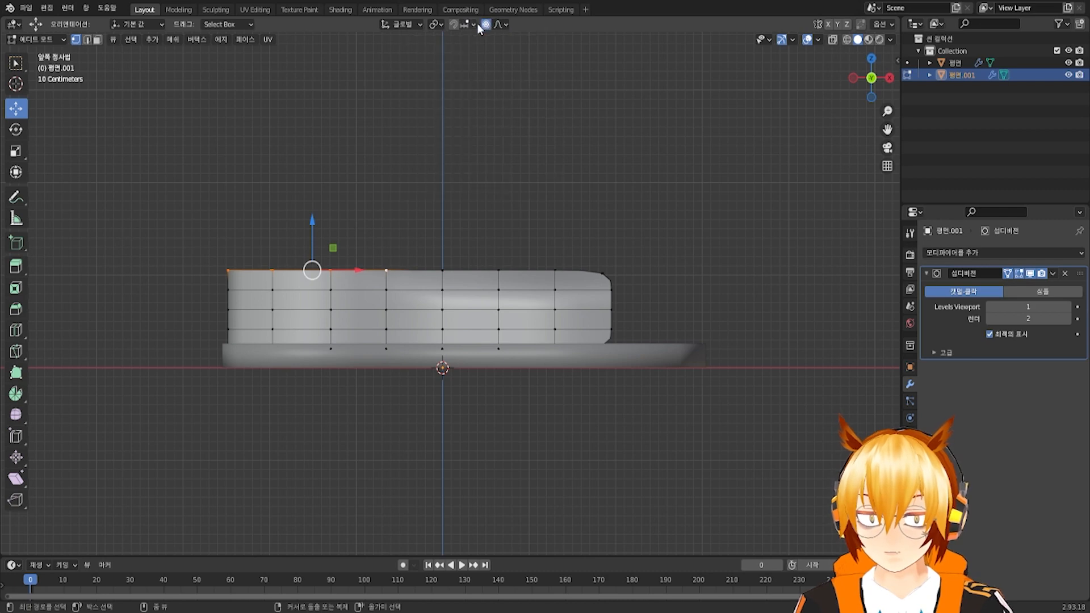
{"action": "key", "text": "g"}
{"action": "key", "text": "z"}
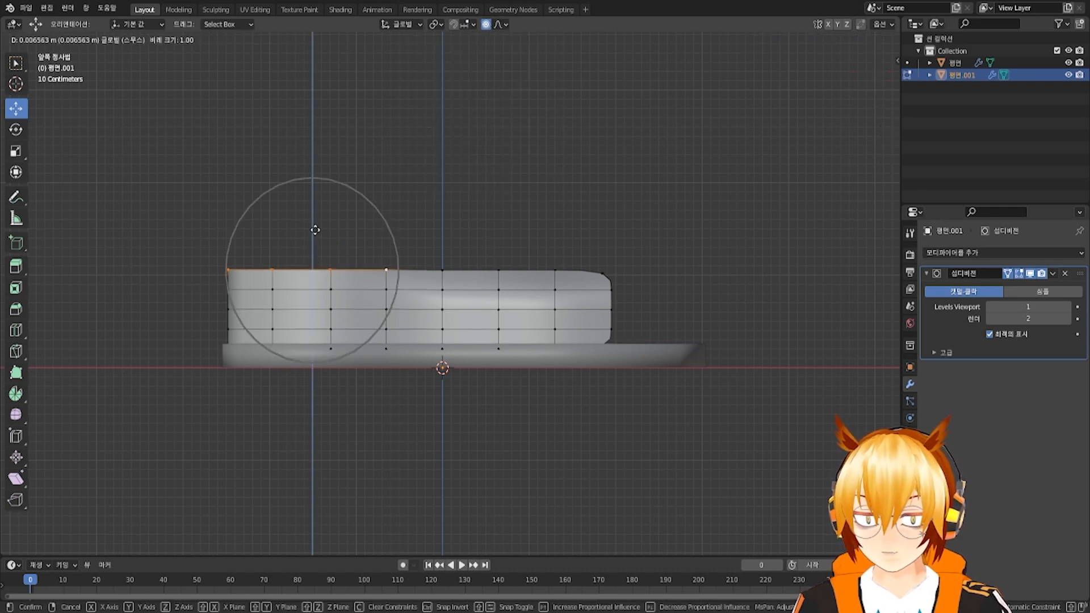
{"action": "scroll", "coordinate": [320, 216], "scroll_direction": "up", "scroll_amount": 4}
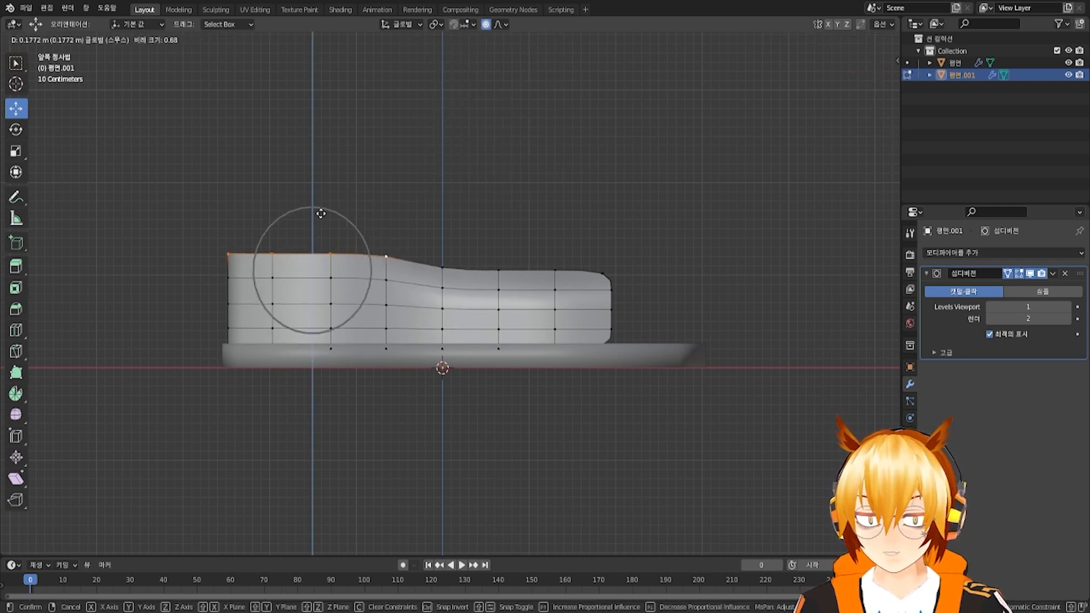
{"action": "scroll", "coordinate": [319, 213], "scroll_direction": "up", "scroll_amount": 2}
{"action": "left_click", "coordinate": [320, 213]}
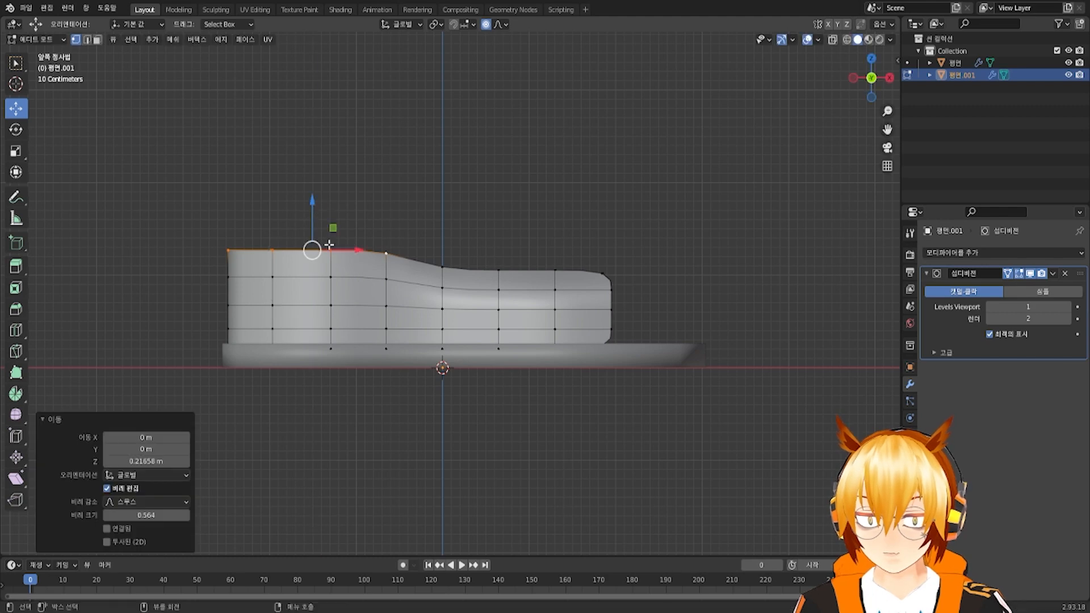
Lower the third top-edge vertices from the heel about 0.15 m along Z with proportional editing
{"action": "middle_click_drag", "start_coordinate": [329, 244], "coordinate": [412, 222]}
{"action": "left_click_drag", "start_coordinate": [408, 192], "coordinate": [315, 244]}
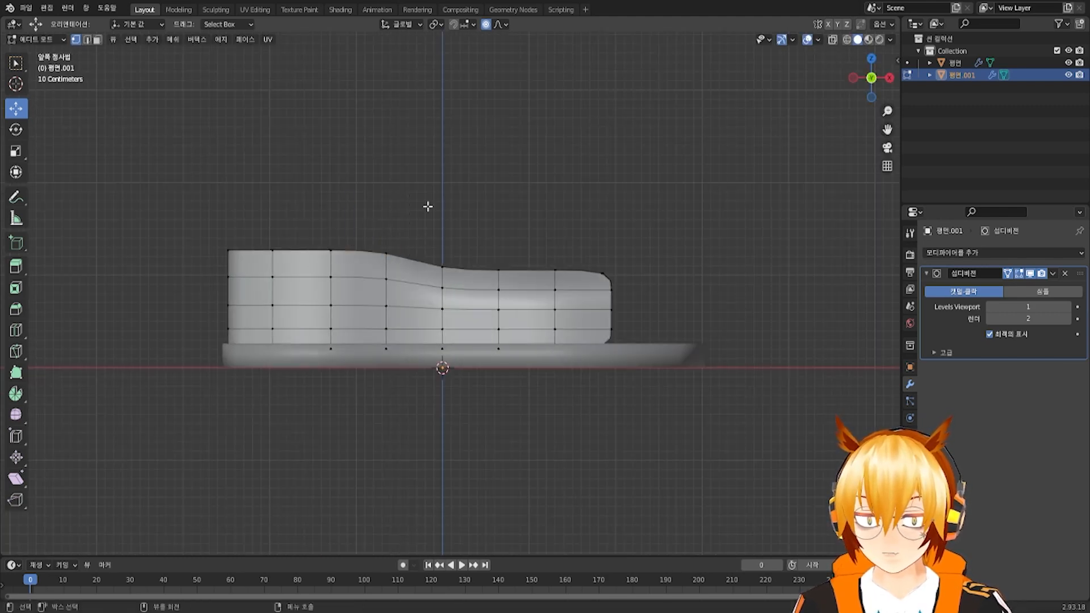
{"action": "left_click_drag", "start_coordinate": [299, 206], "coordinate": [353, 255]}
{"action": "key", "text": "g"}
{"action": "key", "text": "z"}
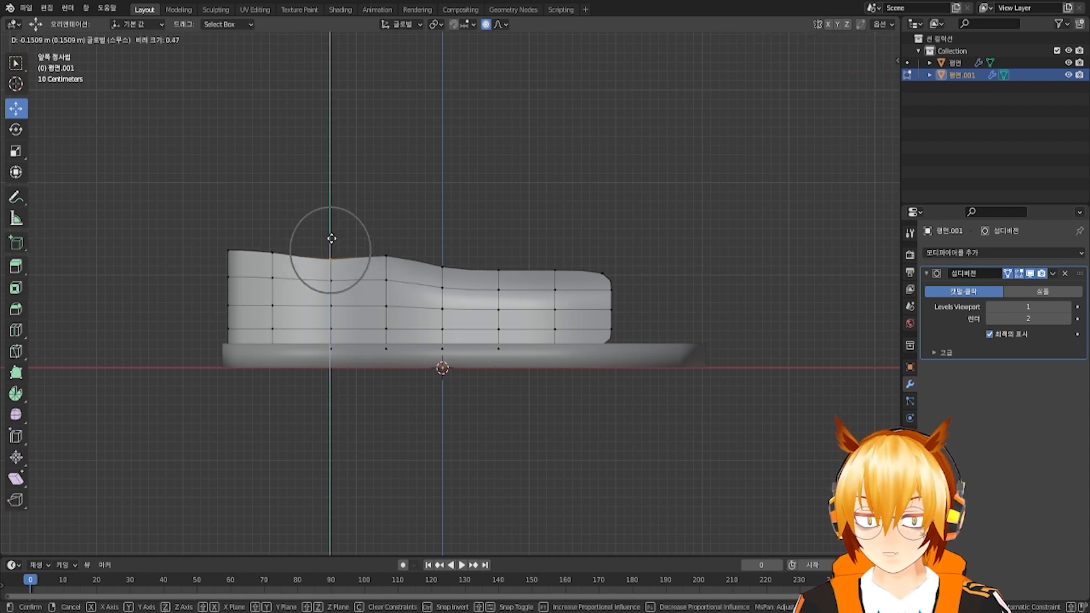
{"action": "left_click", "coordinate": [331, 241]}
Try to raise the fourth top-edge vertex from the heel about 0.1 m along Z with proportional editing
{"action": "left_click", "coordinate": [386, 257]}
{"action": "key", "text": "g"}
{"action": "key", "text": "z"}
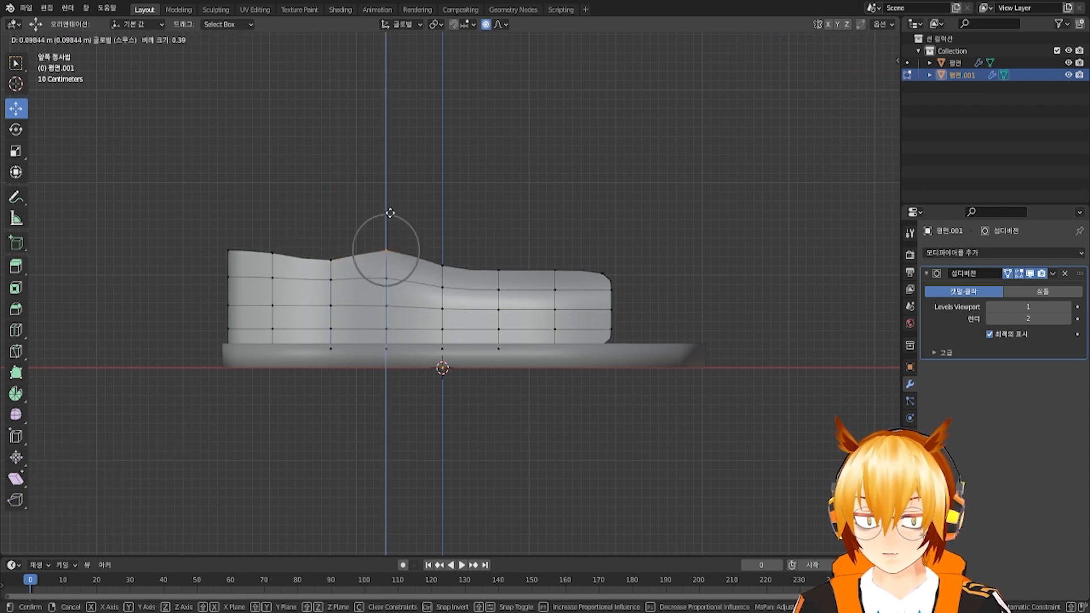
{"action": "left_click", "coordinate": [392, 208]}
Try to lift the heel-end top vertices and the third rim vertex from the heel along Z
{"action": "left_click_drag", "start_coordinate": [334, 224], "coordinate": [335, 216]}
{"action": "left_click_drag", "start_coordinate": [203, 198], "coordinate": [273, 267]}
{"action": "mouse_move", "coordinate": [250, 212]}
{"action": "left_mouse_down"}
{"action": "mouse_move", "coordinate": [255, 224]}
{"action": "mouse_move", "coordinate": [244, 204]}
{"action": "left_mouse_up"}
{"action": "left_click", "coordinate": [331, 251]}
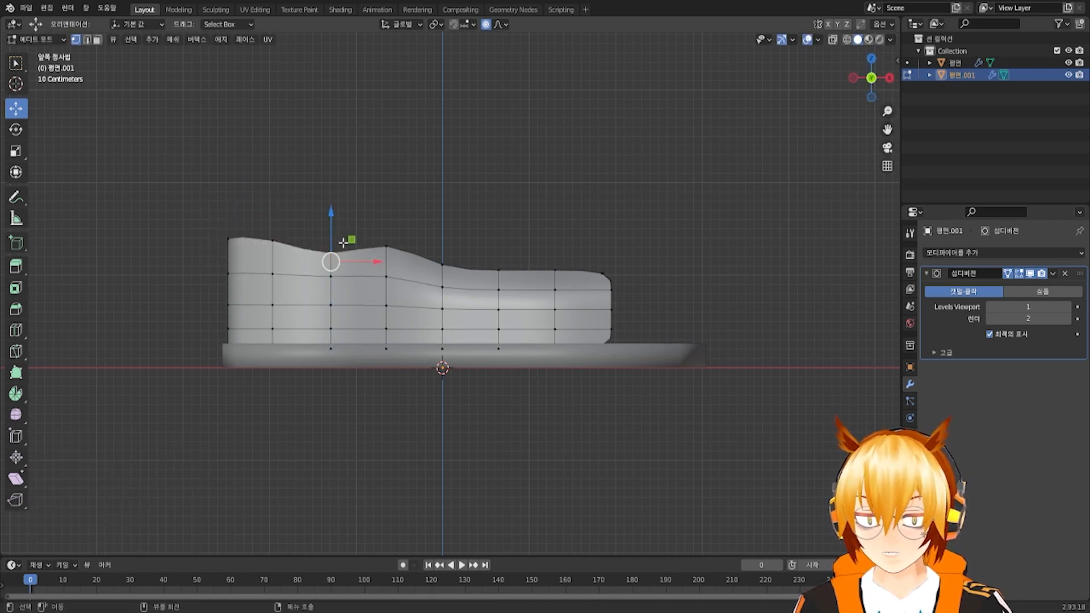
{"action": "left_click_drag", "start_coordinate": [332, 227], "coordinate": [332, 221]}
Try to raise the fourth rim vertex from the heel about 0.2 m along Z with a proportional size of 1.61
{"action": "left_click", "coordinate": [391, 241]}
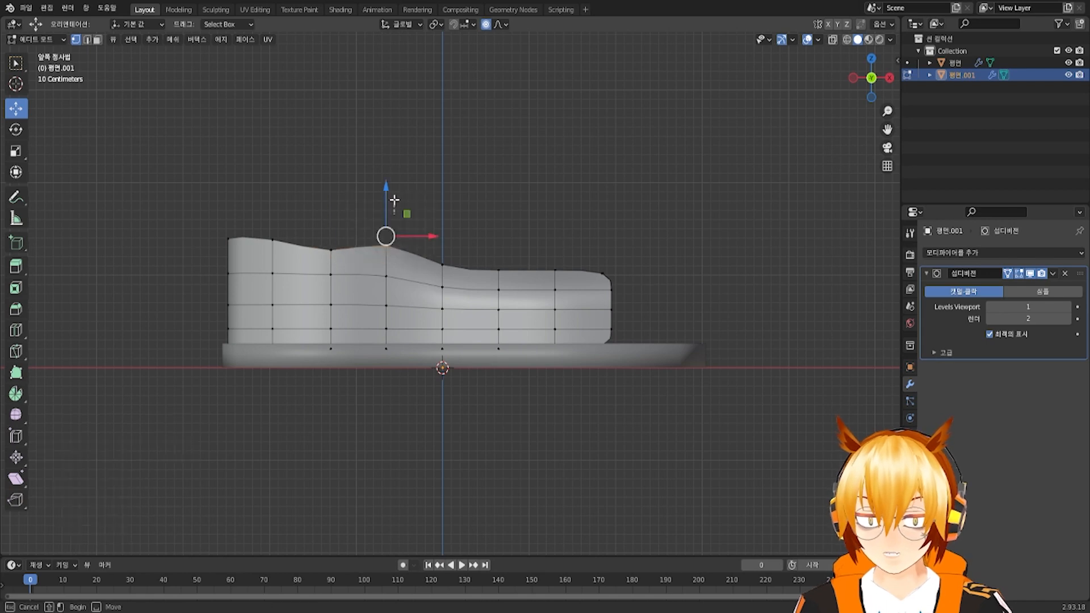
{"action": "key", "text": "g"}
{"action": "scroll", "coordinate": [391, 197], "scroll_direction": "down", "scroll_amount": 14}
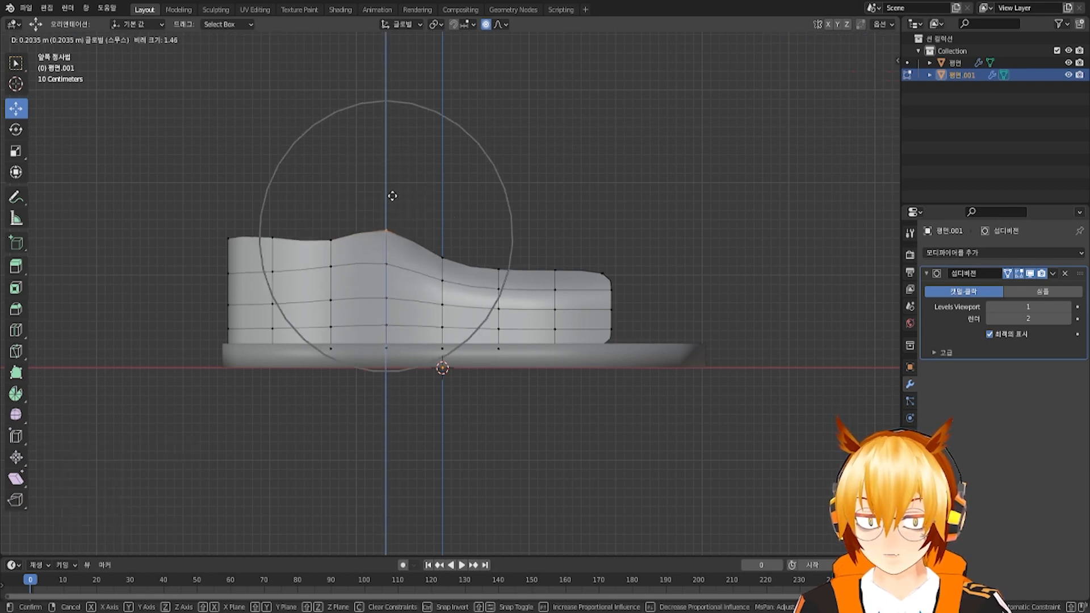
{"action": "scroll", "coordinate": [392, 195], "scroll_direction": "down", "scroll_amount": 2}
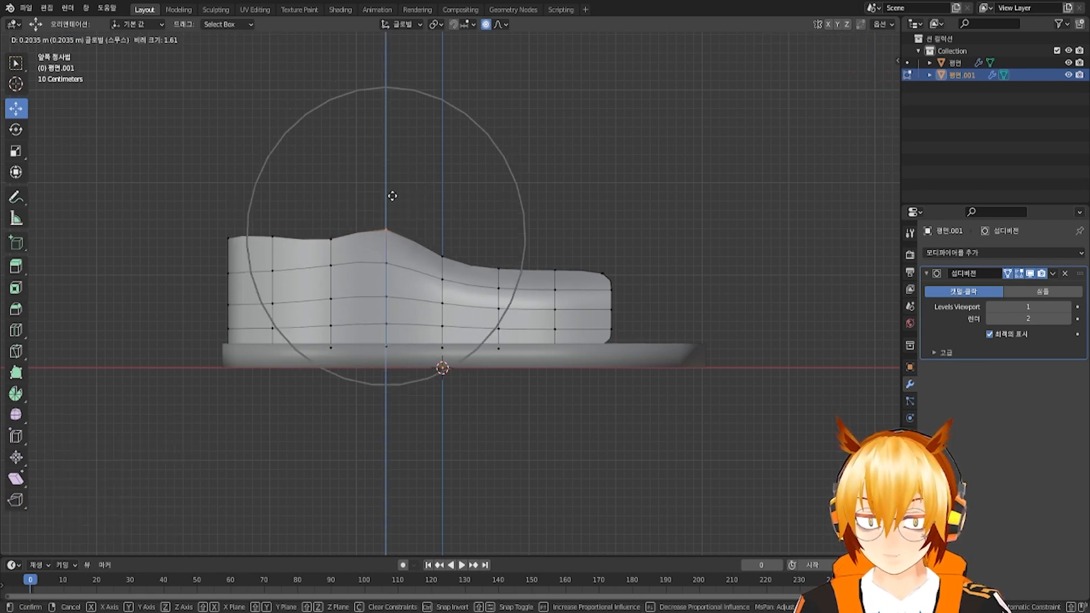
{"action": "left_click", "coordinate": [392, 195]}
Turn on X-ray display and undo the recent one-sided rim height adjustments
{"action": "left_click_drag", "start_coordinate": [460, 206], "coordinate": [540, 270]}
{"action": "left_click", "coordinate": [442, 256], "text": "shift"}
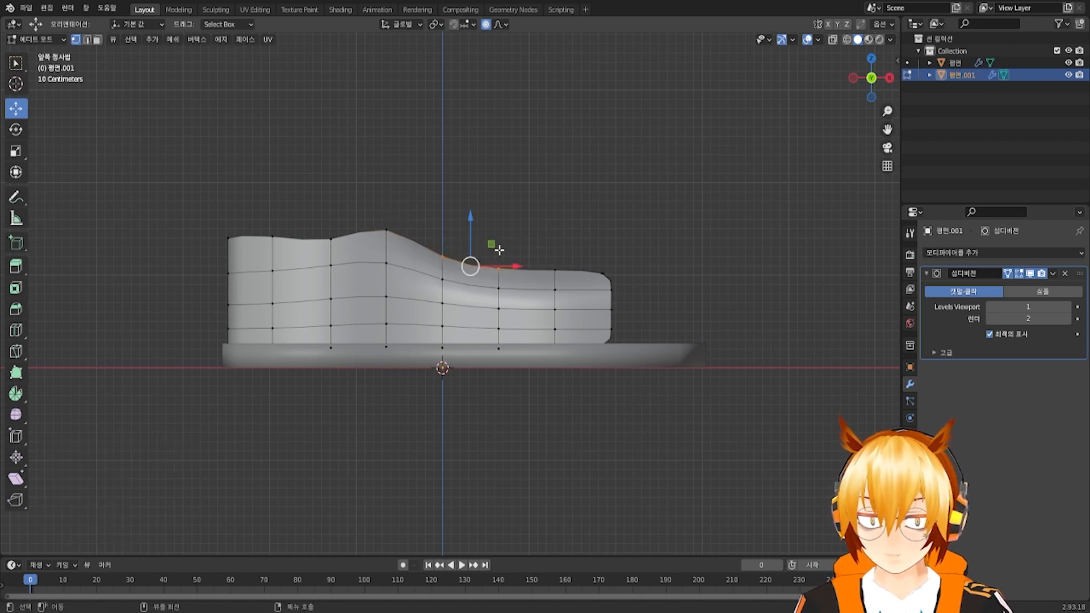
{"action": "left_click_drag", "start_coordinate": [436, 233], "coordinate": [517, 277]}
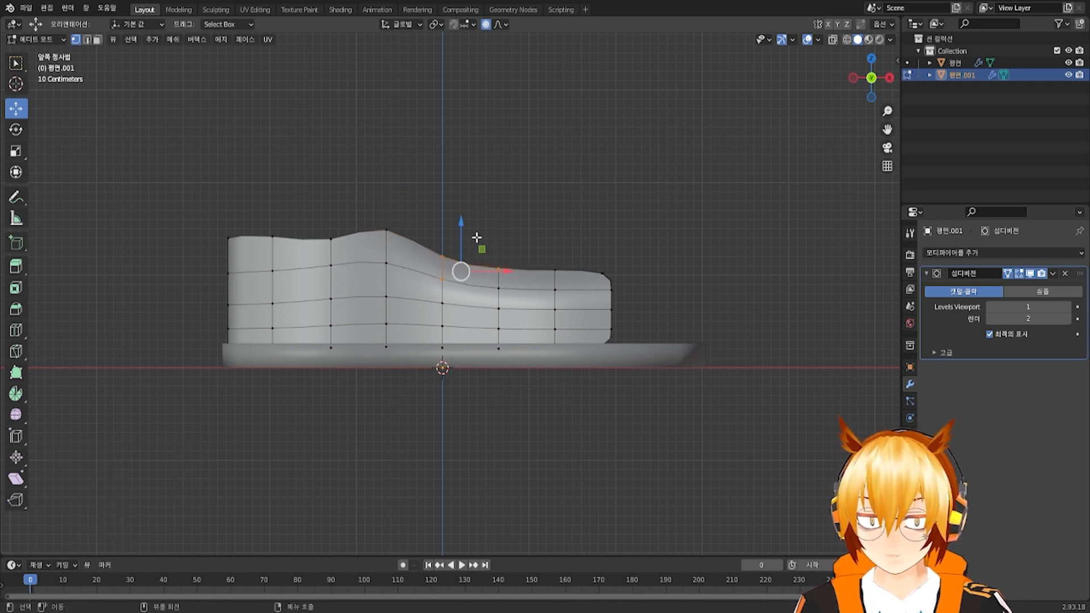
{"action": "left_click", "coordinate": [832, 40]}
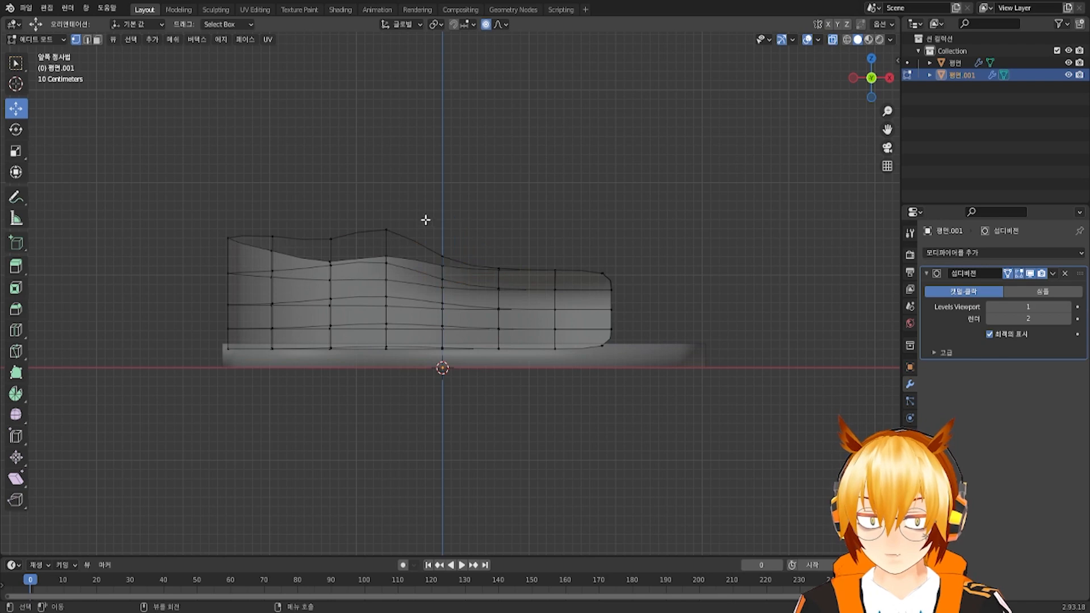
{"action": "left_click_drag", "start_coordinate": [426, 219], "coordinate": [504, 275]}
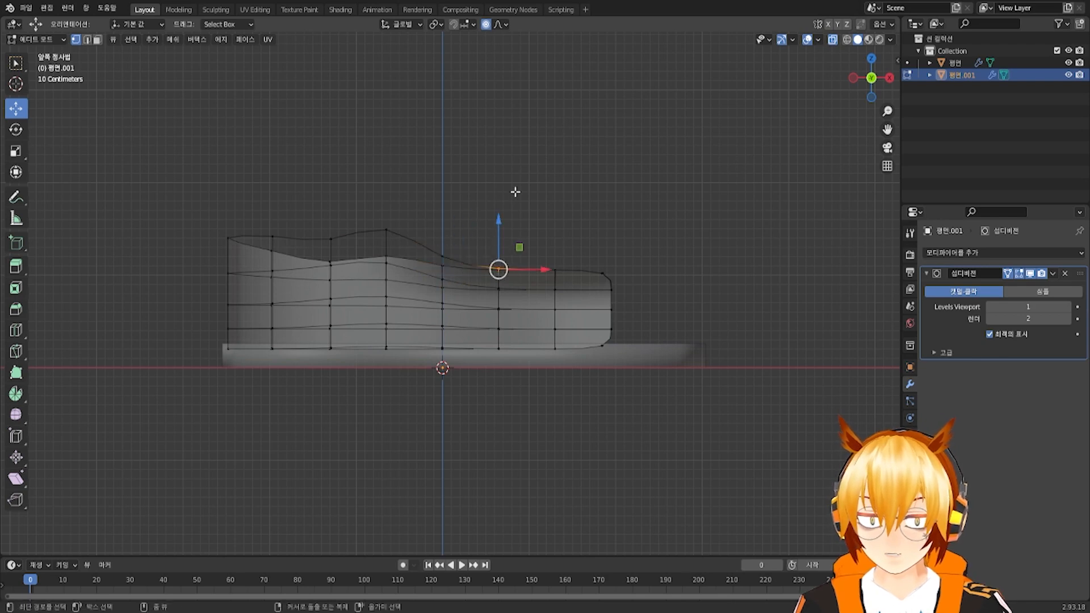
{"action": "key", "text": "ctrl+z"}
{"action": "key", "text": "ctrl+z"}
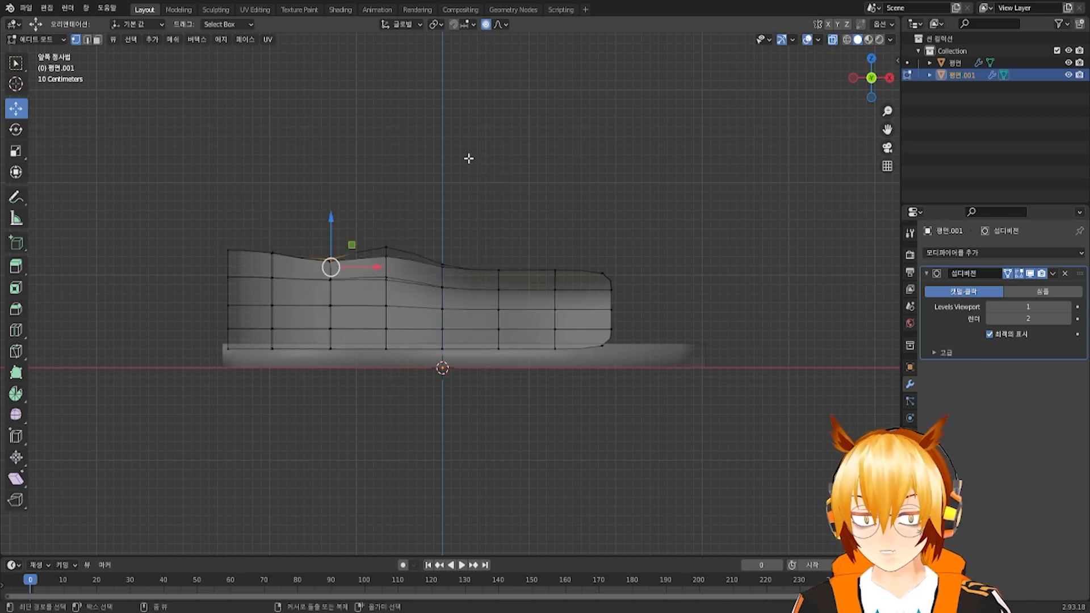
Select the top-edge vertices at the very back of the heel and raise them along Z with proportional editing
{"action": "scroll", "coordinate": [265, 199], "scroll_direction": "up", "scroll_amount": 1}
{"action": "left_click_drag", "start_coordinate": [168, 189], "coordinate": [239, 251]}
{"action": "mouse_move", "coordinate": [214, 212]}
{"action": "left_mouse_down"}
{"action": "mouse_move", "coordinate": [214, 199]}
{"action": "mouse_move", "coordinate": [212, 230]}
{"action": "left_mouse_up"}
{"action": "scroll", "coordinate": [214, 200], "scroll_direction": "up", "scroll_amount": 5}
{"action": "left_click", "coordinate": [275, 197]}
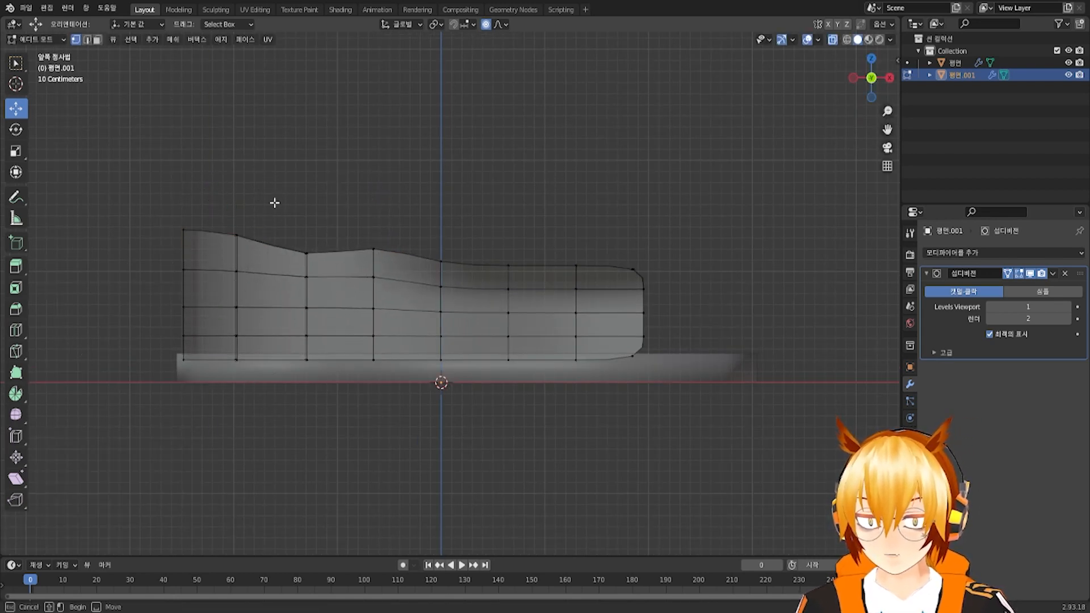
Raise the second rim vertices from the heel about 0.088 m with proportional size 0.319, and lift the third ones slightly along Z
{"action": "left_click", "coordinate": [236, 230]}
{"action": "key", "text": "g"}
{"action": "key", "text": "z"}
{"action": "left_click", "coordinate": [243, 197]}
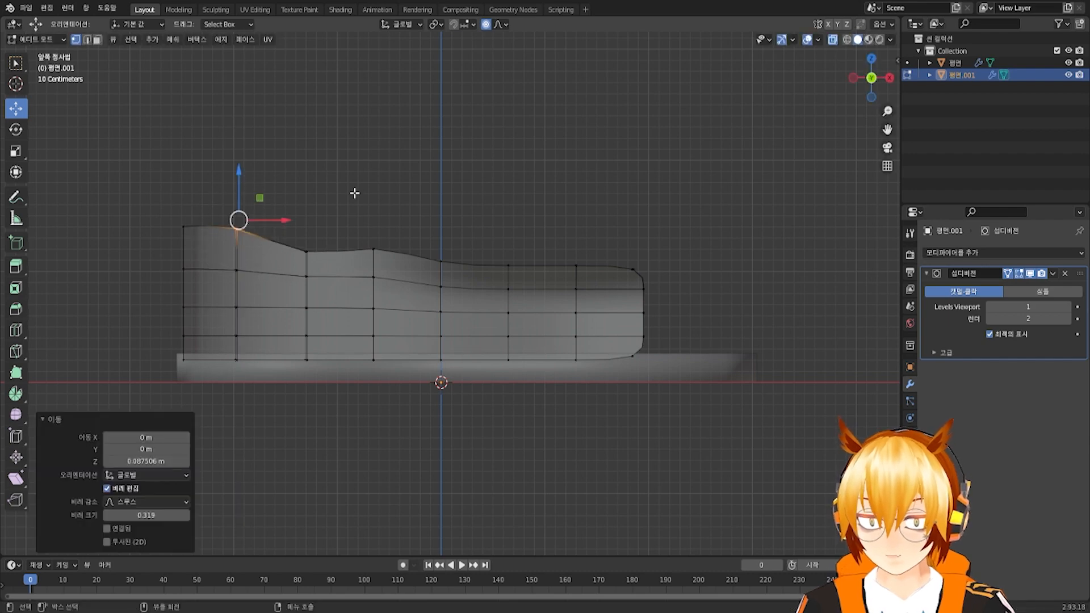
{"action": "left_click", "coordinate": [307, 253]}
{"action": "key", "text": "g"}
{"action": "key", "text": "z"}
{"action": "left_click", "coordinate": [309, 212]}
Raise the fourth rim vertices from the heel about 0.263 m along Z with a proportional size of 0.683
{"action": "left_click_drag", "start_coordinate": [402, 237], "coordinate": [363, 259]}
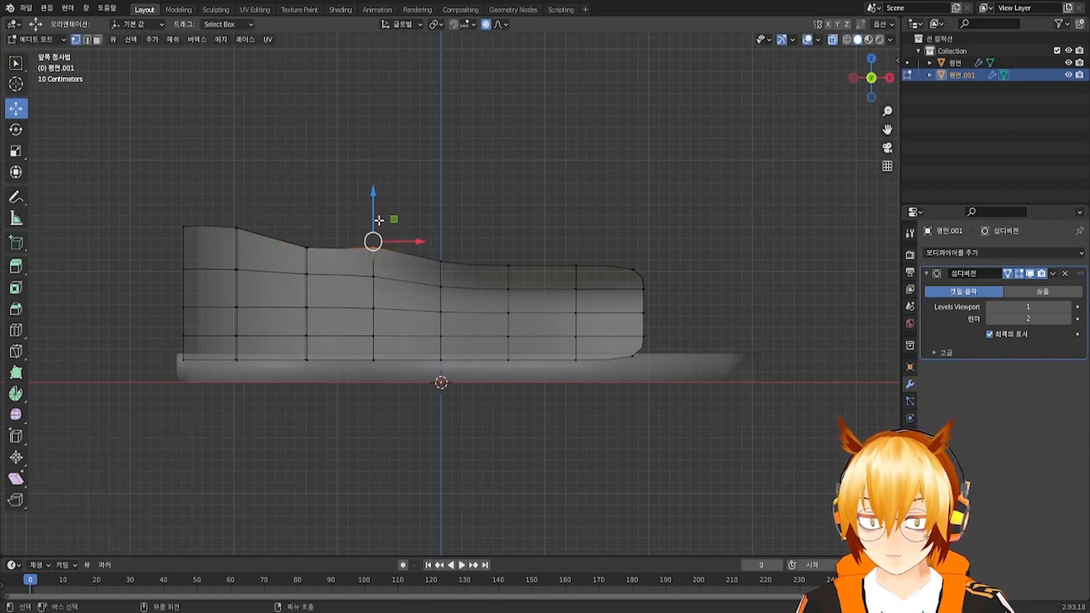
{"action": "key", "text": "g"}
{"action": "key", "text": "z"}
{"action": "scroll", "coordinate": [383, 187], "scroll_direction": "down", "scroll_amount": 5}
{"action": "left_click", "coordinate": [383, 188]}
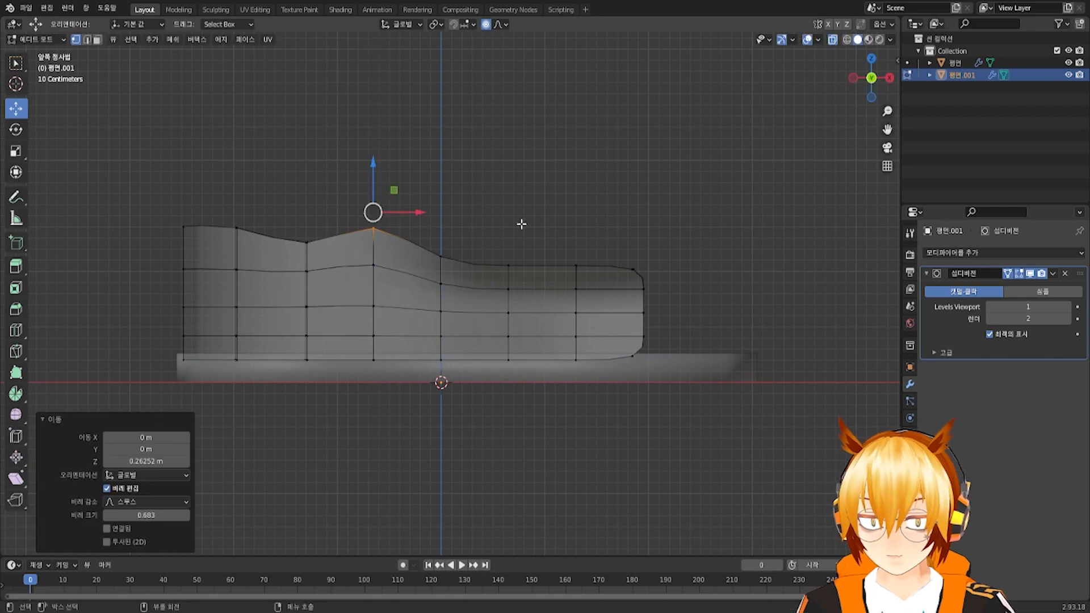
Raise the rim vertices level with the origin about 0.153 m along Z with a proportional size of 0.683
{"action": "left_click", "coordinate": [440, 259]}
{"action": "key", "text": "g"}
{"action": "key", "text": "z"}
{"action": "scroll", "coordinate": [441, 212], "scroll_direction": "down", "scroll_amount": 2}
{"action": "left_click", "coordinate": [443, 203]}
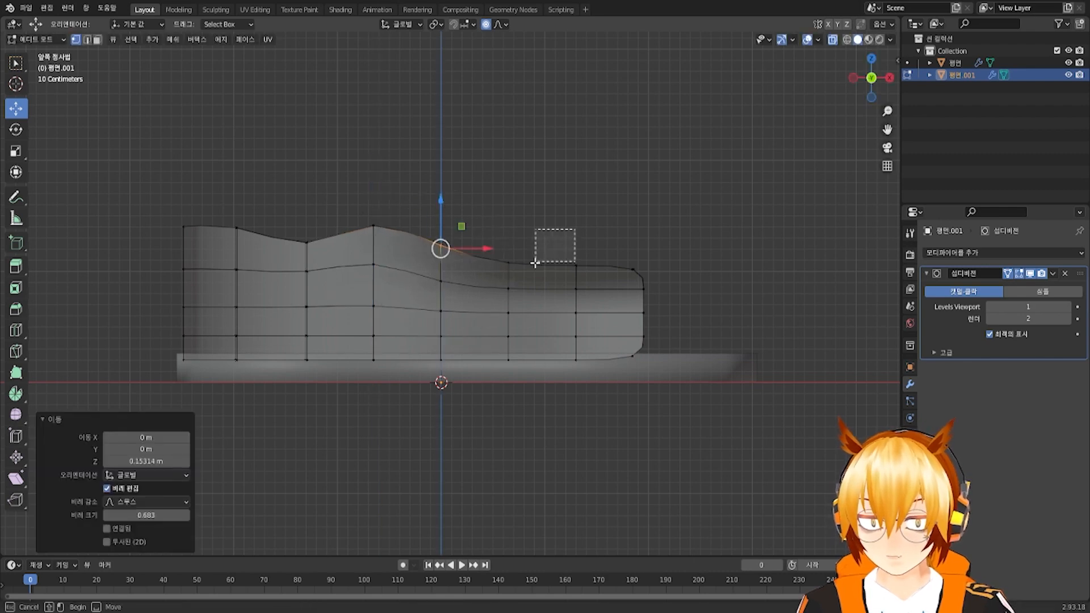
{"action": "left_click", "coordinate": [508, 265]}
{"action": "left_click_drag", "start_coordinate": [515, 223], "coordinate": [514, 245]}
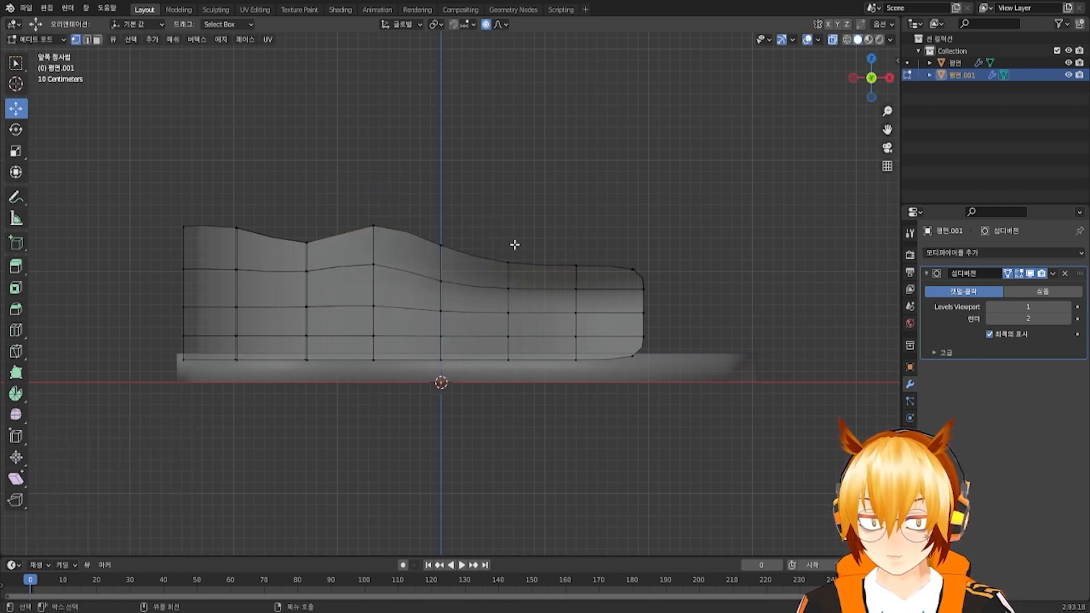
Raise the rim vertices just forward of the origin about 0.038 m along Z with a proportional size of 0.68
{"action": "left_click_drag", "start_coordinate": [579, 229], "coordinate": [497, 282]}
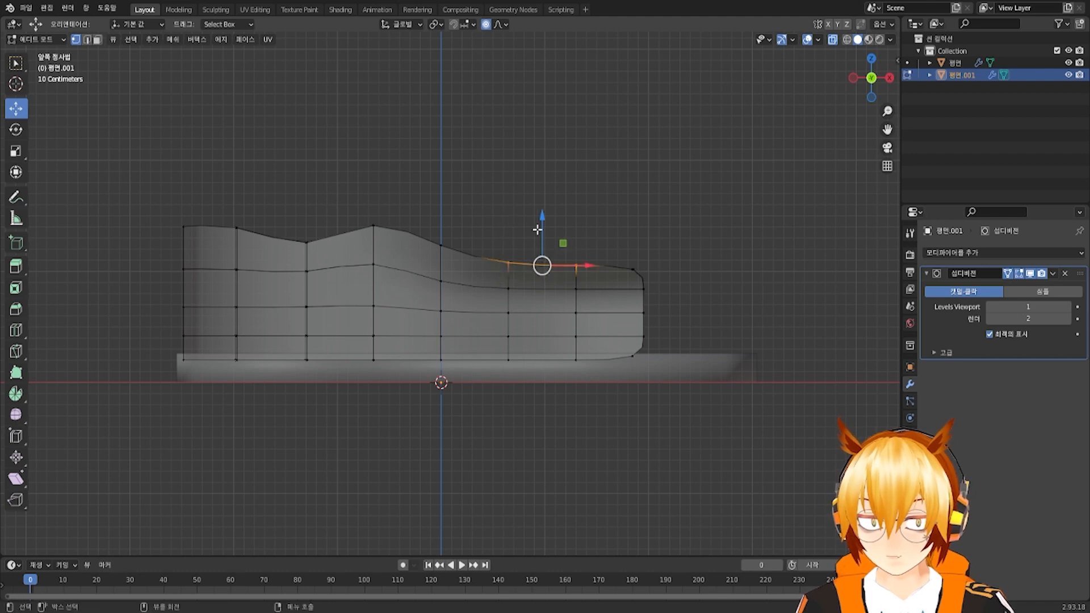
{"action": "left_click", "coordinate": [520, 248]}
{"action": "mouse_move", "coordinate": [516, 231]}
{"action": "left_mouse_down"}
{"action": "mouse_move", "coordinate": [529, 271]}
{"action": "mouse_move", "coordinate": [515, 227]}
{"action": "left_mouse_up"}
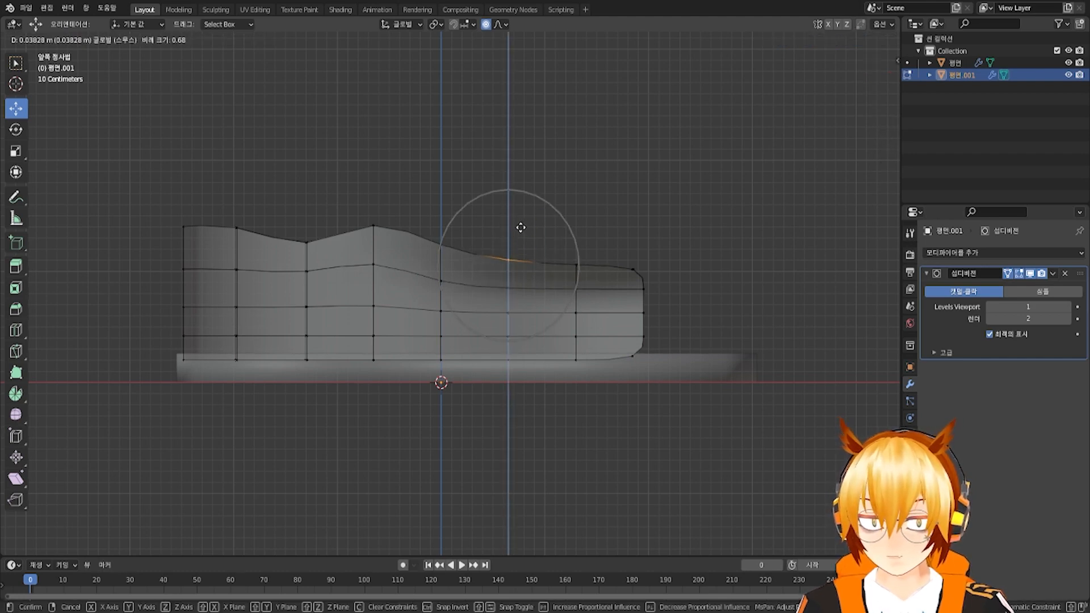
{"action": "left_click", "coordinate": [520, 227]}
Lower the frontmost rim vertices about 0.224 m along Z with a proportional size of 1.000
{"action": "left_click", "coordinate": [648, 255]}
{"action": "key", "text": "g"}
{"action": "key", "text": "z"}
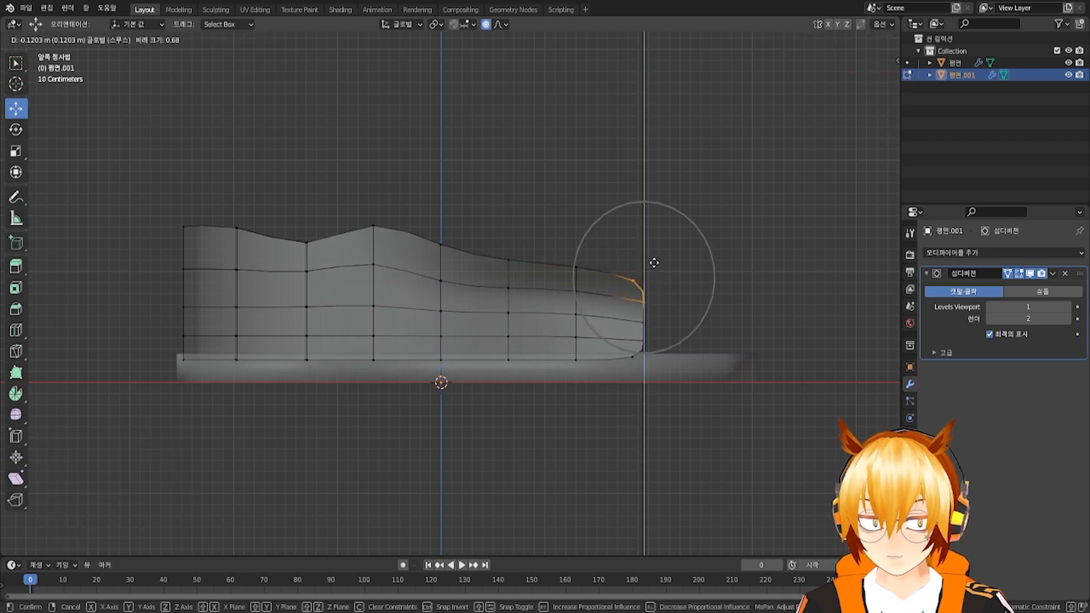
{"action": "scroll", "coordinate": [654, 267], "scroll_direction": "down", "scroll_amount": 4}
{"action": "left_click", "coordinate": [629, 282]}
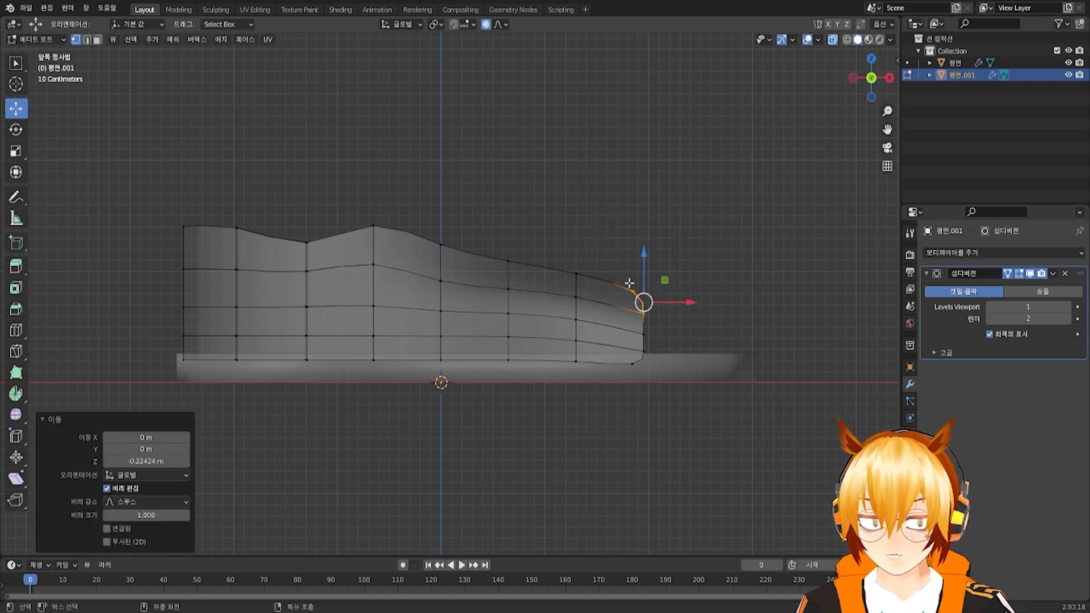
Raise the frontmost bottom-edge vertices about 0.033 m along Z with a proportional size of 0.826
{"action": "left_click", "coordinate": [644, 369]}
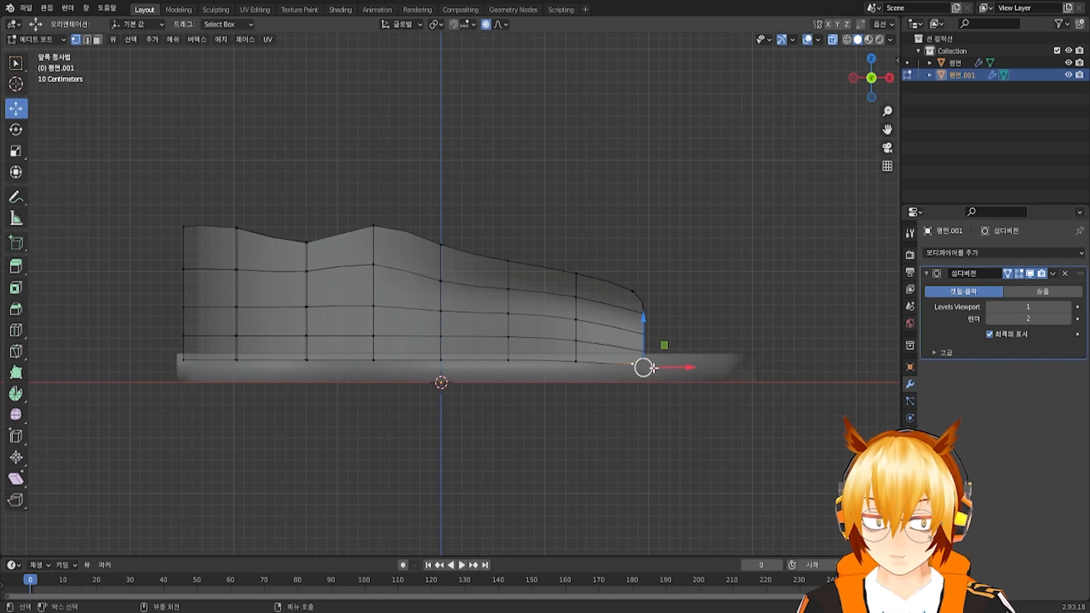
{"action": "left_click_drag", "start_coordinate": [643, 346], "coordinate": [650, 342]}
{"action": "scroll", "coordinate": [645, 339], "scroll_direction": "up", "scroll_amount": 2}
{"action": "key", "text": "ctrl+z"}
{"action": "left_click_drag", "start_coordinate": [639, 403], "coordinate": [635, 392]}
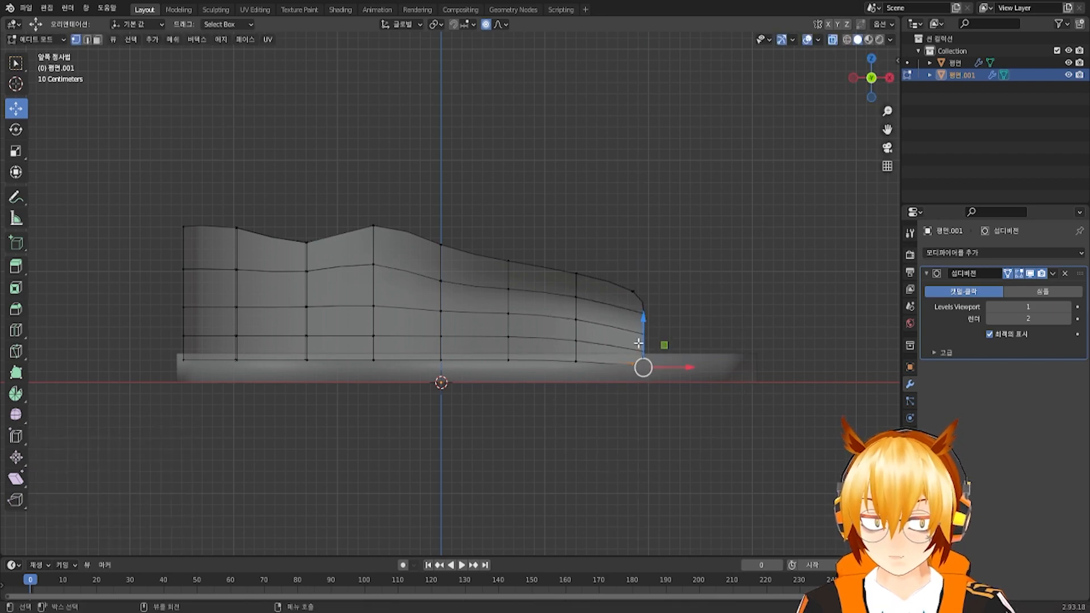
{"action": "left_click_drag", "start_coordinate": [649, 348], "coordinate": [650, 336]}
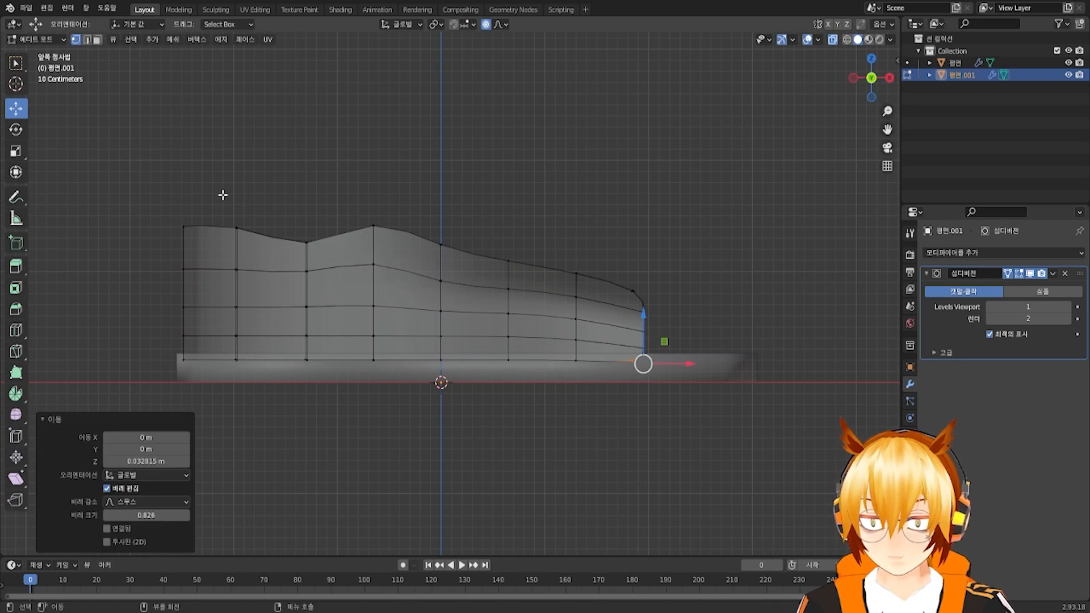
Raise the two rearmost heel rim columns slightly along Z, and lift the third about 0.011 m with proportional size 0.513
{"action": "left_click_drag", "start_coordinate": [173, 196], "coordinate": [250, 244]}
{"action": "left_click_drag", "start_coordinate": [215, 194], "coordinate": [221, 188]}
{"action": "scroll", "coordinate": [219, 187], "scroll_direction": "up", "scroll_amount": 2}
{"action": "left_click_drag", "start_coordinate": [280, 213], "coordinate": [309, 212]}
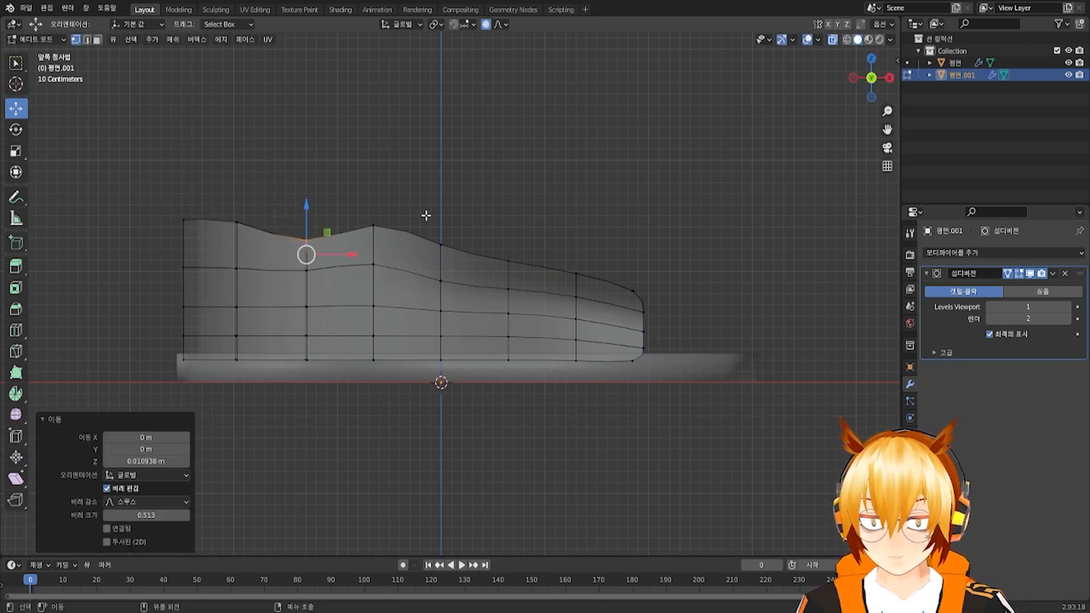
Turn off X-ray and select the rim vertices around the ankle opening, from one flap around the heel to the other
{"action": "left_click_drag", "start_coordinate": [426, 214], "coordinate": [461, 259]}
{"action": "scroll", "coordinate": [540, 227], "scroll_direction": "down", "scroll_amount": 1}
{"action": "middle_click_drag", "start_coordinate": [540, 227], "coordinate": [647, 216]}
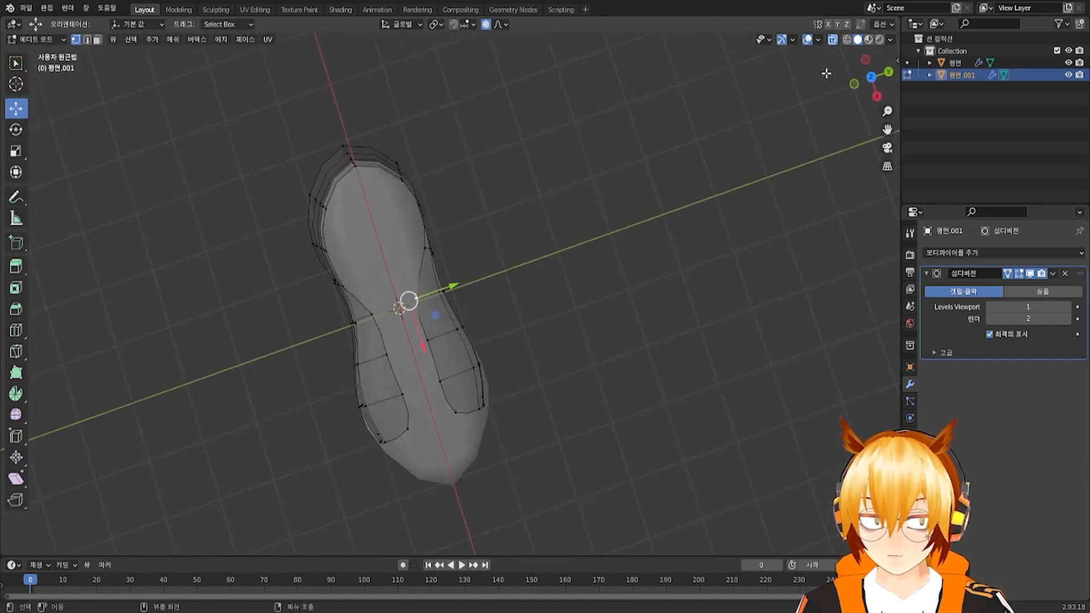
{"action": "left_click", "coordinate": [833, 41]}
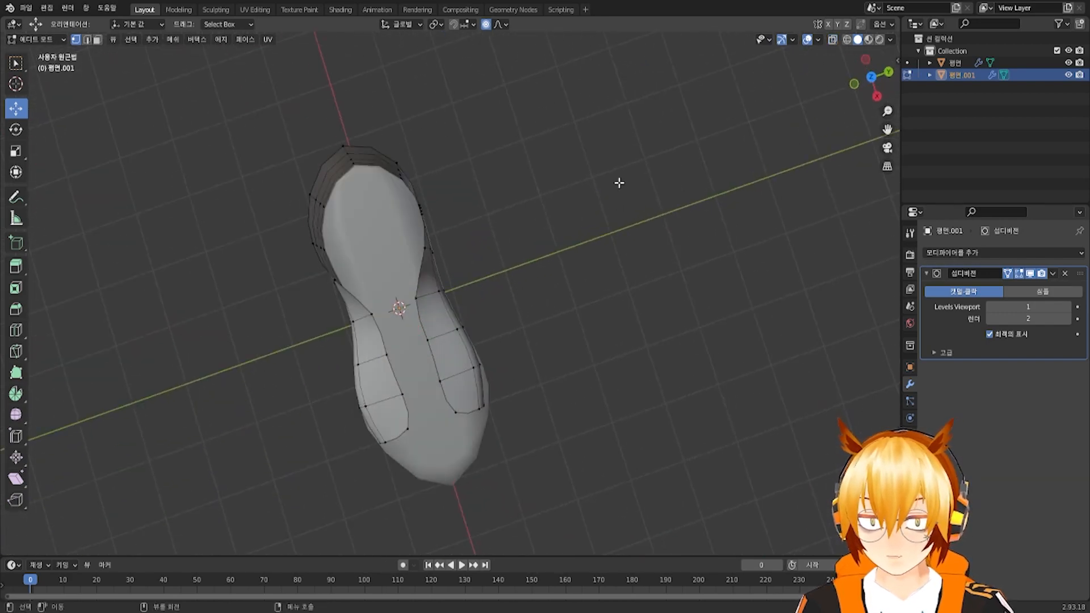
{"action": "middle_click_drag", "start_coordinate": [618, 182], "coordinate": [376, 320]}
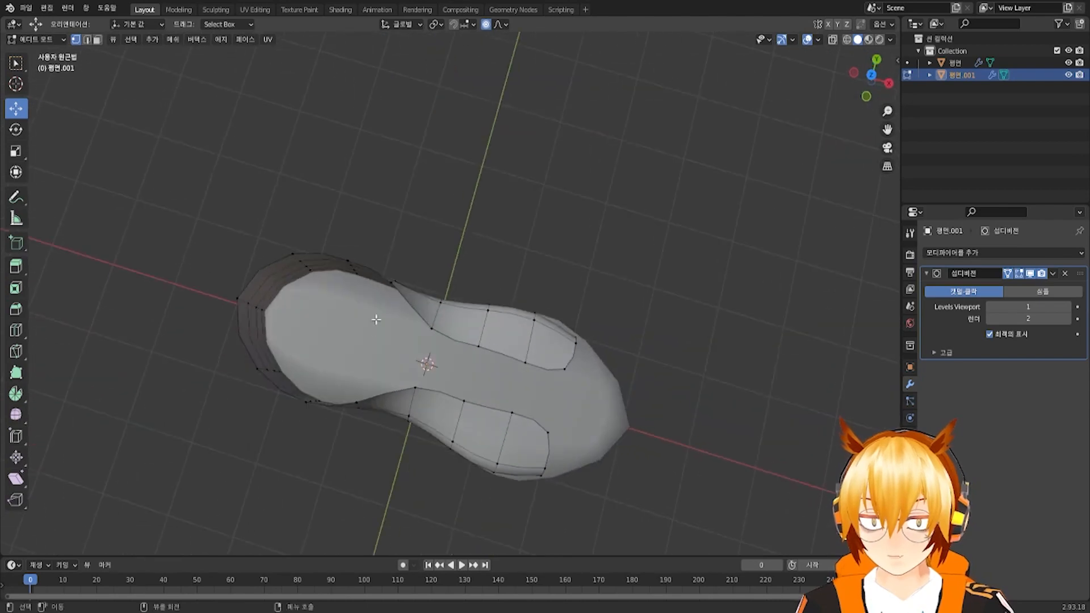
{"action": "middle_click_drag", "start_coordinate": [422, 280], "coordinate": [428, 311]}
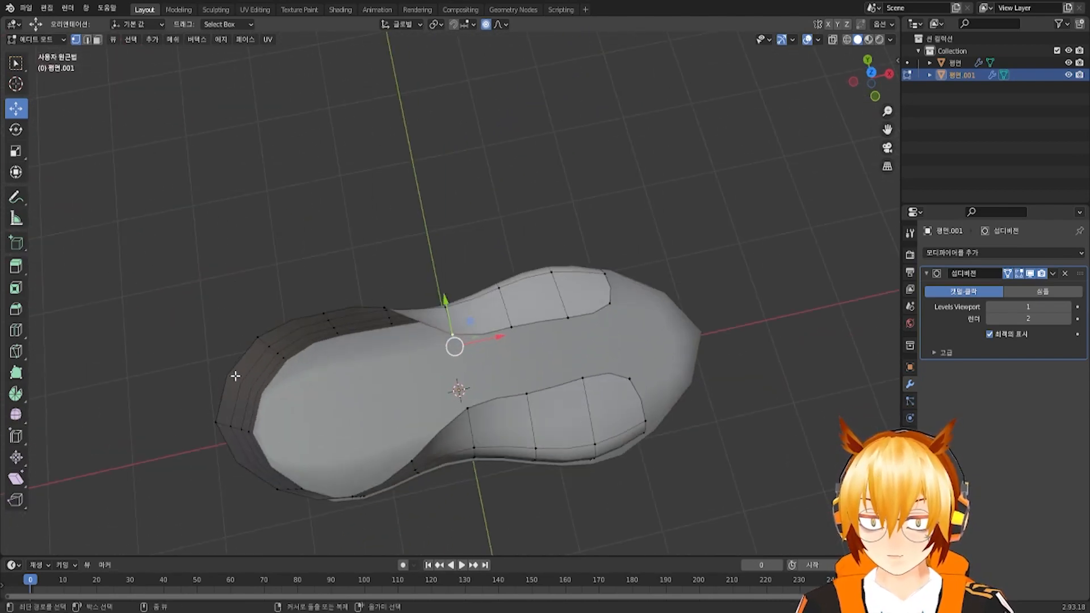
{"action": "left_click", "coordinate": [218, 422], "text": "ctrl"}
{"action": "middle_click_drag", "start_coordinate": [217, 422], "coordinate": [371, 325]}
{"action": "left_click", "coordinate": [379, 325], "text": "ctrl"}
{"action": "left_click", "coordinate": [444, 290], "text": "ctrl"}
{"action": "middle_click_drag", "start_coordinate": [473, 277], "coordinate": [451, 313]}
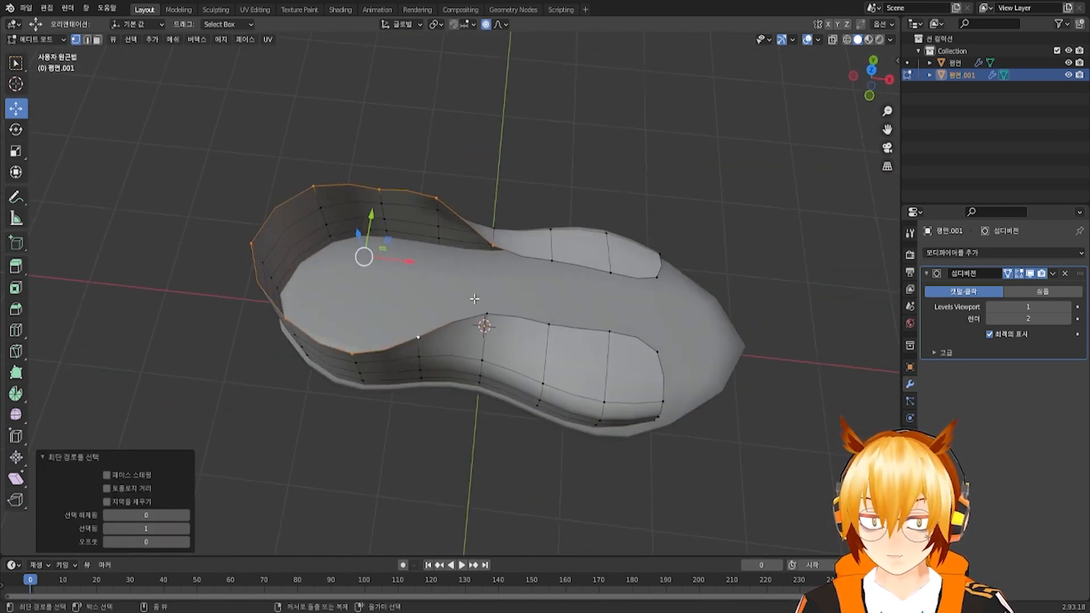
{"action": "left_click", "coordinate": [484, 313], "text": "ctrl"}
Scale the ankle opening rim to 0.842 and again to 0.950 with a proportional size of 0.564
{"action": "middle_click_drag", "start_coordinate": [527, 235], "coordinate": [524, 272]}
{"action": "key", "text": "s"}
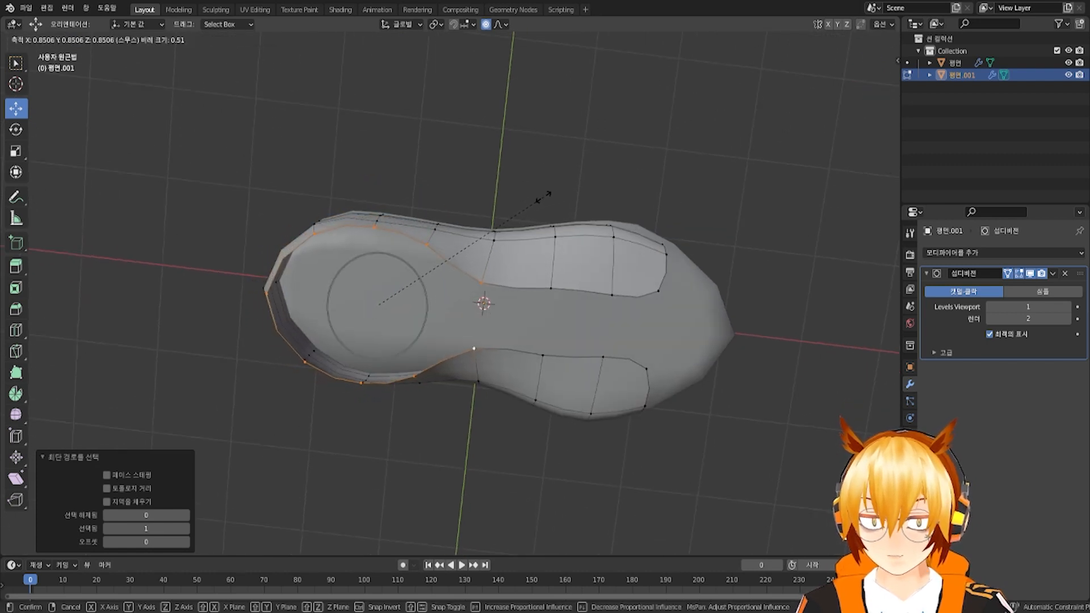
{"action": "left_click", "coordinate": [542, 197]}
{"action": "middle_click_drag", "start_coordinate": [539, 197], "coordinate": [556, 238]}
{"action": "key", "text": "s"}
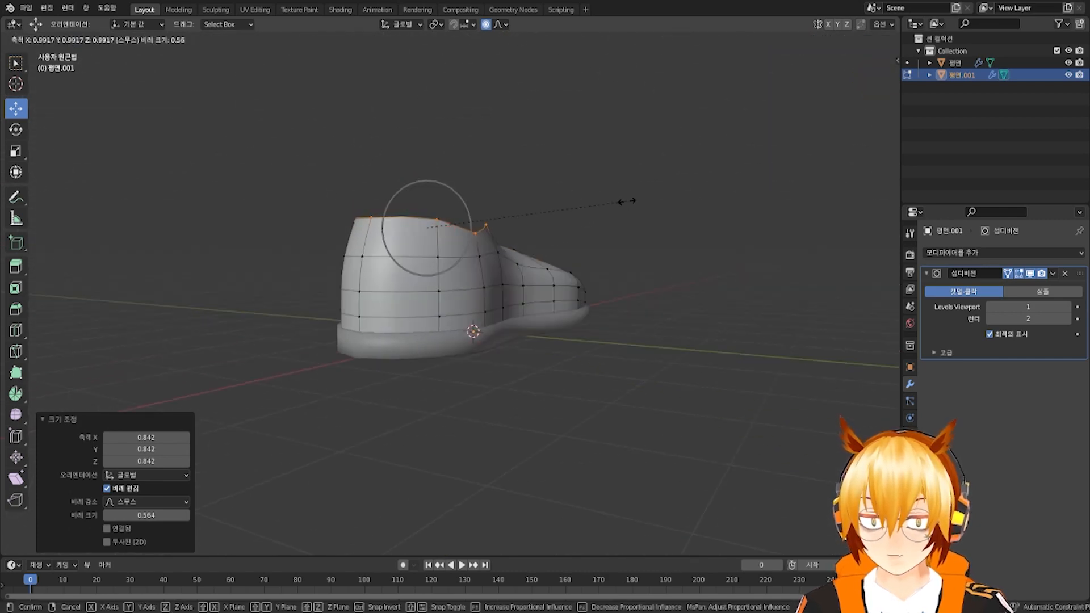
{"action": "left_click", "coordinate": [618, 201]}
{"action": "middle_click_drag", "start_coordinate": [618, 201], "coordinate": [465, 250]}
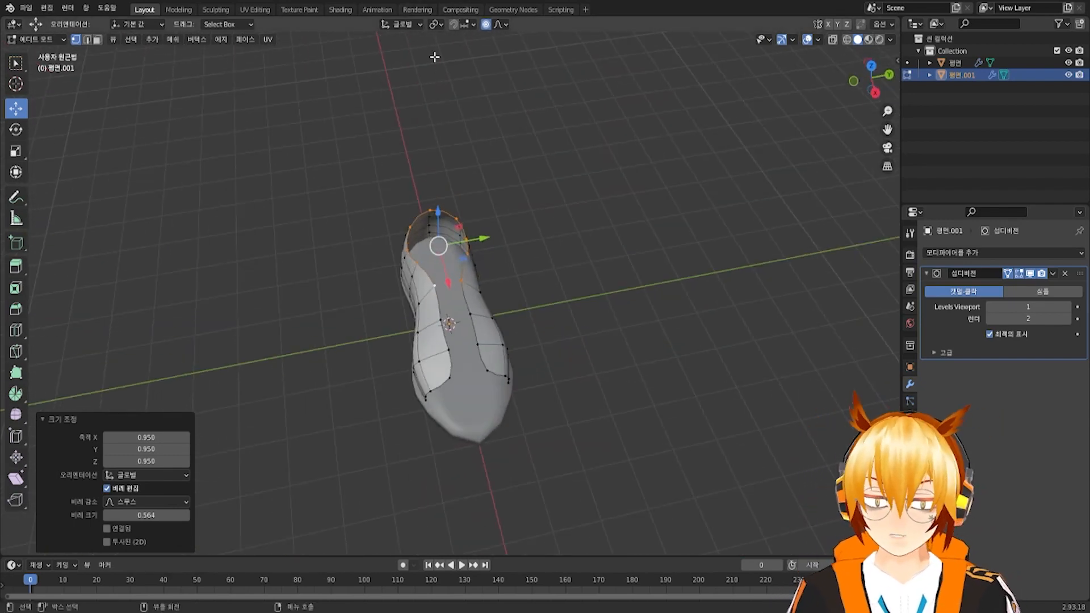
{"action": "middle_click_drag", "start_coordinate": [473, 171], "coordinate": [394, 156]}
Return to Object Mode and set the sole's Solidify thickness to 0.33 m
{"action": "left_click", "coordinate": [36, 39]}
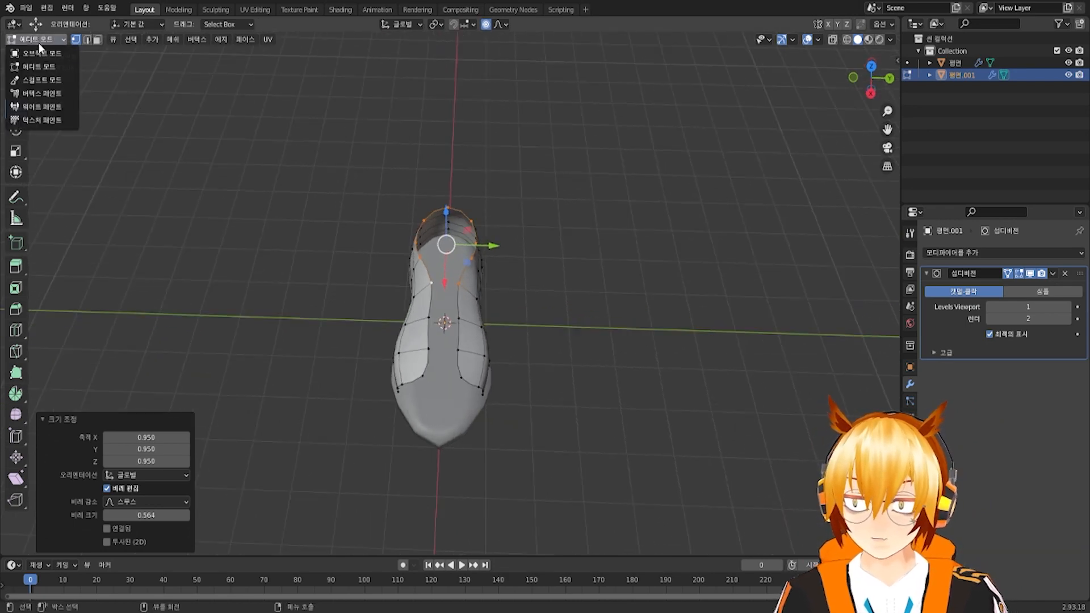
{"action": "left_click", "coordinate": [34, 53]}
{"action": "middle_click_drag", "start_coordinate": [426, 447], "coordinate": [613, 333]}
{"action": "left_click", "coordinate": [658, 359]}
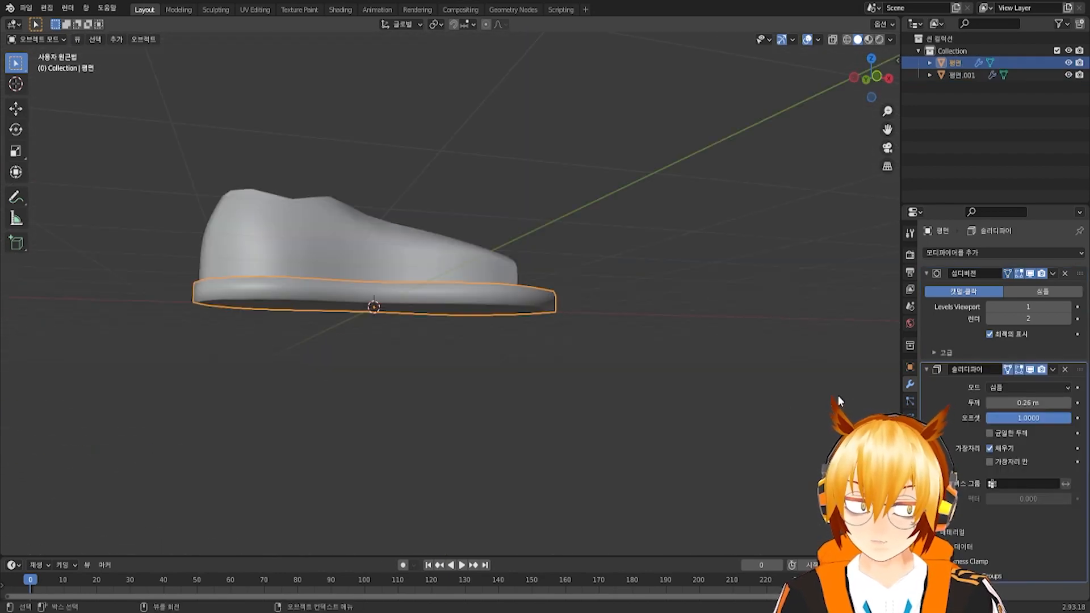
{"action": "left_click", "coordinate": [1067, 402]}
{"action": "left_click", "coordinate": [1067, 403]}
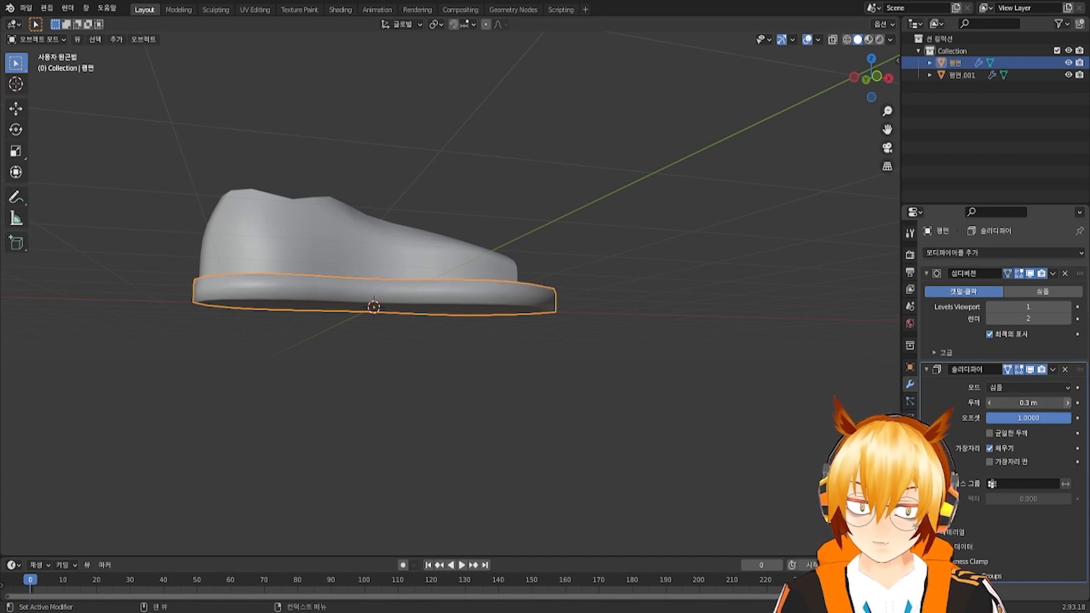
{"action": "left_click", "coordinate": [1067, 402]}
{"action": "left_click_drag", "start_coordinate": [1022, 419], "coordinate": [1079, 423]}
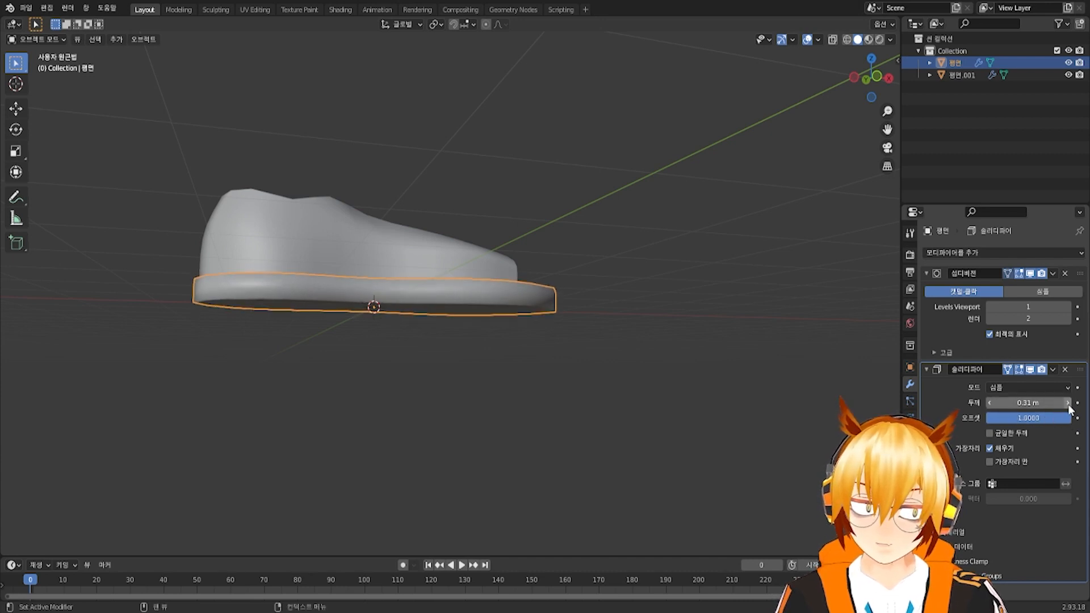
Select all linked vertices of the upper in Edit Mode and raise them about 0.1 m along Z
{"action": "middle_click_drag", "start_coordinate": [840, 391], "coordinate": [520, 285]}
{"action": "left_click", "coordinate": [398, 279]}
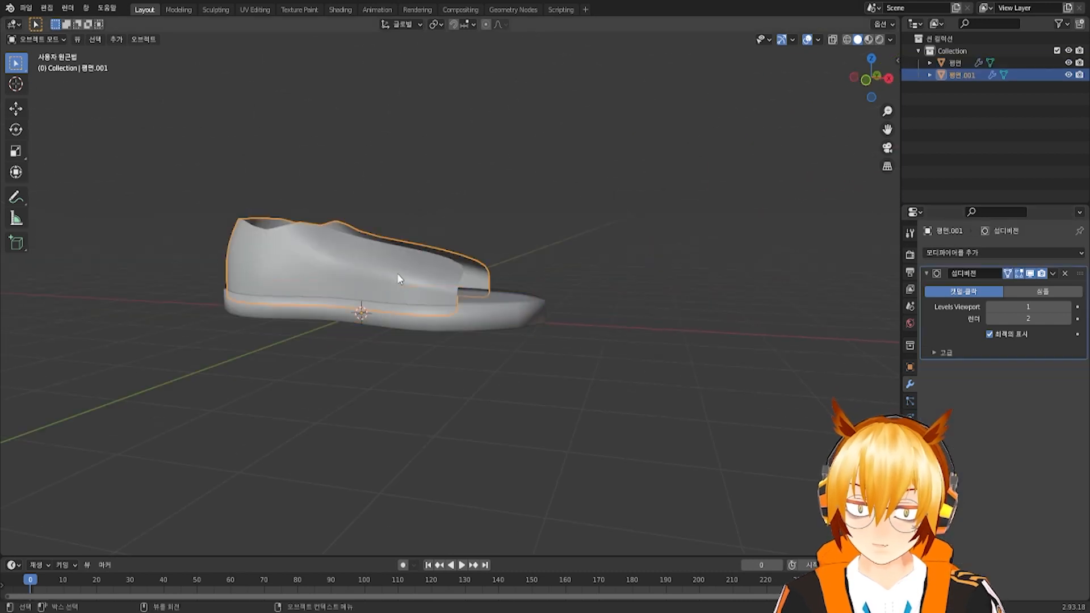
{"action": "key", "text": "Tab"}
{"action": "middle_click_drag", "start_coordinate": [397, 273], "coordinate": [548, 298]}
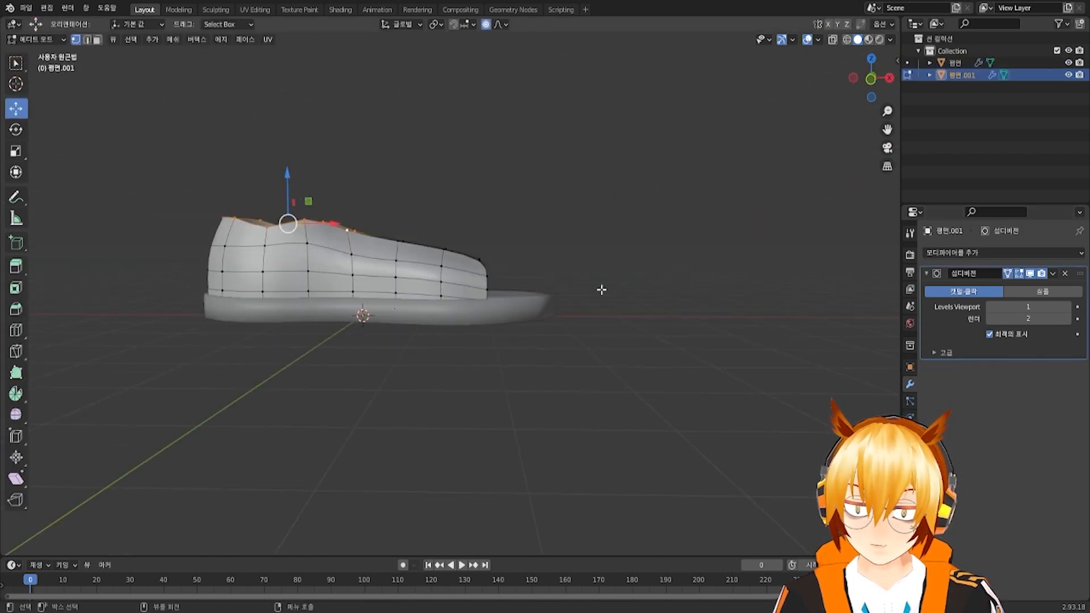
{"action": "key", "text": "ctrl+l"}
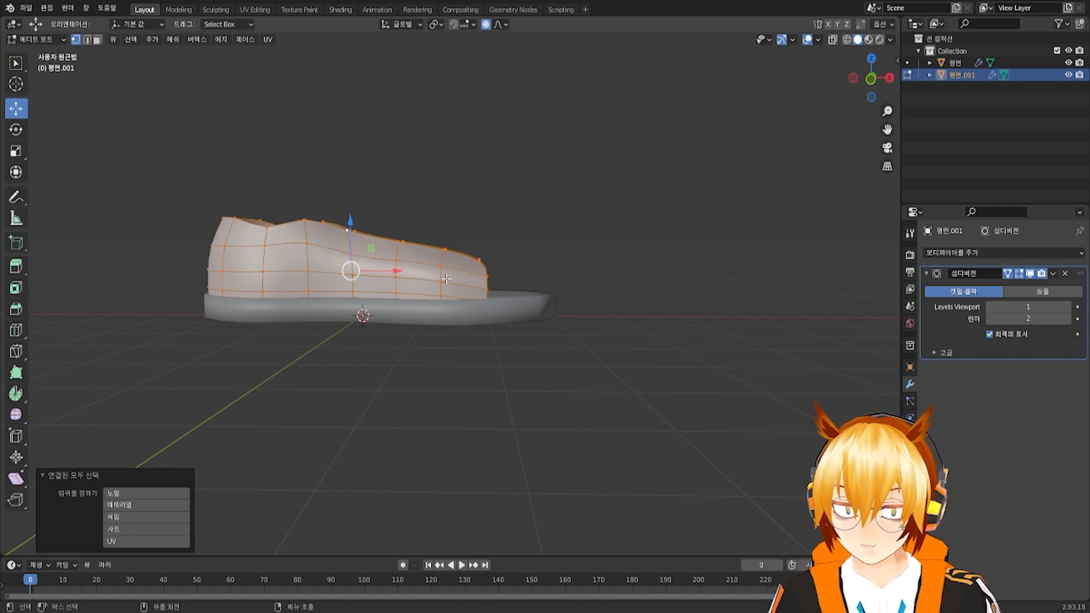
{"action": "key", "text": "g"}
{"action": "key", "text": "z"}
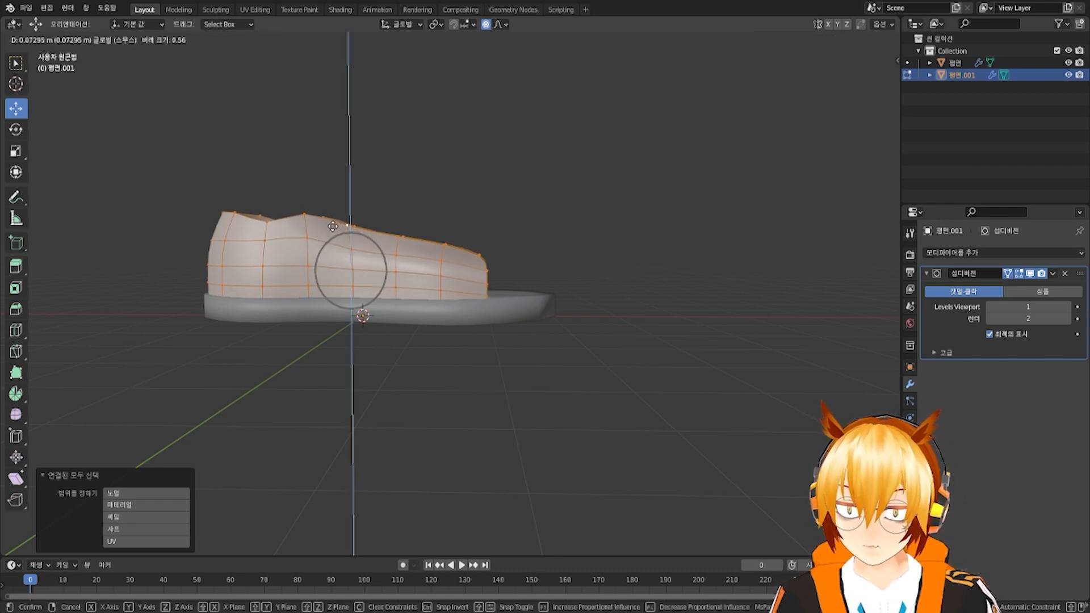
{"action": "left_click", "coordinate": [324, 225]}
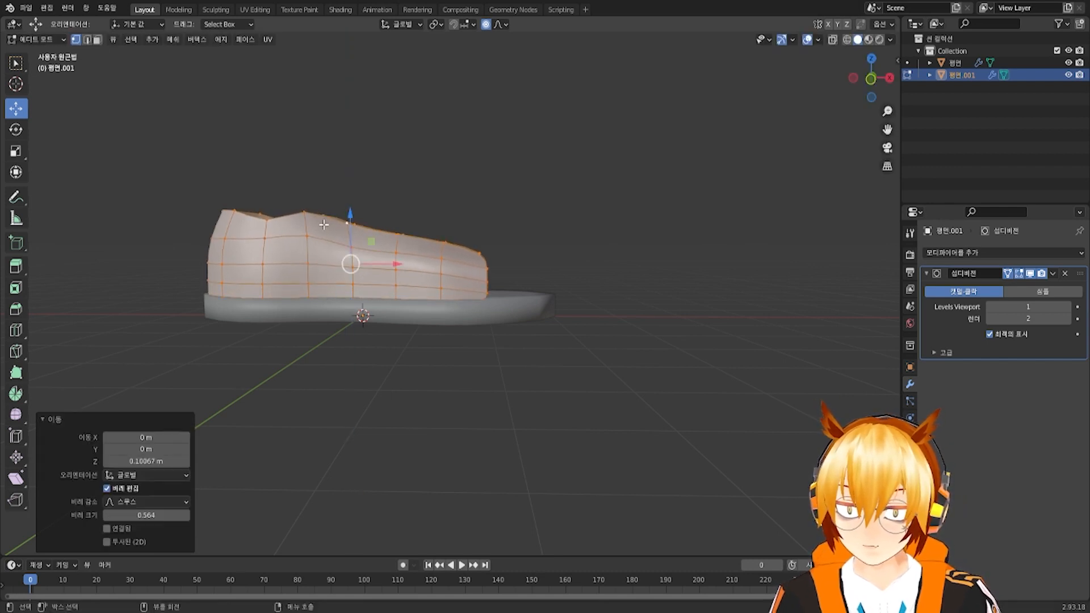
Open the sole in Edit Mode, turn on X-ray and select the faces at its toe tip in face selection mode
{"action": "left_click", "coordinate": [37, 40]}
{"action": "left_click", "coordinate": [34, 48]}
{"action": "middle_click_drag", "start_coordinate": [298, 136], "coordinate": [465, 331]}
{"action": "left_click", "coordinate": [516, 314]}
{"action": "scroll", "coordinate": [464, 330], "scroll_direction": "up", "scroll_amount": 4}
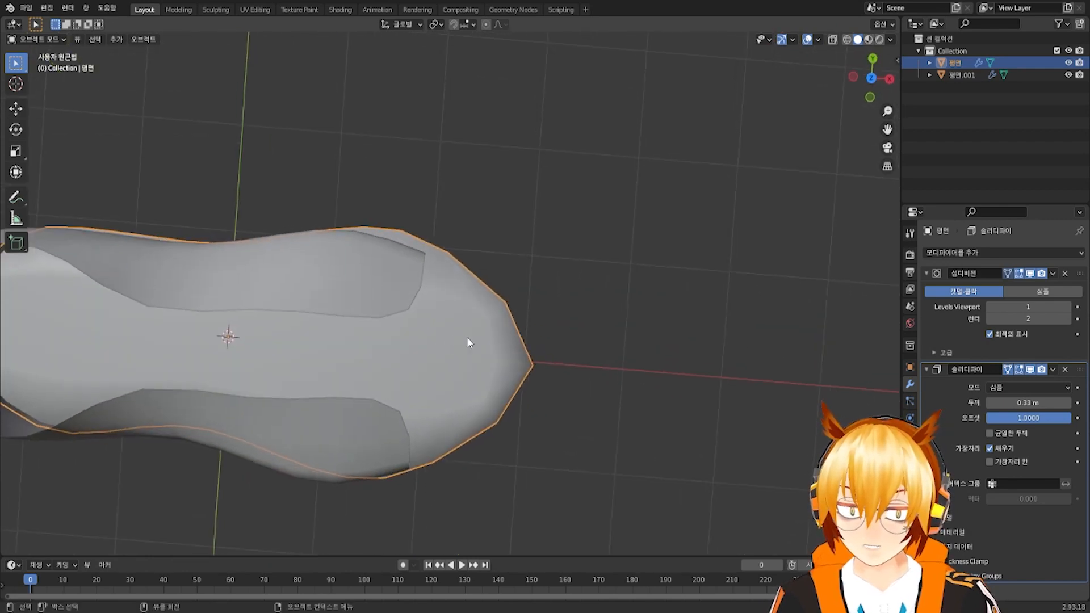
{"action": "key", "text": "Tab"}
{"action": "scroll", "coordinate": [466, 342], "scroll_direction": "down", "scroll_amount": 2}
{"action": "left_click", "coordinate": [832, 40]}
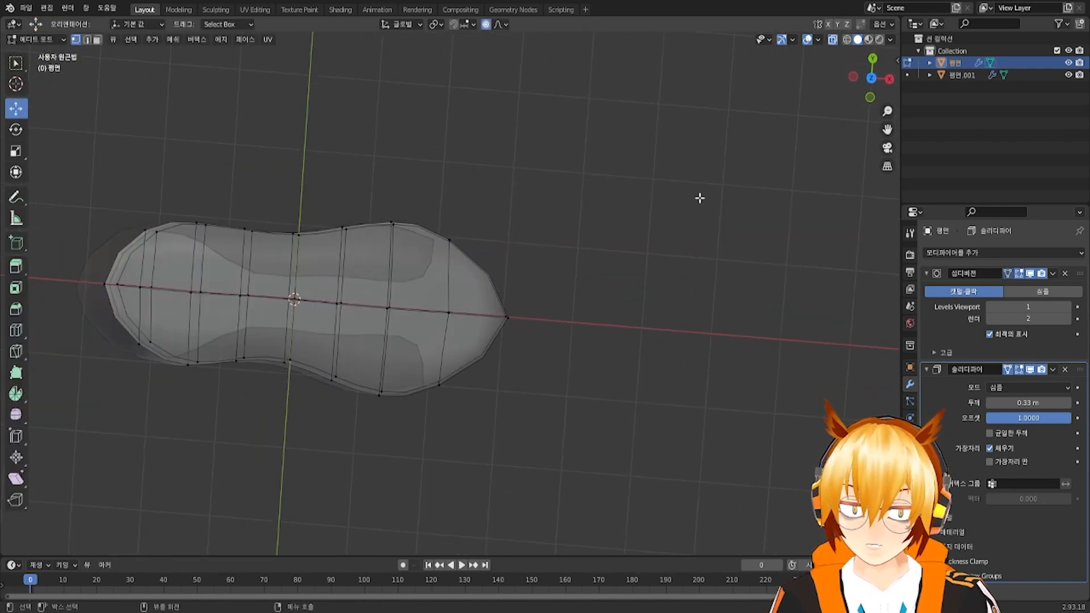
{"action": "middle_click_drag", "start_coordinate": [505, 342], "coordinate": [495, 230]}
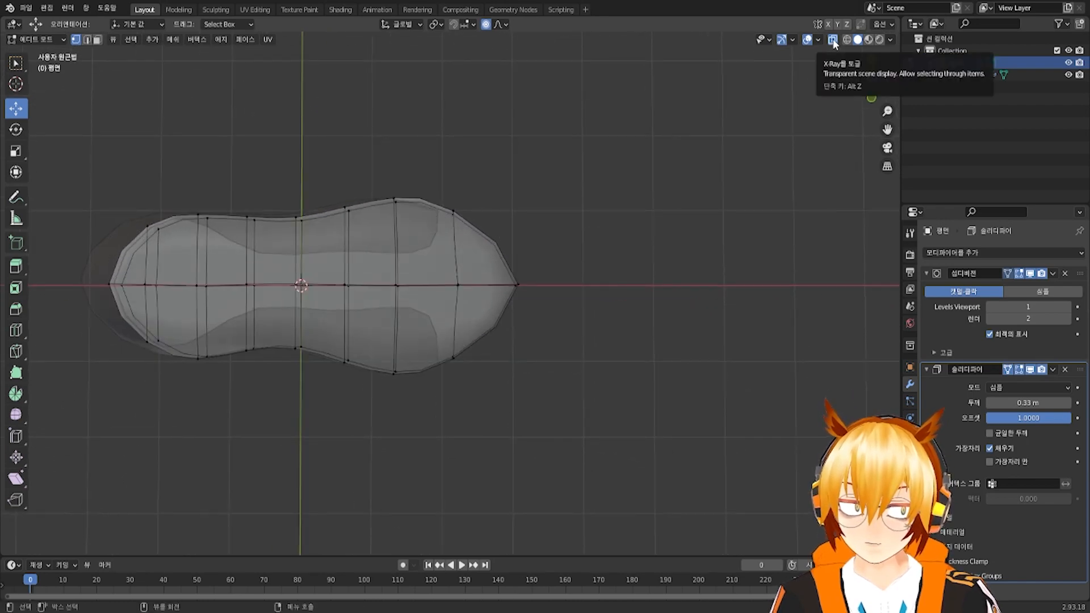
{"action": "middle_click_drag", "start_coordinate": [458, 278], "coordinate": [439, 233]}
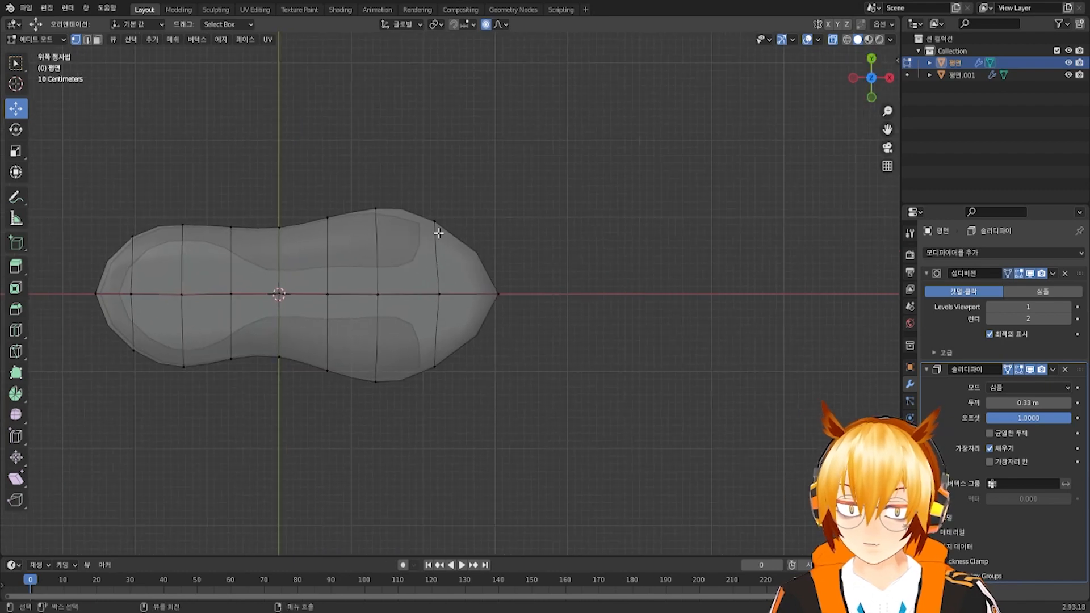
{"action": "left_click_drag", "start_coordinate": [381, 140], "coordinate": [610, 443]}
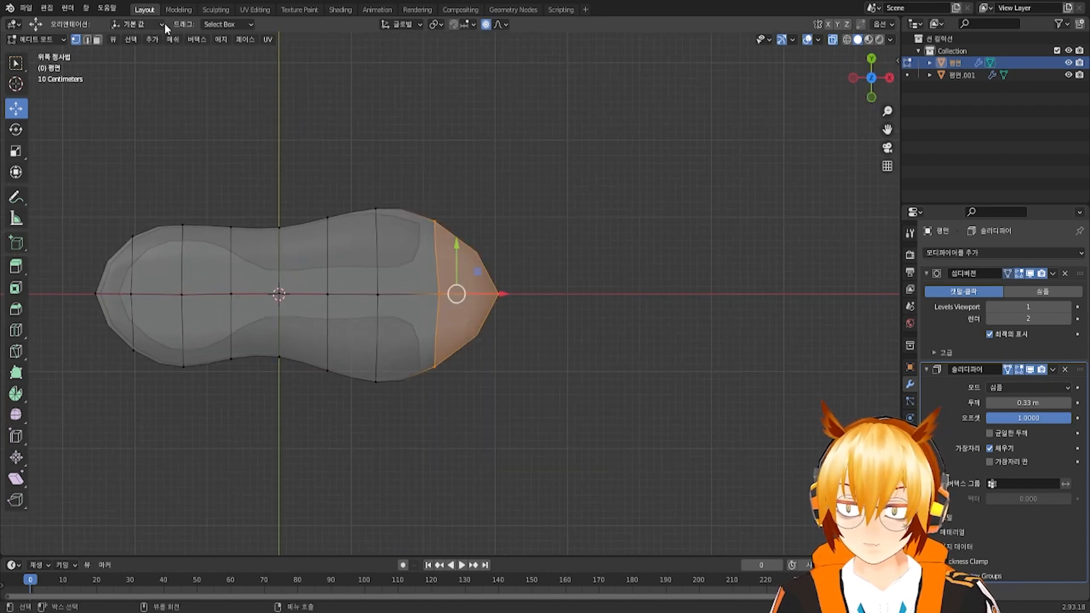
{"action": "left_click", "coordinate": [98, 40]}
Duplicate the selected toe faces about 0.465 m upward along Z and separate the copy into its own object
{"action": "middle_click_drag", "start_coordinate": [485, 290], "coordinate": [475, 283], "text": "alt"}
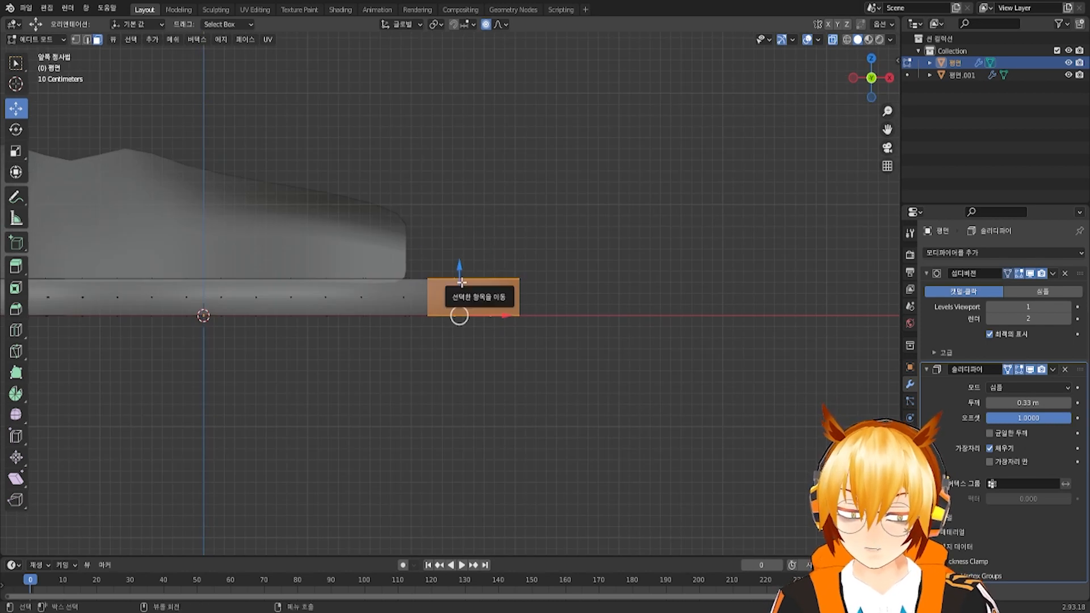
{"action": "left_click_drag", "start_coordinate": [461, 282], "coordinate": [468, 230]}
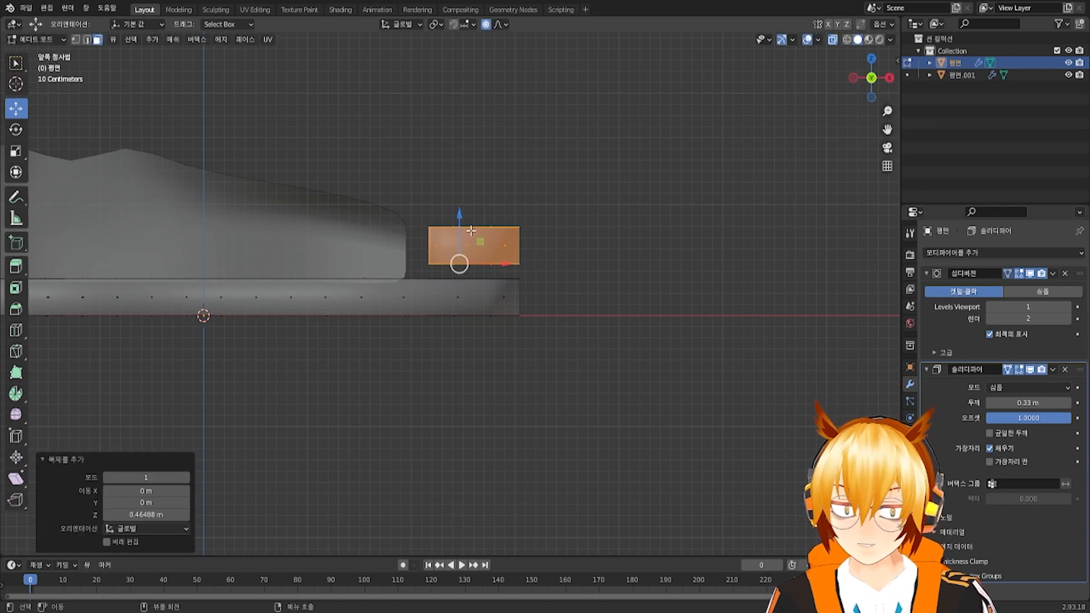
{"action": "key", "text": "p"}
{"action": "left_click", "coordinate": [568, 252]}
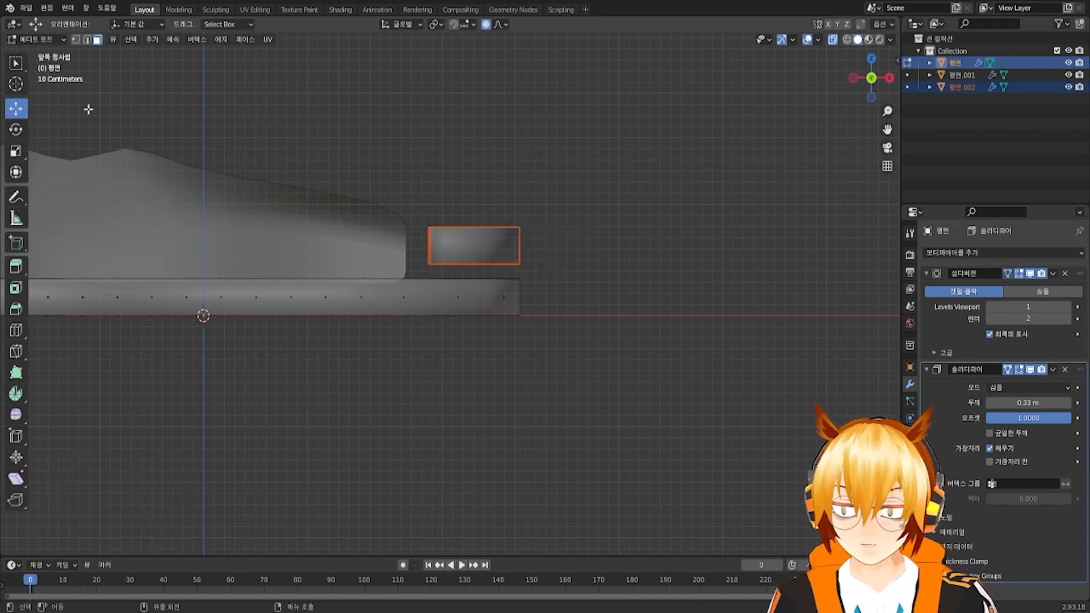
Return to Object Mode, open the separated toe piece in Edit Mode and select one of its faces
{"action": "left_click", "coordinate": [47, 40]}
{"action": "left_click", "coordinate": [57, 55]}
{"action": "left_click", "coordinate": [596, 202]}
{"action": "left_click", "coordinate": [499, 236]}
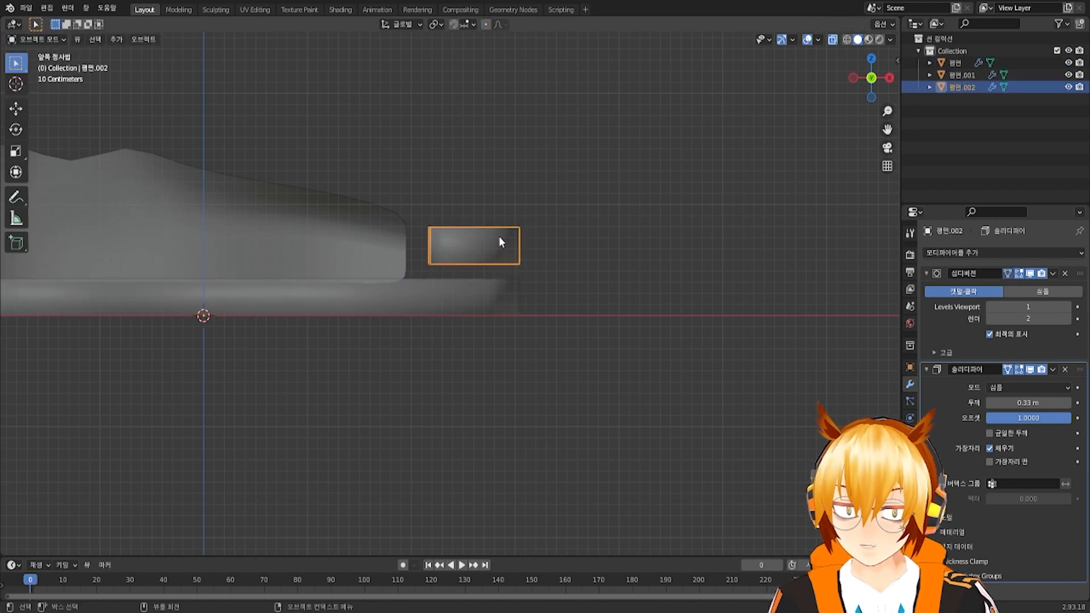
{"action": "middle_click_drag", "start_coordinate": [587, 177], "coordinate": [468, 207]}
{"action": "key", "text": "Tab"}
{"action": "left_click", "coordinate": [475, 233]}
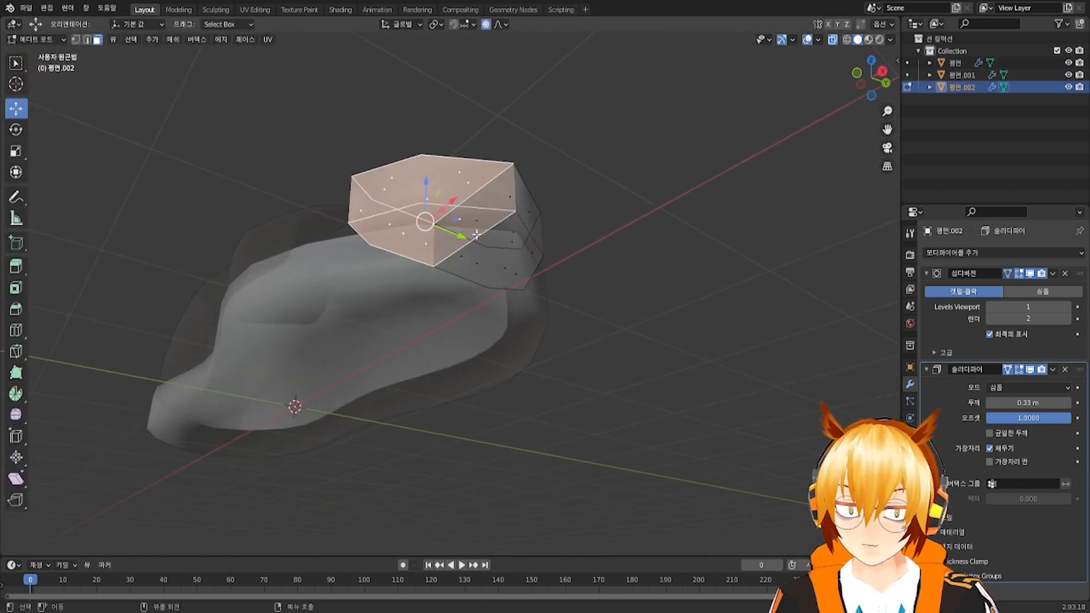
Return to Object Mode and apply the toe piece's Solidify modifier
{"action": "middle_click_drag", "start_coordinate": [465, 217], "coordinate": [568, 282]}
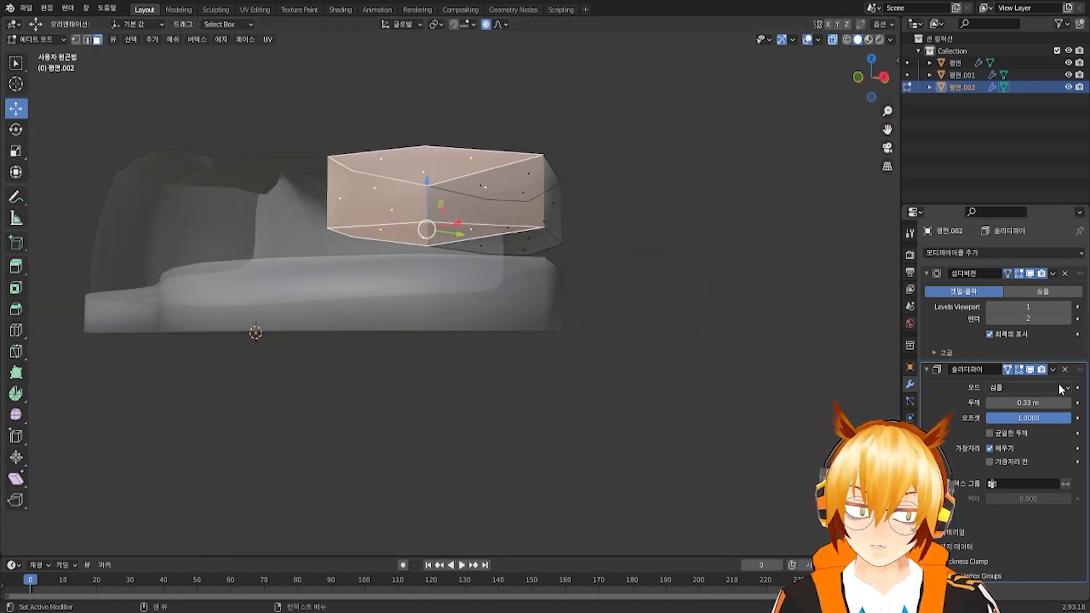
{"action": "middle_click_drag", "start_coordinate": [629, 307], "coordinate": [477, 249]}
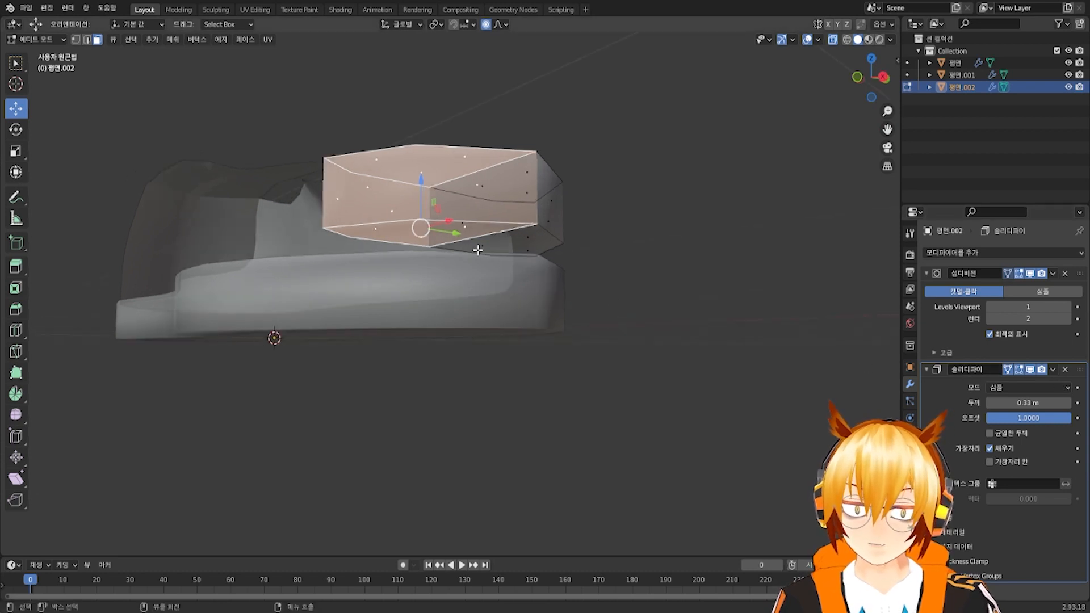
{"action": "left_click", "coordinate": [475, 248]}
{"action": "left_click", "coordinate": [412, 230]}
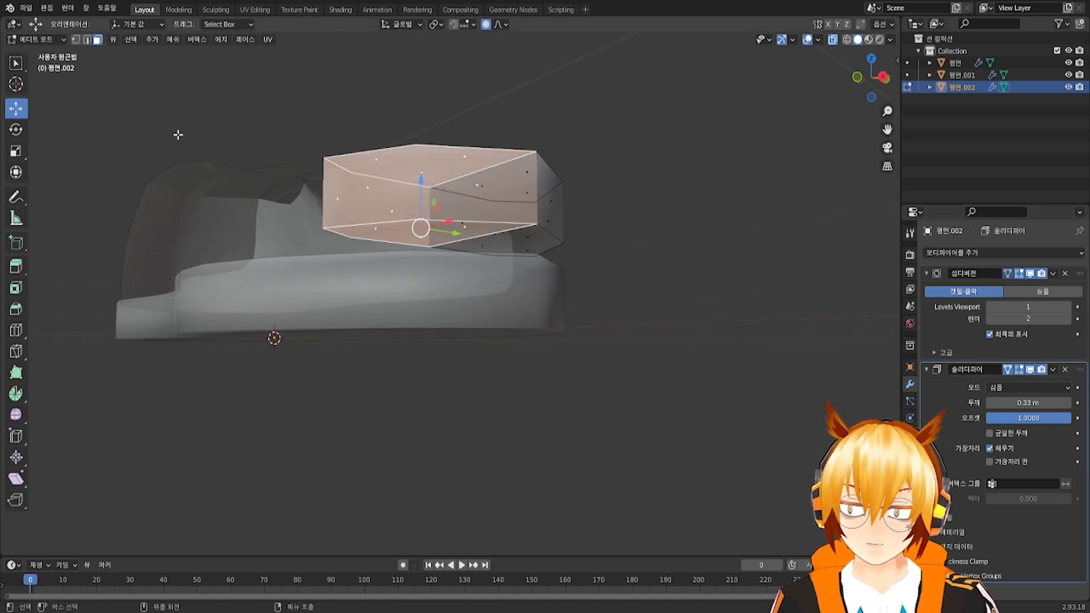
{"action": "left_click", "coordinate": [35, 39]}
{"action": "left_click", "coordinate": [35, 51]}
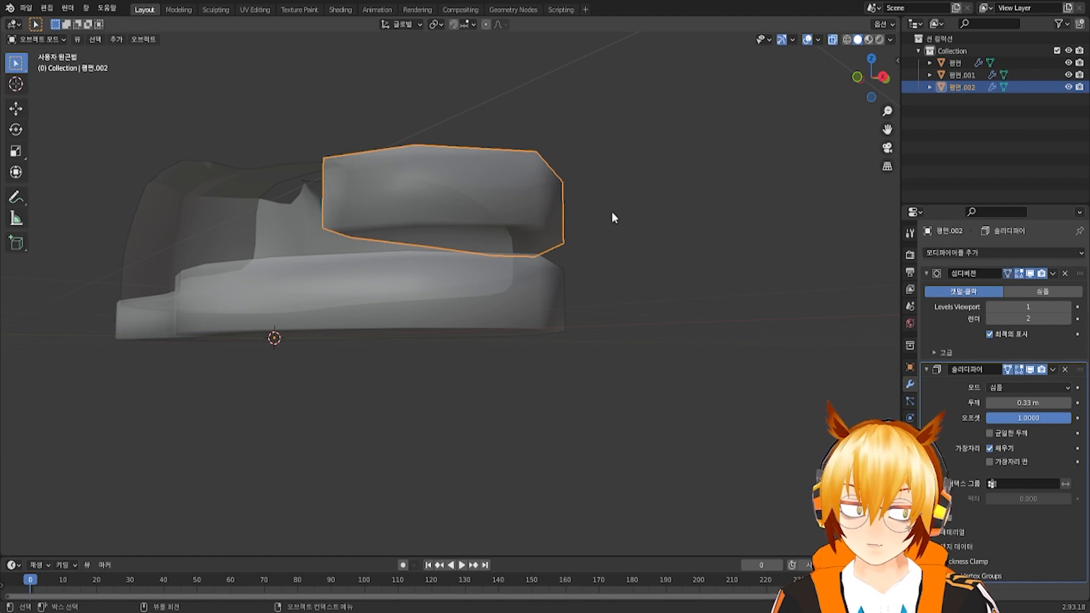
{"action": "left_click", "coordinate": [1052, 370]}
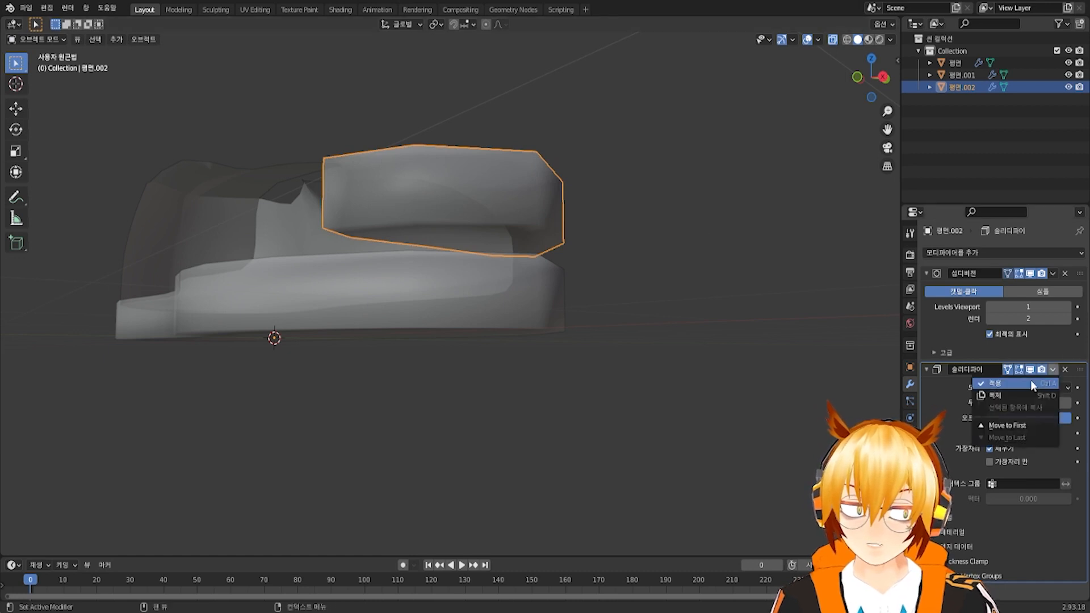
{"action": "left_click", "coordinate": [1030, 379]}
Open the toe piece in Edit Mode and deselect all of its geometry
{"action": "middle_click_drag", "start_coordinate": [770, 315], "coordinate": [625, 291]}
{"action": "scroll", "coordinate": [625, 291], "scroll_direction": "up", "scroll_amount": 2}
{"action": "middle_click_drag", "start_coordinate": [626, 253], "coordinate": [648, 237]}
{"action": "middle_click_drag", "start_coordinate": [494, 215], "coordinate": [582, 254]}
{"action": "left_click", "coordinate": [546, 247]}
{"action": "left_click", "coordinate": [600, 250]}
{"action": "key", "text": "Tab"}
{"action": "middle_click_drag", "start_coordinate": [385, 204], "coordinate": [527, 186]}
{"action": "key", "text": "alt+a"}
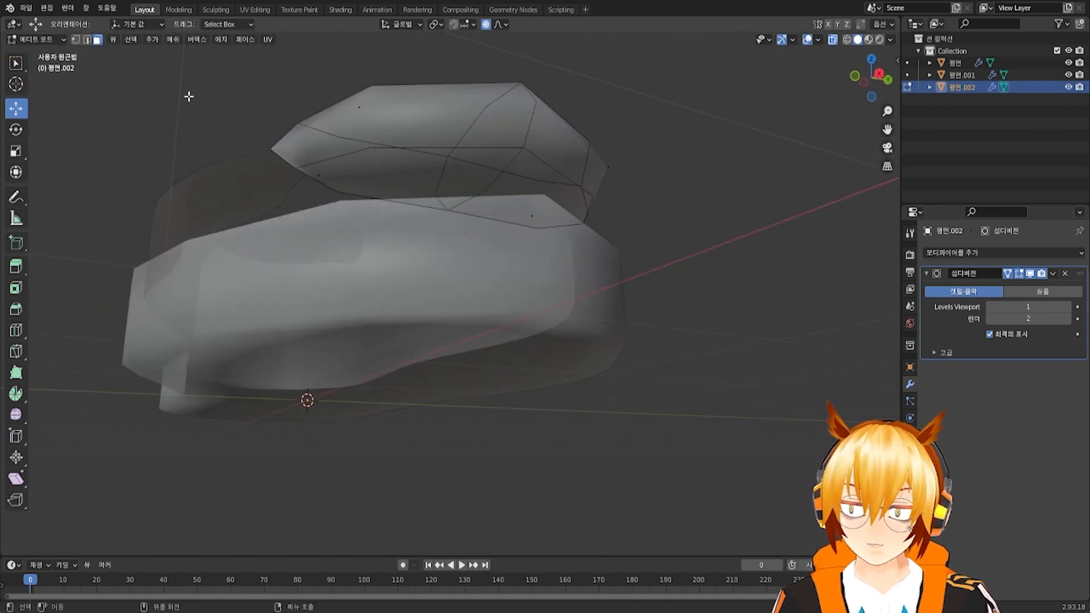
Select the two rear rim faces of the toe piece and delete them
{"action": "middle_click_drag", "start_coordinate": [388, 165], "coordinate": [573, 246]}
{"action": "left_click", "coordinate": [509, 265]}
{"action": "key", "text": "alt+a"}
{"action": "left_click", "coordinate": [574, 246]}
{"action": "middle_click_drag", "start_coordinate": [453, 223], "coordinate": [383, 252]}
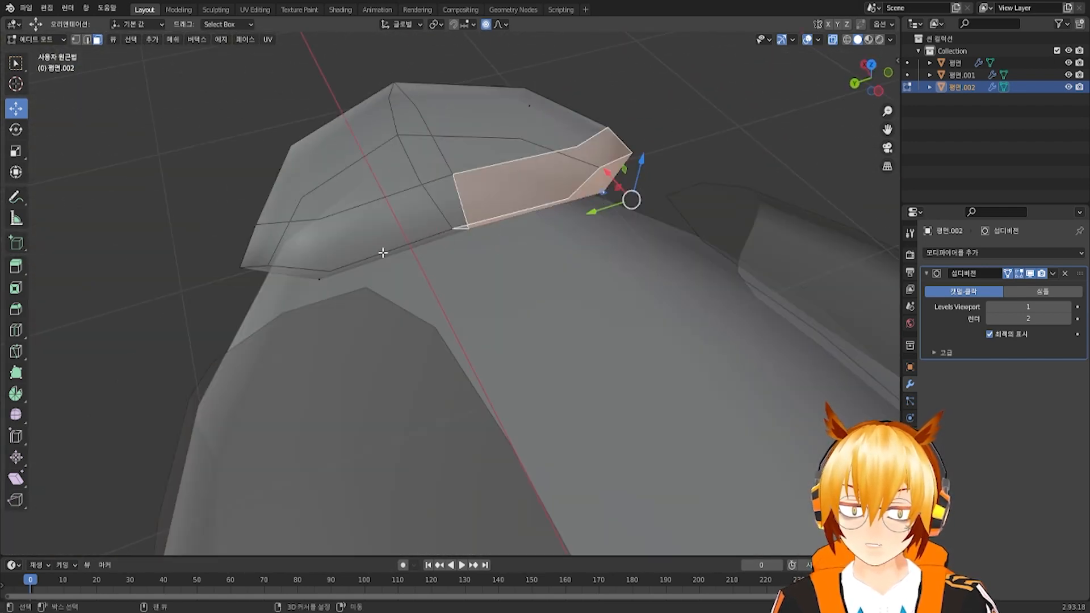
{"action": "left_click", "coordinate": [318, 275], "text": "shift"}
{"action": "key", "text": "x"}
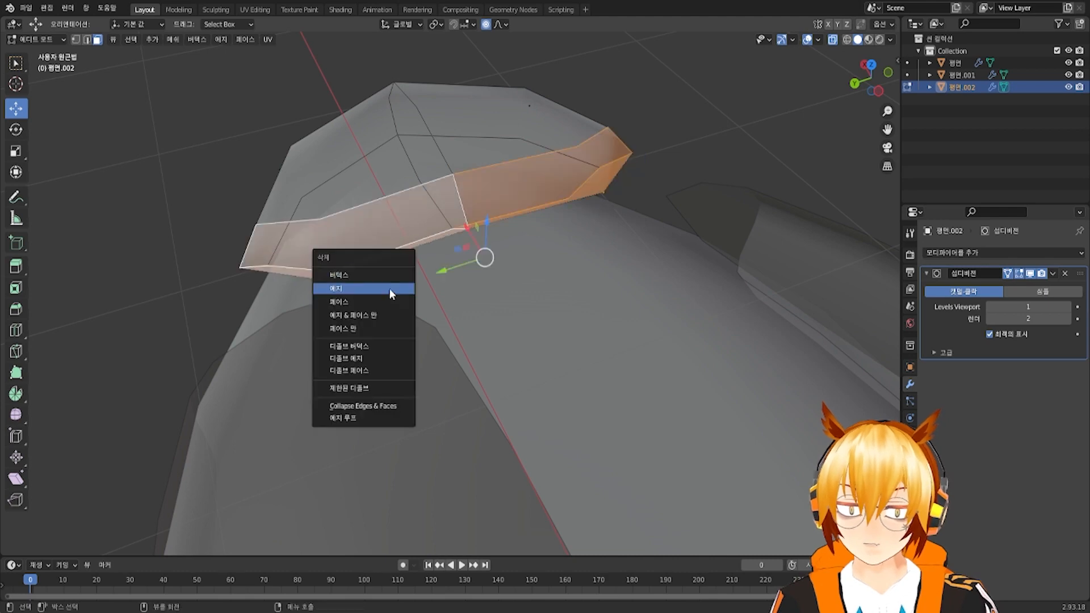
{"action": "left_click", "coordinate": [386, 296]}
Select the two underside faces of the toe piece and delete them
{"action": "scroll", "coordinate": [421, 270], "scroll_direction": "down", "scroll_amount": 4}
{"action": "middle_click_drag", "start_coordinate": [422, 258], "coordinate": [423, 254]}
{"action": "middle_click_drag", "start_coordinate": [439, 207], "coordinate": [412, 242]}
{"action": "left_click", "coordinate": [490, 212]}
{"action": "left_click", "coordinate": [382, 257]}
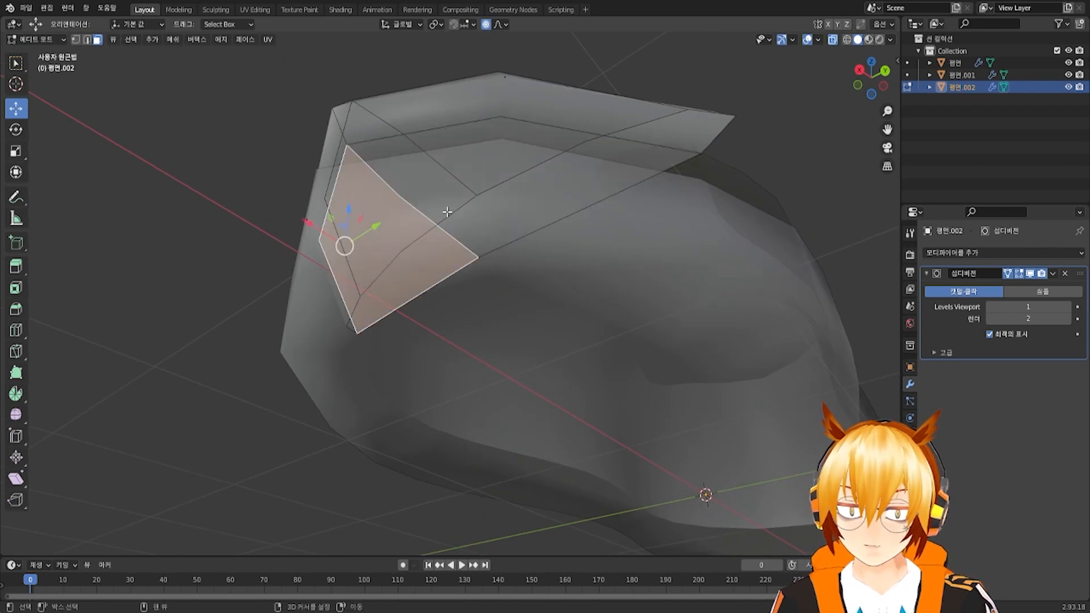
{"action": "left_click", "coordinate": [457, 204], "text": "shift"}
{"action": "key", "text": "x"}
{"action": "left_click", "coordinate": [520, 186]}
{"action": "middle_click_drag", "start_coordinate": [519, 186], "coordinate": [505, 283]}
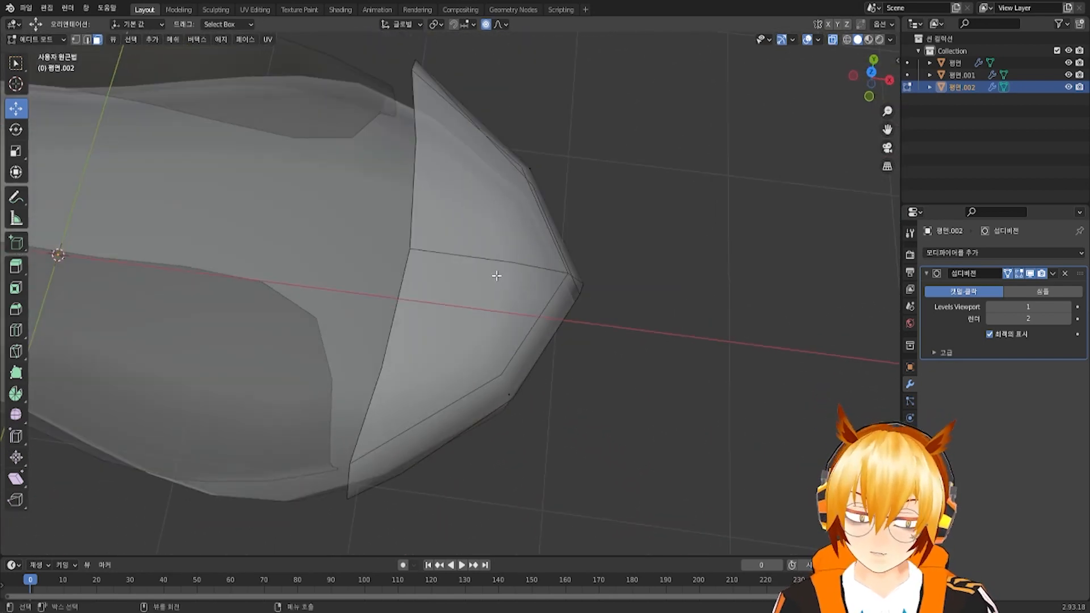
{"action": "key", "text": "ctrl+r"}
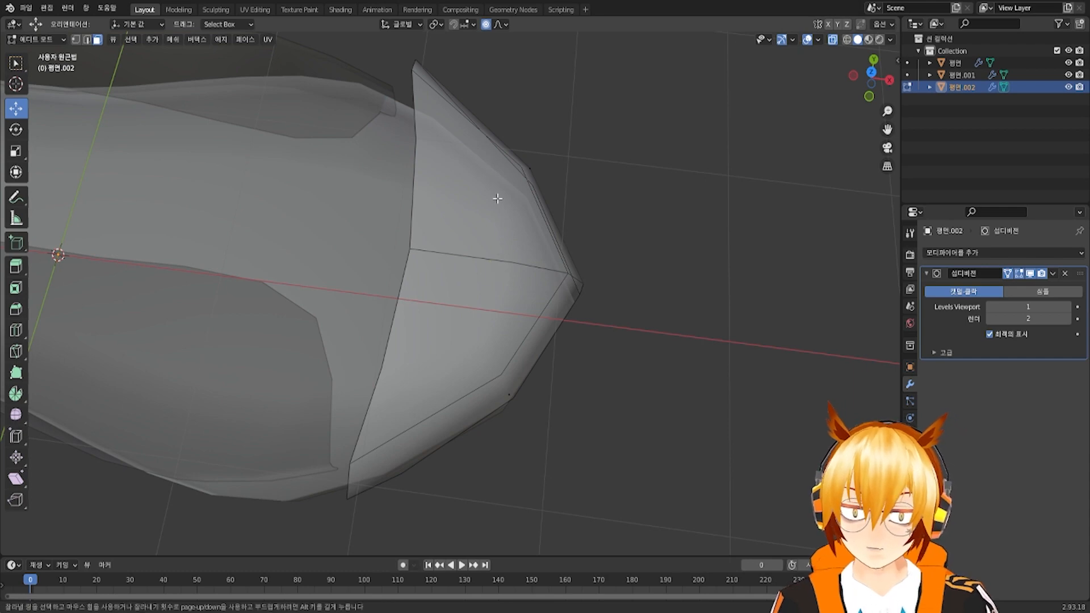
{"action": "key", "text": "Escape"}
Extrude the toe piece's rear edge about 0.35 m backward along X and scale it to about 0.87 along Y
{"action": "middle_click_drag", "start_coordinate": [516, 178], "coordinate": [307, 203]}
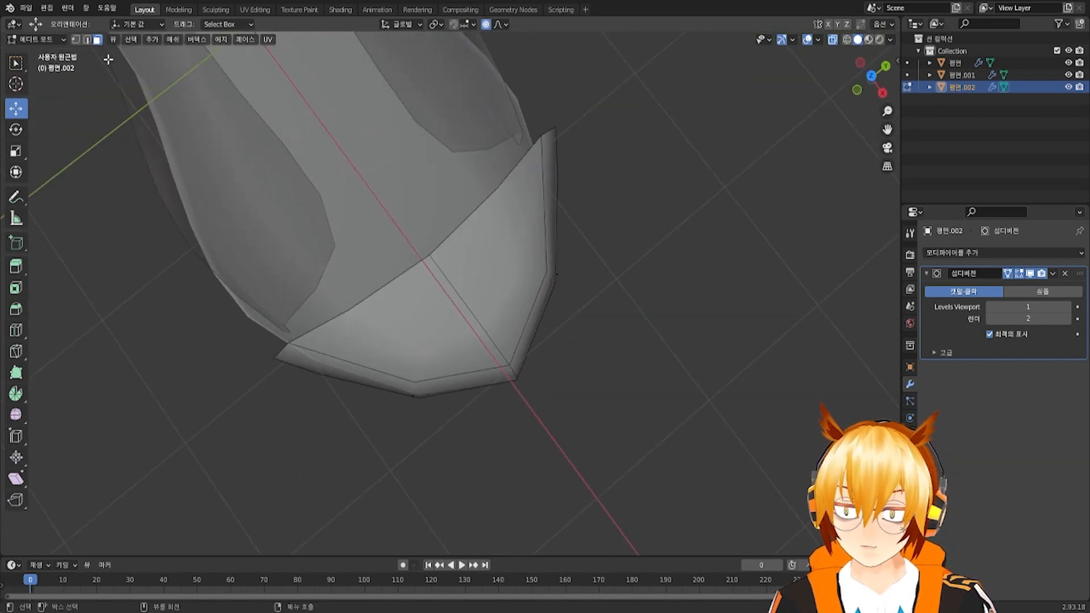
{"action": "middle_click_drag", "start_coordinate": [429, 254], "coordinate": [483, 251]}
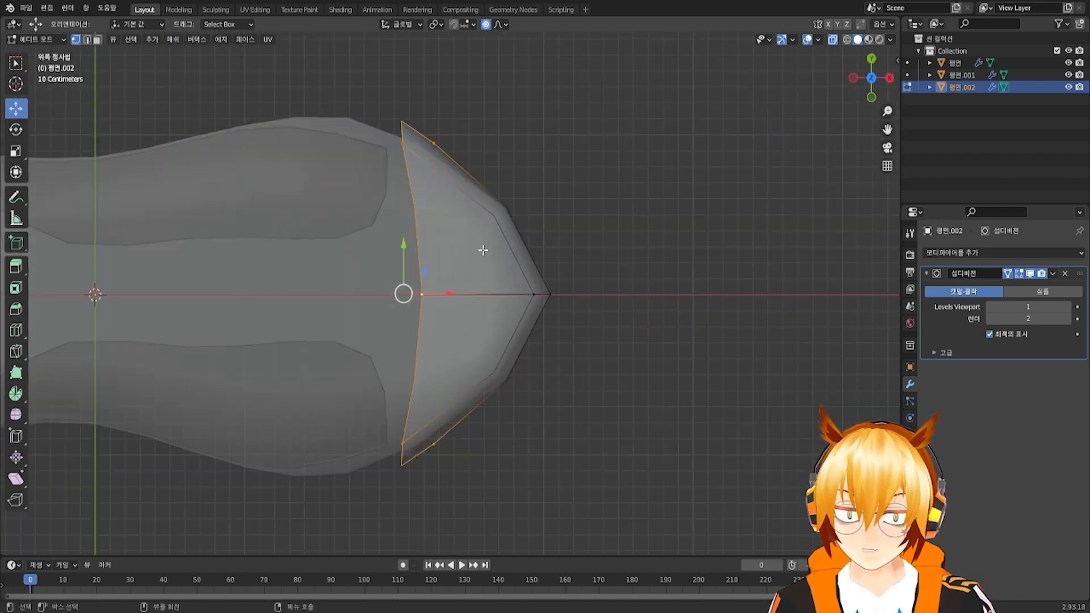
{"action": "key", "text": "g"}
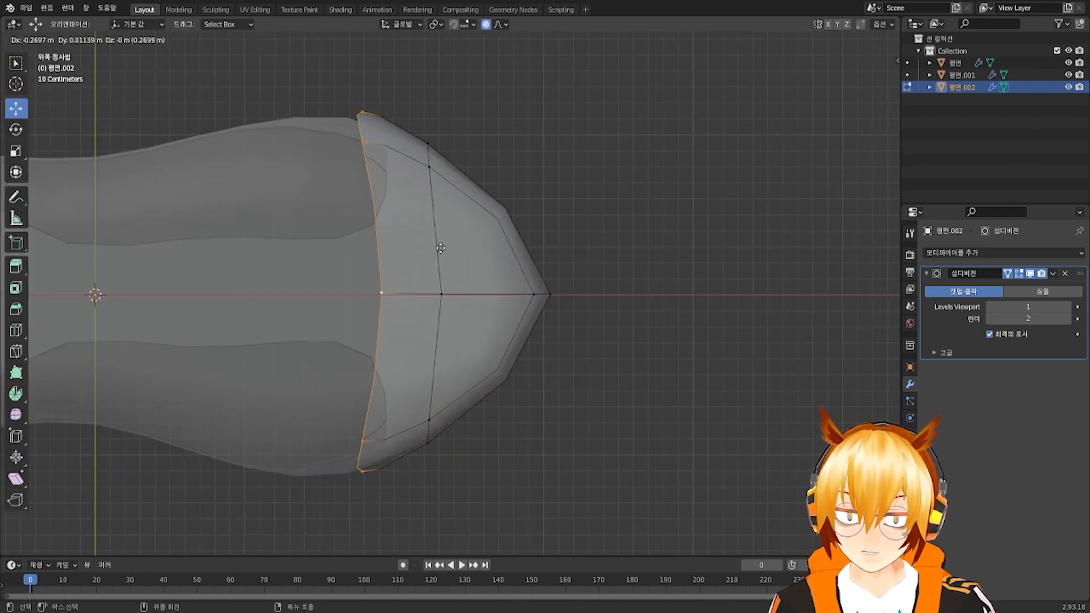
{"action": "left_click", "coordinate": [427, 229]}
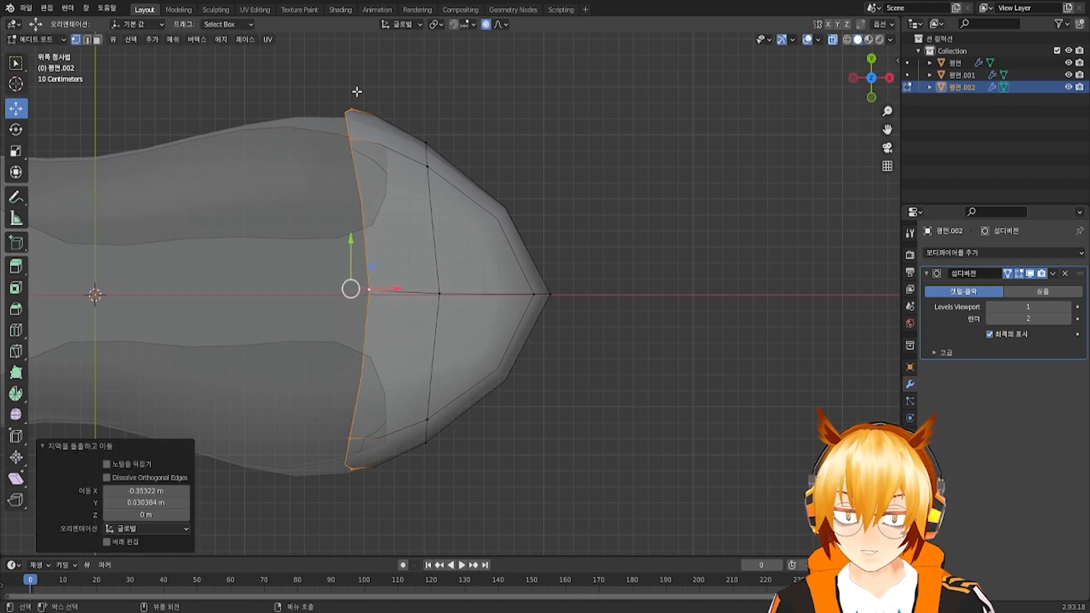
{"action": "key", "text": "s"}
{"action": "key", "text": "y"}
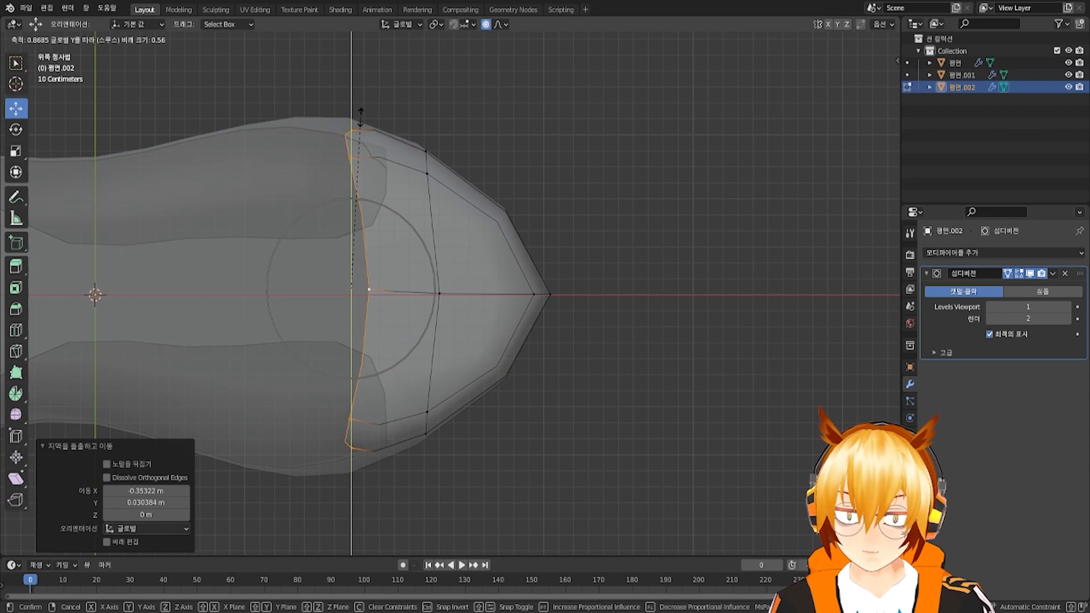
{"action": "left_click", "coordinate": [360, 117]}
Select the toe piece's bottom edge loop and lower it about 0.21 m along Z with proportional editing
{"action": "middle_click_drag", "start_coordinate": [489, 203], "coordinate": [395, 215]}
{"action": "left_click", "coordinate": [403, 212], "text": "alt"}
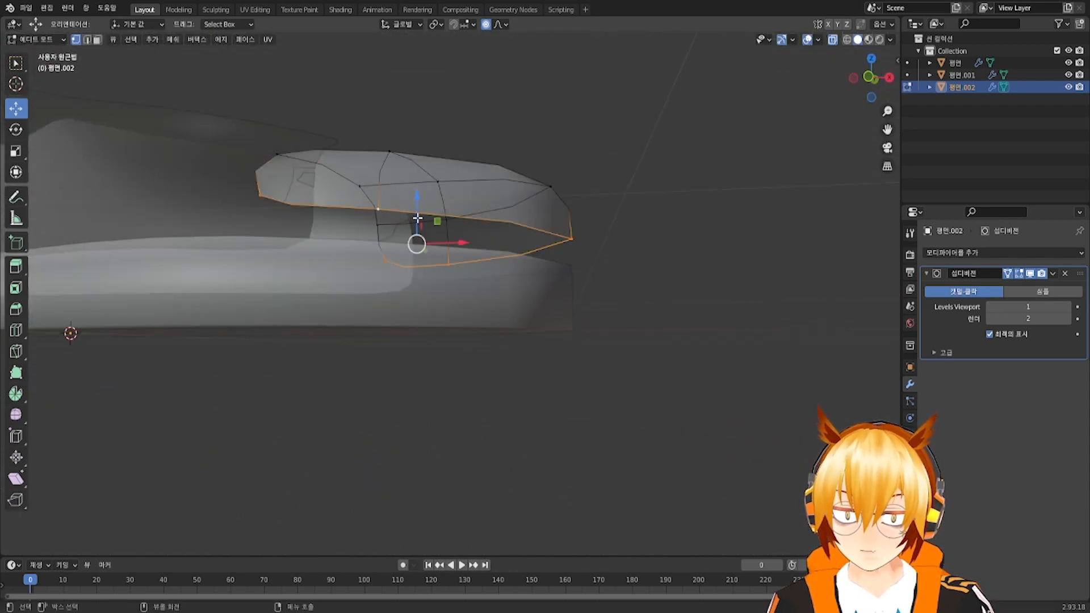
{"action": "left_click_drag", "start_coordinate": [417, 218], "coordinate": [409, 250]}
{"action": "middle_click_drag", "start_coordinate": [469, 236], "coordinate": [412, 251]}
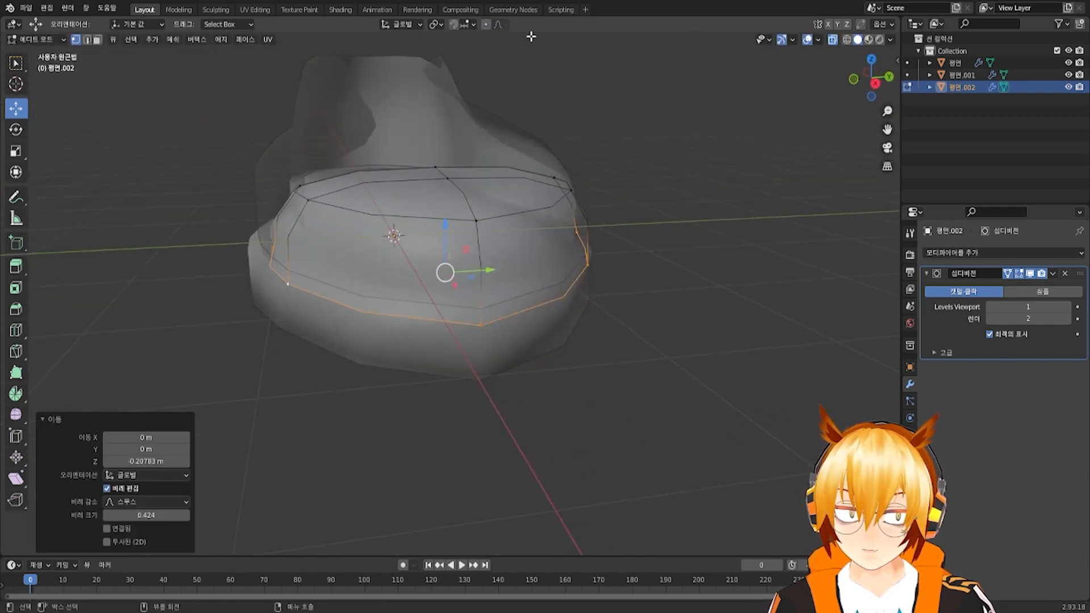
Turn off X-ray and scale the toe piece's bottom edge loop uniformly to about 0.93
{"action": "left_click", "coordinate": [829, 43]}
{"action": "scroll", "coordinate": [652, 205], "scroll_direction": "up", "scroll_amount": 6}
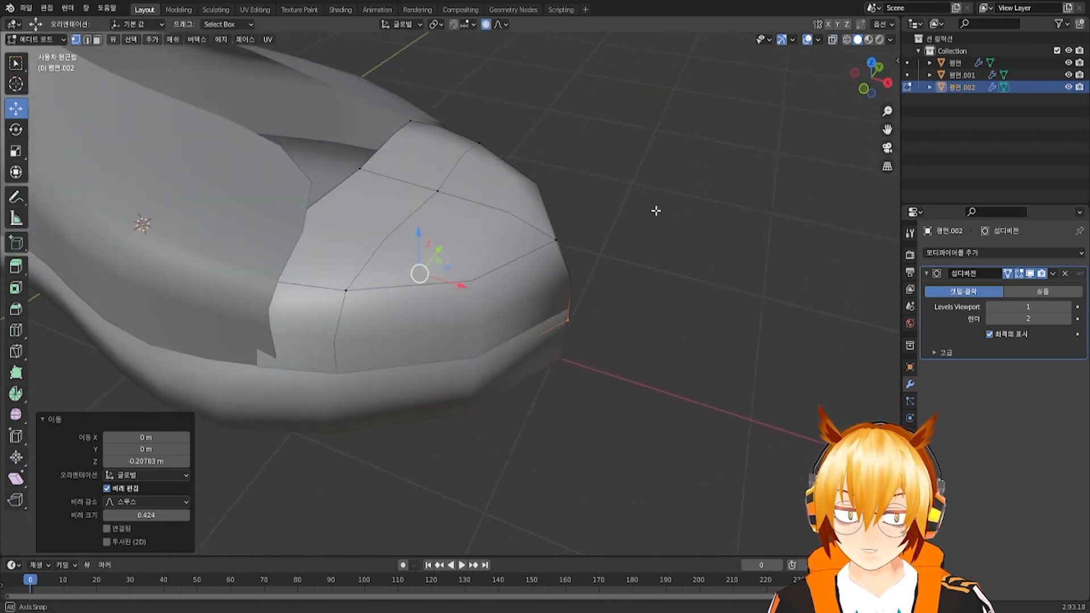
{"action": "key", "text": "s"}
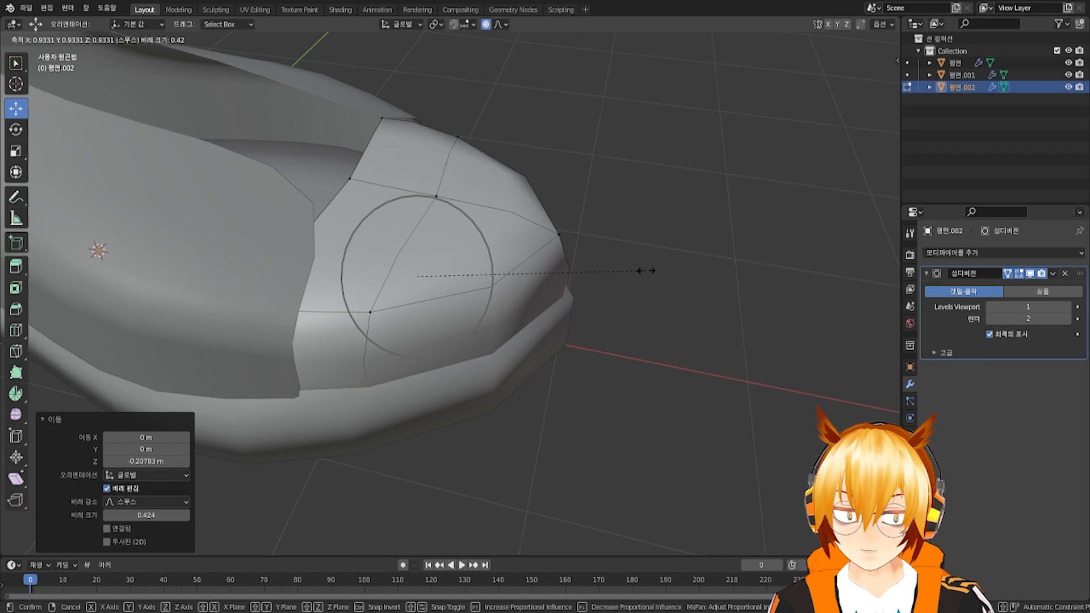
{"action": "left_click", "coordinate": [646, 270]}
Select the toe piece's rear top centre edge and raise it about 0.5 m along Z
{"action": "middle_click_drag", "start_coordinate": [646, 271], "coordinate": [412, 161]}
{"action": "left_click", "coordinate": [397, 194]}
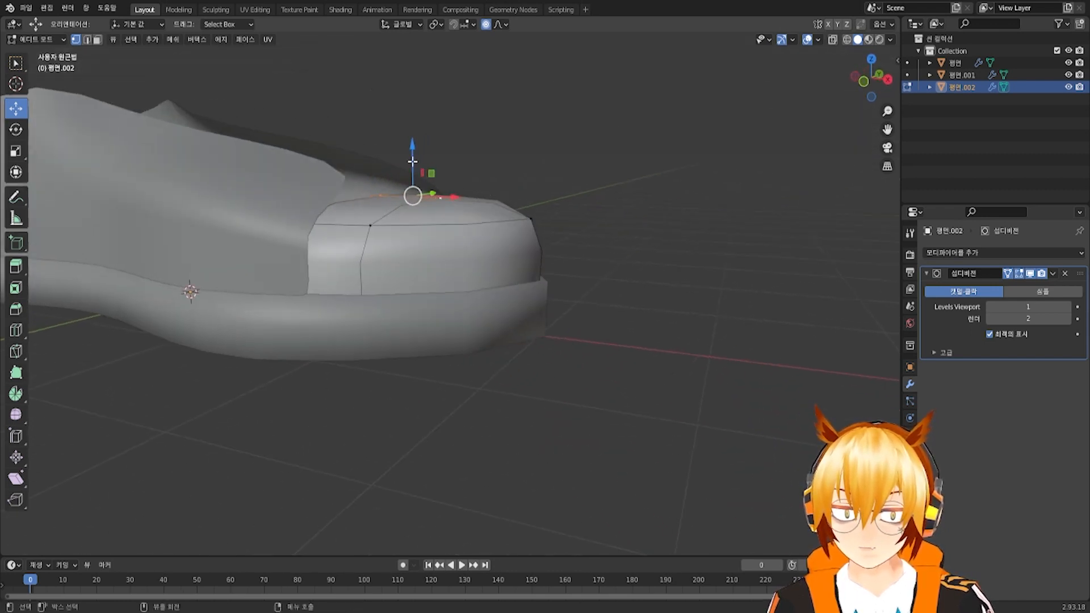
{"action": "left_click_drag", "start_coordinate": [413, 150], "coordinate": [430, 67]}
{"action": "middle_click_drag", "start_coordinate": [420, 108], "coordinate": [390, 250]}
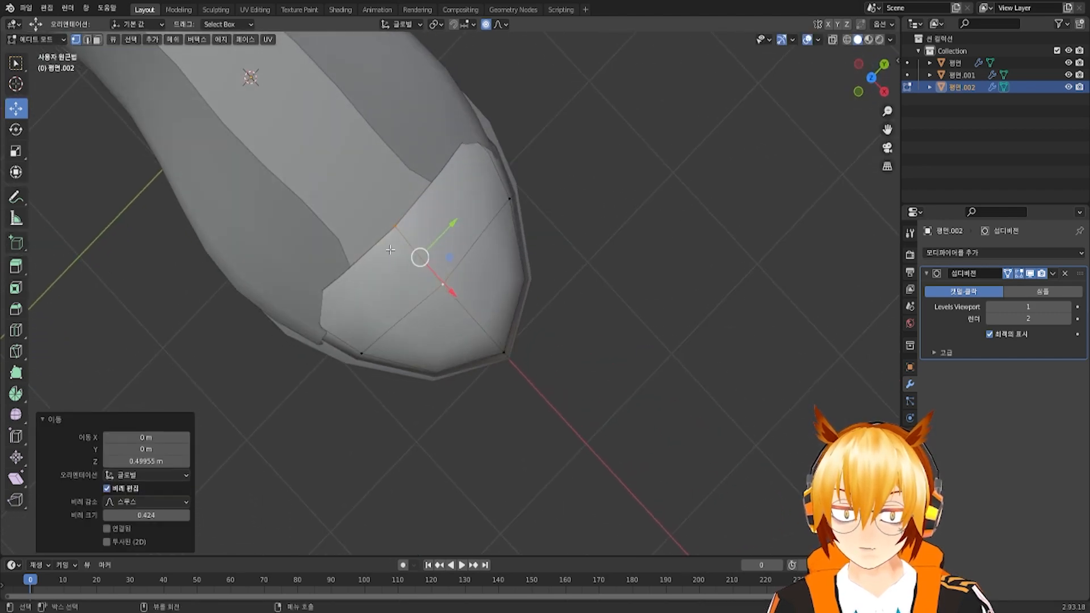
Using X-ray, move the rear corner vertices on one side of the toe piece about 0.23 m outward along Y
{"action": "left_click", "coordinate": [293, 320]}
{"action": "middle_click_drag", "start_coordinate": [284, 315], "coordinate": [513, 146]}
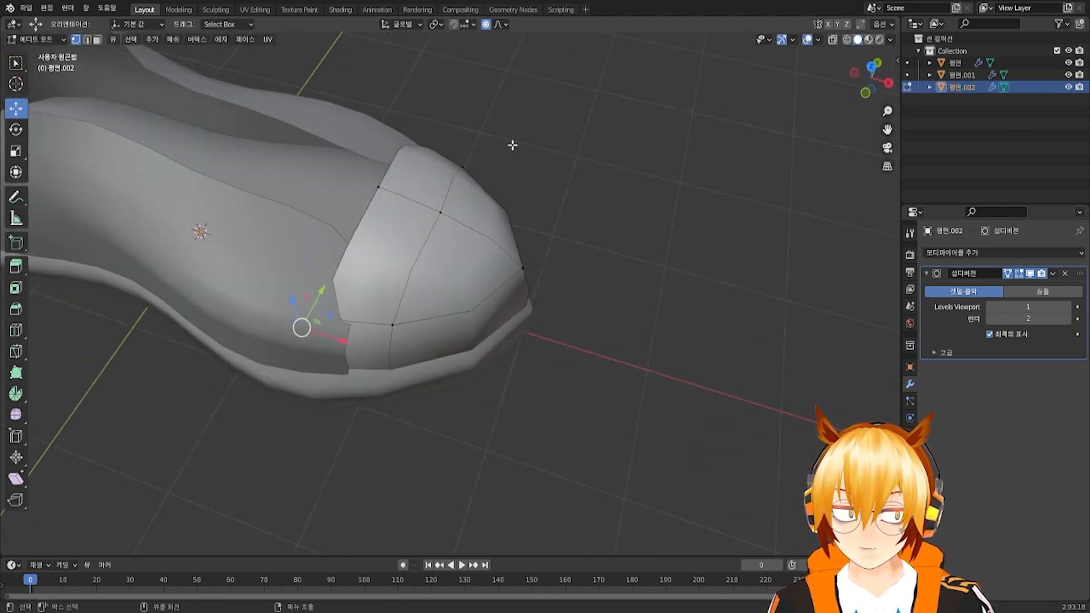
{"action": "left_click", "coordinate": [832, 39]}
{"action": "middle_click_drag", "start_coordinate": [443, 187], "coordinate": [318, 211]}
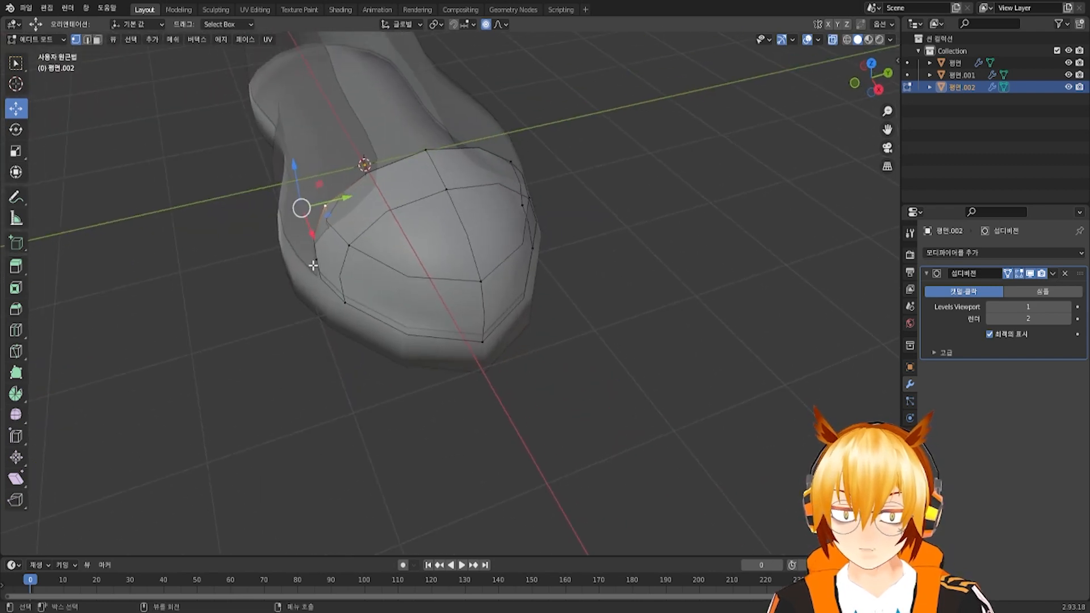
{"action": "left_click_drag", "start_coordinate": [341, 230], "coordinate": [313, 238]}
{"action": "left_click", "coordinate": [833, 39]}
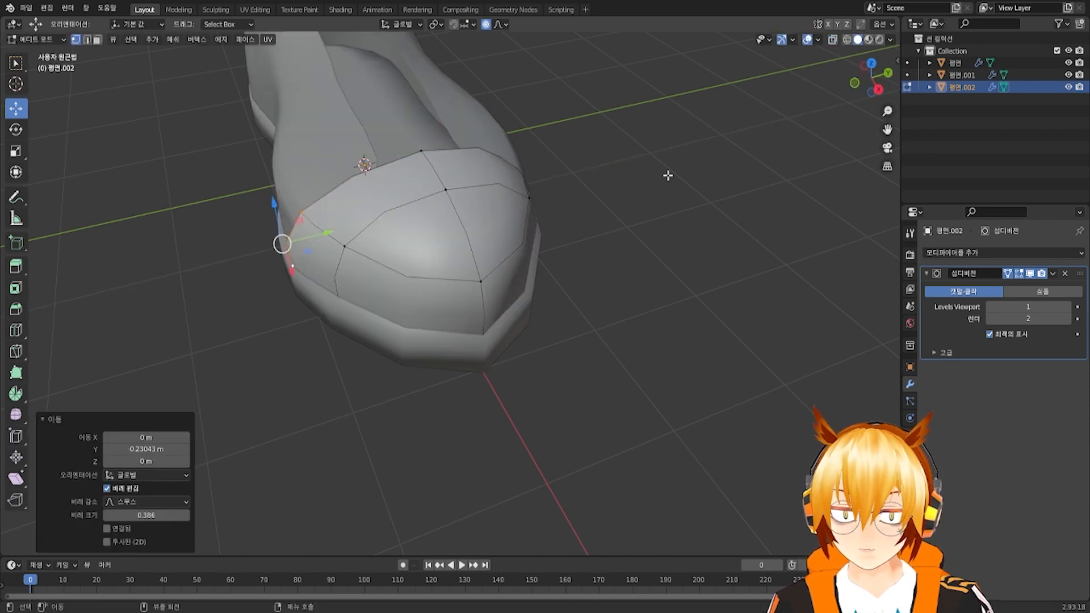
Move the lower rear side vertex about 0.06 m inward along Y and nudge the upper rear side vertex
{"action": "middle_click_drag", "start_coordinate": [669, 176], "coordinate": [347, 309]}
{"action": "key", "text": "g"}
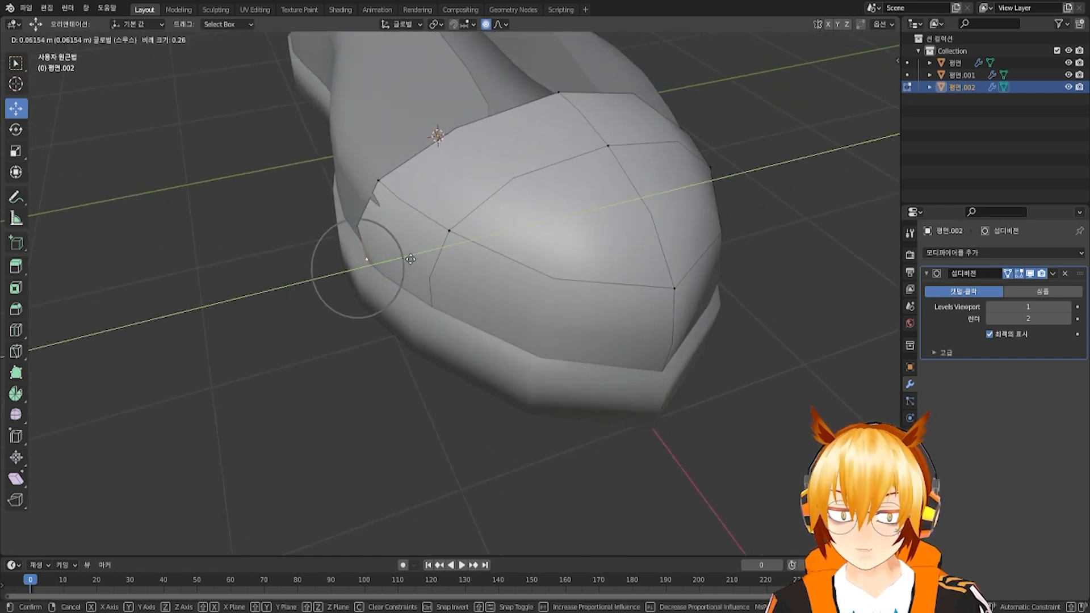
{"action": "left_click_drag", "start_coordinate": [410, 259], "coordinate": [411, 259]}
{"action": "left_click", "coordinate": [378, 180]}
{"action": "left_click_drag", "start_coordinate": [379, 177], "coordinate": [375, 179]}
Fine-tune the same side along Y, moving the lower vertex about 0.03 m inward and the upper one about 0.014 m outward
{"action": "scroll", "coordinate": [377, 178], "scroll_direction": "up", "scroll_amount": 1}
{"action": "left_click", "coordinate": [361, 274]}
{"action": "left_click_drag", "start_coordinate": [402, 256], "coordinate": [406, 255]}
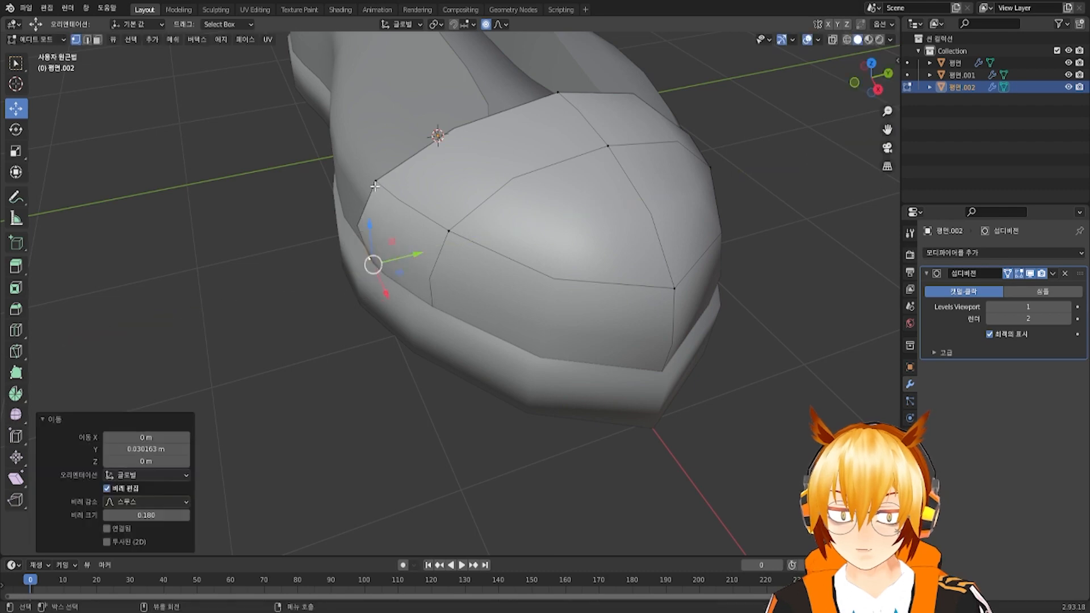
{"action": "left_click", "coordinate": [377, 185]}
{"action": "left_click_drag", "start_coordinate": [385, 177], "coordinate": [380, 179]}
Select the toe piece's rear top centre edge and lower it about 0.137 m along Z
{"action": "middle_click_drag", "start_coordinate": [381, 179], "coordinate": [341, 177]}
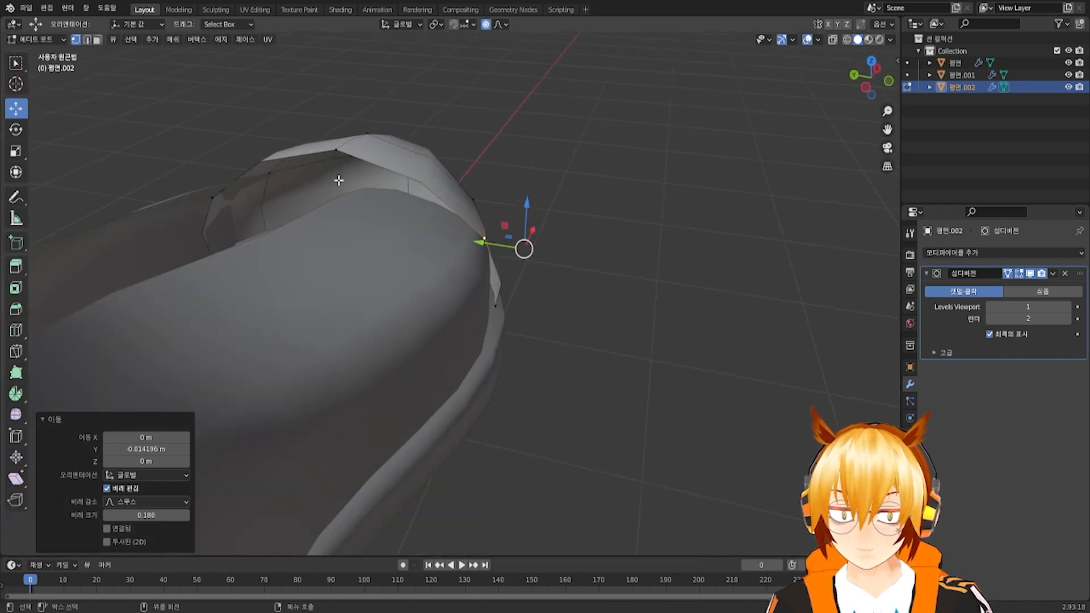
{"action": "left_click", "coordinate": [351, 148]}
{"action": "middle_click_drag", "start_coordinate": [384, 129], "coordinate": [409, 140]}
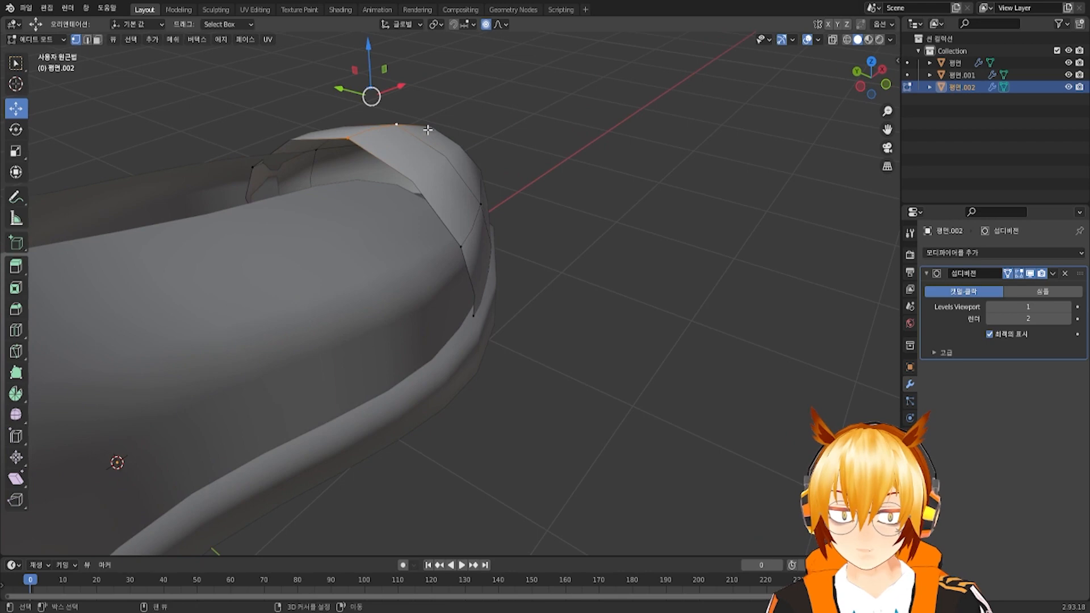
{"action": "middle_click_drag", "start_coordinate": [458, 183], "coordinate": [490, 166]}
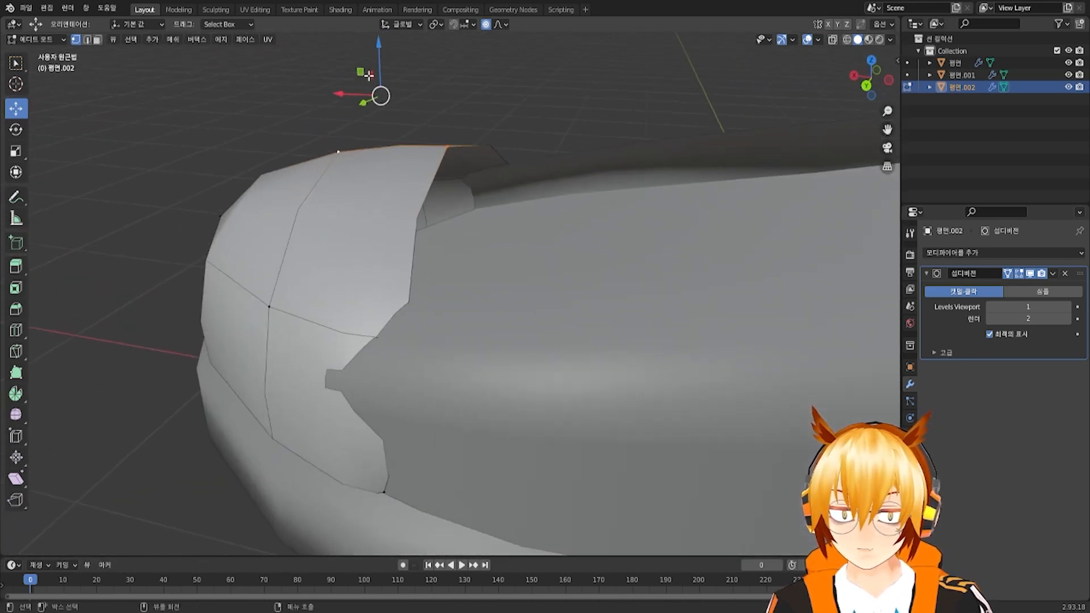
{"action": "left_click_drag", "start_coordinate": [379, 69], "coordinate": [380, 118]}
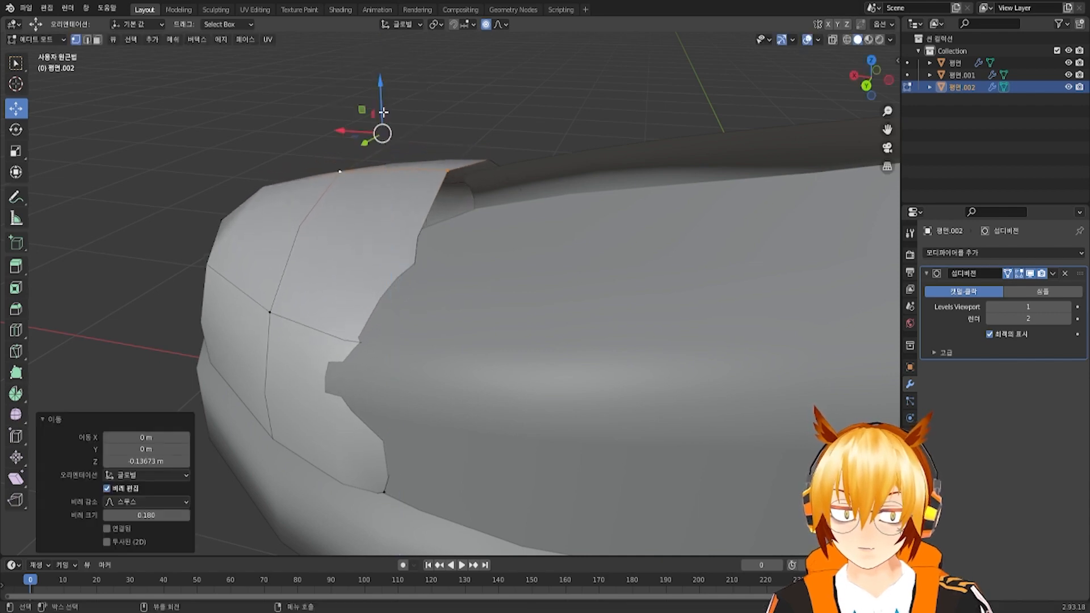
Move the upper rear vertex on the toe piece's opposite side about 0.17 m outward along Y
{"action": "middle_click_drag", "start_coordinate": [379, 118], "coordinate": [312, 278]}
{"action": "left_click", "coordinate": [375, 301]}
{"action": "middle_click_drag", "start_coordinate": [375, 301], "coordinate": [355, 334]}
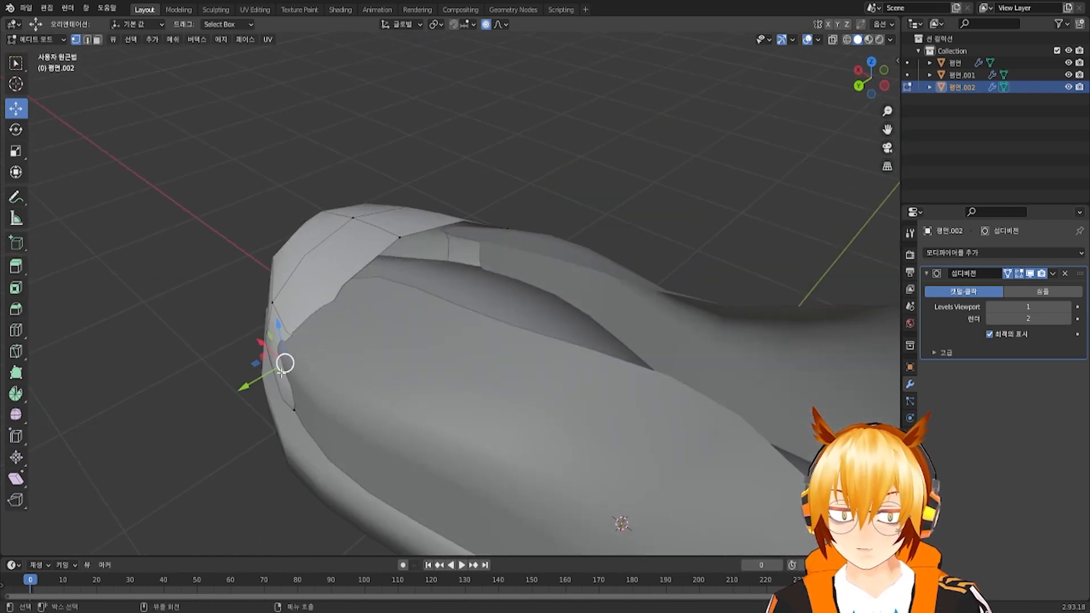
{"action": "left_click_drag", "start_coordinate": [269, 375], "coordinate": [264, 379]}
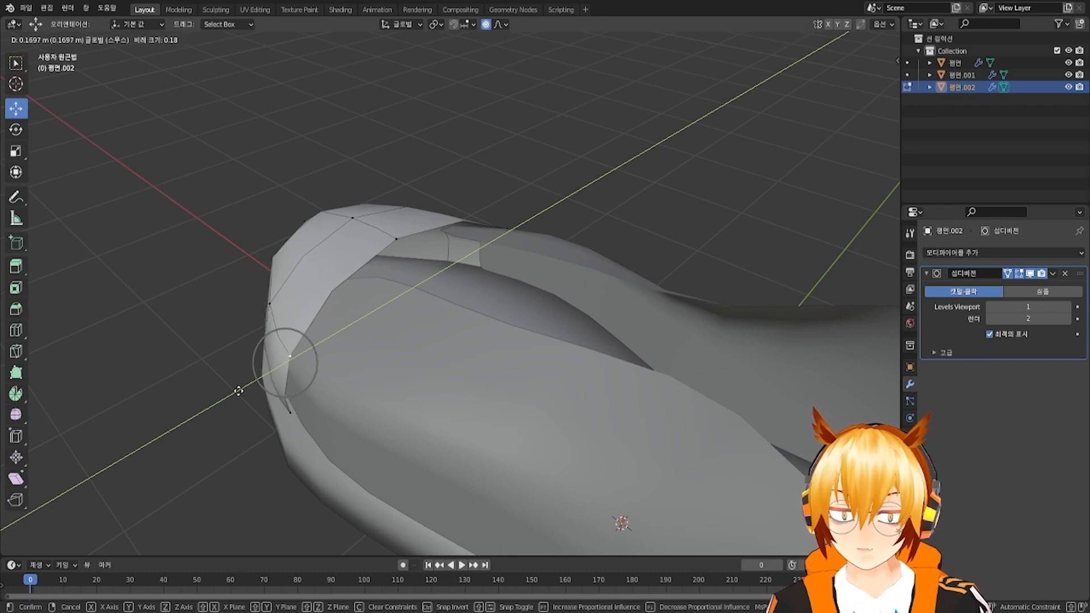
{"action": "left_click_drag", "start_coordinate": [239, 390], "coordinate": [238, 390]}
Nudge the rear edge vertices on that opposite side by about 0.02 m along Y and 0.01 m along Z
{"action": "middle_click_drag", "start_coordinate": [248, 406], "coordinate": [318, 468]}
{"action": "left_click", "coordinate": [409, 346]}
{"action": "left_click_drag", "start_coordinate": [285, 482], "coordinate": [268, 450]}
{"action": "left_click", "coordinate": [303, 409]}
{"action": "middle_click_drag", "start_coordinate": [268, 450], "coordinate": [444, 302]}
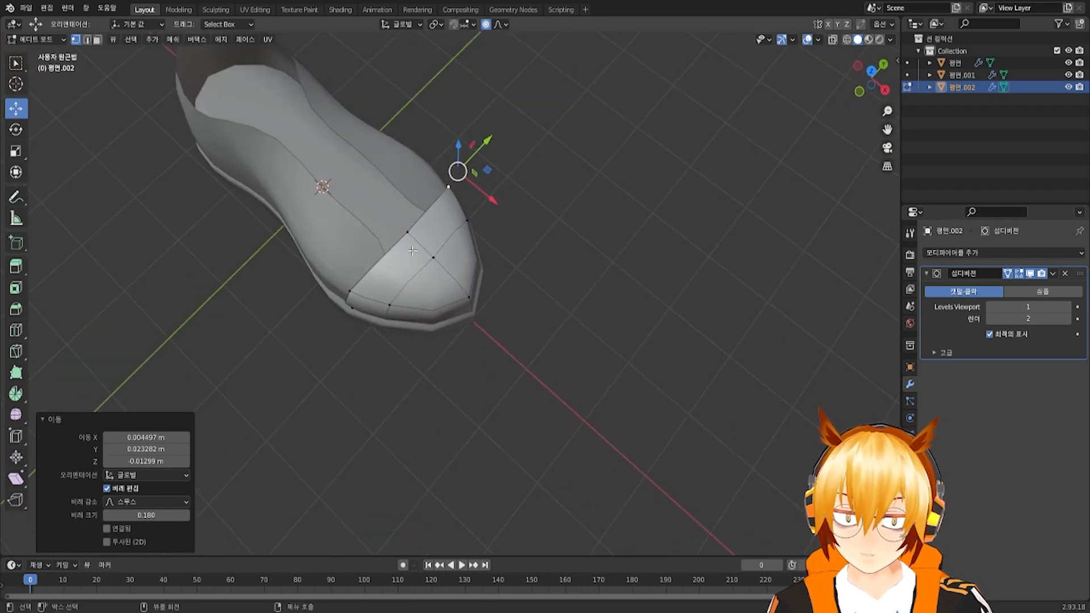
Check the toe piece in Object Mode, return to Edit Mode and move its top centre edge about 0.07 m along X
{"action": "middle_click_drag", "start_coordinate": [412, 250], "coordinate": [437, 291]}
{"action": "left_click", "coordinate": [52, 39]}
{"action": "left_click", "coordinate": [54, 49]}
{"action": "scroll", "coordinate": [408, 231], "scroll_direction": "up", "scroll_amount": 3}
{"action": "key", "text": "Tab"}
{"action": "key", "text": "g"}
{"action": "left_click", "coordinate": [521, 355]}
{"action": "scroll", "coordinate": [437, 289], "scroll_direction": "up", "scroll_amount": 4}
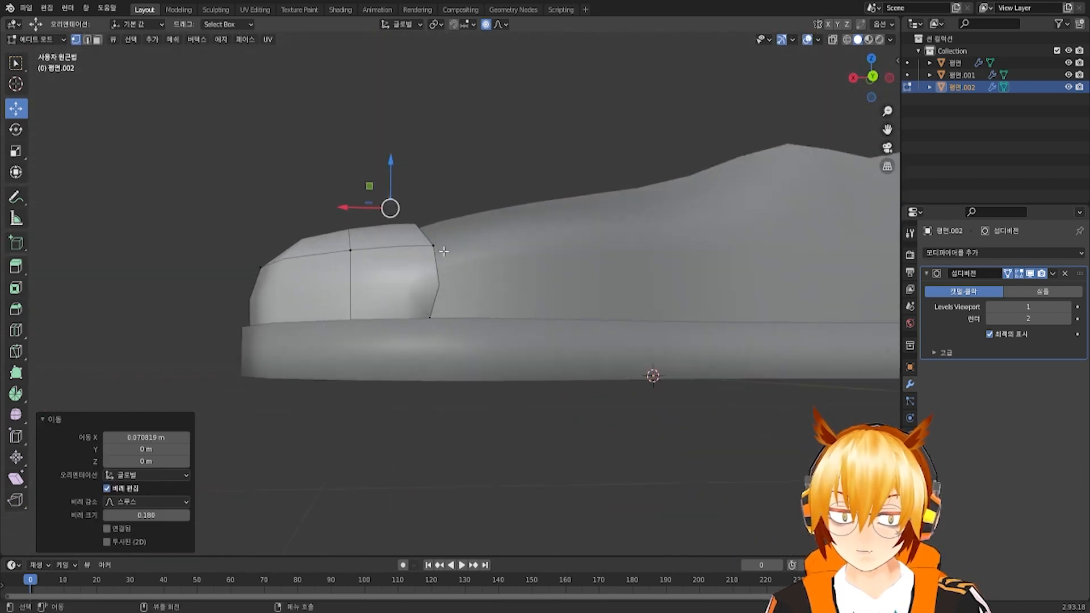
Move the toe piece's lower rear vertex about 0.02 m along Y and check the shape in Object Mode before resuming editing
{"action": "left_click", "coordinate": [418, 330]}
{"action": "middle_click_drag", "start_coordinate": [418, 329], "coordinate": [372, 366]}
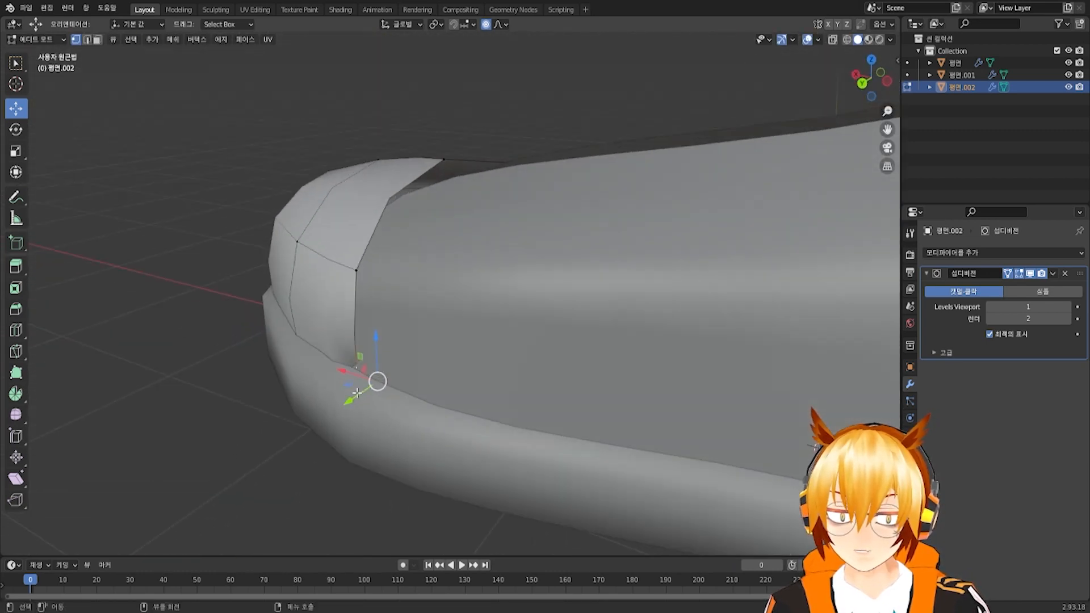
{"action": "left_click_drag", "start_coordinate": [356, 394], "coordinate": [352, 399]}
{"action": "middle_click_drag", "start_coordinate": [352, 399], "coordinate": [392, 345]}
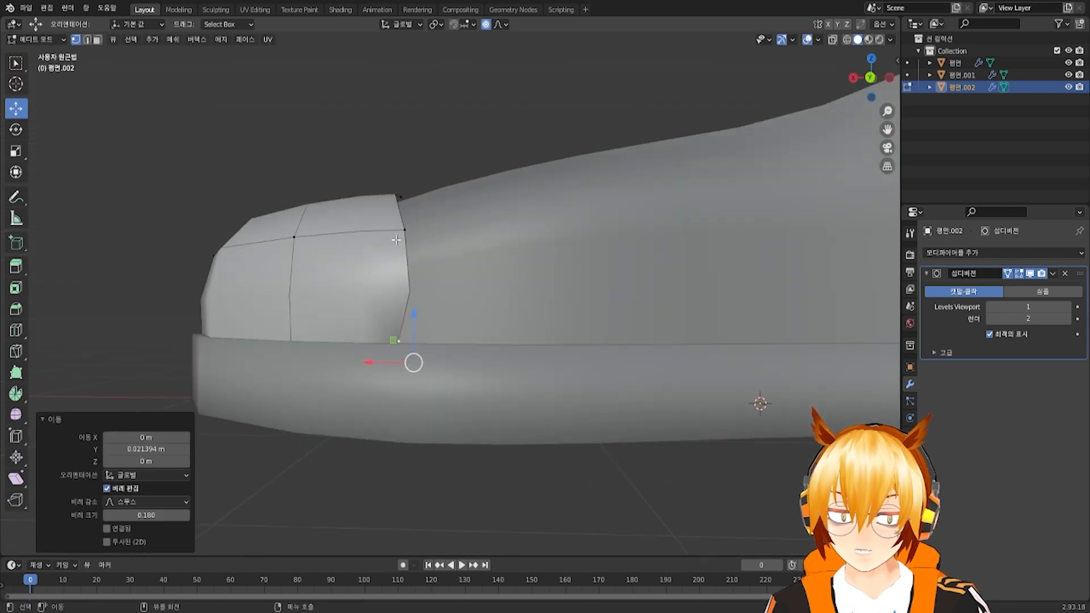
{"action": "left_click", "coordinate": [35, 39]}
{"action": "left_click", "coordinate": [29, 50]}
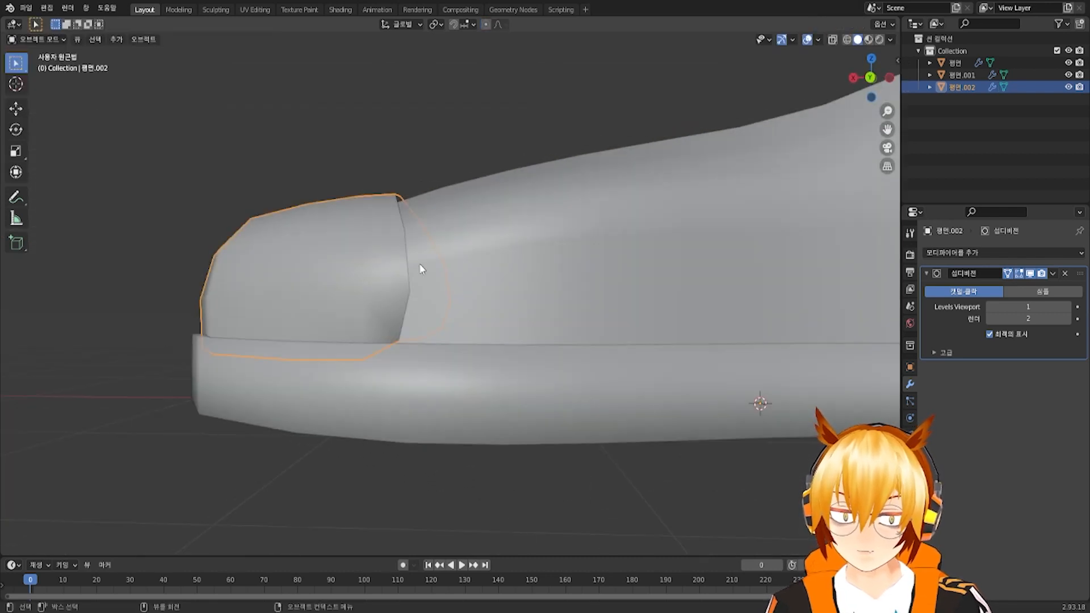
{"action": "middle_click_drag", "start_coordinate": [419, 263], "coordinate": [436, 307]}
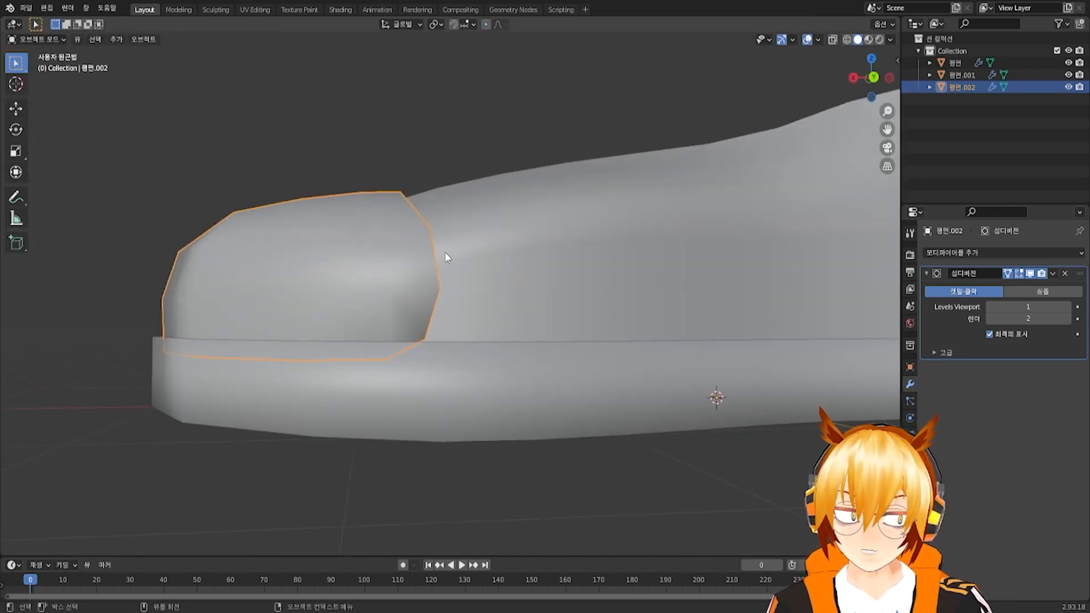
{"action": "middle_click_drag", "start_coordinate": [434, 247], "coordinate": [414, 333]}
{"action": "key", "text": "Tab"}
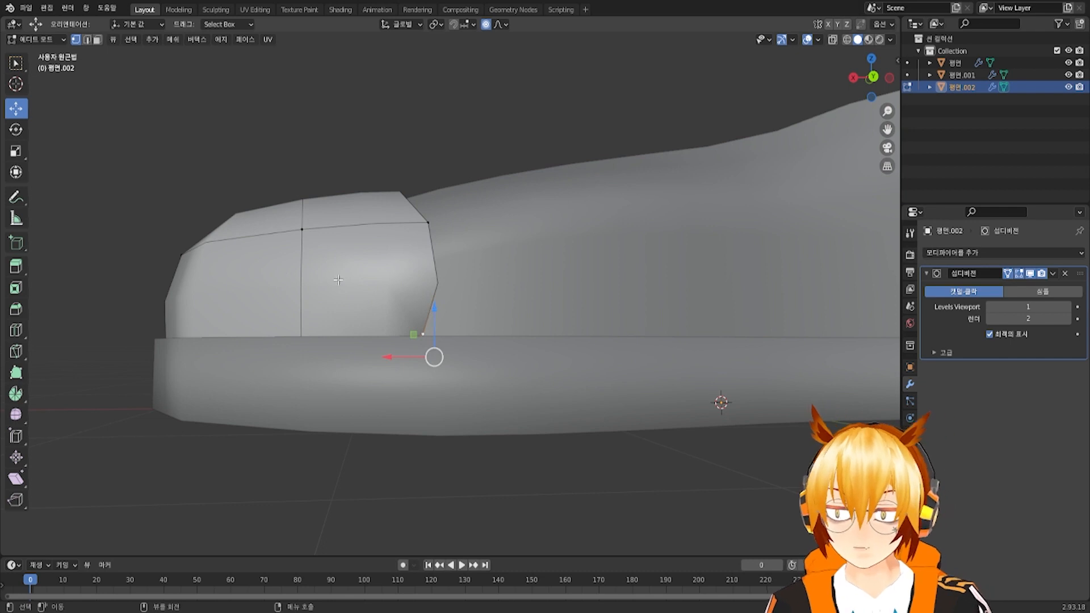
Crease the toe piece's rear side edge fully with a factor of 1.0
{"action": "left_click", "coordinate": [87, 40]}
{"action": "middle_click_drag", "start_coordinate": [391, 250], "coordinate": [410, 248]}
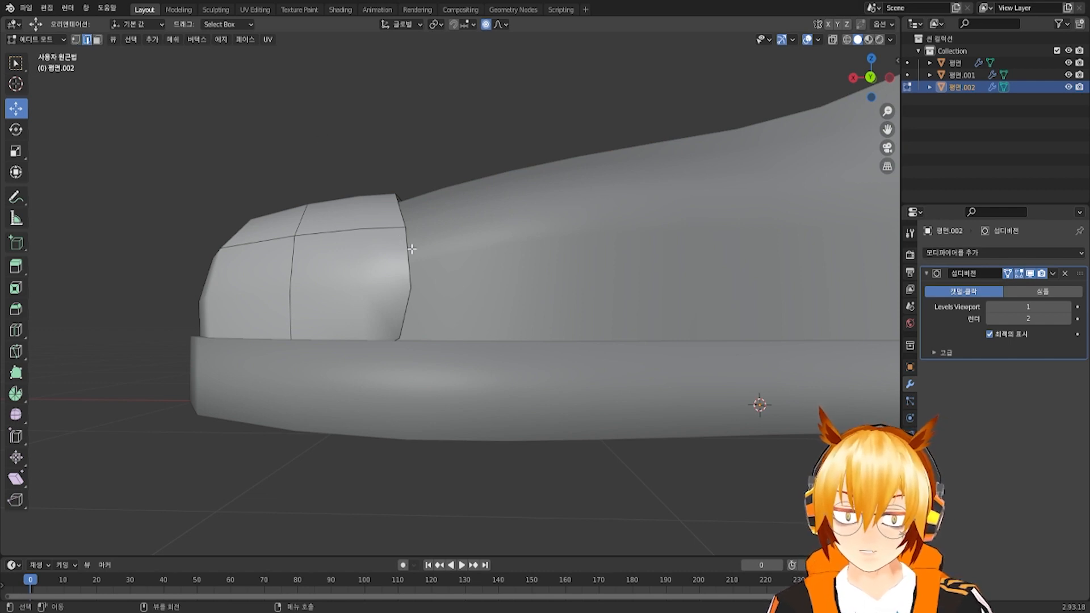
{"action": "right_click", "coordinate": [487, 310]}
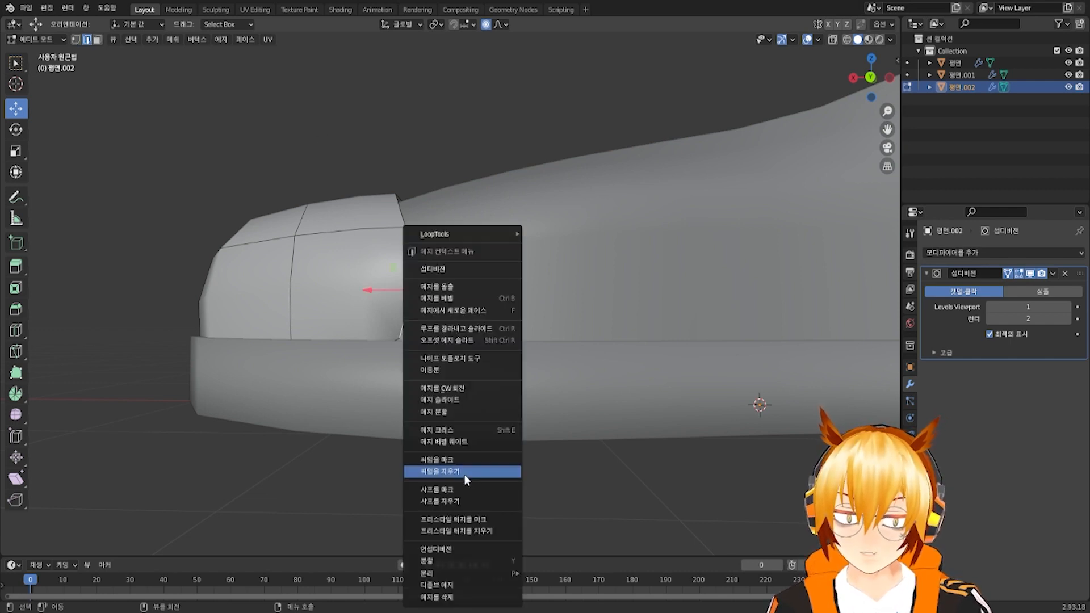
{"action": "left_click", "coordinate": [435, 428]}
{"action": "left_click", "coordinate": [704, 474]}
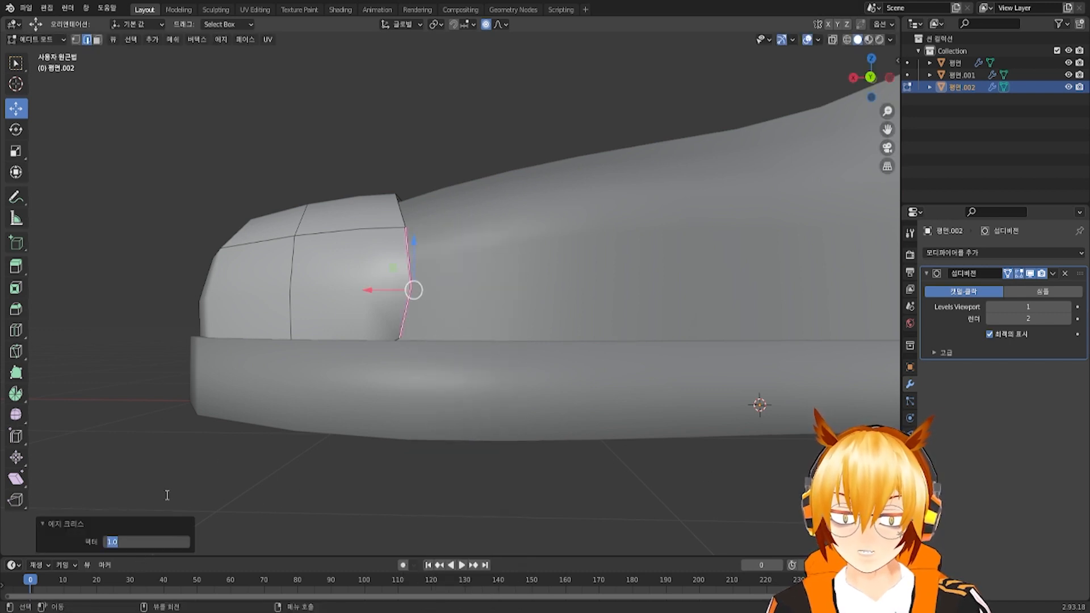
Using X-ray, crease the toe piece's bottom edge beside the rear corner to 1.000, then restore the solid view
{"action": "left_click", "coordinate": [833, 39]}
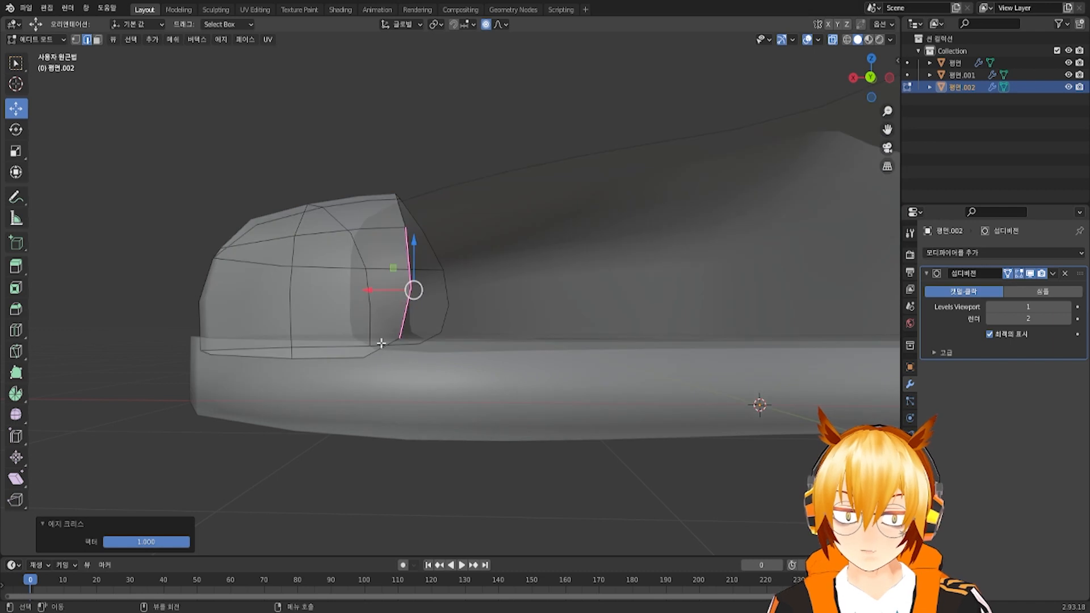
{"action": "left_click", "coordinate": [362, 356], "text": "alt"}
{"action": "right_click", "coordinate": [414, 366]}
{"action": "left_click", "coordinate": [414, 366]}
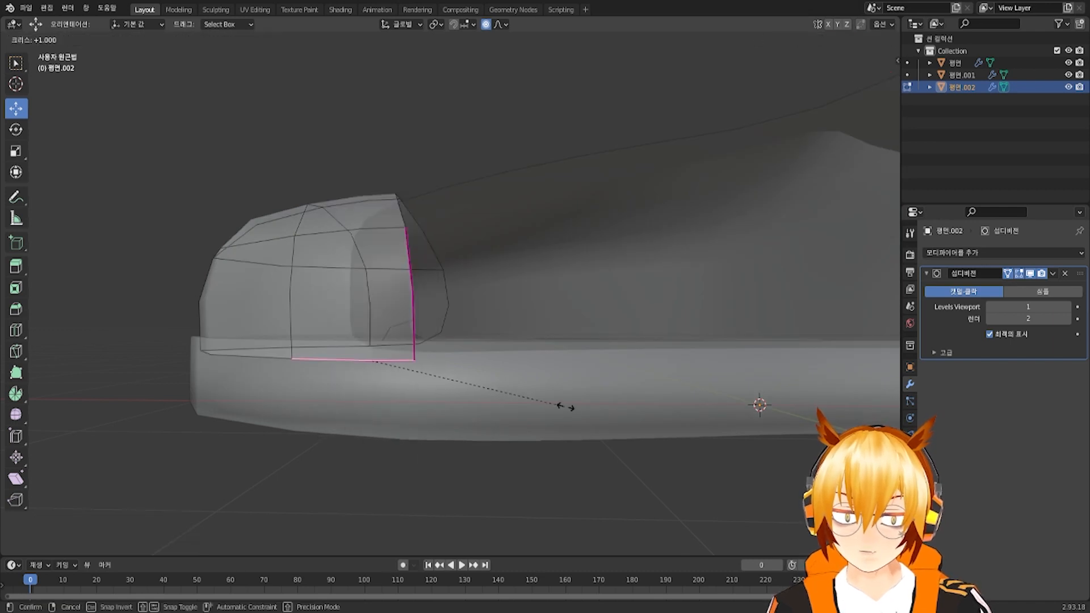
{"action": "left_click", "coordinate": [584, 411]}
{"action": "middle_click_drag", "start_coordinate": [535, 382], "coordinate": [408, 351]}
{"action": "left_click", "coordinate": [833, 41]}
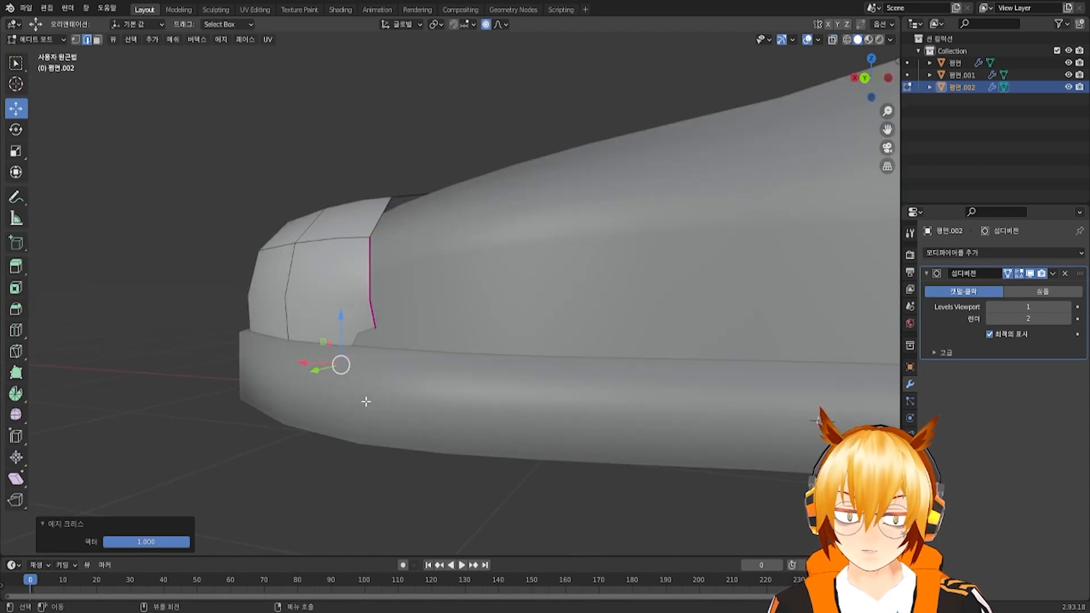
Move the toe piece's lower rear vertex about 0.056 m outward along Y with proportional editing
{"action": "mouse_move", "coordinate": [367, 402]}
{"action": "middle_mouse_down"}
{"action": "mouse_move", "coordinate": [409, 367]}
{"action": "mouse_move", "coordinate": [393, 399]}
{"action": "mouse_move", "coordinate": [359, 389]}
{"action": "middle_mouse_up"}
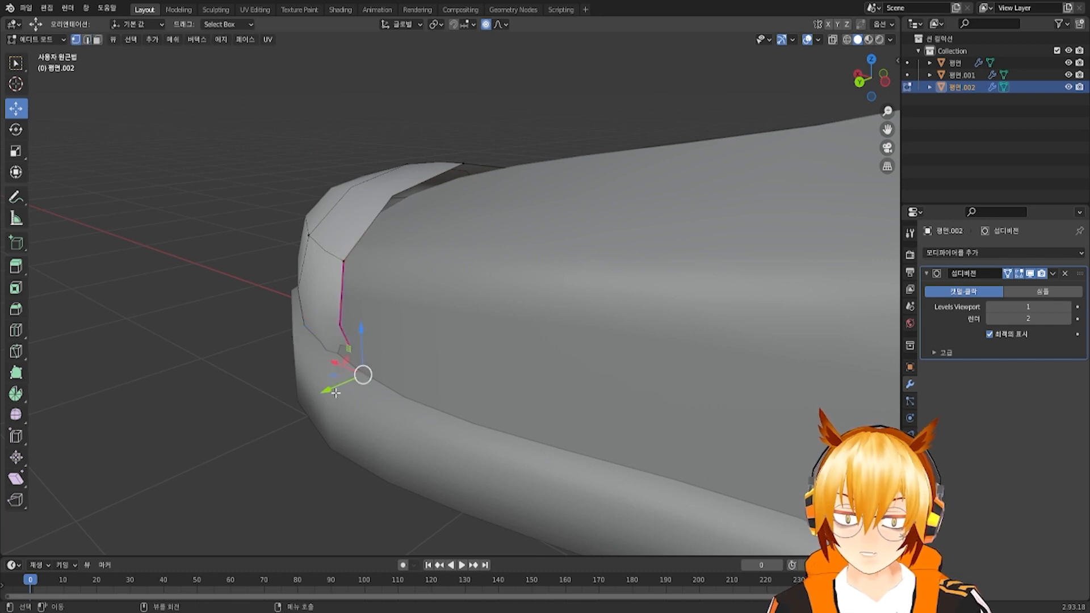
{"action": "left_click_drag", "start_coordinate": [335, 393], "coordinate": [327, 400]}
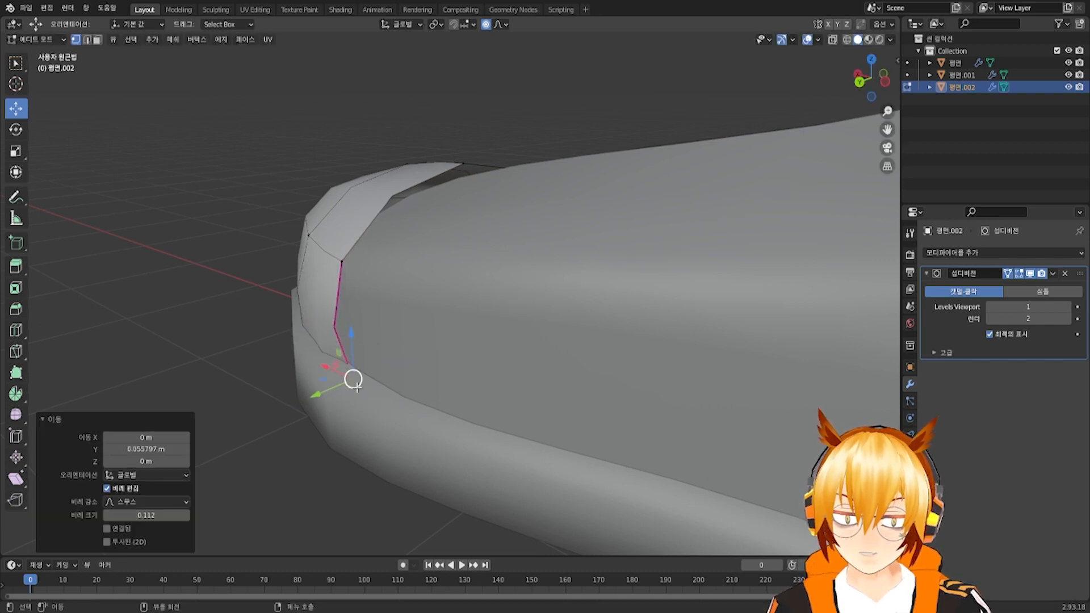
{"action": "middle_click_drag", "start_coordinate": [327, 400], "coordinate": [451, 365]}
Select the rear side and bottom edges on the toe piece's opposite side and crease them to 1.000
{"action": "middle_click_drag", "start_coordinate": [399, 387], "coordinate": [526, 305]}
{"action": "key", "text": "2"}
{"action": "left_click", "coordinate": [479, 297], "text": "ctrl"}
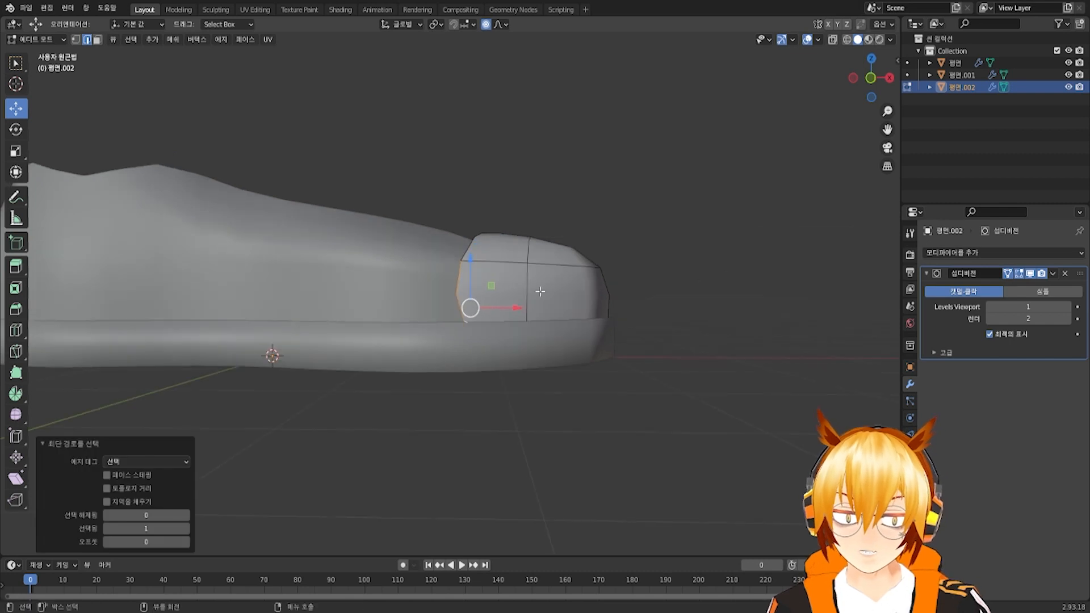
{"action": "right_click", "coordinate": [540, 291]}
{"action": "left_click", "coordinate": [541, 291]}
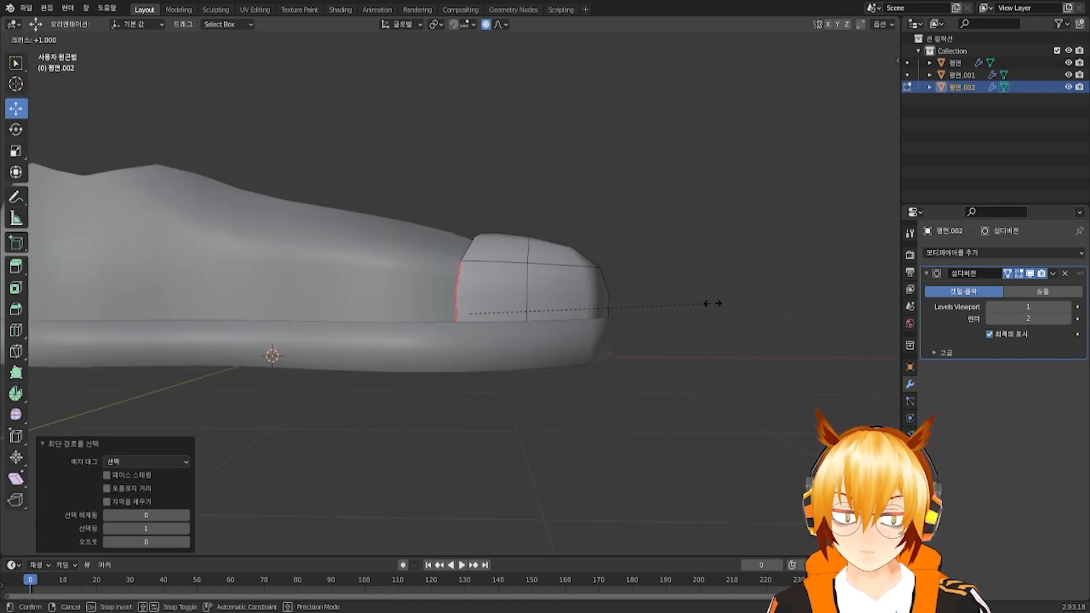
{"action": "left_click", "coordinate": [688, 308]}
Inspect the toe piece's creased edges on that side in X-ray and solid view
{"action": "left_click", "coordinate": [832, 39]}
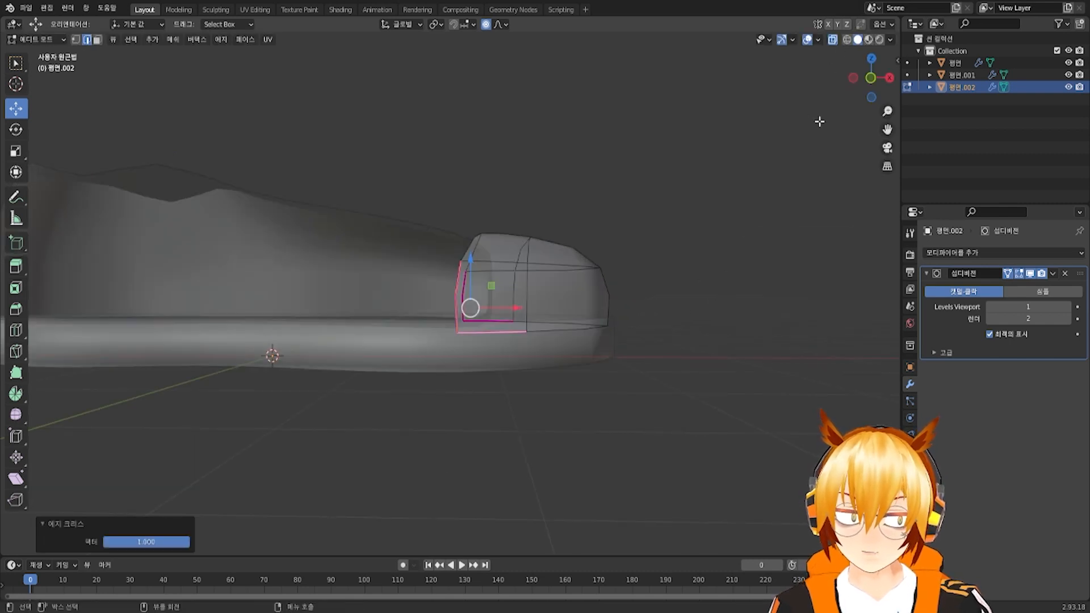
{"action": "scroll", "coordinate": [448, 284], "scroll_direction": "up", "scroll_amount": 4}
{"action": "left_click", "coordinate": [968, 253]}
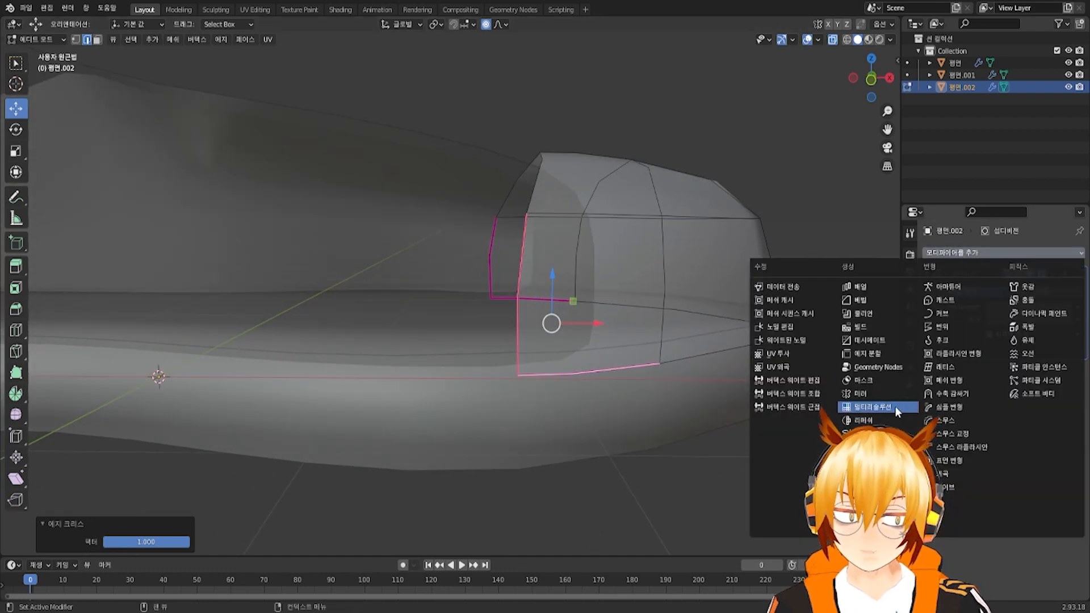
{"action": "left_click", "coordinate": [873, 473]}
{"action": "scroll", "coordinate": [599, 403], "scroll_direction": "down", "scroll_amount": 2}
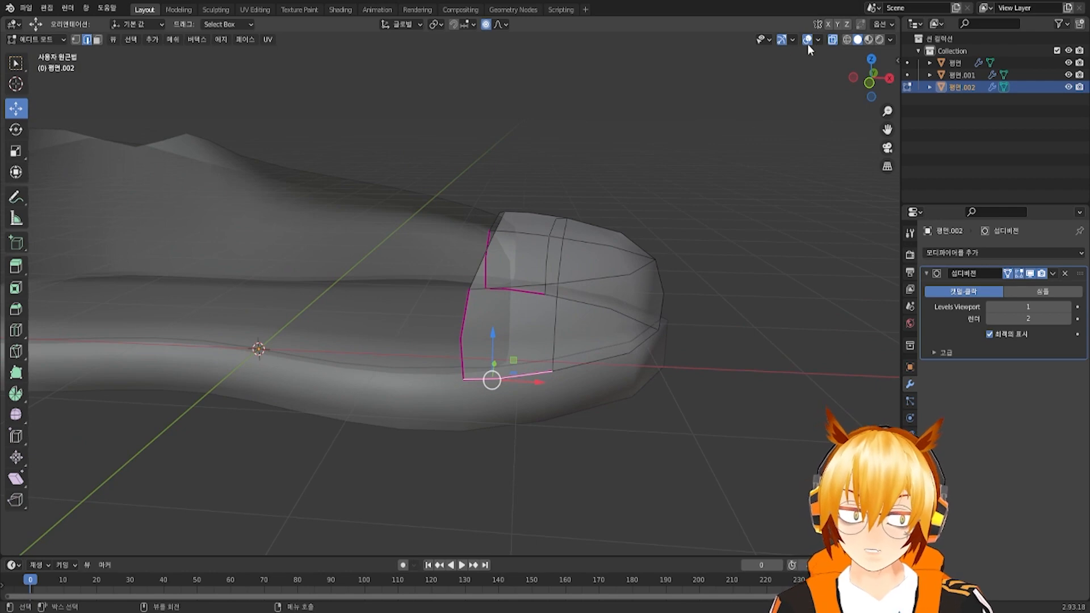
{"action": "left_click", "coordinate": [832, 39]}
{"action": "middle_click_drag", "start_coordinate": [703, 272], "coordinate": [528, 272]}
{"action": "scroll", "coordinate": [710, 299], "scroll_direction": "up", "scroll_amount": 3}
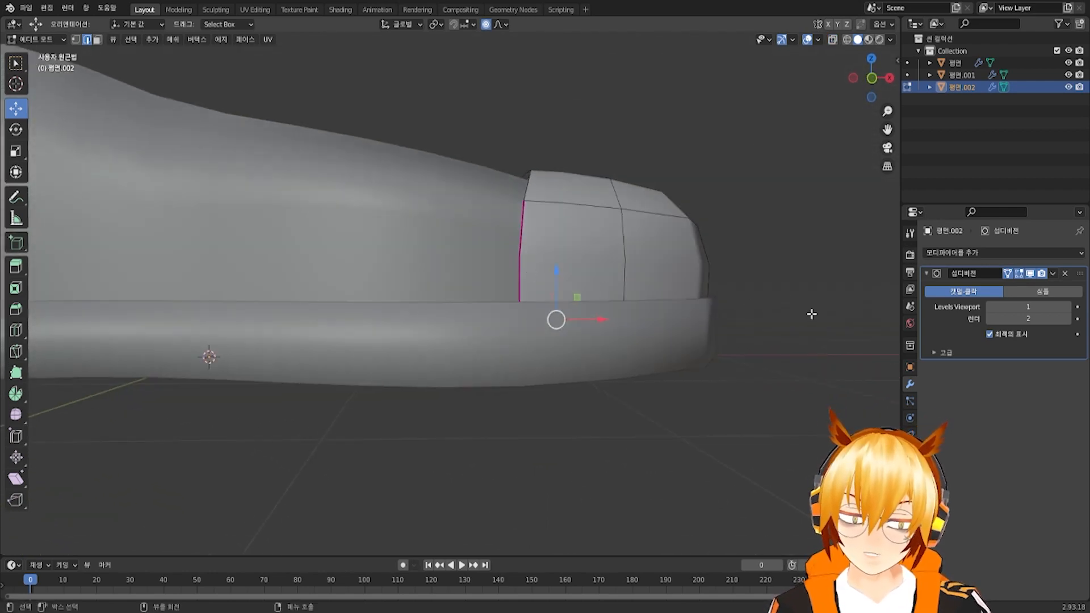
{"action": "middle_click_drag", "start_coordinate": [810, 311], "coordinate": [654, 322]}
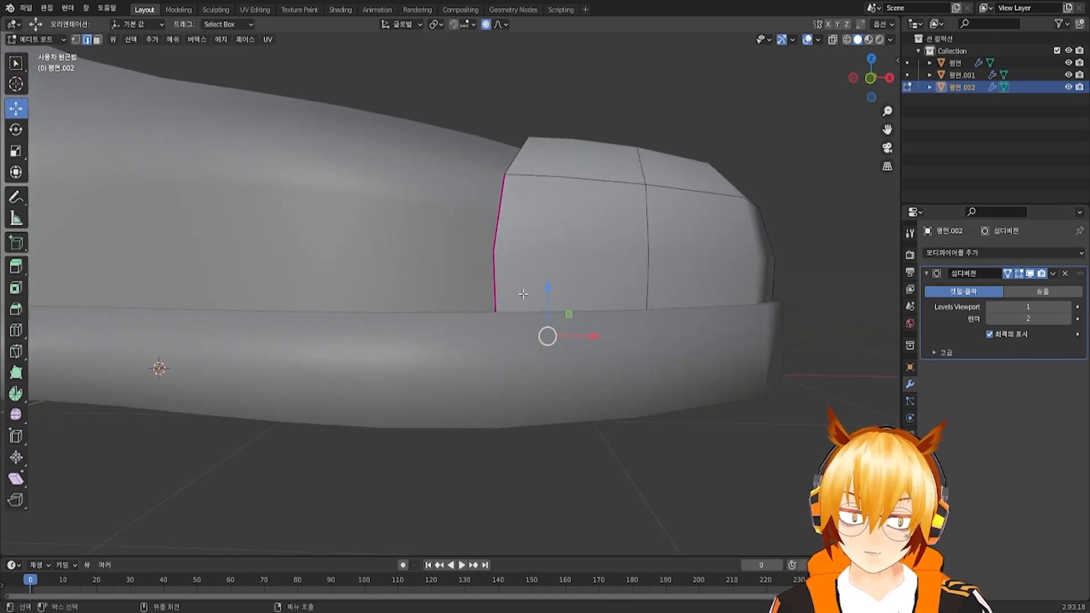
{"action": "scroll", "coordinate": [541, 265], "scroll_direction": "down", "scroll_amount": 2}
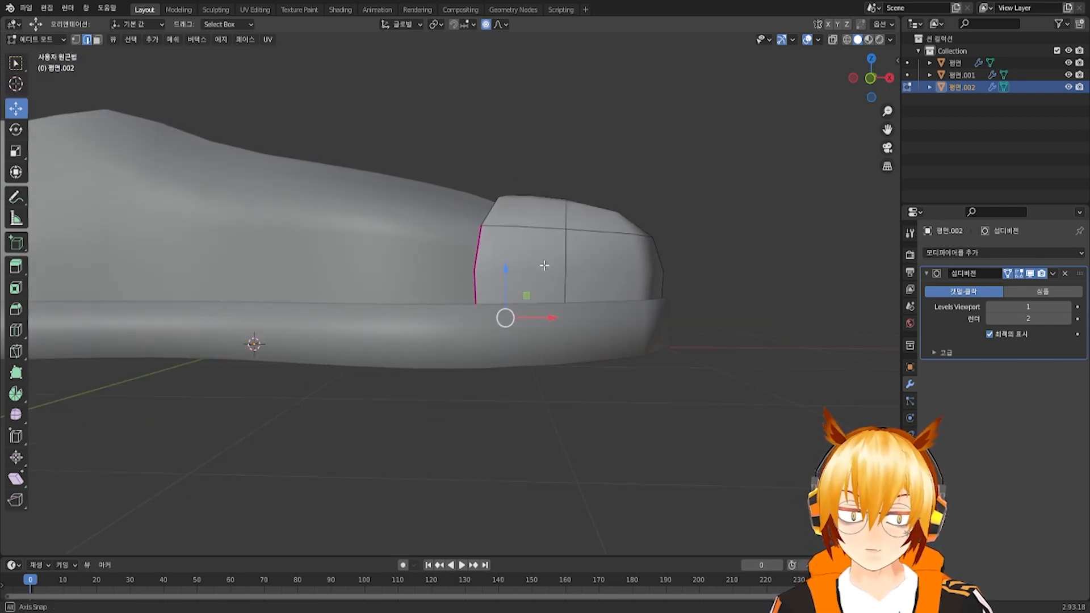
Move the toe piece's upper rear side vertex about 0.084 m inward along Y and raise it about 0.095 m along Z
{"action": "middle_click_drag", "start_coordinate": [542, 264], "coordinate": [484, 323]}
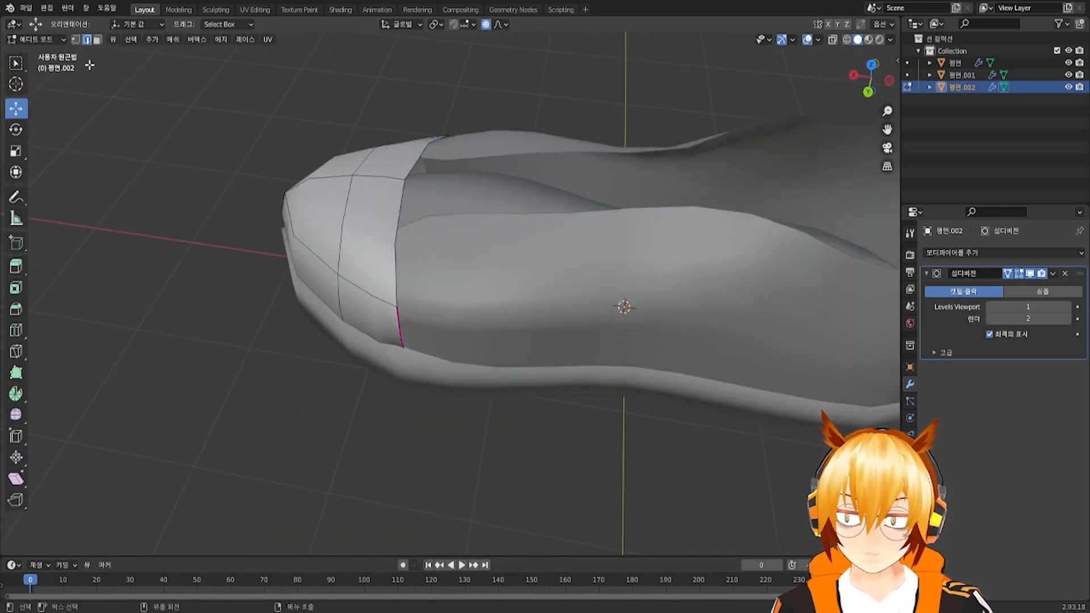
{"action": "middle_click_drag", "start_coordinate": [619, 350], "coordinate": [91, 104]}
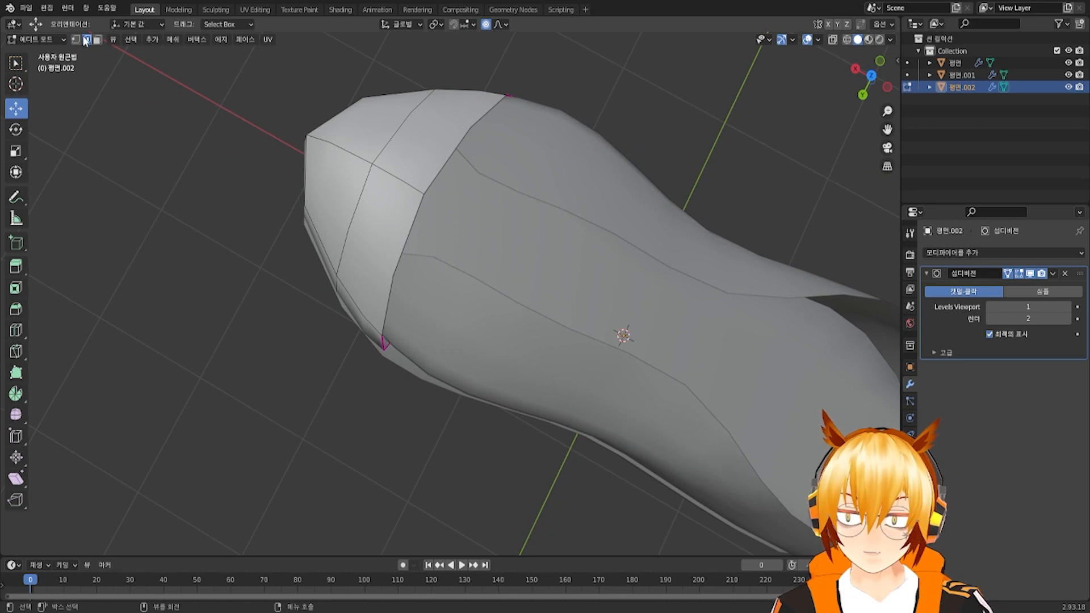
{"action": "middle_click_drag", "start_coordinate": [356, 347], "coordinate": [408, 323]}
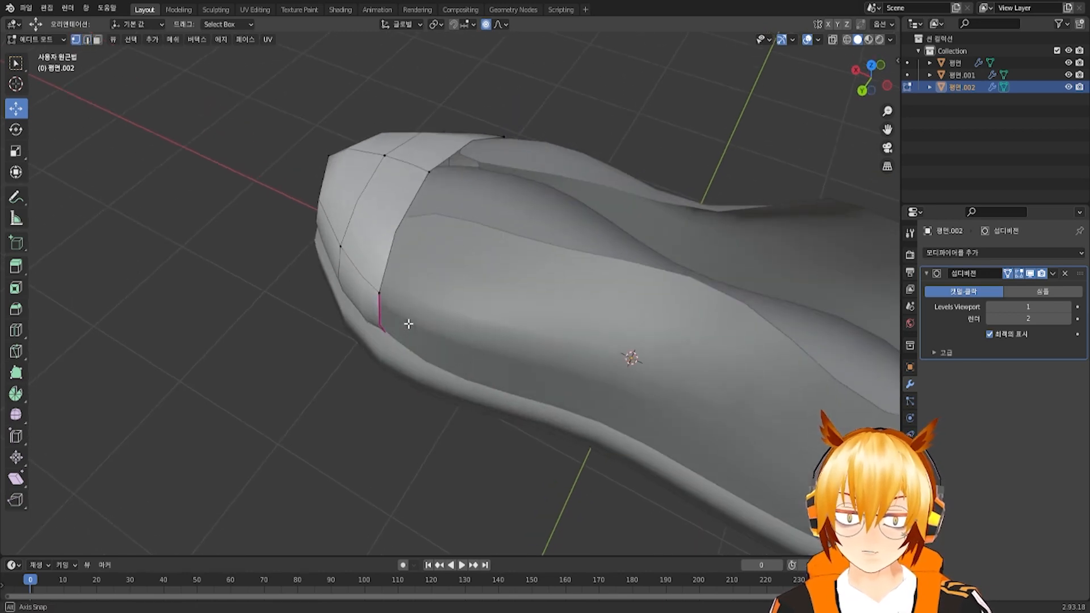
{"action": "scroll", "coordinate": [408, 327], "scroll_direction": "up", "scroll_amount": 3}
{"action": "middle_click_drag", "start_coordinate": [335, 339], "coordinate": [313, 283]}
{"action": "mouse_move", "coordinate": [255, 304]}
{"action": "middle_mouse_down"}
{"action": "mouse_move", "coordinate": [287, 288]}
{"action": "mouse_move", "coordinate": [250, 284]}
{"action": "middle_mouse_up"}
{"action": "left_click_drag", "start_coordinate": [221, 275], "coordinate": [245, 264]}
{"action": "middle_click_drag", "start_coordinate": [273, 250], "coordinate": [340, 220]}
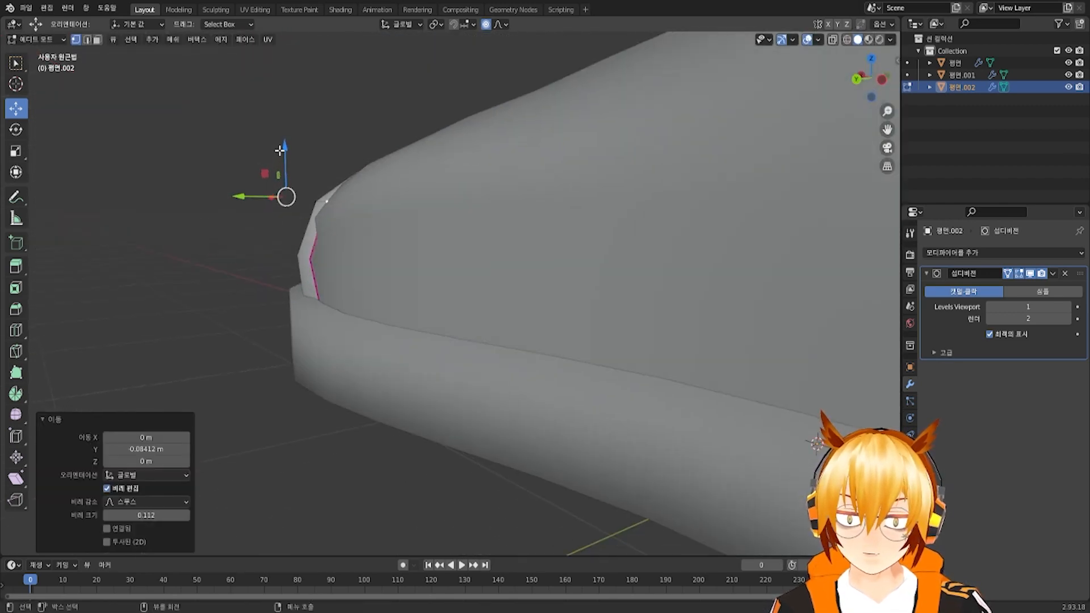
{"action": "left_click_drag", "start_coordinate": [279, 150], "coordinate": [282, 128]}
Shift that vertex about 0.028 m outward along Y, then move it freely outward and about 0.07 m down
{"action": "middle_click_drag", "start_coordinate": [295, 154], "coordinate": [291, 212]}
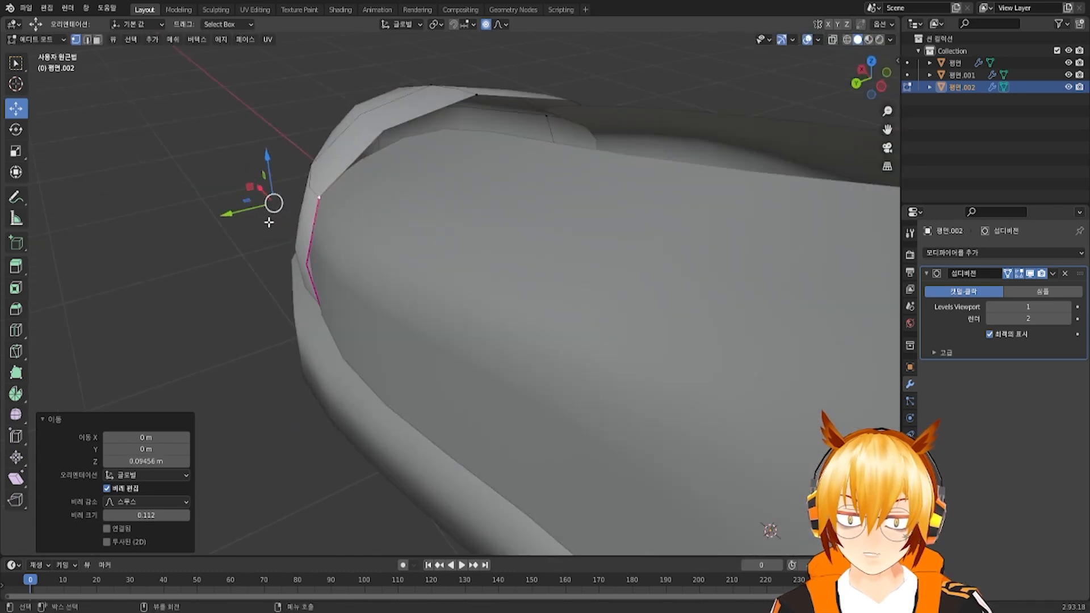
{"action": "left_click_drag", "start_coordinate": [257, 211], "coordinate": [249, 210]}
{"action": "key", "text": "g"}
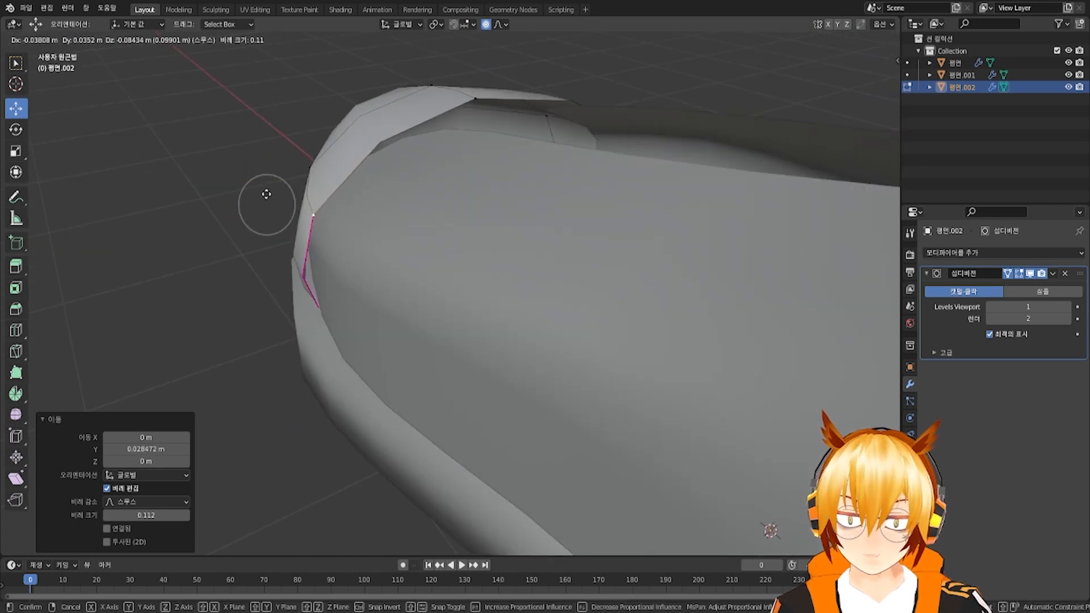
{"action": "left_click", "coordinate": [262, 189]}
{"action": "middle_click_drag", "start_coordinate": [287, 247], "coordinate": [298, 206]}
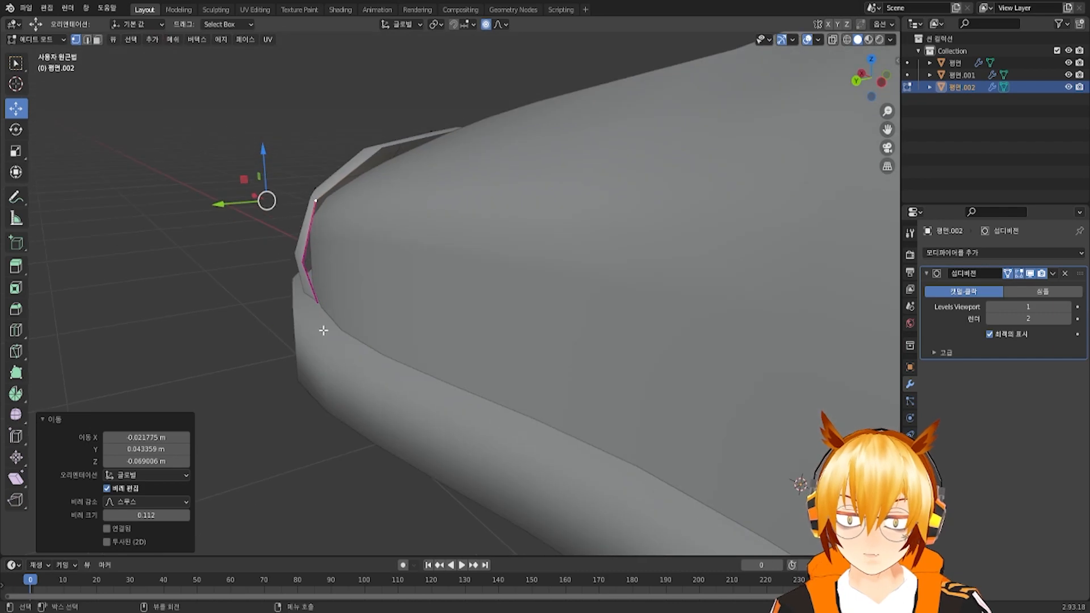
Nudge the toe piece's lower rear vertex about 0.005 m along Y to fit the upper's side
{"action": "left_click", "coordinate": [321, 328]}
{"action": "middle_click_drag", "start_coordinate": [319, 324], "coordinate": [292, 330]}
{"action": "left_click_drag", "start_coordinate": [290, 321], "coordinate": [295, 317]}
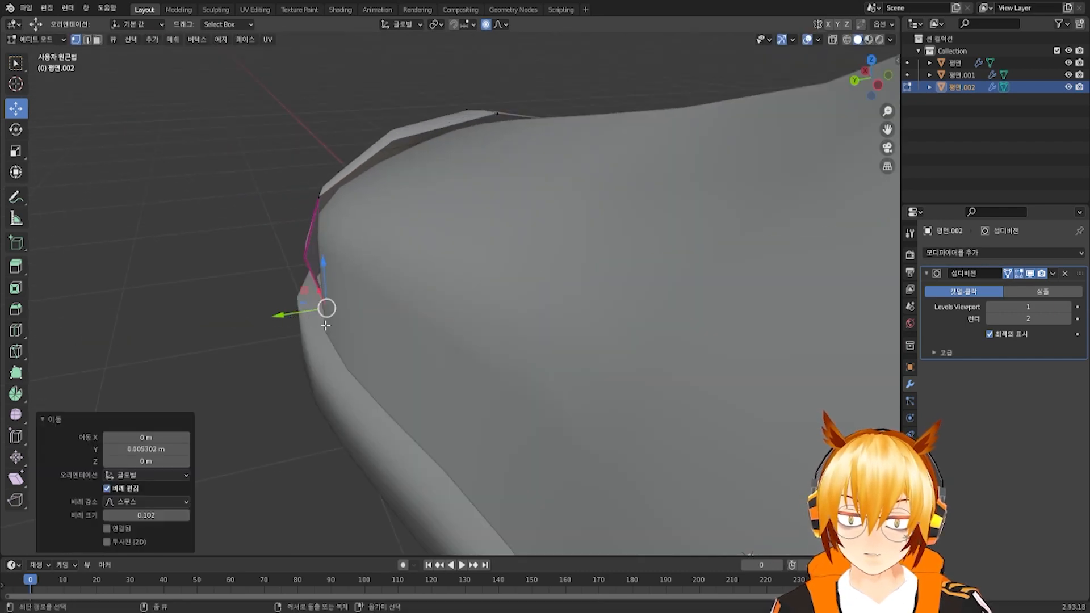
{"action": "middle_click_drag", "start_coordinate": [295, 317], "coordinate": [402, 272]}
{"action": "scroll", "coordinate": [439, 304], "scroll_direction": "down", "scroll_amount": 3}
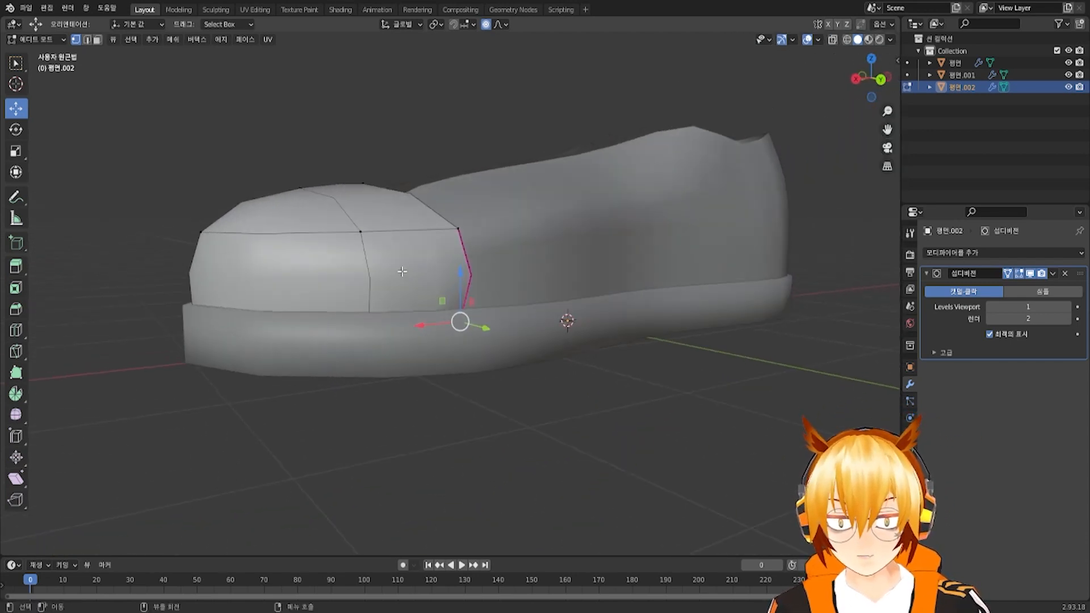
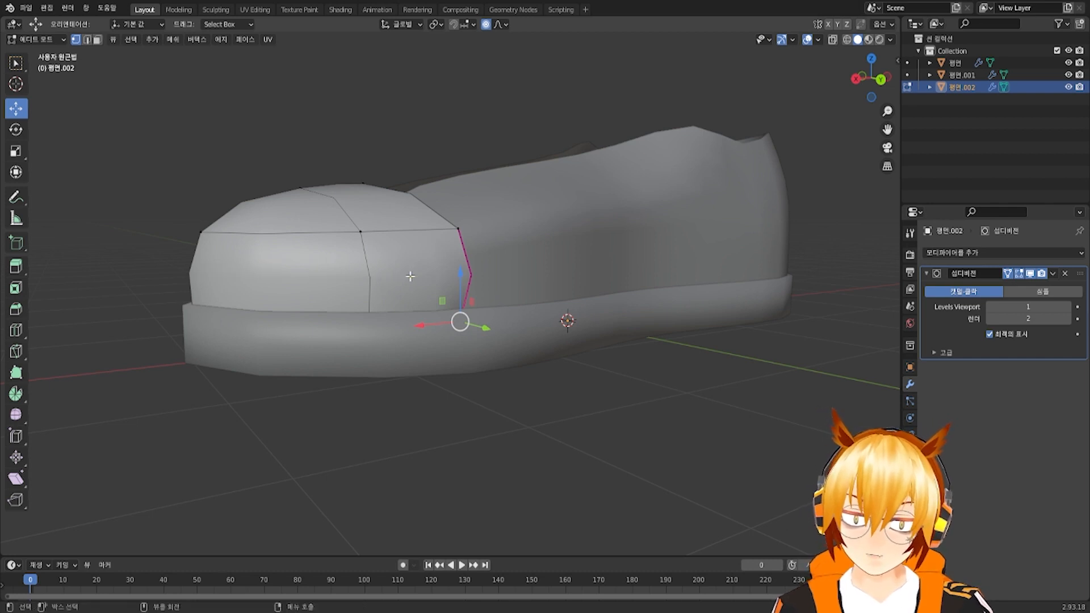
Add one centred horizontal loop cut around the lower side wall of the toe piece
{"action": "key", "text": "ctrl+r"}
{"action": "left_click", "coordinate": [410, 275]}
{"action": "right_click", "coordinate": [414, 275]}
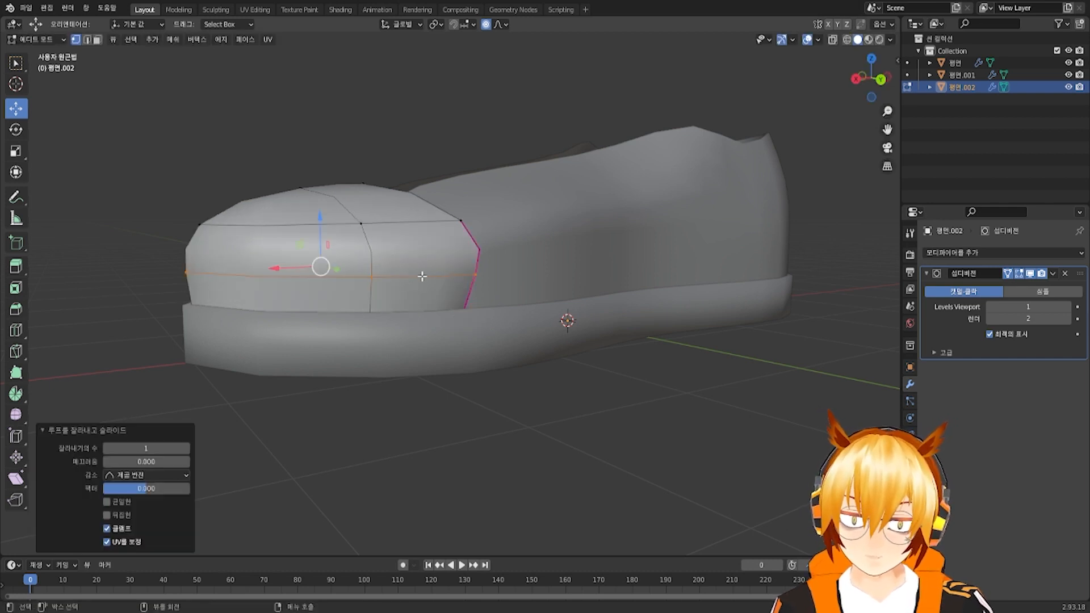
Move the new loop's rear vertex inward along Y, and shift the upper rear vertex inward by about 0.042 m
{"action": "middle_click_drag", "start_coordinate": [457, 284], "coordinate": [300, 269]}
{"action": "left_click", "coordinate": [322, 266]}
{"action": "left_click_drag", "start_coordinate": [293, 268], "coordinate": [313, 266]}
{"action": "left_click", "coordinate": [346, 204]}
{"action": "left_click_drag", "start_coordinate": [291, 216], "coordinate": [325, 168]}
{"action": "left_click_drag", "start_coordinate": [299, 207], "coordinate": [305, 205]}
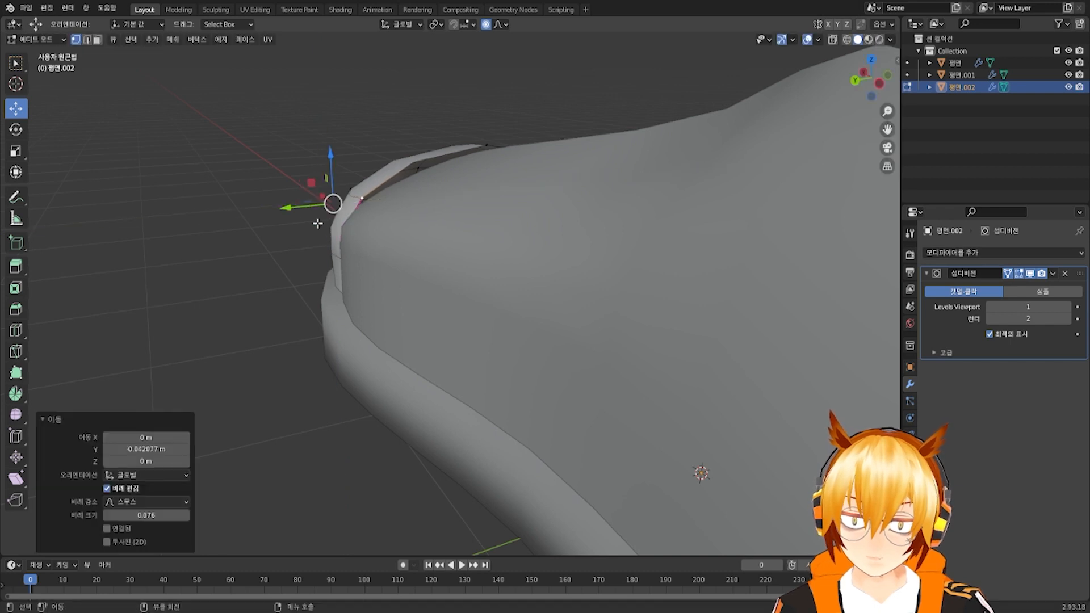
Move the new loop's rear vertex about 0.064 m outward along Y
{"action": "middle_click_drag", "start_coordinate": [317, 221], "coordinate": [360, 265]}
{"action": "left_click", "coordinate": [345, 285]}
{"action": "left_click_drag", "start_coordinate": [326, 304], "coordinate": [334, 301]}
{"action": "key", "text": "ctrl+z"}
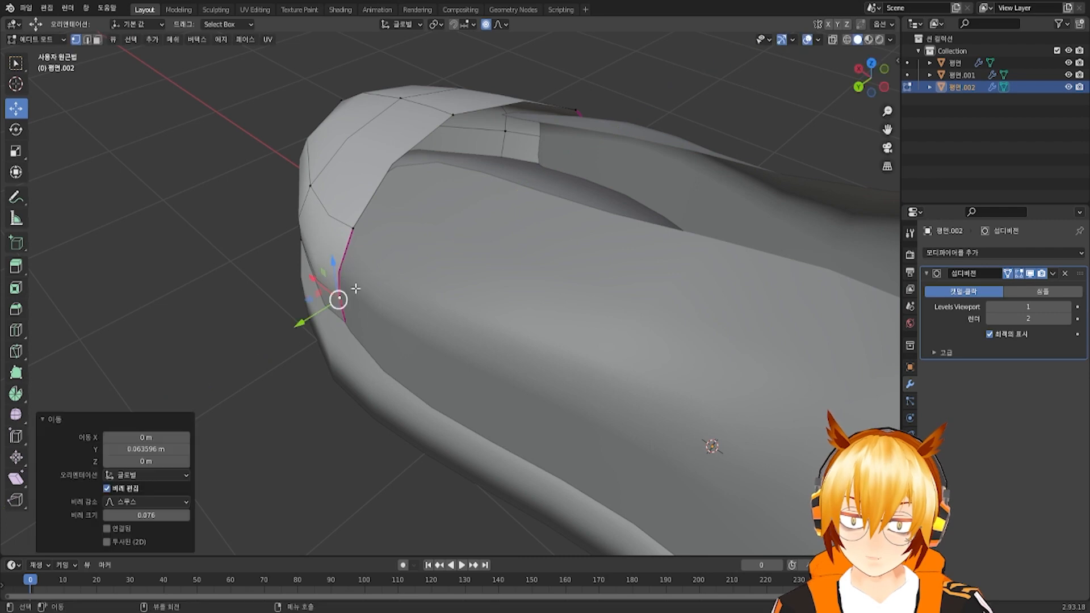
Move the lower rear vertex on the toe piece's opposite side along Y and Z to fit the upper
{"action": "middle_click_drag", "start_coordinate": [335, 301], "coordinate": [606, 311]}
{"action": "left_click", "coordinate": [590, 306]}
{"action": "left_click_drag", "start_coordinate": [553, 304], "coordinate": [529, 301]}
{"action": "left_click_drag", "start_coordinate": [565, 235], "coordinate": [587, 204]}
Adjust the rear vertices on that same side of the toe piece in height so the edge follows the upper
{"action": "middle_click_drag", "start_coordinate": [573, 301], "coordinate": [545, 287]}
{"action": "left_click", "coordinate": [544, 298]}
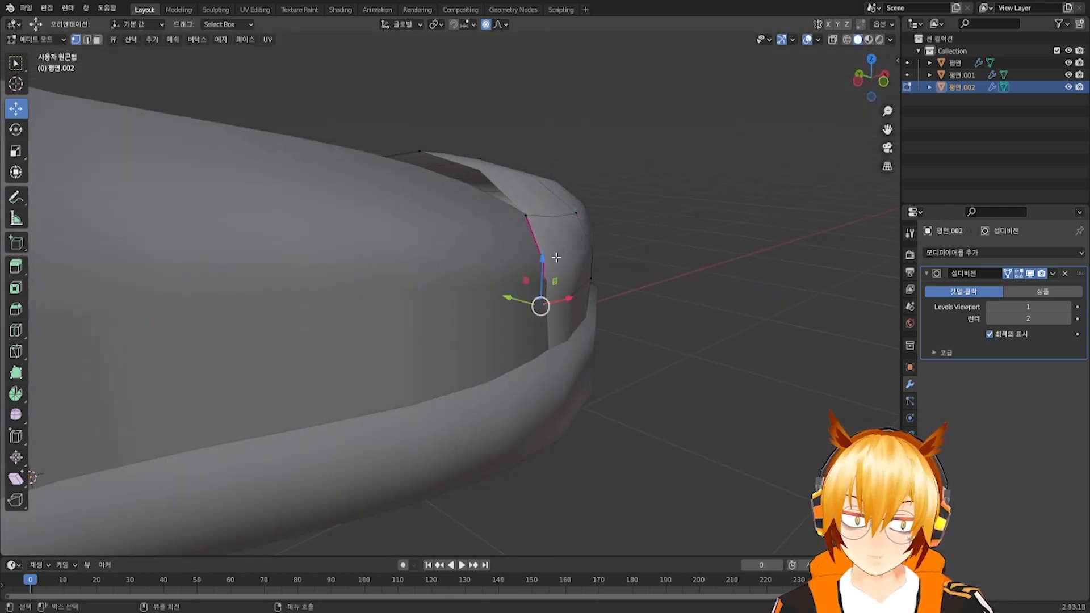
{"action": "left_click_drag", "start_coordinate": [544, 264], "coordinate": [550, 241]}
{"action": "middle_click_drag", "start_coordinate": [550, 242], "coordinate": [489, 271]}
{"action": "key", "text": "g"}
{"action": "left_click", "coordinate": [533, 290]}
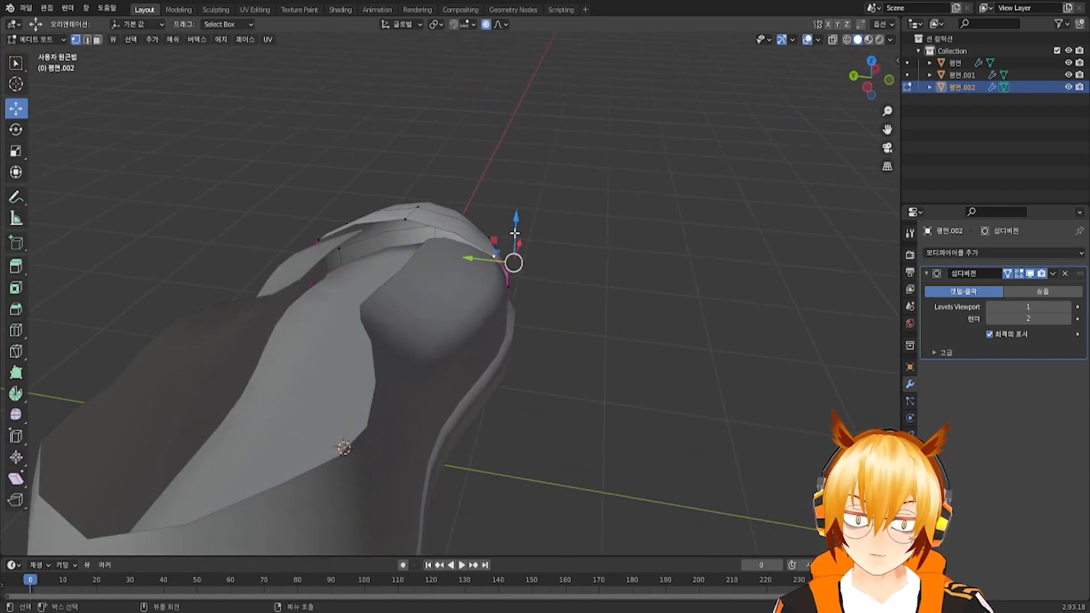
{"action": "left_click_drag", "start_coordinate": [515, 233], "coordinate": [517, 245]}
Finish editing the toe piece and return to Object Mode
{"action": "middle_click_drag", "start_coordinate": [517, 245], "coordinate": [502, 272]}
{"action": "scroll", "coordinate": [502, 272], "scroll_direction": "down", "scroll_amount": 3}
{"action": "middle_click_drag", "start_coordinate": [397, 275], "coordinate": [590, 255]}
{"action": "scroll", "coordinate": [523, 252], "scroll_direction": "up", "scroll_amount": 4}
{"action": "middle_click_drag", "start_coordinate": [465, 273], "coordinate": [143, 95]}
{"action": "left_click", "coordinate": [38, 40]}
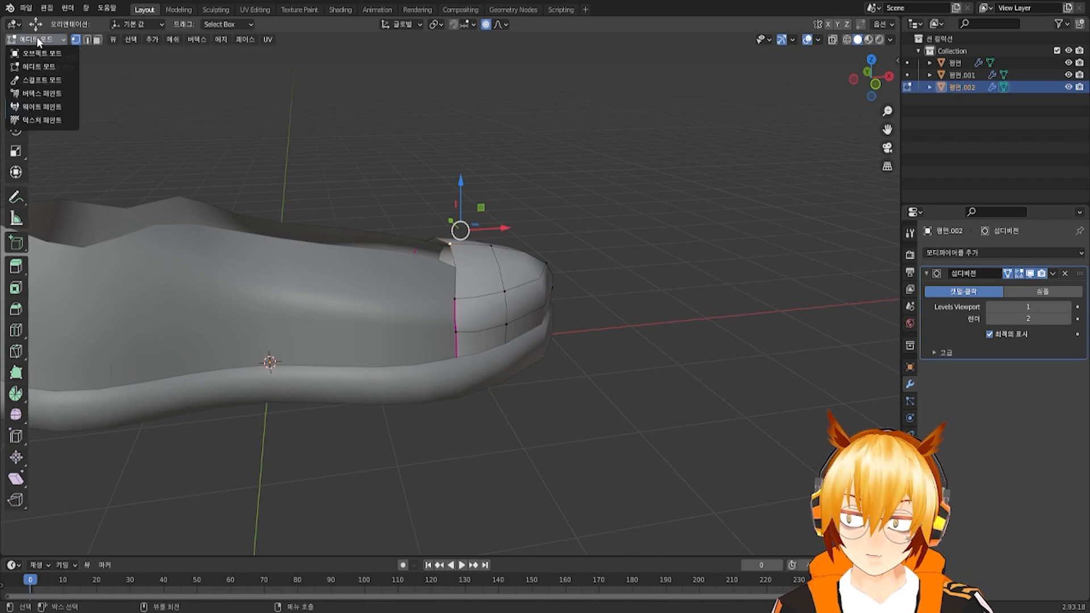
{"action": "left_click", "coordinate": [41, 52]}
Inspect the toe piece's fit over the upper from above and along its rear edge
{"action": "scroll", "coordinate": [359, 196], "scroll_direction": "down", "scroll_amount": 5}
{"action": "middle_click_drag", "start_coordinate": [359, 196], "coordinate": [347, 308]}
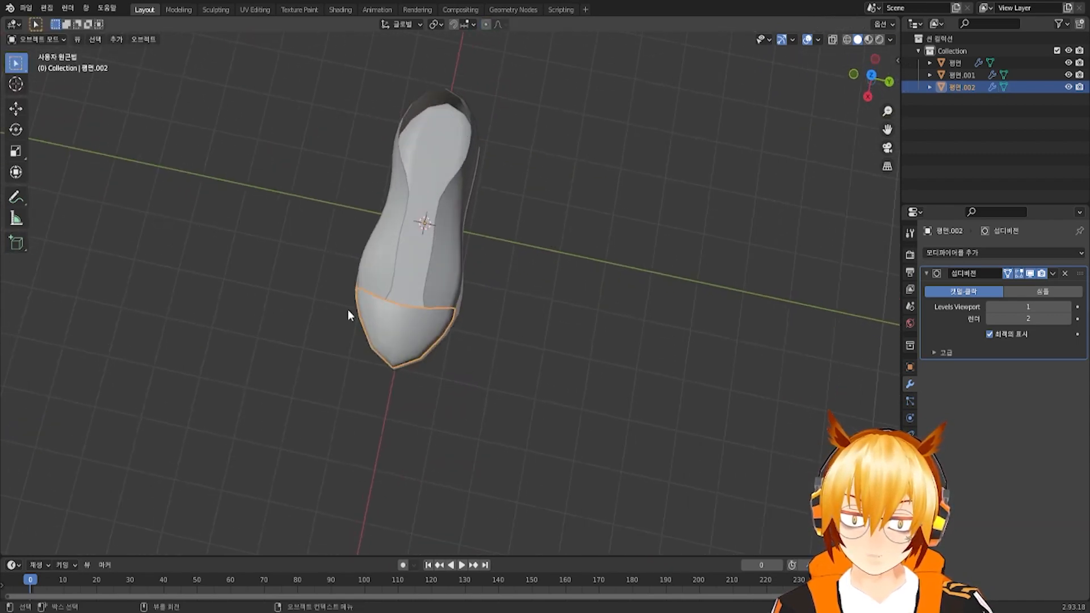
{"action": "left_click", "coordinate": [424, 325]}
{"action": "middle_click_drag", "start_coordinate": [424, 326], "coordinate": [539, 278]}
{"action": "left_click", "coordinate": [473, 347]}
{"action": "middle_click_drag", "start_coordinate": [474, 347], "coordinate": [526, 301]}
{"action": "scroll", "coordinate": [567, 281], "scroll_direction": "up", "scroll_amount": 5}
{"action": "scroll", "coordinate": [587, 296], "scroll_direction": "up", "scroll_amount": 3}
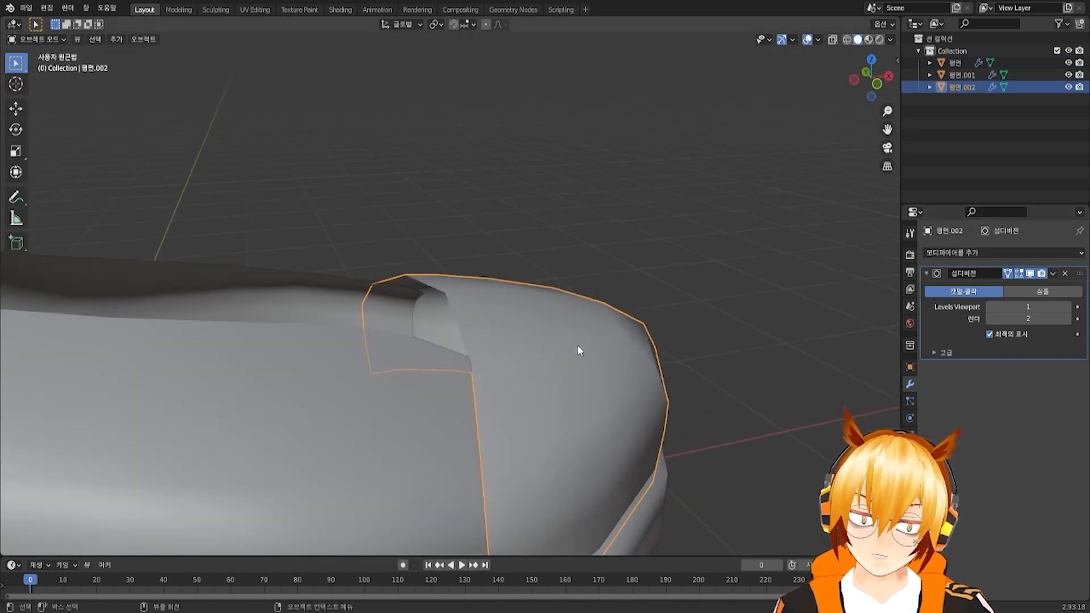
{"action": "middle_click_drag", "start_coordinate": [577, 345], "coordinate": [627, 376]}
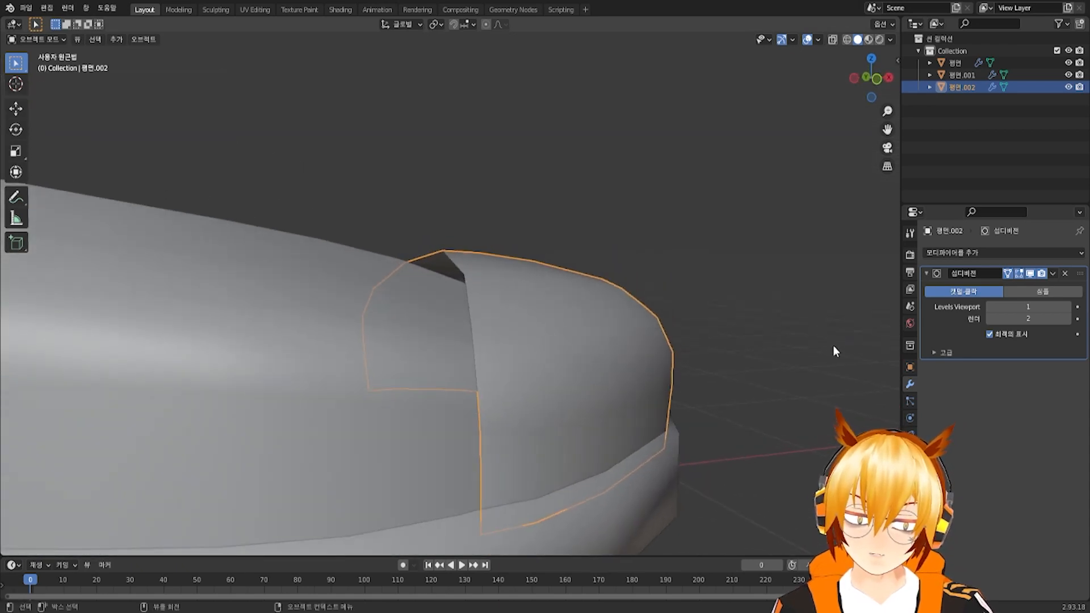
Add a Solidify modifier to the toe piece and set its thickness to 0.02 m
{"action": "left_click", "coordinate": [972, 252]}
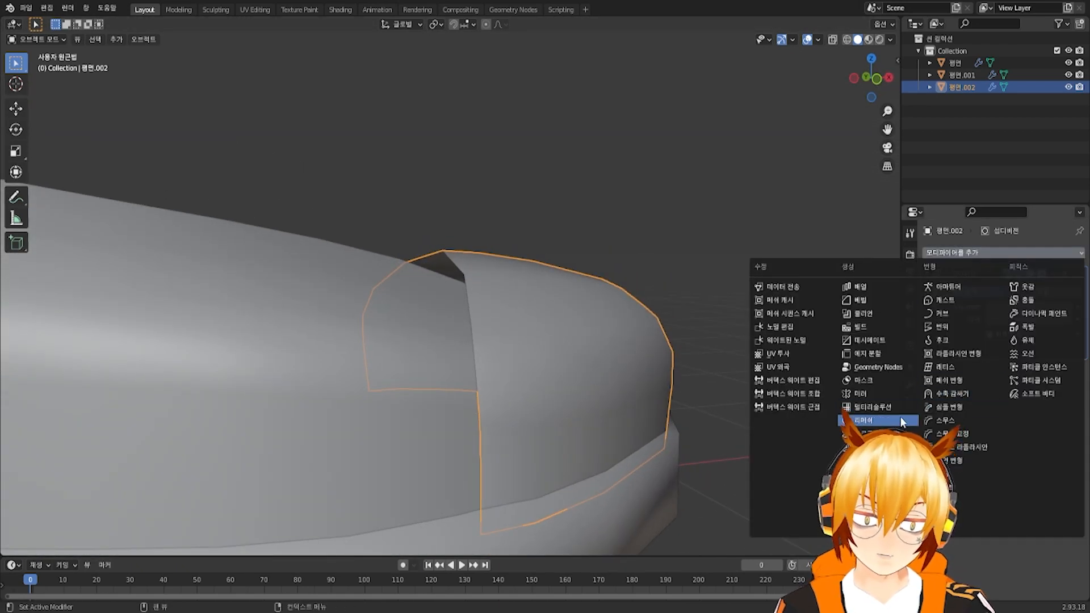
{"action": "left_click", "coordinate": [865, 461]}
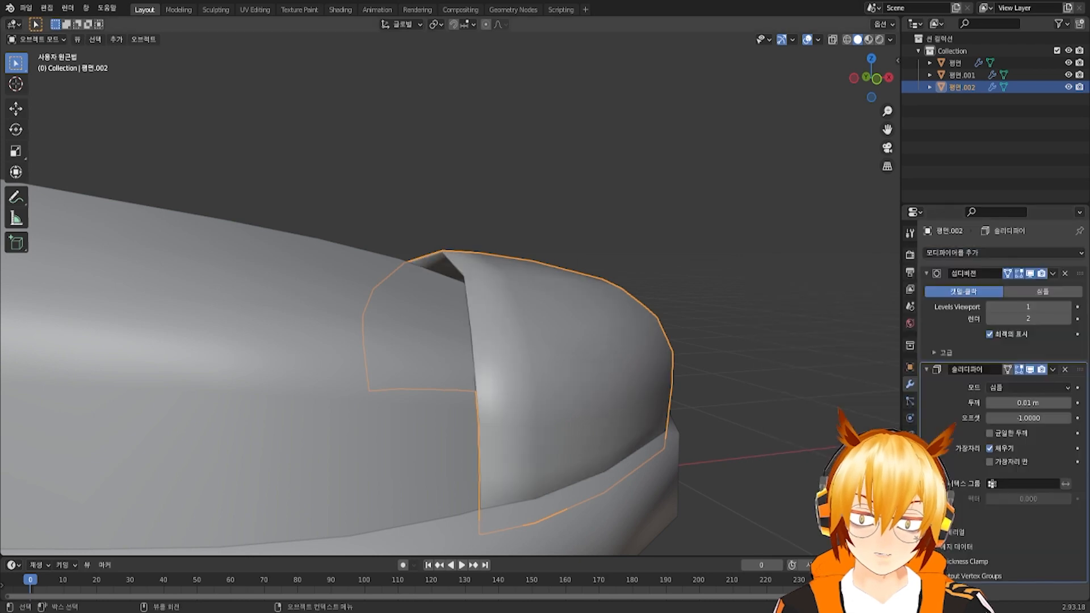
{"action": "scroll", "coordinate": [724, 370], "scroll_direction": "down", "scroll_amount": 6}
{"action": "scroll", "coordinate": [564, 349], "scroll_direction": "up", "scroll_amount": 4}
{"action": "middle_click_drag", "start_coordinate": [513, 318], "coordinate": [593, 322]}
{"action": "scroll", "coordinate": [623, 337], "scroll_direction": "up", "scroll_amount": 4}
{"action": "scroll", "coordinate": [608, 309], "scroll_direction": "up", "scroll_amount": 3}
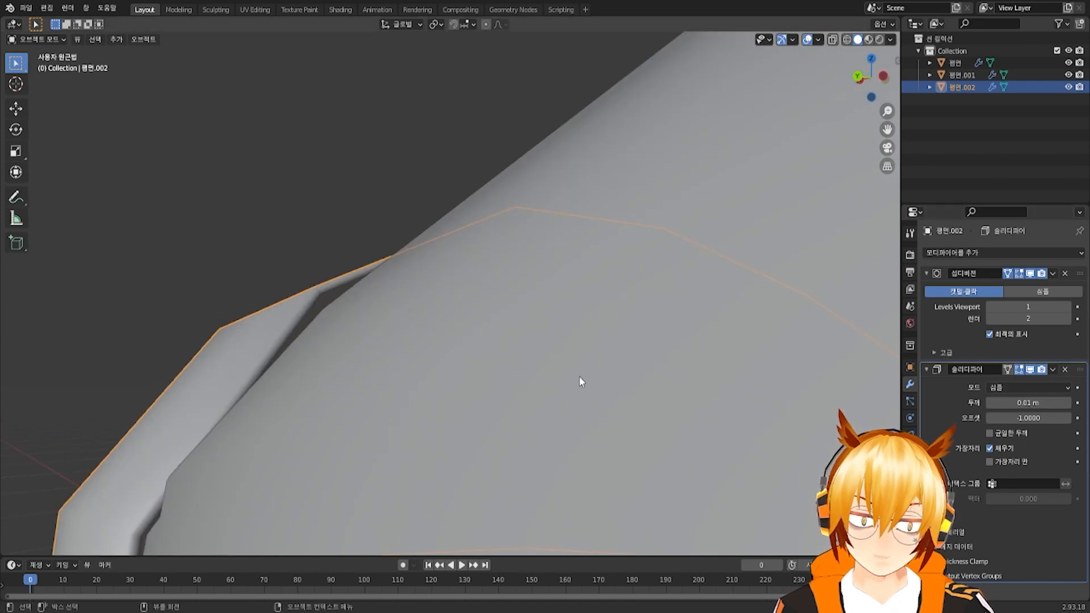
{"action": "middle_click_drag", "start_coordinate": [580, 379], "coordinate": [496, 379]}
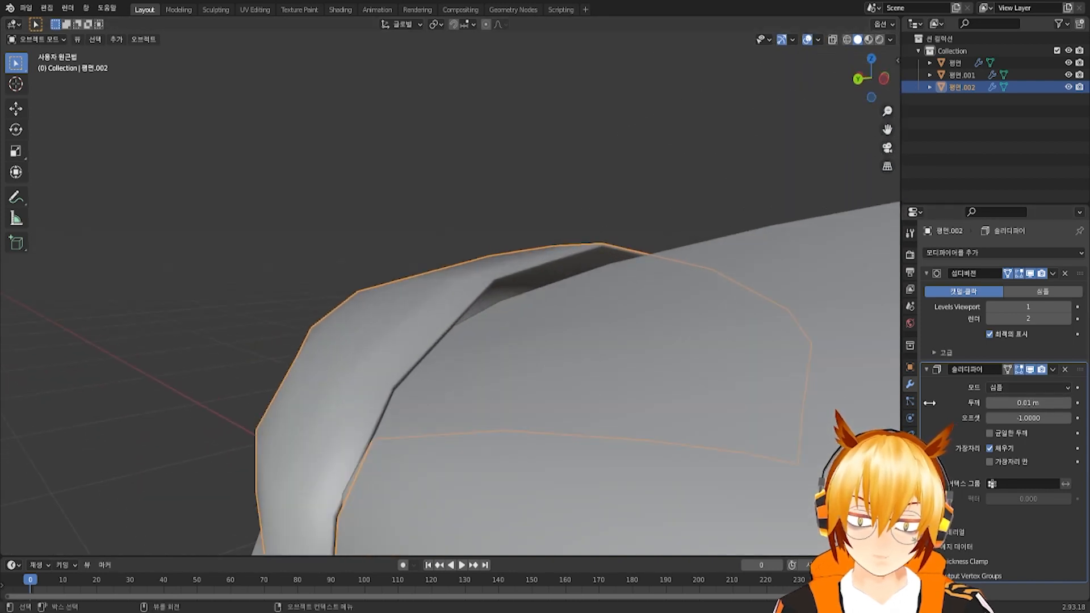
{"action": "left_click", "coordinate": [1068, 403]}
Enter Edit Mode on the toe piece, enable the Solidify modifier's on-cage display, and turn on X-ray
{"action": "middle_click_drag", "start_coordinate": [698, 397], "coordinate": [543, 370]}
{"action": "key", "text": "Tab"}
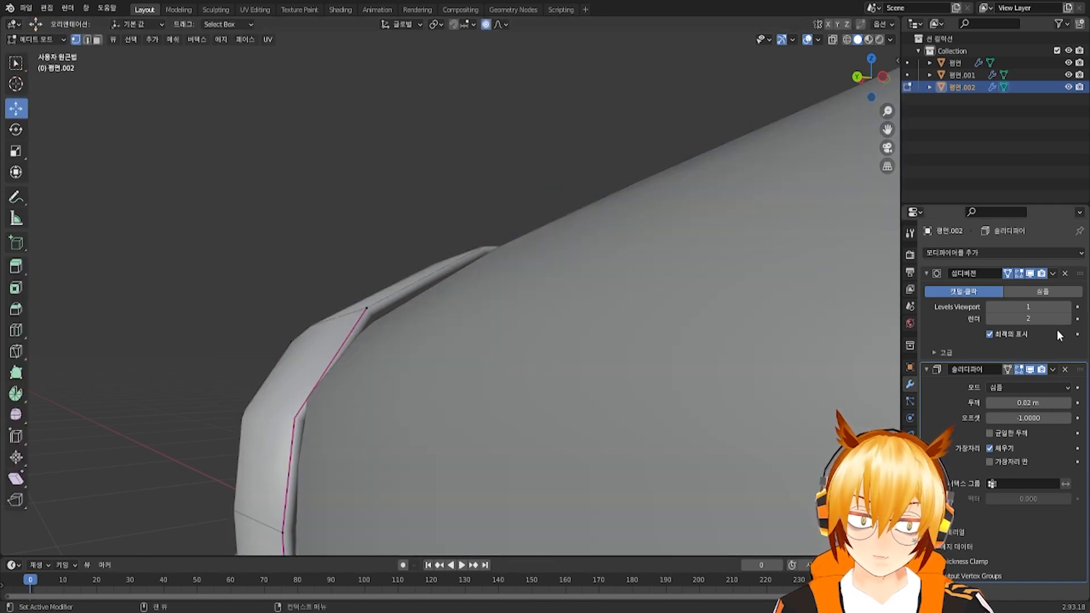
{"action": "left_click", "coordinate": [1008, 371]}
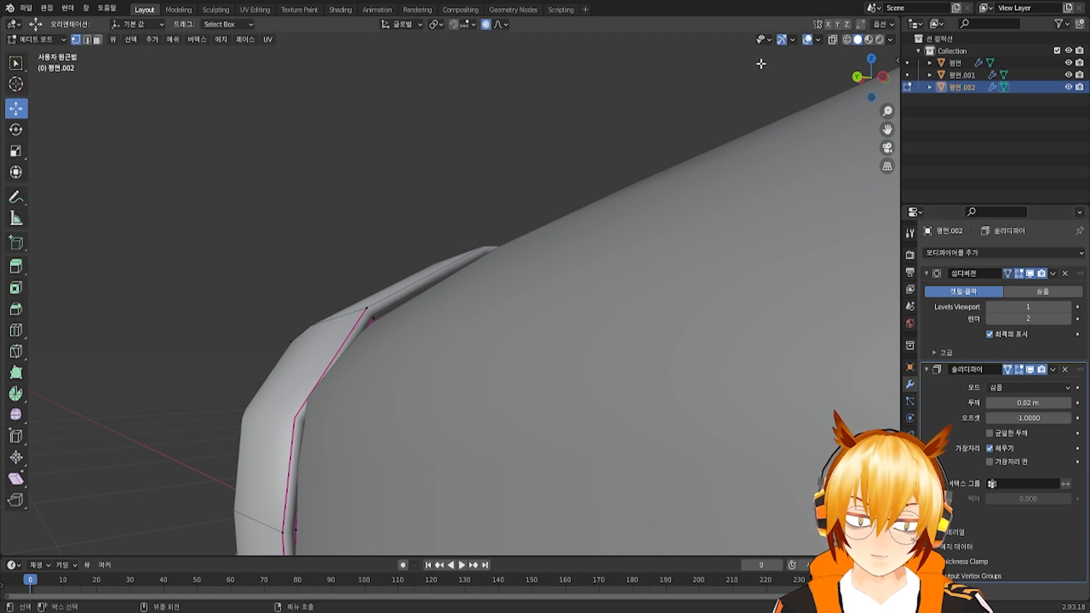
{"action": "key", "text": "alt+z"}
{"action": "scroll", "coordinate": [353, 445], "scroll_direction": "down", "scroll_amount": 4}
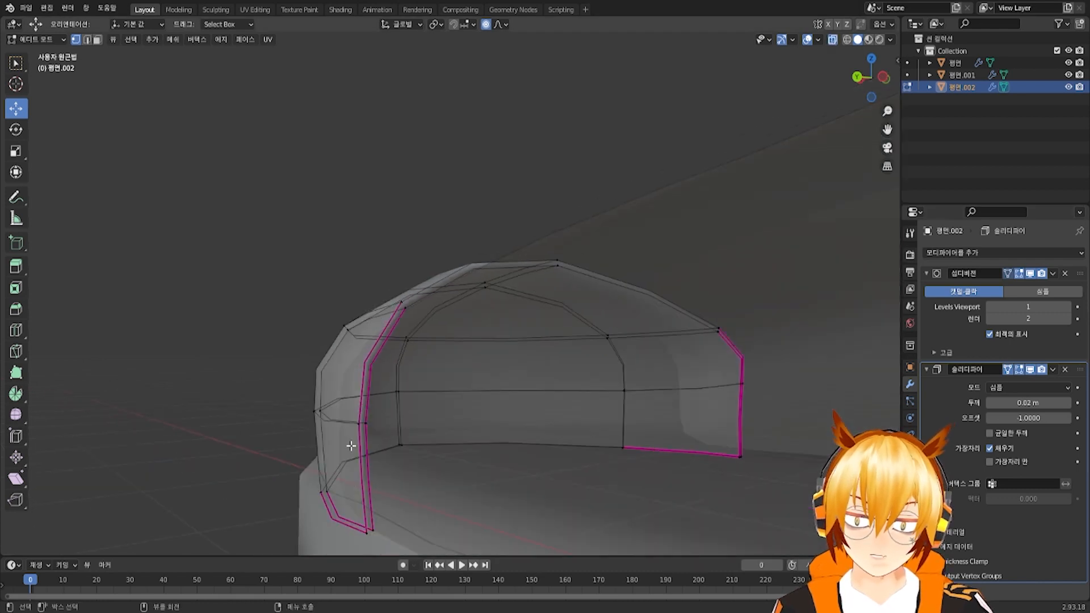
Move the toe piece's middle rear side vertex about 0.029 m along Y, and turn off X-ray
{"action": "middle_click_drag", "start_coordinate": [368, 374], "coordinate": [354, 393]}
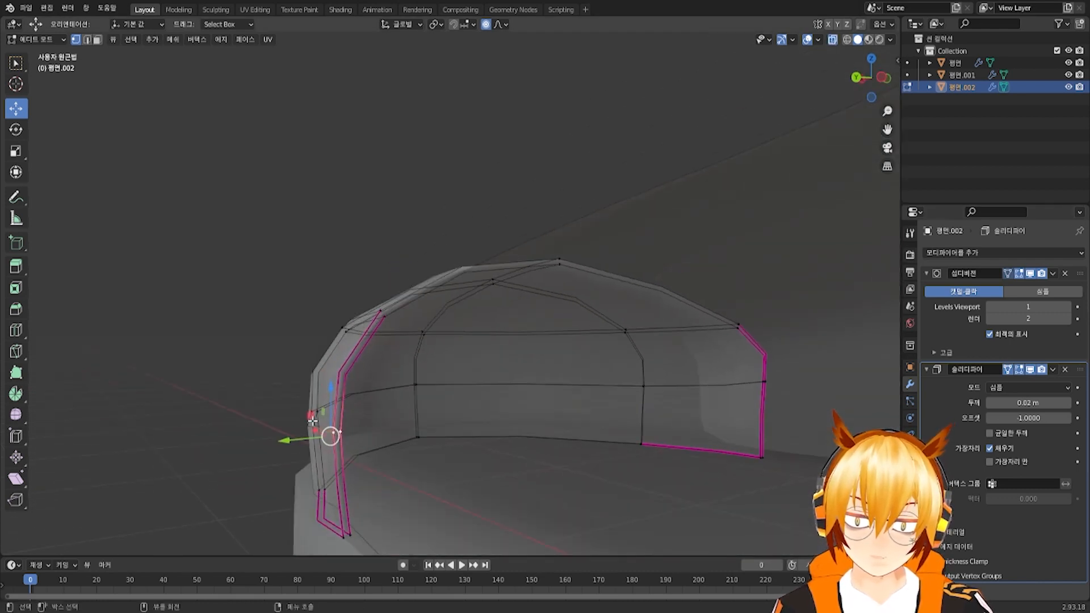
{"action": "left_click_drag", "start_coordinate": [310, 431], "coordinate": [302, 438]}
{"action": "key", "text": "y"}
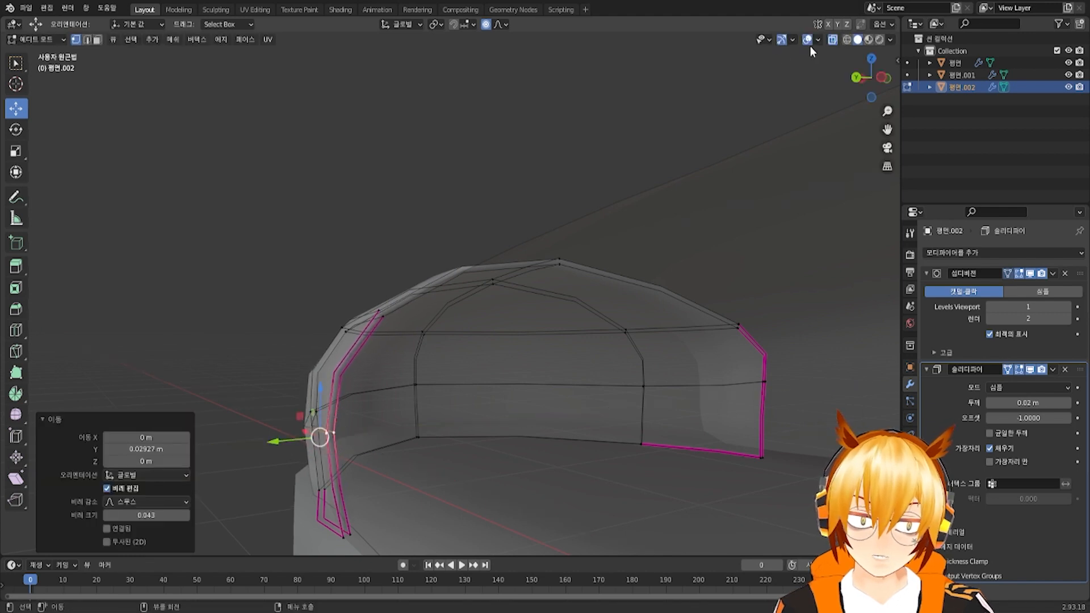
{"action": "left_click", "coordinate": [834, 40]}
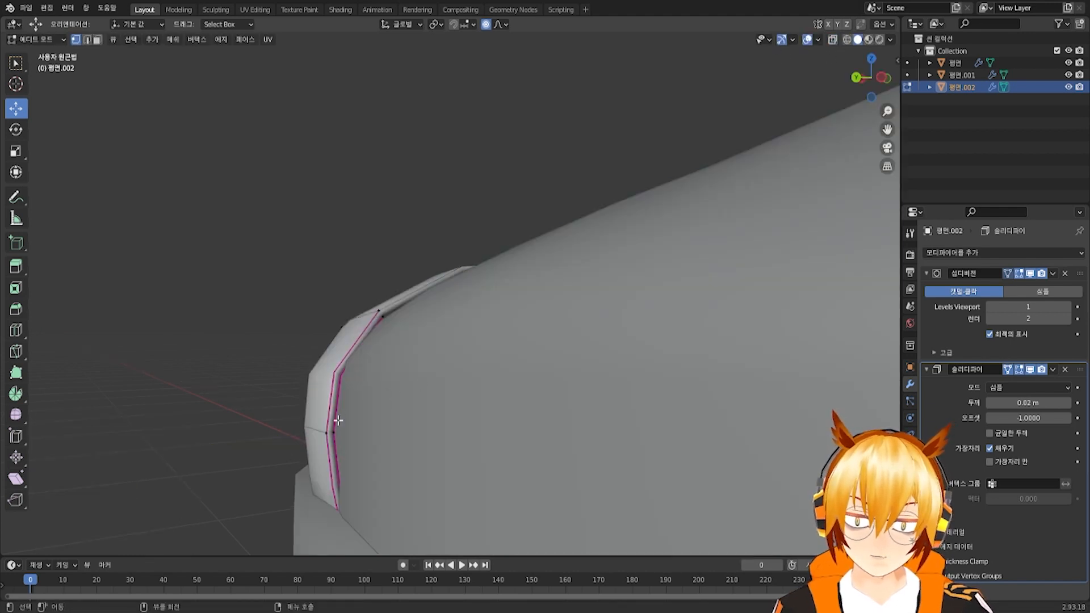
Raise the toe piece's rear-edge vertices along Z on both sides, lifting the last lower side vertex about 0.017 m
{"action": "left_click_drag", "start_coordinate": [336, 271], "coordinate": [338, 247]}
{"action": "middle_click_drag", "start_coordinate": [475, 331], "coordinate": [646, 379]}
{"action": "left_click", "coordinate": [646, 386]}
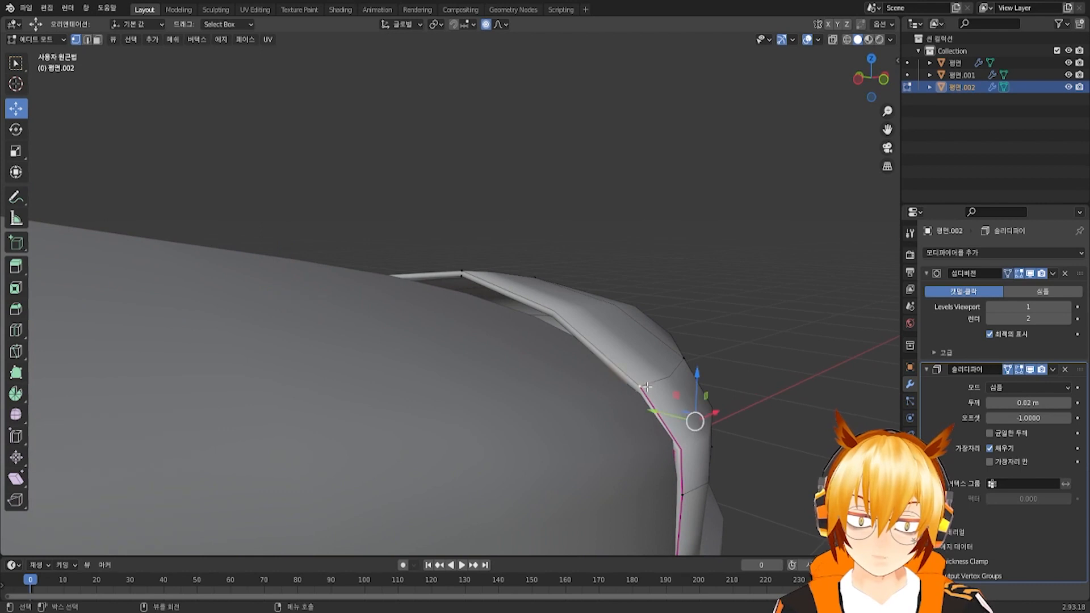
{"action": "left_click_drag", "start_coordinate": [701, 393], "coordinate": [704, 380]}
{"action": "left_click", "coordinate": [699, 448]}
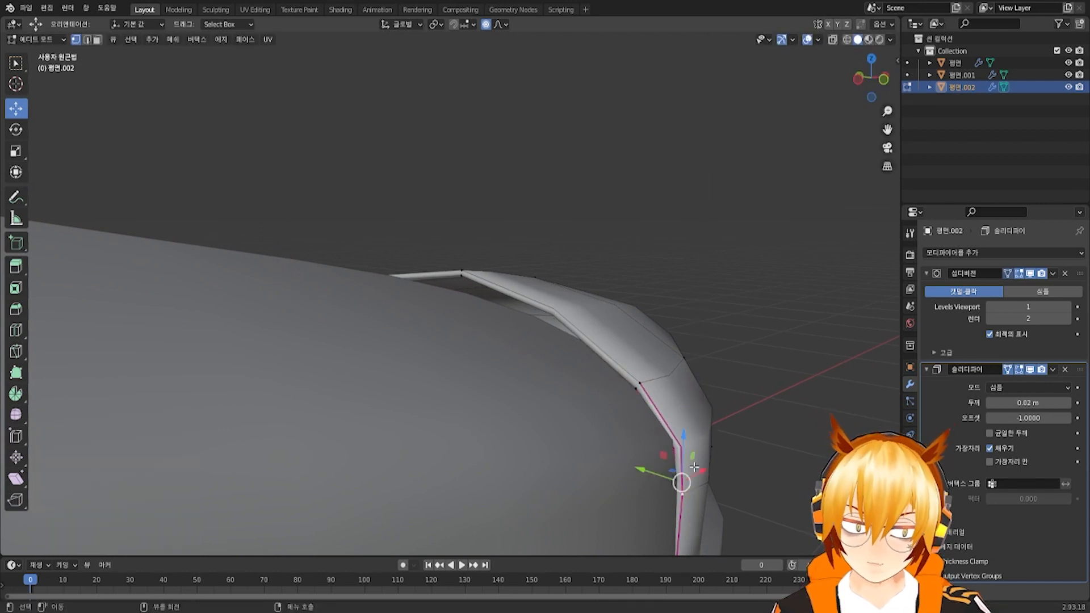
{"action": "left_click_drag", "start_coordinate": [681, 483], "coordinate": [693, 443]}
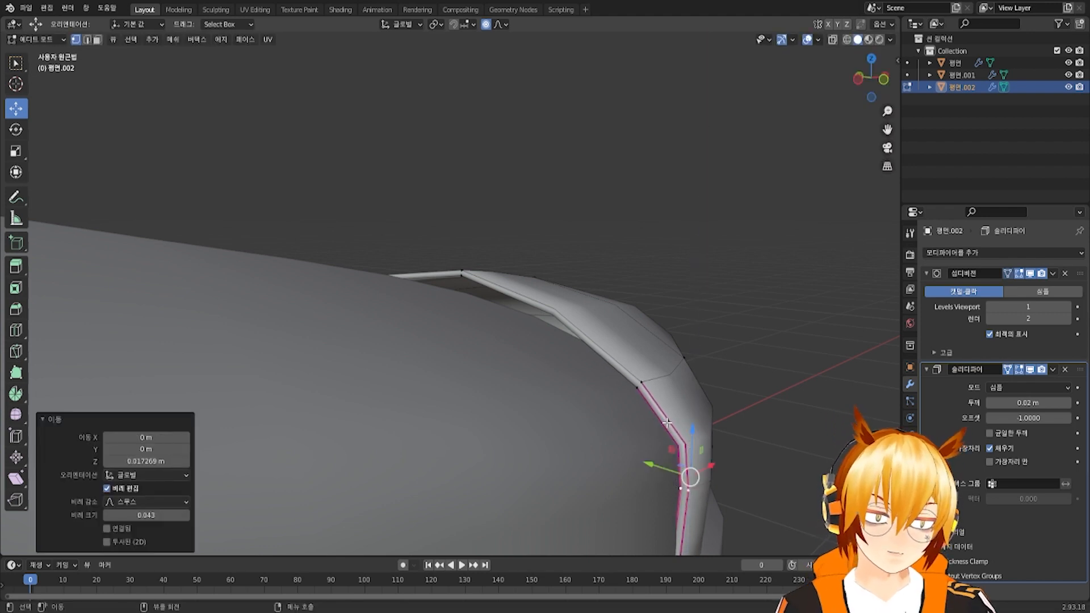
Leave the toe piece's Edit Mode and open the shoe's upper for mesh editing
{"action": "middle_click_drag", "start_coordinate": [660, 421], "coordinate": [559, 436]}
{"action": "scroll", "coordinate": [559, 436], "scroll_direction": "down", "scroll_amount": 5}
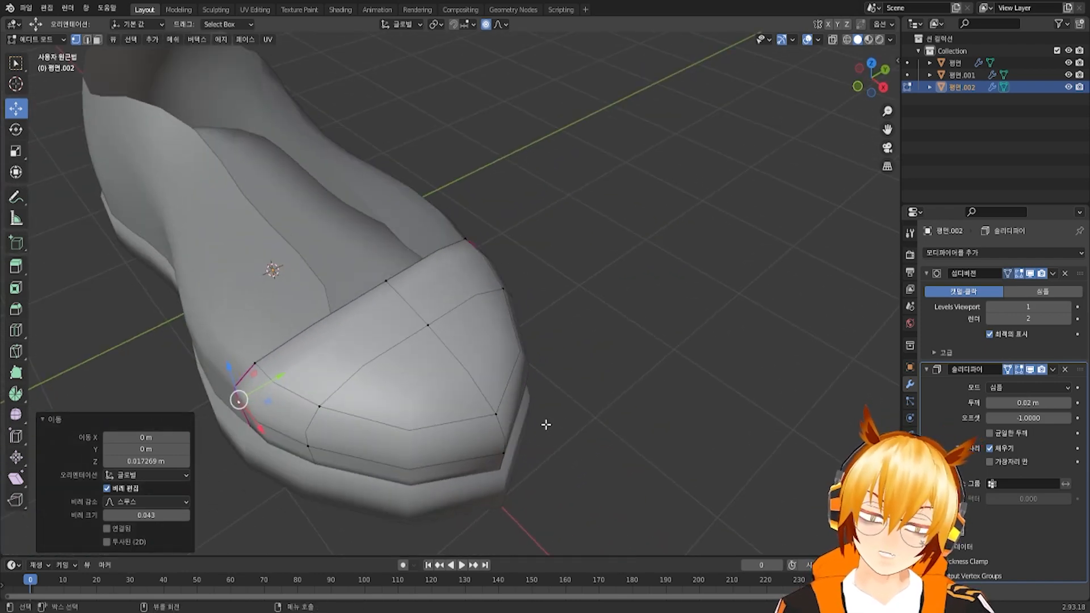
{"action": "middle_click_drag", "start_coordinate": [458, 333], "coordinate": [661, 360]}
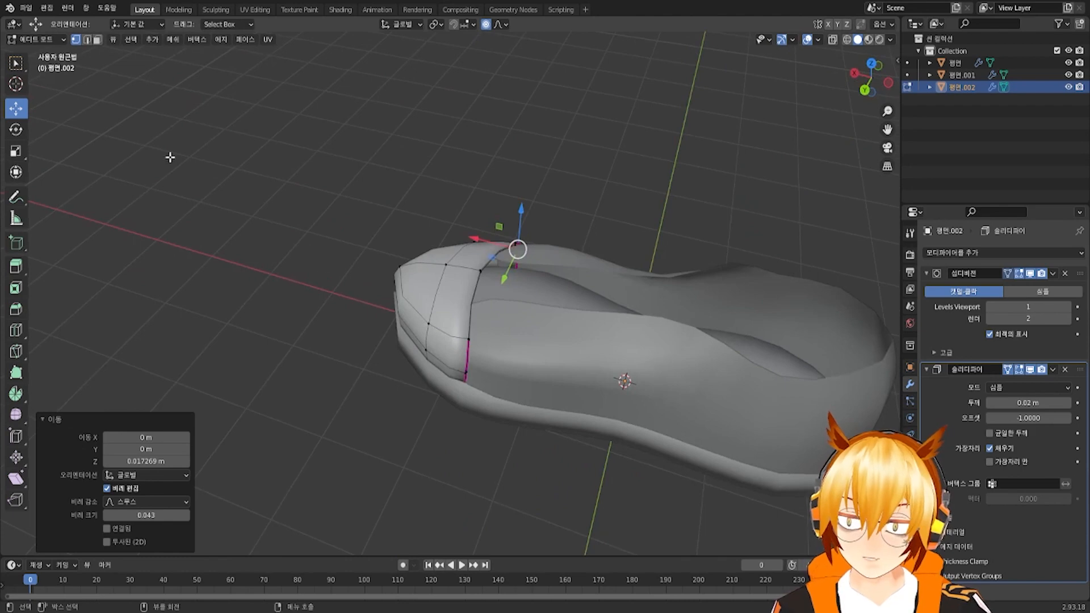
{"action": "left_click", "coordinate": [50, 42]}
{"action": "left_click", "coordinate": [41, 52]}
{"action": "middle_click_drag", "start_coordinate": [570, 320], "coordinate": [538, 233]}
{"action": "left_click", "coordinate": [590, 326]}
{"action": "key", "text": "Tab"}
Raise the upper's rear centre heel vertex about 0.14 m along Z and adjust the neighbouring collar vertex's height
{"action": "left_click", "coordinate": [516, 212]}
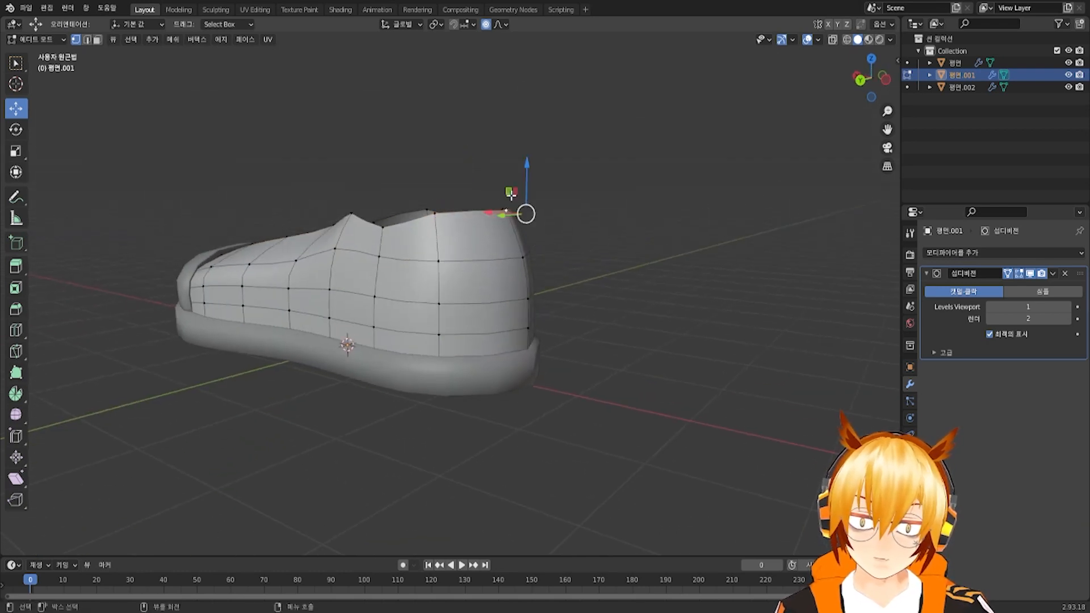
{"action": "left_click_drag", "start_coordinate": [525, 187], "coordinate": [526, 167]}
{"action": "middle_click_drag", "start_coordinate": [517, 196], "coordinate": [550, 208]}
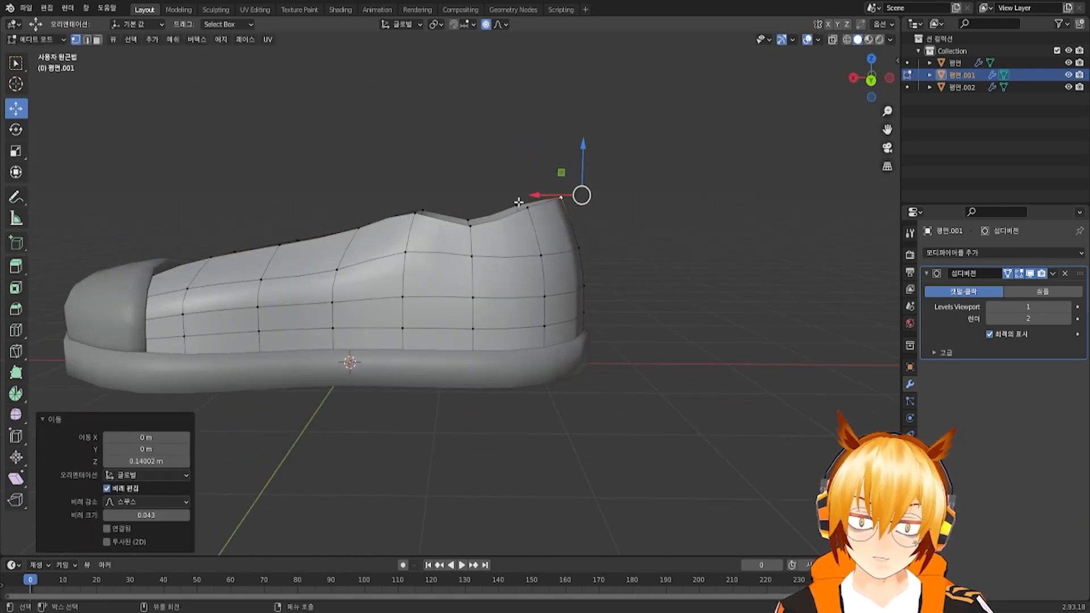
{"action": "left_click", "coordinate": [519, 203]}
{"action": "left_click_drag", "start_coordinate": [520, 177], "coordinate": [523, 200]}
Raise the collar's side peak about 0.06 m along Z, and lift the rim vertex just in front of it
{"action": "middle_click_drag", "start_coordinate": [373, 168], "coordinate": [387, 194]}
{"action": "left_click_drag", "start_coordinate": [386, 195], "coordinate": [426, 219]}
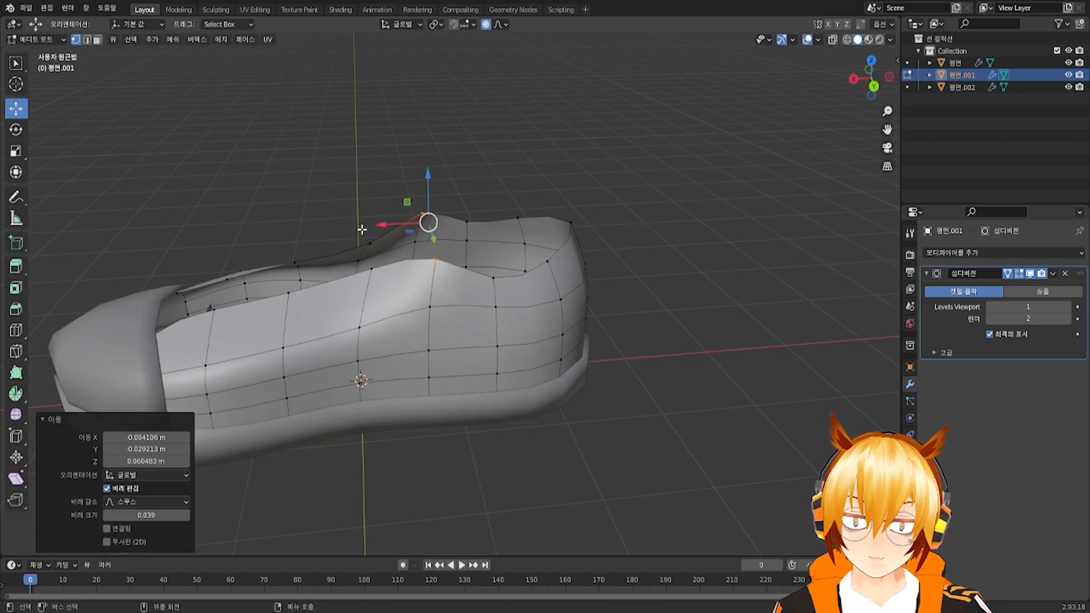
{"action": "left_click", "coordinate": [374, 258]}
{"action": "left_click_drag", "start_coordinate": [377, 256], "coordinate": [376, 212]}
{"action": "left_click", "coordinate": [372, 216]}
Deselect the upper's vertices and return to Object Mode
{"action": "scroll", "coordinate": [417, 244], "scroll_direction": "down", "scroll_amount": 2}
{"action": "middle_click_drag", "start_coordinate": [421, 246], "coordinate": [427, 217]}
{"action": "left_click", "coordinate": [645, 300]}
{"action": "middle_click_drag", "start_coordinate": [589, 291], "coordinate": [541, 229]}
{"action": "middle_click_drag", "start_coordinate": [539, 232], "coordinate": [404, 277]}
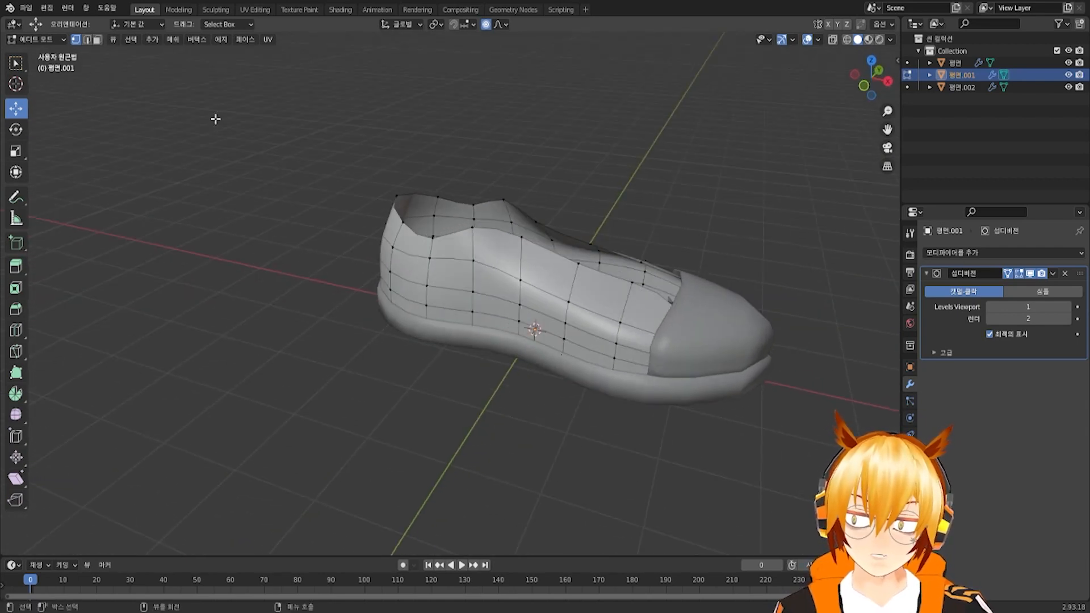
{"action": "left_click", "coordinate": [46, 41]}
{"action": "left_click", "coordinate": [31, 50]}
{"action": "middle_click_drag", "start_coordinate": [488, 306], "coordinate": [429, 209]}
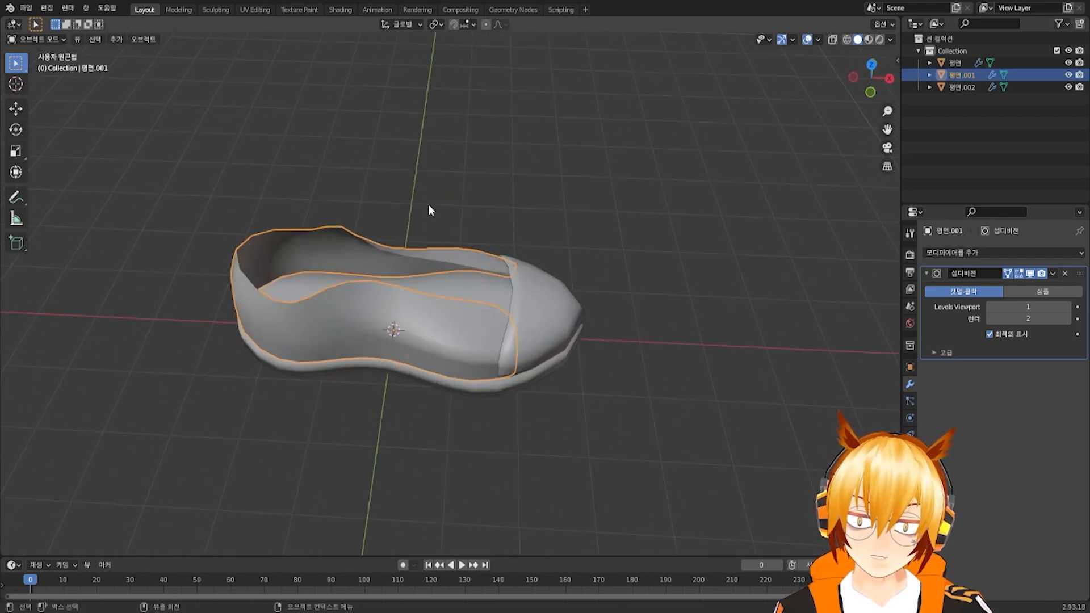
Open the sole for mesh editing with X-ray turned on and face selection active
{"action": "left_click", "coordinate": [501, 290]}
{"action": "key", "text": "Tab"}
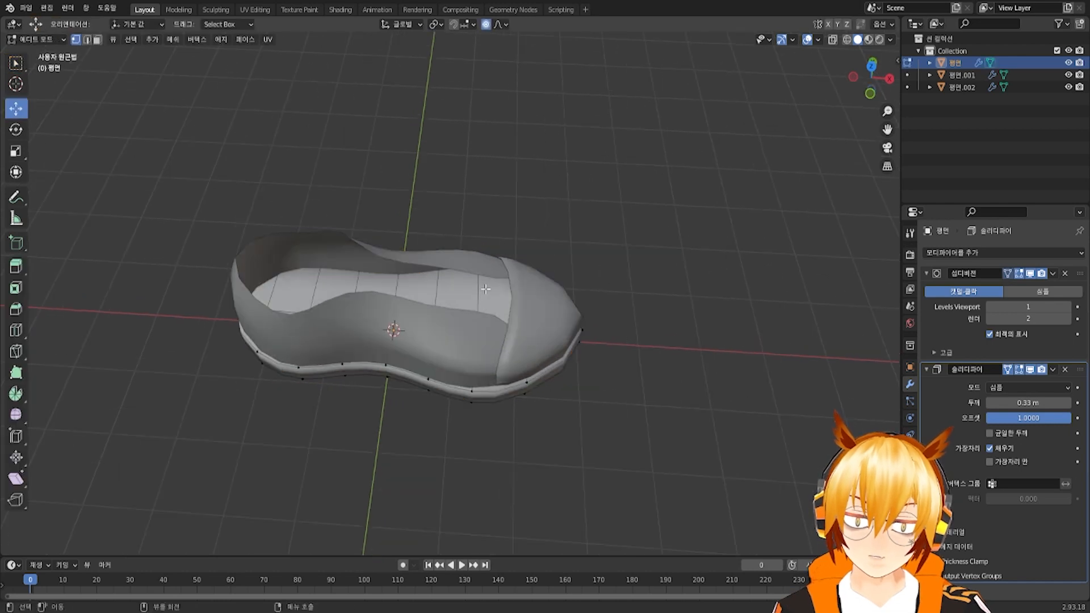
{"action": "left_click", "coordinate": [834, 41]}
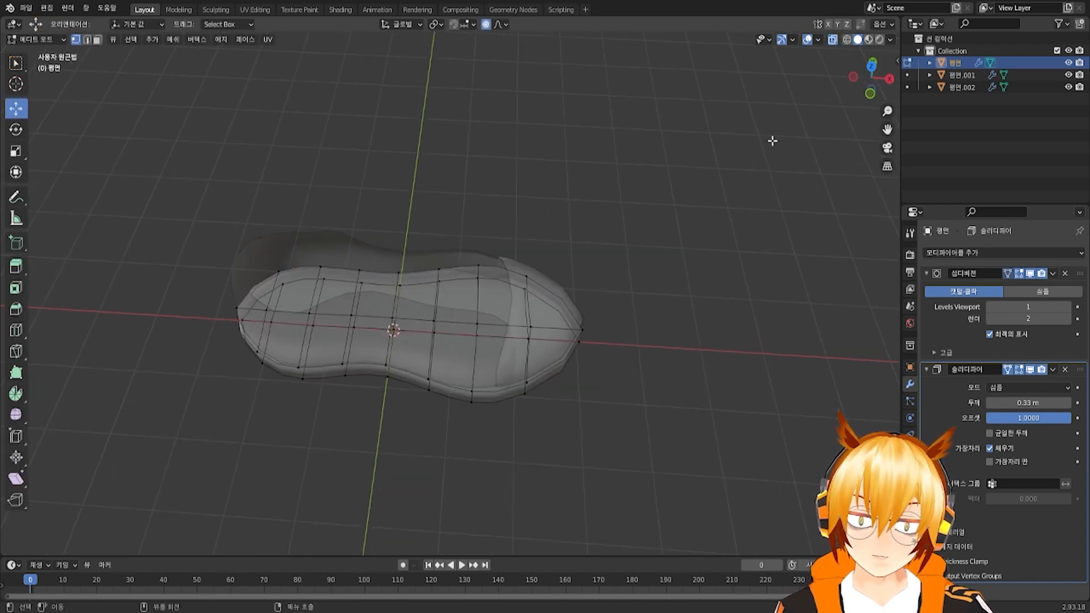
{"action": "scroll", "coordinate": [502, 369], "scroll_direction": "up", "scroll_amount": 2}
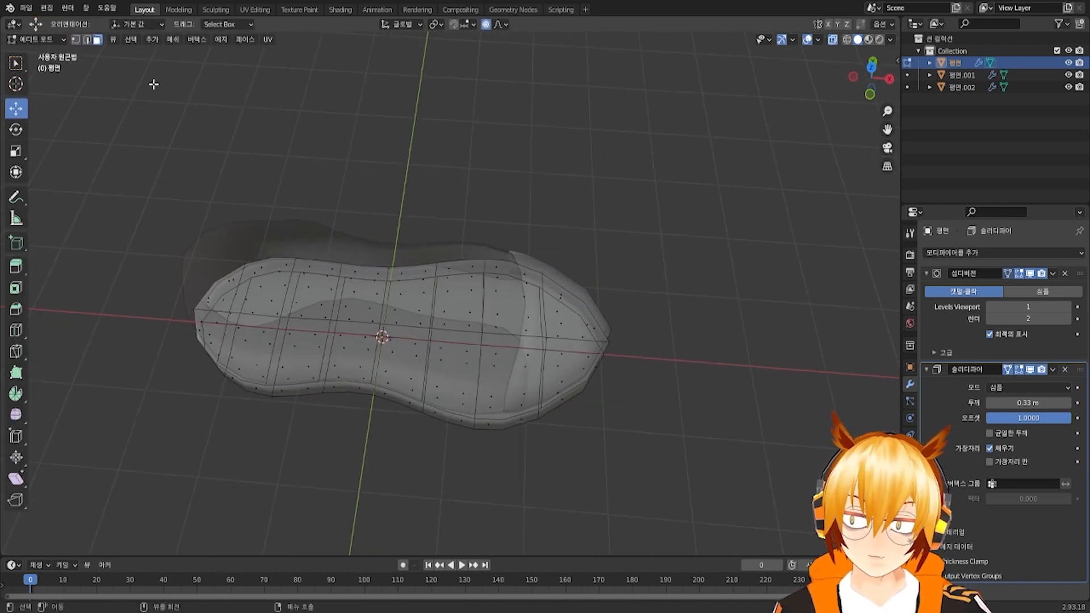
{"action": "scroll", "coordinate": [408, 302], "scroll_direction": "up", "scroll_amount": 3}
Select all the sole's faces, filling the region from heel to toe across both halves
{"action": "middle_click_drag", "start_coordinate": [408, 301], "coordinate": [688, 285]}
{"action": "left_click", "coordinate": [280, 381]}
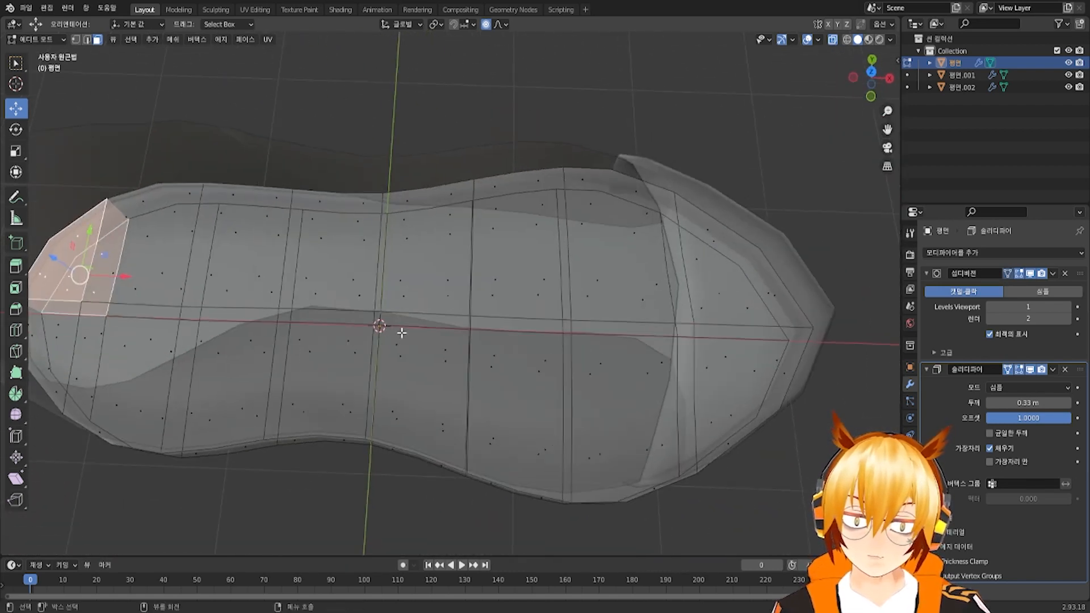
{"action": "left_click", "coordinate": [772, 297], "text": "ctrl"}
{"action": "middle_click_drag", "start_coordinate": [741, 378], "coordinate": [173, 397]}
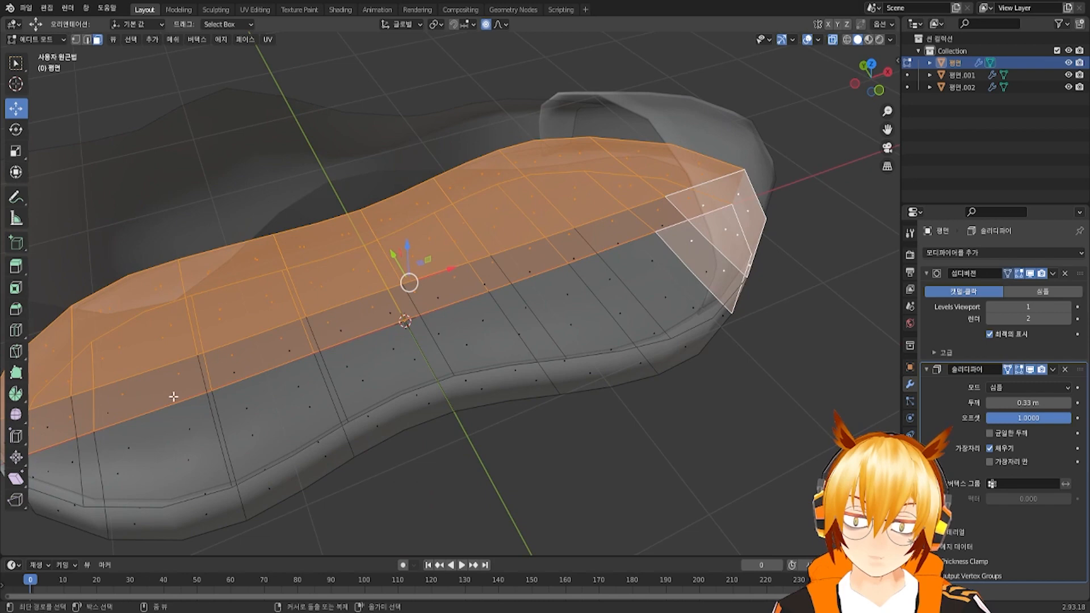
{"action": "left_click", "coordinate": [47, 444], "text": "ctrl"}
{"action": "scroll", "coordinate": [396, 396], "scroll_direction": "down", "scroll_amount": 5}
{"action": "middle_click_drag", "start_coordinate": [396, 396], "coordinate": [364, 235]}
{"action": "scroll", "coordinate": [438, 320], "scroll_direction": "up", "scroll_amount": 5}
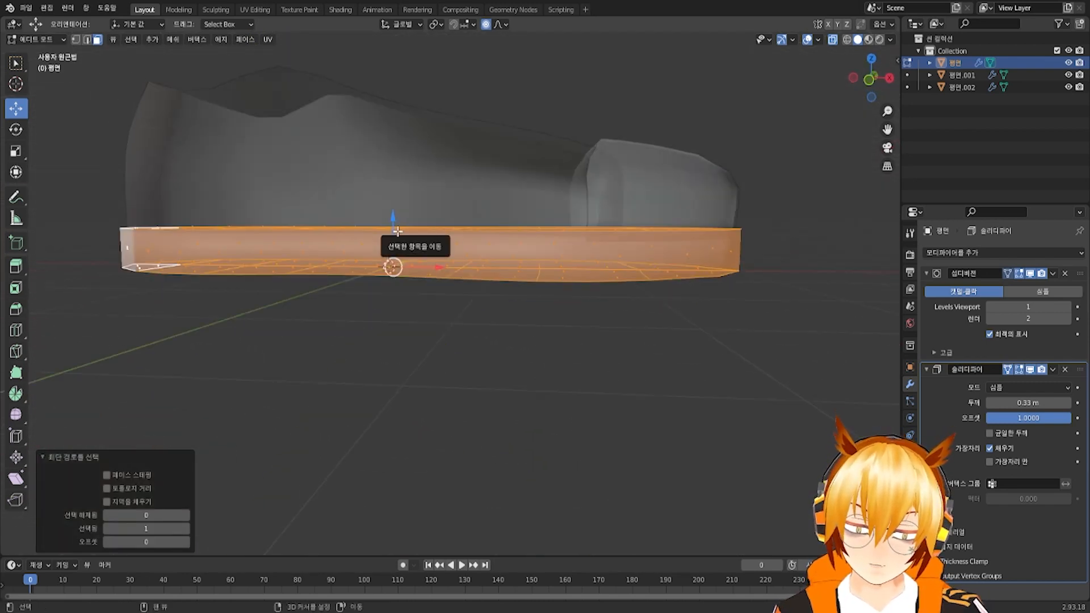
{"action": "key", "text": "g"}
{"action": "key", "text": "x"}
{"action": "key", "text": "z"}
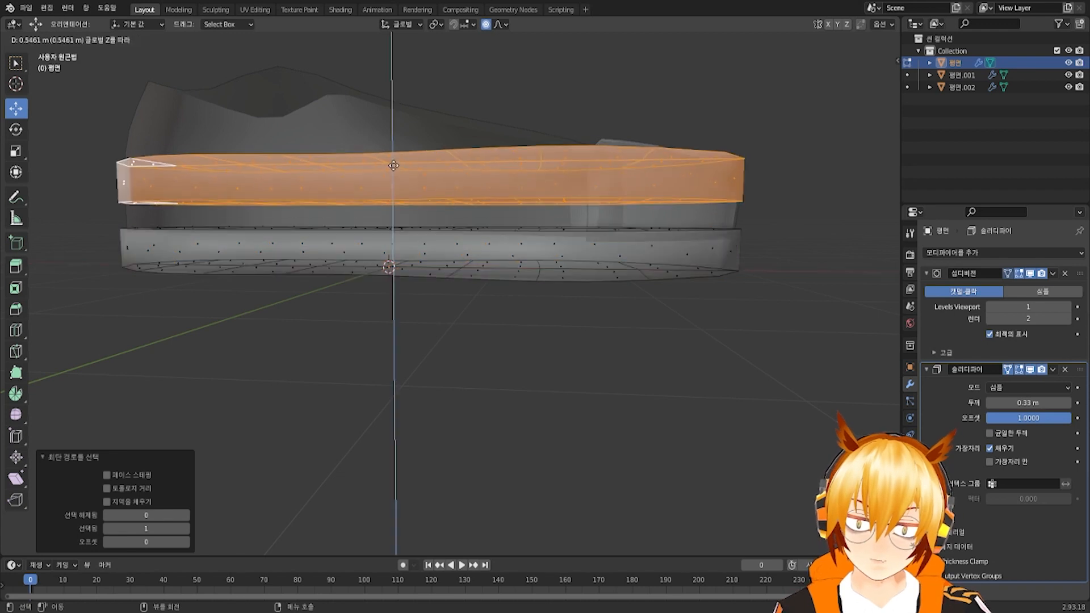
{"action": "key", "text": "shift+z"}
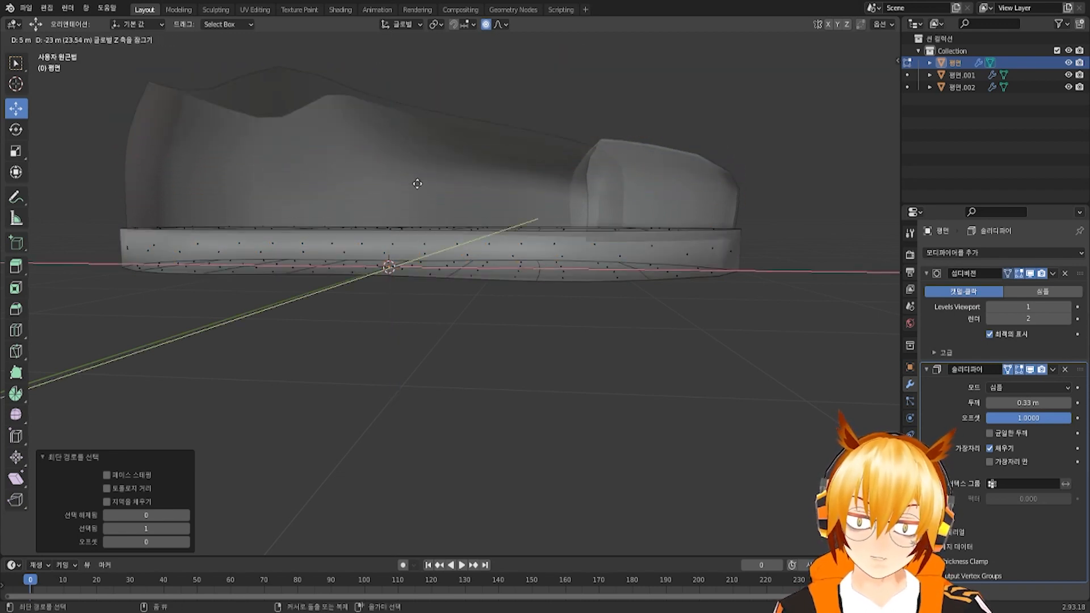
{"action": "right_click", "coordinate": [442, 219]}
{"action": "key", "text": "ctrl+z"}
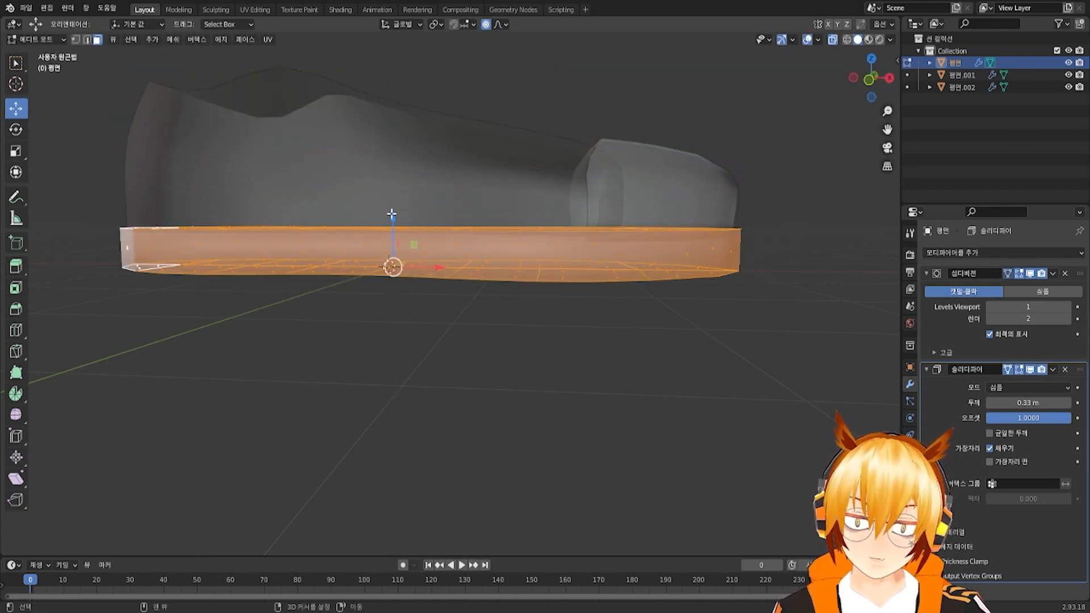
Duplicate the selected sole faces and raise the copy about 0.96 m along Z
{"action": "key", "text": "shift+d"}
{"action": "key", "text": "z"}
{"action": "left_click", "coordinate": [384, 100]}
{"action": "middle_click_drag", "start_coordinate": [384, 100], "coordinate": [722, 142]}
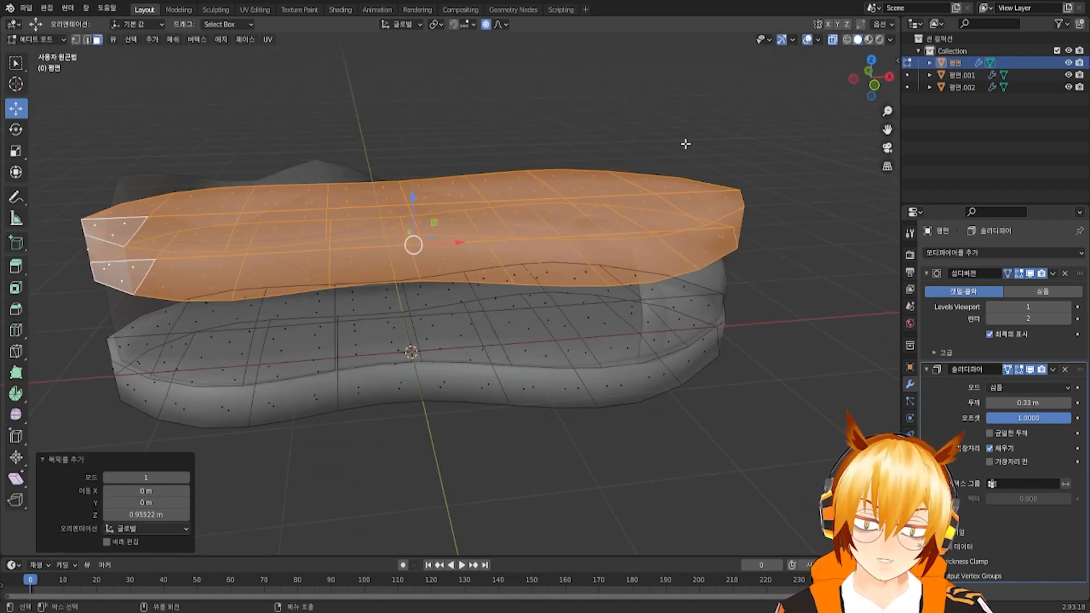
Separate the raised faces into their own object and return to Object Mode
{"action": "key", "text": "p"}
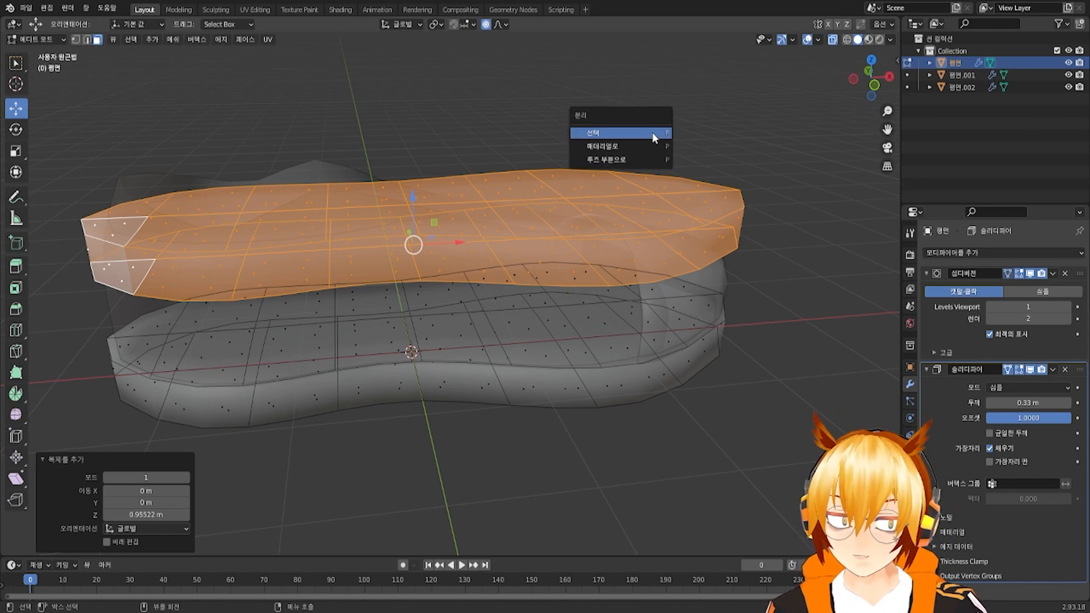
{"action": "left_click", "coordinate": [652, 132]}
{"action": "left_click", "coordinate": [12, 40]}
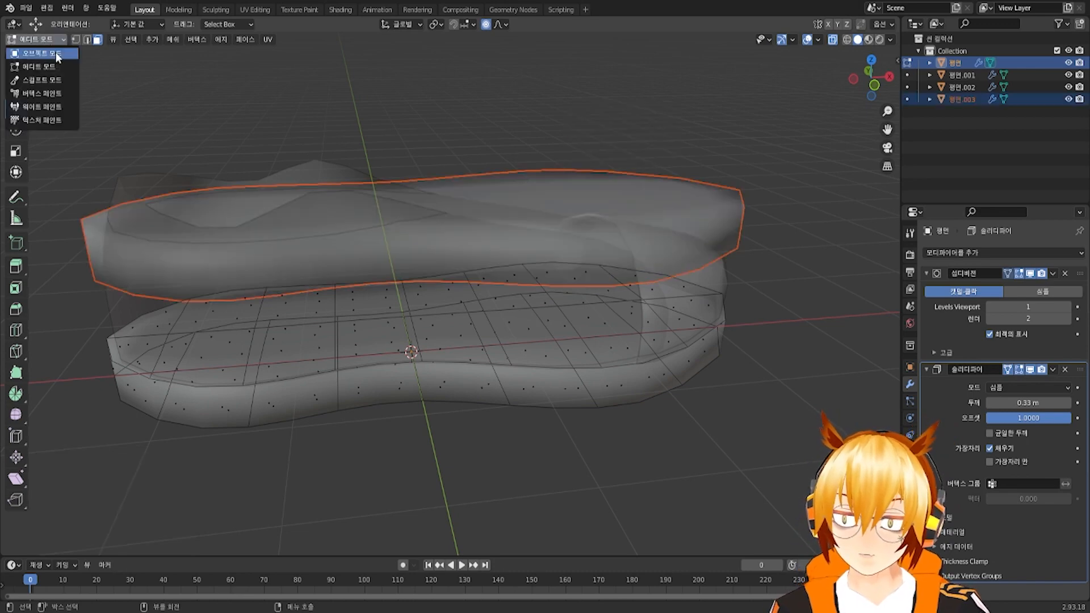
{"action": "left_click", "coordinate": [55, 52]}
Open the separated sole copy for mesh editing and remove its Solidify modifier
{"action": "left_click", "coordinate": [654, 204]}
{"action": "key", "text": "Tab"}
{"action": "middle_click_drag", "start_coordinate": [652, 206], "coordinate": [661, 181]}
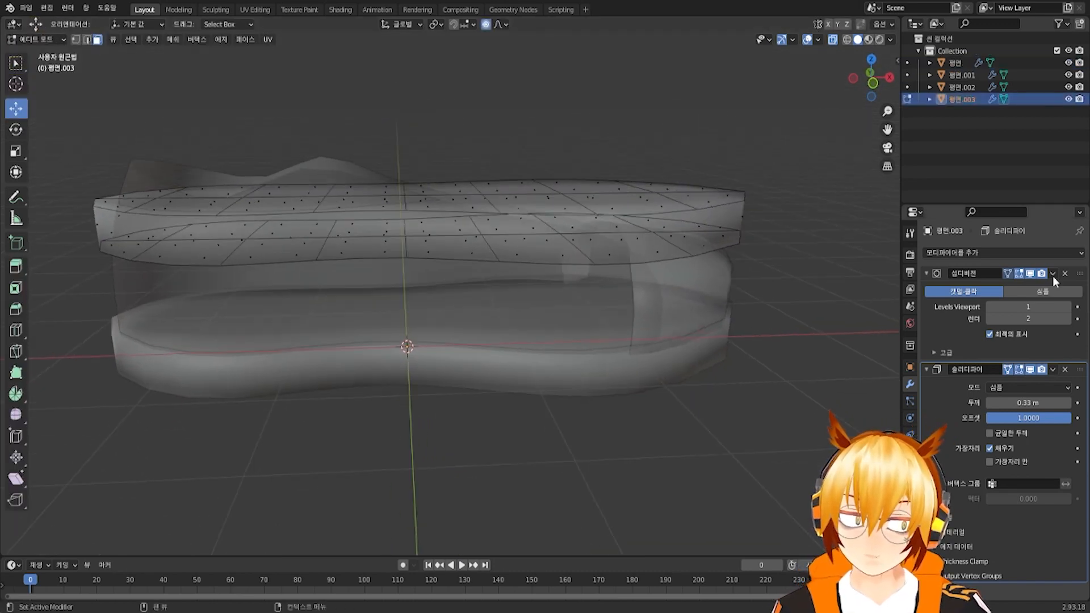
{"action": "left_click", "coordinate": [1065, 370]}
Delete the two faces at the toe tip of the sole copy
{"action": "middle_click_drag", "start_coordinate": [874, 340], "coordinate": [676, 324]}
{"action": "left_click", "coordinate": [436, 361]}
{"action": "left_click", "coordinate": [500, 364], "text": "shift"}
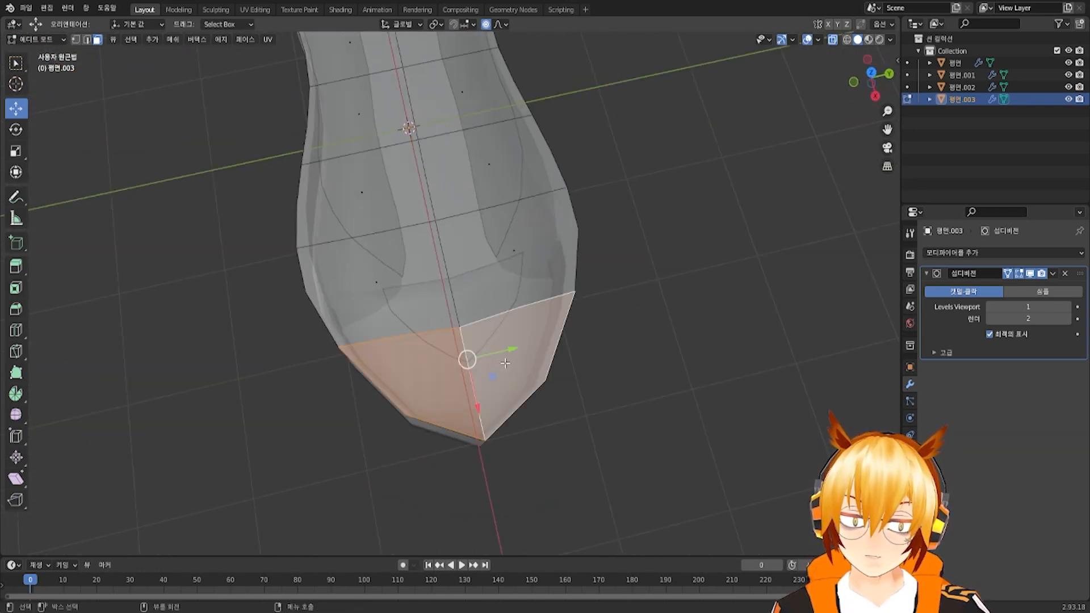
{"action": "middle_click_drag", "start_coordinate": [505, 363], "coordinate": [631, 349]}
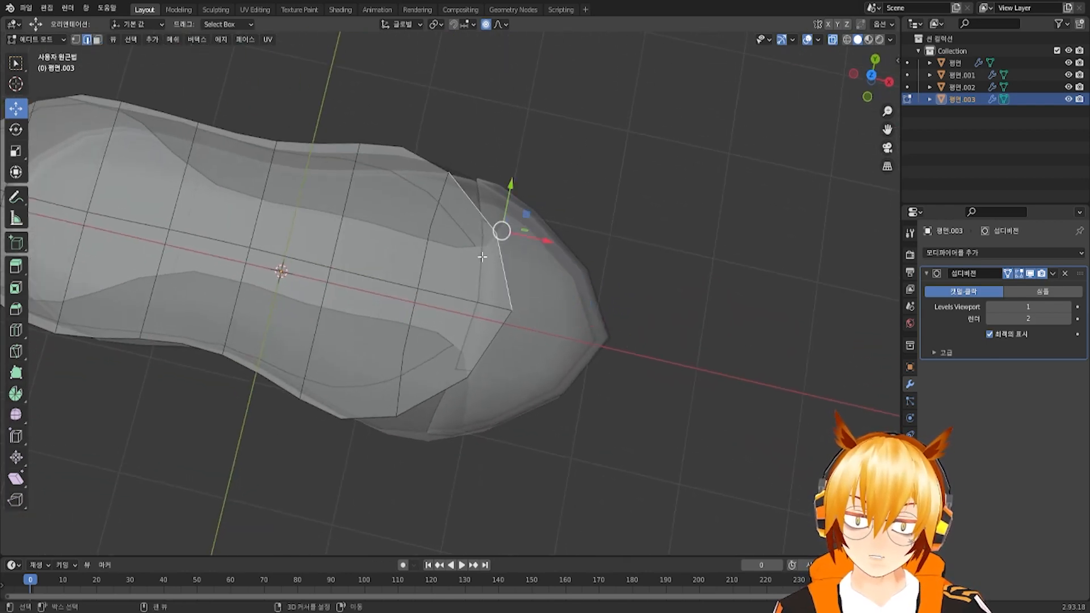
Crease the sole copy's front outline and the crosswise edge row directly behind it
{"action": "left_click", "coordinate": [456, 351], "text": "shift"}
{"action": "left_click", "coordinate": [415, 303], "text": "shift"}
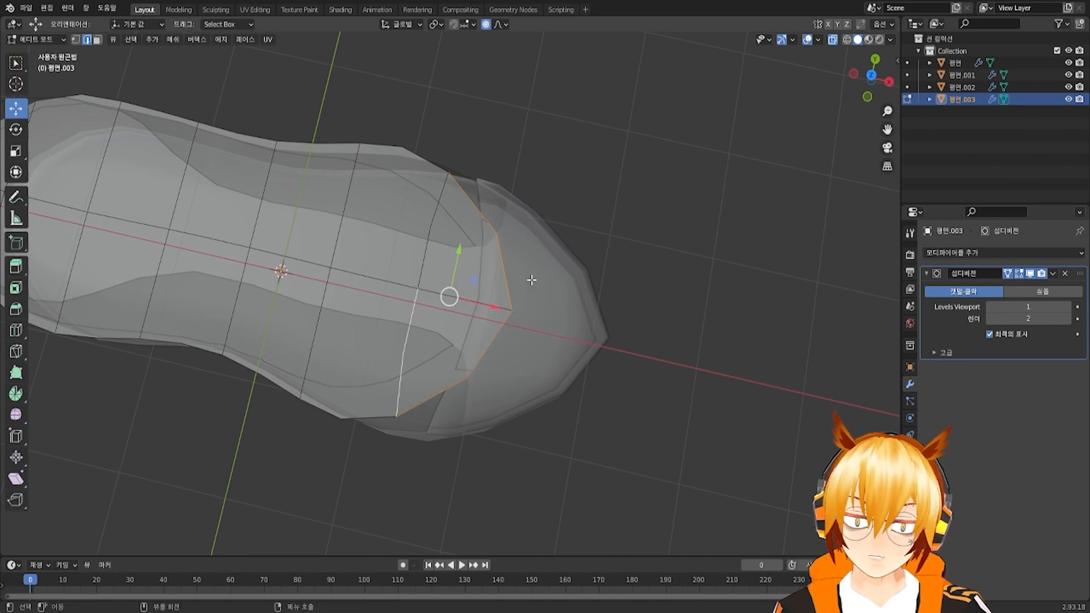
{"action": "left_click", "coordinate": [443, 229], "text": "shift"}
{"action": "key", "text": "ctrl+e"}
{"action": "left_click", "coordinate": [606, 280]}
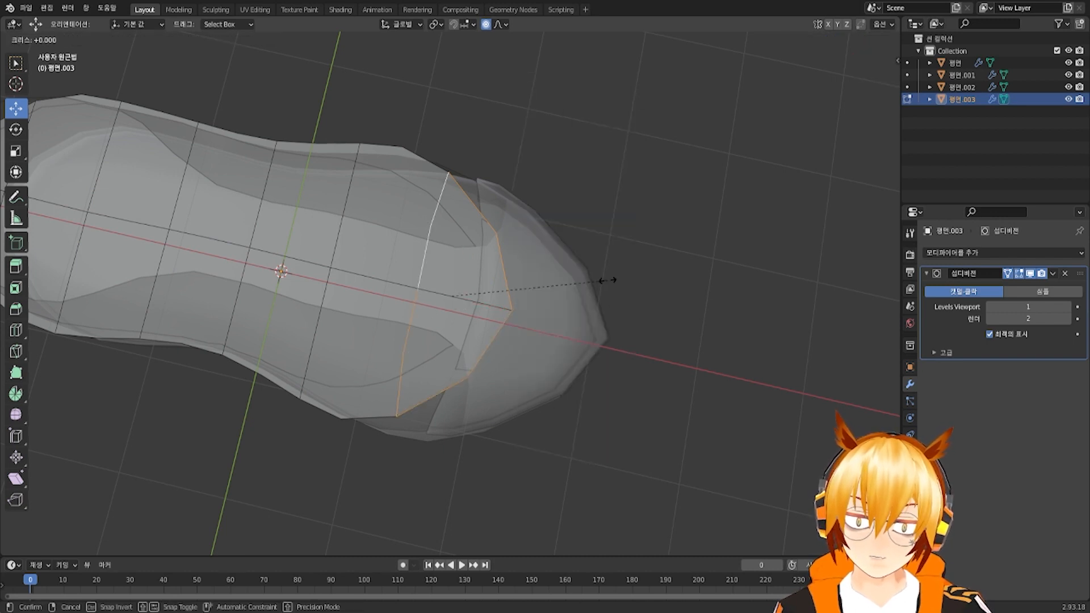
{"action": "left_click", "coordinate": [786, 298]}
Clear the crease of the lengthwise centre edge in the copy's front section
{"action": "key", "text": "ctrl+e"}
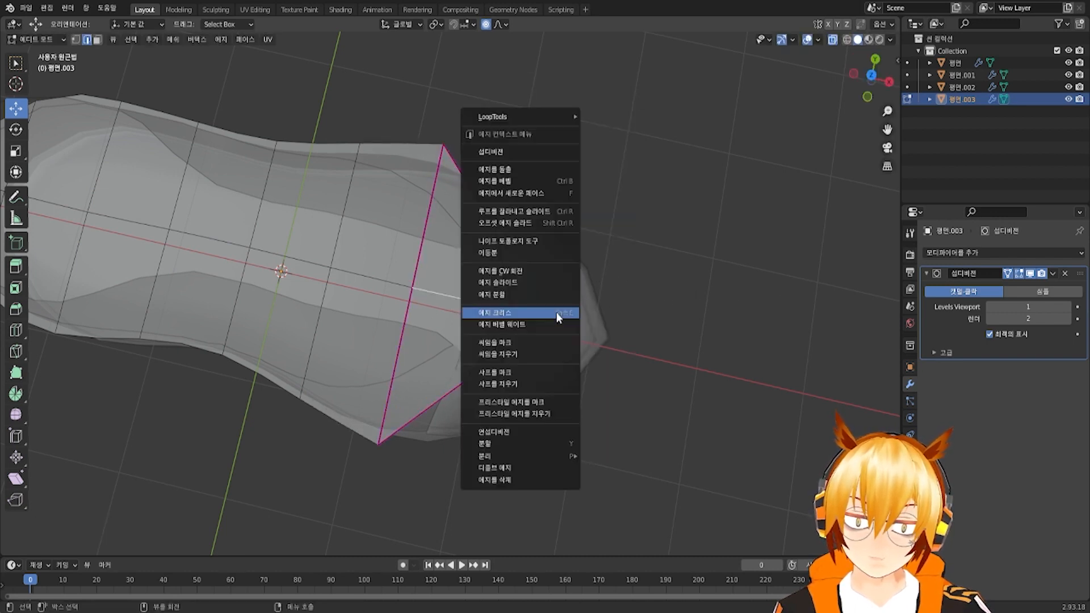
{"action": "left_click", "coordinate": [554, 311]}
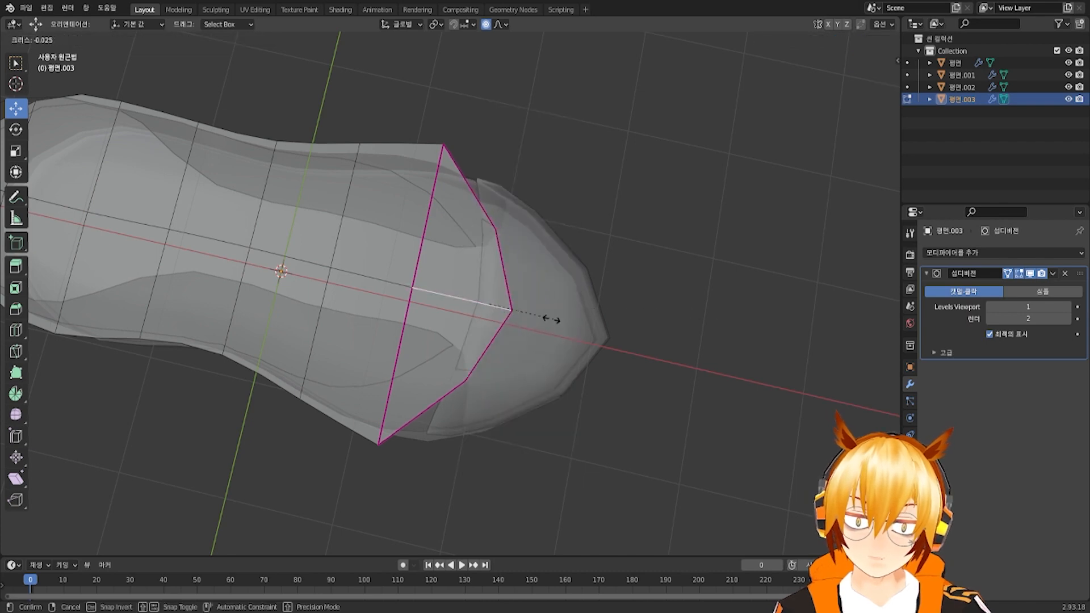
{"action": "left_click", "coordinate": [482, 318]}
Crease the two outer side edges directly behind the sole copy's front section
{"action": "middle_click_drag", "start_coordinate": [581, 330], "coordinate": [336, 250]}
{"action": "left_click", "coordinate": [404, 146]}
{"action": "left_click", "coordinate": [316, 377], "text": "shift"}
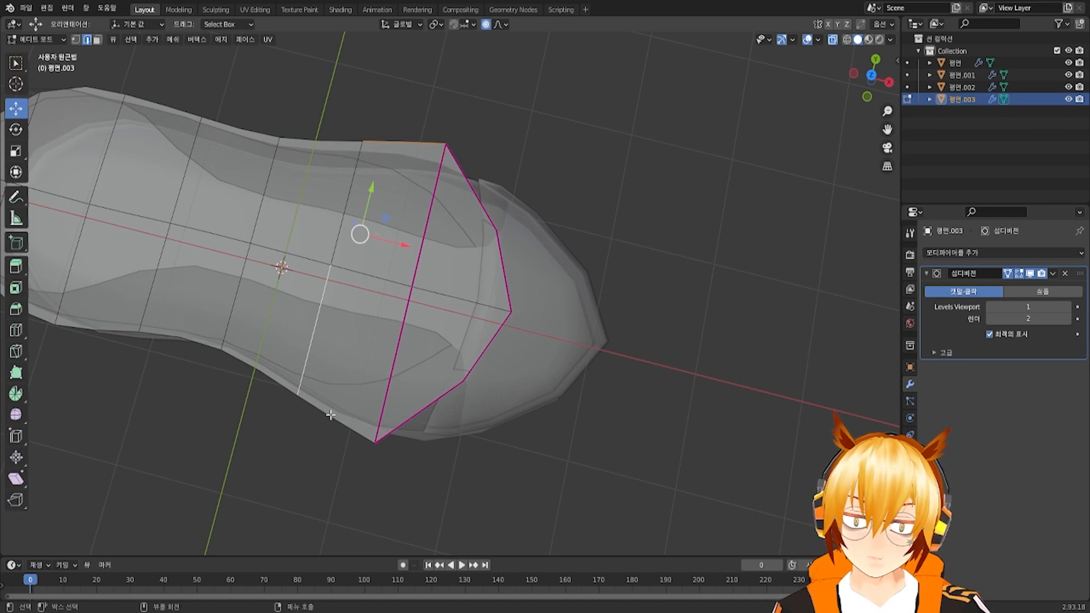
{"action": "key", "text": "ctrl+z"}
{"action": "left_click", "coordinate": [342, 425], "text": "shift"}
{"action": "right_click", "coordinate": [516, 342]}
{"action": "left_click", "coordinate": [515, 341]}
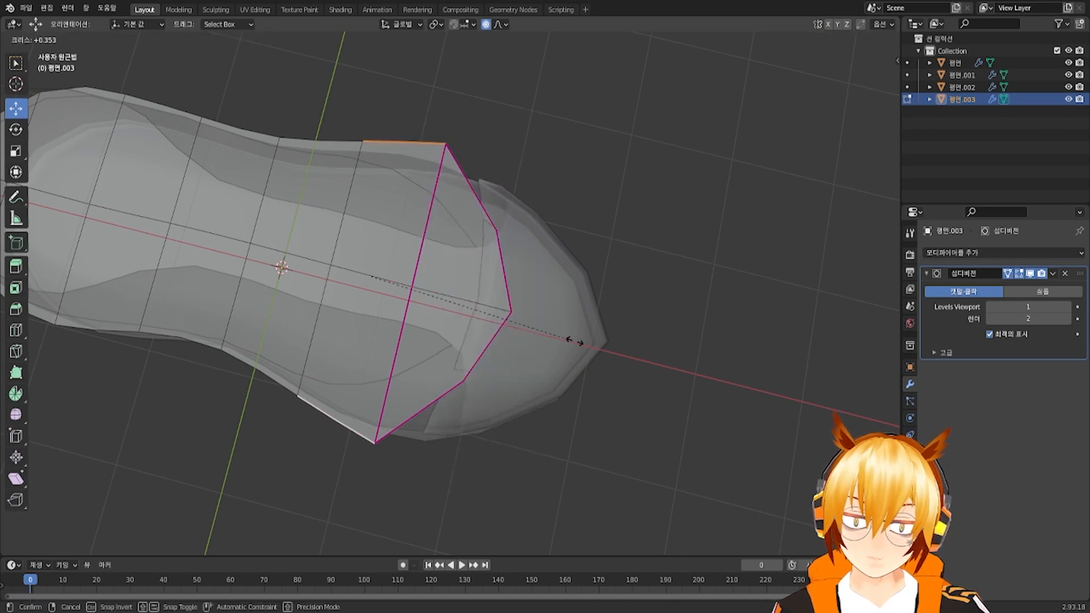
{"action": "left_click", "coordinate": [748, 347]}
Try to crease the second crosswise edge row behind the copy's front outline with a factor of 1
{"action": "left_click", "coordinate": [379, 282]}
{"action": "left_click", "coordinate": [333, 259]}
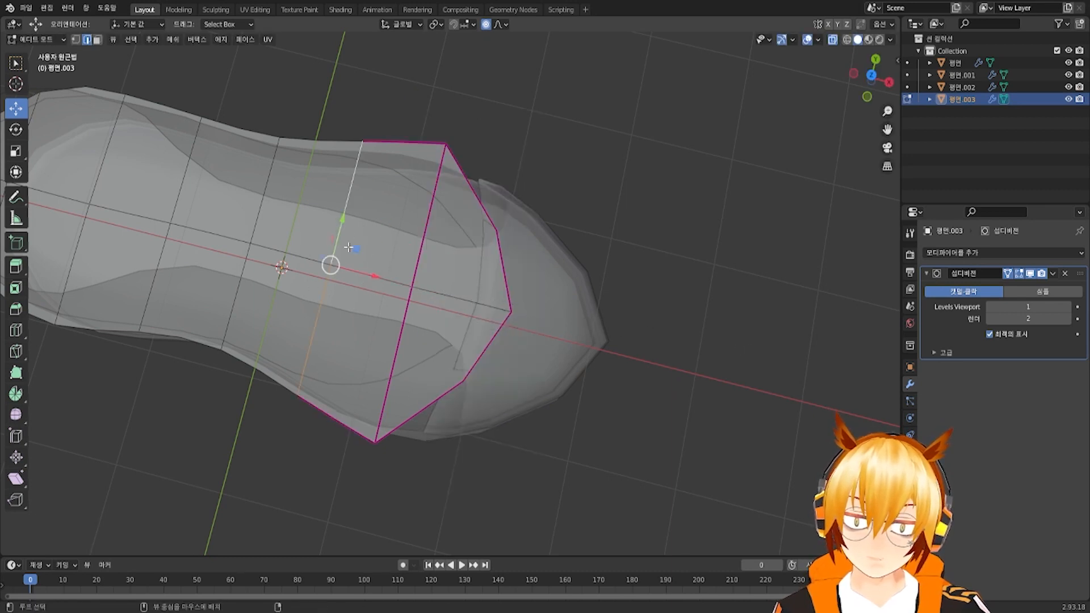
{"action": "right_click", "coordinate": [465, 301]}
{"action": "left_click", "coordinate": [466, 301]}
{"action": "left_click", "coordinate": [796, 334]}
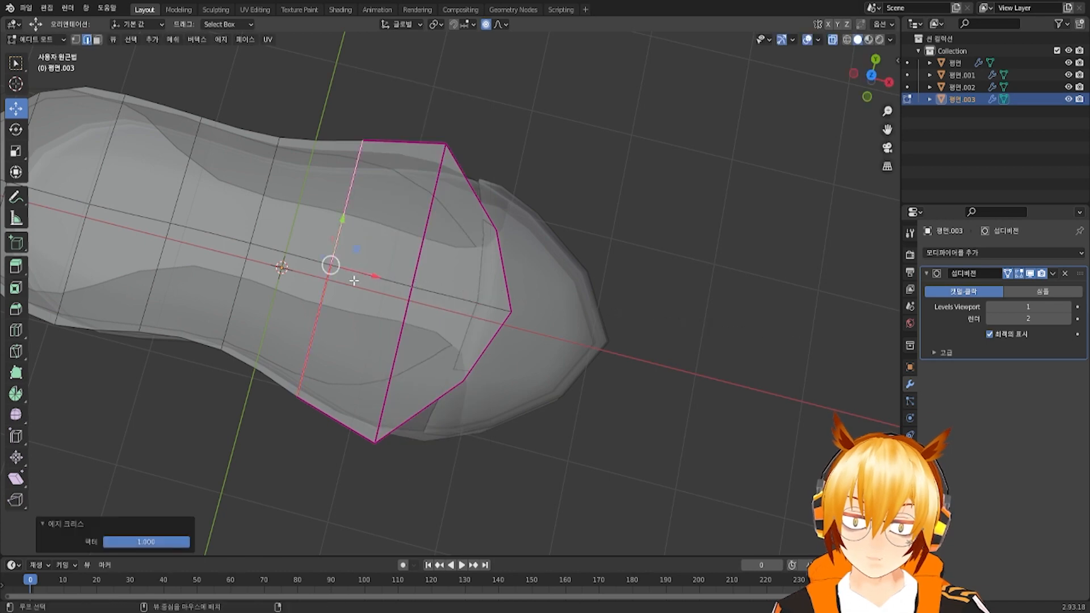
Select the lengthwise centre edges near the front, and undo back past the crease on the second crosswise row
{"action": "left_click", "coordinate": [354, 279], "text": "alt"}
{"action": "left_click", "coordinate": [391, 281]}
{"action": "left_click", "coordinate": [465, 301], "text": "ctrl"}
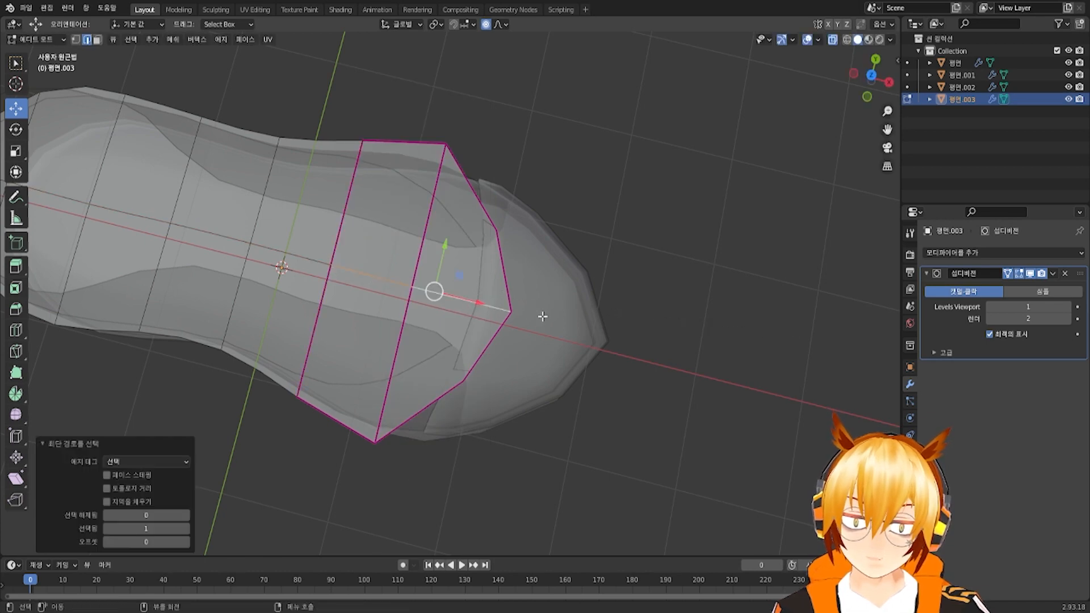
{"action": "left_click", "coordinate": [545, 316]}
{"action": "scroll", "coordinate": [545, 317], "scroll_direction": "down", "scroll_amount": 4}
{"action": "middle_click_drag", "start_coordinate": [545, 316], "coordinate": [447, 173]}
{"action": "key", "text": "ctrl+z"}
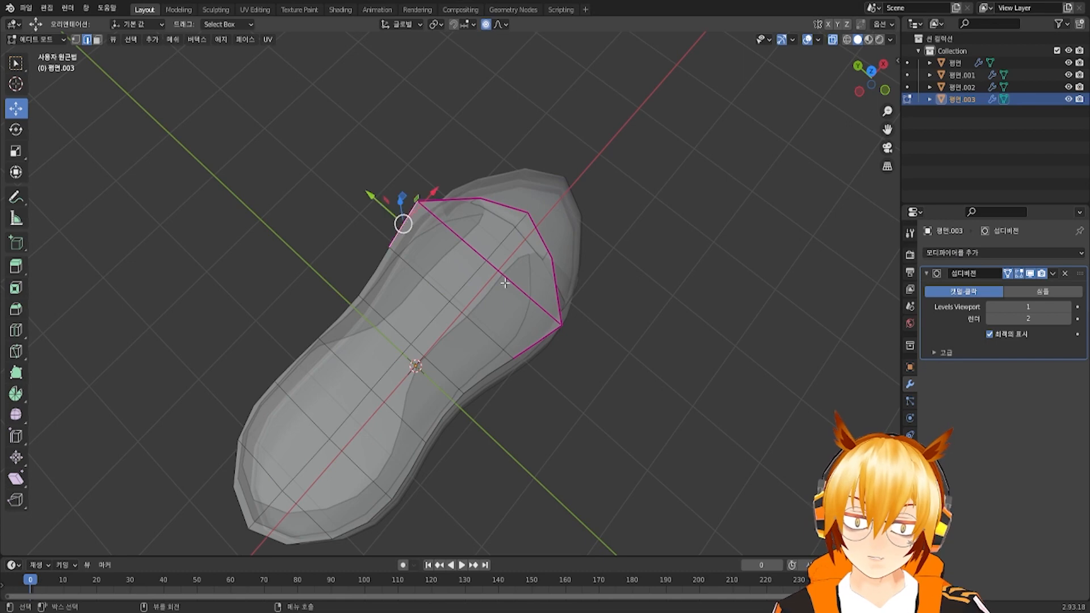
Select the side edges and crosswise row behind the front section and clear their creases with a factor of -1
{"action": "left_click", "coordinate": [558, 336], "text": "ctrl"}
{"action": "right_click", "coordinate": [591, 339]}
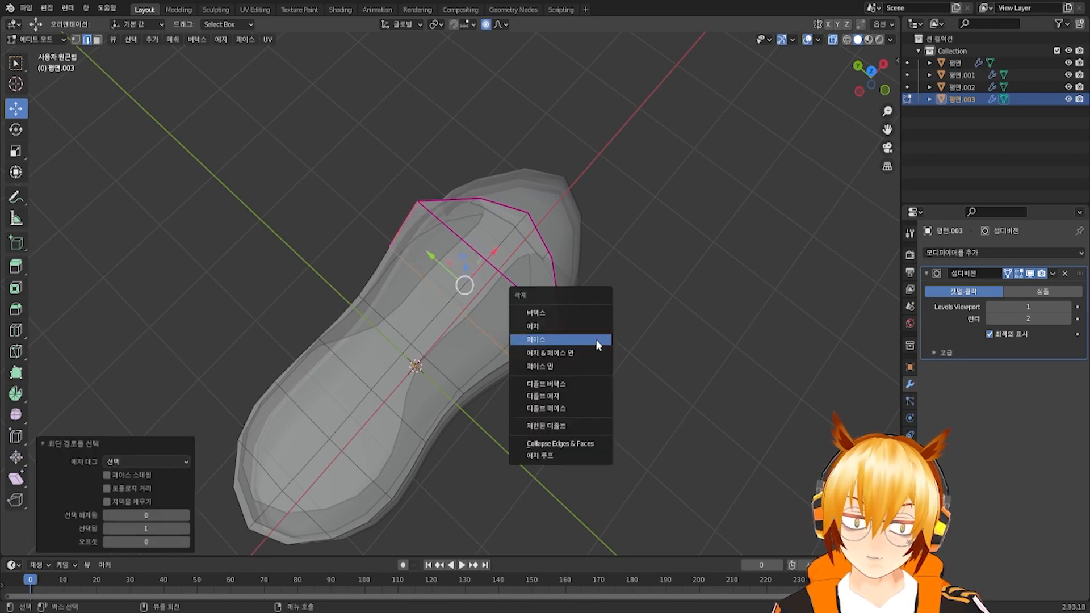
{"action": "right_click", "coordinate": [736, 380]}
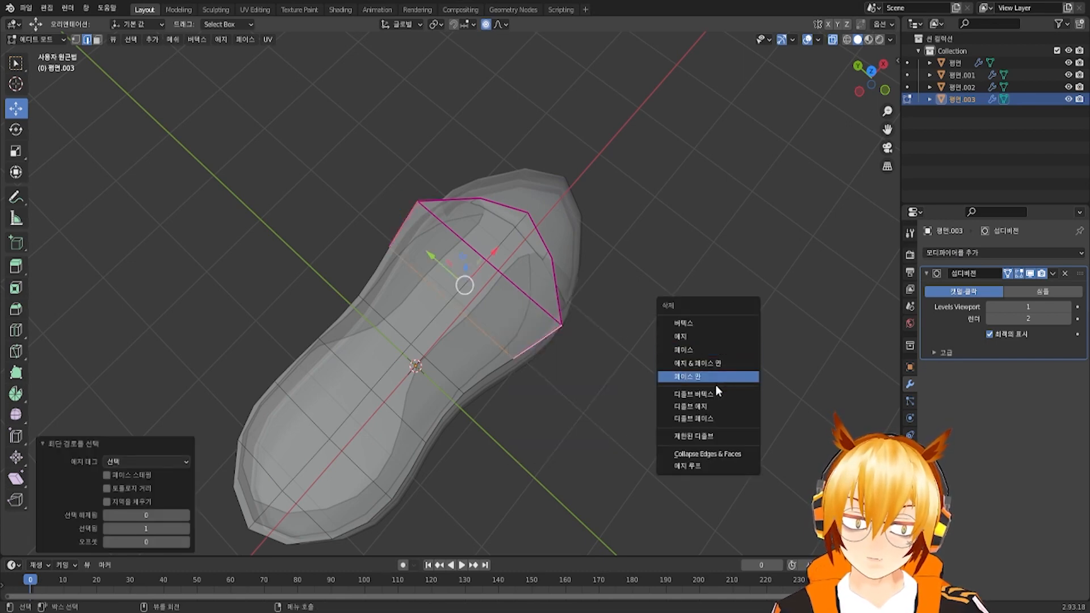
{"action": "right_click", "coordinate": [511, 276]}
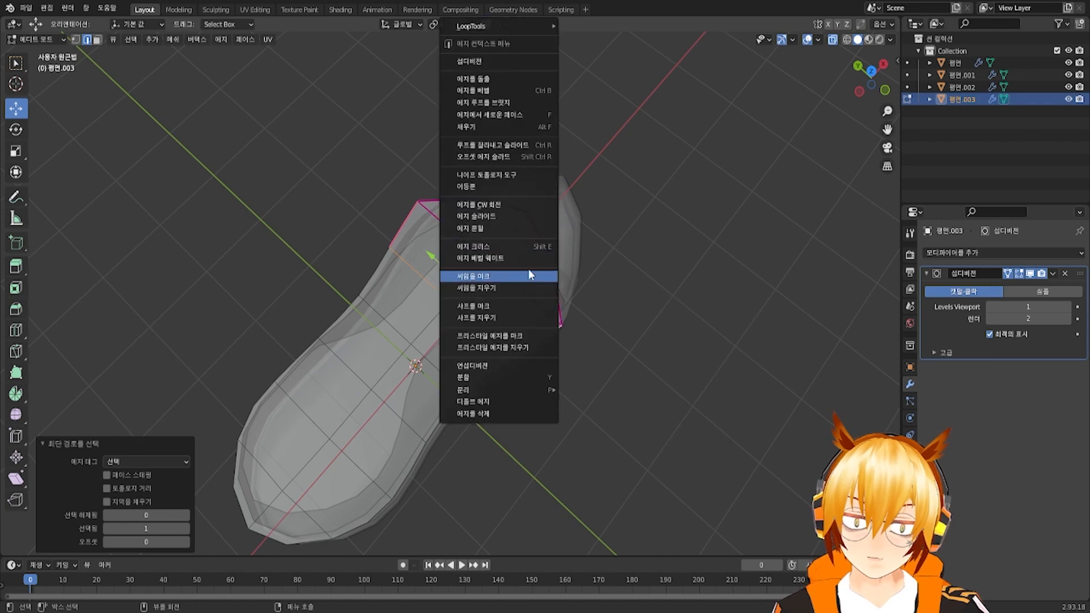
{"action": "left_click", "coordinate": [525, 247]}
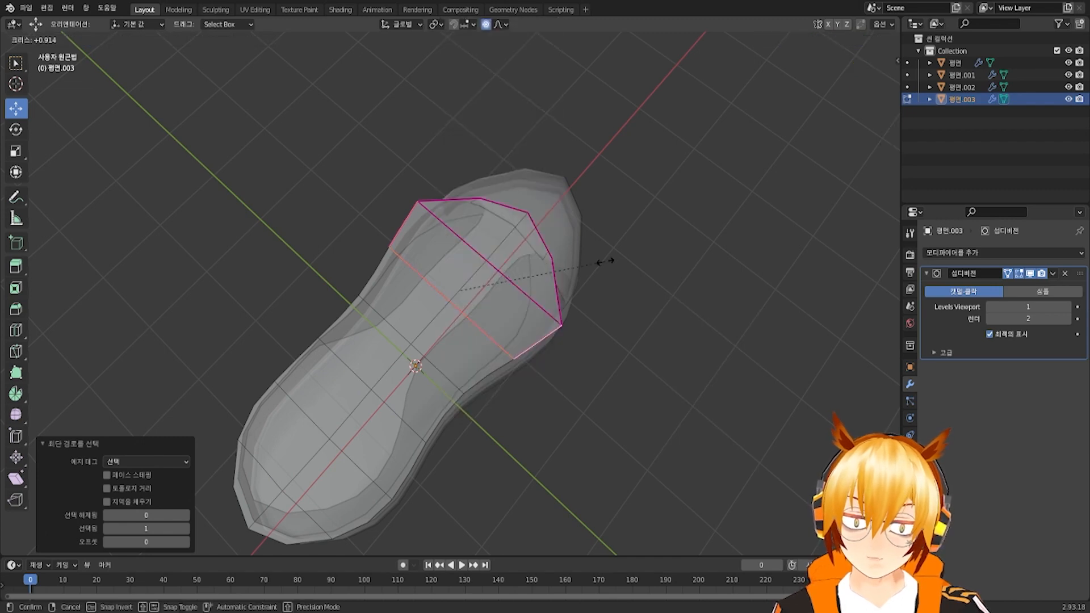
{"action": "left_click", "coordinate": [470, 312]}
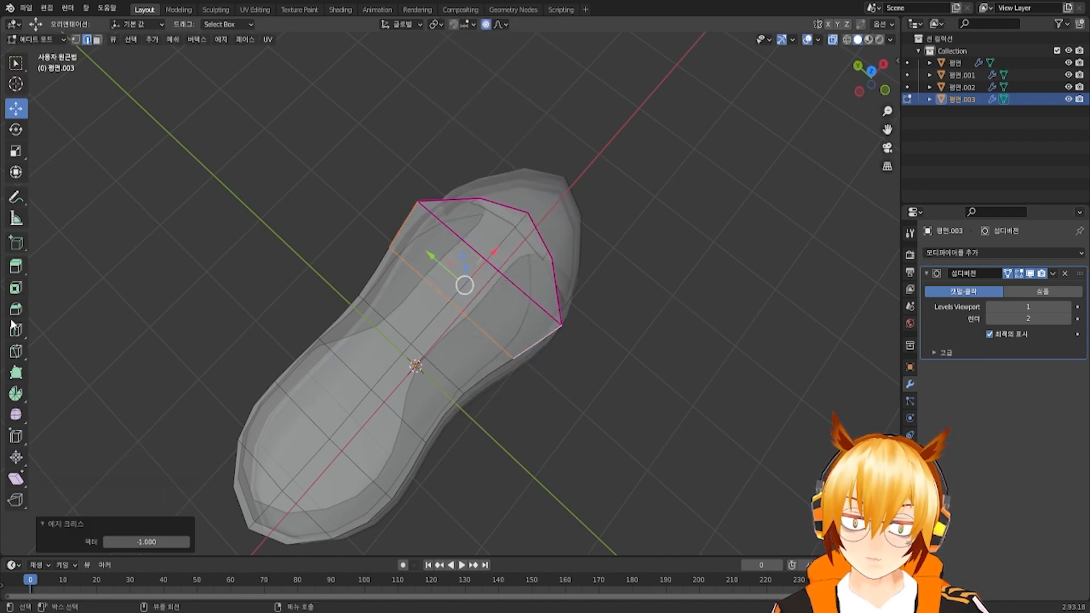
{"action": "left_click", "coordinate": [36, 41]}
{"action": "left_click", "coordinate": [47, 54]}
{"action": "left_click", "coordinate": [539, 266]}
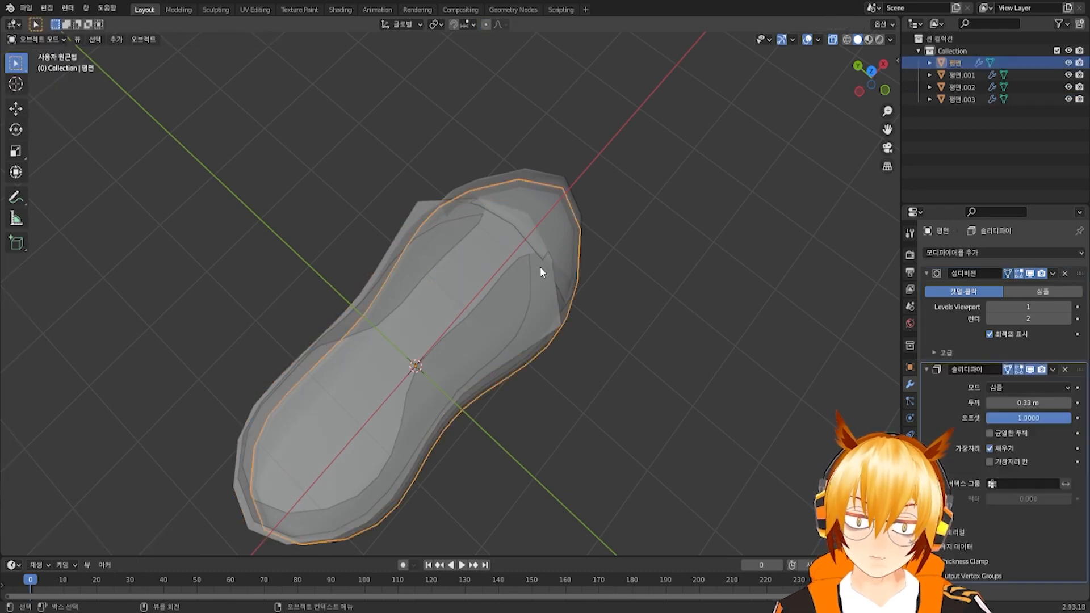
{"action": "key", "text": "Tab"}
{"action": "middle_click_drag", "start_coordinate": [516, 255], "coordinate": [500, 279]}
{"action": "left_click", "coordinate": [498, 281]}
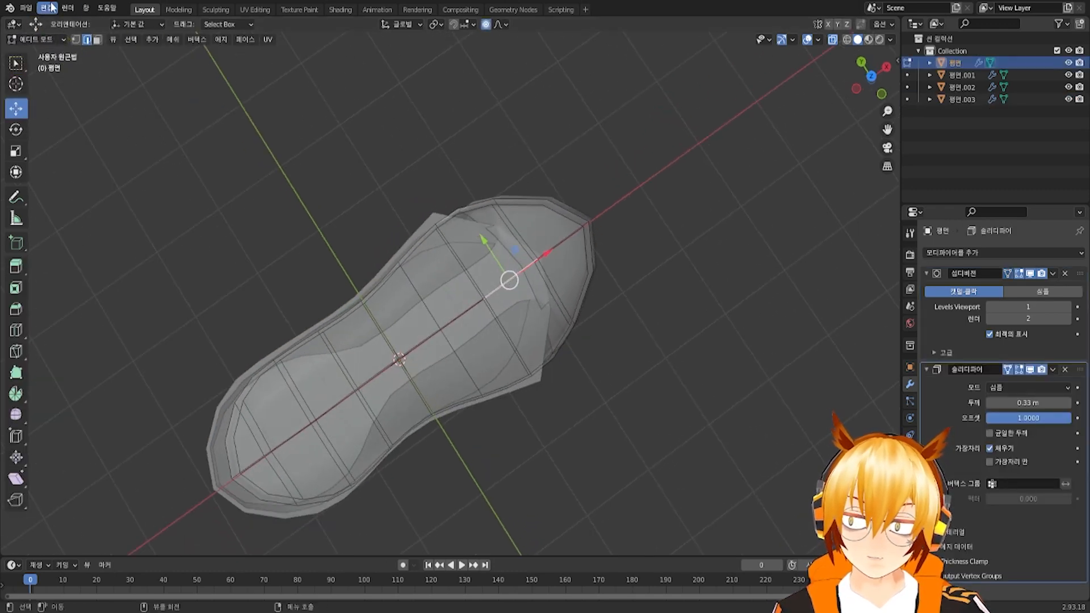
{"action": "left_click", "coordinate": [37, 41]}
{"action": "left_click", "coordinate": [40, 53]}
{"action": "left_click", "coordinate": [478, 227]}
{"action": "key", "text": "Tab"}
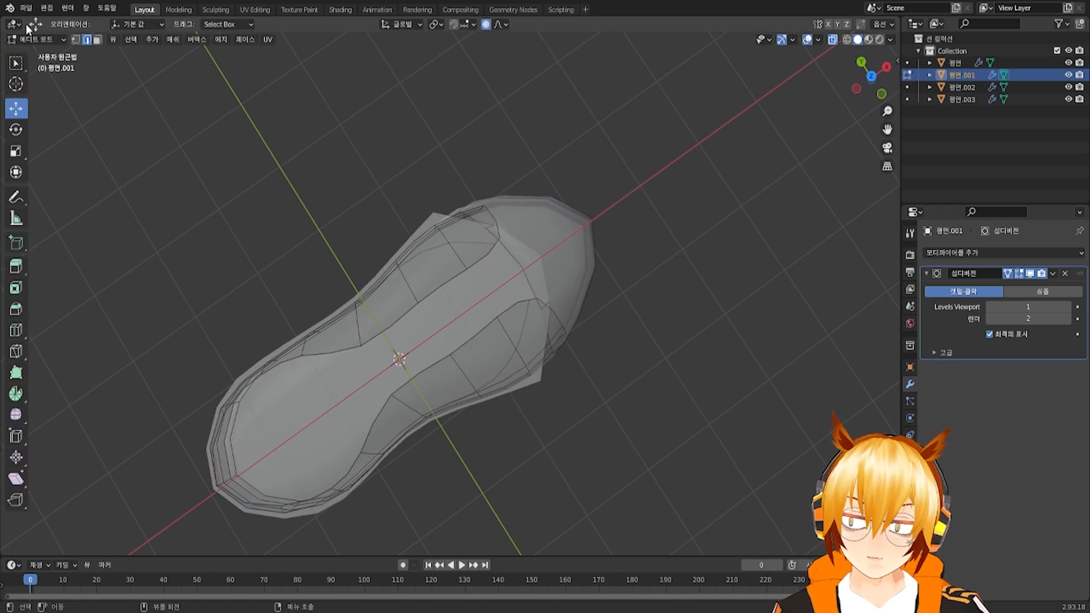
{"action": "left_click", "coordinate": [36, 39]}
{"action": "left_click", "coordinate": [50, 54]}
{"action": "left_click", "coordinate": [535, 267]}
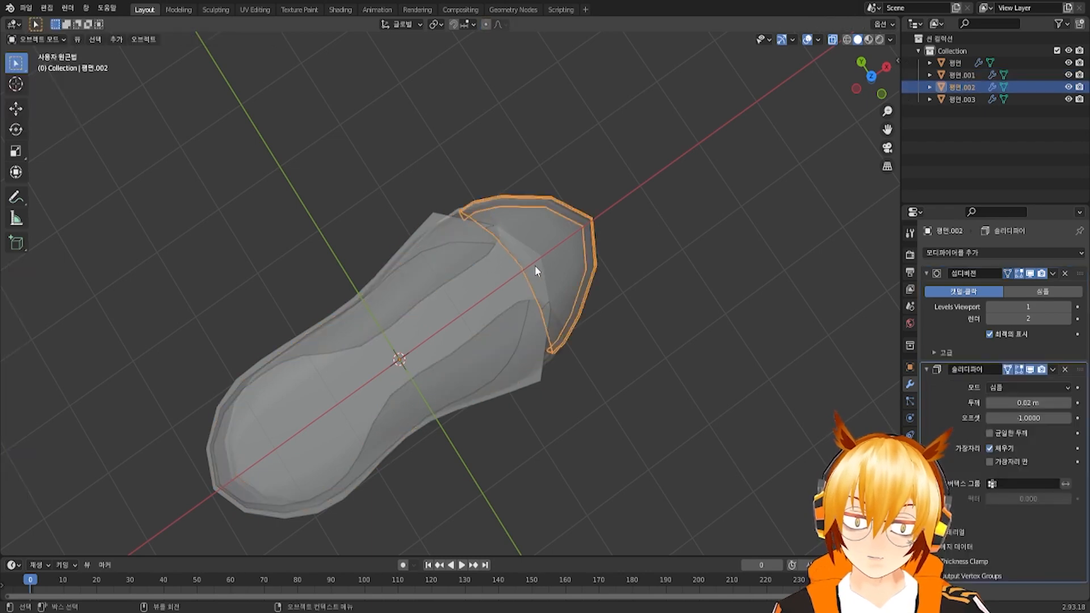
{"action": "key", "text": "Tab"}
{"action": "middle_click_drag", "start_coordinate": [538, 264], "coordinate": [415, 258]}
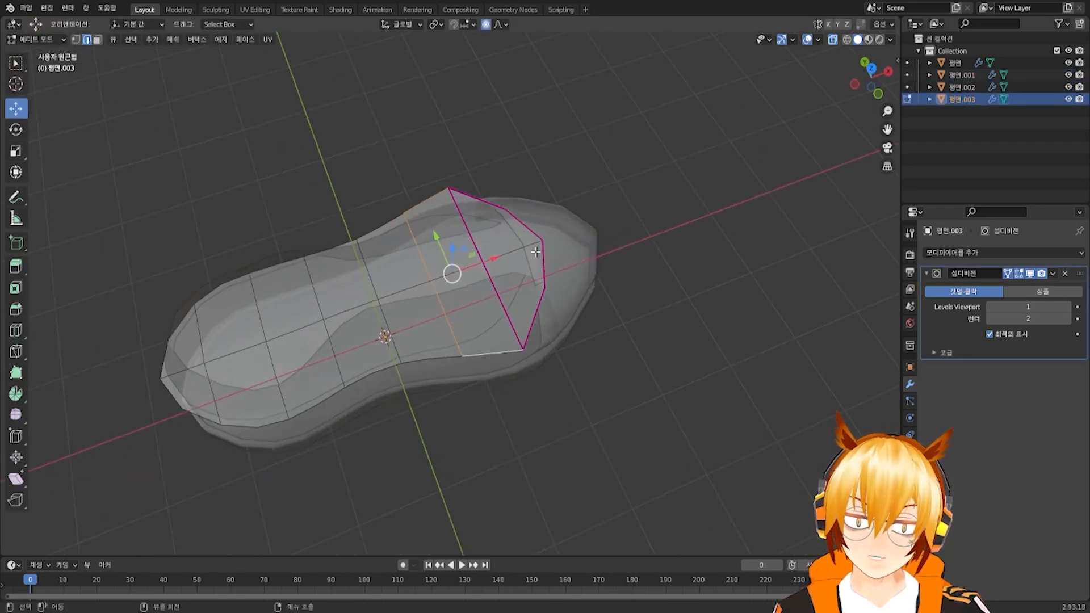
Scale the two side vertices just behind the creased section by 0.683 along X with proportional editing
{"action": "scroll", "coordinate": [536, 251], "scroll_direction": "up", "scroll_amount": 2}
{"action": "mouse_move", "coordinate": [519, 262]}
{"action": "middle_mouse_down"}
{"action": "mouse_move", "coordinate": [539, 263]}
{"action": "mouse_move", "coordinate": [505, 266]}
{"action": "middle_mouse_up"}
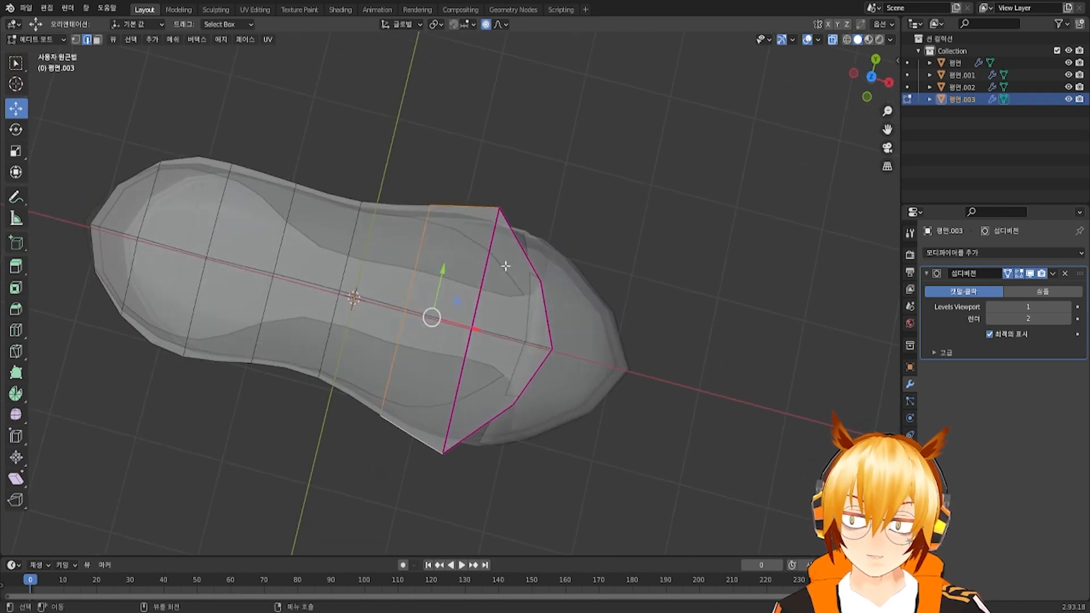
{"action": "middle_click_drag", "start_coordinate": [402, 171], "coordinate": [445, 197]}
{"action": "left_click", "coordinate": [444, 200]}
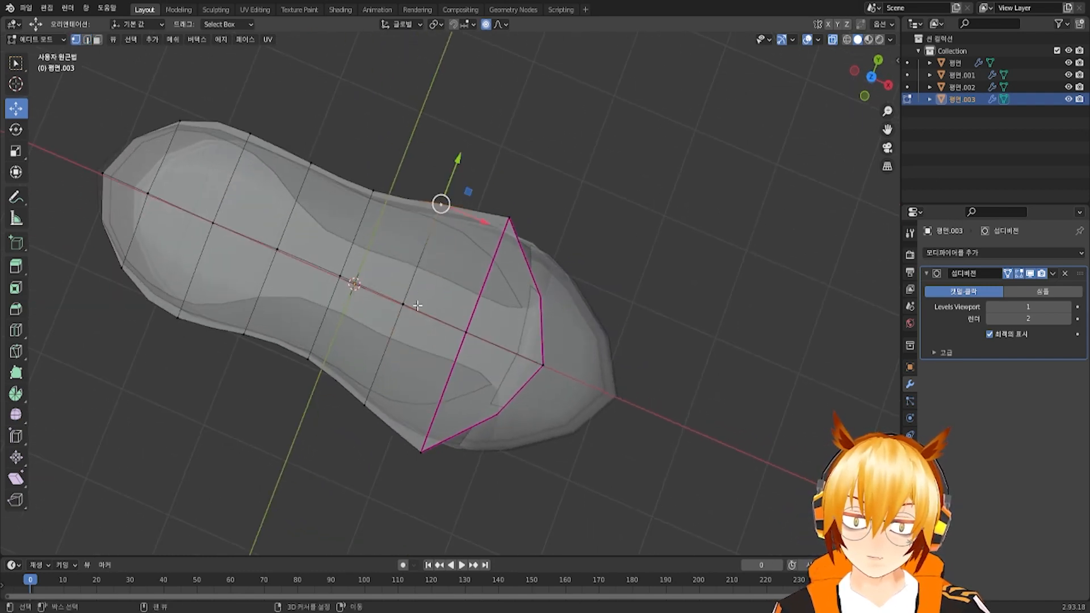
{"action": "left_click", "coordinate": [369, 388], "text": "alt"}
{"action": "key", "text": "KP_7"}
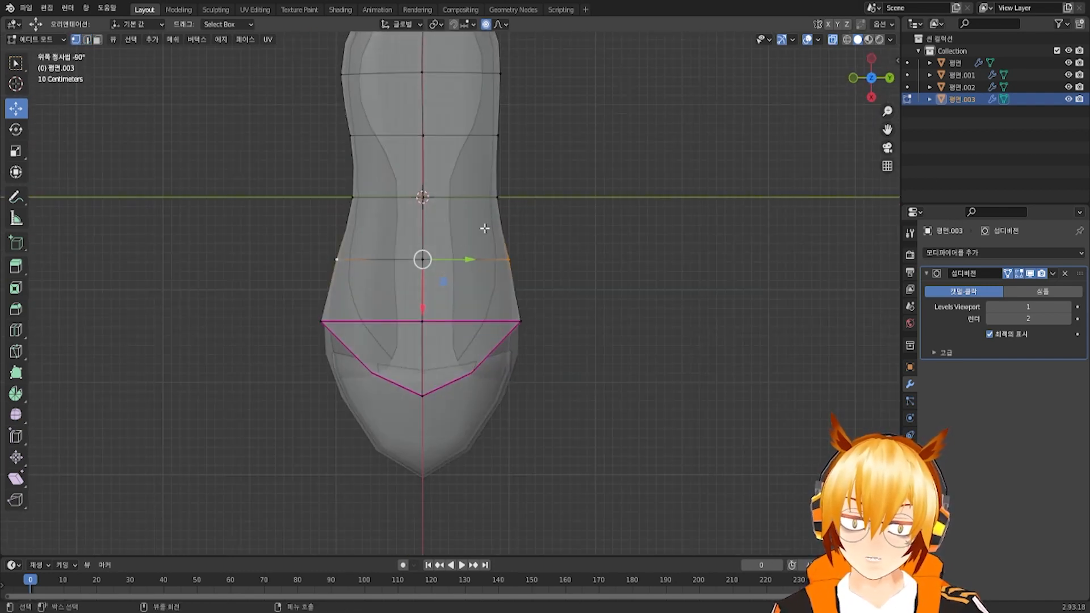
{"action": "key", "text": "g"}
{"action": "key", "text": "x"}
{"action": "left_click", "coordinate": [579, 238]}
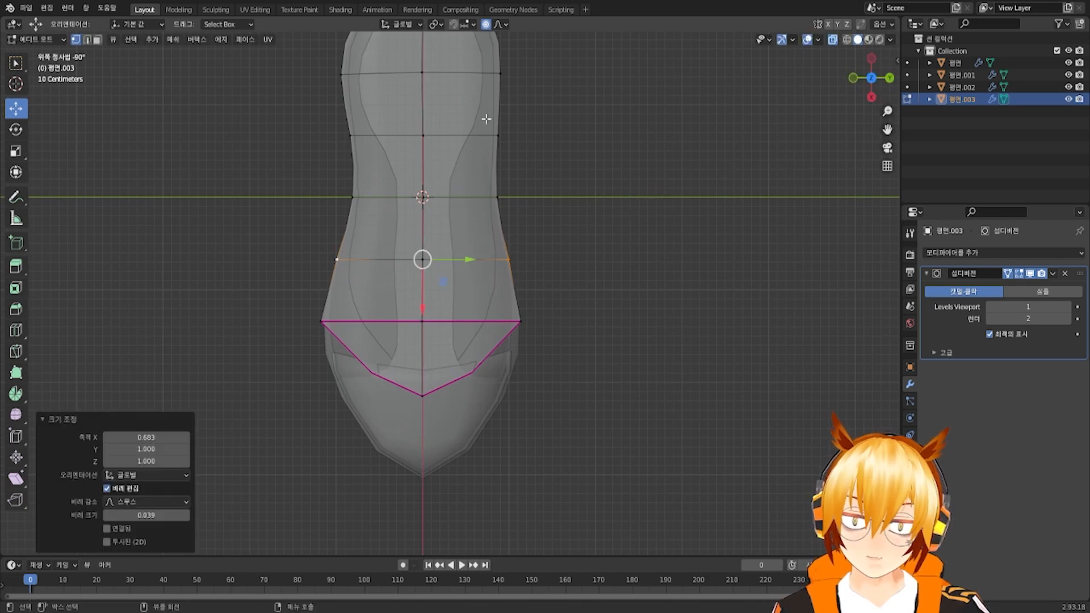
Try to pull the same two side vertices inward by scaling them 0.525 along Y
{"action": "key", "text": "s"}
{"action": "key", "text": "y"}
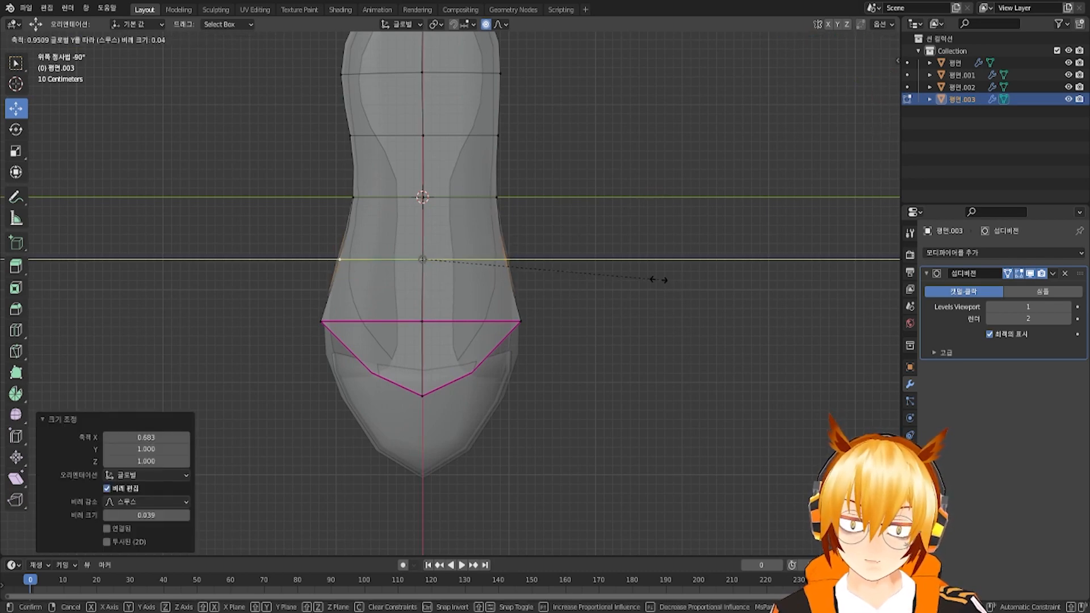
{"action": "right_click", "coordinate": [549, 282]}
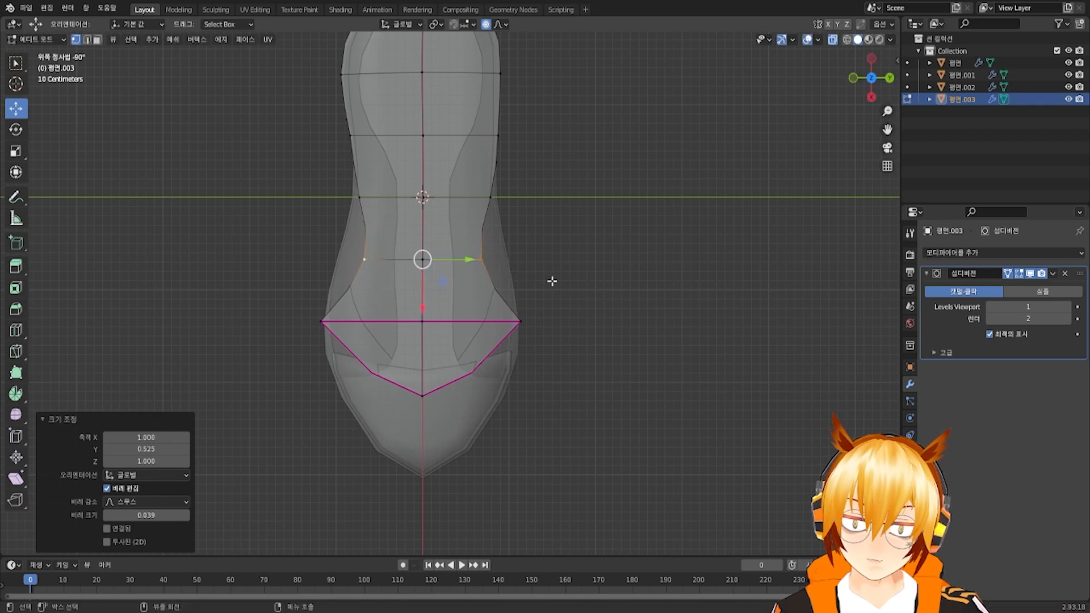
{"action": "key", "text": "ctrl+z"}
Scale the two side vertices of the inner part's row at the origin by 0.315 along Y with proportional editing
{"action": "left_click", "coordinate": [349, 194], "text": "alt"}
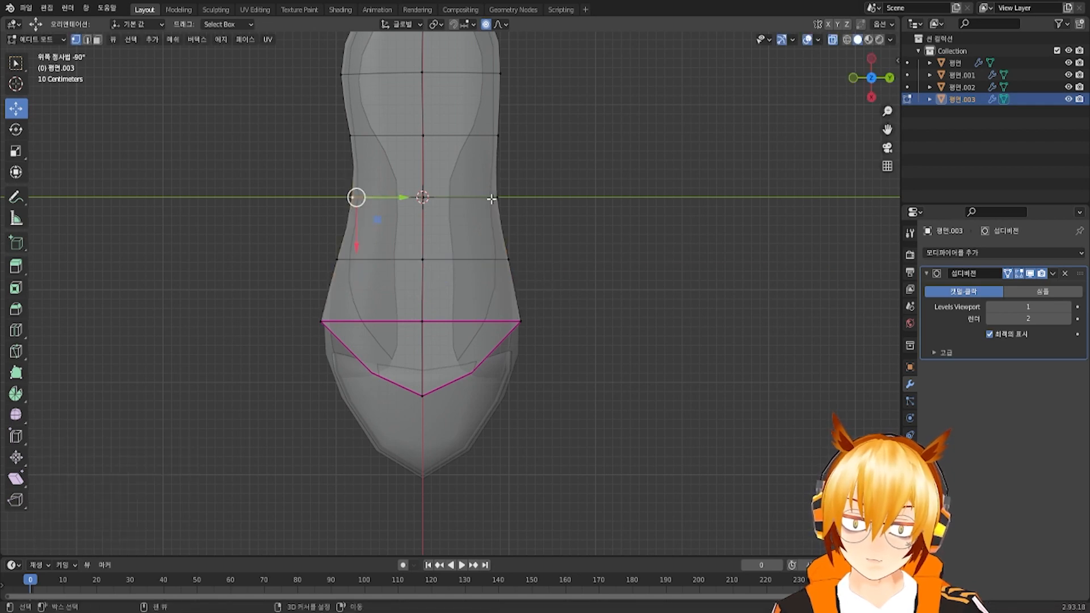
{"action": "key", "text": "s"}
{"action": "key", "text": "x"}
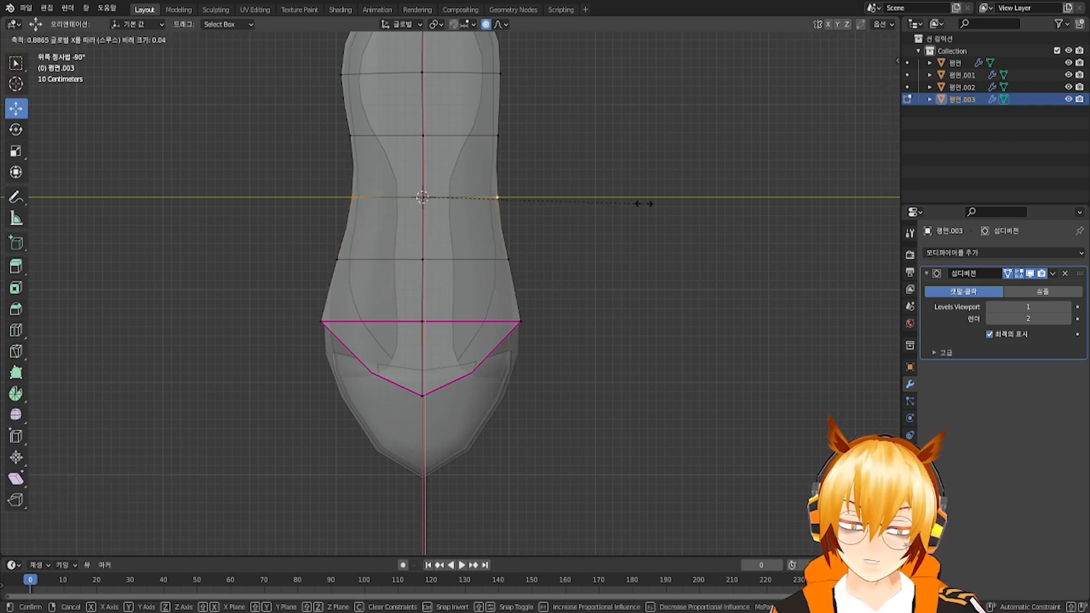
{"action": "key", "text": "y"}
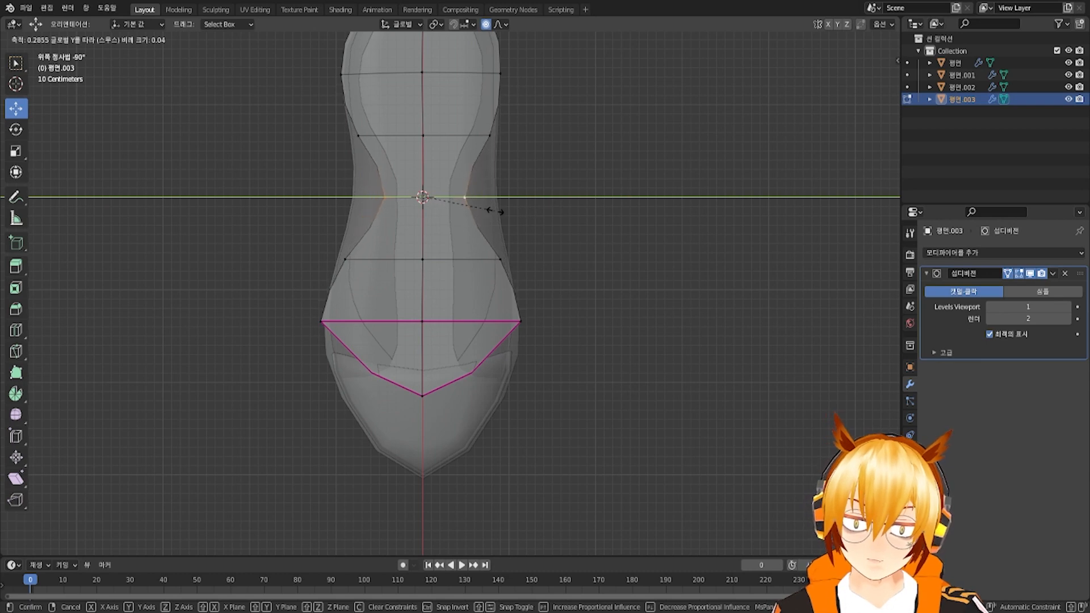
{"action": "left_click", "coordinate": [503, 211]}
{"action": "scroll", "coordinate": [502, 214], "scroll_direction": "down", "scroll_amount": 4}
{"action": "mouse_move", "coordinate": [498, 262]}
{"action": "middle_mouse_down"}
{"action": "mouse_move", "coordinate": [494, 210]}
{"action": "mouse_move", "coordinate": [478, 269]}
{"action": "middle_mouse_up"}
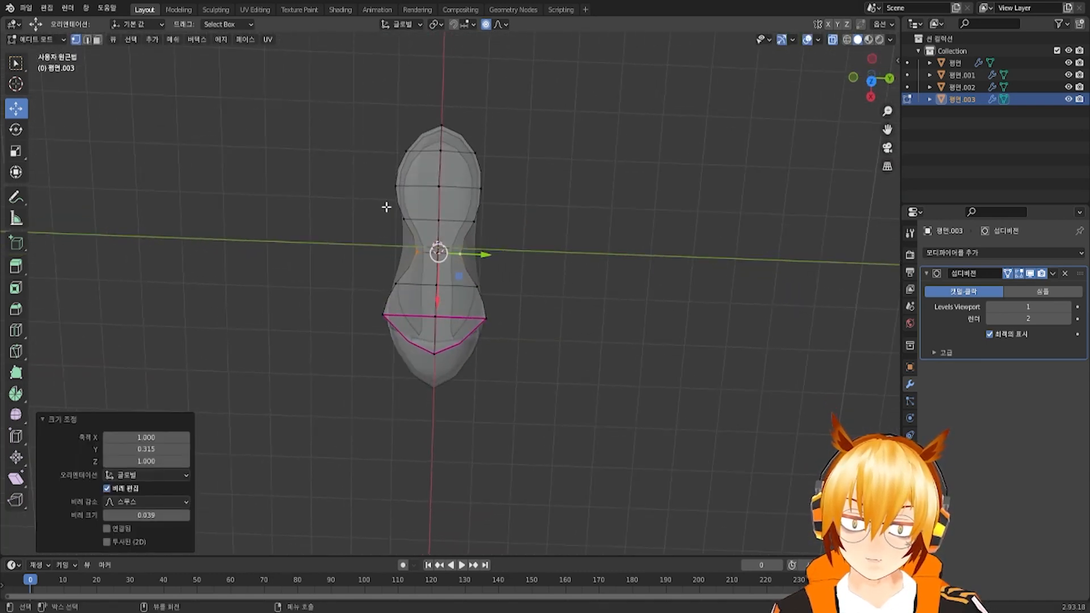
Narrow the next two crosswise rows toward the heel by scaling their side vertices inward along Y with proportional editing
{"action": "left_click", "coordinate": [400, 219]}
{"action": "key", "text": "s"}
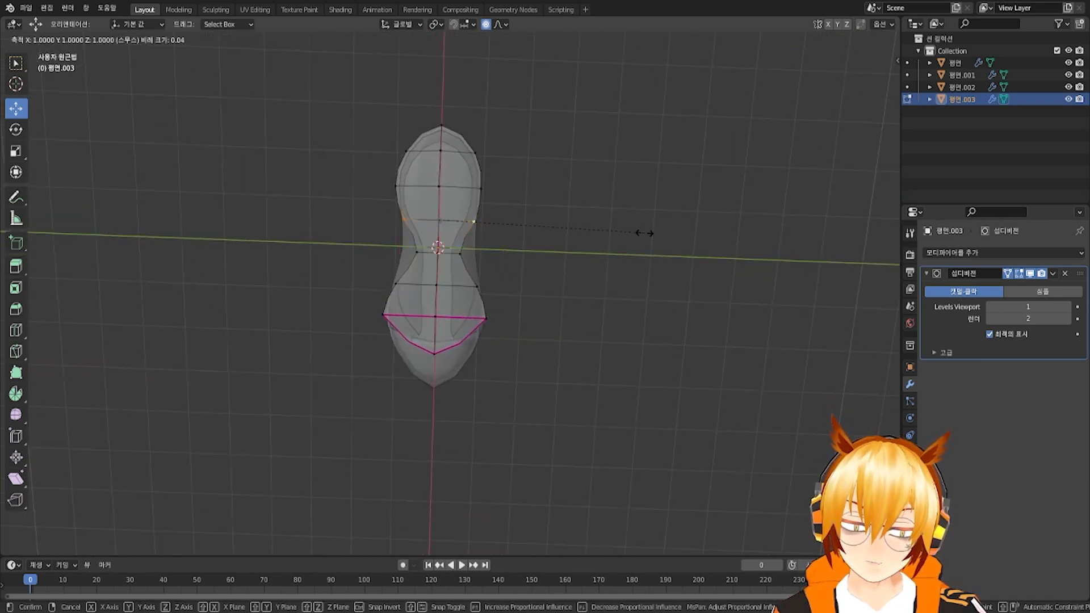
{"action": "key", "text": "y"}
{"action": "left_click", "coordinate": [508, 223]}
{"action": "left_click", "coordinate": [392, 187]}
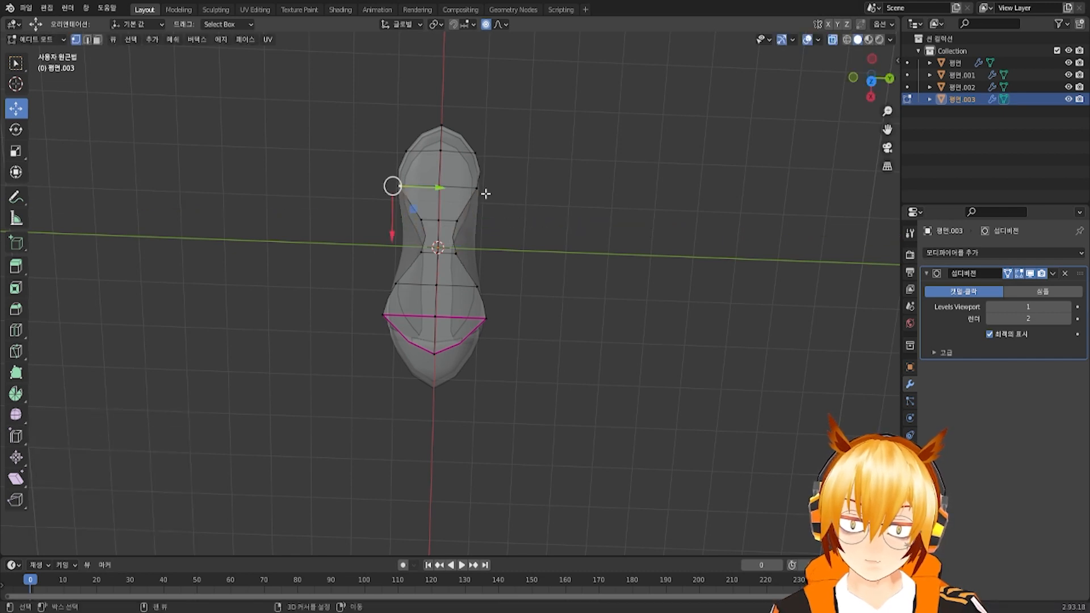
{"action": "key", "text": "s"}
{"action": "key", "text": "y"}
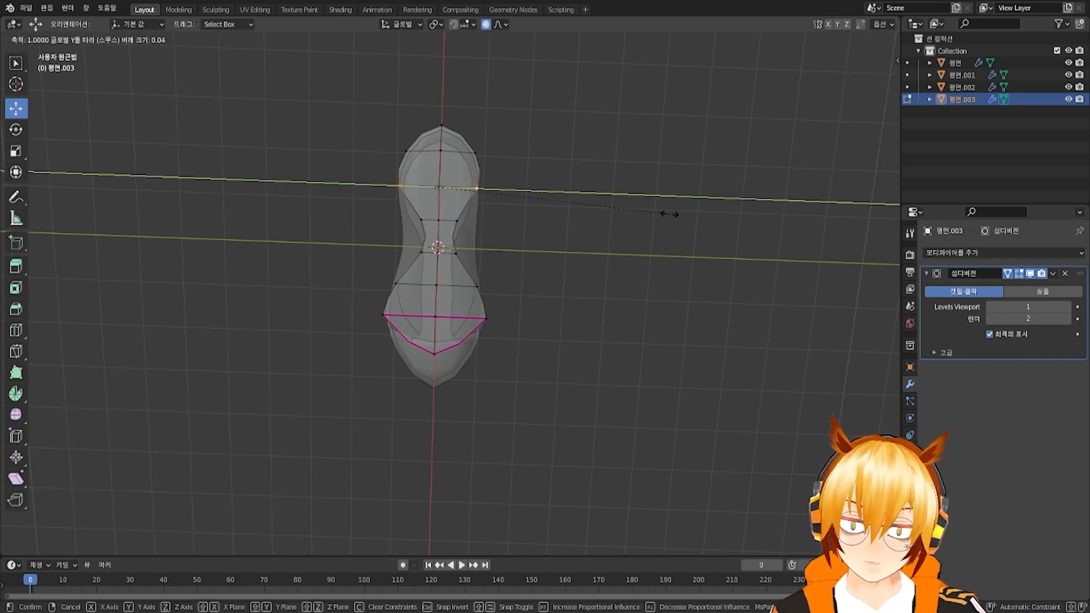
{"action": "left_click", "coordinate": [500, 209]}
Scale the side vertices of the crosswise row nearest the heel inward along Y with proportional editing
{"action": "left_click", "coordinate": [410, 156]}
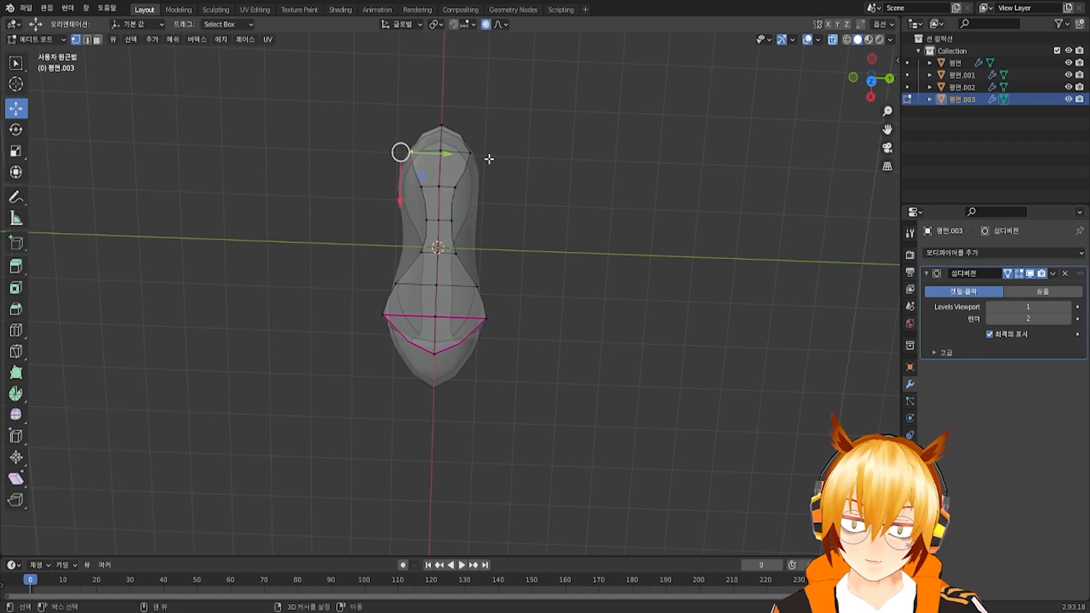
{"action": "left_click", "coordinate": [489, 159], "text": "shift"}
{"action": "key", "text": "s"}
{"action": "key", "text": "y"}
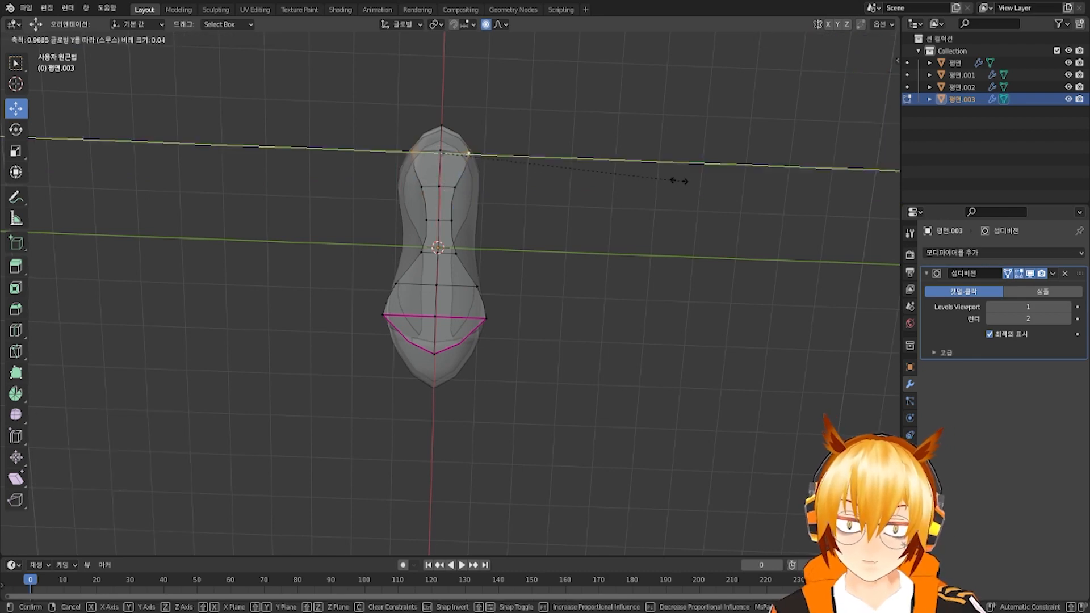
{"action": "left_click", "coordinate": [625, 172]}
Scale the two side vertices just behind the creased front section by 0.399 along Y with proportional editing
{"action": "middle_click_drag", "start_coordinate": [489, 176], "coordinate": [512, 275]}
{"action": "left_click", "coordinate": [462, 255]}
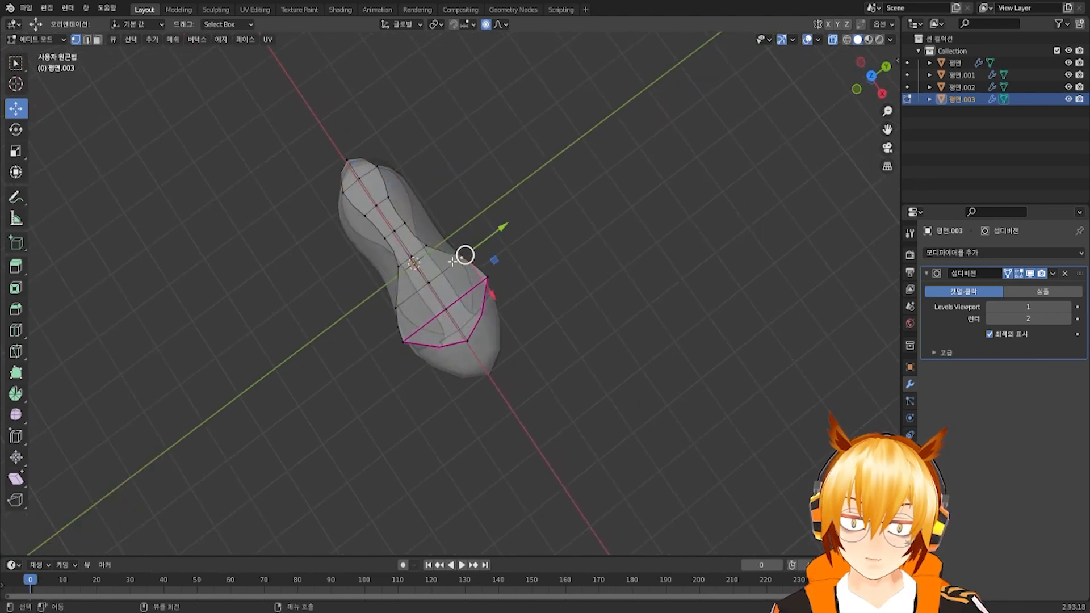
{"action": "left_click", "coordinate": [399, 308], "text": "shift"}
{"action": "middle_click_drag", "start_coordinate": [535, 233], "coordinate": [560, 250]}
{"action": "key", "text": "s"}
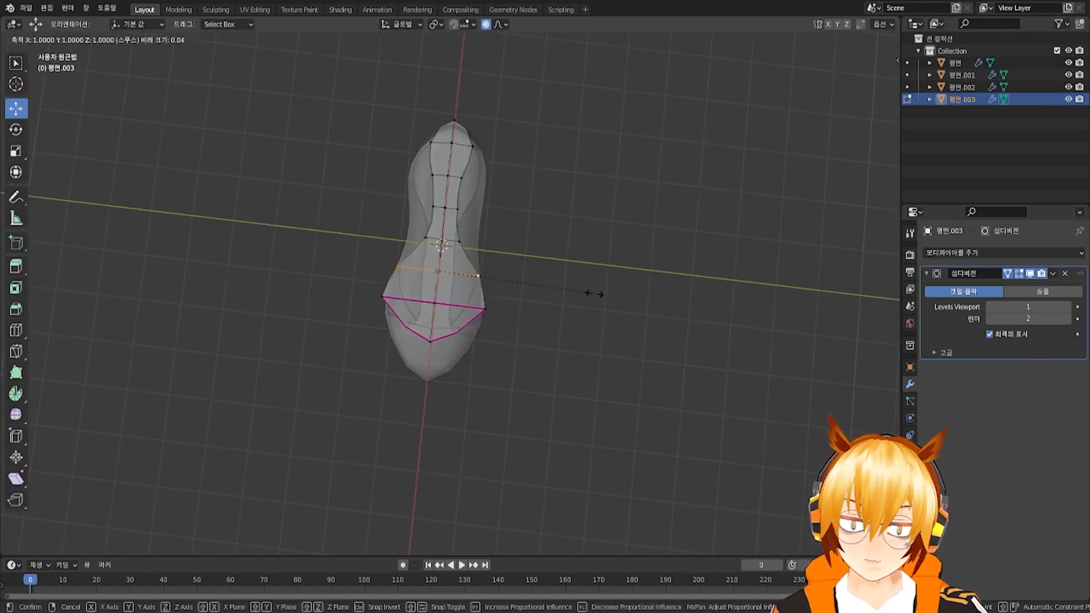
{"action": "key", "text": "y"}
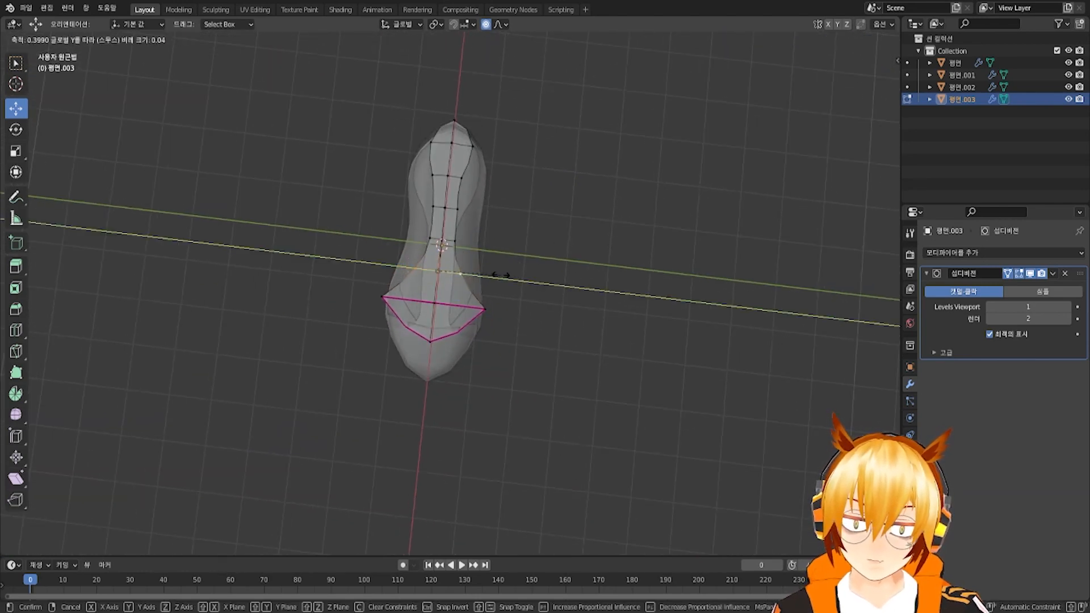
{"action": "left_click", "coordinate": [499, 276]}
Narrow the same two side vertices further by scaling them 0.681 along Y
{"action": "scroll", "coordinate": [488, 281], "scroll_direction": "up", "scroll_amount": 5}
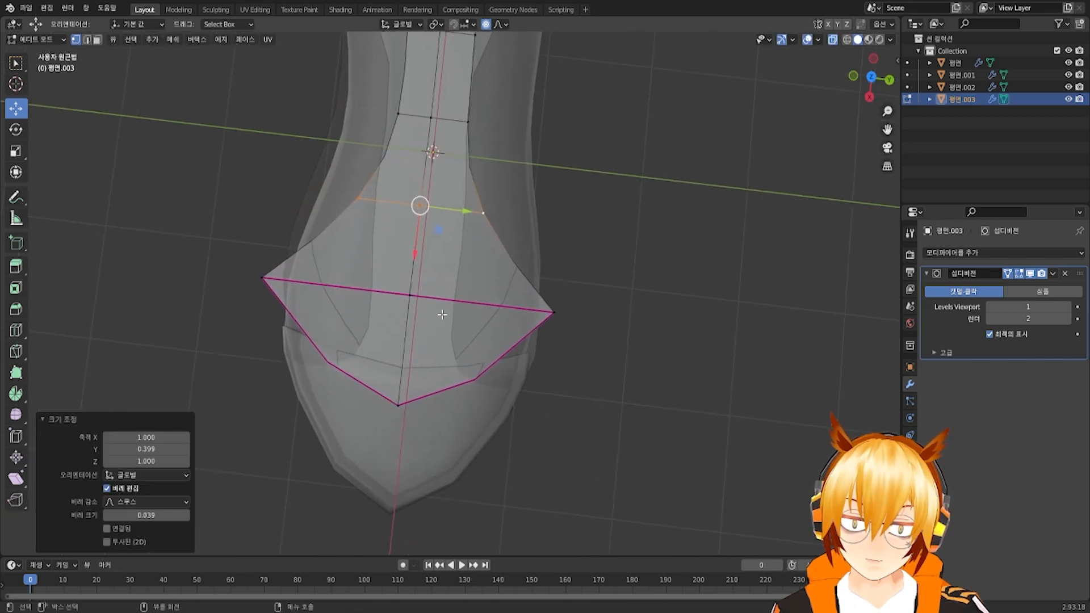
{"action": "middle_click_drag", "start_coordinate": [450, 305], "coordinate": [698, 239]}
{"action": "key", "text": "s"}
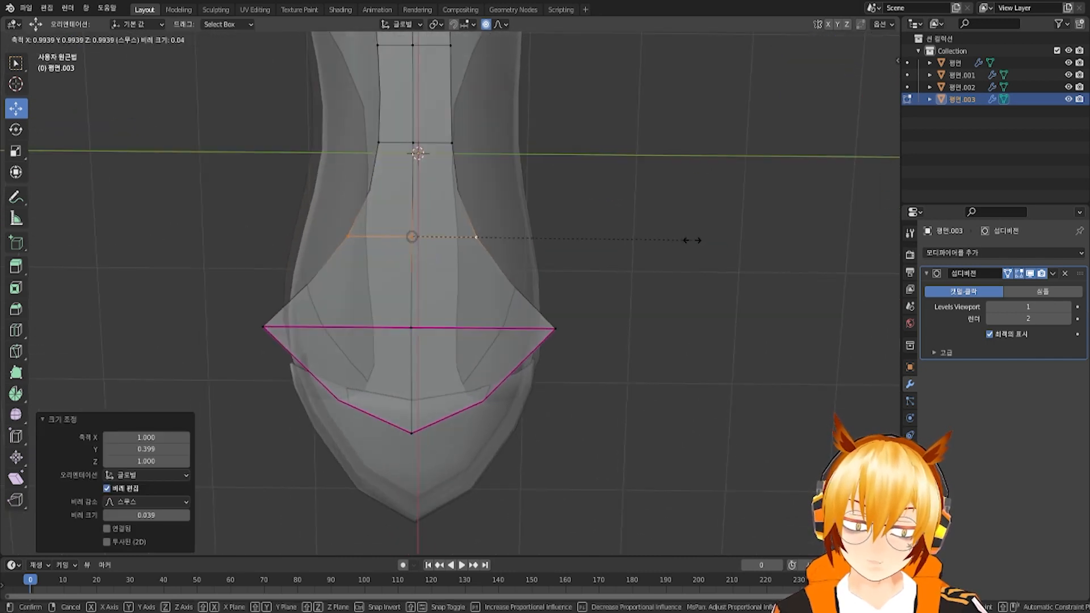
{"action": "key", "text": "y"}
{"action": "left_click", "coordinate": [604, 250]}
{"action": "middle_click_drag", "start_coordinate": [481, 318], "coordinate": [456, 286]}
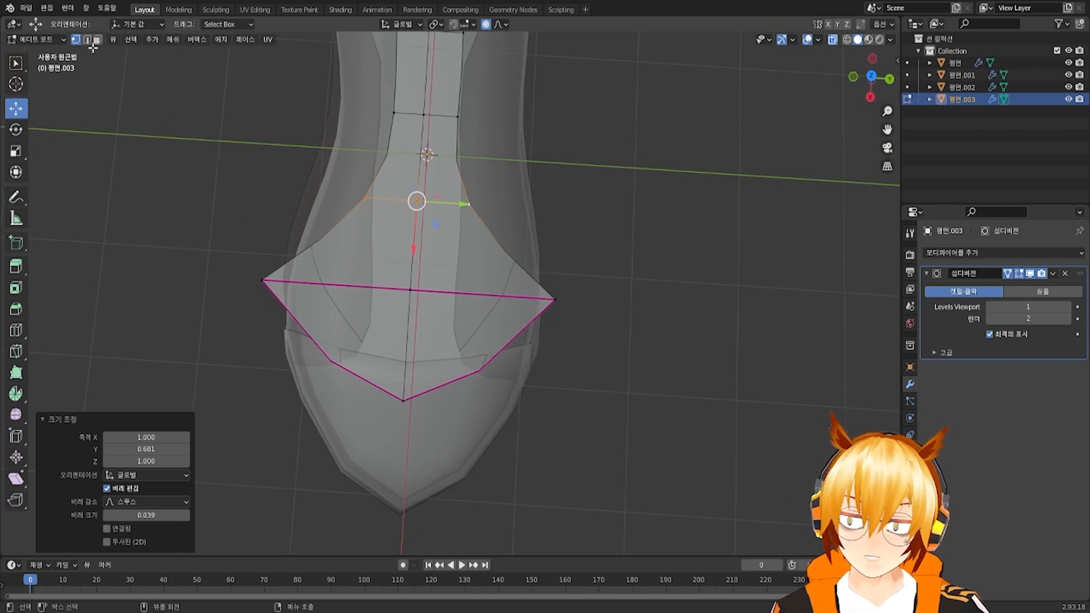
Select both edges of the creased crosswise row and clear their crease with a factor of -1
{"action": "left_click", "coordinate": [336, 270]}
{"action": "left_click", "coordinate": [479, 297], "text": "shift"}
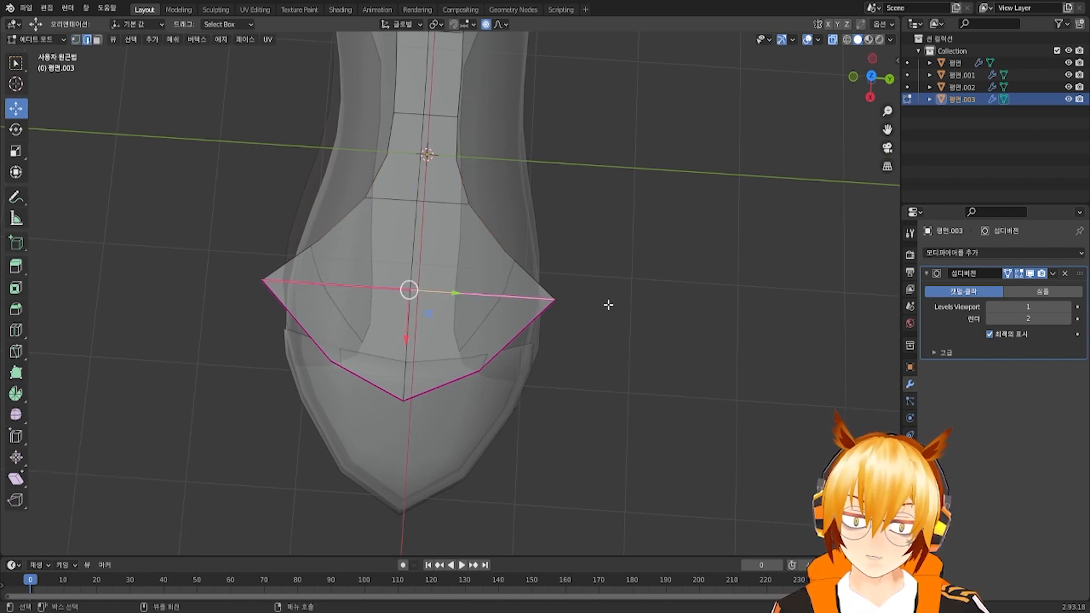
{"action": "right_click", "coordinate": [664, 307]}
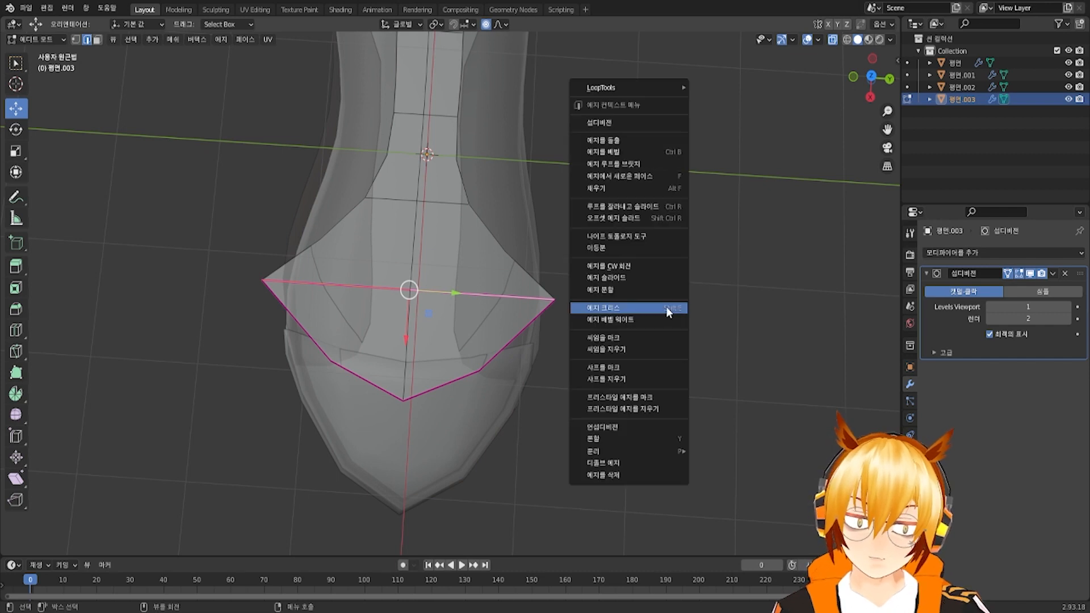
{"action": "left_click", "coordinate": [666, 306]}
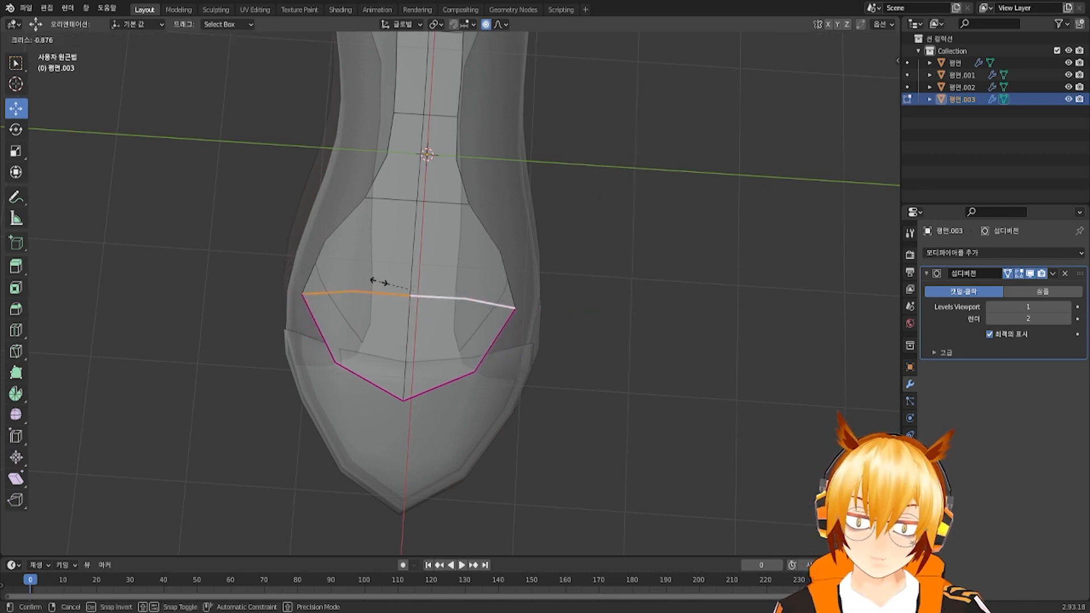
{"action": "left_click", "coordinate": [438, 292]}
{"action": "left_click_drag", "start_coordinate": [156, 543], "coordinate": [85, 539]}
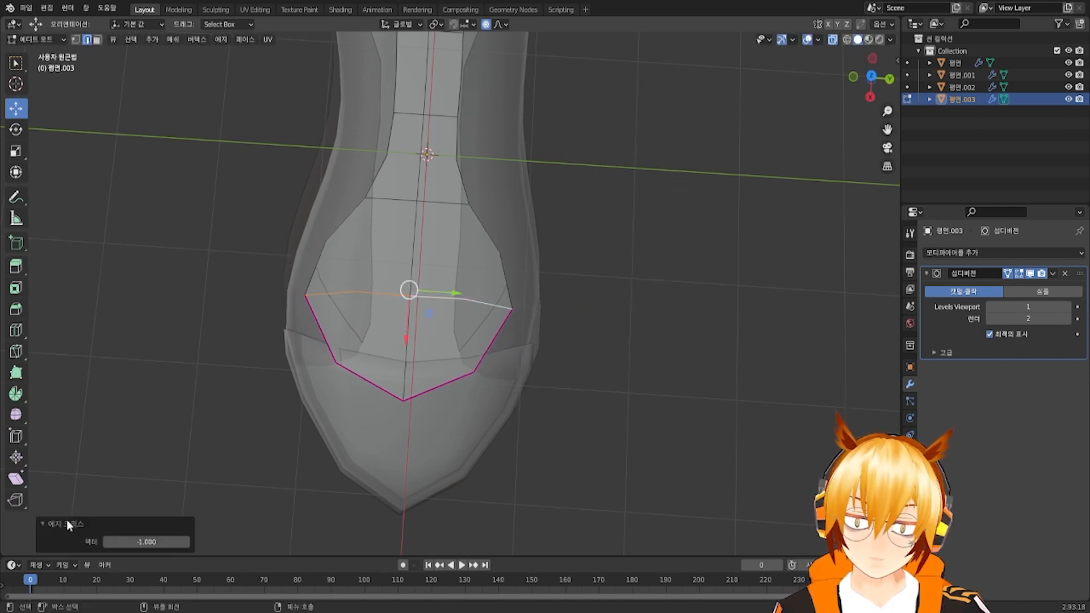
{"action": "left_click", "coordinate": [55, 50]}
Switch to Object Mode and turn off X-ray to show the shoe as solid surfaces
{"action": "left_click", "coordinate": [42, 40]}
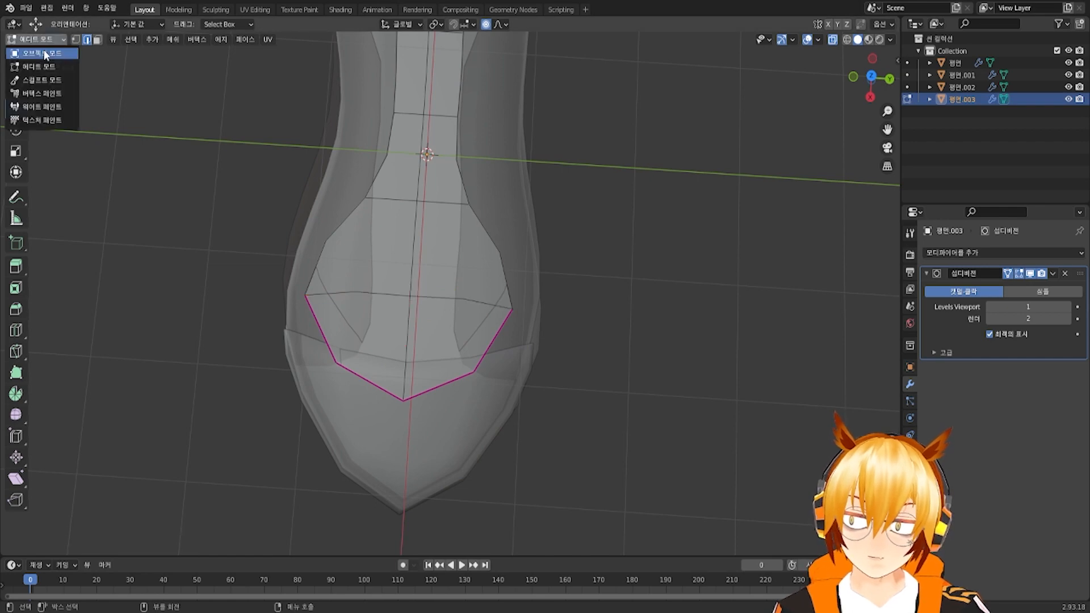
{"action": "left_click", "coordinate": [43, 52]}
{"action": "scroll", "coordinate": [431, 187], "scroll_direction": "down", "scroll_amount": 3}
{"action": "middle_click_drag", "start_coordinate": [431, 188], "coordinate": [413, 179]}
{"action": "left_click", "coordinate": [851, 56]}
{"action": "left_click", "coordinate": [836, 39]}
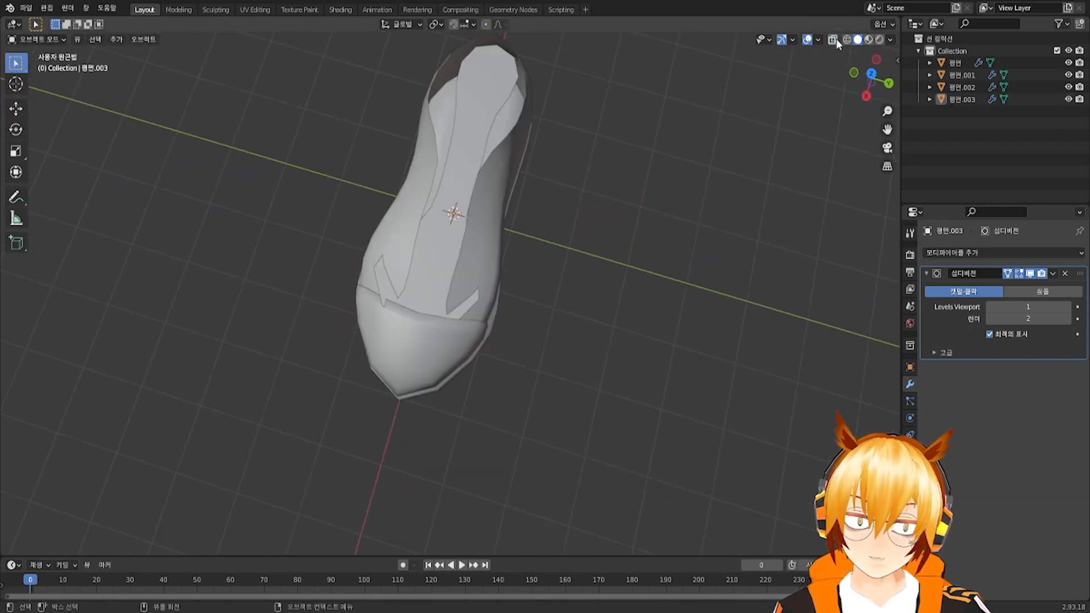
Reopen the inner part in Edit Mode with X-ray on, and select its front tip vertex
{"action": "middle_click_drag", "start_coordinate": [562, 160], "coordinate": [535, 162]}
{"action": "left_click", "coordinate": [460, 260]}
{"action": "middle_click_drag", "start_coordinate": [495, 267], "coordinate": [371, 175]}
{"action": "key", "text": "Tab"}
{"action": "scroll", "coordinate": [370, 175], "scroll_direction": "up", "scroll_amount": 2}
{"action": "key", "text": "ctrl+KP_1"}
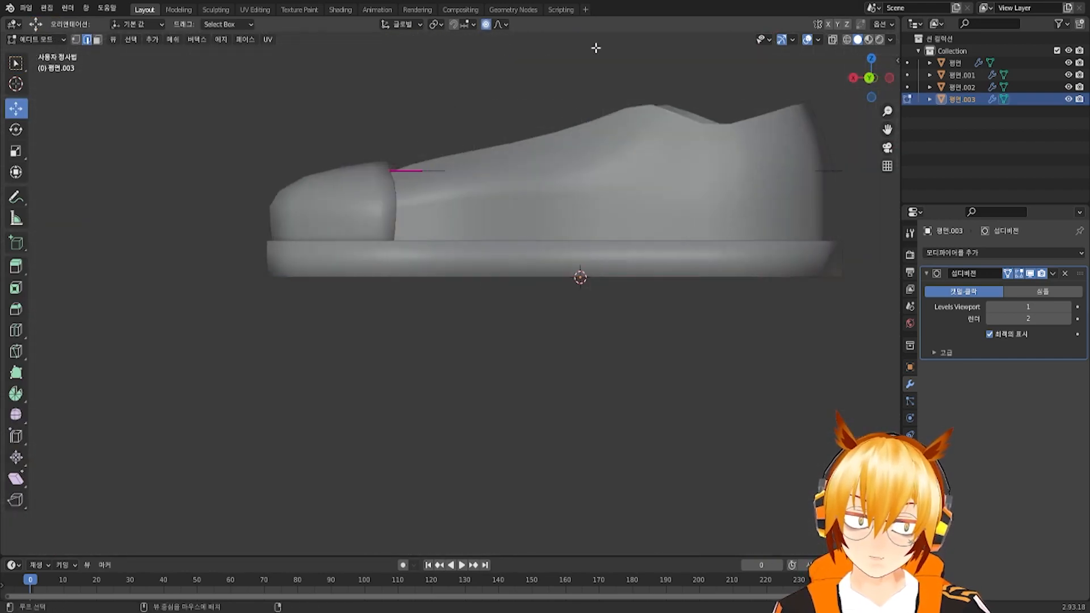
{"action": "scroll", "coordinate": [411, 119], "scroll_direction": "up", "scroll_amount": 3}
{"action": "middle_click_drag", "start_coordinate": [411, 120], "coordinate": [397, 170], "text": "shift"}
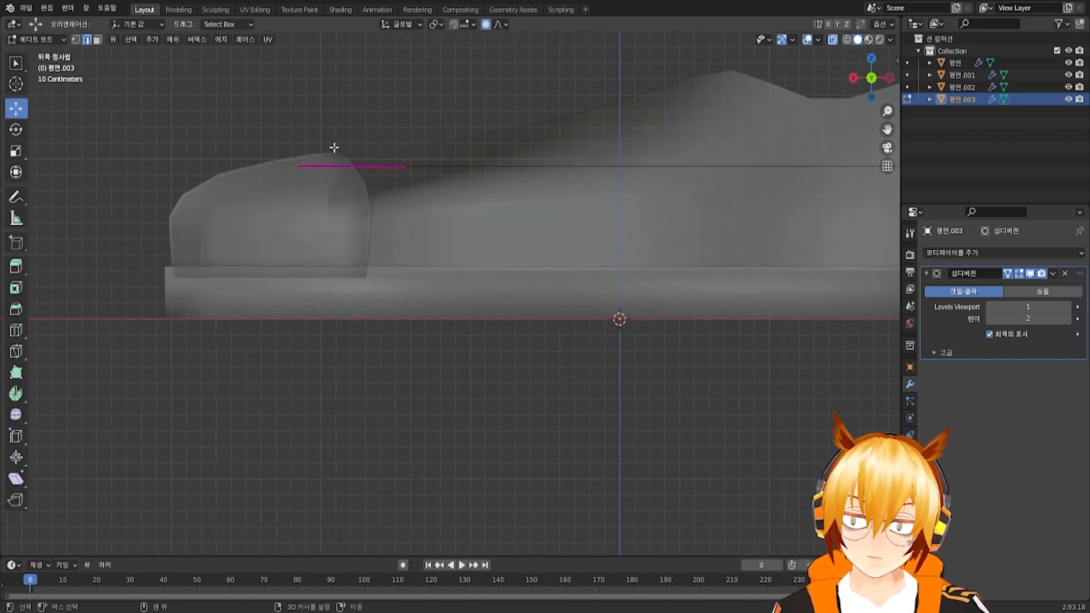
{"action": "left_click", "coordinate": [77, 39]}
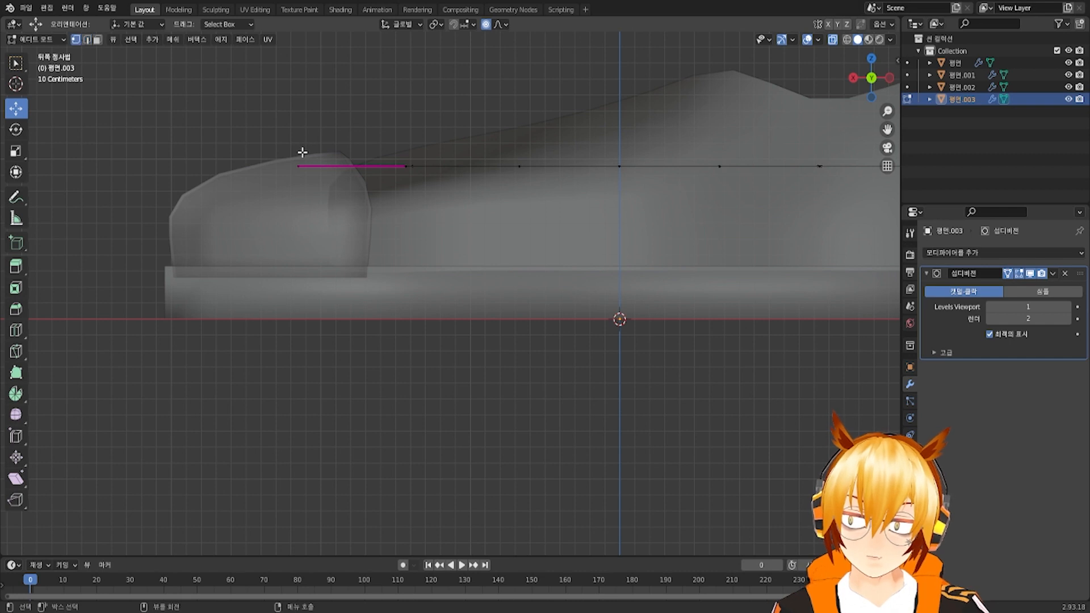
{"action": "scroll", "coordinate": [248, 139], "scroll_direction": "down", "scroll_amount": 1}
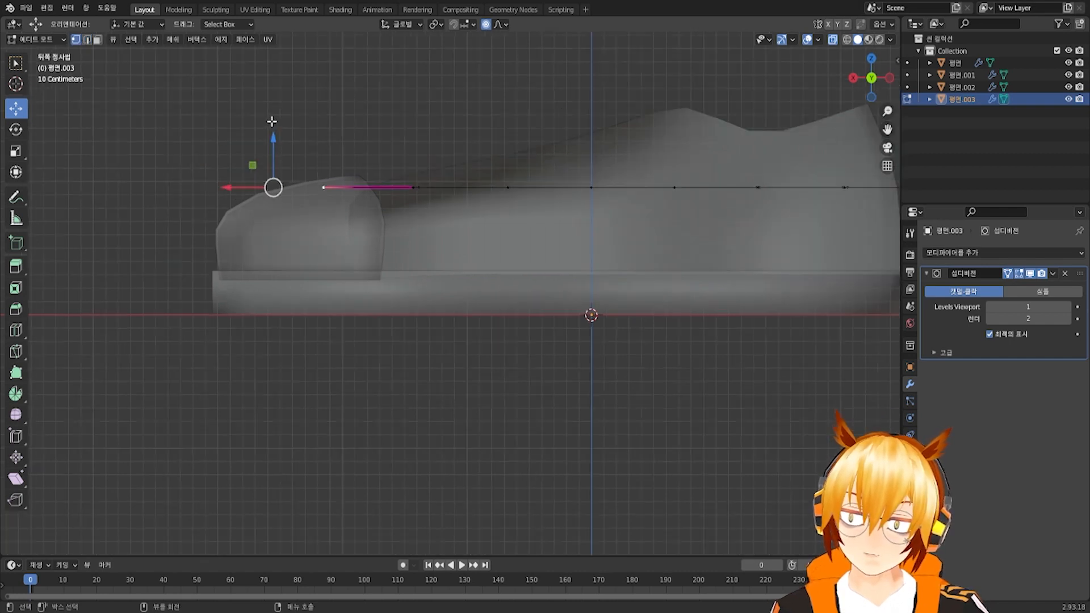
{"action": "middle_click_drag", "start_coordinate": [275, 124], "coordinate": [332, 134]}
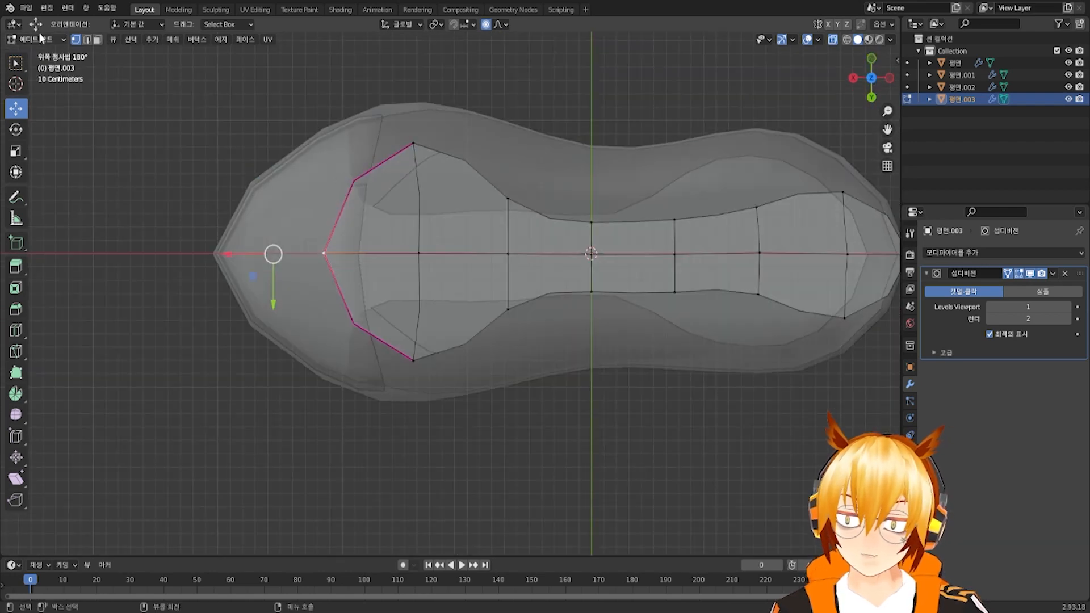
Return to Object Mode and select all four shoe parts
{"action": "left_click", "coordinate": [37, 39]}
{"action": "left_click", "coordinate": [46, 51]}
{"action": "scroll", "coordinate": [656, 161], "scroll_direction": "down", "scroll_amount": 3}
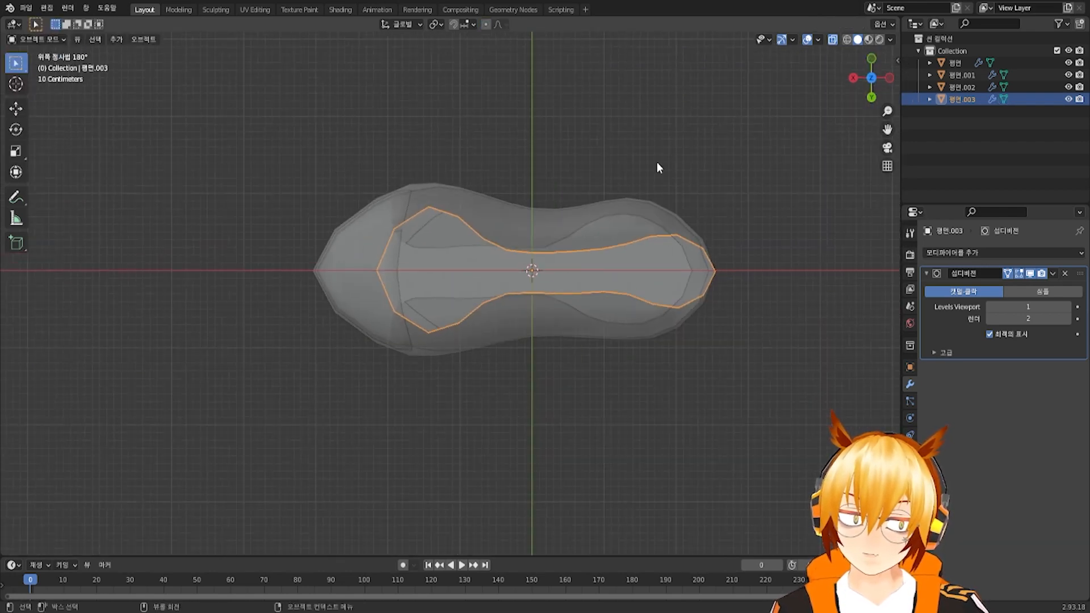
{"action": "left_click", "coordinate": [639, 210]}
{"action": "scroll", "coordinate": [624, 222], "scroll_direction": "down", "scroll_amount": 2}
{"action": "left_click_drag", "start_coordinate": [304, 137], "coordinate": [803, 407]}
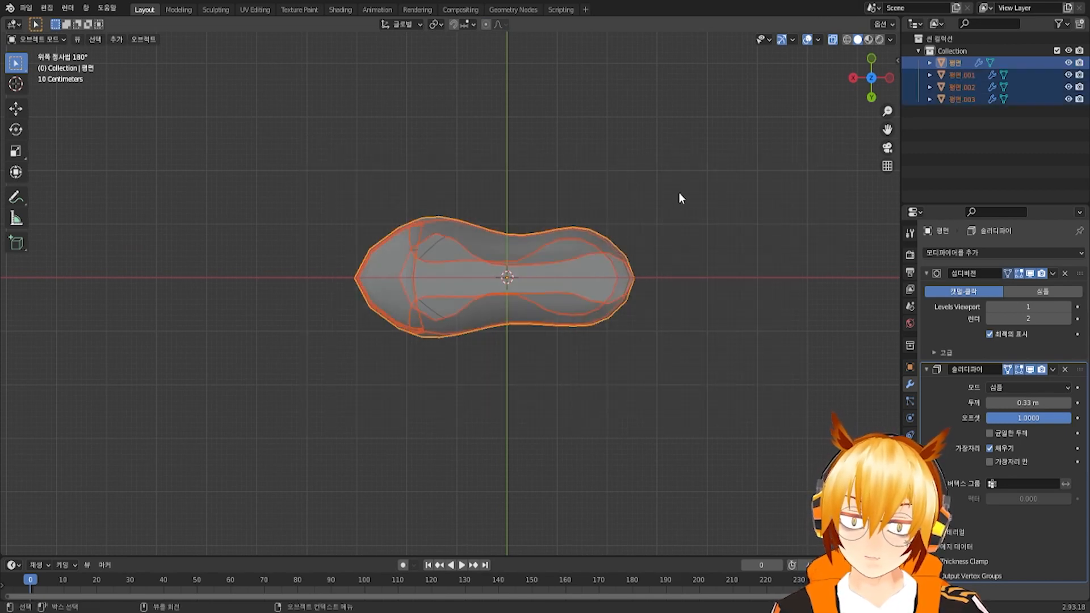
Open all four parts together in Edit Mode and select all of their geometry
{"action": "key", "text": "Tab"}
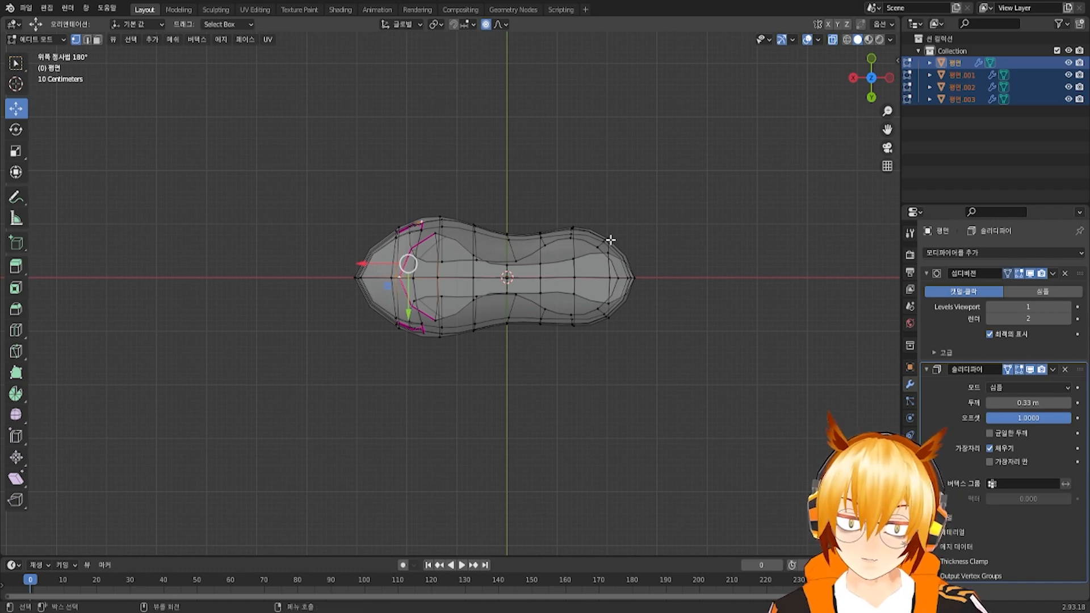
{"action": "left_click_drag", "start_coordinate": [316, 134], "coordinate": [440, 234]}
{"action": "key", "text": "a"}
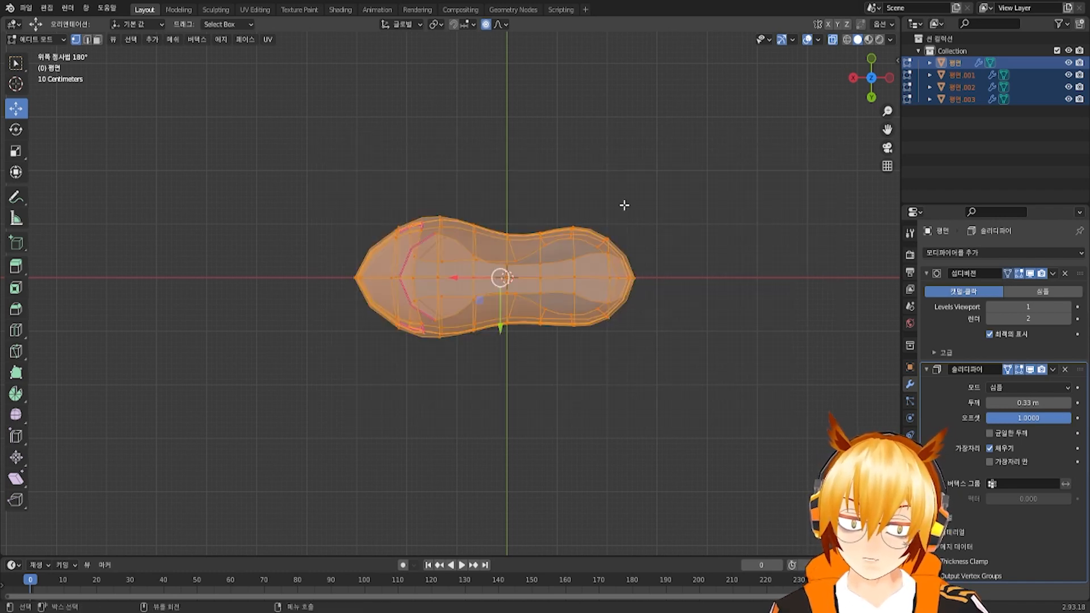
{"action": "key", "text": "KP_3"}
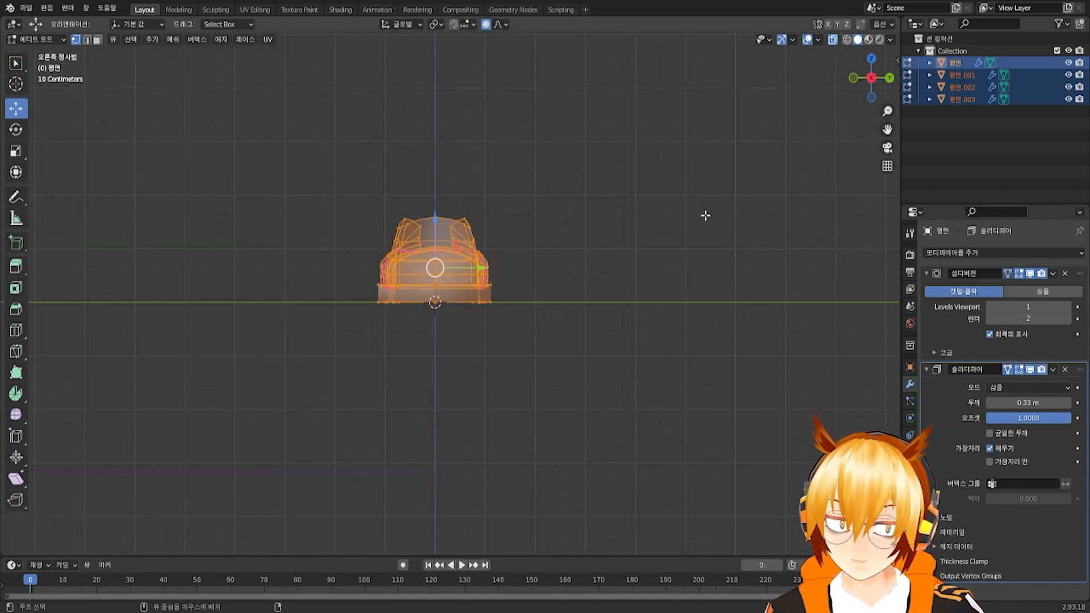
{"action": "key", "text": "KP_1"}
{"action": "key", "text": "KP_7"}
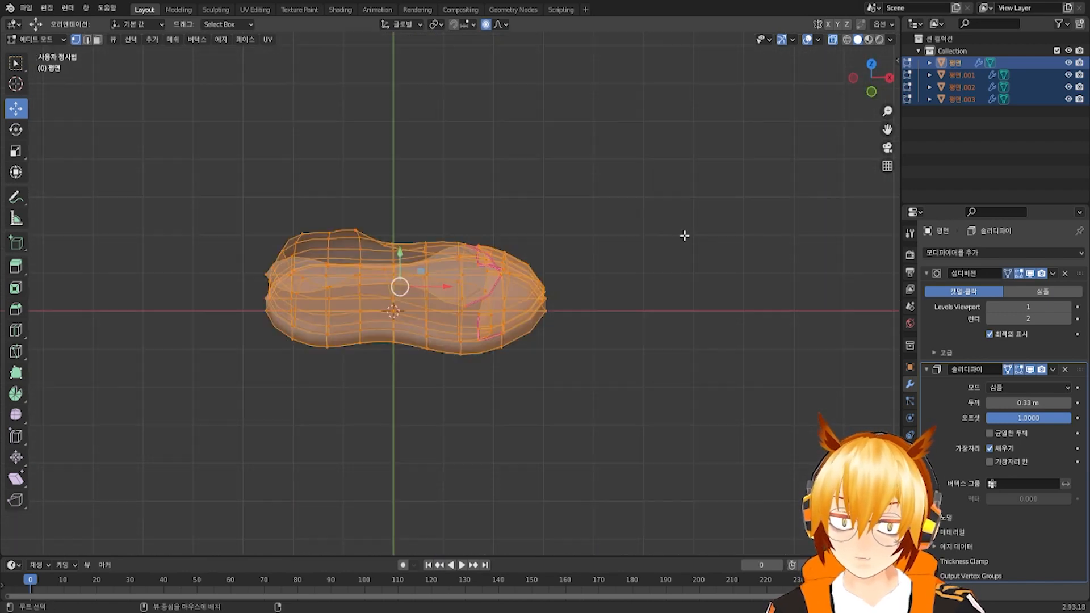
Rotate the whole shoe mesh 90° about Z as seen from above and shift it along X to centre it on the Y axis
{"action": "key", "text": "r"}
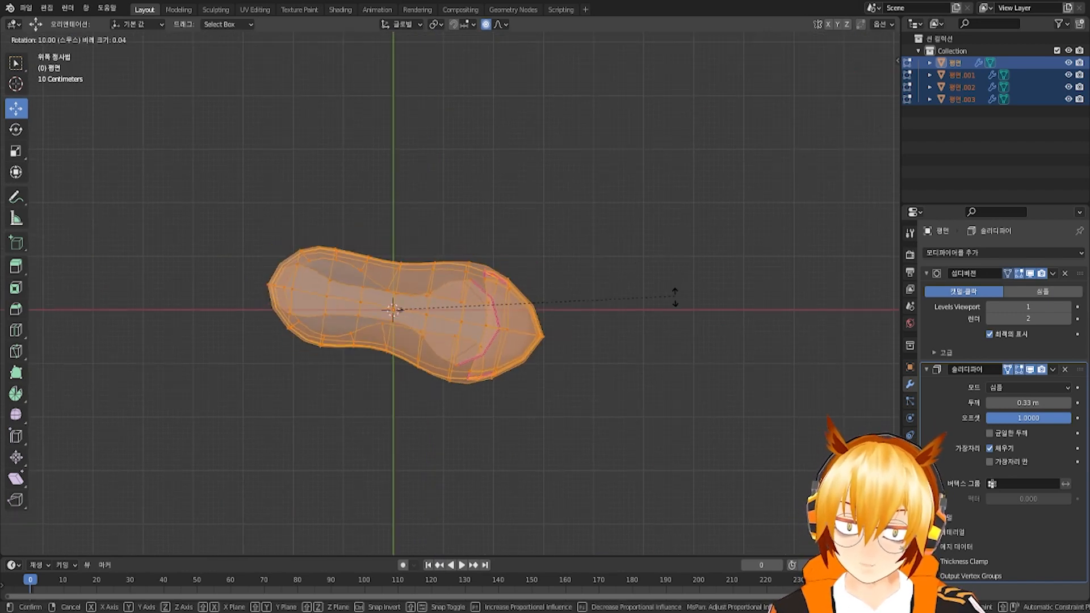
{"action": "mouse_move", "coordinate": [583, 493]}
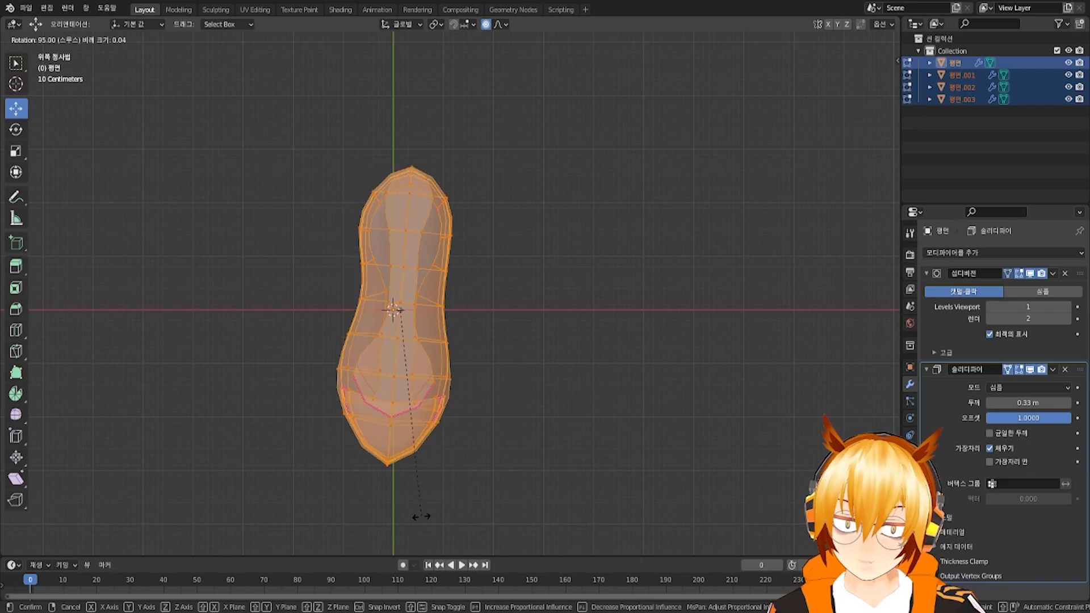
{"action": "left_click", "coordinate": [437, 526]}
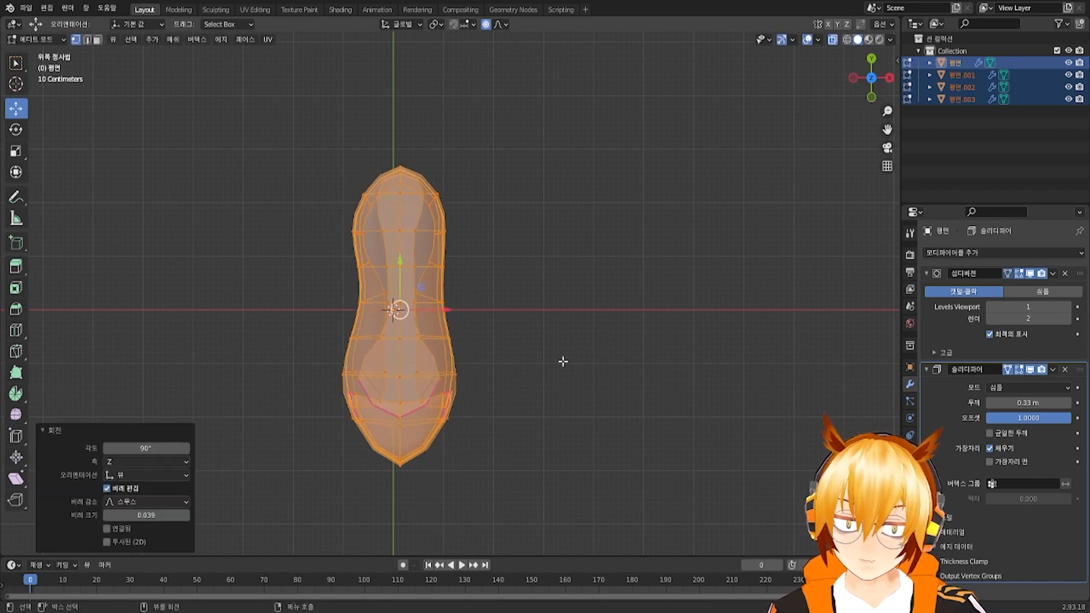
{"action": "left_click_drag", "start_coordinate": [443, 316], "coordinate": [458, 352]}
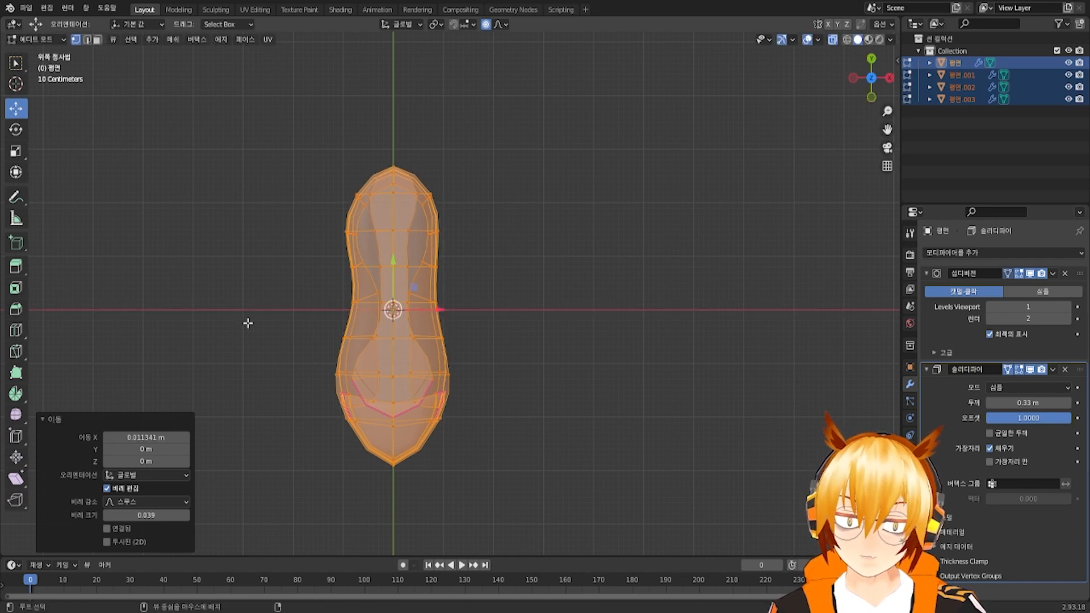
Return the shoe parts to Object Mode, then turn off X-ray display and clear the selection
{"action": "key", "text": "KP_1"}
{"action": "left_click", "coordinate": [34, 39]}
{"action": "left_click", "coordinate": [34, 51]}
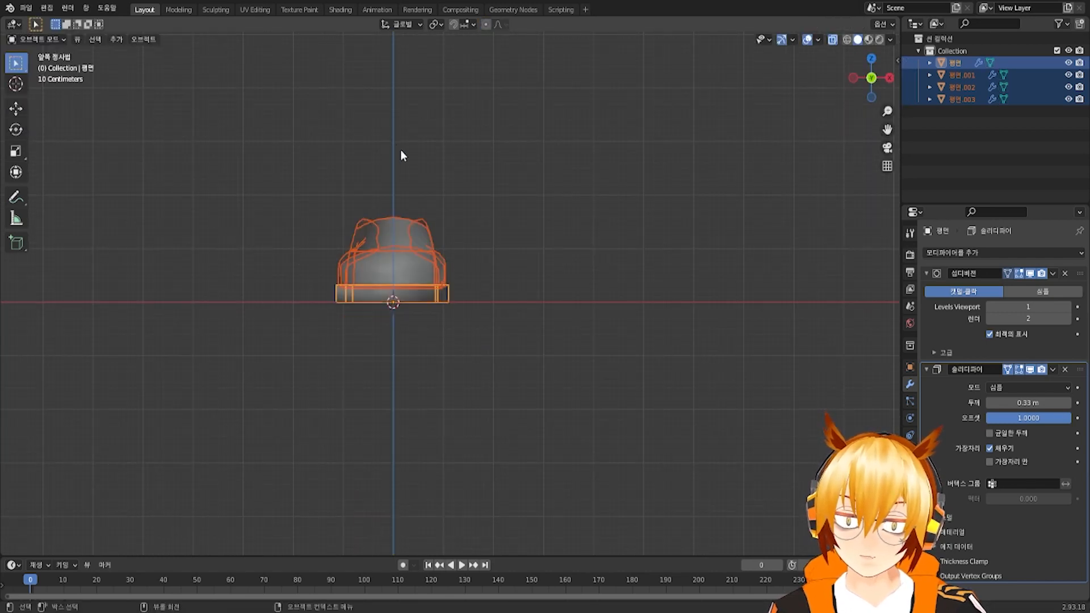
{"action": "middle_click_drag", "start_coordinate": [400, 149], "coordinate": [383, 177]}
{"action": "left_click", "coordinate": [832, 39]}
{"action": "left_click", "coordinate": [669, 206]}
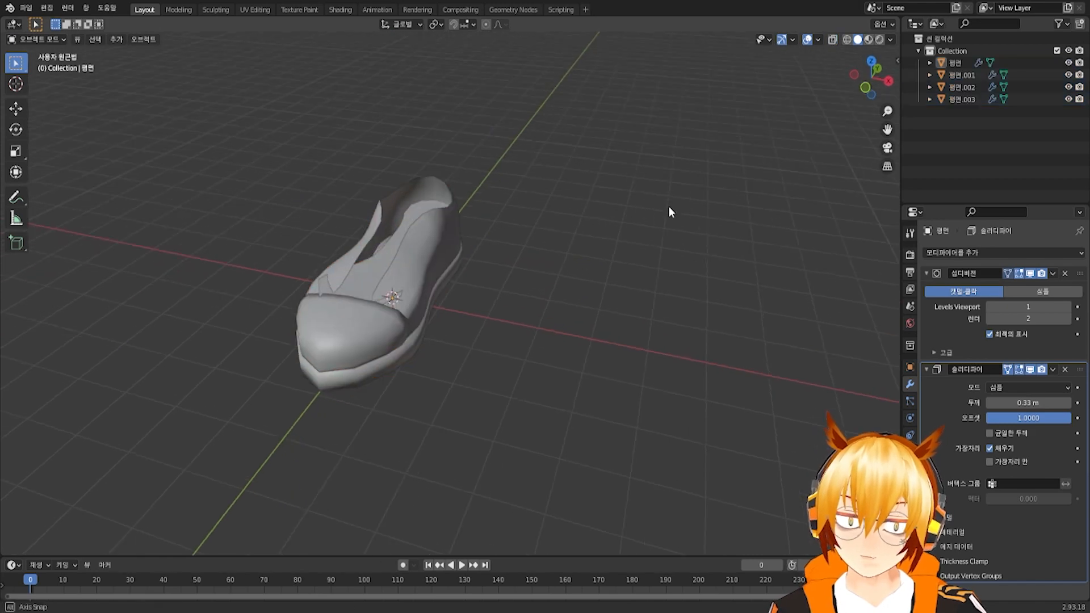
Open the tongue piece for editing and move its rear part about -0.65 m along Y with proportional size 3.452
{"action": "middle_click_drag", "start_coordinate": [669, 206], "coordinate": [517, 229]}
{"action": "left_click", "coordinate": [444, 173]}
{"action": "scroll", "coordinate": [422, 227], "scroll_direction": "up", "scroll_amount": 3}
{"action": "key", "text": "Tab"}
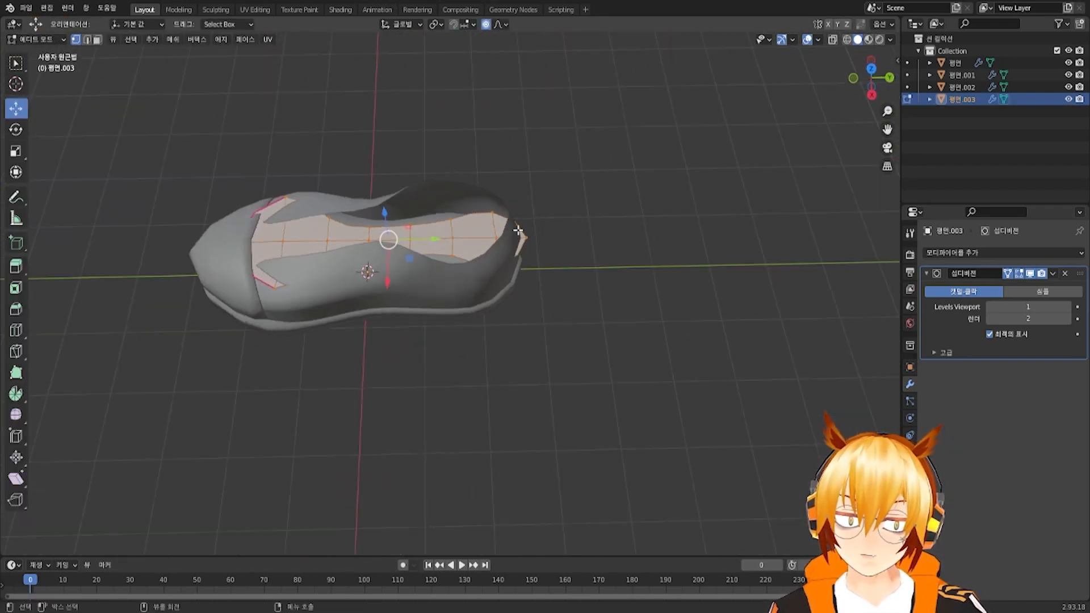
{"action": "left_click_drag", "start_coordinate": [585, 239], "coordinate": [457, 233]}
{"action": "scroll", "coordinate": [530, 243], "scroll_direction": "down", "scroll_amount": 18}
{"action": "scroll", "coordinate": [498, 242], "scroll_direction": "down", "scroll_amount": 2}
{"action": "scroll", "coordinate": [459, 235], "scroll_direction": "down", "scroll_amount": 1}
{"action": "middle_click_drag", "start_coordinate": [456, 233], "coordinate": [471, 201]}
In an X-ray side view, raise the tongue's rear end about 0.59 m along Z with proportional size 2.594
{"action": "key", "text": "KP_1"}
{"action": "key", "text": "KP_3"}
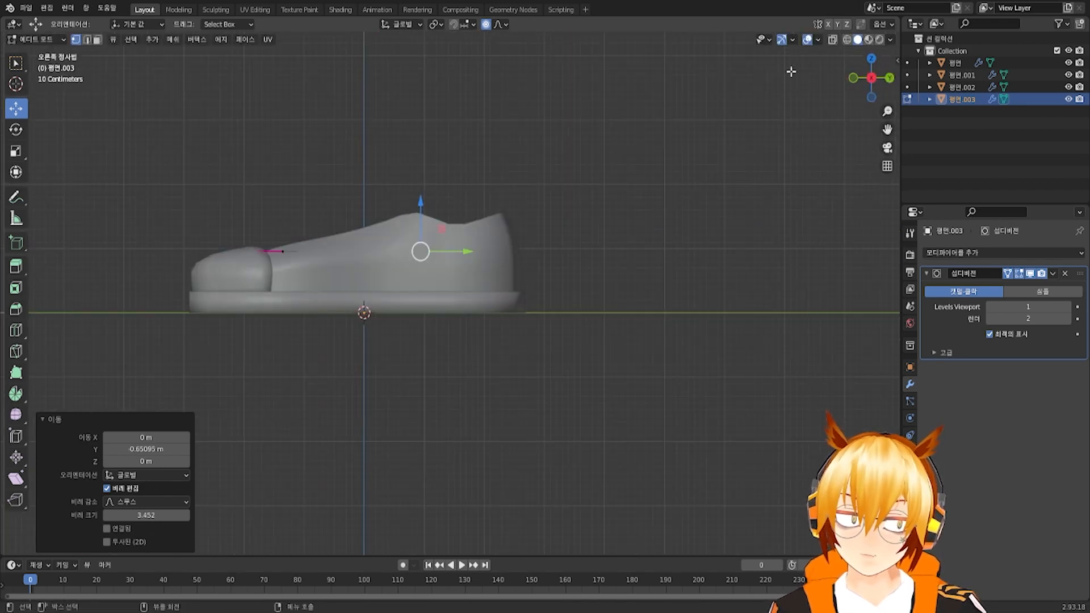
{"action": "left_click", "coordinate": [833, 39]}
{"action": "scroll", "coordinate": [646, 219], "scroll_direction": "up", "scroll_amount": 4}
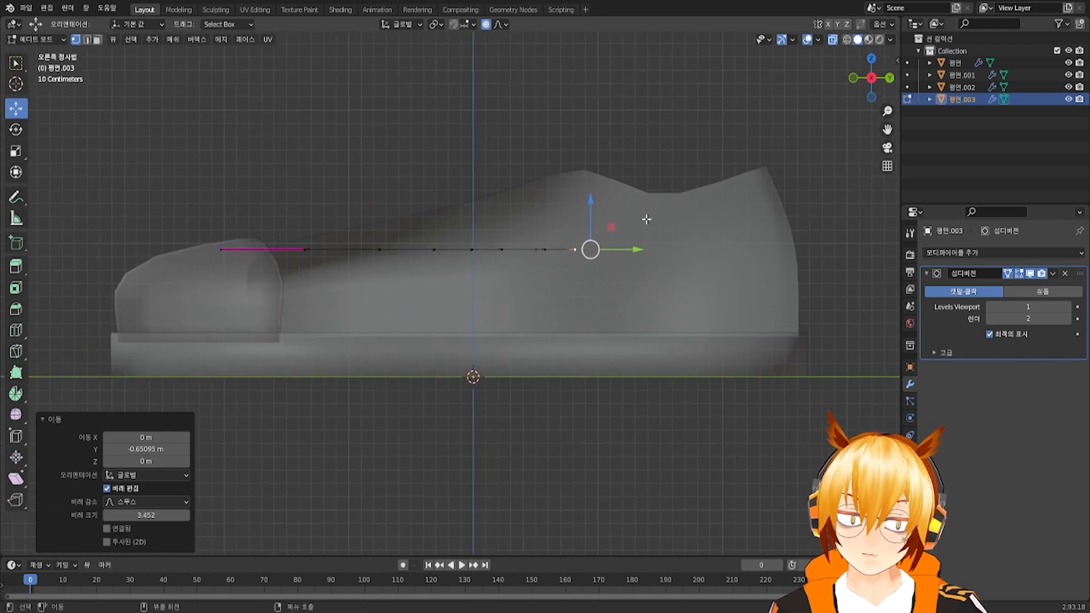
{"action": "key", "text": "Escape"}
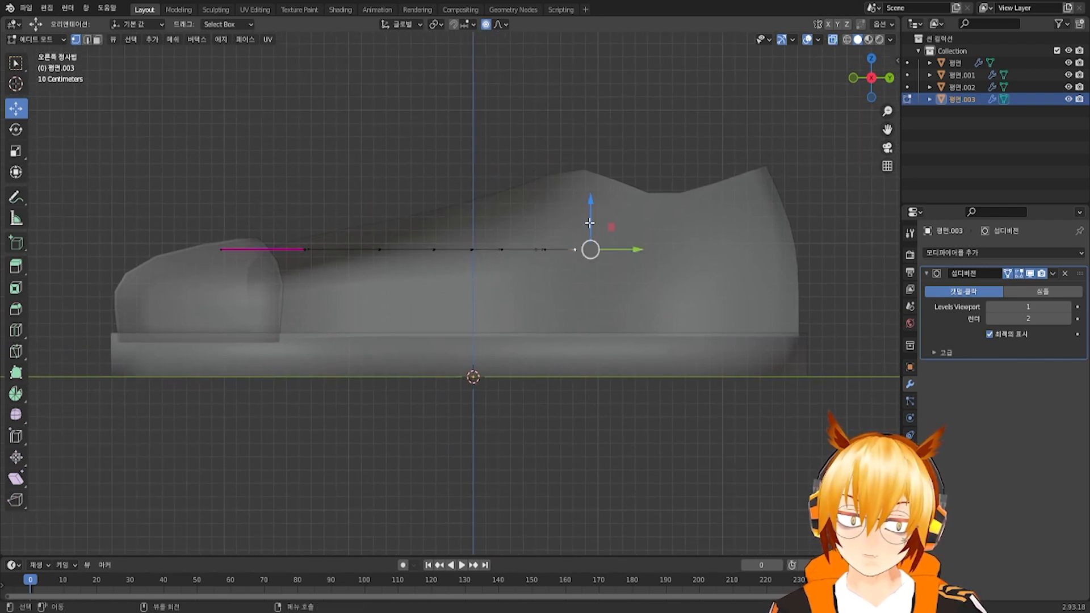
{"action": "left_click_drag", "start_coordinate": [589, 222], "coordinate": [591, 165]}
{"action": "scroll", "coordinate": [590, 195], "scroll_direction": "up", "scroll_amount": 3}
{"action": "scroll", "coordinate": [585, 136], "scroll_direction": "down", "scroll_amount": 2}
{"action": "scroll", "coordinate": [585, 131], "scroll_direction": "up", "scroll_amount": 5}
{"action": "scroll", "coordinate": [591, 109], "scroll_direction": "down", "scroll_amount": 4}
{"action": "scroll", "coordinate": [591, 116], "scroll_direction": "down", "scroll_amount": 3}
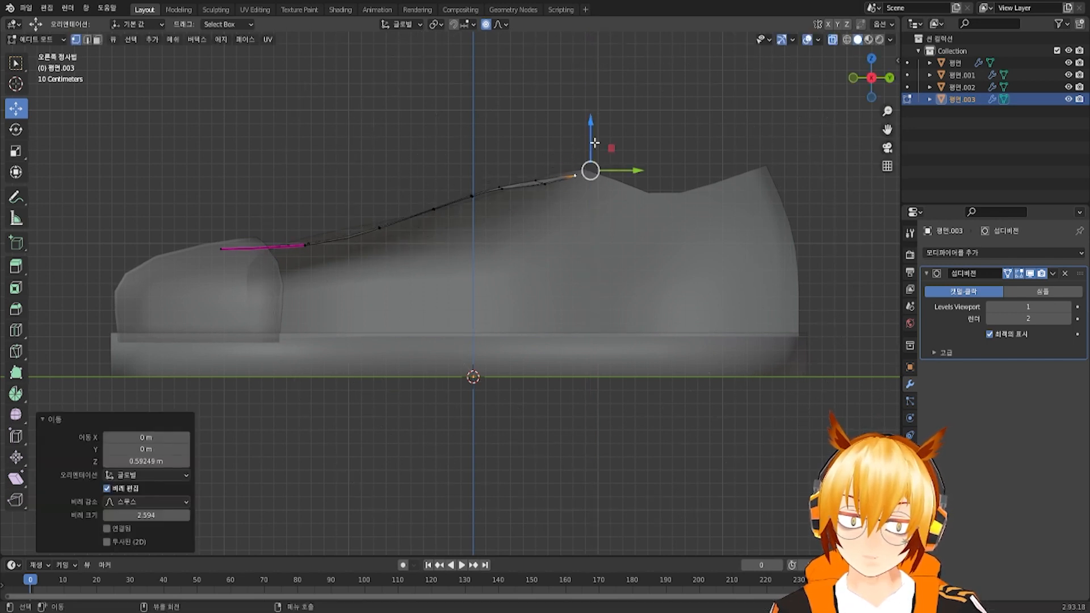
Lower the tongue's middle about 0.08 m along Z with proportional size 1.464 and adjust the vertex at its rear tip
{"action": "middle_click_drag", "start_coordinate": [590, 165], "coordinate": [456, 149]}
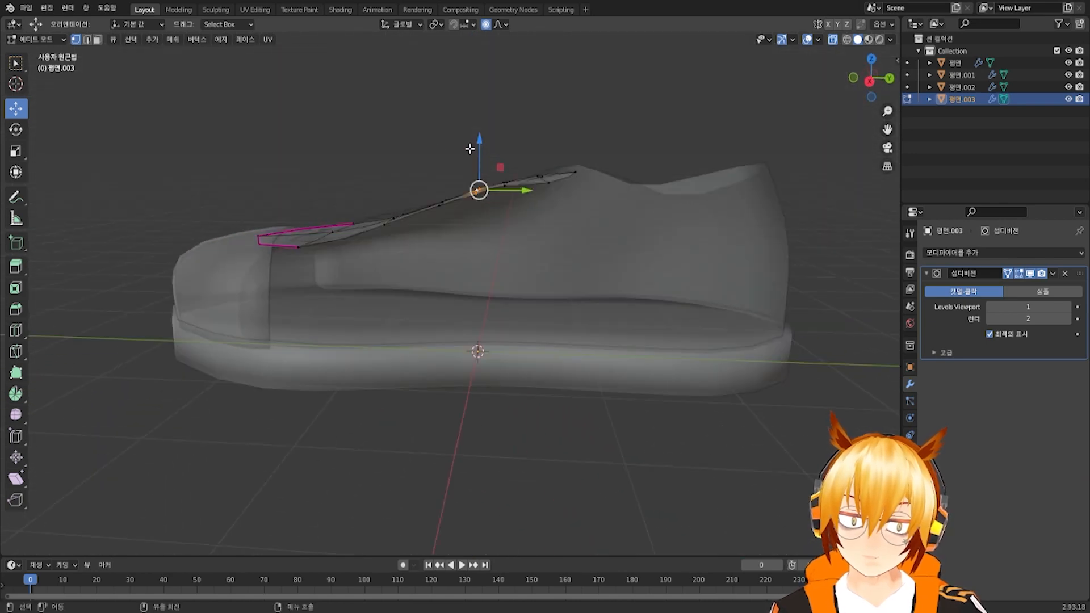
{"action": "left_click_drag", "start_coordinate": [483, 159], "coordinate": [486, 170]}
{"action": "scroll", "coordinate": [485, 170], "scroll_direction": "up", "scroll_amount": 6}
{"action": "middle_click_drag", "start_coordinate": [592, 185], "coordinate": [586, 180]}
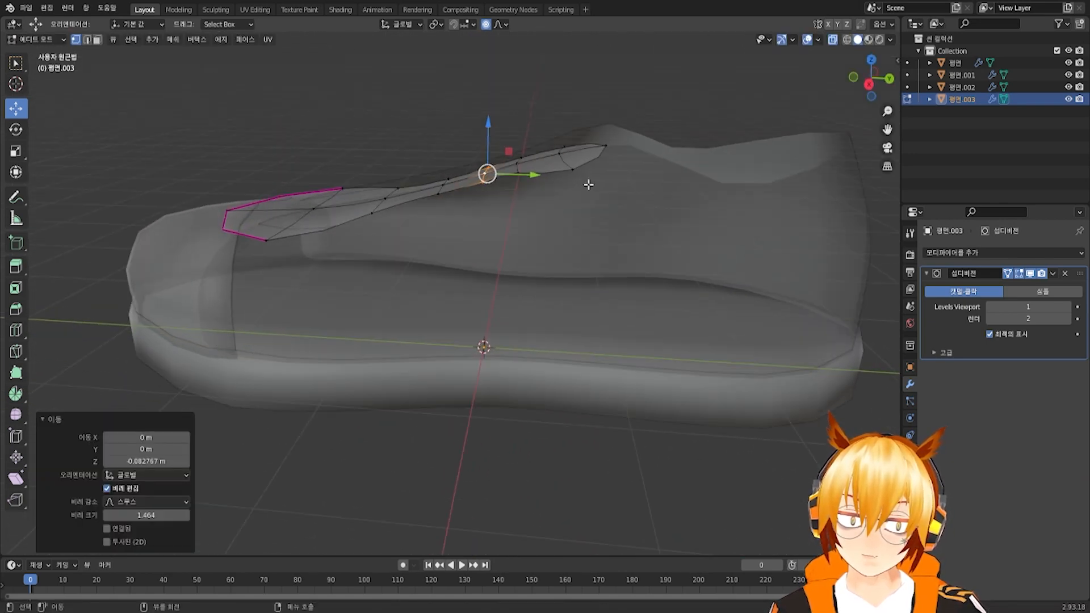
{"action": "left_click", "coordinate": [605, 151]}
{"action": "left_click", "coordinate": [635, 99]}
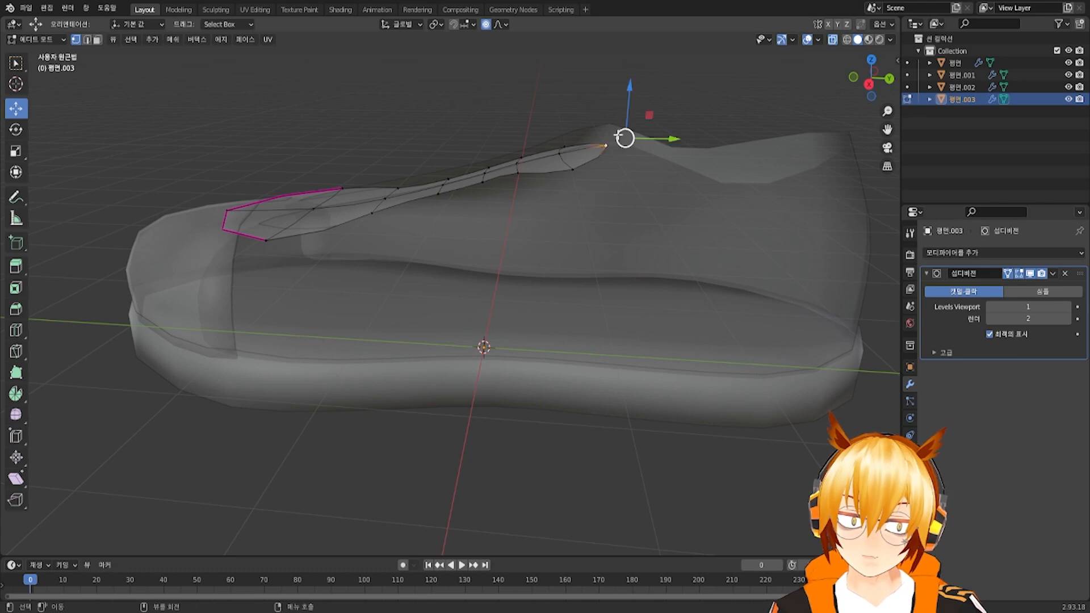
{"action": "left_click_drag", "start_coordinate": [618, 134], "coordinate": [567, 106]}
{"action": "left_click", "coordinate": [576, 132]}
{"action": "scroll", "coordinate": [567, 108], "scroll_direction": "up", "scroll_amount": 5}
{"action": "middle_click_drag", "start_coordinate": [561, 157], "coordinate": [523, 176]}
{"action": "scroll", "coordinate": [559, 132], "scroll_direction": "up", "scroll_amount": 2}
{"action": "scroll", "coordinate": [510, 188], "scroll_direction": "up", "scroll_amount": 3}
Widen two neighbouring crosswise edge rows at the middle of the tongue by scaling them along X
{"action": "left_click", "coordinate": [398, 250], "text": "alt"}
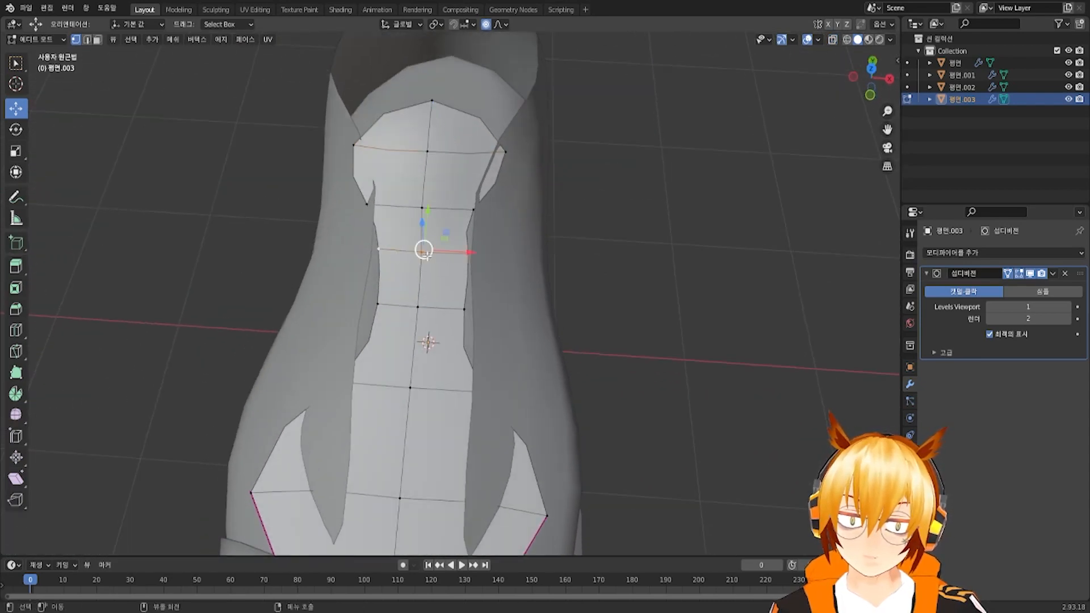
{"action": "middle_click_drag", "start_coordinate": [456, 246], "coordinate": [475, 261]}
{"action": "key", "text": "KP_1"}
{"action": "key", "text": "KP_7"}
{"action": "key", "text": "s"}
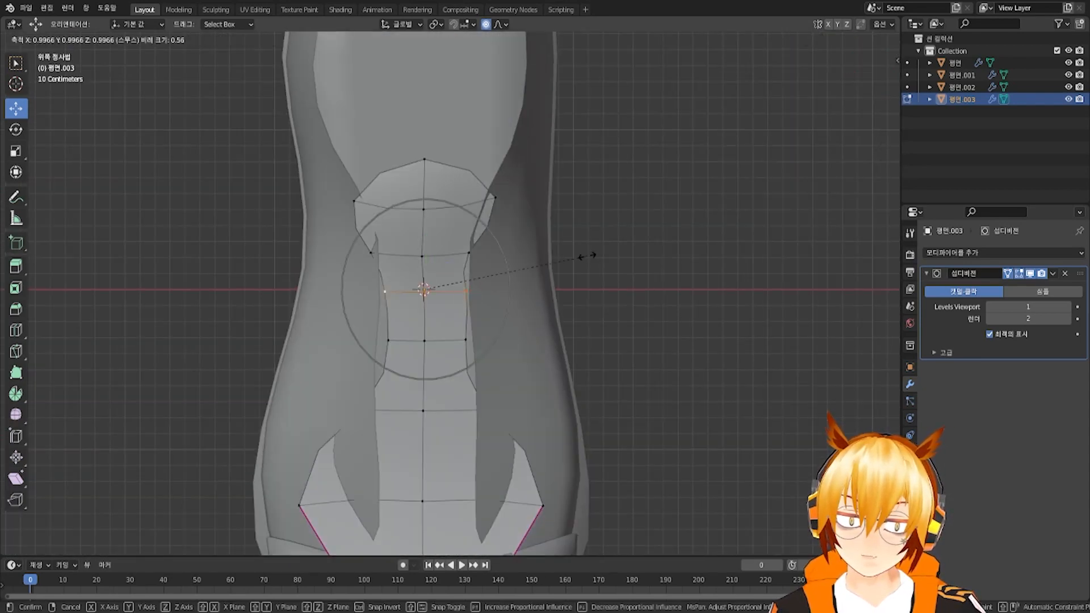
{"action": "key", "text": "x"}
{"action": "left_click", "coordinate": [651, 268]}
{"action": "left_click", "coordinate": [418, 343], "text": "alt"}
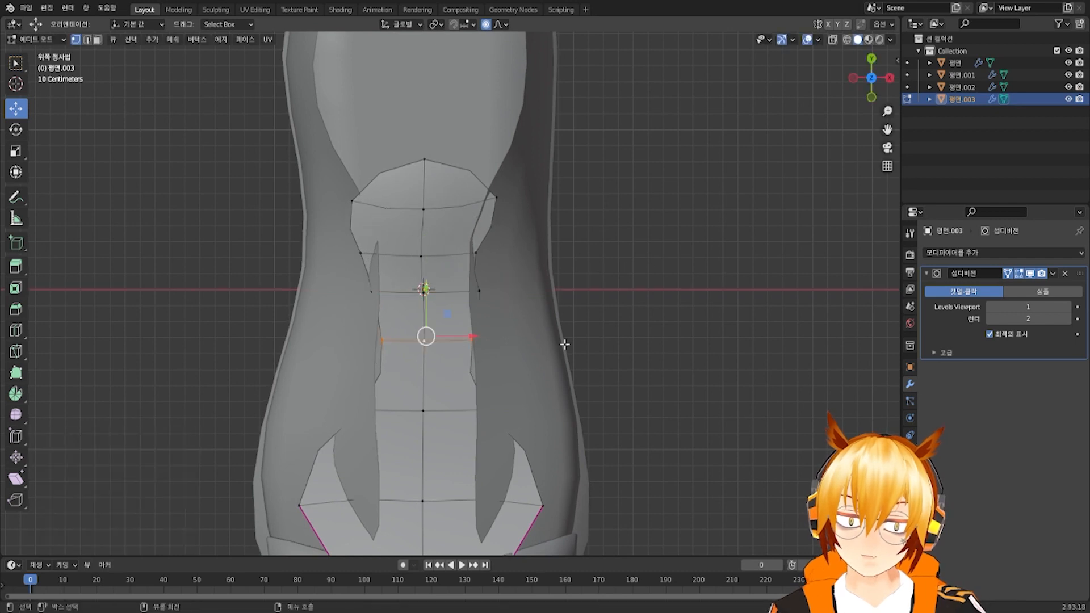
{"action": "key", "text": "s"}
{"action": "key", "text": "x"}
{"action": "left_click", "coordinate": [630, 349]}
Shift the vertices on the right side of the tongue's rear section along X to even out its outline
{"action": "left_click", "coordinate": [480, 255]}
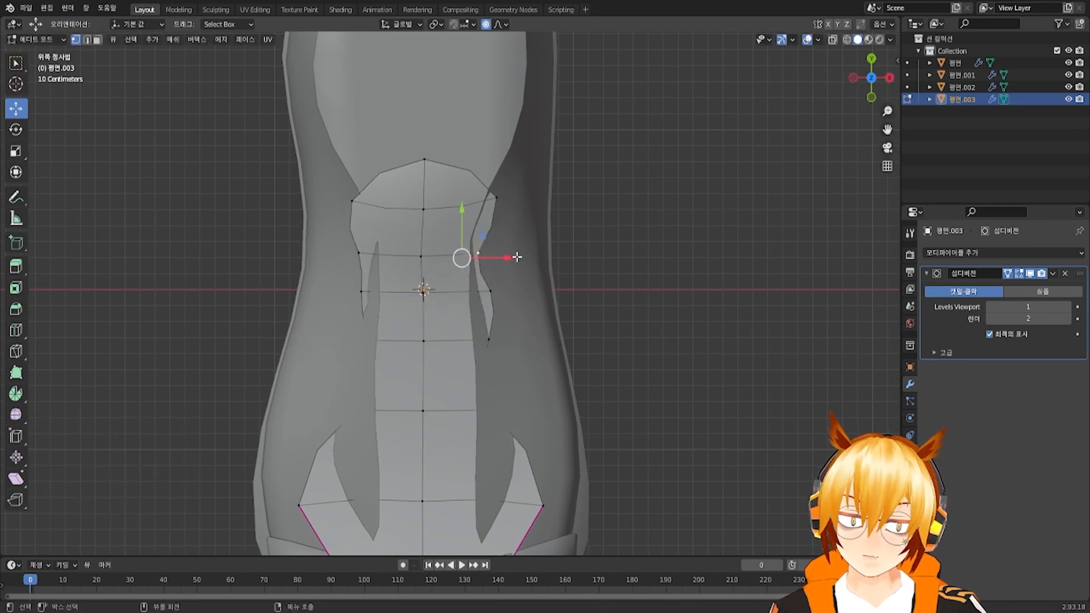
{"action": "left_click_drag", "start_coordinate": [516, 256], "coordinate": [539, 258]}
{"action": "left_click", "coordinate": [502, 200]}
{"action": "left_click_drag", "start_coordinate": [557, 201], "coordinate": [541, 205]}
{"action": "scroll", "coordinate": [542, 203], "scroll_direction": "up", "scroll_amount": 4}
{"action": "left_click", "coordinate": [494, 257]}
{"action": "left_click_drag", "start_coordinate": [543, 256], "coordinate": [537, 252]}
Move the tongue's rear left-side vertices about 0.08 m inward and pull the right-side vertices inward, about 0.11 m at the waist
{"action": "left_click", "coordinate": [328, 201]}
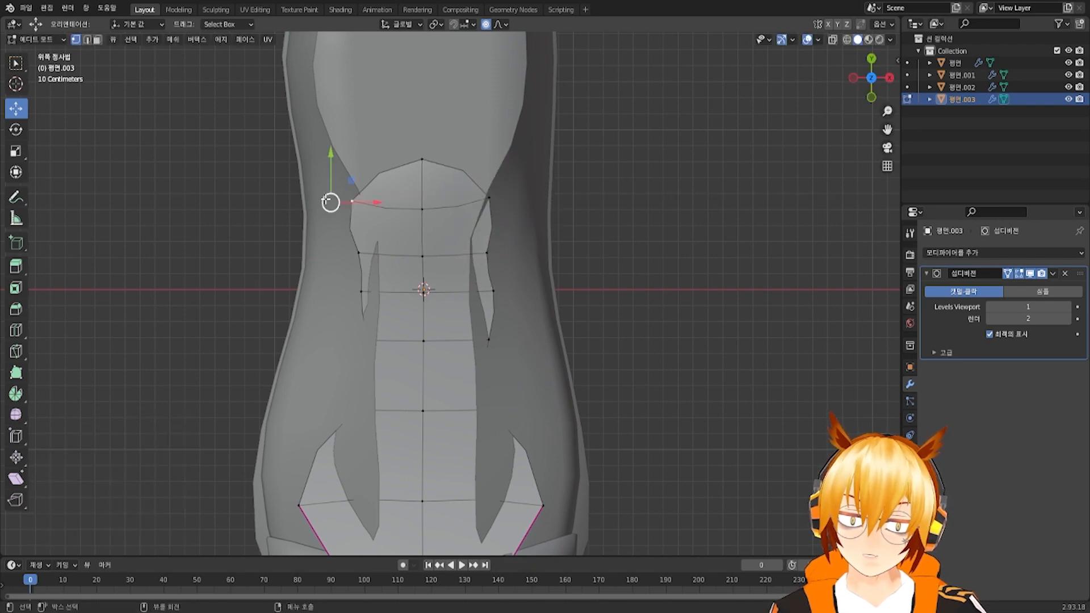
{"action": "left_click_drag", "start_coordinate": [373, 226], "coordinate": [383, 225]}
{"action": "scroll", "coordinate": [383, 225], "scroll_direction": "up", "scroll_amount": 2}
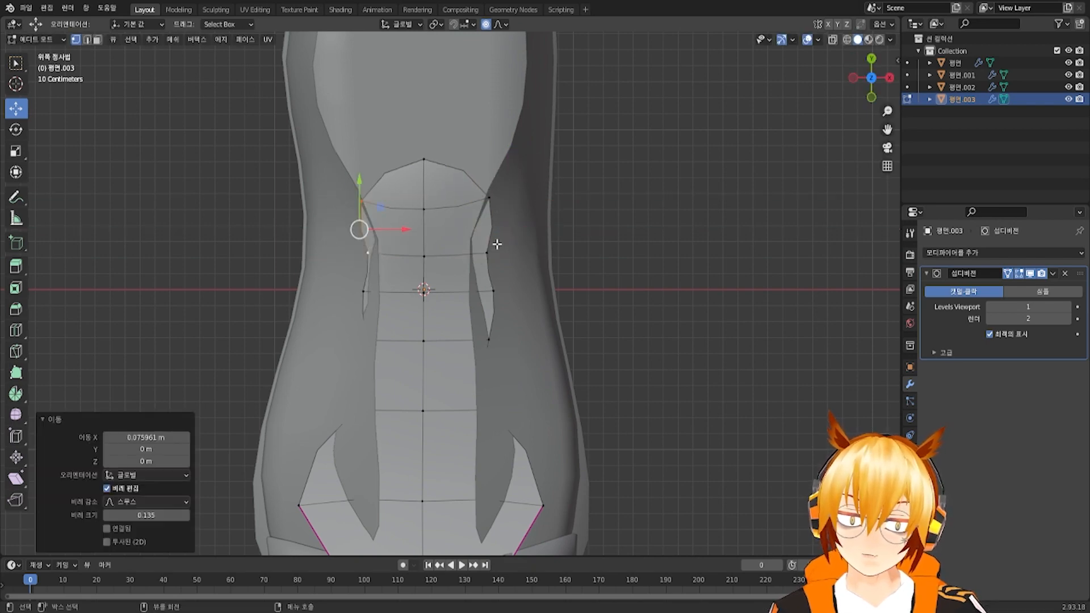
{"action": "left_click", "coordinate": [506, 258]}
{"action": "left_click_drag", "start_coordinate": [525, 290], "coordinate": [512, 290]}
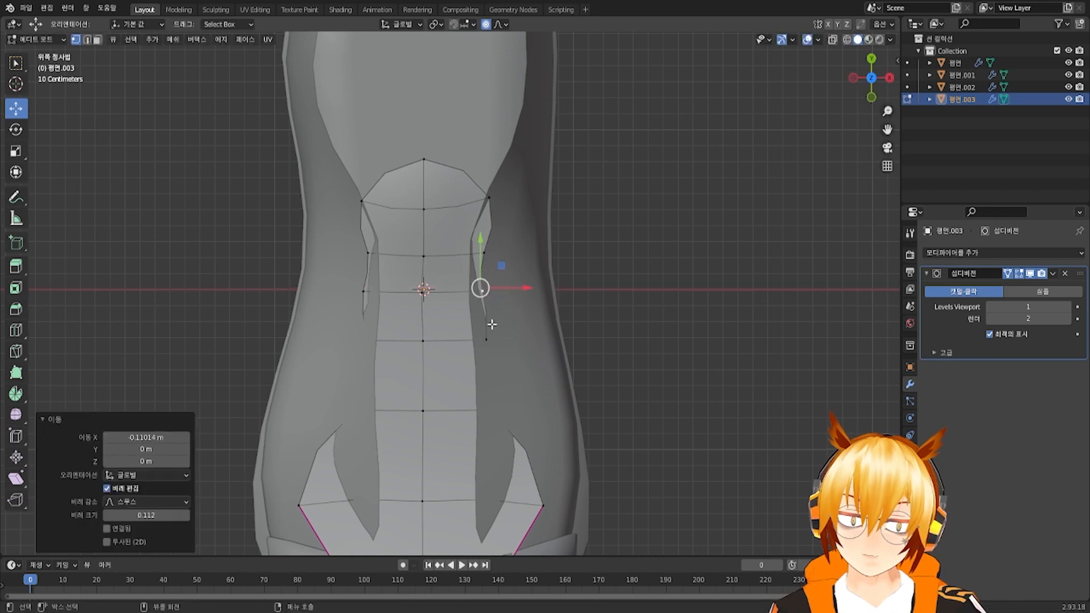
{"action": "left_click", "coordinate": [488, 338]}
{"action": "left_click_drag", "start_coordinate": [530, 336], "coordinate": [522, 333]}
Pull the waist vertices on both sides of the tongue inward along X under the edges of the shoe's upper
{"action": "left_click", "coordinate": [361, 296]}
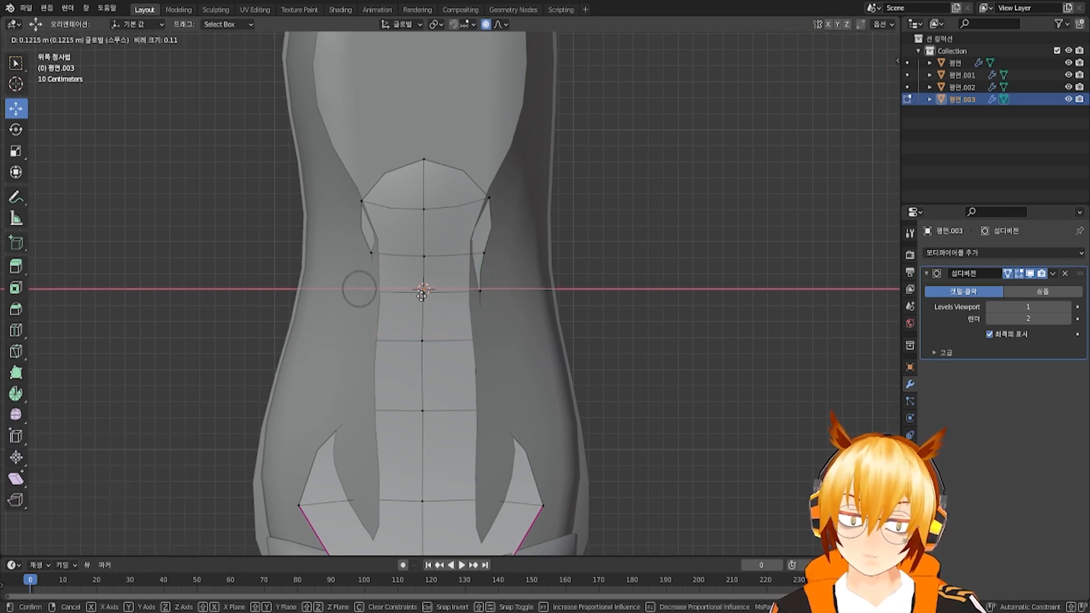
{"action": "left_click", "coordinate": [366, 337]}
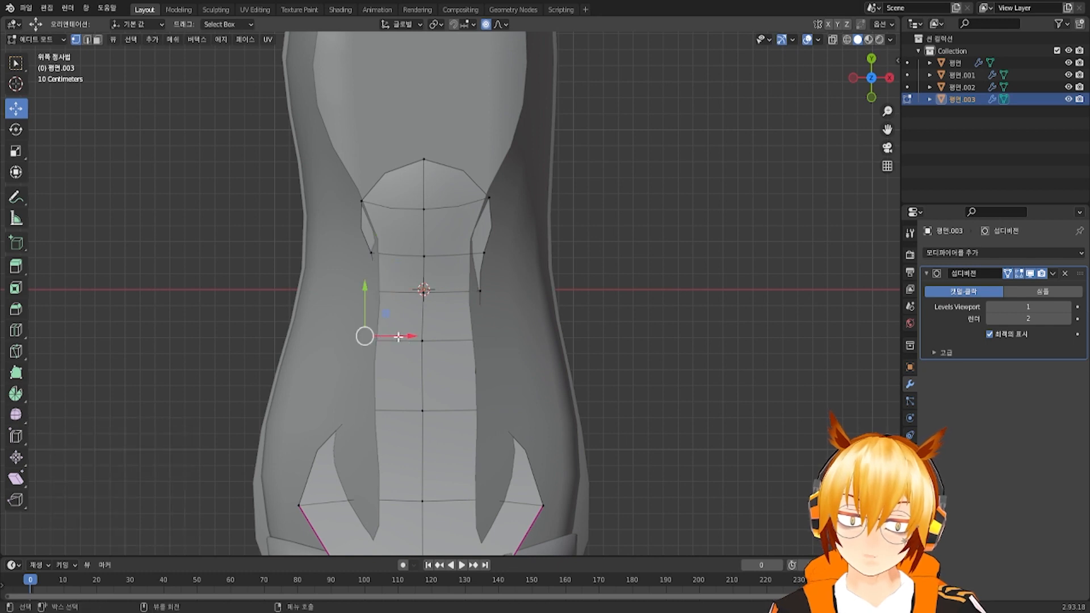
{"action": "left_click", "coordinate": [480, 336]}
{"action": "left_click_drag", "start_coordinate": [513, 289], "coordinate": [505, 258]}
{"action": "left_click", "coordinate": [483, 254]}
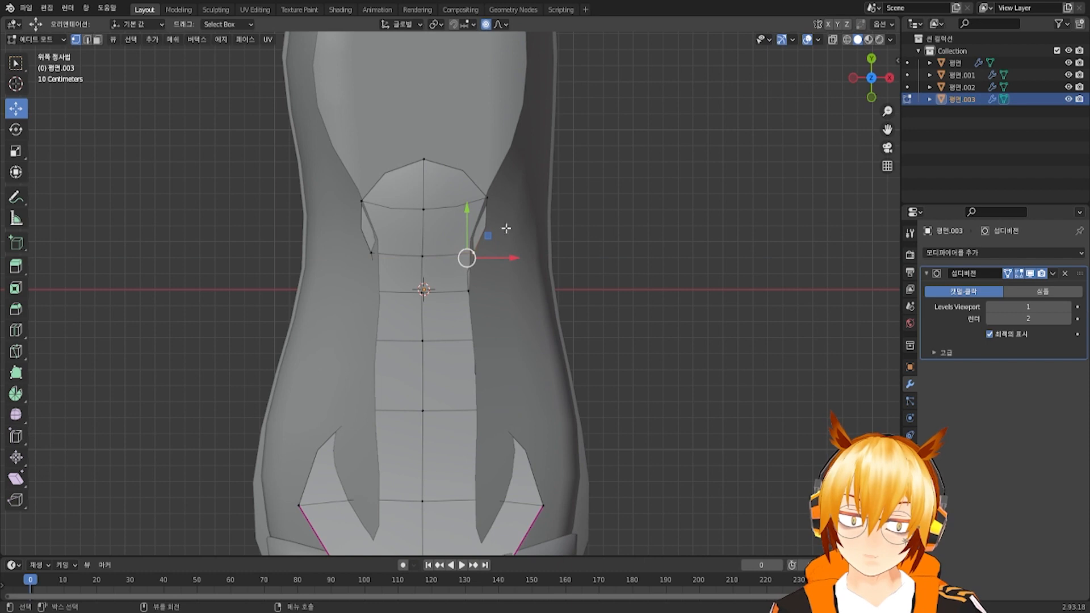
Fine-tune the rear corner vertices on both sides of the tongue along X, moving the right one about 0.08 m outward
{"action": "mouse_move", "coordinate": [512, 202]}
{"action": "left_mouse_down"}
{"action": "mouse_move", "coordinate": [499, 200]}
{"action": "mouse_move", "coordinate": [514, 198]}
{"action": "left_mouse_up"}
{"action": "left_click", "coordinate": [364, 203]}
{"action": "mouse_move", "coordinate": [373, 205]}
{"action": "left_mouse_down"}
{"action": "mouse_move", "coordinate": [417, 203]}
{"action": "mouse_move", "coordinate": [393, 198]}
{"action": "left_mouse_up"}
{"action": "left_click", "coordinate": [477, 197]}
{"action": "mouse_move", "coordinate": [502, 196]}
{"action": "left_mouse_down"}
{"action": "mouse_move", "coordinate": [543, 197]}
{"action": "mouse_move", "coordinate": [506, 195]}
{"action": "left_mouse_up"}
{"action": "left_click", "coordinate": [468, 289]}
{"action": "left_click_drag", "start_coordinate": [511, 288], "coordinate": [514, 253]}
{"action": "left_click", "coordinate": [472, 253]}
{"action": "left_click", "coordinate": [478, 198]}
{"action": "left_click_drag", "start_coordinate": [516, 199], "coordinate": [523, 201]}
Try an edge crease of 1.000 on the crosswise edge loop near the tongue's rear end
{"action": "scroll", "coordinate": [526, 227], "scroll_direction": "down", "scroll_amount": 2}
{"action": "middle_click_drag", "start_coordinate": [506, 255], "coordinate": [410, 209]}
{"action": "scroll", "coordinate": [510, 250], "scroll_direction": "up", "scroll_amount": 3}
{"action": "middle_click_drag", "start_coordinate": [558, 265], "coordinate": [495, 269]}
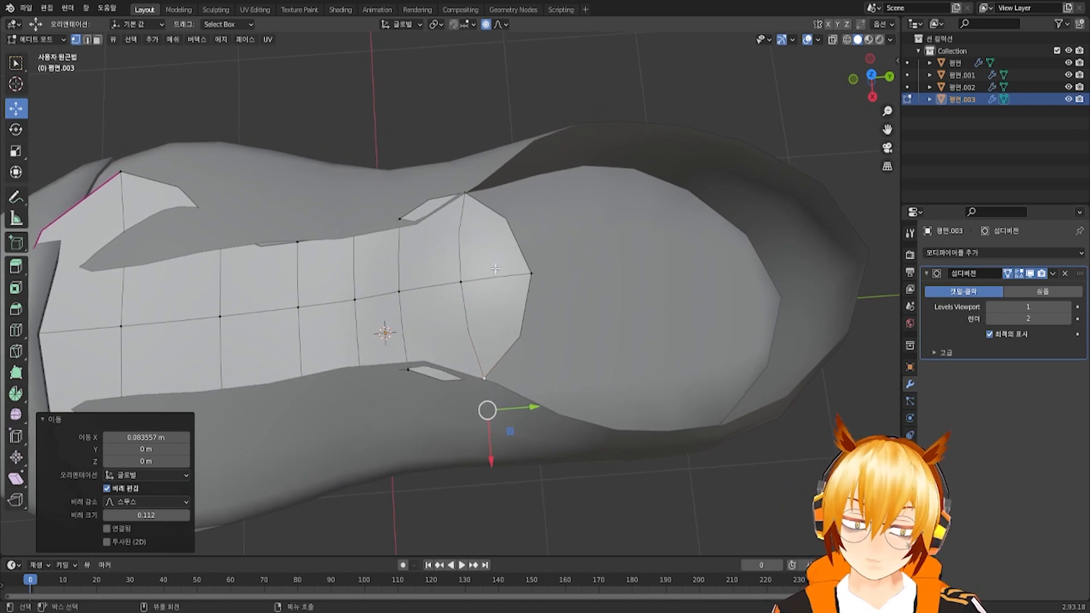
{"action": "key", "text": "2"}
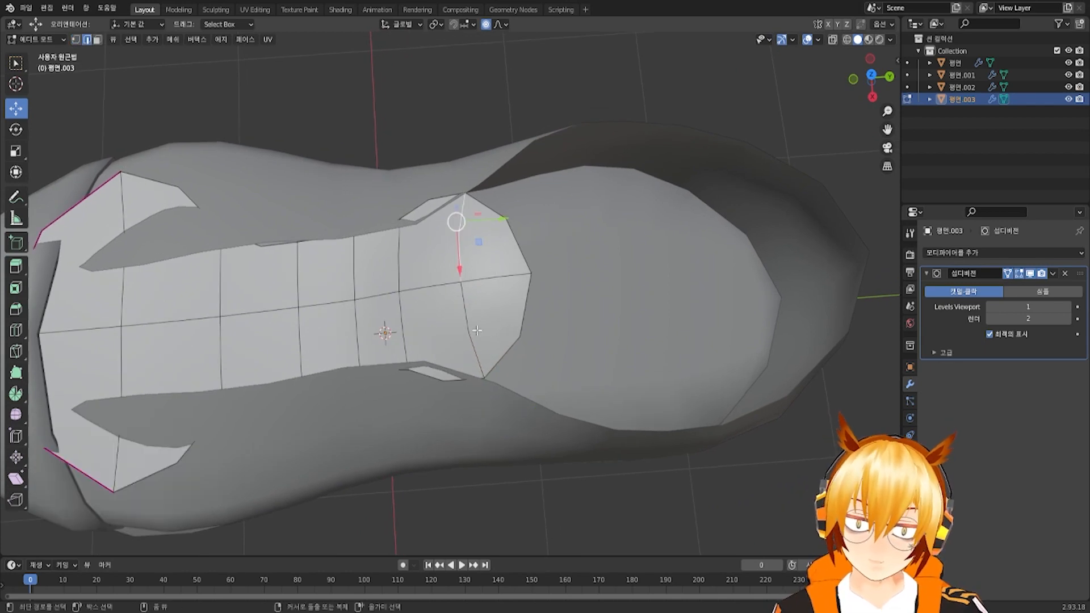
{"action": "left_click", "coordinate": [476, 330], "text": "alt"}
{"action": "right_click", "coordinate": [555, 306]}
{"action": "left_click", "coordinate": [555, 306]}
{"action": "left_click", "coordinate": [626, 324]}
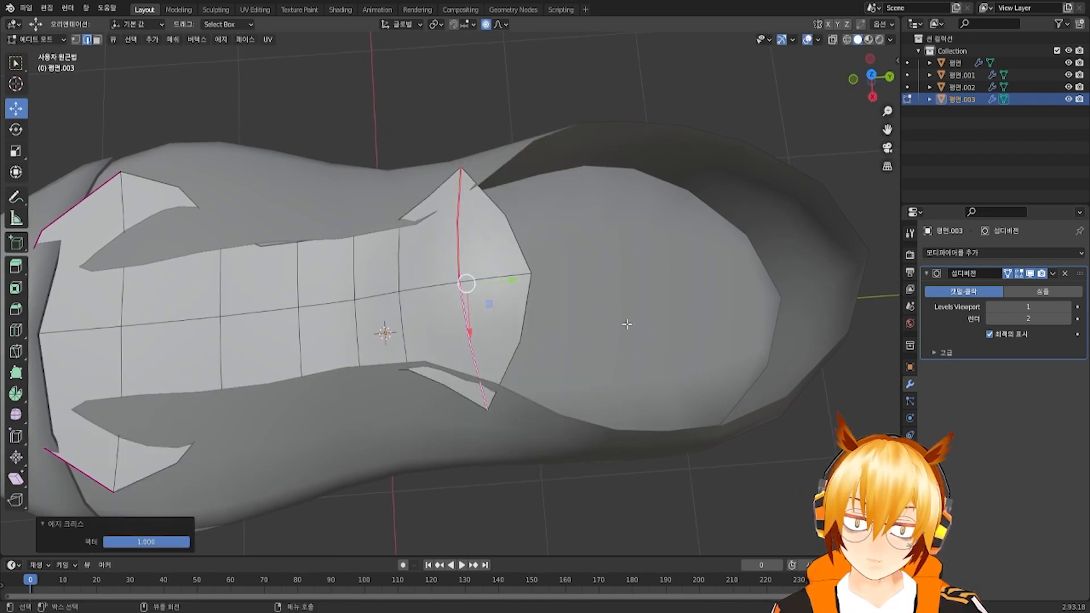
Try an edit on the tongue's rear rim edges and undo the crease changes there
{"action": "middle_click_drag", "start_coordinate": [627, 324], "coordinate": [516, 209]}
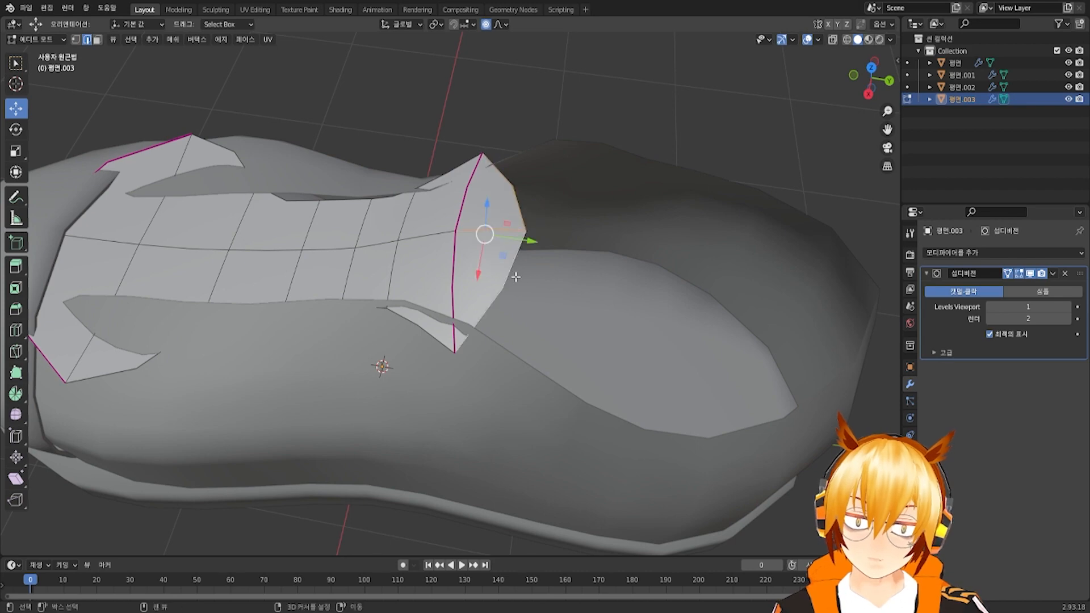
{"action": "right_click", "coordinate": [563, 283]}
{"action": "left_click", "coordinate": [716, 297]}
{"action": "middle_click_drag", "start_coordinate": [633, 273], "coordinate": [618, 309]}
{"action": "middle_click_drag", "start_coordinate": [559, 284], "coordinate": [330, 169]}
{"action": "key", "text": "ctrl+z"}
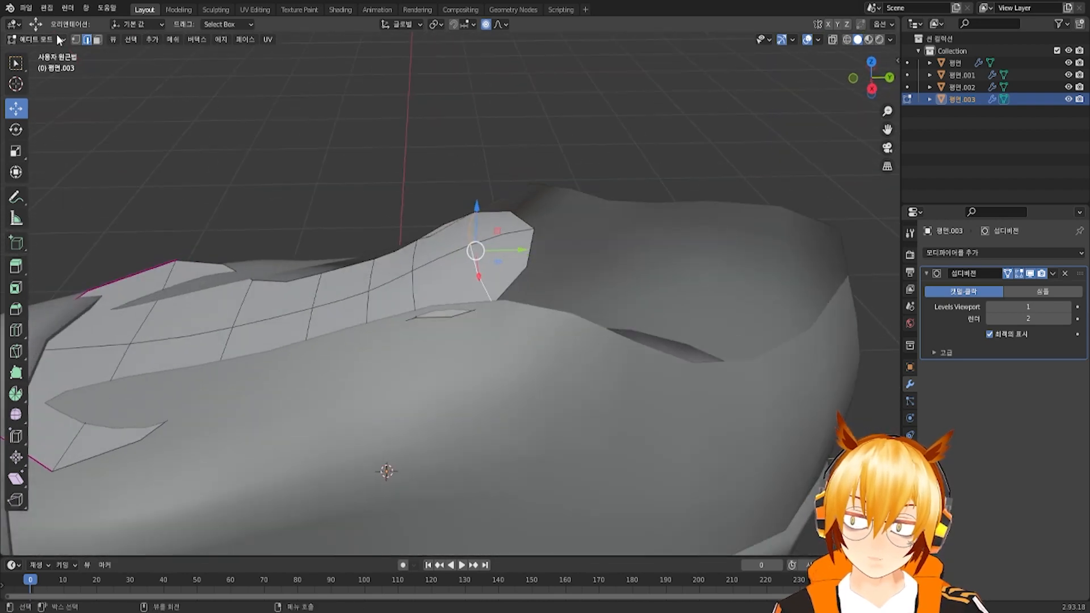
Shift the tongue's rear vertices along Y and raise the end about 0.1 m along Z with proportional size 0.052
{"action": "middle_click_drag", "start_coordinate": [383, 144], "coordinate": [492, 203]}
{"action": "key", "text": "g"}
{"action": "key", "text": "y"}
{"action": "left_click", "coordinate": [612, 259]}
{"action": "left_click", "coordinate": [556, 192]}
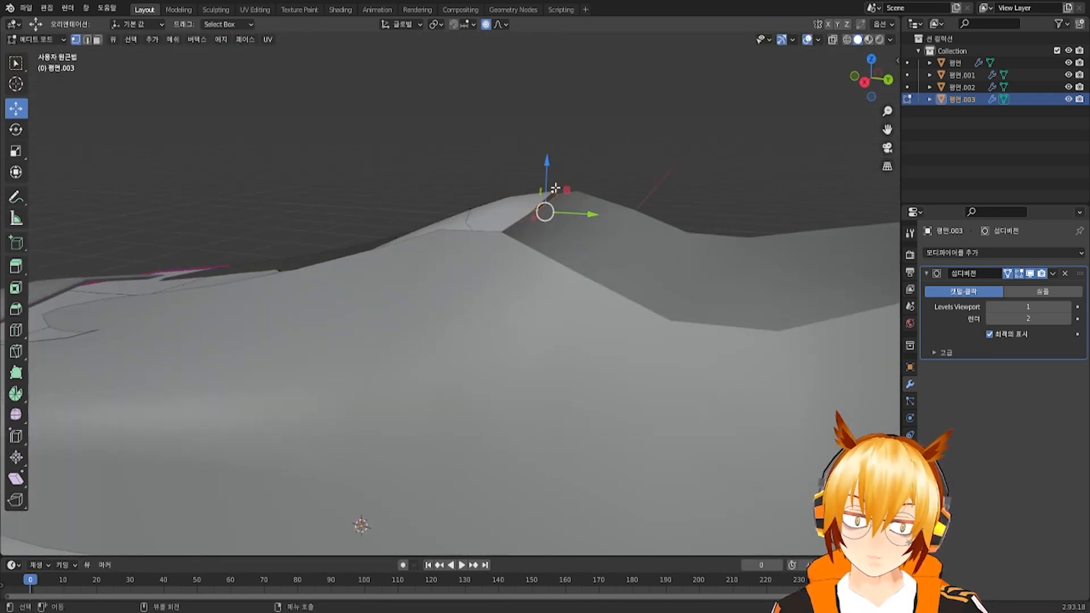
{"action": "key", "text": "g"}
{"action": "key", "text": "z"}
{"action": "left_click", "coordinate": [539, 146]}
{"action": "middle_click_drag", "start_coordinate": [538, 146], "coordinate": [525, 196]}
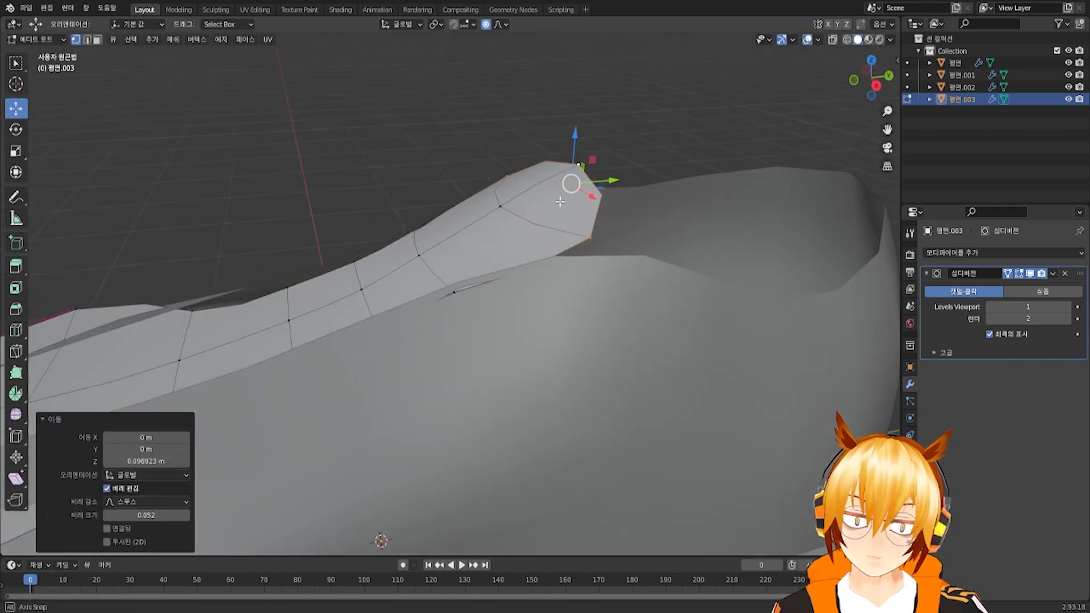
Adjust the height of the crosswise vertex row just ahead of the tongue's rear end along Z
{"action": "left_click", "coordinate": [435, 250], "text": "alt"}
{"action": "middle_click_drag", "start_coordinate": [430, 252], "coordinate": [584, 250]}
{"action": "left_click", "coordinate": [420, 247]}
{"action": "key", "text": "g"}
{"action": "key", "text": "z"}
{"action": "left_click", "coordinate": [481, 233]}
Pull the tongue's rear tip vertex forward along Y, using an enlarged proportional editing radius
{"action": "left_click", "coordinate": [591, 153]}
{"action": "key", "text": "g"}
{"action": "key", "text": "y"}
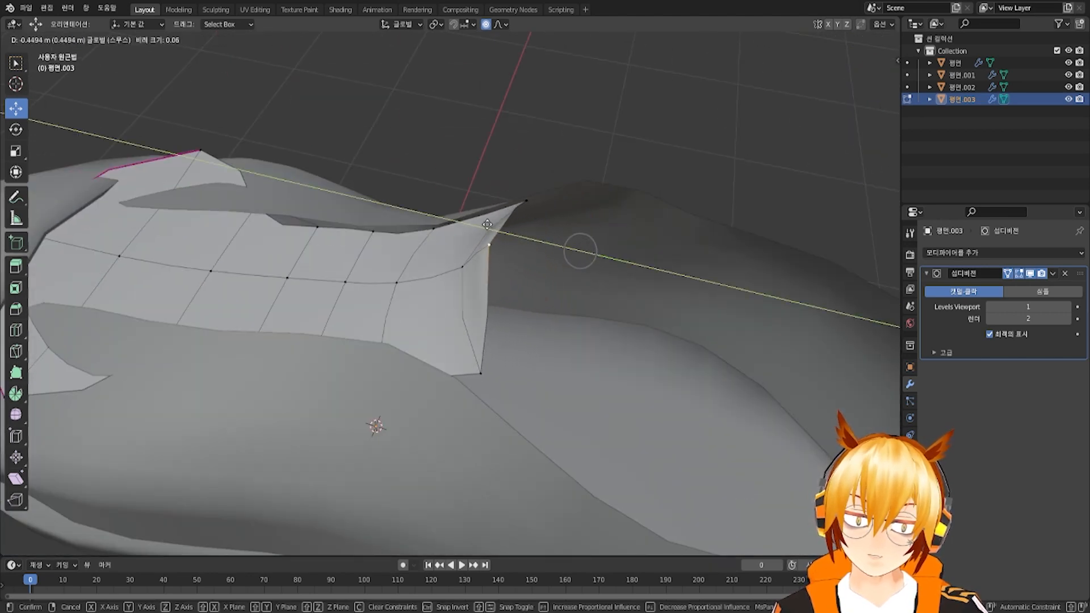
{"action": "scroll", "coordinate": [482, 225], "scroll_direction": "down", "scroll_amount": 20}
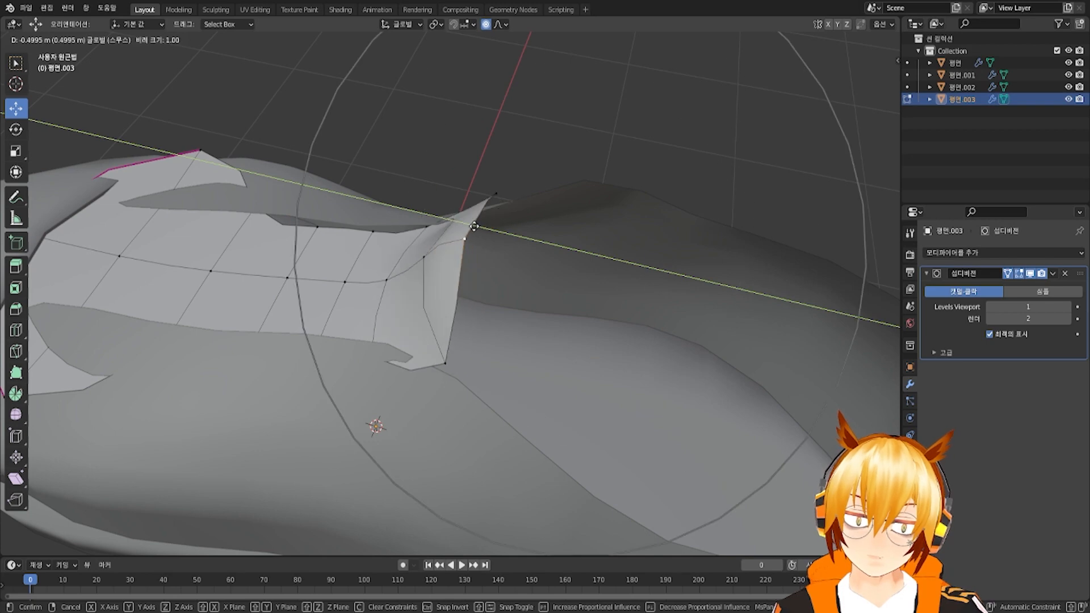
{"action": "scroll", "coordinate": [482, 229], "scroll_direction": "up", "scroll_amount": 7}
{"action": "left_click", "coordinate": [493, 233]}
Turn on X-ray and shift the side vertex where the tongue starts to widen toward the toe
{"action": "middle_click_drag", "start_coordinate": [494, 234], "coordinate": [456, 337]}
{"action": "left_click", "coordinate": [426, 366]}
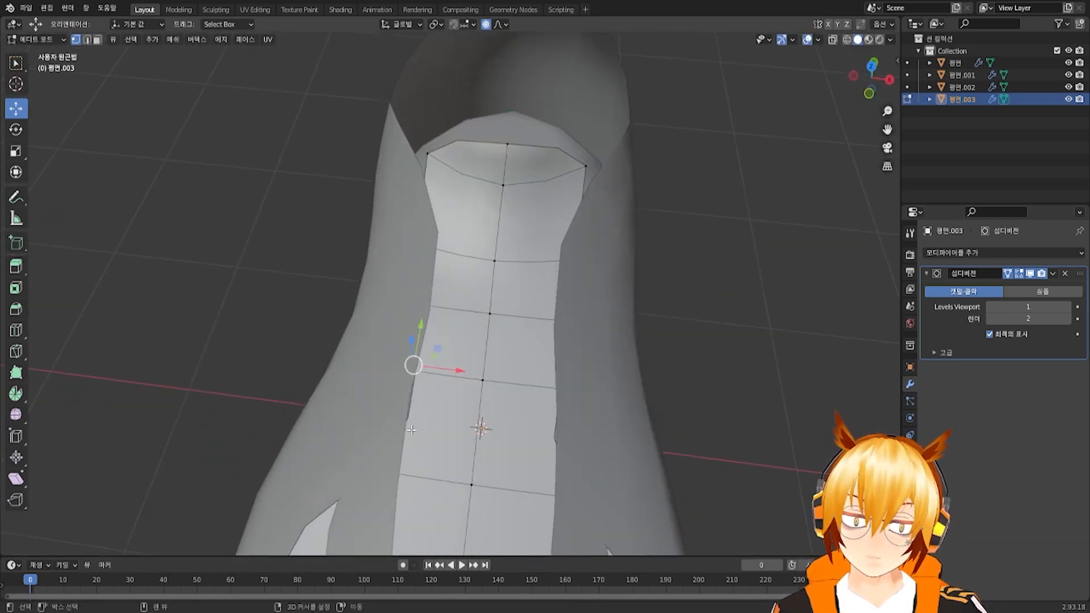
{"action": "left_click", "coordinate": [833, 41]}
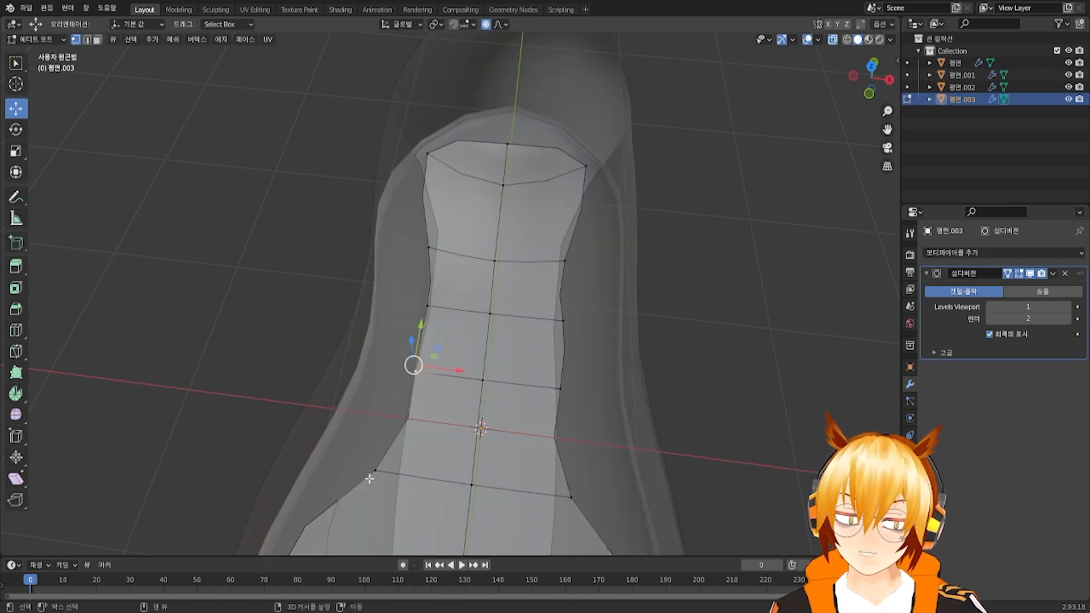
{"action": "middle_click_drag", "start_coordinate": [453, 431], "coordinate": [418, 428]}
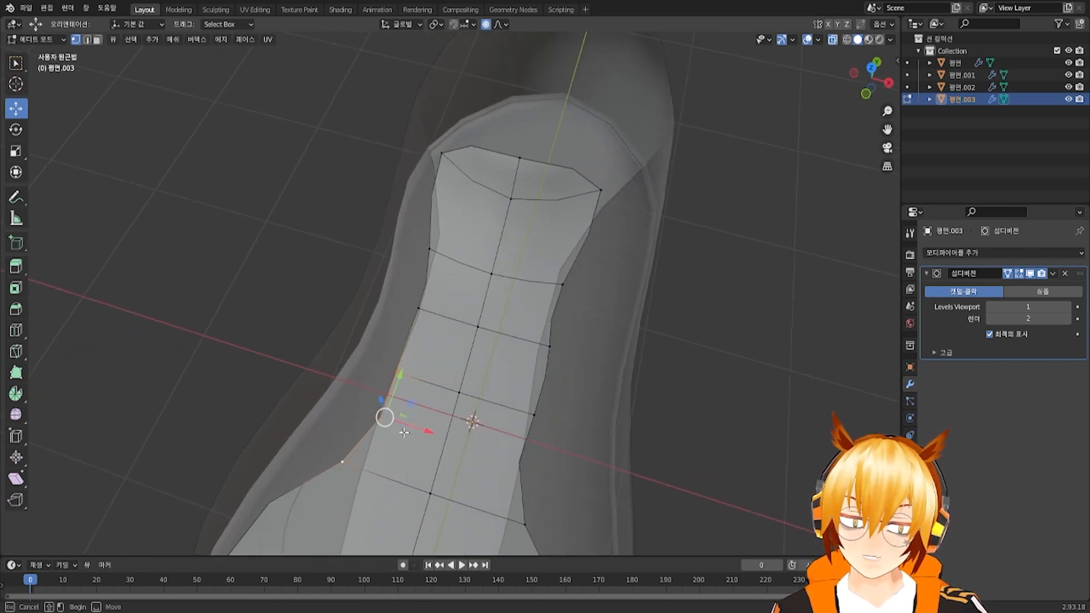
{"action": "left_click_drag", "start_coordinate": [404, 432], "coordinate": [418, 446]}
{"action": "middle_click_drag", "start_coordinate": [421, 451], "coordinate": [510, 462]}
Add a crosswise loop cut just behind the tongue's wide front part and move its end vertices outward, the second about 0.122 m along X
{"action": "key", "text": "ctrl+r"}
{"action": "left_click", "coordinate": [509, 456]}
{"action": "right_click", "coordinate": [509, 456]}
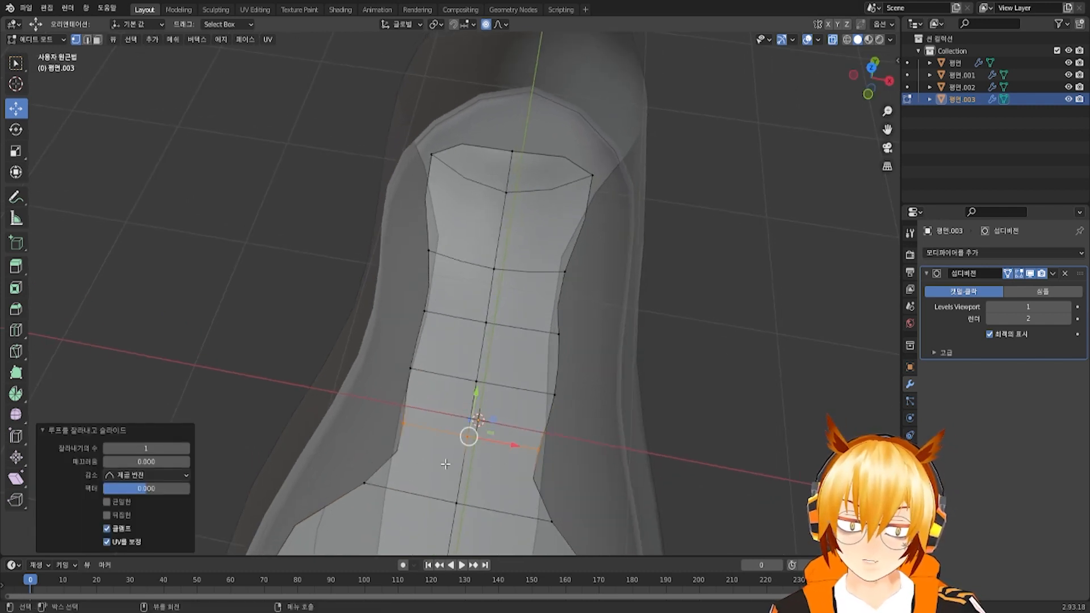
{"action": "left_click", "coordinate": [410, 426]}
{"action": "left_click_drag", "start_coordinate": [435, 430], "coordinate": [421, 429]}
{"action": "scroll", "coordinate": [423, 428], "scroll_direction": "up", "scroll_amount": 7}
{"action": "left_click", "coordinate": [537, 448]}
{"action": "left_click_drag", "start_coordinate": [557, 454], "coordinate": [578, 467]}
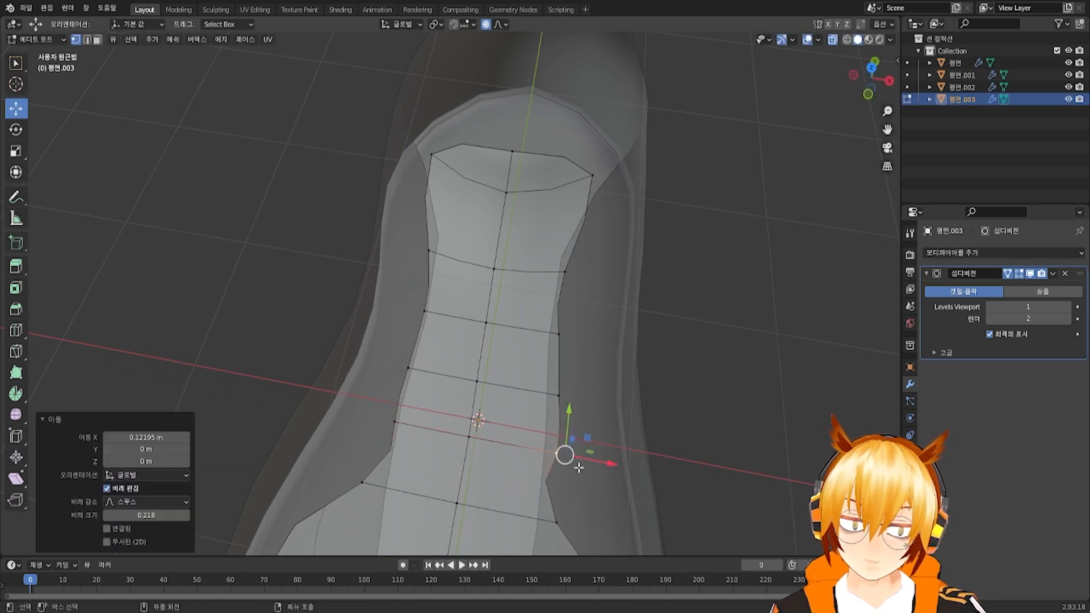
Try moving a side vertex near the tongue's front and undo the change
{"action": "middle_click_drag", "start_coordinate": [566, 520], "coordinate": [578, 388], "text": "shift"}
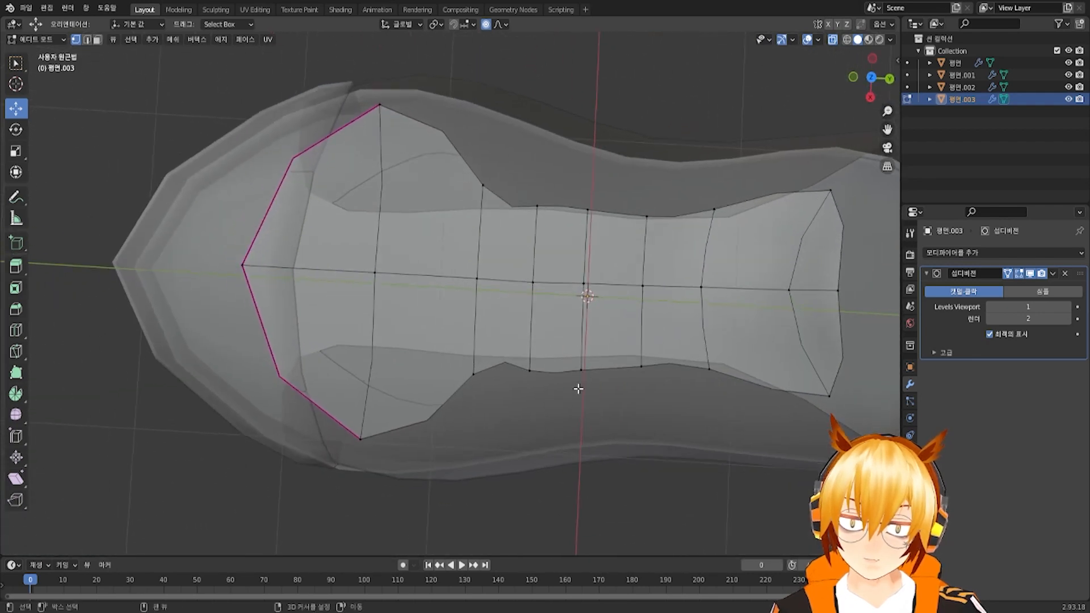
{"action": "left_click", "coordinate": [831, 40]}
{"action": "left_click", "coordinate": [831, 41]}
{"action": "middle_click_drag", "start_coordinate": [709, 85], "coordinate": [280, 227]}
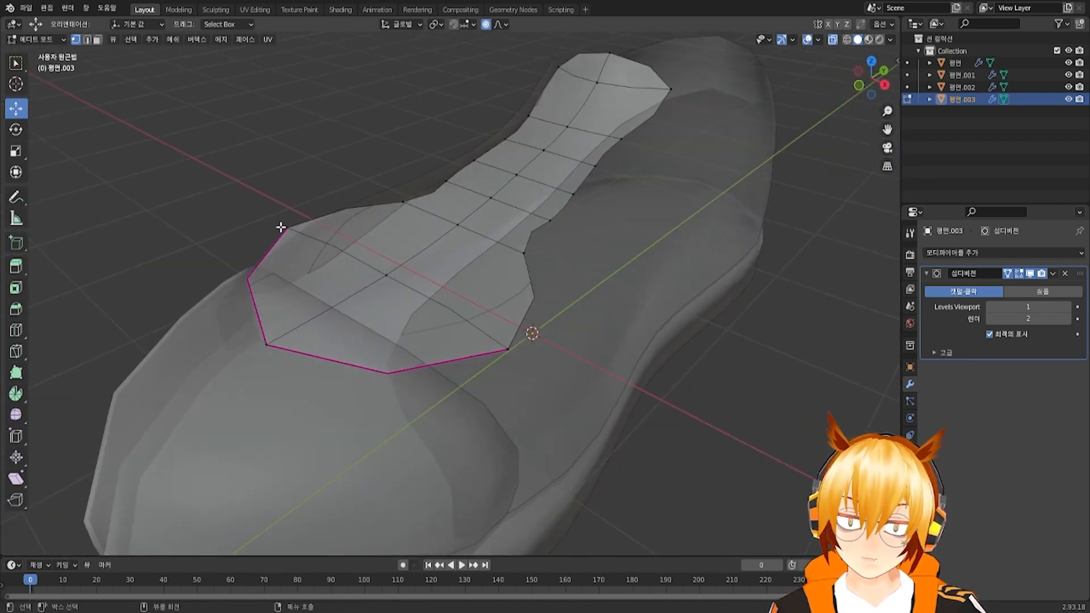
{"action": "middle_click_drag", "start_coordinate": [514, 355], "coordinate": [401, 214]}
{"action": "left_click_drag", "start_coordinate": [403, 212], "coordinate": [382, 304]}
{"action": "left_click", "coordinate": [836, 42]}
{"action": "middle_click_drag", "start_coordinate": [579, 218], "coordinate": [556, 284]}
{"action": "key", "text": "ctrl+z"}
Adjust the positions of successive vertices along the tongue's middle section so the surface follows the upper's opening
{"action": "middle_click_drag", "start_coordinate": [408, 289], "coordinate": [392, 231]}
{"action": "left_click_drag", "start_coordinate": [392, 231], "coordinate": [479, 151]}
{"action": "left_click", "coordinate": [472, 226]}
{"action": "left_click", "coordinate": [529, 217]}
{"action": "left_click_drag", "start_coordinate": [529, 184], "coordinate": [578, 122]}
{"action": "left_click", "coordinate": [579, 223]}
{"action": "left_click", "coordinate": [622, 189]}
{"action": "left_click_drag", "start_coordinate": [632, 169], "coordinate": [602, 155]}
Select further tongue vertices, including a pair together, and reposition them to even out the surface
{"action": "left_click", "coordinate": [660, 182]}
{"action": "left_click", "coordinate": [623, 172], "text": "shift"}
{"action": "left_click", "coordinate": [669, 177]}
{"action": "left_click_drag", "start_coordinate": [666, 143], "coordinate": [625, 152]}
{"action": "left_click", "coordinate": [623, 173]}
{"action": "middle_click_drag", "start_coordinate": [625, 152], "coordinate": [503, 224]}
{"action": "left_click", "coordinate": [498, 225]}
{"action": "left_click_drag", "start_coordinate": [495, 194], "coordinate": [476, 160]}
{"action": "left_click", "coordinate": [508, 235]}
{"action": "middle_click_drag", "start_coordinate": [476, 160], "coordinate": [527, 286]}
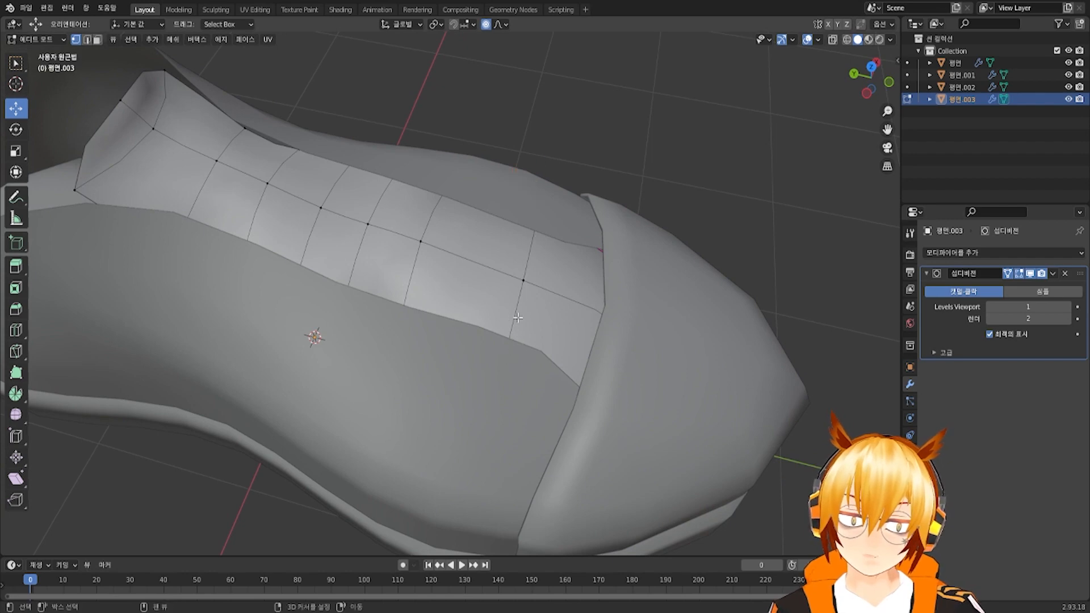
Raise the tongue's widest front row along Z and the row behind it about 0.006 m with proportional size 0.069
{"action": "left_click", "coordinate": [832, 39]}
{"action": "middle_click_drag", "start_coordinate": [693, 198], "coordinate": [664, 248]}
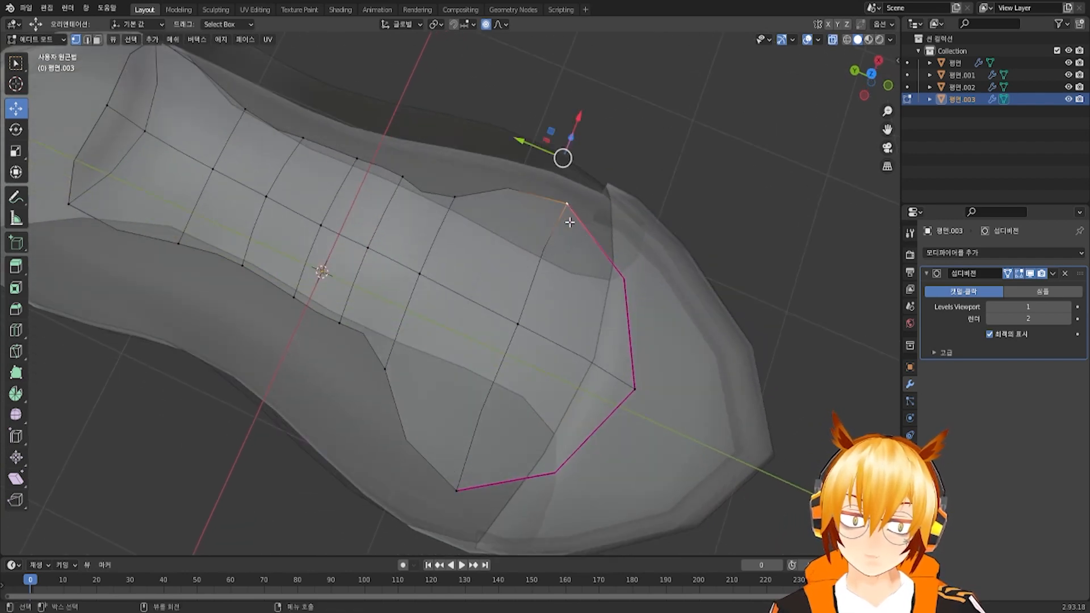
{"action": "middle_click_drag", "start_coordinate": [457, 515], "coordinate": [520, 372]}
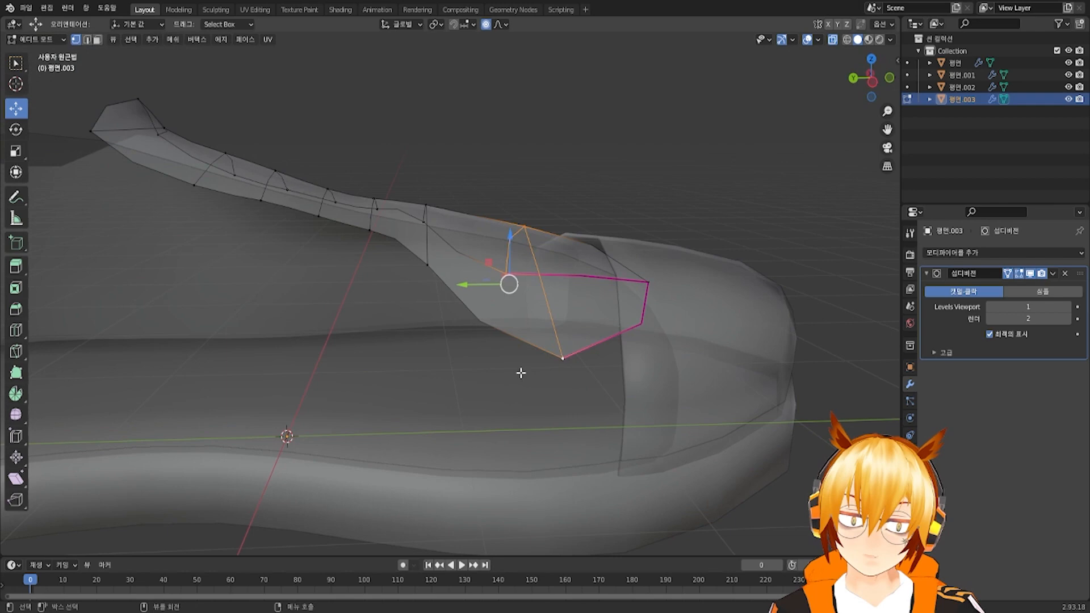
{"action": "left_click", "coordinate": [833, 39]}
{"action": "middle_click_drag", "start_coordinate": [747, 138], "coordinate": [539, 255]}
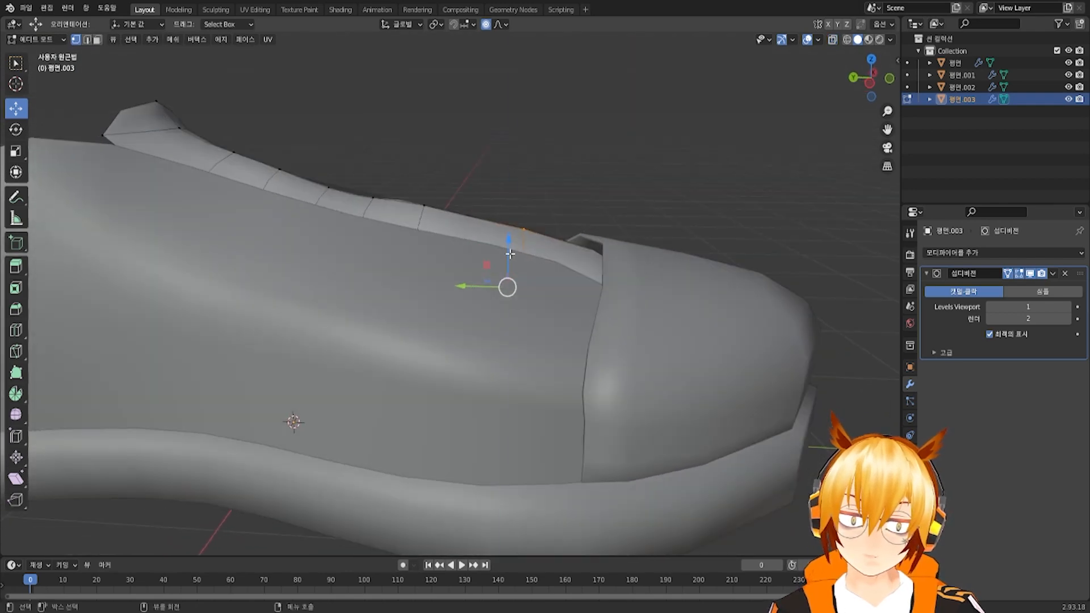
{"action": "left_click_drag", "start_coordinate": [509, 253], "coordinate": [510, 243]}
{"action": "middle_click_drag", "start_coordinate": [510, 243], "coordinate": [427, 212]}
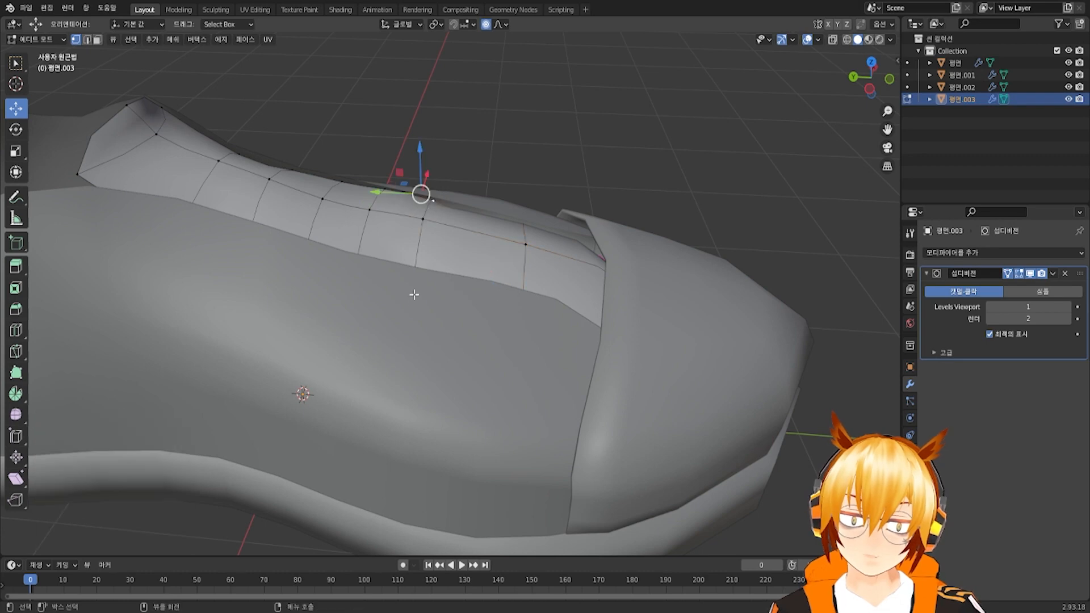
{"action": "left_click_drag", "start_coordinate": [416, 178], "coordinate": [420, 173]}
{"action": "middle_click_drag", "start_coordinate": [469, 202], "coordinate": [486, 271]}
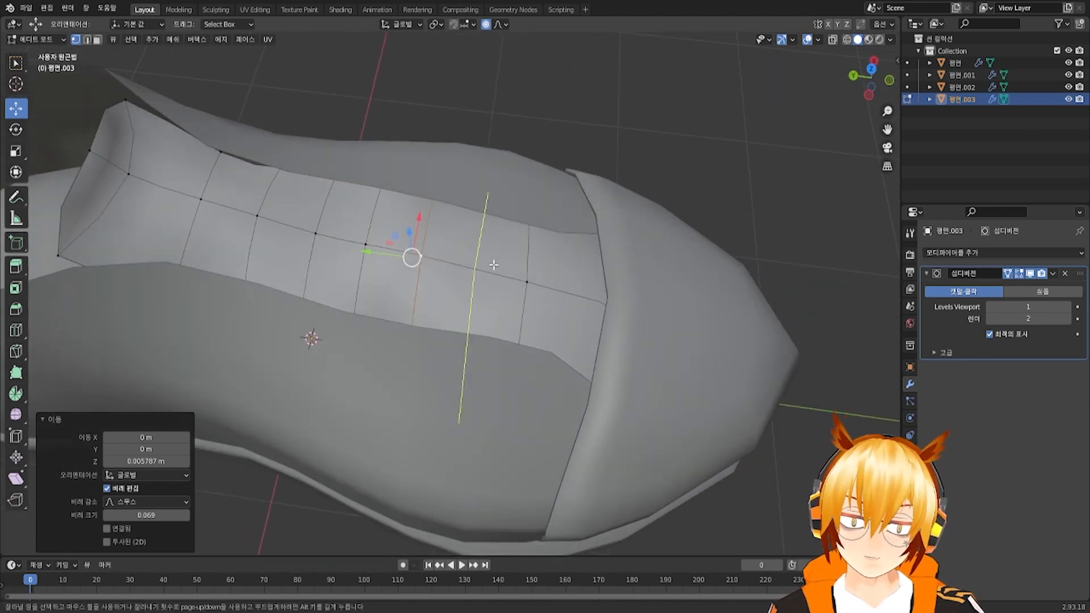
Add a crosswise loop cut between the tongue's two front rows and raise the new row slightly along Z
{"action": "left_click", "coordinate": [493, 265]}
{"action": "right_click", "coordinate": [493, 265]}
{"action": "middle_click_drag", "start_coordinate": [833, 50], "coordinate": [468, 210]}
{"action": "left_click", "coordinate": [832, 42]}
{"action": "left_click_drag", "start_coordinate": [460, 214], "coordinate": [464, 202]}
{"action": "middle_click_drag", "start_coordinate": [464, 202], "coordinate": [454, 190]}
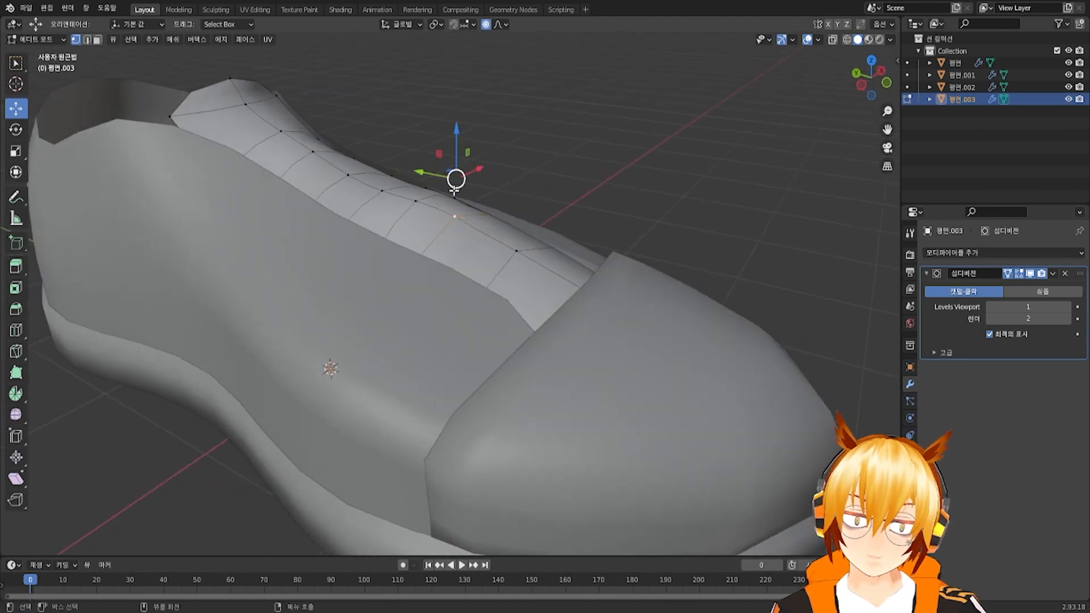
Lower the new front row about 0.029 m along Z with proportional size 0.052, undoing the surplus vertex moves
{"action": "mouse_move", "coordinate": [457, 174]}
{"action": "left_mouse_down"}
{"action": "mouse_move", "coordinate": [455, 185]}
{"action": "mouse_move", "coordinate": [421, 173]}
{"action": "mouse_move", "coordinate": [415, 188]}
{"action": "mouse_move", "coordinate": [457, 193]}
{"action": "left_mouse_up"}
{"action": "left_click", "coordinate": [416, 201]}
{"action": "key", "text": "ctrl+z"}
{"action": "left_click", "coordinate": [415, 186]}
{"action": "left_click", "coordinate": [461, 220]}
{"action": "middle_click_drag", "start_coordinate": [456, 193], "coordinate": [480, 237]}
{"action": "left_click_drag", "start_coordinate": [464, 225], "coordinate": [458, 226]}
{"action": "key", "text": "ctrl+z"}
{"action": "middle_click_drag", "start_coordinate": [458, 226], "coordinate": [608, 284]}
{"action": "left_click", "coordinate": [832, 39]}
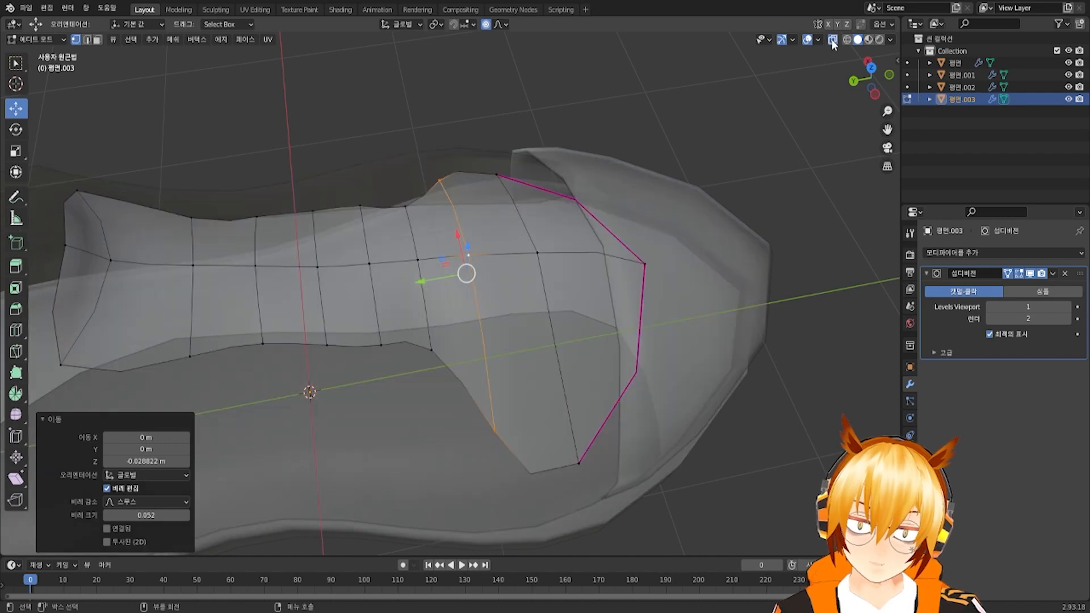
{"action": "left_click", "coordinate": [832, 42]}
Add a crosswise loop cut near the tongue's rear end, move it about -0.033 m along Y, and raise it along Z
{"action": "middle_click_drag", "start_coordinate": [436, 232], "coordinate": [350, 279]}
{"action": "middle_click_drag", "start_coordinate": [381, 229], "coordinate": [446, 260], "text": "shift"}
{"action": "left_click", "coordinate": [393, 293]}
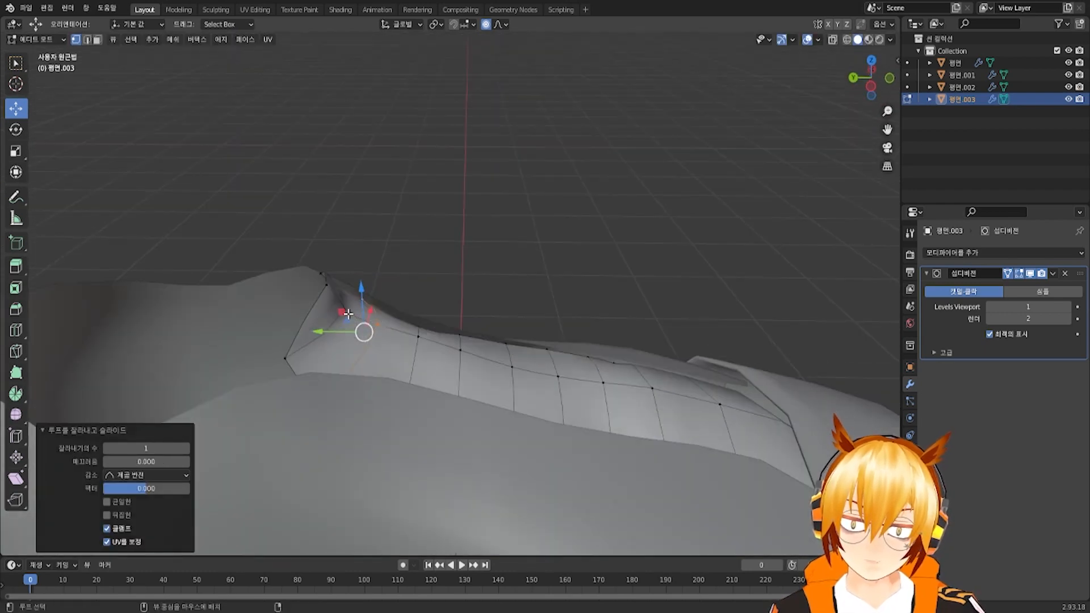
{"action": "left_click", "coordinate": [363, 328], "text": "alt"}
{"action": "middle_click_drag", "start_coordinate": [364, 328], "coordinate": [365, 306]}
{"action": "left_click_drag", "start_coordinate": [320, 302], "coordinate": [331, 300]}
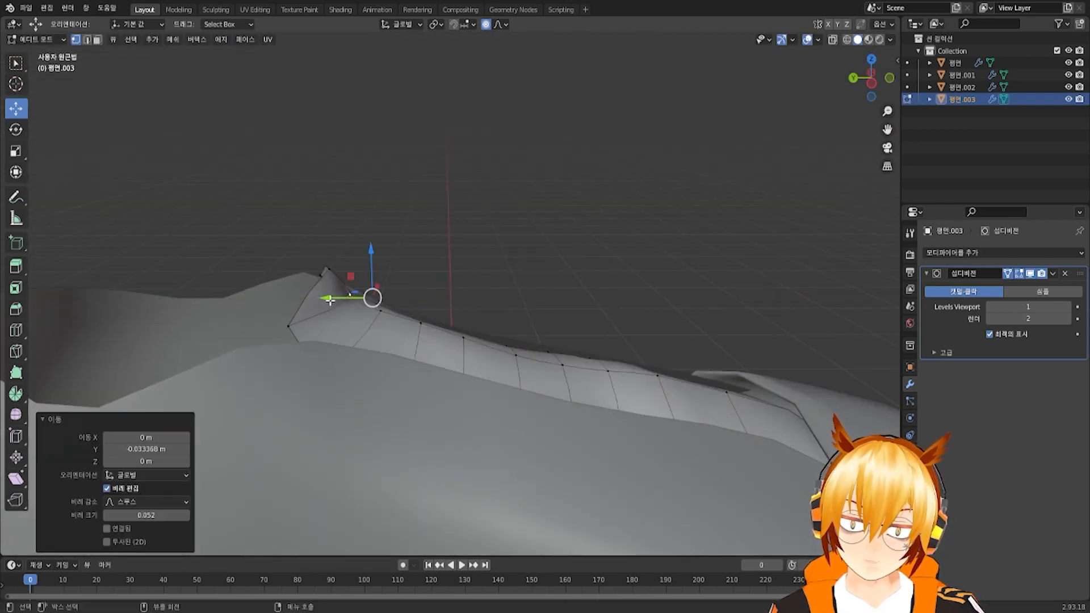
{"action": "left_click_drag", "start_coordinate": [376, 261], "coordinate": [376, 248]}
{"action": "left_click_drag", "start_coordinate": [373, 286], "coordinate": [379, 261]}
Pull the tongue's rear tip vertex about 0.238 m along Y with proportional size 0.047
{"action": "middle_click_drag", "start_coordinate": [379, 262], "coordinate": [457, 147]}
{"action": "left_click_drag", "start_coordinate": [450, 133], "coordinate": [502, 104]}
{"action": "middle_click_drag", "start_coordinate": [502, 105], "coordinate": [501, 177]}
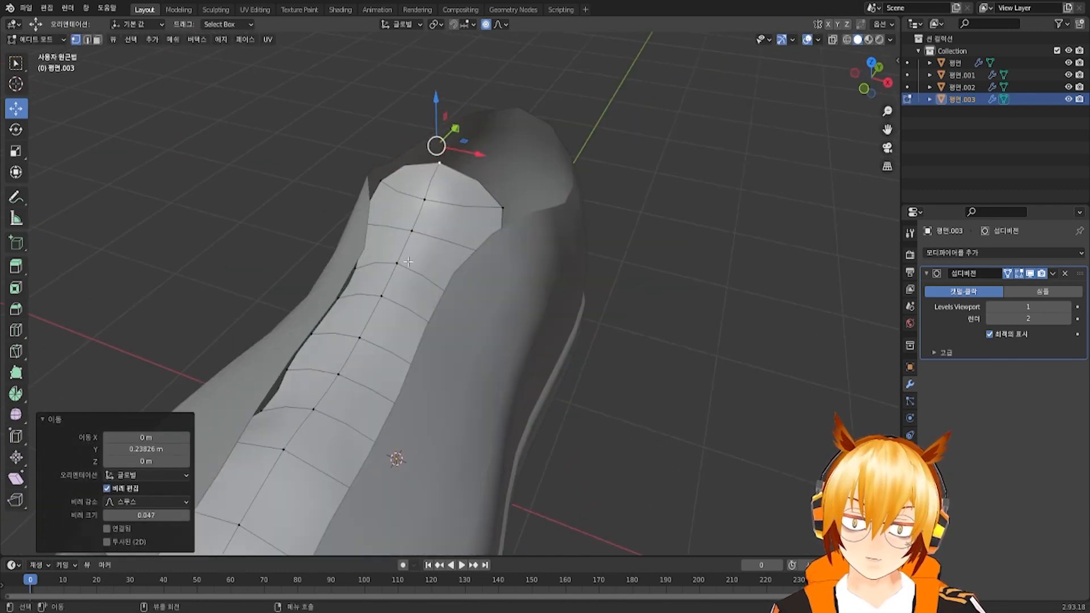
Nudge two vertices on the tongue's -X side edge along X to even out its outline
{"action": "left_click", "coordinate": [368, 269]}
{"action": "middle_click_drag", "start_coordinate": [369, 270], "coordinate": [410, 334]}
{"action": "left_click_drag", "start_coordinate": [375, 285], "coordinate": [372, 286]}
{"action": "left_click", "coordinate": [334, 442]}
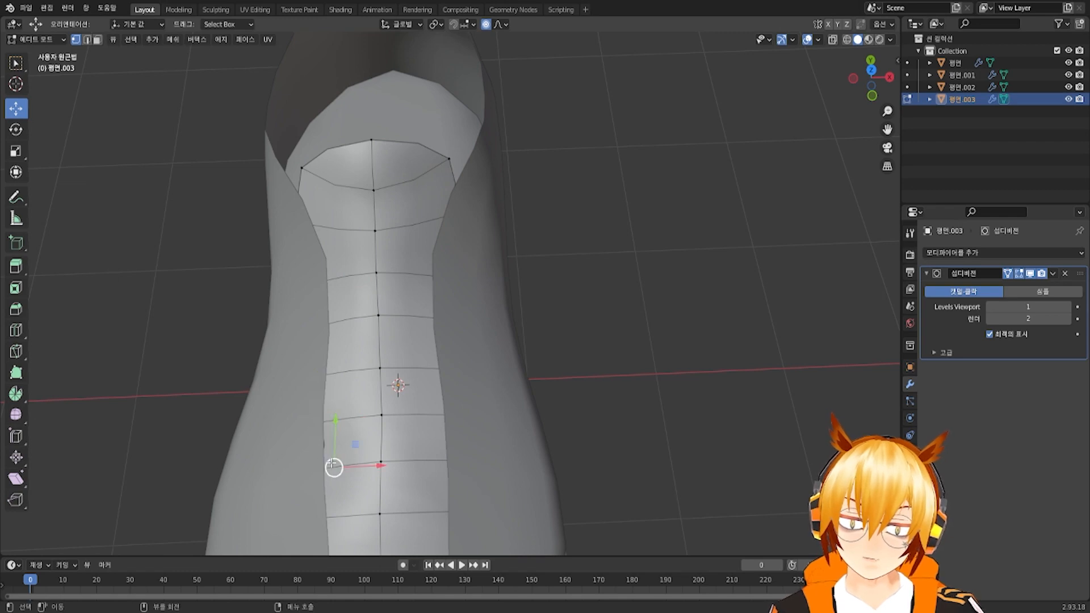
{"action": "left_click_drag", "start_coordinate": [355, 465], "coordinate": [351, 465]}
{"action": "scroll", "coordinate": [501, 430], "scroll_direction": "down", "scroll_amount": 2}
{"action": "left_click", "coordinate": [520, 404]}
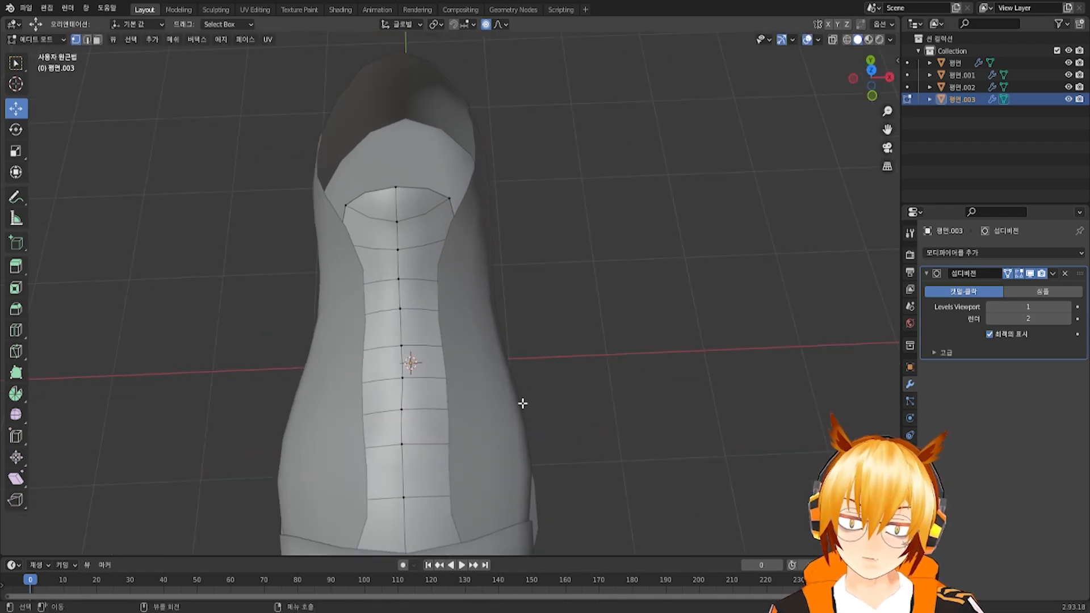
Lower the centerline vertex of the second row behind the toe about 0.087 m along Z, using X-ray in the right side view
{"action": "middle_click_drag", "start_coordinate": [521, 404], "coordinate": [414, 258]}
{"action": "middle_click_drag", "start_coordinate": [405, 303], "coordinate": [386, 276]}
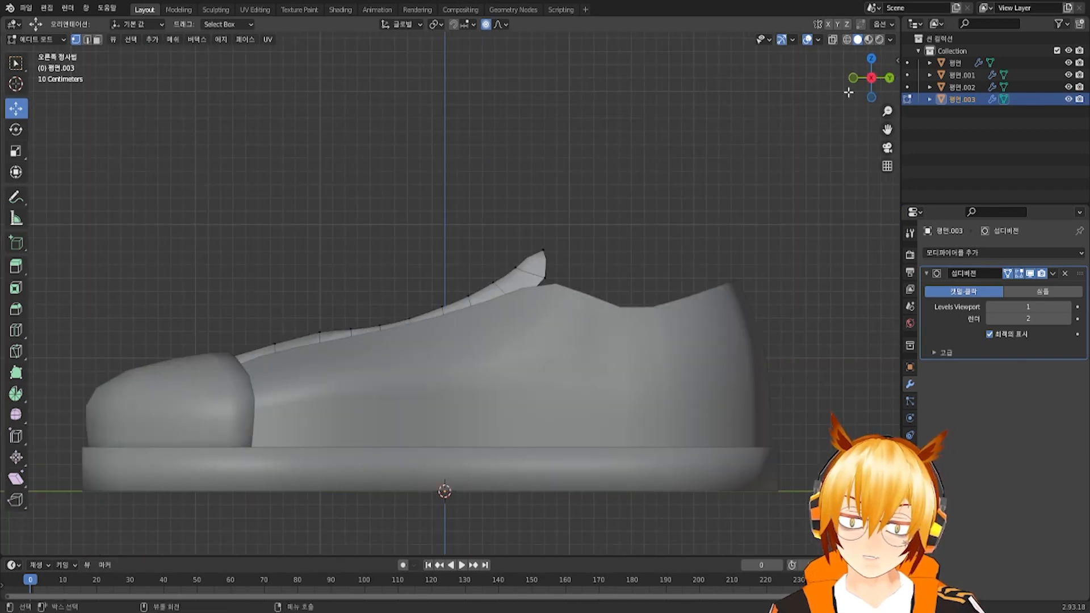
{"action": "left_click", "coordinate": [832, 40]}
{"action": "middle_click_drag", "start_coordinate": [336, 335], "coordinate": [417, 297], "text": "shift"}
{"action": "scroll", "coordinate": [417, 297], "scroll_direction": "up", "scroll_amount": 3}
{"action": "left_click", "coordinate": [368, 288]}
{"action": "left_click_drag", "start_coordinate": [370, 253], "coordinate": [369, 271]}
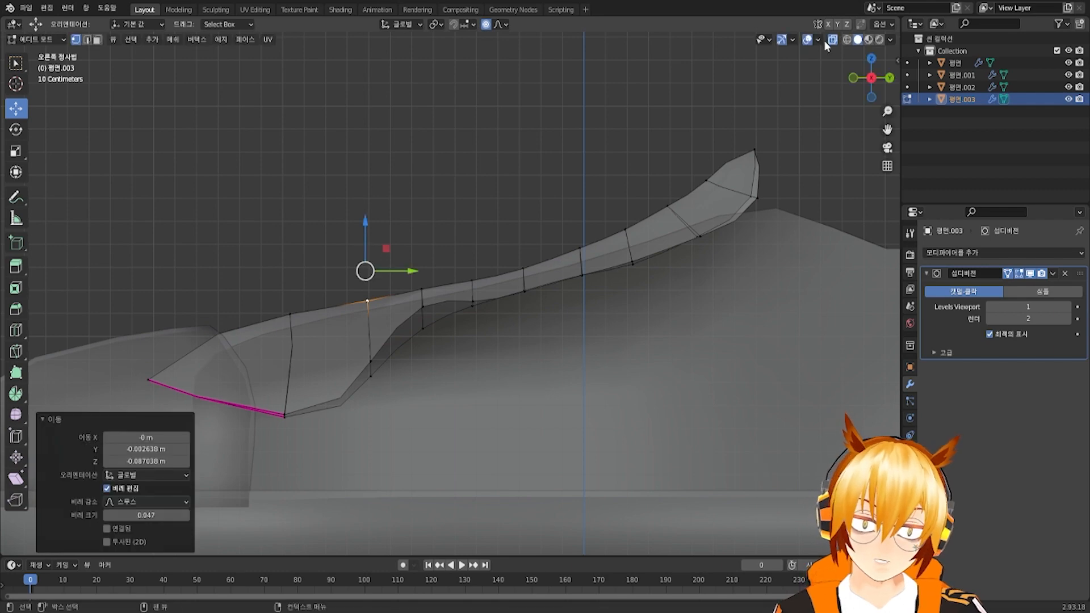
{"action": "left_click", "coordinate": [698, 128]}
{"action": "middle_click_drag", "start_coordinate": [652, 236], "coordinate": [683, 244]}
{"action": "left_click", "coordinate": [832, 40]}
Switch to Object Mode and add a Solidify modifier to the tongue with a thickness of 0.07 m
{"action": "middle_click_drag", "start_coordinate": [832, 51], "coordinate": [327, 268]}
{"action": "left_click", "coordinate": [35, 56]}
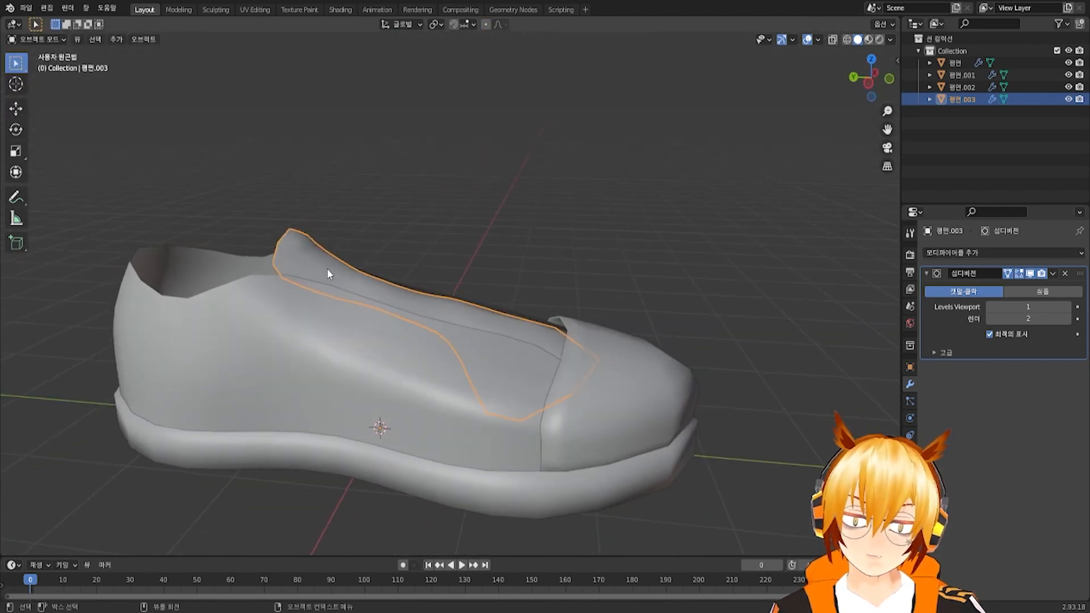
{"action": "left_click", "coordinate": [976, 254]}
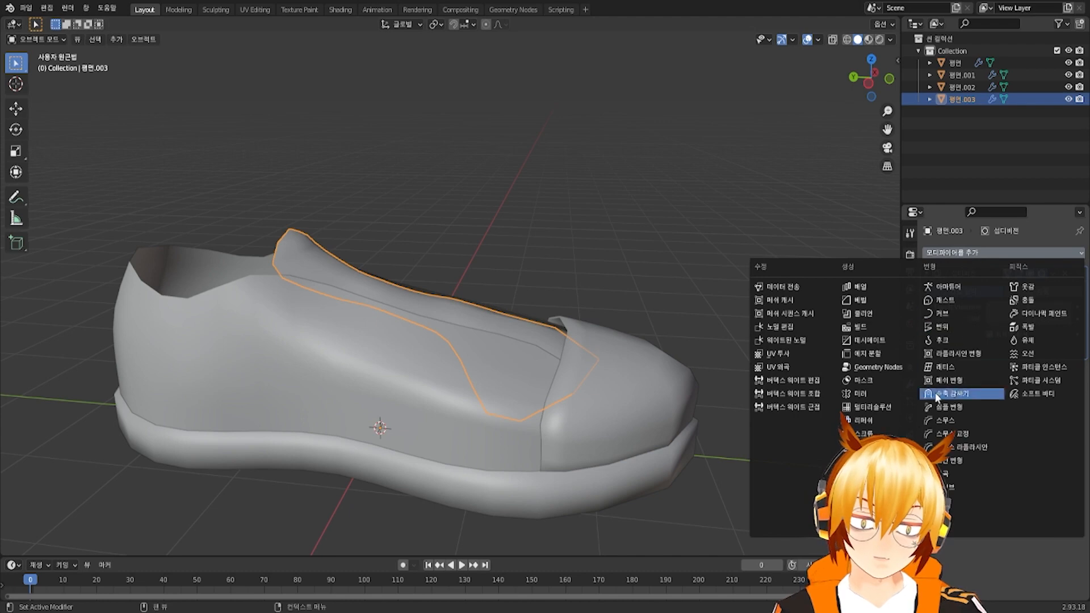
{"action": "left_click", "coordinate": [865, 461]}
{"action": "middle_click_drag", "start_coordinate": [400, 262], "coordinate": [502, 261]}
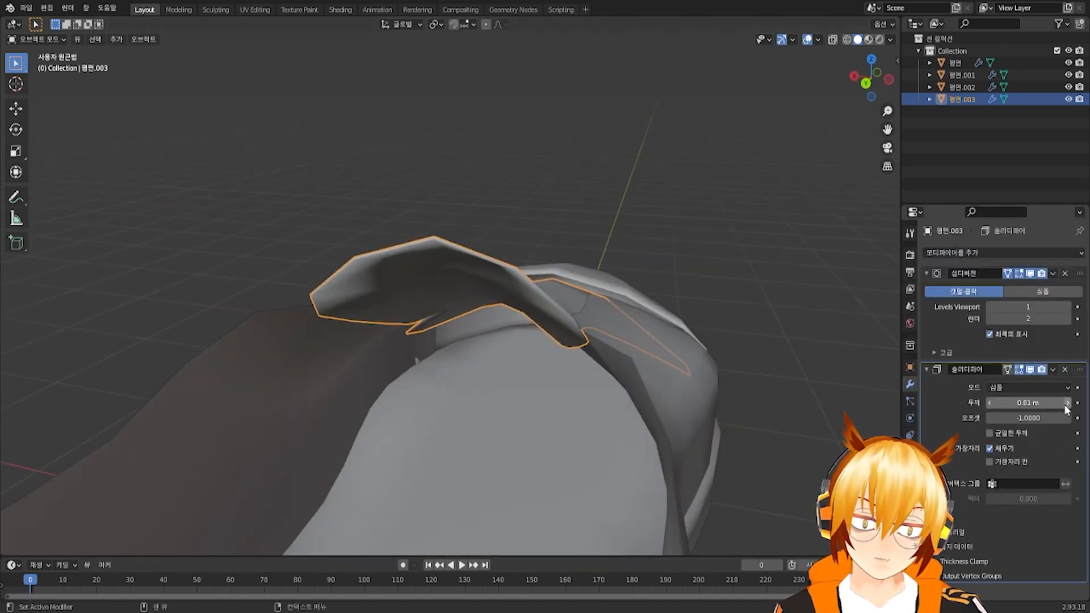
{"action": "left_click_drag", "start_coordinate": [1066, 409], "coordinate": [1085, 409]}
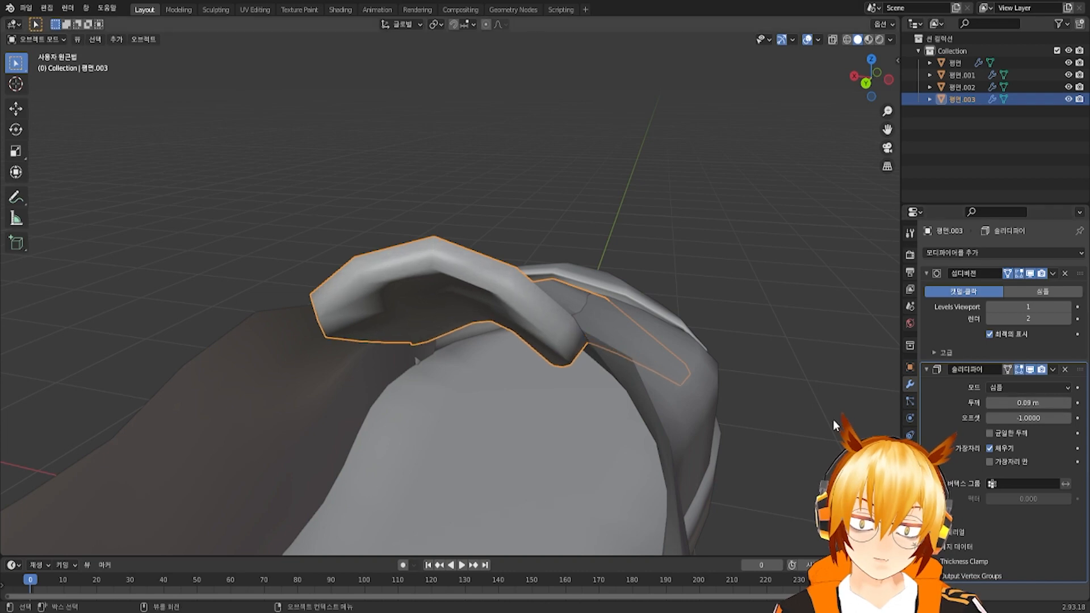
{"action": "left_click", "coordinate": [991, 403]}
{"action": "left_click", "coordinate": [990, 402]}
{"action": "middle_click_drag", "start_coordinate": [653, 347], "coordinate": [533, 385]}
In Edit Mode, move the +X side vertex behind the tongue's wide front about 0.153 m along X, undoing the extra nudge
{"action": "key", "text": "Tab"}
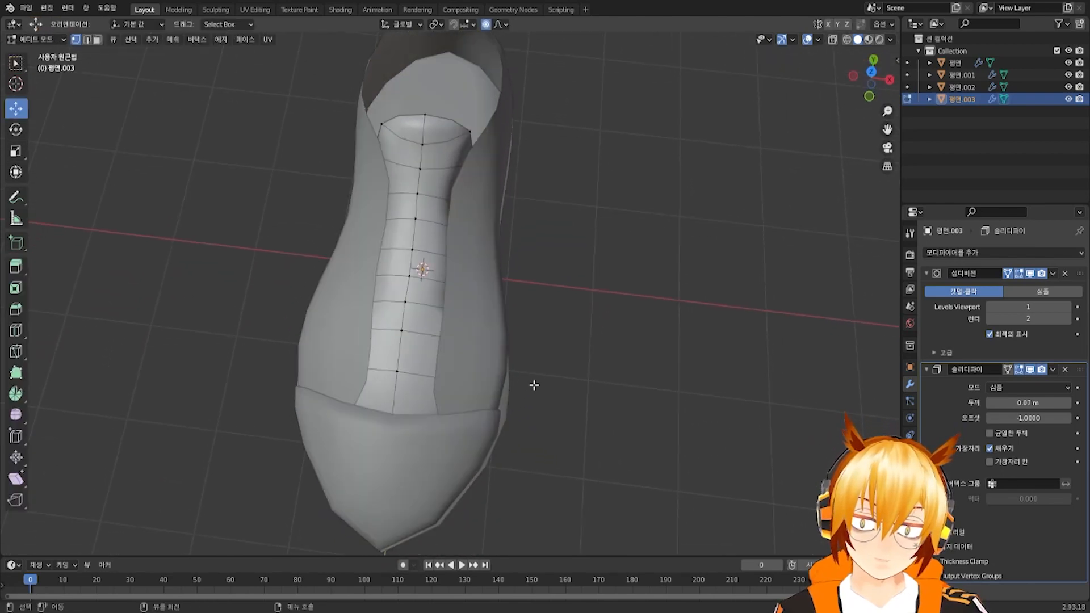
{"action": "left_click", "coordinate": [836, 39]}
{"action": "middle_click_drag", "start_coordinate": [460, 243], "coordinate": [468, 267]}
{"action": "left_click", "coordinate": [453, 281]}
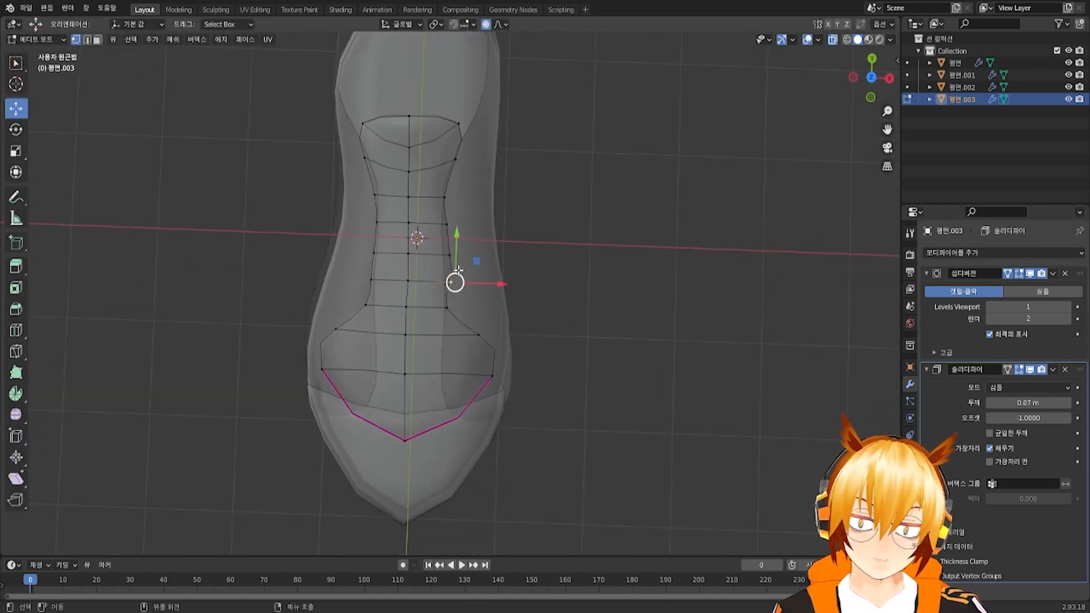
{"action": "left_click", "coordinate": [448, 256]}
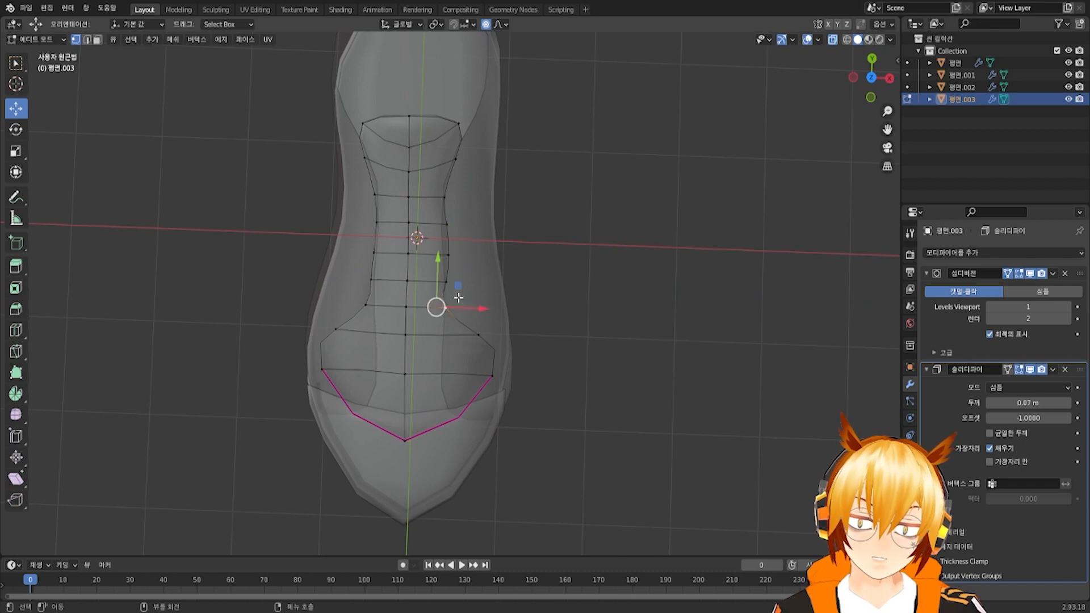
{"action": "left_click_drag", "start_coordinate": [466, 311], "coordinate": [484, 310]}
{"action": "middle_click_drag", "start_coordinate": [488, 306], "coordinate": [465, 256]}
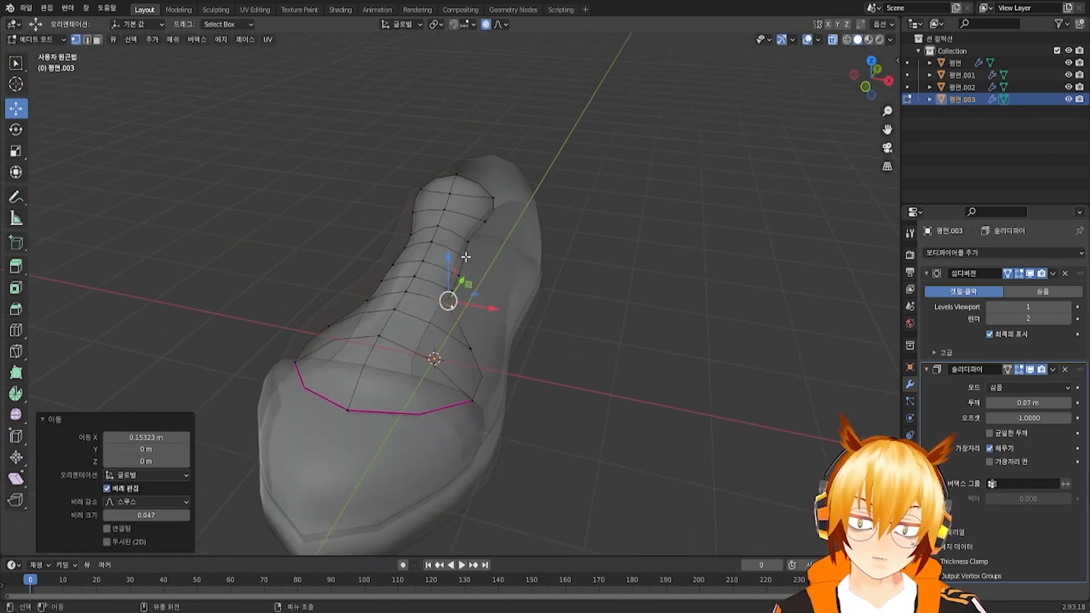
{"action": "mouse_move", "coordinate": [451, 273]}
{"action": "left_mouse_down"}
{"action": "mouse_move", "coordinate": [455, 284]}
{"action": "mouse_move", "coordinate": [449, 273]}
{"action": "left_mouse_up"}
{"action": "key", "text": "ctrl+z"}
{"action": "left_click", "coordinate": [834, 40]}
Adjust the heights of the tongue's side vertices one by one along Z to fit the upper's edge
{"action": "middle_click_drag", "start_coordinate": [627, 233], "coordinate": [606, 300]}
{"action": "left_click", "coordinate": [588, 324]}
{"action": "scroll", "coordinate": [586, 326], "scroll_direction": "down", "scroll_amount": 4}
{"action": "middle_click_drag", "start_coordinate": [552, 353], "coordinate": [262, 193]}
{"action": "scroll", "coordinate": [462, 251], "scroll_direction": "up", "scroll_amount": 5}
{"action": "middle_click_drag", "start_coordinate": [549, 266], "coordinate": [437, 238]}
{"action": "left_click", "coordinate": [438, 261]}
{"action": "left_click_drag", "start_coordinate": [438, 248], "coordinate": [439, 244]}
{"action": "middle_click_drag", "start_coordinate": [440, 244], "coordinate": [417, 292]}
{"action": "left_click", "coordinate": [441, 256]}
{"action": "left_click_drag", "start_coordinate": [440, 235], "coordinate": [443, 227]}
{"action": "middle_click_drag", "start_coordinate": [443, 227], "coordinate": [468, 205]}
{"action": "left_click", "coordinate": [450, 215]}
{"action": "mouse_move", "coordinate": [469, 205]}
{"action": "left_mouse_down"}
{"action": "mouse_move", "coordinate": [467, 192]}
{"action": "mouse_move", "coordinate": [468, 205]}
{"action": "left_mouse_up"}
Reposition the side vertices around the tongue's middle so they sit against the upper
{"action": "middle_click_drag", "start_coordinate": [468, 205], "coordinate": [589, 269]}
{"action": "scroll", "coordinate": [589, 269], "scroll_direction": "up", "scroll_amount": 2}
{"action": "left_click", "coordinate": [283, 315]}
{"action": "middle_click_drag", "start_coordinate": [284, 315], "coordinate": [282, 243]}
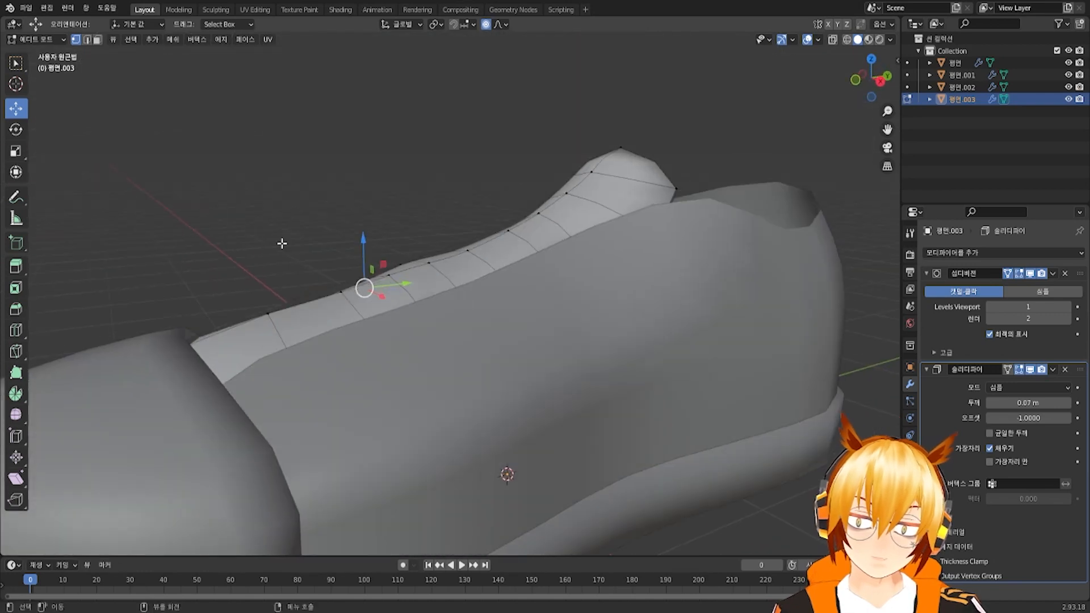
{"action": "middle_click_drag", "start_coordinate": [422, 259], "coordinate": [390, 231]}
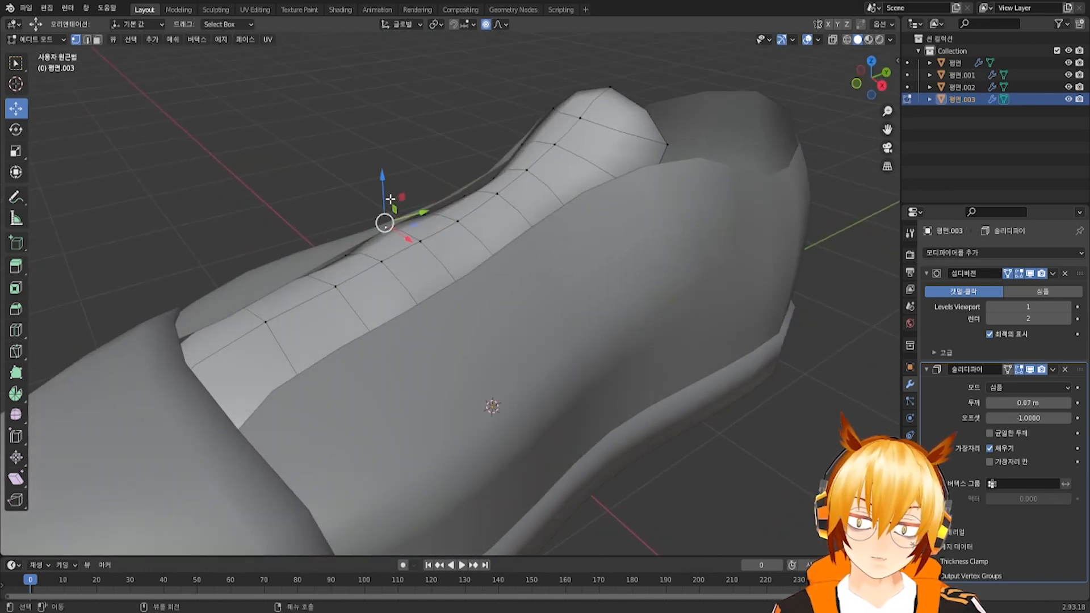
{"action": "left_click_drag", "start_coordinate": [391, 198], "coordinate": [470, 163]}
{"action": "key", "text": "shift+y"}
{"action": "left_click", "coordinate": [467, 194]}
{"action": "left_click", "coordinate": [512, 169]}
{"action": "left_click", "coordinate": [467, 185]}
{"action": "middle_click_drag", "start_coordinate": [470, 164], "coordinate": [289, 222]}
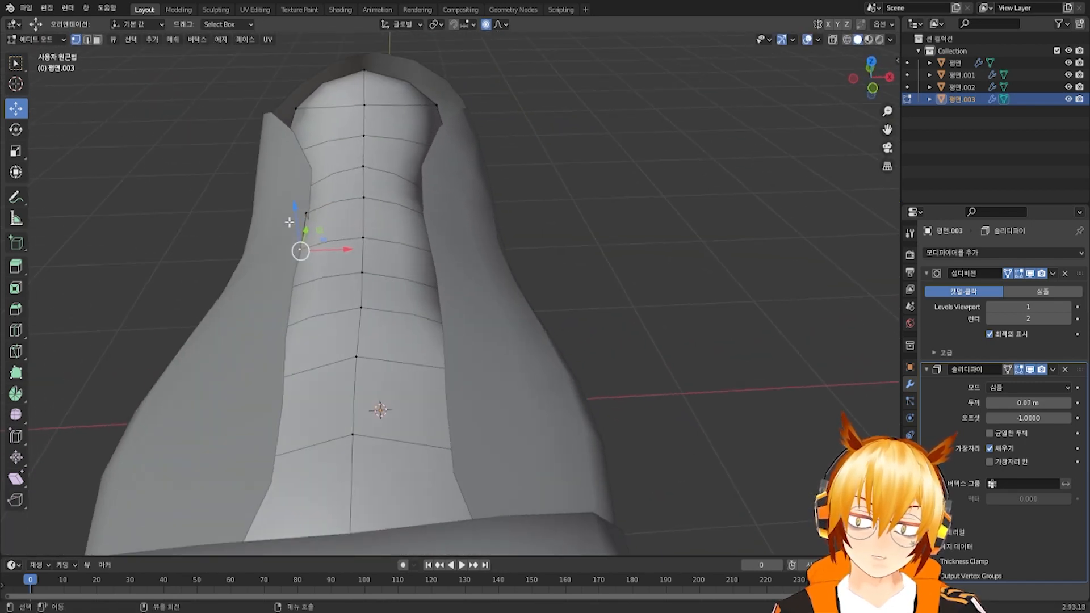
Reposition the tongue's -X side vertices around its middle so they follow the edge of the upper
{"action": "left_click_drag", "start_coordinate": [295, 220], "coordinate": [297, 226]}
{"action": "left_click", "coordinate": [309, 215]}
{"action": "middle_click_drag", "start_coordinate": [310, 216], "coordinate": [321, 212]}
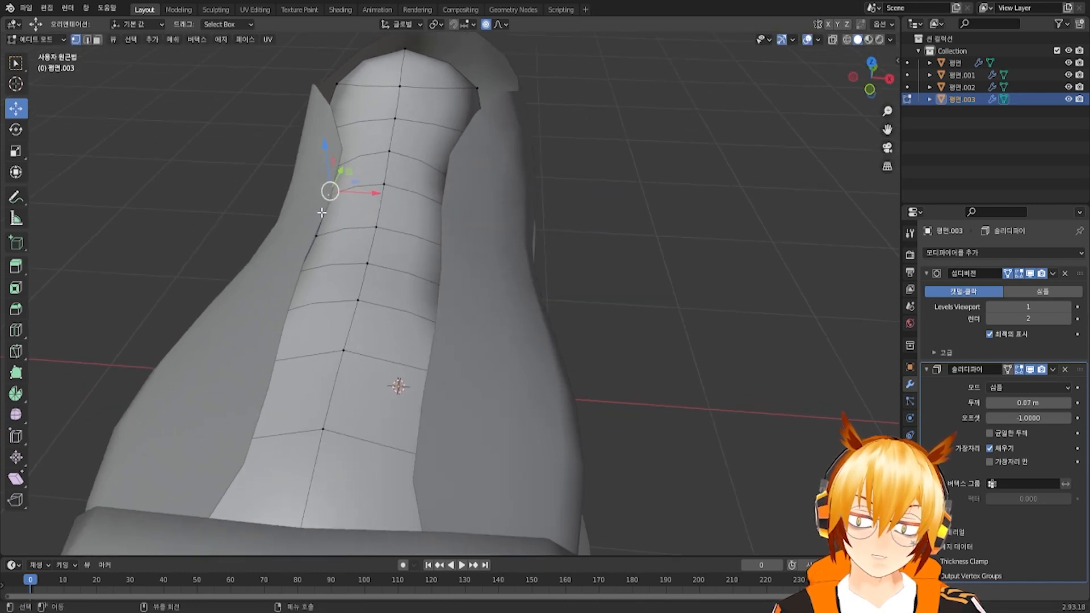
{"action": "left_click_drag", "start_coordinate": [317, 239], "coordinate": [332, 179]}
{"action": "key", "text": "z"}
{"action": "middle_click_drag", "start_coordinate": [332, 179], "coordinate": [366, 237]}
Adjust the heights of the tongue's +X side vertices one by one along Z to fit the upper's edge
{"action": "left_click", "coordinate": [311, 234]}
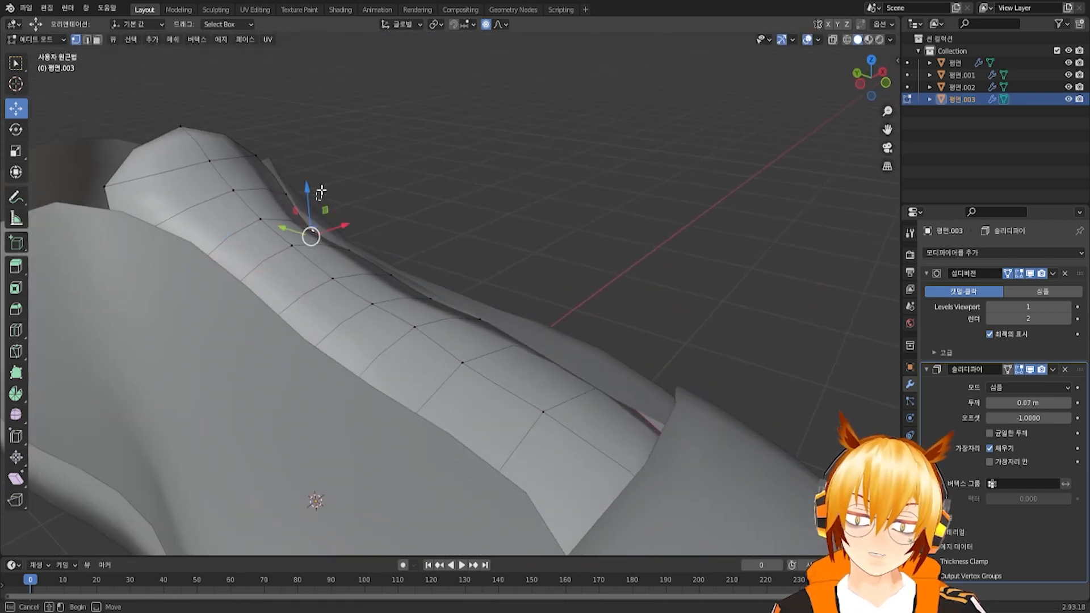
{"action": "left_click_drag", "start_coordinate": [318, 218], "coordinate": [310, 184]}
{"action": "left_click", "coordinate": [346, 244]}
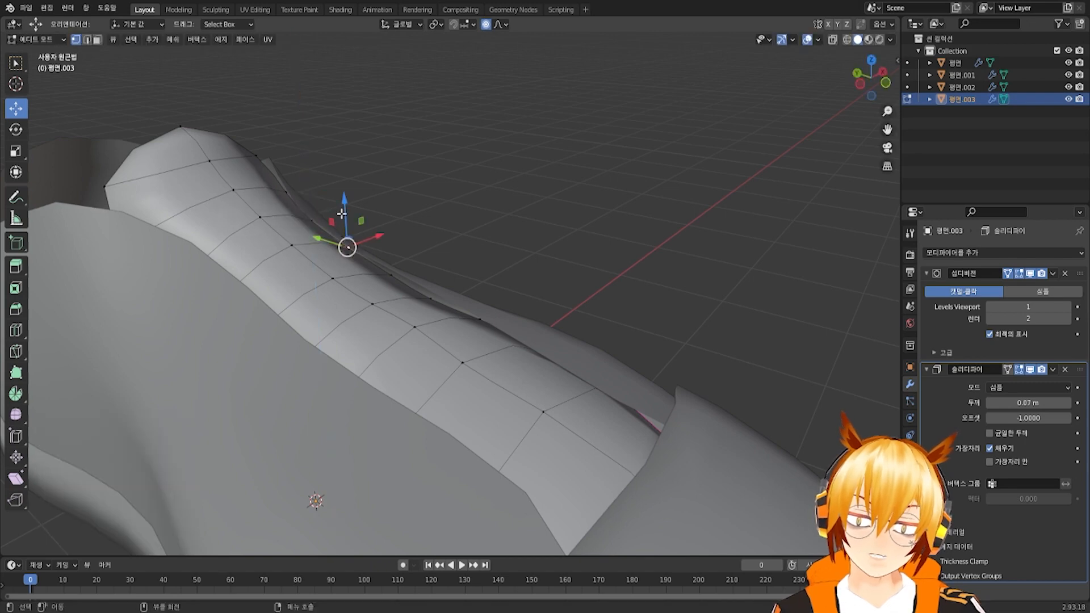
{"action": "left_click", "coordinate": [433, 294]}
{"action": "left_click_drag", "start_coordinate": [430, 253], "coordinate": [395, 241]}
{"action": "left_click", "coordinate": [394, 278]}
{"action": "middle_click_drag", "start_coordinate": [431, 252], "coordinate": [459, 188]}
{"action": "left_click", "coordinate": [437, 204]}
{"action": "left_click_drag", "start_coordinate": [391, 193], "coordinate": [415, 223]}
{"action": "left_click", "coordinate": [411, 250]}
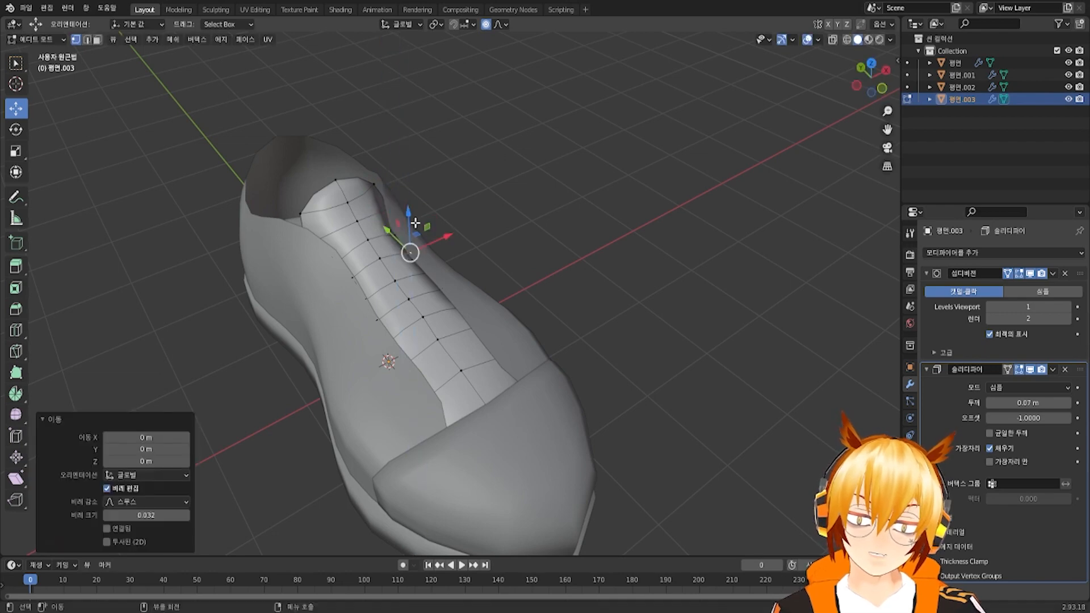
Return the tongue to Object Mode and check its fit within the whole shoe
{"action": "middle_click_drag", "start_coordinate": [415, 223], "coordinate": [491, 244]}
{"action": "middle_click_drag", "start_coordinate": [594, 254], "coordinate": [531, 277]}
{"action": "left_click", "coordinate": [43, 41]}
{"action": "left_click", "coordinate": [41, 52]}
{"action": "scroll", "coordinate": [459, 238], "scroll_direction": "down", "scroll_amount": 4}
{"action": "left_click", "coordinate": [356, 196]}
{"action": "scroll", "coordinate": [403, 217], "scroll_direction": "up", "scroll_amount": 3}
In Edit Mode, lower the toe cap's top rear vertex about 0.027 m along Z and return to Object Mode
{"action": "left_click", "coordinate": [574, 306]}
{"action": "middle_click_drag", "start_coordinate": [574, 307], "coordinate": [539, 301]}
{"action": "key", "text": "Tab"}
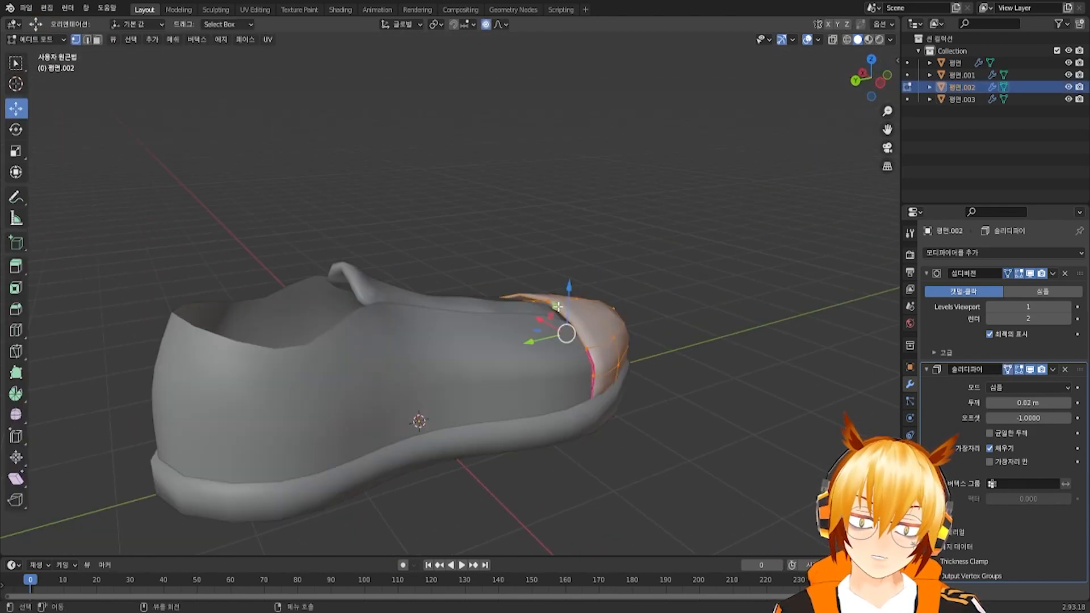
{"action": "scroll", "coordinate": [542, 301], "scroll_direction": "up", "scroll_amount": 1}
{"action": "left_click", "coordinate": [548, 302]}
{"action": "left_click_drag", "start_coordinate": [575, 274], "coordinate": [577, 277]}
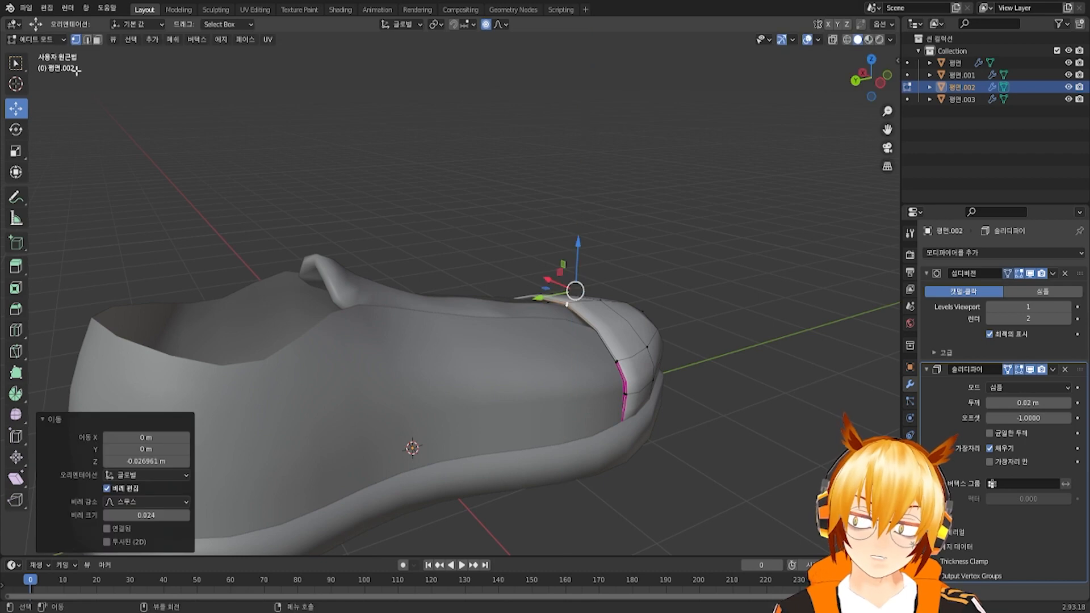
{"action": "left_click", "coordinate": [51, 48]}
{"action": "left_click", "coordinate": [42, 54]}
In the upper's Edit Mode, add one centred loop cut between its top edge and the first row, and return to Object Mode
{"action": "scroll", "coordinate": [408, 233], "scroll_direction": "down", "scroll_amount": 2}
{"action": "middle_click_drag", "start_coordinate": [407, 234], "coordinate": [217, 263]}
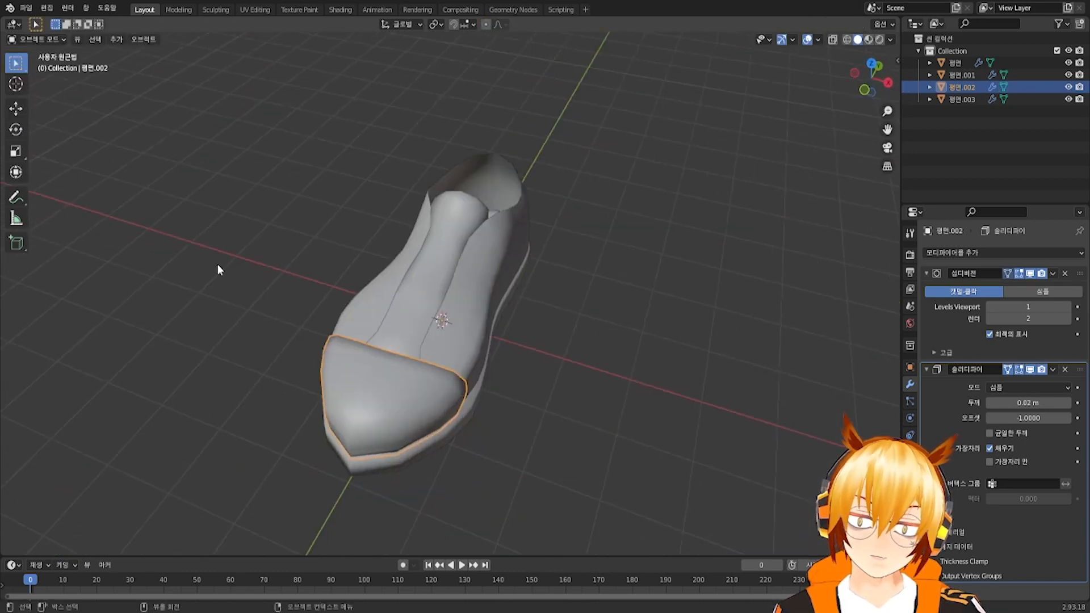
{"action": "scroll", "coordinate": [506, 236], "scroll_direction": "down", "scroll_amount": 1}
{"action": "mouse_move", "coordinate": [506, 237]}
{"action": "middle_mouse_down"}
{"action": "mouse_move", "coordinate": [510, 270]}
{"action": "mouse_move", "coordinate": [540, 243]}
{"action": "mouse_move", "coordinate": [526, 226]}
{"action": "mouse_move", "coordinate": [443, 246]}
{"action": "mouse_move", "coordinate": [494, 260]}
{"action": "mouse_move", "coordinate": [489, 247]}
{"action": "middle_mouse_up"}
{"action": "left_click", "coordinate": [489, 248]}
{"action": "key", "text": "Tab"}
{"action": "key", "text": "a"}
{"action": "scroll", "coordinate": [559, 274], "scroll_direction": "up", "scroll_amount": 3}
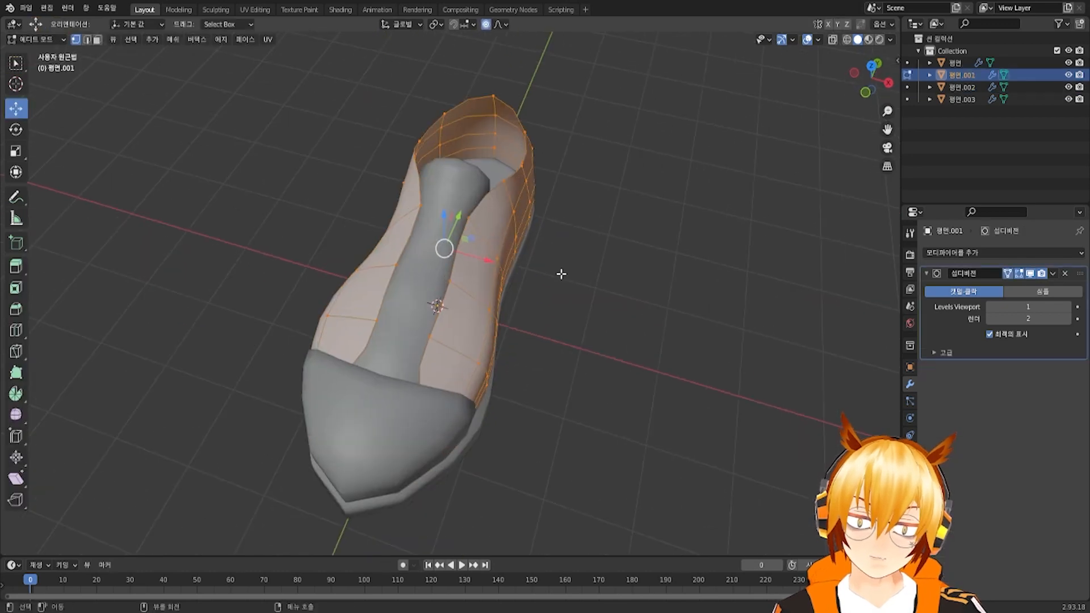
{"action": "middle_click_drag", "start_coordinate": [560, 274], "coordinate": [389, 311]}
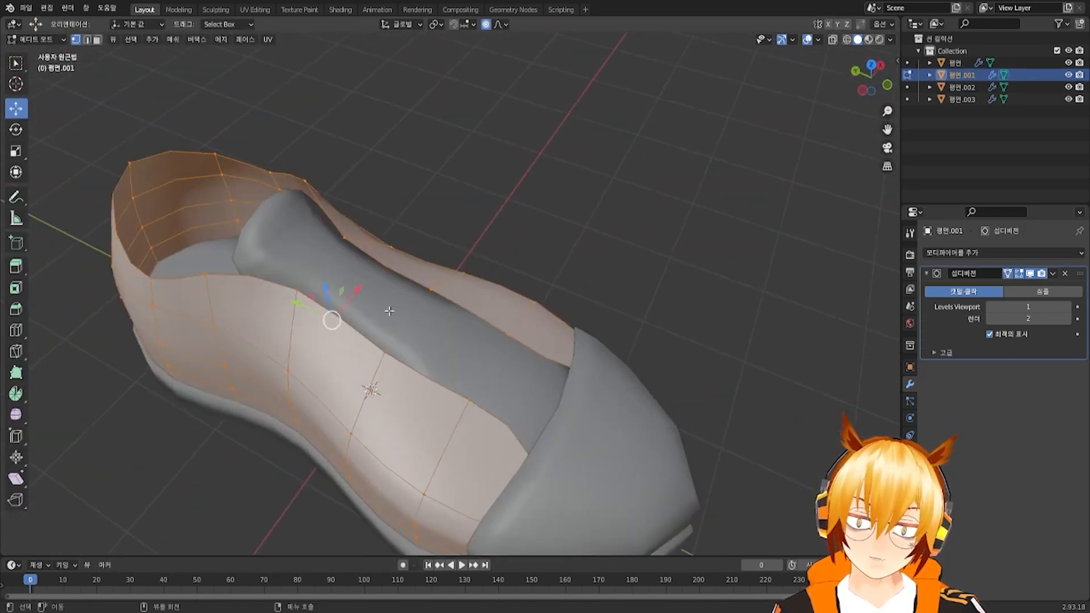
{"action": "key", "text": "ctrl+r"}
{"action": "left_click", "coordinate": [369, 357]}
{"action": "right_click", "coordinate": [370, 356]}
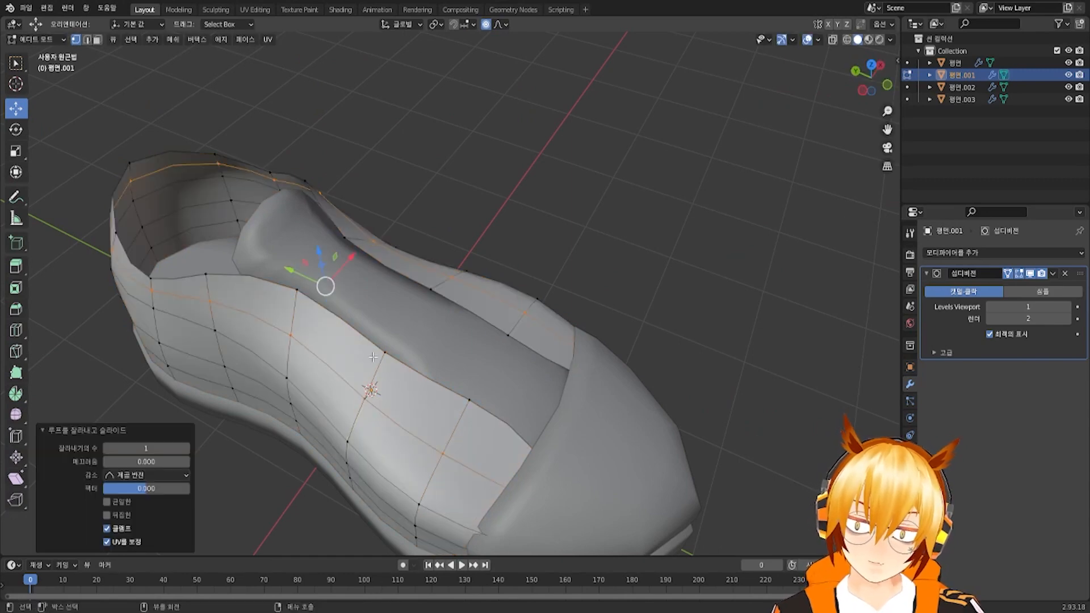
{"action": "middle_click_drag", "start_coordinate": [370, 357], "coordinate": [225, 241]}
{"action": "left_click", "coordinate": [50, 40]}
{"action": "left_click", "coordinate": [57, 58]}
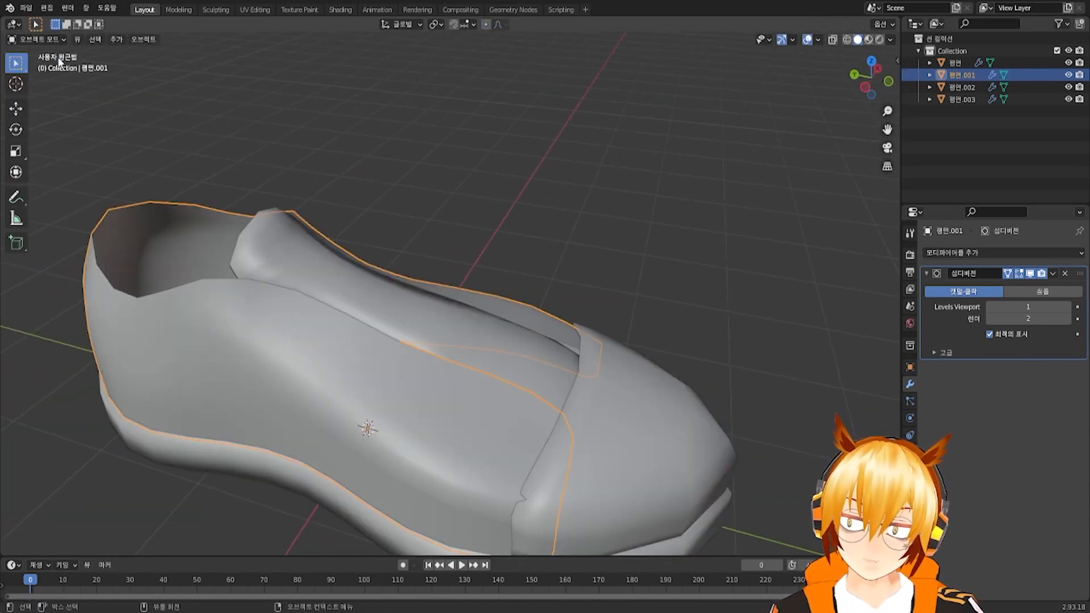
Apply the upper's Subdivision modifier and open its mesh in Edit Mode from the top view
{"action": "middle_click_drag", "start_coordinate": [596, 312], "coordinate": [528, 353]}
{"action": "left_click", "coordinate": [377, 347]}
{"action": "left_click", "coordinate": [265, 306]}
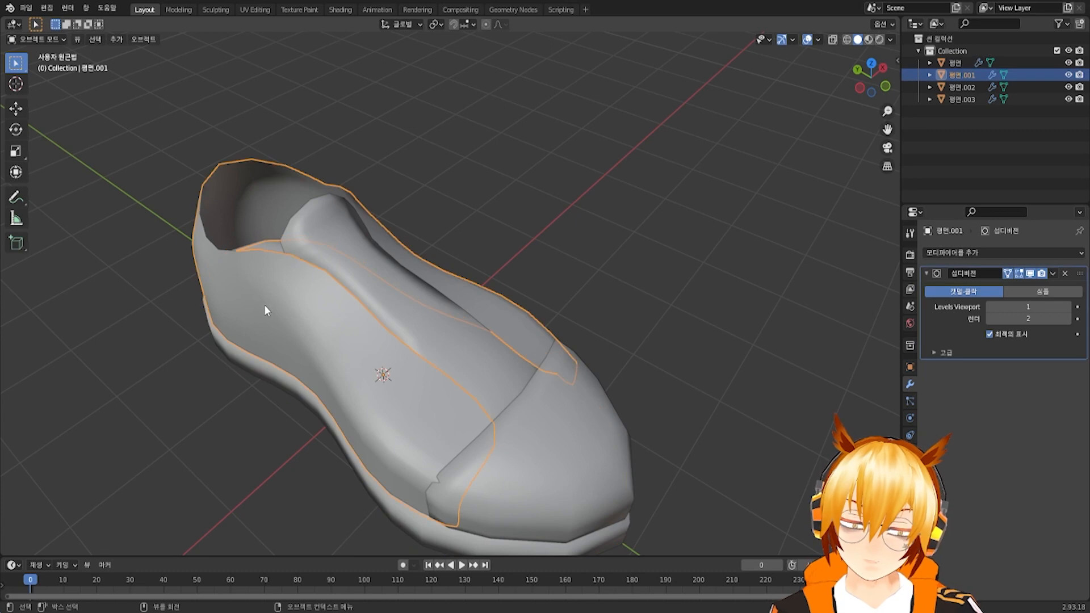
{"action": "mouse_move", "coordinate": [309, 320]}
{"action": "middle_mouse_down"}
{"action": "mouse_move", "coordinate": [264, 269]}
{"action": "mouse_move", "coordinate": [391, 261]}
{"action": "mouse_move", "coordinate": [324, 316]}
{"action": "middle_mouse_up"}
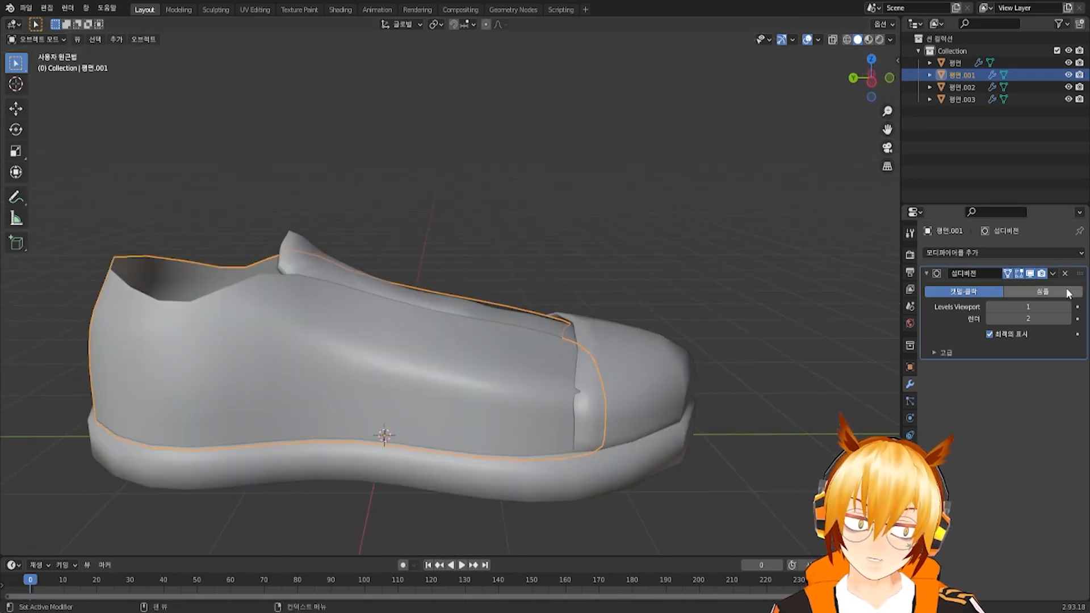
{"action": "left_click", "coordinate": [1053, 273]}
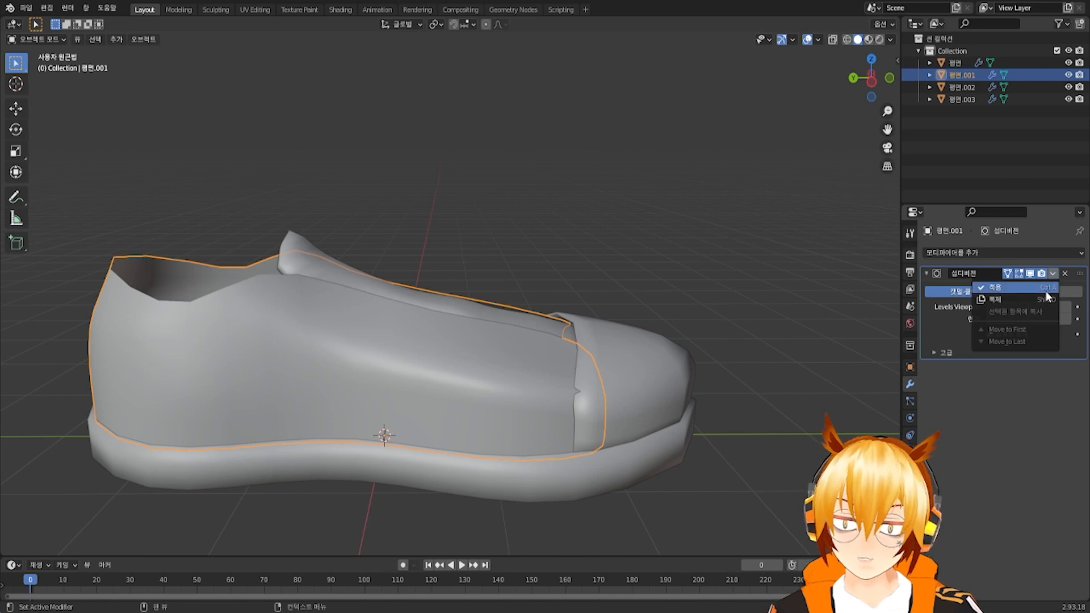
{"action": "left_click", "coordinate": [1045, 290]}
{"action": "middle_click_drag", "start_coordinate": [768, 272], "coordinate": [388, 334]}
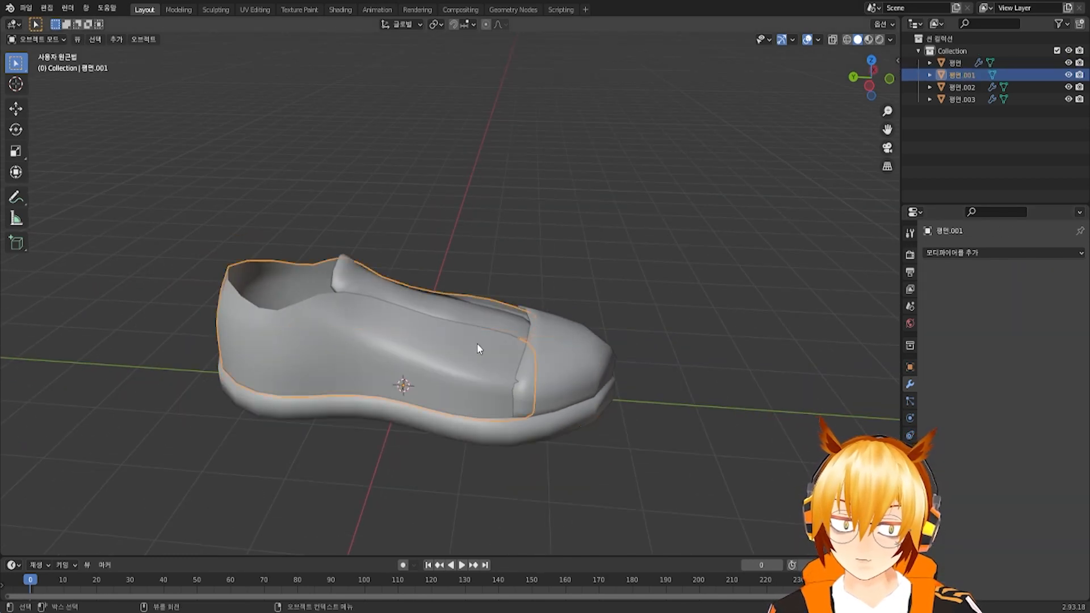
{"action": "key", "text": "Tab"}
{"action": "scroll", "coordinate": [482, 340], "scroll_direction": "up", "scroll_amount": 3}
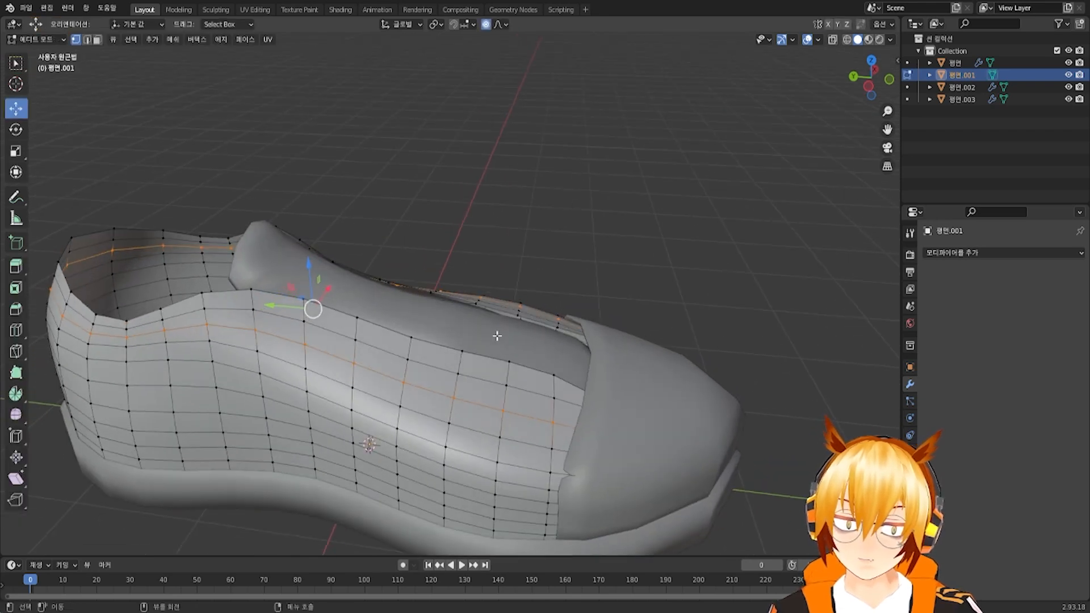
{"action": "middle_click_drag", "start_coordinate": [497, 335], "coordinate": [424, 261]}
{"action": "scroll", "coordinate": [449, 264], "scroll_direction": "up", "scroll_amount": 2}
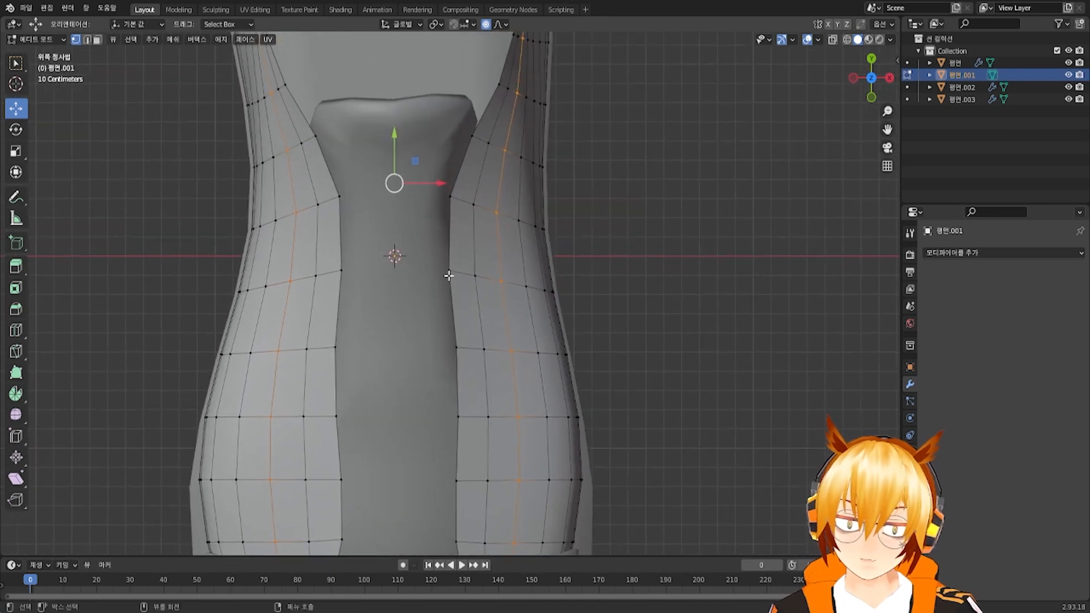
Select three mirrored vertex pairs along the upper's lace opening, one column in from its edges
{"action": "left_click", "coordinate": [306, 204]}
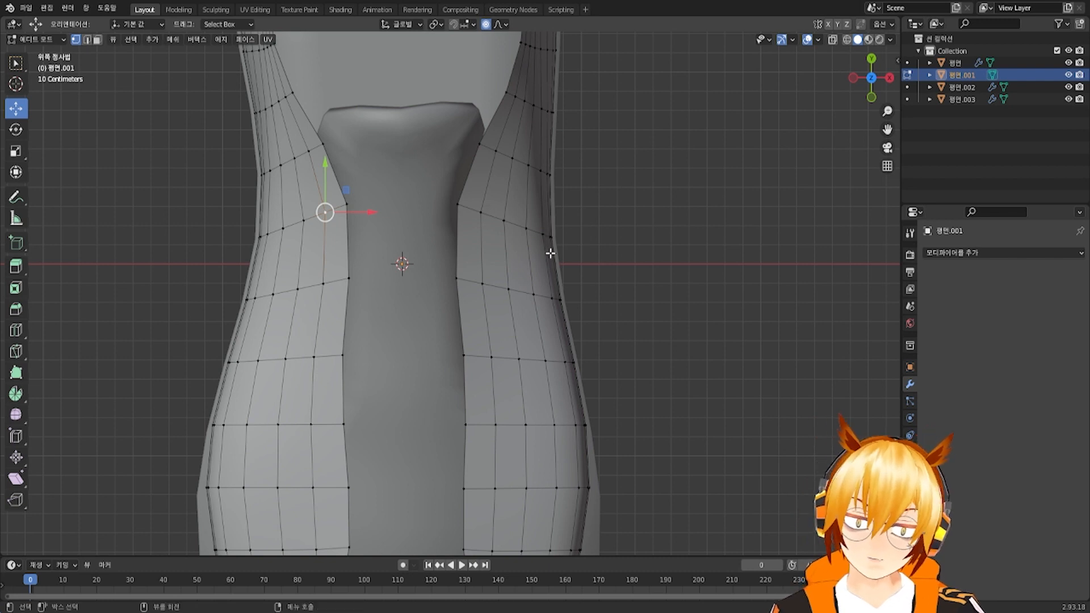
{"action": "left_click", "coordinate": [479, 208], "text": "shift"}
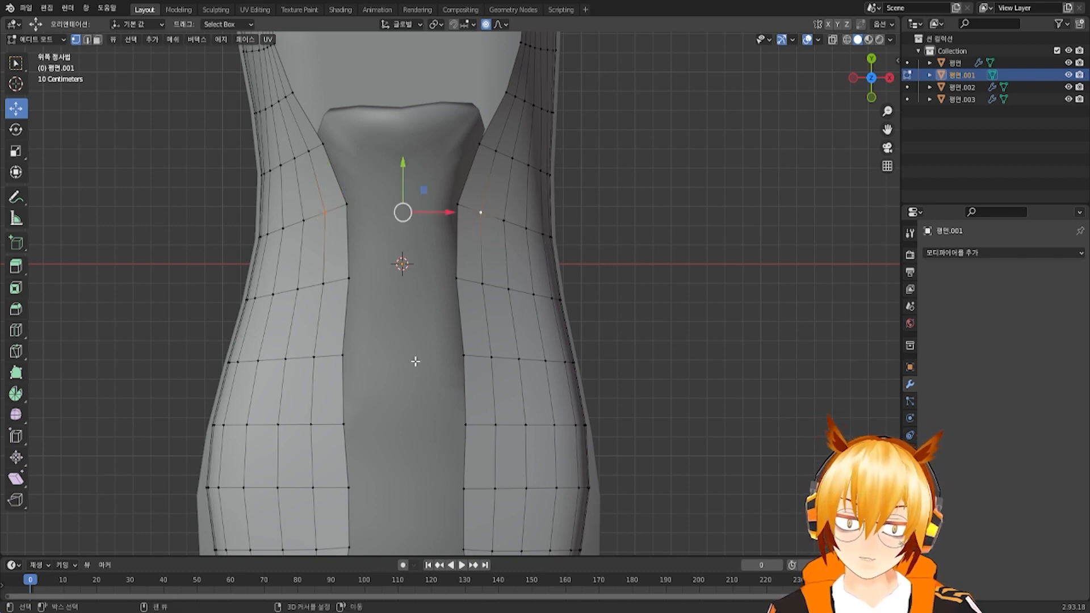
{"action": "middle_click_drag", "start_coordinate": [480, 216], "coordinate": [487, 158], "text": "shift"}
{"action": "left_click", "coordinate": [321, 299], "text": "shift"}
{"action": "left_click", "coordinate": [498, 299], "text": "shift"}
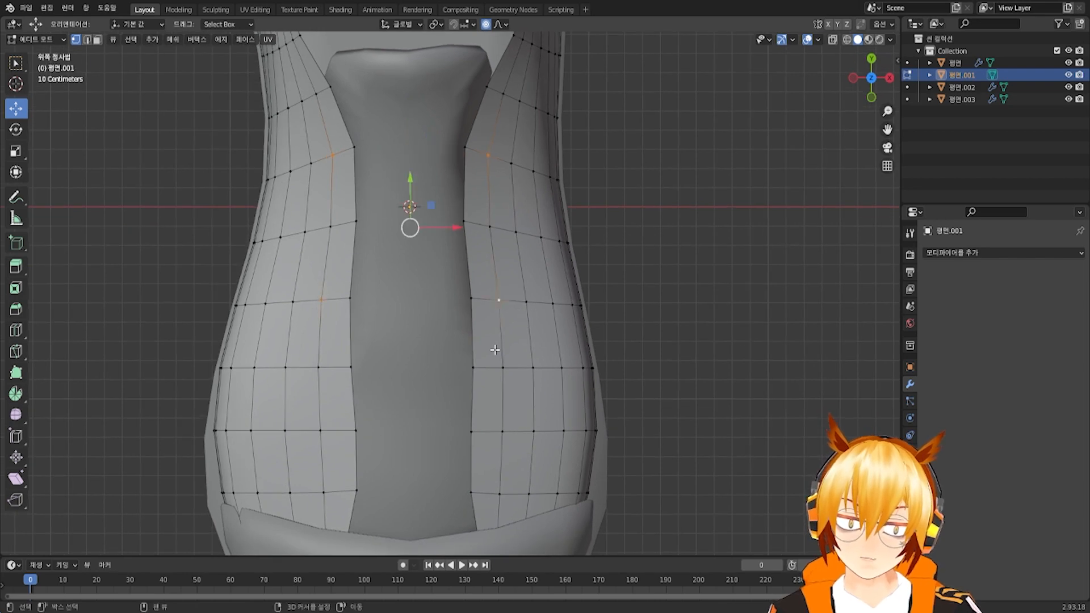
{"action": "middle_click_drag", "start_coordinate": [476, 408], "coordinate": [471, 329], "text": "shift"}
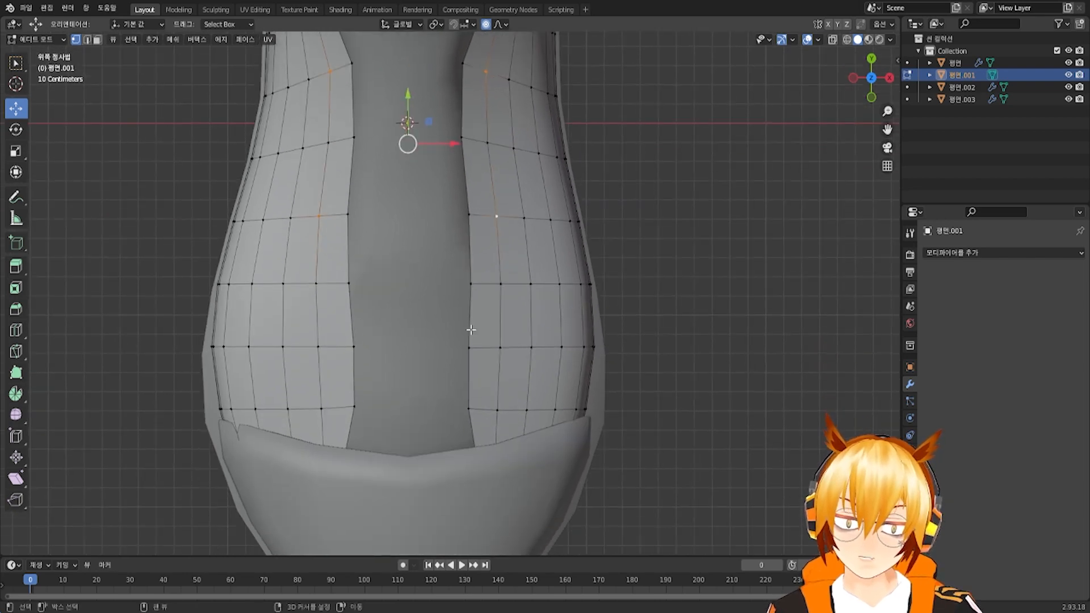
{"action": "left_click", "coordinate": [502, 350], "text": "shift"}
{"action": "scroll", "coordinate": [509, 407], "scroll_direction": "down", "scroll_amount": 1}
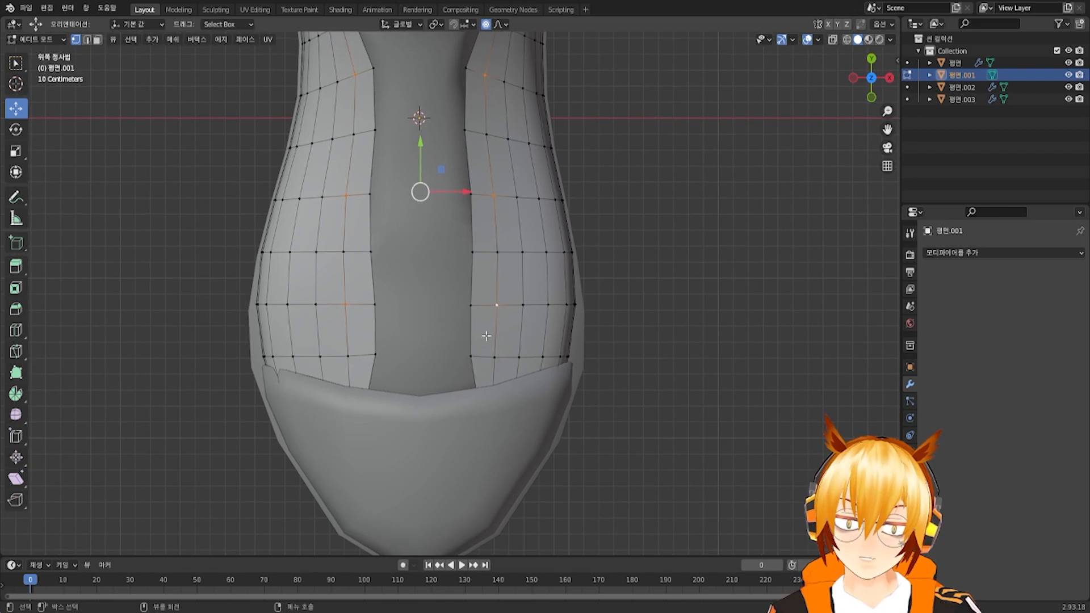
{"action": "scroll", "coordinate": [486, 359], "scroll_direction": "down", "scroll_amount": 1}
{"action": "middle_click_drag", "start_coordinate": [449, 351], "coordinate": [499, 365], "text": "shift"}
{"action": "scroll", "coordinate": [449, 280], "scroll_direction": "up", "scroll_amount": 1}
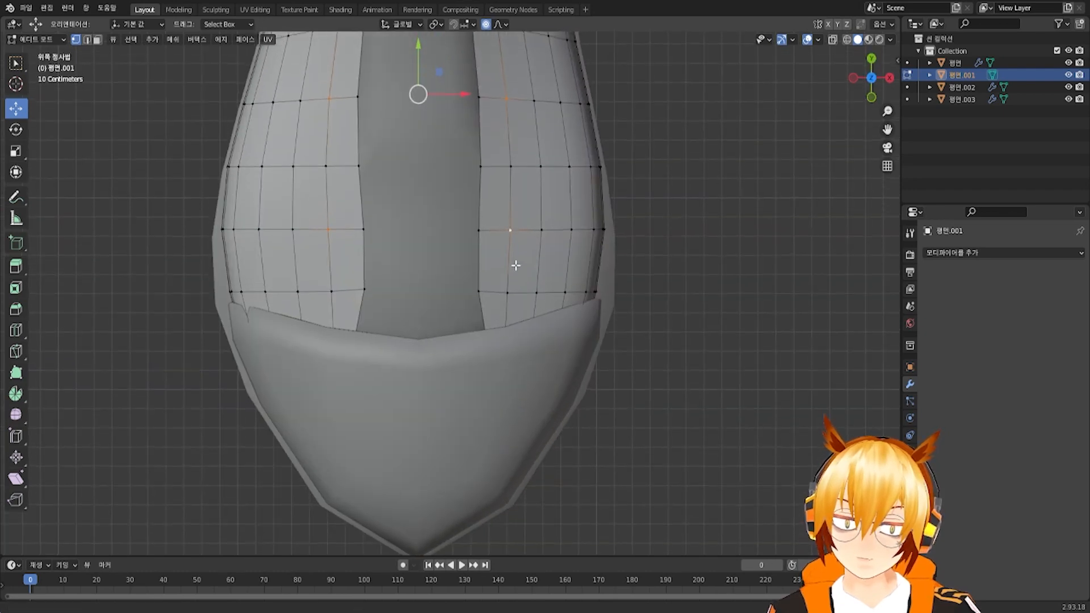
{"action": "middle_click_drag", "start_coordinate": [515, 250], "coordinate": [500, 391], "text": "shift"}
{"action": "scroll", "coordinate": [499, 376], "scroll_direction": "down", "scroll_amount": 1}
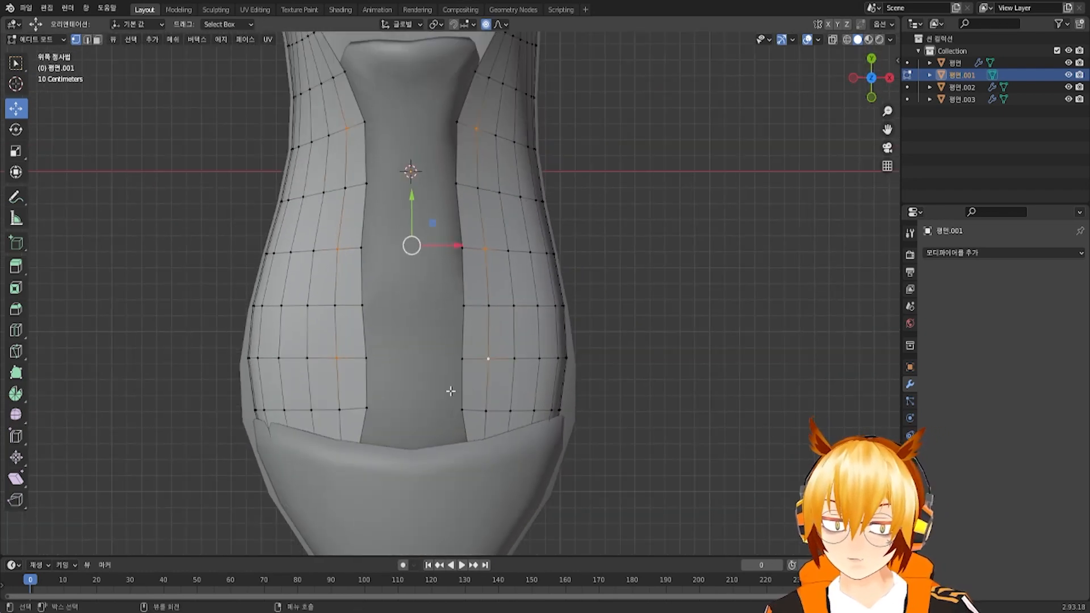
{"action": "middle_click_drag", "start_coordinate": [450, 391], "coordinate": [454, 336], "text": "shift"}
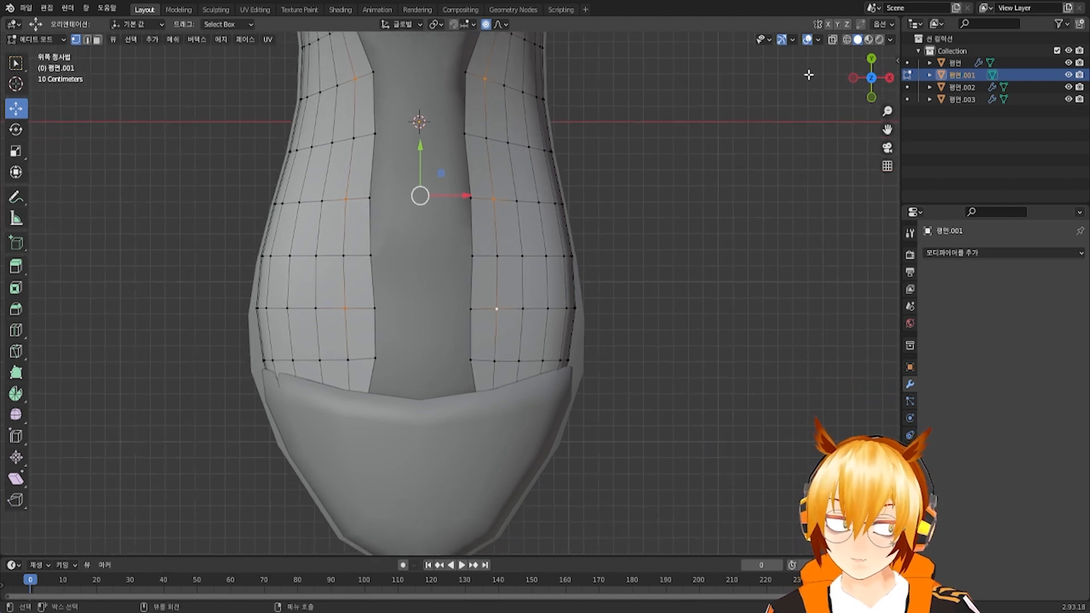
With X-ray on, move the lace opening's two front edge vertices about 0.118 m along Y and slightly along Z, with proportional size 1.00
{"action": "left_click", "coordinate": [831, 42]}
{"action": "left_click", "coordinate": [370, 394]}
{"action": "left_click", "coordinate": [482, 398], "text": "shift"}
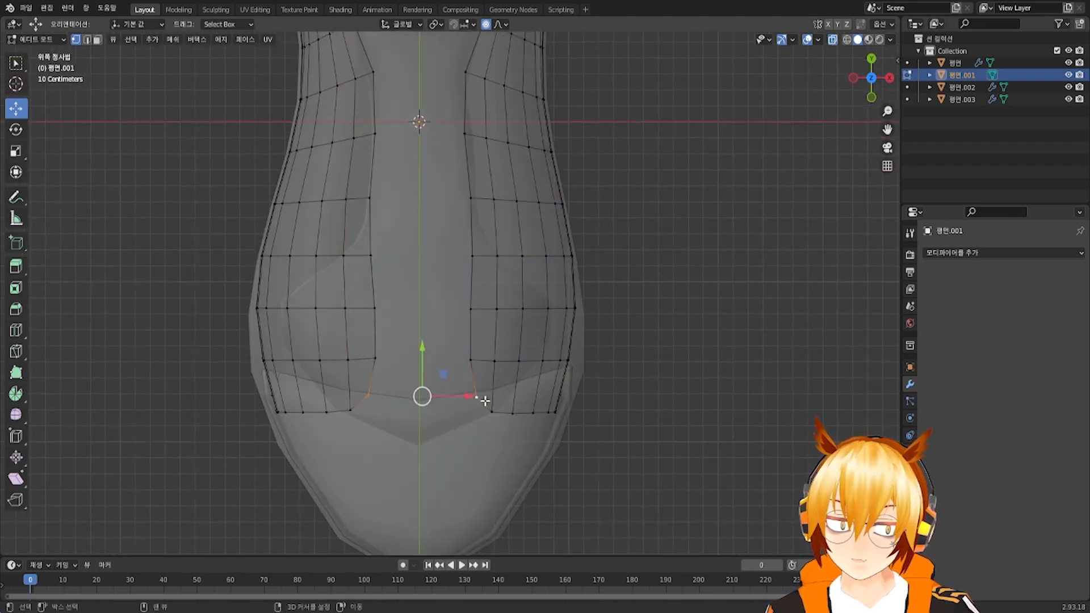
{"action": "key", "text": "g"}
{"action": "key", "text": "y"}
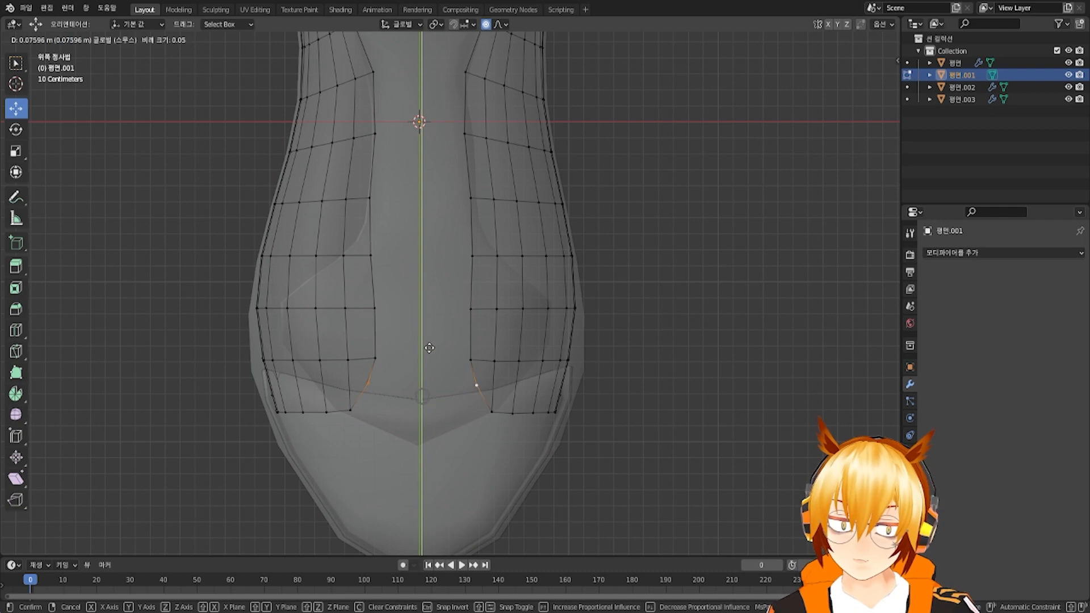
{"action": "scroll", "coordinate": [432, 348], "scroll_direction": "down", "scroll_amount": 10}
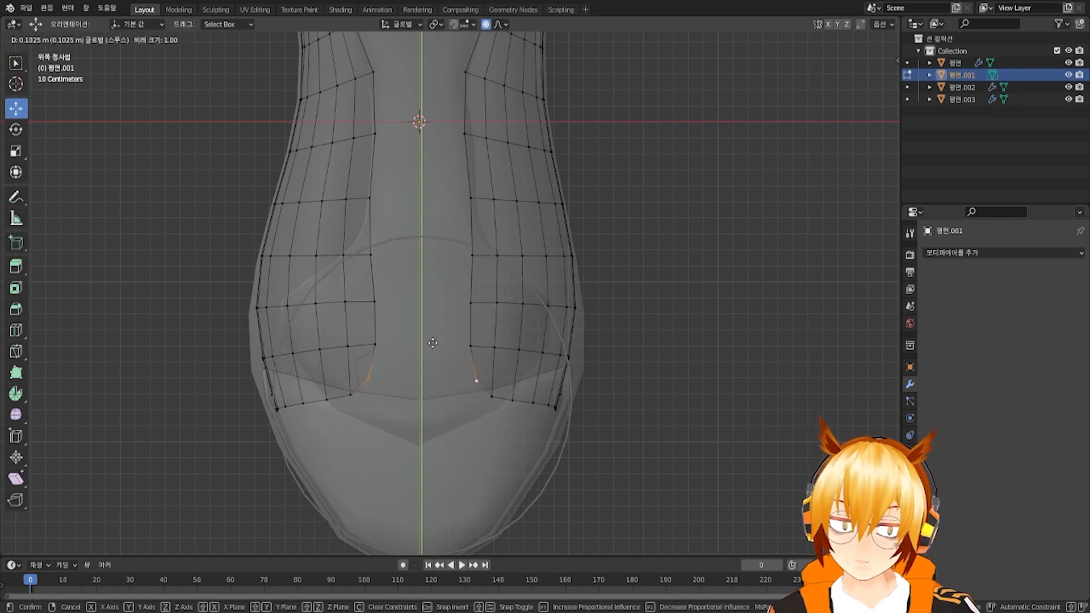
{"action": "left_click", "coordinate": [442, 360]}
{"action": "middle_click_drag", "start_coordinate": [442, 360], "coordinate": [427, 358]}
{"action": "key", "text": "g"}
{"action": "key", "text": "z"}
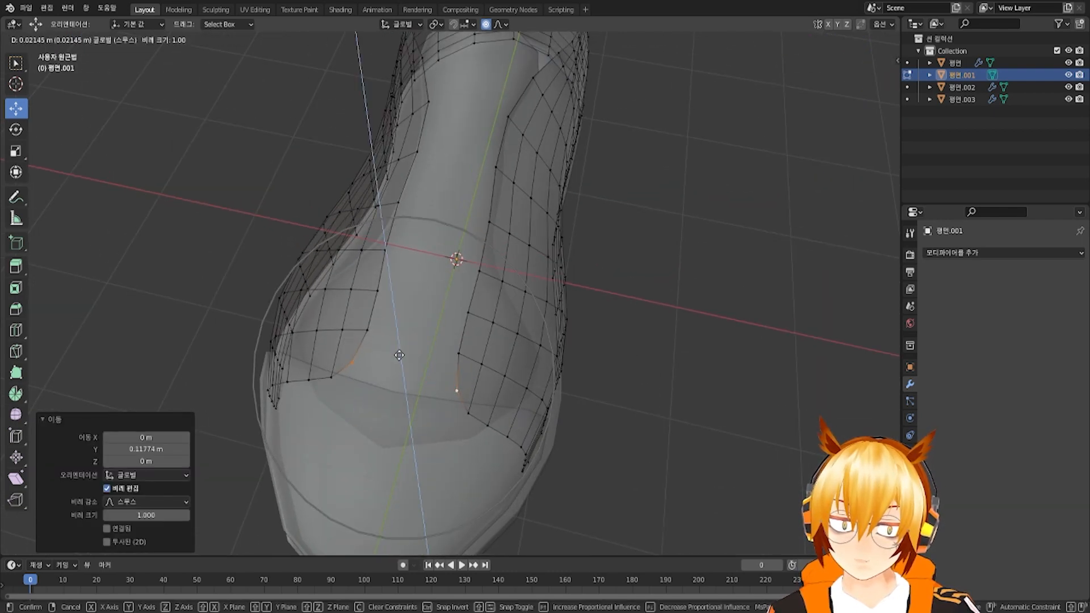
{"action": "left_click", "coordinate": [400, 356]}
{"action": "left_click", "coordinate": [832, 41]}
Vertex-bevel three mirrored vertex pairs along the upper's lace opening with a width of 0.0877 m and 2 segments
{"action": "middle_click_drag", "start_coordinate": [637, 260], "coordinate": [549, 349]}
{"action": "left_click", "coordinate": [497, 345], "text": "shift"}
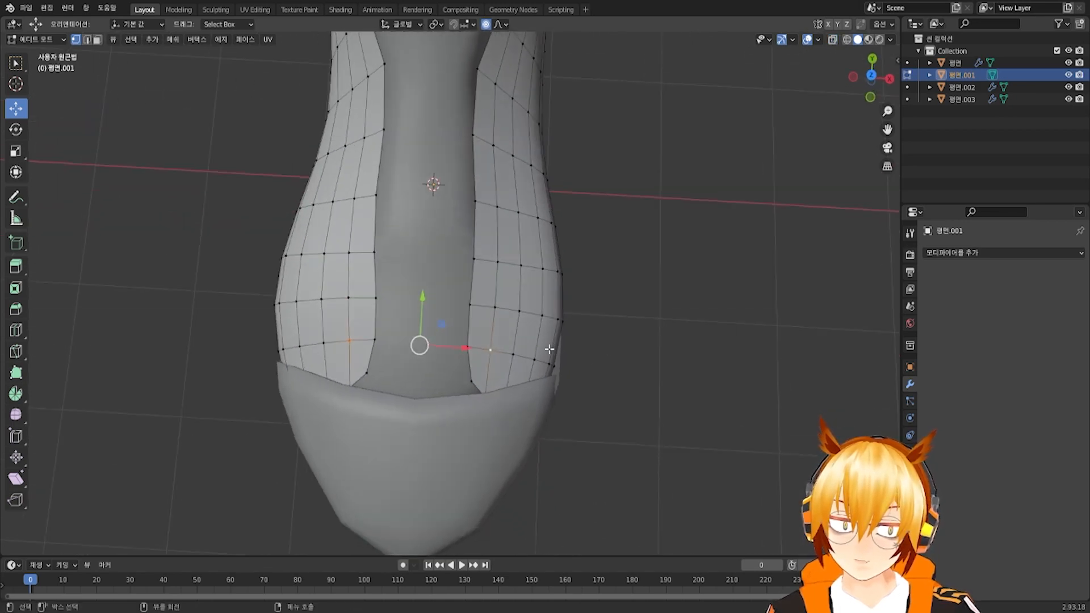
{"action": "left_click", "coordinate": [500, 264], "text": "shift"}
{"action": "middle_click_drag", "start_coordinate": [507, 260], "coordinate": [342, 232]}
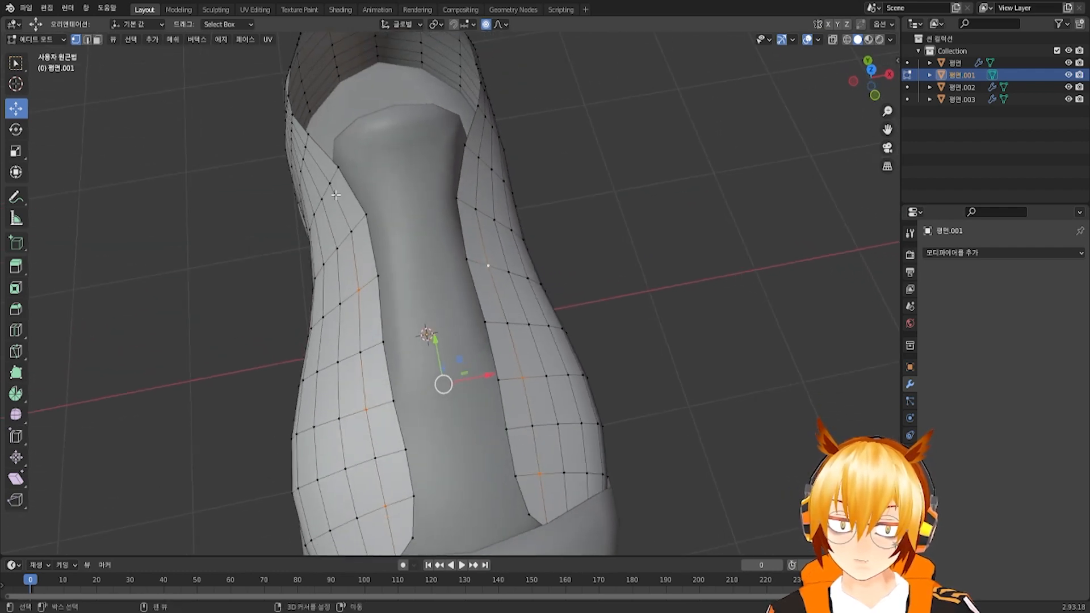
{"action": "middle_click_drag", "start_coordinate": [465, 199], "coordinate": [498, 282]}
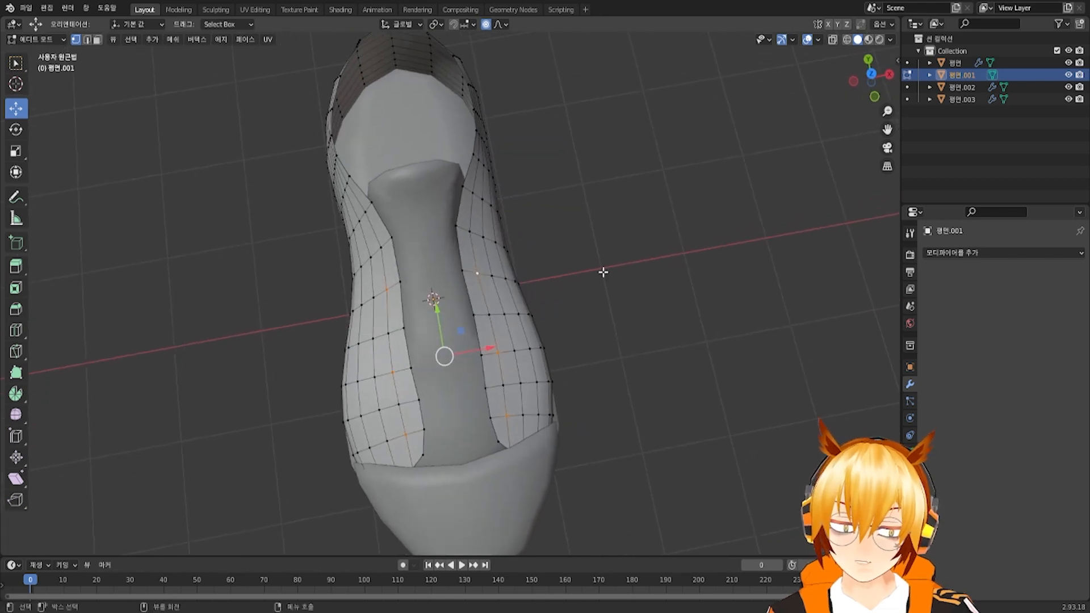
{"action": "key", "text": "ctrl+shift+b"}
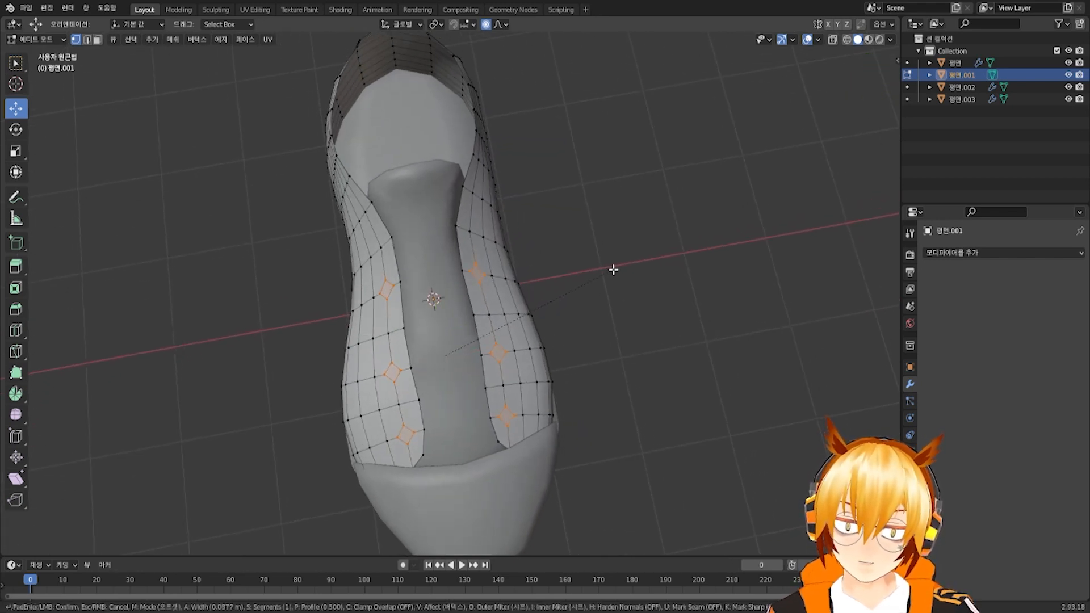
{"action": "left_click", "coordinate": [613, 270]}
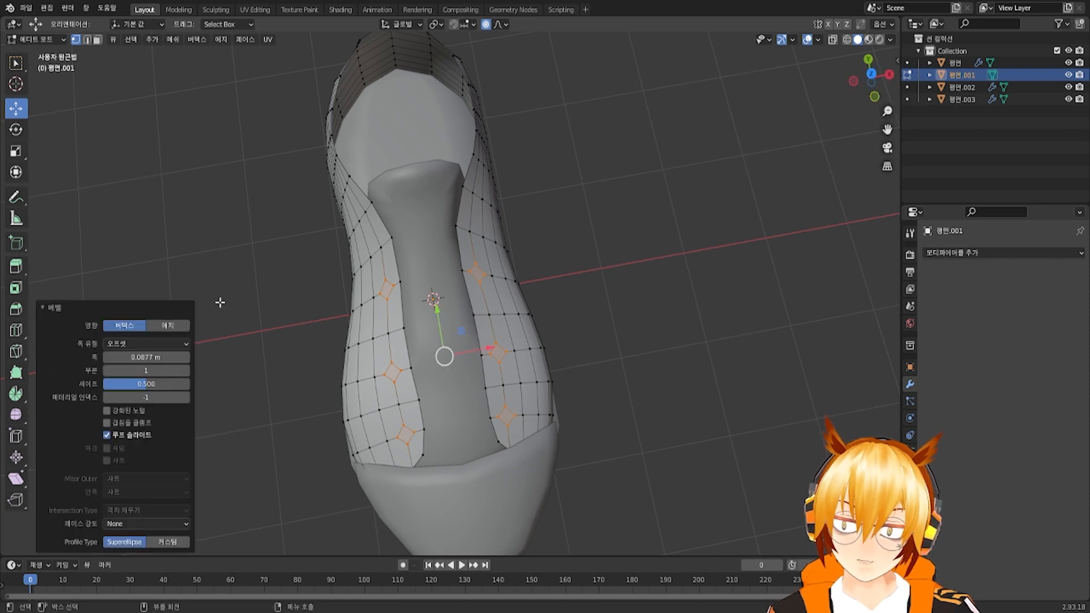
{"action": "left_click", "coordinate": [186, 370]}
{"action": "scroll", "coordinate": [426, 372], "scroll_direction": "up", "scroll_amount": 5}
{"action": "middle_click_drag", "start_coordinate": [426, 371], "coordinate": [501, 358]}
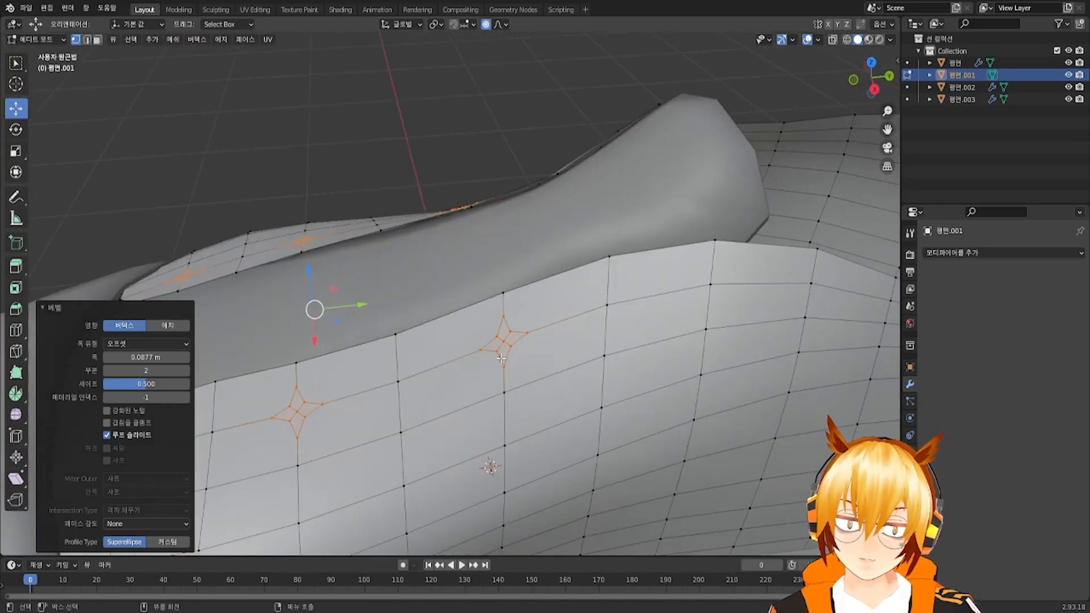
Select the inner vertices of one beveled star beside the lace opening, undoing the accidental vertex move
{"action": "scroll", "coordinate": [506, 305], "scroll_direction": "up", "scroll_amount": 4}
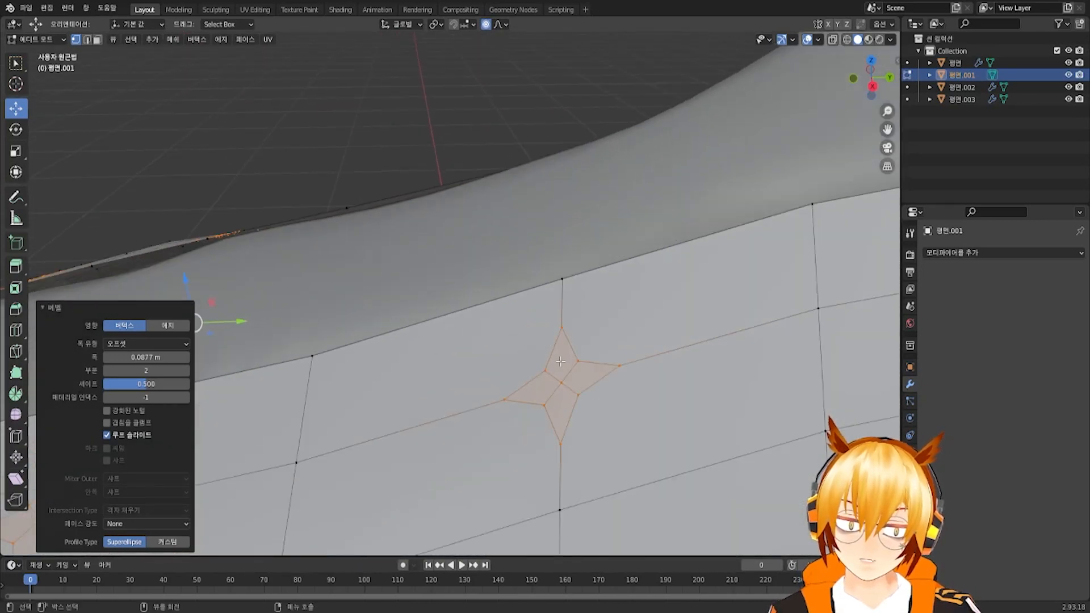
{"action": "left_click", "coordinate": [547, 372]}
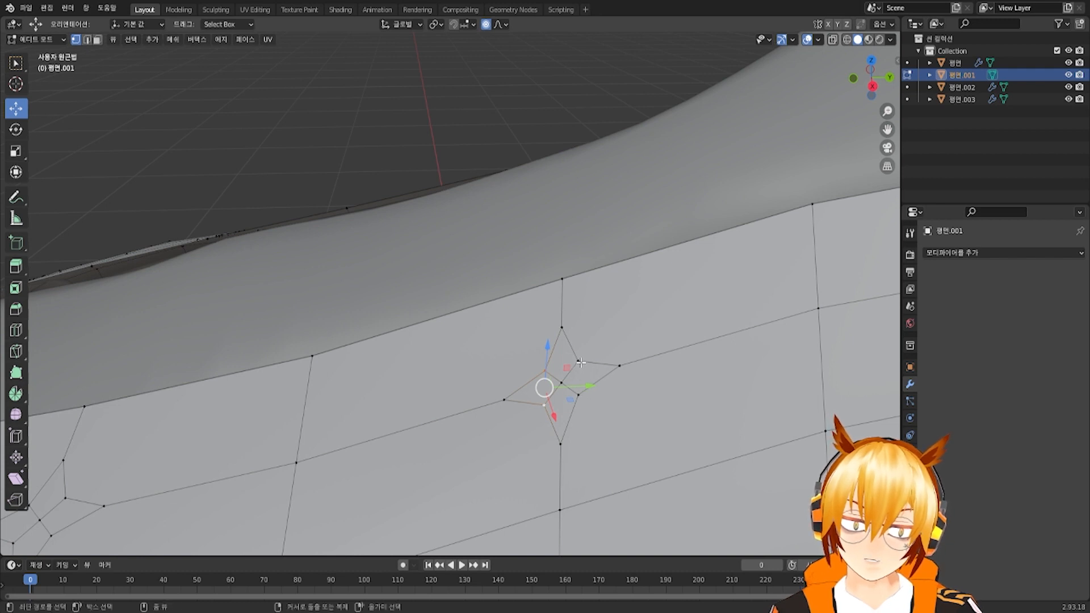
{"action": "left_click", "coordinate": [578, 365], "text": "ctrl"}
{"action": "left_click", "coordinate": [556, 381], "text": "shift"}
{"action": "left_click_drag", "start_coordinate": [560, 382], "coordinate": [561, 384], "text": "shift"}
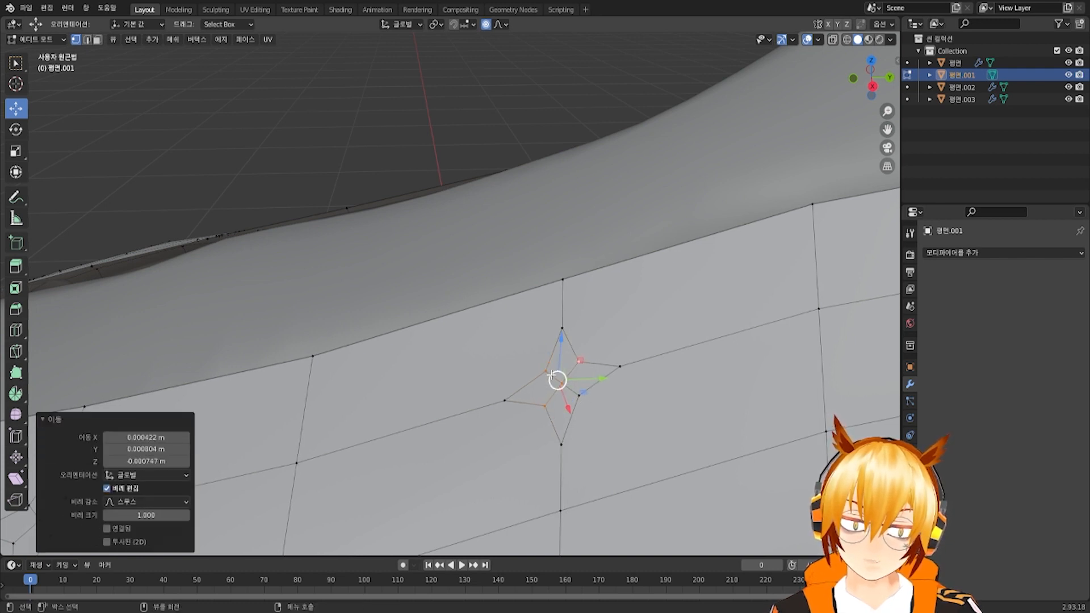
{"action": "left_click", "coordinate": [579, 396]}
{"action": "key", "text": "ctrl+z"}
{"action": "key", "text": "ctrl+z"}
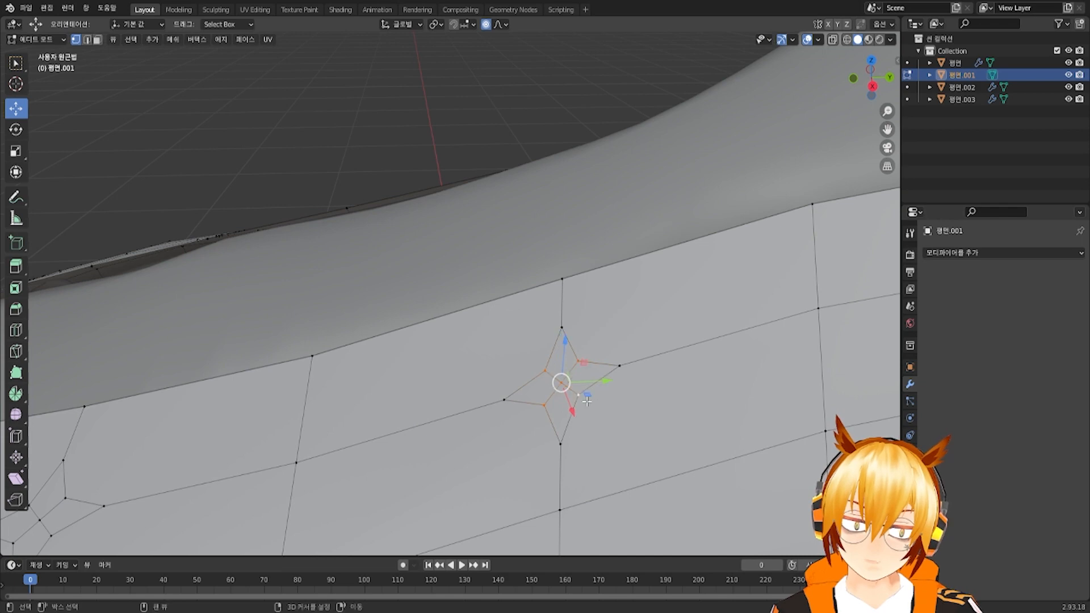
Add the inner vertices of the other two beveled stars on the same side of the lace opening to the selection
{"action": "scroll", "coordinate": [587, 402], "scroll_direction": "down", "scroll_amount": 1}
{"action": "middle_click_drag", "start_coordinate": [450, 441], "coordinate": [755, 313], "text": "shift"}
{"action": "left_click_drag", "start_coordinate": [421, 314], "coordinate": [477, 367], "text": "shift"}
{"action": "left_click", "coordinate": [467, 353], "text": "shift"}
{"action": "scroll", "coordinate": [475, 387], "scroll_direction": "down", "scroll_amount": 1}
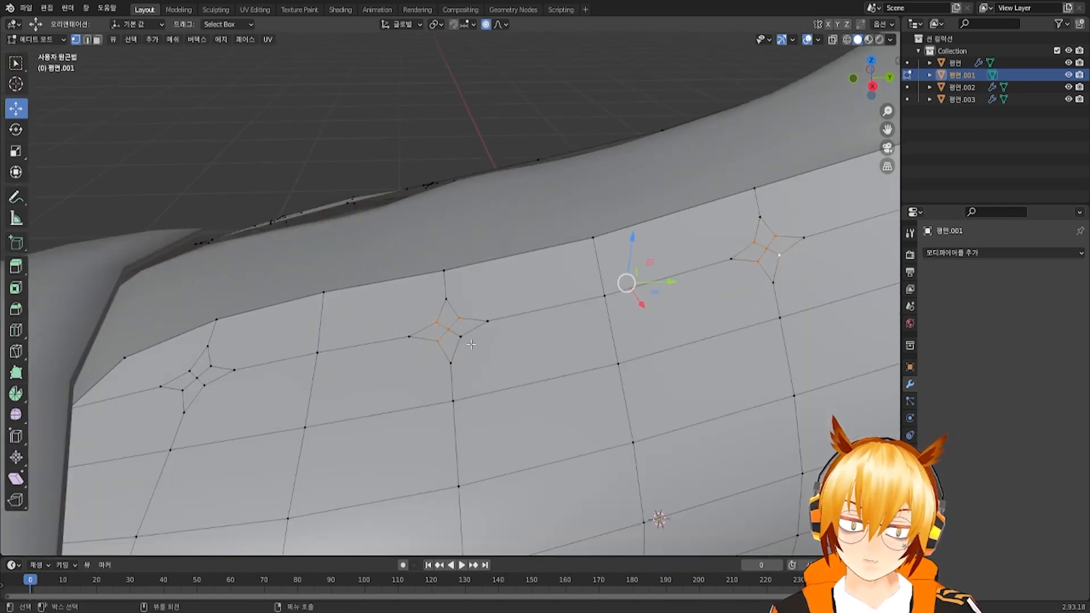
{"action": "left_click", "coordinate": [467, 342], "text": "shift"}
{"action": "scroll", "coordinate": [448, 381], "scroll_direction": "down", "scroll_amount": 3}
{"action": "middle_click_drag", "start_coordinate": [431, 387], "coordinate": [510, 358], "text": "shift"}
{"action": "scroll", "coordinate": [510, 357], "scroll_direction": "up", "scroll_amount": 1}
{"action": "middle_click_drag", "start_coordinate": [511, 357], "coordinate": [510, 362]}
{"action": "scroll", "coordinate": [505, 361], "scroll_direction": "up", "scroll_amount": 3}
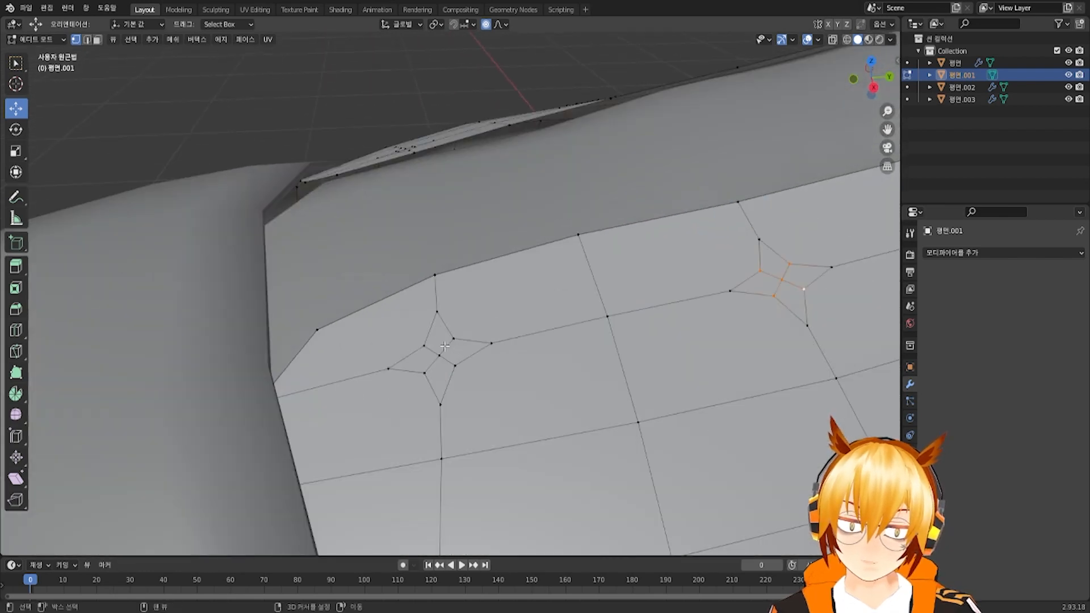
{"action": "left_click_drag", "start_coordinate": [413, 339], "coordinate": [470, 382], "text": "shift"}
{"action": "left_click", "coordinate": [462, 345], "text": "shift"}
Add the inner vertices of the frontmost beveled star on the opposite side of the lace opening to the selection
{"action": "scroll", "coordinate": [517, 324], "scroll_direction": "down", "scroll_amount": 1}
{"action": "scroll", "coordinate": [517, 324], "scroll_direction": "down", "scroll_amount": 4}
{"action": "middle_click_drag", "start_coordinate": [440, 312], "coordinate": [641, 309]}
{"action": "scroll", "coordinate": [442, 372], "scroll_direction": "up", "scroll_amount": 4}
{"action": "left_click", "coordinate": [423, 404], "text": "shift"}
{"action": "left_click", "coordinate": [456, 404], "text": "shift"}
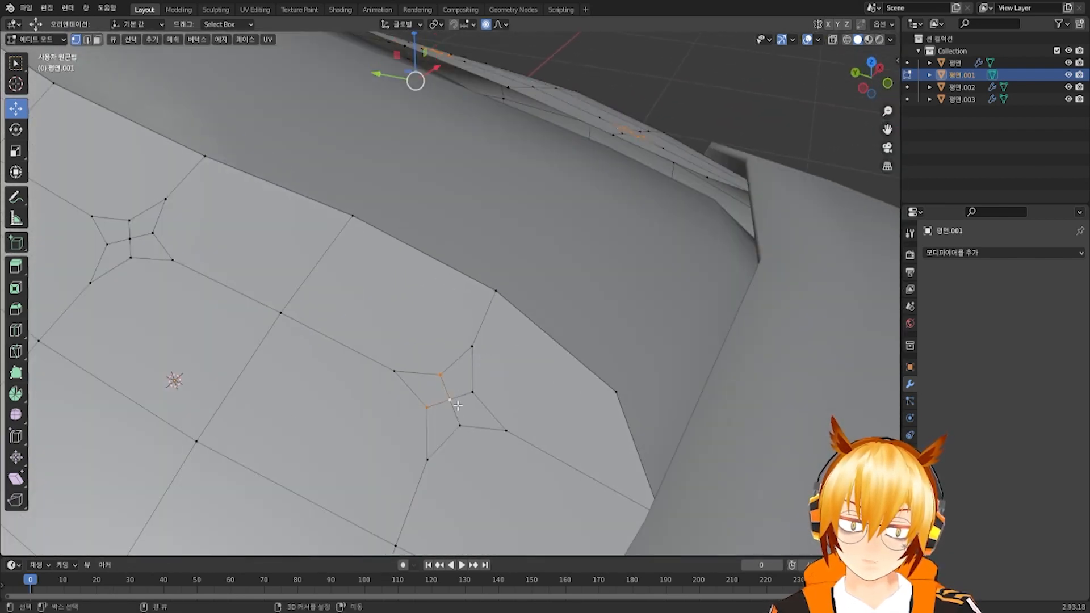
{"action": "left_click", "coordinate": [474, 393], "text": "shift"}
{"action": "left_click", "coordinate": [460, 426], "text": "shift"}
Add the inner vertices of the middle and rear beveled stars on that opposite side to the selection
{"action": "middle_click_drag", "start_coordinate": [358, 359], "coordinate": [548, 337]}
{"action": "left_click", "coordinate": [404, 273], "text": "shift"}
{"action": "left_click", "coordinate": [401, 296], "text": "shift"}
{"action": "left_click", "coordinate": [419, 285], "text": "shift"}
{"action": "left_click", "coordinate": [439, 301], "text": "shift"}
{"action": "left_click", "coordinate": [444, 277], "text": "shift"}
{"action": "scroll", "coordinate": [370, 331], "scroll_direction": "down", "scroll_amount": 4}
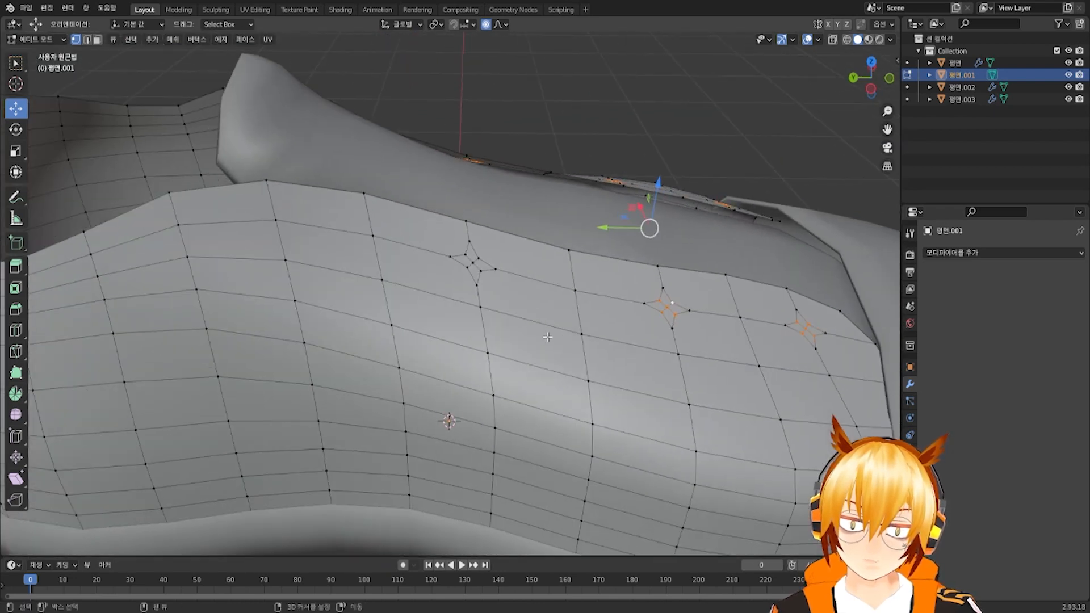
{"action": "scroll", "coordinate": [547, 337], "scroll_direction": "up", "scroll_amount": 4}
{"action": "left_click", "coordinate": [472, 275], "text": "shift"}
{"action": "left_click", "coordinate": [472, 293], "text": "shift"}
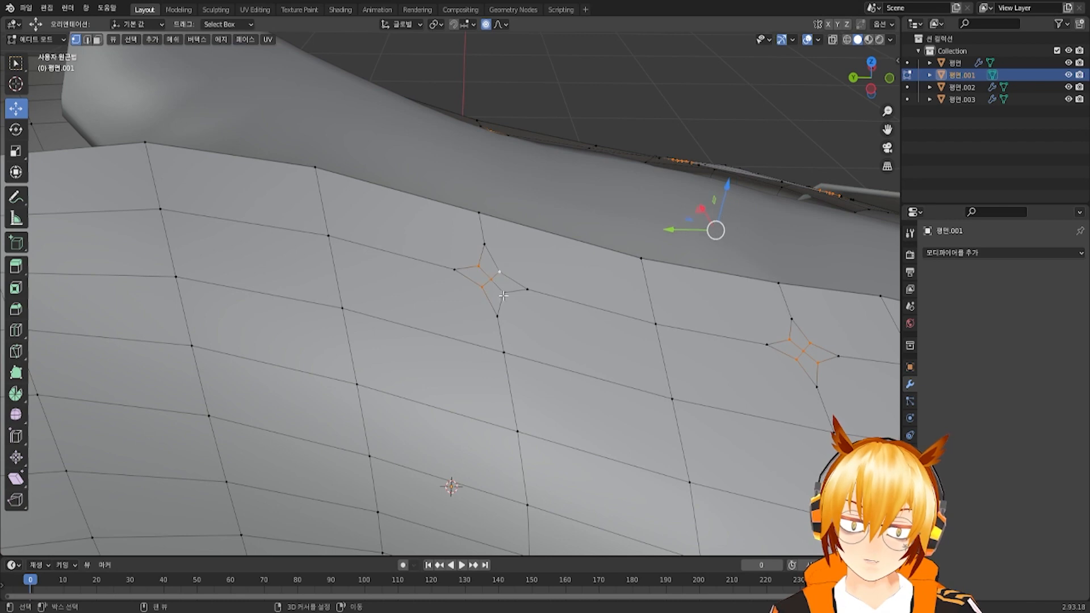
{"action": "left_click", "coordinate": [501, 294], "text": "shift"}
Set the pivot point to Individual Origins and turn off proportional editing
{"action": "middle_click_drag", "start_coordinate": [504, 295], "coordinate": [510, 290]}
{"action": "left_click", "coordinate": [435, 24]}
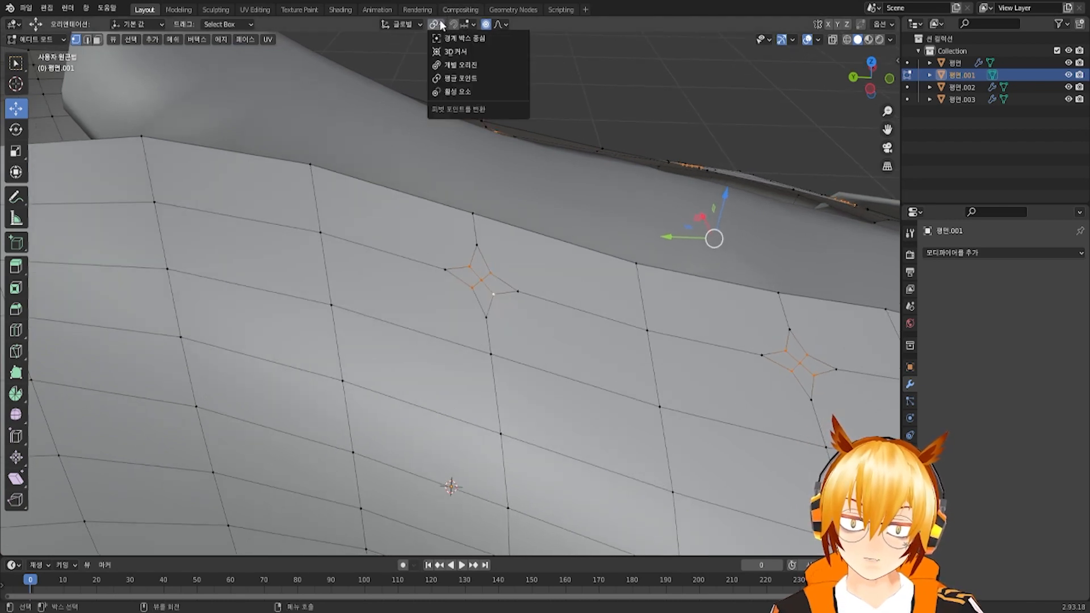
{"action": "left_click", "coordinate": [454, 68]}
{"action": "scroll", "coordinate": [635, 158], "scroll_direction": "down", "scroll_amount": 5}
{"action": "middle_click_drag", "start_coordinate": [642, 163], "coordinate": [519, 239]}
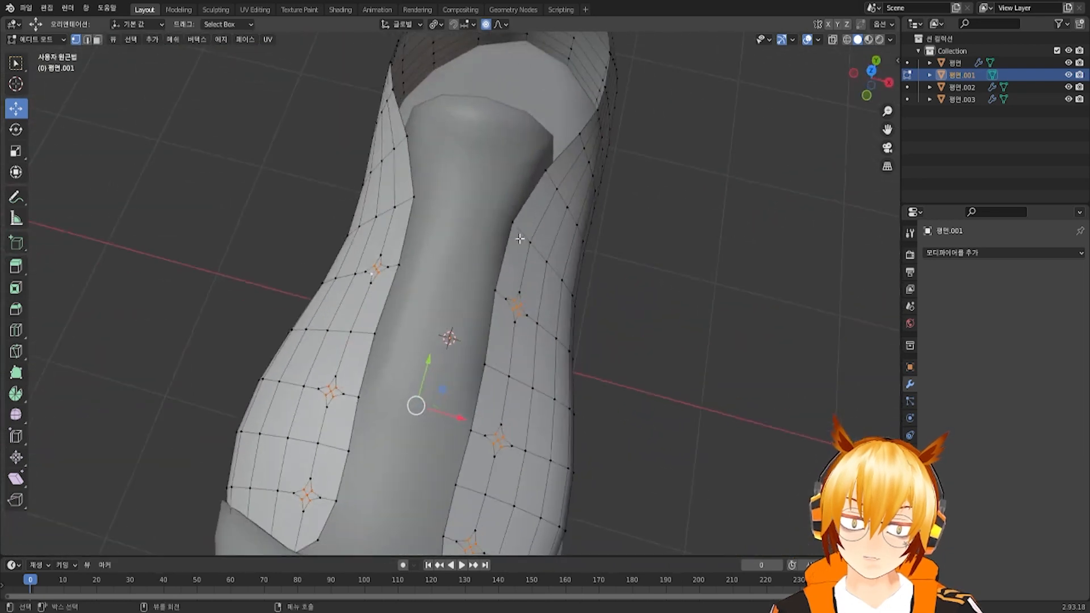
{"action": "middle_click_drag", "start_coordinate": [647, 251], "coordinate": [647, 229]}
{"action": "left_click", "coordinate": [502, 25]}
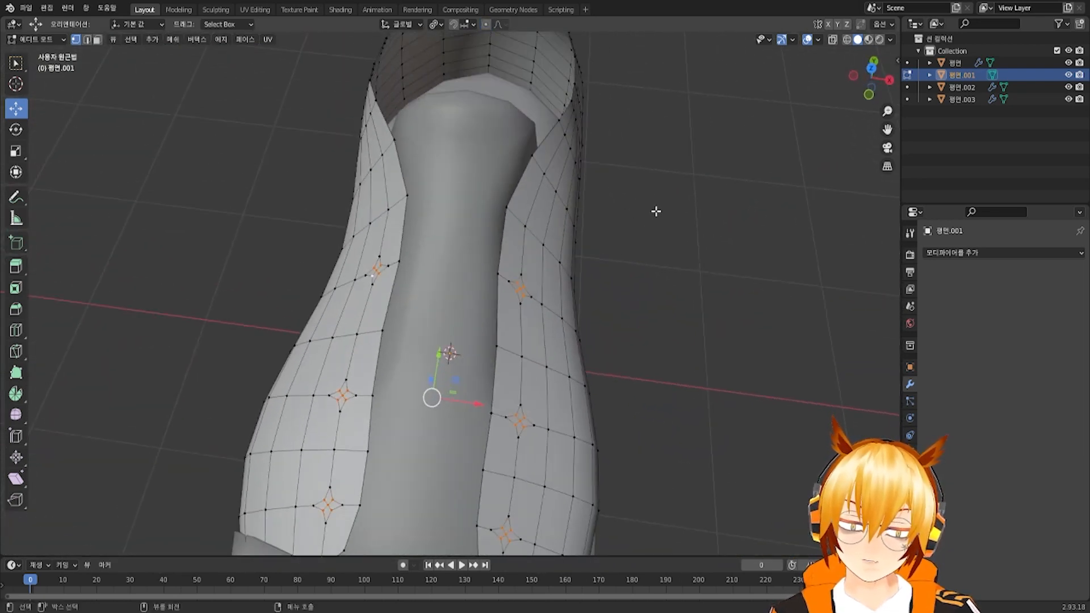
Scale the six selected star centres about their individual origins by 1.386 and again by 1.533 to round the eyelets
{"action": "key", "text": "s"}
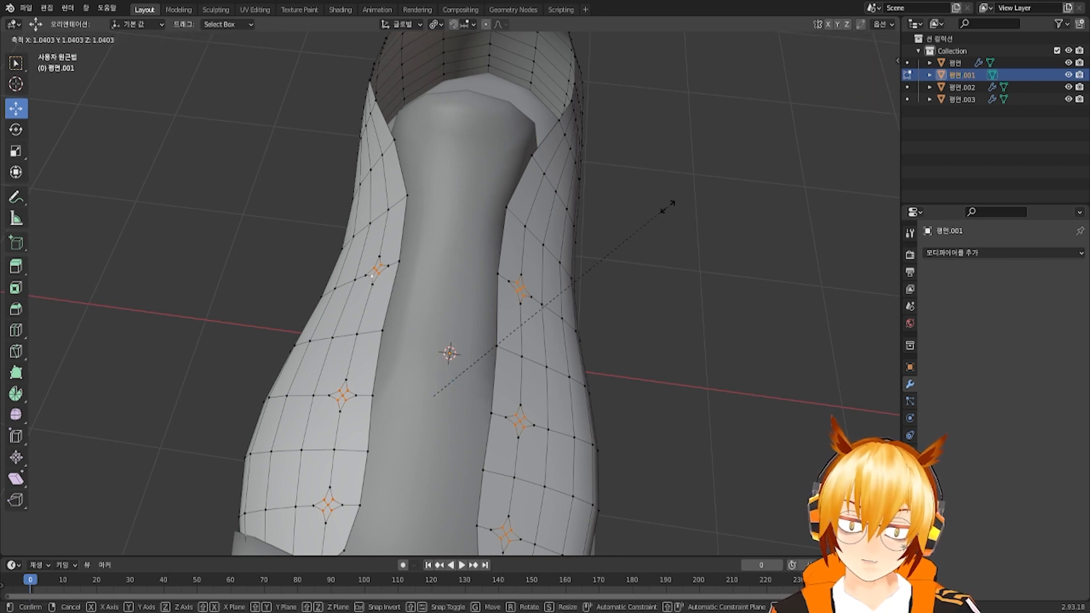
{"action": "left_click", "coordinate": [712, 192]}
{"action": "key", "text": "s"}
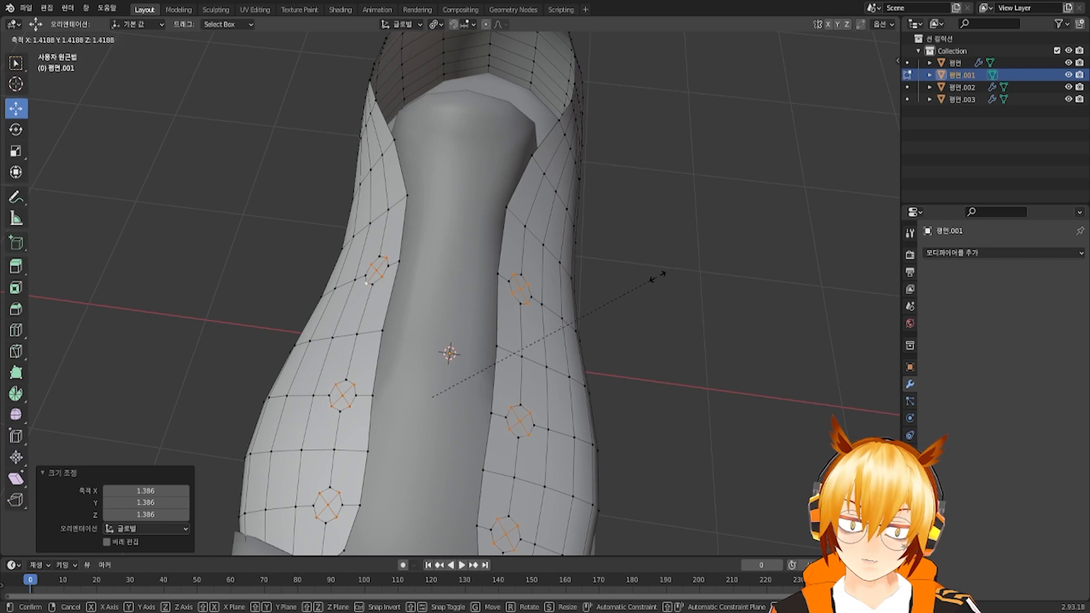
{"action": "left_click", "coordinate": [679, 271]}
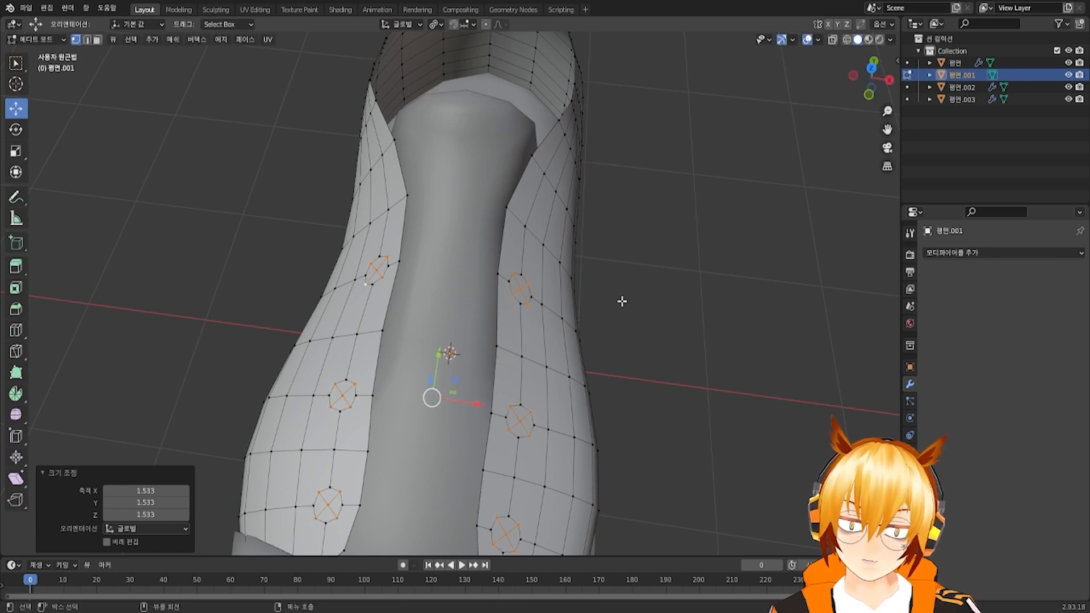
{"action": "scroll", "coordinate": [620, 299], "scroll_direction": "down", "scroll_amount": 5}
{"action": "middle_click_drag", "start_coordinate": [620, 299], "coordinate": [622, 258]}
{"action": "middle_click_drag", "start_coordinate": [559, 279], "coordinate": [406, 310]}
{"action": "scroll", "coordinate": [595, 269], "scroll_direction": "up", "scroll_amount": 4}
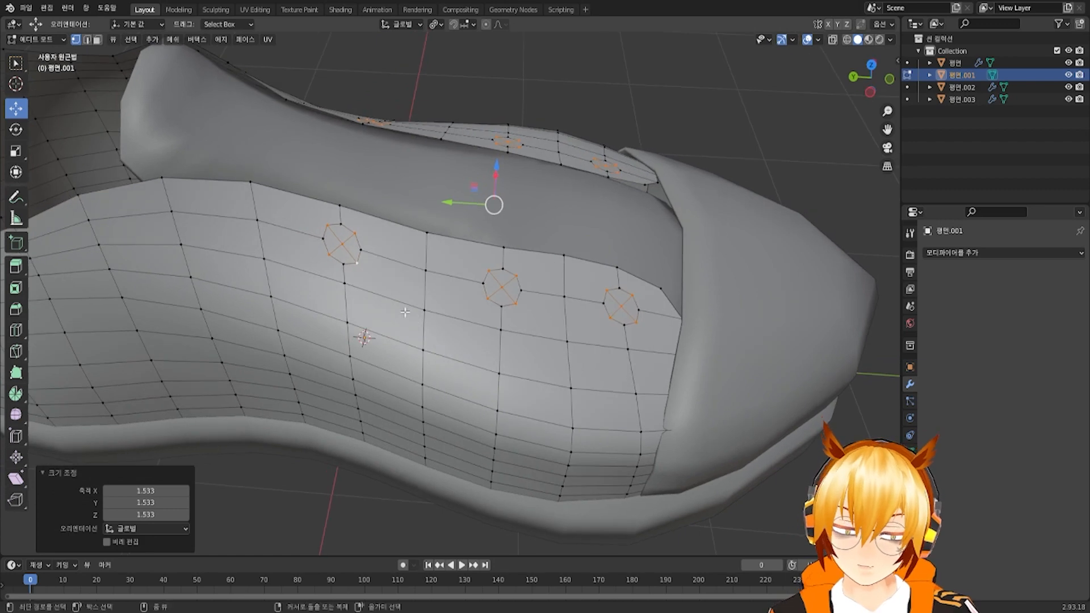
Undo the eyelet scaling, the star vertex selections and the vertex bevel
{"action": "key", "text": "ctrl+r"}
{"action": "key", "text": "Escape"}
{"action": "key", "text": "ctrl+z"}
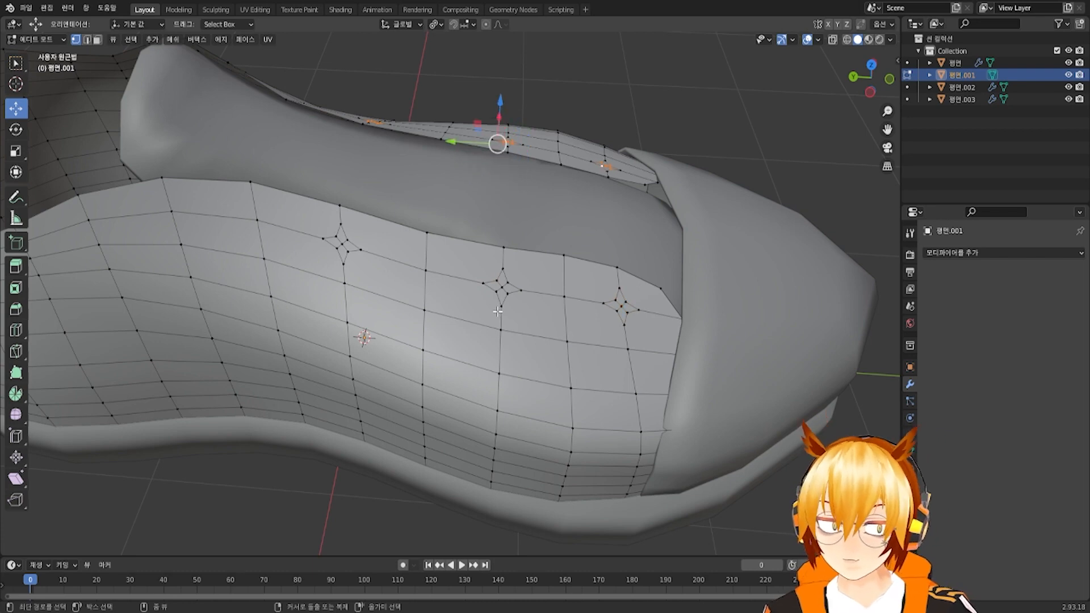
{"action": "middle_click_drag", "start_coordinate": [498, 311], "coordinate": [428, 309]}
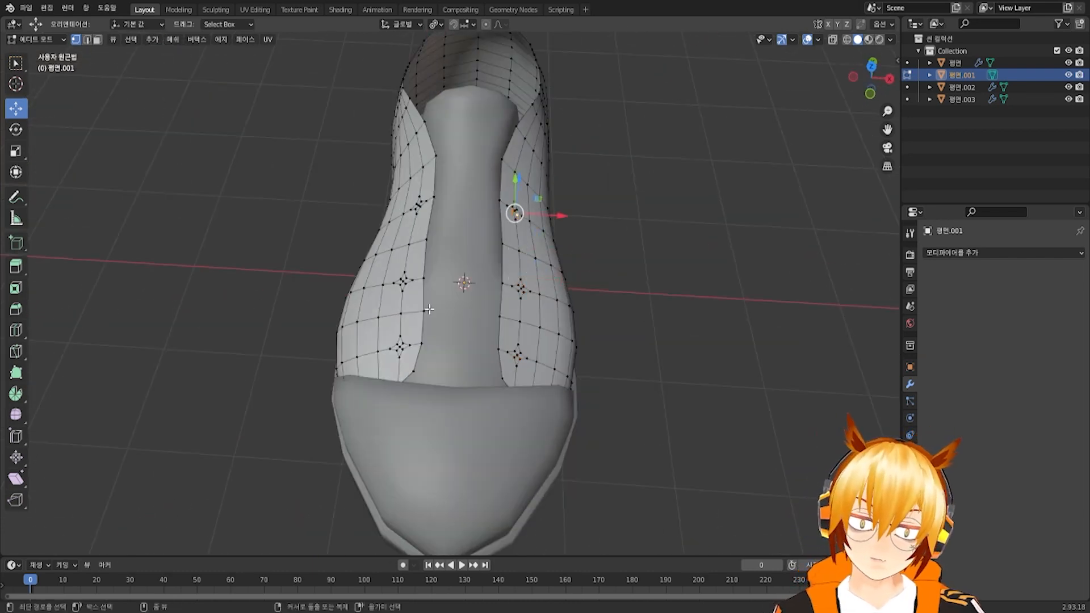
{"action": "key", "text": "ctrl+z"}
{"action": "key", "text": "ctrl+z"}
{"action": "key", "text": "ctrl+z"}
Add centred edge loops between the existing vertical edges along one side of the upper's lace opening
{"action": "middle_click_drag", "start_coordinate": [429, 309], "coordinate": [472, 298]}
{"action": "scroll", "coordinate": [454, 295], "scroll_direction": "up", "scroll_amount": 4}
{"action": "key", "text": "ctrl+r"}
{"action": "left_click", "coordinate": [433, 292]}
{"action": "right_click", "coordinate": [439, 292]}
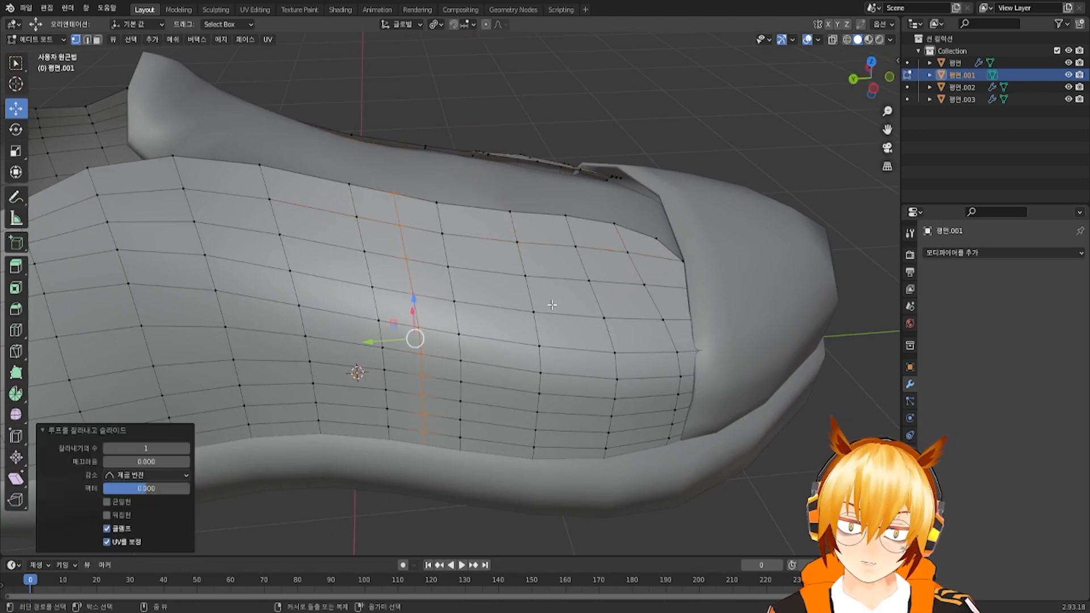
{"action": "key", "text": "ctrl+r"}
{"action": "left_click", "coordinate": [577, 320]}
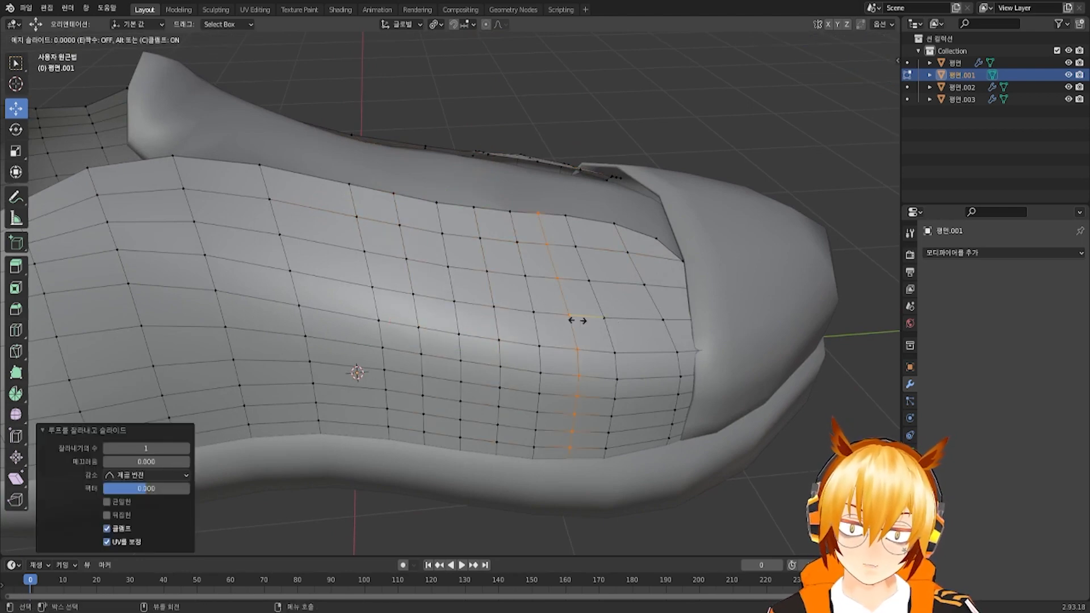
{"action": "right_click", "coordinate": [577, 320]}
{"action": "key", "text": "ctrl+r"}
{"action": "left_click", "coordinate": [647, 315]}
{"action": "right_click", "coordinate": [646, 315]}
{"action": "key", "text": "ctrl+r"}
{"action": "left_click", "coordinate": [365, 299]}
{"action": "right_click", "coordinate": [366, 300]}
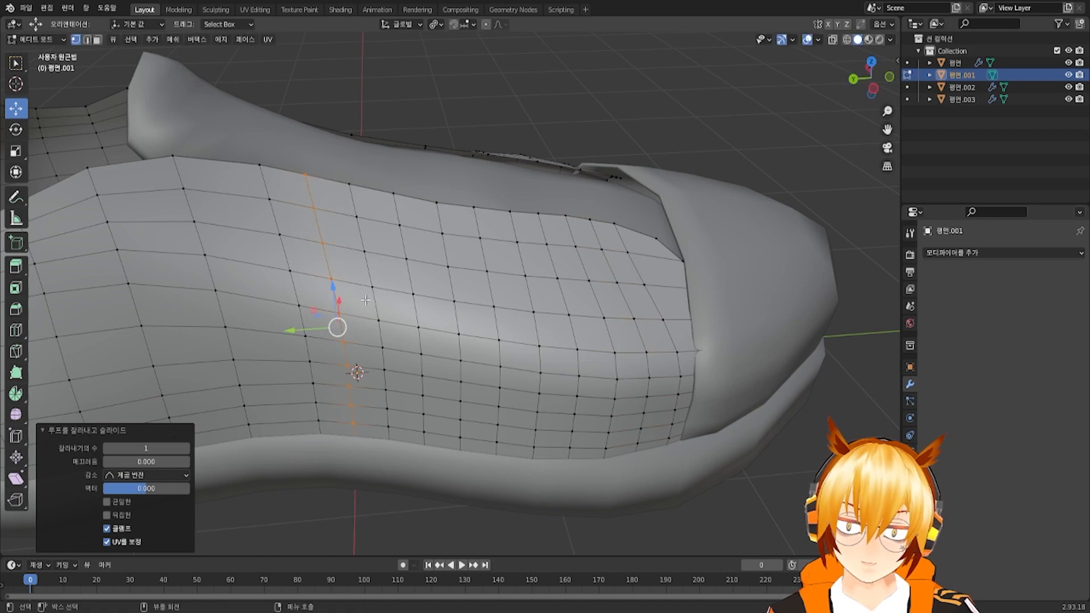
Add matching centred edge loops between the vertical edges on the opposite side of the upper's lace opening
{"action": "middle_click_drag", "start_coordinate": [538, 273], "coordinate": [603, 275]}
{"action": "key", "text": "ctrl+r"}
{"action": "left_click", "coordinate": [590, 287]}
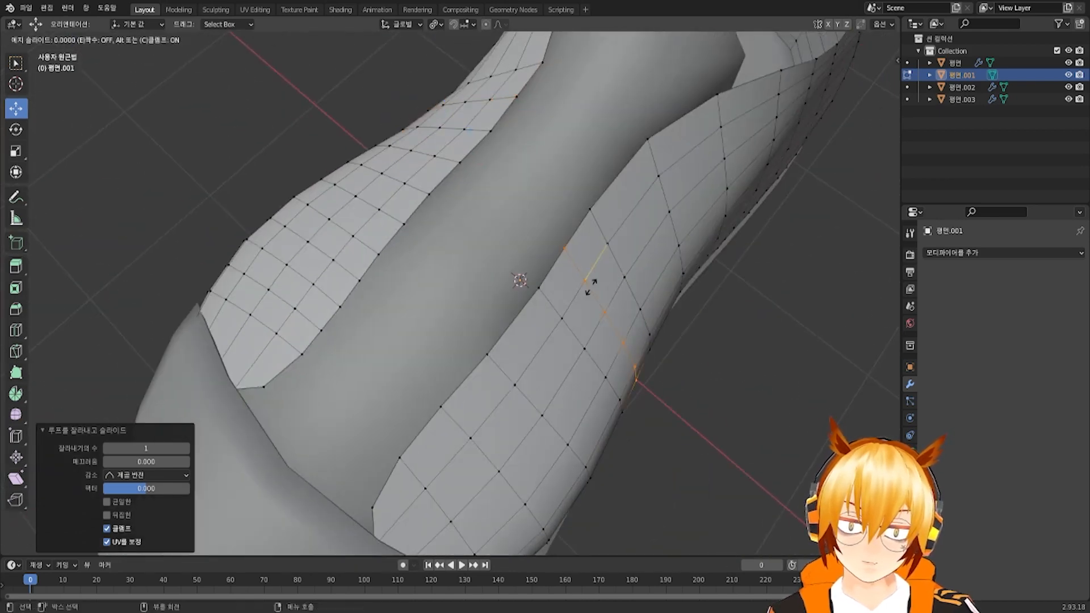
{"action": "right_click", "coordinate": [590, 286]}
{"action": "key", "text": "ctrl+r"}
{"action": "left_click", "coordinate": [644, 225]}
{"action": "right_click", "coordinate": [644, 225]}
{"action": "middle_click_drag", "start_coordinate": [779, 249], "coordinate": [726, 282]}
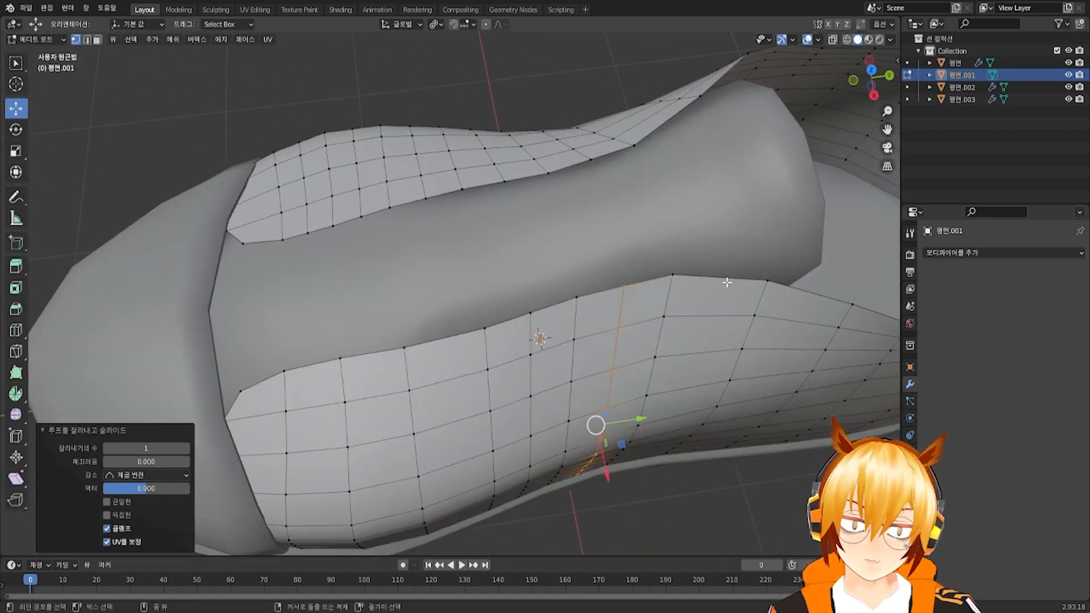
{"action": "key", "text": "ctrl+r"}
{"action": "left_click", "coordinate": [710, 309]}
{"action": "right_click", "coordinate": [710, 309]}
{"action": "key", "text": "ctrl+r"}
{"action": "left_click", "coordinate": [456, 370]}
{"action": "right_click", "coordinate": [457, 371]}
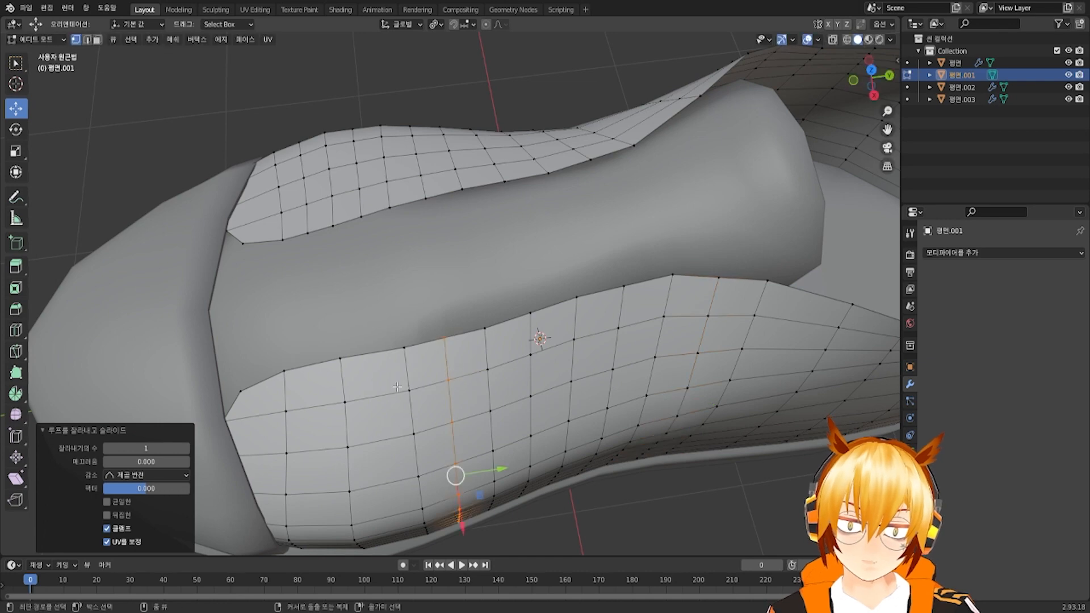
{"action": "key", "text": "ctrl+r"}
{"action": "left_click", "coordinate": [383, 389]}
{"action": "right_click", "coordinate": [383, 389]}
{"action": "middle_click_drag", "start_coordinate": [382, 389], "coordinate": [409, 391]}
{"action": "key", "text": "ctrl+r"}
{"action": "left_click", "coordinate": [384, 453]}
{"action": "right_click", "coordinate": [385, 452]}
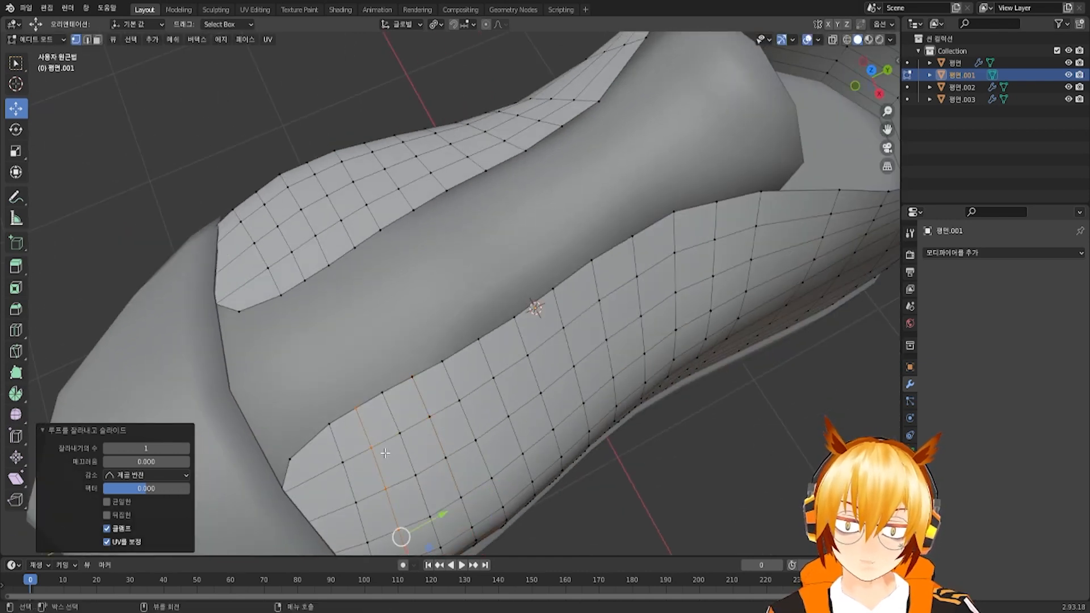
Select six mirrored vertex pairs on alternate columns along the lace opening, one row in from its edges
{"action": "middle_click_drag", "start_coordinate": [385, 453], "coordinate": [482, 275]}
{"action": "left_click", "coordinate": [534, 218]}
{"action": "left_click", "coordinate": [482, 270], "text": "shift"}
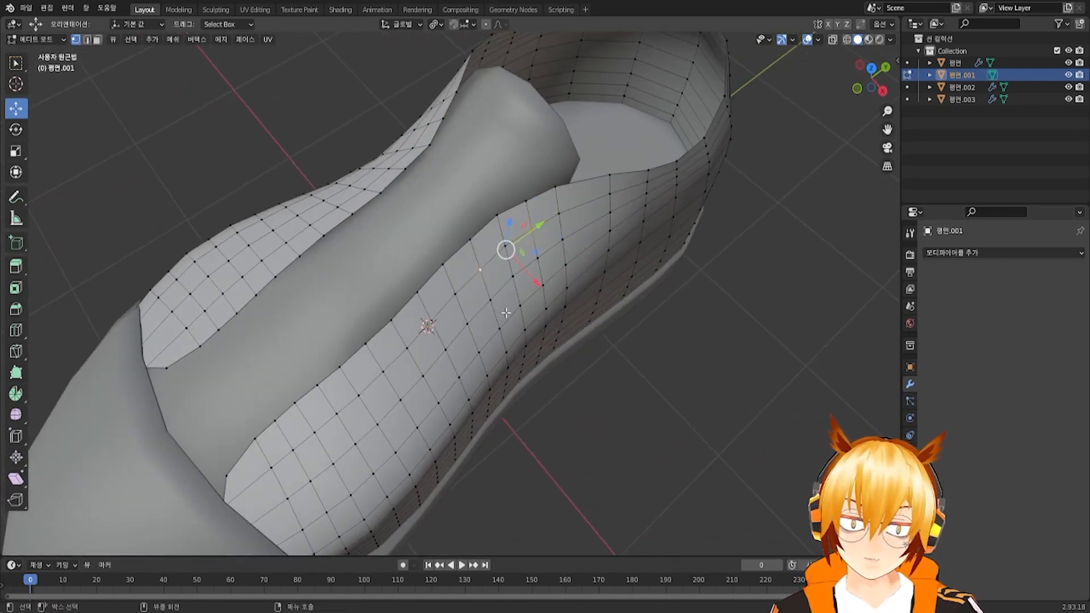
{"action": "middle_click_drag", "start_coordinate": [505, 311], "coordinate": [505, 297]}
{"action": "left_click", "coordinate": [428, 311], "text": "shift"}
{"action": "middle_click_drag", "start_coordinate": [395, 386], "coordinate": [388, 347]}
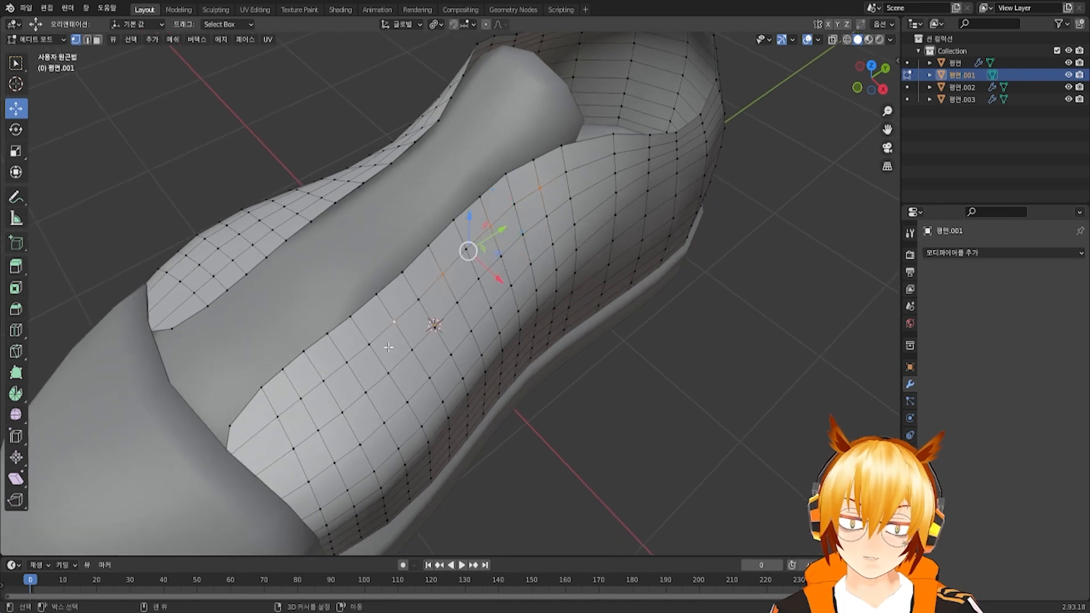
{"action": "left_click", "coordinate": [305, 392], "text": "shift"}
{"action": "scroll", "coordinate": [306, 391], "scroll_direction": "down", "scroll_amount": 2}
{"action": "middle_click_drag", "start_coordinate": [321, 406], "coordinate": [502, 383]}
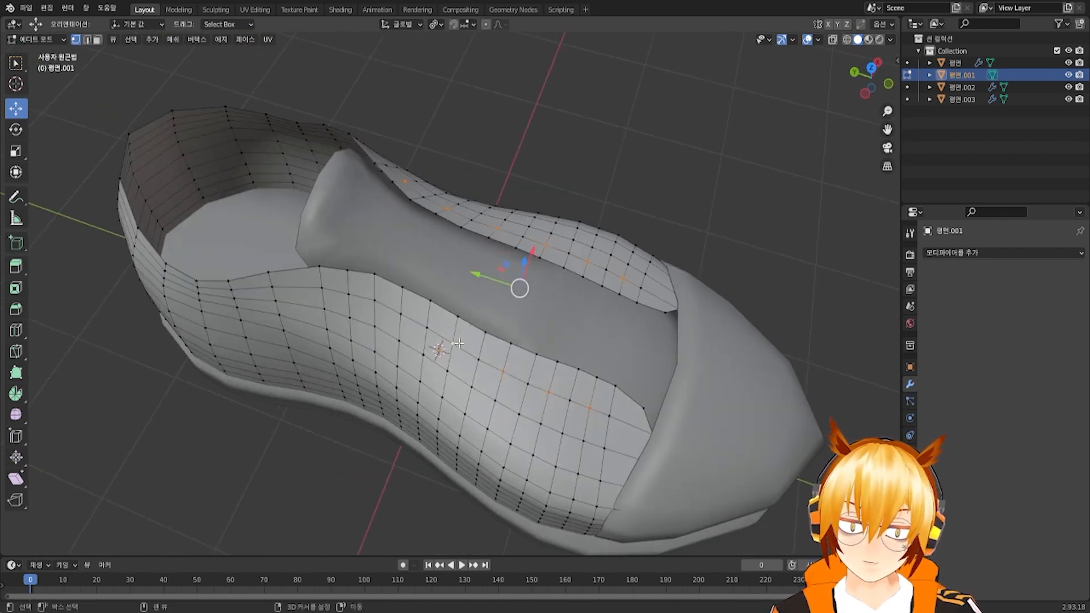
{"action": "middle_click_drag", "start_coordinate": [379, 302], "coordinate": [367, 298]}
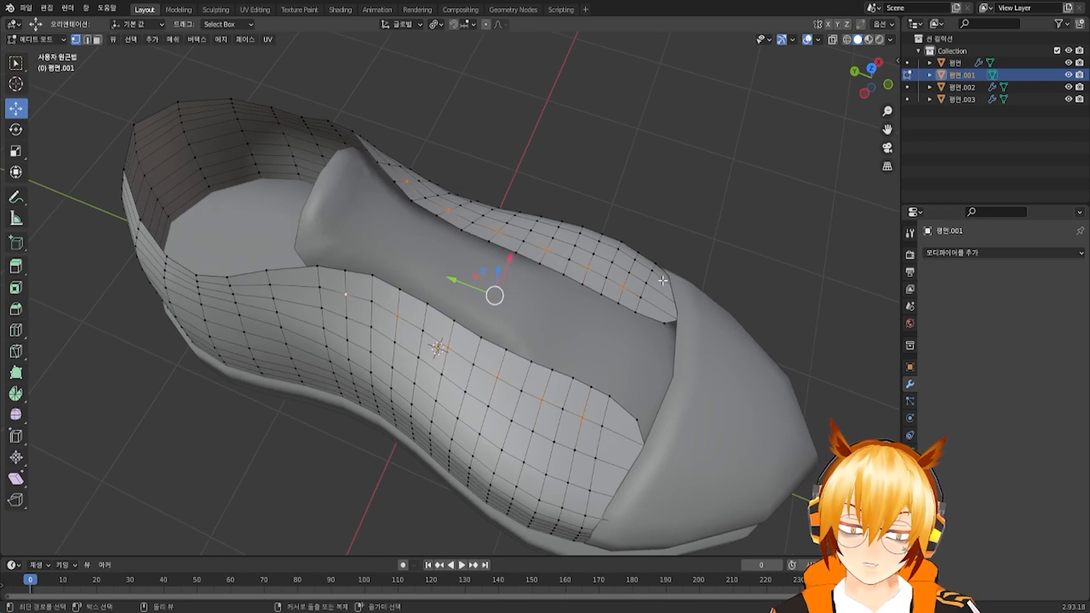
Vertex-bevel the six selected vertex pairs with a width of about 0.12 m and 2 segments
{"action": "key", "text": "ctrl+b"}
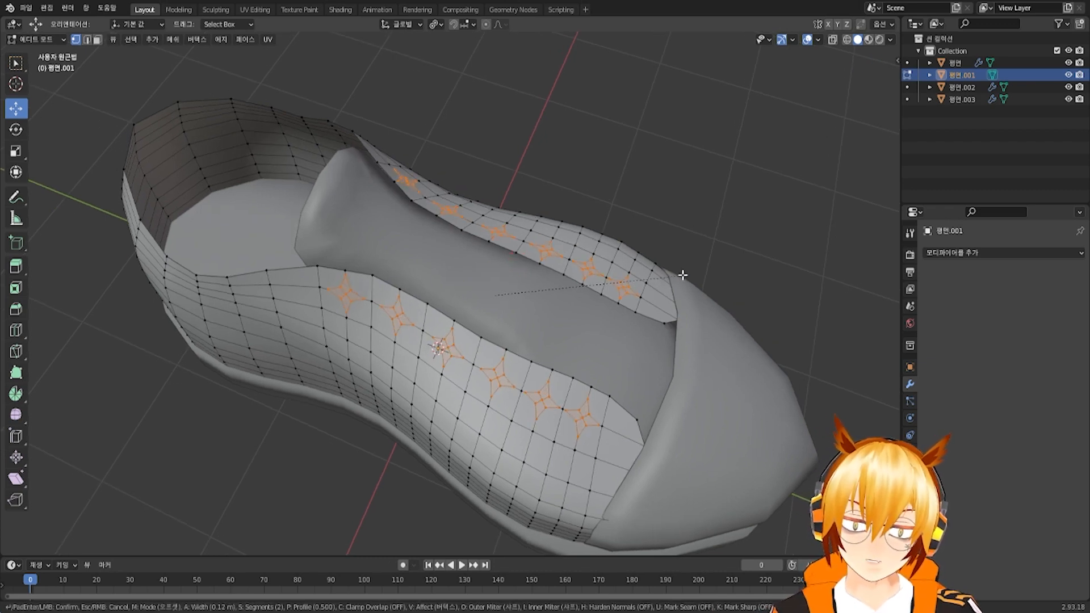
{"action": "left_click", "coordinate": [679, 275]}
{"action": "middle_click_drag", "start_coordinate": [534, 338], "coordinate": [562, 301]}
{"action": "scroll", "coordinate": [571, 291], "scroll_direction": "up", "scroll_amount": 4}
Select the inner vertices of all six beveled stars on one side of the lace opening
{"action": "left_click", "coordinate": [258, 206]}
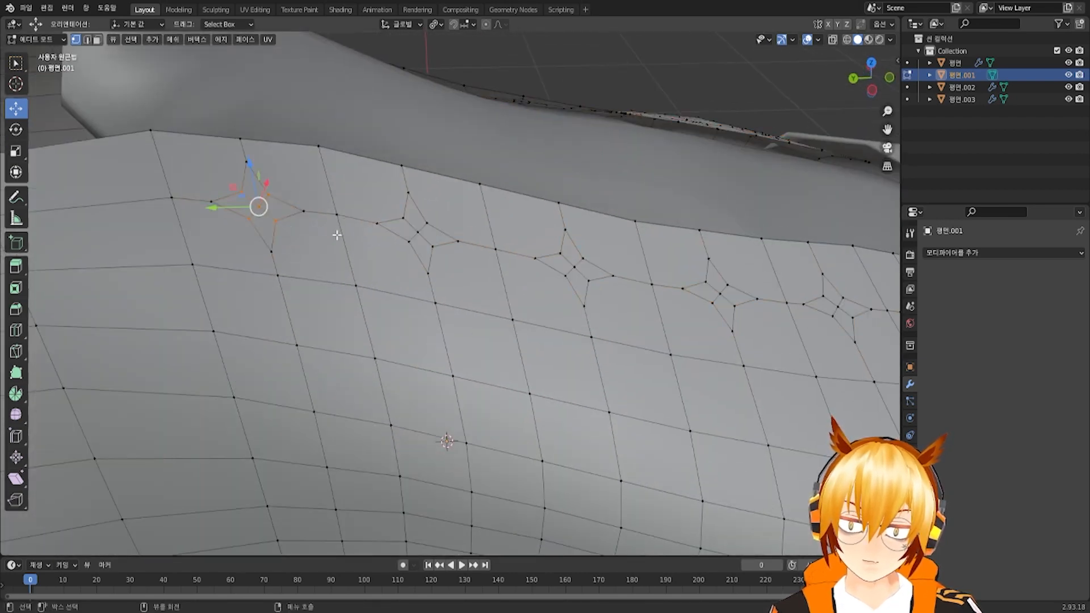
{"action": "left_click_drag", "start_coordinate": [392, 210], "coordinate": [446, 264], "text": "shift"}
{"action": "middle_click_drag", "start_coordinate": [450, 266], "coordinate": [440, 261]}
{"action": "left_click_drag", "start_coordinate": [532, 233], "coordinate": [584, 283], "text": "shift"}
{"action": "middle_click_drag", "start_coordinate": [661, 309], "coordinate": [646, 300]}
{"action": "left_click_drag", "start_coordinate": [651, 264], "coordinate": [691, 312], "text": "shift"}
{"action": "middle_click_drag", "start_coordinate": [719, 315], "coordinate": [544, 284], "text": "shift"}
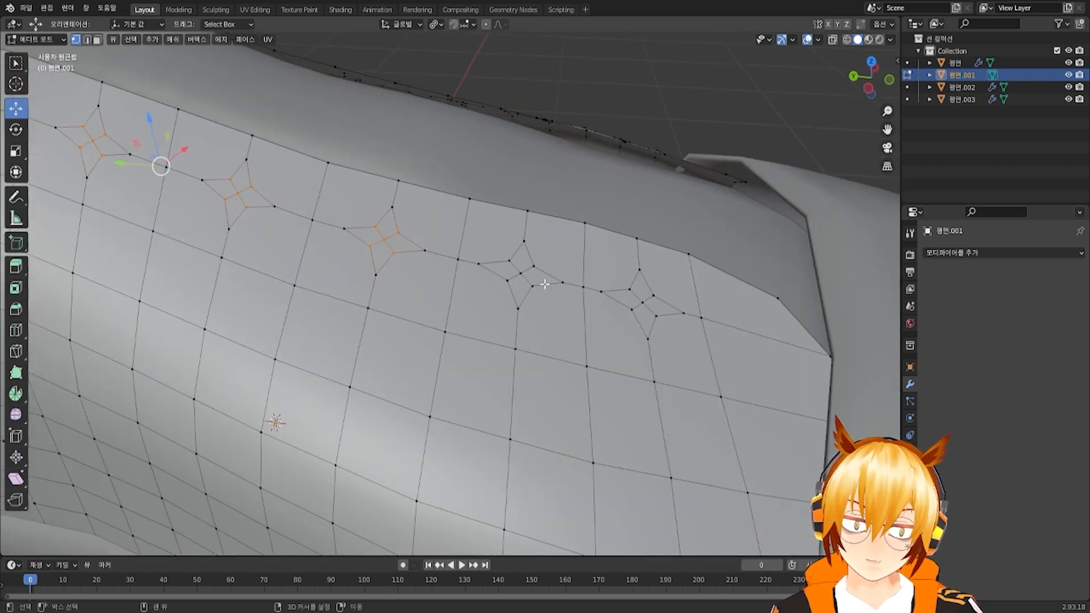
{"action": "left_click_drag", "start_coordinate": [495, 250], "coordinate": [664, 327], "text": "shift"}
Add the inner vertices of all six beveled stars on the opposite side of the lace opening to the selection
{"action": "middle_click_drag", "start_coordinate": [664, 326], "coordinate": [427, 324]}
{"action": "left_click_drag", "start_coordinate": [412, 314], "coordinate": [452, 361], "text": "shift"}
{"action": "middle_click_drag", "start_coordinate": [507, 345], "coordinate": [426, 332]}
{"action": "left_click_drag", "start_coordinate": [370, 217], "coordinate": [418, 260], "text": "shift"}
{"action": "middle_click_drag", "start_coordinate": [417, 260], "coordinate": [462, 193]}
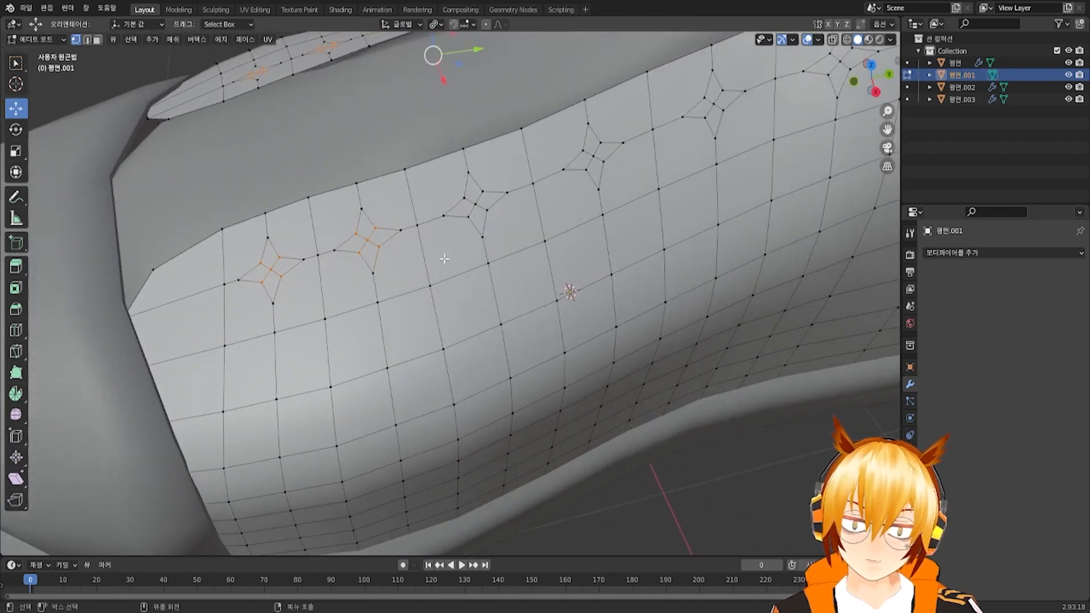
{"action": "middle_click_drag", "start_coordinate": [491, 231], "coordinate": [548, 246]}
{"action": "left_click_drag", "start_coordinate": [538, 211], "coordinate": [574, 262], "text": "shift"}
{"action": "middle_click_drag", "start_coordinate": [573, 262], "coordinate": [616, 289]}
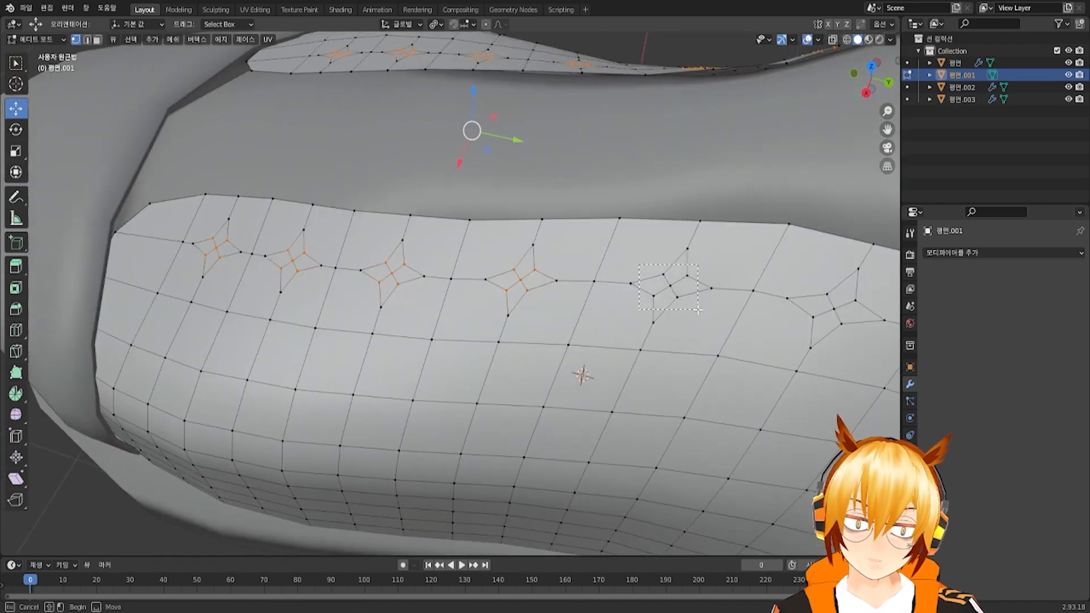
{"action": "left_click_drag", "start_coordinate": [698, 310], "coordinate": [698, 309], "text": "shift"}
{"action": "middle_click_drag", "start_coordinate": [698, 309], "coordinate": [628, 233]}
{"action": "scroll", "coordinate": [675, 293], "scroll_direction": "down", "scroll_amount": 4}
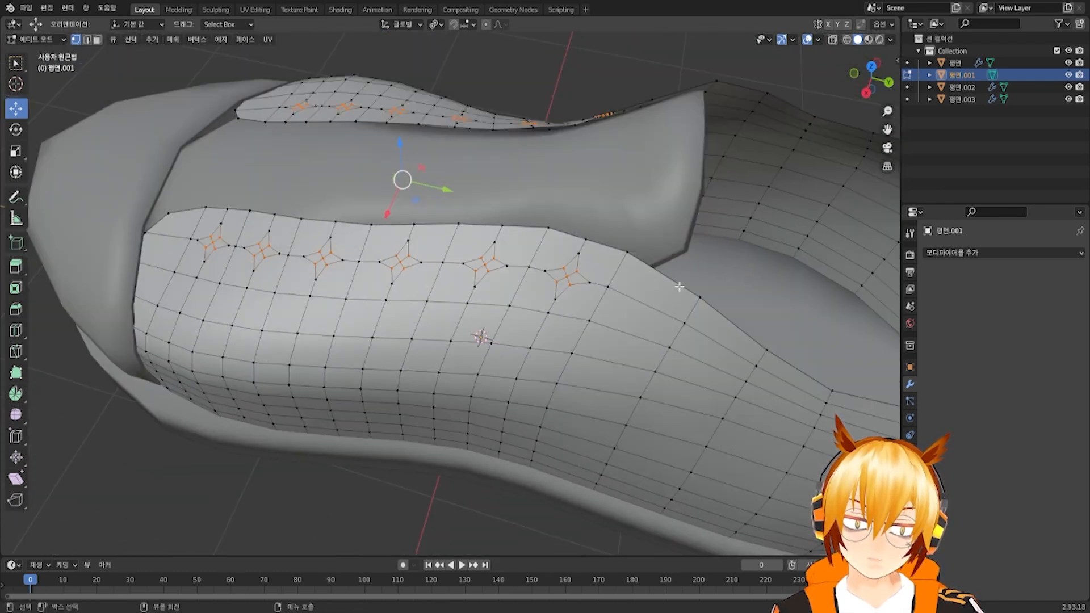
Scale the selected inner vertices of all twelve stars by about 2.365 to form octagonal eyelet outlines
{"action": "key", "text": "s"}
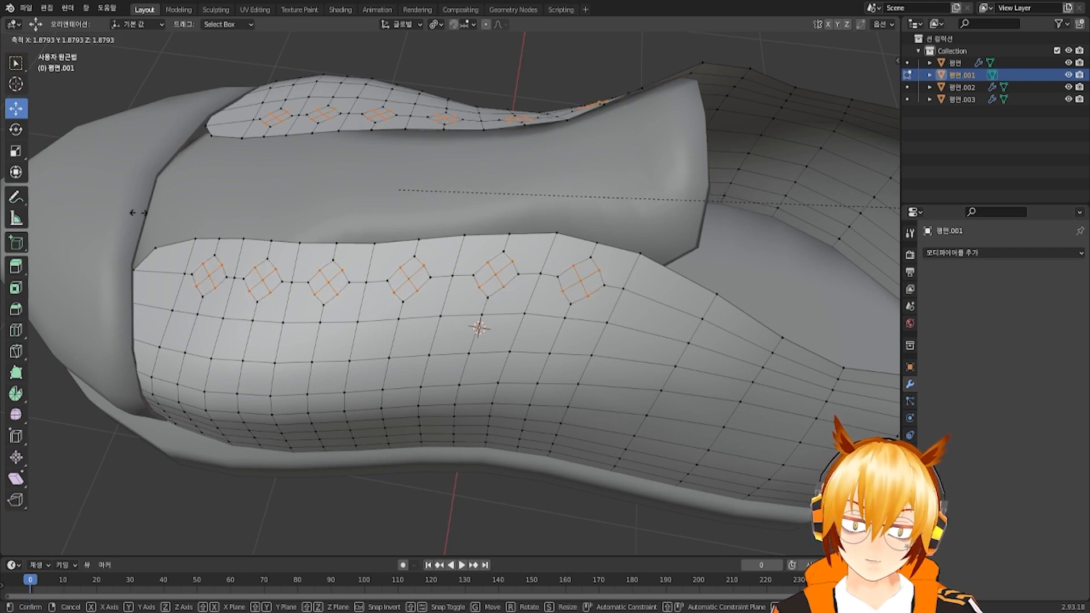
{"action": "left_click", "coordinate": [304, 215]}
{"action": "middle_click_drag", "start_coordinate": [303, 215], "coordinate": [430, 245]}
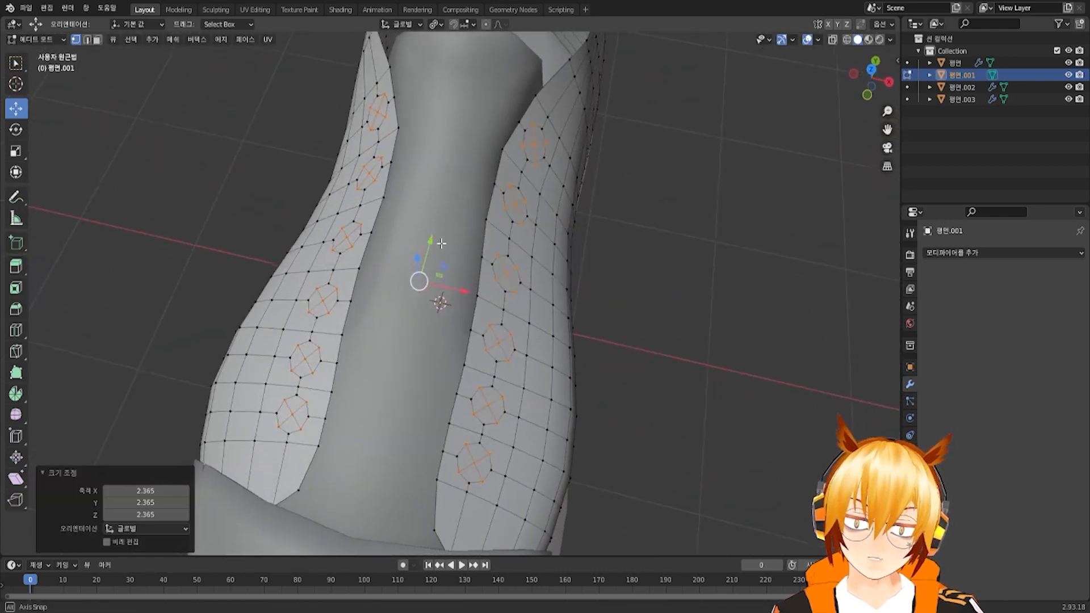
{"action": "middle_click_drag", "start_coordinate": [440, 189], "coordinate": [443, 73]}
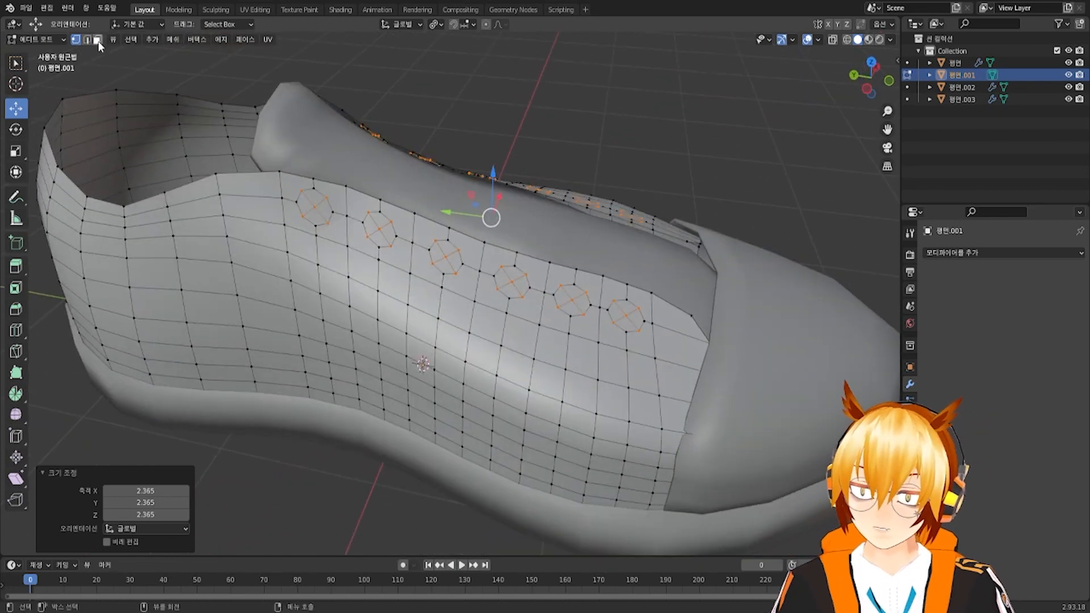
Select the faces inside all six octagons on one side of the lace opening in face select mode
{"action": "key", "text": "3"}
{"action": "scroll", "coordinate": [357, 220], "scroll_direction": "up", "scroll_amount": 5}
{"action": "left_click", "coordinate": [253, 160]}
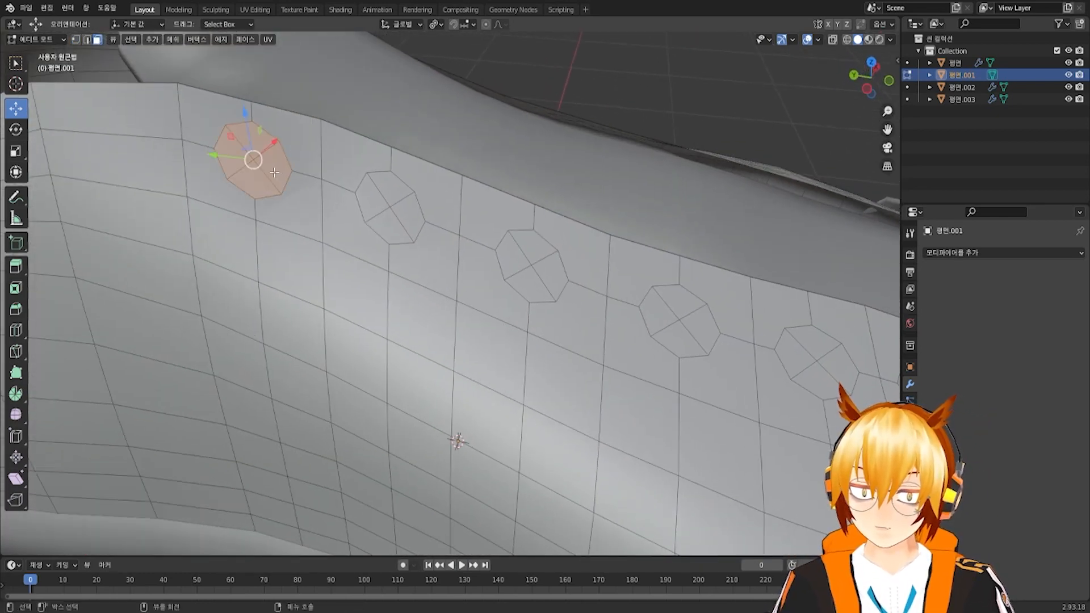
{"action": "left_click", "coordinate": [389, 208], "text": "shift"}
{"action": "middle_click_drag", "start_coordinate": [446, 235], "coordinate": [421, 223], "text": "shift"}
{"action": "left_click_drag", "start_coordinate": [422, 205], "coordinate": [460, 242], "text": "shift"}
{"action": "middle_click_drag", "start_coordinate": [507, 258], "coordinate": [463, 240], "text": "shift"}
{"action": "left_click_drag", "start_coordinate": [417, 206], "coordinate": [464, 236], "text": "shift"}
{"action": "left_click", "coordinate": [553, 250], "text": "shift"}
{"action": "left_click", "coordinate": [681, 286], "text": "shift"}
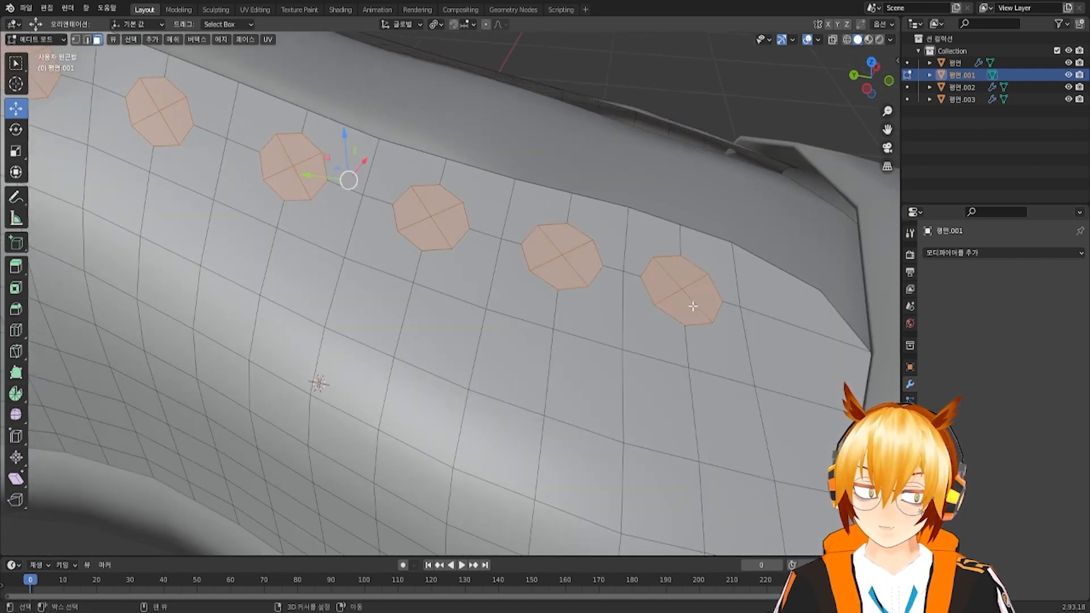
Add the faces inside the six octagons on the opposite side of the lace opening to the selection
{"action": "middle_click_drag", "start_coordinate": [681, 287], "coordinate": [390, 326]}
{"action": "left_click_drag", "start_coordinate": [390, 326], "coordinate": [421, 354], "text": "shift"}
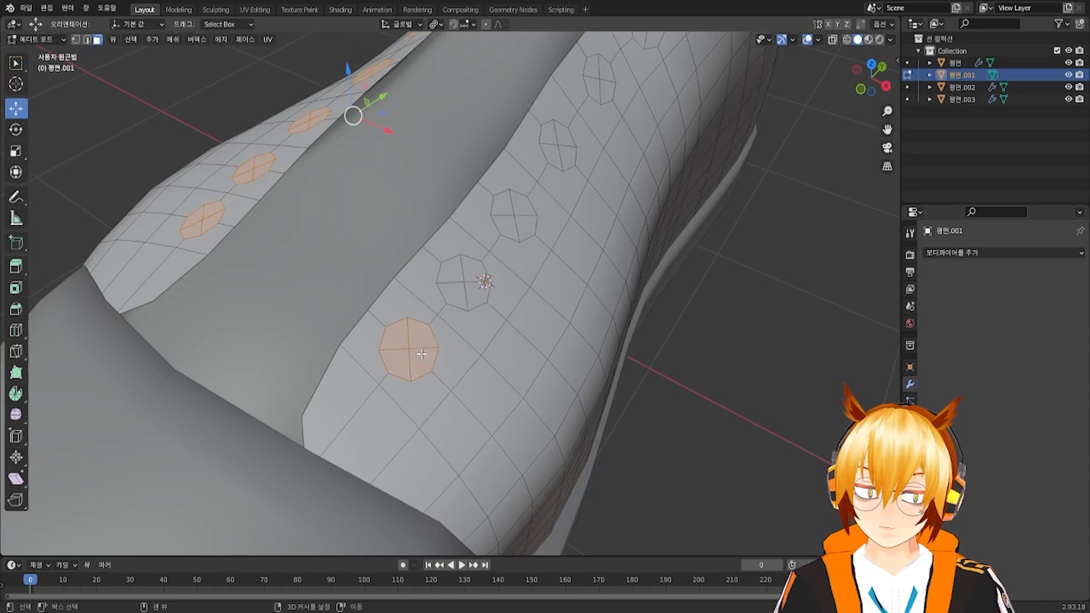
{"action": "left_click", "coordinate": [454, 284], "text": "shift"}
{"action": "middle_click_drag", "start_coordinate": [454, 284], "coordinate": [485, 264]}
{"action": "left_click", "coordinate": [468, 222], "text": "shift"}
{"action": "middle_click_drag", "start_coordinate": [469, 221], "coordinate": [532, 227]}
{"action": "left_click", "coordinate": [535, 195], "text": "shift"}
{"action": "left_click", "coordinate": [516, 231], "text": "shift"}
{"action": "left_click", "coordinate": [516, 231], "text": "shift"}
{"action": "left_click", "coordinate": [512, 215], "text": "shift"}
{"action": "left_click", "coordinate": [639, 213], "text": "shift"}
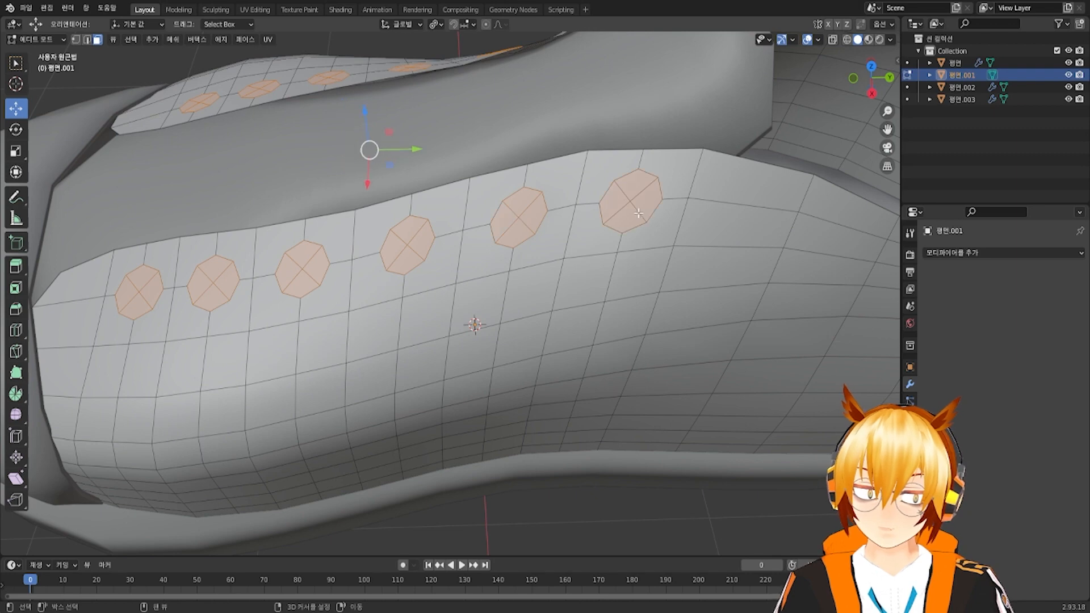
Delete the selected octagon faces to open the twelve eyelet holes in the upper
{"action": "key", "text": "x"}
{"action": "left_click", "coordinate": [654, 230]}
{"action": "scroll", "coordinate": [458, 245], "scroll_direction": "down", "scroll_amount": 5}
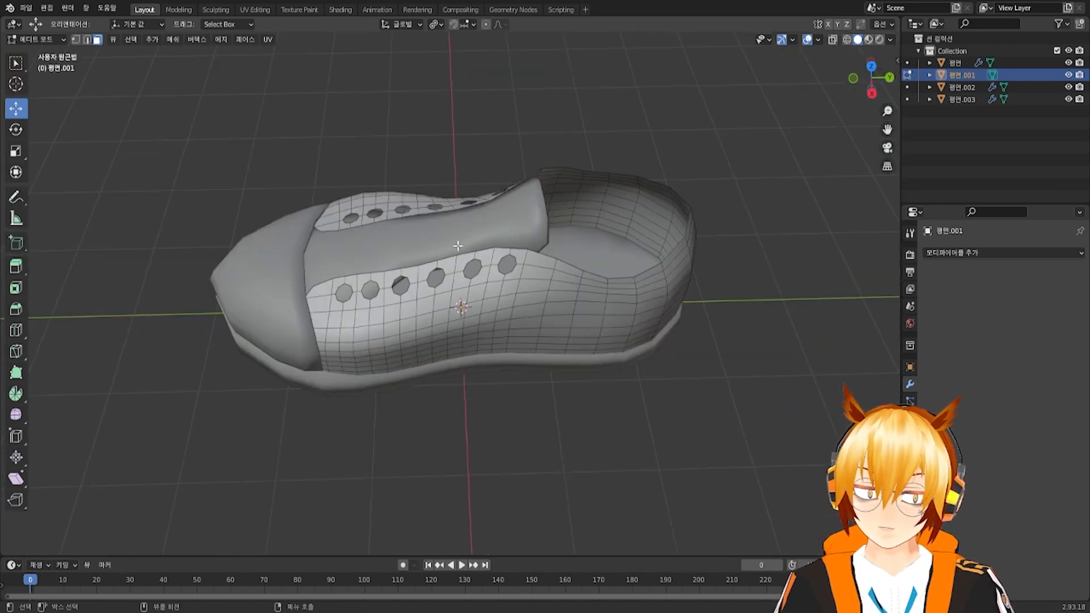
{"action": "middle_click_drag", "start_coordinate": [458, 245], "coordinate": [464, 226]}
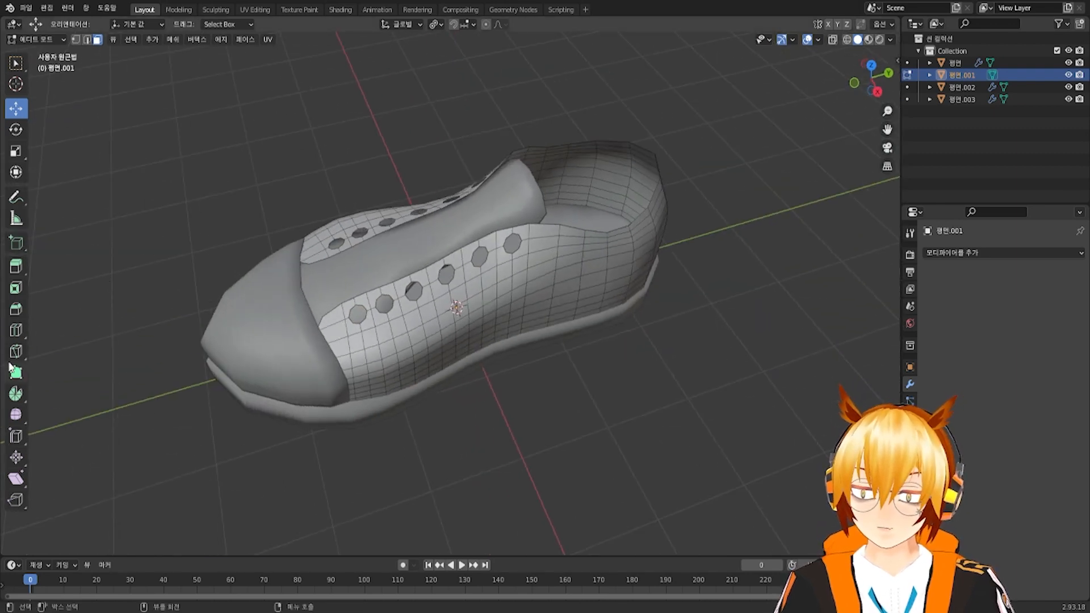
Knife-cut an edge from the third eyelet's upper heel-side corner to the opening-edge vertex between the third and fourth eyelets
{"action": "key", "text": "k"}
{"action": "scroll", "coordinate": [317, 305], "scroll_direction": "up", "scroll_amount": 5}
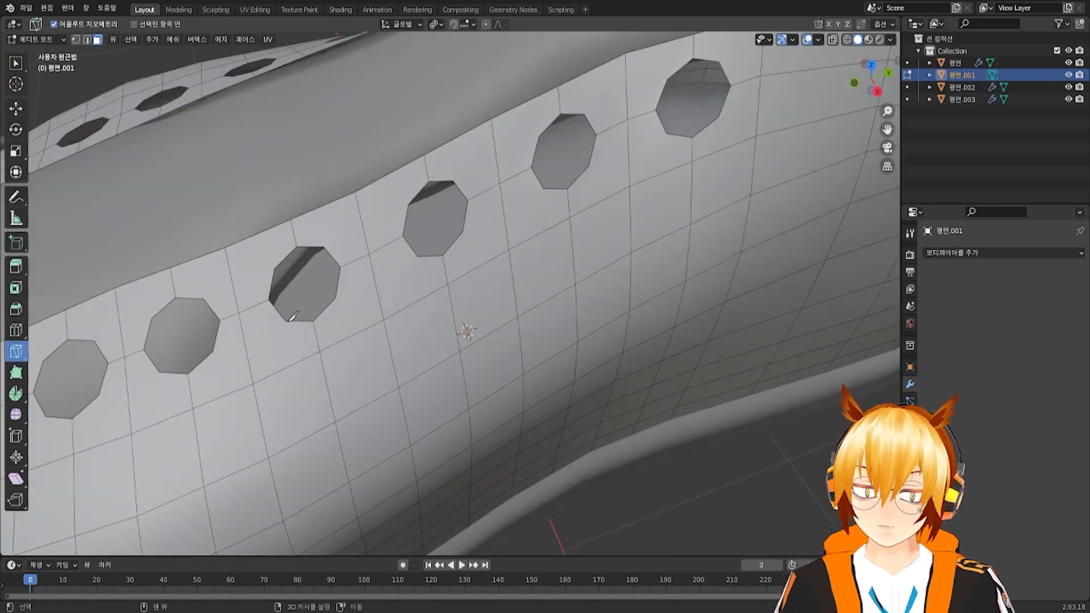
{"action": "middle_click_drag", "start_coordinate": [299, 304], "coordinate": [371, 275], "text": "shift"}
{"action": "scroll", "coordinate": [370, 275], "scroll_direction": "up", "scroll_amount": 3}
{"action": "middle_click_drag", "start_coordinate": [384, 214], "coordinate": [435, 270], "text": "shift"}
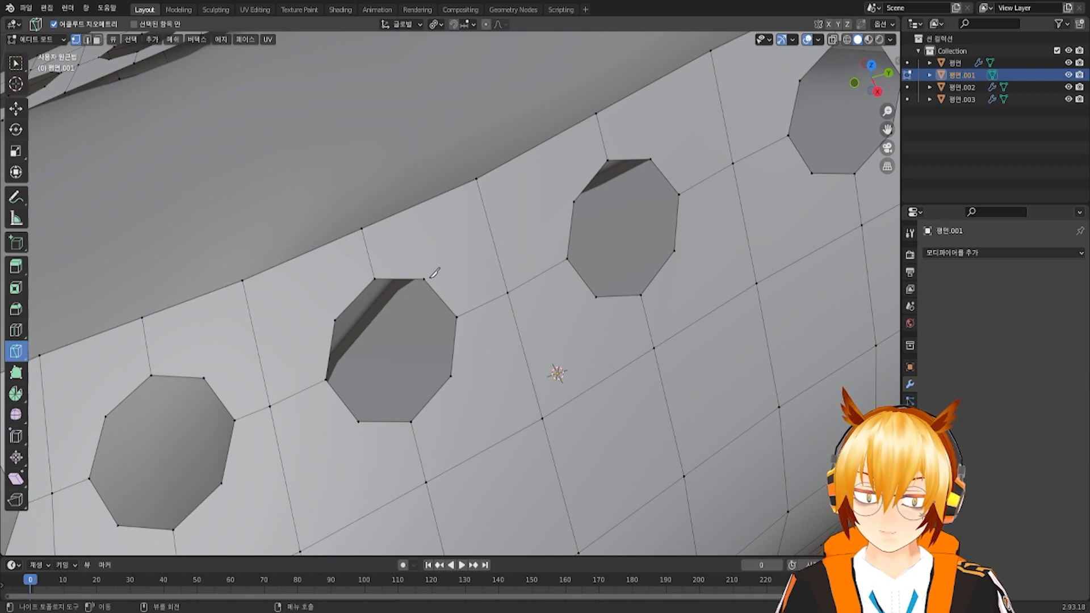
{"action": "left_click", "coordinate": [425, 276]}
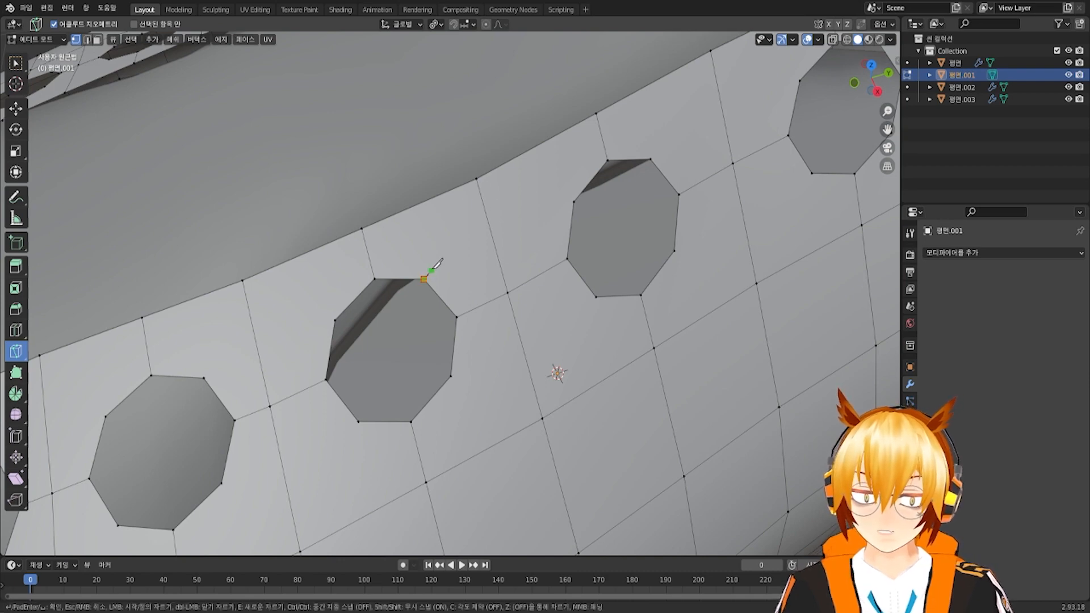
{"action": "left_click", "coordinate": [476, 179]}
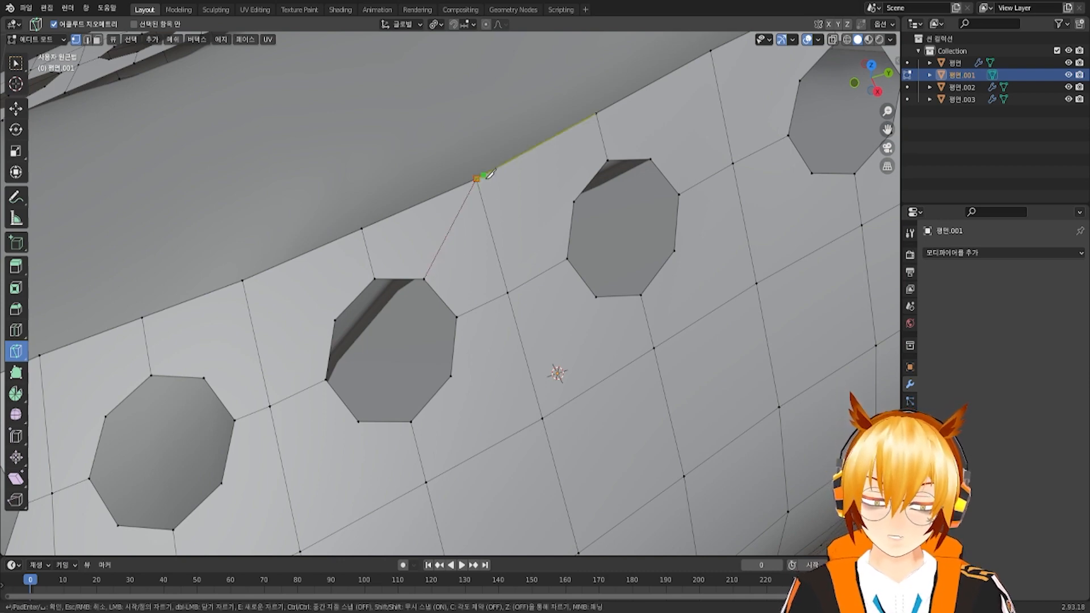
{"action": "key", "text": "Return"}
Knife-cut from the third eyelet's upper toe-side corner through the opening-edge vertex to the second eyelet's nearest upper corner
{"action": "middle_click_drag", "start_coordinate": [485, 234], "coordinate": [384, 249]}
{"action": "left_click", "coordinate": [370, 197]}
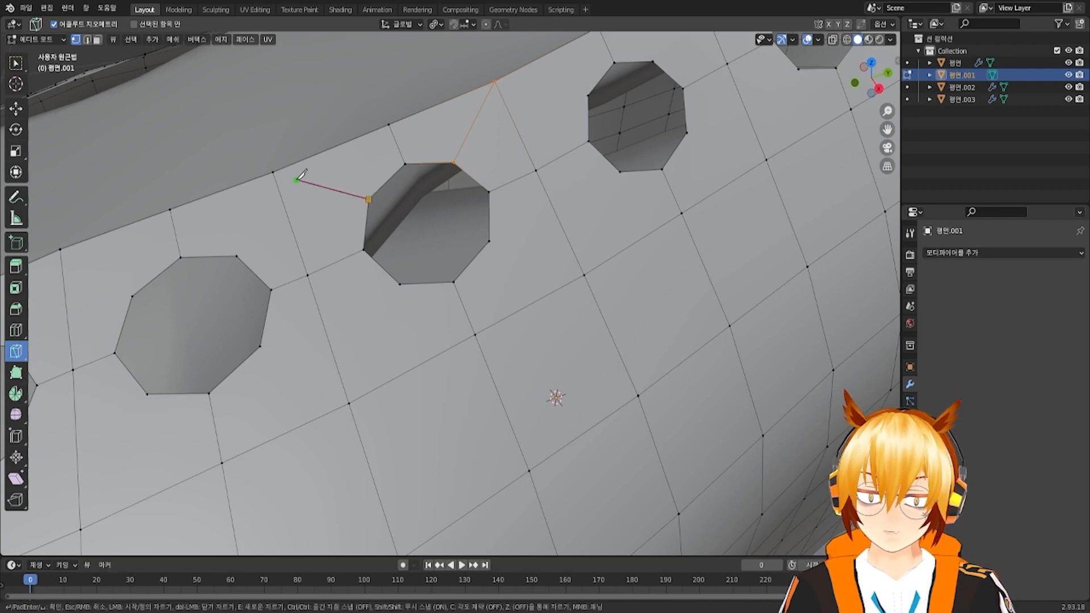
{"action": "left_click", "coordinate": [273, 173]}
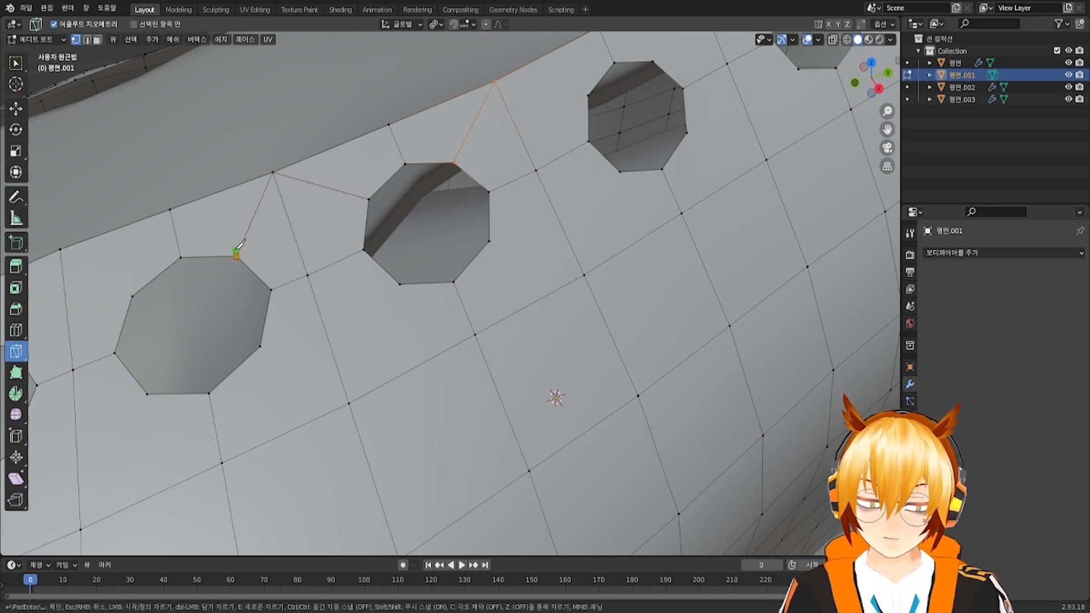
{"action": "left_click", "coordinate": [238, 245]}
{"action": "key", "text": "Return"}
Knife-cut from the third eyelet's lower heel-side corner through the grid vertex below to the fourth eyelet's lower toe-side corner
{"action": "middle_click_drag", "start_coordinate": [470, 294], "coordinate": [361, 234]}
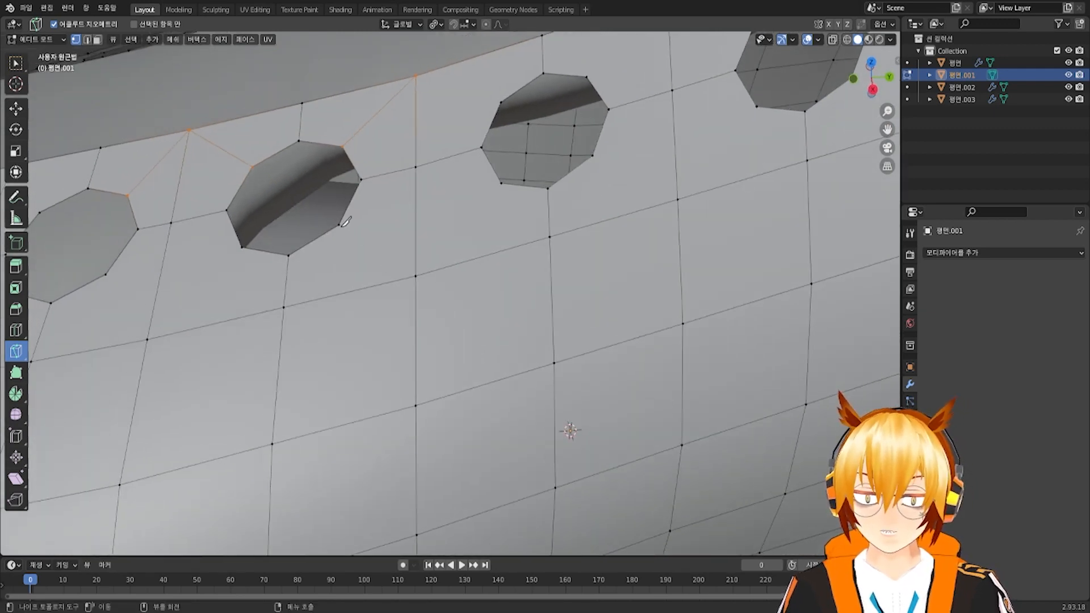
{"action": "left_click", "coordinate": [340, 223]}
{"action": "left_click", "coordinate": [416, 275]}
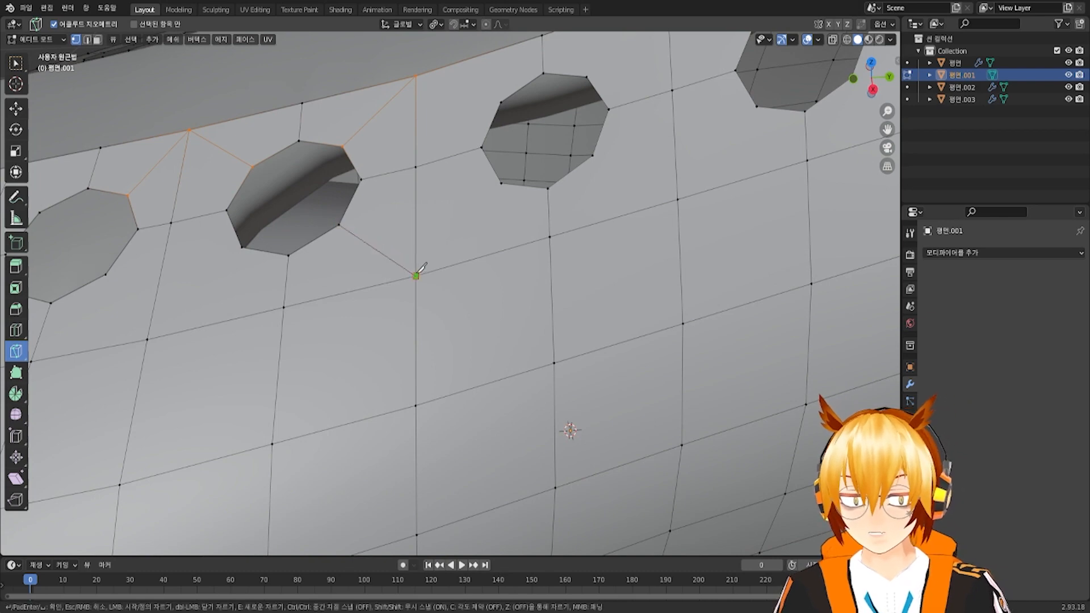
{"action": "left_click", "coordinate": [506, 180]}
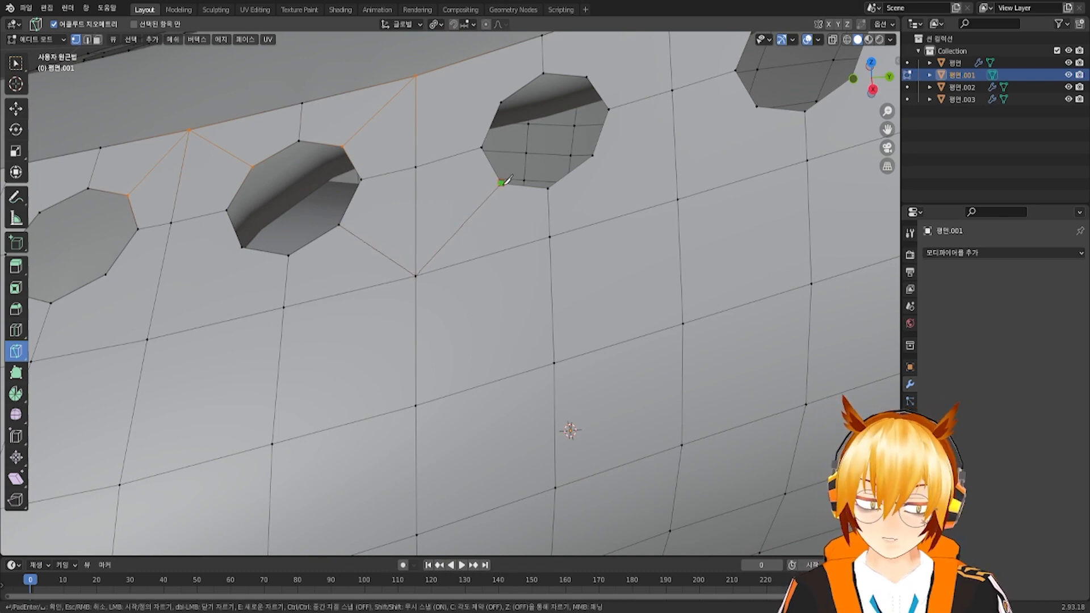
{"action": "key", "text": "Return"}
Knife-cut matching V-shaped edges through the grid vertices below, linking the fourth eyelet to the fifth and the fifth to the sixth
{"action": "middle_click_drag", "start_coordinate": [572, 186], "coordinate": [477, 222]}
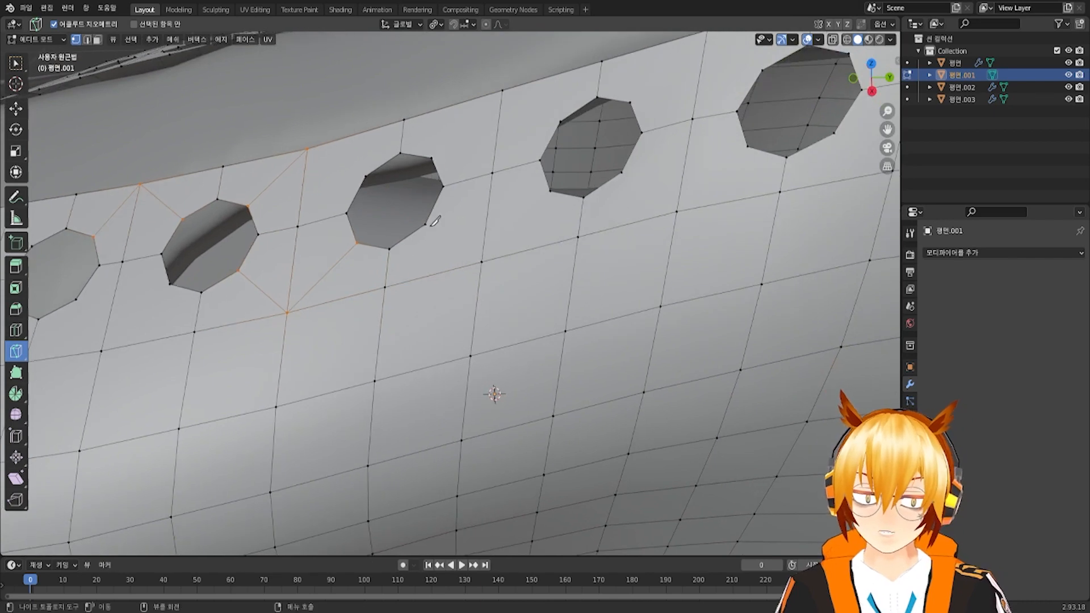
{"action": "left_click", "coordinate": [427, 226]}
{"action": "left_click", "coordinate": [482, 260]}
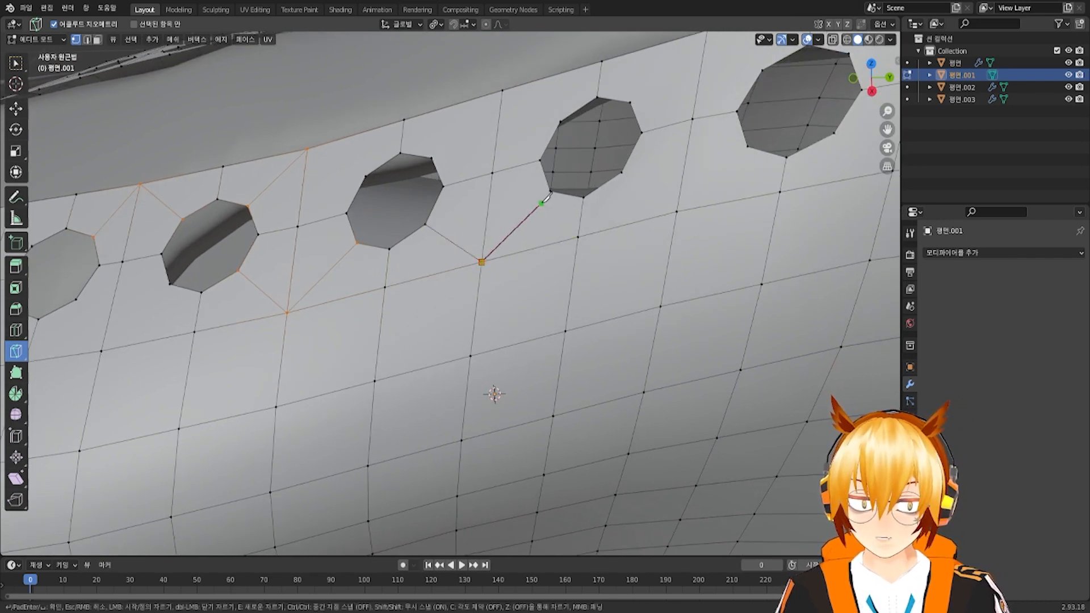
{"action": "key", "text": "Return"}
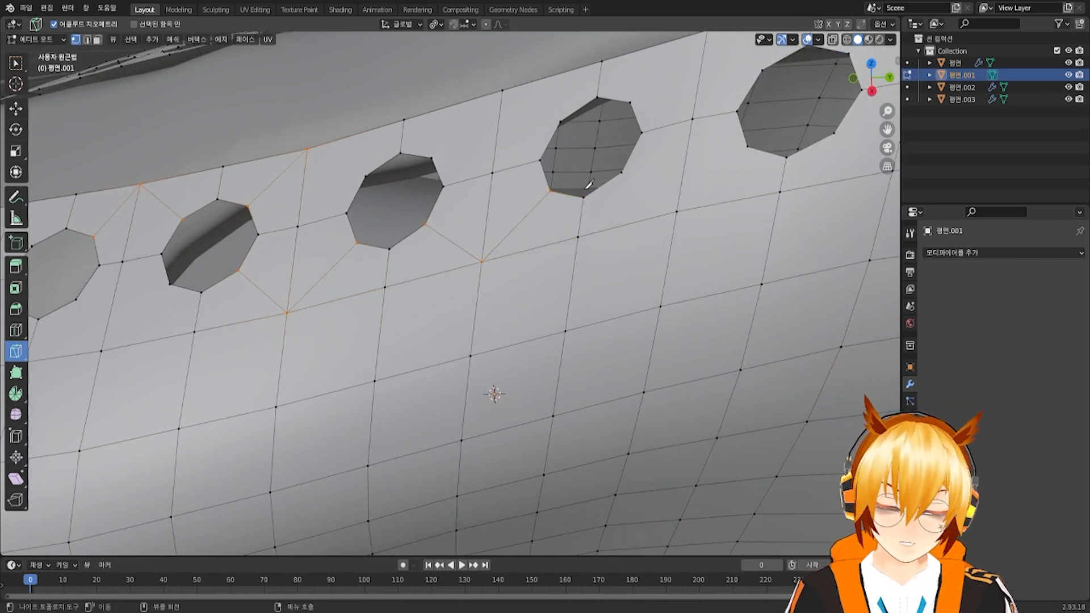
{"action": "left_click", "coordinate": [622, 172]}
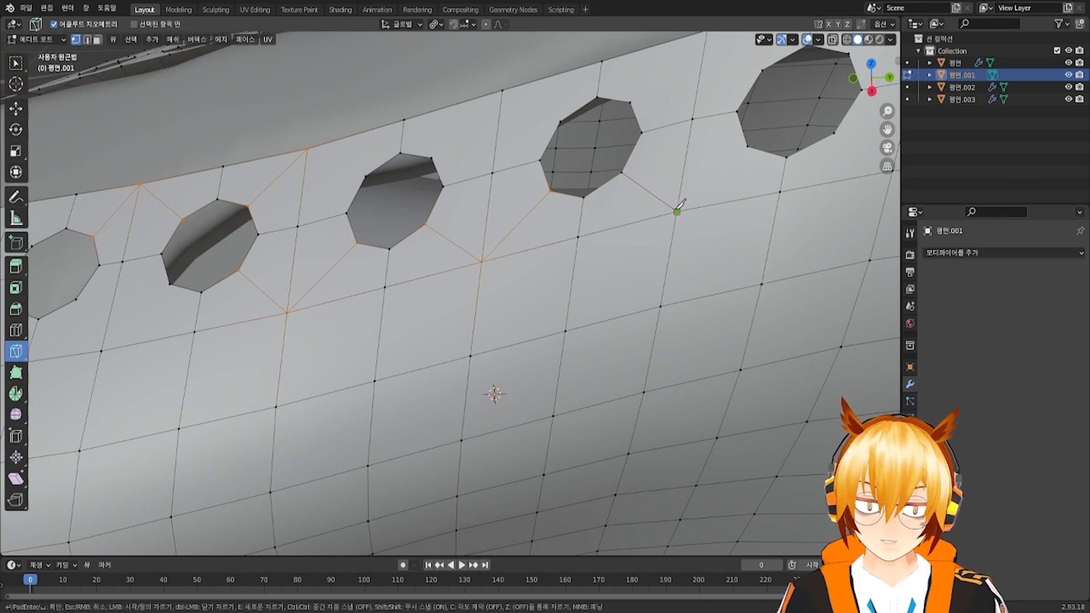
{"action": "left_click", "coordinate": [676, 210]}
{"action": "left_click", "coordinate": [747, 146]}
{"action": "key", "text": "Return"}
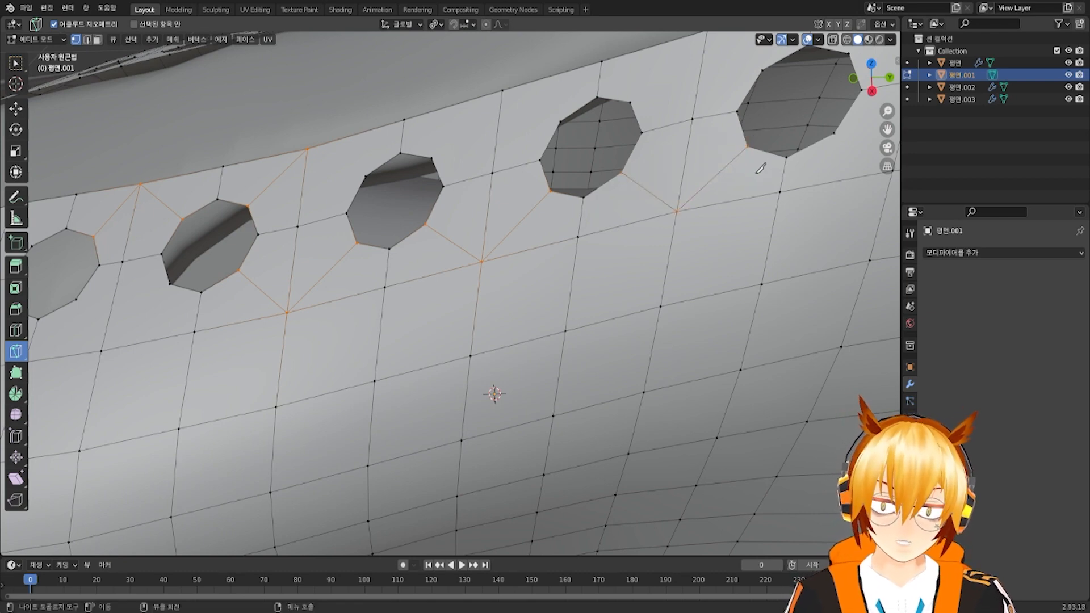
Knife-cut from the sixth eyelet's heel-side corners to the grid vertex below and the opening-edge vertex above
{"action": "middle_click_drag", "start_coordinate": [706, 209], "coordinate": [562, 214]}
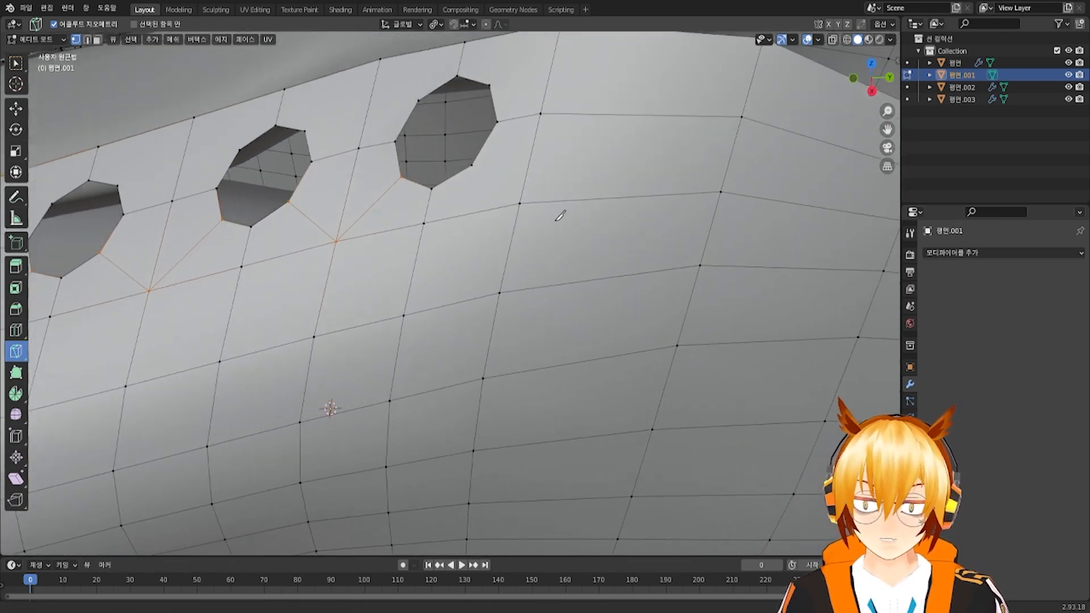
{"action": "left_click", "coordinate": [473, 164]}
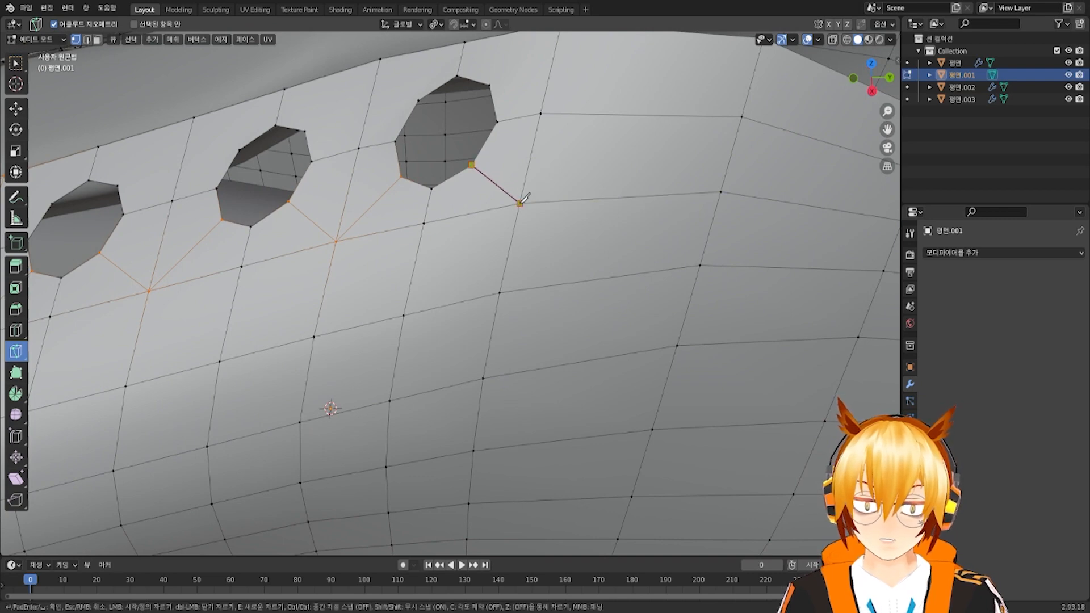
{"action": "left_click", "coordinate": [519, 203]}
{"action": "key", "text": "Return"}
{"action": "middle_click_drag", "start_coordinate": [489, 226], "coordinate": [460, 212]}
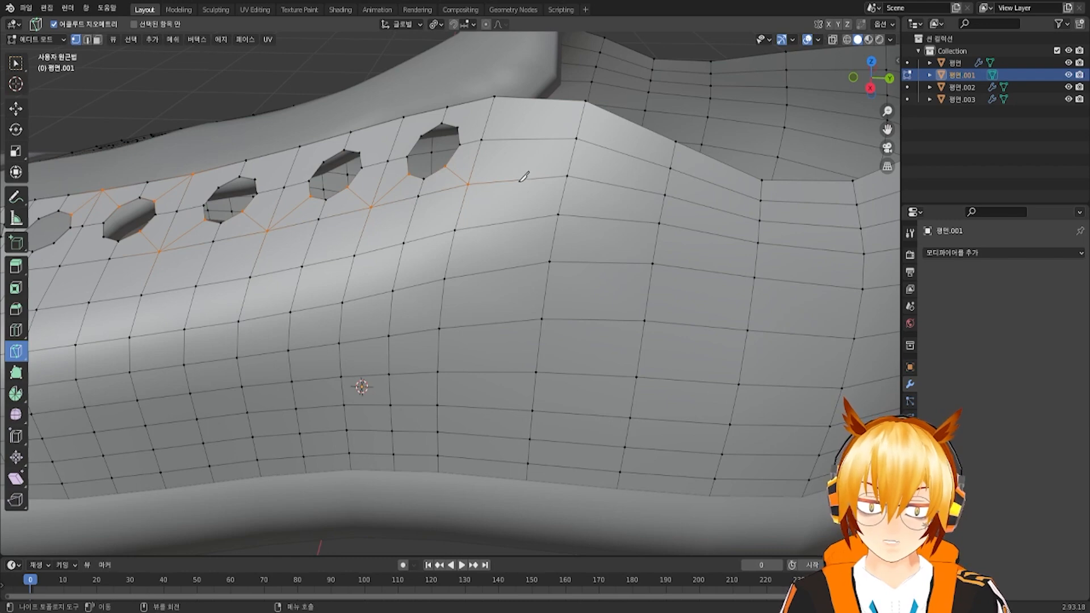
{"action": "middle_click_drag", "start_coordinate": [524, 177], "coordinate": [488, 165]}
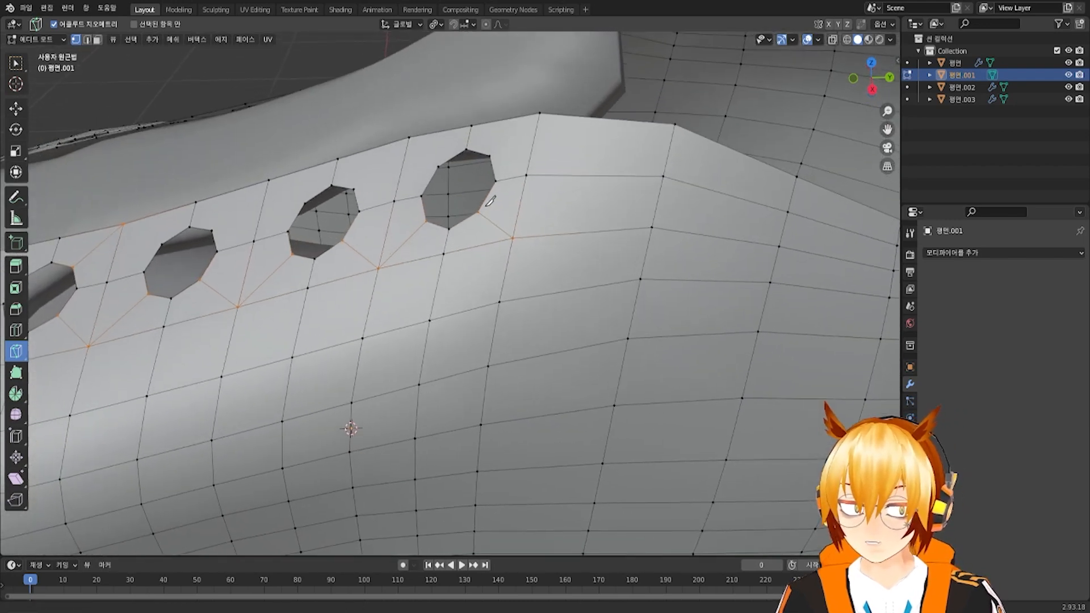
{"action": "left_click", "coordinate": [491, 155]}
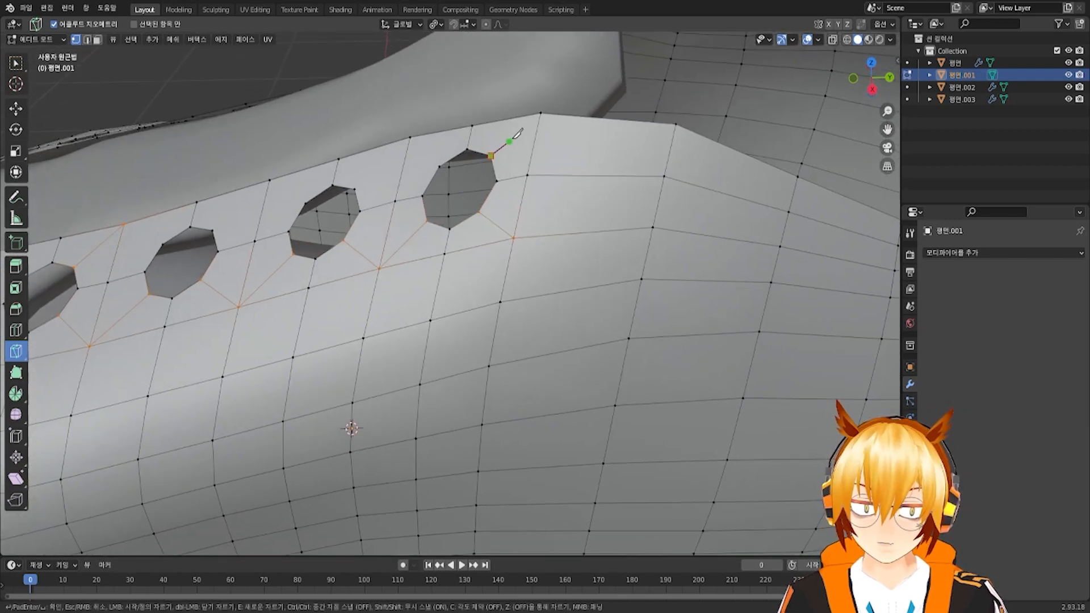
{"action": "left_click", "coordinate": [540, 109]}
{"action": "key", "text": "Return"}
Knife-cut from the facing upper corners of the sixth and fifth eyelets to the opening-edge vertex between them
{"action": "middle_click_drag", "start_coordinate": [549, 109], "coordinate": [518, 156]}
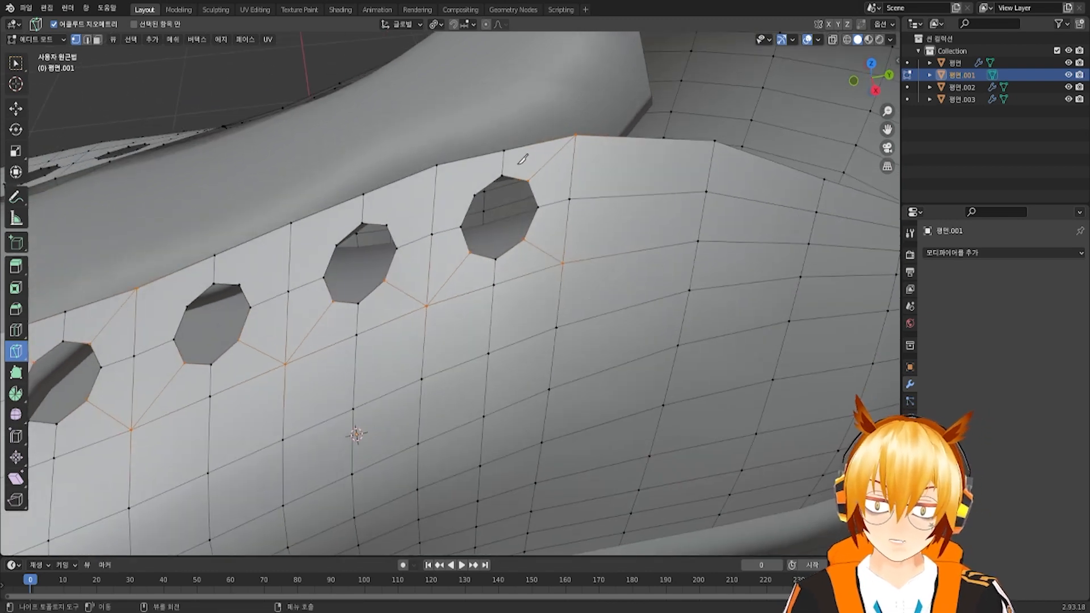
{"action": "left_click", "coordinate": [474, 195]}
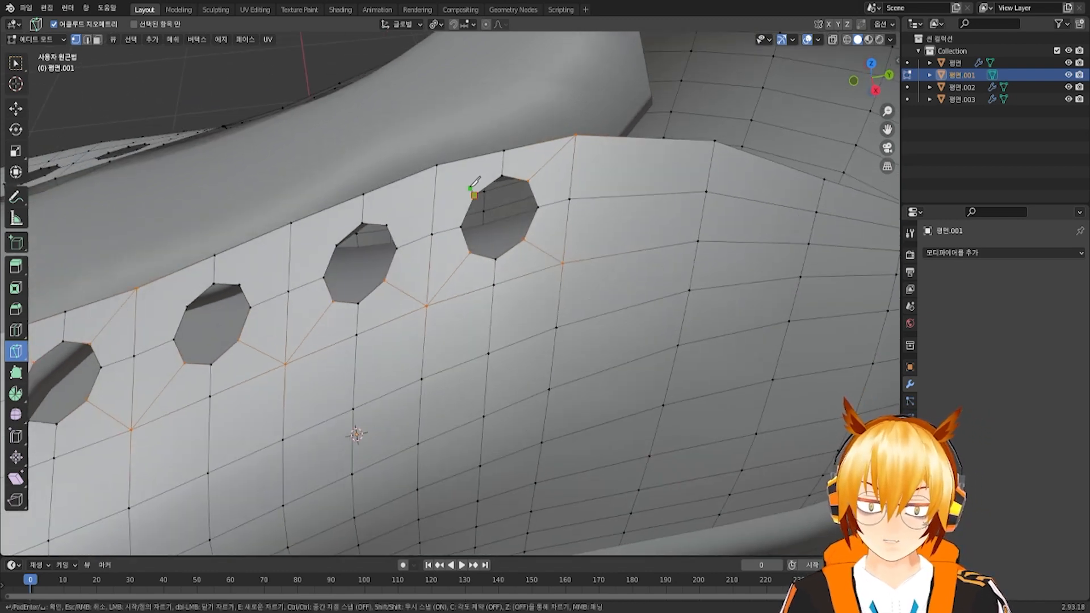
{"action": "left_click", "coordinate": [437, 164]}
{"action": "key", "text": "Return"}
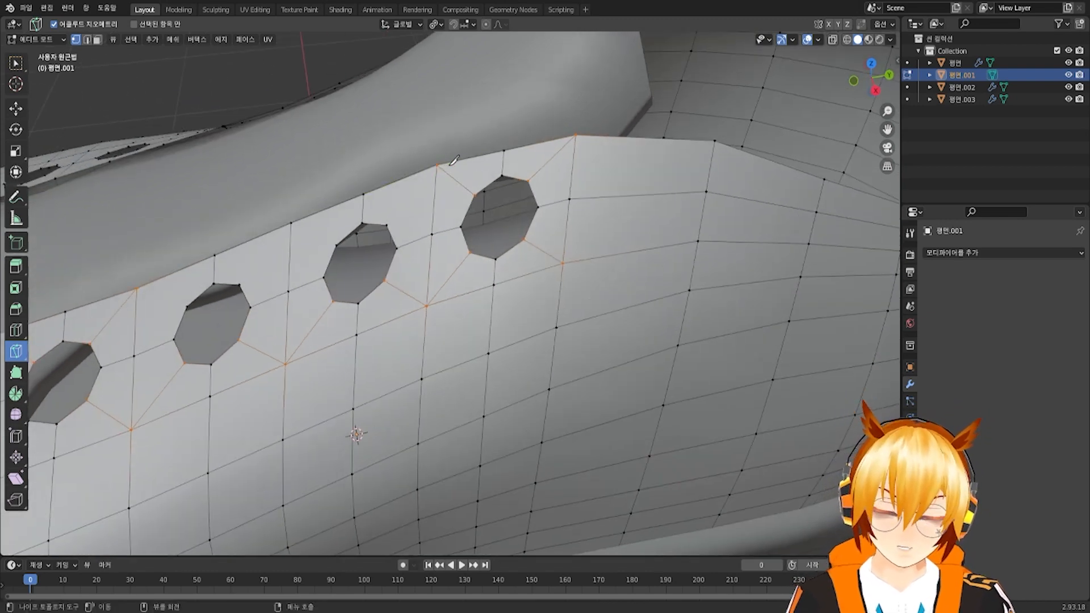
{"action": "middle_click_drag", "start_coordinate": [442, 164], "coordinate": [441, 198]}
{"action": "left_click", "coordinate": [402, 220]}
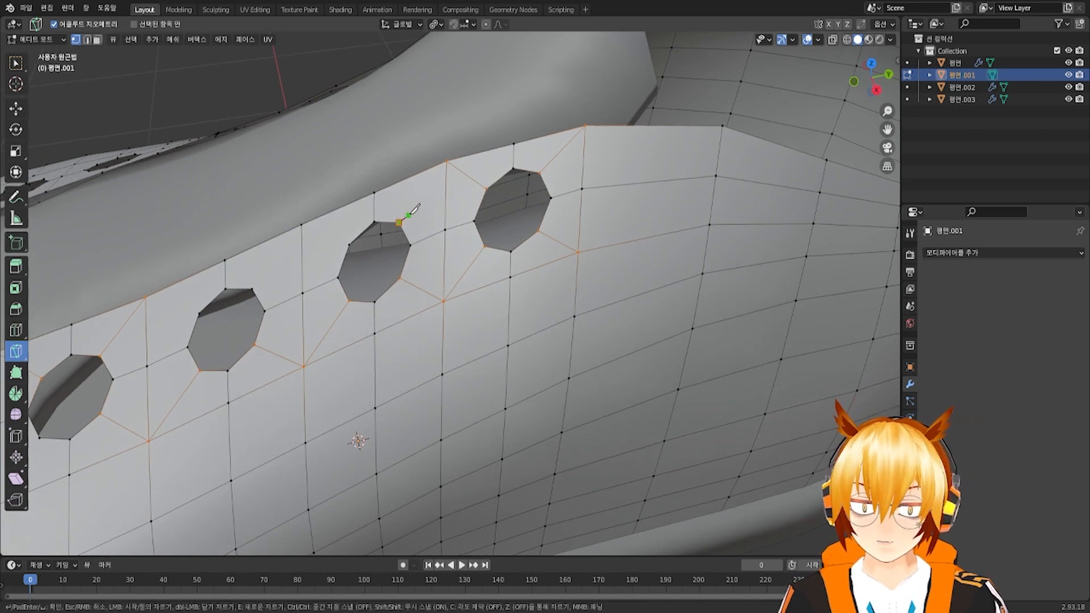
{"action": "left_click", "coordinate": [446, 161]}
{"action": "key", "text": "Return"}
{"action": "middle_click_drag", "start_coordinate": [445, 196], "coordinate": [419, 196]}
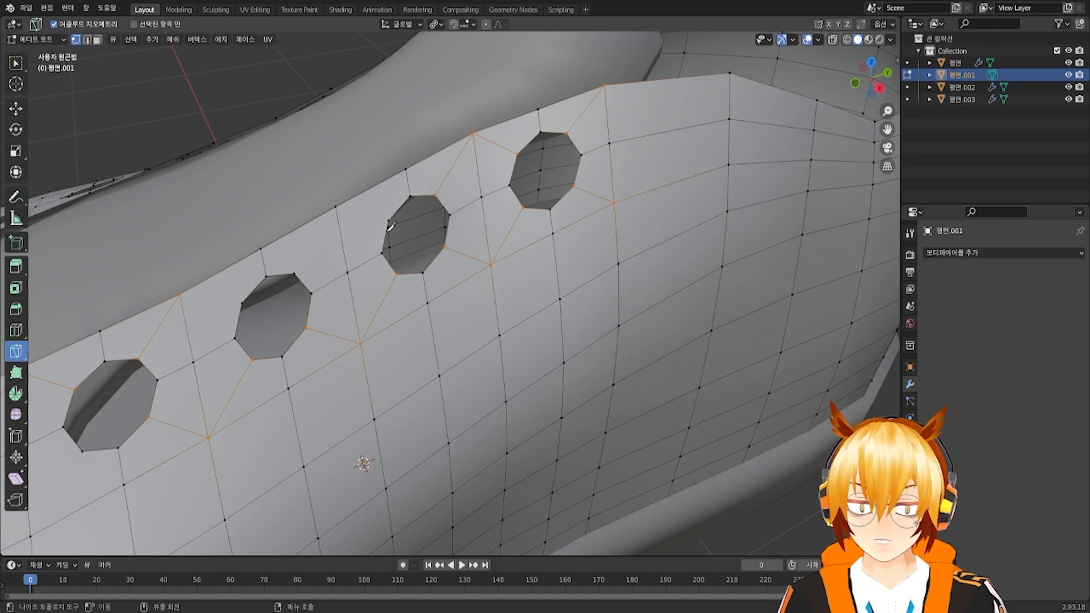
{"action": "middle_click_drag", "start_coordinate": [392, 222], "coordinate": [401, 215]}
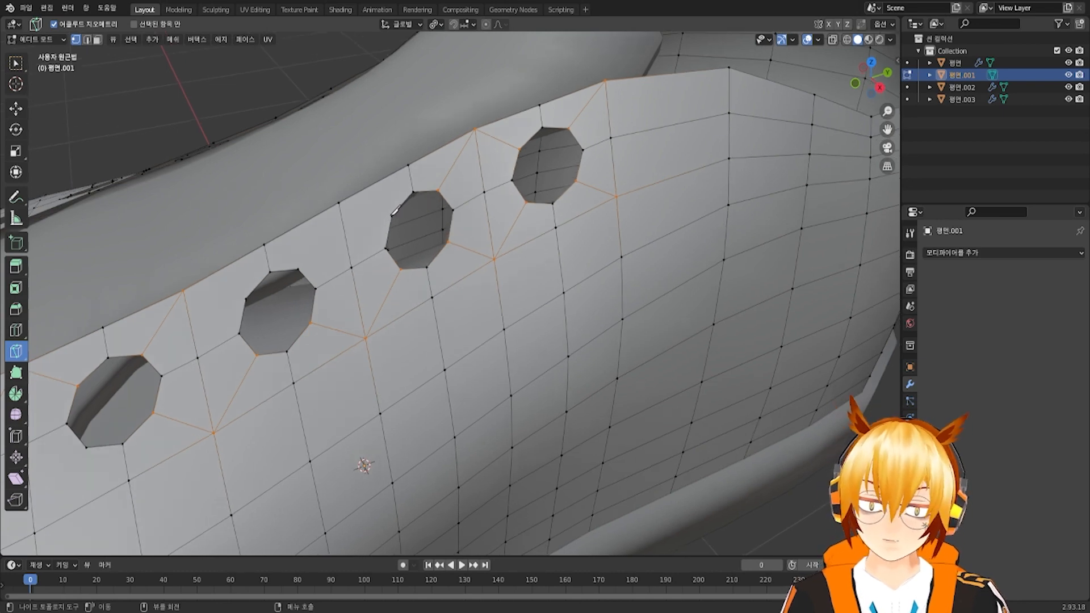
{"action": "key", "text": "k"}
{"action": "left_click", "coordinate": [392, 216]}
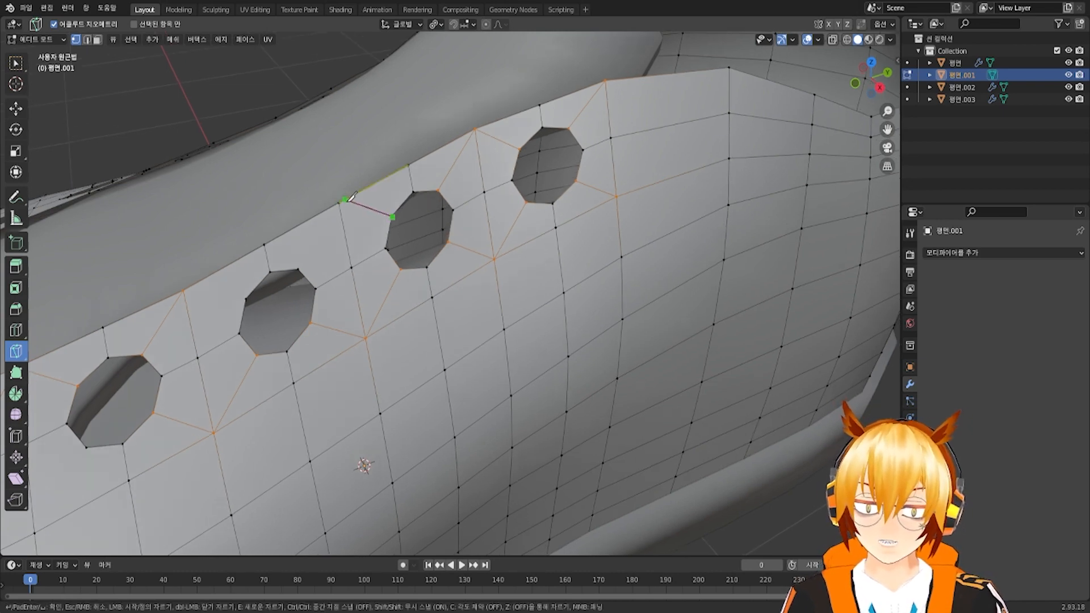
{"action": "left_click", "coordinate": [338, 201]}
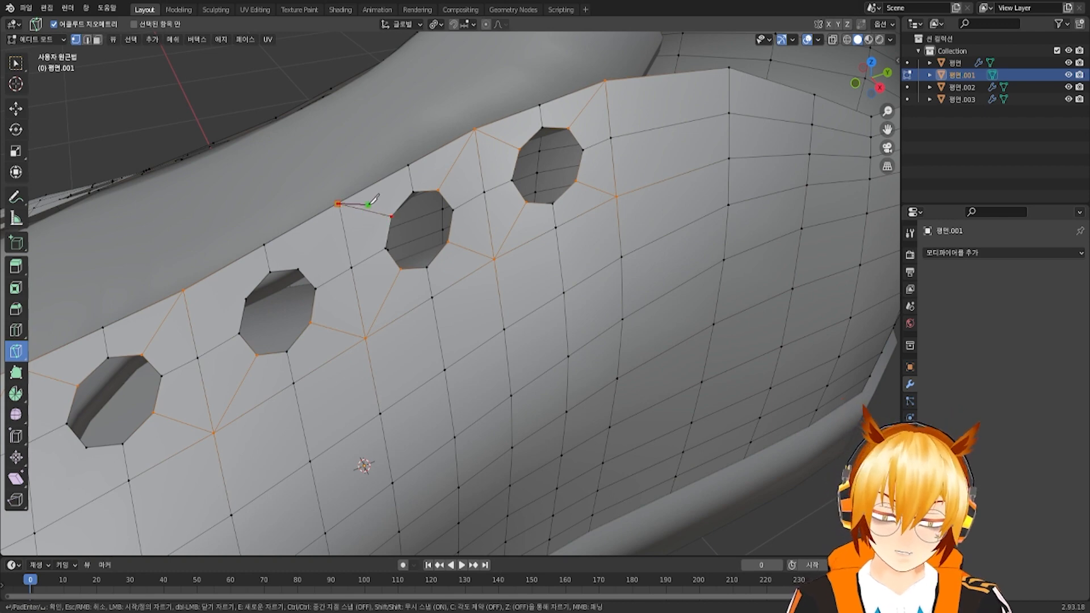
{"action": "key", "text": "Return"}
{"action": "scroll", "coordinate": [386, 204], "scroll_direction": "up", "scroll_amount": 2}
{"action": "middle_click_drag", "start_coordinate": [353, 211], "coordinate": [371, 211]}
{"action": "scroll", "coordinate": [371, 211], "scroll_direction": "up", "scroll_amount": 1}
{"action": "key", "text": "ctrl+z"}
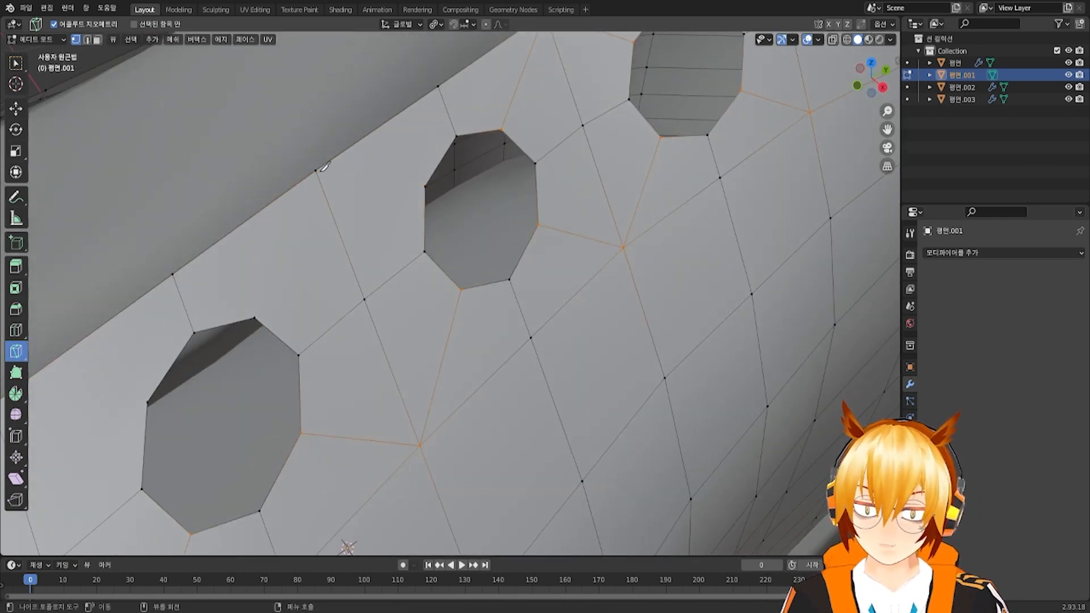
Knife-cut from the opening-edge vertex between the fifth and fourth eyelets to the facing upper corners of both eyelets
{"action": "left_click", "coordinate": [317, 170]}
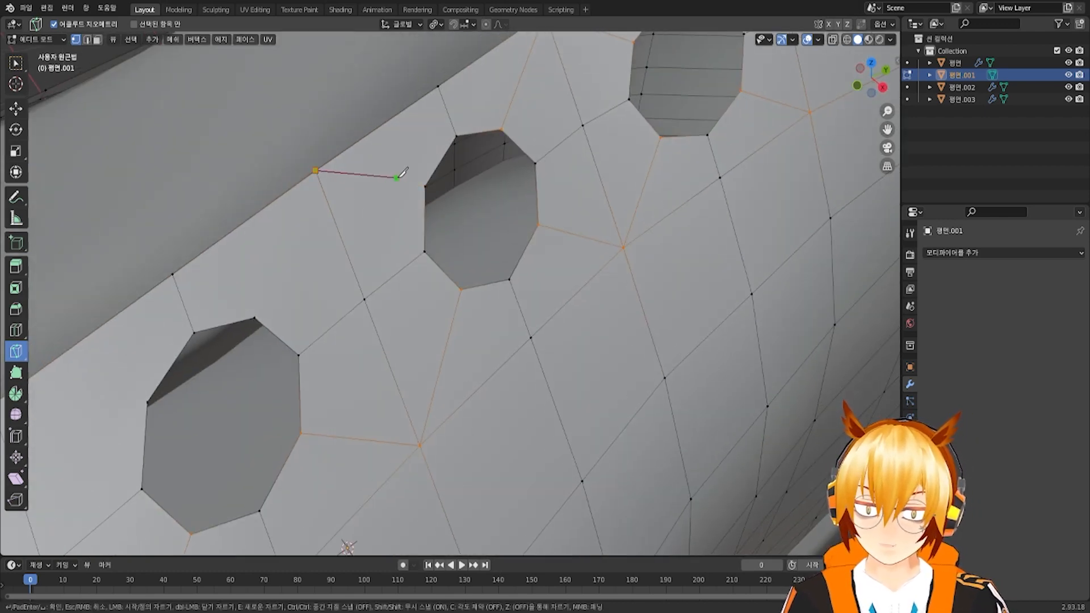
{"action": "left_click", "coordinate": [427, 185]}
{"action": "key", "text": "Return"}
{"action": "middle_click_drag", "start_coordinate": [343, 238], "coordinate": [342, 297]}
{"action": "left_click", "coordinate": [319, 310]}
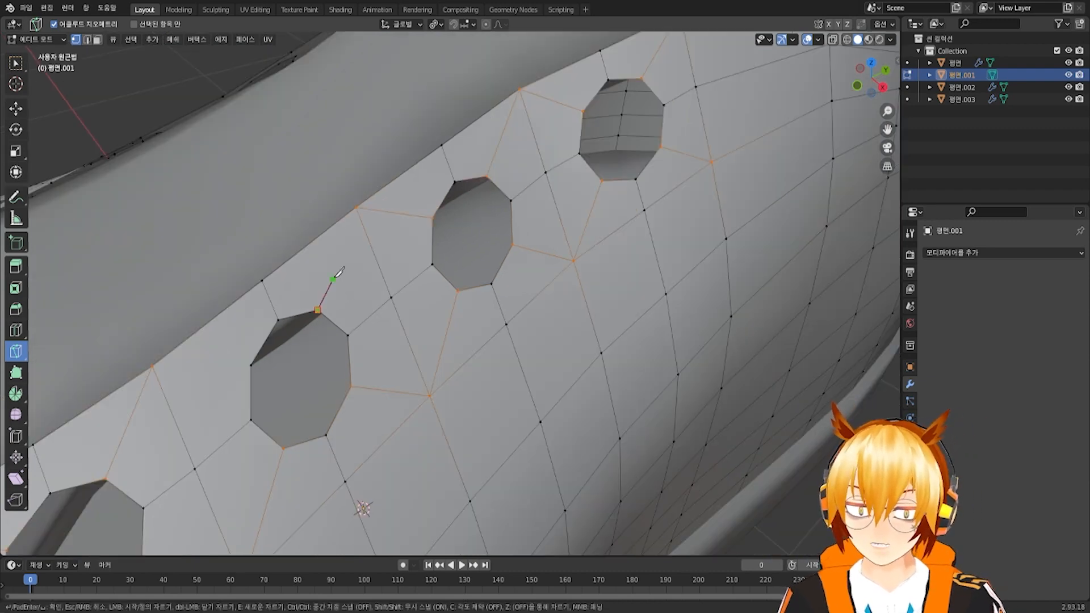
{"action": "left_click", "coordinate": [357, 208]}
{"action": "key", "text": "Return"}
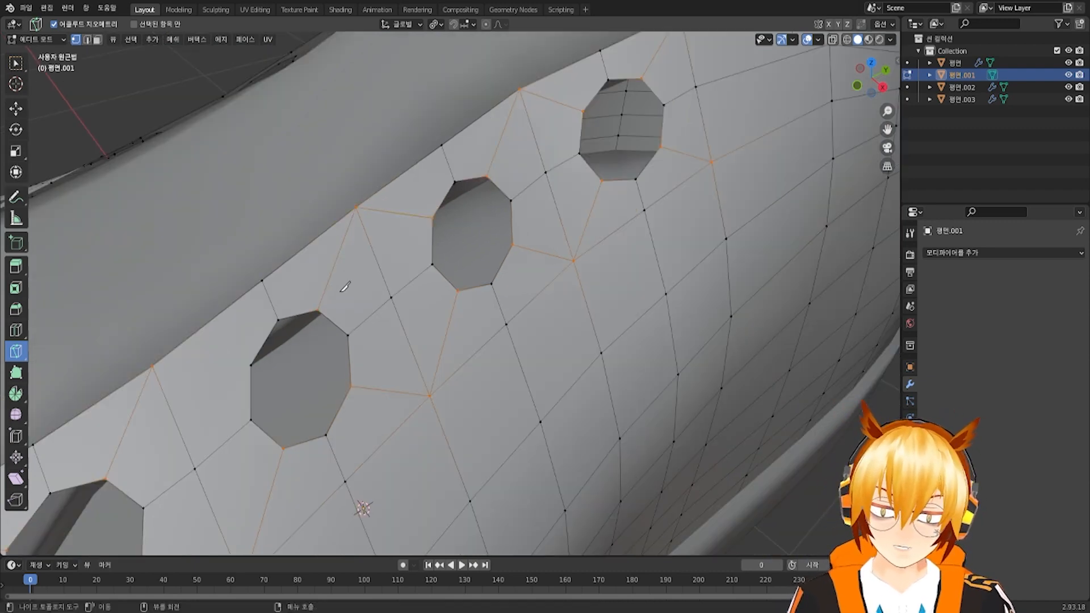
Knife-cut from the fourth eyelet's upper toe-side corner to the opening-edge vertex between it and the third eyelet
{"action": "middle_click_drag", "start_coordinate": [343, 287], "coordinate": [398, 266]}
{"action": "left_click", "coordinate": [391, 230]}
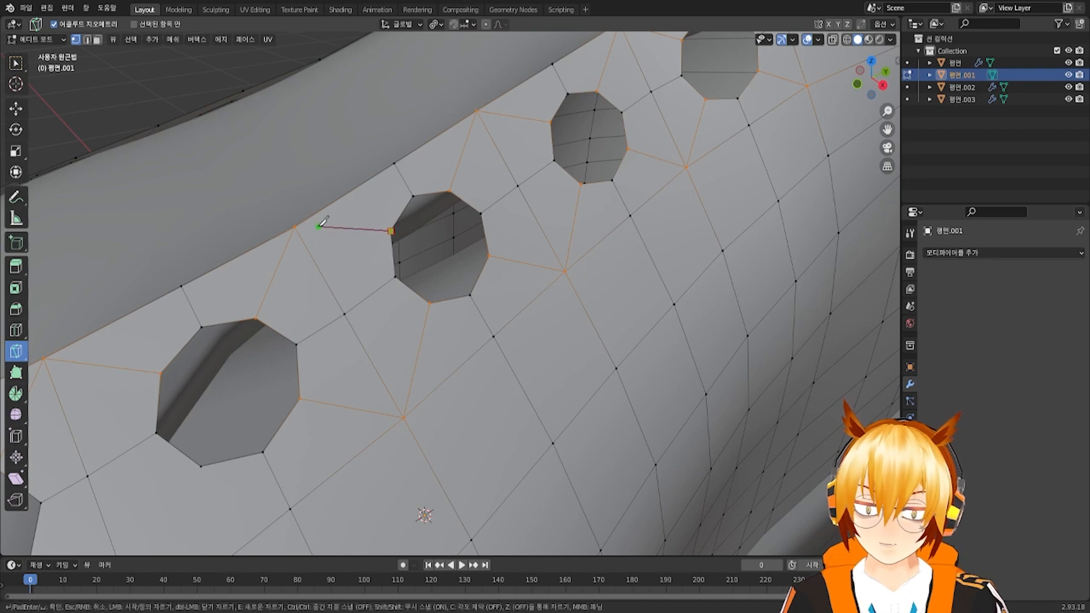
{"action": "left_click", "coordinate": [302, 226]}
{"action": "key", "text": "Return"}
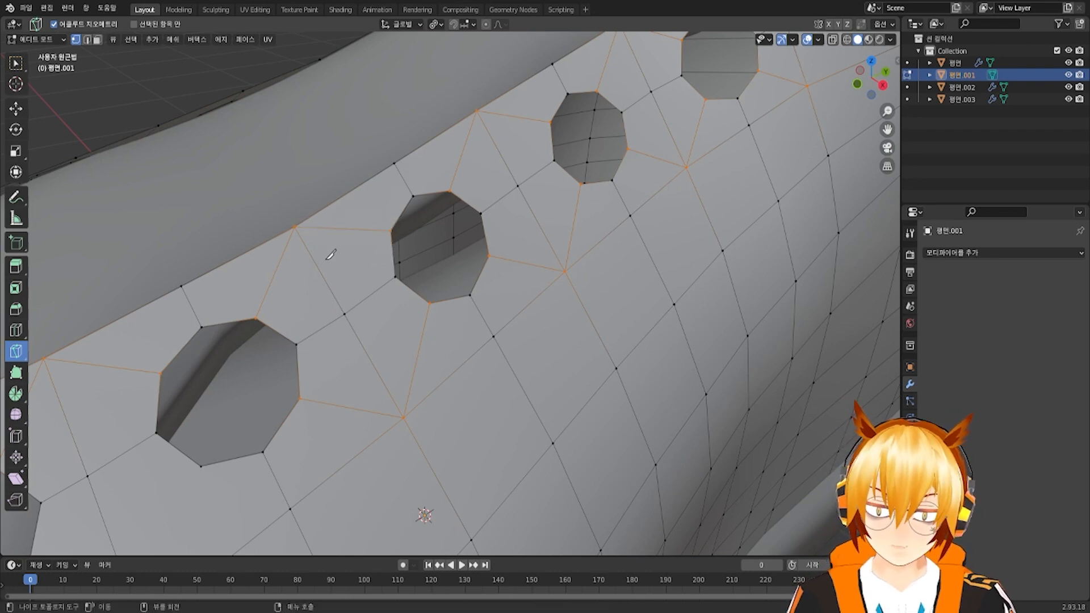
Knife-cut from the third eyelet's lower toe-side corner and the second eyelet's lower heel-side corner to the shared grid vertex below
{"action": "scroll", "coordinate": [325, 259], "scroll_direction": "down", "scroll_amount": 4}
{"action": "middle_click_drag", "start_coordinate": [326, 260], "coordinate": [374, 219], "text": "shift"}
{"action": "scroll", "coordinate": [360, 265], "scroll_direction": "up", "scroll_amount": 4}
{"action": "middle_click_drag", "start_coordinate": [360, 265], "coordinate": [392, 252], "text": "shift"}
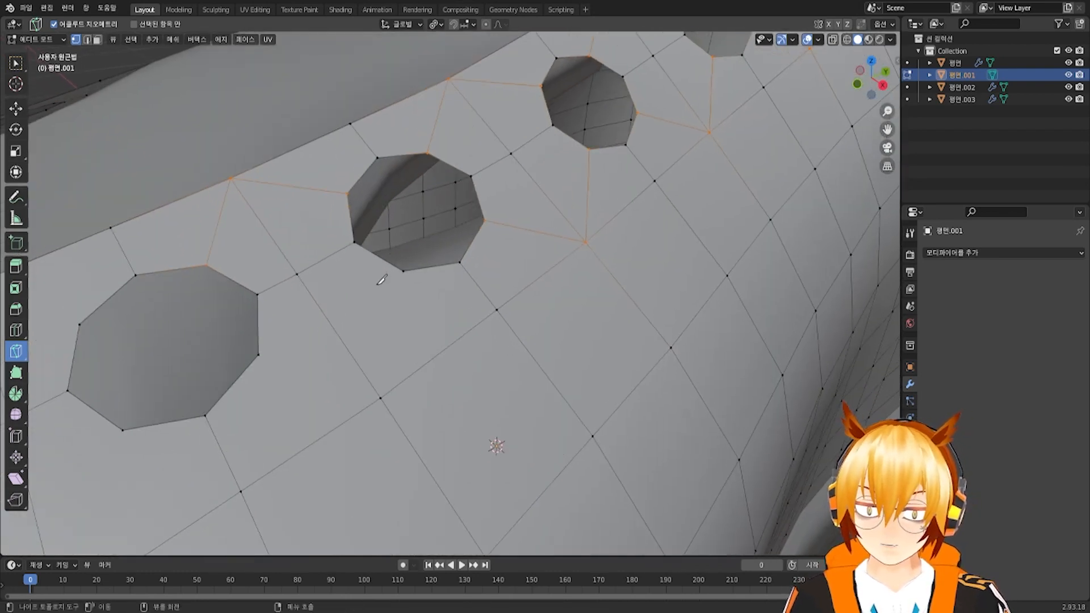
{"action": "left_click", "coordinate": [404, 270]}
{"action": "left_click", "coordinate": [381, 397]}
{"action": "key", "text": "Return"}
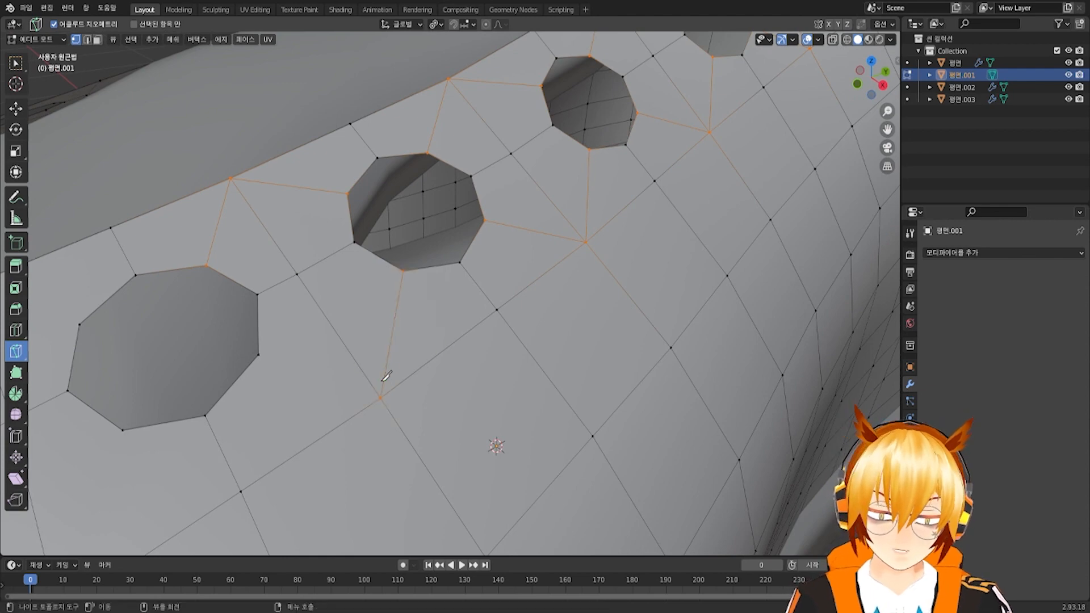
{"action": "scroll", "coordinate": [413, 328], "scroll_direction": "down", "scroll_amount": 3}
{"action": "left_click", "coordinate": [370, 319]}
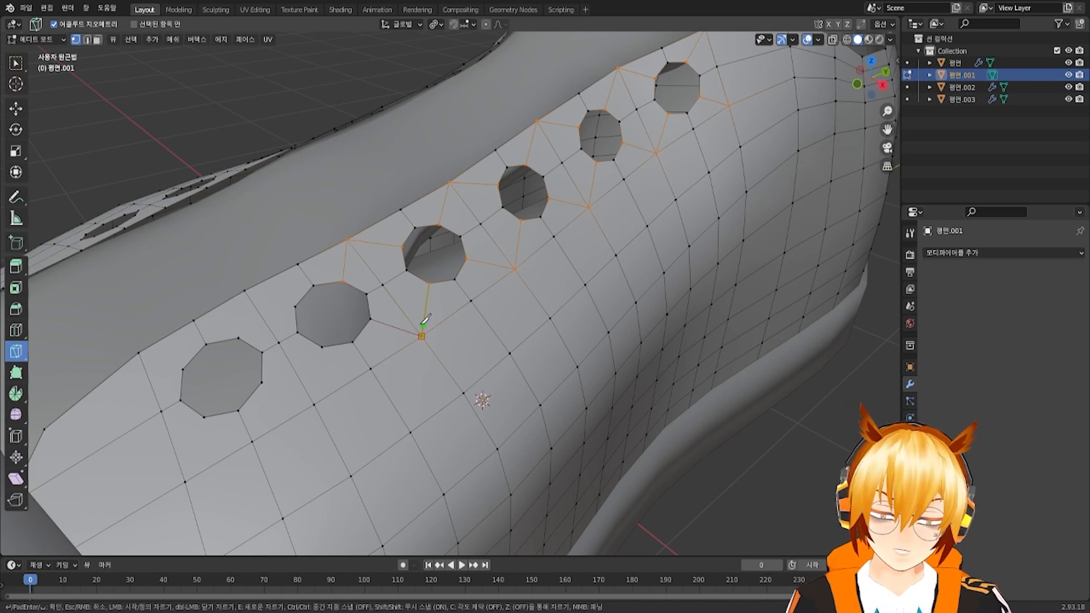
{"action": "key", "text": "Return"}
Knife-cut from the second eyelet's toe-side corners to the grid vertex below and the opening-edge vertex above
{"action": "left_click", "coordinate": [323, 346]}
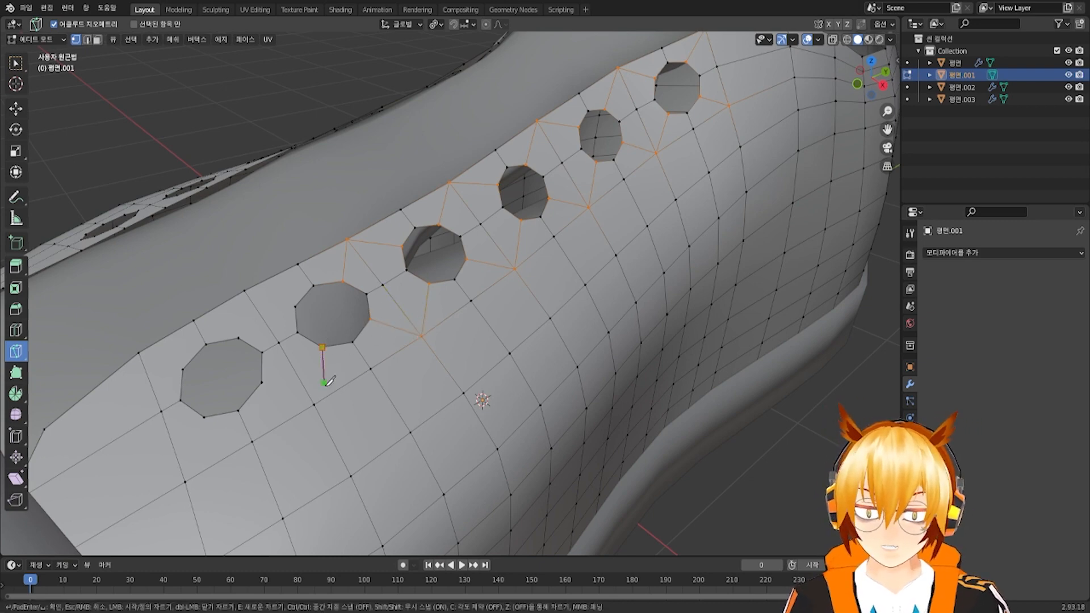
{"action": "key", "text": "Return"}
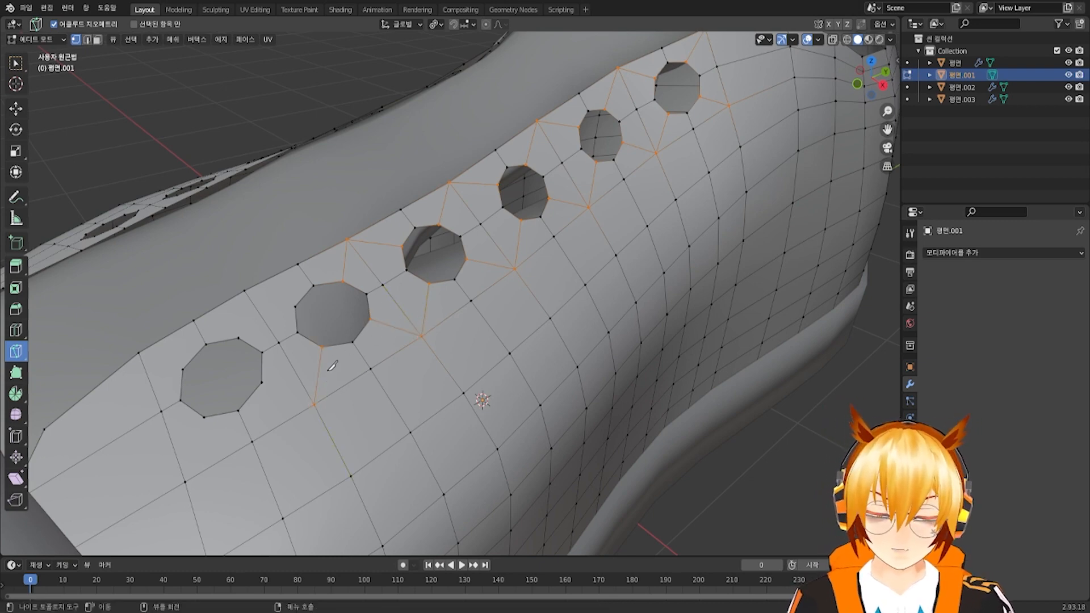
{"action": "middle_click_drag", "start_coordinate": [303, 314], "coordinate": [309, 311]}
{"action": "left_click", "coordinate": [309, 305]}
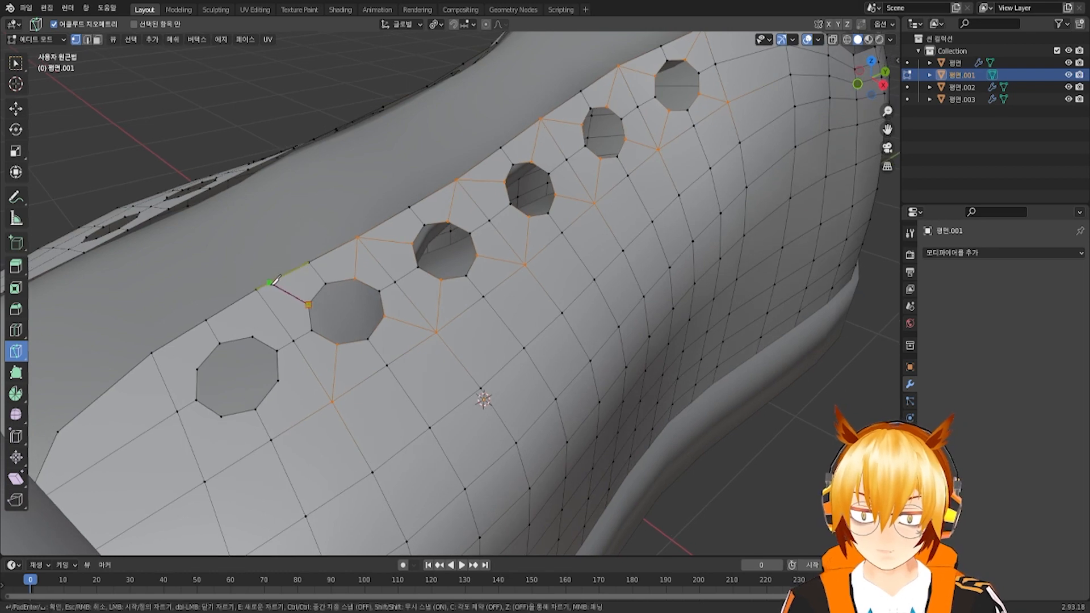
{"action": "left_click", "coordinate": [257, 289]}
{"action": "key", "text": "Return"}
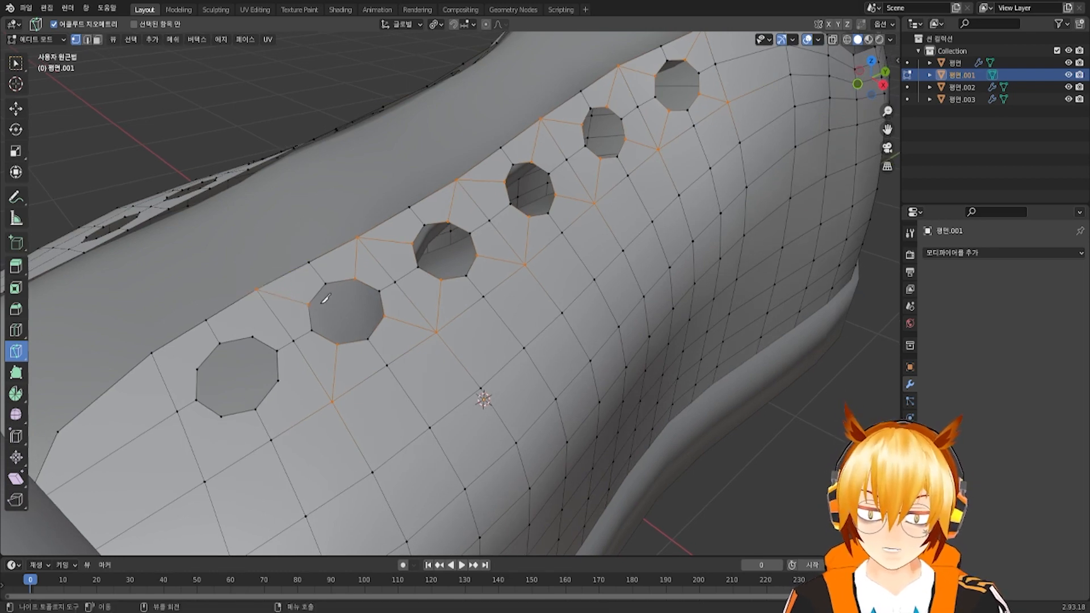
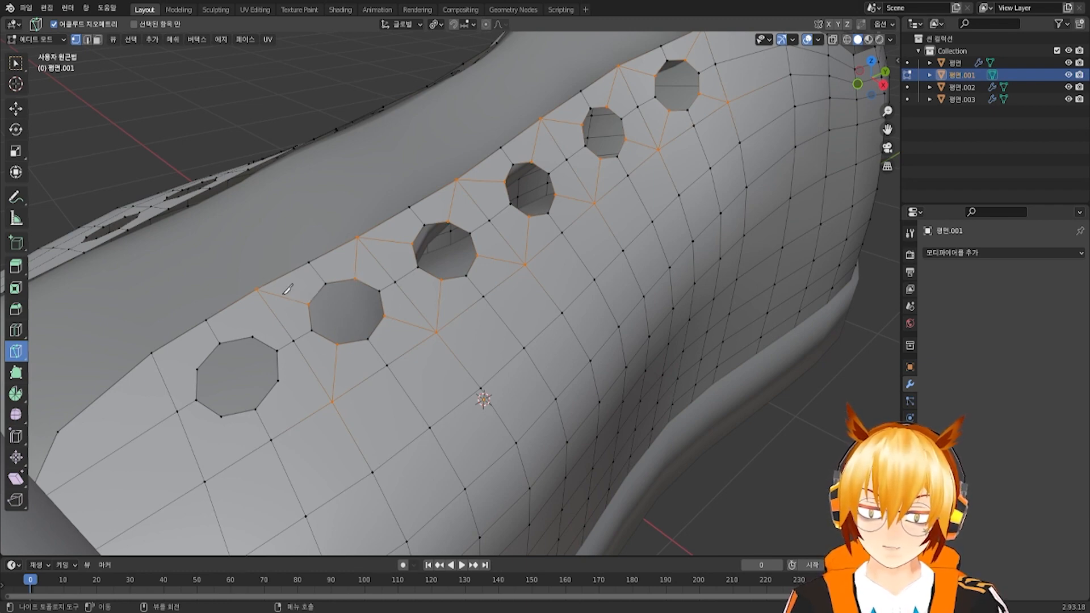
Knife-cut from the first eyelet's heel-side corners to the opening-edge vertex and the grid vertex it shares with the second eyelet
{"action": "left_click", "coordinate": [253, 336]}
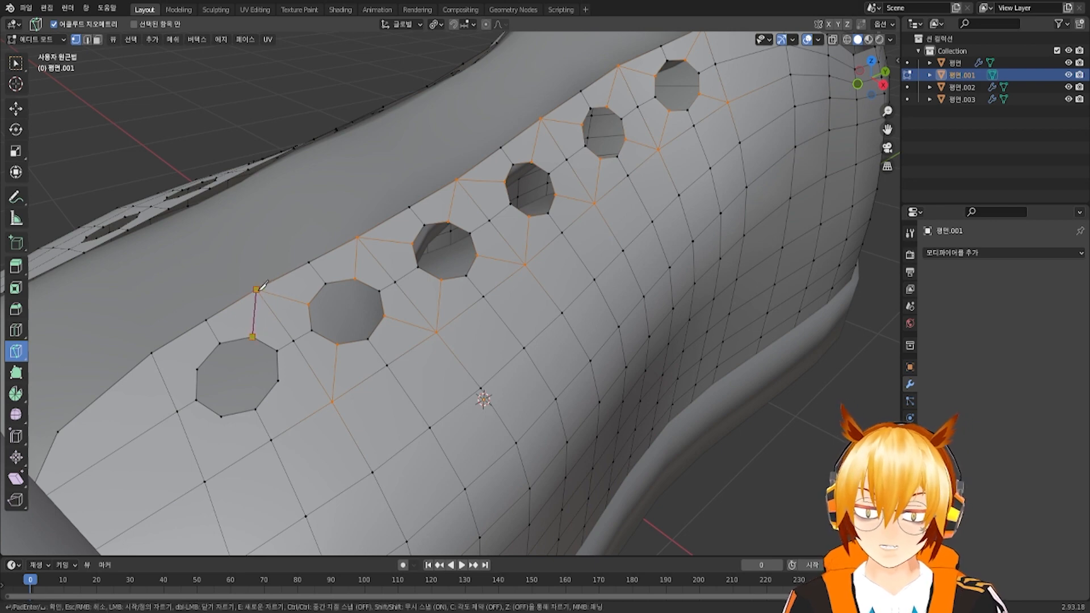
{"action": "left_click", "coordinate": [256, 289]}
{"action": "key", "text": "Return"}
{"action": "left_click", "coordinate": [278, 380]}
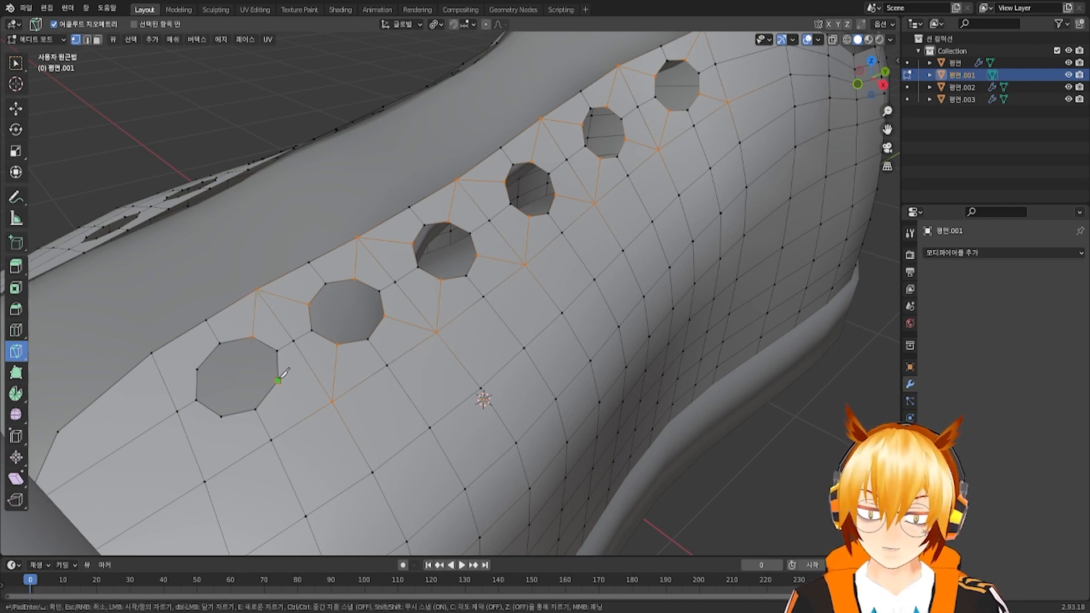
{"action": "left_click", "coordinate": [331, 400]}
{"action": "key", "text": "Return"}
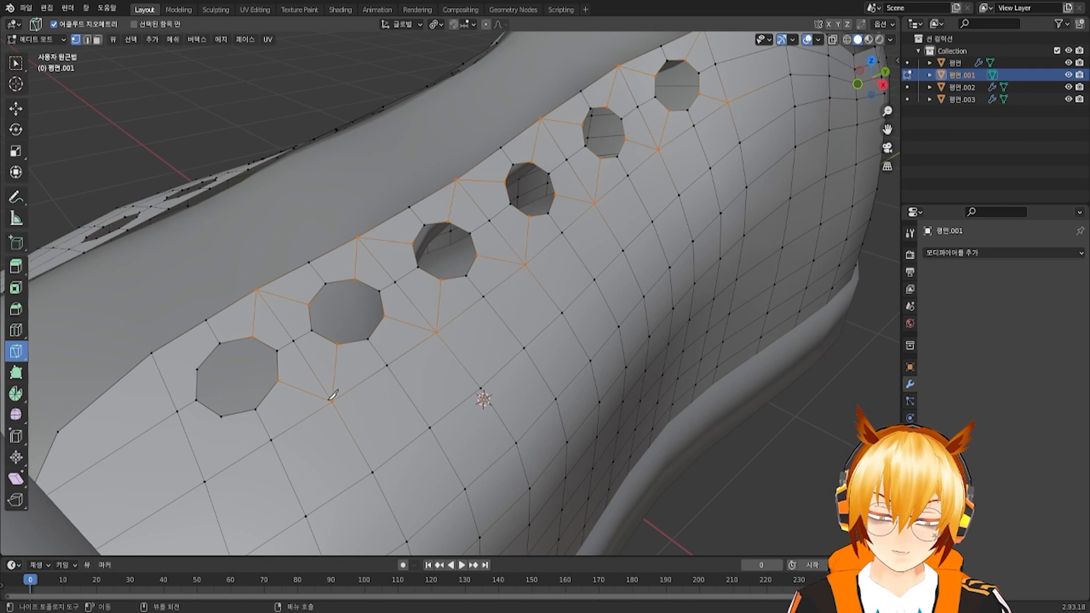
Knife-cut from the first eyelet's toe-side corners to the grid vertex below and the opening-edge vertex above
{"action": "left_click", "coordinate": [221, 416]}
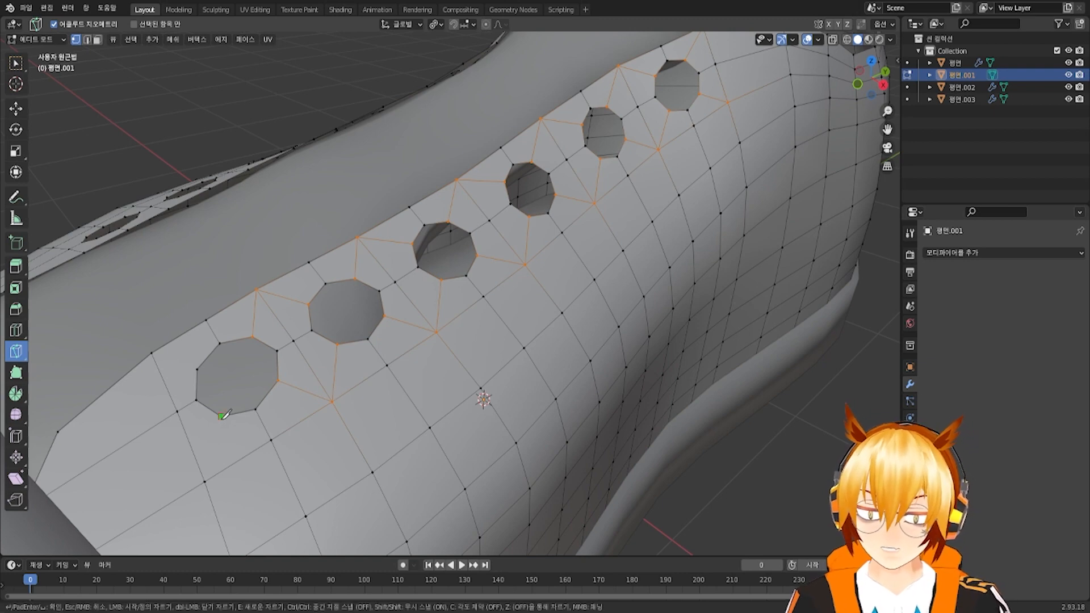
{"action": "left_click", "coordinate": [205, 480]}
{"action": "key", "text": "Return"}
{"action": "left_click", "coordinate": [196, 369]}
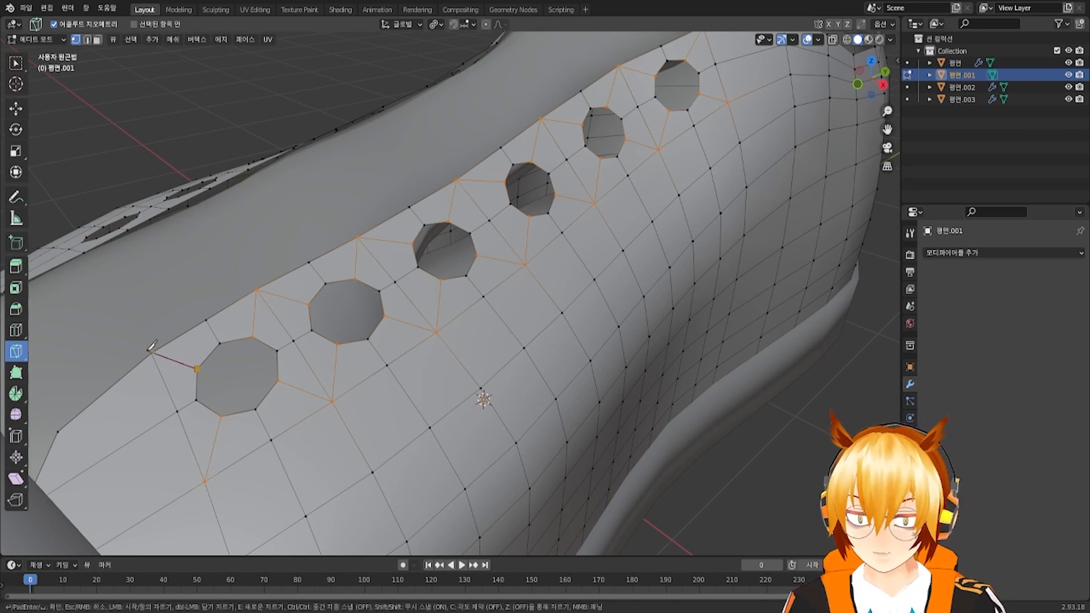
{"action": "left_click", "coordinate": [169, 346]}
{"action": "key", "text": "Return"}
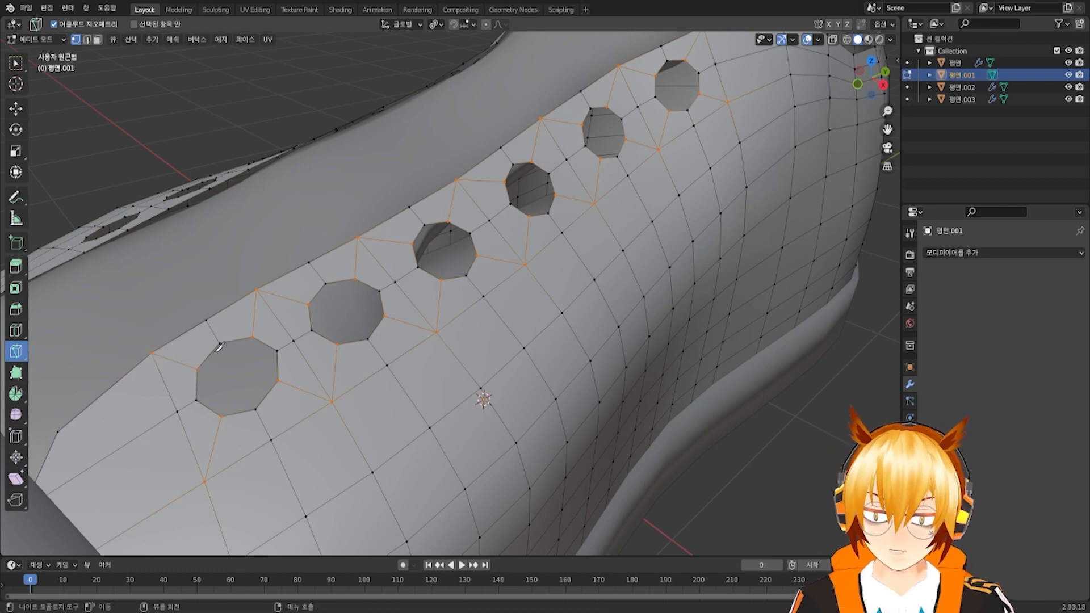
On the opposite side of the upper, knife-cut from the first eyelet's toe-side corners to the grid vertex below and the opening-edge vertex above
{"action": "middle_click_drag", "start_coordinate": [169, 347], "coordinate": [499, 361]}
{"action": "scroll", "coordinate": [511, 358], "scroll_direction": "up", "scroll_amount": 3}
{"action": "middle_click_drag", "start_coordinate": [588, 351], "coordinate": [570, 345]}
{"action": "left_click", "coordinate": [547, 346]}
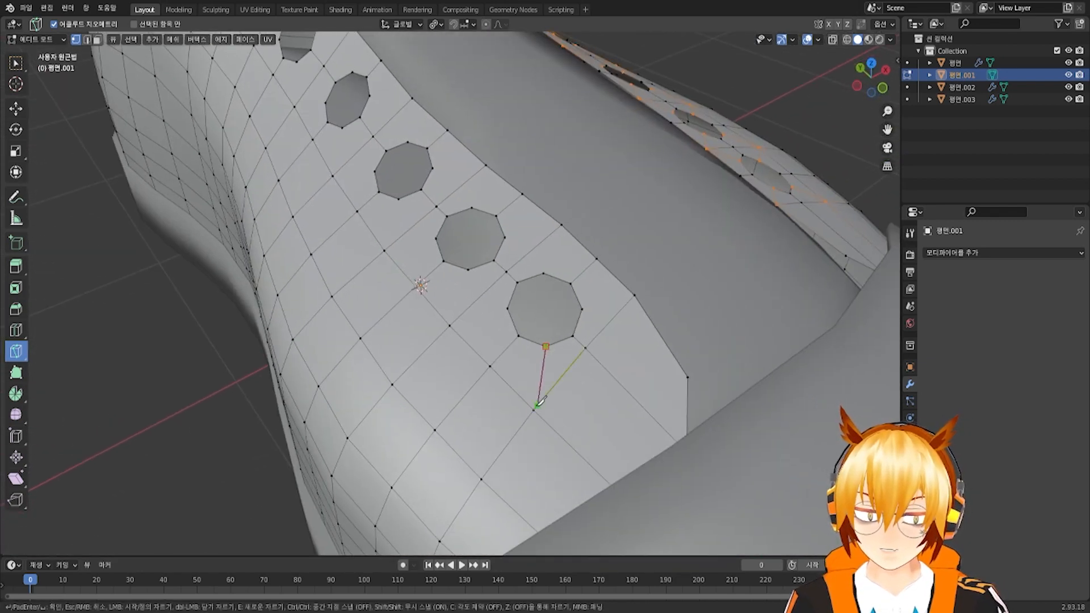
{"action": "left_click", "coordinate": [549, 410]}
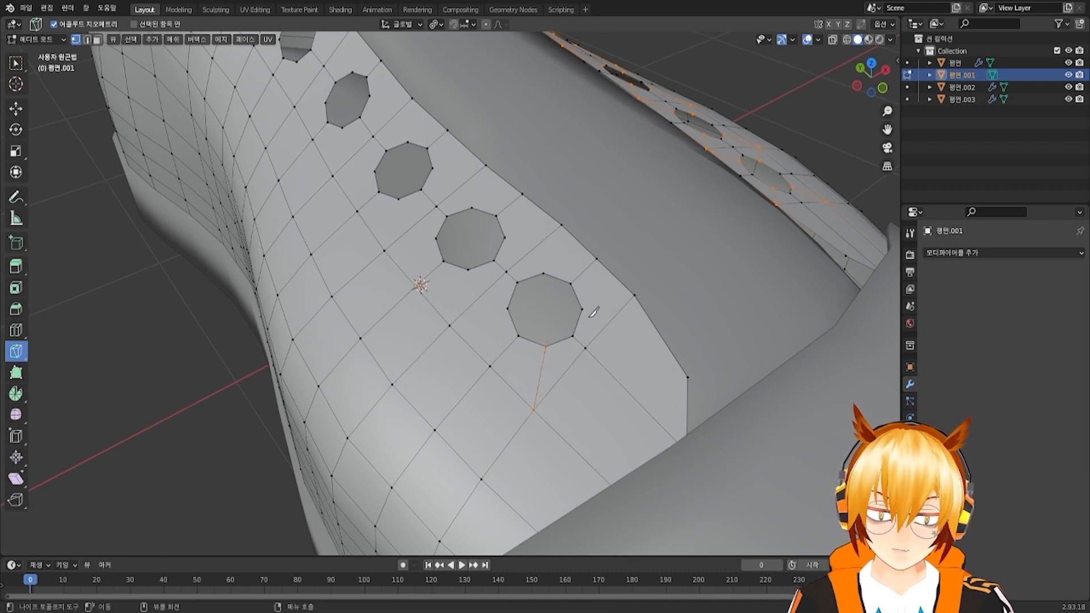
{"action": "key", "text": "e"}
{"action": "left_click", "coordinate": [581, 309]}
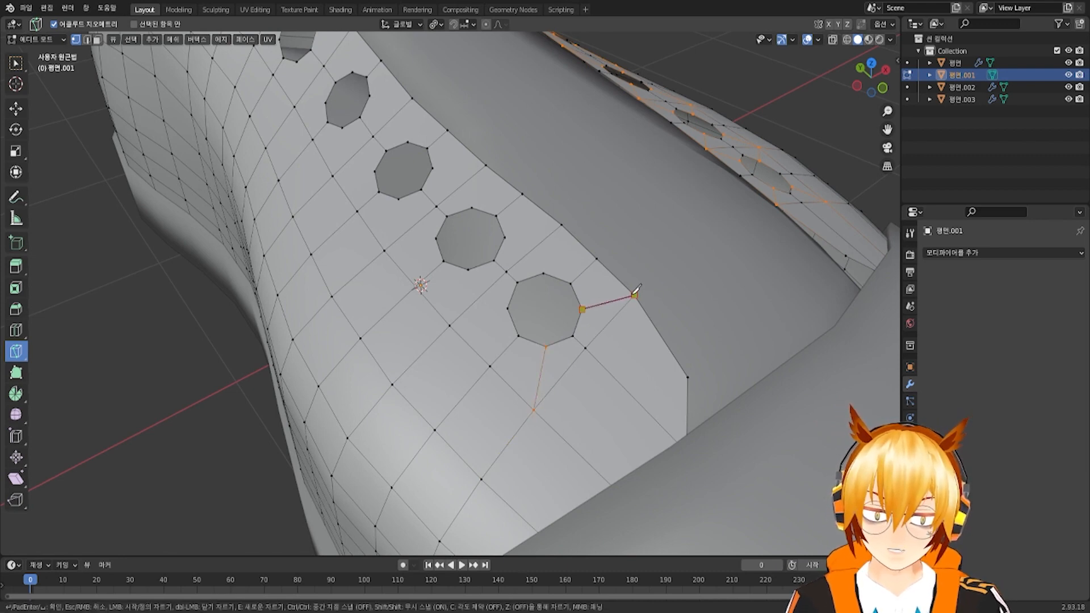
{"action": "left_click", "coordinate": [634, 296]}
{"action": "key", "text": "Return"}
Knife-cut from the opposite first eyelet's upper heel-side corner through the opening-edge vertex to the second eyelet's upper toe-side corner
{"action": "key", "text": "k"}
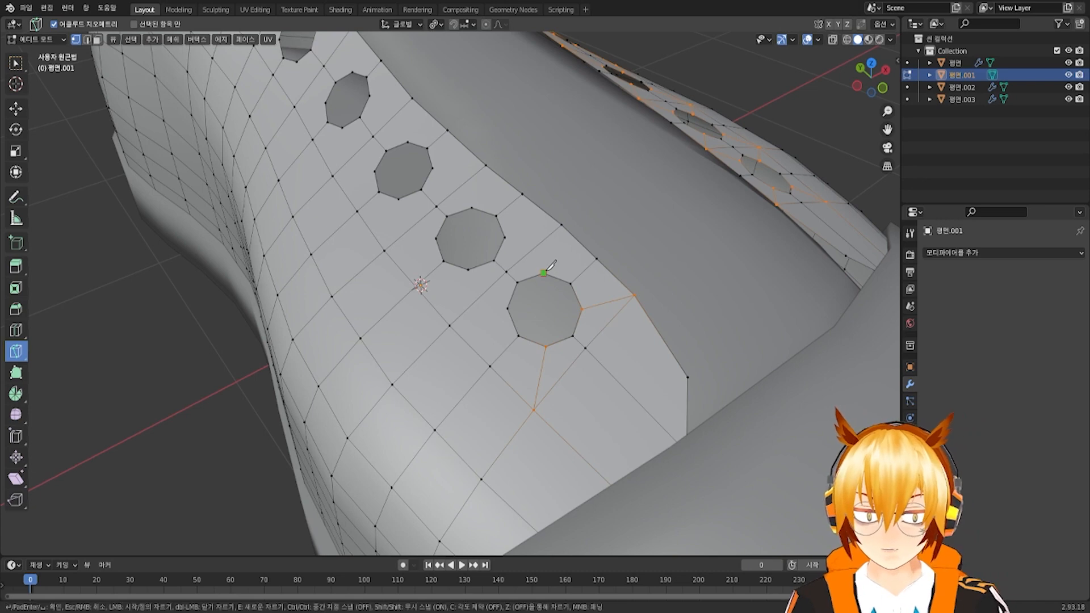
{"action": "left_click", "coordinate": [562, 225]}
{"action": "left_click", "coordinate": [512, 232]}
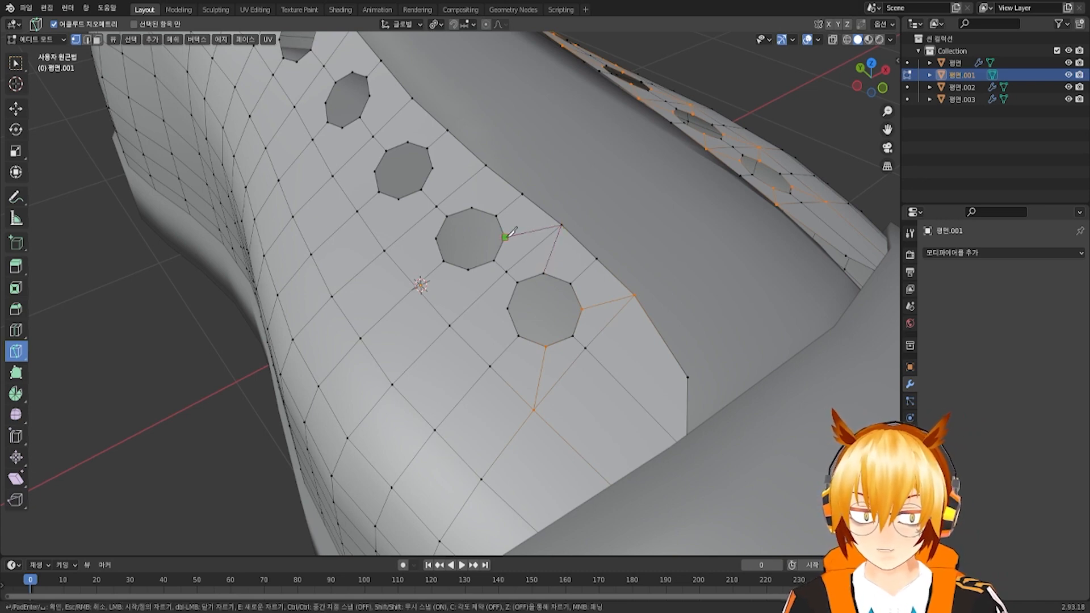
{"action": "key", "text": "Return"}
Knife-cut from the opposite second eyelet's lower toe-side corner through the grid vertex below to the first eyelet's lower heel-side corner
{"action": "key", "text": "k"}
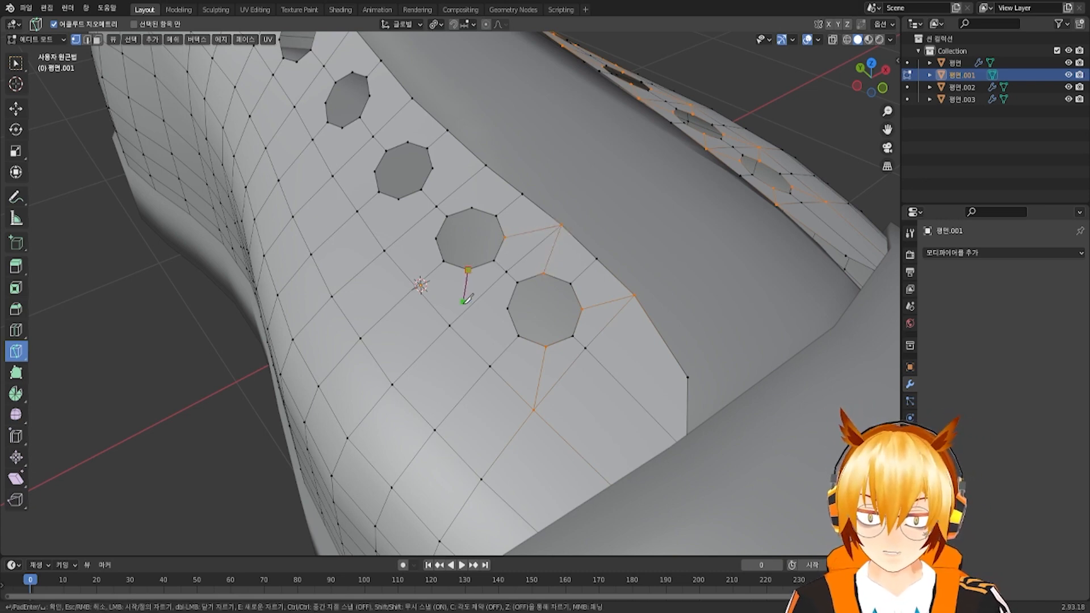
{"action": "left_click", "coordinate": [467, 270]}
{"action": "left_click", "coordinate": [450, 326]}
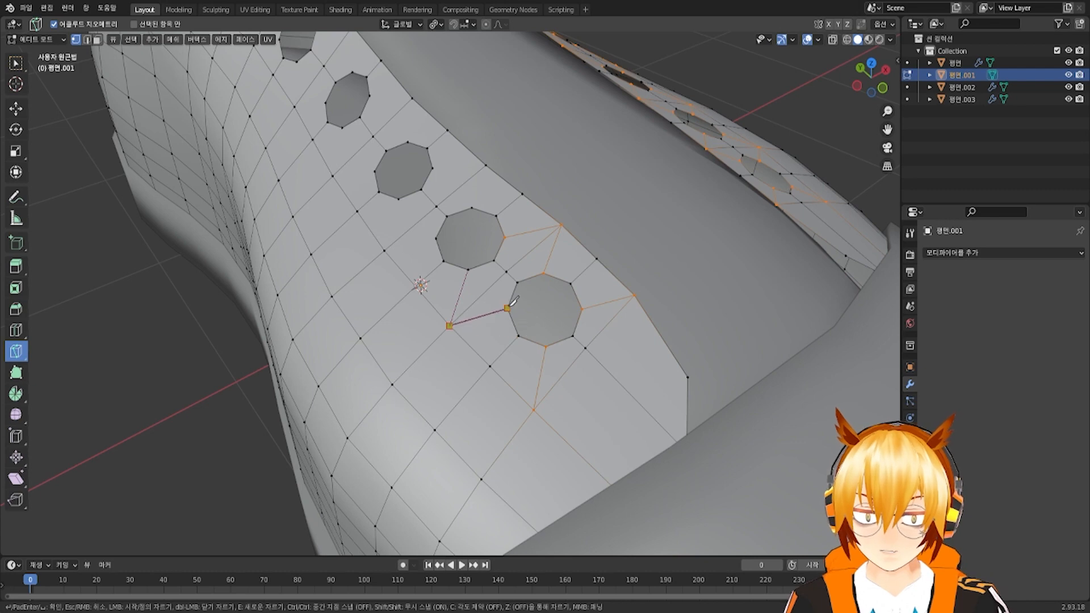
{"action": "left_click", "coordinate": [507, 308]}
{"action": "key", "text": "Return"}
Knife-cut from the opposite second eyelet's lower heel-side corner through the grid vertex below to the third eyelet's lower toe-side corner
{"action": "mouse_move", "coordinate": [549, 303]}
{"action": "middle_mouse_down"}
{"action": "mouse_move", "coordinate": [574, 301]}
{"action": "mouse_move", "coordinate": [550, 299]}
{"action": "middle_mouse_up"}
{"action": "key", "text": "k"}
{"action": "left_click", "coordinate": [536, 278]}
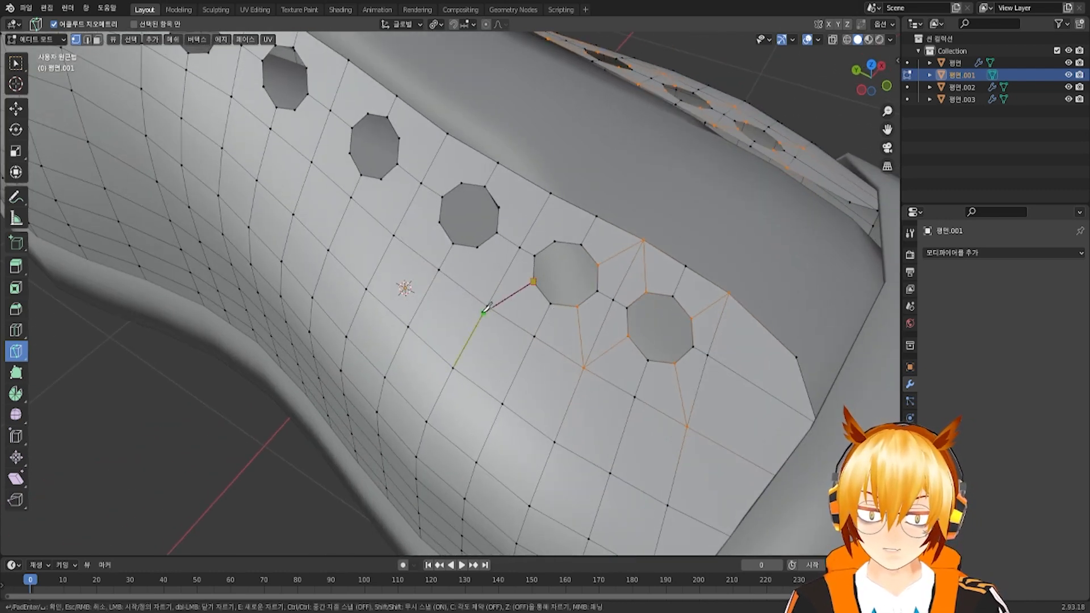
{"action": "left_click", "coordinate": [486, 306]}
{"action": "left_click", "coordinate": [483, 245]}
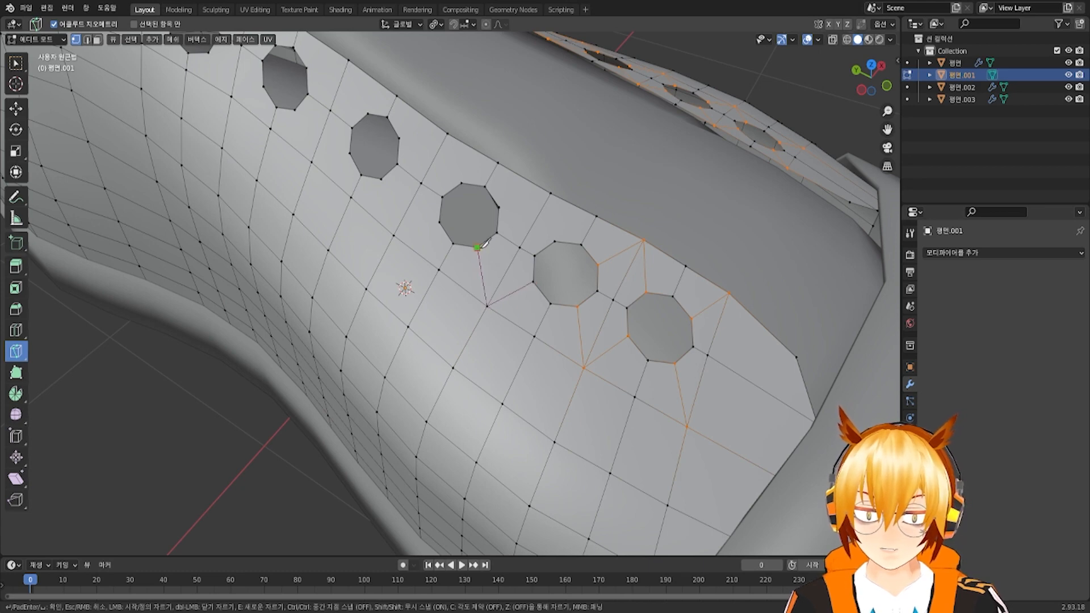
{"action": "key", "text": "Return"}
Knife-cut from the opposite third eyelet's upper toe-side corner through the opening-edge vertex to the second eyelet's upper heel-side corner
{"action": "key", "text": "k"}
{"action": "left_click", "coordinate": [498, 207]}
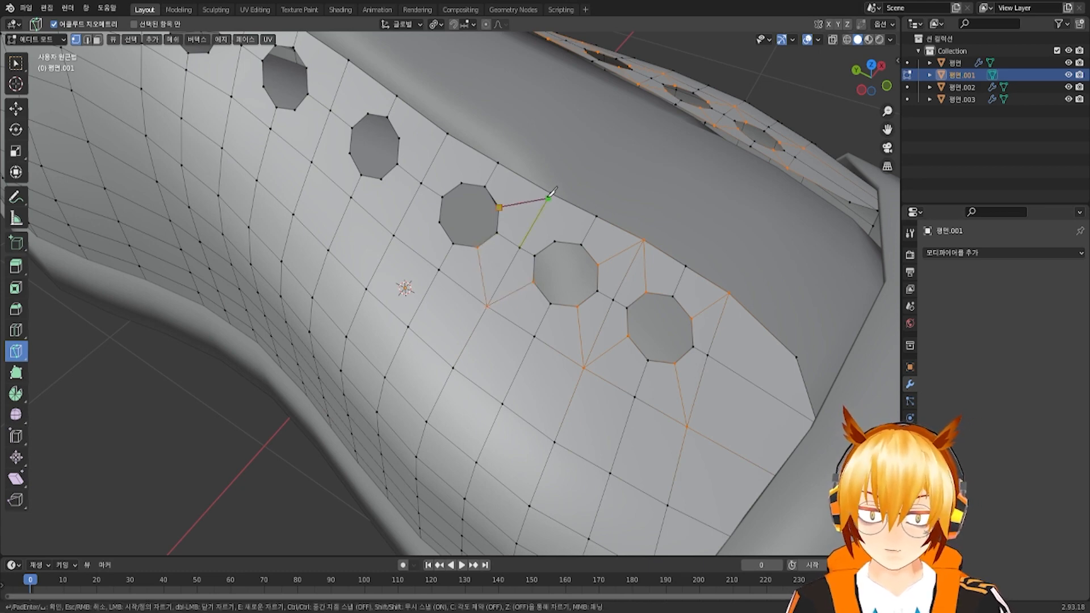
{"action": "left_click", "coordinate": [550, 193]}
{"action": "left_click", "coordinate": [559, 243]}
{"action": "key", "text": "Return"}
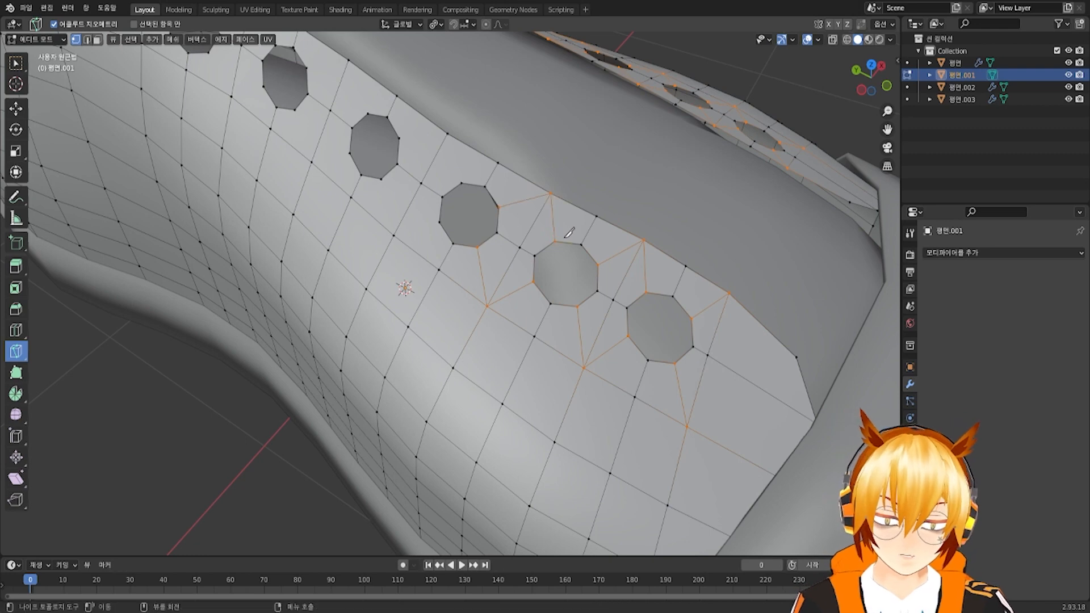
Knife-cut from the opposite fourth eyelet's upper toe-side corner through the opening-edge vertex to the third eyelet's upper heel-side corner
{"action": "middle_click_drag", "start_coordinate": [568, 233], "coordinate": [581, 235]}
{"action": "key", "text": "k"}
{"action": "left_click", "coordinate": [414, 161]}
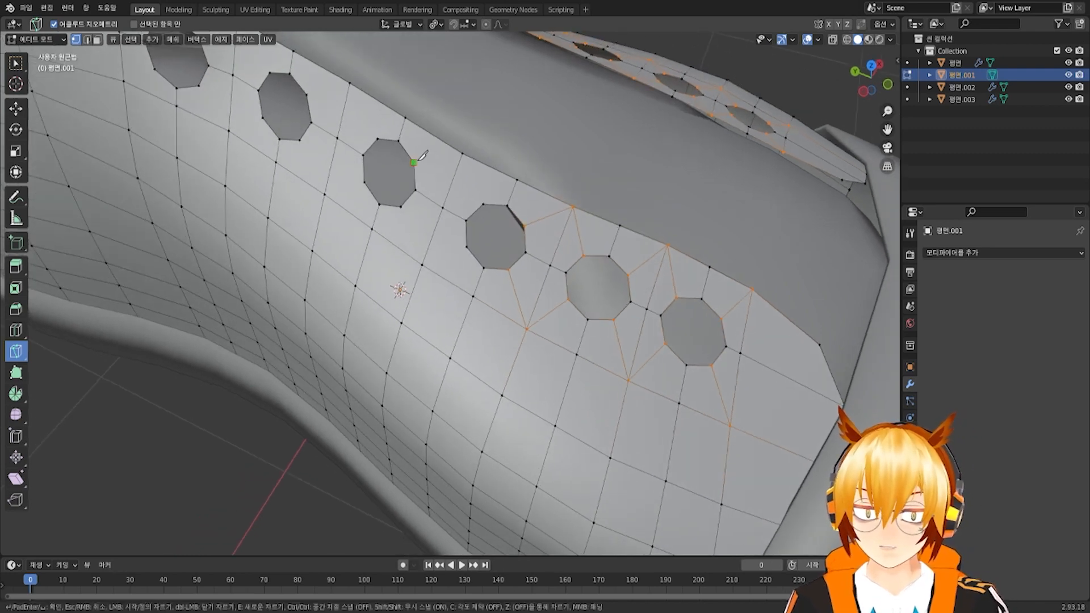
{"action": "left_click", "coordinate": [462, 153]}
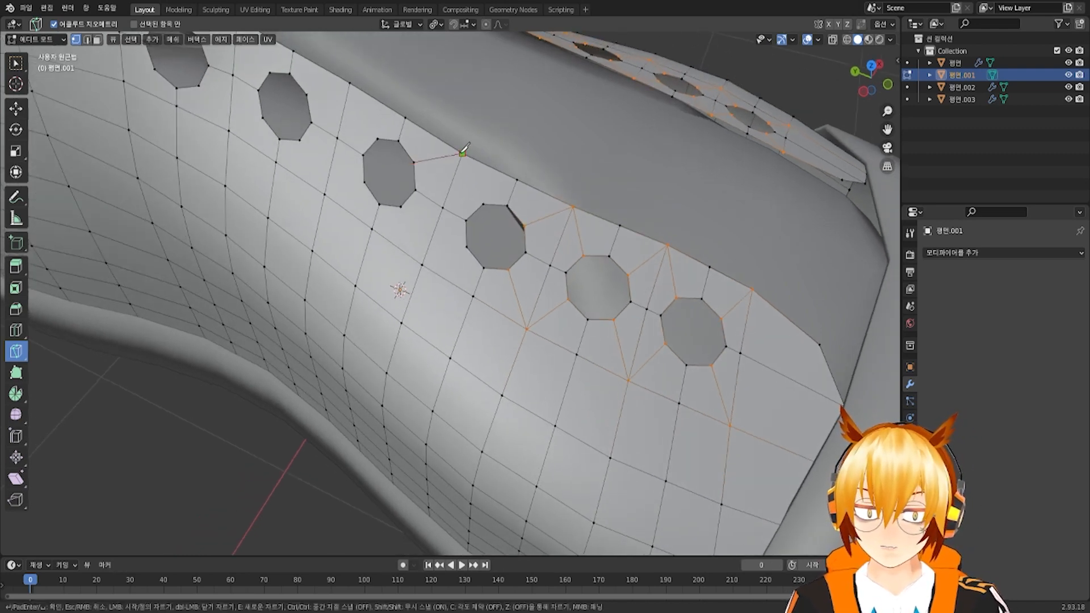
{"action": "left_click", "coordinate": [484, 203]}
{"action": "key", "text": "Return"}
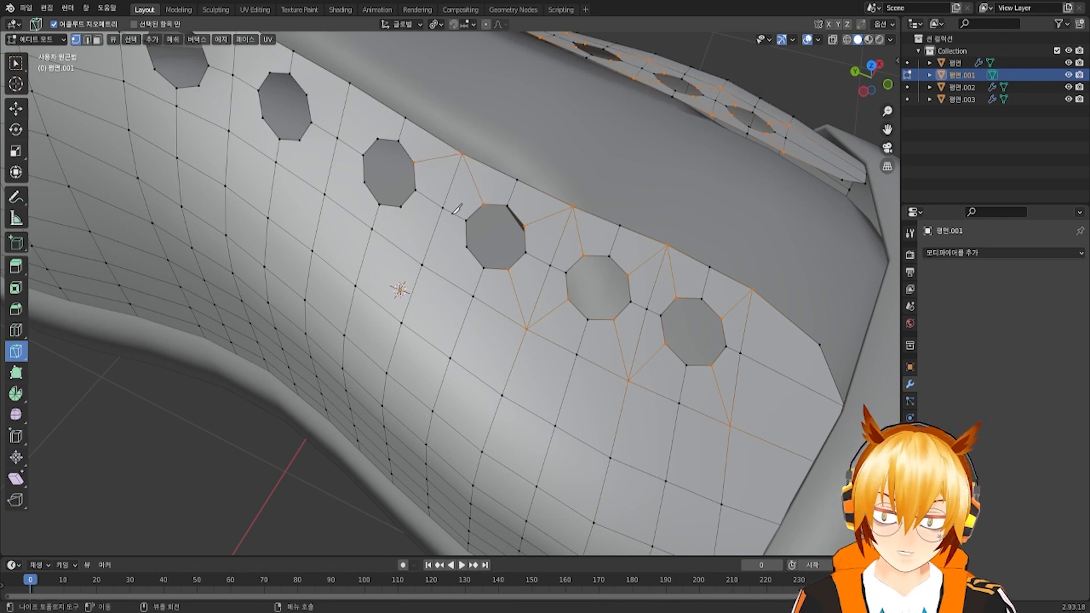
Knife-cut from the opposite fourth eyelet's lower toe-side corner through the grid vertex below to the third eyelet's lower heel-side corner
{"action": "left_click", "coordinate": [402, 207]}
{"action": "left_click", "coordinate": [422, 265]}
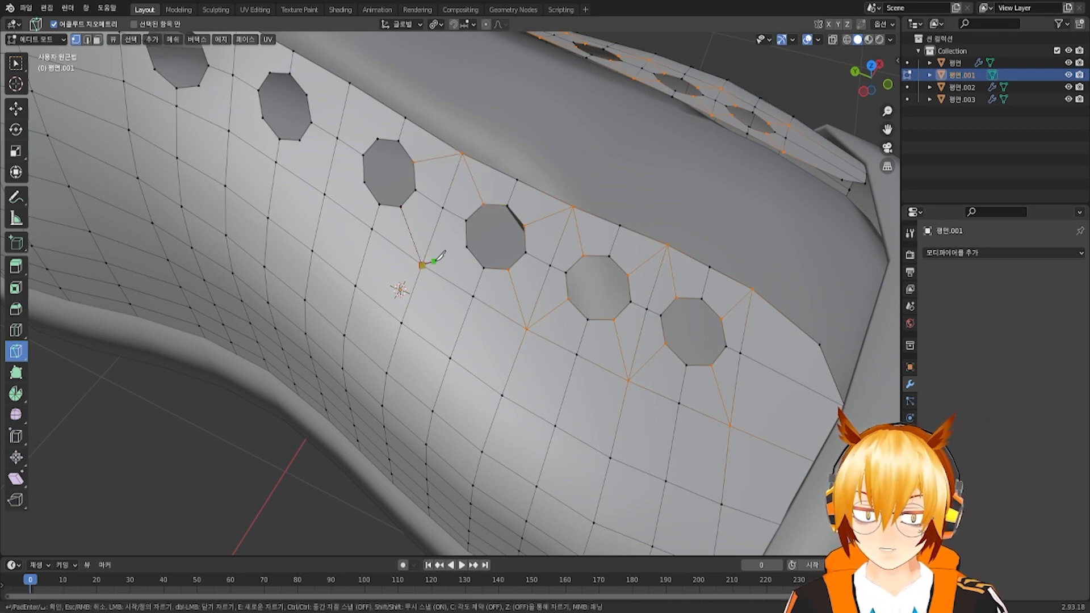
{"action": "left_click", "coordinate": [466, 247]}
{"action": "key", "text": "Return"}
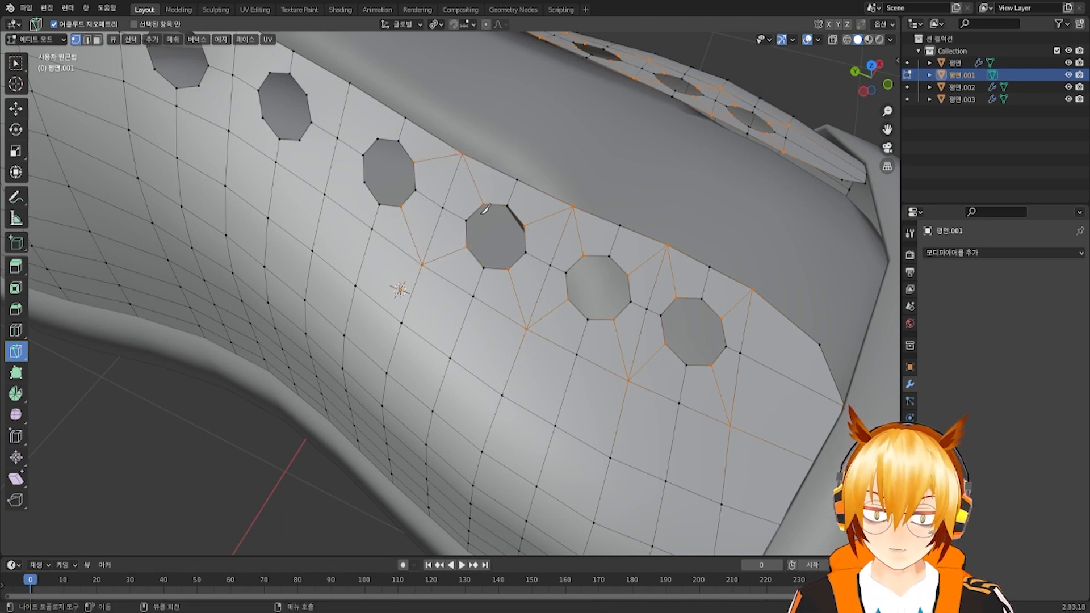
Knife-cut from the opposite fifth eyelet's upper toe-side corner through the opening-edge vertex to the fourth eyelet's upper heel-side corner
{"action": "middle_click_drag", "start_coordinate": [486, 209], "coordinate": [440, 215]}
{"action": "left_click", "coordinate": [377, 200]}
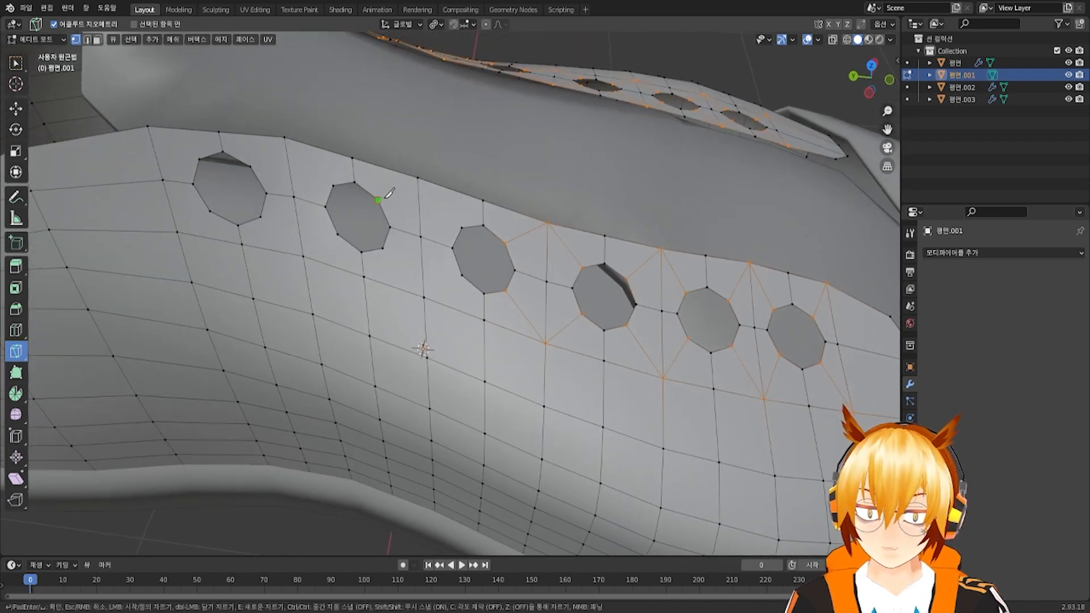
{"action": "left_click", "coordinate": [419, 177]}
{"action": "left_click", "coordinate": [462, 227]}
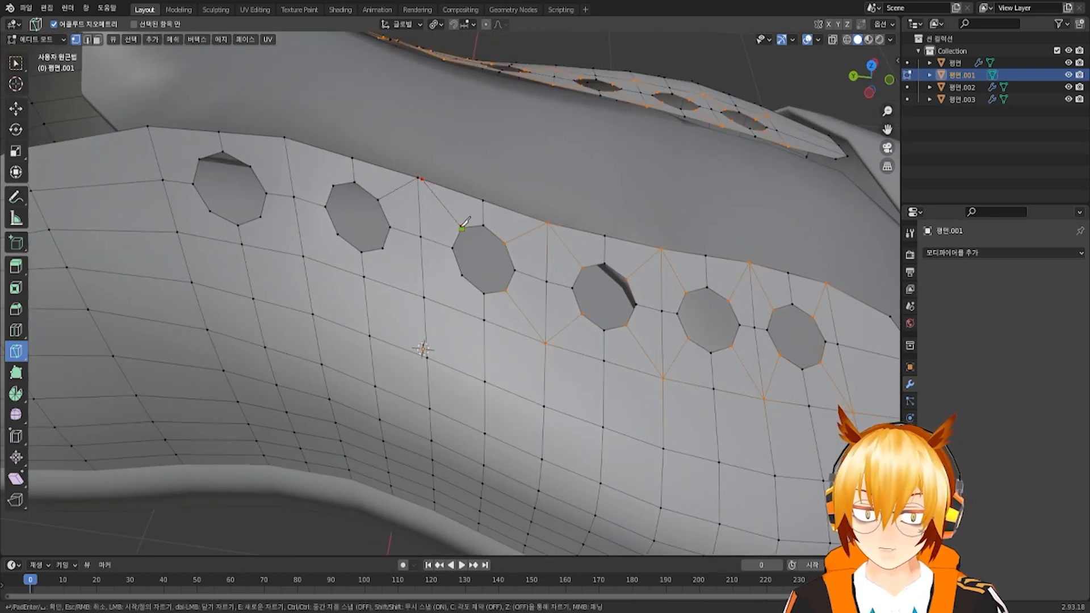
{"action": "key", "text": "Return"}
{"action": "left_click", "coordinate": [379, 200]}
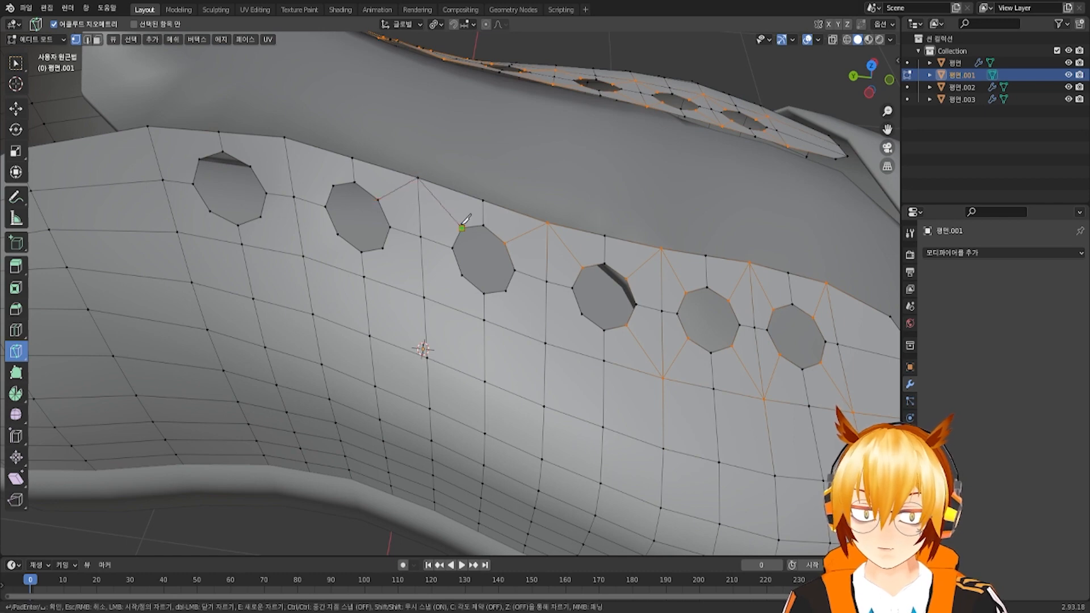
{"action": "key", "text": "Return"}
Knife-cut from the opposite fifth eyelet's lower toe-side corner through the grid vertex below to the fourth eyelet's lower heel-side corner
{"action": "left_click", "coordinate": [383, 248]}
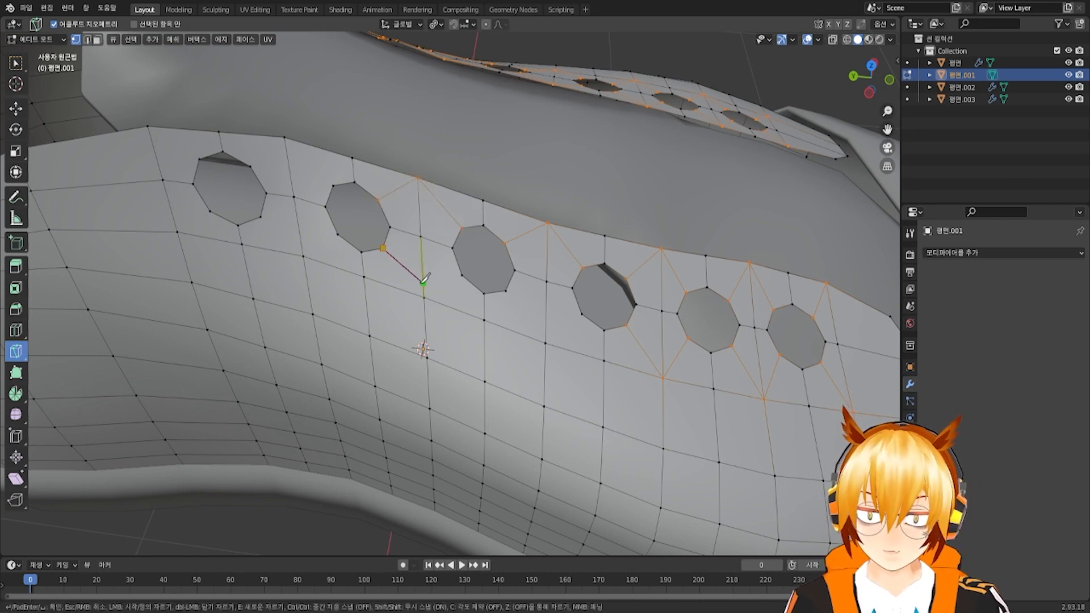
{"action": "left_click", "coordinate": [461, 276]}
{"action": "key", "text": "Return"}
Knife-cut between the facing corners of the opposite sixth and fifth eyelets, through the grid vertex below and the opening-edge vertex above
{"action": "middle_click_drag", "start_coordinate": [336, 228], "coordinate": [452, 248]}
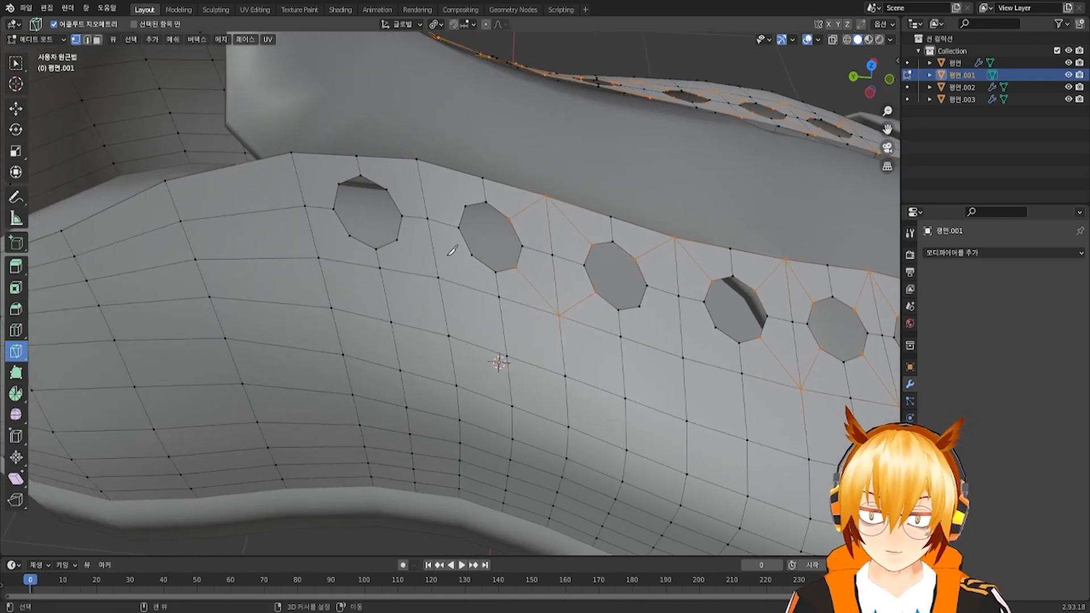
{"action": "left_click", "coordinate": [399, 240]}
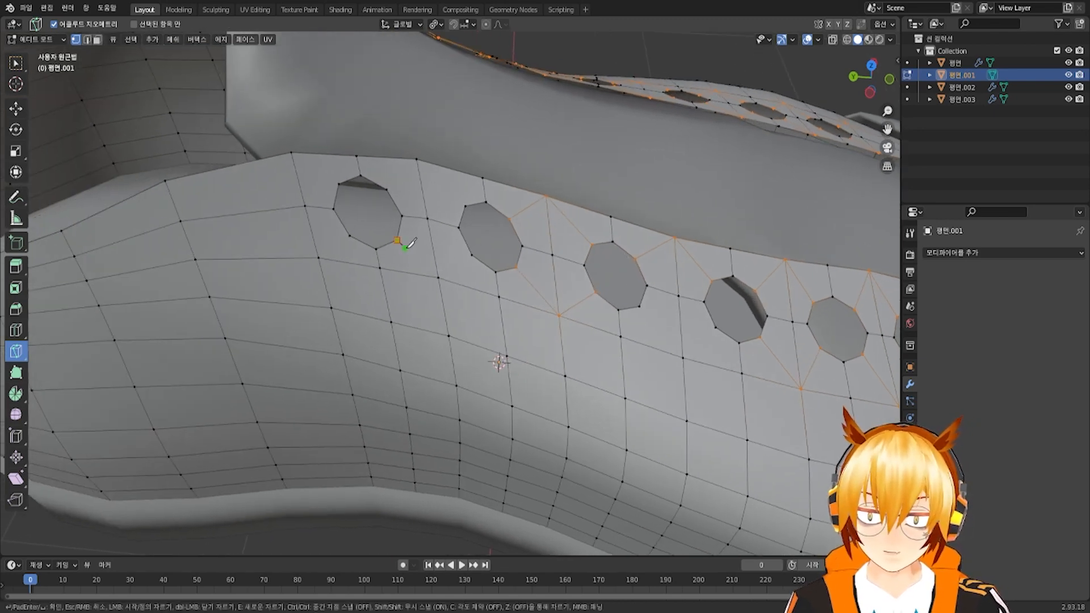
{"action": "left_click", "coordinate": [471, 255]}
{"action": "key", "text": "Return"}
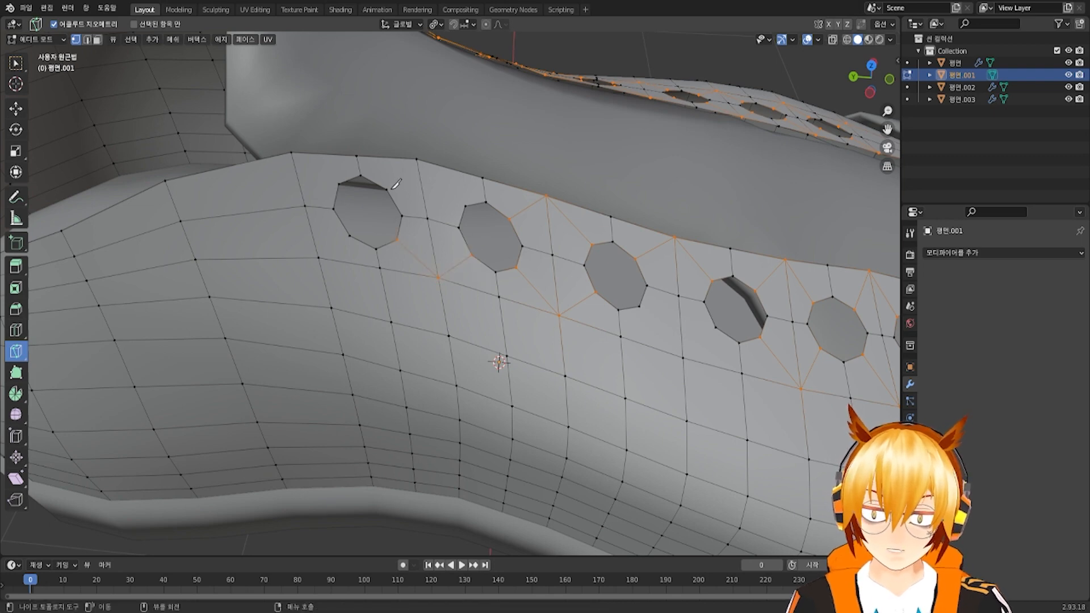
{"action": "left_click", "coordinate": [391, 188]}
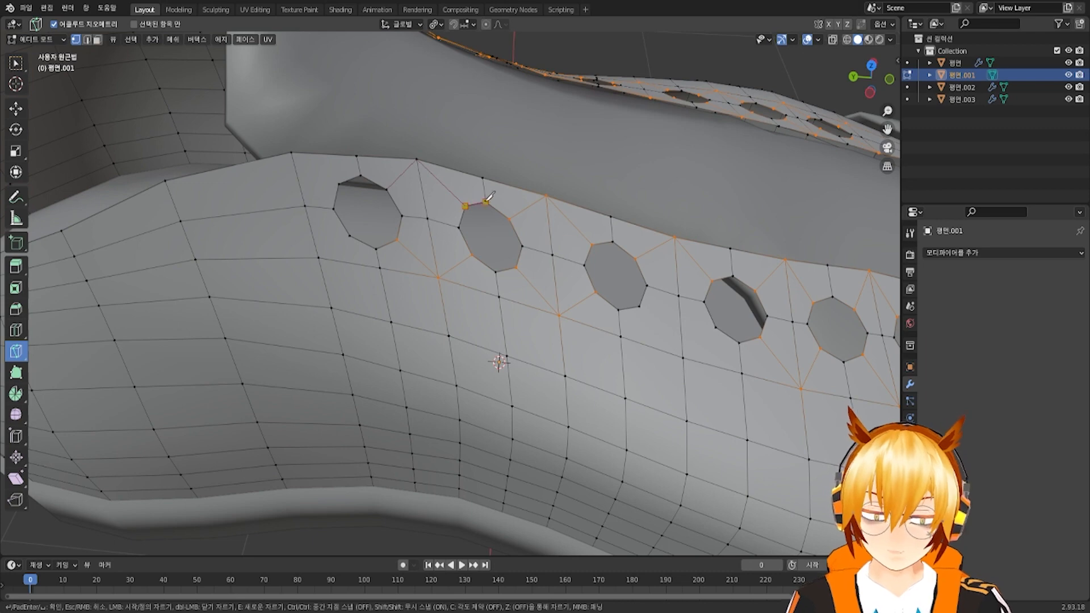
{"action": "key", "text": "Return"}
{"action": "scroll", "coordinate": [574, 222], "scroll_direction": "down", "scroll_amount": 1}
{"action": "scroll", "coordinate": [391, 207], "scroll_direction": "up", "scroll_amount": 2}
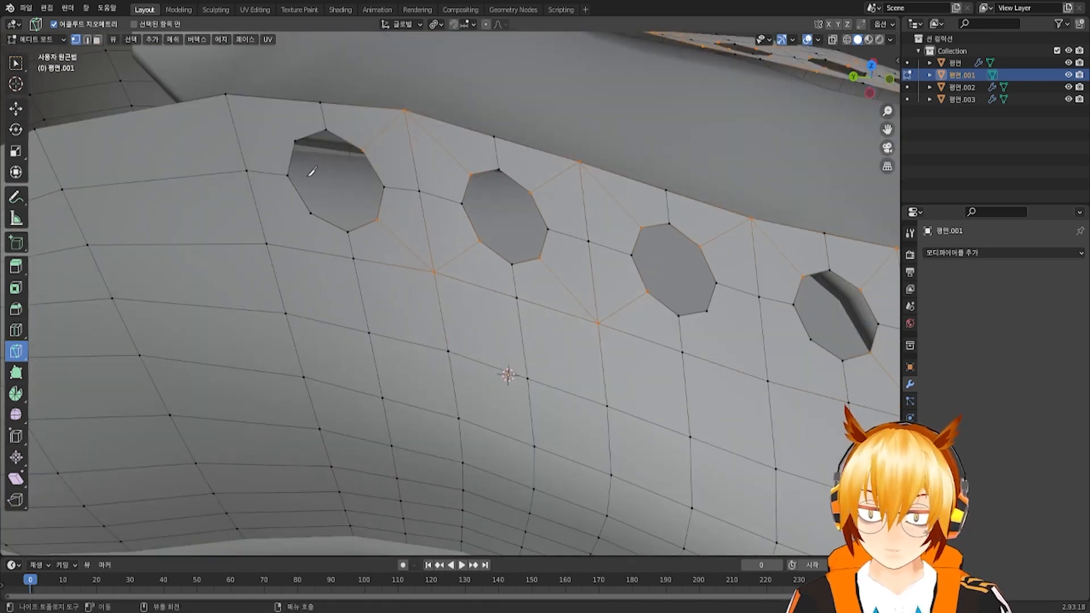
{"action": "left_click", "coordinate": [234, 97]}
{"action": "key", "text": "Escape"}
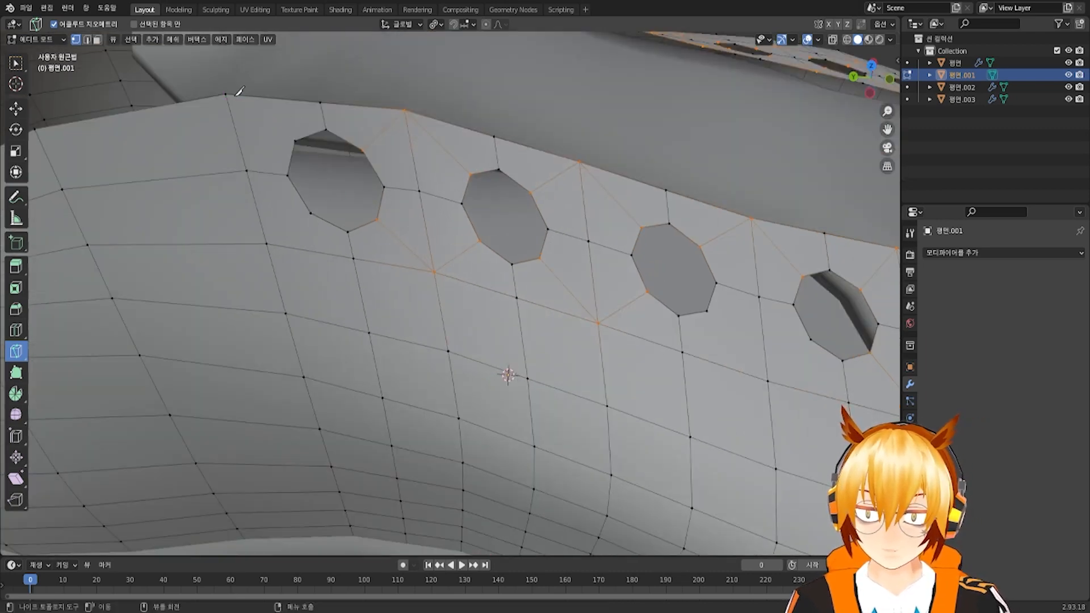
{"action": "left_click", "coordinate": [228, 94]}
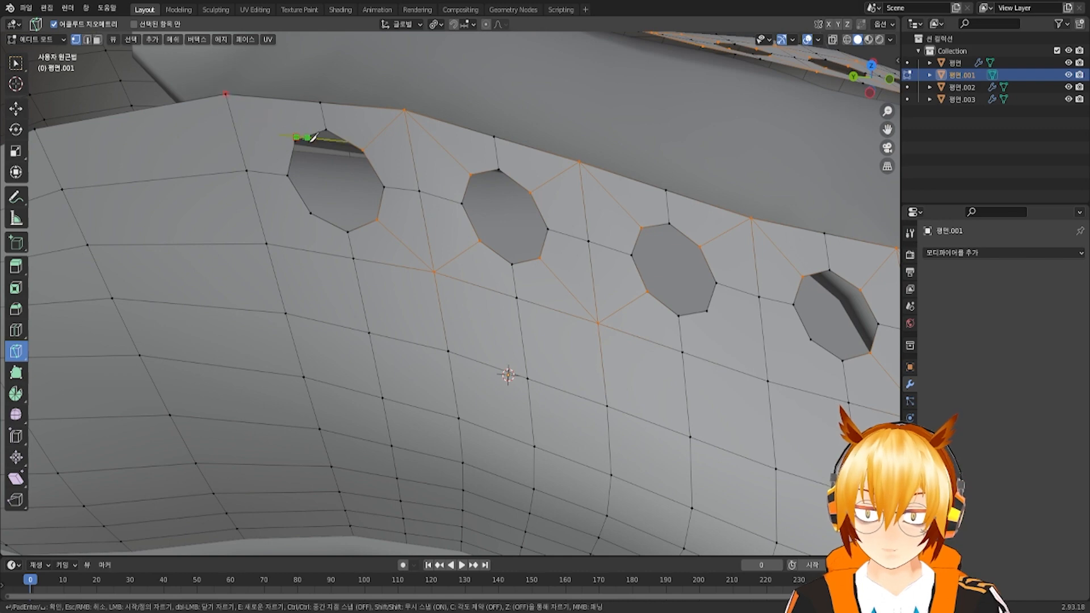
{"action": "key", "text": "Escape"}
Knife-cut the opposite sixth eyelet's upper heel-side corner to the opening-edge vertex and its lower heel-side corner to the grid vertex below
{"action": "left_click", "coordinate": [225, 94]}
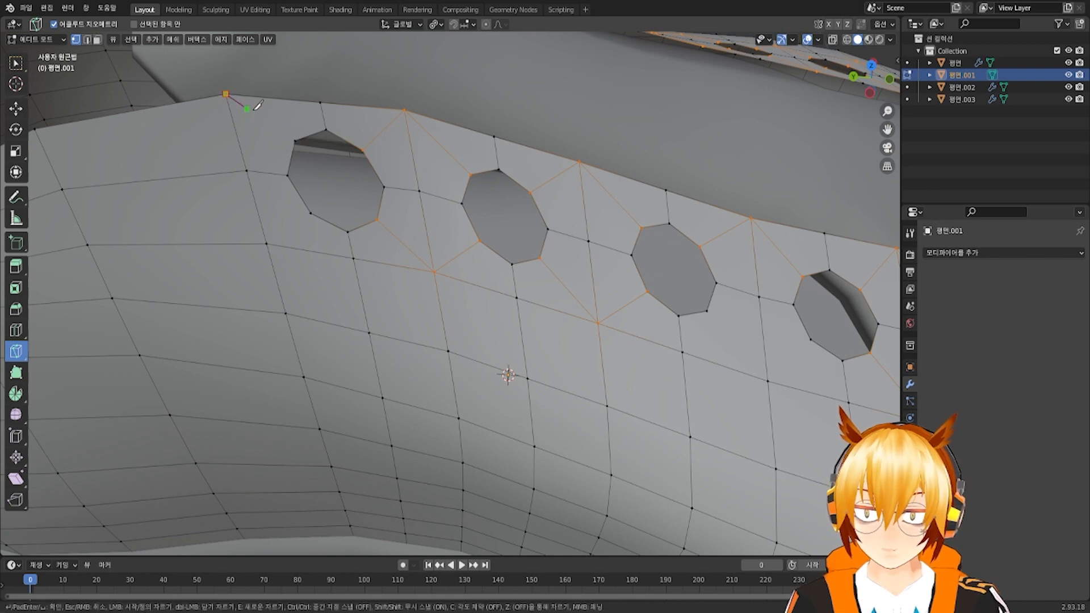
{"action": "left_click", "coordinate": [295, 139]}
{"action": "key", "text": "Return"}
{"action": "left_click", "coordinate": [267, 243]}
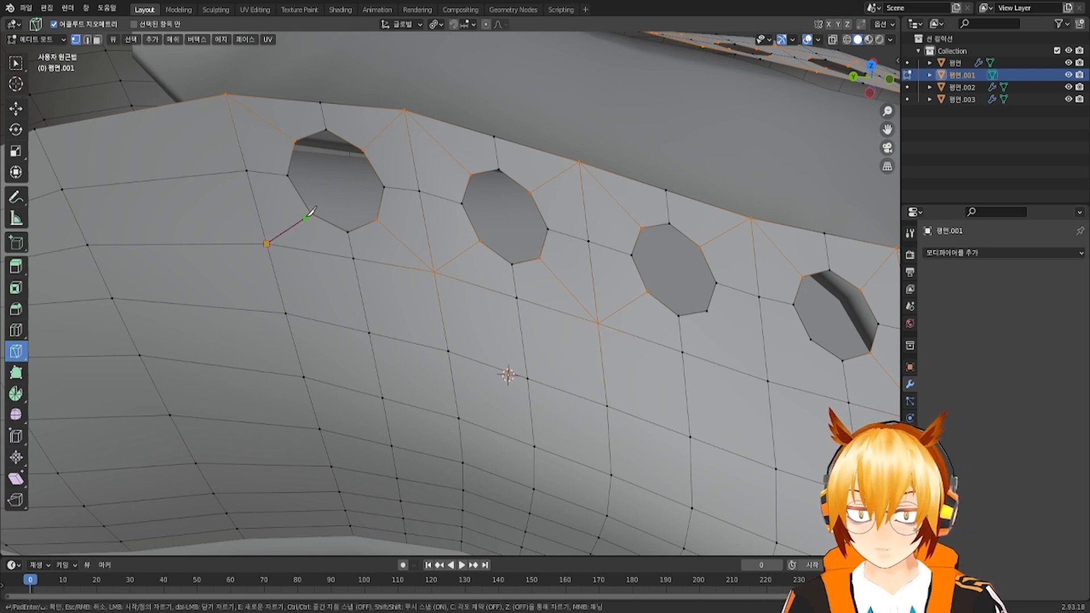
{"action": "left_click", "coordinate": [375, 208]}
{"action": "key", "text": "Return"}
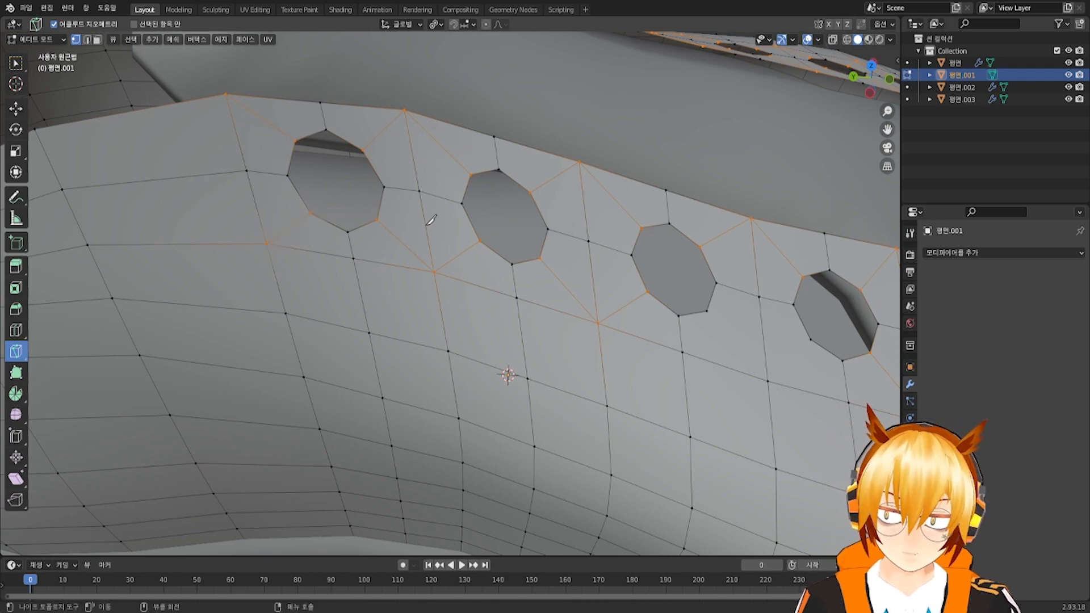
Return to the Select Box tool in vertex mode and select the rim loops of the eyelets on both sides of the upper
{"action": "middle_click_drag", "start_coordinate": [431, 219], "coordinate": [251, 148]}
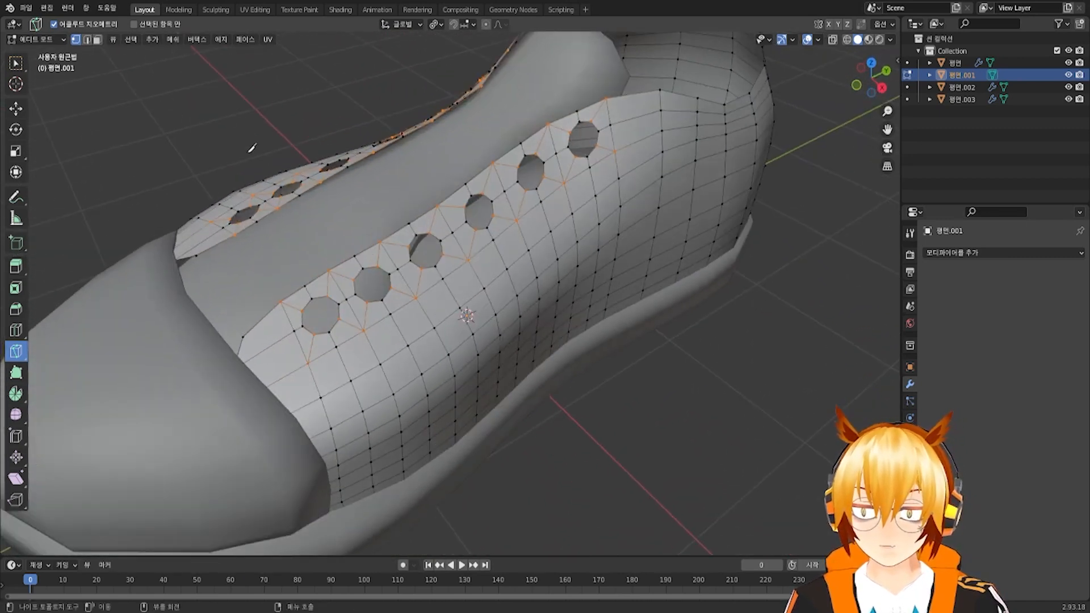
{"action": "left_click", "coordinate": [87, 39]}
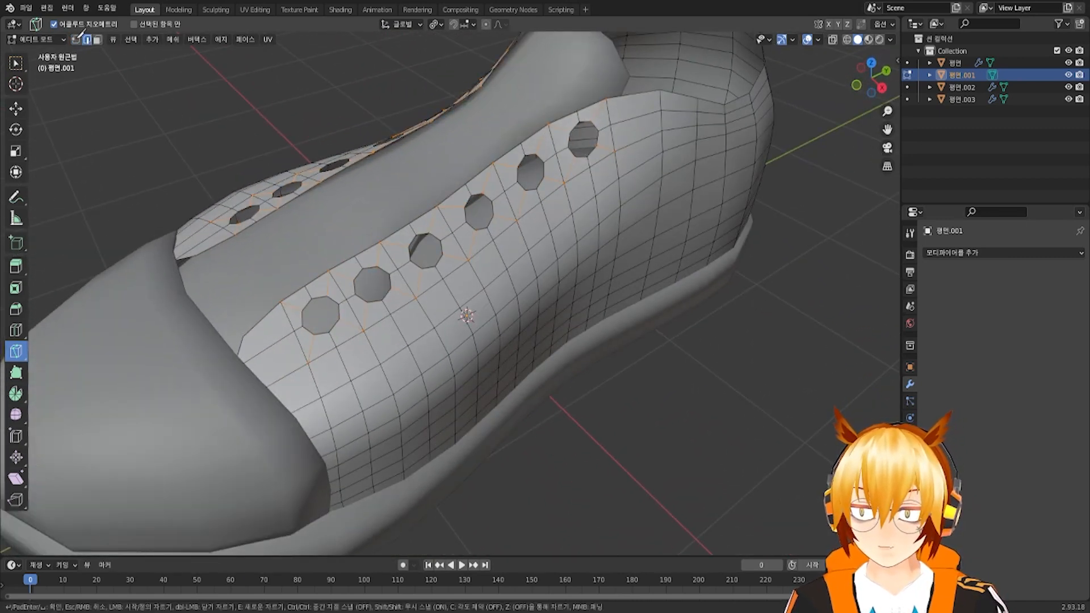
{"action": "left_click", "coordinate": [76, 39]}
{"action": "left_click", "coordinate": [16, 63]}
{"action": "middle_click_drag", "start_coordinate": [187, 119], "coordinate": [343, 188]}
{"action": "scroll", "coordinate": [339, 193], "scroll_direction": "up", "scroll_amount": 4}
{"action": "scroll", "coordinate": [326, 203], "scroll_direction": "down", "scroll_amount": 1}
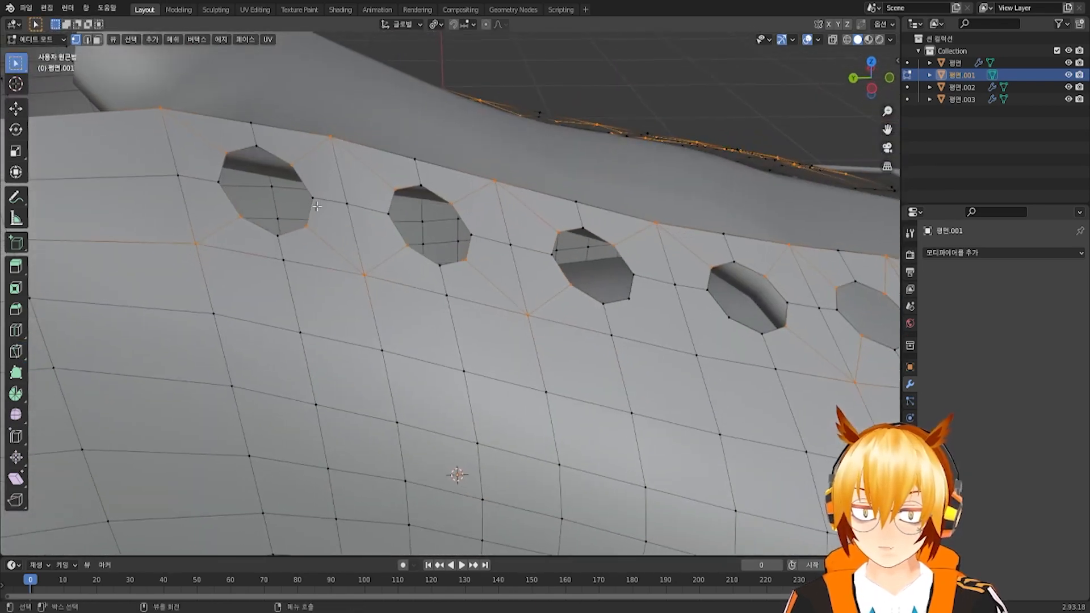
{"action": "left_click", "coordinate": [270, 157], "text": "alt"}
{"action": "middle_click_drag", "start_coordinate": [487, 219], "coordinate": [451, 203]}
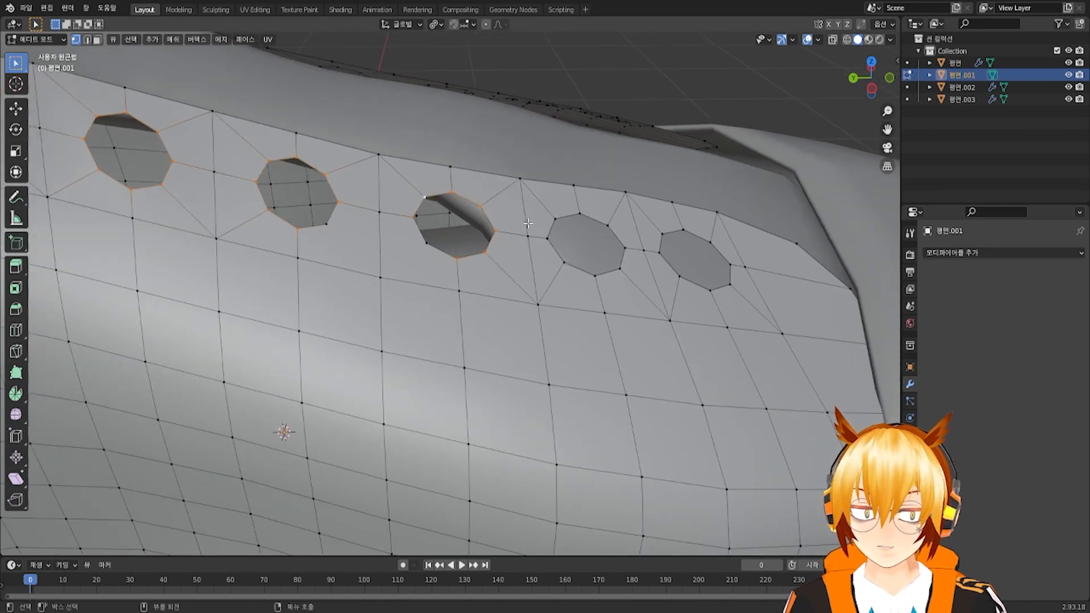
{"action": "middle_click_drag", "start_coordinate": [528, 223], "coordinate": [498, 172]}
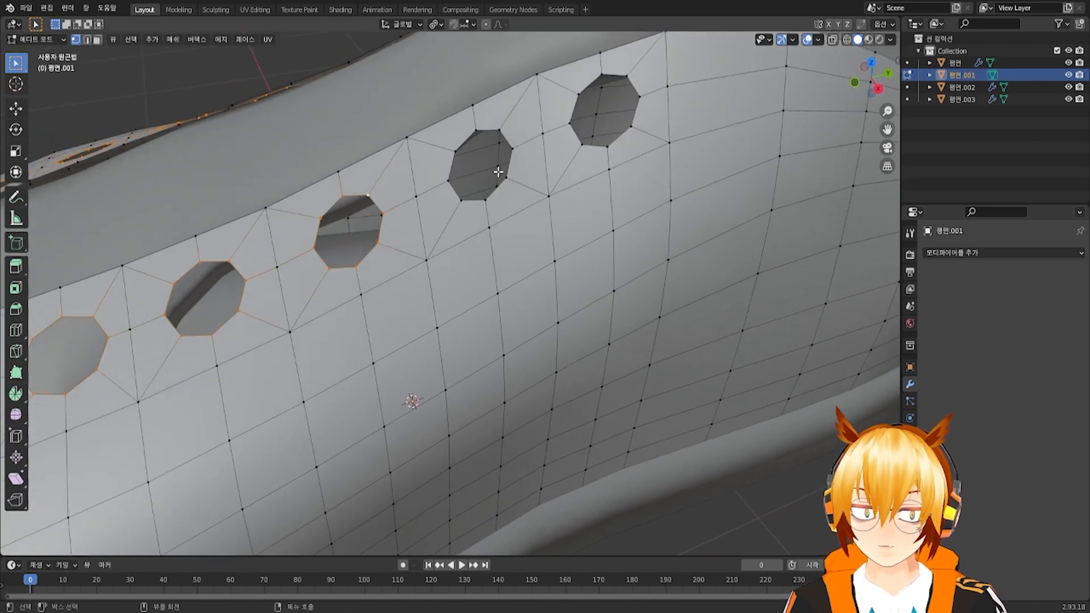
{"action": "middle_click_drag", "start_coordinate": [582, 151], "coordinate": [618, 164]}
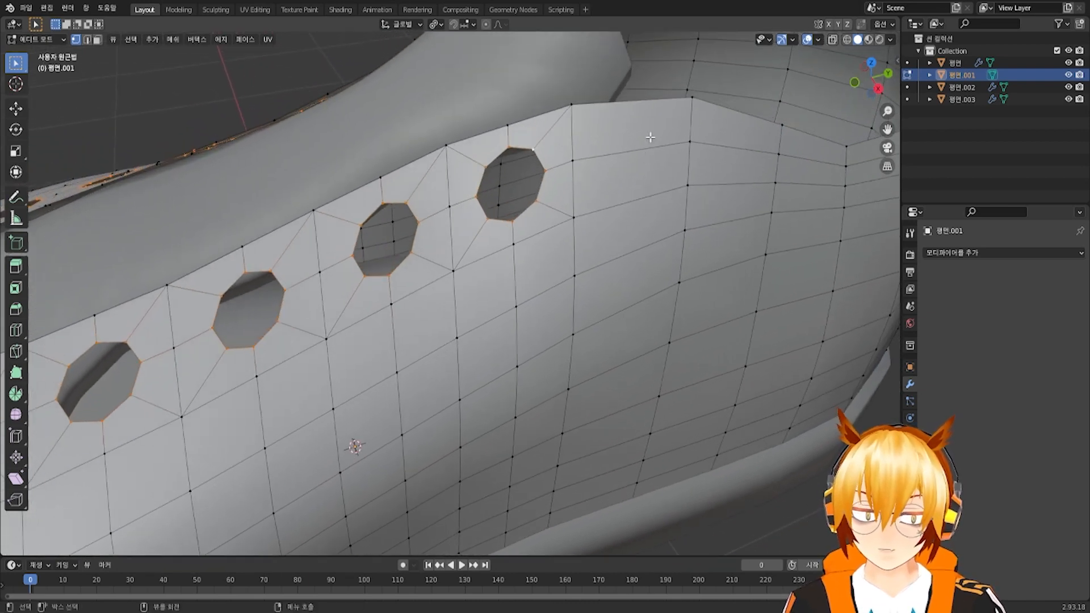
Extrude the selected eyelet rims inward and scale them to 0.762
{"action": "key", "text": "s"}
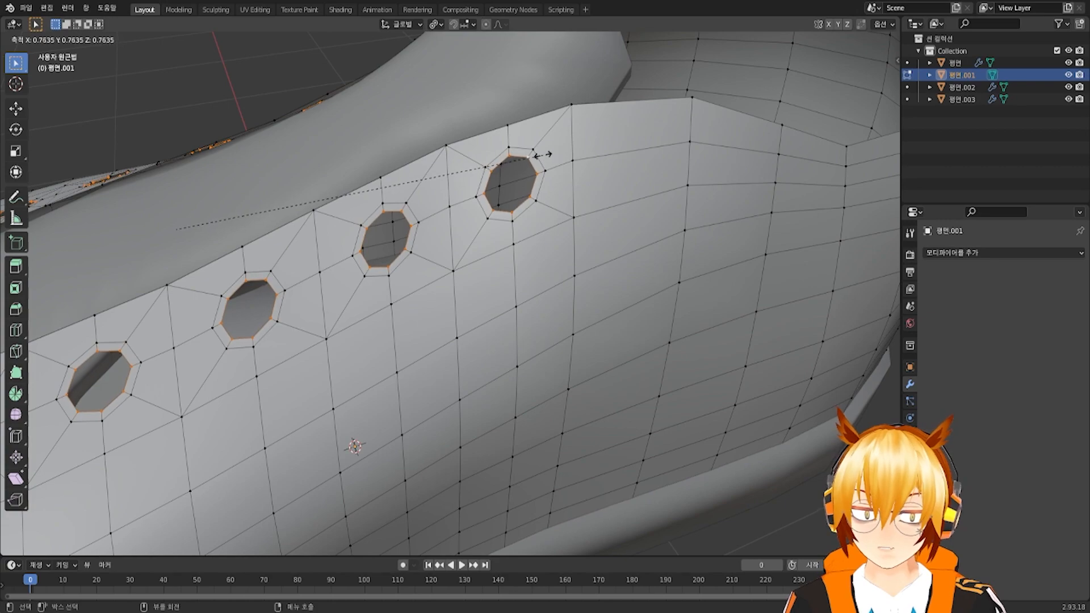
{"action": "left_click", "coordinate": [542, 154]}
{"action": "middle_click_drag", "start_coordinate": [542, 154], "coordinate": [378, 169]}
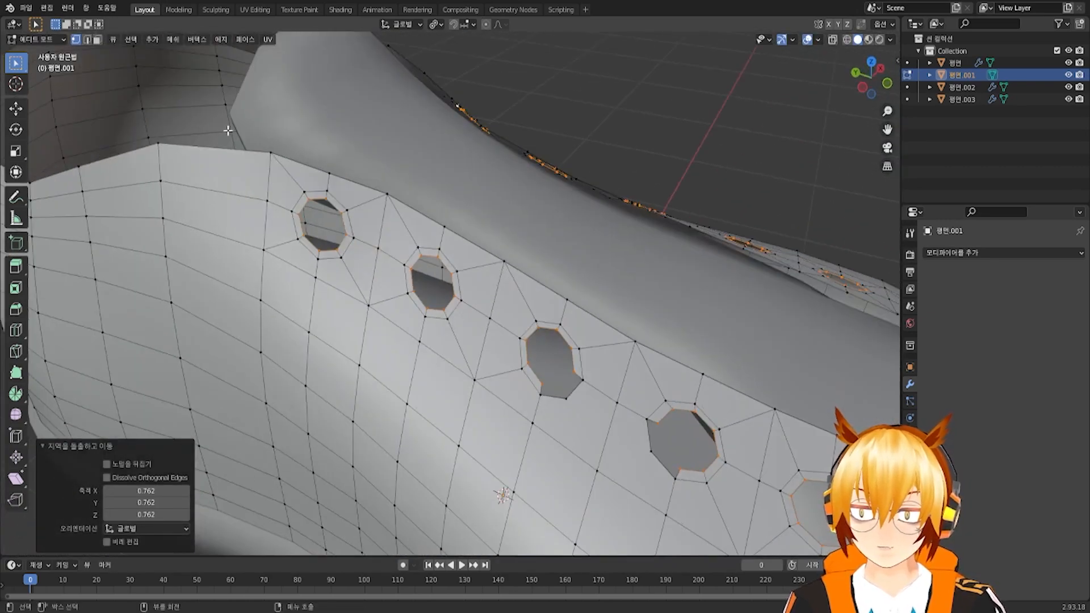
Select the rings of faces around the opposite sixth and fifth eyelets in face mode
{"action": "left_click", "coordinate": [97, 39]}
{"action": "scroll", "coordinate": [298, 136], "scroll_direction": "up", "scroll_amount": 4}
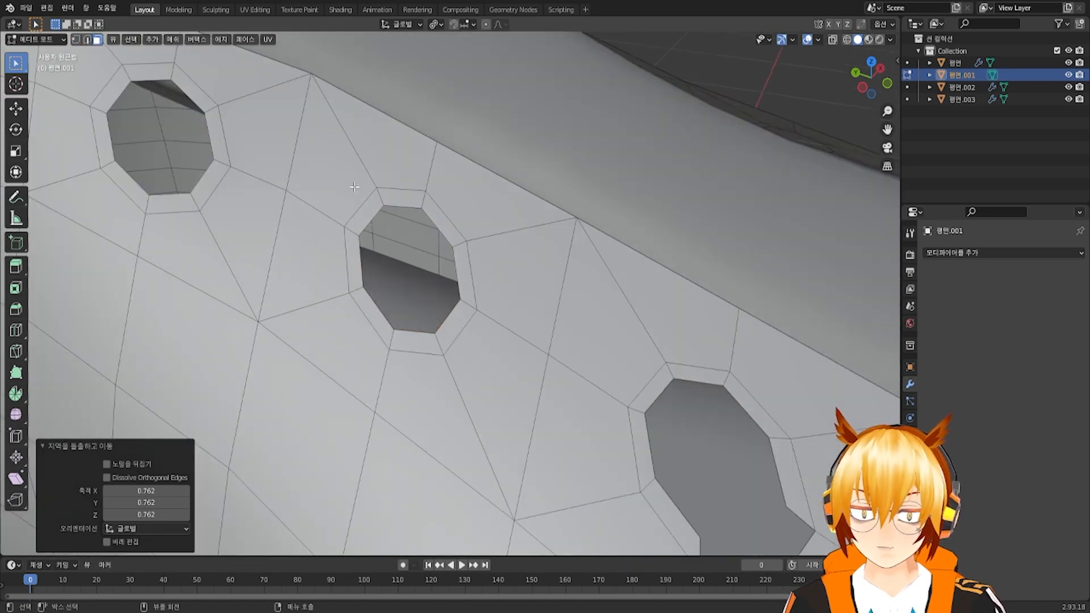
{"action": "left_click", "coordinate": [241, 118], "text": "alt"}
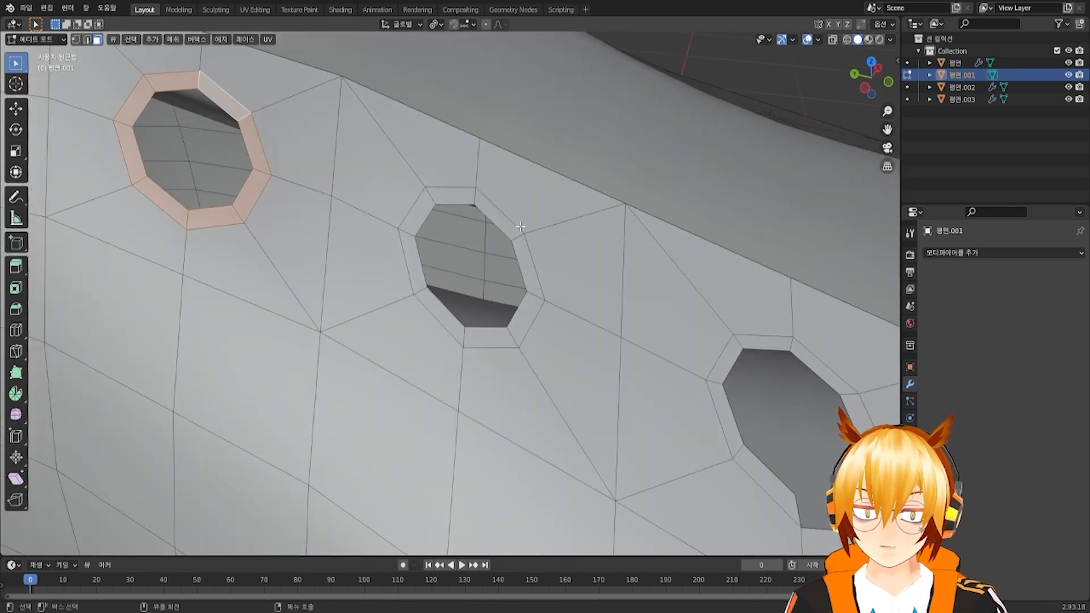
{"action": "left_click", "coordinate": [476, 196], "text": "alt+shift"}
{"action": "scroll", "coordinate": [475, 196], "scroll_direction": "down", "scroll_amount": 3}
{"action": "scroll", "coordinate": [449, 206], "scroll_direction": "up", "scroll_amount": 5}
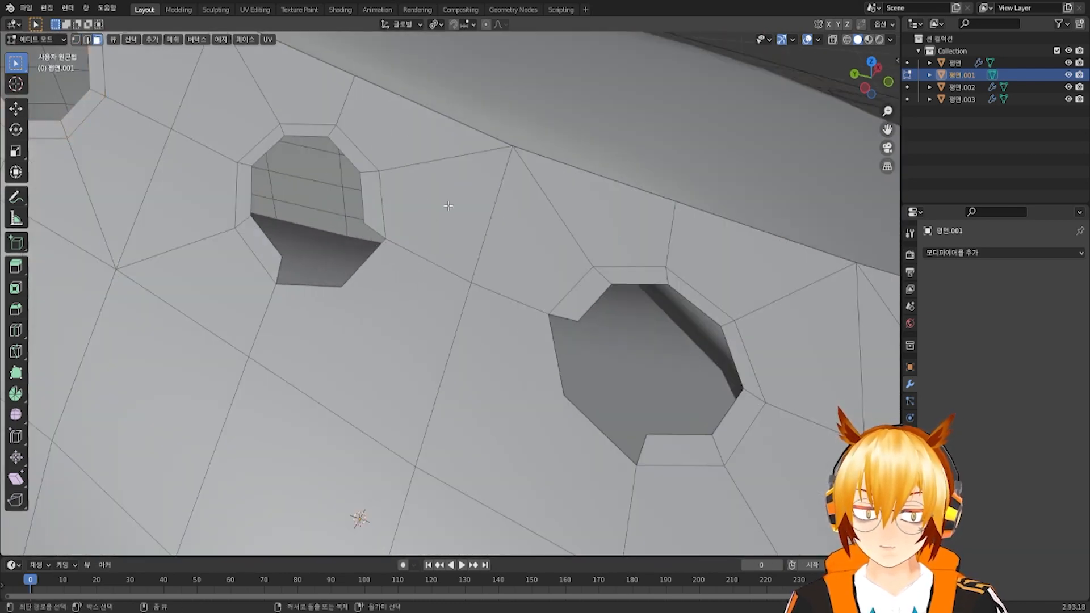
Undo the rim extrusion and add the missed rim vertices of the opposite third and fourth eyelets to the vertex selection
{"action": "scroll", "coordinate": [448, 206], "scroll_direction": "down", "scroll_amount": 4}
{"action": "key", "text": "1"}
{"action": "scroll", "coordinate": [463, 280], "scroll_direction": "up", "scroll_amount": 4}
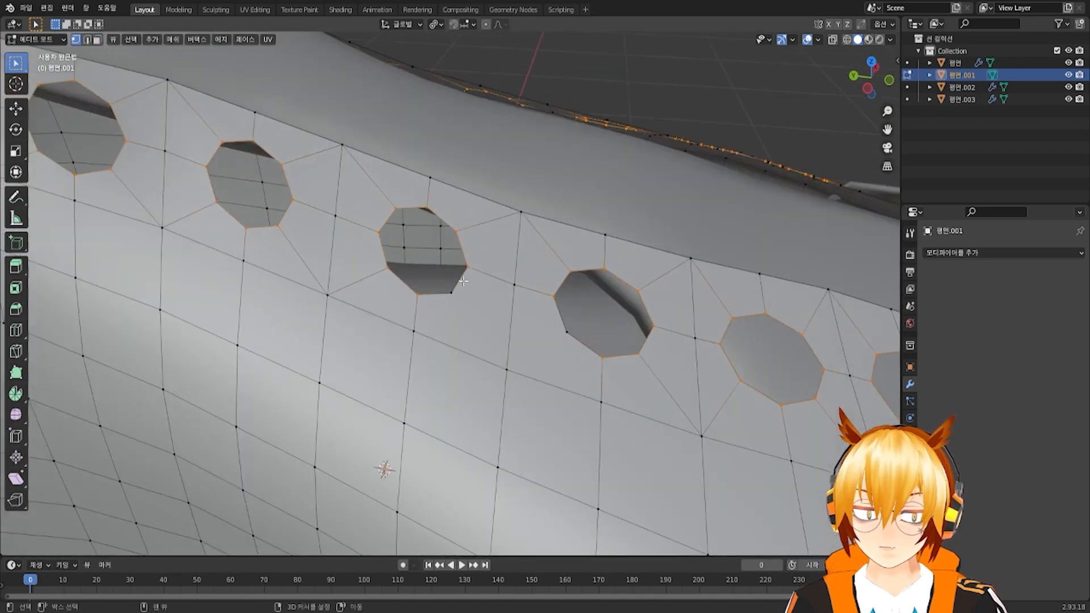
{"action": "scroll", "coordinate": [567, 331], "scroll_direction": "down", "scroll_amount": 4}
{"action": "middle_click_drag", "start_coordinate": [596, 307], "coordinate": [692, 249]}
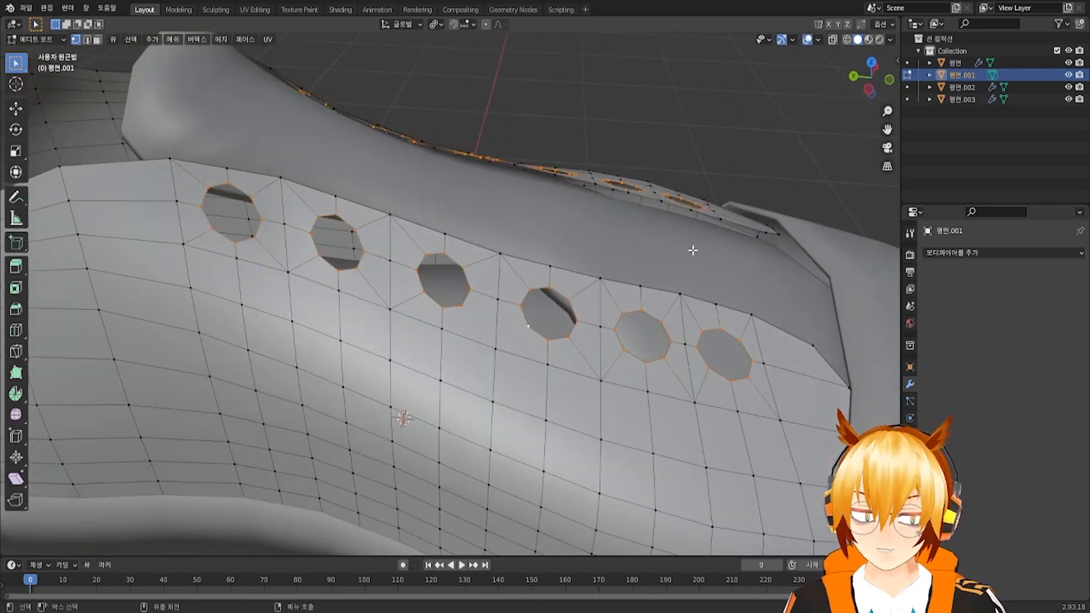
Extrude the completed eyelet rim selection inward and scale it to about 0.738
{"action": "key", "text": "e"}
{"action": "key", "text": "s"}
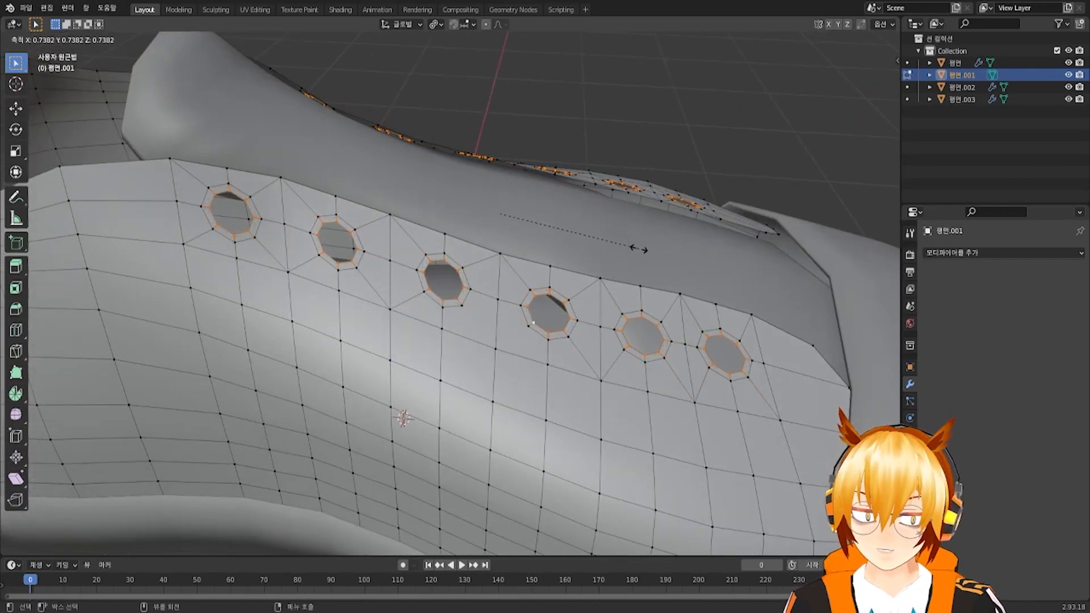
{"action": "left_click", "coordinate": [638, 248]}
Switch to face selection and select the rings of faces around the three near-side eyelets closest to the ankle
{"action": "key", "text": "3"}
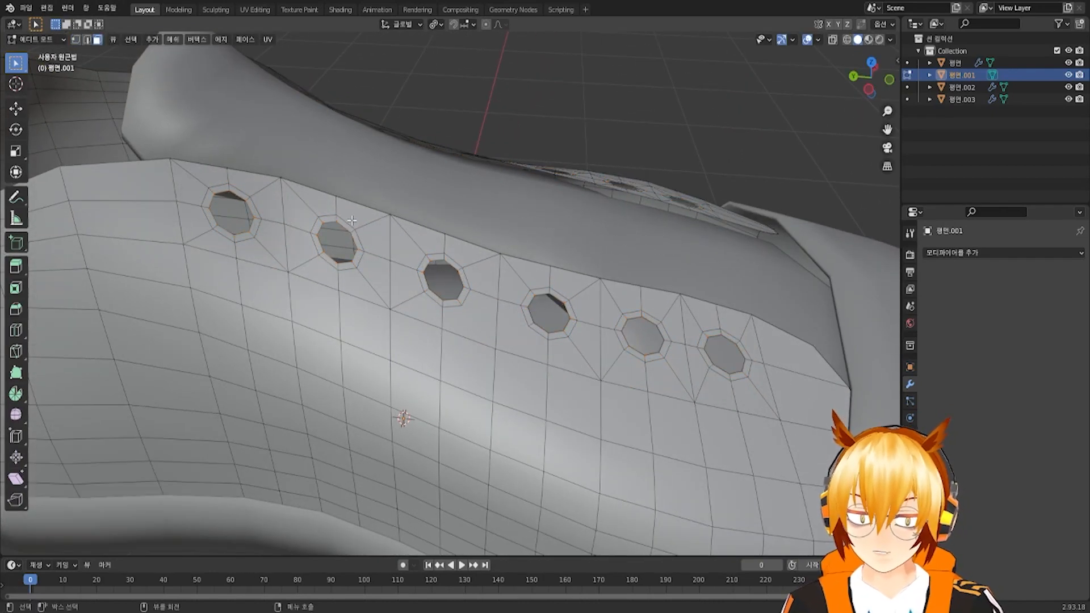
{"action": "scroll", "coordinate": [309, 213], "scroll_direction": "up", "scroll_amount": 1}
{"action": "middle_click_drag", "start_coordinate": [261, 204], "coordinate": [324, 210], "text": "shift"}
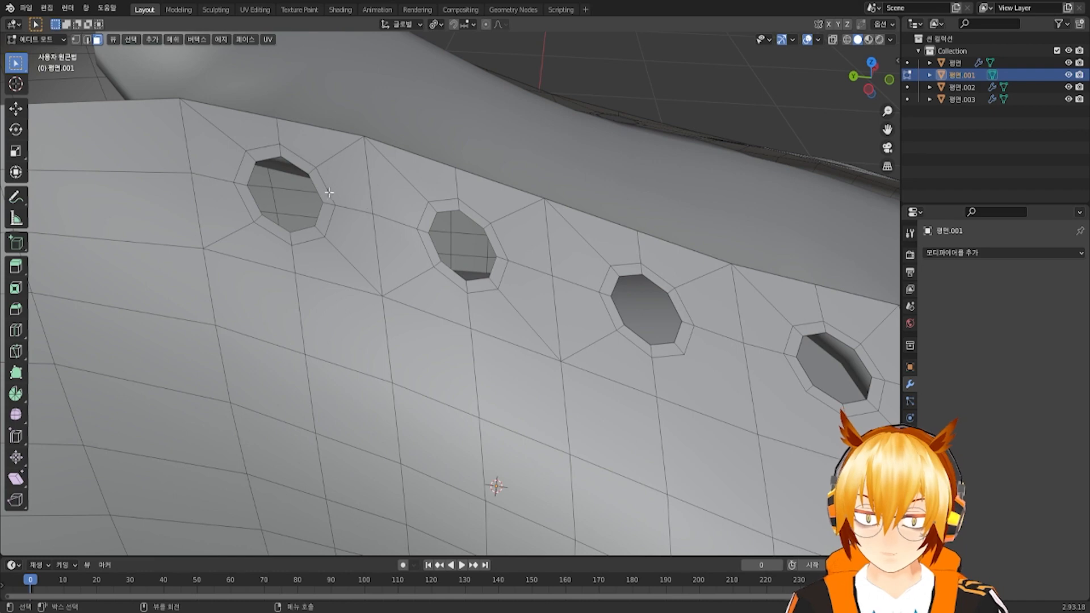
{"action": "left_click", "coordinate": [310, 170], "text": "alt"}
{"action": "left_click", "coordinate": [453, 205], "text": "alt+shift"}
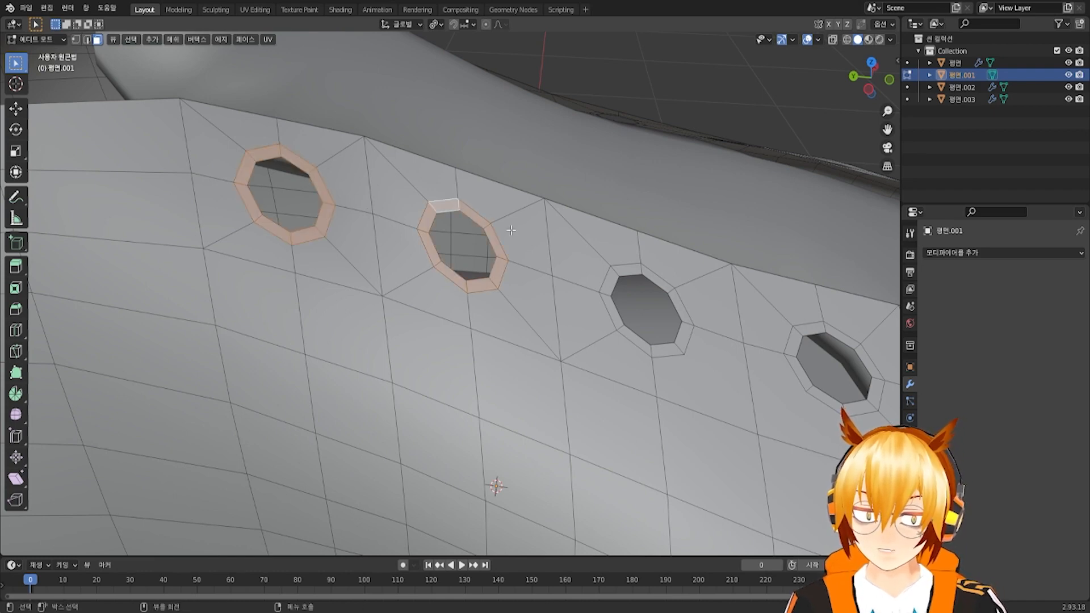
{"action": "middle_click_drag", "start_coordinate": [511, 220], "coordinate": [442, 202], "text": "shift"}
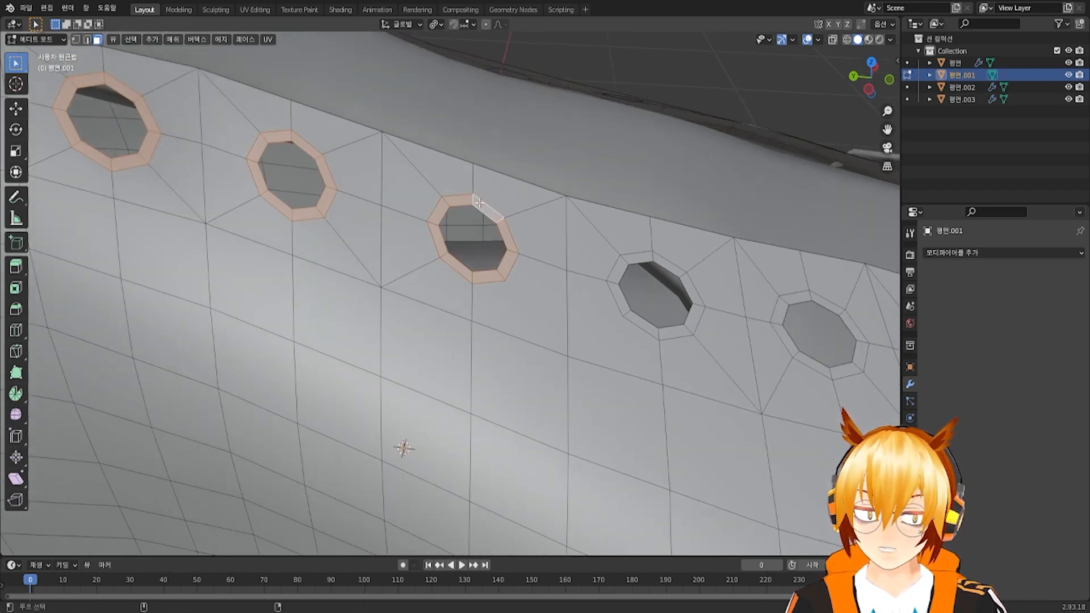
{"action": "middle_click_drag", "start_coordinate": [507, 225], "coordinate": [443, 205], "text": "shift"}
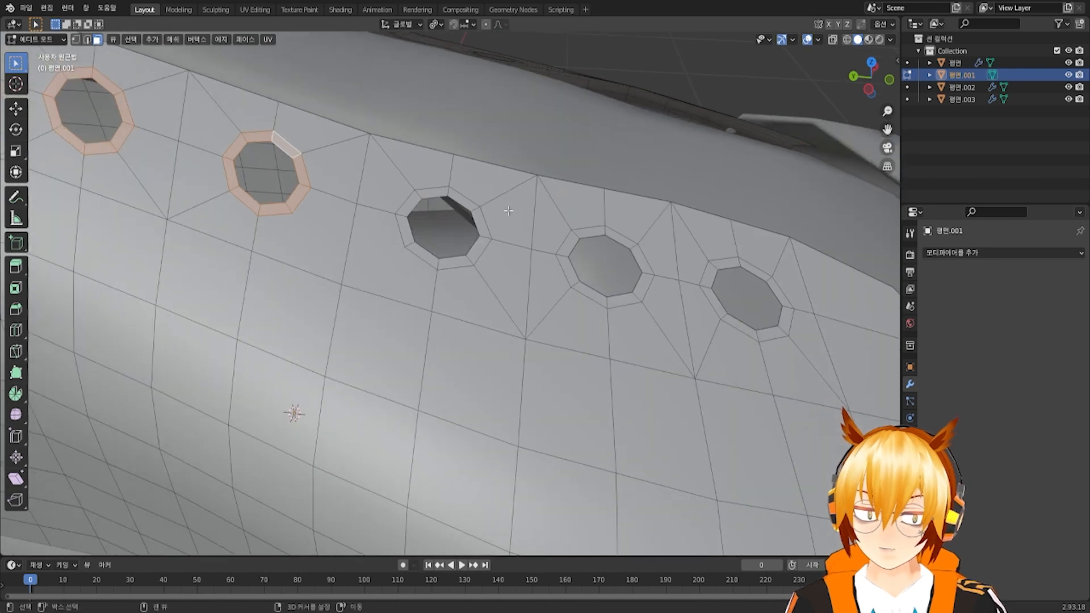
Add the face rings around the three near-side eyelets closest to the toe to the selection
{"action": "left_click", "coordinate": [432, 189], "text": "alt+shift"}
{"action": "key", "text": "ctrl+z"}
{"action": "left_click", "coordinate": [464, 198], "text": "alt+shift"}
{"action": "key", "text": "ctrl+z"}
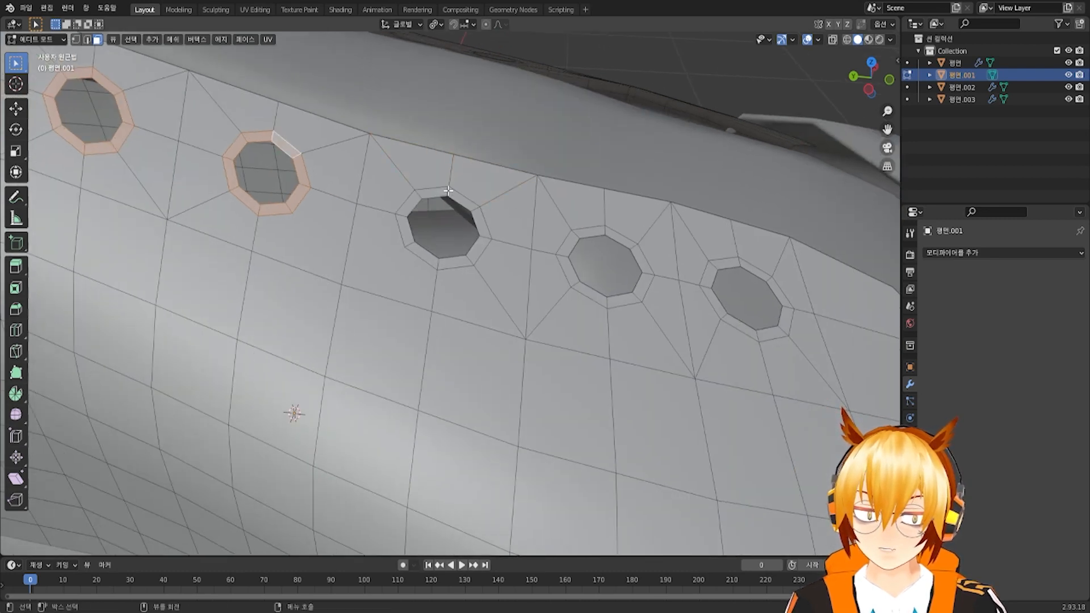
{"action": "left_click", "coordinate": [448, 192], "text": "alt+shift"}
{"action": "middle_click_drag", "start_coordinate": [508, 215], "coordinate": [443, 199], "text": "shift"}
{"action": "left_click", "coordinate": [410, 185], "text": "alt+shift"}
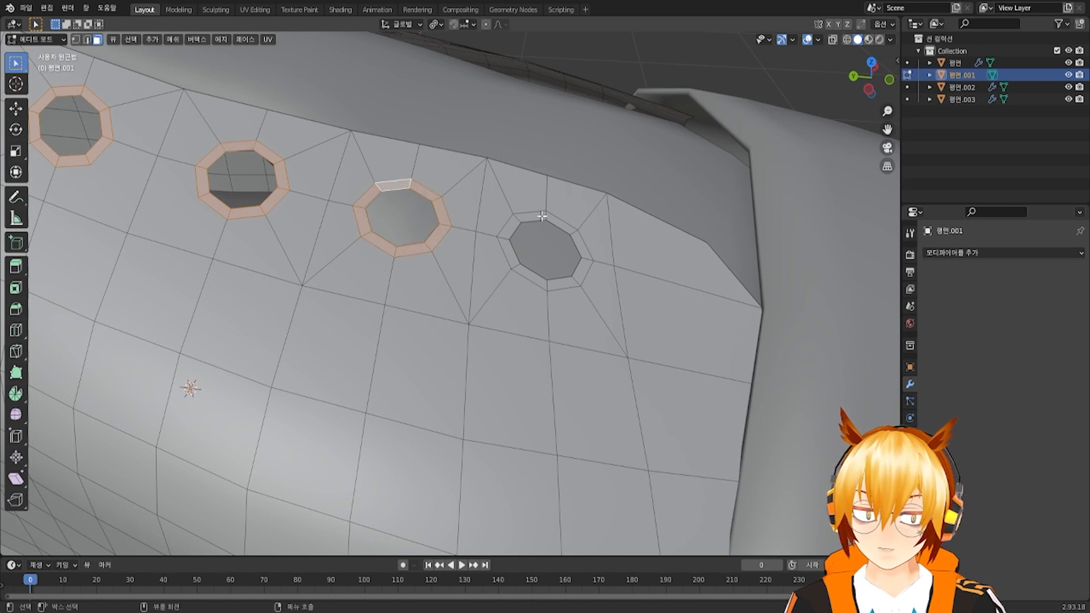
{"action": "left_click", "coordinate": [543, 216], "text": "alt+shift"}
Add the face rings around all six eyelets on the opposite side of the upper to the selection
{"action": "middle_click_drag", "start_coordinate": [543, 215], "coordinate": [494, 218]}
{"action": "left_click", "coordinate": [502, 198], "text": "alt+shift"}
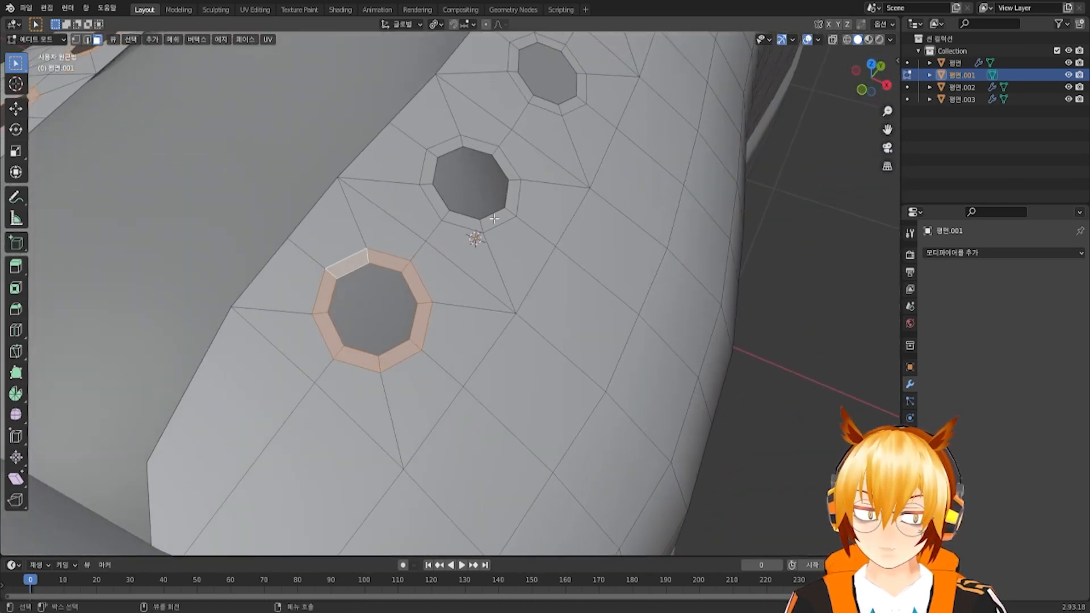
{"action": "left_click", "coordinate": [465, 142], "text": "alt+shift"}
{"action": "middle_click_drag", "start_coordinate": [465, 143], "coordinate": [500, 189]}
{"action": "left_click", "coordinate": [465, 185], "text": "alt+shift"}
{"action": "left_click", "coordinate": [487, 163], "text": "alt+shift"}
{"action": "left_click", "coordinate": [518, 135], "text": "alt+shift"}
{"action": "left_click", "coordinate": [539, 148], "text": "alt+shift"}
Try to extrude the face rings of all twelve eyelets together and scale the extrusion
{"action": "scroll", "coordinate": [327, 204], "scroll_direction": "down", "scroll_amount": 3}
{"action": "middle_click_drag", "start_coordinate": [336, 195], "coordinate": [380, 209]}
{"action": "key", "text": "e"}
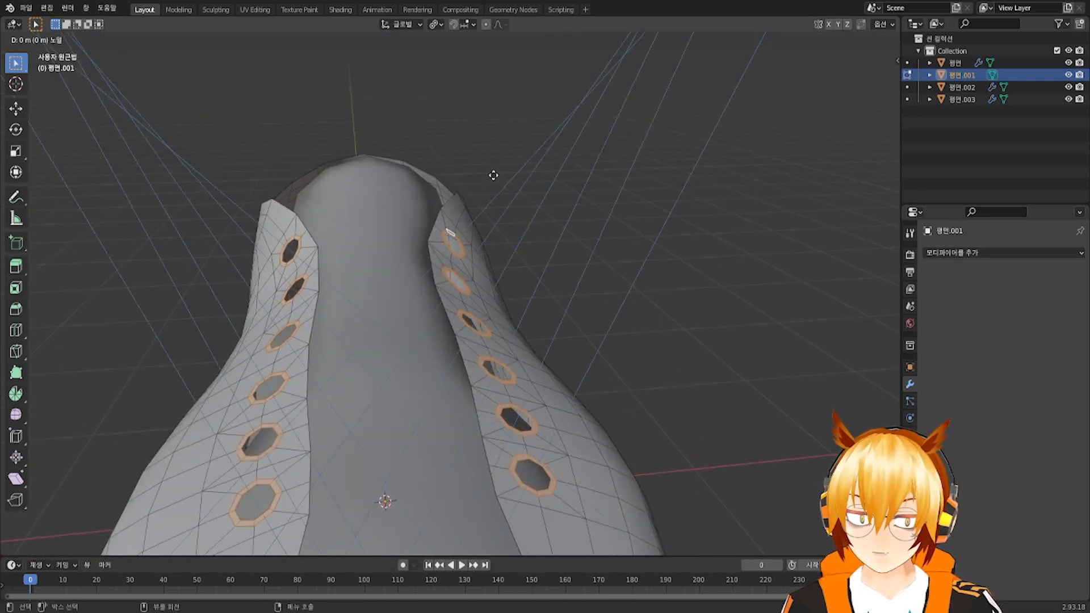
{"action": "right_click", "coordinate": [493, 175]}
{"action": "key", "text": "s"}
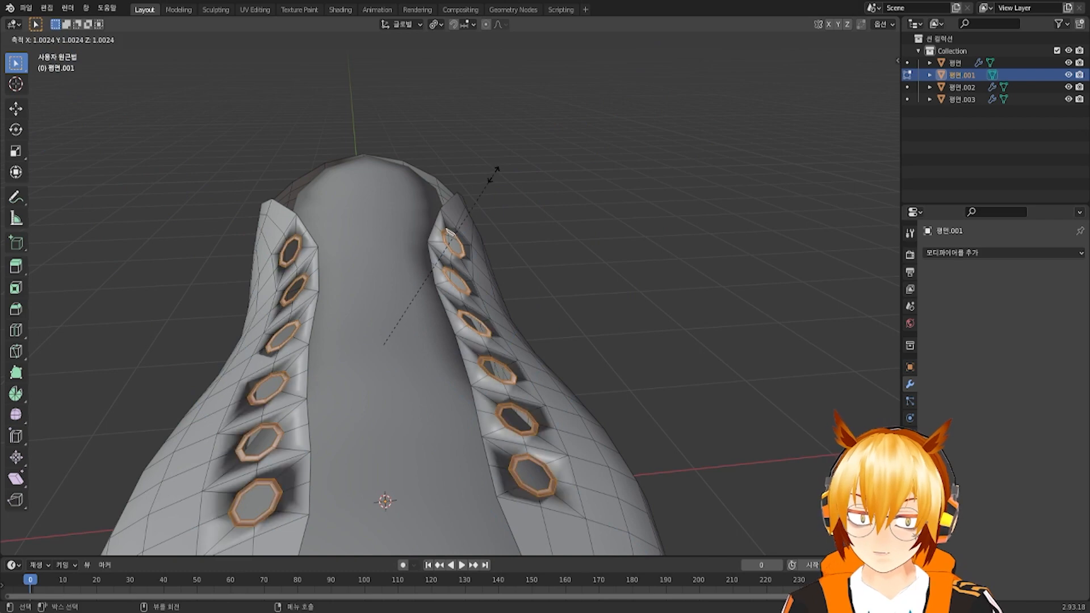
{"action": "right_click", "coordinate": [509, 163]}
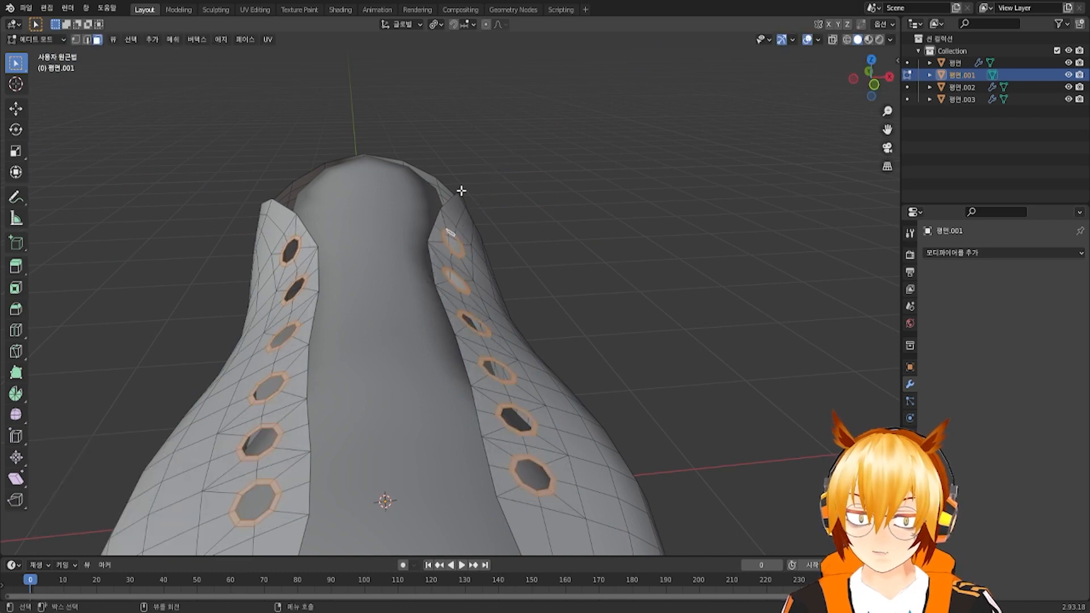
Start a new face selection with only the rings around the two near-side eyelets closest to the ankle
{"action": "middle_click_drag", "start_coordinate": [438, 200], "coordinate": [472, 210]}
{"action": "scroll", "coordinate": [471, 210], "scroll_direction": "down", "scroll_amount": 3}
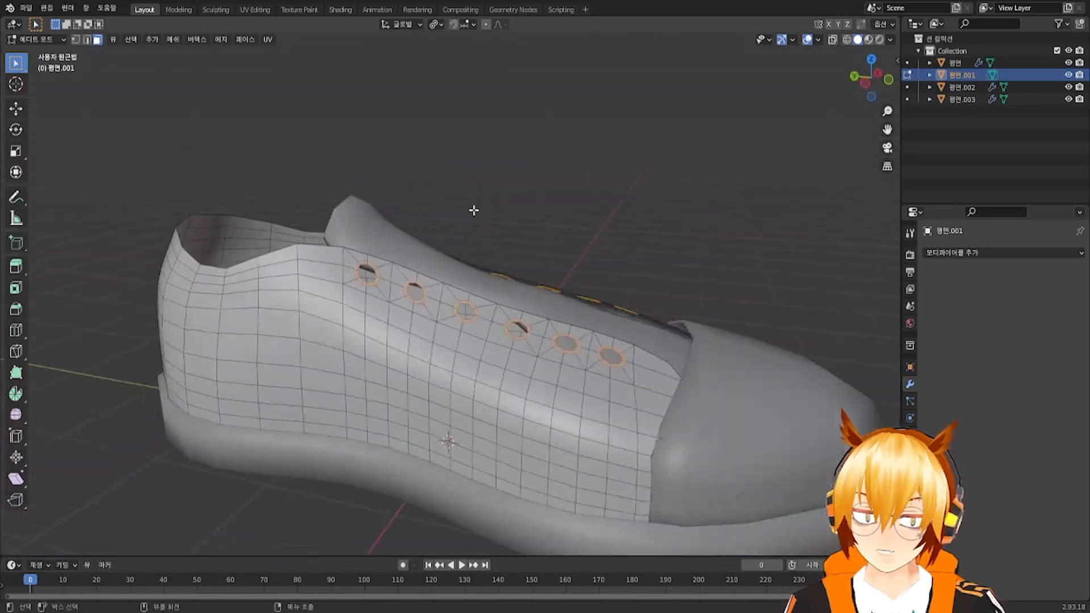
{"action": "scroll", "coordinate": [382, 271], "scroll_direction": "up", "scroll_amount": 4}
{"action": "scroll", "coordinate": [381, 271], "scroll_direction": "down", "scroll_amount": 2}
{"action": "scroll", "coordinate": [341, 239], "scroll_direction": "up", "scroll_amount": 5}
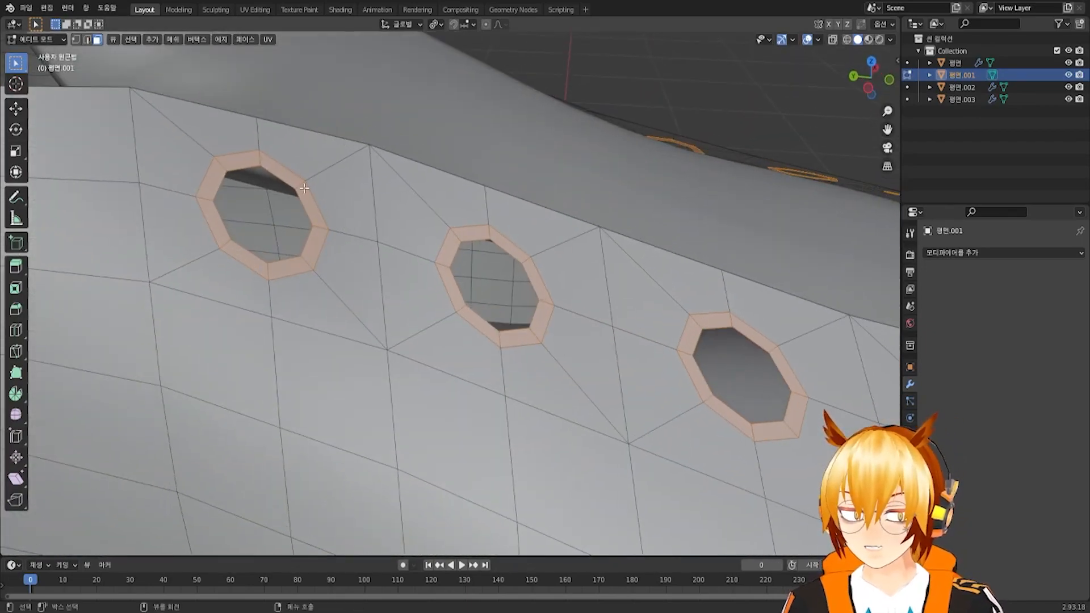
{"action": "left_click", "coordinate": [260, 164], "text": "alt"}
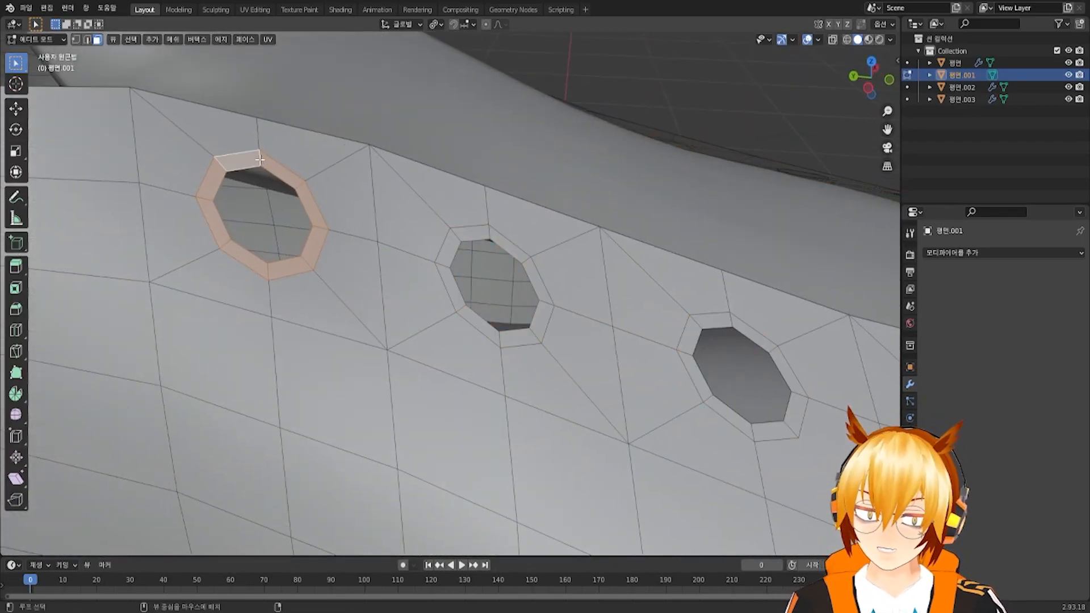
{"action": "left_click", "coordinate": [490, 231], "text": "alt+shift"}
{"action": "key", "text": "ctrl+z"}
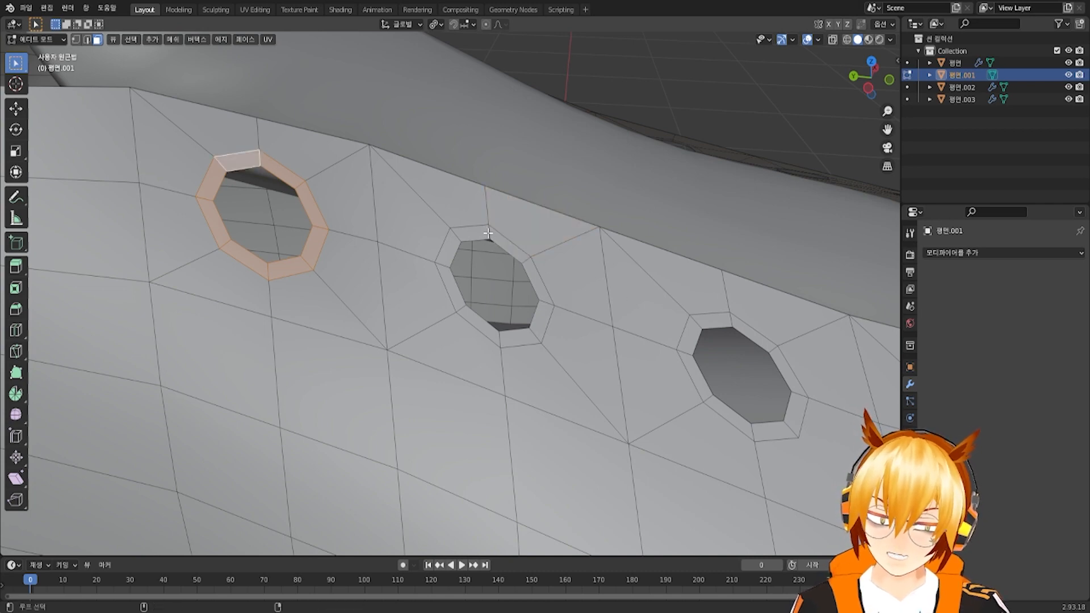
{"action": "left_click", "coordinate": [488, 234], "text": "alt+shift"}
Extend the selection with the face rings around the remaining four near-side eyelets toward the toe
{"action": "middle_click_drag", "start_coordinate": [743, 341], "coordinate": [527, 295], "text": "shift"}
{"action": "left_click", "coordinate": [503, 236], "text": "alt+shift"}
{"action": "key", "text": "ctrl+z"}
{"action": "left_click", "coordinate": [548, 257], "text": "alt+shift"}
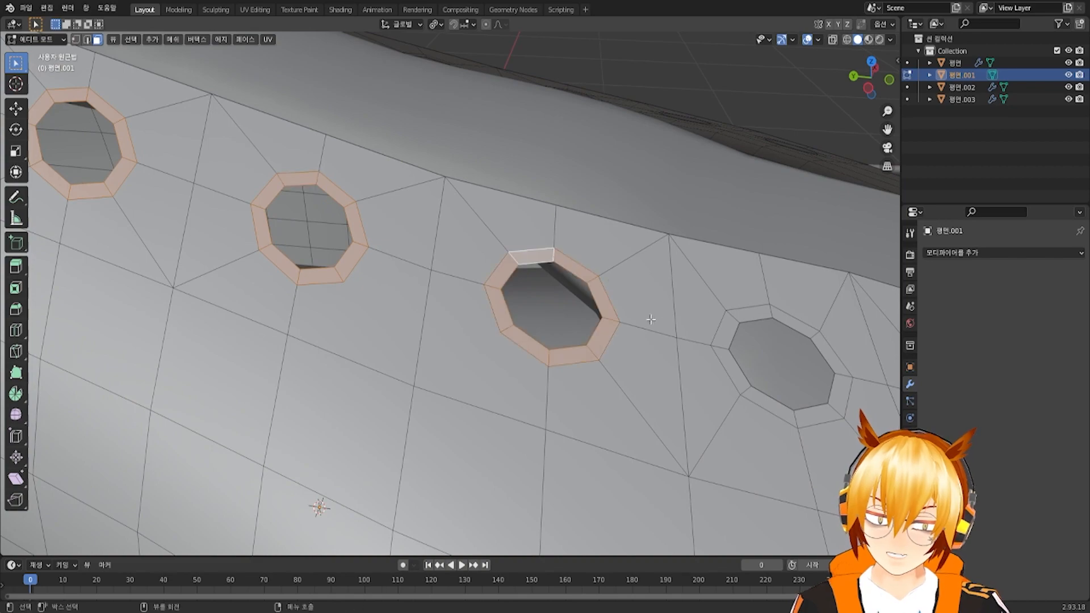
{"action": "middle_click_drag", "start_coordinate": [789, 338], "coordinate": [508, 251], "text": "shift"}
{"action": "left_click", "coordinate": [433, 209], "text": "alt+shift"}
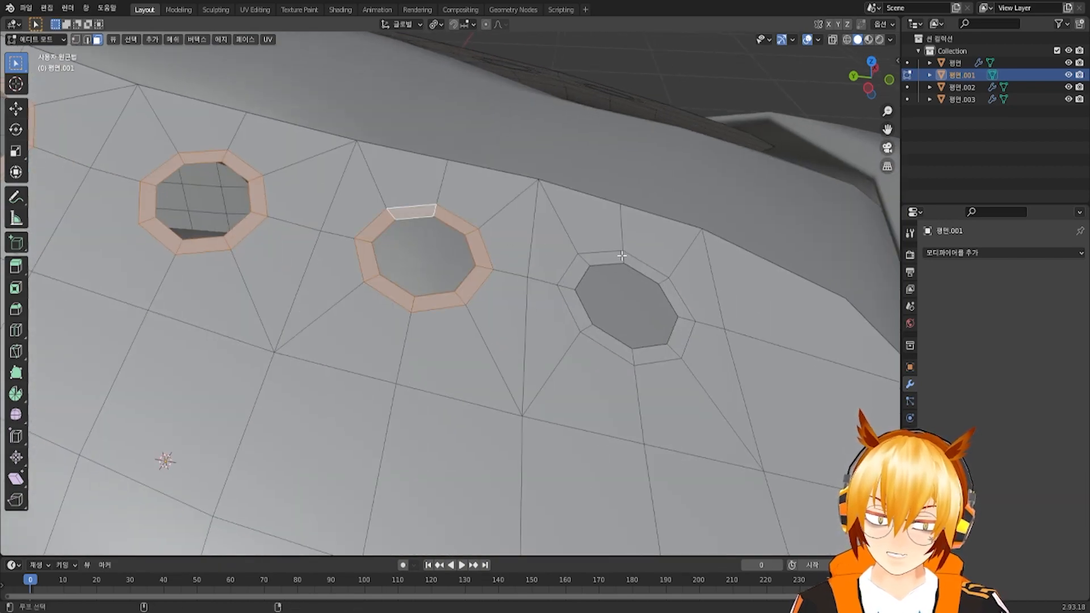
{"action": "left_click", "coordinate": [622, 256], "text": "alt+shift"}
Extrude the six selected eyelet face rings outward along their normals by -0.032012 m
{"action": "scroll", "coordinate": [622, 256], "scroll_direction": "down", "scroll_amount": 6}
{"action": "middle_click_drag", "start_coordinate": [616, 258], "coordinate": [509, 236]}
{"action": "scroll", "coordinate": [525, 256], "scroll_direction": "up", "scroll_amount": 4}
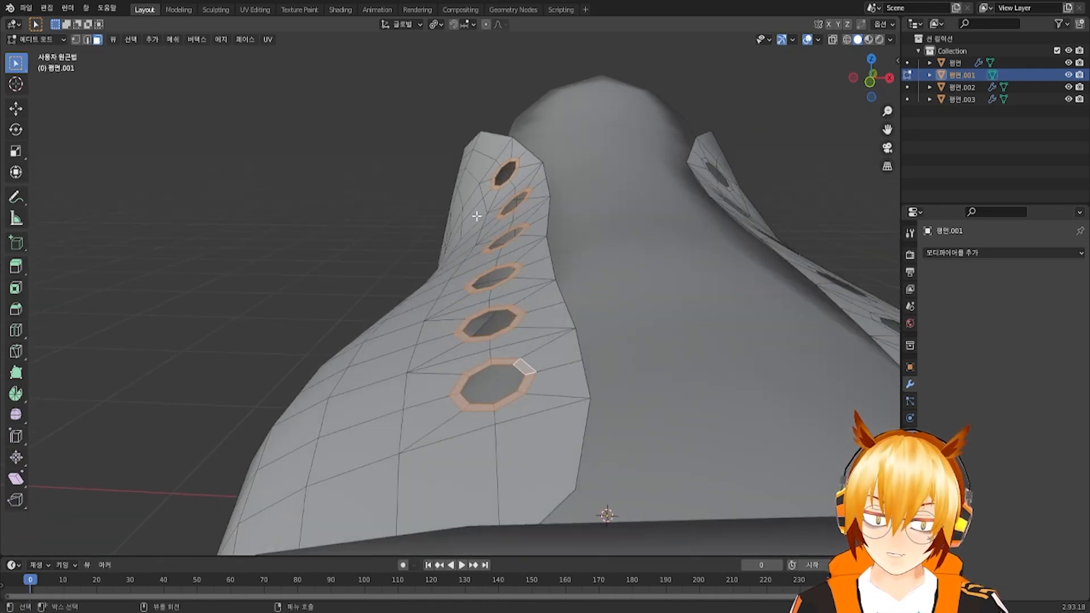
{"action": "key", "text": "e"}
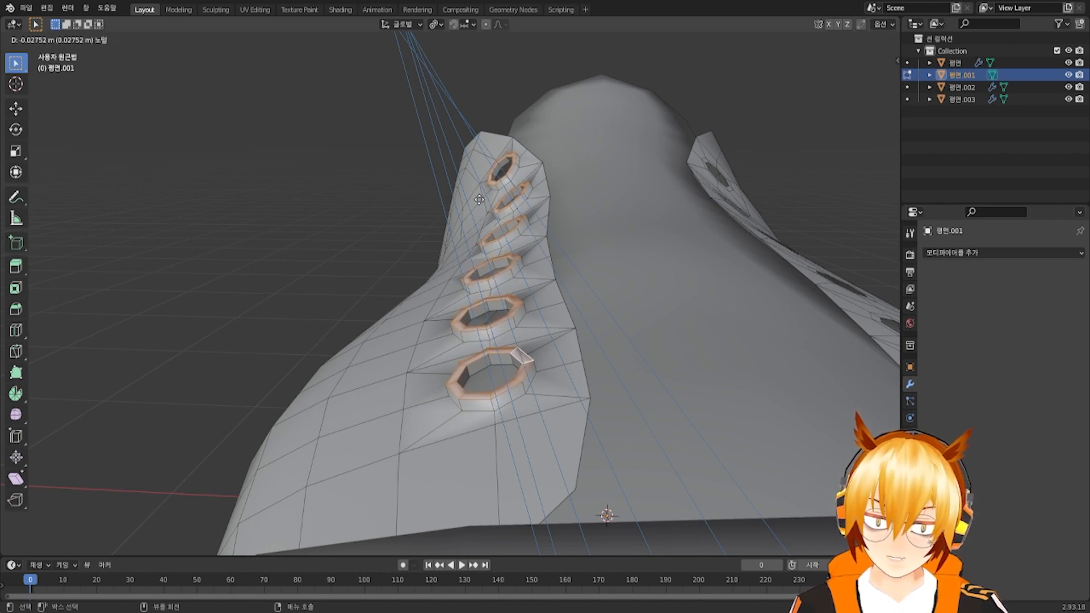
{"action": "left_click", "coordinate": [481, 201]}
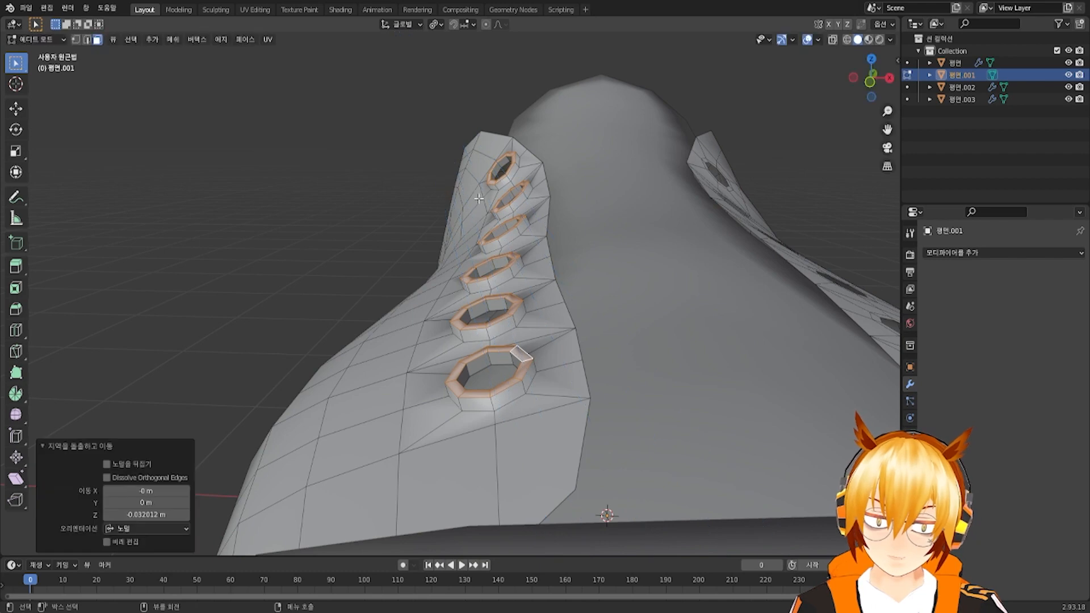
Switch to edge selection for working on the raised eyelet rims
{"action": "middle_click_drag", "start_coordinate": [494, 205], "coordinate": [223, 146]}
{"action": "scroll", "coordinate": [375, 247], "scroll_direction": "up", "scroll_amount": 3}
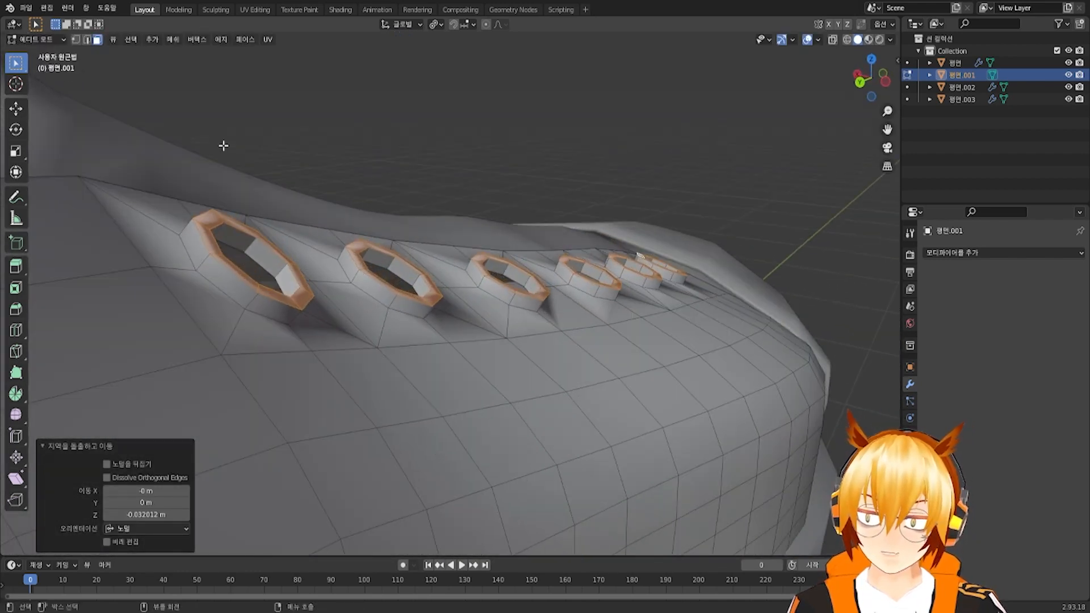
{"action": "middle_click_drag", "start_coordinate": [198, 98], "coordinate": [266, 210]}
{"action": "key", "text": "2"}
{"action": "scroll", "coordinate": [226, 213], "scroll_direction": "up", "scroll_amount": 2}
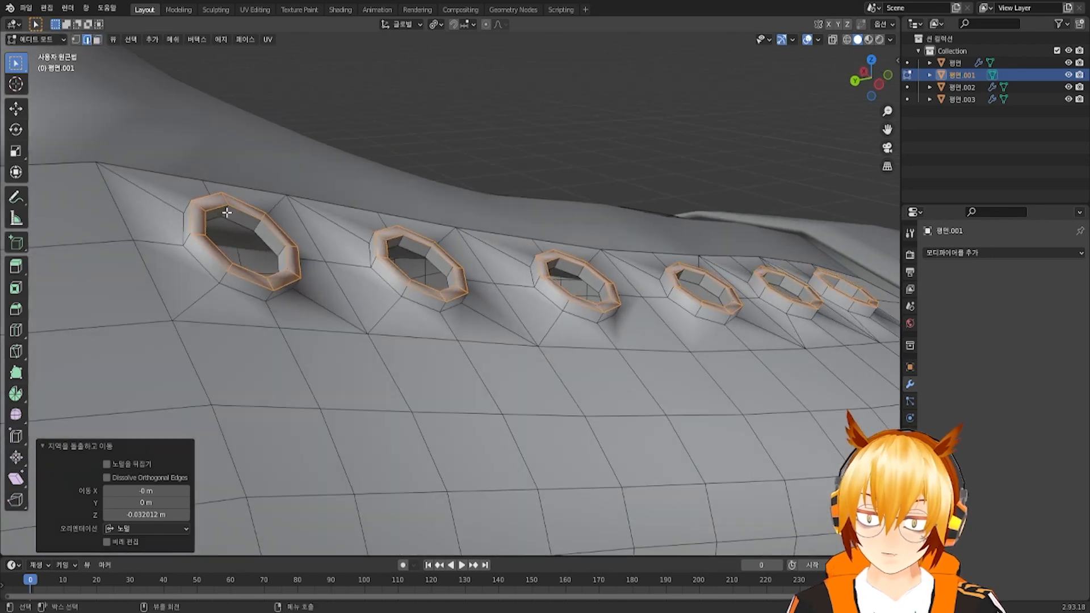
{"action": "scroll", "coordinate": [372, 215], "scroll_direction": "down", "scroll_amount": 1}
{"action": "middle_click_drag", "start_coordinate": [371, 215], "coordinate": [385, 244]}
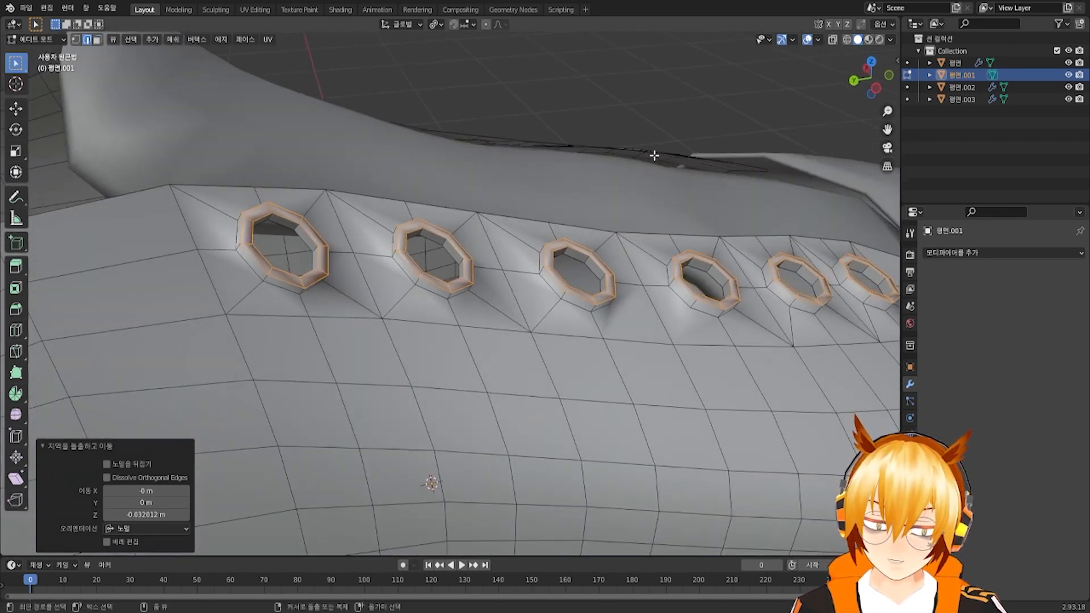
Try to bevel all the selected edges of the raised eyelet rims with two segments
{"action": "key", "text": "ctrl+b"}
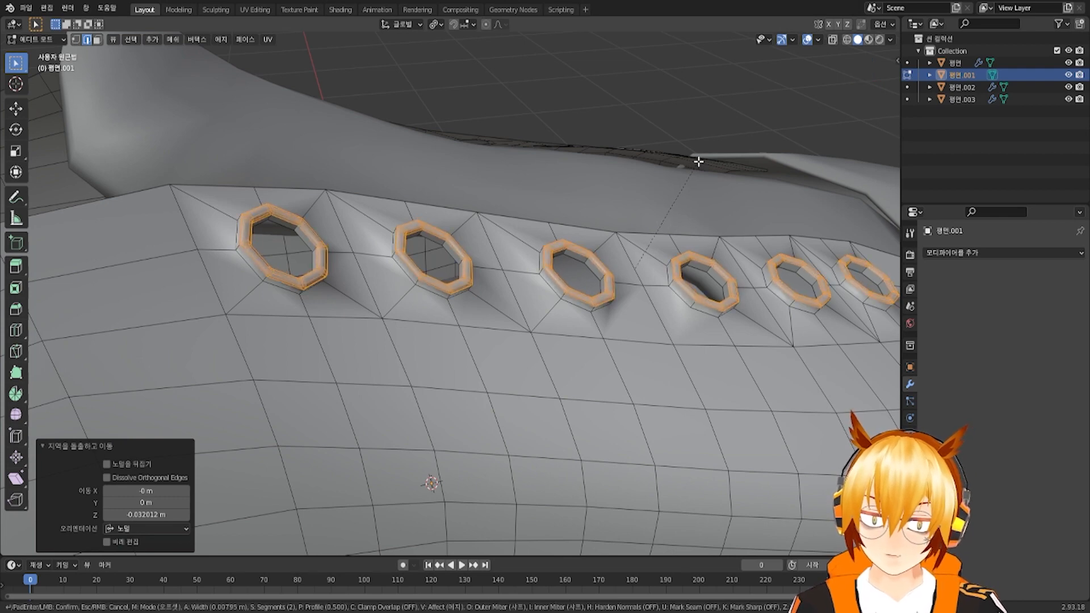
{"action": "left_click", "coordinate": [697, 161]}
{"action": "scroll", "coordinate": [482, 213], "scroll_direction": "up", "scroll_amount": 4}
{"action": "key", "text": "ctrl+z"}
Select the outer and inner top edge loops of the two raised eyelets closest to the ankle
{"action": "middle_click_drag", "start_coordinate": [358, 214], "coordinate": [464, 224]}
{"action": "left_click", "coordinate": [335, 165], "text": "alt"}
{"action": "left_click", "coordinate": [351, 177], "text": "alt+shift"}
{"action": "middle_click_drag", "start_coordinate": [363, 184], "coordinate": [602, 236]}
{"action": "middle_click_drag", "start_coordinate": [636, 233], "coordinate": [504, 214], "text": "shift"}
{"action": "left_click", "coordinate": [477, 206], "text": "alt+shift"}
{"action": "left_click", "coordinate": [492, 221], "text": "alt+shift"}
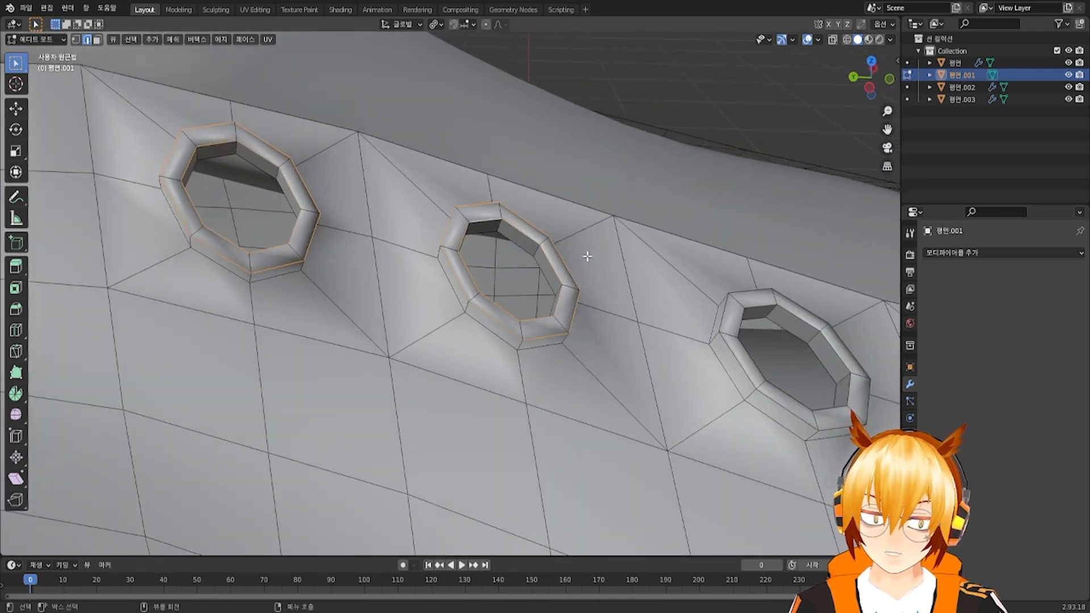
Add the outer and inner top edge loops of the third and fourth raised eyelets to the selection
{"action": "middle_click_drag", "start_coordinate": [636, 264], "coordinate": [365, 185], "text": "shift"}
{"action": "left_click", "coordinate": [482, 217], "text": "alt+shift"}
{"action": "left_click", "coordinate": [497, 234], "text": "alt+shift"}
{"action": "middle_click_drag", "start_coordinate": [653, 258], "coordinate": [366, 182], "text": "shift"}
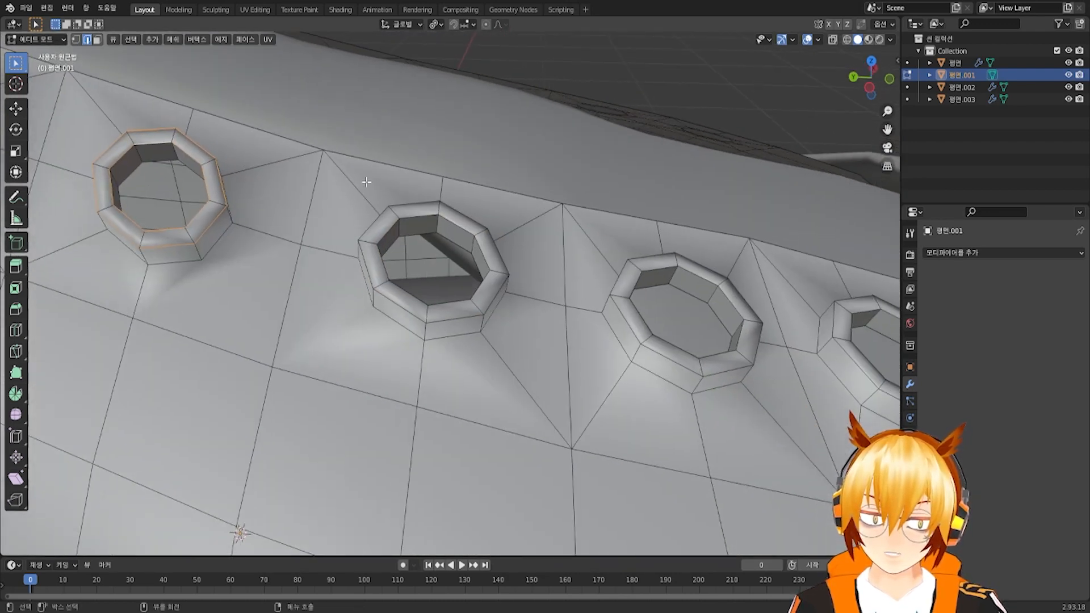
{"action": "left_click", "coordinate": [405, 201], "text": "alt+shift"}
{"action": "left_click", "coordinate": [424, 216], "text": "alt+shift"}
Add the outer and inner top edge loops of the two raised eyelets closest to the toe
{"action": "middle_click_drag", "start_coordinate": [520, 232], "coordinate": [247, 166], "text": "shift"}
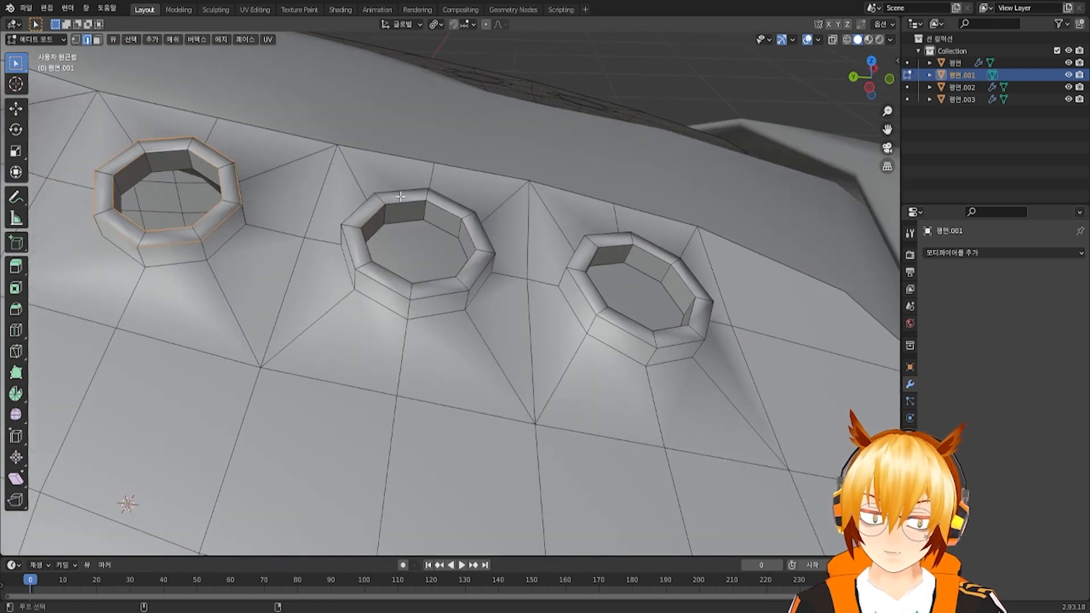
{"action": "left_click", "coordinate": [400, 196], "text": "alt+shift"}
{"action": "left_click", "coordinate": [407, 203], "text": "alt+shift"}
{"action": "left_click", "coordinate": [593, 237], "text": "alt+shift"}
{"action": "left_click", "coordinate": [596, 250], "text": "alt+shift"}
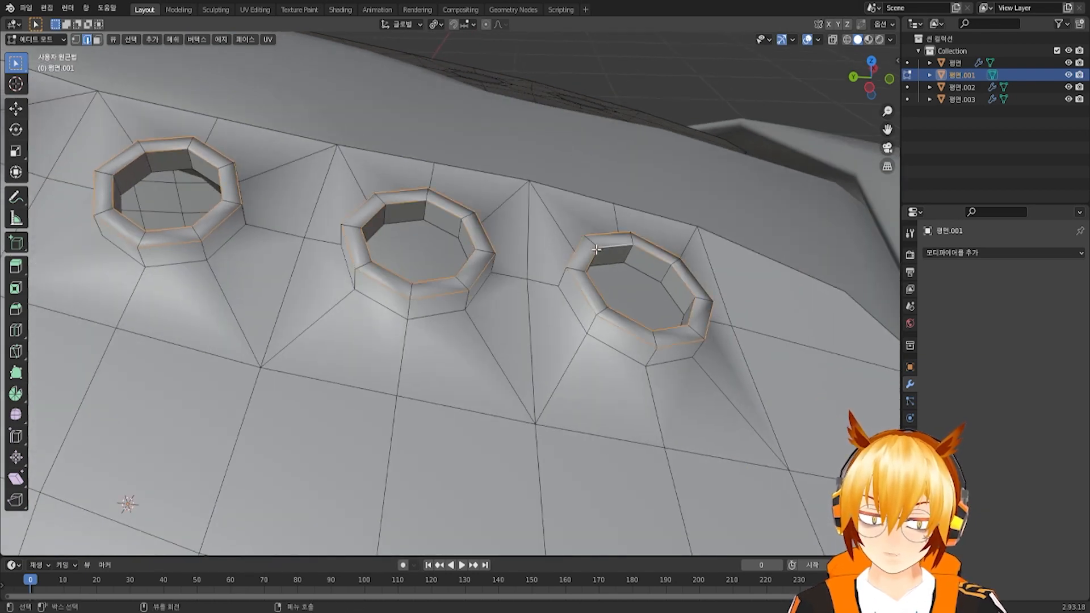
Bevel the selected rim edge loops with a width of 0.00651 m and a single segment
{"action": "scroll", "coordinate": [489, 203], "scroll_direction": "down", "scroll_amount": 3}
{"action": "mouse_move", "coordinate": [489, 203]}
{"action": "middle_mouse_down"}
{"action": "mouse_move", "coordinate": [477, 255]}
{"action": "mouse_move", "coordinate": [516, 219]}
{"action": "mouse_move", "coordinate": [503, 200]}
{"action": "middle_mouse_up"}
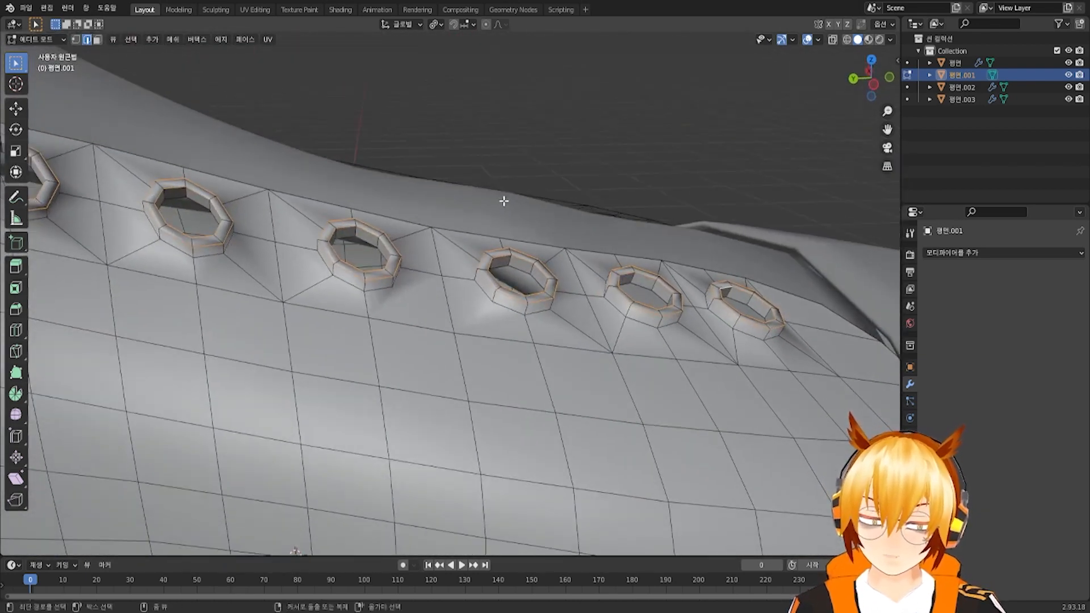
{"action": "key", "text": "ctrl+b"}
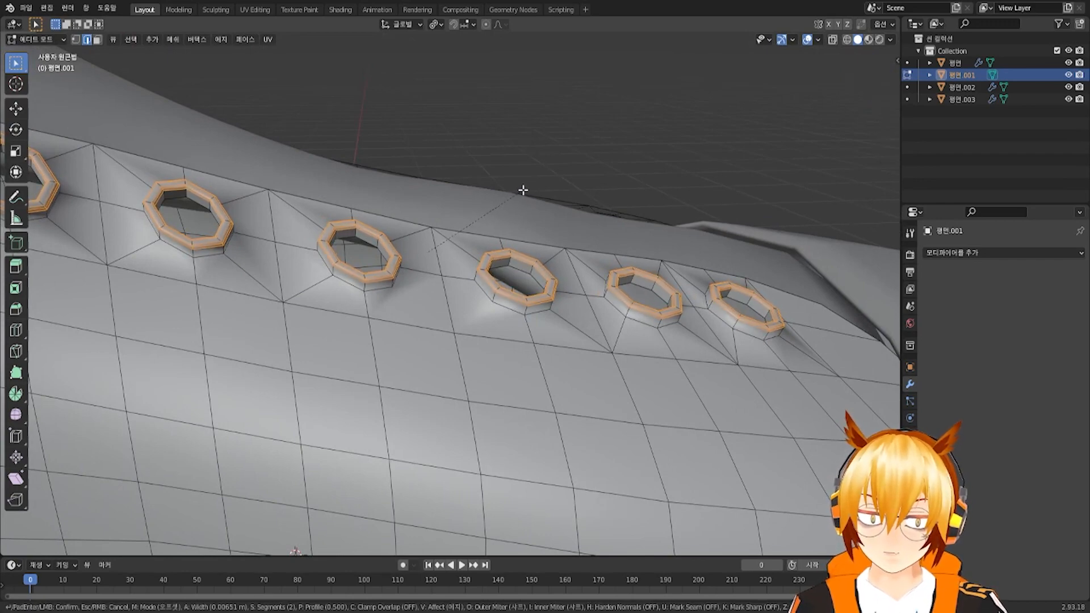
{"action": "left_click", "coordinate": [523, 189]}
{"action": "middle_click_drag", "start_coordinate": [518, 207], "coordinate": [452, 300]}
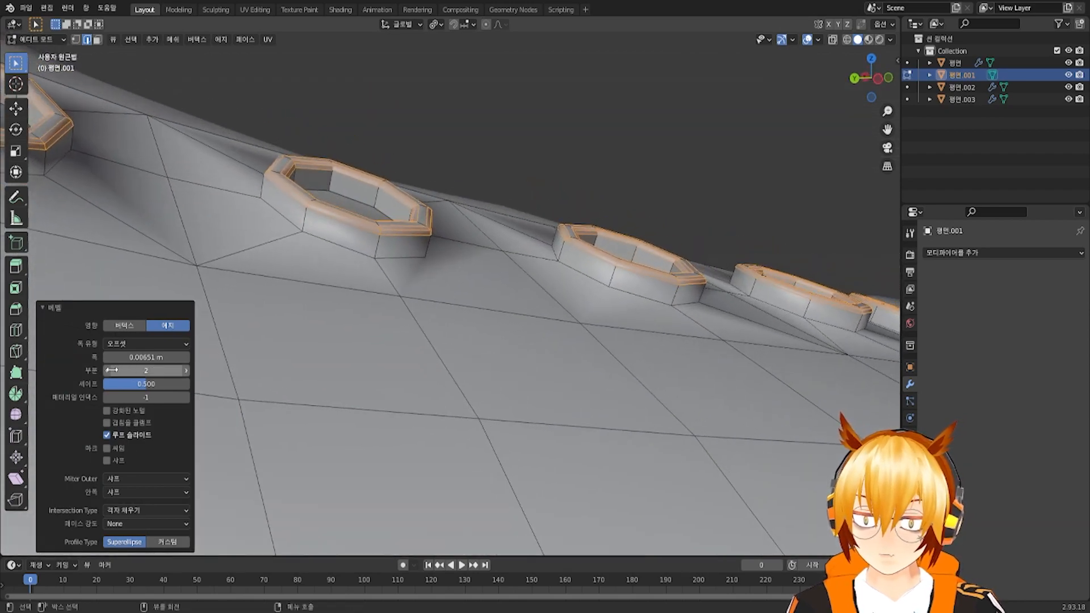
{"action": "left_click", "coordinate": [108, 369]}
In face select mode, select the face rings around the two toe-side eyelets in the opposite, still flat row
{"action": "middle_click_drag", "start_coordinate": [273, 347], "coordinate": [483, 232]}
{"action": "left_click", "coordinate": [97, 40]}
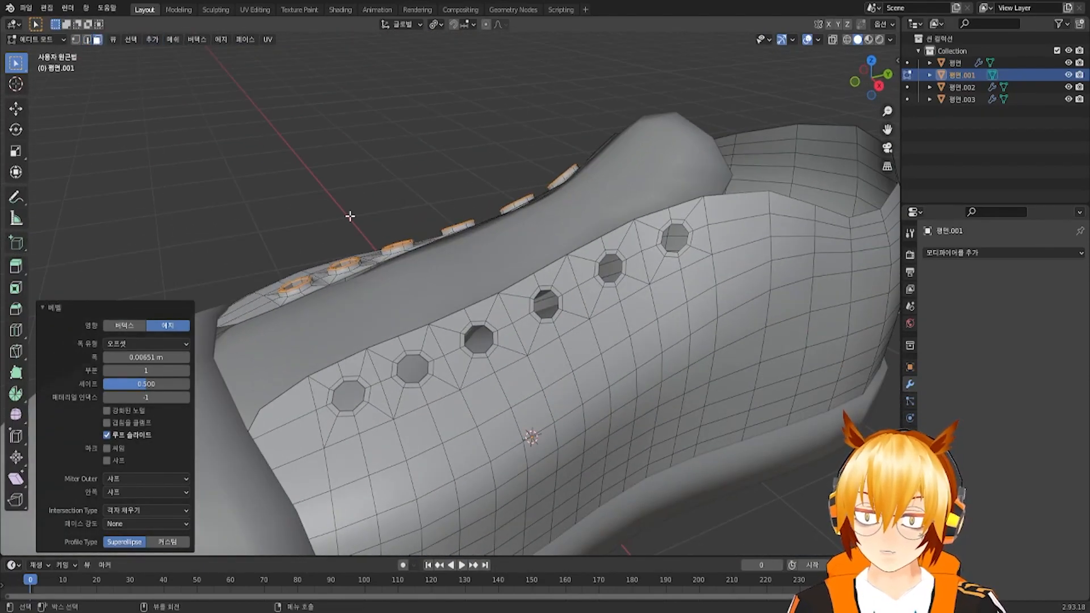
{"action": "scroll", "coordinate": [383, 223], "scroll_direction": "up", "scroll_amount": 4}
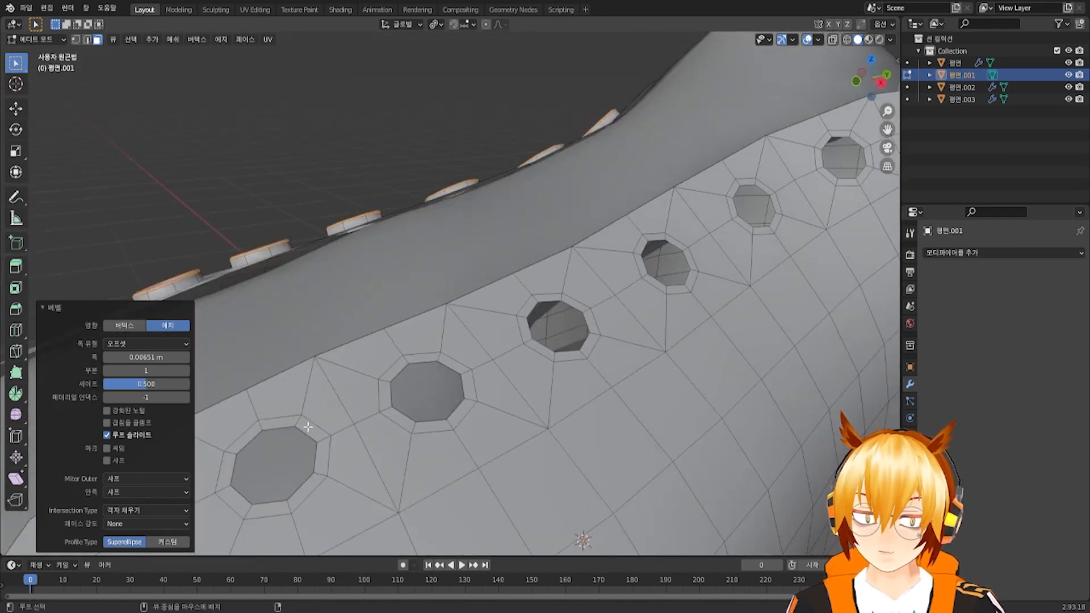
{"action": "left_click", "coordinate": [314, 400]}
{"action": "left_click", "coordinate": [312, 426], "text": "alt"}
{"action": "left_click", "coordinate": [434, 356], "text": "alt+shift"}
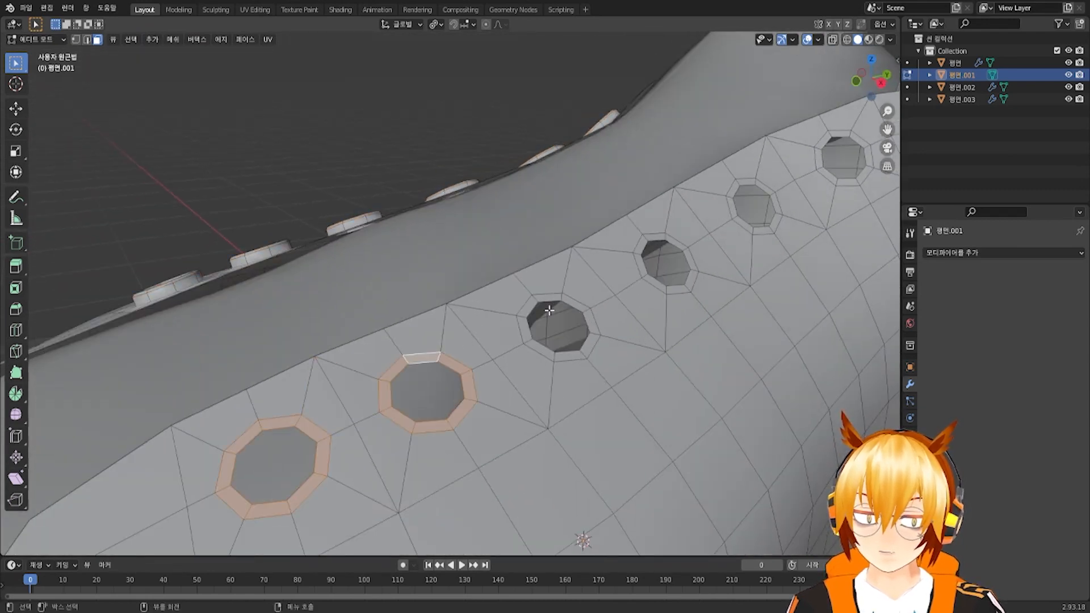
Add the face rings around the remaining four eyelets of that row to the selection
{"action": "middle_click_drag", "start_coordinate": [562, 296], "coordinate": [560, 280]}
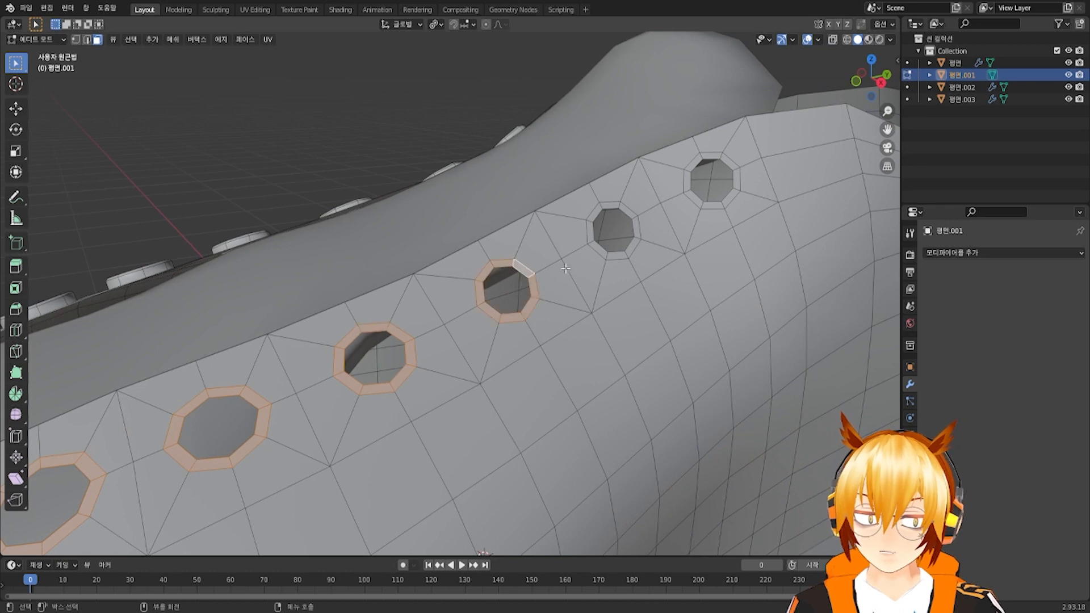
{"action": "left_click", "coordinate": [548, 243], "text": "alt+shift"}
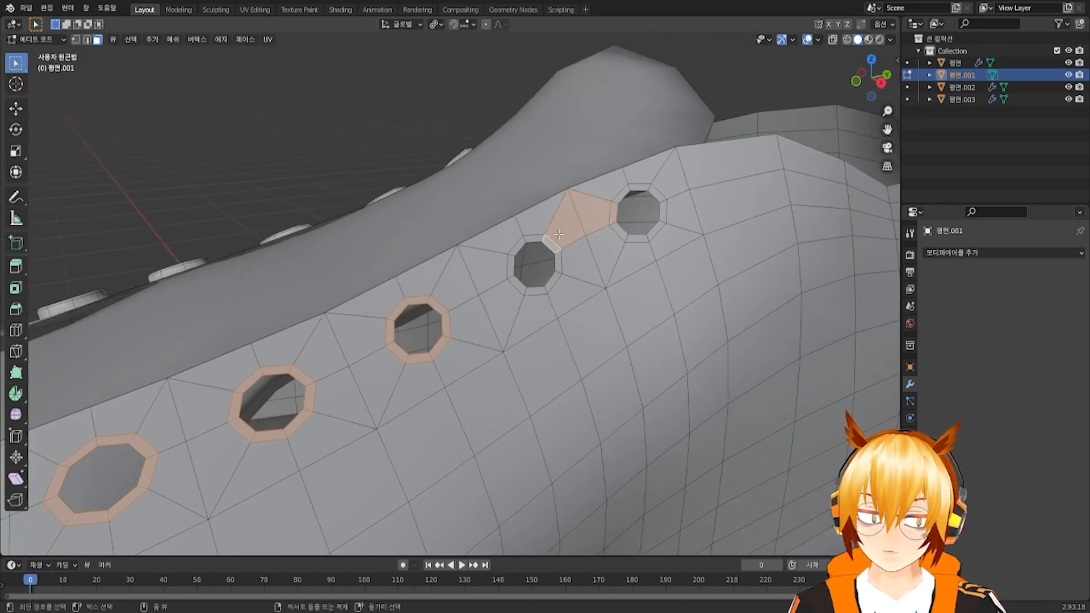
{"action": "key", "text": "ctrl+z"}
{"action": "left_click", "coordinate": [647, 189], "text": "alt+shift"}
Extrude the six selected face rings outward by -0.02187 m along their normals
{"action": "middle_click_drag", "start_coordinate": [648, 189], "coordinate": [667, 227]}
{"action": "key", "text": "e"}
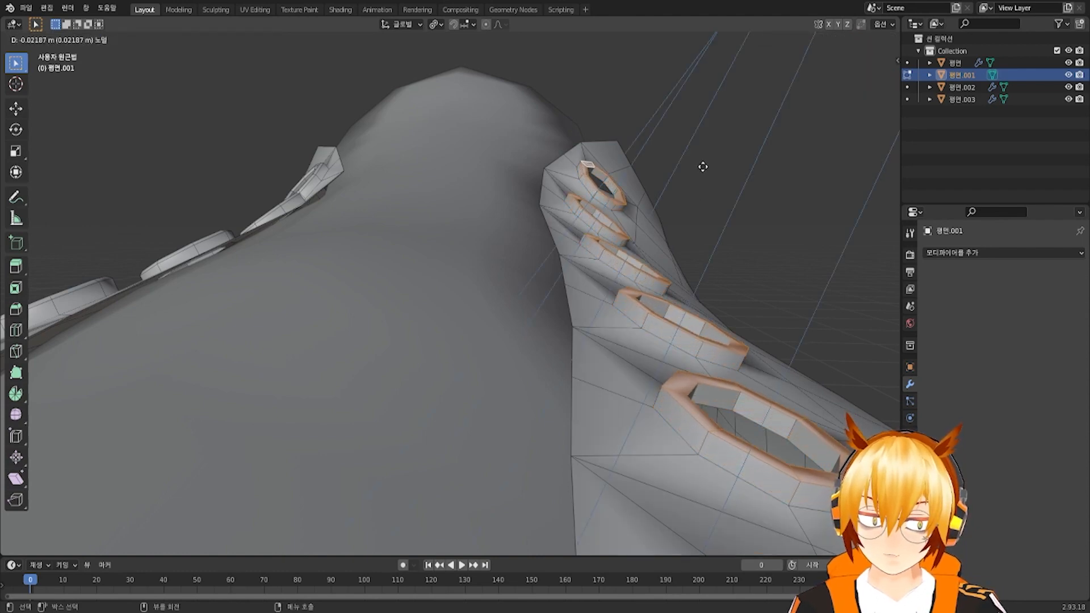
{"action": "left_click", "coordinate": [703, 166]}
In edge select mode, select the outer and inner top edge loops of all six newly raised eyelets
{"action": "middle_click_drag", "start_coordinate": [675, 201], "coordinate": [308, 137]}
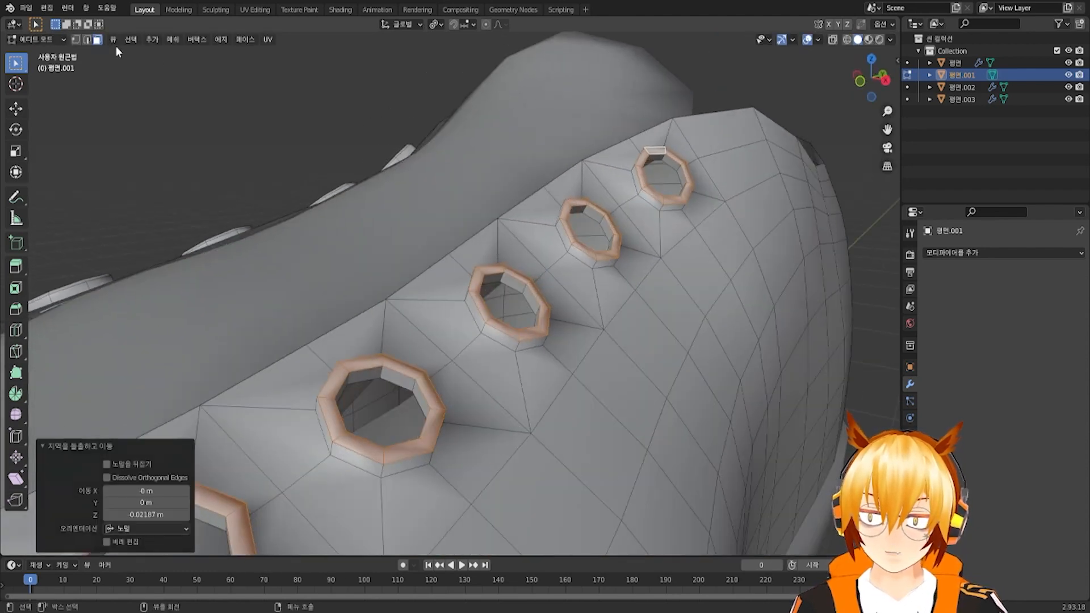
{"action": "left_click", "coordinate": [650, 157], "text": "alt"}
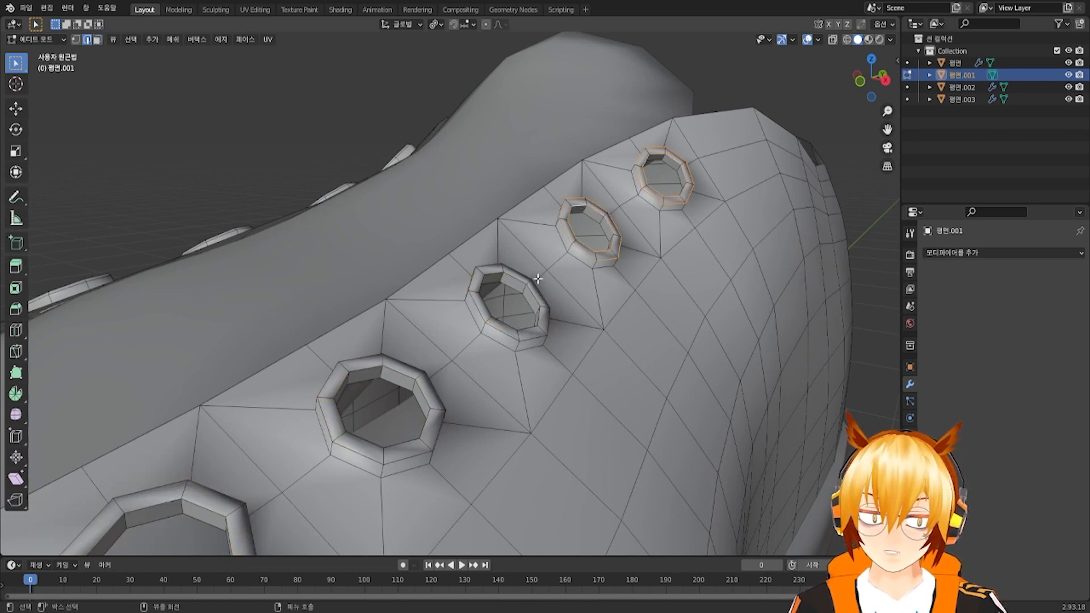
{"action": "left_click", "coordinate": [366, 369], "text": "alt+shift"}
{"action": "middle_click_drag", "start_coordinate": [255, 386], "coordinate": [360, 248], "text": "shift"}
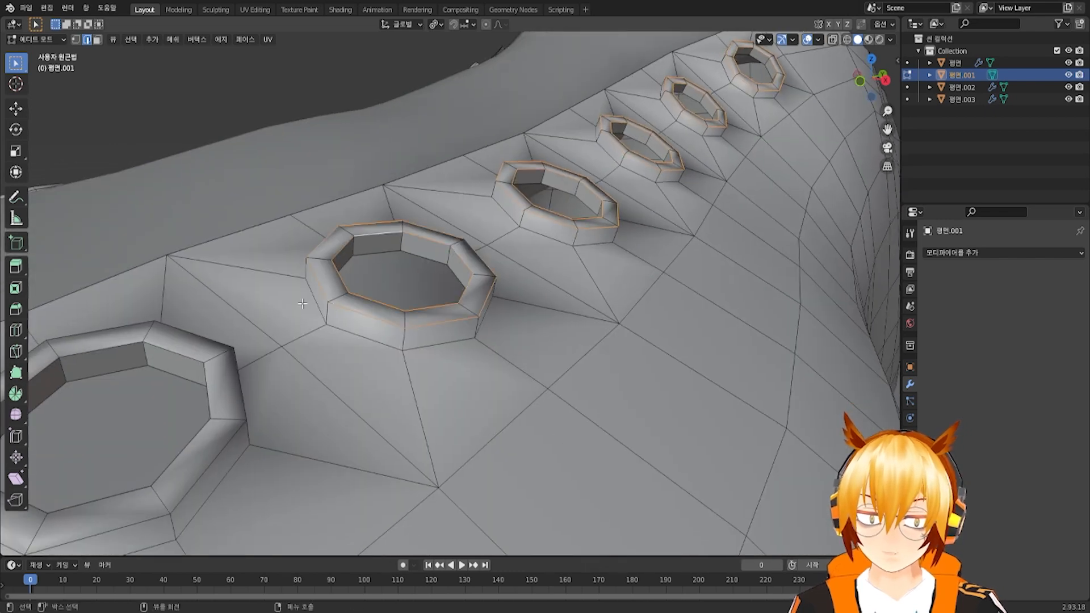
{"action": "scroll", "coordinate": [214, 361], "scroll_direction": "down", "scroll_amount": 7}
{"action": "middle_click_drag", "start_coordinate": [215, 361], "coordinate": [652, 223]}
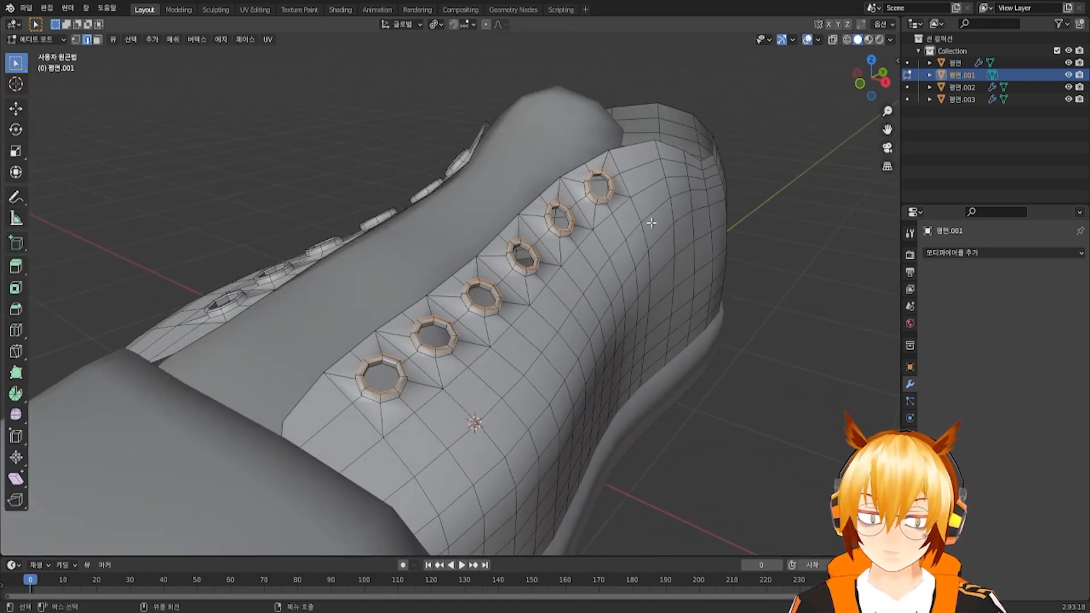
Bevel the selected rim edge loops with a width of 0.00334 m and one segment, and return to Object Mode
{"action": "key", "text": "ctrl+b"}
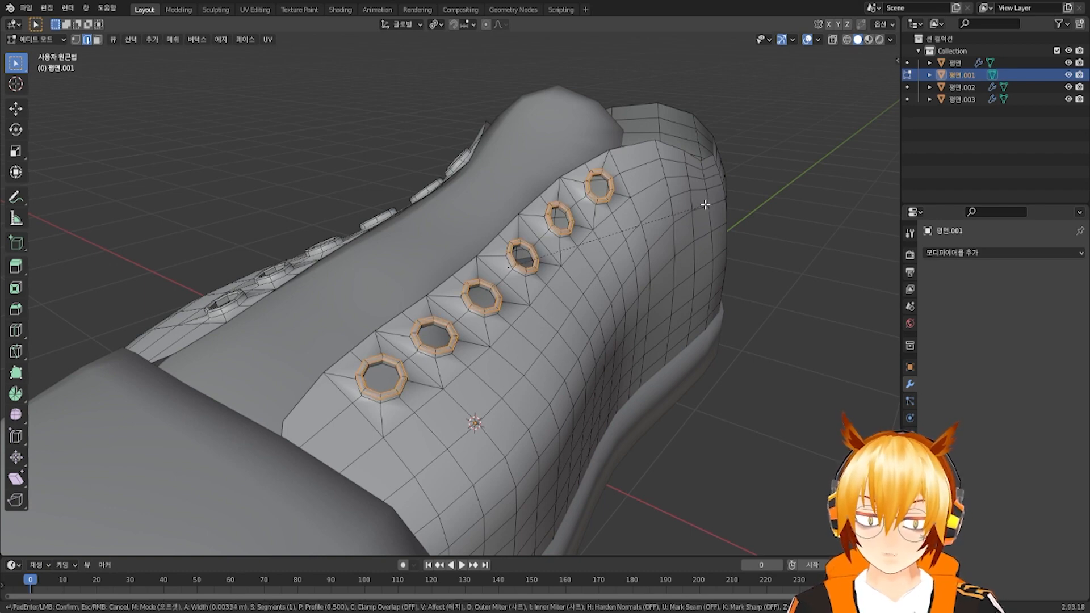
{"action": "left_click", "coordinate": [705, 204]}
{"action": "middle_click_drag", "start_coordinate": [705, 204], "coordinate": [668, 285]}
{"action": "scroll", "coordinate": [601, 198], "scroll_direction": "down", "scroll_amount": 3}
{"action": "middle_click_drag", "start_coordinate": [601, 198], "coordinate": [420, 227]}
{"action": "scroll", "coordinate": [467, 233], "scroll_direction": "up", "scroll_amount": 3}
{"action": "scroll", "coordinate": [467, 234], "scroll_direction": "up", "scroll_amount": 3}
{"action": "scroll", "coordinate": [486, 249], "scroll_direction": "down", "scroll_amount": 5}
{"action": "left_click", "coordinate": [50, 39]}
{"action": "left_click", "coordinate": [50, 52]}
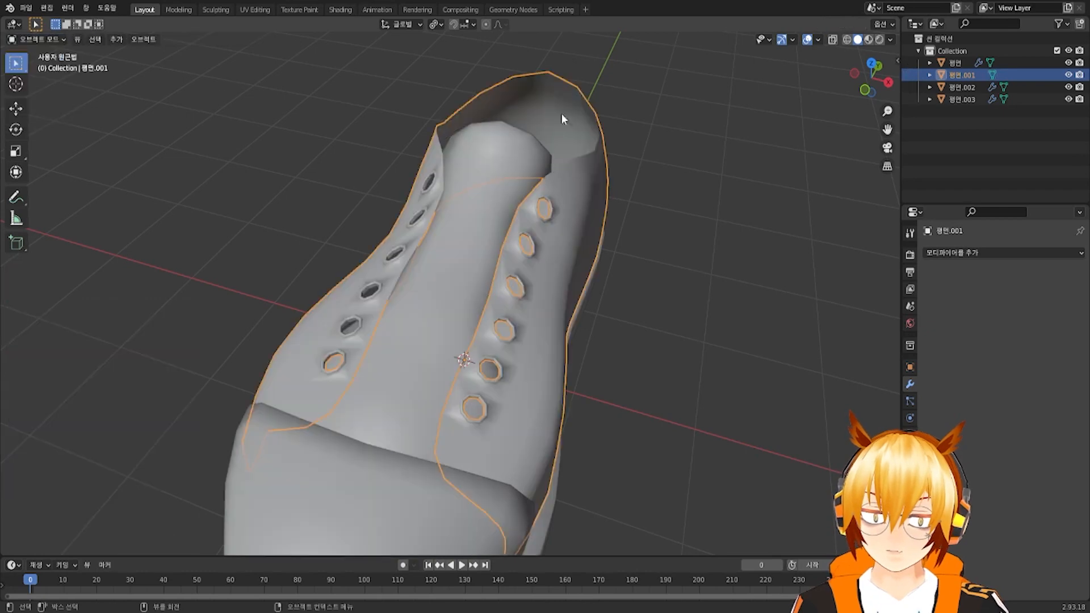
Examine the shading around both rows of eyelets and along the side of the shoe
{"action": "left_click", "coordinate": [818, 39]}
{"action": "left_click", "coordinate": [818, 39]}
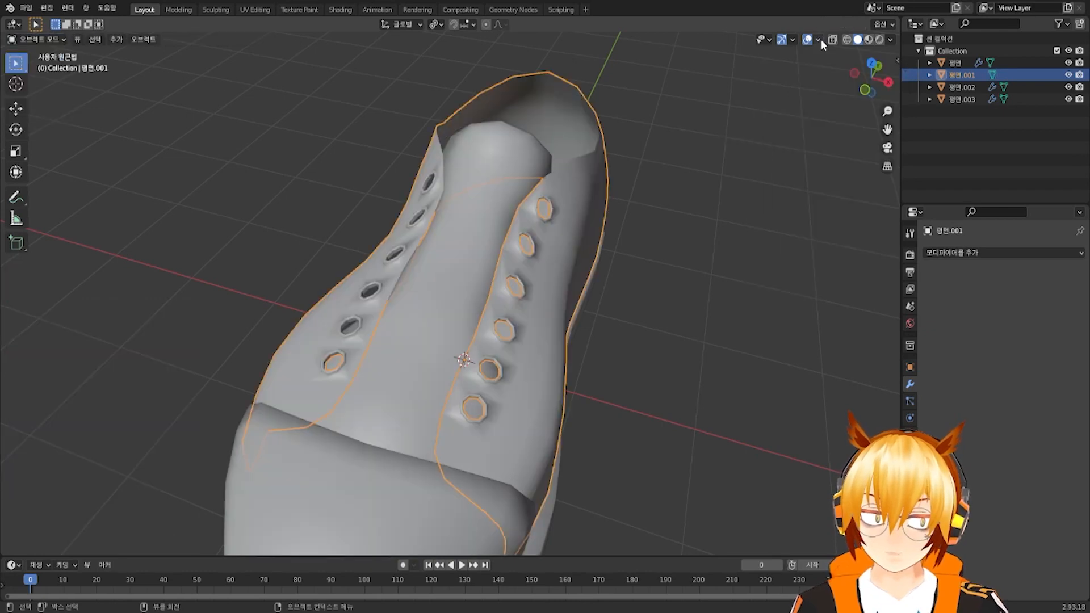
{"action": "scroll", "coordinate": [568, 204], "scroll_direction": "down", "scroll_amount": 4}
{"action": "middle_click_drag", "start_coordinate": [567, 204], "coordinate": [546, 216]}
{"action": "scroll", "coordinate": [547, 214], "scroll_direction": "up", "scroll_amount": 3}
{"action": "middle_click_drag", "start_coordinate": [554, 272], "coordinate": [534, 296]}
{"action": "scroll", "coordinate": [525, 271], "scroll_direction": "up", "scroll_amount": 4}
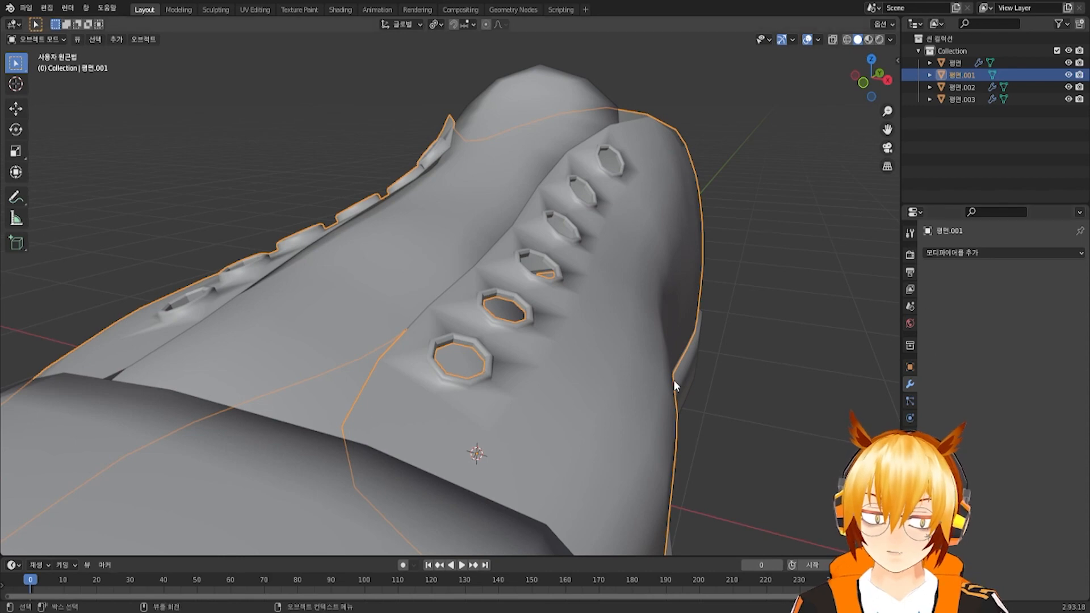
{"action": "scroll", "coordinate": [643, 362], "scroll_direction": "down", "scroll_amount": 5}
{"action": "scroll", "coordinate": [563, 352], "scroll_direction": "up", "scroll_amount": 3}
{"action": "middle_click_drag", "start_coordinate": [640, 361], "coordinate": [781, 399]}
{"action": "scroll", "coordinate": [539, 376], "scroll_direction": "down", "scroll_amount": 4}
{"action": "scroll", "coordinate": [567, 379], "scroll_direction": "up", "scroll_amount": 3}
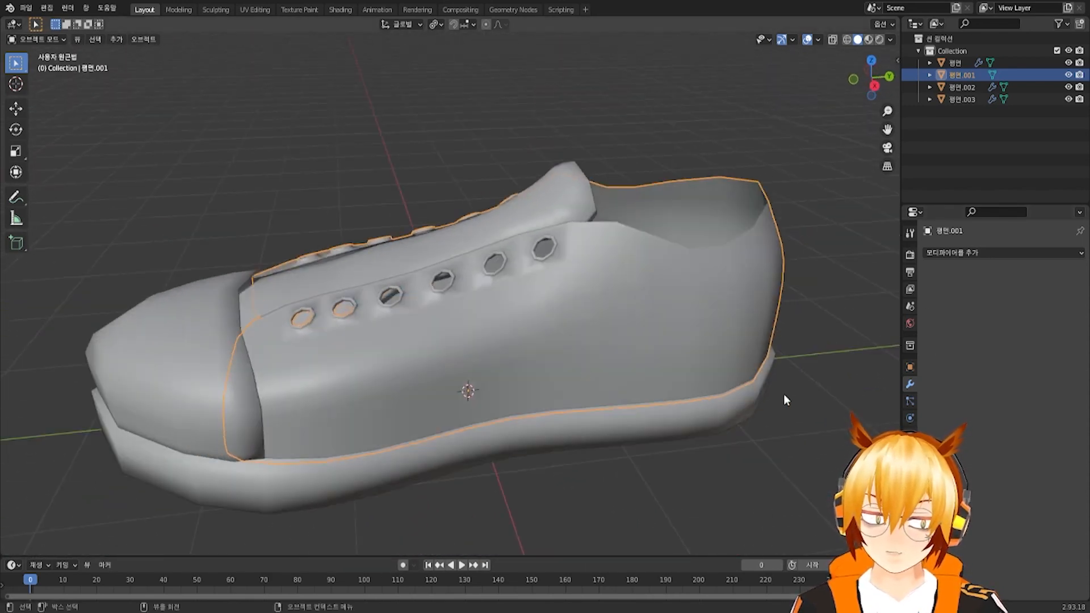
Enable Auto Smooth for the upper's normals with an angle of 30°
{"action": "left_click", "coordinate": [909, 400]}
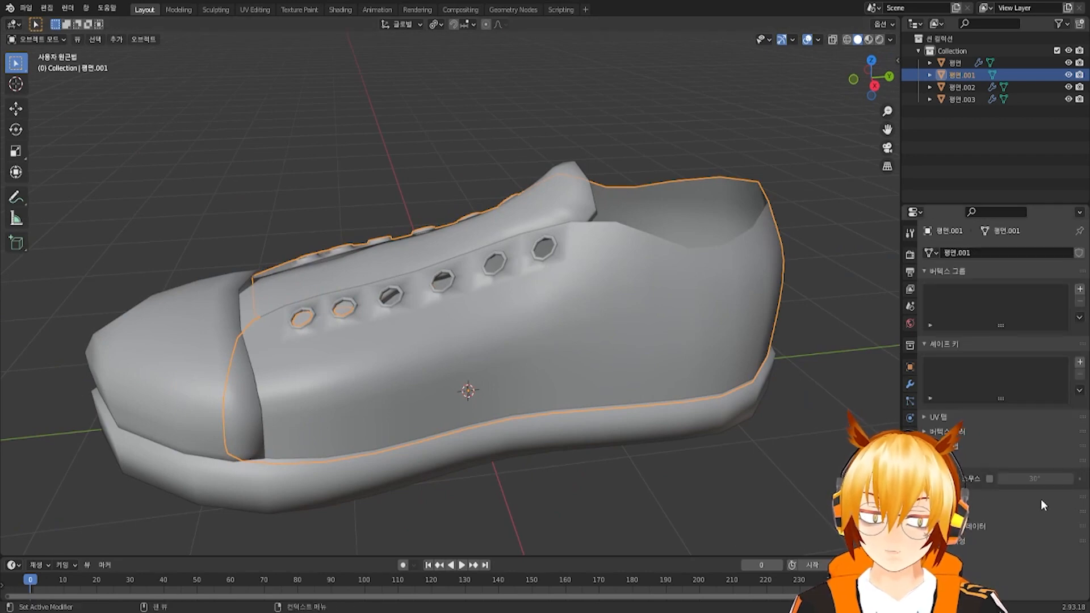
{"action": "left_click", "coordinate": [988, 479]}
{"action": "scroll", "coordinate": [660, 376], "scroll_direction": "up", "scroll_amount": 5}
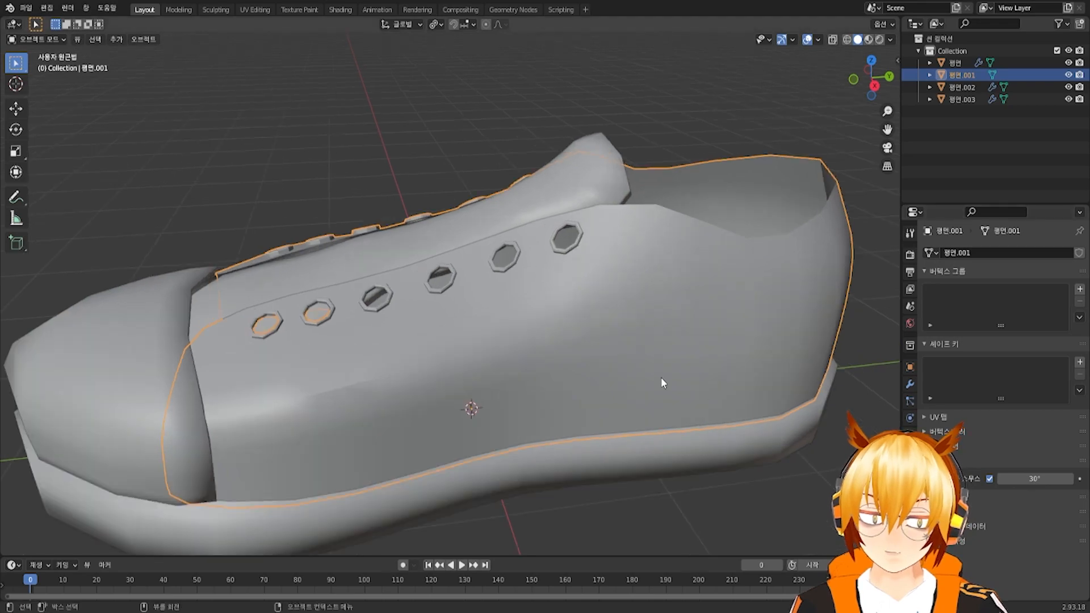
{"action": "middle_click_drag", "start_coordinate": [658, 370], "coordinate": [559, 278]}
{"action": "scroll", "coordinate": [703, 377], "scroll_direction": "down", "scroll_amount": 6}
{"action": "scroll", "coordinate": [707, 366], "scroll_direction": "up", "scroll_amount": 6}
{"action": "scroll", "coordinate": [422, 342], "scroll_direction": "up", "scroll_amount": 2}
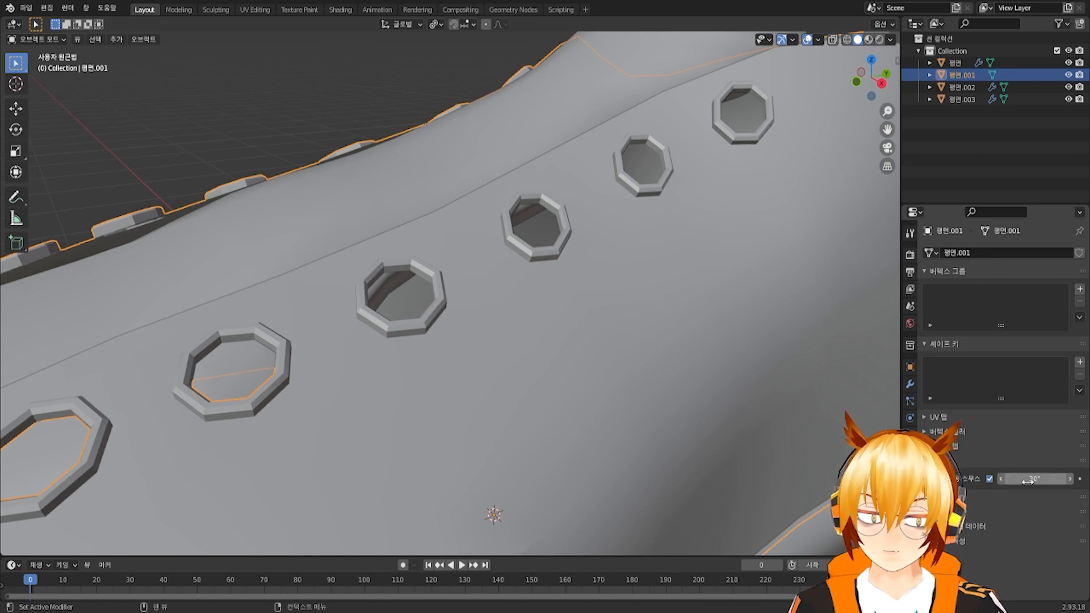
Set the upper's Auto Smooth angle to 85°
{"action": "mouse_move", "coordinate": [1034, 478]}
{"action": "left_mouse_down"}
{"action": "mouse_move", "coordinate": [1049, 478]}
{"action": "mouse_move", "coordinate": [1038, 479]}
{"action": "left_mouse_up"}
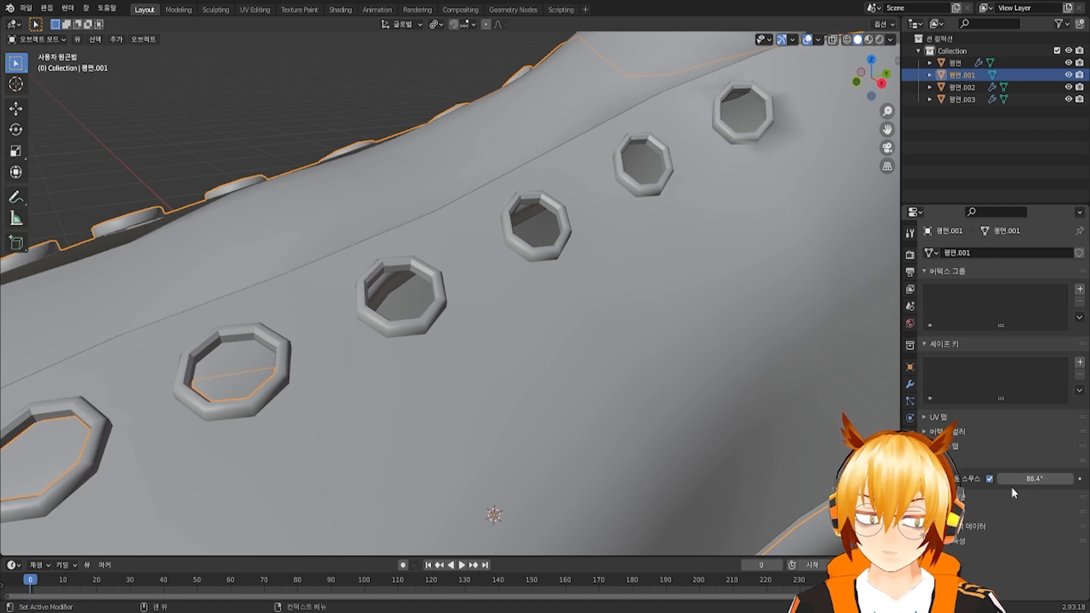
{"action": "mouse_move", "coordinate": [1013, 479]}
{"action": "left_mouse_down"}
{"action": "mouse_move", "coordinate": [1030, 480]}
{"action": "mouse_move", "coordinate": [1021, 479]}
{"action": "left_mouse_up"}
{"action": "scroll", "coordinate": [635, 358], "scroll_direction": "down", "scroll_amount": 5}
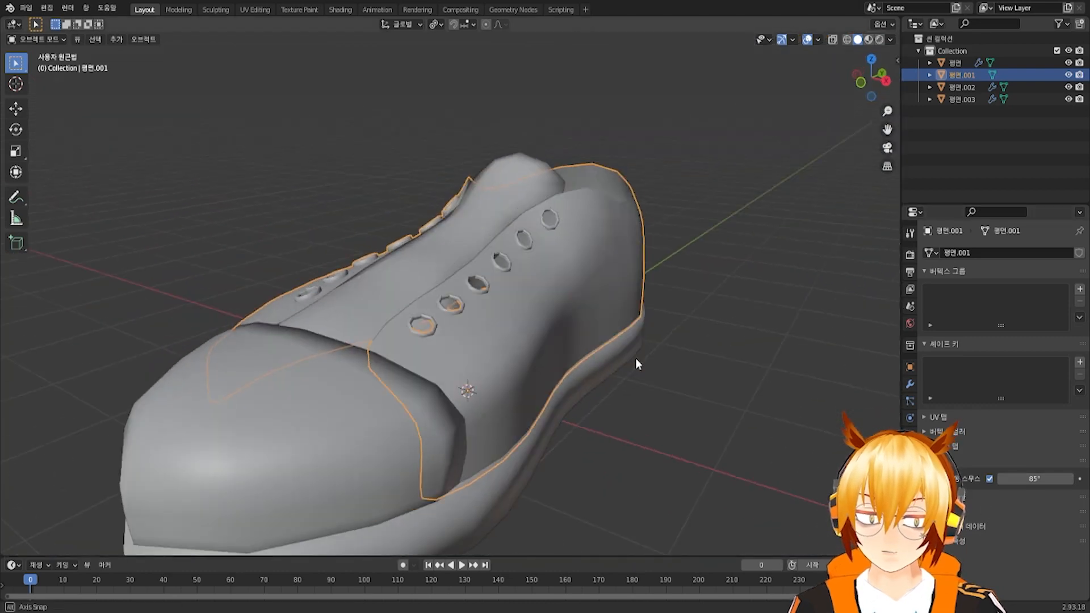
{"action": "scroll", "coordinate": [689, 375], "scroll_direction": "up", "scroll_amount": 6}
{"action": "middle_click_drag", "start_coordinate": [635, 358], "coordinate": [684, 388]}
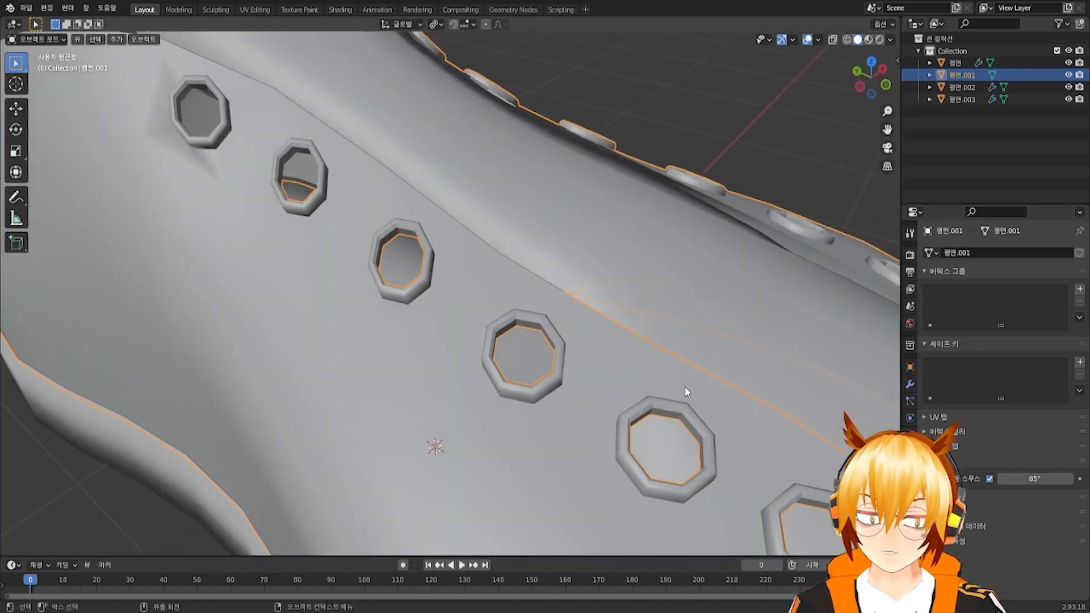
Apply Shade Smooth to the upper and set its Auto Smooth angle to 83.2°
{"action": "left_click", "coordinate": [532, 318]}
{"action": "left_click", "coordinate": [531, 317]}
{"action": "right_click", "coordinate": [532, 318]}
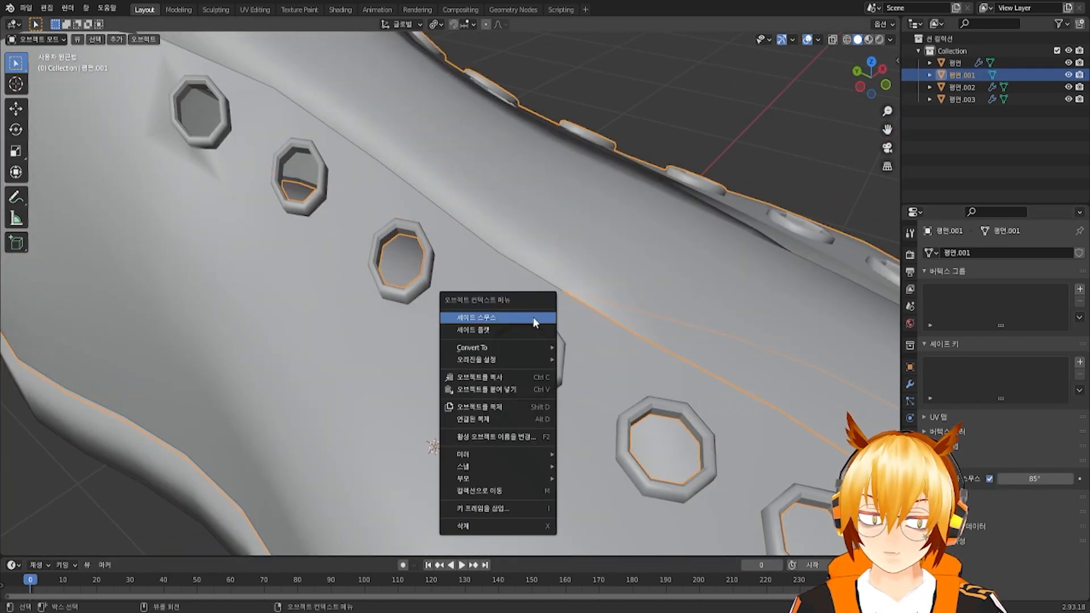
{"action": "left_click", "coordinate": [533, 317]}
{"action": "key", "text": "Tab"}
{"action": "key", "text": "Tab"}
{"action": "scroll", "coordinate": [539, 327], "scroll_direction": "down", "scroll_amount": 3}
{"action": "mouse_move", "coordinate": [539, 326]}
{"action": "middle_mouse_down"}
{"action": "mouse_move", "coordinate": [559, 318]}
{"action": "mouse_move", "coordinate": [601, 343]}
{"action": "middle_mouse_up"}
{"action": "scroll", "coordinate": [602, 343], "scroll_direction": "up", "scroll_amount": 2}
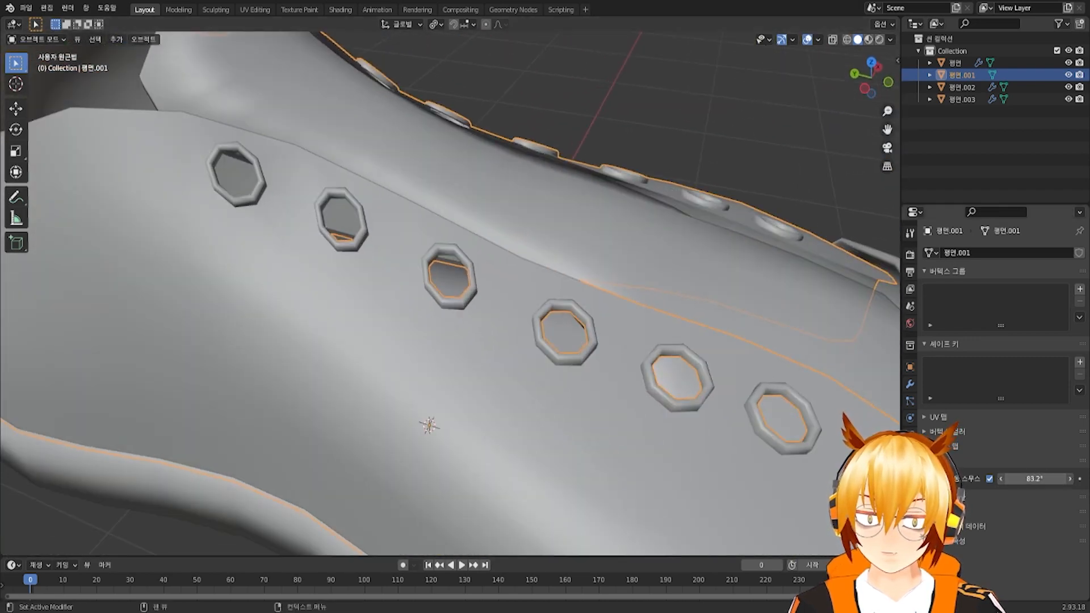
Deselect the upper and examine the whole sneaker and its lacing area from above and the front
{"action": "scroll", "coordinate": [753, 381], "scroll_direction": "down", "scroll_amount": 5}
{"action": "middle_click_drag", "start_coordinate": [753, 382], "coordinate": [635, 348]}
{"action": "scroll", "coordinate": [626, 364], "scroll_direction": "up", "scroll_amount": 4}
{"action": "scroll", "coordinate": [592, 317], "scroll_direction": "down", "scroll_amount": 5}
{"action": "scroll", "coordinate": [592, 317], "scroll_direction": "up", "scroll_amount": 5}
{"action": "scroll", "coordinate": [576, 334], "scroll_direction": "down", "scroll_amount": 4}
{"action": "left_click", "coordinate": [709, 359]}
{"action": "middle_click_drag", "start_coordinate": [709, 359], "coordinate": [640, 363]}
{"action": "scroll", "coordinate": [640, 363], "scroll_direction": "down", "scroll_amount": 5}
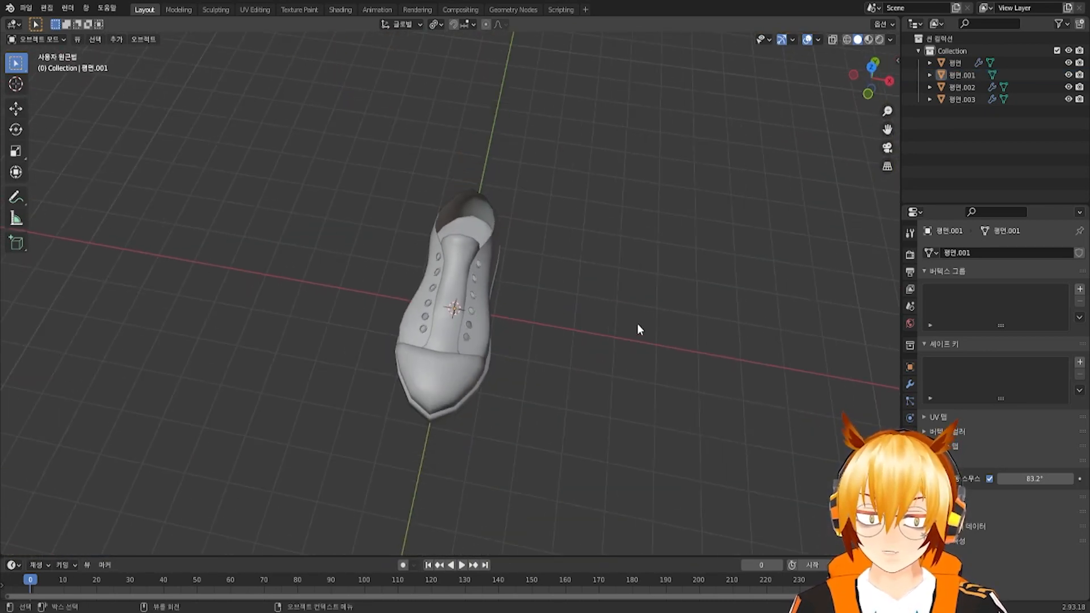
{"action": "middle_click_drag", "start_coordinate": [637, 323], "coordinate": [539, 257]}
{"action": "scroll", "coordinate": [542, 284], "scroll_direction": "up", "scroll_amount": 5}
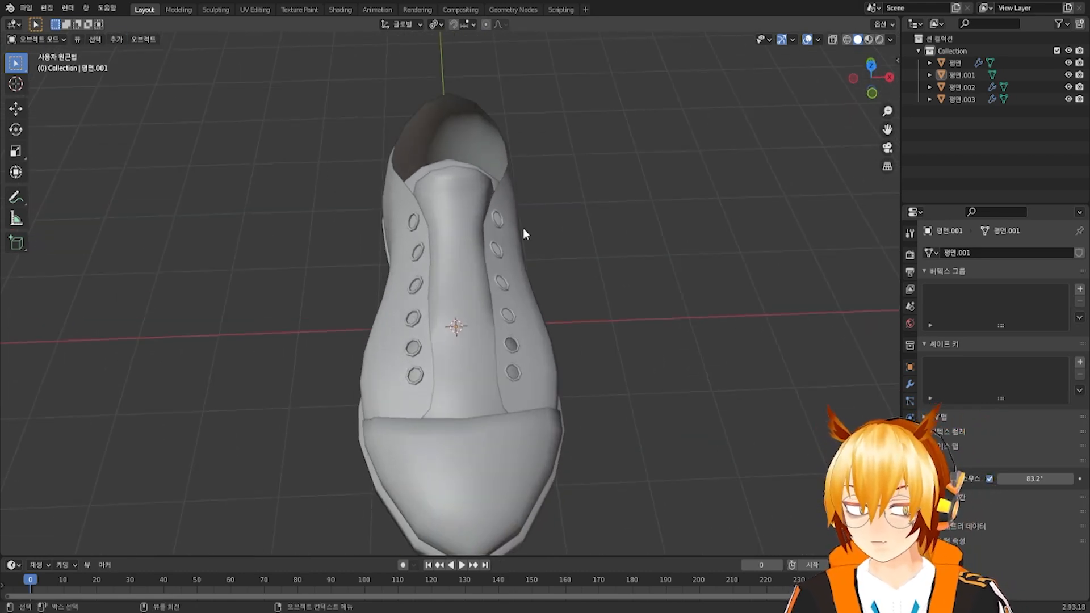
{"action": "scroll", "coordinate": [621, 358], "scroll_direction": "down", "scroll_amount": 3}
{"action": "middle_click_drag", "start_coordinate": [592, 349], "coordinate": [601, 304]}
{"action": "scroll", "coordinate": [570, 303], "scroll_direction": "up", "scroll_amount": 5}
{"action": "scroll", "coordinate": [570, 308], "scroll_direction": "down", "scroll_amount": 4}
Add a NURBS path curve at the origin and open it in Edit Mode
{"action": "key", "text": "shift+a"}
{"action": "mouse_move", "coordinate": [614, 309]}
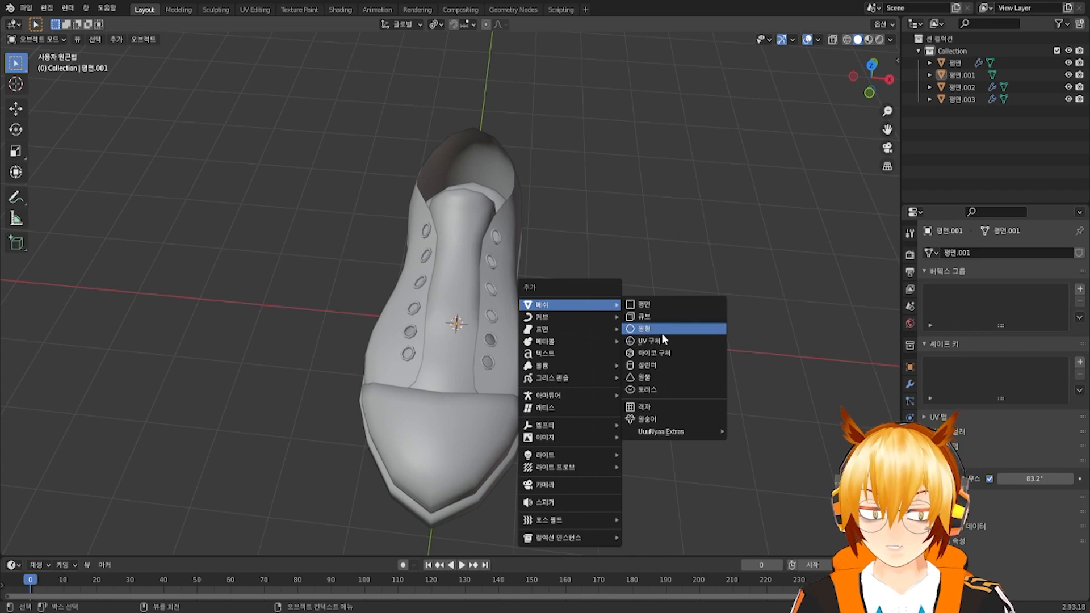
{"action": "mouse_move", "coordinate": [569, 322]}
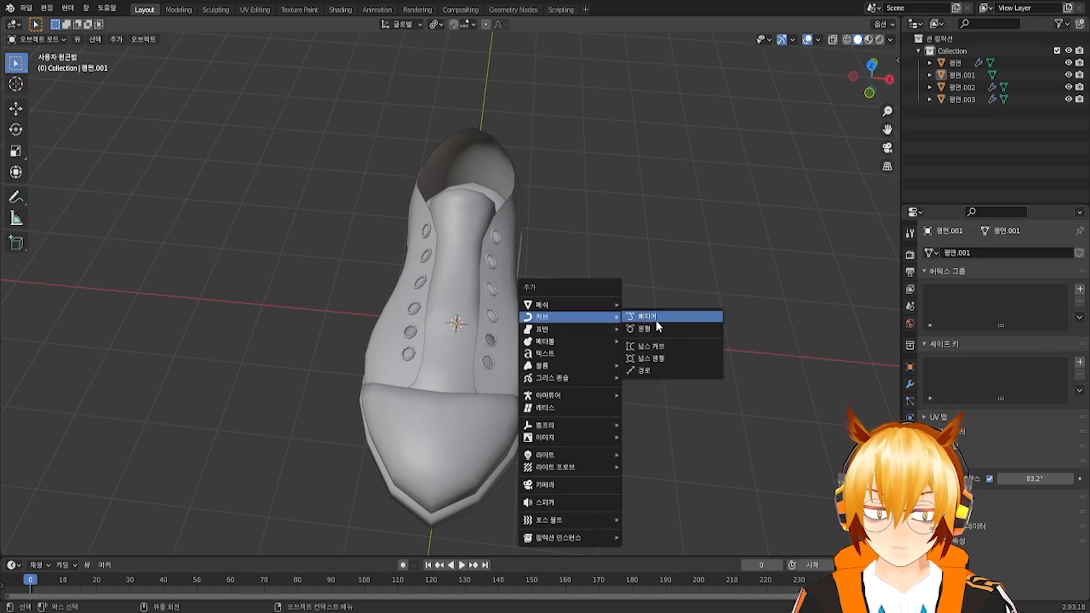
{"action": "left_click", "coordinate": [662, 372]}
{"action": "scroll", "coordinate": [657, 374], "scroll_direction": "down", "scroll_amount": 4}
{"action": "key", "text": "Tab"}
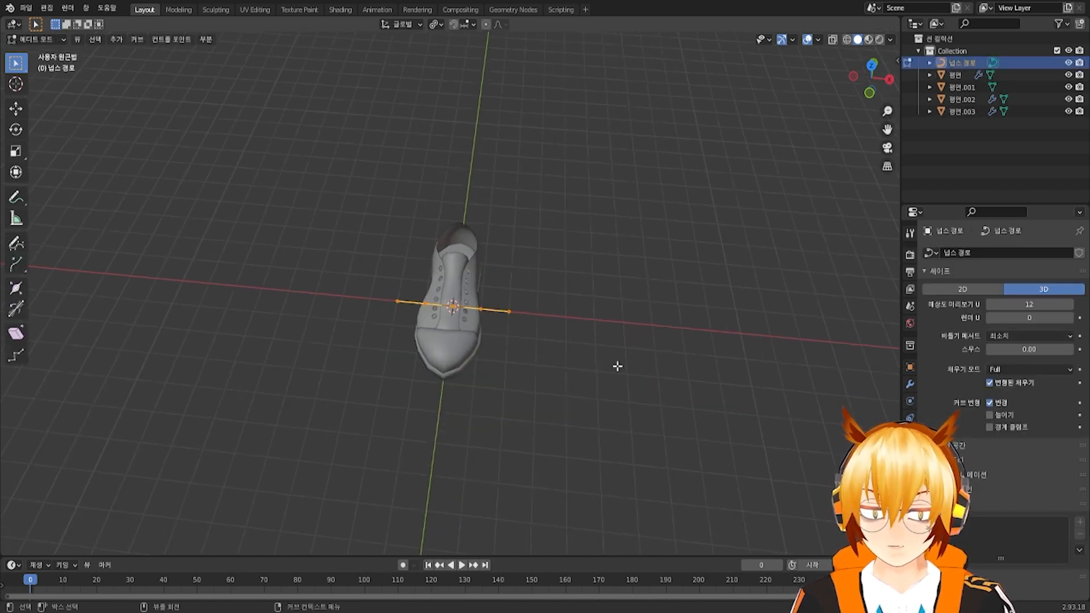
Raise the whole path above the shoe and move it -1.1551 m along Y, just past the toe-side eyelets
{"action": "middle_click_drag", "start_coordinate": [615, 365], "coordinate": [547, 332]}
{"action": "key", "text": "KP_3"}
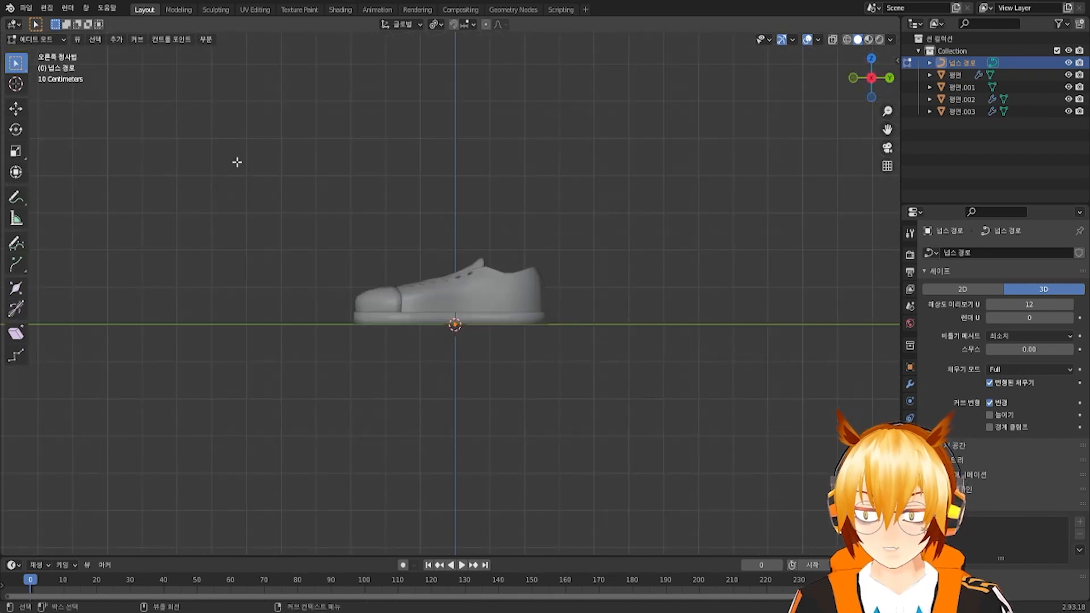
{"action": "left_click_drag", "start_coordinate": [458, 293], "coordinate": [453, 230]}
{"action": "middle_click_drag", "start_coordinate": [486, 248], "coordinate": [457, 177], "text": "alt"}
{"action": "scroll", "coordinate": [498, 285], "scroll_direction": "up", "scroll_amount": 5}
{"action": "middle_click_drag", "start_coordinate": [461, 190], "coordinate": [519, 237], "text": "alt"}
{"action": "middle_click_drag", "start_coordinate": [515, 233], "coordinate": [521, 277], "text": "alt"}
{"action": "left_click_drag", "start_coordinate": [456, 235], "coordinate": [481, 341]}
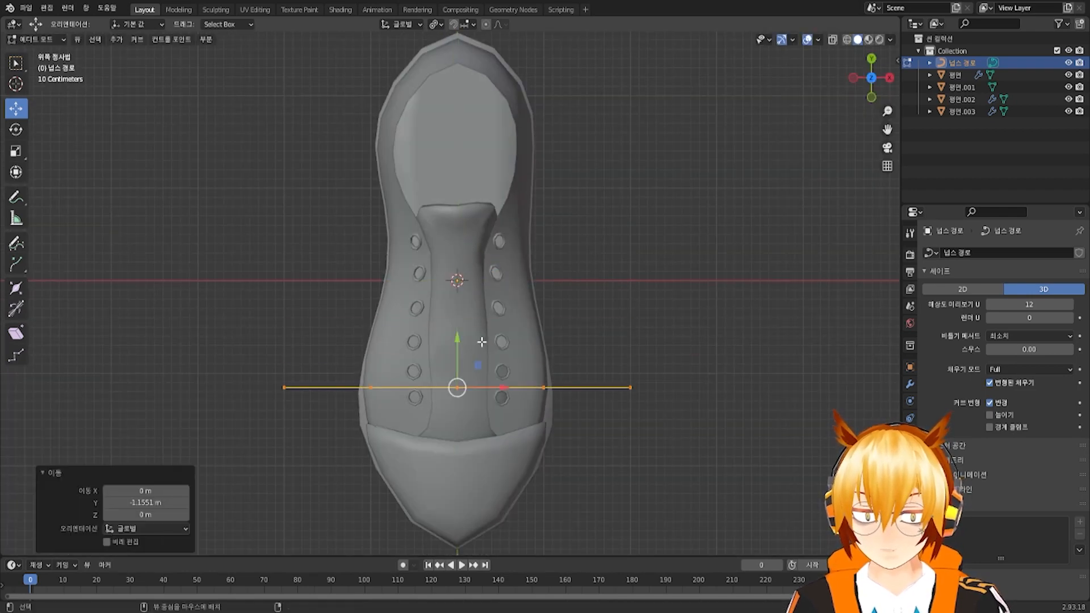
Lower the whole path by 0.63081 m along Z onto the tongue between the toe-side eyelets
{"action": "scroll", "coordinate": [481, 341], "scroll_direction": "up", "scroll_amount": 1}
{"action": "middle_click_drag", "start_coordinate": [481, 340], "coordinate": [478, 249], "text": "alt"}
{"action": "scroll", "coordinate": [479, 249], "scroll_direction": "down", "scroll_amount": 1, "text": "alt"}
{"action": "scroll", "coordinate": [478, 249], "scroll_direction": "up", "scroll_amount": 5}
{"action": "left_click_drag", "start_coordinate": [473, 44], "coordinate": [484, 218]}
{"action": "scroll", "coordinate": [473, 233], "scroll_direction": "up", "scroll_amount": 1}
{"action": "middle_click_drag", "start_coordinate": [469, 227], "coordinate": [461, 250]}
{"action": "scroll", "coordinate": [436, 250], "scroll_direction": "down", "scroll_amount": 3}
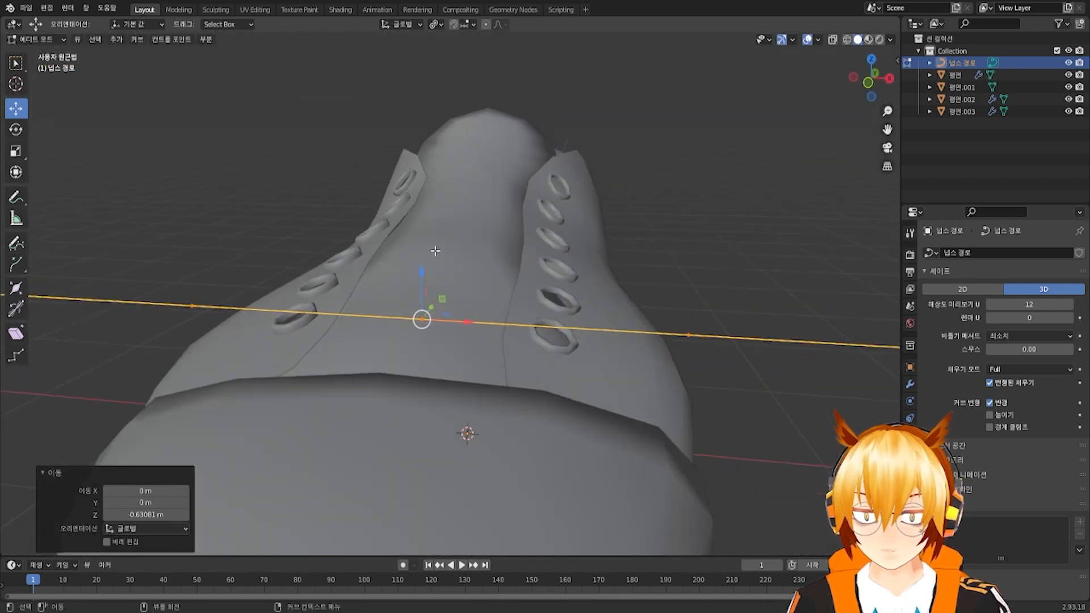
Move the second control point from the path's negative X end by 0.051151 m in X, -0.011545 m in Y and -0.081501 m in Z
{"action": "left_click", "coordinate": [192, 305]}
{"action": "key", "text": "g"}
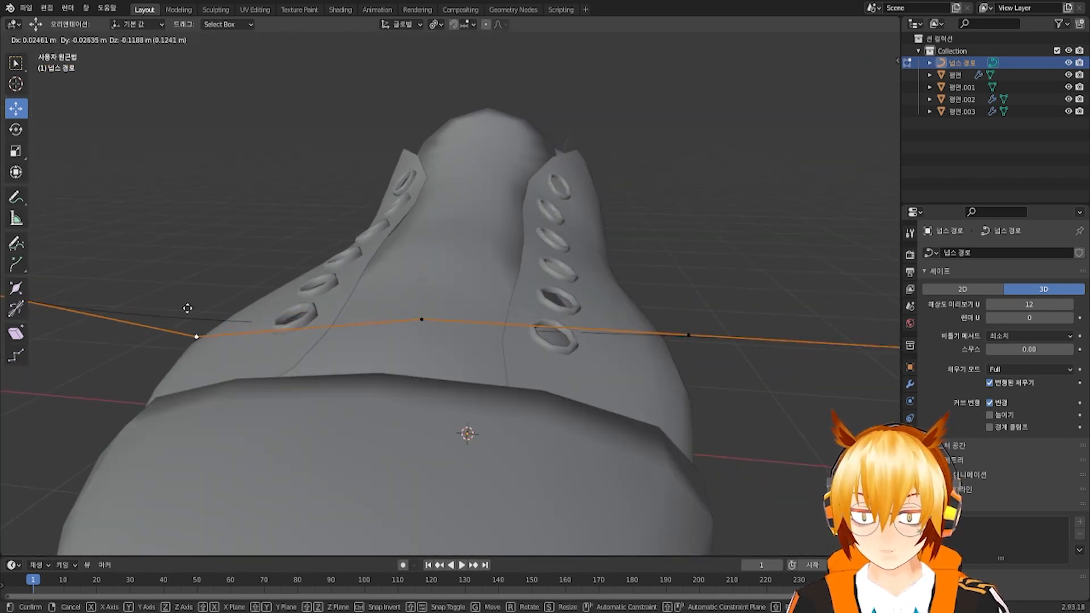
{"action": "left_click", "coordinate": [194, 298]}
{"action": "middle_click_drag", "start_coordinate": [204, 324], "coordinate": [369, 329]}
{"action": "scroll", "coordinate": [426, 304], "scroll_direction": "up", "scroll_amount": 2}
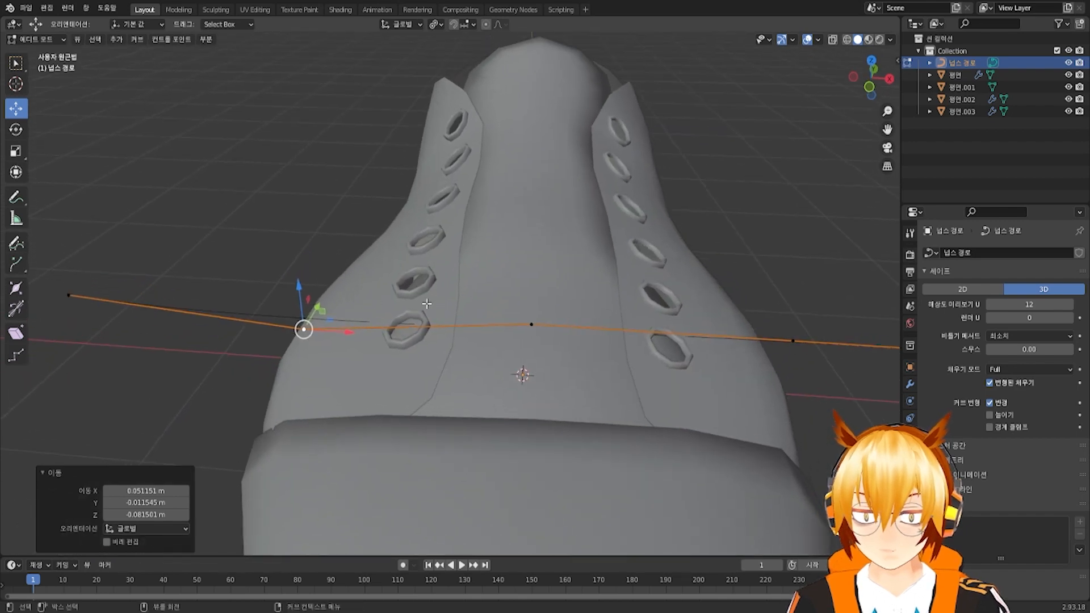
Fine-tune the same control point's height and shift it slightly towards the toe, beside the eyelet closest to the toe
{"action": "left_click_drag", "start_coordinate": [298, 290], "coordinate": [296, 284]}
{"action": "middle_click_drag", "start_coordinate": [301, 286], "coordinate": [289, 325]}
{"action": "left_click_drag", "start_coordinate": [352, 271], "coordinate": [344, 304]}
{"action": "middle_click_drag", "start_coordinate": [343, 302], "coordinate": [359, 270]}
Raise the end control point on the path's negative X side by 0.26643 m along Z
{"action": "left_click", "coordinate": [114, 231]}
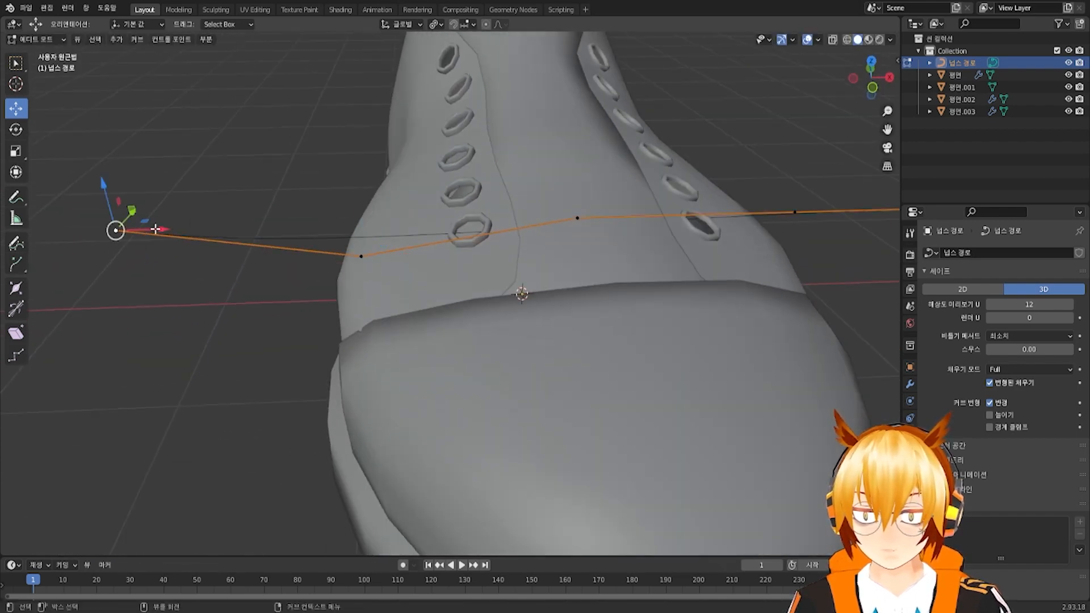
{"action": "left_click_drag", "start_coordinate": [107, 189], "coordinate": [106, 134]}
{"action": "left_click", "coordinate": [106, 134]}
{"action": "middle_click_drag", "start_coordinate": [138, 159], "coordinate": [194, 235]}
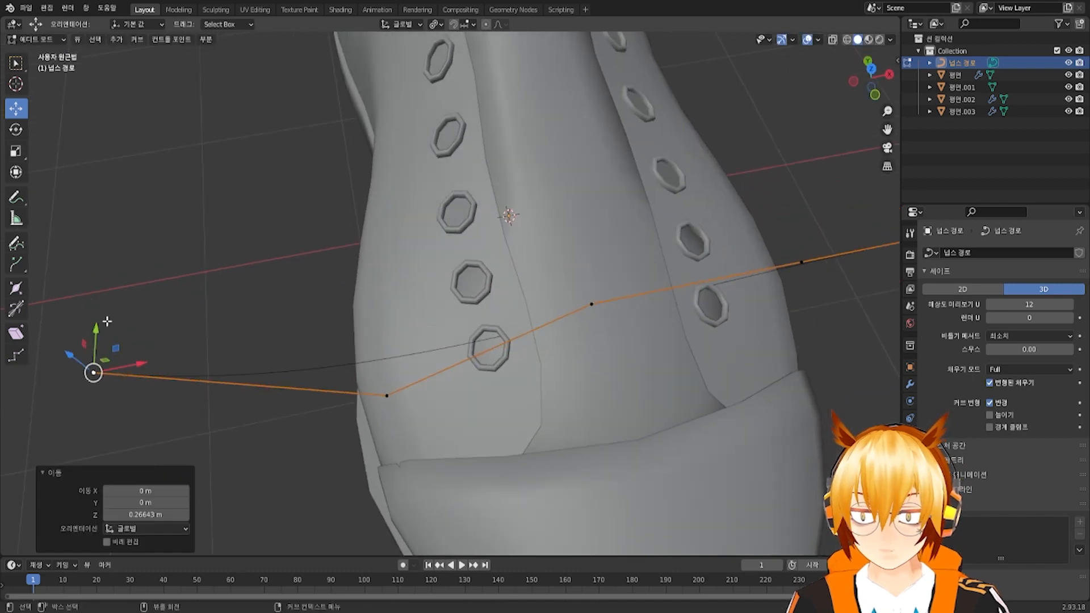
Move the path's negative X end control point heelward along Y beside the eyelet row and shift the middle control point towards negative X
{"action": "left_click", "coordinate": [117, 230]}
{"action": "left_click_drag", "start_coordinate": [95, 340], "coordinate": [518, 250]}
{"action": "left_click", "coordinate": [591, 304]}
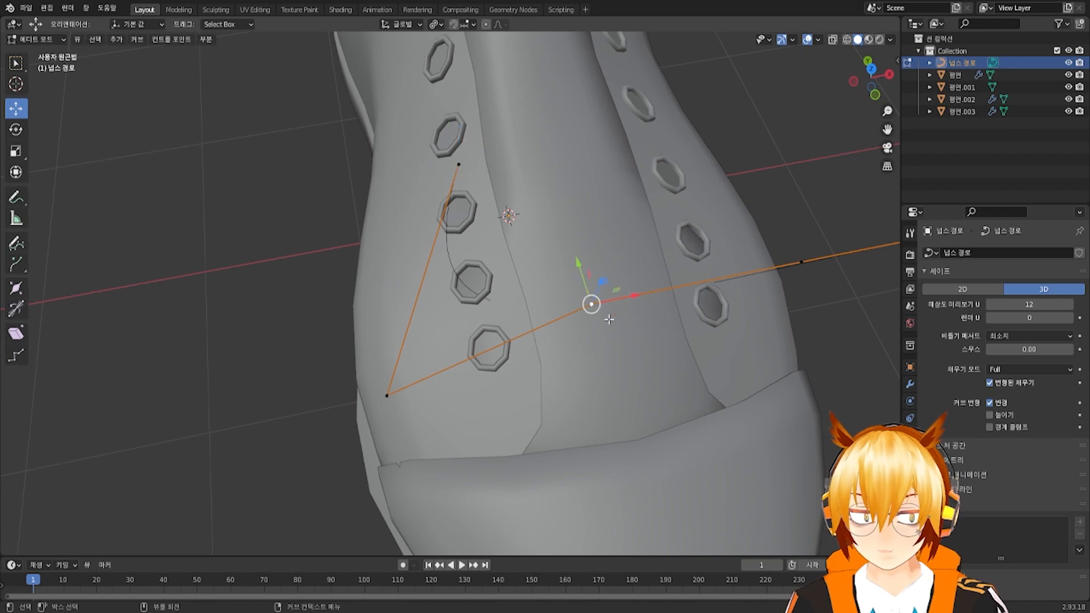
{"action": "left_click_drag", "start_coordinate": [630, 299], "coordinate": [562, 317]}
Move the second control point from the path's negative X end outward along X and adjust its position beside the shoe
{"action": "left_click", "coordinate": [386, 399]}
{"action": "left_click_drag", "start_coordinate": [425, 388], "coordinate": [301, 392]}
{"action": "middle_click_drag", "start_coordinate": [392, 412], "coordinate": [454, 379]}
{"action": "left_click_drag", "start_coordinate": [388, 407], "coordinate": [466, 437]}
{"action": "middle_click_drag", "start_coordinate": [467, 437], "coordinate": [347, 341]}
{"action": "middle_click_drag", "start_coordinate": [348, 340], "coordinate": [345, 305]}
Fine-tune that outer control point's sideways position and lower it along Z beside the shoe
{"action": "left_click", "coordinate": [224, 300]}
{"action": "left_click_drag", "start_coordinate": [271, 304], "coordinate": [351, 306]}
{"action": "left_click_drag", "start_coordinate": [306, 271], "coordinate": [289, 223]}
{"action": "middle_click_drag", "start_coordinate": [195, 341], "coordinate": [375, 264], "text": "shift"}
{"action": "left_click", "coordinate": [221, 270]}
{"action": "left_click_drag", "start_coordinate": [216, 245], "coordinate": [217, 249]}
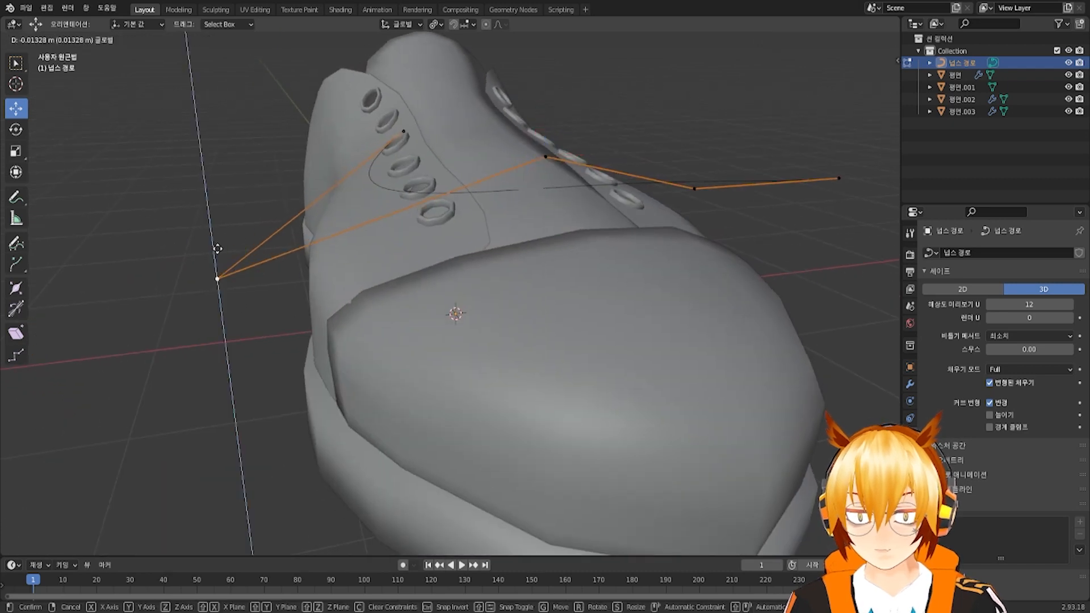
{"action": "left_click_drag", "start_coordinate": [230, 290], "coordinate": [229, 292]}
Raise the middle control point along Z and subdivide the segment between it and the outer control point with one cut
{"action": "left_click", "coordinate": [545, 156]}
{"action": "left_click_drag", "start_coordinate": [544, 136], "coordinate": [540, 94]}
{"action": "left_click", "coordinate": [223, 327], "text": "shift"}
{"action": "right_click", "coordinate": [419, 211]}
{"action": "left_click", "coordinate": [427, 222]}
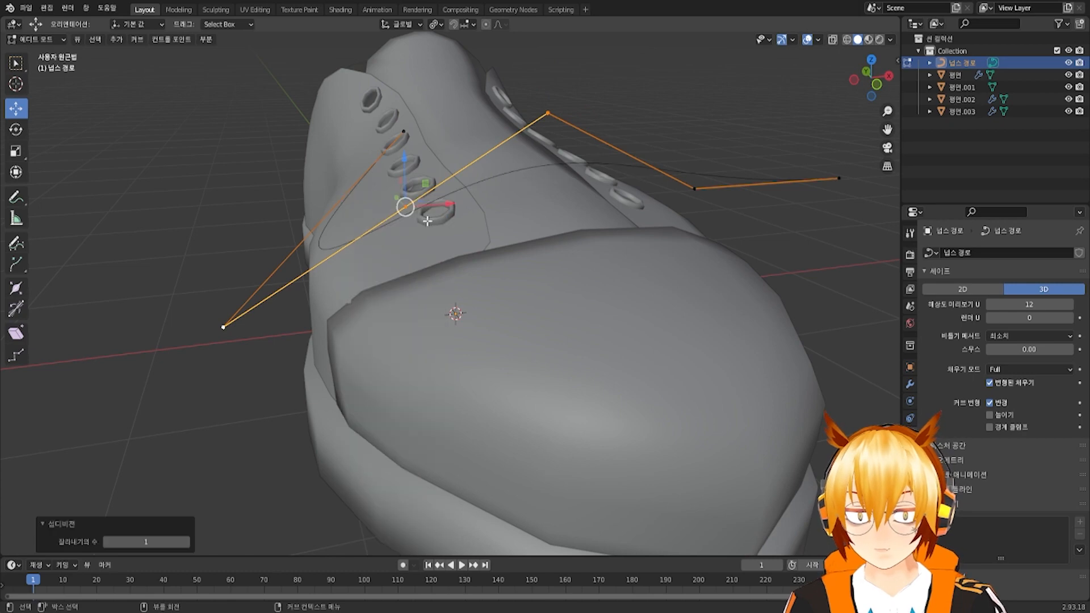
Position the new control point at the negative X side's eyelet closest to the toe
{"action": "left_click", "coordinate": [401, 207]}
{"action": "mouse_move", "coordinate": [447, 208]}
{"action": "left_mouse_down"}
{"action": "mouse_move", "coordinate": [476, 206]}
{"action": "mouse_move", "coordinate": [443, 201]}
{"action": "mouse_move", "coordinate": [443, 211]}
{"action": "left_mouse_up"}
{"action": "middle_click_drag", "start_coordinate": [446, 213], "coordinate": [431, 337]}
{"action": "left_click_drag", "start_coordinate": [396, 350], "coordinate": [397, 273]}
{"action": "mouse_move", "coordinate": [398, 318]}
{"action": "middle_mouse_down"}
{"action": "mouse_move", "coordinate": [403, 248]}
{"action": "mouse_move", "coordinate": [413, 292]}
{"action": "mouse_move", "coordinate": [378, 321]}
{"action": "middle_mouse_up"}
Lower the outer control point further and raise the middle control point by 0.065976 m along Z
{"action": "left_click", "coordinate": [155, 325]}
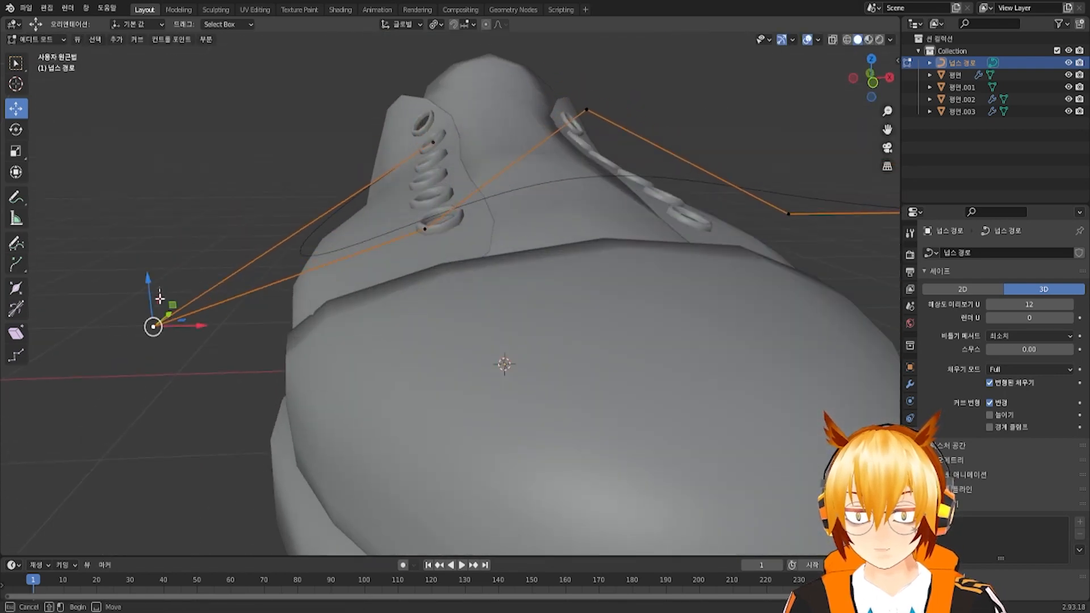
{"action": "left_click_drag", "start_coordinate": [150, 295], "coordinate": [170, 355]}
{"action": "left_click", "coordinate": [586, 109]}
{"action": "left_click_drag", "start_coordinate": [587, 77], "coordinate": [562, 61]}
{"action": "middle_click_drag", "start_coordinate": [493, 176], "coordinate": [528, 233]}
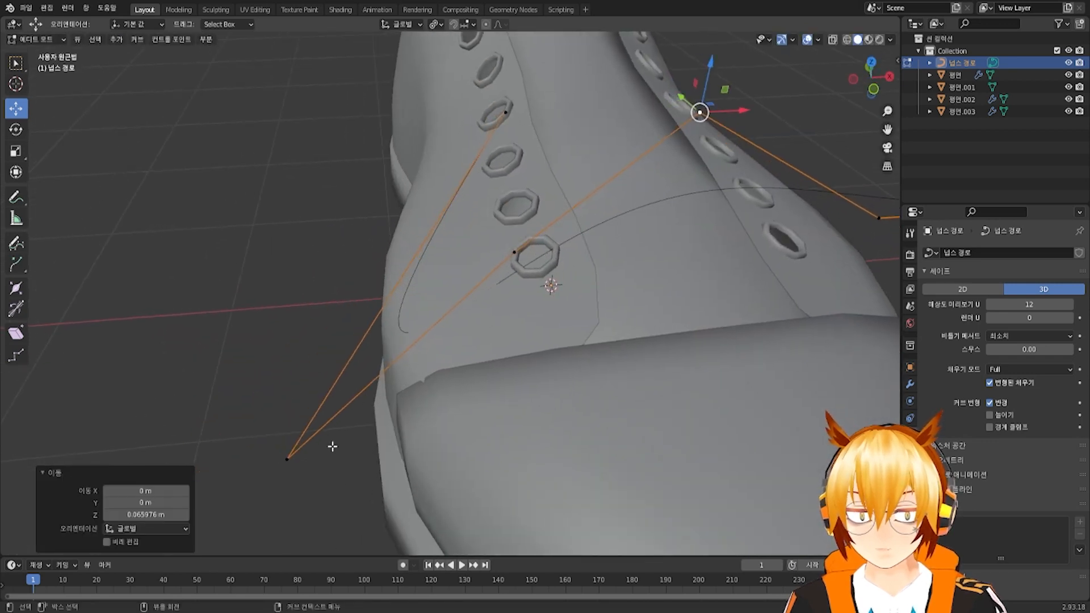
Shift the outer control point heelward along Y and 0.53015 m along X towards the shoe
{"action": "left_click", "coordinate": [293, 458]}
{"action": "mouse_move", "coordinate": [288, 436]}
{"action": "middle_mouse_down"}
{"action": "mouse_move", "coordinate": [302, 458]}
{"action": "mouse_move", "coordinate": [296, 442]}
{"action": "middle_mouse_up"}
{"action": "left_click_drag", "start_coordinate": [296, 442], "coordinate": [309, 317]}
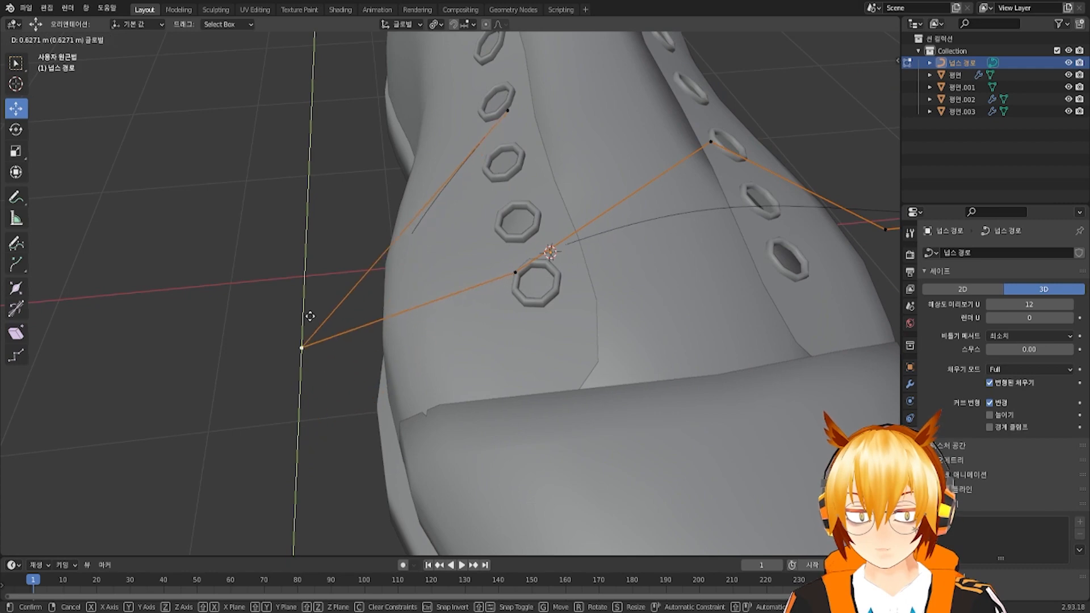
{"action": "left_click_drag", "start_coordinate": [301, 365], "coordinate": [301, 366]}
{"action": "left_click_drag", "start_coordinate": [365, 394], "coordinate": [472, 361]}
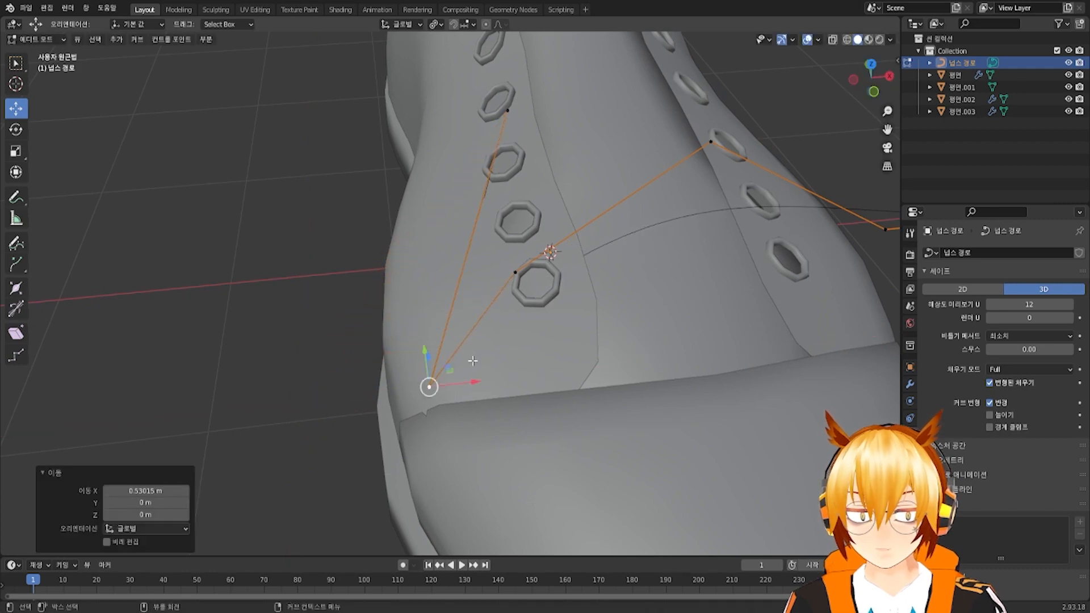
Move the outer control point 0.039309 m along Y and raise it 0.23635 m along Z
{"action": "middle_click_drag", "start_coordinate": [418, 348], "coordinate": [456, 288]}
{"action": "left_click_drag", "start_coordinate": [460, 294], "coordinate": [461, 294]}
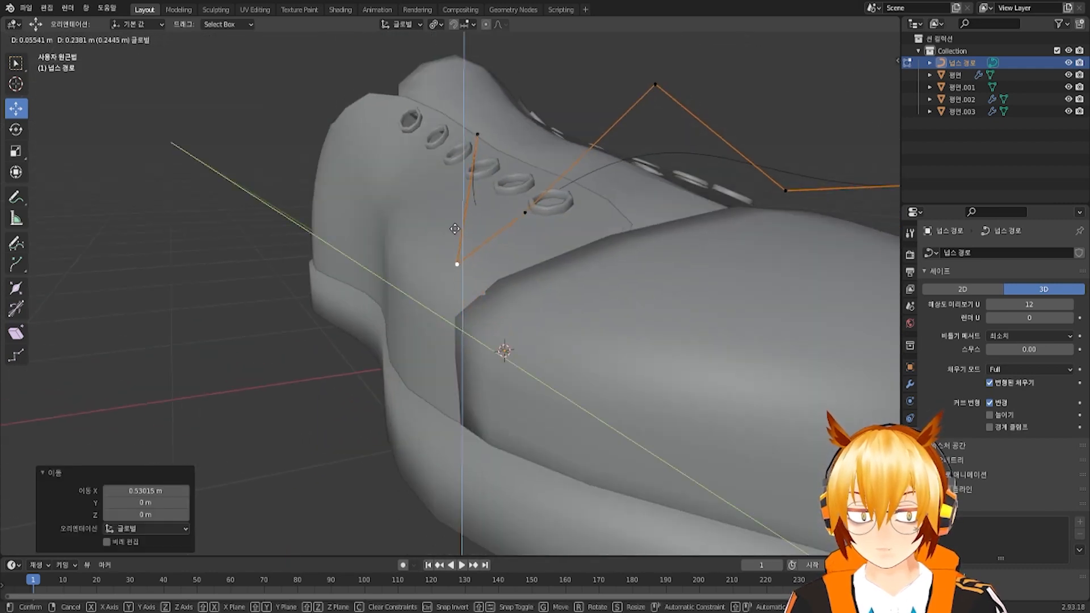
{"action": "left_click_drag", "start_coordinate": [455, 229], "coordinate": [457, 229]}
Fine-tune the outer control point and the control point at the eyelet closest to the toe
{"action": "middle_click_drag", "start_coordinate": [703, 220], "coordinate": [574, 257]}
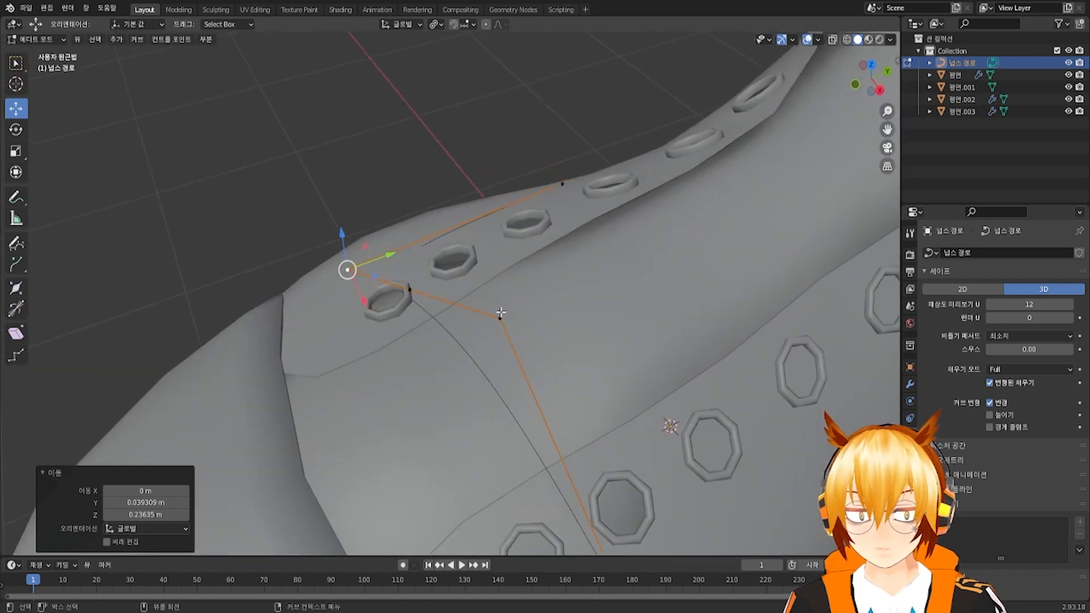
{"action": "middle_click_drag", "start_coordinate": [501, 312], "coordinate": [448, 341]}
{"action": "left_click_drag", "start_coordinate": [450, 340], "coordinate": [402, 346]}
{"action": "middle_click_drag", "start_coordinate": [401, 345], "coordinate": [424, 302]}
{"action": "left_click", "coordinate": [417, 260]}
{"action": "left_click_drag", "start_coordinate": [423, 295], "coordinate": [410, 299]}
{"action": "middle_click_drag", "start_coordinate": [411, 299], "coordinate": [491, 291]}
Adjust the heights of the middle and eyelet control points and move the eyelet point 0.12284 m along X
{"action": "left_click", "coordinate": [602, 84]}
{"action": "left_click_drag", "start_coordinate": [613, 48], "coordinate": [613, 27]}
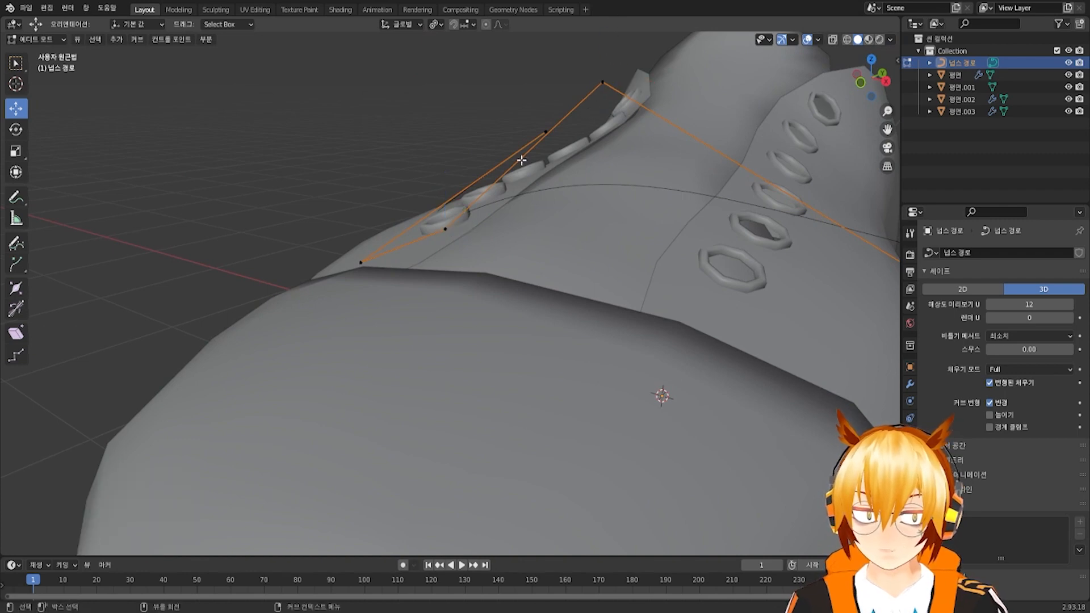
{"action": "left_click_drag", "start_coordinate": [451, 203], "coordinate": [451, 184]}
{"action": "middle_click_drag", "start_coordinate": [451, 185], "coordinate": [459, 307]}
{"action": "left_click_drag", "start_coordinate": [471, 319], "coordinate": [503, 331]}
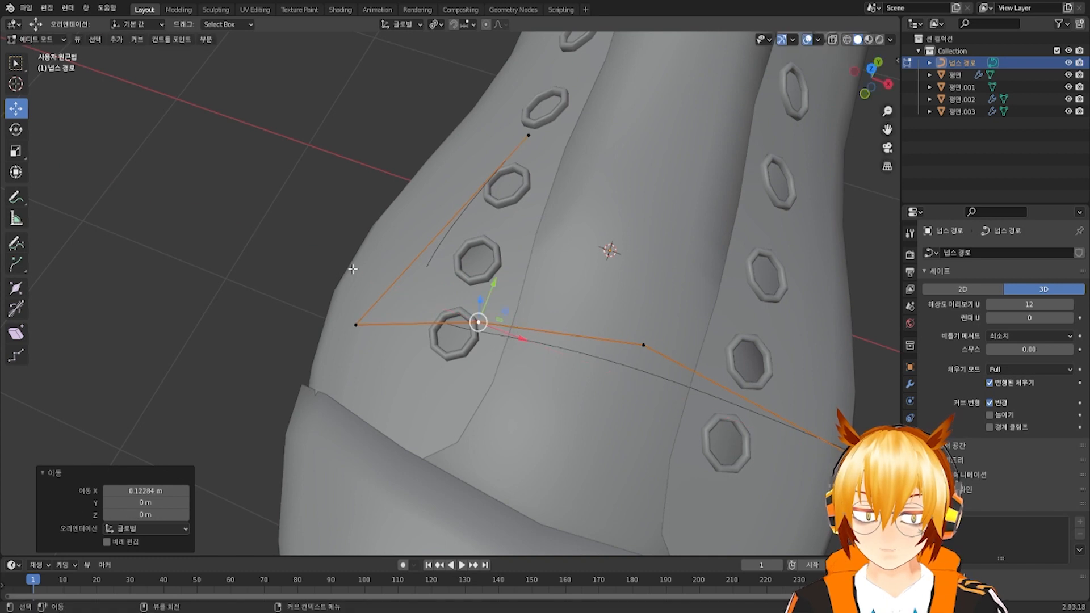
Return to Object Mode and set the path's bevel depth to 0.02 m to give the lace thickness
{"action": "left_click", "coordinate": [57, 40]}
{"action": "left_click", "coordinate": [34, 52]}
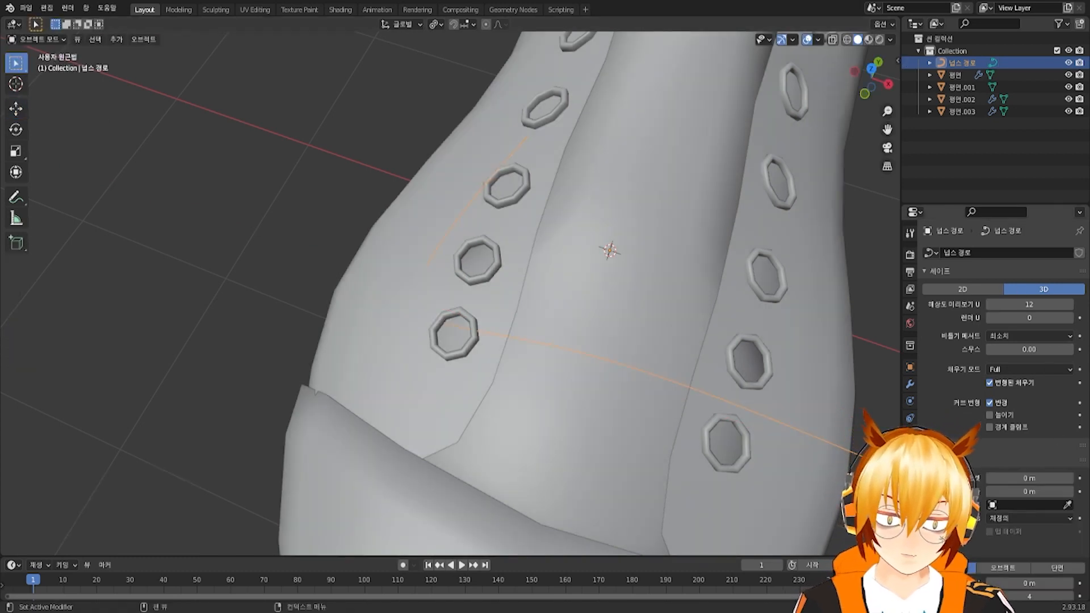
{"action": "scroll", "coordinate": [1025, 461], "scroll_direction": "down", "scroll_amount": 5}
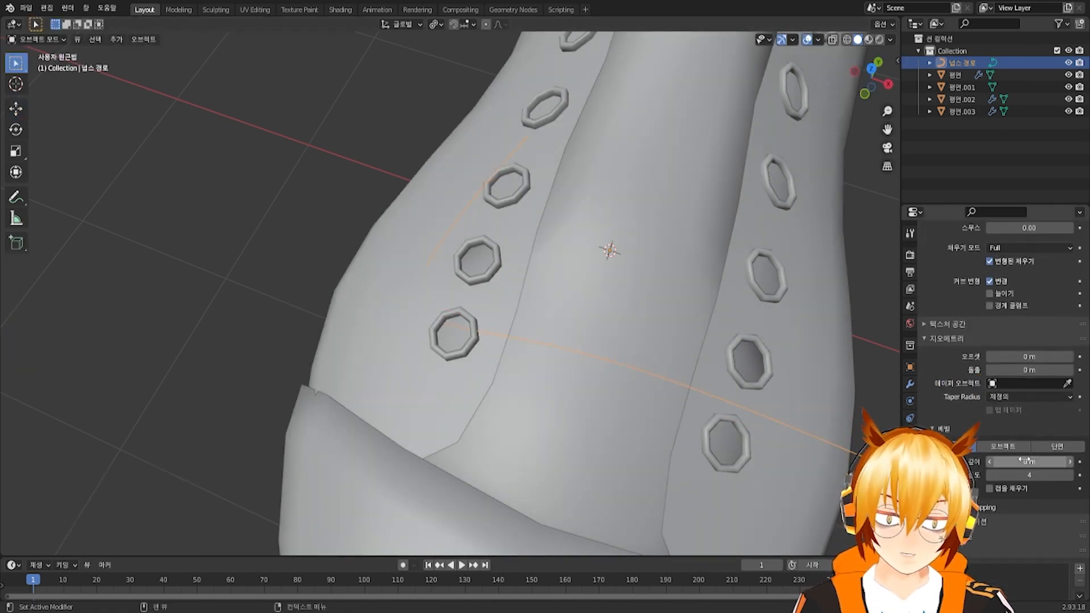
{"action": "left_click", "coordinate": [1070, 462]}
{"action": "left_click", "coordinate": [1070, 462]}
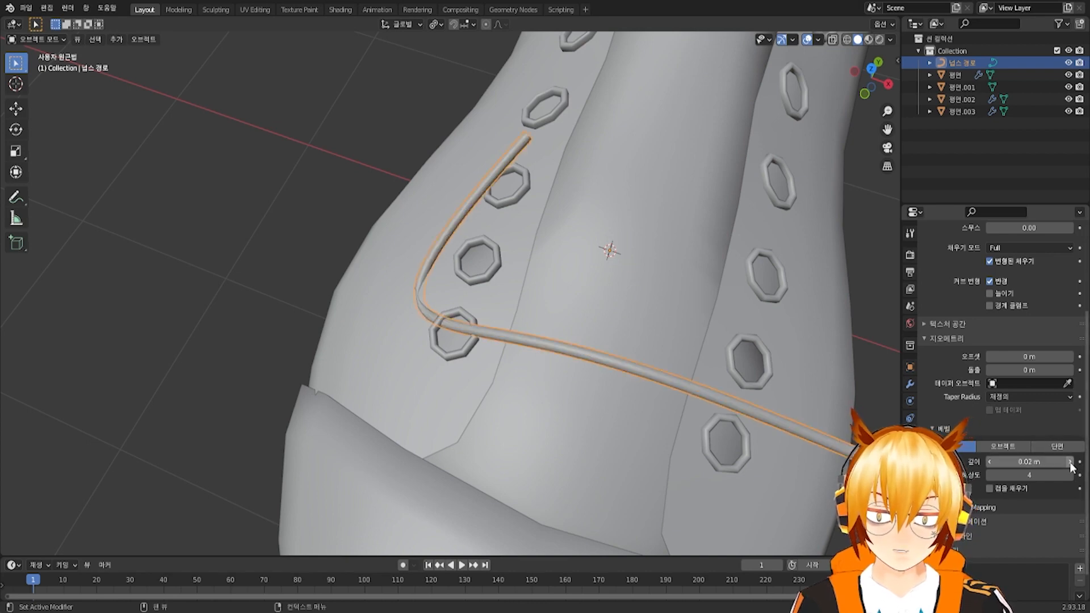
Inspect the lace's control points, return to Object Mode and enable wireframe display for the path
{"action": "middle_click_drag", "start_coordinate": [826, 465], "coordinate": [657, 152]}
{"action": "key", "text": "Tab"}
{"action": "middle_click_drag", "start_coordinate": [761, 192], "coordinate": [737, 213]}
{"action": "middle_click_drag", "start_coordinate": [632, 261], "coordinate": [506, 213]}
{"action": "left_click", "coordinate": [573, 268]}
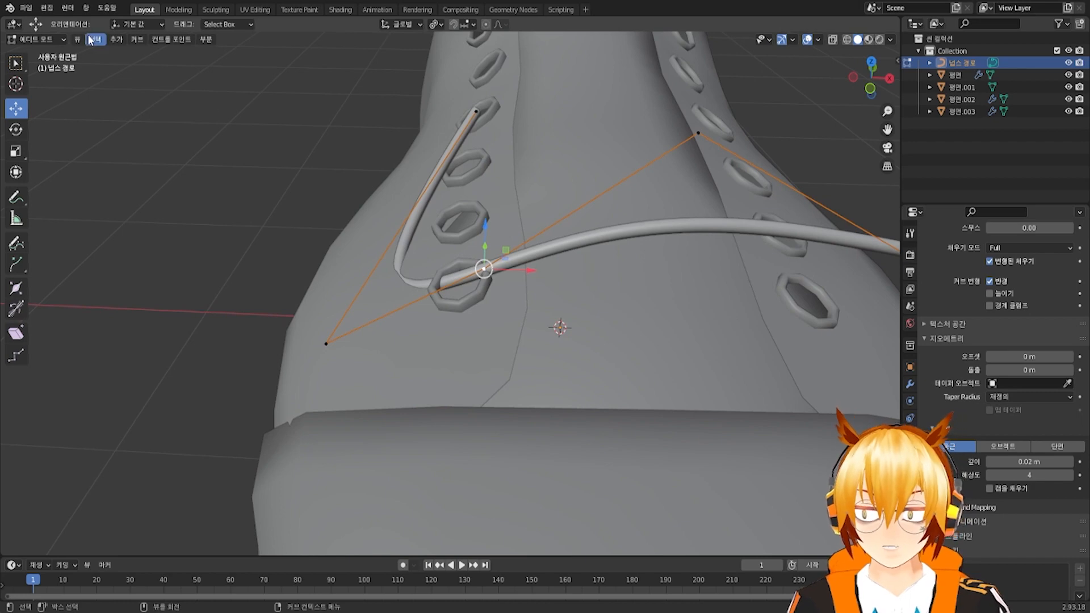
{"action": "left_click", "coordinate": [52, 40]}
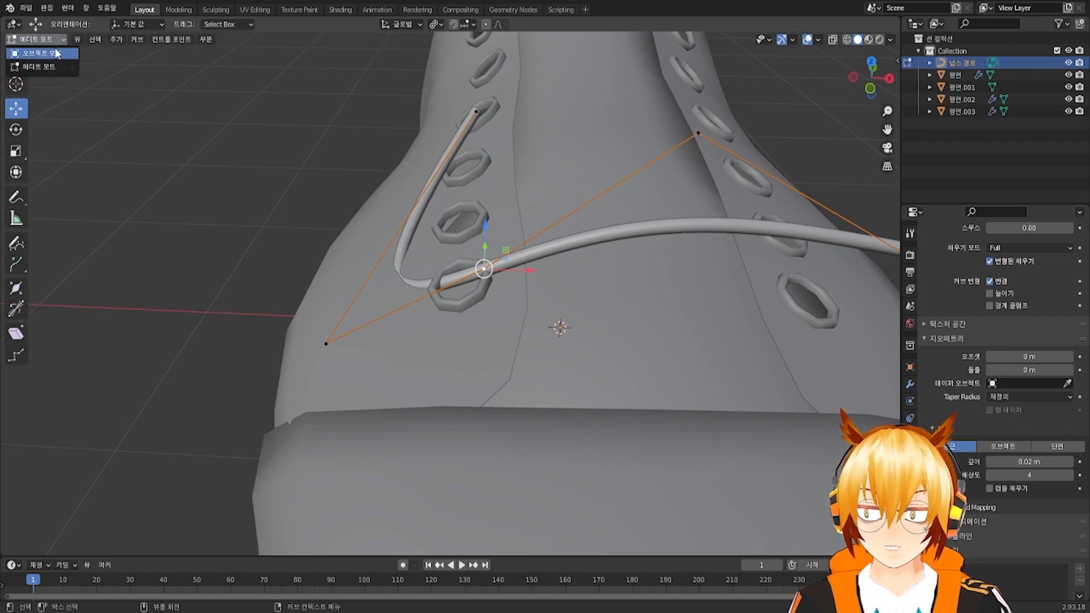
{"action": "left_click", "coordinate": [34, 59]}
{"action": "left_click", "coordinate": [910, 367]}
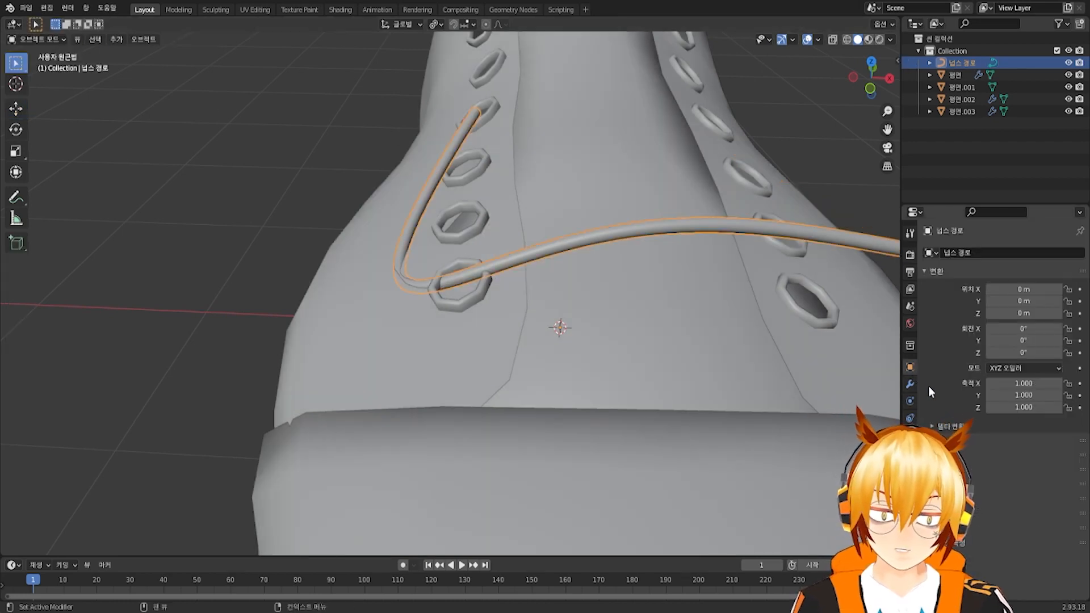
{"action": "left_click", "coordinate": [976, 513]}
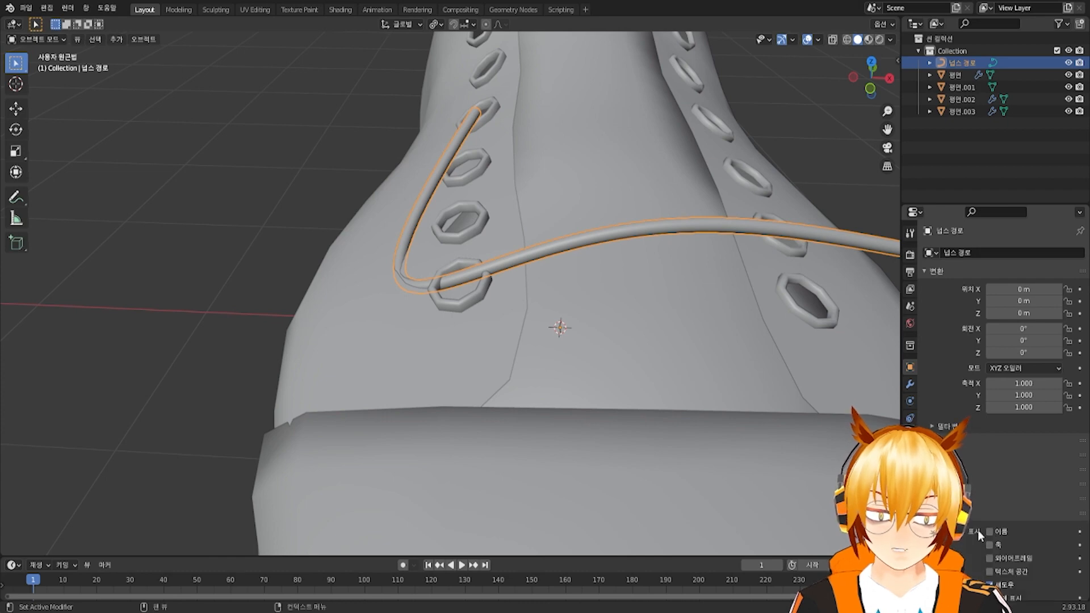
{"action": "middle_click_drag", "start_coordinate": [783, 437], "coordinate": [489, 244]}
{"action": "scroll", "coordinate": [490, 263], "scroll_direction": "down", "scroll_amount": 3}
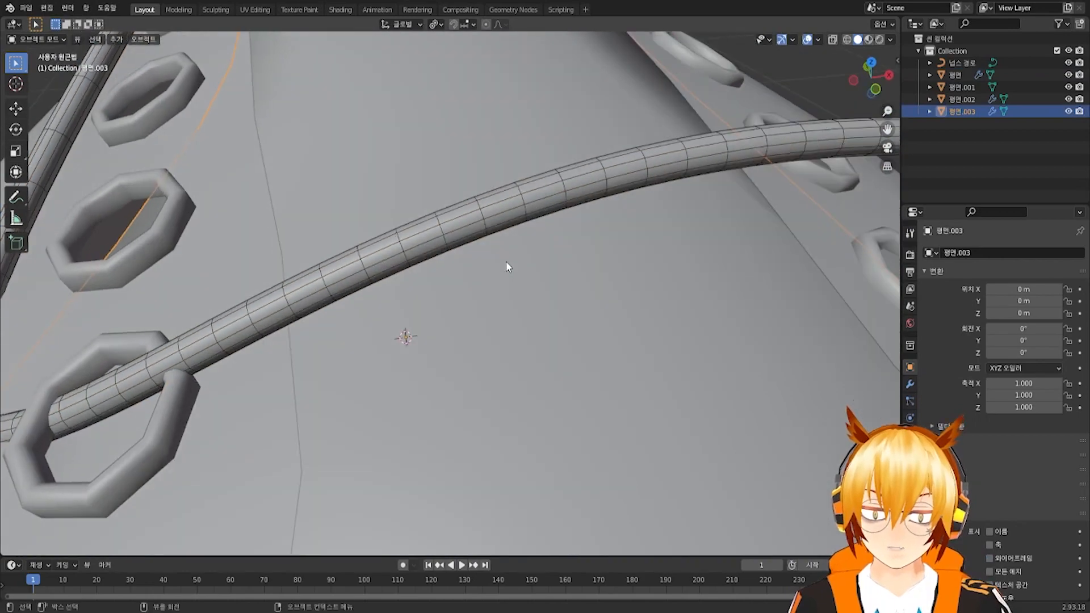
Re-enter Edit Mode on the lace path and move the control point at the eyelet 0.082133 m along X
{"action": "left_click", "coordinate": [499, 226]}
{"action": "middle_click_drag", "start_coordinate": [499, 226], "coordinate": [440, 231]}
{"action": "scroll", "coordinate": [525, 264], "scroll_direction": "down", "scroll_amount": 5}
{"action": "left_click", "coordinate": [461, 274]}
{"action": "left_click", "coordinate": [448, 235]}
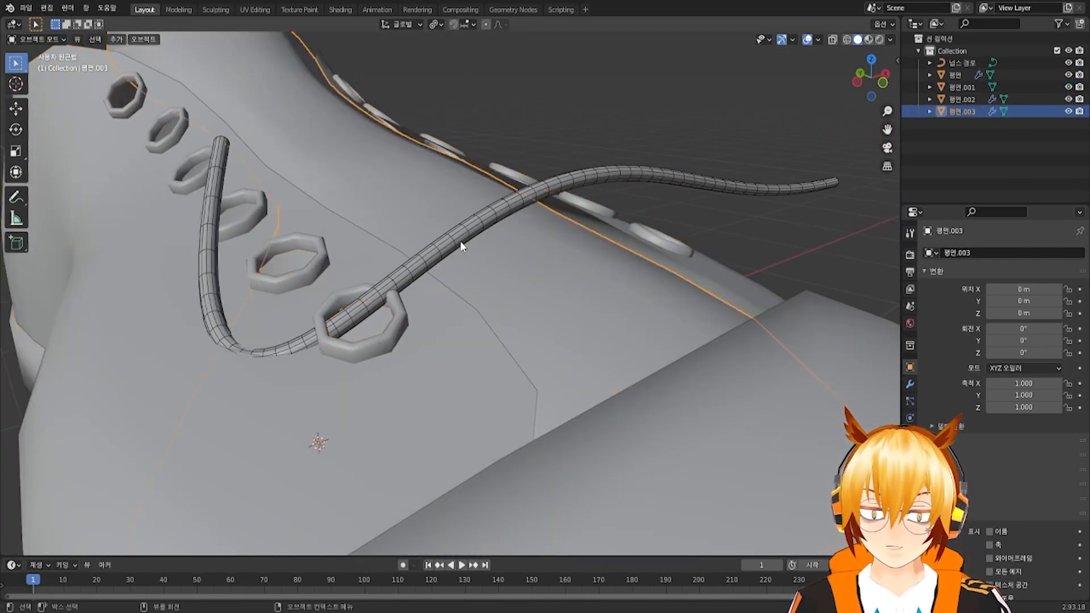
{"action": "left_click", "coordinate": [460, 240]}
{"action": "key", "text": "Tab"}
{"action": "scroll", "coordinate": [460, 241], "scroll_direction": "up", "scroll_amount": 2}
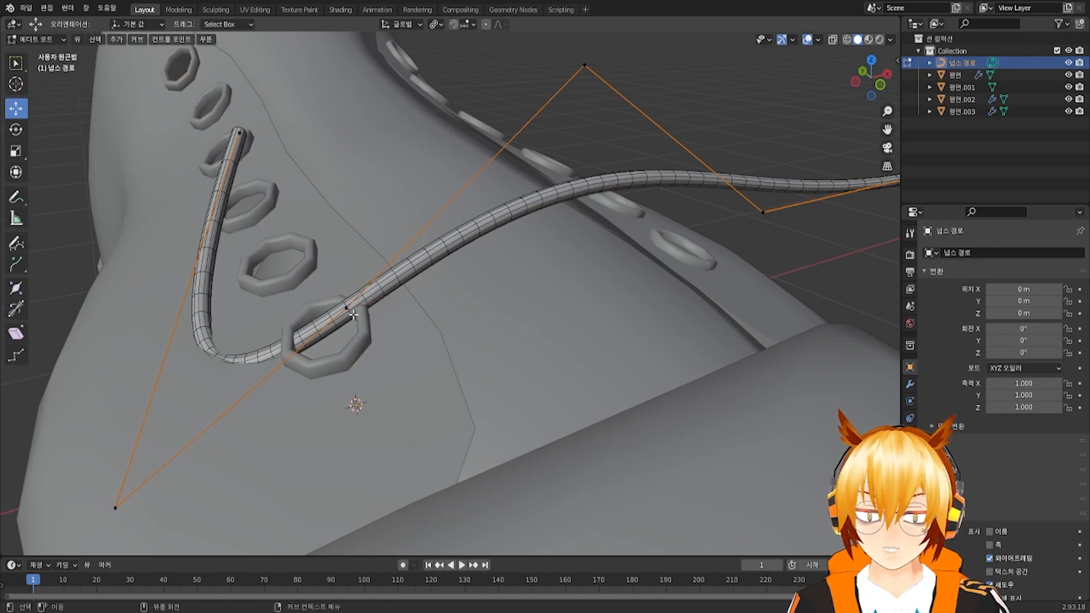
{"action": "left_click_drag", "start_coordinate": [386, 304], "coordinate": [420, 297]}
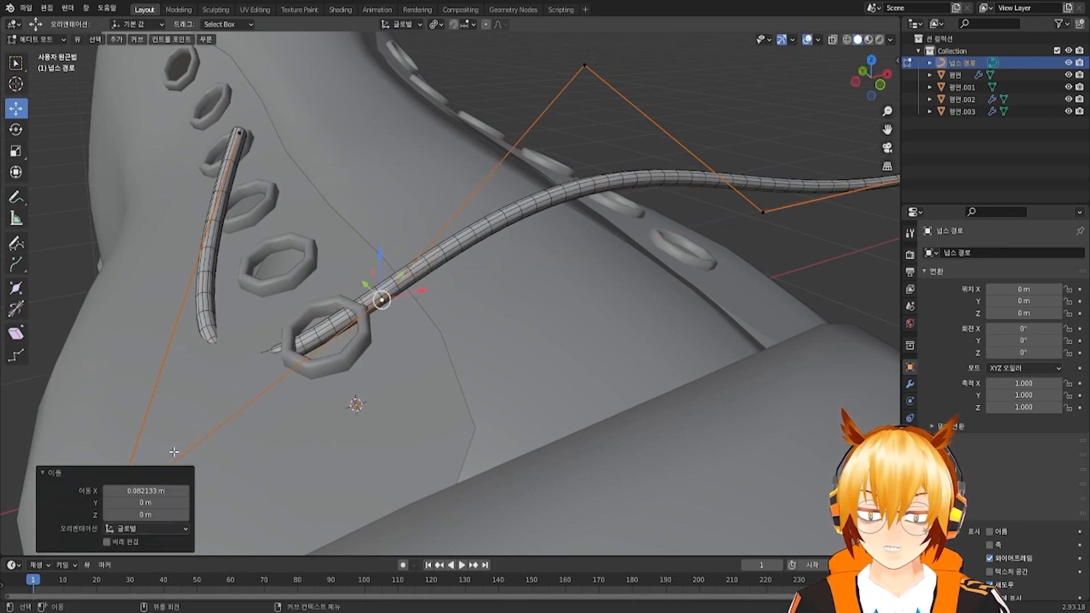
{"action": "middle_click_drag", "start_coordinate": [420, 298], "coordinate": [351, 381]}
{"action": "left_click", "coordinate": [189, 440]}
{"action": "left_click_drag", "start_coordinate": [181, 400], "coordinate": [190, 290]}
{"action": "key", "text": "ctrl+z"}
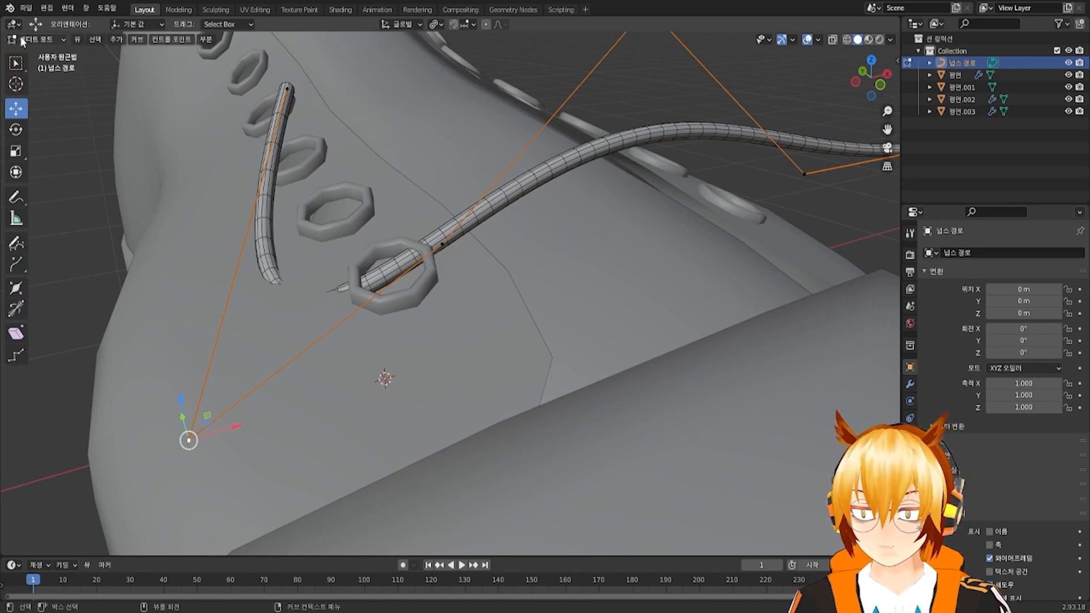
Return to Object Mode and delete the NURBS path lace
{"action": "left_click", "coordinate": [58, 52]}
{"action": "middle_click_drag", "start_coordinate": [833, 242], "coordinate": [624, 216]}
{"action": "middle_click_drag", "start_coordinate": [706, 201], "coordinate": [625, 312]}
{"action": "left_click", "coordinate": [663, 196]}
{"action": "left_click", "coordinate": [720, 205]}
{"action": "key", "text": "Delete"}
Add a 2 m plane mesh at the world origin
{"action": "key", "text": "shift+a"}
{"action": "mouse_move", "coordinate": [701, 311]}
{"action": "left_click", "coordinate": [738, 307]}
{"action": "scroll", "coordinate": [730, 309], "scroll_direction": "down", "scroll_amount": 4}
{"action": "scroll", "coordinate": [625, 312], "scroll_direction": "up", "scroll_amount": 5}
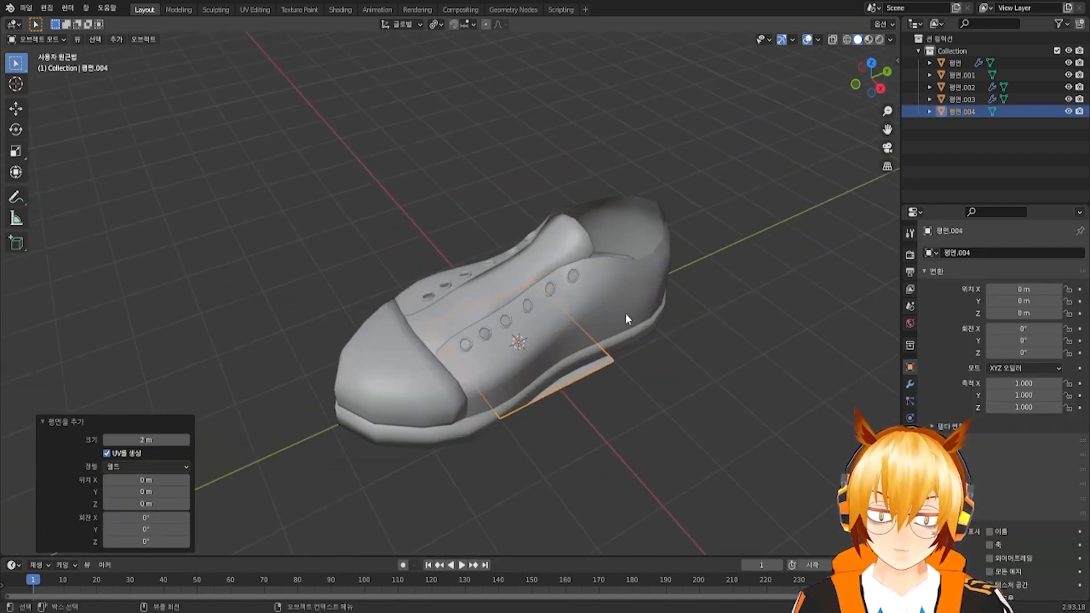
In Edit Mode, raise the new plane 2.1125 m along Z above the shoe
{"action": "key", "text": "Tab"}
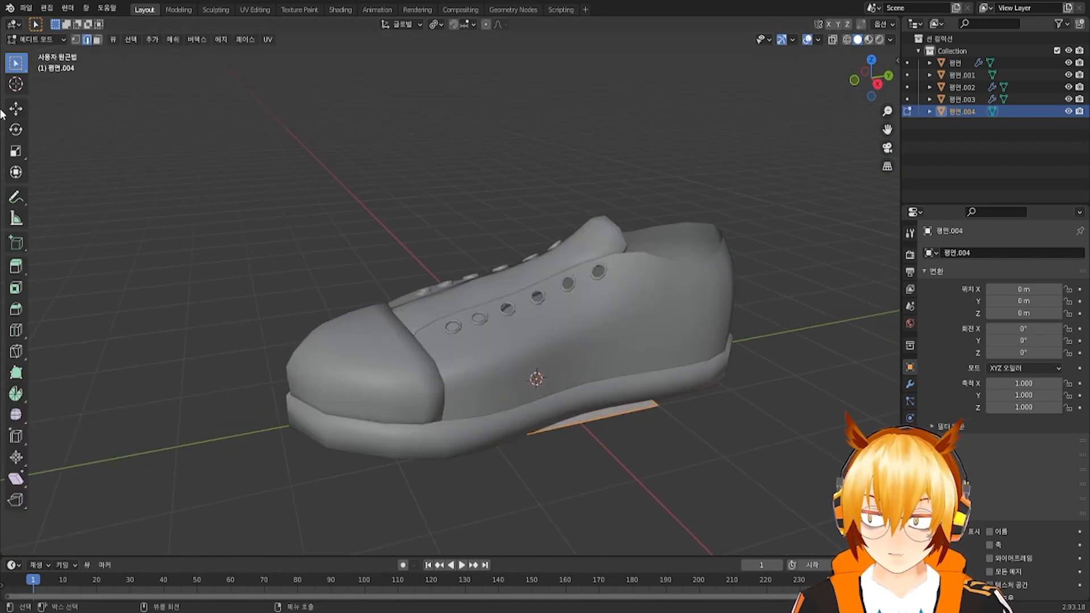
{"action": "key", "text": "shift+space"}
{"action": "key", "text": "g"}
{"action": "left_click_drag", "start_coordinate": [536, 347], "coordinate": [540, 158]}
From the top view, scale the plane to 0.022 along Y to form a narrow strip
{"action": "key", "text": "KP_1"}
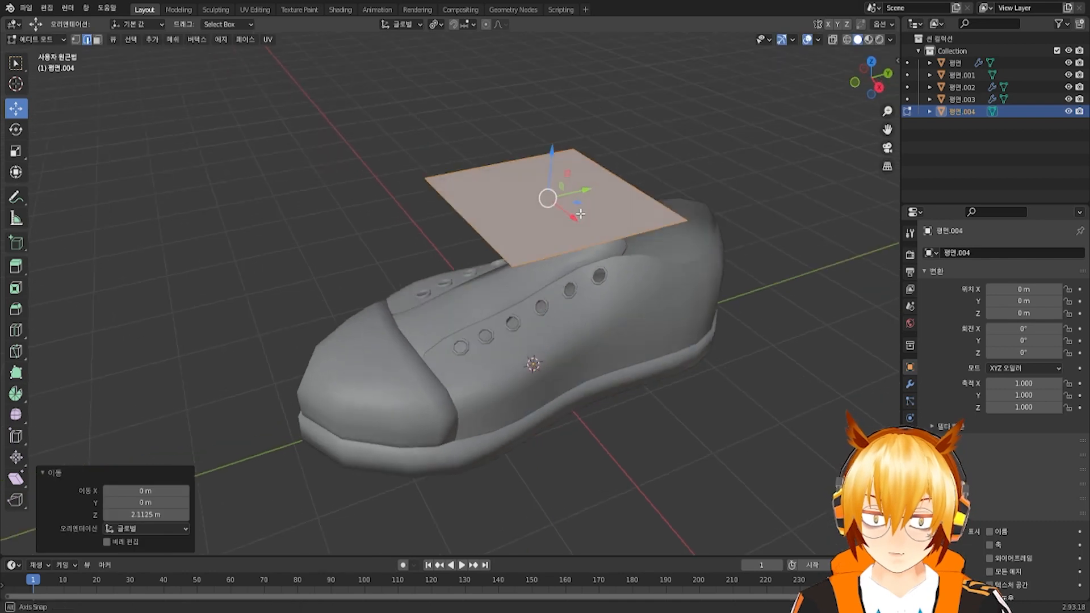
{"action": "key", "text": "KP_7"}
{"action": "key", "text": "s"}
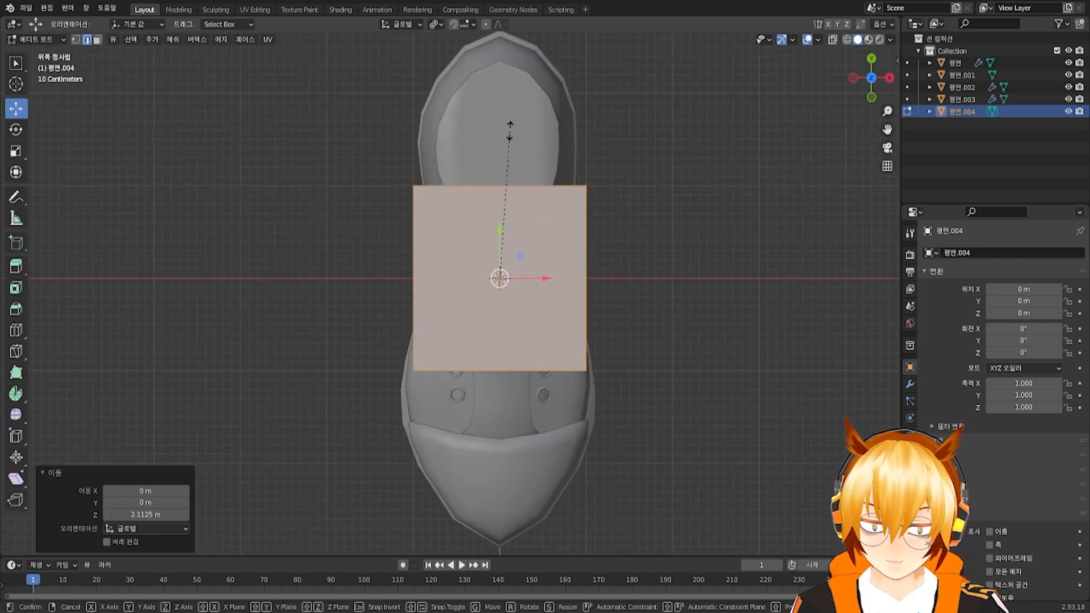
{"action": "key", "text": "y"}
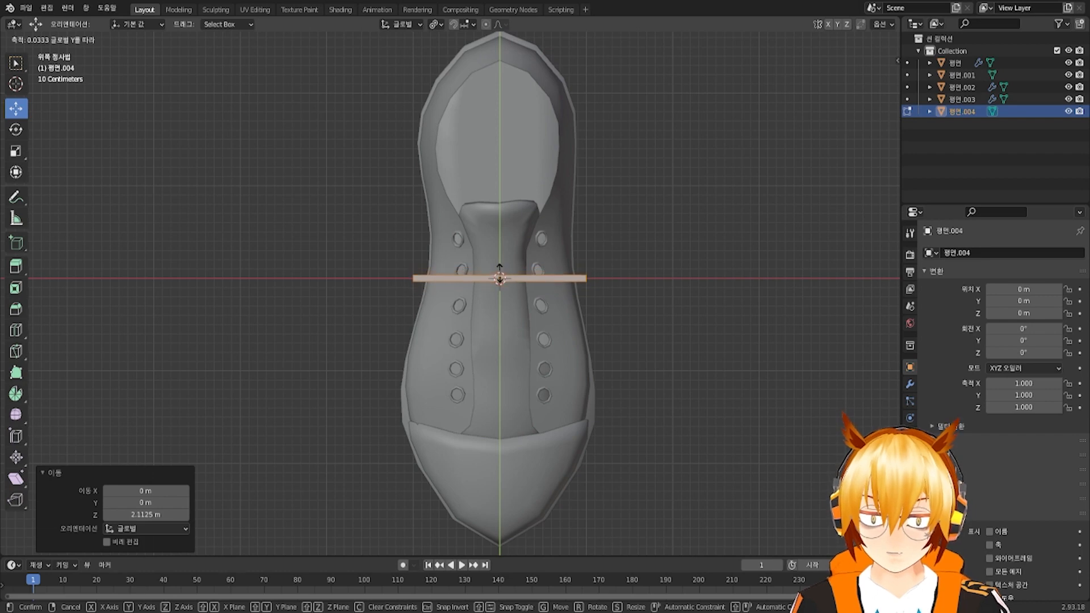
{"action": "left_click", "coordinate": [499, 277]}
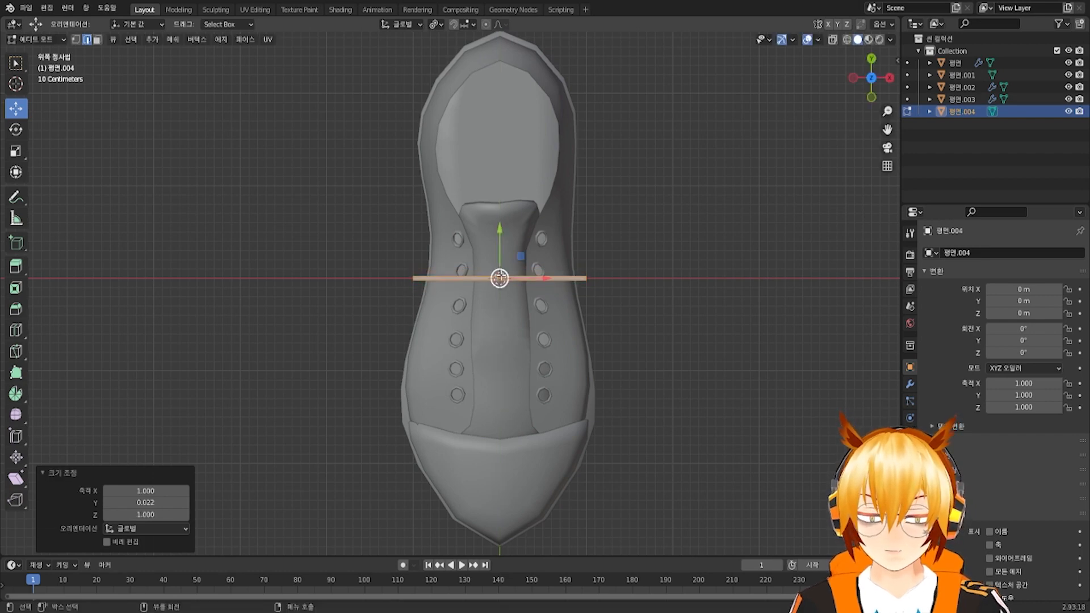
Add 14 loop cuts along the strip's length and lower the whole strip 0.56879 m along Z
{"action": "scroll", "coordinate": [511, 273], "scroll_direction": "up", "scroll_amount": 5}
{"action": "middle_click_drag", "start_coordinate": [510, 272], "coordinate": [537, 257]}
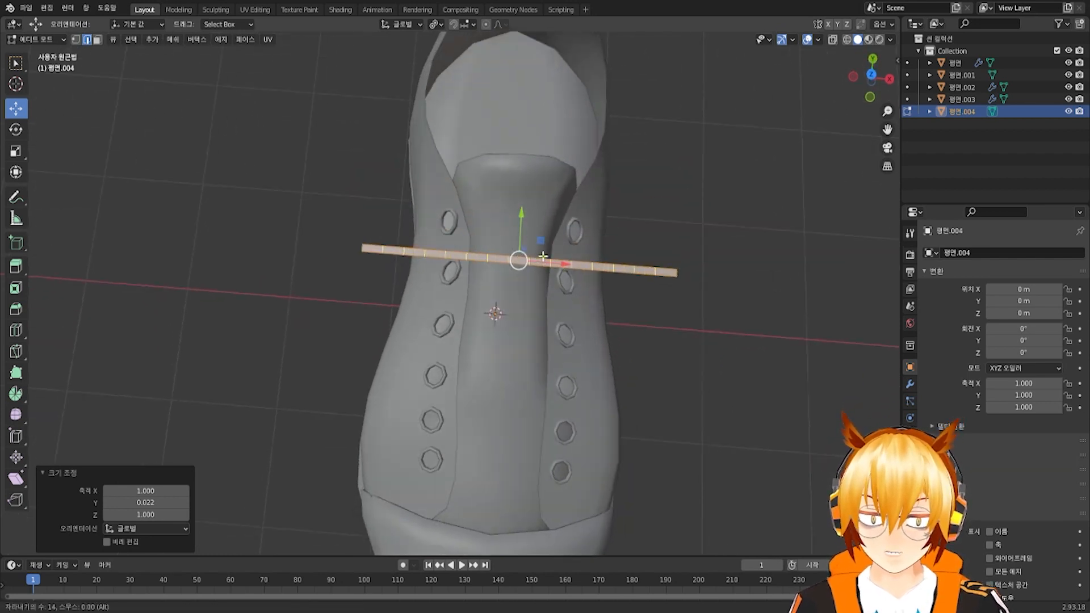
{"action": "left_click", "coordinate": [543, 256]}
{"action": "right_click", "coordinate": [543, 256]}
{"action": "middle_click_drag", "start_coordinate": [456, 270], "coordinate": [533, 253]}
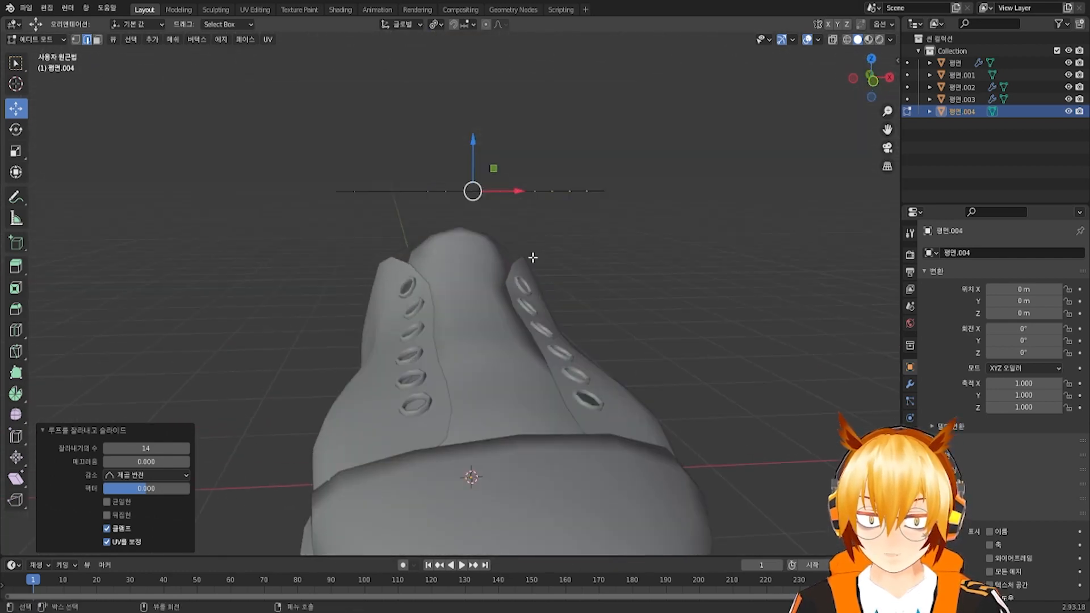
{"action": "left_click_drag", "start_coordinate": [478, 144], "coordinate": [491, 225]}
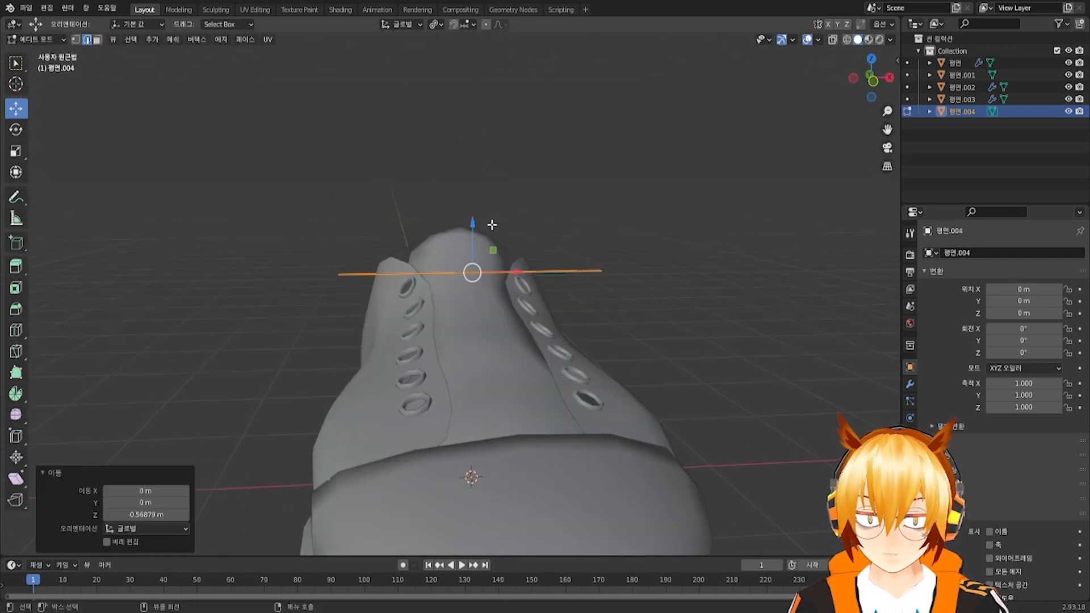
Widen the lace strip along Y from the top view
{"action": "middle_click_drag", "start_coordinate": [498, 243], "coordinate": [441, 275], "text": "alt"}
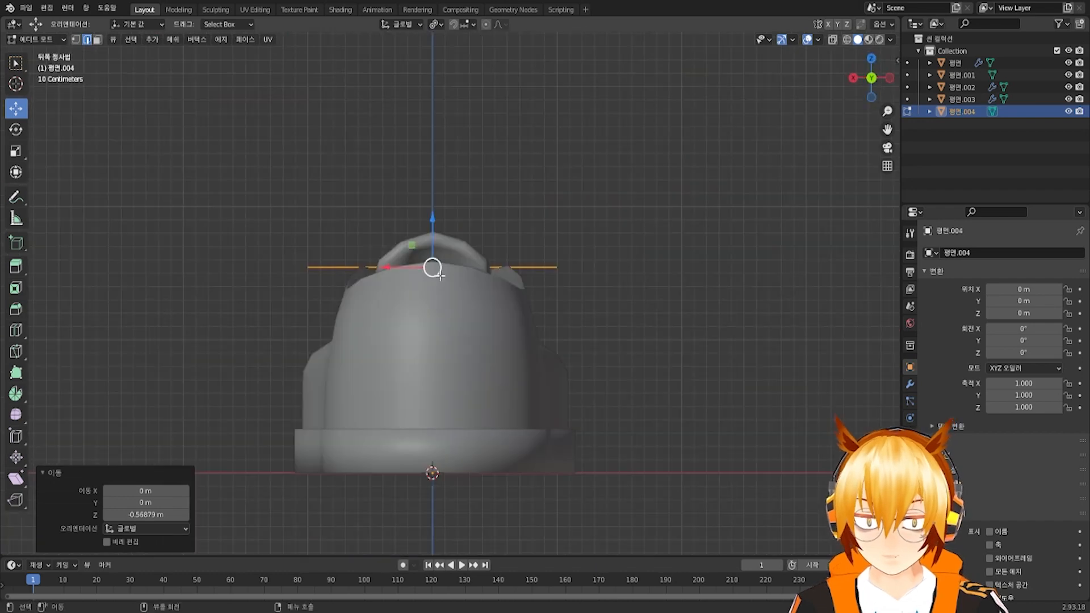
{"action": "middle_click_drag", "start_coordinate": [516, 308], "coordinate": [552, 304], "text": "alt"}
{"action": "scroll", "coordinate": [496, 314], "scroll_direction": "up", "scroll_amount": 4}
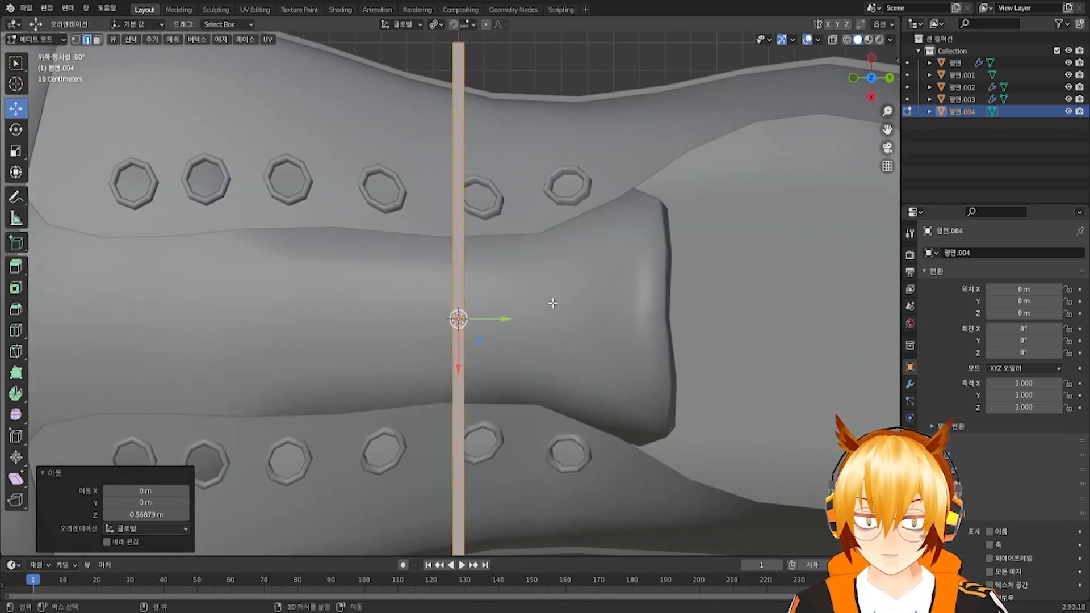
{"action": "key", "text": "s"}
{"action": "key", "text": "y"}
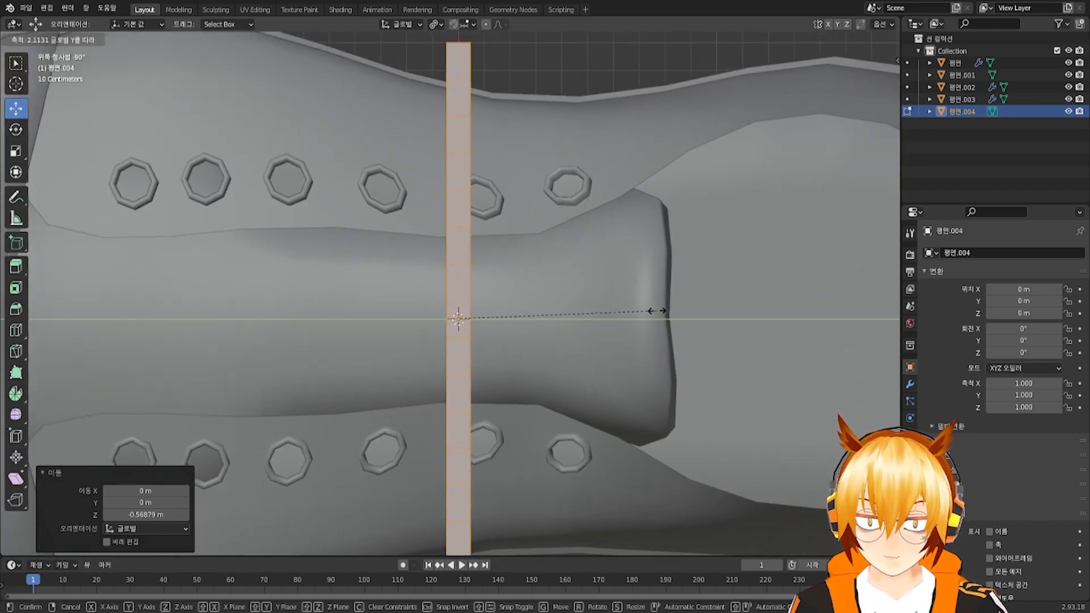
{"action": "left_click", "coordinate": [779, 316]}
Lower the whole strip 0.18045 m along Z toward the tongue
{"action": "scroll", "coordinate": [780, 316], "scroll_direction": "down", "scroll_amount": 3}
{"action": "middle_click_drag", "start_coordinate": [505, 369], "coordinate": [495, 246]}
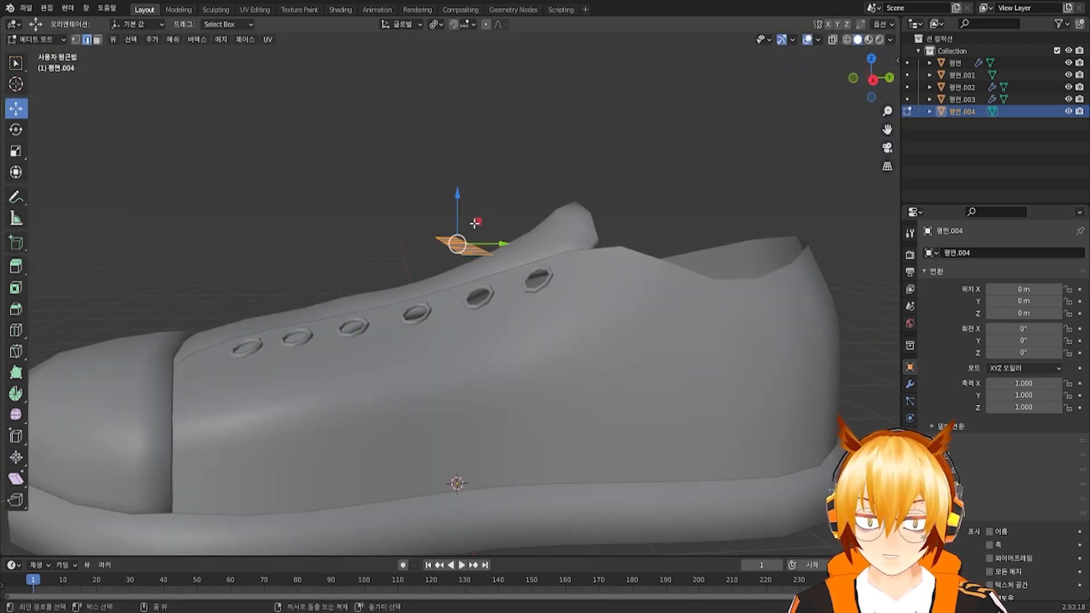
{"action": "left_click_drag", "start_coordinate": [458, 206], "coordinate": [462, 240]}
{"action": "middle_click_drag", "start_coordinate": [466, 244], "coordinate": [465, 277]}
{"action": "scroll", "coordinate": [464, 277], "scroll_direction": "up", "scroll_amount": 2}
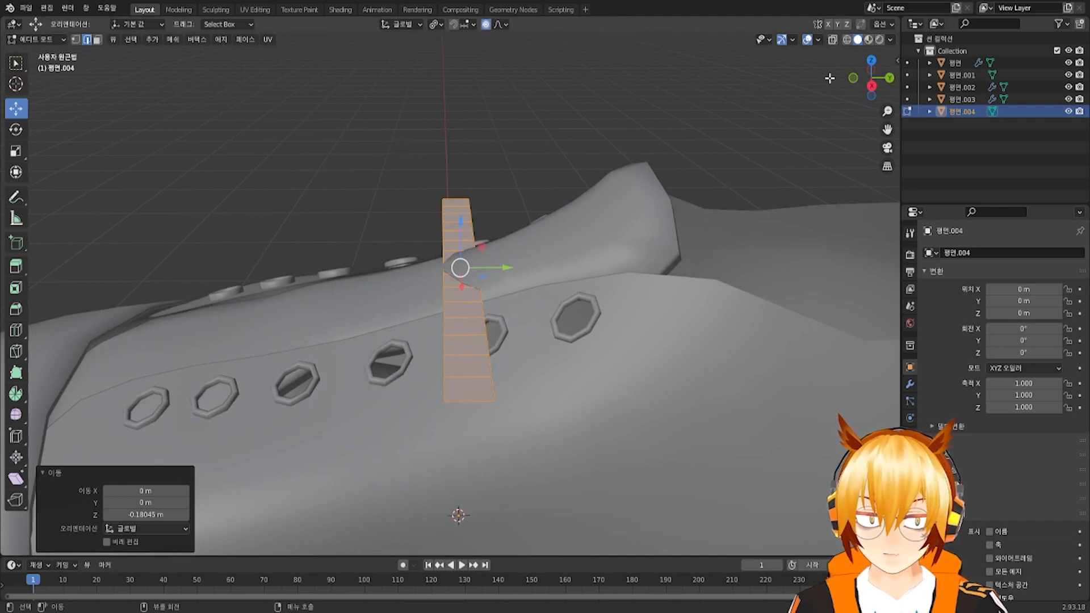
Raise the strip's middle cross edge along Z with proportional editing, arching the strip over the tongue
{"action": "left_click", "coordinate": [453, 257], "text": "alt"}
{"action": "middle_click_drag", "start_coordinate": [454, 258], "coordinate": [505, 287]}
{"action": "left_click_drag", "start_coordinate": [456, 226], "coordinate": [459, 202]}
{"action": "middle_click_drag", "start_coordinate": [482, 233], "coordinate": [551, 264]}
Pull one end edge of the strip inward 0.40072 m along X, using smooth proportional editing with size 1.10
{"action": "left_click", "coordinate": [629, 349]}
{"action": "middle_click_drag", "start_coordinate": [631, 334], "coordinate": [697, 348]}
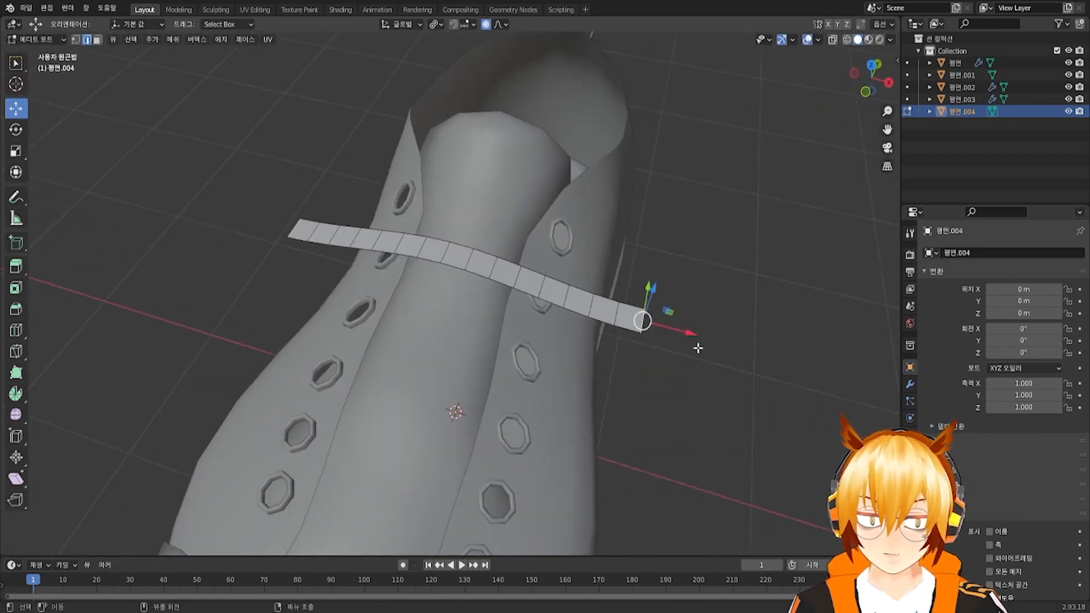
{"action": "key", "text": "g"}
{"action": "key", "text": "x"}
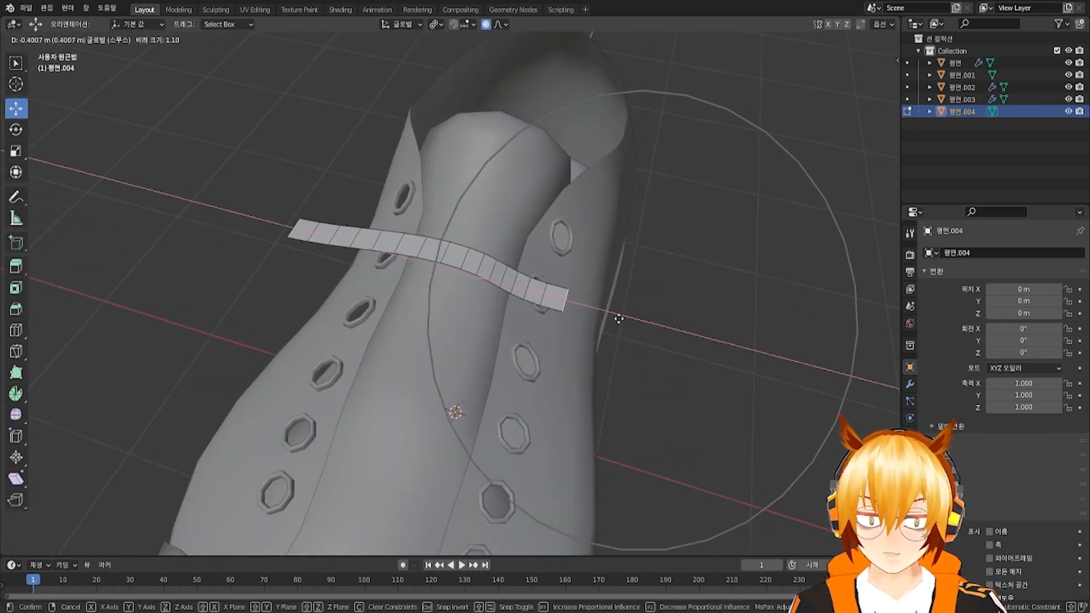
{"action": "left_click", "coordinate": [619, 319]}
Lower the same end edge along Z toward the eyelets, reducing the proportional editing size to 0.51
{"action": "middle_click_drag", "start_coordinate": [618, 319], "coordinate": [631, 229]}
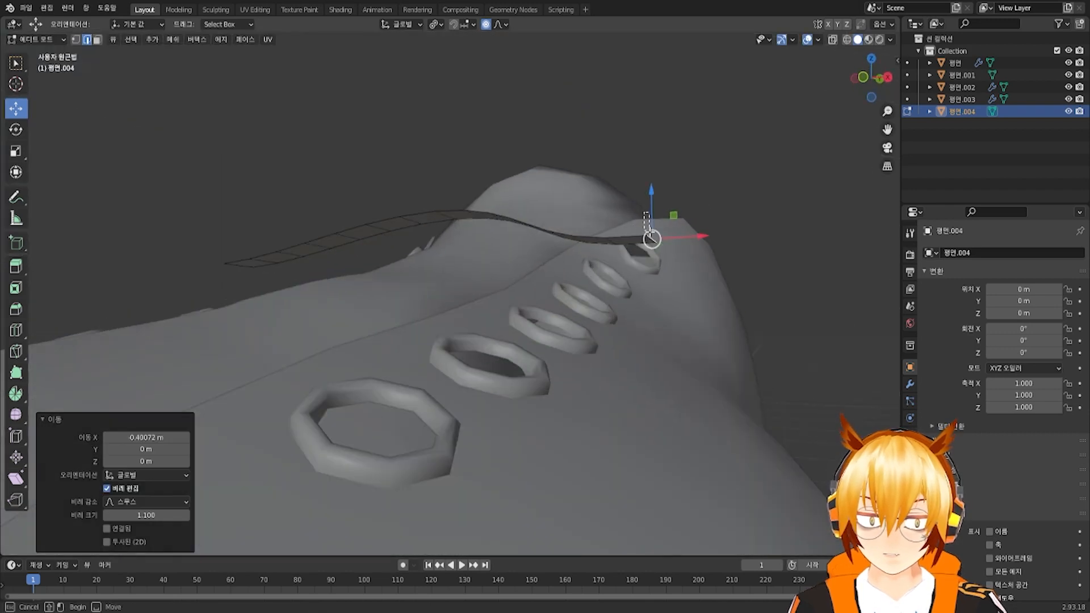
{"action": "left_click_drag", "start_coordinate": [649, 232], "coordinate": [652, 252]}
{"action": "key", "text": "g"}
{"action": "key", "text": "z"}
{"action": "scroll", "coordinate": [652, 225], "scroll_direction": "up", "scroll_amount": 6}
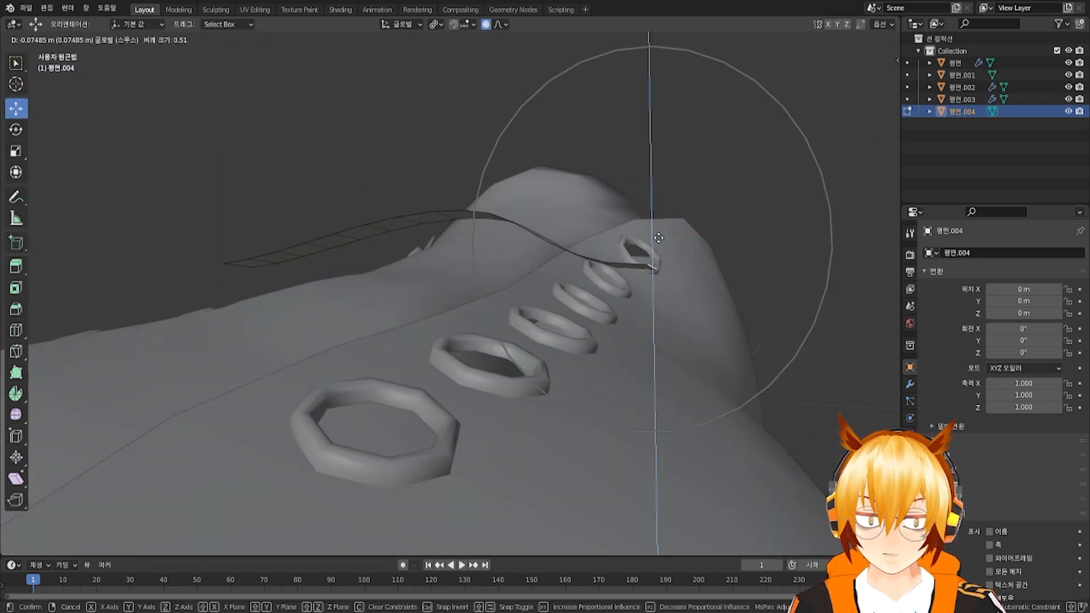
Lower the lace strip's end edge about 0.075 m with proportional editing and shift it along Y toward the second eyelet
{"action": "left_click", "coordinate": [659, 238]}
{"action": "middle_click_drag", "start_coordinate": [658, 238], "coordinate": [543, 281]}
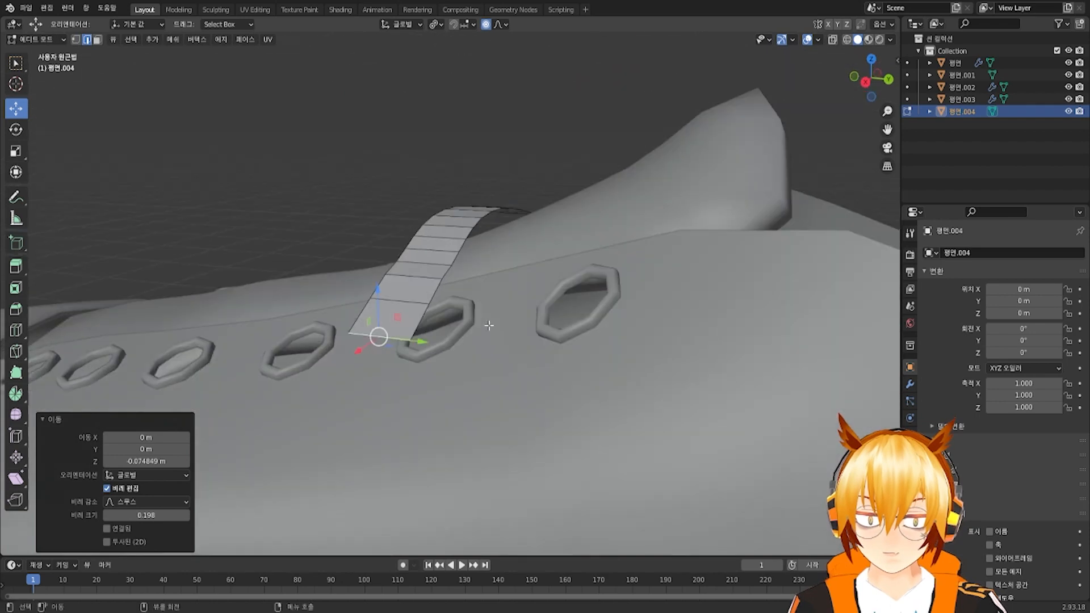
{"action": "middle_click_drag", "start_coordinate": [489, 325], "coordinate": [521, 334]}
{"action": "left_click_drag", "start_coordinate": [525, 340], "coordinate": [557, 338]}
{"action": "scroll", "coordinate": [560, 335], "scroll_direction": "down", "scroll_amount": 1}
{"action": "middle_click_drag", "start_coordinate": [560, 335], "coordinate": [496, 297]}
Shift the lace strip's end edge about 0.52 m along X using a wide proportional falloff
{"action": "key", "text": "a"}
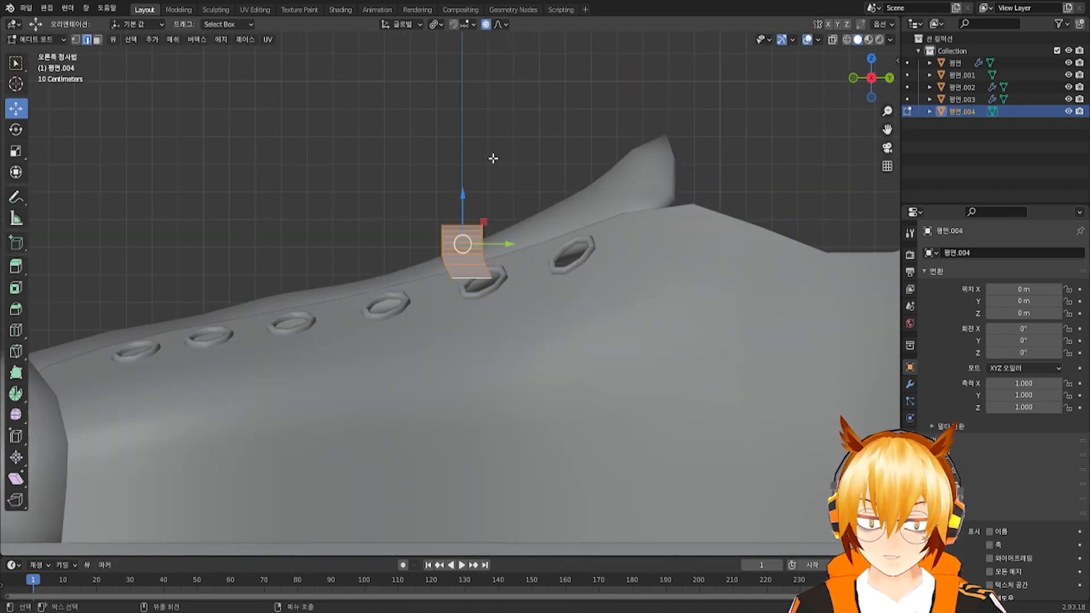
{"action": "middle_click_drag", "start_coordinate": [500, 176], "coordinate": [566, 219], "text": "alt"}
{"action": "left_click", "coordinate": [202, 255]}
{"action": "mouse_move", "coordinate": [203, 256]}
{"action": "middle_mouse_down"}
{"action": "mouse_move", "coordinate": [241, 305]}
{"action": "mouse_move", "coordinate": [211, 300]}
{"action": "mouse_move", "coordinate": [188, 255]}
{"action": "middle_mouse_up"}
{"action": "left_click", "coordinate": [172, 281]}
{"action": "left_click_drag", "start_coordinate": [185, 216], "coordinate": [368, 321]}
{"action": "scroll", "coordinate": [292, 309], "scroll_direction": "down", "scroll_amount": 12}
Nudge the strip's end edge along Y and about 0.05 m along X toward its eyelet
{"action": "middle_click_drag", "start_coordinate": [363, 321], "coordinate": [411, 377]}
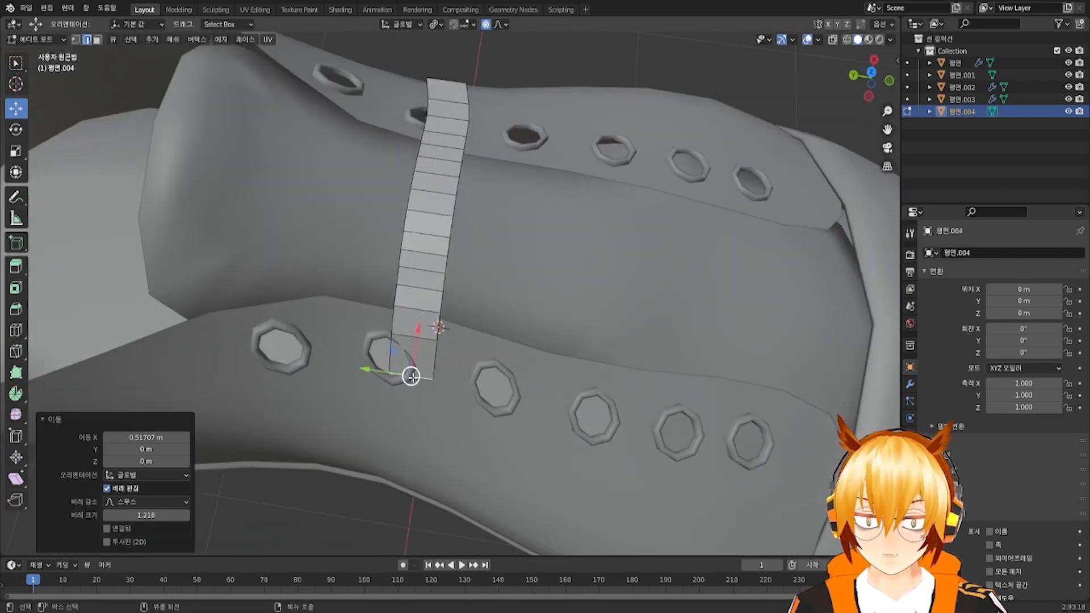
{"action": "left_click_drag", "start_coordinate": [377, 370], "coordinate": [371, 369]}
{"action": "middle_click_drag", "start_coordinate": [371, 368], "coordinate": [364, 223]}
{"action": "left_click_drag", "start_coordinate": [426, 213], "coordinate": [417, 213]}
{"action": "scroll", "coordinate": [420, 213], "scroll_direction": "up", "scroll_amount": 6}
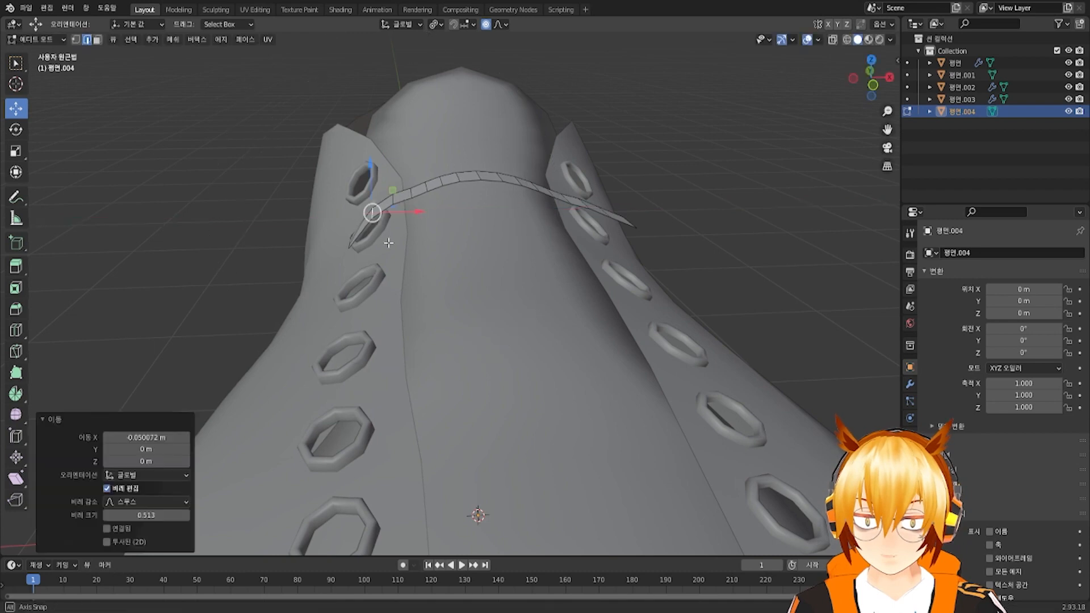
Fine-tune the strip's end edge along X and Z beside the second eyelet
{"action": "middle_click_drag", "start_coordinate": [351, 258], "coordinate": [390, 265]}
{"action": "scroll", "coordinate": [340, 250], "scroll_direction": "up", "scroll_amount": 4}
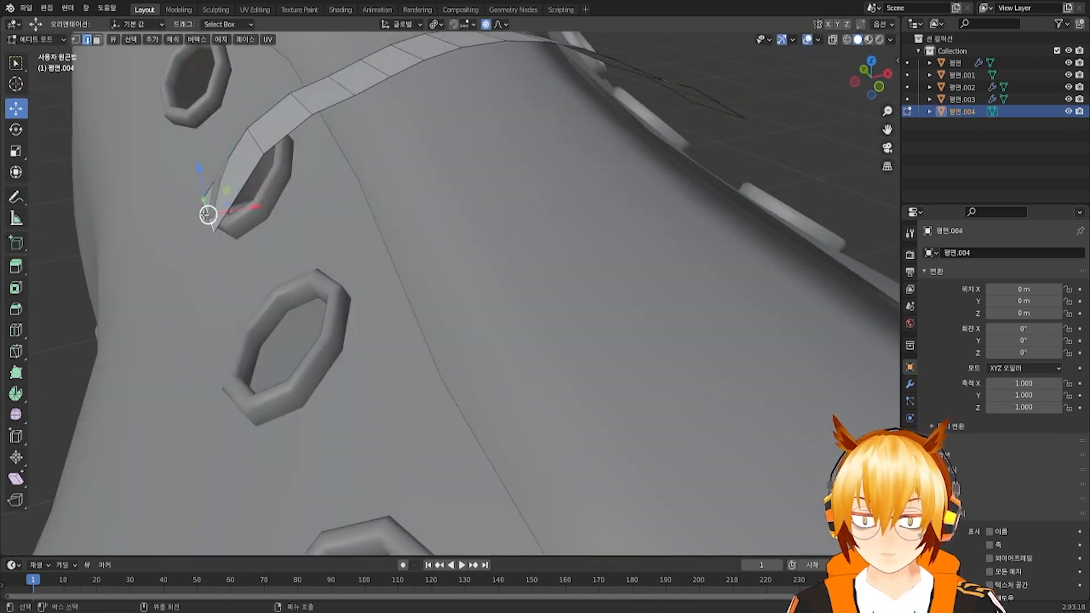
{"action": "left_click_drag", "start_coordinate": [243, 210], "coordinate": [286, 181]}
{"action": "scroll", "coordinate": [278, 190], "scroll_direction": "up", "scroll_amount": 4}
{"action": "middle_click_drag", "start_coordinate": [286, 181], "coordinate": [234, 114]}
{"action": "left_click_drag", "start_coordinate": [277, 92], "coordinate": [276, 105]}
{"action": "scroll", "coordinate": [276, 104], "scroll_direction": "up", "scroll_amount": 3}
Move the strip's middle edge about -0.045 m along Y with a small proportional falloff
{"action": "middle_click_drag", "start_coordinate": [275, 108], "coordinate": [429, 301]}
{"action": "key", "text": "g"}
{"action": "left_click", "coordinate": [378, 402]}
{"action": "key", "text": "g"}
{"action": "key", "text": "y"}
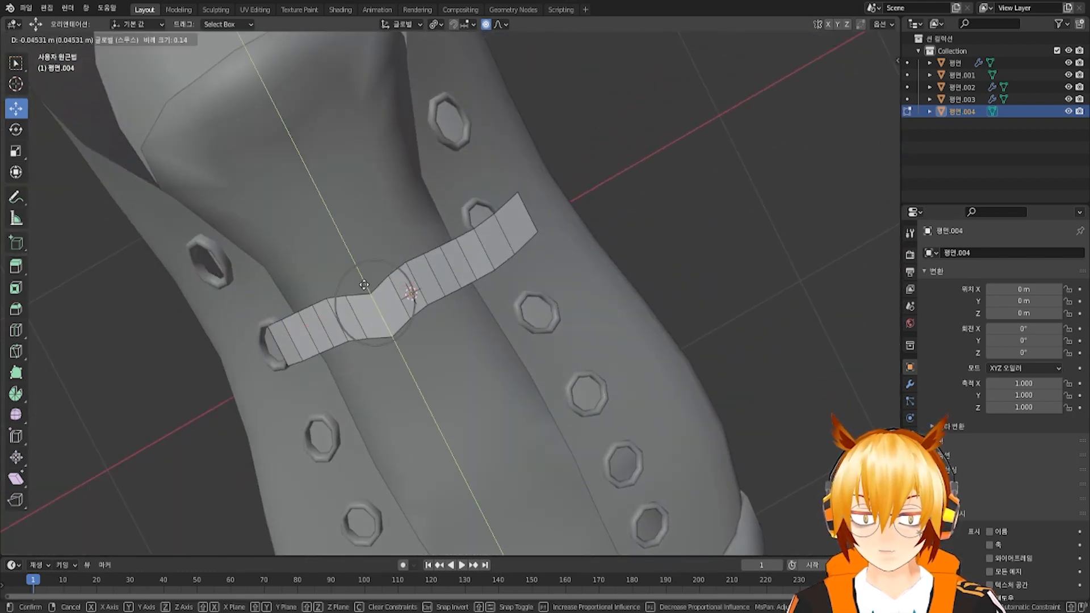
{"action": "left_click", "coordinate": [363, 284]}
Lower the strip's end edge about 0.055 m along Z toward the second eyelet
{"action": "middle_click_drag", "start_coordinate": [364, 283], "coordinate": [314, 273]}
{"action": "key", "text": "g"}
{"action": "key", "text": "z"}
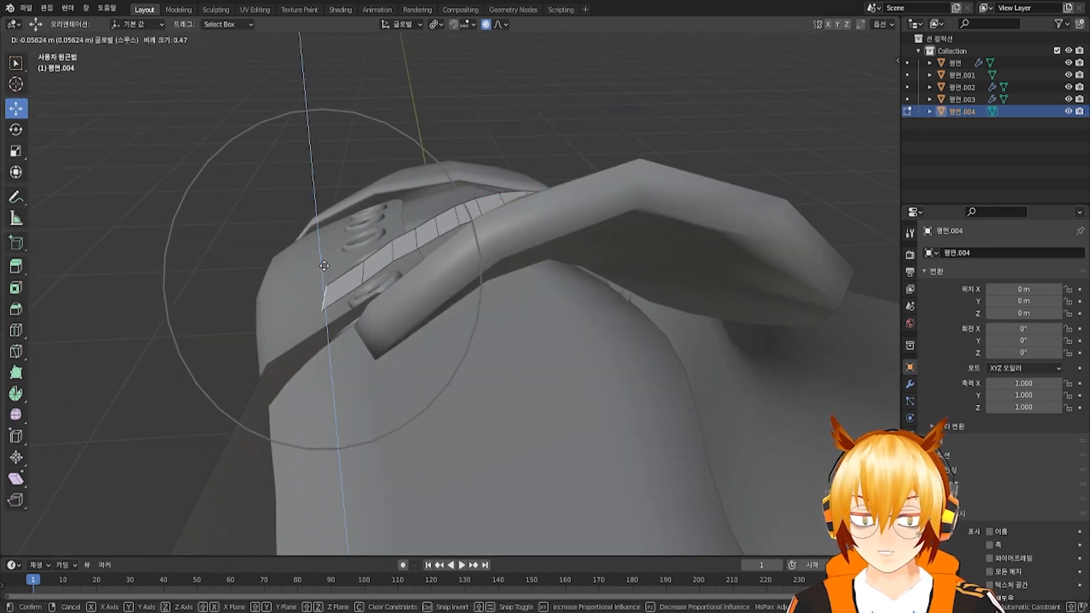
{"action": "scroll", "coordinate": [324, 261], "scroll_direction": "down", "scroll_amount": 3}
{"action": "left_click", "coordinate": [328, 273]}
Move the end edge horizontally about -0.13 m in X and 0.05 m in Y into the eyelet
{"action": "key", "text": "g"}
{"action": "key", "text": "shift+z"}
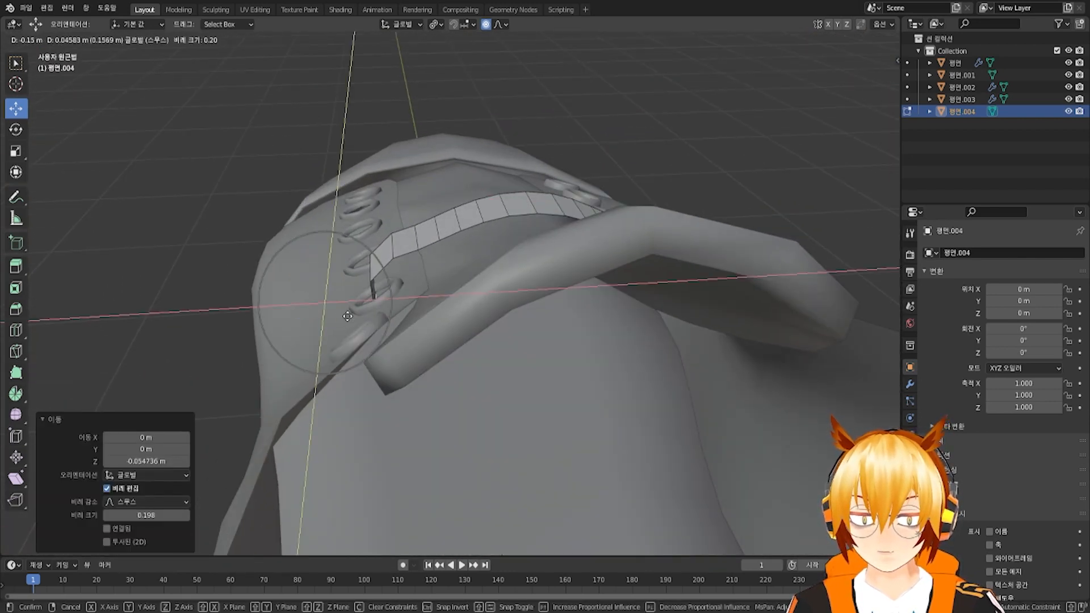
{"action": "scroll", "coordinate": [342, 315], "scroll_direction": "down", "scroll_amount": 4}
{"action": "left_click_drag", "start_coordinate": [342, 315], "coordinate": [341, 315]}
Nudge the end edge along Y and the neighbouring edge along X to shape the strip's bend above the eyelet
{"action": "middle_click_drag", "start_coordinate": [341, 316], "coordinate": [551, 315]}
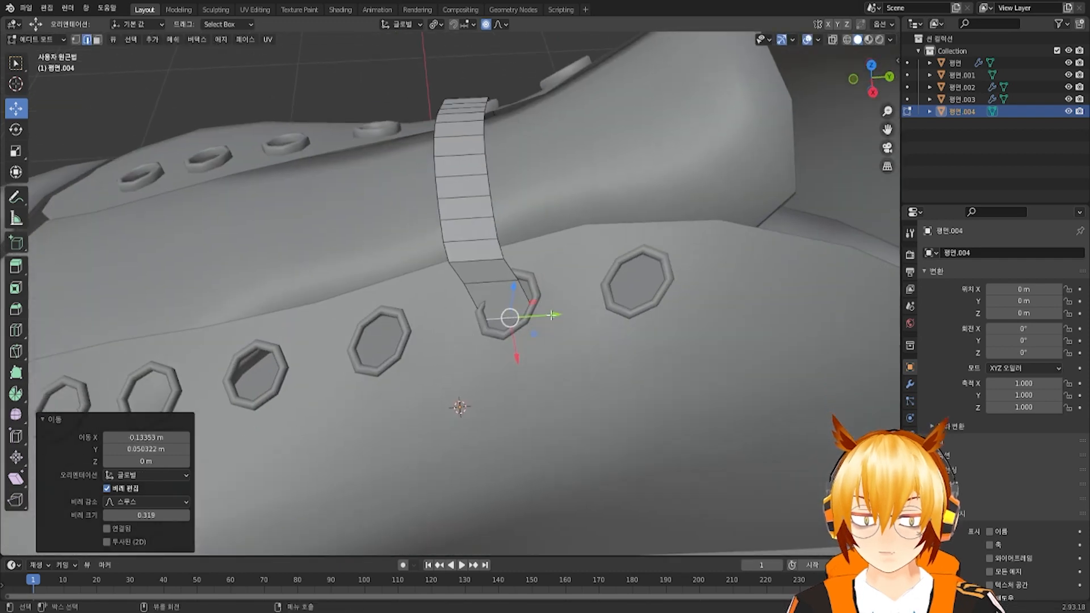
{"action": "left_click_drag", "start_coordinate": [544, 310], "coordinate": [546, 309]}
{"action": "scroll", "coordinate": [545, 310], "scroll_direction": "up", "scroll_amount": 4}
{"action": "middle_click_drag", "start_coordinate": [546, 310], "coordinate": [591, 274]}
{"action": "left_click", "coordinate": [509, 226]}
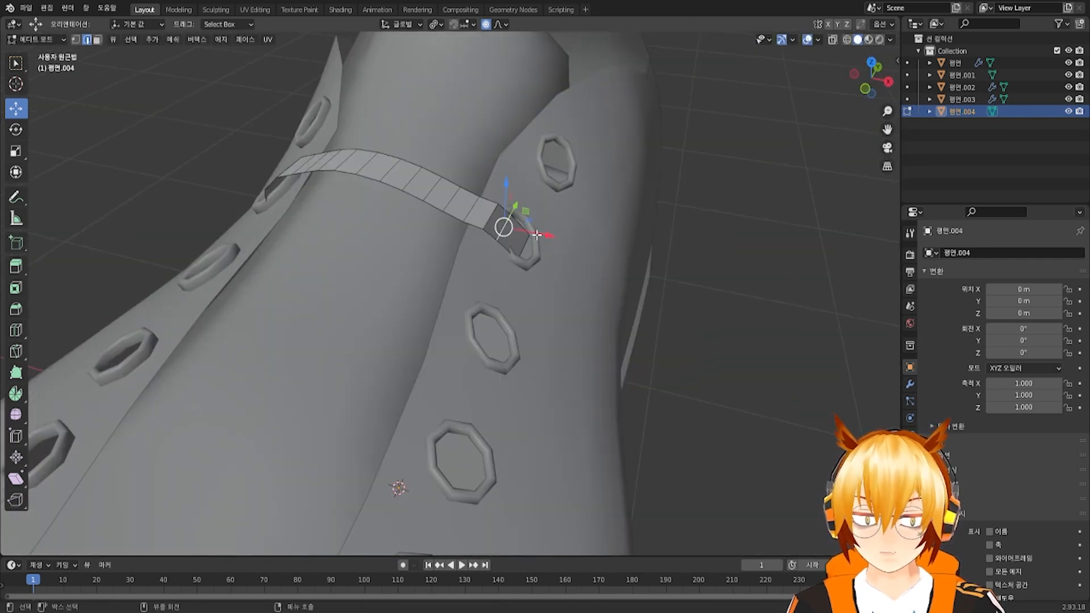
{"action": "scroll", "coordinate": [549, 236], "scroll_direction": "up", "scroll_amount": 3}
{"action": "left_click_drag", "start_coordinate": [536, 234], "coordinate": [548, 237]}
Lower the edge at the strip's bend about 0.035 m along Z
{"action": "middle_click_drag", "start_coordinate": [535, 231], "coordinate": [419, 233]}
{"action": "left_click", "coordinate": [403, 236], "text": "alt"}
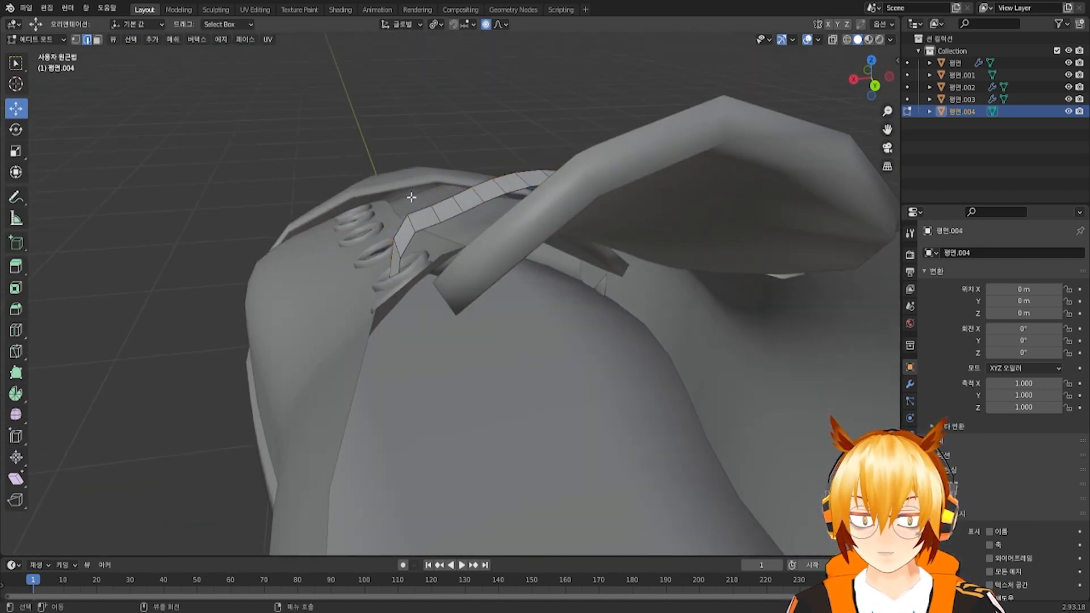
{"action": "key", "text": "z"}
{"action": "right_click", "coordinate": [409, 216]}
{"action": "right_click", "coordinate": [408, 217]}
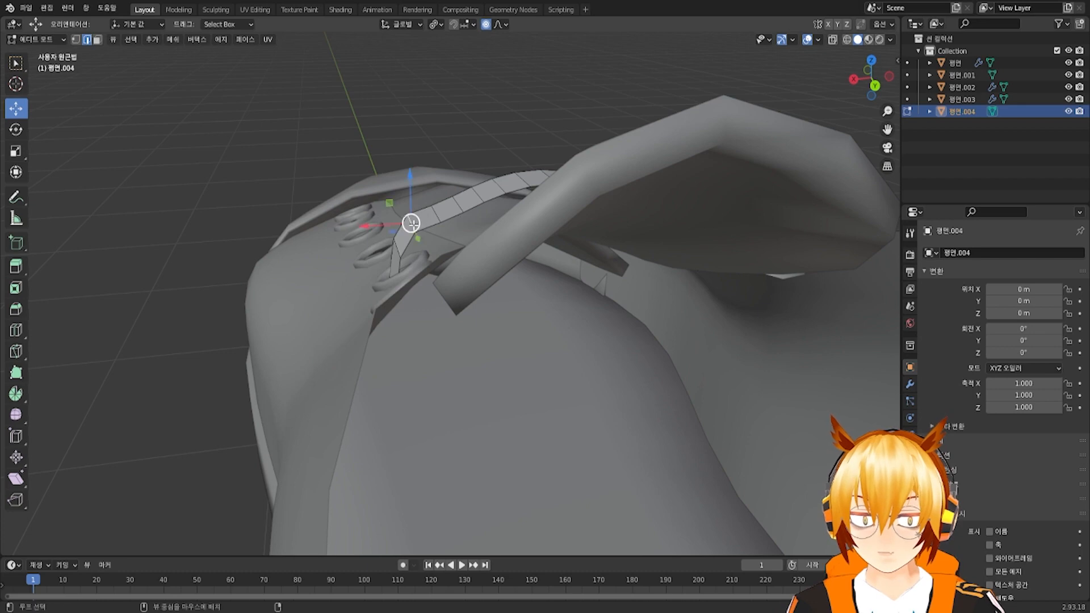
{"action": "left_click_drag", "start_coordinate": [411, 195], "coordinate": [412, 212]}
Lower the strip's end edge further into the second eyelet
{"action": "middle_click_drag", "start_coordinate": [413, 212], "coordinate": [515, 228]}
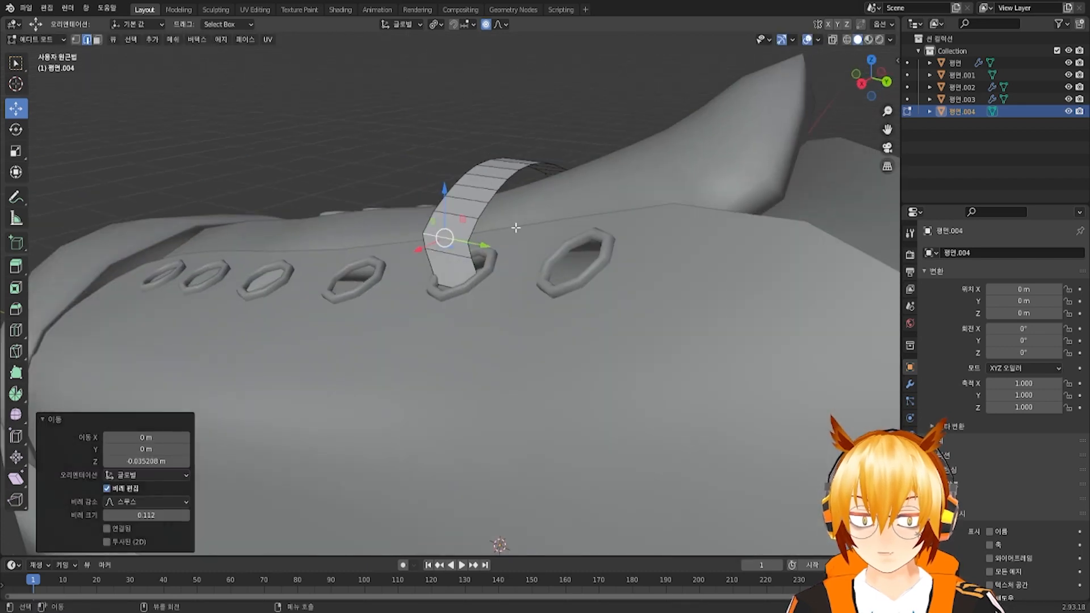
{"action": "left_click", "coordinate": [452, 282]}
{"action": "left_click_drag", "start_coordinate": [457, 256], "coordinate": [461, 268]}
{"action": "scroll", "coordinate": [460, 268], "scroll_direction": "down", "scroll_amount": 4}
Shift the strip's lowest edges along Y to line them up with the eyelet opening
{"action": "left_click", "coordinate": [446, 243]}
{"action": "middle_click_drag", "start_coordinate": [446, 243], "coordinate": [504, 306]}
{"action": "left_click_drag", "start_coordinate": [493, 294], "coordinate": [511, 300]}
{"action": "scroll", "coordinate": [511, 299], "scroll_direction": "down", "scroll_amount": 5}
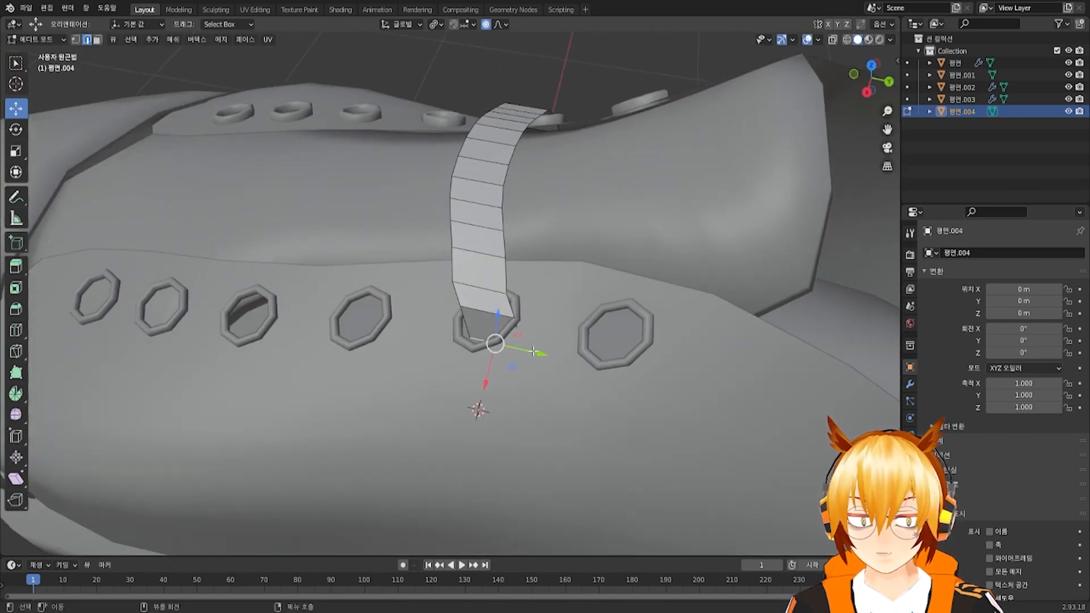
{"action": "left_click_drag", "start_coordinate": [533, 352], "coordinate": [521, 346]}
{"action": "scroll", "coordinate": [526, 348], "scroll_direction": "up", "scroll_amount": 3}
Rotate the whole lace strip about -25.2° in the right orthographic view to follow the shoe's slope
{"action": "middle_click_drag", "start_coordinate": [519, 338], "coordinate": [463, 211]}
{"action": "key", "text": "a"}
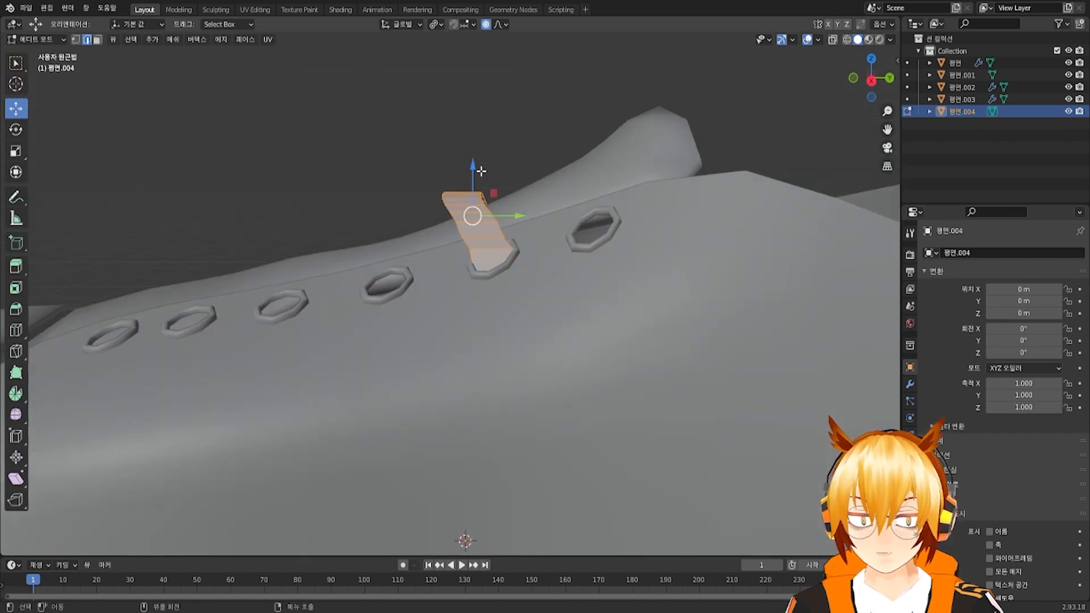
{"action": "middle_click_drag", "start_coordinate": [567, 148], "coordinate": [503, 130], "text": "alt"}
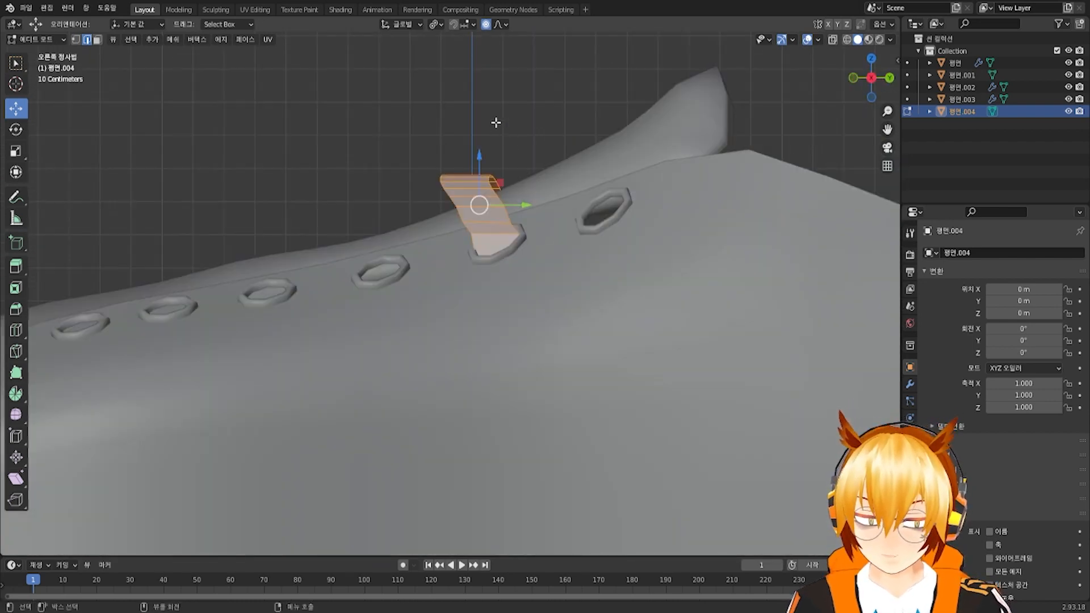
{"action": "key", "text": "r"}
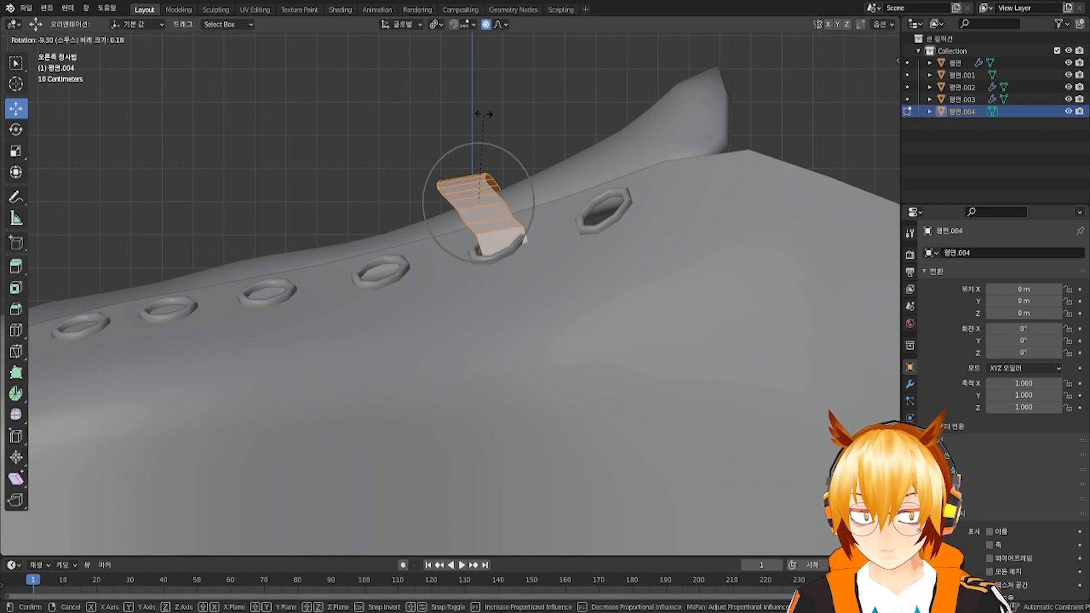
{"action": "left_click", "coordinate": [460, 112]}
Move the strip's lower bend edge about -0.033 m along Y in the side view
{"action": "scroll", "coordinate": [513, 107], "scroll_direction": "up", "scroll_amount": 3}
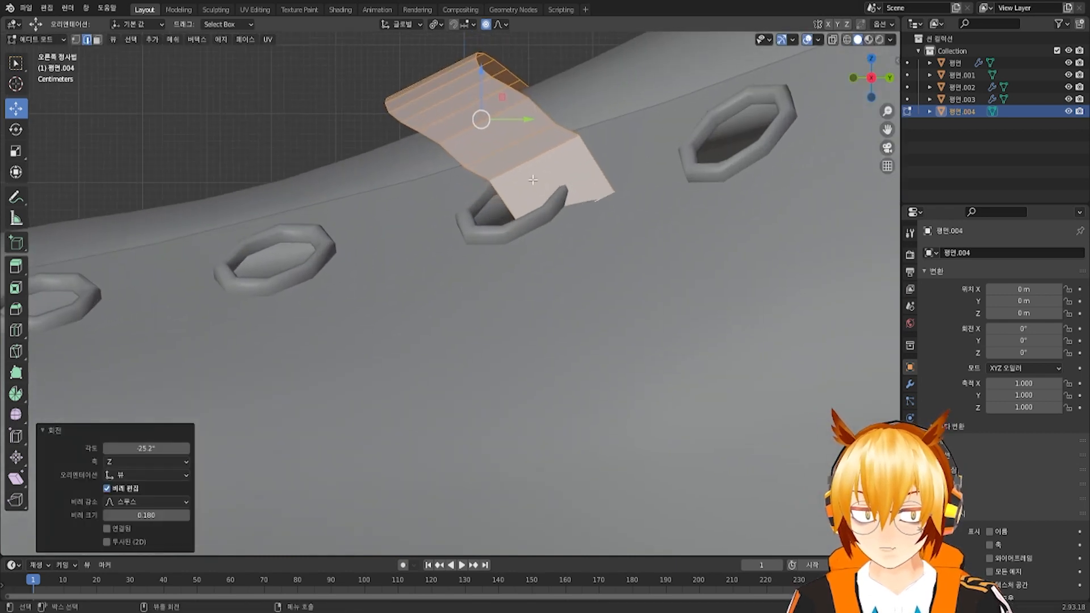
{"action": "key", "text": "g"}
{"action": "key", "text": "y"}
{"action": "scroll", "coordinate": [549, 162], "scroll_direction": "down", "scroll_amount": 6}
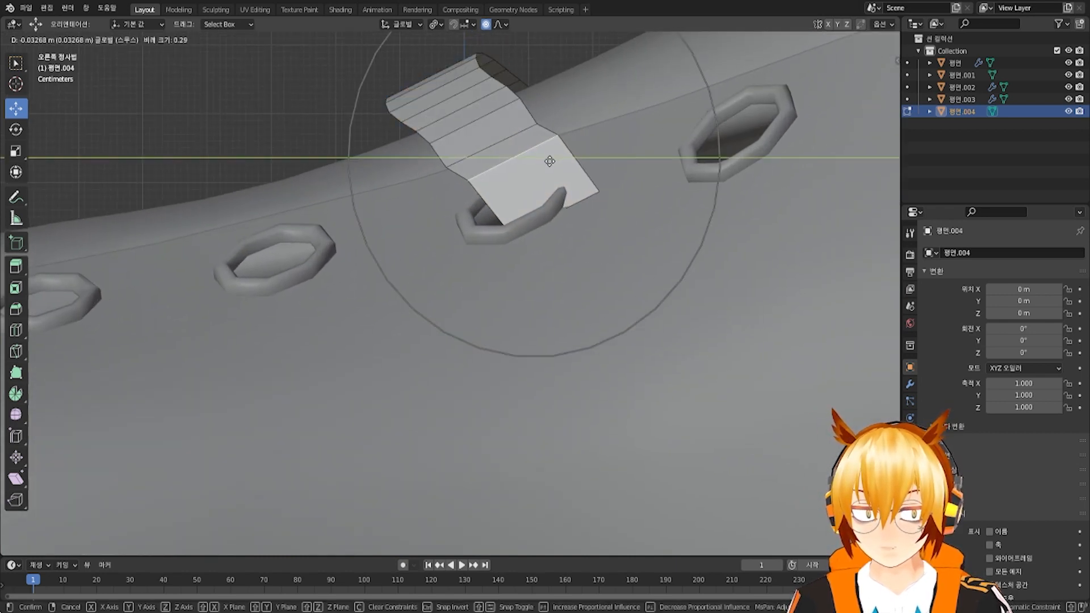
{"action": "left_click", "coordinate": [544, 161]}
Move the strip's end edge about -0.058 m along Y and lower it into the eyelet
{"action": "left_click", "coordinate": [585, 202], "text": "alt"}
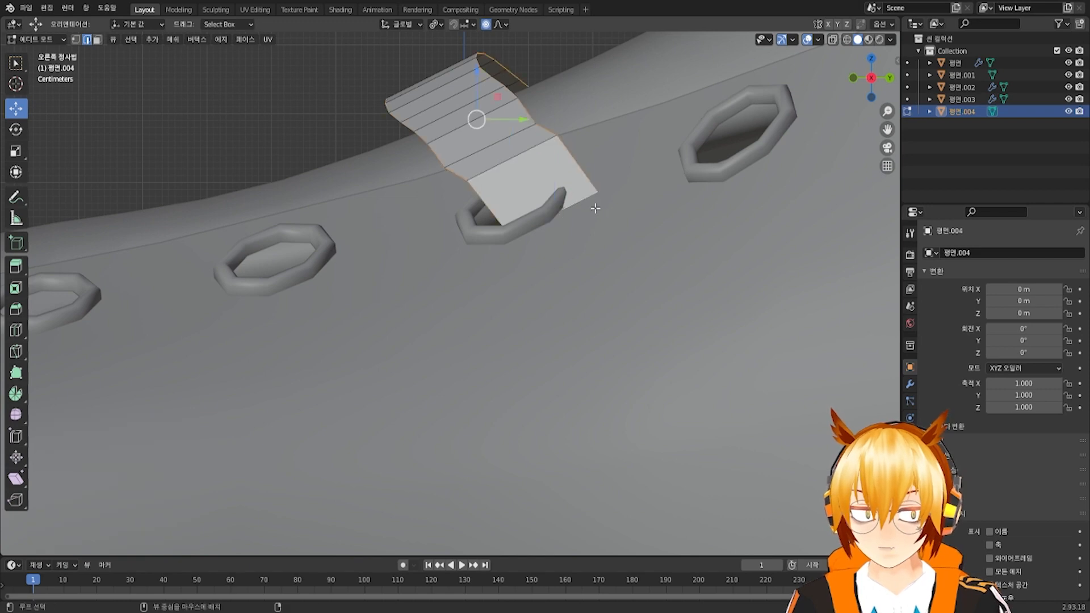
{"action": "key", "text": "g"}
{"action": "key", "text": "y"}
{"action": "scroll", "coordinate": [568, 223], "scroll_direction": "up", "scroll_amount": 5}
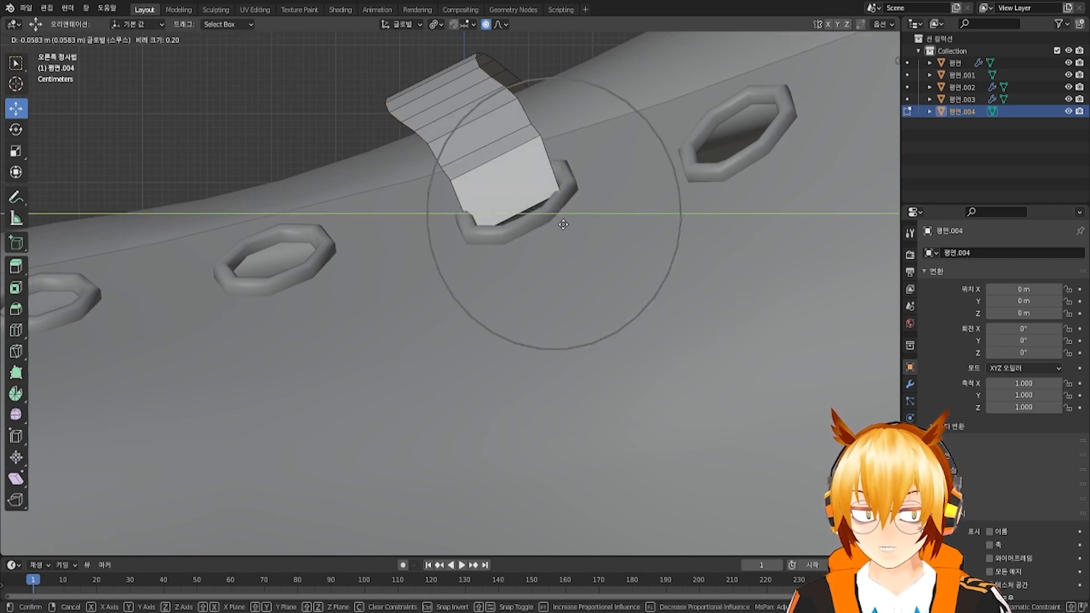
{"action": "left_click_drag", "start_coordinate": [563, 225], "coordinate": [562, 225]}
{"action": "left_click_drag", "start_coordinate": [516, 173], "coordinate": [515, 190]}
Shift the edges above the lower bend along Y and Z to even out the strip's curve
{"action": "left_click", "coordinate": [496, 107], "text": "alt"}
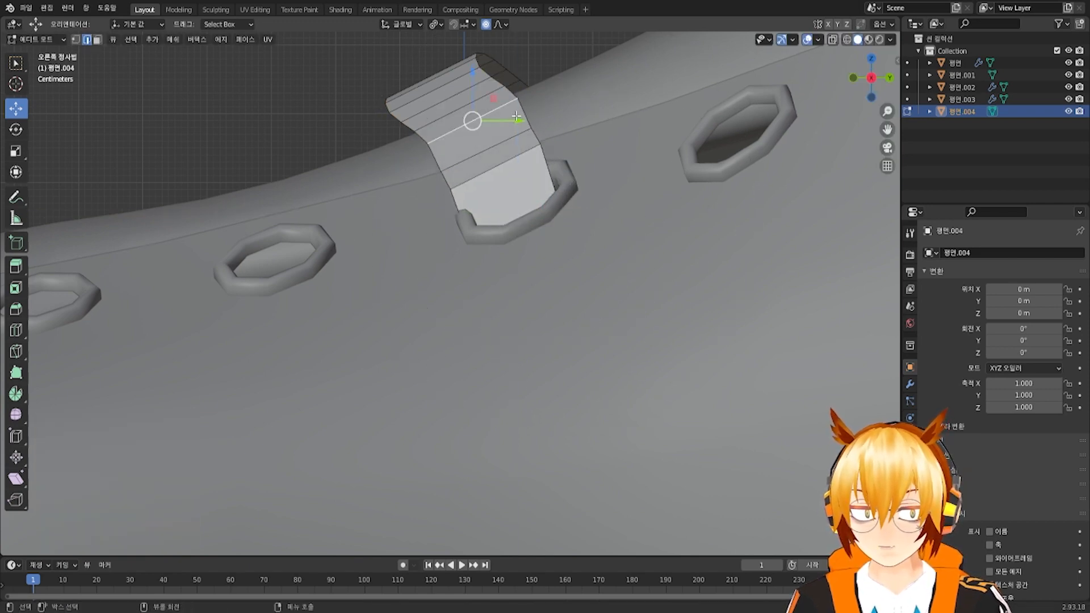
{"action": "left_click_drag", "start_coordinate": [516, 116], "coordinate": [492, 120]}
{"action": "left_click_drag", "start_coordinate": [452, 89], "coordinate": [453, 93]}
{"action": "left_click", "coordinate": [516, 139], "text": "alt"}
{"action": "left_click_drag", "start_coordinate": [507, 149], "coordinate": [507, 150]}
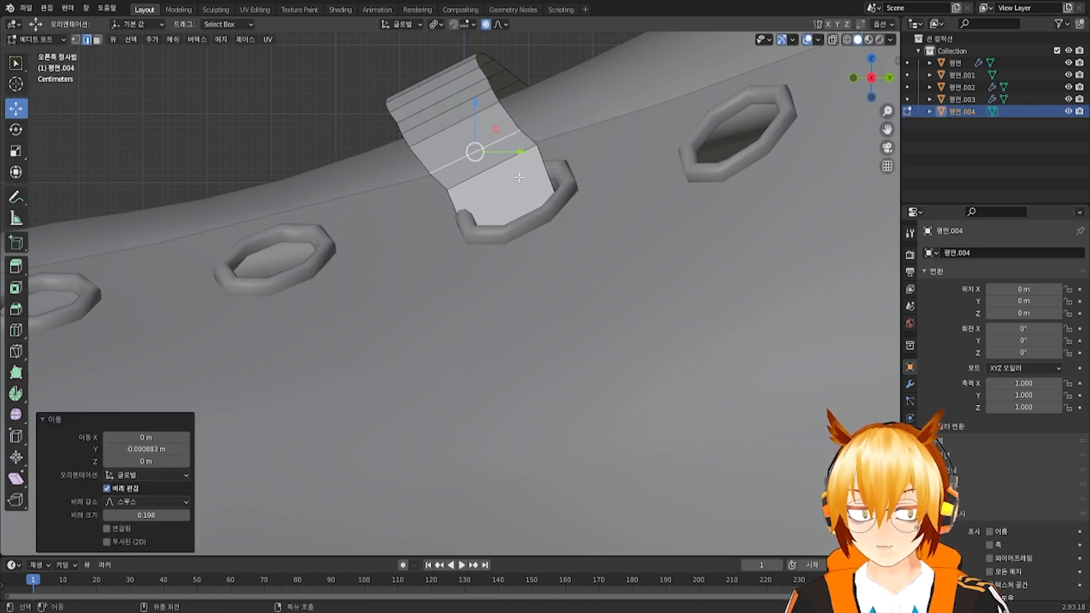
Move the lower bend edge about 0.011 m in Y and 0.004 m in Z
{"action": "left_click", "coordinate": [464, 187], "text": "alt"}
{"action": "key", "text": "g"}
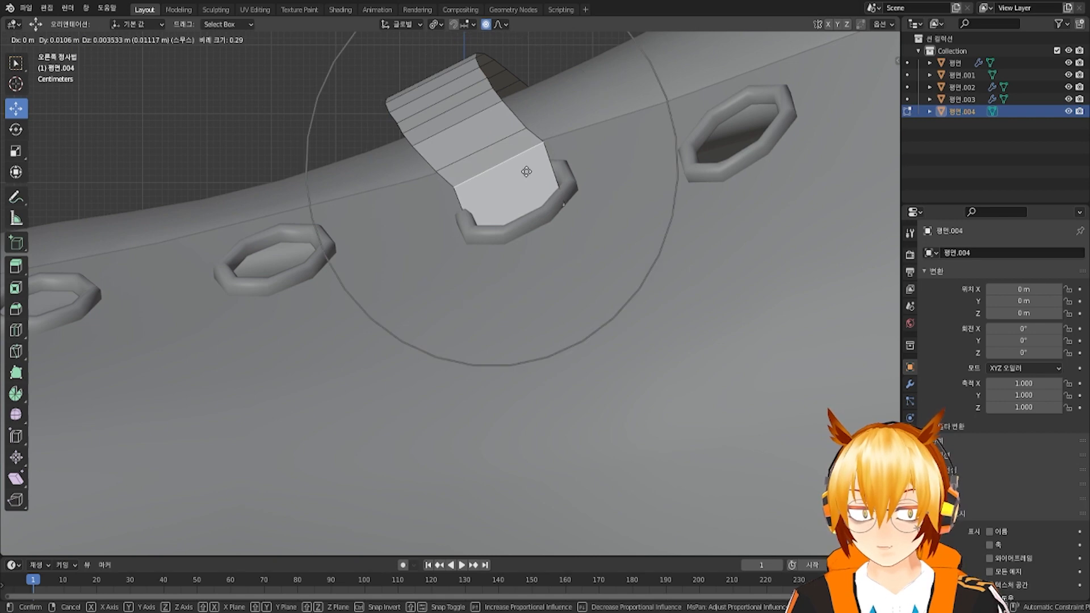
{"action": "left_click", "coordinate": [526, 173]}
Fit the strip's opposite end into its eyelet, moving the end edge about -0.05 m in Y and -0.04 m in Z and shifting the edge above
{"action": "mouse_move", "coordinate": [526, 173]}
{"action": "middle_mouse_down"}
{"action": "mouse_move", "coordinate": [557, 168]}
{"action": "mouse_move", "coordinate": [526, 176]}
{"action": "middle_mouse_up"}
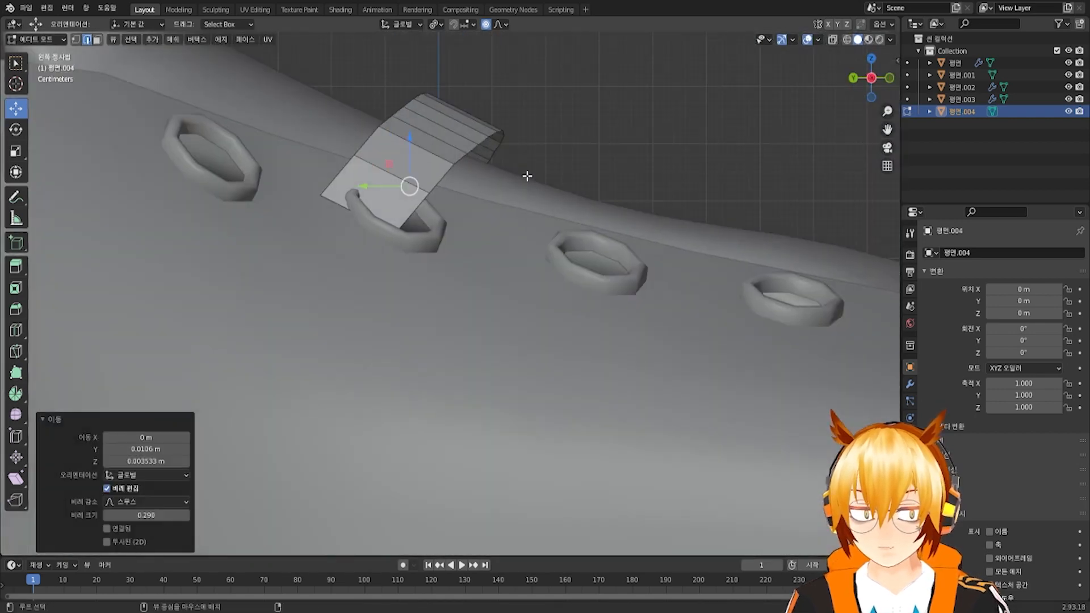
{"action": "left_click", "coordinate": [374, 227], "text": "alt"}
{"action": "key", "text": "g"}
{"action": "key", "text": "y"}
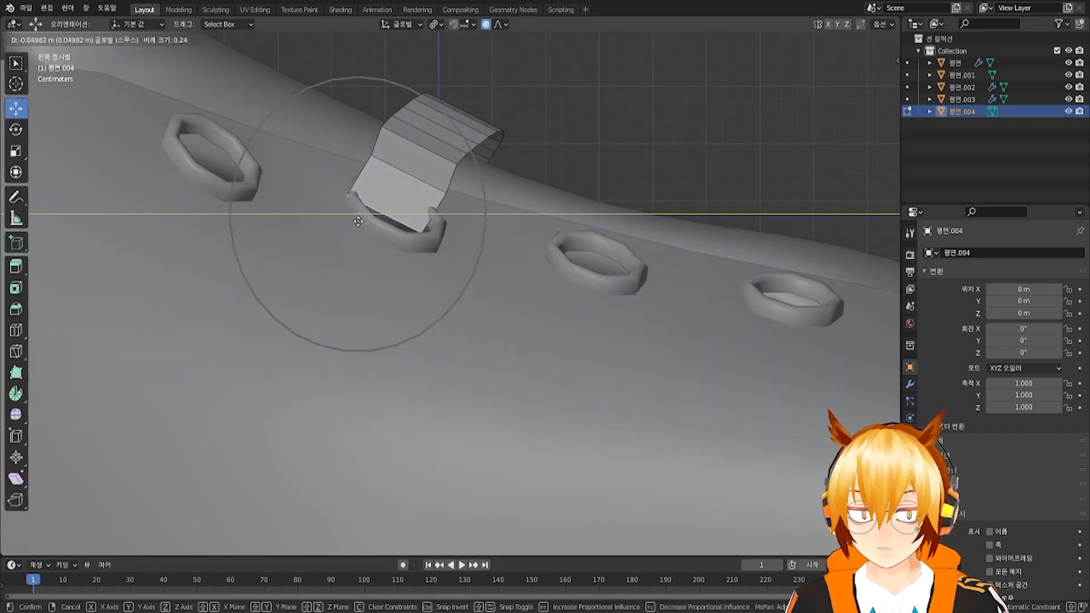
{"action": "left_click_drag", "start_coordinate": [364, 222], "coordinate": [364, 223]}
{"action": "left_click_drag", "start_coordinate": [392, 179], "coordinate": [394, 203]}
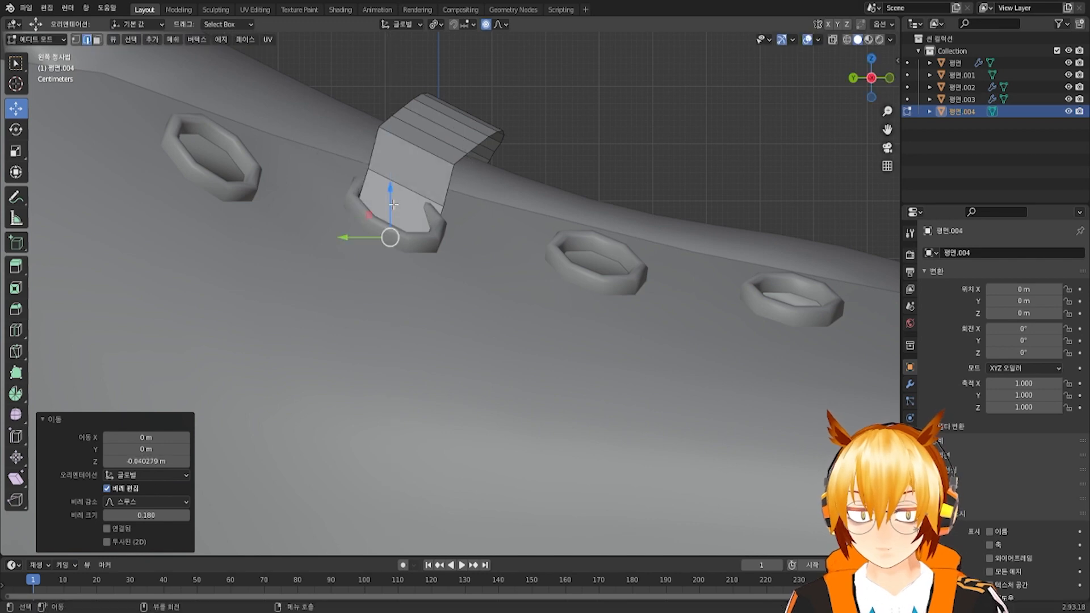
{"action": "left_click", "coordinate": [415, 151], "text": "alt"}
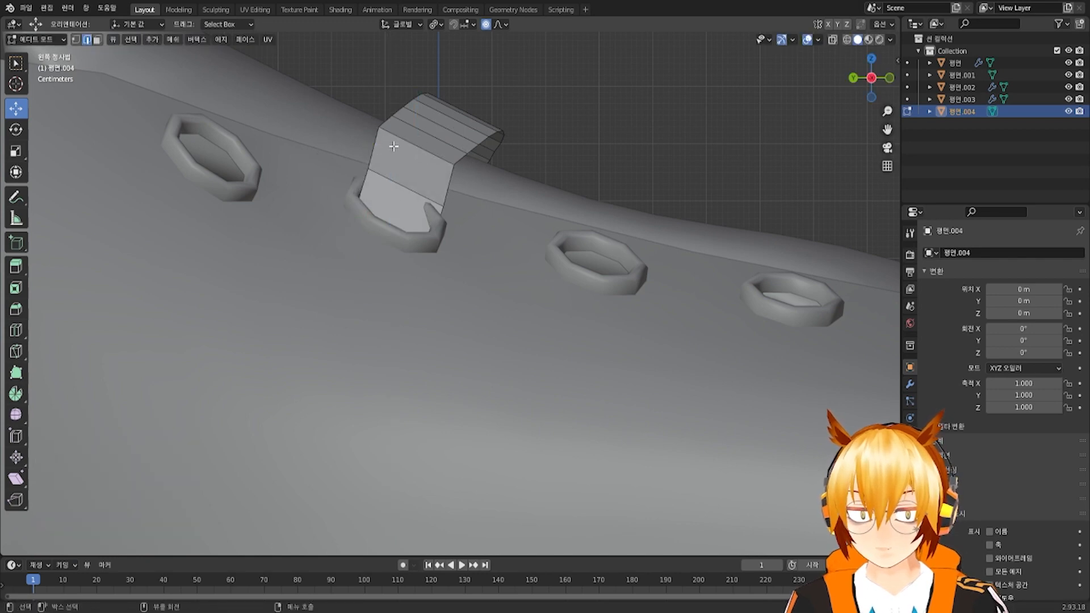
{"action": "left_click_drag", "start_coordinate": [382, 146], "coordinate": [433, 151]}
Smooth the strip's curve over the tongue by moving two neighbouring edges about -0.018 m and -0.007 m along Y
{"action": "middle_click_drag", "start_coordinate": [433, 151], "coordinate": [447, 241]}
{"action": "left_click", "coordinate": [395, 303]}
{"action": "left_click_drag", "start_coordinate": [373, 264], "coordinate": [378, 282]}
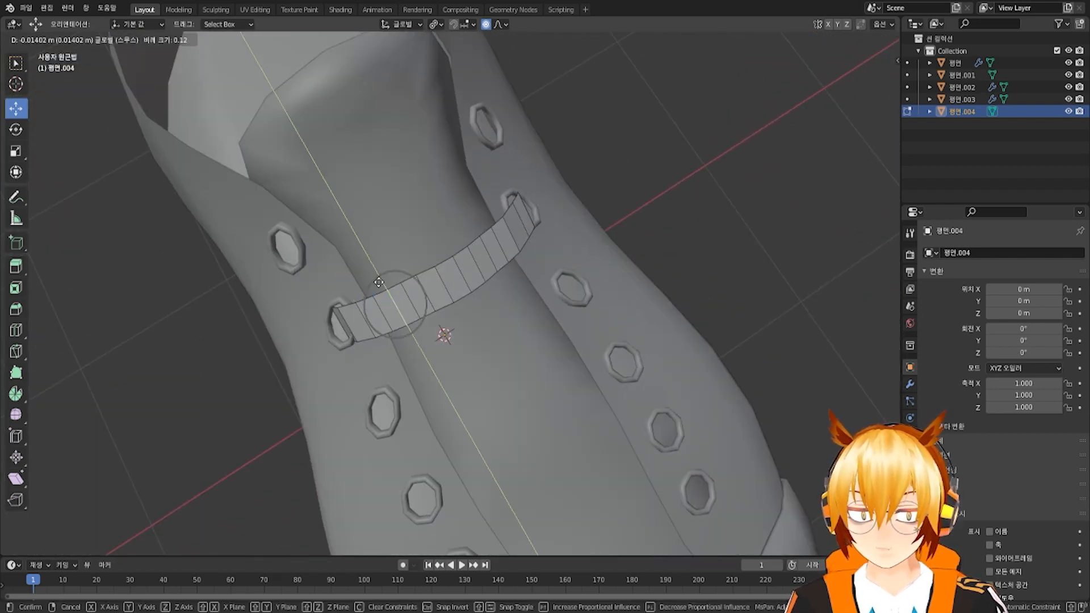
{"action": "left_click", "coordinate": [379, 282]}
{"action": "middle_click_drag", "start_coordinate": [378, 282], "coordinate": [451, 266]}
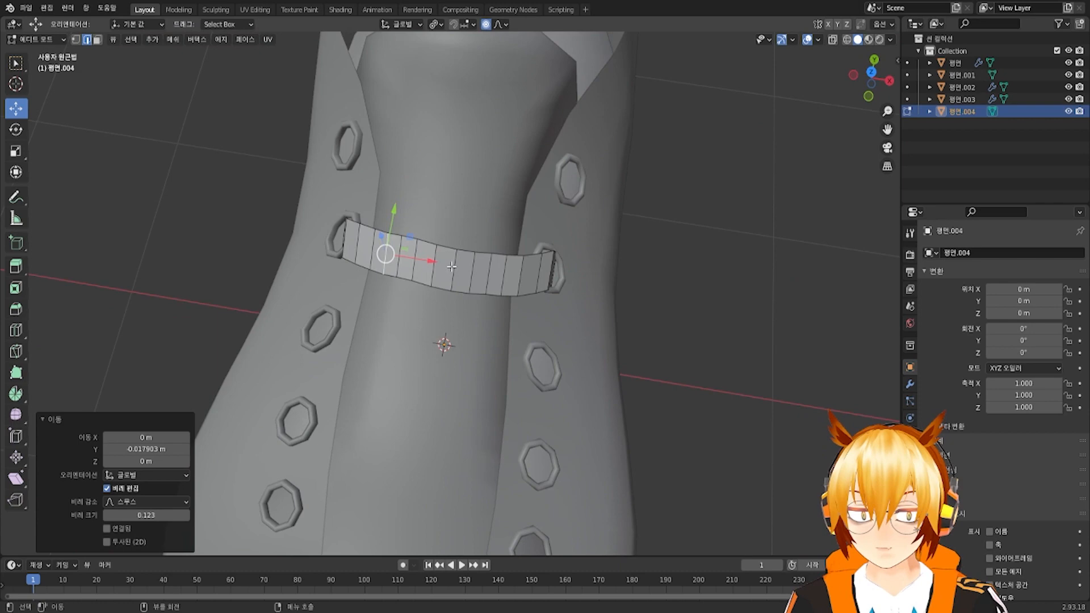
{"action": "left_click", "coordinate": [417, 256]}
{"action": "left_click_drag", "start_coordinate": [420, 225], "coordinate": [419, 230]}
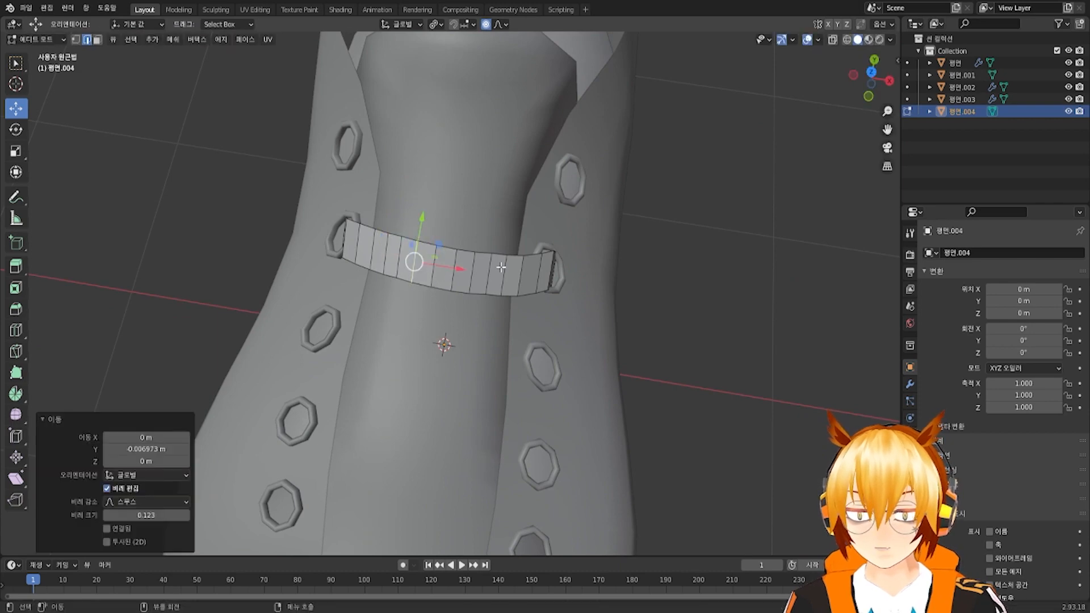
Return to Object Mode and apply Shade Smooth to the lace strip
{"action": "left_click", "coordinate": [65, 41]}
{"action": "left_click", "coordinate": [59, 54]}
{"action": "scroll", "coordinate": [511, 284], "scroll_direction": "down", "scroll_amount": 4}
{"action": "middle_click_drag", "start_coordinate": [514, 284], "coordinate": [502, 226]}
{"action": "right_click", "coordinate": [509, 227]}
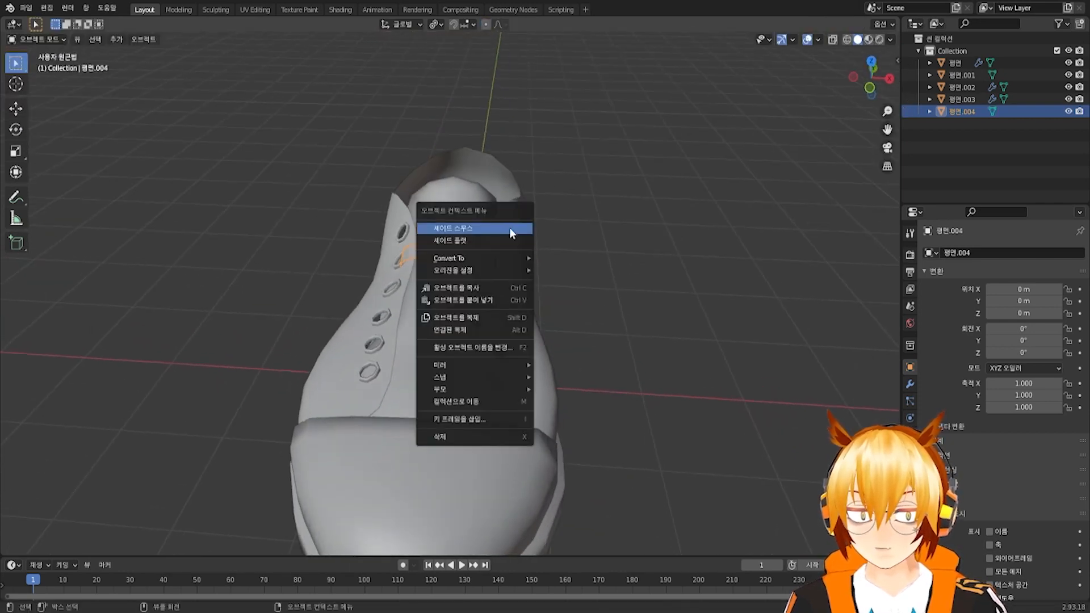
{"action": "left_click", "coordinate": [509, 228]}
Add a Solidify modifier and a Subdivision Surface modifier to the lace strip
{"action": "left_click", "coordinate": [473, 263]}
{"action": "middle_click_drag", "start_coordinate": [473, 264], "coordinate": [482, 284]}
{"action": "left_click", "coordinate": [481, 276]}
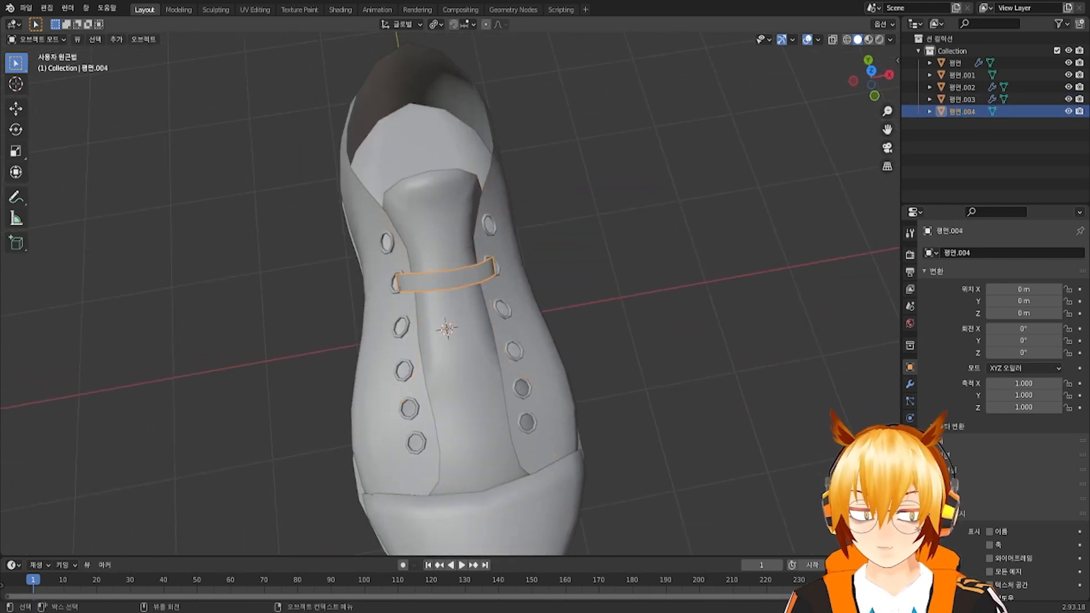
{"action": "left_click", "coordinate": [910, 385]}
{"action": "left_click", "coordinate": [990, 253]}
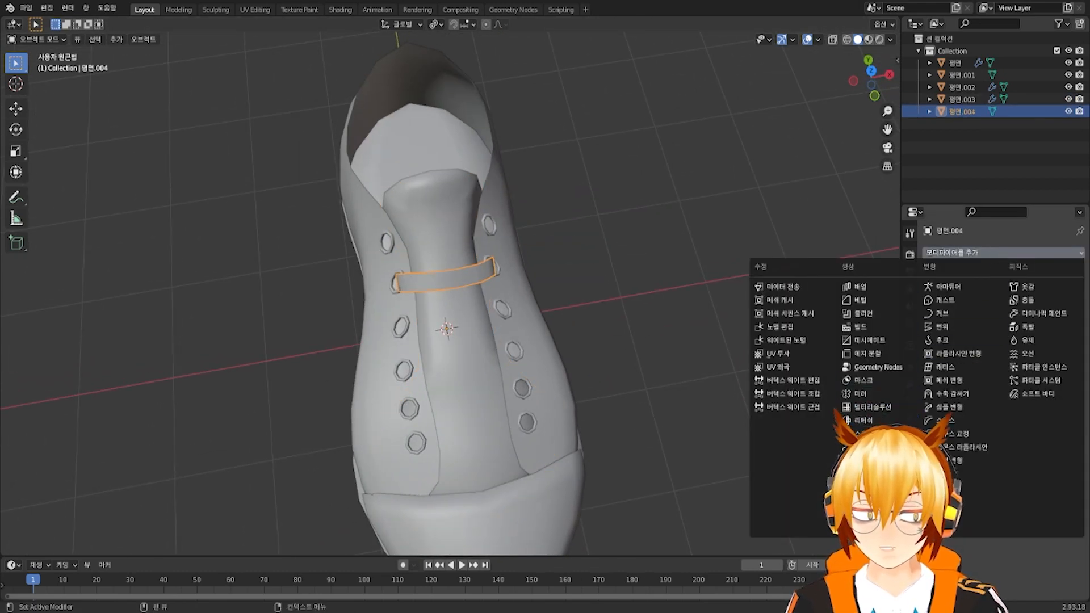
{"action": "left_click", "coordinate": [865, 460]}
{"action": "left_click", "coordinate": [988, 254]}
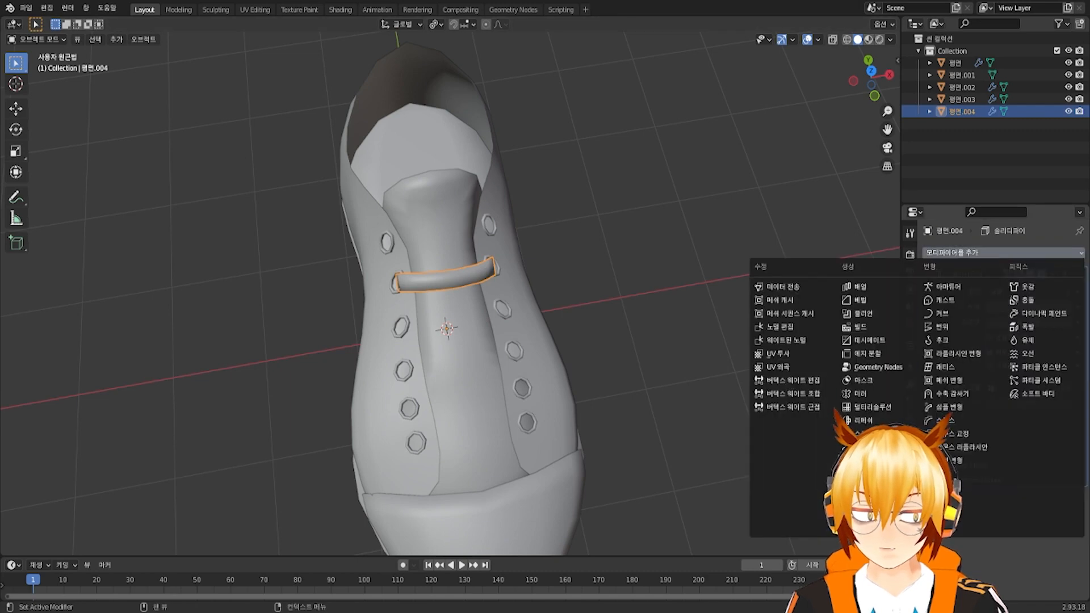
{"action": "left_click", "coordinate": [865, 473]}
Try placing the Subdivision modifier above Solidify in the stack, and restore the original order
{"action": "scroll", "coordinate": [477, 292], "scroll_direction": "up", "scroll_amount": 3}
{"action": "middle_click_drag", "start_coordinate": [472, 298], "coordinate": [557, 272]}
{"action": "scroll", "coordinate": [538, 250], "scroll_direction": "up", "scroll_amount": 3}
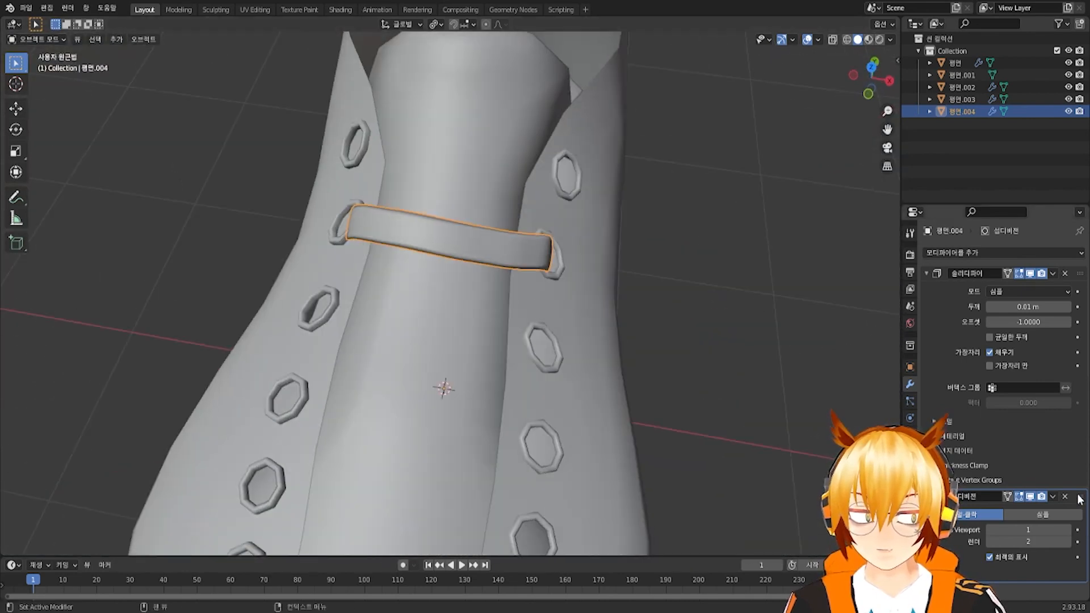
{"action": "left_click_drag", "start_coordinate": [1080, 496], "coordinate": [1058, 247]}
{"action": "middle_click_drag", "start_coordinate": [703, 356], "coordinate": [614, 249]}
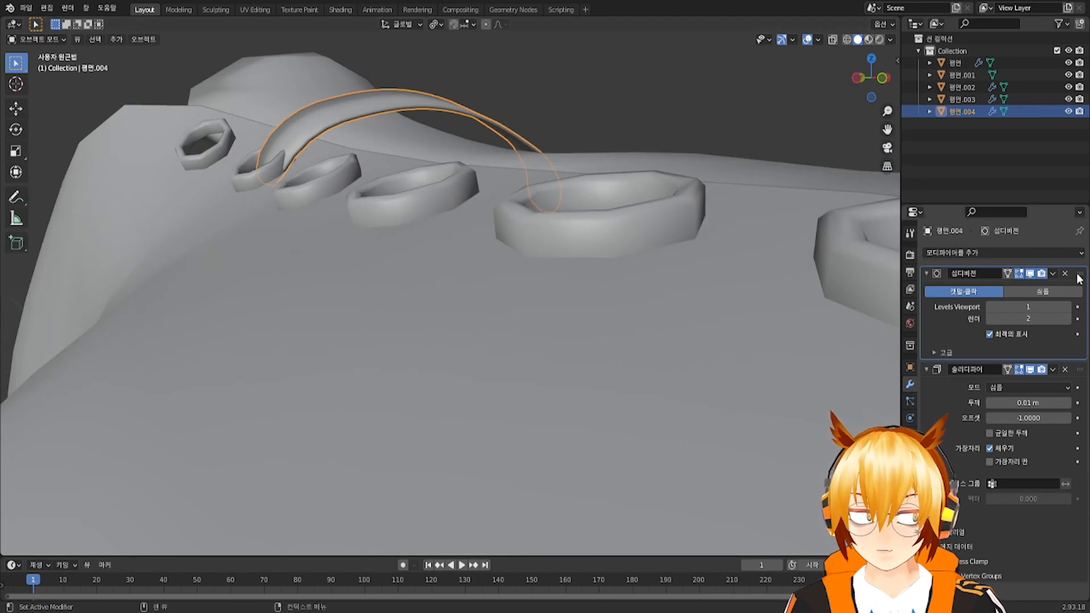
{"action": "left_click_drag", "start_coordinate": [1079, 277], "coordinate": [1067, 500]}
Set the Solidify thickness to 0.05 m and enter Edit Mode on the lace strip
{"action": "middle_click_drag", "start_coordinate": [567, 272], "coordinate": [512, 244]}
{"action": "middle_click_drag", "start_coordinate": [492, 297], "coordinate": [484, 171]}
{"action": "key", "text": "Tab"}
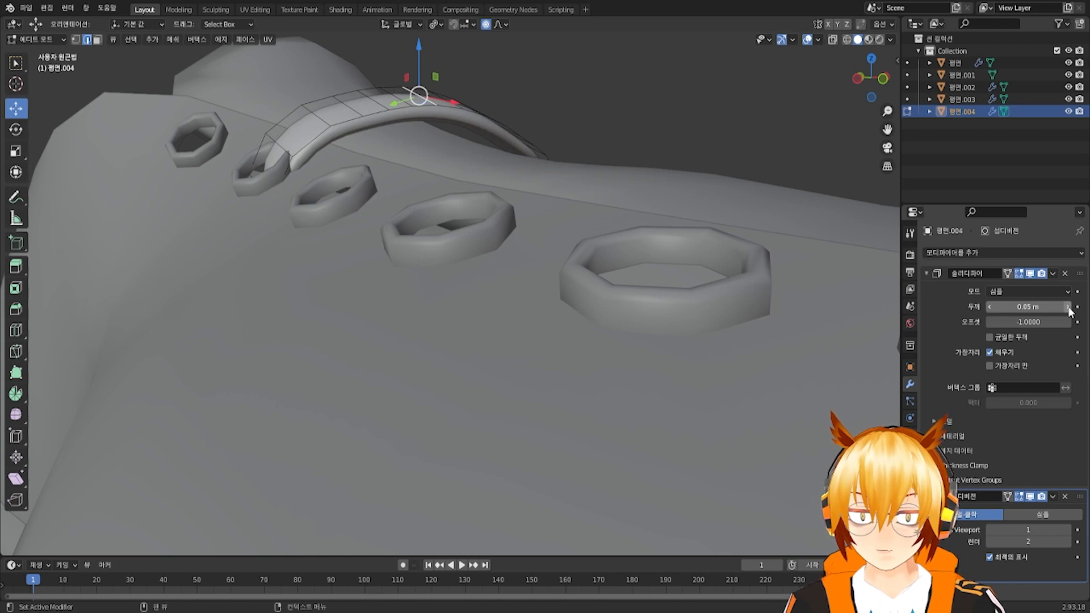
{"action": "middle_click_drag", "start_coordinate": [652, 278], "coordinate": [585, 301]}
{"action": "scroll", "coordinate": [178, 137], "scroll_direction": "up", "scroll_amount": 3}
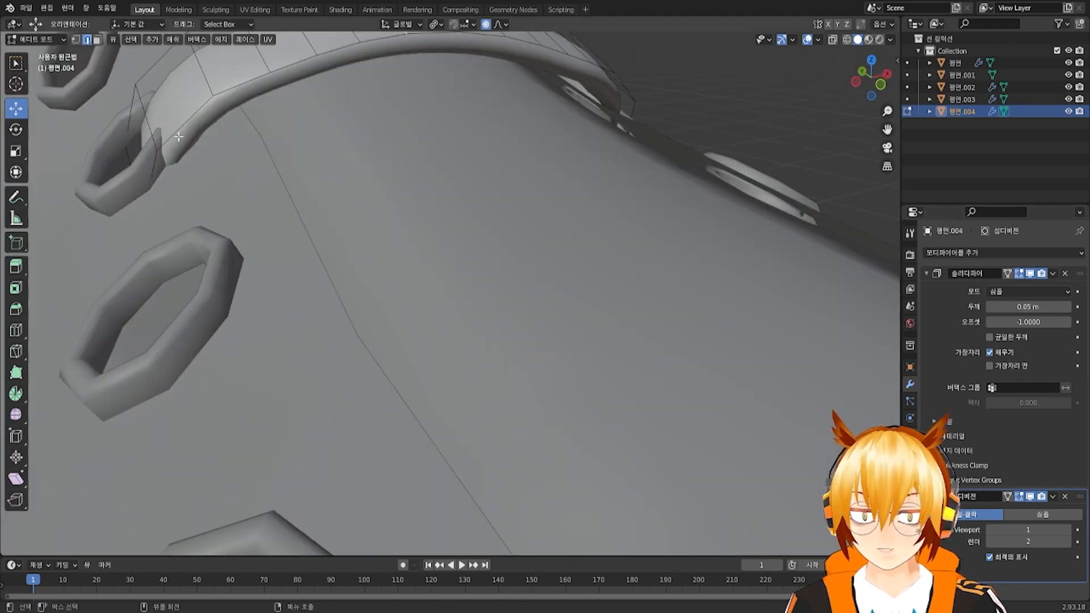
Examine the thickened strip around its eyelet in Object Mode and return to editing its mesh
{"action": "left_click", "coordinate": [36, 39]}
{"action": "left_click", "coordinate": [34, 51]}
{"action": "middle_click_drag", "start_coordinate": [226, 88], "coordinate": [243, 161]}
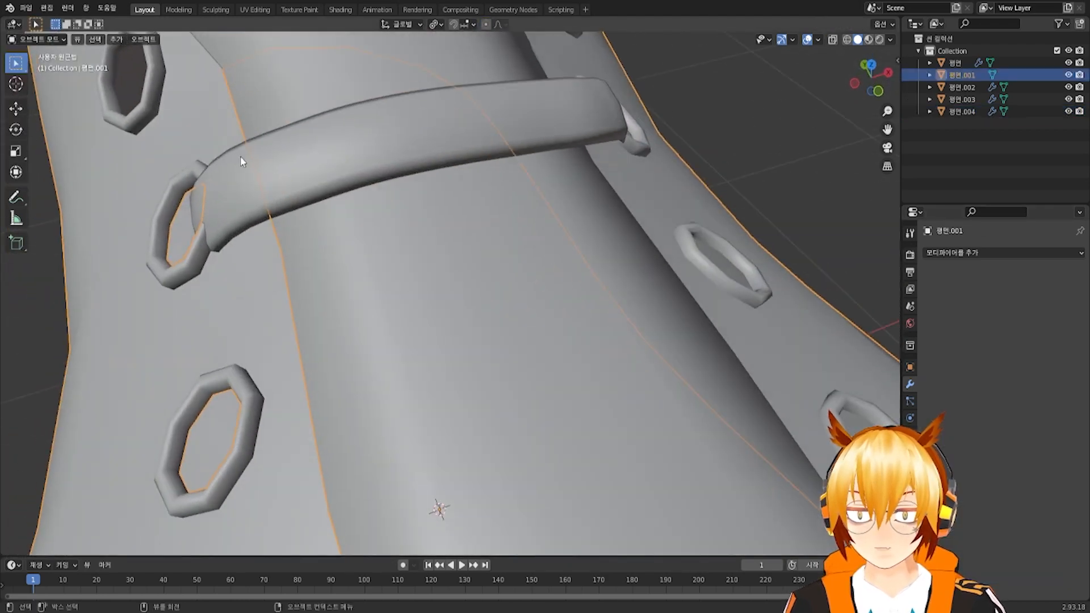
{"action": "key", "text": "Tab"}
{"action": "key", "text": "KP_Decimal"}
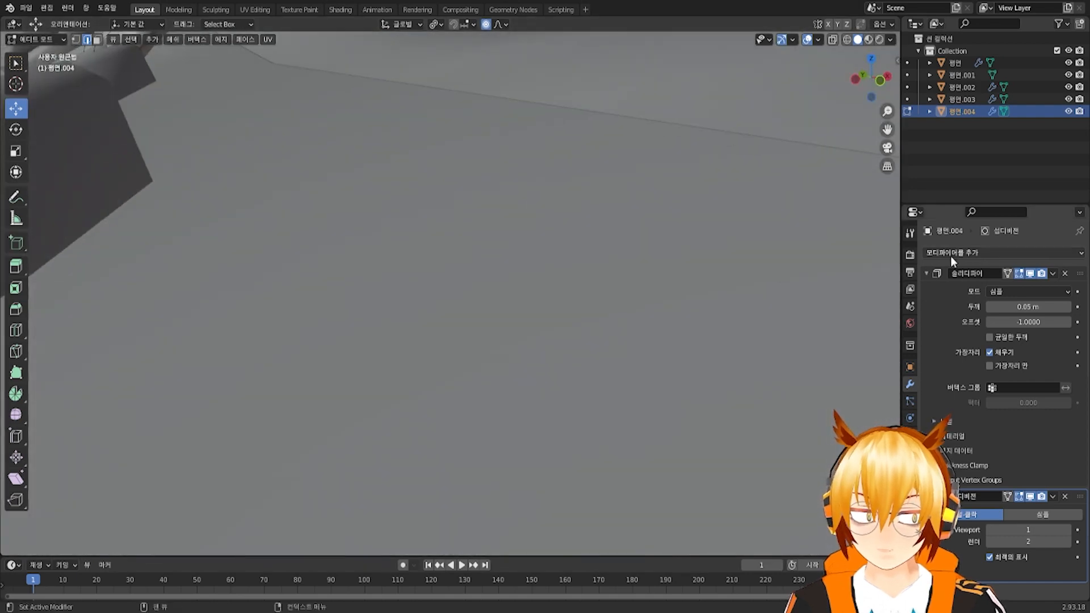
Enable on-cage display for the strip's Solidify and Subdivision modifiers so the edit cage follows the modified surface
{"action": "scroll", "coordinate": [525, 256], "scroll_direction": "down", "scroll_amount": 6}
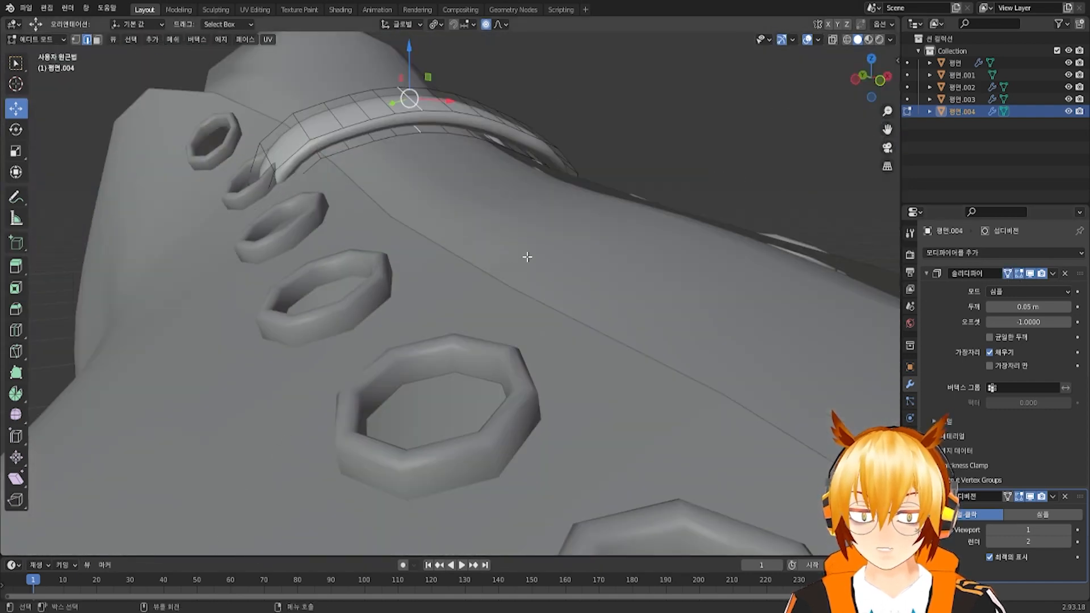
{"action": "middle_click_drag", "start_coordinate": [525, 255], "coordinate": [518, 312]}
{"action": "left_click", "coordinate": [1005, 500]}
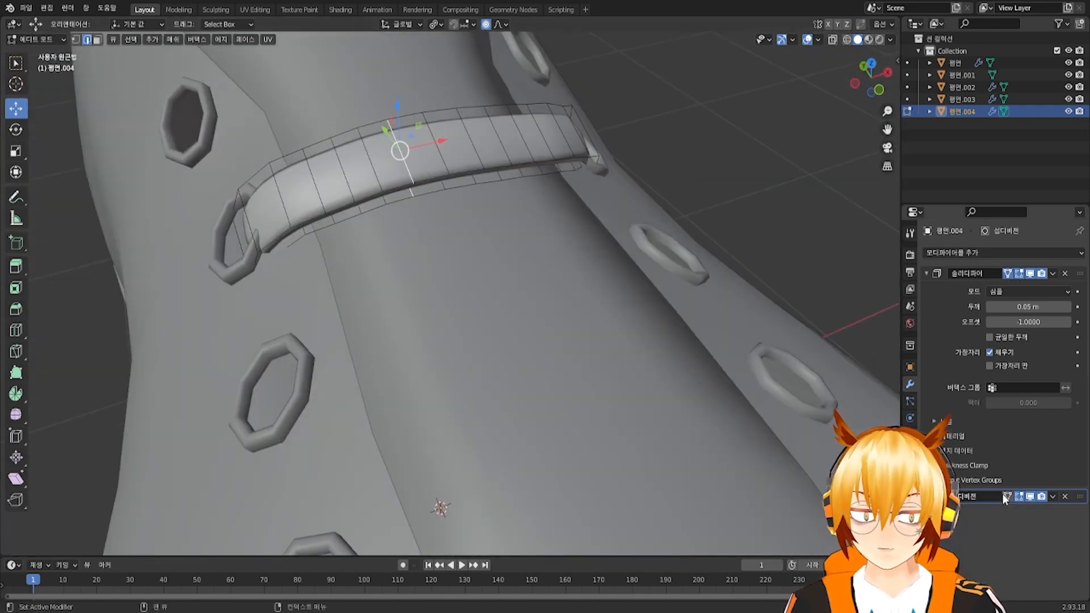
{"action": "left_click", "coordinate": [1001, 495]}
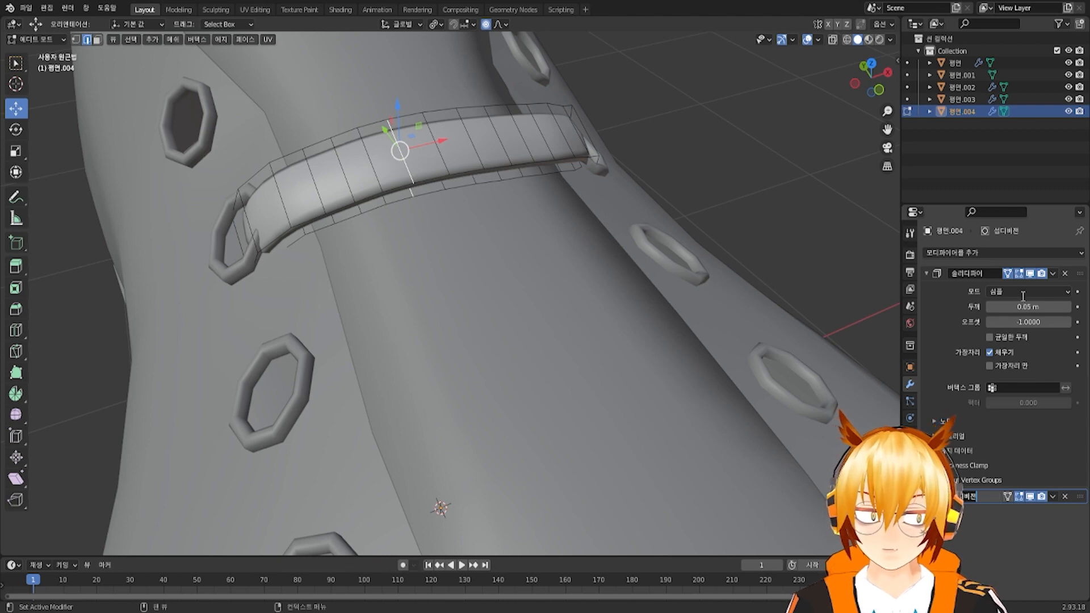
{"action": "scroll", "coordinate": [385, 181], "scroll_direction": "up", "scroll_amount": 8}
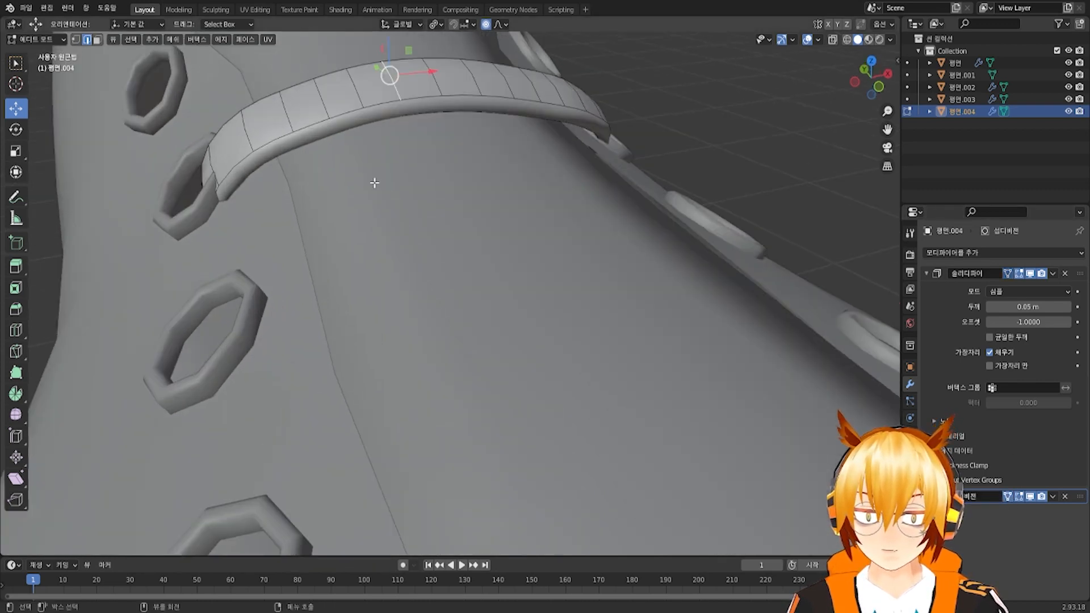
{"action": "scroll", "coordinate": [399, 177], "scroll_direction": "down", "scroll_amount": 3}
With X-ray on in top view, extrude the strip's end edge about 0.695 m in X and -0.296 m in Y across the tongue
{"action": "left_click", "coordinate": [831, 40]}
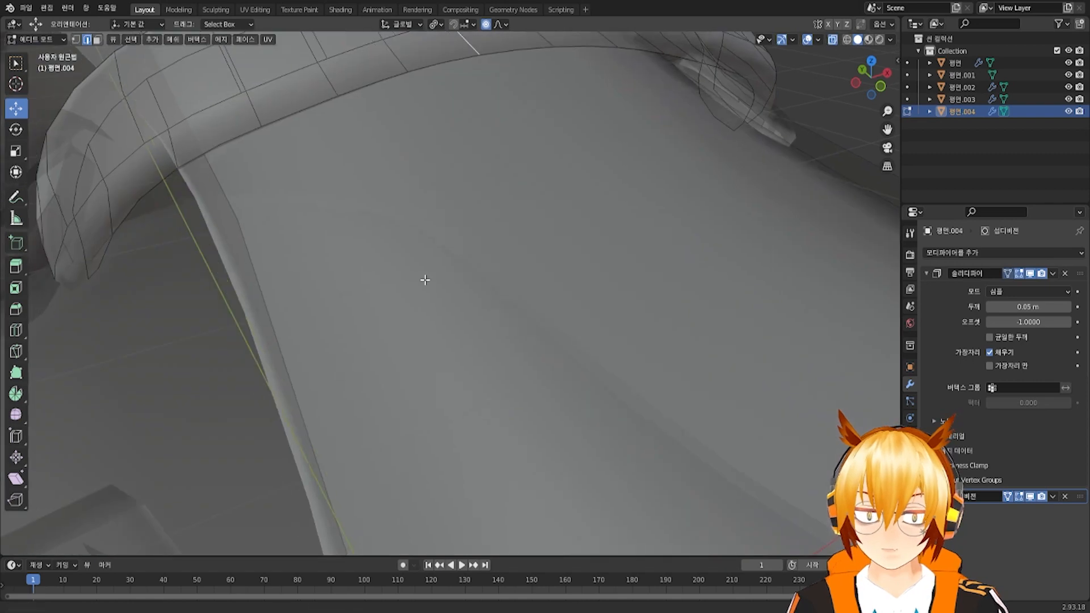
{"action": "middle_click_drag", "start_coordinate": [423, 280], "coordinate": [379, 230]}
{"action": "middle_click_drag", "start_coordinate": [317, 209], "coordinate": [318, 245]}
{"action": "key", "text": "KP_7"}
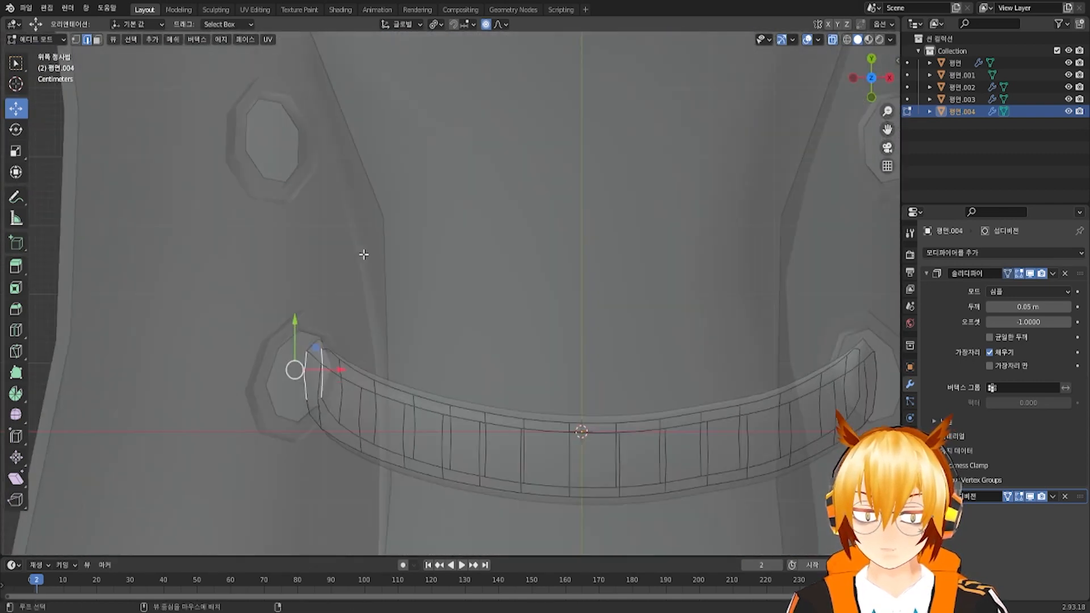
{"action": "middle_click_drag", "start_coordinate": [542, 236], "coordinate": [411, 195], "text": "shift"}
{"action": "scroll", "coordinate": [411, 195], "scroll_direction": "up", "scroll_amount": 2}
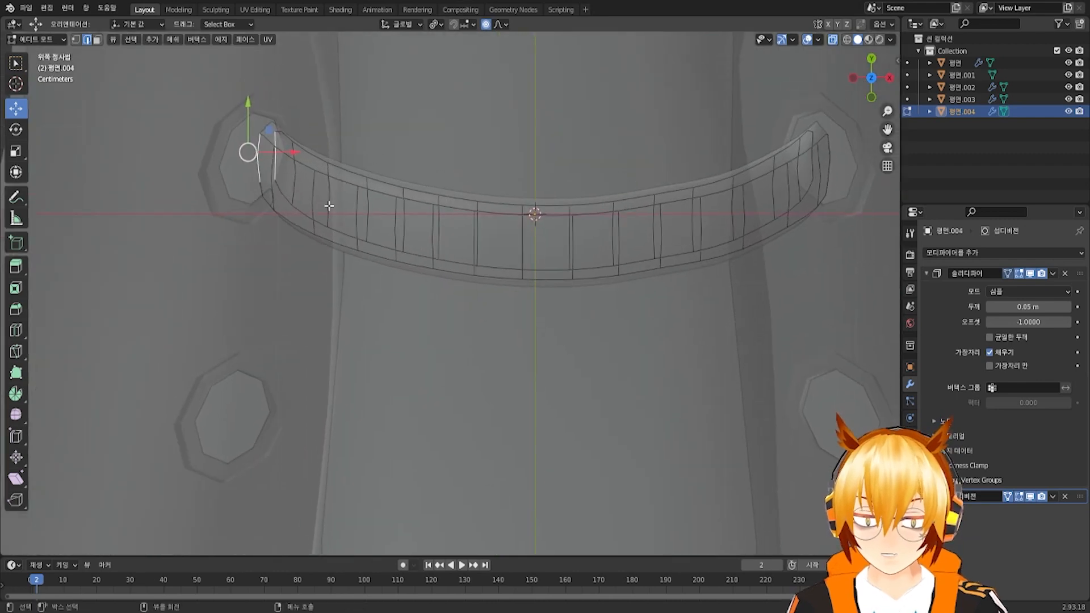
{"action": "key", "text": "g"}
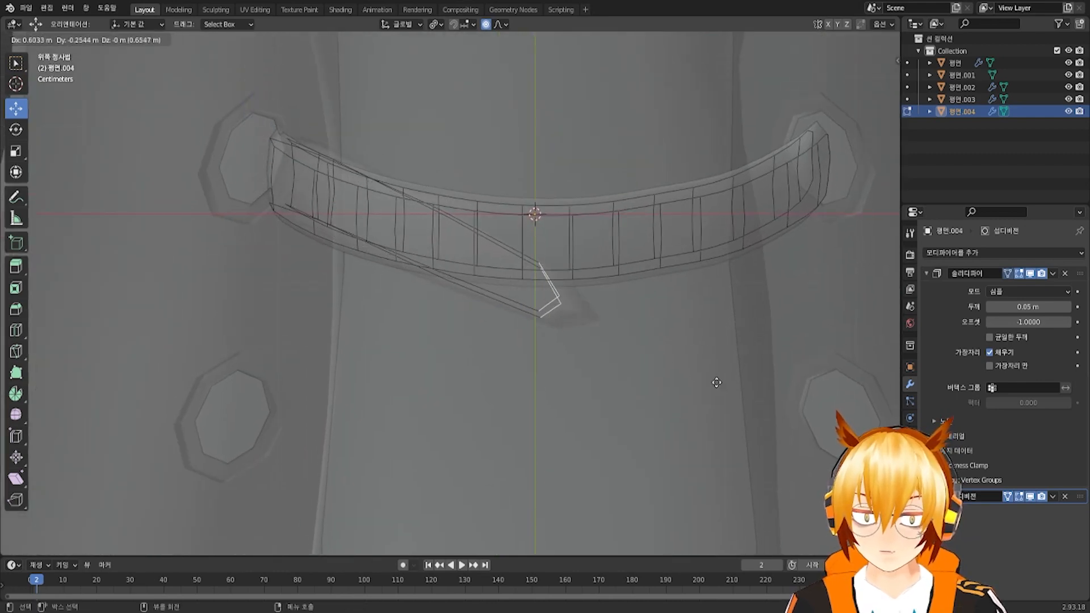
{"action": "left_click", "coordinate": [737, 391]}
{"action": "scroll", "coordinate": [637, 360], "scroll_direction": "down", "scroll_amount": 2}
{"action": "middle_click_drag", "start_coordinate": [637, 360], "coordinate": [578, 267], "text": "shift"}
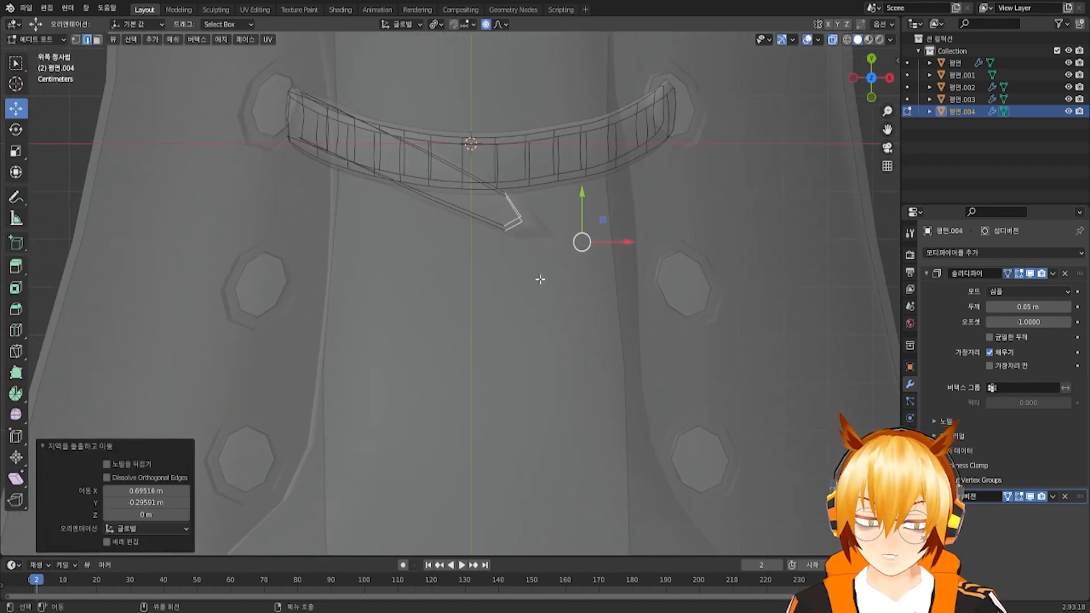
Move the extruded end to the opposite third eyelet, about 0.25 m in X and a further 0.075 m in X and -0.125 m in Y
{"action": "left_click_drag", "start_coordinate": [613, 243], "coordinate": [723, 261]}
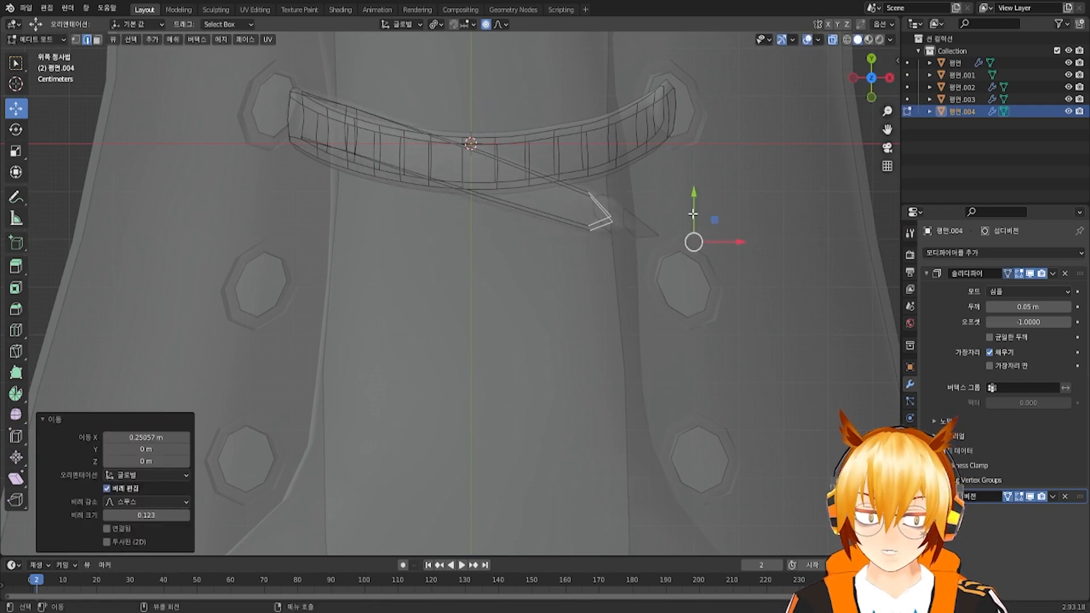
{"action": "left_click_drag", "start_coordinate": [705, 220], "coordinate": [739, 277]}
{"action": "middle_click_drag", "start_coordinate": [553, 291], "coordinate": [555, 254]}
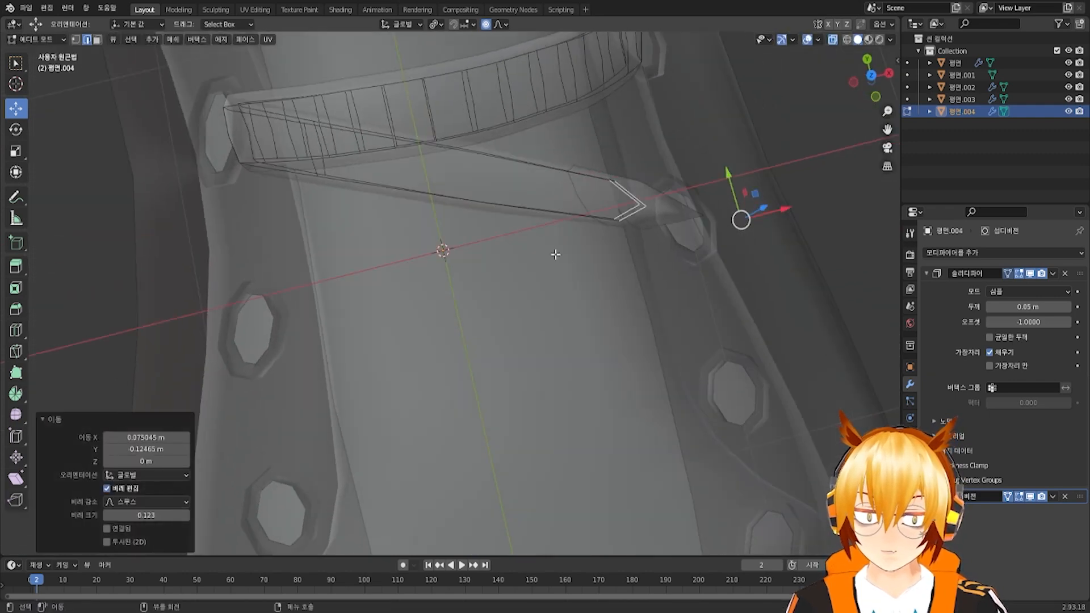
Cut 9 evenly spaced edge loops across the new diagonal strip segment
{"action": "left_click", "coordinate": [498, 191]}
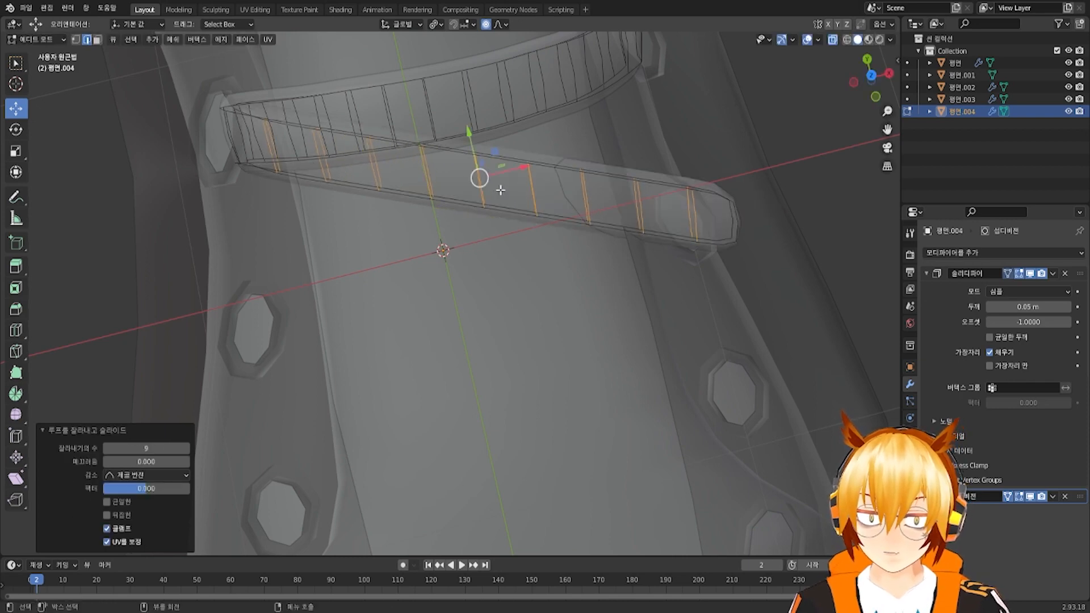
{"action": "right_click", "coordinate": [500, 190]}
{"action": "middle_click_drag", "start_coordinate": [499, 189], "coordinate": [798, 160]}
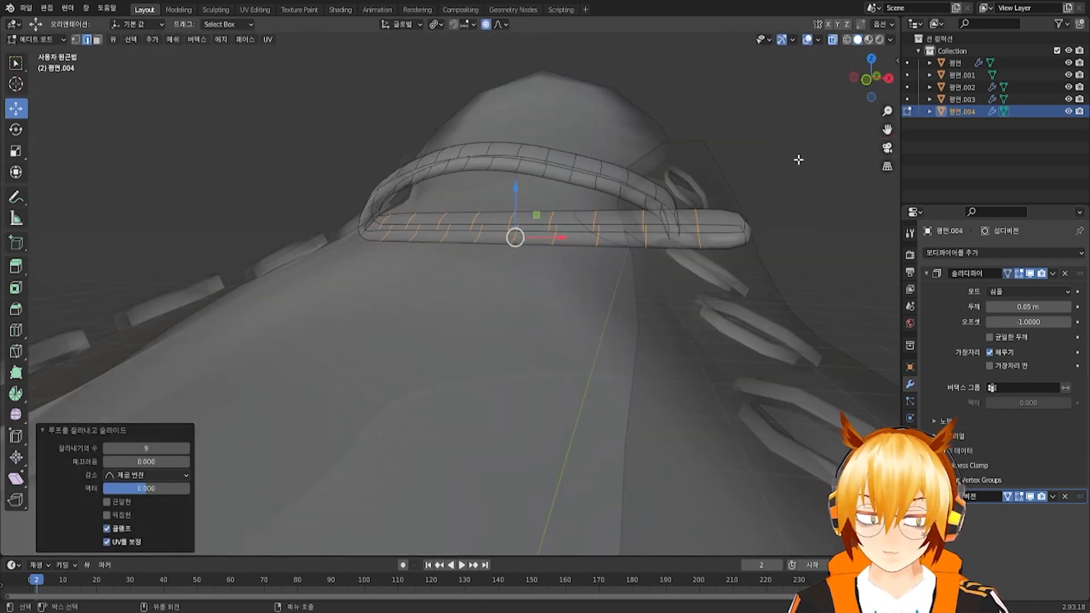
Turn X-ray off and fit the diagonal segment's end into its eyelet, moving it about -0.091 m in Z and -0.044 m in X
{"action": "left_click", "coordinate": [833, 39]}
{"action": "middle_click_drag", "start_coordinate": [755, 130], "coordinate": [734, 182]}
{"action": "mouse_move", "coordinate": [737, 265]}
{"action": "middle_mouse_down"}
{"action": "mouse_move", "coordinate": [750, 238]}
{"action": "mouse_move", "coordinate": [751, 268]}
{"action": "middle_mouse_up"}
{"action": "key", "text": "g"}
{"action": "scroll", "coordinate": [752, 296], "scroll_direction": "down", "scroll_amount": 10}
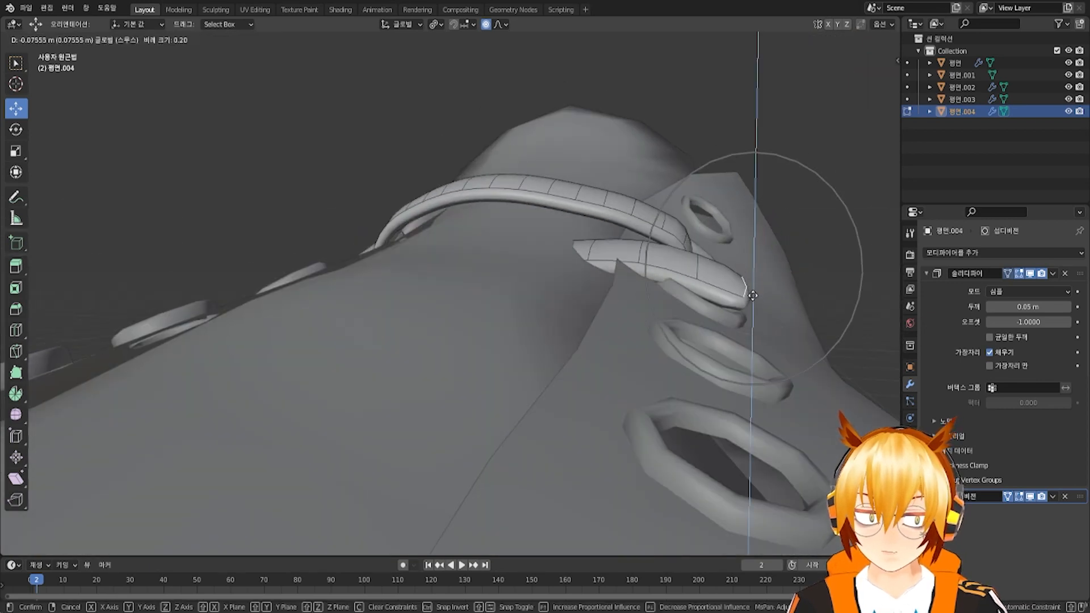
{"action": "left_click", "coordinate": [748, 307]}
{"action": "key", "text": "g"}
{"action": "key", "text": "x"}
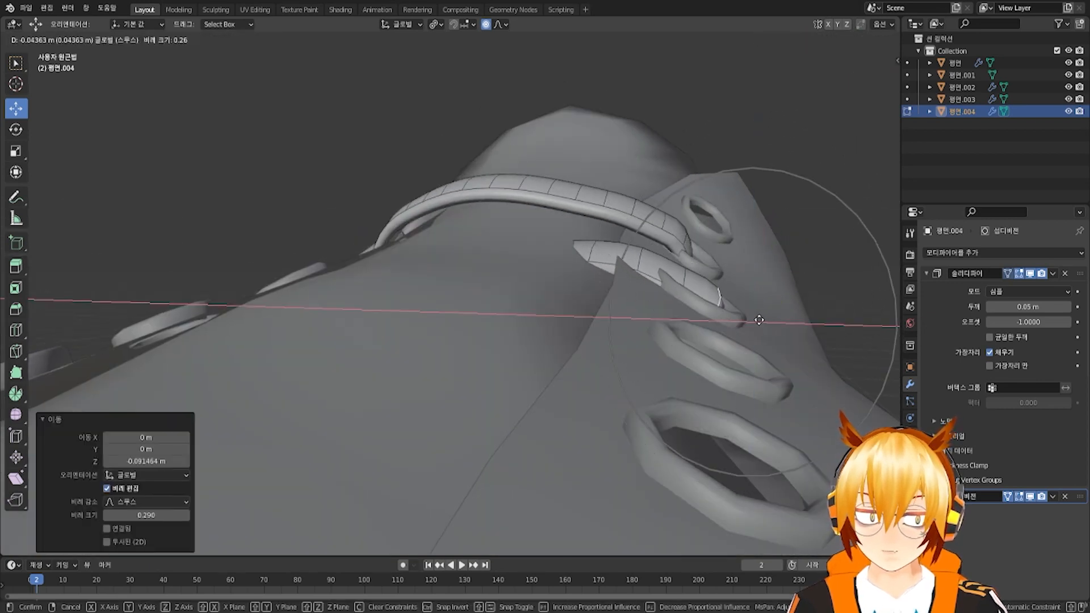
{"action": "left_click", "coordinate": [758, 319]}
{"action": "middle_click_drag", "start_coordinate": [627, 287], "coordinate": [477, 223]}
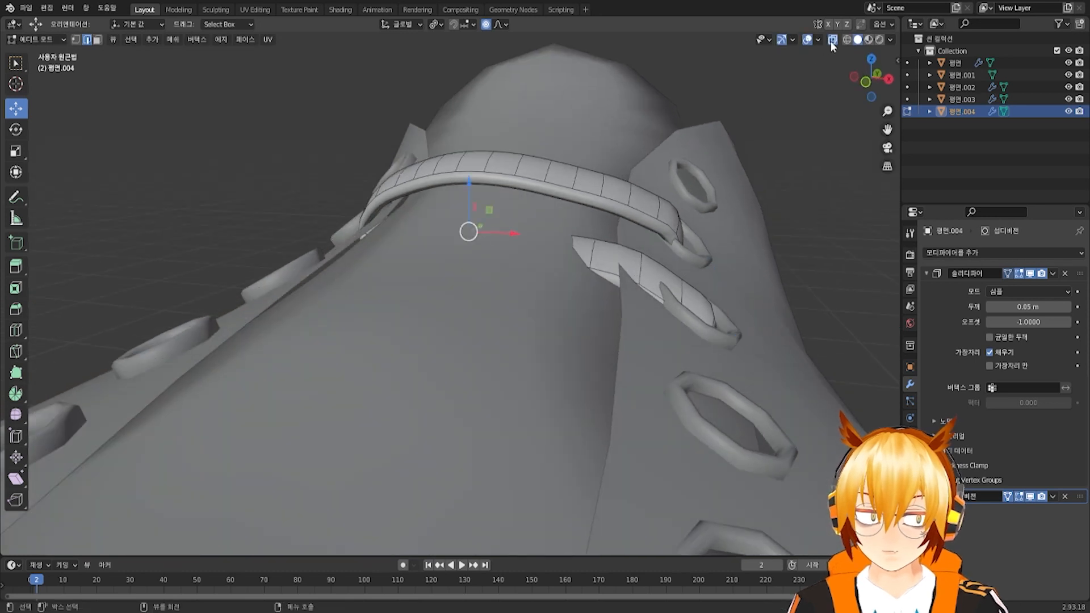
Raise the diagonal segment's middle edge about 0.13 m in Z over the tongue, using proportional editing limited to connected geometry
{"action": "left_click", "coordinate": [832, 41]}
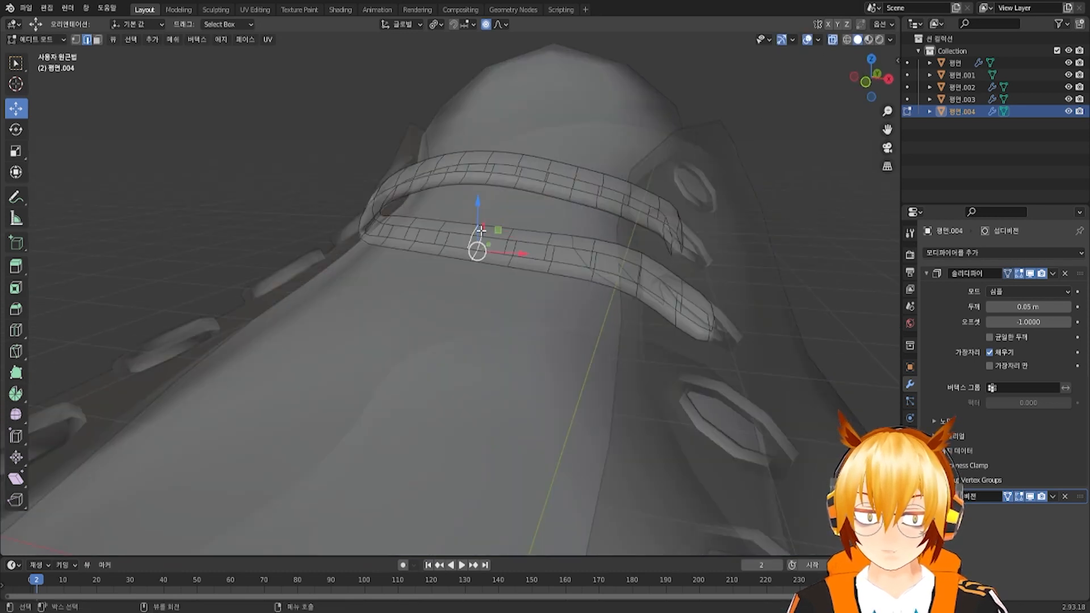
{"action": "left_click_drag", "start_coordinate": [478, 228], "coordinate": [480, 145]}
{"action": "scroll", "coordinate": [478, 199], "scroll_direction": "down", "scroll_amount": 5}
{"action": "key", "text": "ctrl+z"}
{"action": "left_click", "coordinate": [503, 24]}
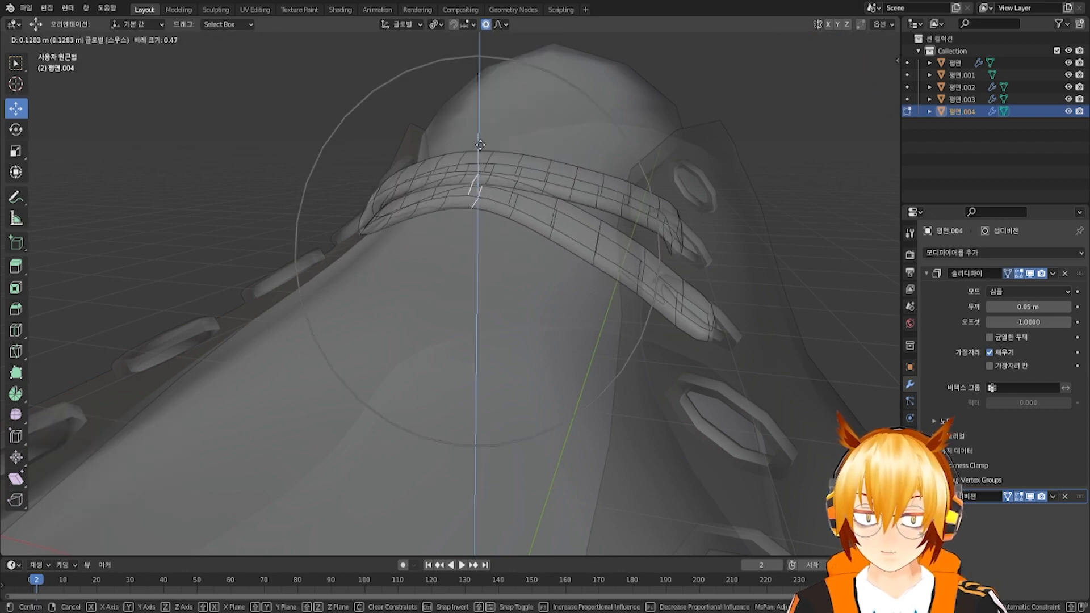
{"action": "middle_click_drag", "start_coordinate": [480, 145], "coordinate": [528, 213]}
Turn X-ray off and adjust another edge of the diagonal segment to shape its arch over the tongue
{"action": "left_click", "coordinate": [830, 49]}
{"action": "left_click", "coordinate": [828, 43]}
{"action": "middle_click_drag", "start_coordinate": [465, 183], "coordinate": [454, 196]}
{"action": "left_click_drag", "start_coordinate": [492, 145], "coordinate": [468, 193]}
{"action": "scroll", "coordinate": [468, 192], "scroll_direction": "down", "scroll_amount": 6}
{"action": "middle_click_drag", "start_coordinate": [468, 193], "coordinate": [412, 201]}
Reposition the strip's bend edge at the second eyelet, shifting it about 0.058 m in Y
{"action": "left_click", "coordinate": [399, 211]}
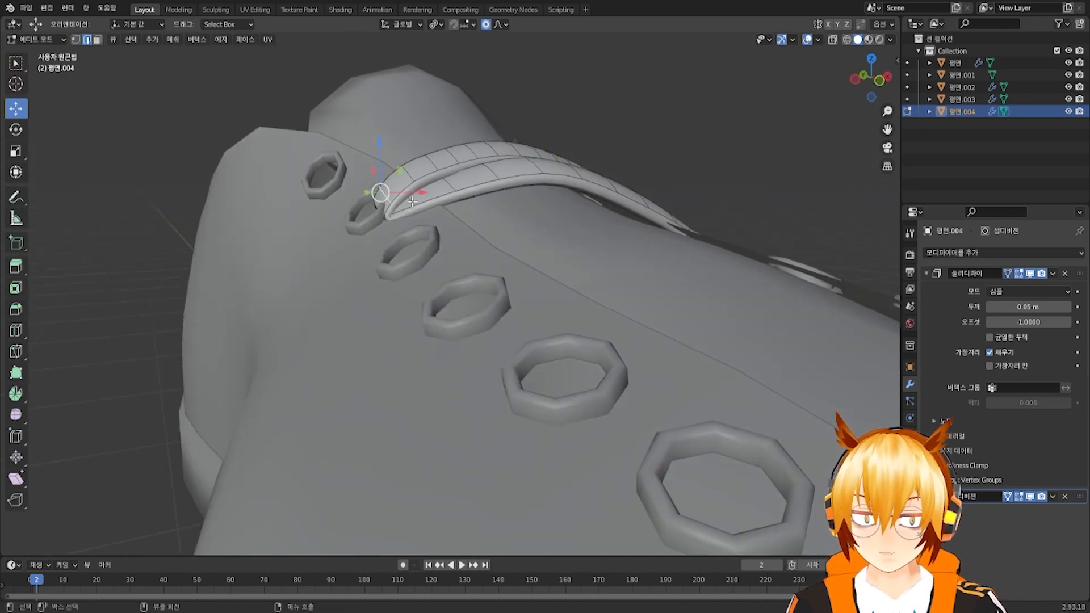
{"action": "scroll", "coordinate": [411, 194], "scroll_direction": "up", "scroll_amount": 10}
{"action": "left_click_drag", "start_coordinate": [411, 180], "coordinate": [394, 199]}
{"action": "left_click", "coordinate": [389, 196]}
{"action": "middle_click_drag", "start_coordinate": [394, 201], "coordinate": [448, 258]}
{"action": "left_click_drag", "start_coordinate": [366, 288], "coordinate": [341, 287]}
{"action": "middle_click_drag", "start_coordinate": [344, 284], "coordinate": [261, 227]}
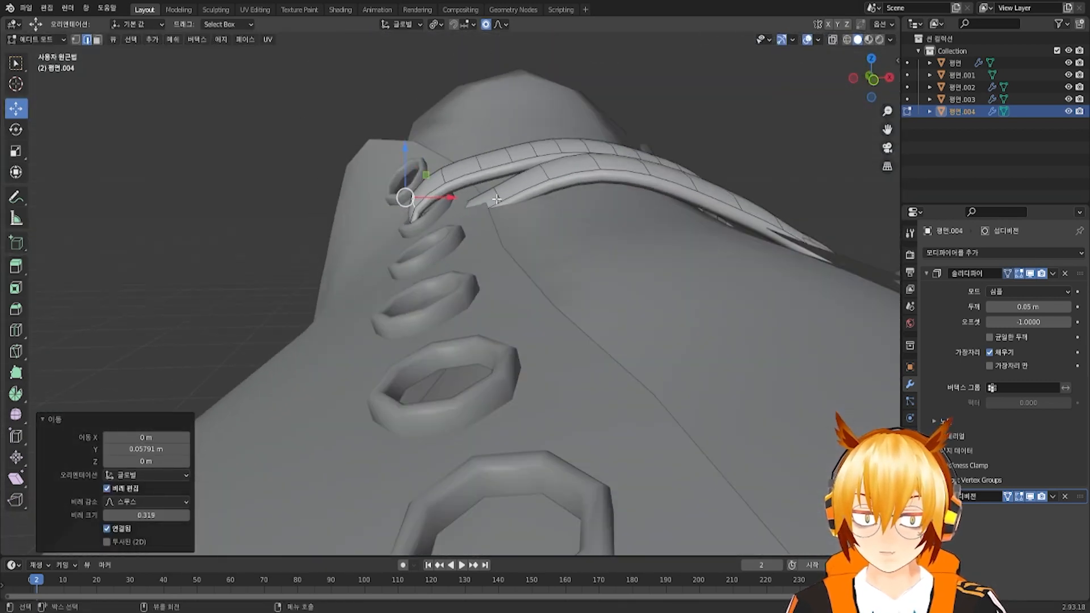
Nudge the diagonal segment's edge beside the tongue border slightly upward
{"action": "left_click", "coordinate": [490, 191]}
{"action": "left_click_drag", "start_coordinate": [500, 185], "coordinate": [505, 177]}
{"action": "middle_click_drag", "start_coordinate": [506, 177], "coordinate": [650, 244]}
{"action": "scroll", "coordinate": [628, 273], "scroll_direction": "down", "scroll_amount": 2}
{"action": "middle_click_drag", "start_coordinate": [649, 244], "coordinate": [647, 293]}
In top view, move an inner edge of the diagonal segment about -0.016 m in Y
{"action": "left_click", "coordinate": [570, 283]}
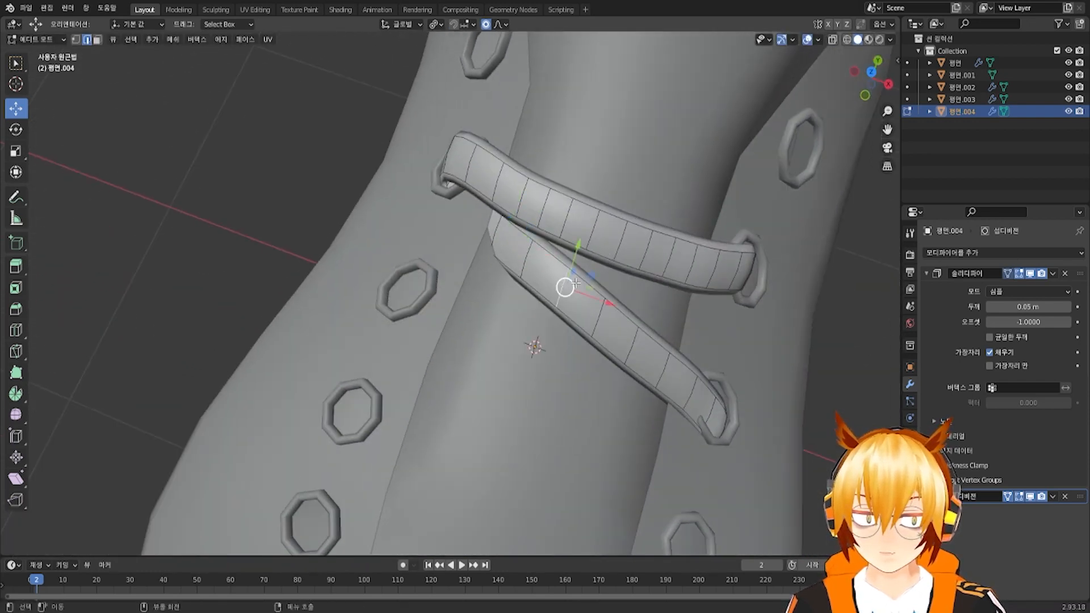
{"action": "key", "text": "KP_1"}
{"action": "key", "text": "KP_7"}
{"action": "middle_click_drag", "start_coordinate": [575, 271], "coordinate": [574, 245], "text": "shift"}
{"action": "left_click_drag", "start_coordinate": [546, 229], "coordinate": [546, 236]}
{"action": "middle_click_drag", "start_coordinate": [704, 318], "coordinate": [676, 286], "text": "shift"}
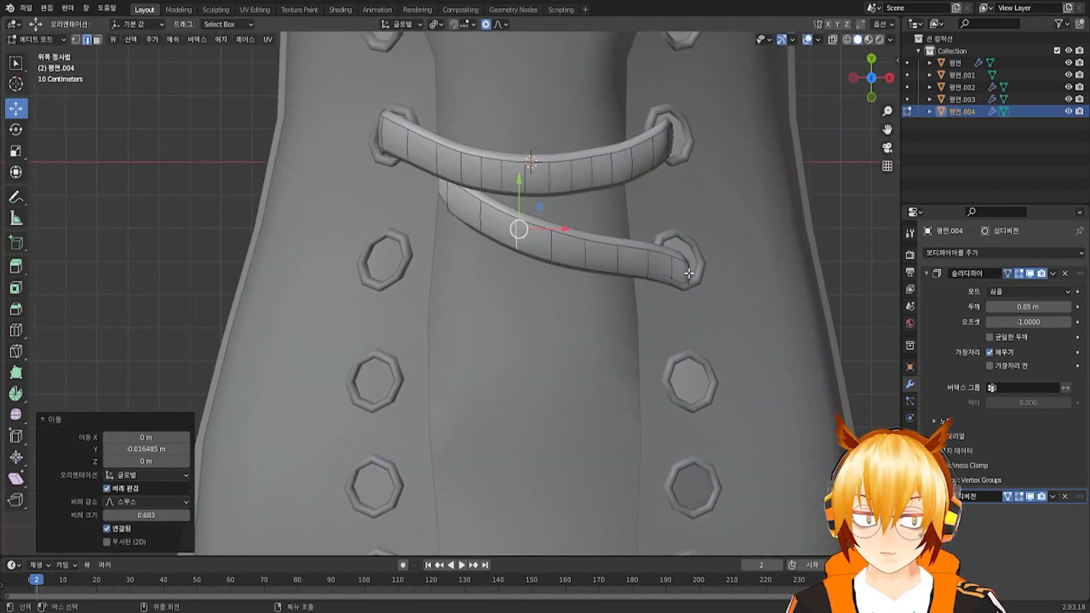
Center the diagonal segment's end edge in the third eyelet by shifting it in positive Y and raising it in Z
{"action": "left_click", "coordinate": [688, 274]}
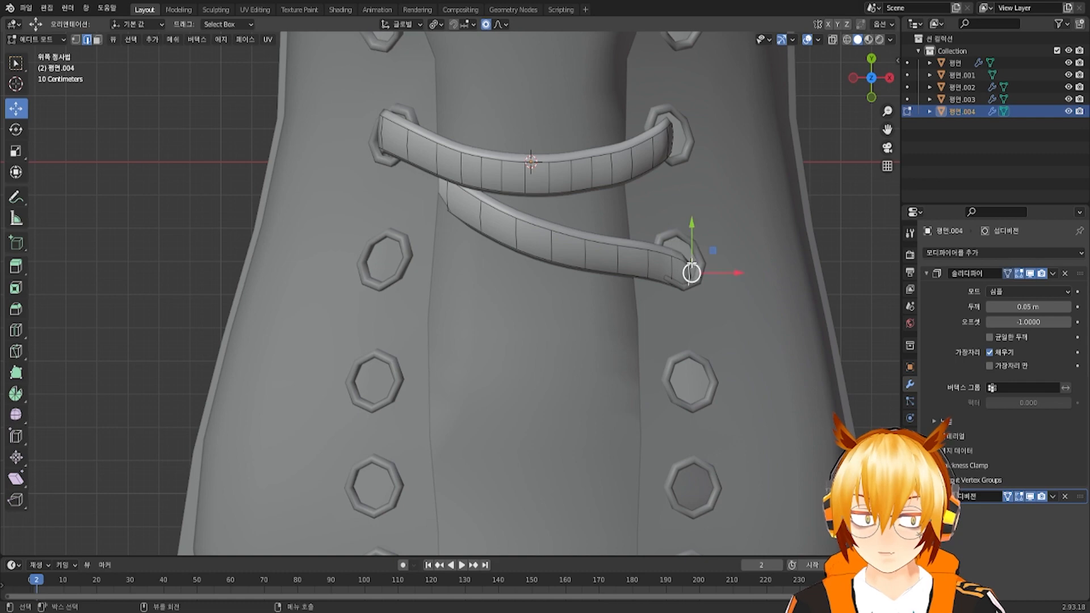
{"action": "left_click_drag", "start_coordinate": [691, 263], "coordinate": [695, 239]}
{"action": "middle_click_drag", "start_coordinate": [695, 239], "coordinate": [695, 239]}
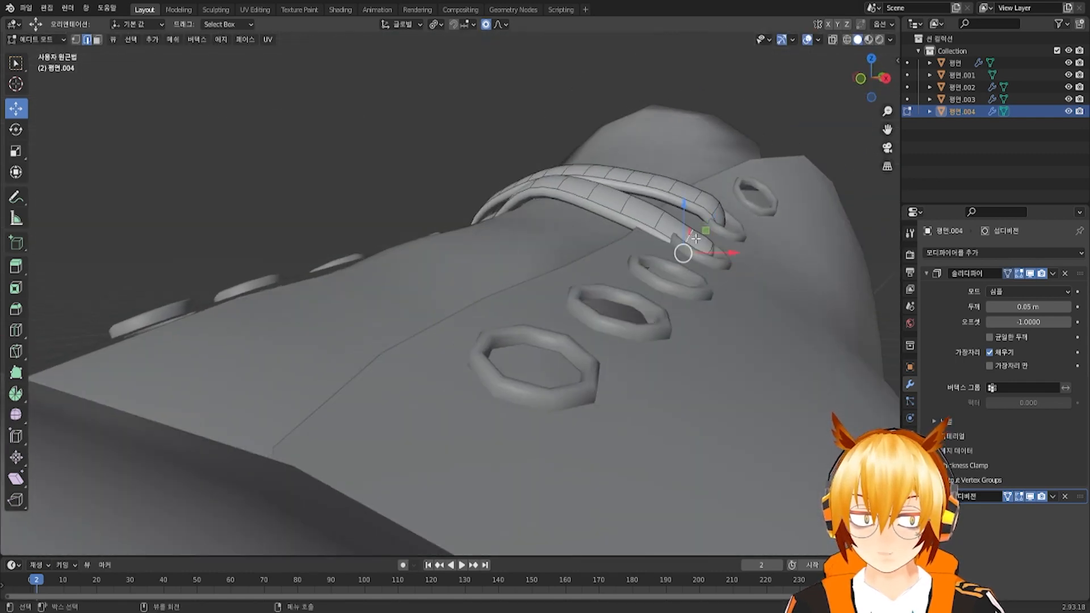
{"action": "left_click_drag", "start_coordinate": [685, 222], "coordinate": [689, 204]}
Raise the inner edges of the diagonal lace segment beside the tongue border so they clear the sneaker surface
{"action": "left_click", "coordinate": [657, 213]}
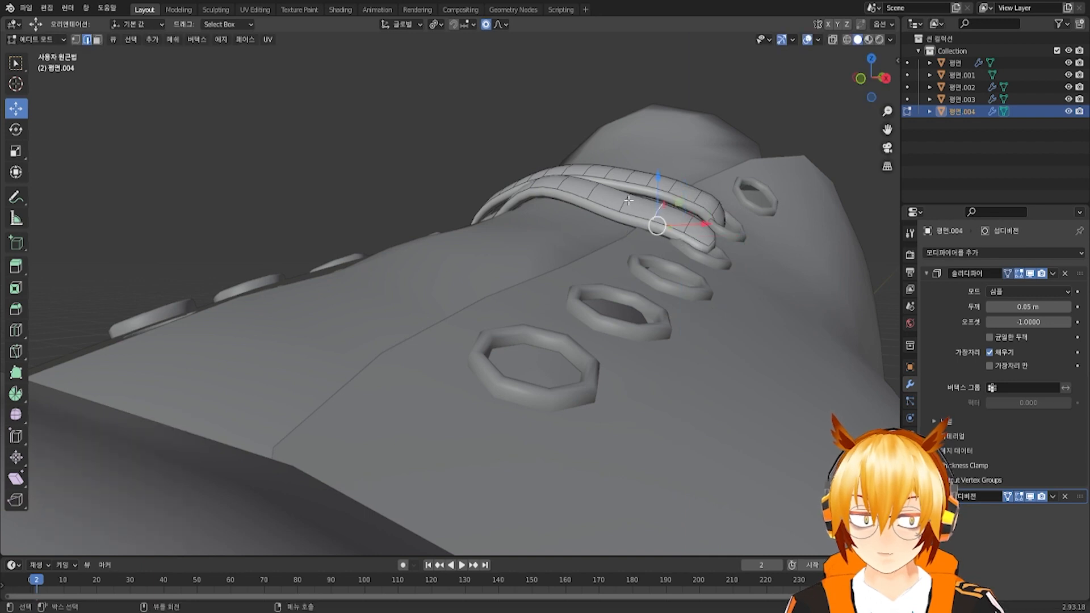
{"action": "left_click", "coordinate": [628, 200]}
{"action": "left_click_drag", "start_coordinate": [629, 179], "coordinate": [598, 158]}
{"action": "left_click", "coordinate": [597, 180]}
Reposition the diagonal segment's end edge at the third eyelet, shifting it about -0.04 m in X
{"action": "left_click", "coordinate": [717, 239]}
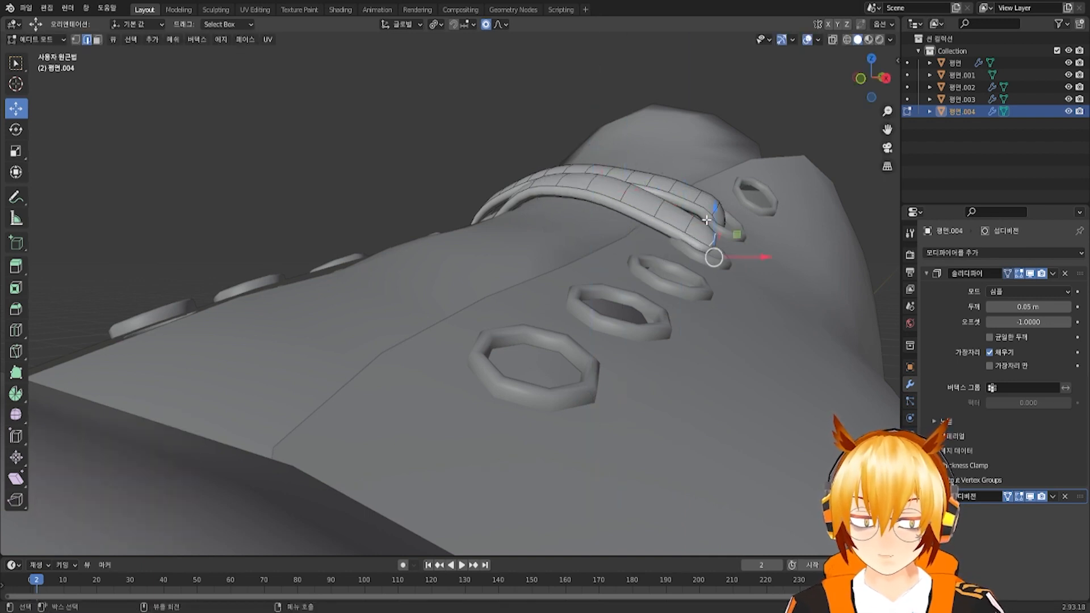
{"action": "key", "text": "g"}
{"action": "left_click", "coordinate": [687, 250]}
{"action": "left_click_drag", "start_coordinate": [741, 286], "coordinate": [719, 284]}
{"action": "middle_click_drag", "start_coordinate": [719, 283], "coordinate": [674, 304]}
Extrude the lace end across the tongue to the opposite fourth eyelet, about -0.946 m X, -0.452 m Y and 0.141 m Z
{"action": "key", "text": "alt+z"}
{"action": "left_click_drag", "start_coordinate": [664, 291], "coordinate": [460, 255]}
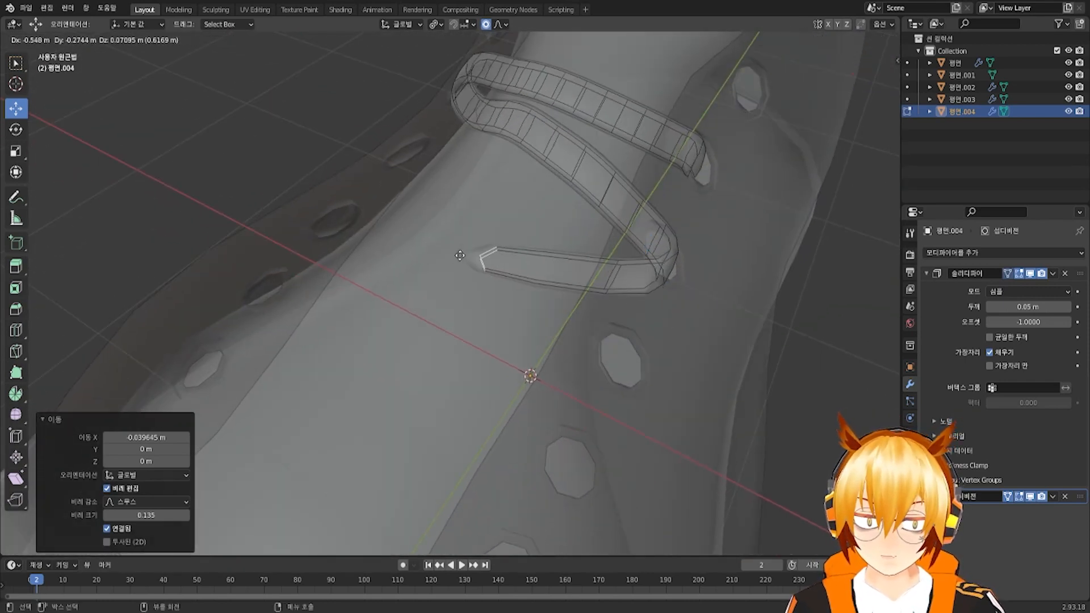
{"action": "left_click_drag", "start_coordinate": [326, 222], "coordinate": [327, 223]}
Add seven evenly spaced loop cuts across the newly extruded lace segment without sliding them
{"action": "middle_click_drag", "start_coordinate": [404, 242], "coordinate": [496, 289]}
{"action": "scroll", "coordinate": [473, 226], "scroll_direction": "up", "scroll_amount": 3}
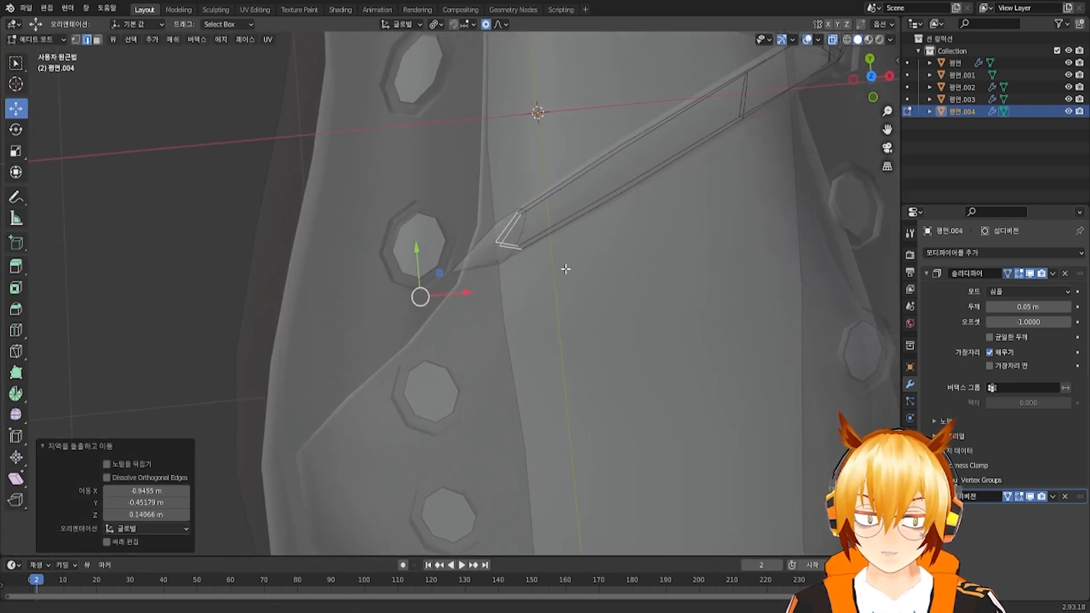
{"action": "middle_click_drag", "start_coordinate": [565, 267], "coordinate": [502, 294], "text": "shift"}
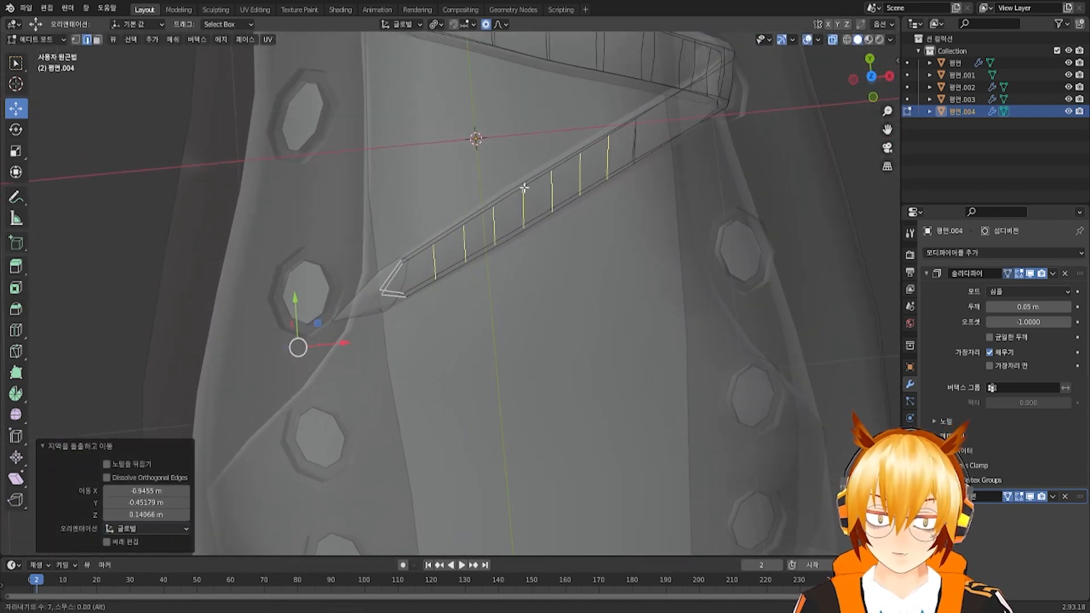
{"action": "right_click", "coordinate": [528, 186]}
{"action": "left_click", "coordinate": [530, 185]}
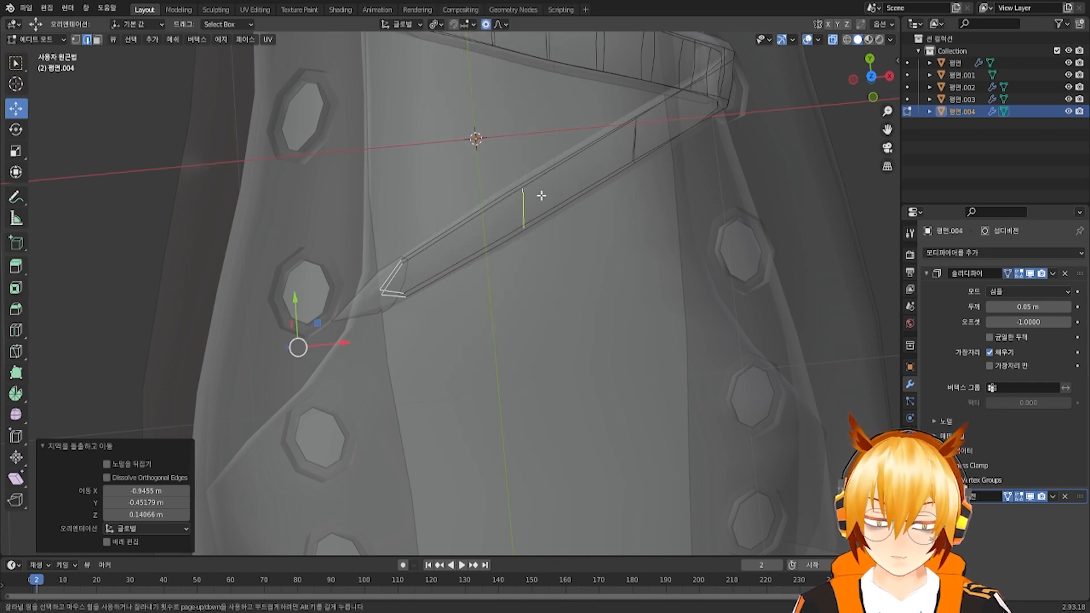
{"action": "left_click", "coordinate": [546, 195]}
{"action": "mouse_move", "coordinate": [546, 195]}
{"action": "middle_mouse_down"}
{"action": "mouse_move", "coordinate": [545, 258]}
{"action": "mouse_move", "coordinate": [530, 236]}
{"action": "mouse_move", "coordinate": [553, 211]}
{"action": "mouse_move", "coordinate": [540, 245]}
{"action": "mouse_move", "coordinate": [567, 193]}
{"action": "middle_mouse_up"}
Lower the new segment's end edge at the fourth eyelet about 0.08 m in Z using a 0.239 proportional size
{"action": "key", "text": "alt+z"}
{"action": "middle_click_drag", "start_coordinate": [633, 153], "coordinate": [523, 242]}
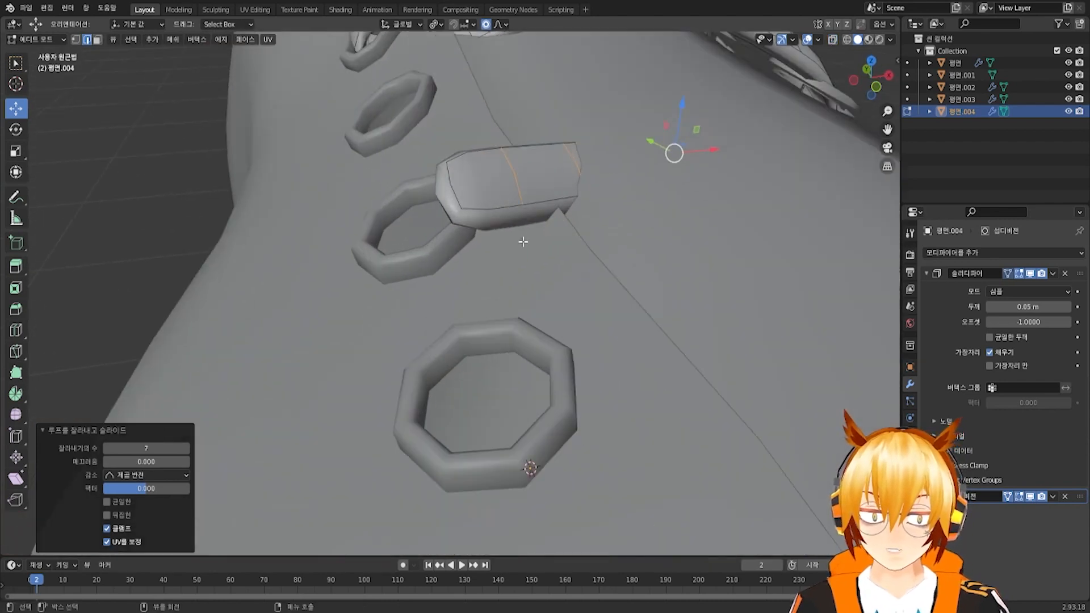
{"action": "left_click", "coordinate": [443, 182]}
{"action": "middle_click_drag", "start_coordinate": [442, 181], "coordinate": [424, 129]}
{"action": "left_click_drag", "start_coordinate": [393, 88], "coordinate": [394, 136]}
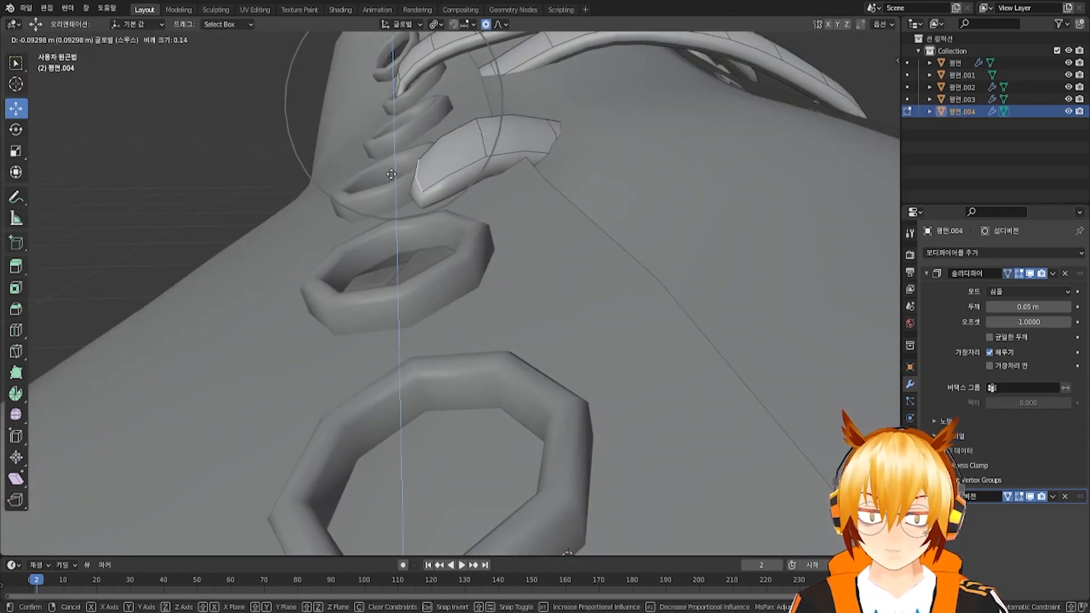
{"action": "scroll", "coordinate": [392, 166], "scroll_direction": "down", "scroll_amount": 6}
{"action": "left_click_drag", "start_coordinate": [391, 174], "coordinate": [391, 161]}
Raise the middle edge of the new segment about 0.145 m in Z with a proportional size of 0.683
{"action": "middle_click_drag", "start_coordinate": [545, 162], "coordinate": [670, 175]}
{"action": "left_click", "coordinate": [833, 40]}
{"action": "middle_click_drag", "start_coordinate": [789, 120], "coordinate": [684, 173]}
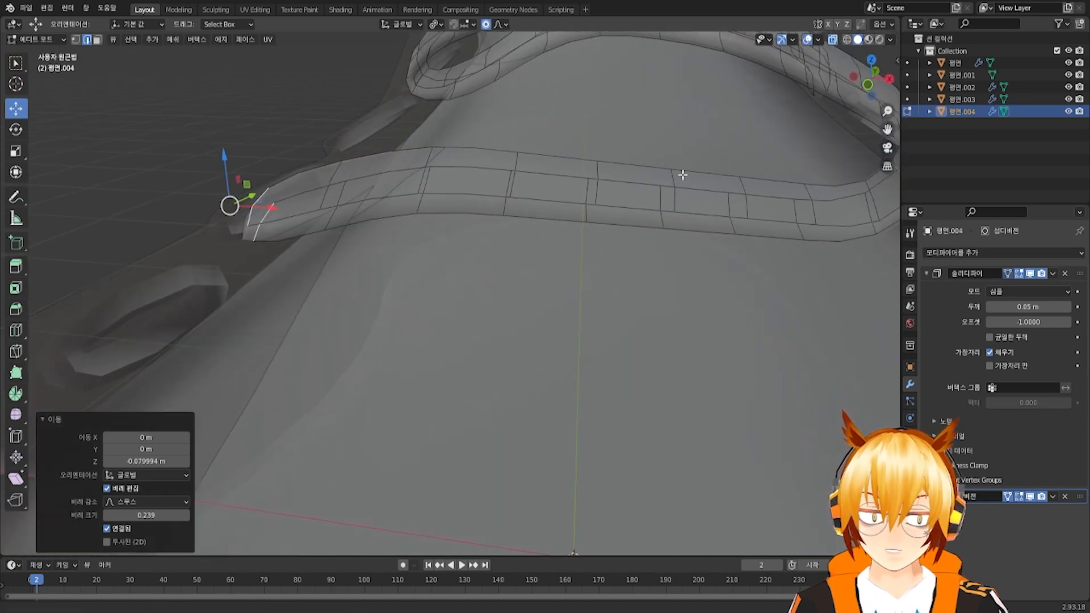
{"action": "left_click", "coordinate": [675, 191]}
{"action": "left_click_drag", "start_coordinate": [678, 149], "coordinate": [679, 51]}
{"action": "scroll", "coordinate": [679, 65], "scroll_direction": "down", "scroll_amount": 11}
Raise two edges of the new segment near the tongue border by the third eyelet, the outer one about 0.012 m in Z
{"action": "mouse_move", "coordinate": [681, 62]}
{"action": "middle_mouse_down"}
{"action": "mouse_move", "coordinate": [705, 134]}
{"action": "mouse_move", "coordinate": [468, 142]}
{"action": "middle_mouse_up"}
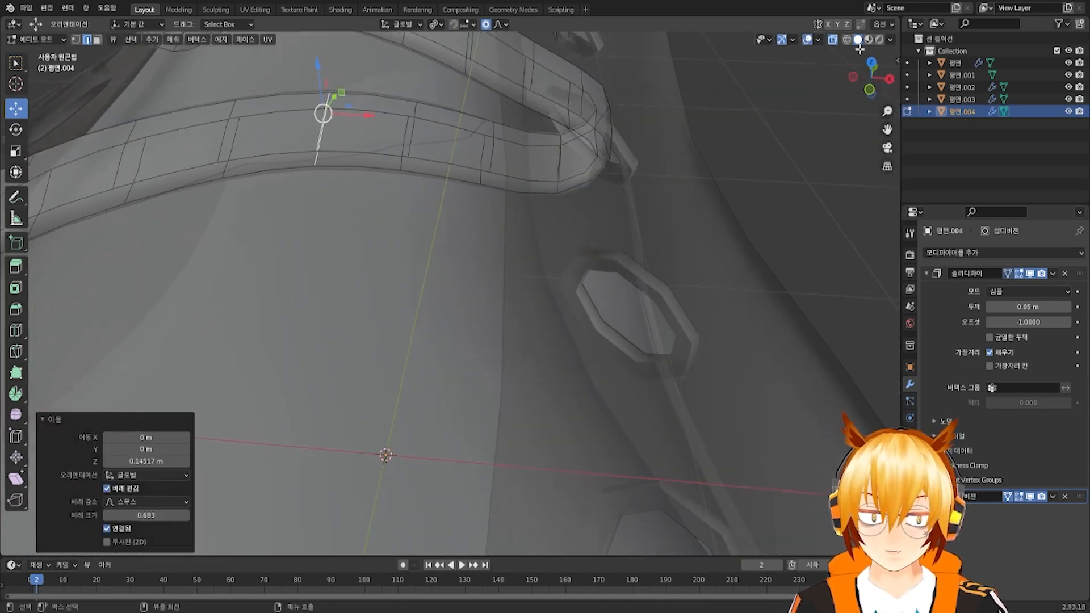
{"action": "left_click", "coordinate": [832, 42]}
{"action": "middle_click_drag", "start_coordinate": [783, 114], "coordinate": [710, 175]}
{"action": "middle_click_drag", "start_coordinate": [482, 221], "coordinate": [689, 182], "text": "shift"}
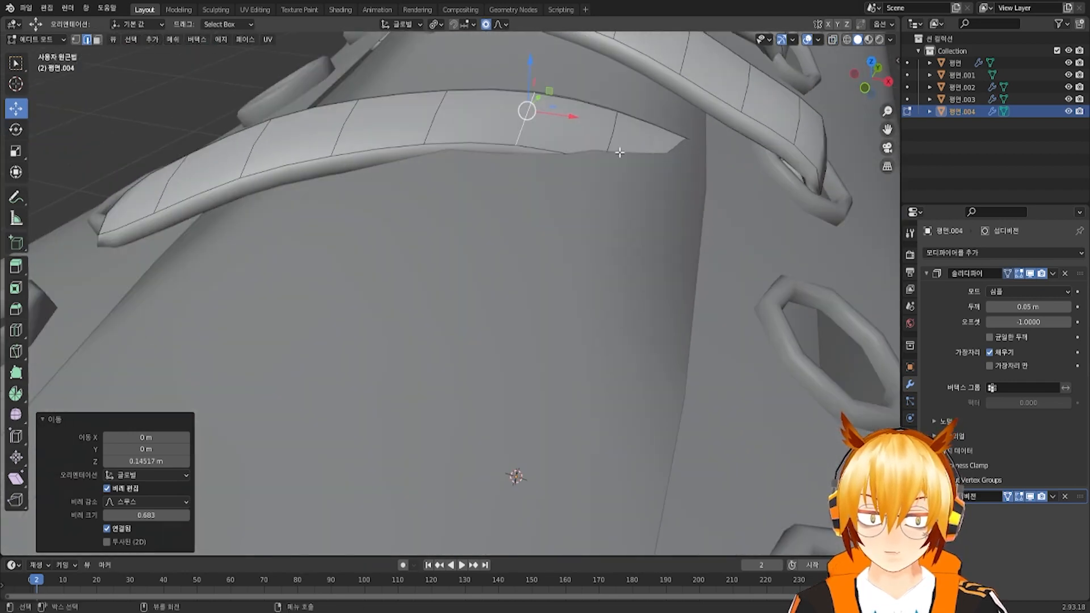
{"action": "left_click", "coordinate": [615, 133]}
{"action": "left_click_drag", "start_coordinate": [619, 87], "coordinate": [618, 60]}
{"action": "scroll", "coordinate": [617, 71], "scroll_direction": "up", "scroll_amount": 5}
{"action": "key", "text": "g"}
{"action": "key", "text": "z"}
{"action": "scroll", "coordinate": [703, 106], "scroll_direction": "up", "scroll_amount": 5}
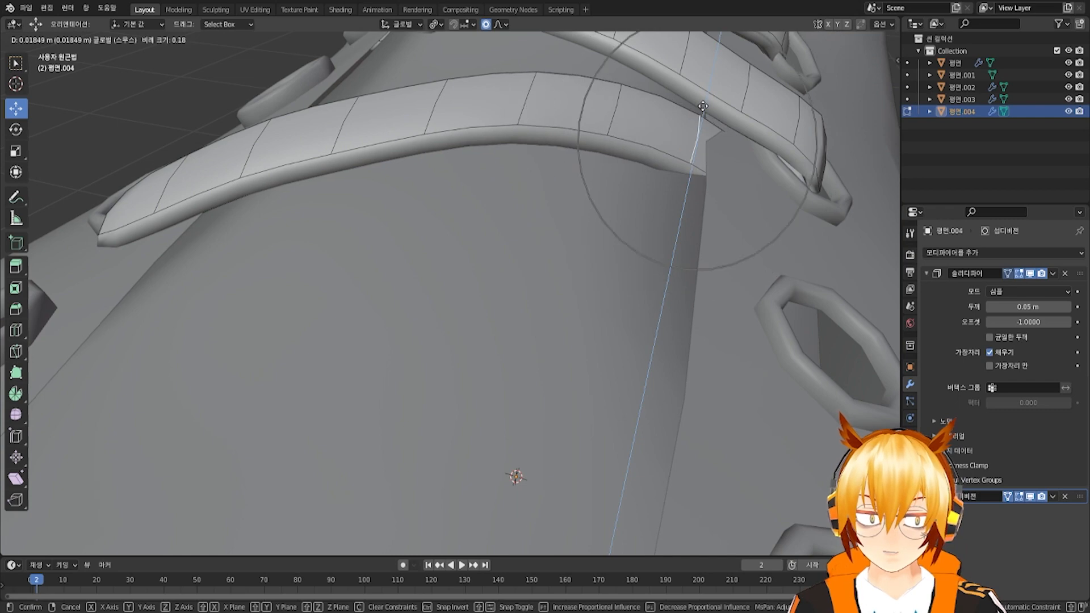
{"action": "left_click_drag", "start_coordinate": [702, 111], "coordinate": [702, 110]}
Reposition an inner edge of the new segment on the fourth-eyelet side with soft proportional falloff
{"action": "middle_click_drag", "start_coordinate": [704, 116], "coordinate": [738, 176]}
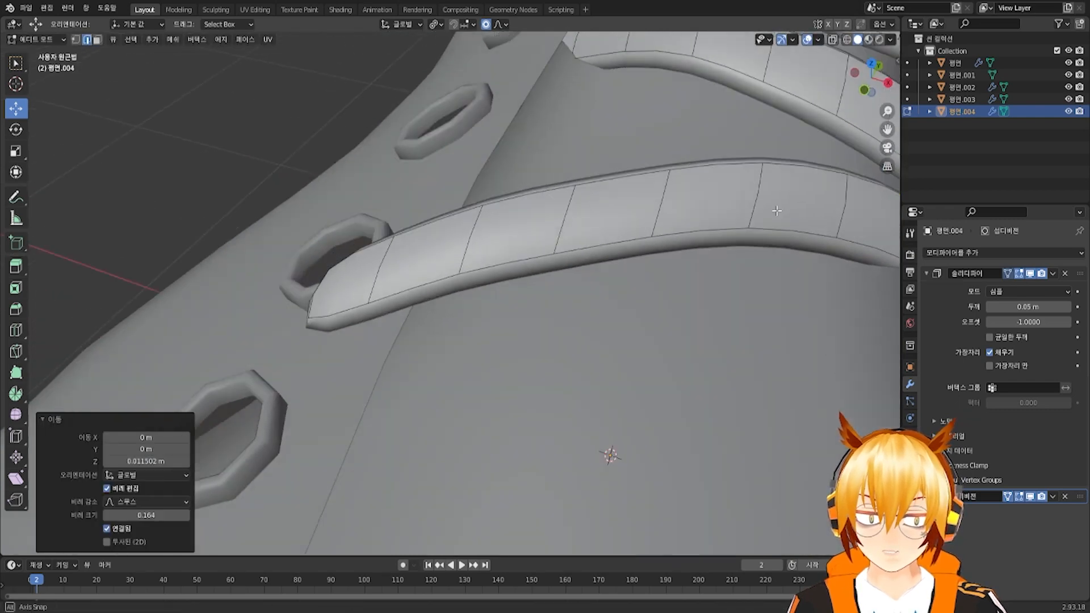
{"action": "middle_click_drag", "start_coordinate": [675, 193], "coordinate": [672, 232], "text": "shift"}
{"action": "scroll", "coordinate": [672, 232], "scroll_direction": "down", "scroll_amount": 1}
{"action": "middle_click_drag", "start_coordinate": [596, 252], "coordinate": [537, 286]}
{"action": "left_click", "coordinate": [525, 272]}
{"action": "left_click_drag", "start_coordinate": [535, 261], "coordinate": [559, 227]}
{"action": "scroll", "coordinate": [558, 227], "scroll_direction": "down", "scroll_amount": 10}
Shift the segment's inner edge over the tongue about 0.044 m in Y with a proportional size of 0.319
{"action": "mouse_move", "coordinate": [548, 238]}
{"action": "middle_mouse_down"}
{"action": "mouse_move", "coordinate": [567, 225]}
{"action": "mouse_move", "coordinate": [559, 251]}
{"action": "mouse_move", "coordinate": [567, 241]}
{"action": "middle_mouse_up"}
{"action": "left_click", "coordinate": [562, 230]}
{"action": "scroll", "coordinate": [567, 241], "scroll_direction": "up", "scroll_amount": 1}
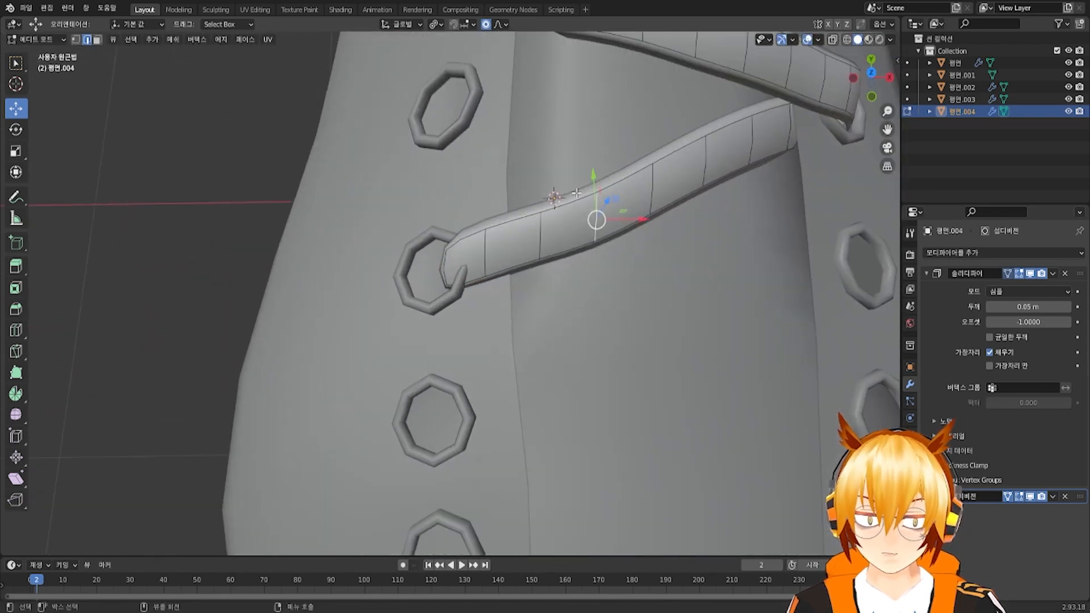
{"action": "left_click_drag", "start_coordinate": [592, 181], "coordinate": [593, 161]}
{"action": "scroll", "coordinate": [594, 162], "scroll_direction": "up", "scroll_amount": 2}
{"action": "scroll", "coordinate": [593, 162], "scroll_direction": "up", "scroll_amount": 1}
{"action": "left_click", "coordinate": [594, 162]}
Raise the edge beside the fourth eyelet about 0.065 m in Z and nudge the segment's end vertex upward
{"action": "middle_click_drag", "start_coordinate": [593, 162], "coordinate": [500, 258]}
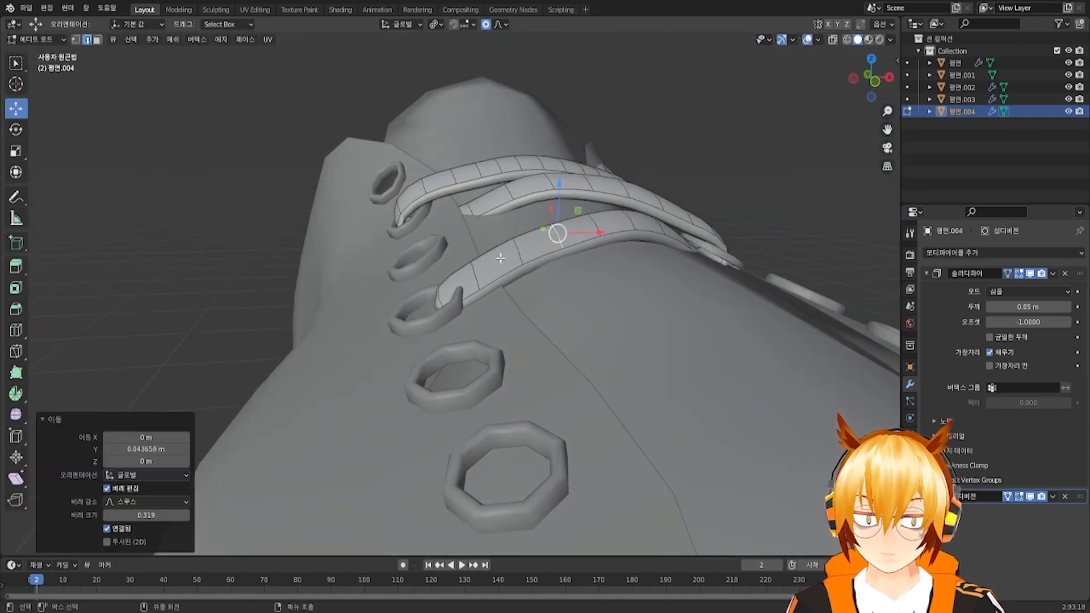
{"action": "left_click", "coordinate": [471, 294]}
{"action": "left_click_drag", "start_coordinate": [483, 250], "coordinate": [485, 233]}
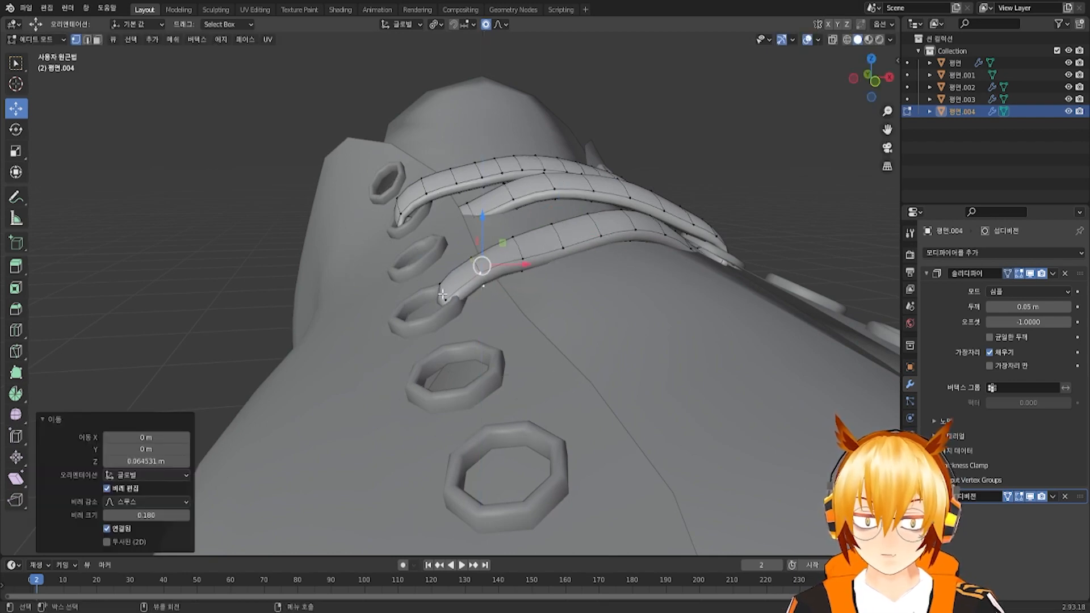
{"action": "left_click", "coordinate": [443, 296]}
{"action": "left_click_drag", "start_coordinate": [438, 274], "coordinate": [438, 264]}
Raise the vertices at the second lace strand's end beside the tongue border to lift it off the tongue
{"action": "middle_click_drag", "start_coordinate": [437, 265], "coordinate": [538, 269]}
{"action": "left_click", "coordinate": [533, 286]}
{"action": "left_click_drag", "start_coordinate": [539, 265], "coordinate": [539, 261]}
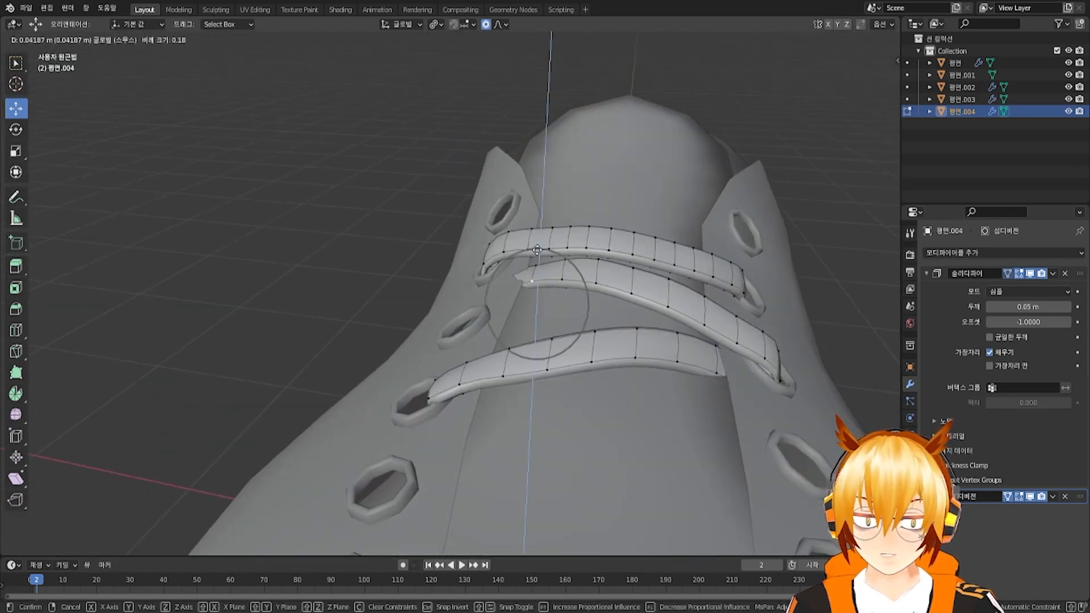
{"action": "left_click", "coordinate": [535, 258]}
{"action": "key", "text": "b"}
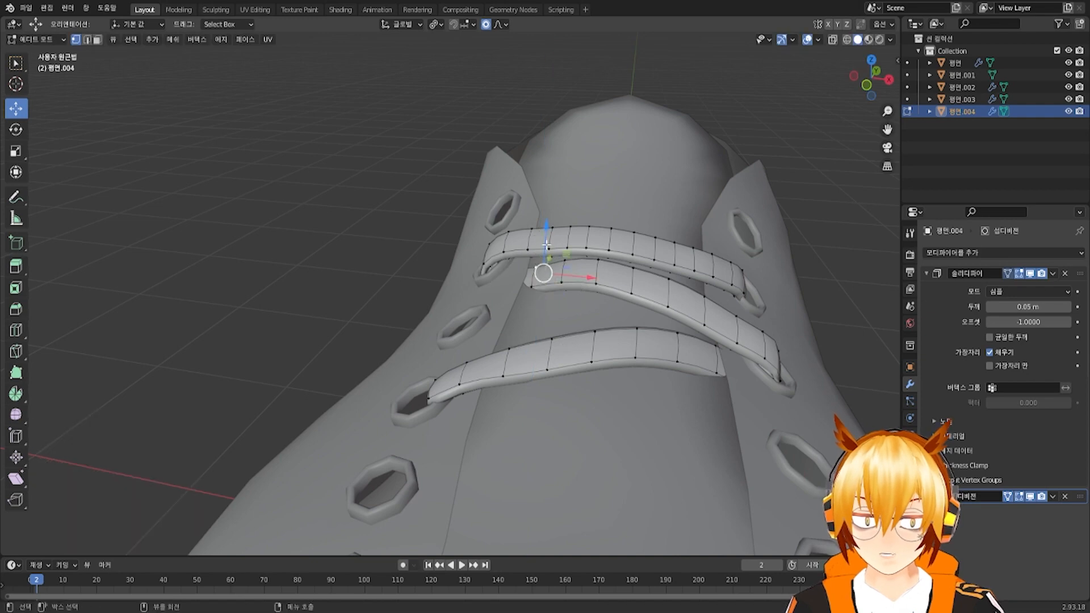
{"action": "mouse_move", "coordinate": [543, 245]}
{"action": "left_mouse_down"}
{"action": "mouse_move", "coordinate": [544, 223]}
{"action": "mouse_move", "coordinate": [544, 233]}
{"action": "left_mouse_up"}
Fine-tune the heights of the second strand's vertices over the middle of the tongue using small proportional moves
{"action": "left_click", "coordinate": [599, 258]}
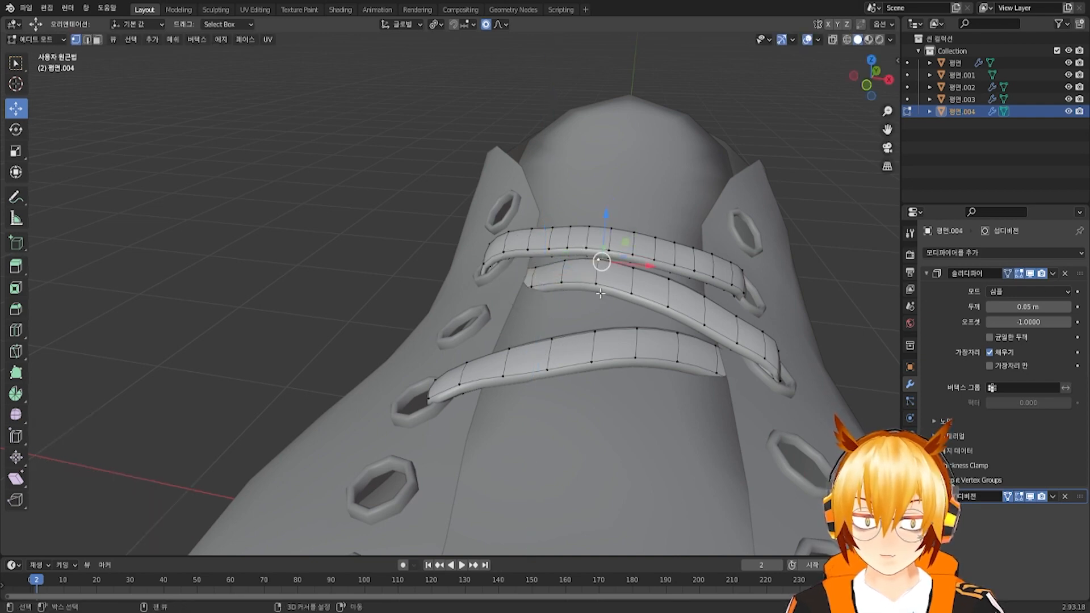
{"action": "mouse_move", "coordinate": [603, 249]}
{"action": "left_mouse_down"}
{"action": "mouse_move", "coordinate": [601, 267]}
{"action": "mouse_move", "coordinate": [572, 261]}
{"action": "mouse_move", "coordinate": [601, 249]}
{"action": "left_mouse_up"}
{"action": "left_click", "coordinate": [565, 277]}
{"action": "scroll", "coordinate": [571, 253], "scroll_direction": "up", "scroll_amount": 2}
{"action": "left_click", "coordinate": [596, 278]}
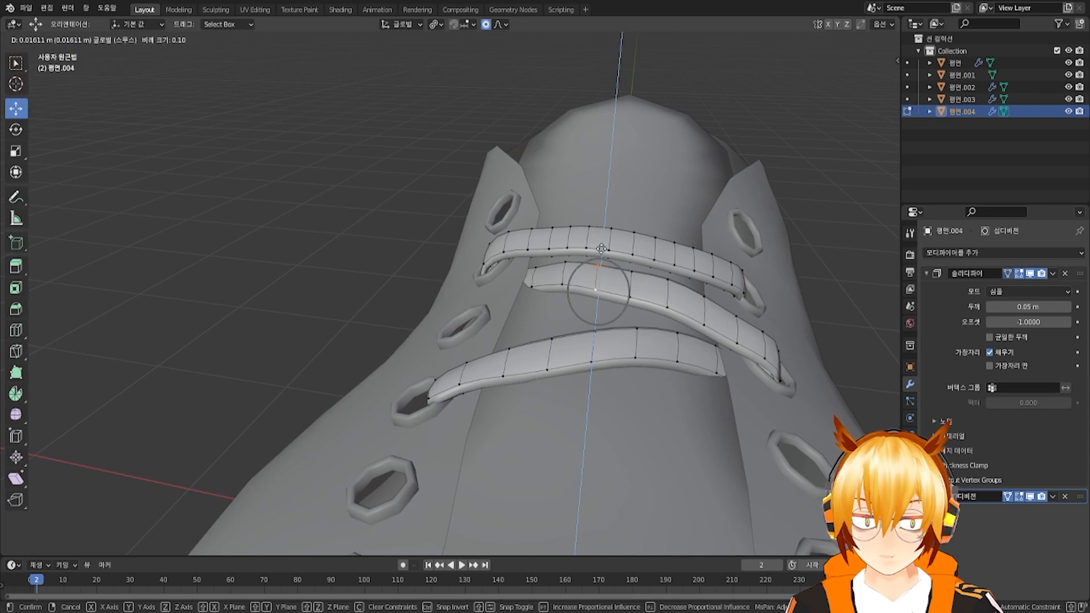
{"action": "left_click", "coordinate": [601, 249]}
{"action": "left_click", "coordinate": [673, 280]}
{"action": "left_click_drag", "start_coordinate": [669, 276], "coordinate": [668, 279]}
Shift the lace end at the fourth eyelet in negative X and extrude it about 0.082 m downward into the hole
{"action": "middle_click_drag", "start_coordinate": [668, 278], "coordinate": [468, 394]}
{"action": "left_click", "coordinate": [469, 396]}
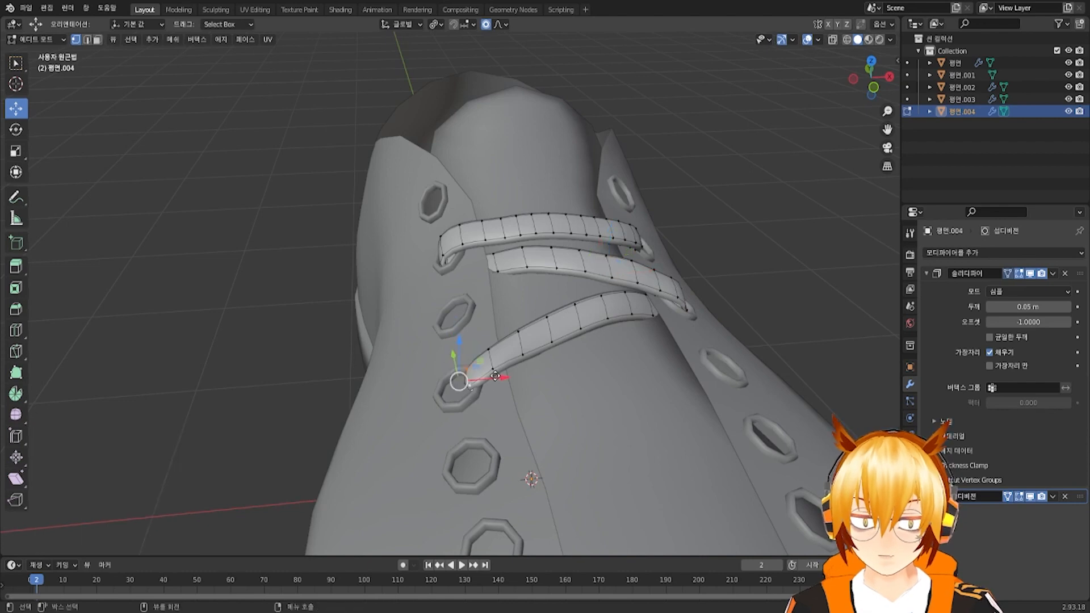
{"action": "left_click_drag", "start_coordinate": [495, 376], "coordinate": [484, 378]}
{"action": "scroll", "coordinate": [484, 379], "scroll_direction": "down", "scroll_amount": 5}
{"action": "middle_click_drag", "start_coordinate": [448, 400], "coordinate": [470, 365]}
{"action": "left_click_drag", "start_coordinate": [449, 388], "coordinate": [461, 383]}
{"action": "left_click", "coordinate": [477, 419]}
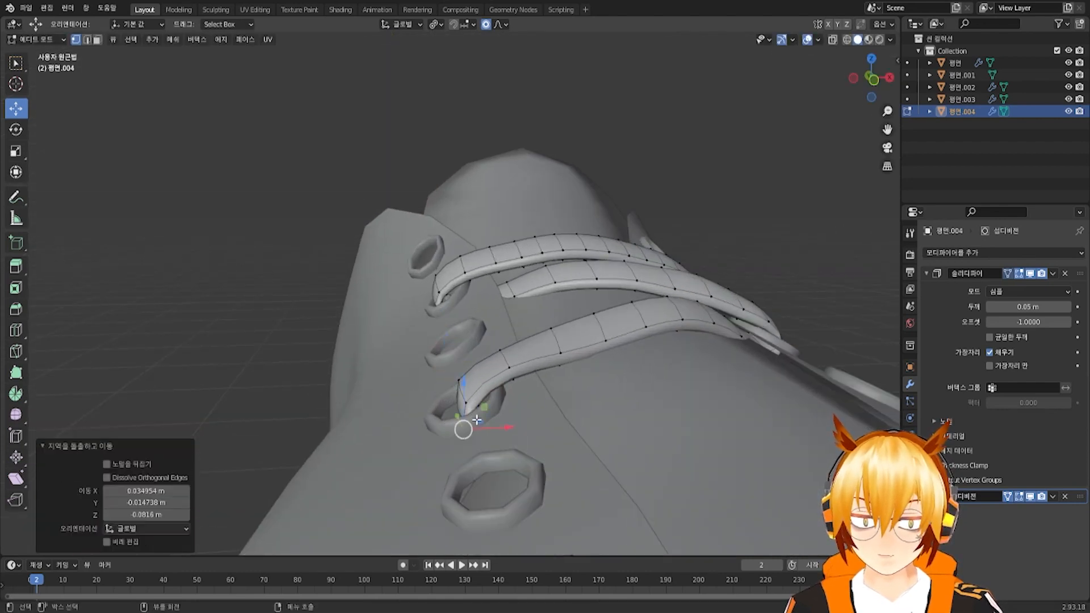
Extrude the lace end from the fourth eyelet back under the tongue, about 0.56 m in X and -0.047 m in Z
{"action": "middle_click_drag", "start_coordinate": [497, 421], "coordinate": [505, 394]}
{"action": "left_click", "coordinate": [833, 39]}
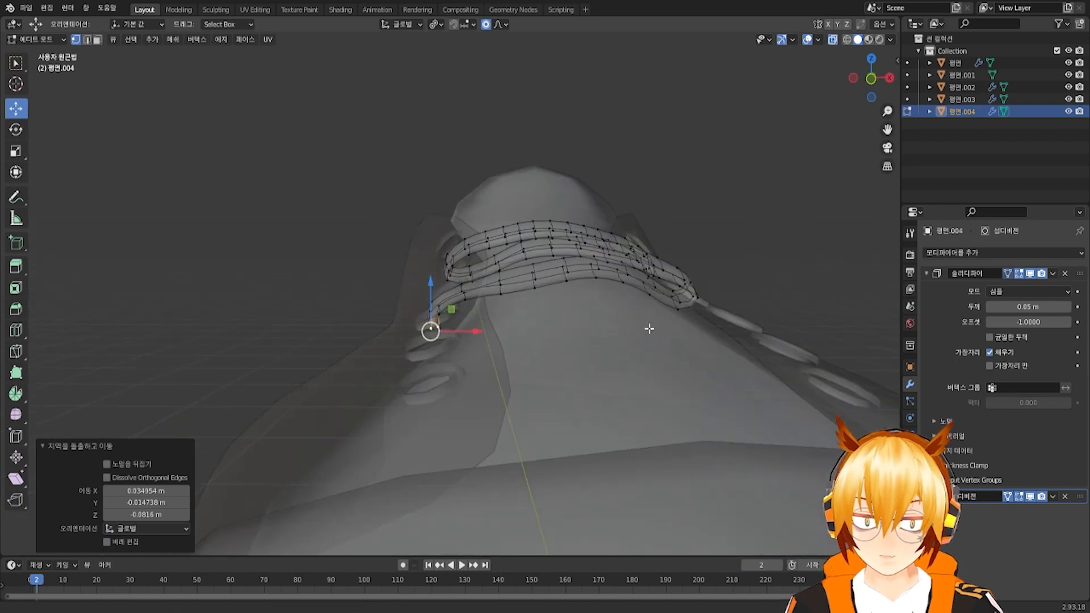
{"action": "middle_click_drag", "start_coordinate": [647, 324], "coordinate": [430, 314]}
{"action": "scroll", "coordinate": [427, 298], "scroll_direction": "up", "scroll_amount": 4}
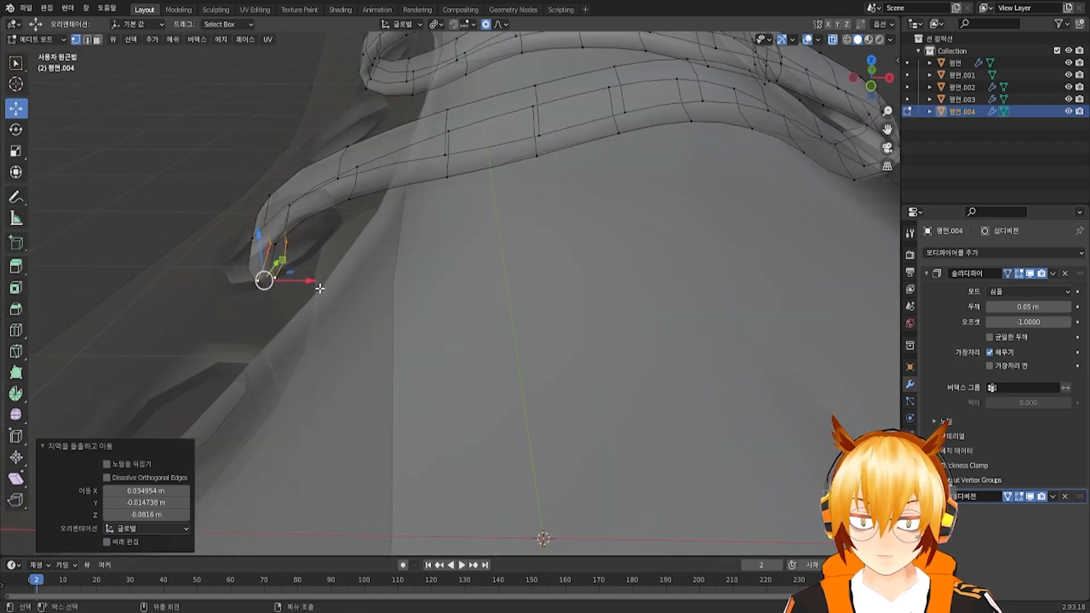
{"action": "key", "text": "e"}
{"action": "left_click", "coordinate": [743, 330]}
{"action": "scroll", "coordinate": [681, 301], "scroll_direction": "down", "scroll_amount": 5}
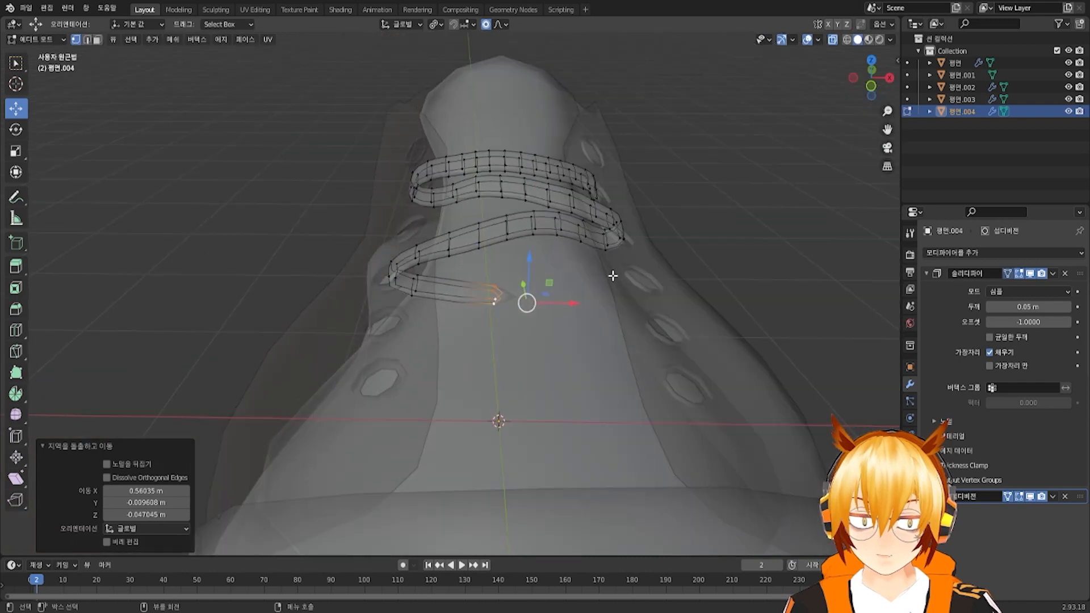
Extend the extruded end toward the opposite fifth eyelet by moving it in positive X and negative Y
{"action": "middle_click_drag", "start_coordinate": [579, 258], "coordinate": [527, 196], "text": "shift"}
{"action": "middle_click_drag", "start_coordinate": [527, 196], "coordinate": [503, 261]}
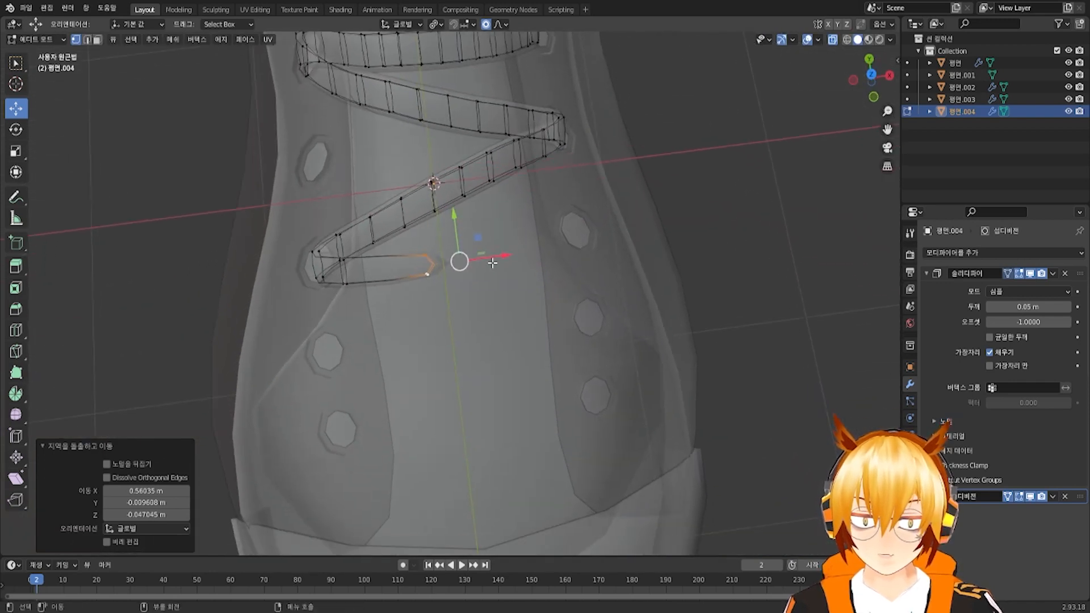
{"action": "left_click_drag", "start_coordinate": [503, 256], "coordinate": [582, 247]}
{"action": "left_click_drag", "start_coordinate": [531, 210], "coordinate": [539, 273]}
{"action": "left_click_drag", "start_coordinate": [590, 310], "coordinate": [666, 315]}
{"action": "left_click_drag", "start_coordinate": [640, 278], "coordinate": [643, 297]}
Add six evenly spaced loop cuts across the segment running to the fifth eyelet
{"action": "middle_click_drag", "start_coordinate": [463, 301], "coordinate": [459, 283]}
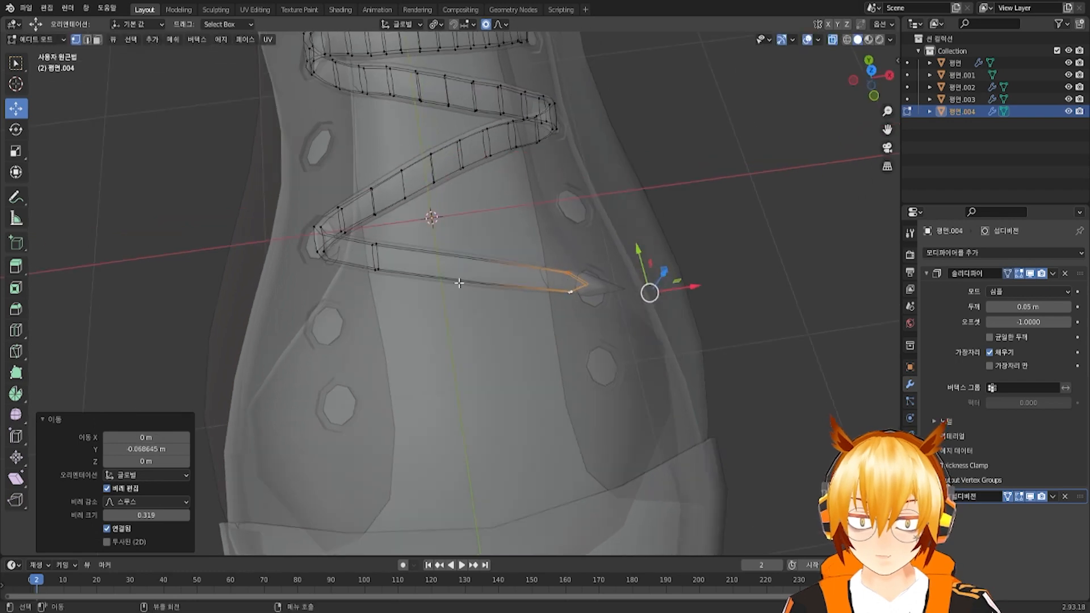
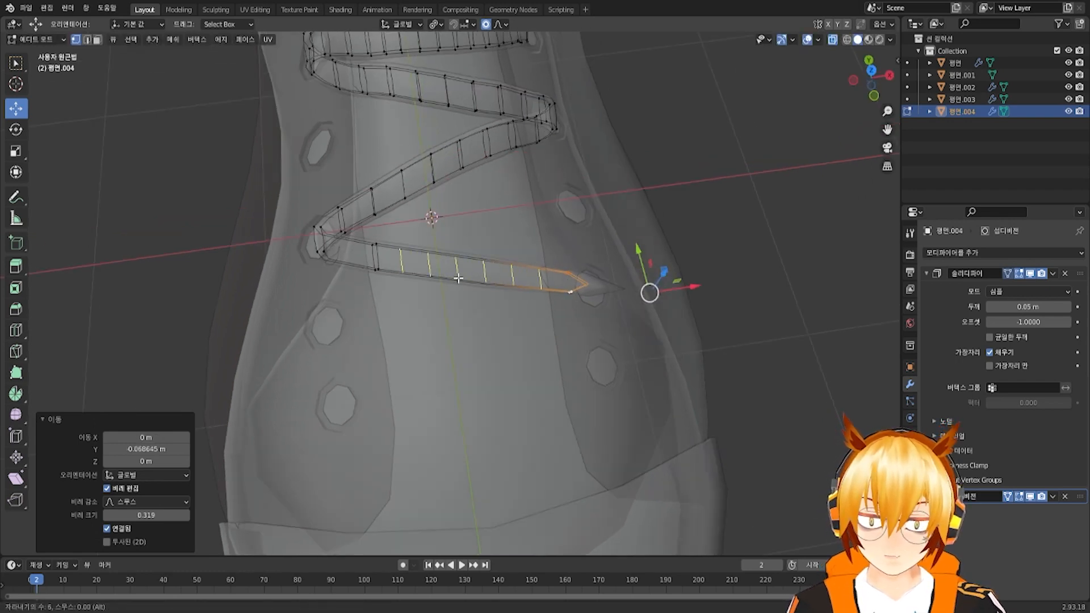
{"action": "left_click", "coordinate": [458, 278]}
{"action": "right_click", "coordinate": [455, 276]}
Pull the segment's end vertices back to the fifth eyelet, about -0.217 m in X with a 1.611 proportional size
{"action": "middle_click_drag", "start_coordinate": [538, 314], "coordinate": [601, 296]}
{"action": "left_click", "coordinate": [835, 41]}
{"action": "left_click", "coordinate": [605, 279]}
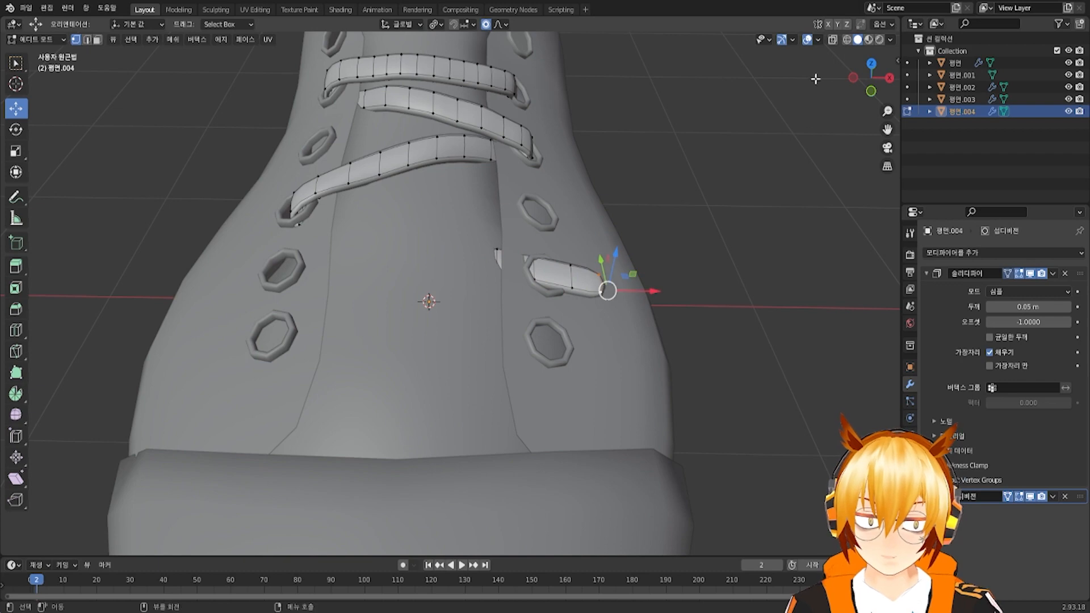
{"action": "left_click", "coordinate": [833, 39]}
{"action": "middle_click_drag", "start_coordinate": [810, 100], "coordinate": [766, 191]}
{"action": "left_click_drag", "start_coordinate": [632, 396], "coordinate": [574, 382]}
{"action": "scroll", "coordinate": [583, 386], "scroll_direction": "down", "scroll_amount": 4}
{"action": "scroll", "coordinate": [578, 384], "scroll_direction": "down", "scroll_amount": 12}
{"action": "middle_click_drag", "start_coordinate": [573, 381], "coordinate": [583, 276]}
Raise the middle vertices of the fifth-eyelet segment about 0.105 m in Z with a proportional size of 0.621
{"action": "left_click", "coordinate": [832, 39]}
{"action": "middle_click_drag", "start_coordinate": [832, 41], "coordinate": [792, 81]}
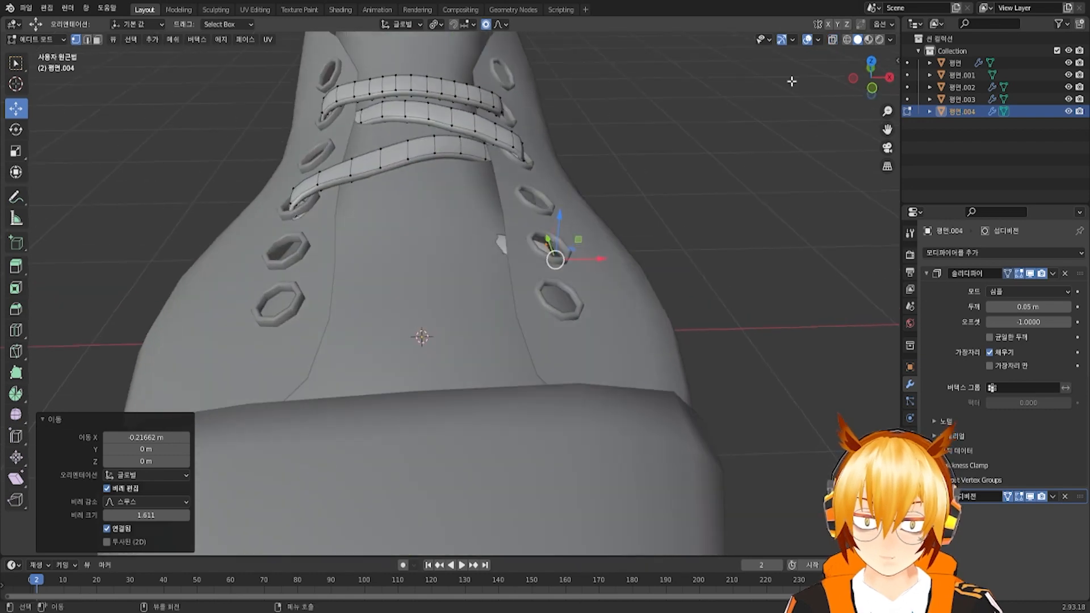
{"action": "left_click", "coordinate": [832, 40]}
{"action": "left_click", "coordinate": [425, 252]}
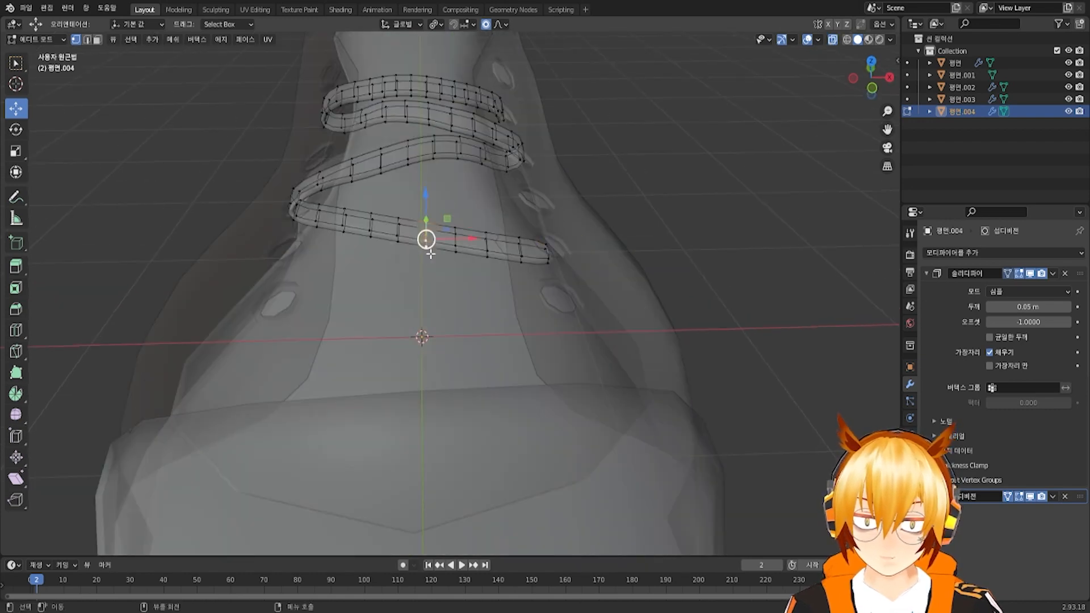
{"action": "middle_click_drag", "start_coordinate": [430, 255], "coordinate": [425, 224]}
{"action": "key", "text": "g"}
{"action": "key", "text": "z"}
{"action": "scroll", "coordinate": [431, 187], "scroll_direction": "down", "scroll_amount": 3}
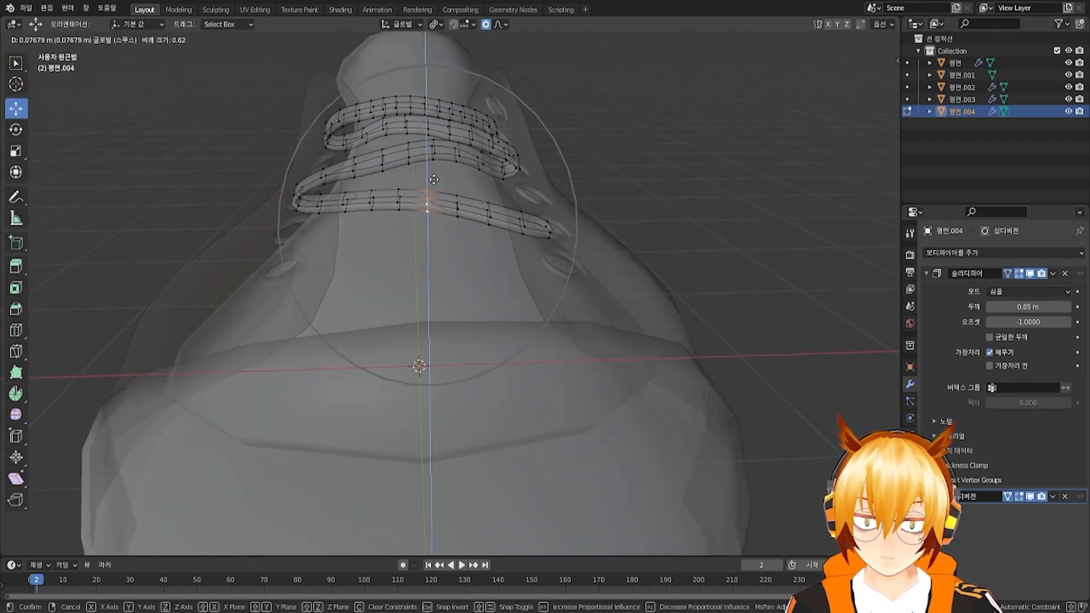
{"action": "left_click", "coordinate": [434, 177]}
Return the viewport to solid shading with X-ray off
{"action": "left_click", "coordinate": [817, 40]}
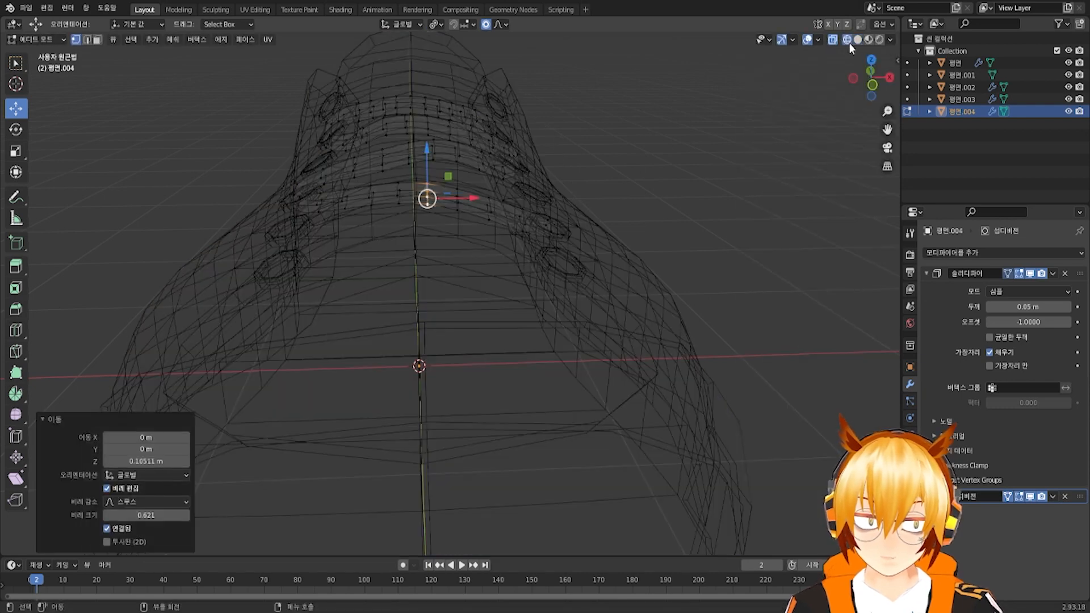
{"action": "left_click", "coordinate": [847, 40]}
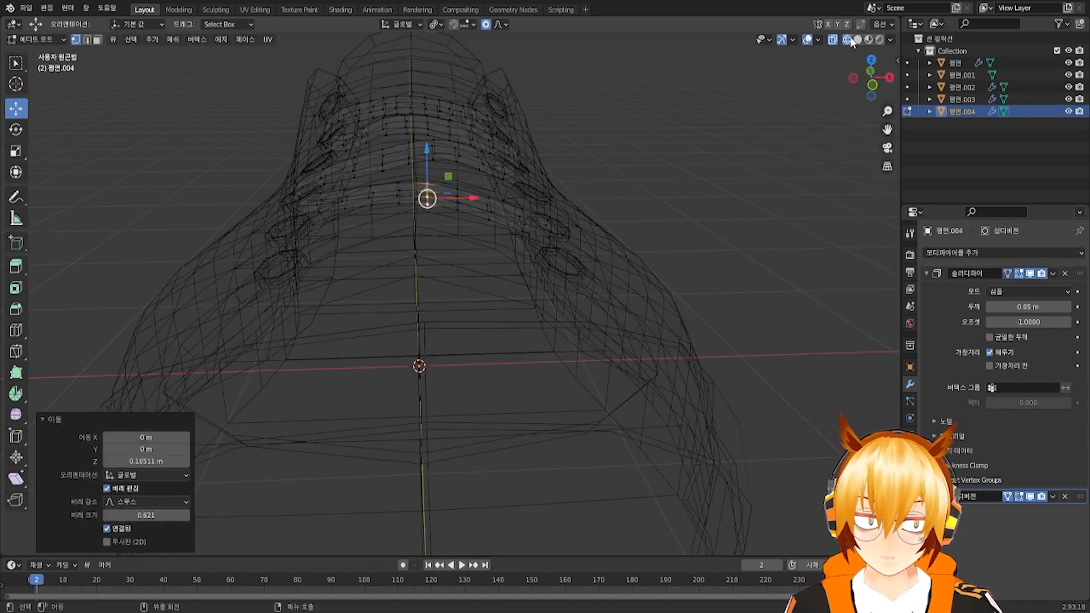
{"action": "left_click", "coordinate": [858, 40]}
{"action": "left_click", "coordinate": [832, 39]}
Raise the vertices on the fourth-eyelet lace segment about 0.019 m in Z with a proportional size of 0.149
{"action": "scroll", "coordinate": [405, 239], "scroll_direction": "up", "scroll_amount": 4}
{"action": "left_click", "coordinate": [345, 141]}
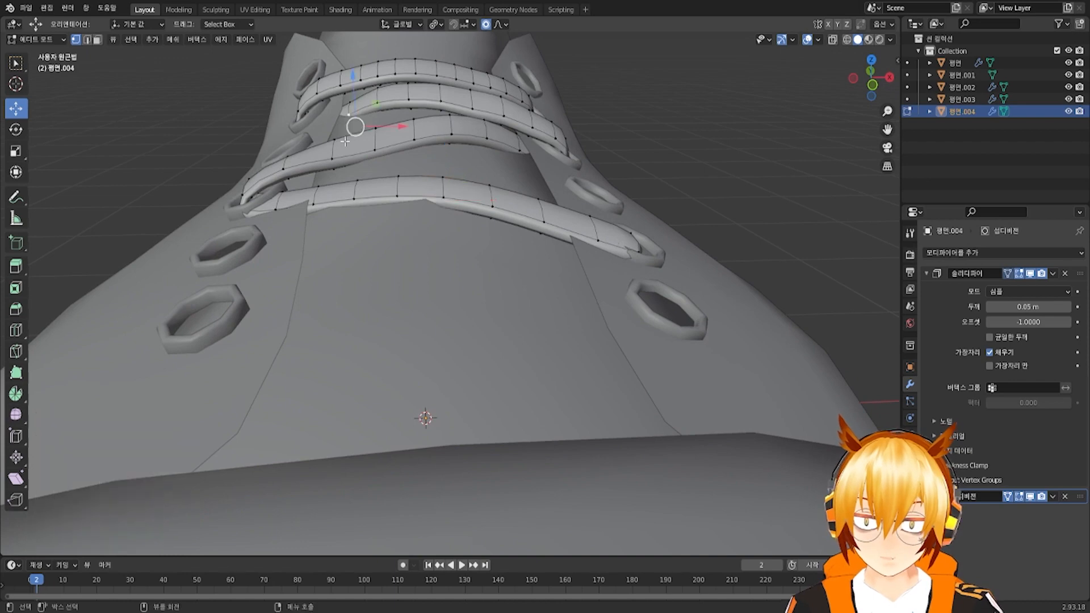
{"action": "left_click_drag", "start_coordinate": [332, 158], "coordinate": [373, 108]}
{"action": "left_click", "coordinate": [373, 142]}
{"action": "scroll", "coordinate": [374, 111], "scroll_direction": "up", "scroll_amount": 4}
{"action": "middle_click_drag", "start_coordinate": [321, 229], "coordinate": [343, 211]}
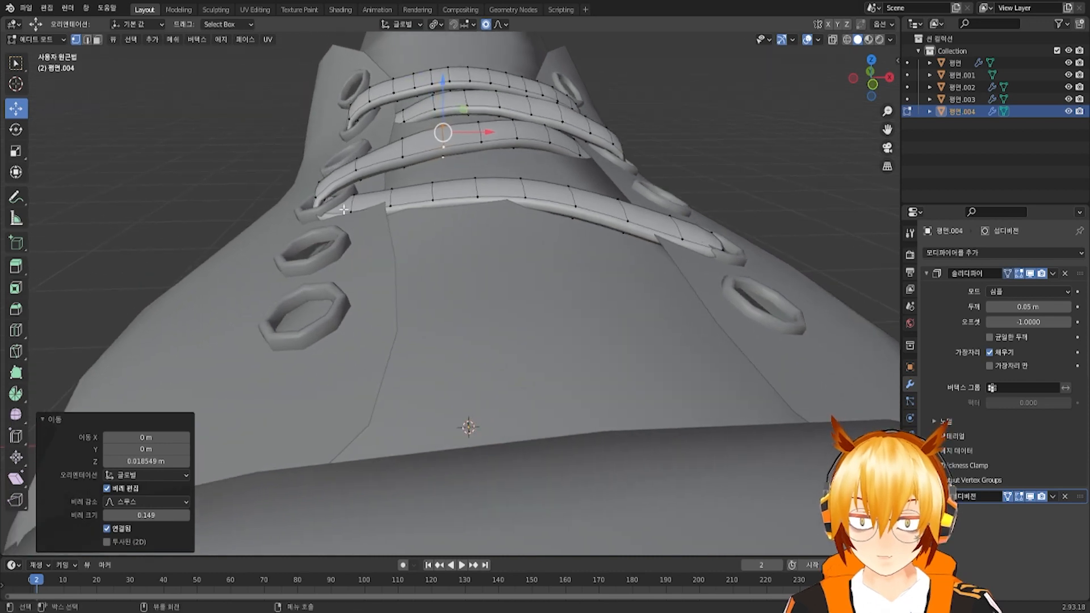
Lower the vertices at the fourth eyelet about 0.039 m and the start of the fifth-eyelet segment about 0.052 m in Z, proportional size 0.112
{"action": "left_click", "coordinate": [343, 208]}
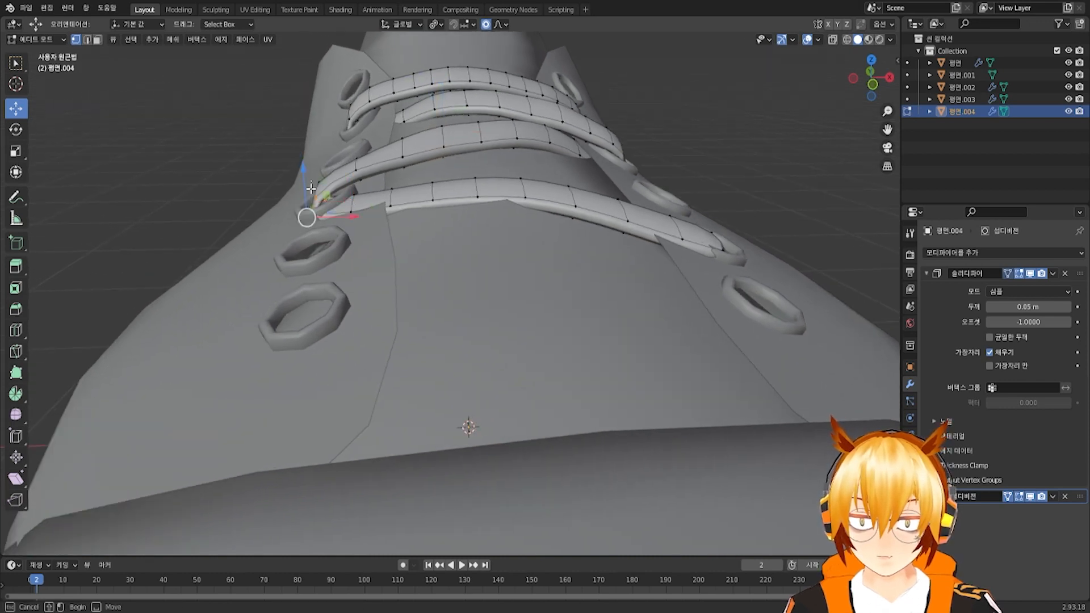
{"action": "left_click_drag", "start_coordinate": [305, 177], "coordinate": [294, 199]}
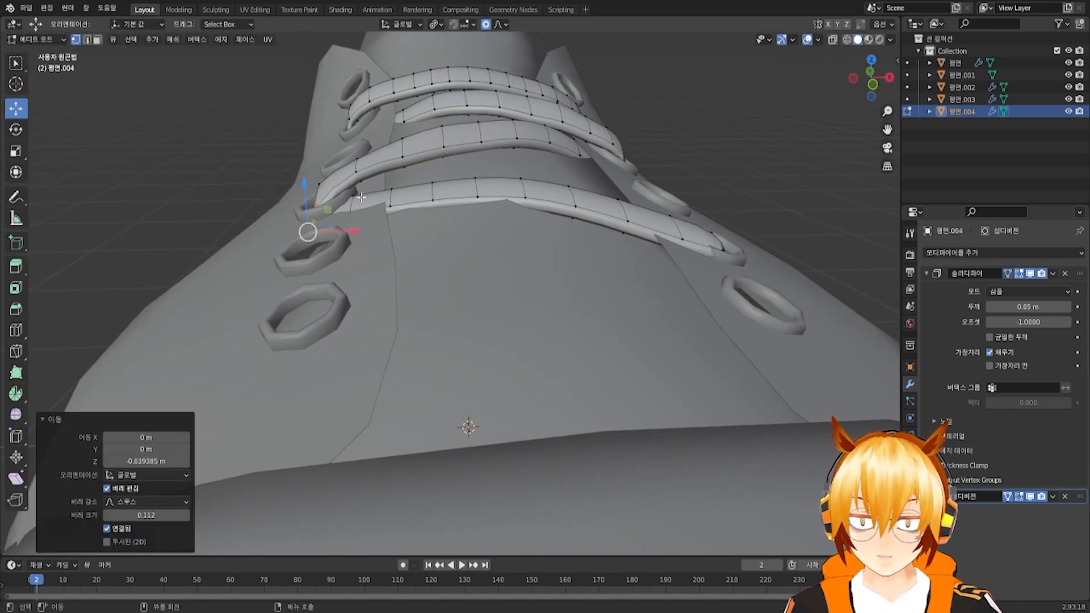
{"action": "left_click", "coordinate": [356, 206]}
{"action": "left_click_drag", "start_coordinate": [357, 188], "coordinate": [357, 208]}
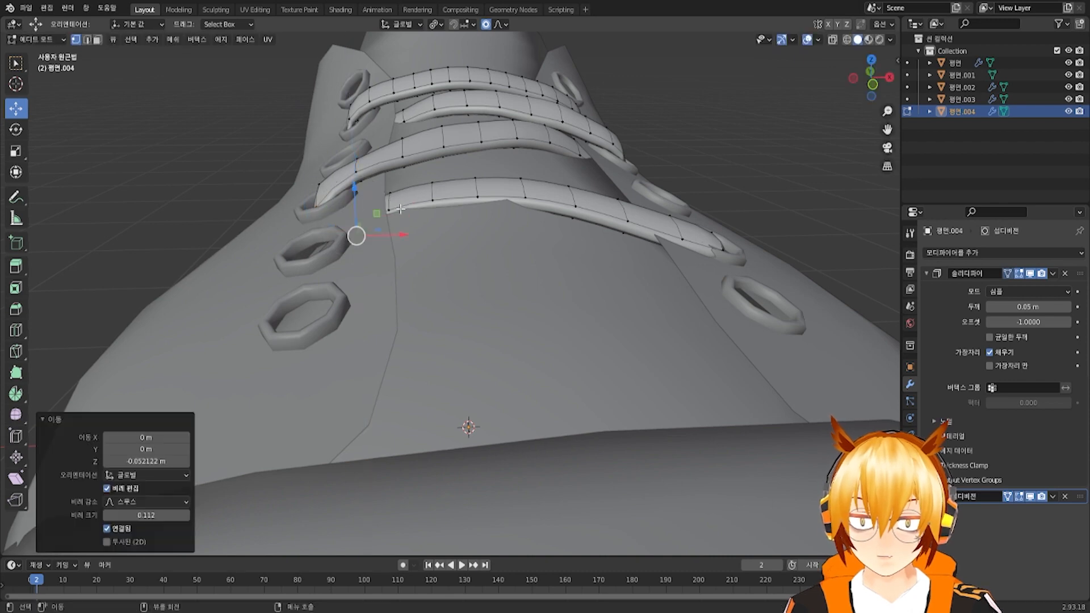
{"action": "middle_click_drag", "start_coordinate": [357, 207], "coordinate": [397, 187]}
Adjust the fifth-eyelet segment's middle and shift its vertices near the eyelet about 0.041 m in Y with a proportional size of 0.513
{"action": "left_click", "coordinate": [495, 239]}
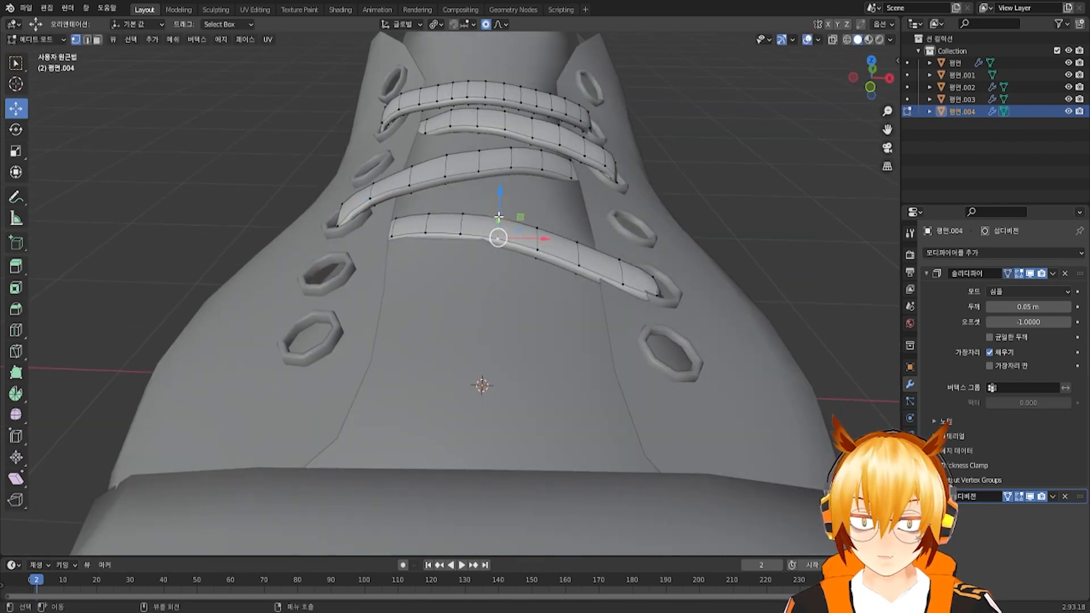
{"action": "left_click_drag", "start_coordinate": [499, 216], "coordinate": [501, 195]}
{"action": "middle_click_drag", "start_coordinate": [501, 196], "coordinate": [457, 318]}
{"action": "left_click", "coordinate": [456, 317]}
{"action": "left_click_drag", "start_coordinate": [464, 300], "coordinate": [475, 291]}
{"action": "scroll", "coordinate": [475, 292], "scroll_direction": "down", "scroll_amount": 6}
{"action": "middle_click_drag", "start_coordinate": [475, 291], "coordinate": [490, 209]}
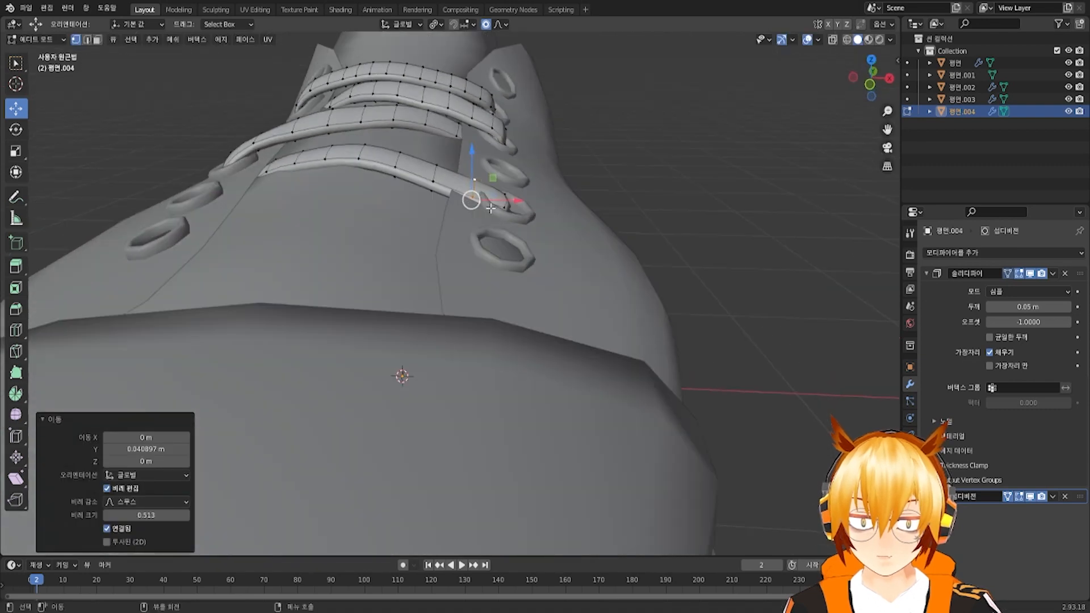
Raise the vertices just before the fifth eyelet about 0.032 m in Z with a proportional size of 0.424
{"action": "left_click_drag", "start_coordinate": [482, 168], "coordinate": [474, 147]}
{"action": "scroll", "coordinate": [478, 160], "scroll_direction": "up", "scroll_amount": 2}
{"action": "middle_click_drag", "start_coordinate": [483, 158], "coordinate": [465, 185]}
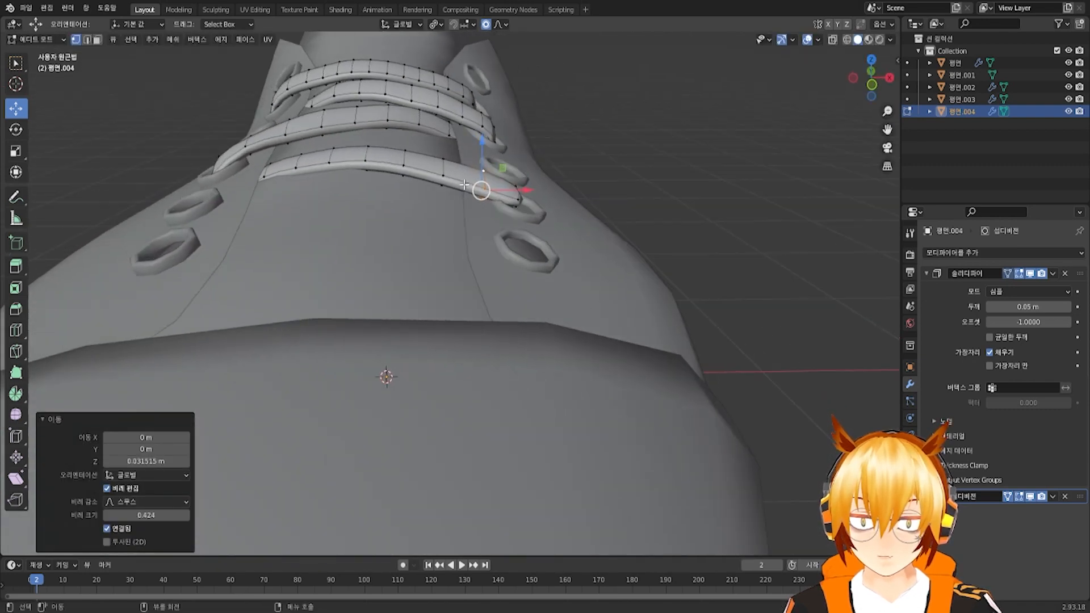
Refine the lace curve beside the fifth eyelet, raising its vertices about 0.015 m in Z with a proportional size of 0.319
{"action": "left_click", "coordinate": [531, 198]}
{"action": "middle_click_drag", "start_coordinate": [530, 208], "coordinate": [524, 187]}
{"action": "scroll", "coordinate": [521, 168], "scroll_direction": "up", "scroll_amount": 3}
{"action": "left_click_drag", "start_coordinate": [522, 166], "coordinate": [439, 130]}
{"action": "left_click", "coordinate": [477, 159]}
{"action": "left_click", "coordinate": [453, 145]}
{"action": "middle_click_drag", "start_coordinate": [440, 130], "coordinate": [419, 131]}
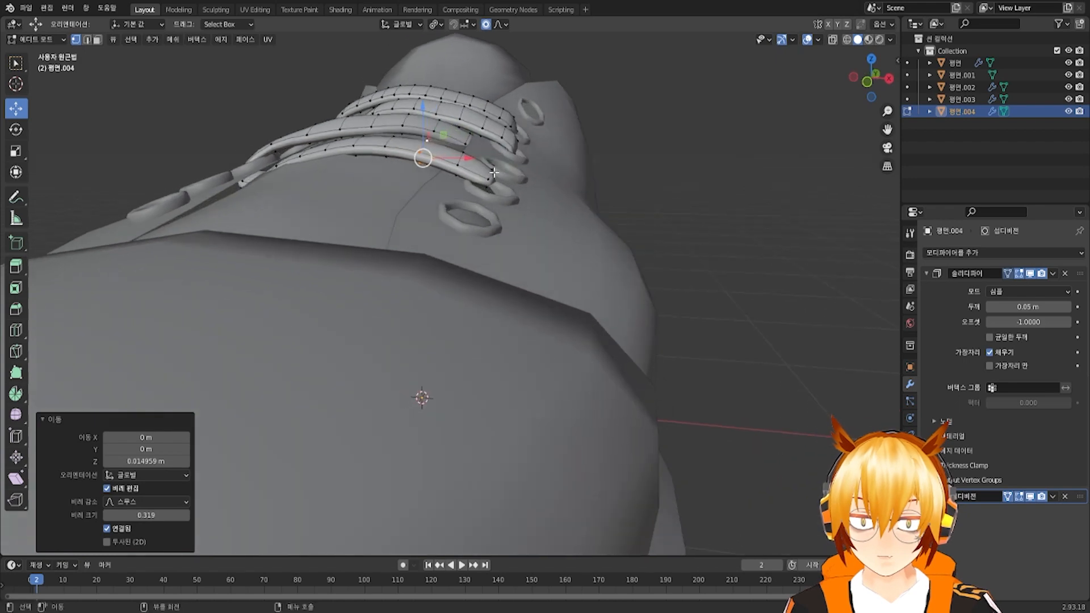
Extrude the lace end about 0.062 m down into the fifth eyelet and again about -1.2 m X, -0.32 m Y toward the opposite sixth eyelet
{"action": "left_click", "coordinate": [487, 184]}
{"action": "mouse_move", "coordinate": [487, 184]}
{"action": "left_mouse_down"}
{"action": "mouse_move", "coordinate": [499, 198]}
{"action": "mouse_move", "coordinate": [480, 205]}
{"action": "left_mouse_up"}
{"action": "left_click", "coordinate": [828, 42]}
{"action": "middle_click_drag", "start_coordinate": [446, 203], "coordinate": [434, 290]}
{"action": "key", "text": "KP_7"}
{"action": "middle_click_drag", "start_coordinate": [498, 370], "coordinate": [605, 304], "text": "shift"}
{"action": "key", "text": "g"}
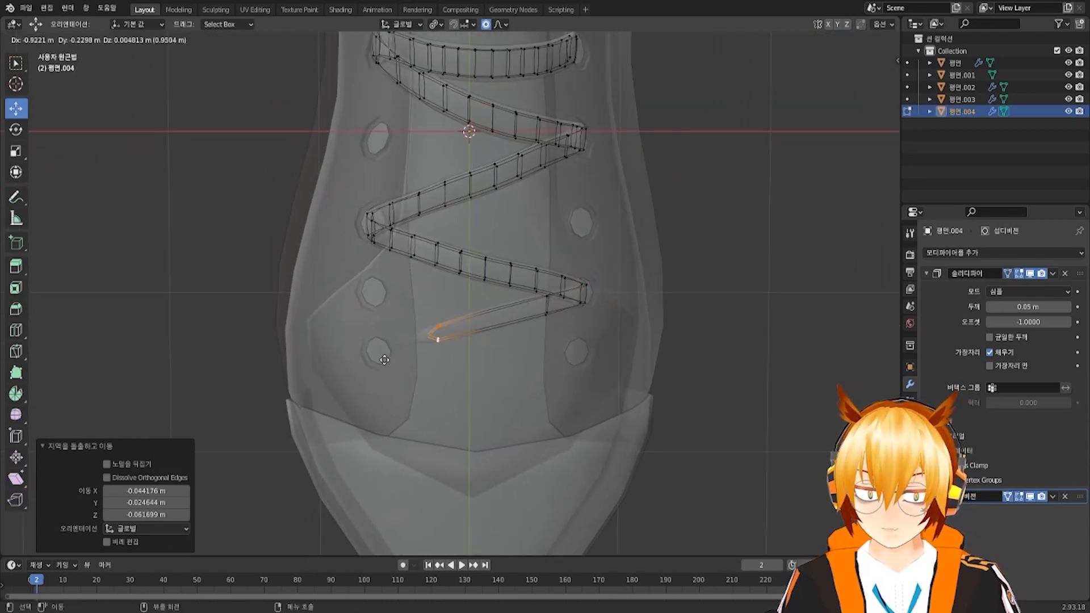
{"action": "left_click", "coordinate": [331, 379]}
Add seven evenly spaced loop cuts across the segment running to the sixth eyelet
{"action": "scroll", "coordinate": [428, 399], "scroll_direction": "down", "scroll_amount": 1}
{"action": "middle_click_drag", "start_coordinate": [428, 399], "coordinate": [451, 365]}
{"action": "scroll", "coordinate": [477, 336], "scroll_direction": "up", "scroll_amount": 2}
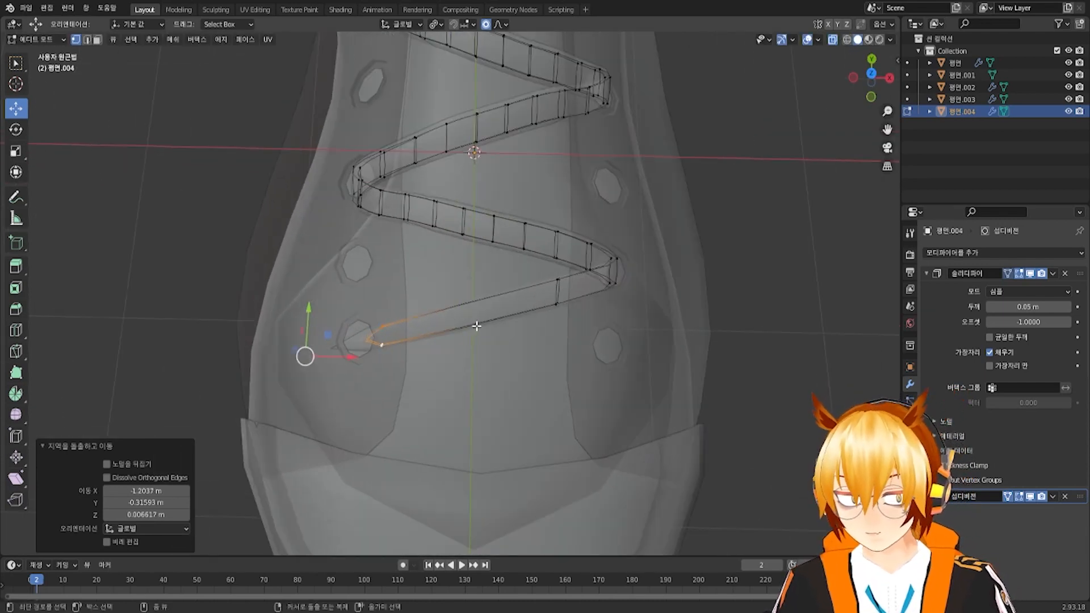
{"action": "key", "text": "ctrl+r"}
{"action": "left_click", "coordinate": [478, 324]}
{"action": "right_click", "coordinate": [479, 325]}
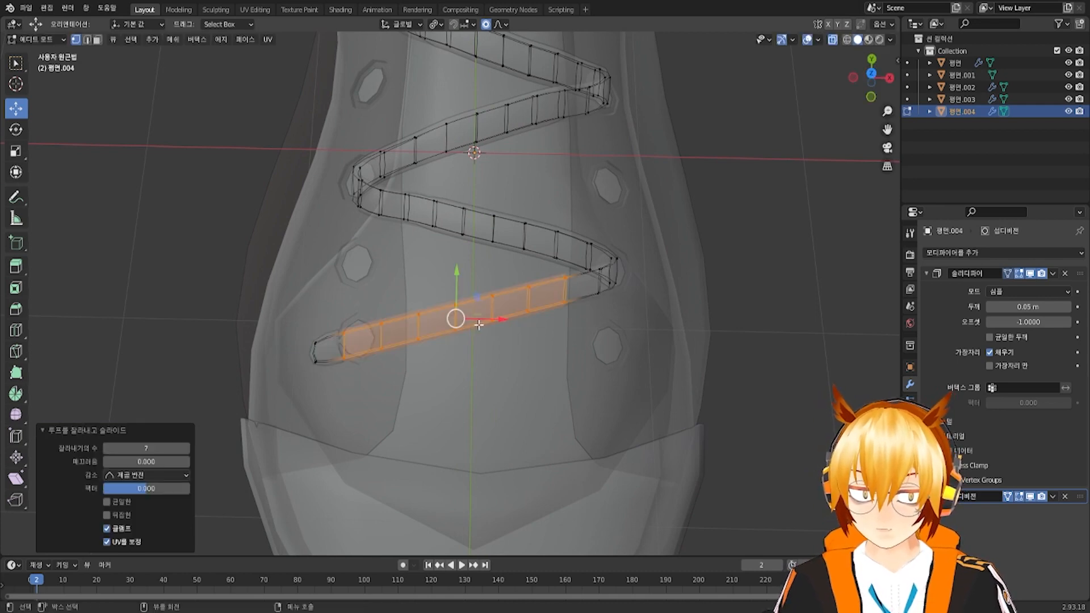
Try to raise all the new loop cuts together in Z
{"action": "middle_click_drag", "start_coordinate": [479, 325], "coordinate": [544, 234]}
{"action": "middle_click_drag", "start_coordinate": [833, 53], "coordinate": [715, 139]}
{"action": "left_click", "coordinate": [833, 39]}
{"action": "middle_click_drag", "start_coordinate": [489, 267], "coordinate": [478, 241]}
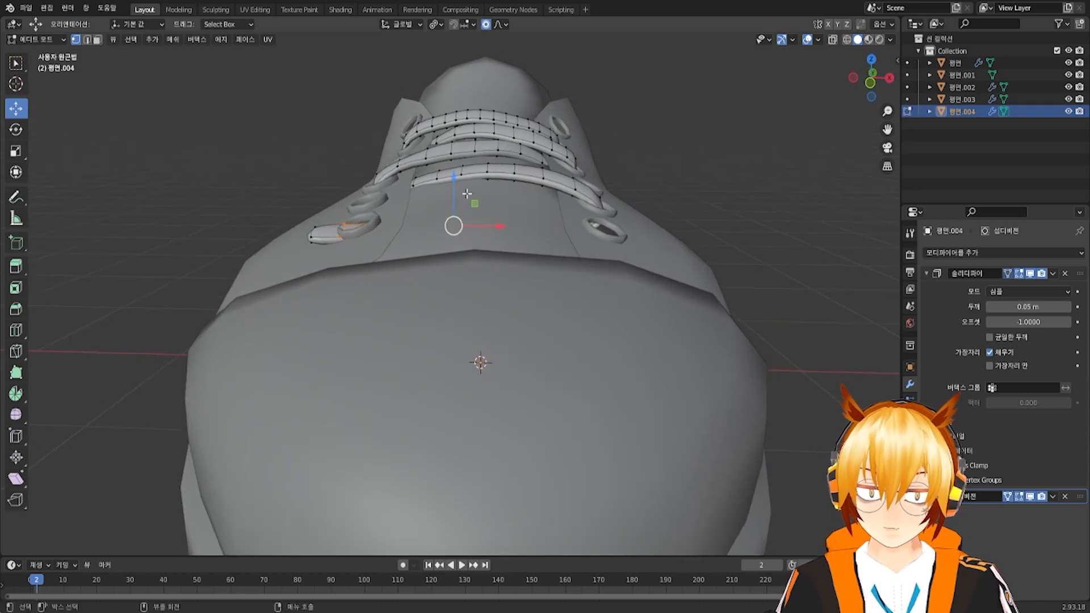
{"action": "left_click_drag", "start_coordinate": [456, 190], "coordinate": [456, 180]}
{"action": "key", "text": "ctrl+z"}
Raise the middle loop of the sixth-eyelet segment about 0.109 m in Z with a proportional size of 0.826
{"action": "left_click", "coordinate": [833, 40]}
{"action": "middle_click_drag", "start_coordinate": [488, 234], "coordinate": [485, 245]}
{"action": "left_click", "coordinate": [455, 244], "text": "alt"}
{"action": "left_click", "coordinate": [452, 242], "text": "alt"}
{"action": "left_click_drag", "start_coordinate": [452, 183], "coordinate": [452, 156]}
{"action": "scroll", "coordinate": [453, 168], "scroll_direction": "down", "scroll_amount": 8}
{"action": "left_click", "coordinate": [833, 41]}
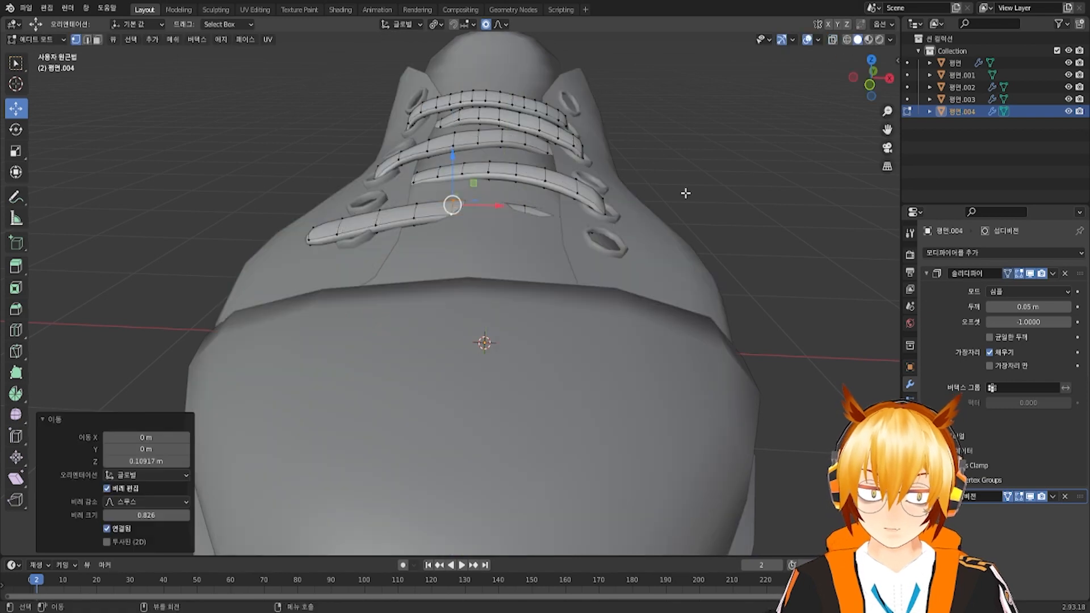
Try to raise the sunken part of the sixth-eyelet segment further in Z
{"action": "middle_click_drag", "start_coordinate": [686, 192], "coordinate": [679, 193]}
{"action": "left_click", "coordinate": [521, 218], "text": "alt"}
{"action": "left_click", "coordinate": [528, 211], "text": "alt"}
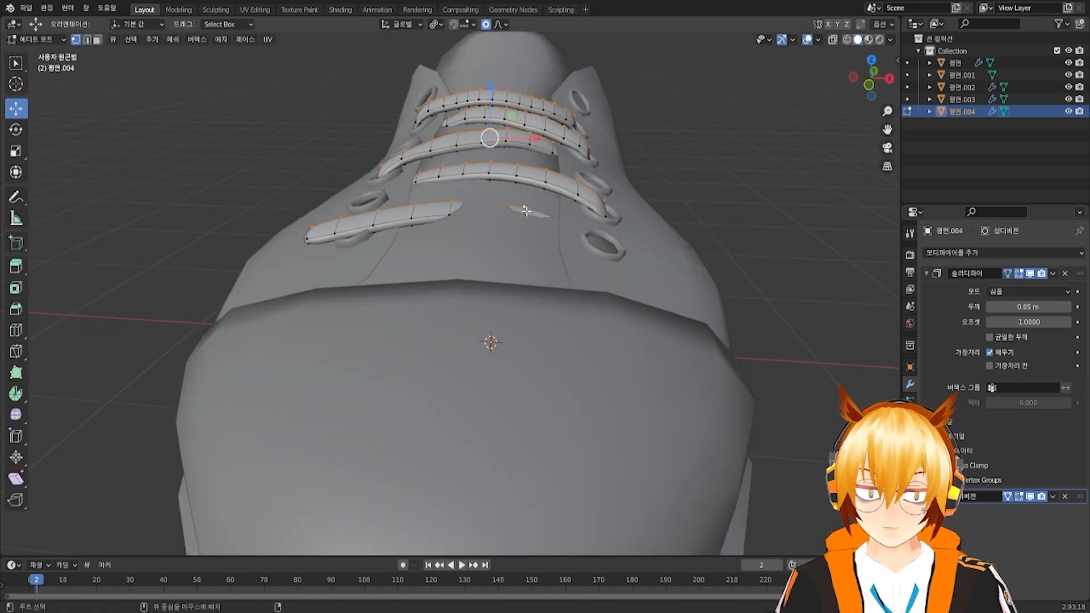
{"action": "left_click", "coordinate": [525, 212], "text": "alt"}
{"action": "left_click_drag", "start_coordinate": [526, 201], "coordinate": [512, 171]}
{"action": "key", "text": "ctrl+z"}
Move the segment's end loop in positive X to fit the sixth eyelet
{"action": "scroll", "coordinate": [515, 215], "scroll_direction": "down", "scroll_amount": 1}
{"action": "middle_click_drag", "start_coordinate": [517, 231], "coordinate": [494, 326]}
{"action": "left_click", "coordinate": [361, 277], "text": "alt"}
{"action": "middle_click_drag", "start_coordinate": [361, 277], "coordinate": [402, 273]}
{"action": "left_click_drag", "start_coordinate": [402, 270], "coordinate": [431, 272]}
Fine-tune the segment's height, lowering the loop near the fifth eyelet about 0.025 m in Z with a proportional size of 0.564
{"action": "scroll", "coordinate": [431, 273], "scroll_direction": "up", "scroll_amount": 3}
{"action": "scroll", "coordinate": [431, 273], "scroll_direction": "up", "scroll_amount": 1}
{"action": "left_click", "coordinate": [510, 220], "text": "alt"}
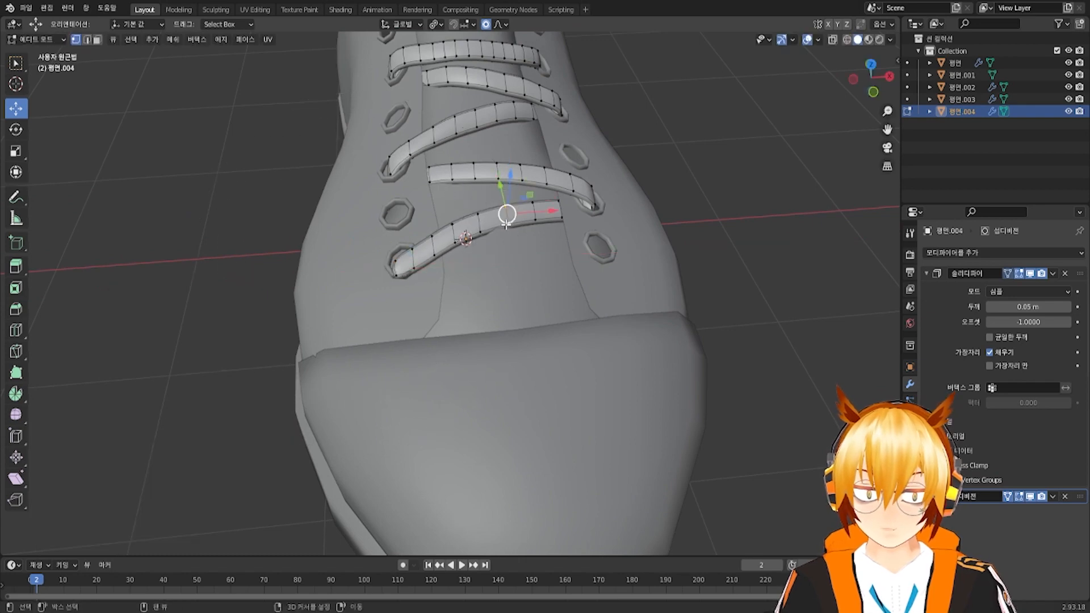
{"action": "left_click_drag", "start_coordinate": [508, 175], "coordinate": [510, 173]}
{"action": "middle_click_drag", "start_coordinate": [509, 173], "coordinate": [596, 199]}
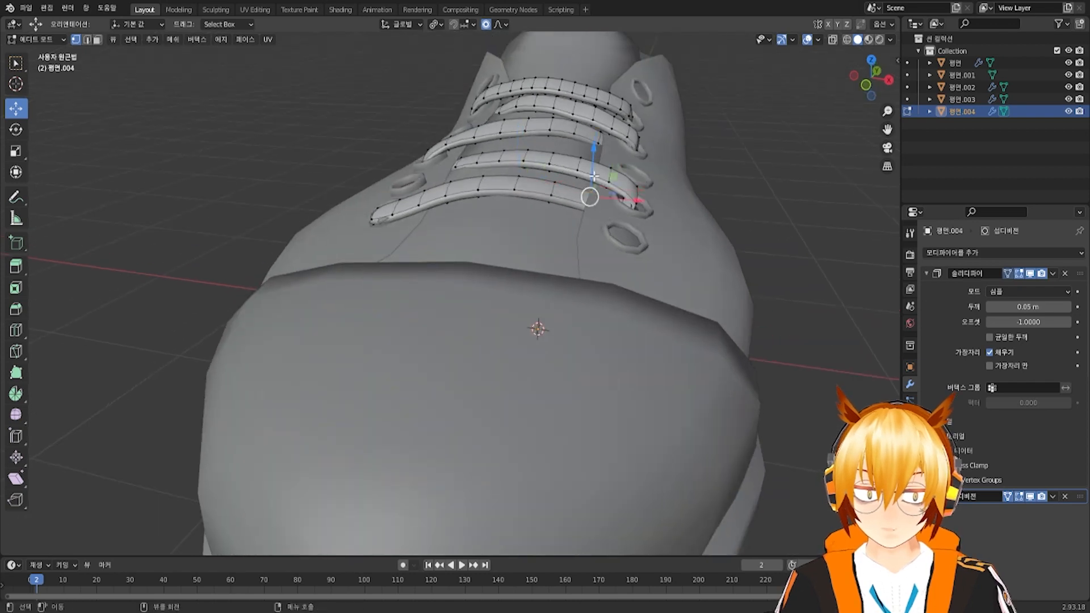
{"action": "left_click_drag", "start_coordinate": [593, 177], "coordinate": [593, 185]}
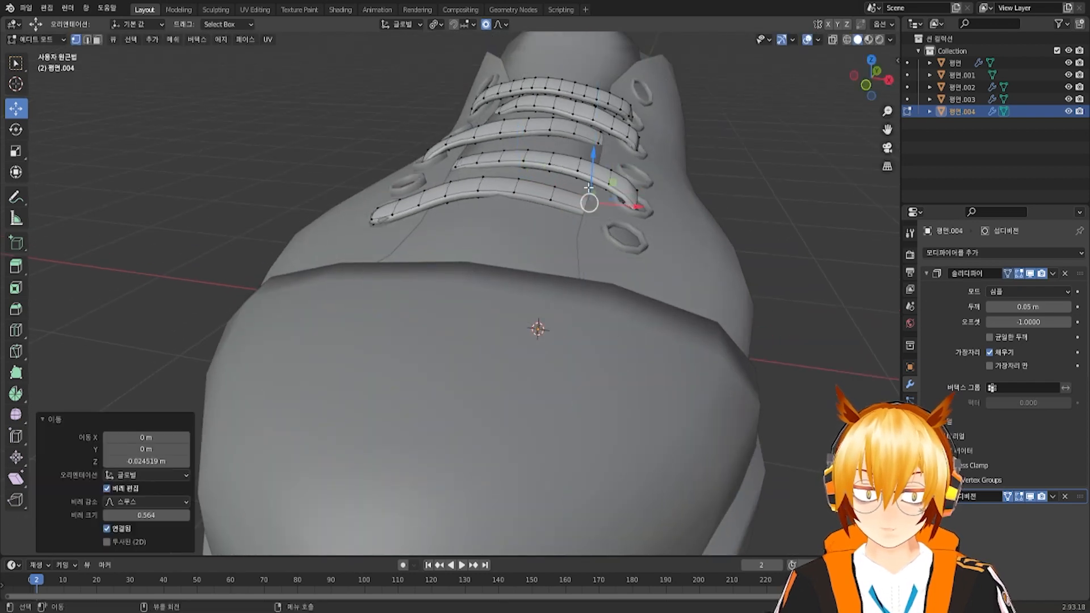
Move the segment's end vertices in positive Y so they sit inside the sixth eyelet
{"action": "middle_click_drag", "start_coordinate": [592, 186], "coordinate": [423, 295]}
{"action": "left_click", "coordinate": [412, 290]}
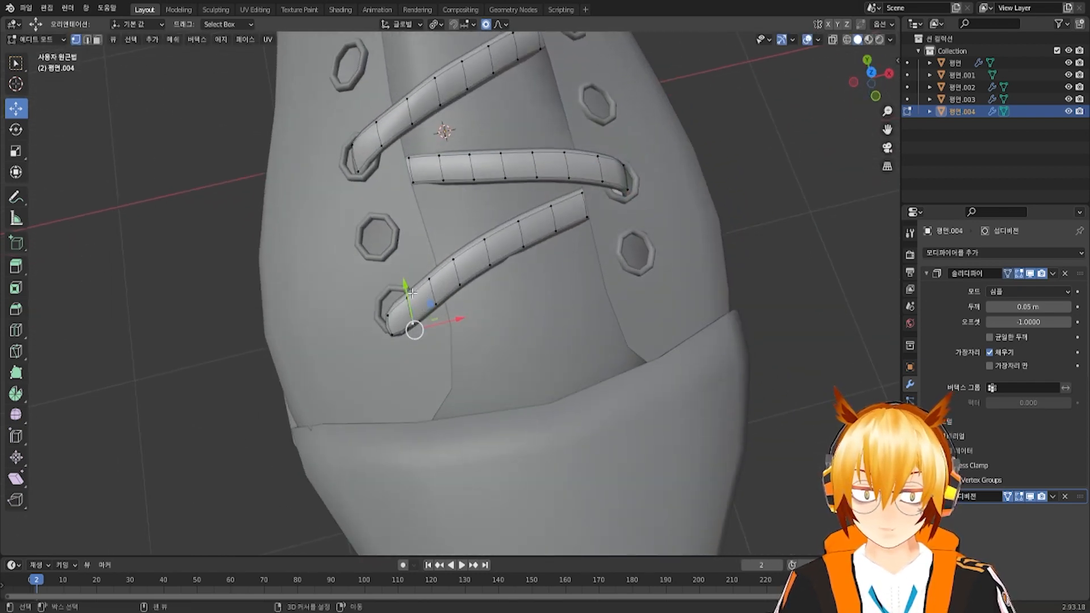
{"action": "left_click_drag", "start_coordinate": [405, 283], "coordinate": [401, 273]}
Try to move the segment's middle edge vertex with the X axis locked
{"action": "left_click", "coordinate": [524, 253]}
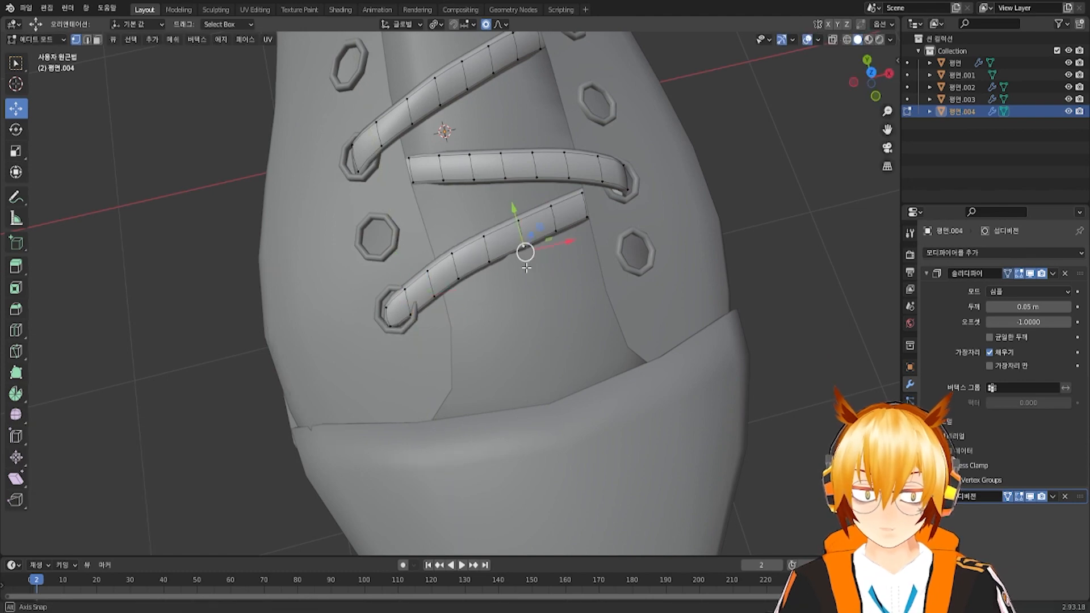
{"action": "key", "text": "g"}
{"action": "key", "text": "shift+x"}
{"action": "left_click", "coordinate": [511, 196]}
{"action": "key", "text": "ctrl+z"}
{"action": "key", "text": "g"}
{"action": "key", "text": "shift+x"}
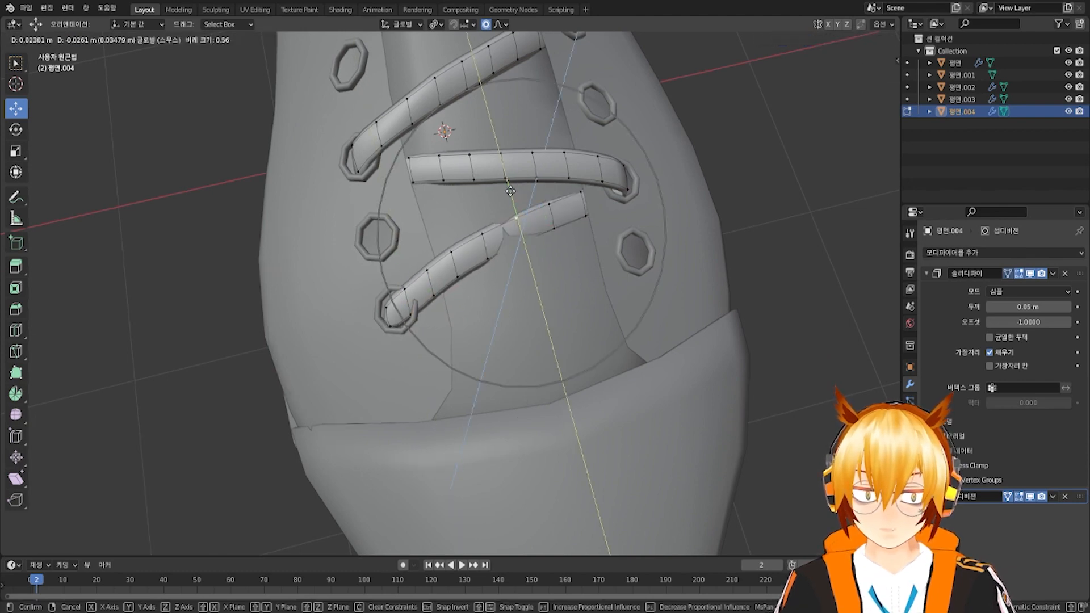
{"action": "left_click", "coordinate": [506, 189]}
{"action": "key", "text": "ctrl+z"}
Shift the middle vertices about 0.021 m in Y and 0.022 m up in Z with a proportional size of 0.513
{"action": "left_click_drag", "start_coordinate": [508, 190], "coordinate": [507, 185]}
{"action": "scroll", "coordinate": [508, 187], "scroll_direction": "up", "scroll_amount": 1}
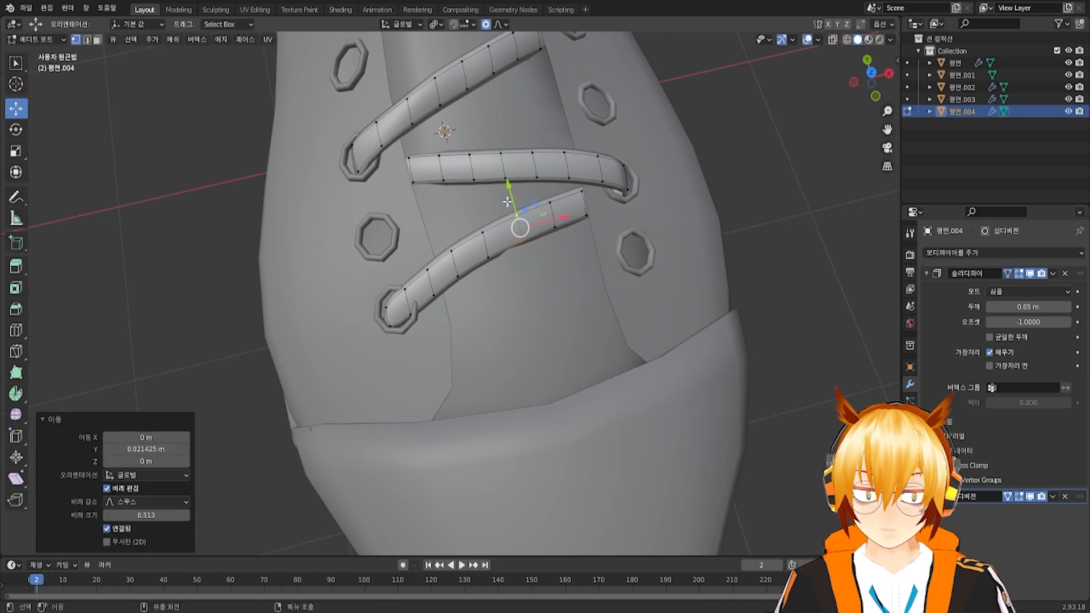
{"action": "middle_click_drag", "start_coordinate": [519, 214], "coordinate": [526, 169]}
{"action": "left_click_drag", "start_coordinate": [527, 127], "coordinate": [530, 117]}
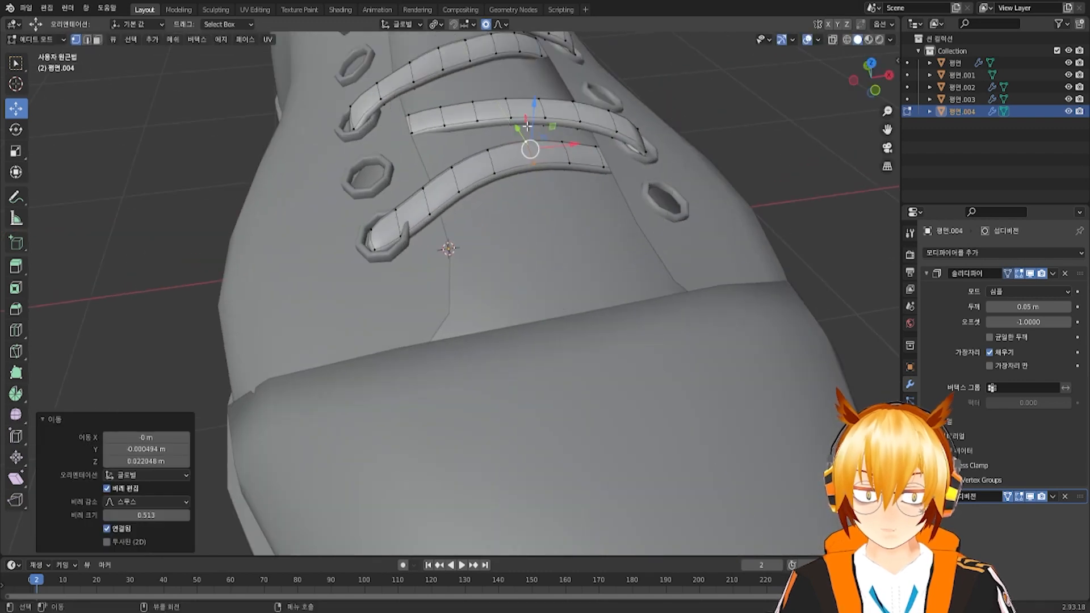
{"action": "middle_click_drag", "start_coordinate": [524, 161], "coordinate": [520, 232]}
{"action": "left_click_drag", "start_coordinate": [535, 211], "coordinate": [531, 216]}
{"action": "middle_click_drag", "start_coordinate": [531, 216], "coordinate": [533, 177]}
Raise the lace vertices near the sixth eyelet slightly in Z
{"action": "left_click", "coordinate": [401, 290]}
{"action": "middle_click_drag", "start_coordinate": [401, 290], "coordinate": [421, 210]}
{"action": "left_click_drag", "start_coordinate": [407, 155], "coordinate": [408, 144]}
{"action": "scroll", "coordinate": [408, 150], "scroll_direction": "up", "scroll_amount": 4}
Extrude the lace end downward into the sixth eyelet
{"action": "middle_click_drag", "start_coordinate": [379, 192], "coordinate": [385, 175]}
{"action": "left_click", "coordinate": [387, 183]}
{"action": "key", "text": "g"}
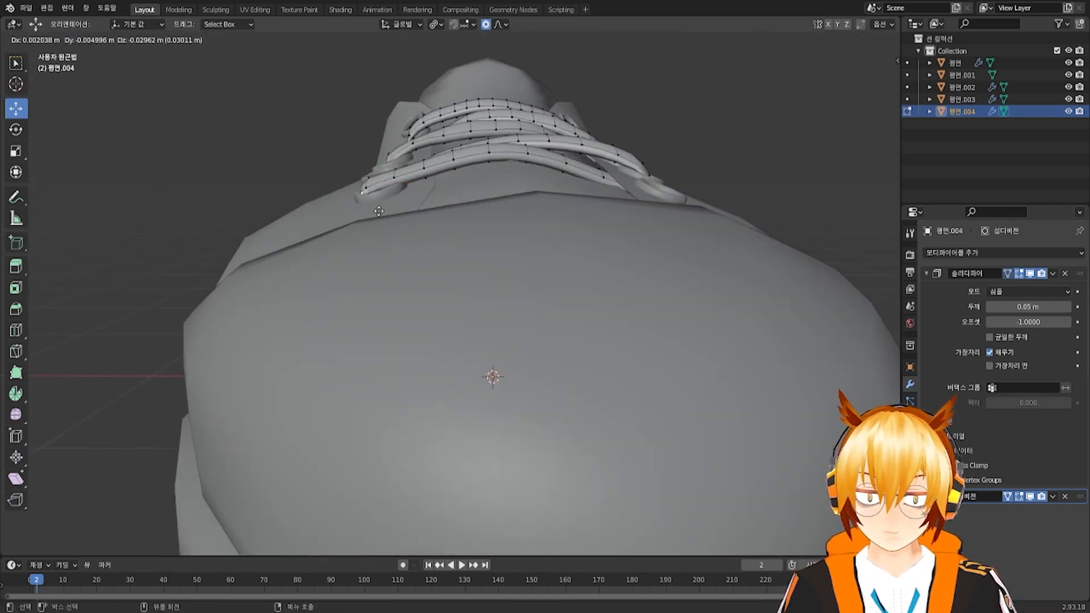
{"action": "left_click", "coordinate": [396, 232]}
Shift the vertices at the sixth eyelet about 0.040 m in Y with a proportional size of 0.290
{"action": "middle_click_drag", "start_coordinate": [397, 231], "coordinate": [481, 345]}
{"action": "left_click", "coordinate": [472, 312]}
{"action": "key", "text": "g"}
{"action": "key", "text": "shift+x"}
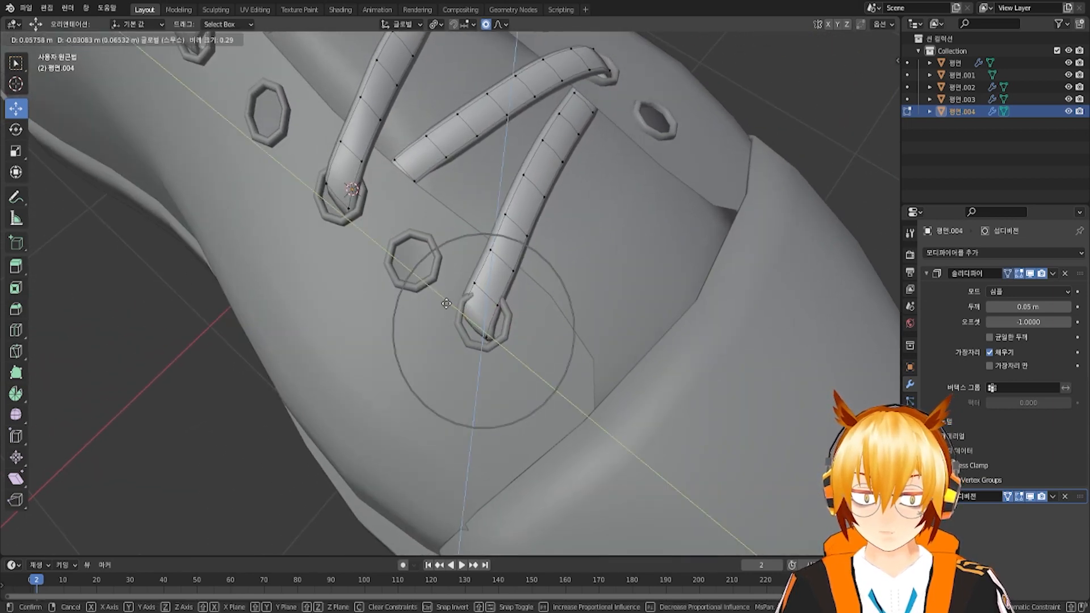
{"action": "left_click", "coordinate": [453, 307]}
{"action": "key", "text": "g"}
{"action": "key", "text": "y"}
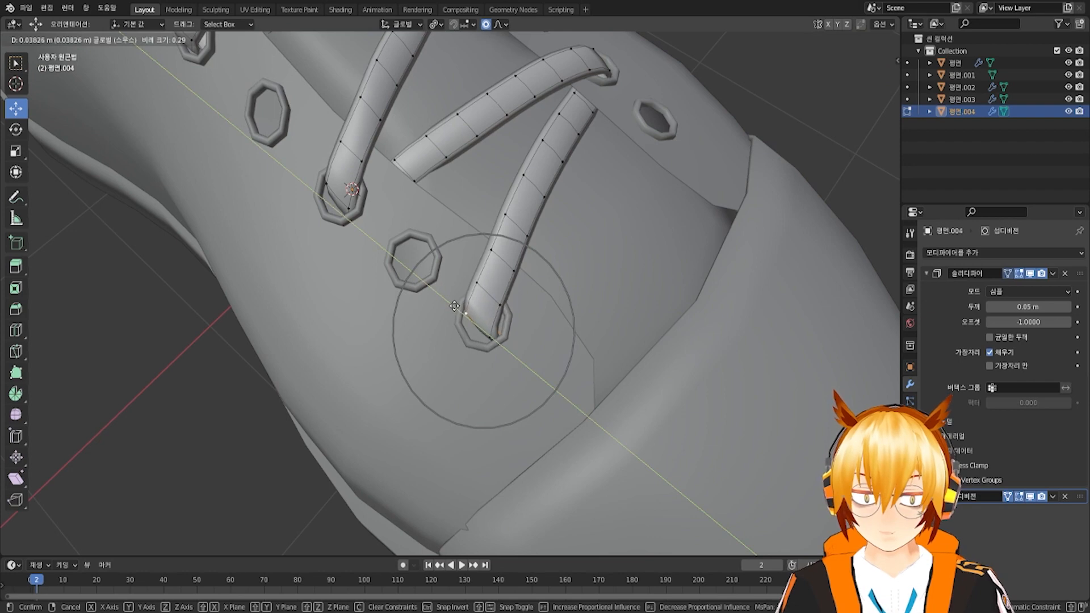
{"action": "left_click", "coordinate": [454, 305]}
With X-ray on, nudge the vertices at the sixth eyelet slightly in negative X
{"action": "scroll", "coordinate": [488, 340], "scroll_direction": "down", "scroll_amount": 3}
{"action": "middle_click_drag", "start_coordinate": [590, 346], "coordinate": [563, 233]}
{"action": "scroll", "coordinate": [563, 233], "scroll_direction": "up", "scroll_amount": 4}
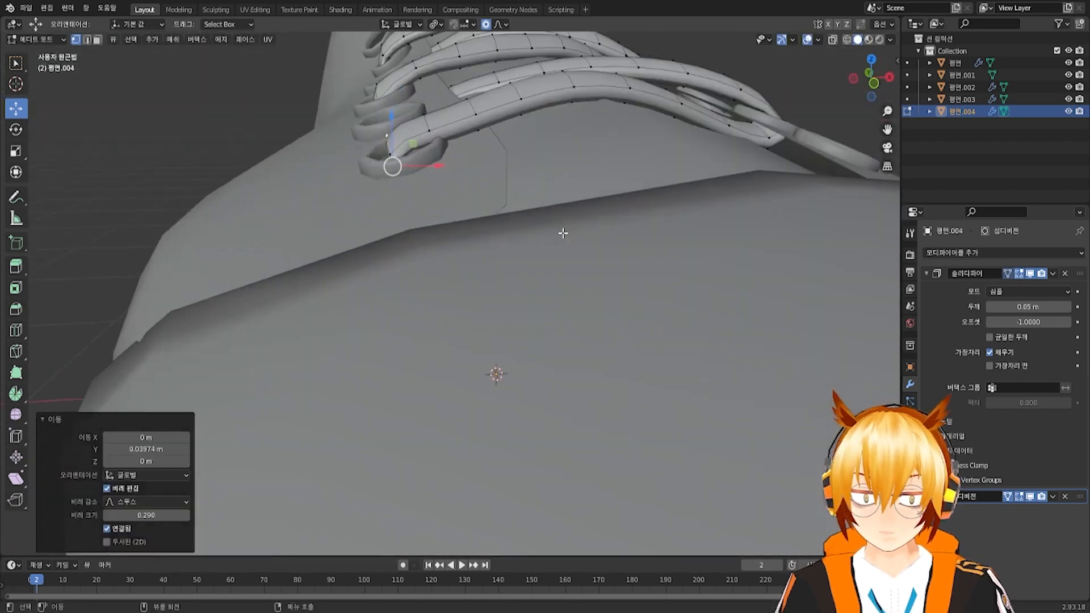
{"action": "left_click", "coordinate": [833, 40]}
{"action": "middle_click_drag", "start_coordinate": [444, 255], "coordinate": [480, 327]}
{"action": "middle_click_drag", "start_coordinate": [431, 293], "coordinate": [447, 294]}
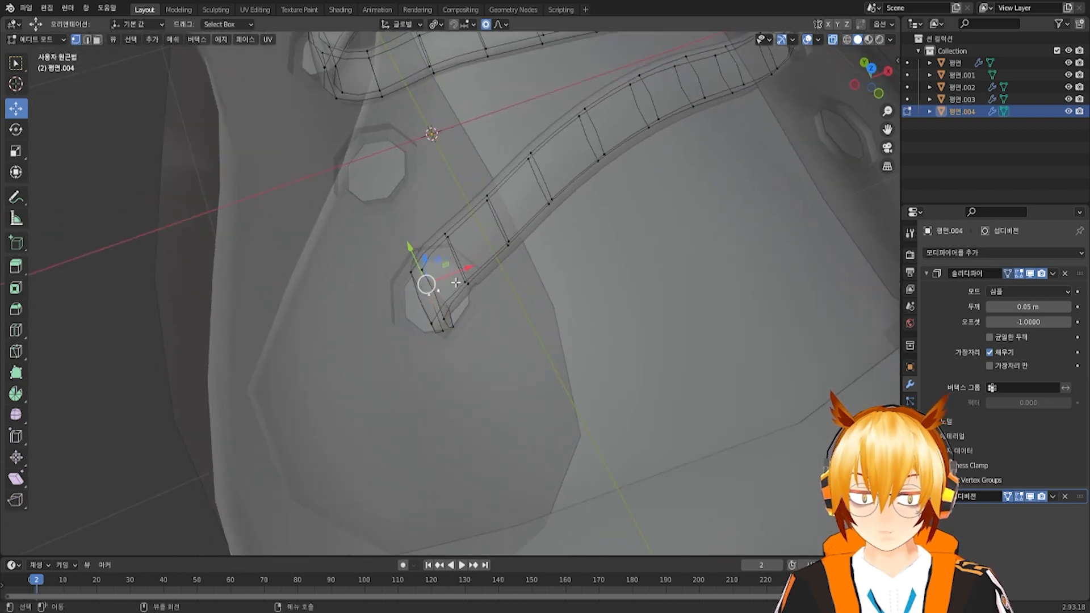
{"action": "left_click_drag", "start_coordinate": [462, 269], "coordinate": [451, 273]}
Try to shift the lace tip vertices farther in X
{"action": "middle_click_drag", "start_coordinate": [440, 284], "coordinate": [473, 284]}
{"action": "left_click_drag", "start_coordinate": [491, 253], "coordinate": [417, 258]}
{"action": "scroll", "coordinate": [418, 254], "scroll_direction": "up", "scroll_amount": 2}
{"action": "left_click", "coordinate": [453, 266]}
{"action": "key", "text": "ctrl+z"}
Move the lower vertices of the lace tip about 0.029 m in Y with a proportional size of 0.029
{"action": "left_click", "coordinate": [495, 298]}
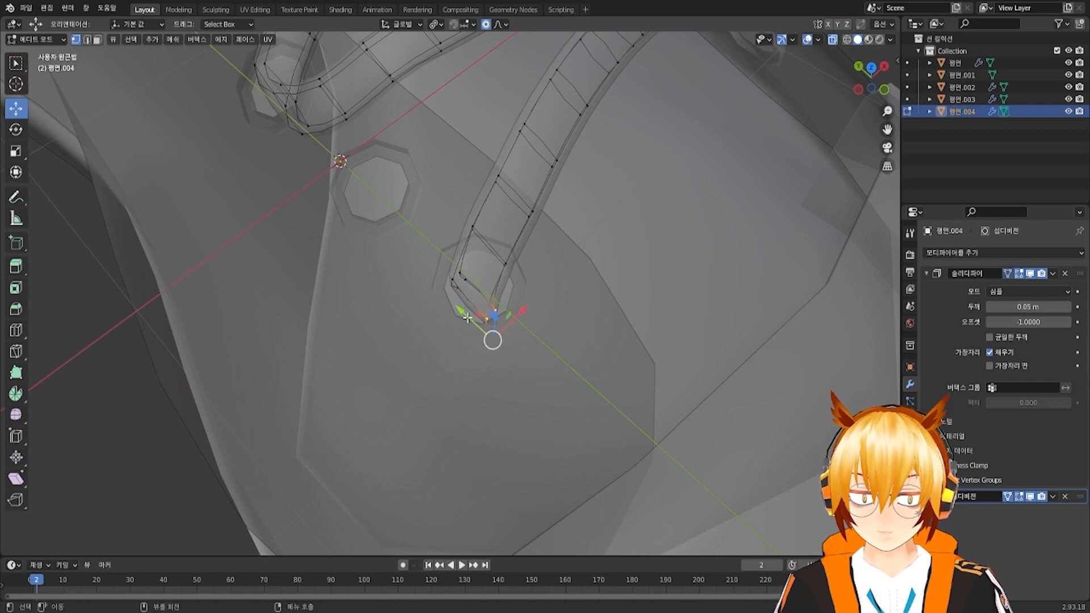
{"action": "left_click_drag", "start_coordinate": [467, 318], "coordinate": [455, 307]}
{"action": "scroll", "coordinate": [499, 316], "scroll_direction": "down", "scroll_amount": 3}
Shift the loop above the sixth eyelet about 0.022 m in Y and turn X-ray off
{"action": "middle_click_drag", "start_coordinate": [505, 319], "coordinate": [492, 350]}
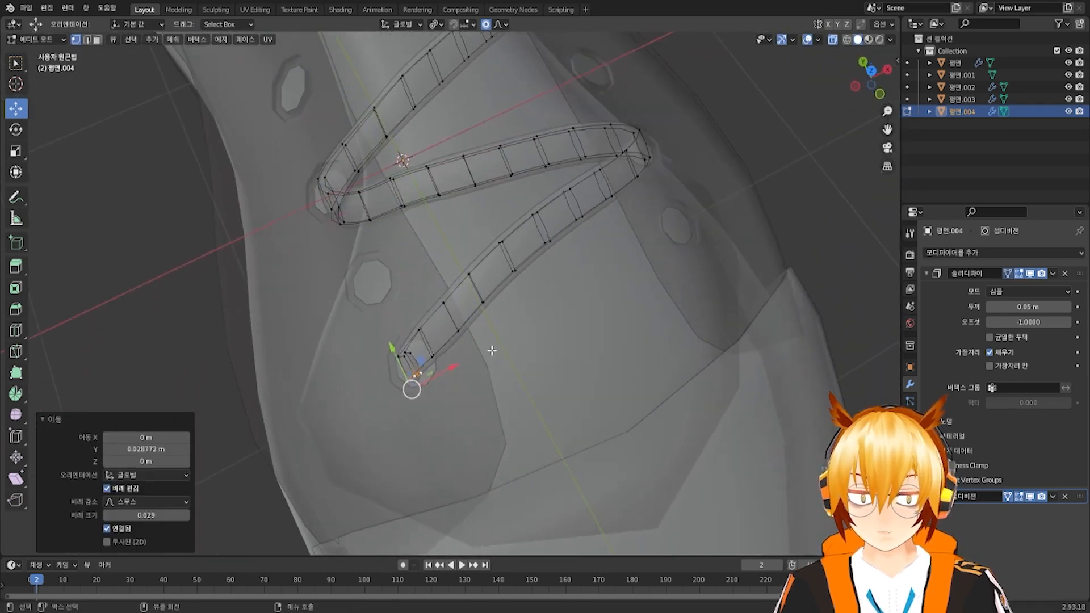
{"action": "left_click", "coordinate": [452, 318]}
{"action": "left_click_drag", "start_coordinate": [441, 289], "coordinate": [438, 283]}
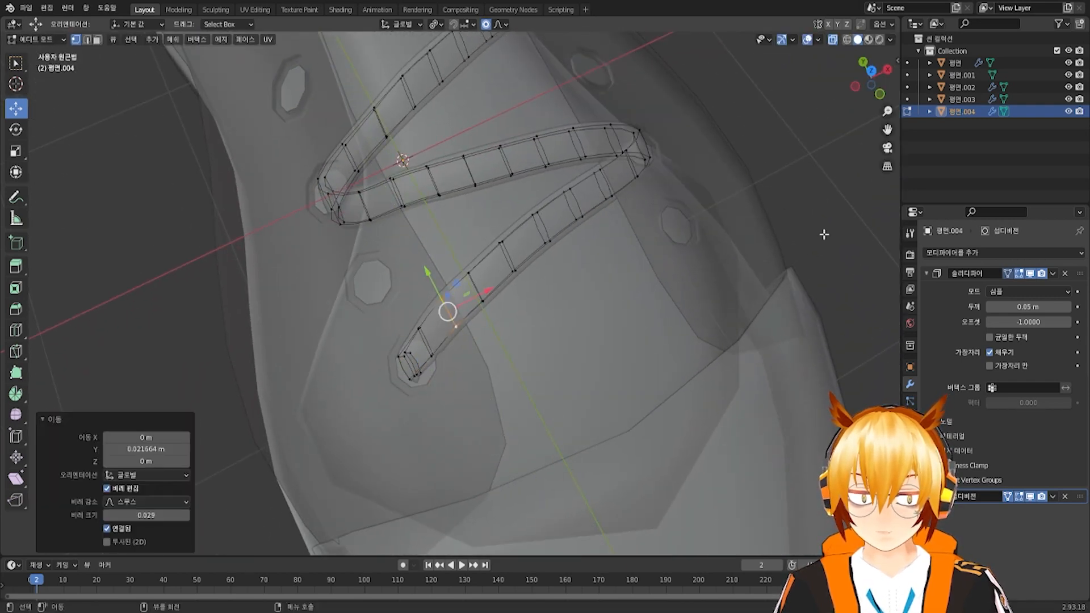
{"action": "left_click", "coordinate": [832, 43]}
{"action": "middle_click_drag", "start_coordinate": [492, 283], "coordinate": [466, 244]}
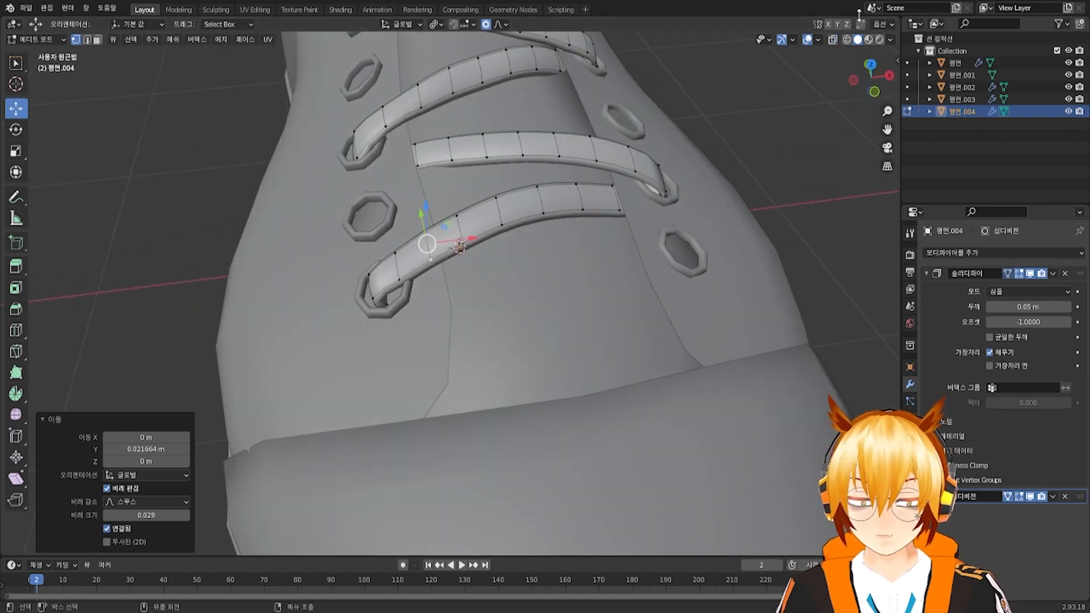
With X-ray on, extrude the lace end across the tongue toward the opposite eyelet, about 1.21 m in X and 0.05 m in Y
{"action": "left_click", "coordinate": [832, 43]}
{"action": "middle_click_drag", "start_coordinate": [469, 284], "coordinate": [457, 245]}
{"action": "left_click", "coordinate": [374, 223]}
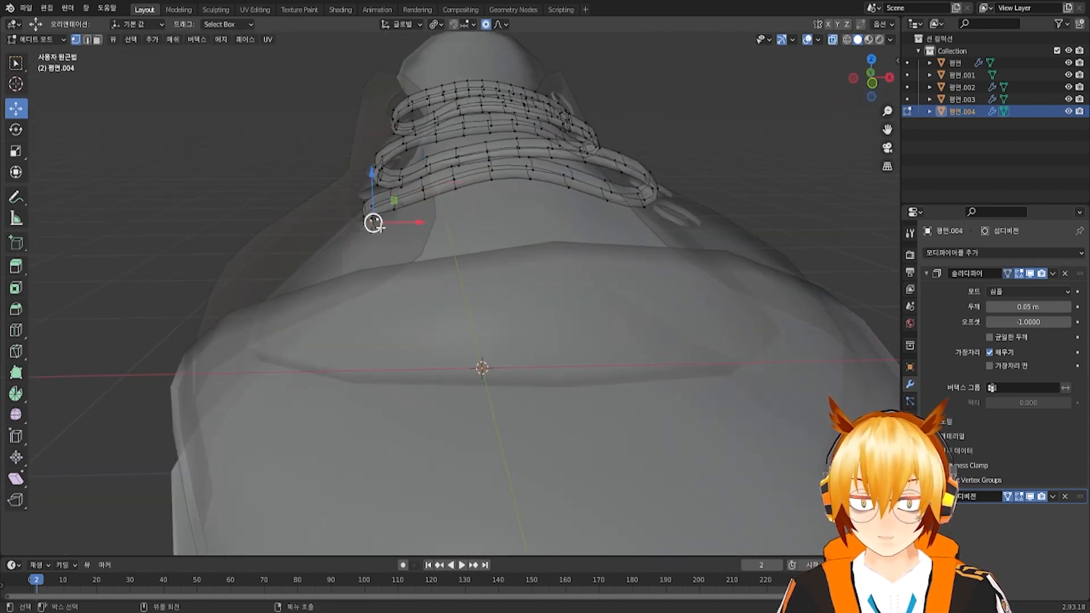
{"action": "middle_click_drag", "start_coordinate": [374, 223], "coordinate": [370, 240]}
{"action": "key", "text": "g"}
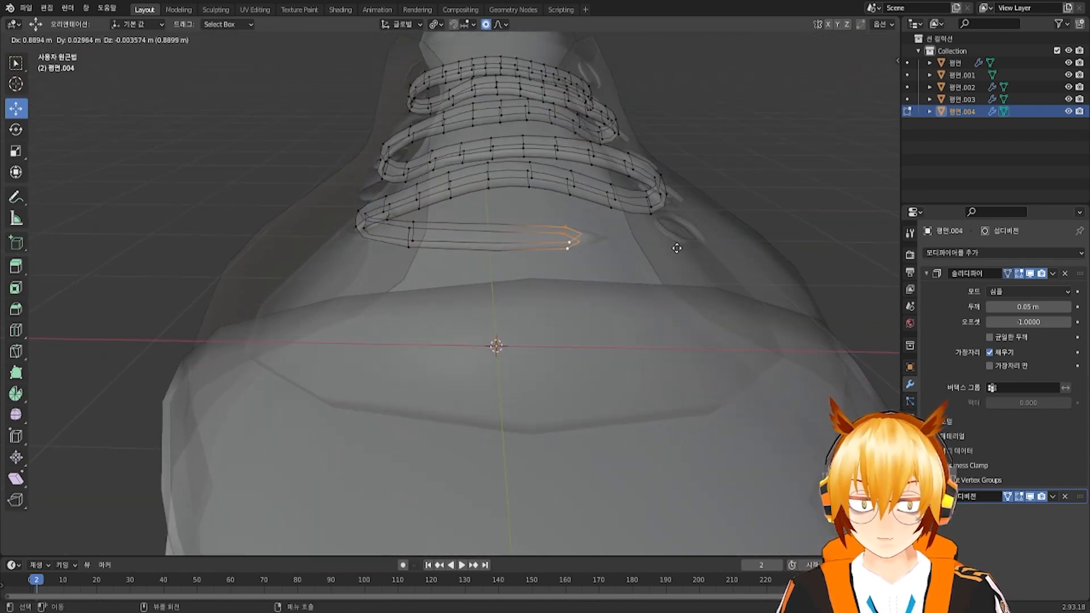
{"action": "left_click", "coordinate": [771, 239]}
{"action": "middle_click_drag", "start_coordinate": [568, 244], "coordinate": [567, 259]}
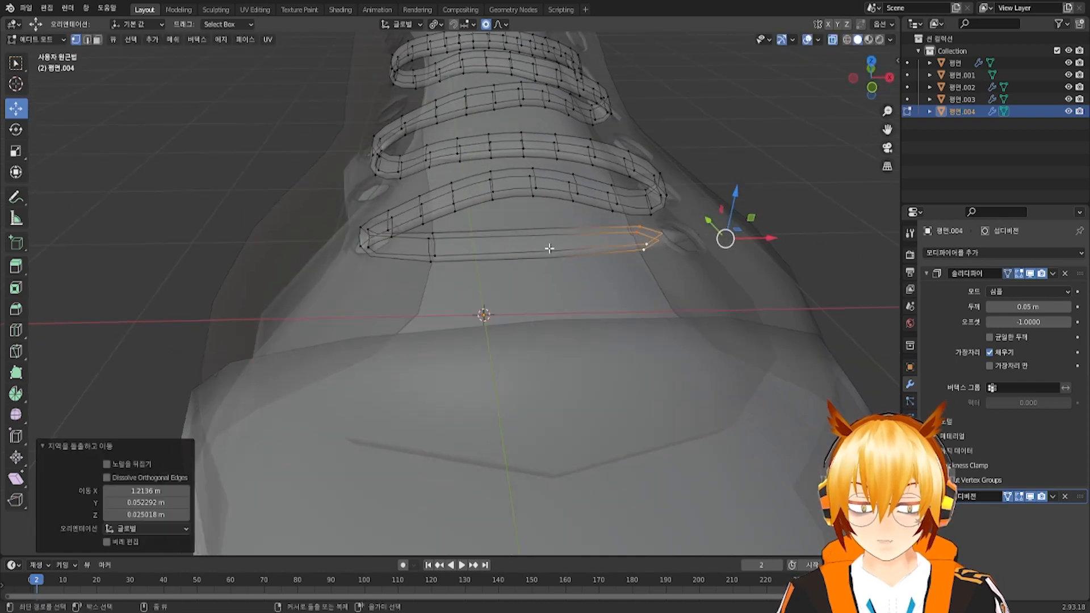
Add six loop cuts across the new lace segment and check it with X-ray off and on
{"action": "left_click", "coordinate": [560, 245]}
{"action": "right_click", "coordinate": [554, 249]}
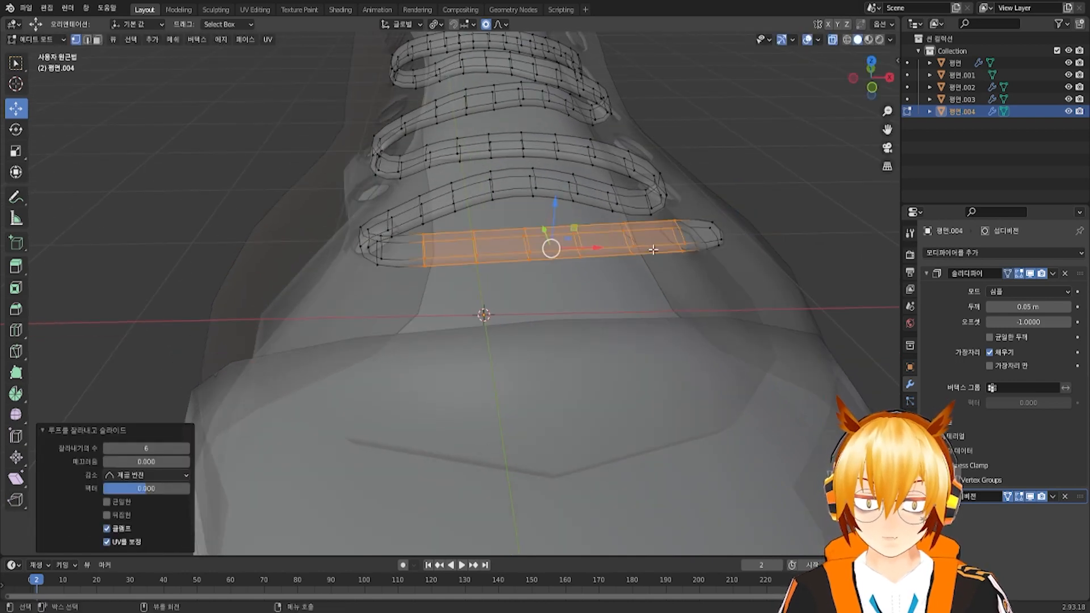
{"action": "middle_click_drag", "start_coordinate": [652, 249], "coordinate": [505, 254], "text": "shift"}
{"action": "middle_click_drag", "start_coordinate": [697, 194], "coordinate": [703, 209]}
{"action": "left_click", "coordinate": [831, 49]}
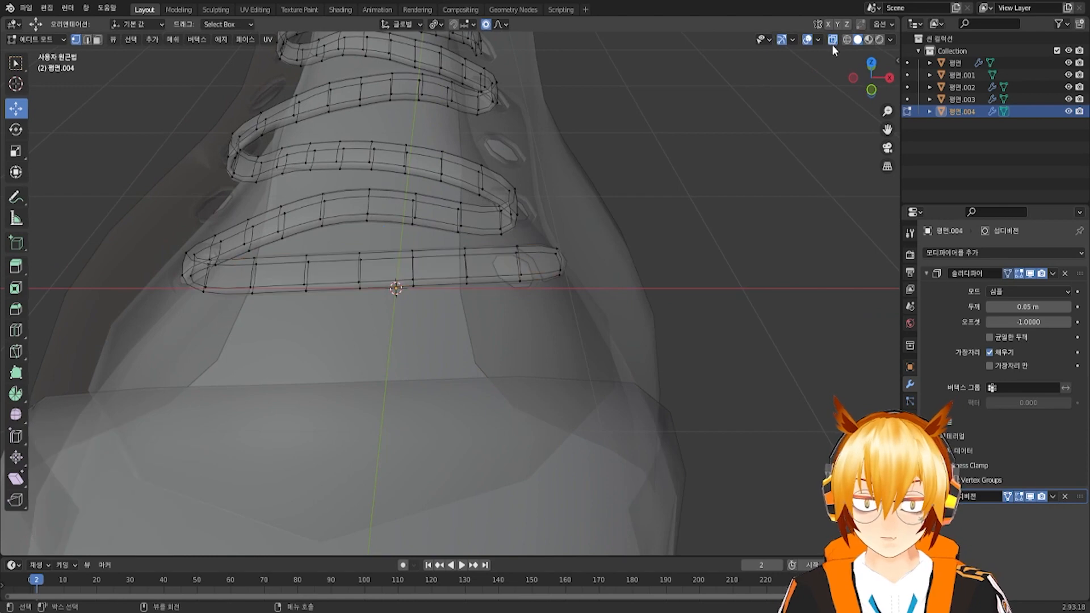
{"action": "left_click", "coordinate": [832, 42]}
{"action": "middle_click_drag", "start_coordinate": [373, 313], "coordinate": [435, 281]}
{"action": "left_click", "coordinate": [832, 41]}
Raise the middle of the new segment about 0.119 m in Z with a proportional size of 0.683, and turn X-ray off
{"action": "middle_click_drag", "start_coordinate": [475, 324], "coordinate": [422, 227]}
{"action": "key", "text": "g"}
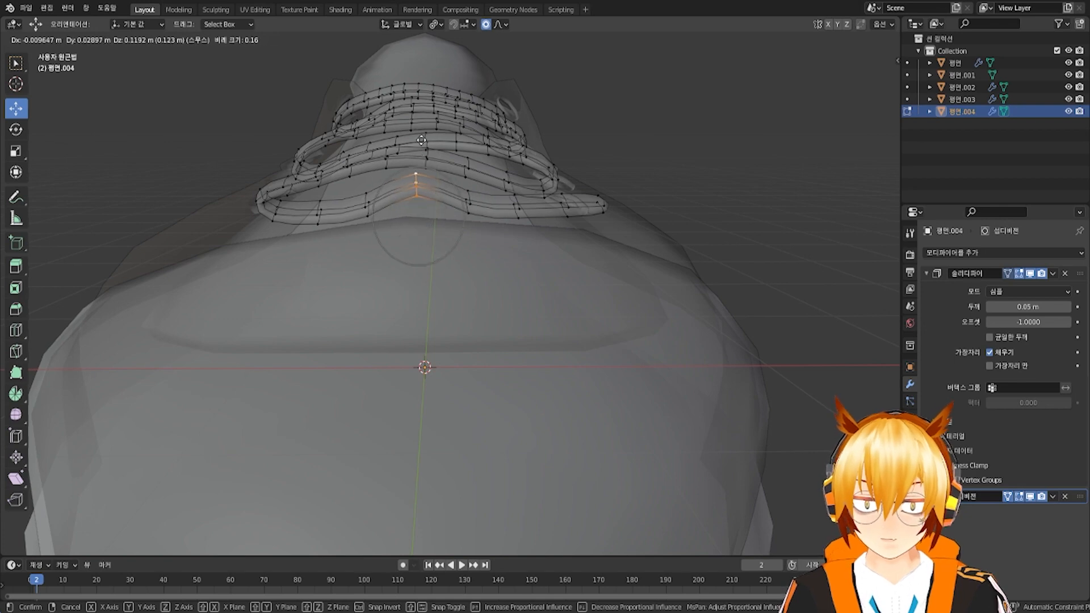
{"action": "scroll", "coordinate": [421, 140], "scroll_direction": "down", "scroll_amount": 15}
{"action": "left_click", "coordinate": [421, 140]}
{"action": "middle_click_drag", "start_coordinate": [421, 140], "coordinate": [781, 105]}
{"action": "left_click", "coordinate": [835, 39]}
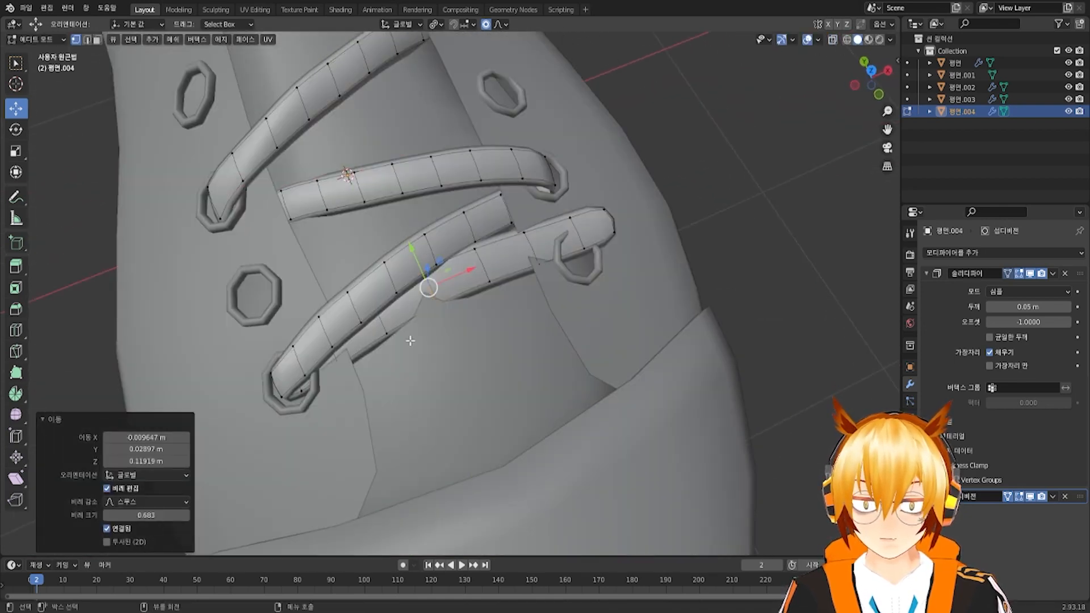
Adjust the position of the middle loop of the new lace segment slightly
{"action": "middle_click_drag", "start_coordinate": [408, 341], "coordinate": [413, 244]}
{"action": "key", "text": "g"}
{"action": "left_click_drag", "start_coordinate": [412, 258], "coordinate": [411, 269]}
{"action": "middle_click_drag", "start_coordinate": [420, 325], "coordinate": [425, 262]}
{"action": "middle_click_drag", "start_coordinate": [279, 246], "coordinate": [284, 217]}
{"action": "left_click", "coordinate": [285, 216]}
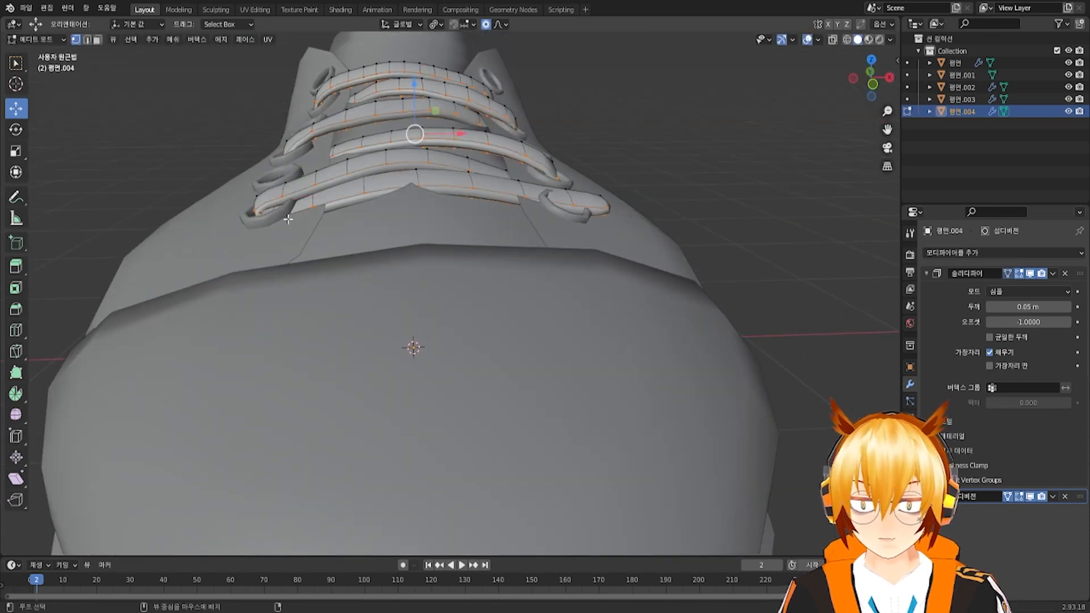
{"action": "left_click", "coordinate": [288, 219], "text": "alt"}
{"action": "left_click", "coordinate": [286, 225], "text": "alt"}
{"action": "left_click", "coordinate": [284, 214], "text": "alt"}
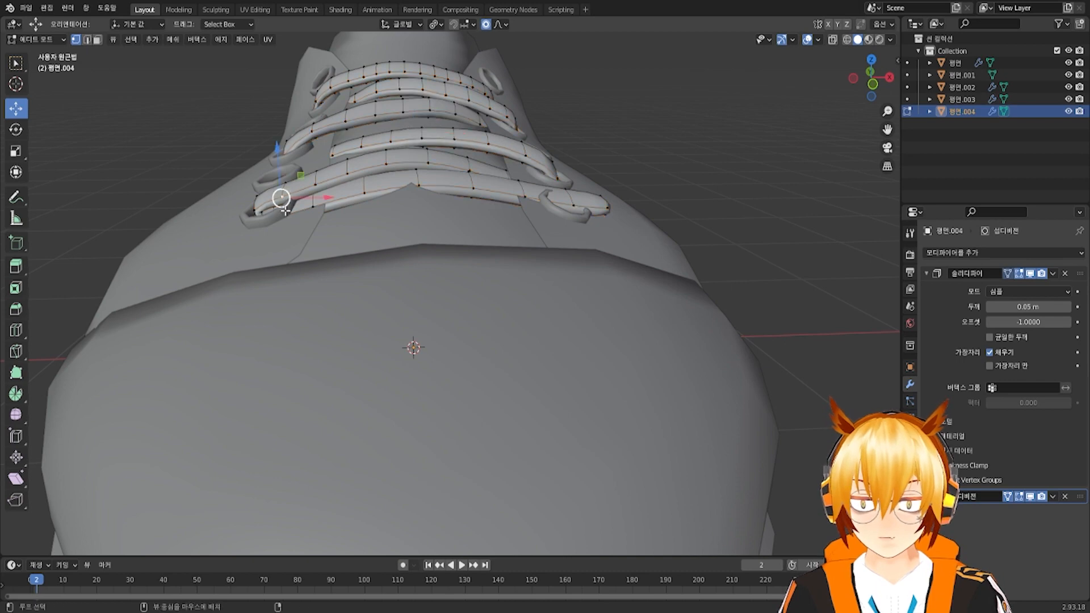
{"action": "key", "text": "alt+a"}
With X-ray on, lower the lace loop beside the eyelet where the new segment starts slightly
{"action": "key", "text": "alt+z"}
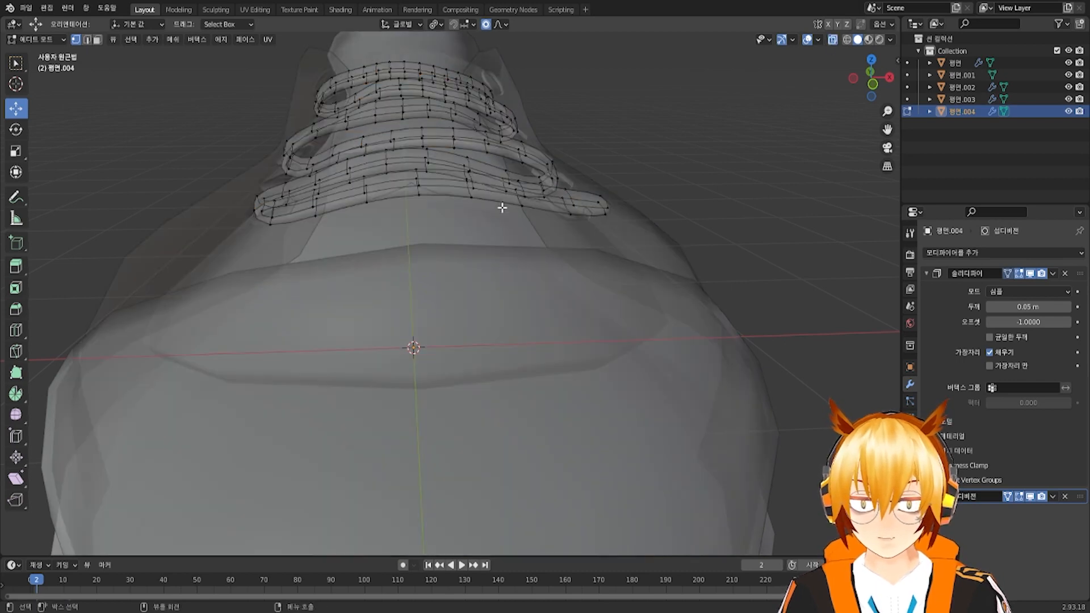
{"action": "left_click", "coordinate": [276, 213], "text": "alt"}
{"action": "left_click", "coordinate": [274, 213], "text": "alt"}
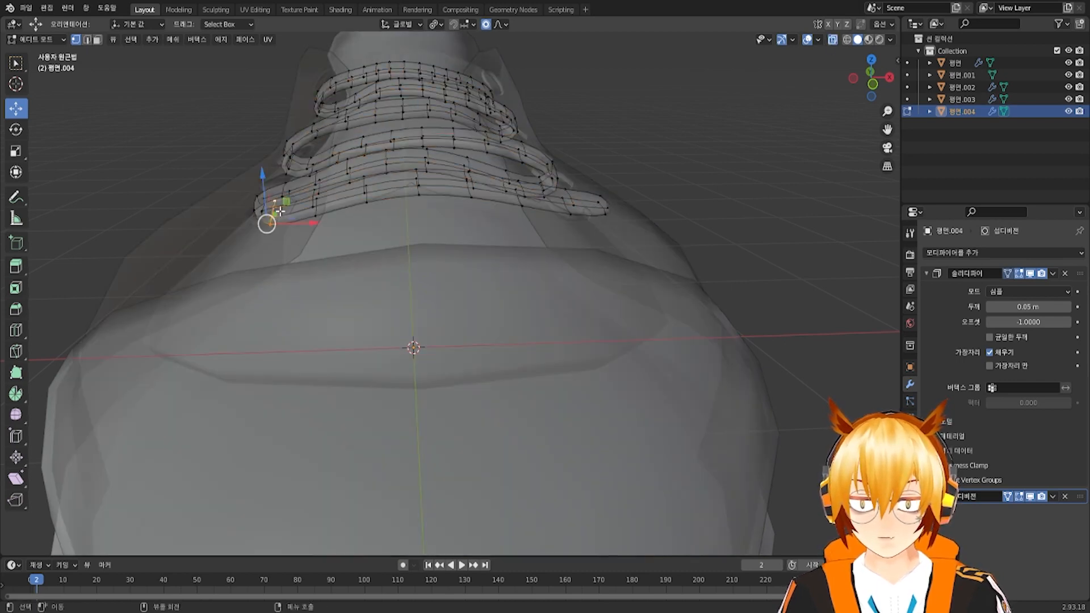
{"action": "left_click_drag", "start_coordinate": [271, 196], "coordinate": [277, 206]}
{"action": "scroll", "coordinate": [276, 206], "scroll_direction": "up", "scroll_amount": 8}
Move the adjacent loop about 0.009 m in Y and 0.018 m in Z, locking X, and turn X-ray off
{"action": "left_click", "coordinate": [286, 191], "text": "alt"}
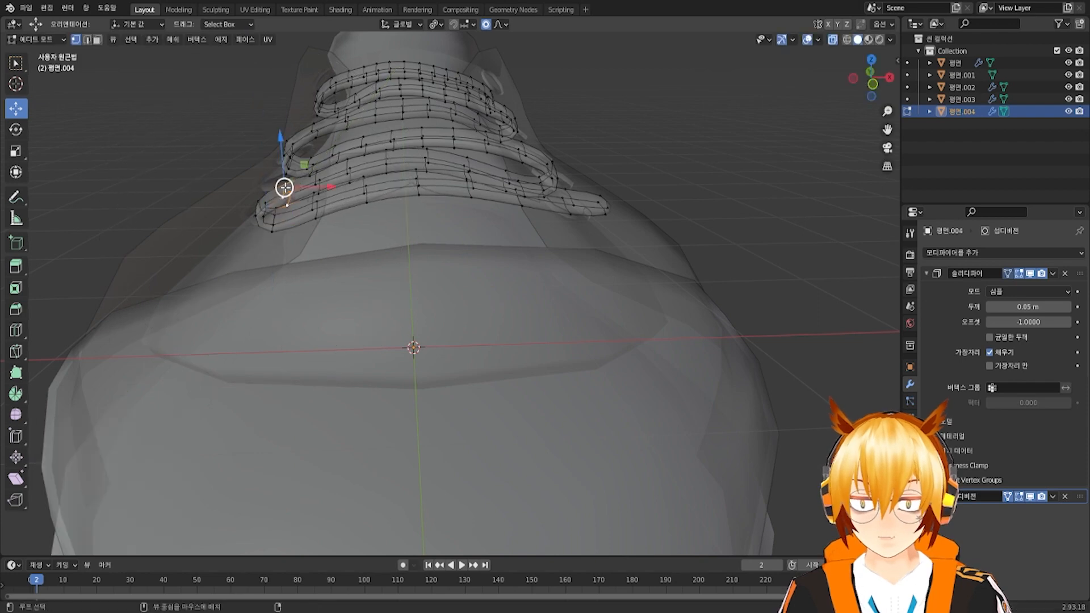
{"action": "key", "text": "g"}
{"action": "key", "text": "shift+x"}
{"action": "left_click", "coordinate": [289, 162]}
{"action": "left_click", "coordinate": [832, 39]}
{"action": "scroll", "coordinate": [310, 242], "scroll_direction": "up", "scroll_amount": 5}
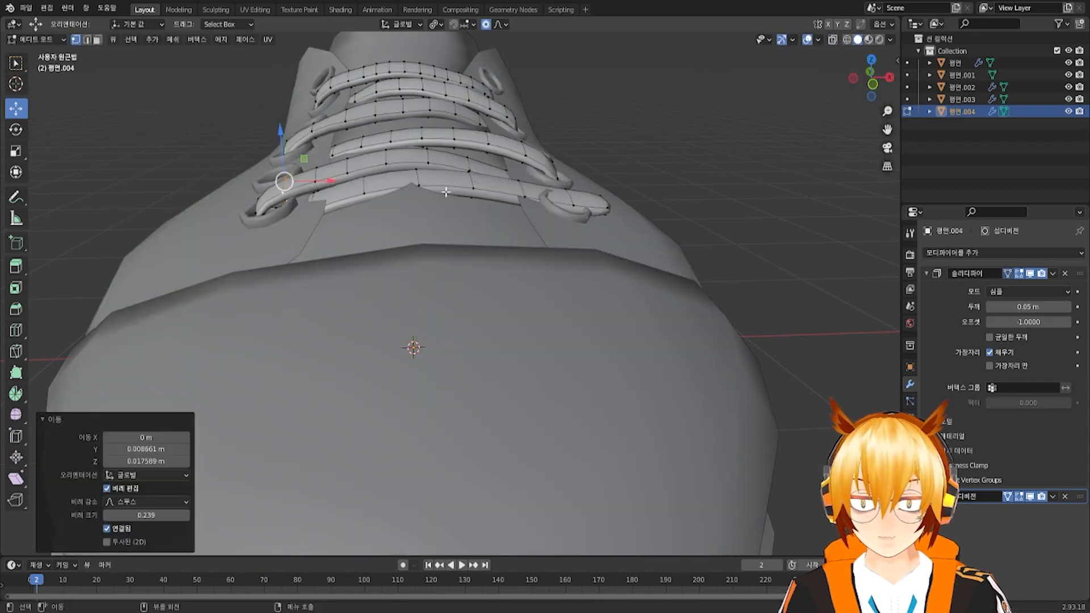
Nudge the lace loop at the tongue's edge nearest the segment's starting eyelet slightly
{"action": "middle_click_drag", "start_coordinate": [309, 231], "coordinate": [322, 215]}
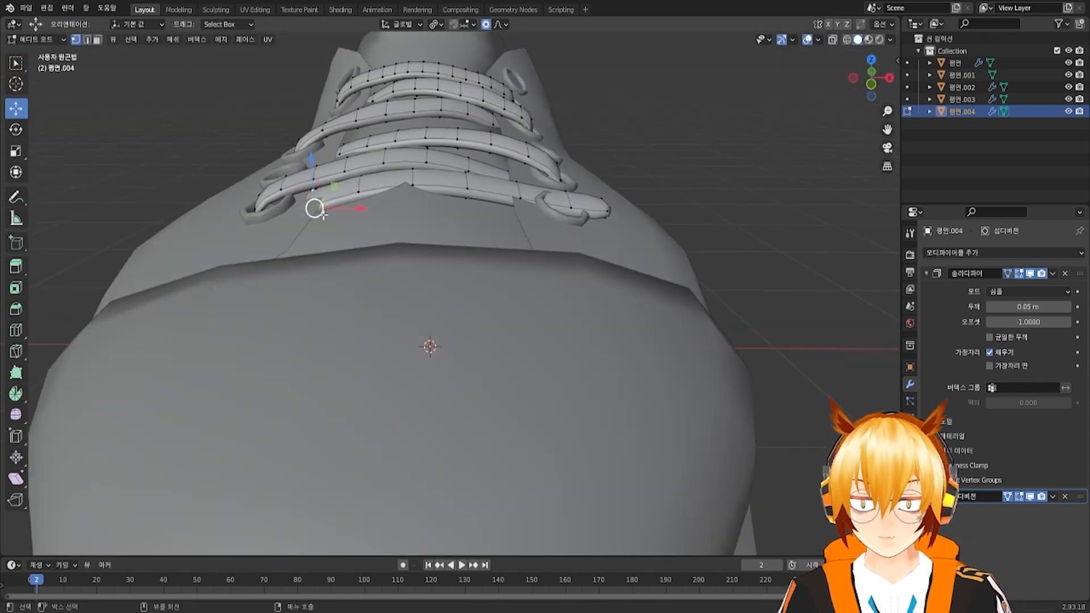
{"action": "left_click_drag", "start_coordinate": [318, 183], "coordinate": [320, 190]}
Shift the segment's middle loop about -0.005 m in Y and 0.020 m in Z, undoing the extra nudge
{"action": "left_click", "coordinate": [413, 178], "text": "alt"}
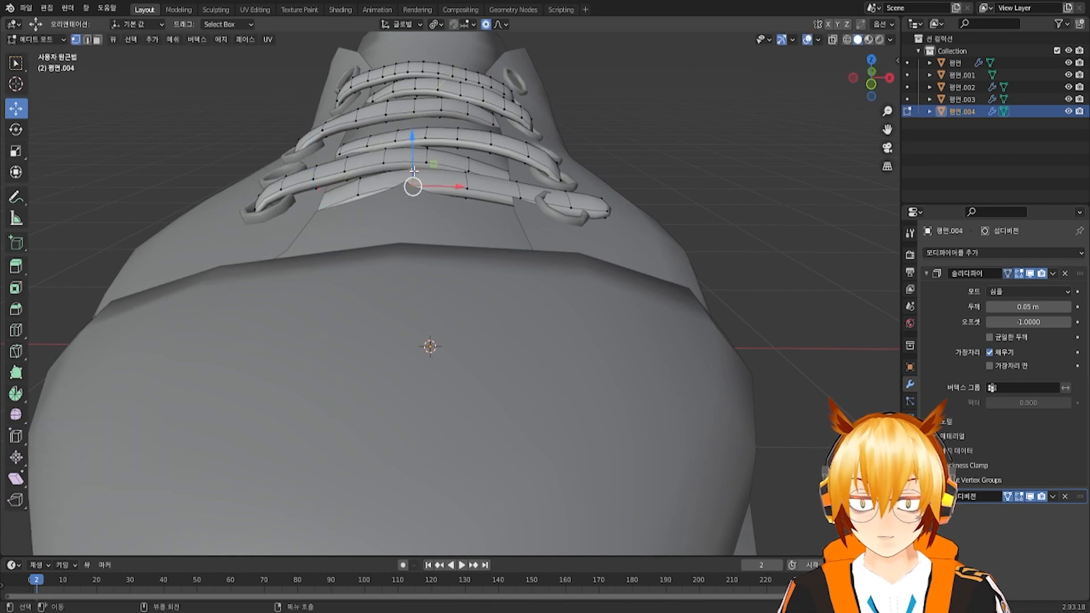
{"action": "left_click_drag", "start_coordinate": [415, 157], "coordinate": [418, 147]}
{"action": "middle_click_drag", "start_coordinate": [418, 147], "coordinate": [413, 203]}
{"action": "left_click_drag", "start_coordinate": [414, 200], "coordinate": [415, 194]}
{"action": "key", "text": "ctrl+z"}
Move the middle loop about -0.041 m in Y with a proportional size of 0.909
{"action": "middle_click_drag", "start_coordinate": [415, 195], "coordinate": [413, 255]}
{"action": "key", "text": "g"}
{"action": "key", "text": "y"}
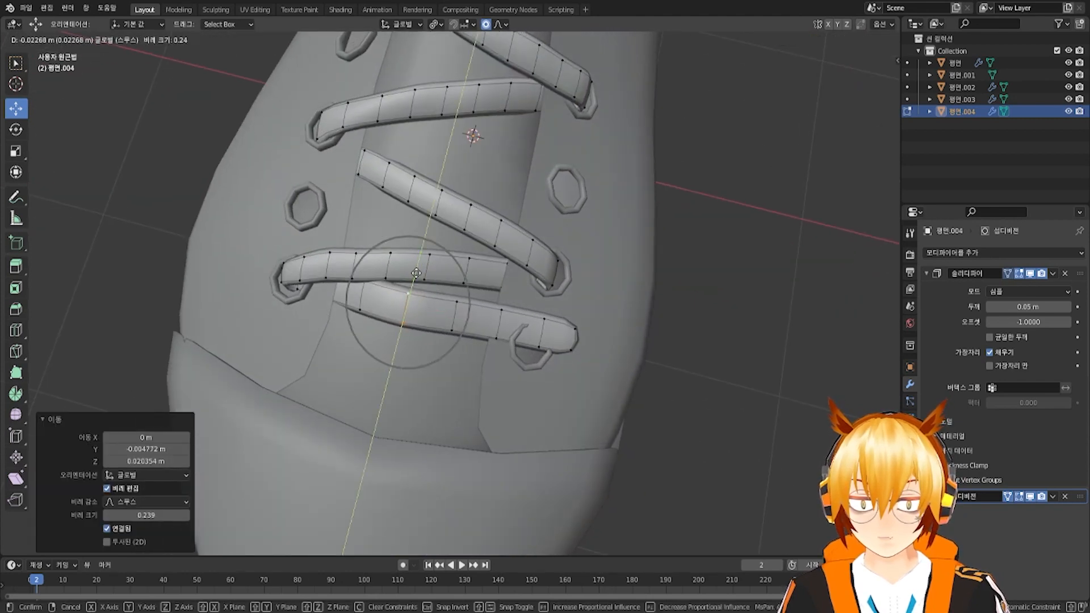
{"action": "scroll", "coordinate": [415, 267], "scroll_direction": "down", "scroll_amount": 12}
{"action": "left_click", "coordinate": [415, 276]}
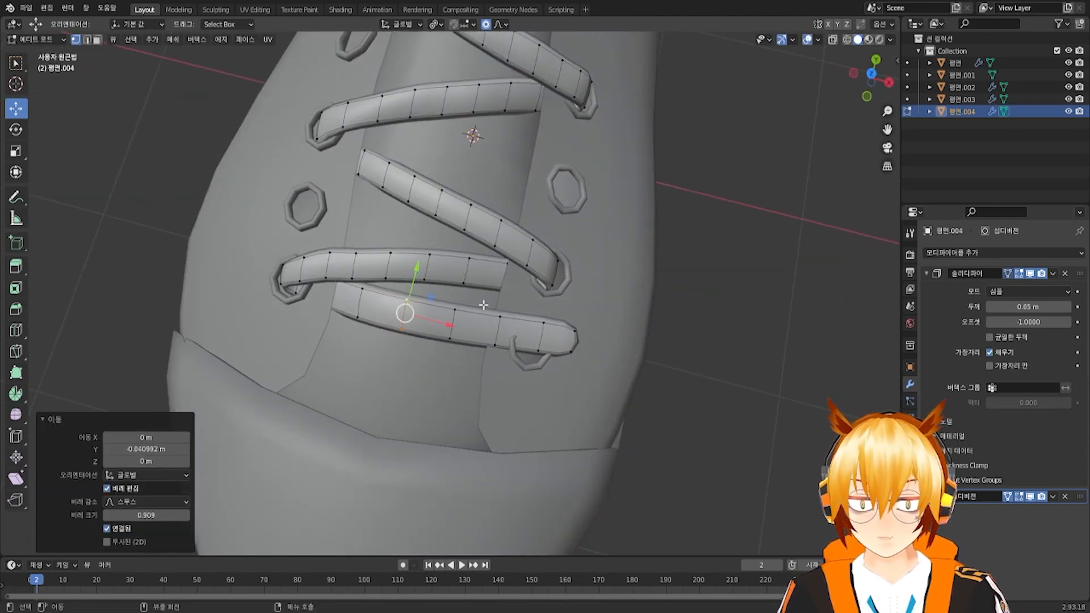
Adjust the height of the lace loop at the flap edge near the opposite eyelet along Z
{"action": "middle_click_drag", "start_coordinate": [544, 352], "coordinate": [502, 278]}
{"action": "left_click", "coordinate": [484, 237], "text": "alt"}
{"action": "middle_click_drag", "start_coordinate": [484, 237], "coordinate": [457, 193]}
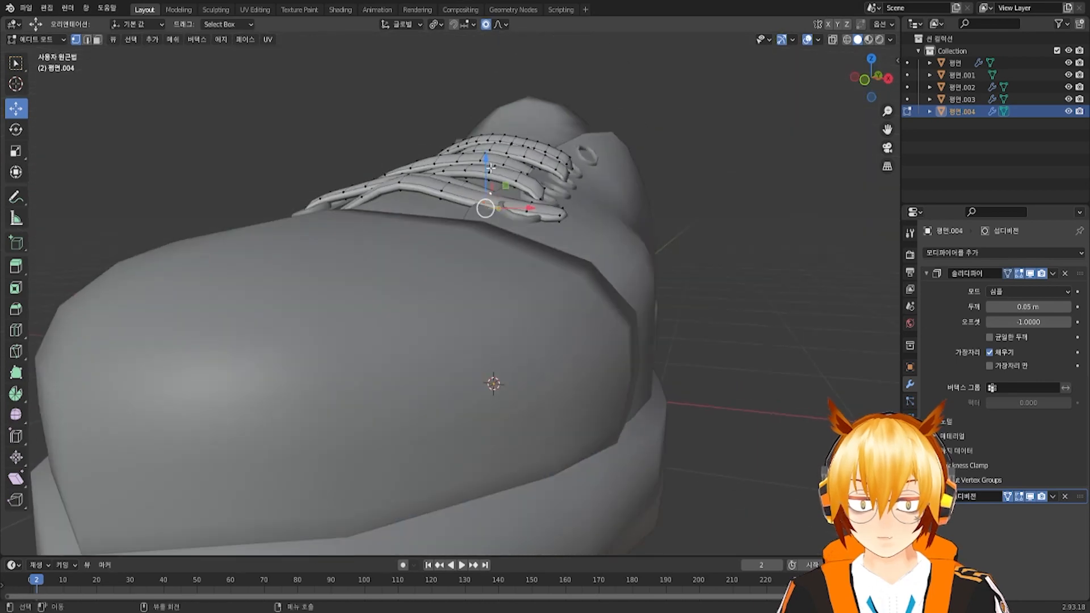
{"action": "key", "text": "g"}
{"action": "key", "text": "z"}
{"action": "scroll", "coordinate": [456, 191], "scroll_direction": "up", "scroll_amount": 6}
{"action": "left_click", "coordinate": [456, 190]}
Raise the neighbouring loop toward the tongue's middle about 0.019 m in Z
{"action": "left_click", "coordinate": [449, 192], "text": "alt"}
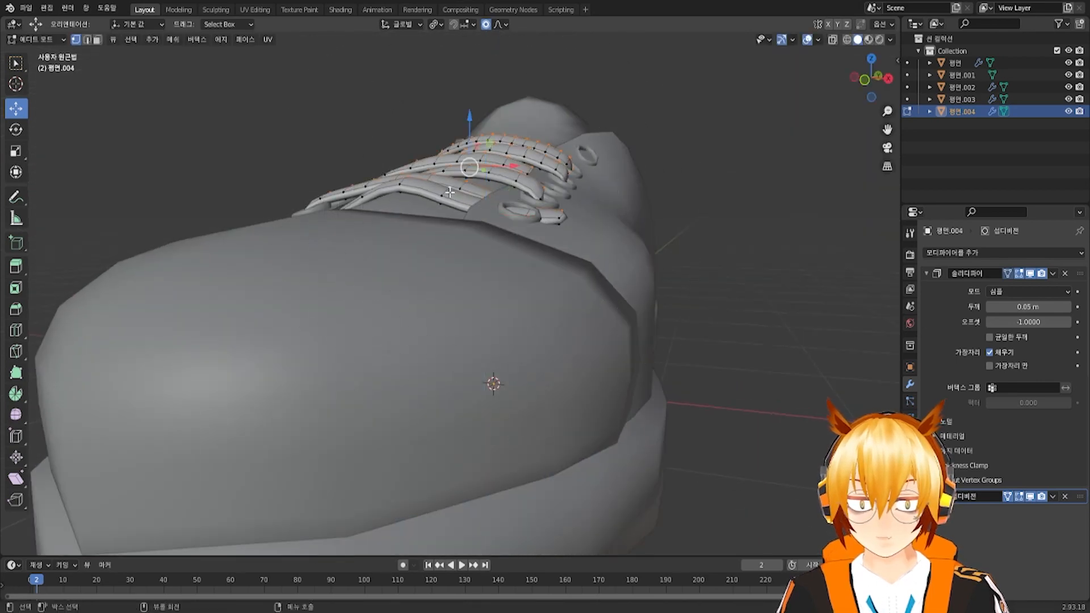
{"action": "key", "text": "g"}
{"action": "key", "text": "z"}
{"action": "scroll", "coordinate": [446, 174], "scroll_direction": "up", "scroll_amount": 3}
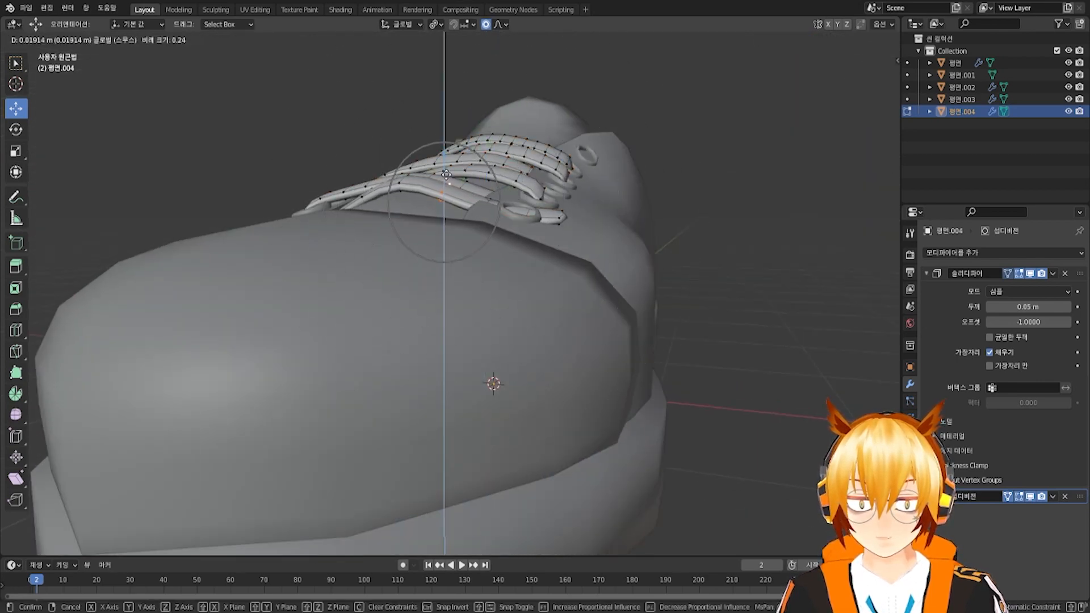
{"action": "left_click", "coordinate": [446, 175]}
Lower the lace loop inside the opposite eyelet about 0.029 m in Z with a proportional size of 0.180
{"action": "left_click", "coordinate": [528, 216], "text": "alt"}
{"action": "middle_click_drag", "start_coordinate": [526, 214], "coordinate": [524, 245]}
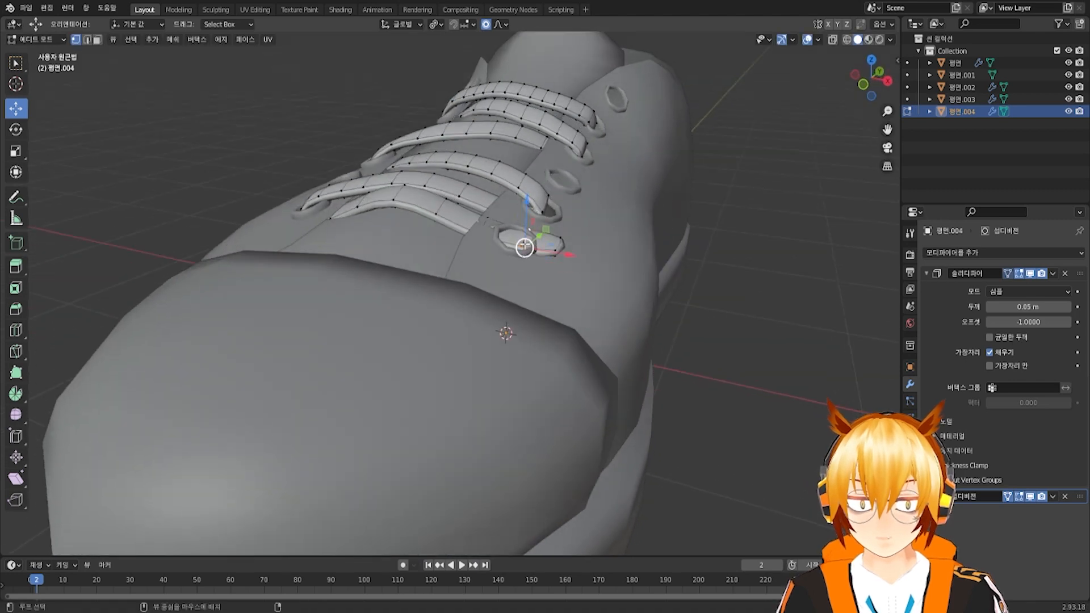
{"action": "left_click_drag", "start_coordinate": [527, 216], "coordinate": [528, 222]}
{"action": "scroll", "coordinate": [528, 223], "scroll_direction": "up", "scroll_amount": 1}
{"action": "middle_click_drag", "start_coordinate": [528, 222], "coordinate": [531, 236]}
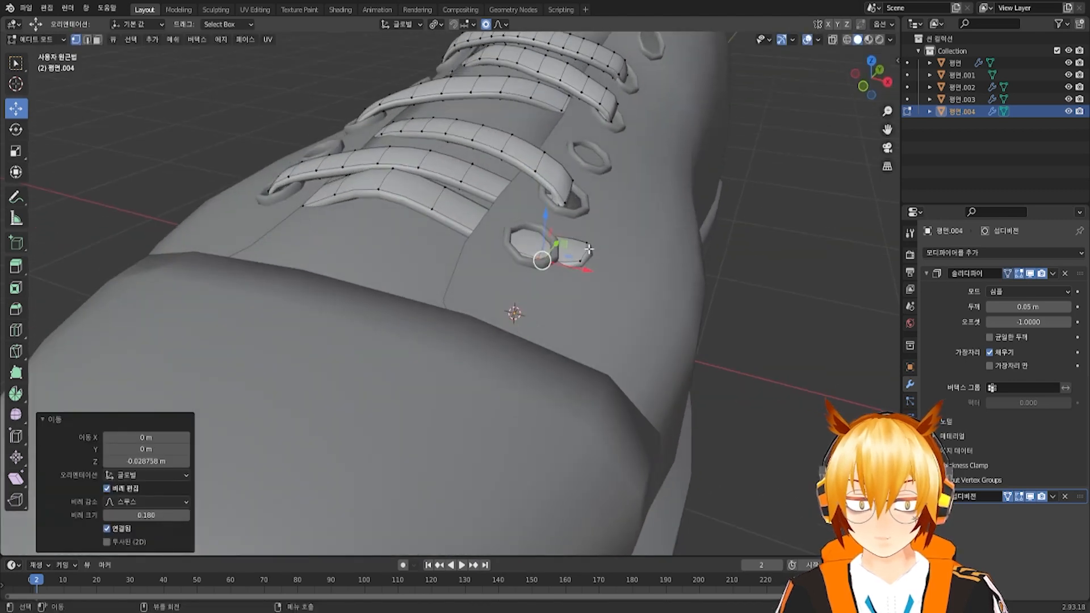
Pull the lace tip back into the eyelet about 0.15 m in negative X and shift it about -0.053 m in Y
{"action": "left_click", "coordinate": [586, 255], "text": "alt"}
{"action": "key", "text": "g"}
{"action": "key", "text": "x"}
{"action": "scroll", "coordinate": [584, 249], "scroll_direction": "down", "scroll_amount": 2}
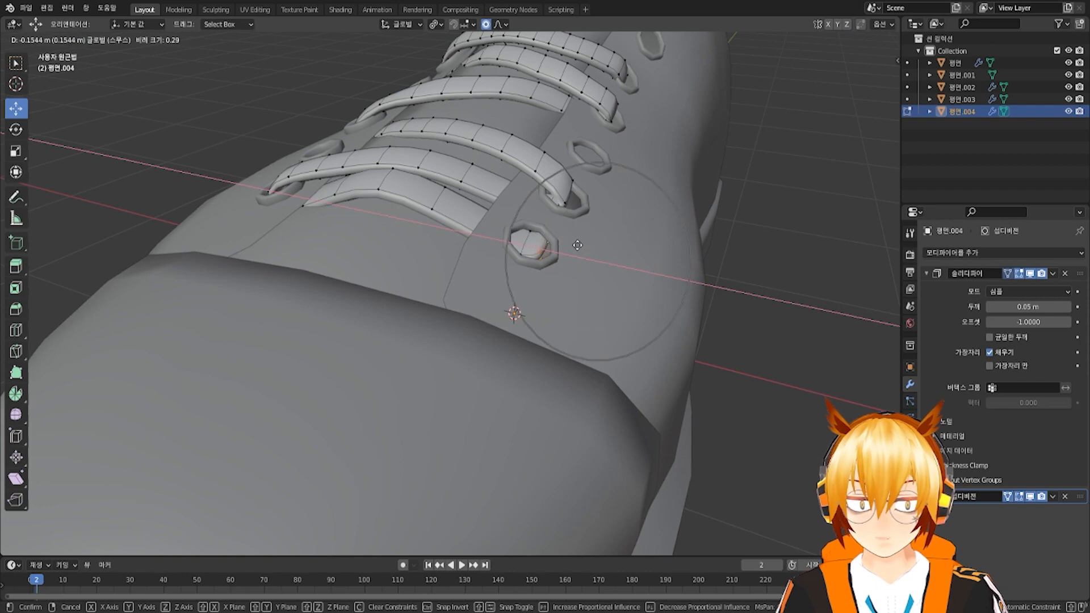
{"action": "left_click", "coordinate": [582, 246]}
{"action": "middle_click_drag", "start_coordinate": [582, 246], "coordinate": [545, 282]}
{"action": "left_click_drag", "start_coordinate": [532, 315], "coordinate": [516, 326]}
Raise the lace tip inside the eyelet about 0.035 m in Z
{"action": "middle_click_drag", "start_coordinate": [504, 335], "coordinate": [531, 300]}
{"action": "key", "text": "g"}
{"action": "key", "text": "z"}
{"action": "scroll", "coordinate": [509, 226], "scroll_direction": "up", "scroll_amount": 4}
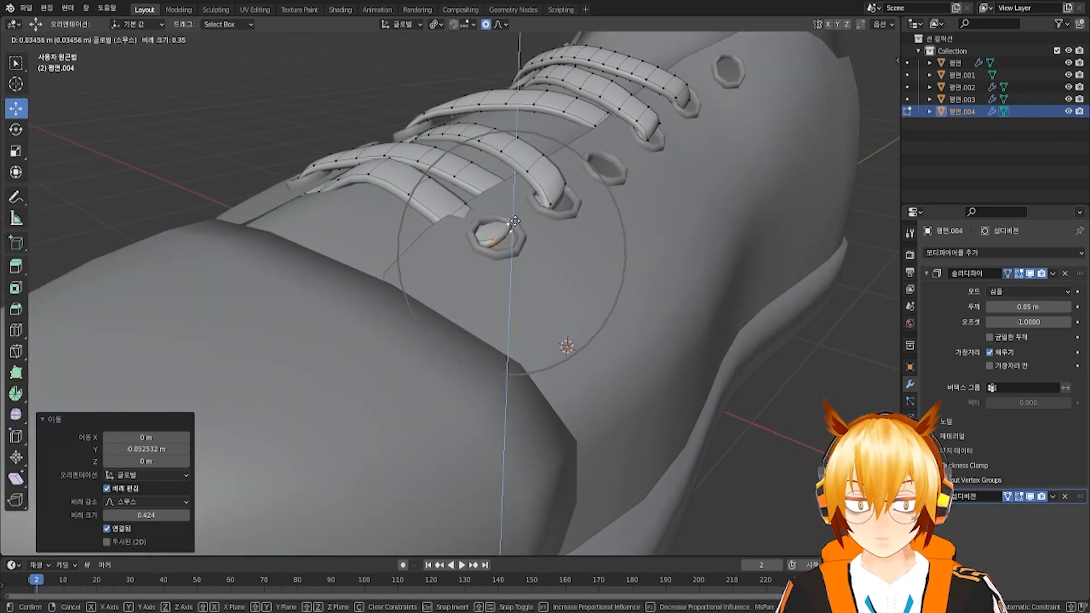
{"action": "left_click", "coordinate": [504, 219]}
Adjust the lace loop at the flap edge beside the eyelet so it tucks under the flap
{"action": "scroll", "coordinate": [514, 206], "scroll_direction": "up", "scroll_amount": 2}
{"action": "left_click_drag", "start_coordinate": [515, 208], "coordinate": [456, 192]}
{"action": "left_click", "coordinate": [465, 203], "text": "alt"}
{"action": "scroll", "coordinate": [457, 193], "scroll_direction": "up", "scroll_amount": 2}
{"action": "left_click", "coordinate": [519, 229]}
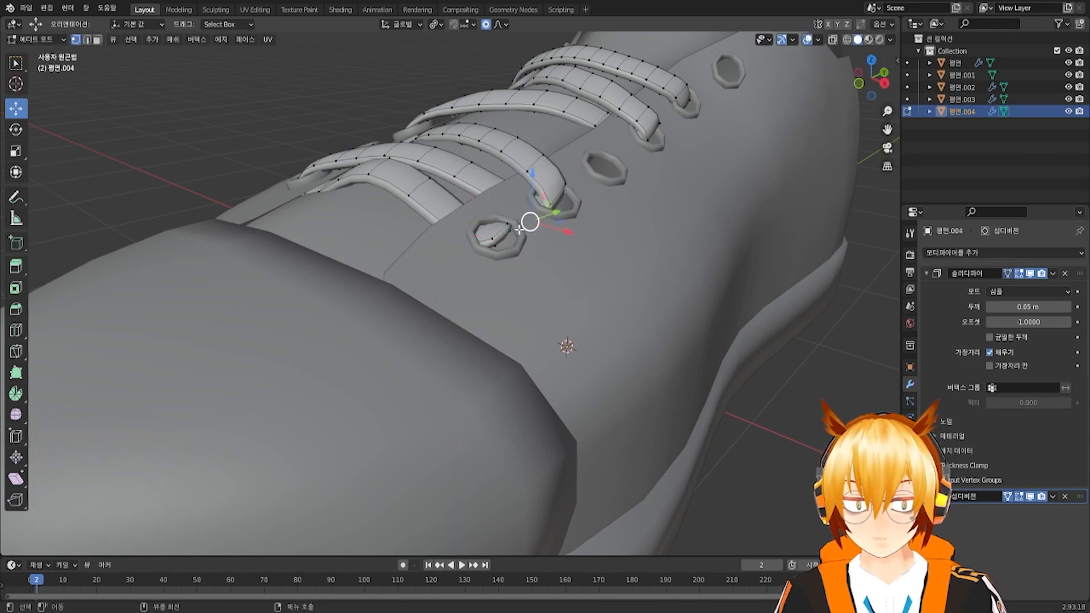
Extrude the lace tip up out of the eyelet, about 0.10 m in Z
{"action": "left_click", "coordinate": [508, 234], "text": "alt"}
{"action": "mouse_move", "coordinate": [509, 234]}
{"action": "middle_mouse_down"}
{"action": "mouse_move", "coordinate": [545, 275]}
{"action": "mouse_move", "coordinate": [527, 235]}
{"action": "middle_mouse_up"}
{"action": "key", "text": "g"}
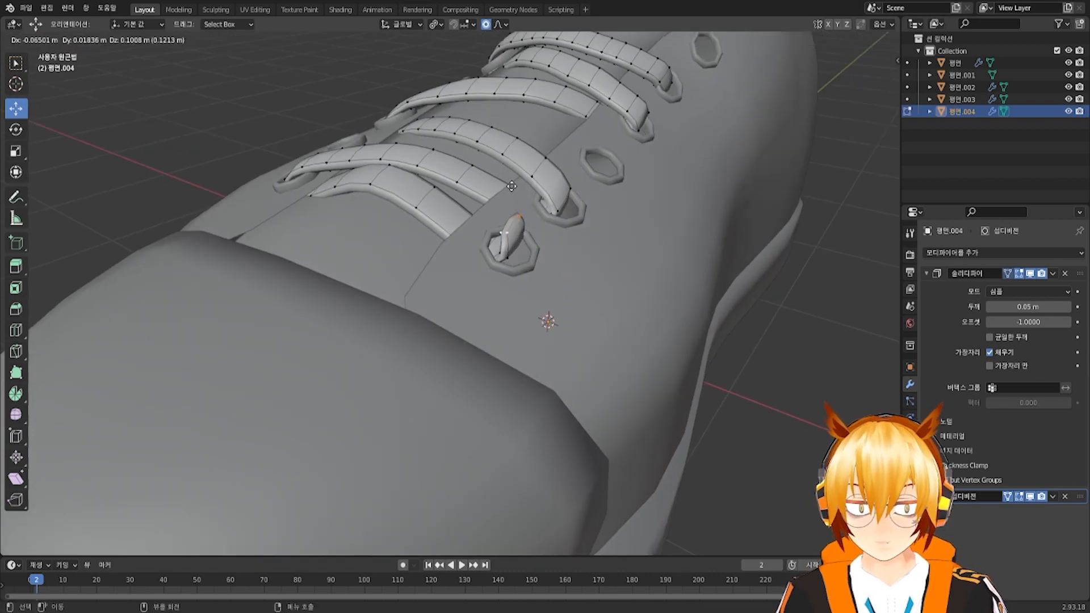
{"action": "left_click", "coordinate": [511, 186]}
Extrude the lace end back across the tongue in further segments, the last about -0.217 m in X and 0.123 m in Y
{"action": "middle_click_drag", "start_coordinate": [511, 186], "coordinate": [564, 243]}
{"action": "key", "text": "g"}
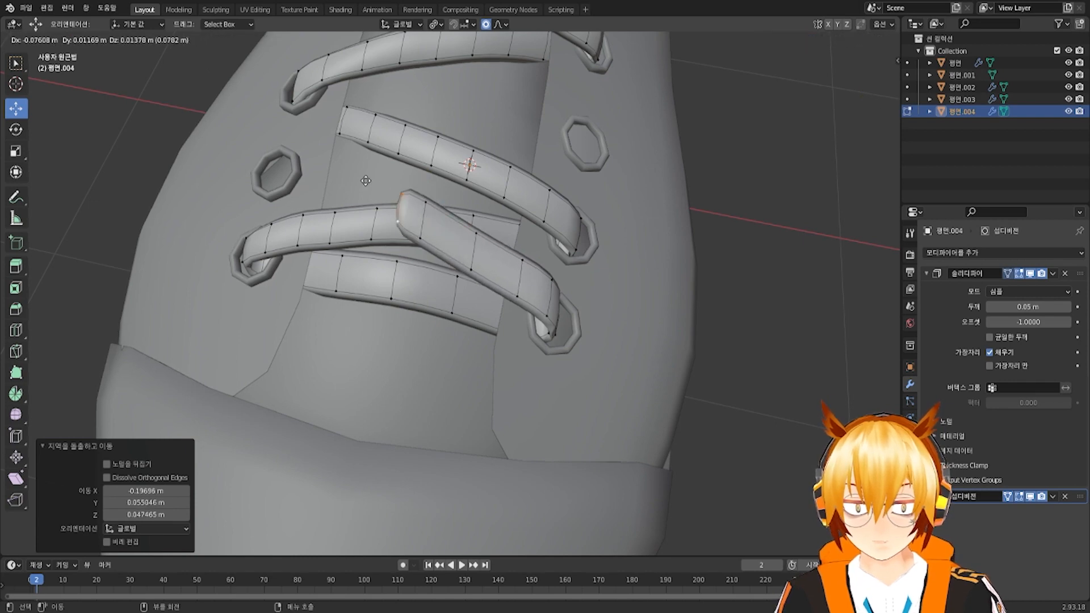
{"action": "left_click", "coordinate": [322, 162]}
{"action": "middle_click_drag", "start_coordinate": [342, 184], "coordinate": [400, 241]}
{"action": "key", "text": "e"}
{"action": "left_click", "coordinate": [260, 323]}
Lower the new lace tip about 0.10 m in Z with a proportional size of 0.20
{"action": "middle_click_drag", "start_coordinate": [260, 323], "coordinate": [316, 177]}
{"action": "scroll", "coordinate": [316, 129], "scroll_direction": "up", "scroll_amount": 5}
{"action": "scroll", "coordinate": [316, 130], "scroll_direction": "down", "scroll_amount": 5}
{"action": "key", "text": "g"}
{"action": "key", "text": "z"}
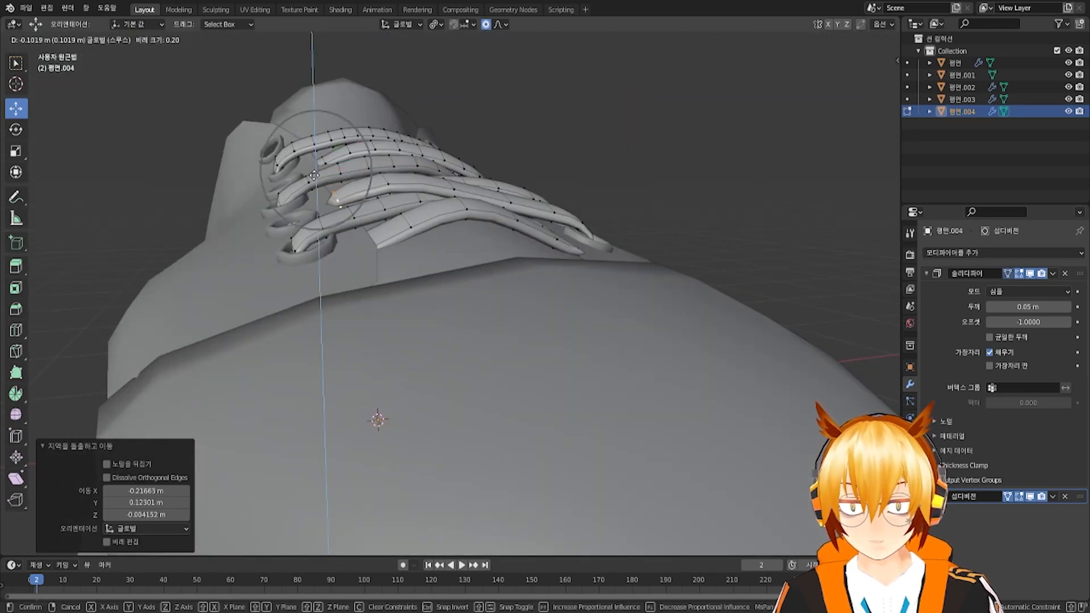
{"action": "left_click", "coordinate": [309, 180]}
Raise the loop near the lace tip about 0.044 m and the loop nearer the eyelet about 0.028 m in Z
{"action": "middle_click_drag", "start_coordinate": [309, 179], "coordinate": [370, 197]}
{"action": "left_click", "coordinate": [373, 254], "text": "alt"}
{"action": "left_click_drag", "start_coordinate": [370, 197], "coordinate": [370, 186]}
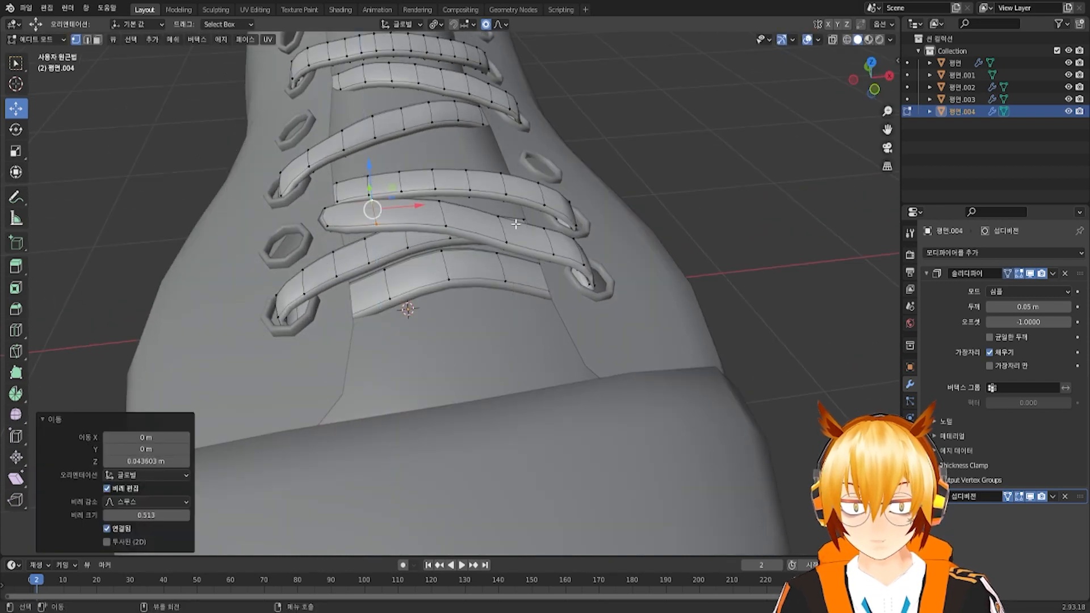
{"action": "left_click", "coordinate": [502, 229], "text": "alt"}
{"action": "left_click_drag", "start_coordinate": [506, 205], "coordinate": [507, 197]}
{"action": "scroll", "coordinate": [506, 198], "scroll_direction": "up", "scroll_amount": 9}
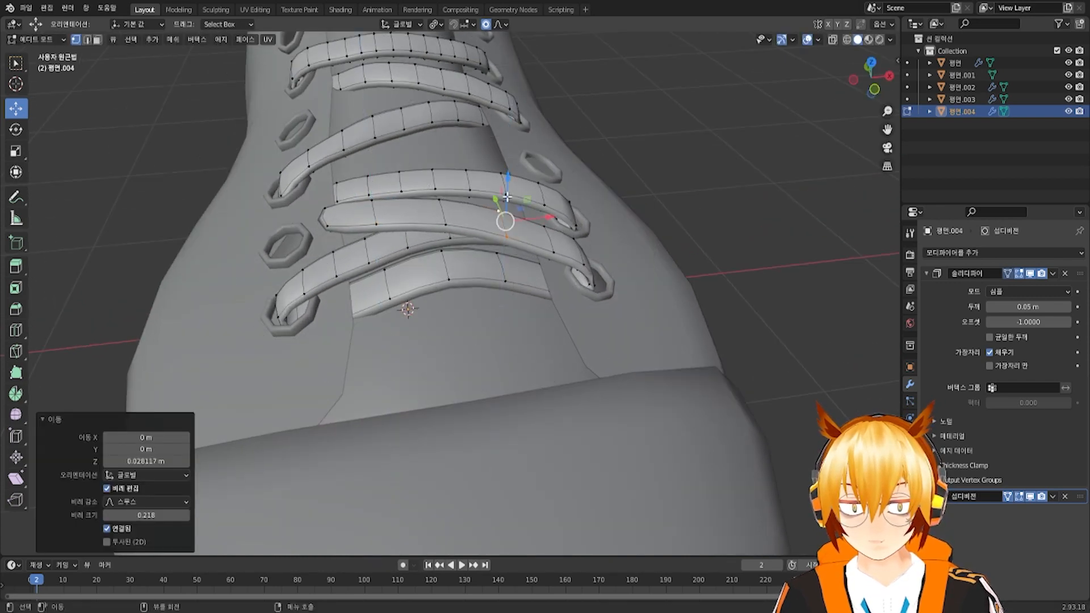
Move the loop next to the lace tip about 0.038 m in Y with a proportional size of 0.164
{"action": "middle_click_drag", "start_coordinate": [329, 238], "coordinate": [496, 268]}
{"action": "left_click", "coordinate": [447, 251], "text": "alt"}
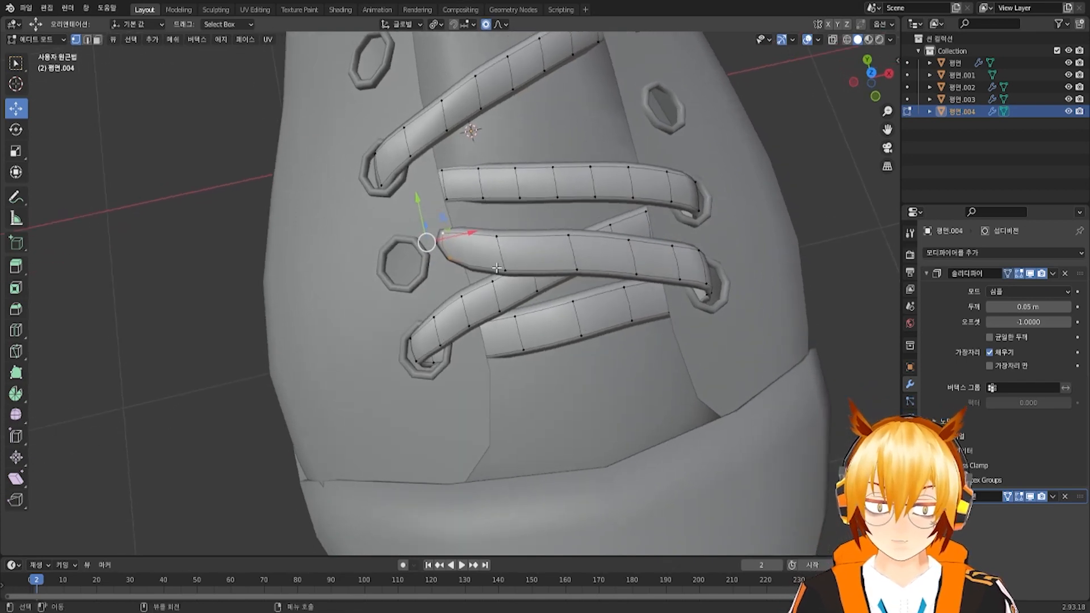
{"action": "left_click_drag", "start_coordinate": [495, 241], "coordinate": [495, 234]}
{"action": "scroll", "coordinate": [496, 236], "scroll_direction": "up", "scroll_amount": 2}
Move the lace tip toward the next free eyelet, about -0.088 m in X and -0.036 m in Z
{"action": "middle_click_drag", "start_coordinate": [496, 234], "coordinate": [546, 211]}
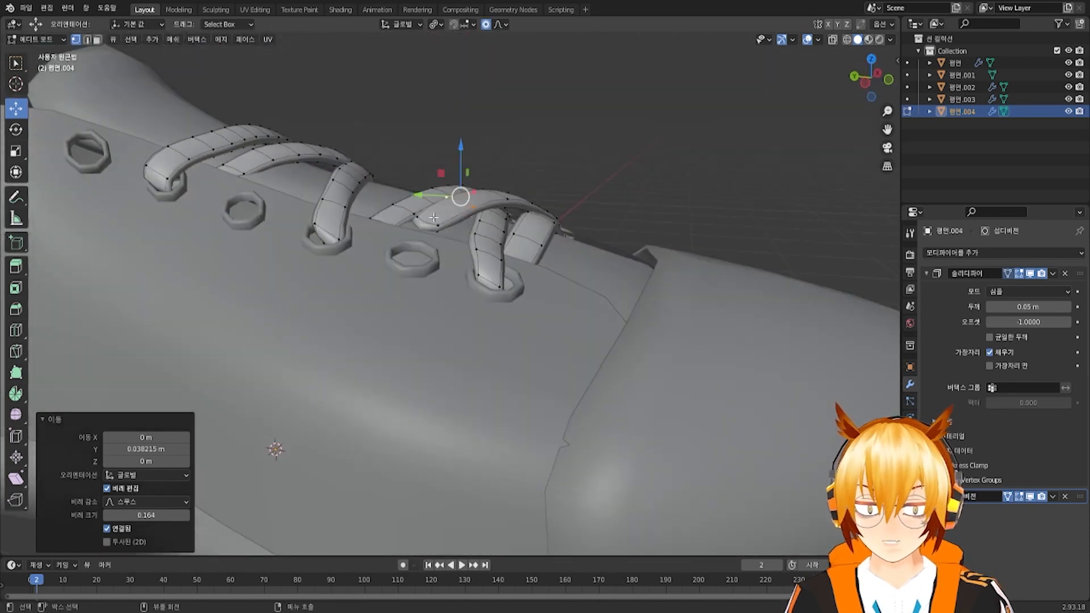
{"action": "left_click", "coordinate": [437, 224], "text": "alt"}
{"action": "middle_click_drag", "start_coordinate": [438, 243], "coordinate": [442, 301]}
{"action": "key", "text": "g"}
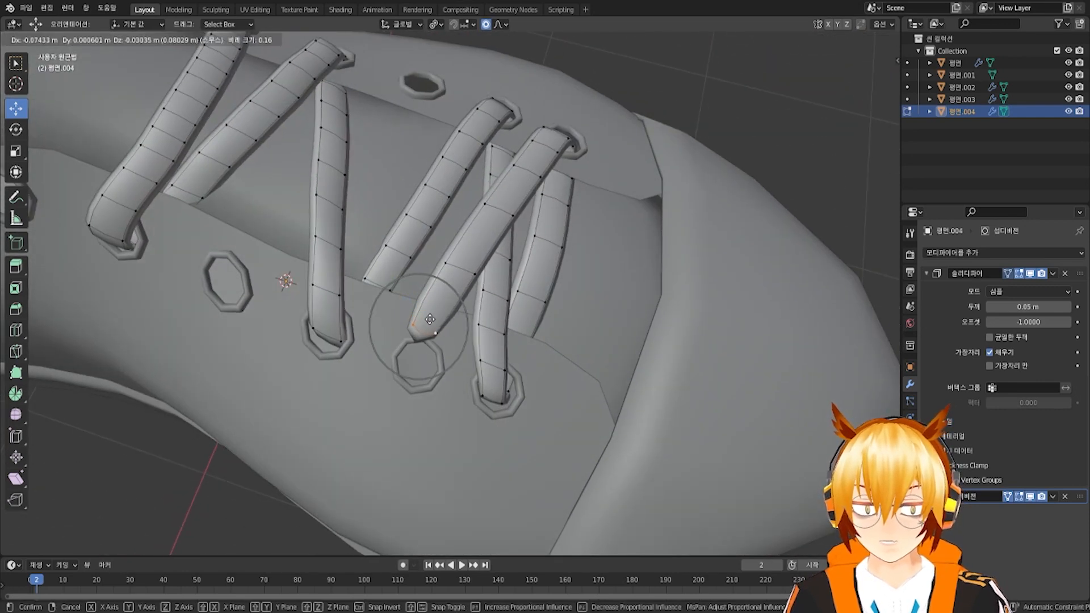
{"action": "left_click", "coordinate": [441, 330]}
Shift the lace tip about 0.07 m in positive X and add one loop cut midway along the top lace segment
{"action": "key", "text": "g"}
{"action": "key", "text": "x"}
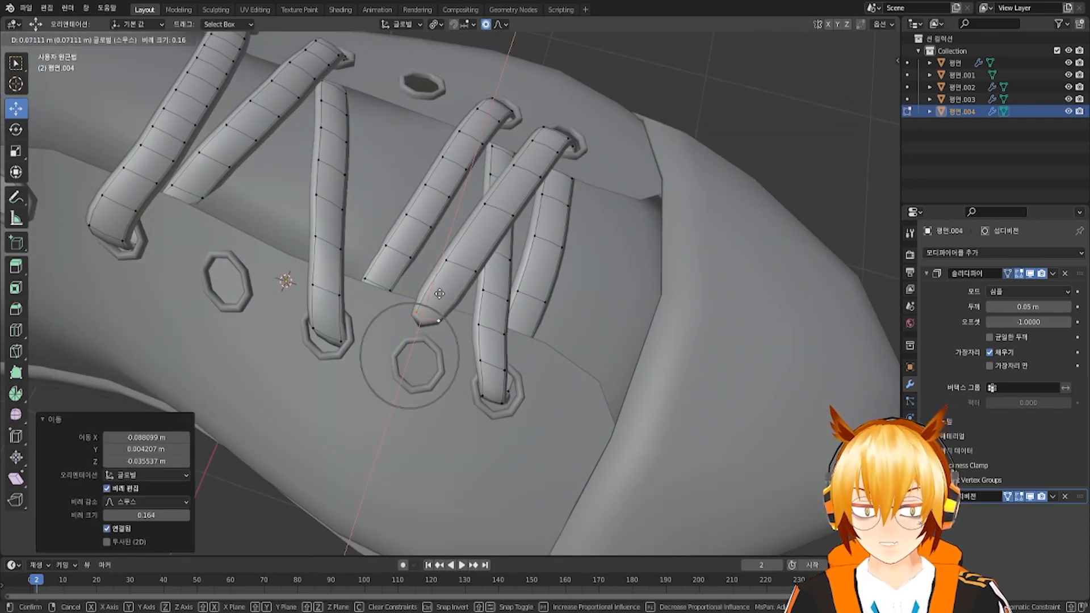
{"action": "left_click", "coordinate": [484, 258]}
{"action": "left_click", "coordinate": [491, 245]}
{"action": "right_click", "coordinate": [481, 263]}
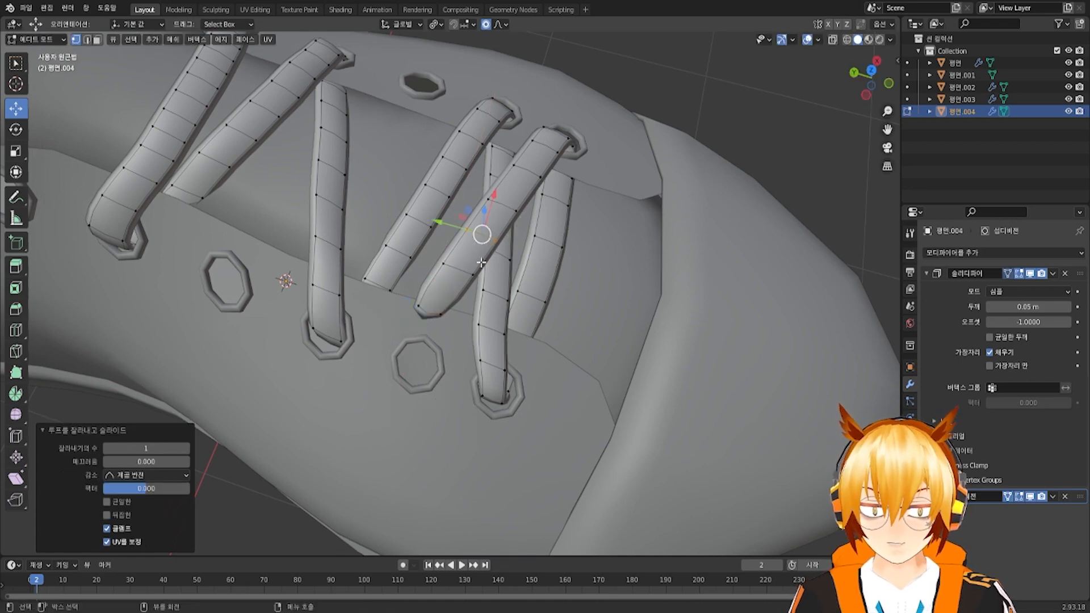
Extrude the lace tip over the free eyelet, about -0.13 m in X and -0.055 m in Z, and adjust it about 0.018 m in Z
{"action": "left_click", "coordinate": [427, 319], "text": "alt"}
{"action": "key", "text": "e"}
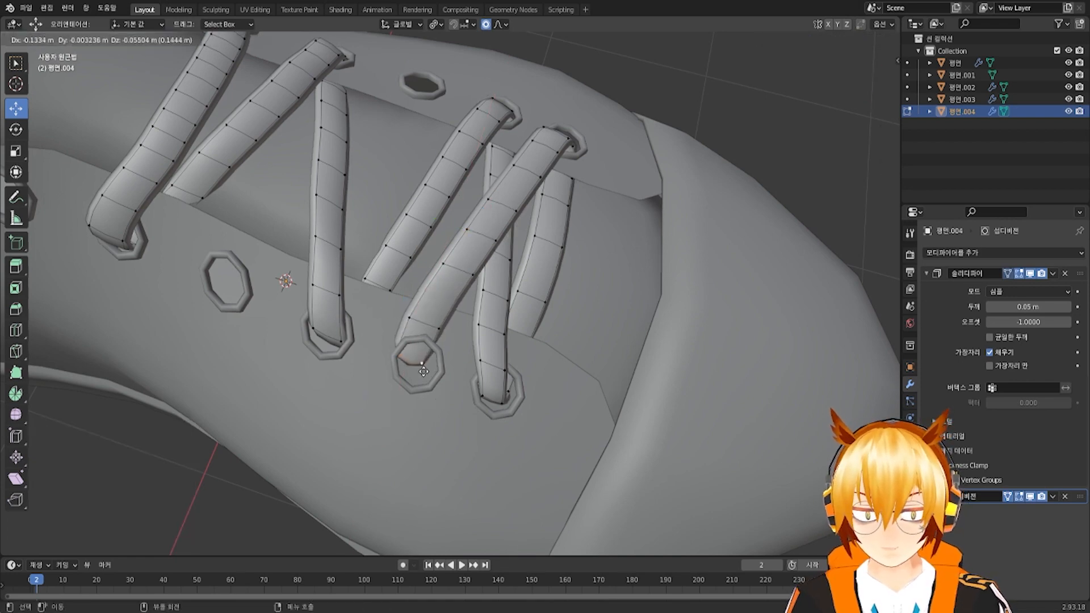
{"action": "left_click", "coordinate": [416, 369]}
{"action": "middle_click_drag", "start_coordinate": [416, 369], "coordinate": [350, 223]}
{"action": "left_click", "coordinate": [343, 217], "text": "alt"}
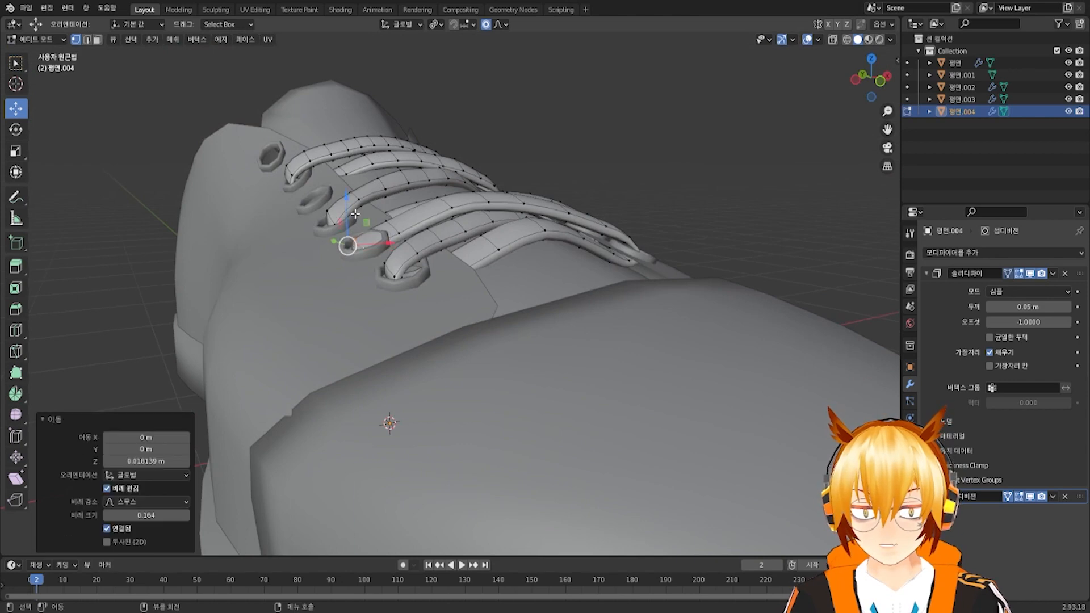
Raise the loop behind the lace tip about 0.063 m in Z with a proportional size of 0.135
{"action": "left_click", "coordinate": [399, 230], "text": "alt"}
{"action": "key", "text": "g"}
{"action": "left_click", "coordinate": [392, 183]}
Extrude the lace tip down into the eyelet, about 0.028 m in X, -0.048 m in Y and -0.112 m in Z
{"action": "middle_click_drag", "start_coordinate": [392, 182], "coordinate": [400, 189]}
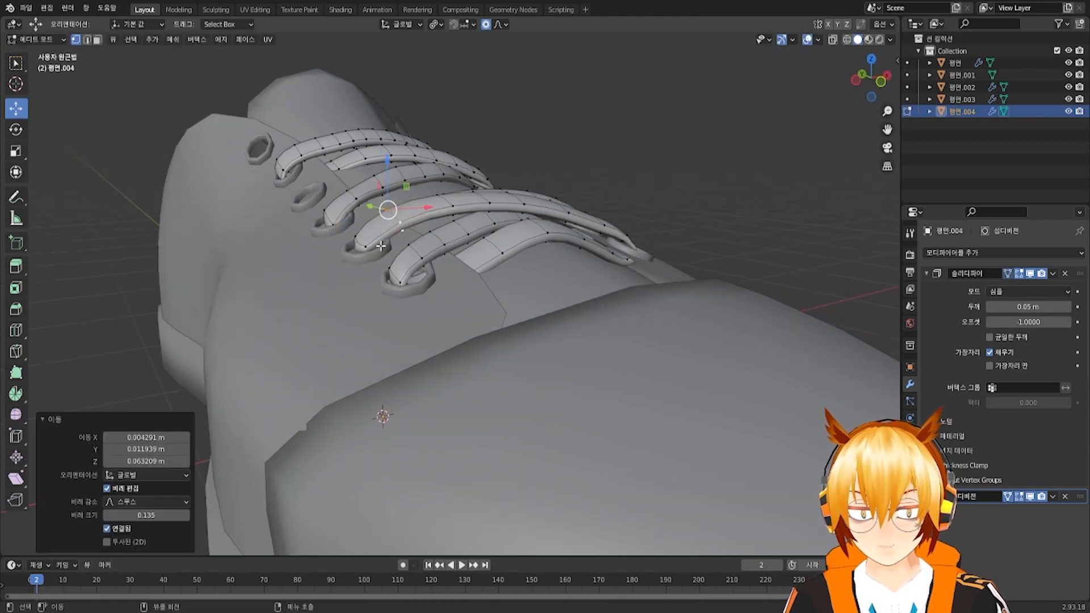
{"action": "left_click", "coordinate": [410, 287], "text": "alt"}
{"action": "key", "text": "g"}
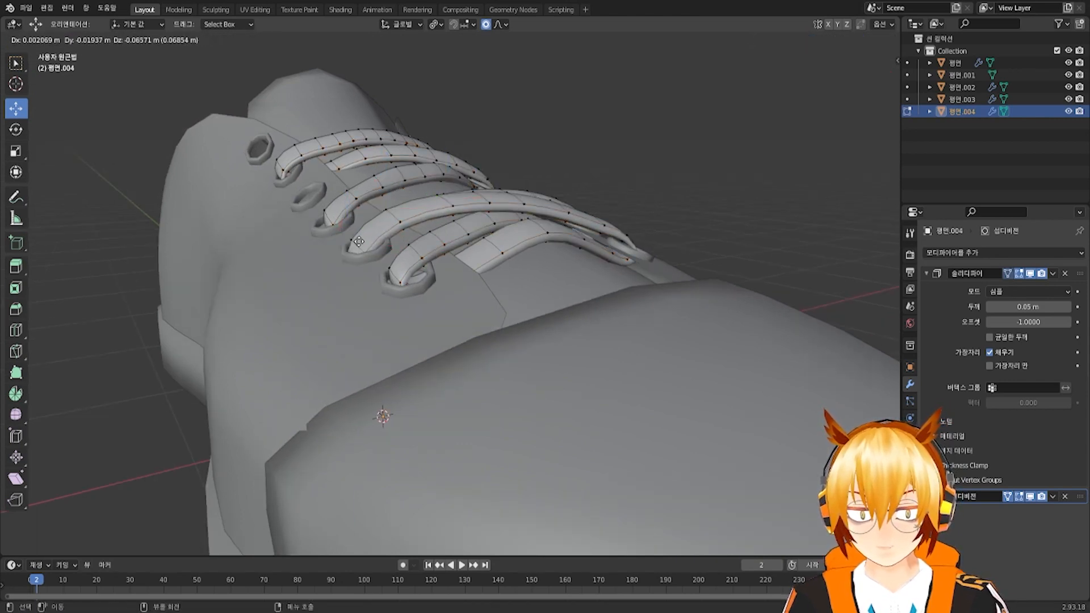
{"action": "left_click", "coordinate": [369, 254]}
{"action": "middle_click_drag", "start_coordinate": [369, 254], "coordinate": [347, 327]}
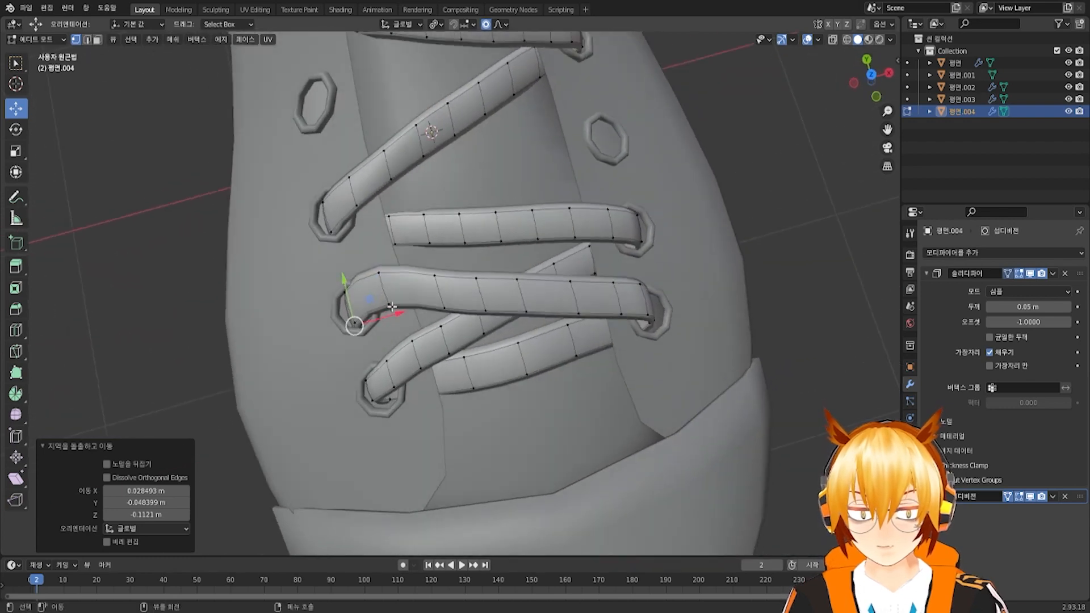
Shift the loop beside the newly threaded eyelet about 0.076 m toward the toe along Y with a proportional size of 0.135
{"action": "left_click", "coordinate": [384, 284], "text": "alt"}
{"action": "key", "text": "g"}
{"action": "key", "text": "y"}
{"action": "left_click", "coordinate": [383, 286]}
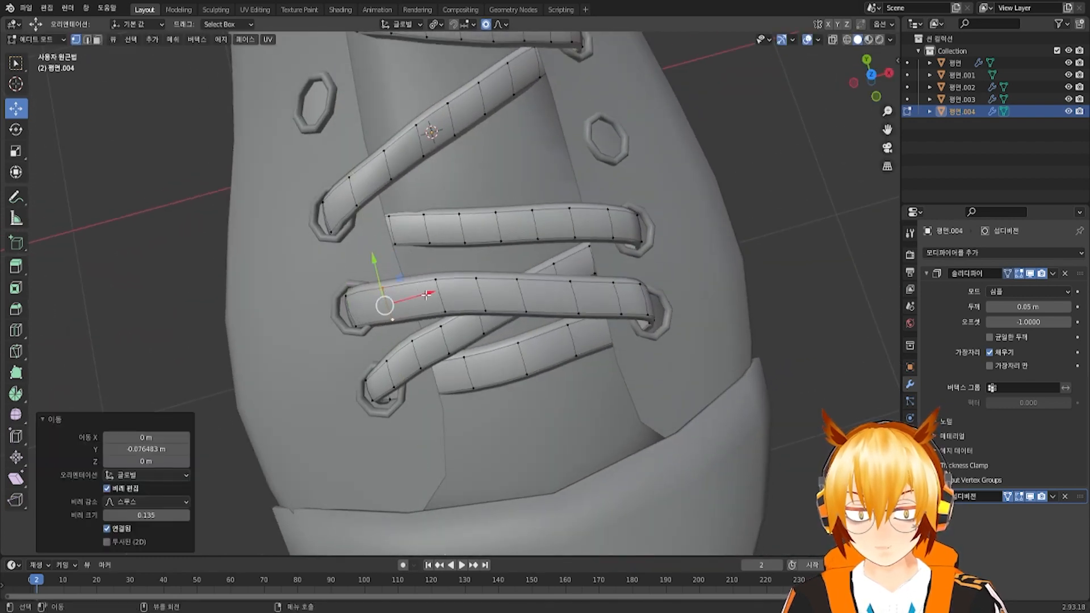
Straighten the same strap by shifting two loops over the tongue in negative Y, the second about 0.02 m with a proportional size of 0.290
{"action": "left_click", "coordinate": [446, 296], "text": "alt"}
{"action": "key", "text": "g"}
{"action": "key", "text": "y"}
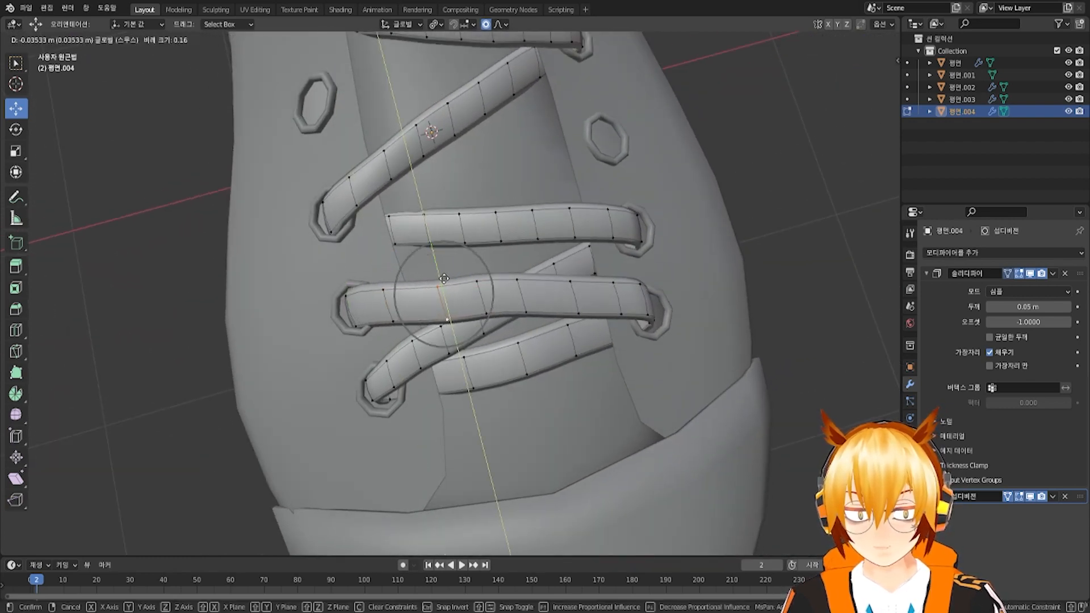
{"action": "left_click", "coordinate": [444, 321]}
{"action": "left_click", "coordinate": [525, 297], "text": "alt"}
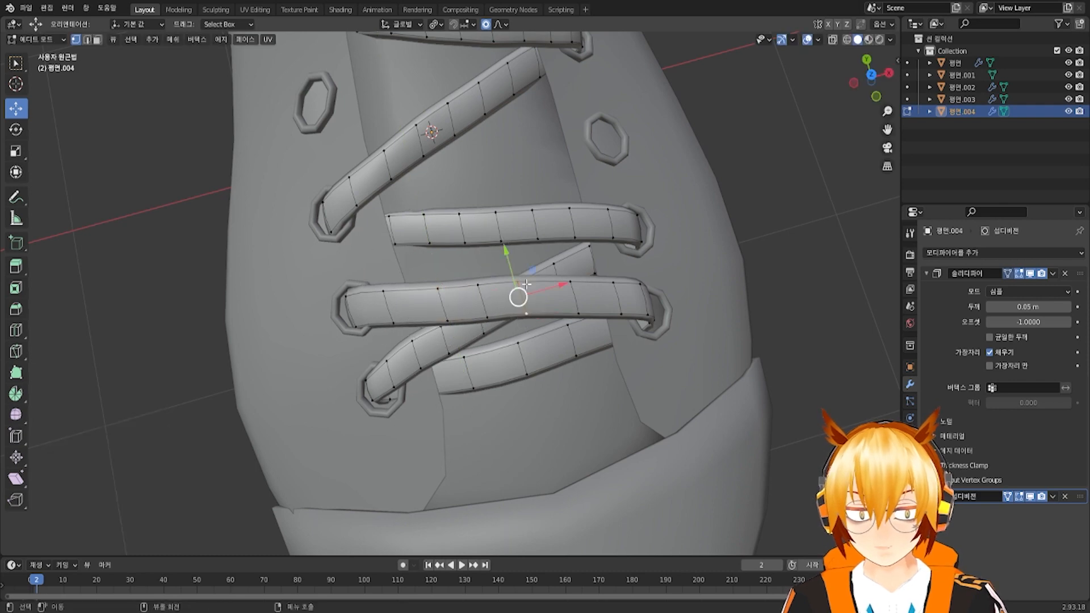
{"action": "key", "text": "g"}
{"action": "key", "text": "y"}
{"action": "left_click", "coordinate": [526, 289]}
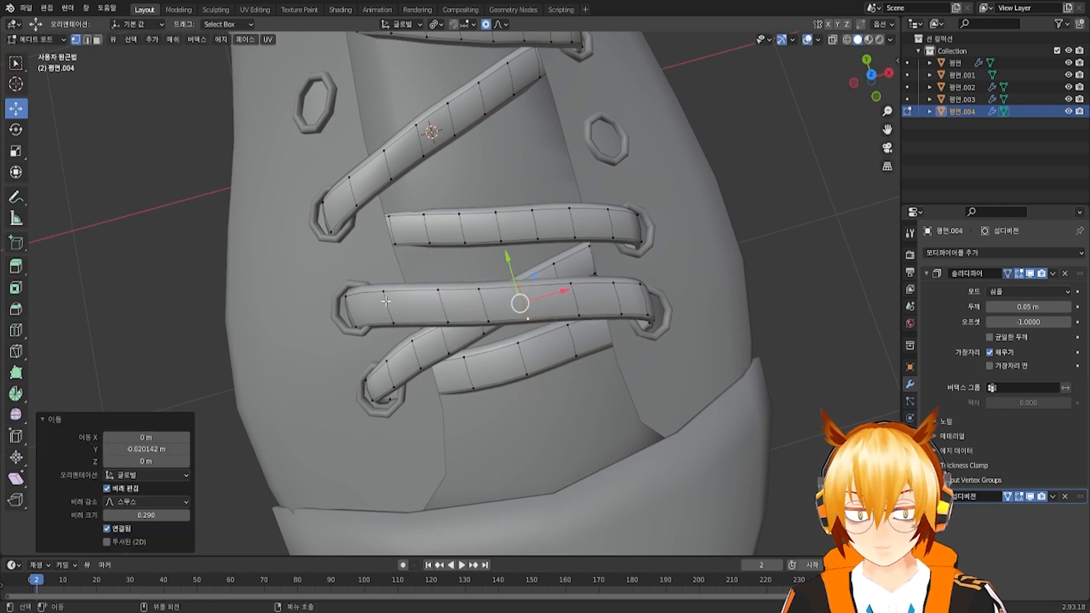
Turn on X-ray, extrude the lace end from the eyelet underneath the upper, and shift it about 0.044 m in Y
{"action": "left_click", "coordinate": [833, 39]}
{"action": "middle_click_drag", "start_coordinate": [488, 239], "coordinate": [404, 298]}
{"action": "left_click", "coordinate": [257, 273], "text": "alt"}
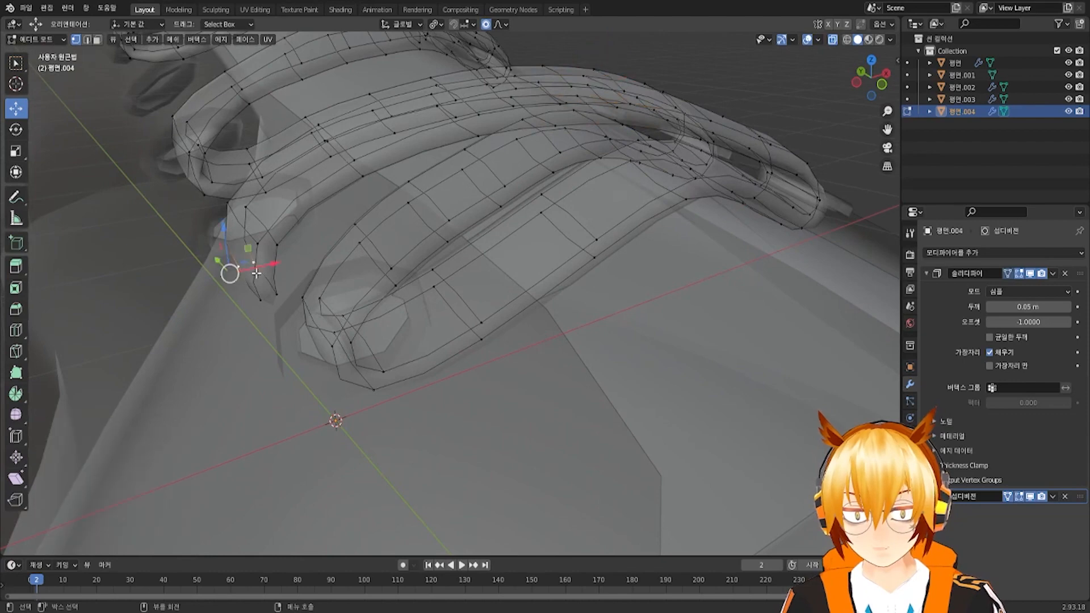
{"action": "middle_click_drag", "start_coordinate": [308, 287], "coordinate": [286, 307]}
{"action": "key", "text": "e"}
{"action": "left_click", "coordinate": [386, 226]}
{"action": "middle_click_drag", "start_coordinate": [386, 226], "coordinate": [390, 290]}
{"action": "left_click_drag", "start_coordinate": [390, 294], "coordinate": [378, 288]}
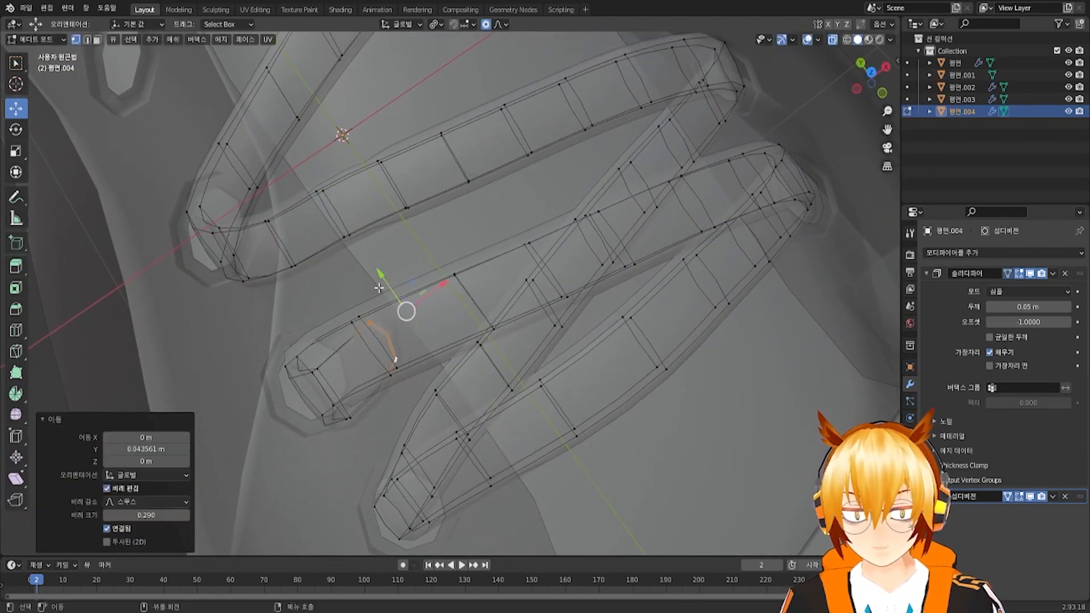
Carry the extruded lace end beneath the tongue toward the free eyelet on the opposite side, finishing with about 0.24 m in X
{"action": "middle_click_drag", "start_coordinate": [426, 295], "coordinate": [413, 319], "text": "shift"}
{"action": "left_click_drag", "start_coordinate": [413, 320], "coordinate": [562, 215]}
{"action": "middle_click_drag", "start_coordinate": [520, 213], "coordinate": [484, 298], "text": "shift"}
{"action": "left_click_drag", "start_coordinate": [483, 301], "coordinate": [545, 148]}
{"action": "middle_click_drag", "start_coordinate": [536, 154], "coordinate": [500, 319], "text": "shift"}
{"action": "left_click_drag", "start_coordinate": [491, 303], "coordinate": [596, 209]}
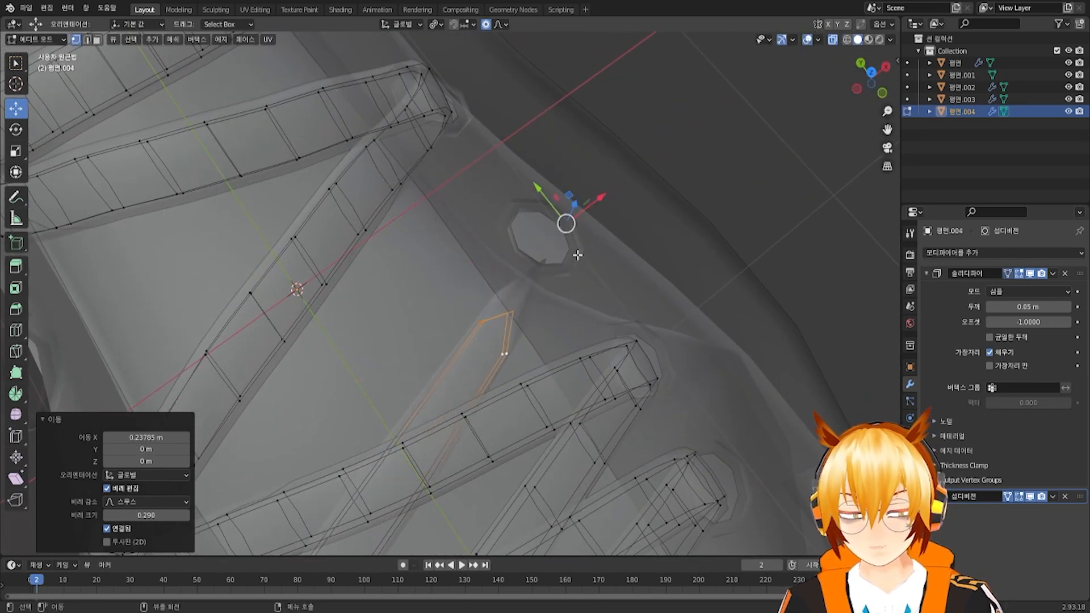
Nudge the lace end in Y and X until it reaches the free eyelet from below
{"action": "left_click", "coordinate": [832, 40]}
{"action": "left_click", "coordinate": [832, 39]}
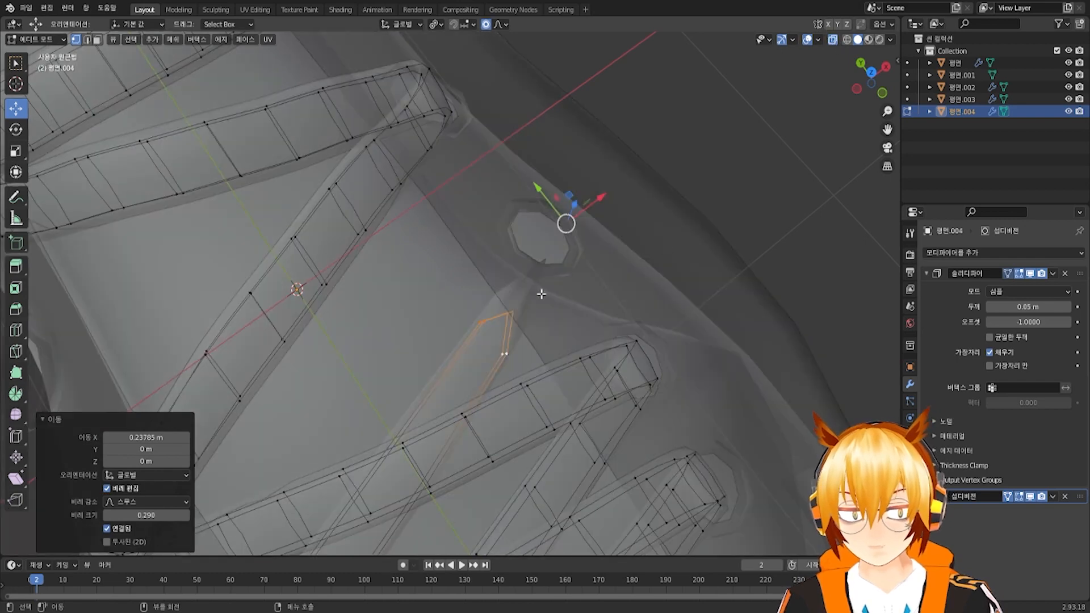
{"action": "left_click_drag", "start_coordinate": [542, 209], "coordinate": [550, 201]}
{"action": "left_click_drag", "start_coordinate": [600, 174], "coordinate": [642, 136]}
Shift the loop at the start of the hidden under-tongue segment about 0.019 m in Y with a proportional size of 0.135
{"action": "middle_click_drag", "start_coordinate": [545, 273], "coordinate": [511, 332]}
{"action": "left_click", "coordinate": [429, 451], "text": "alt"}
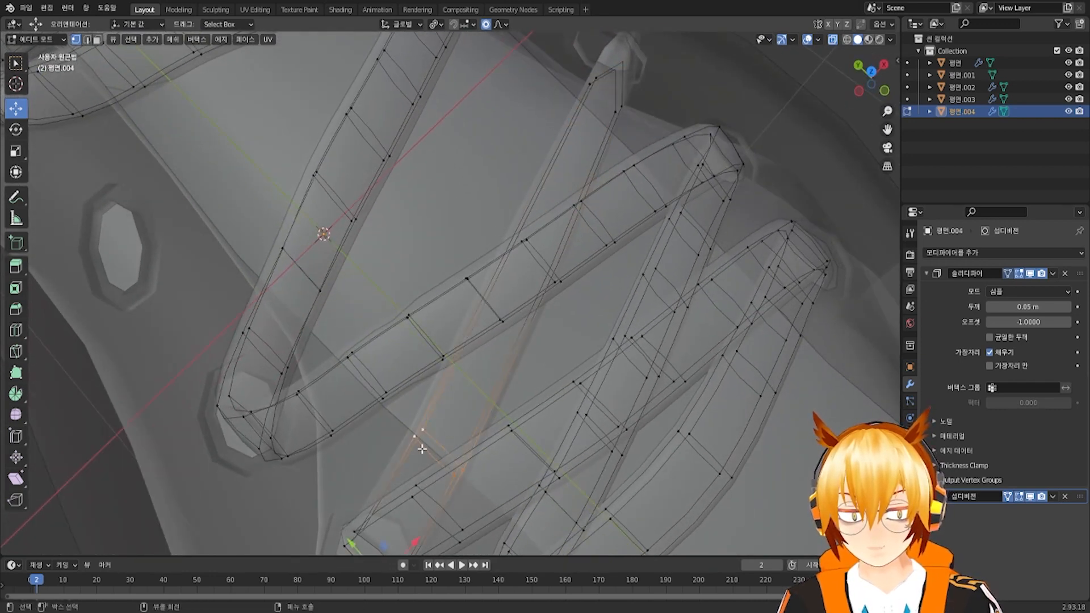
{"action": "middle_click_drag", "start_coordinate": [445, 469], "coordinate": [421, 498]}
{"action": "key", "text": "g"}
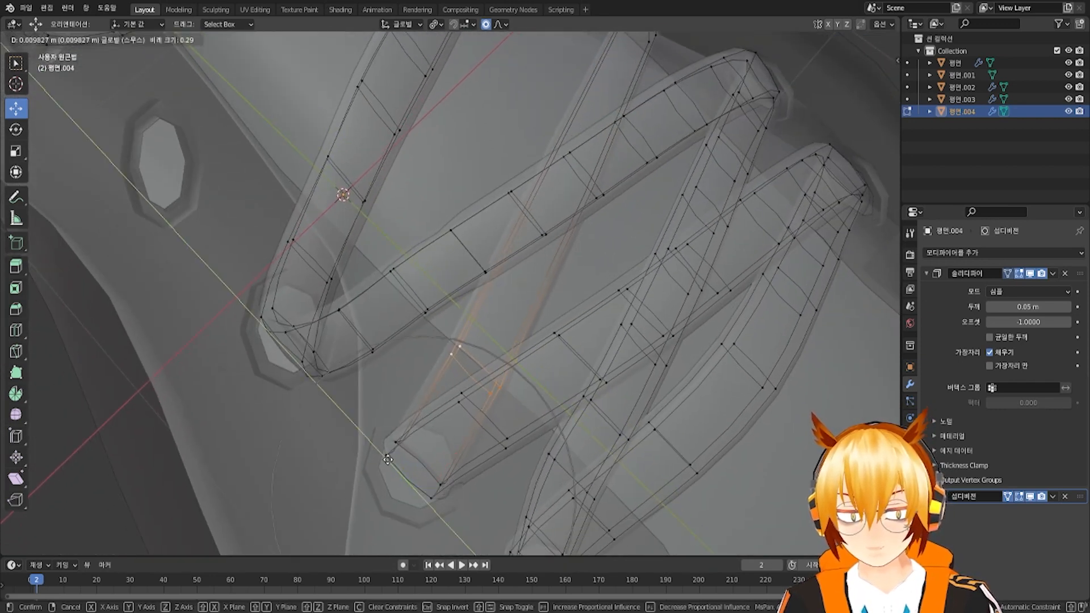
{"action": "left_click", "coordinate": [385, 456]}
Add six evenly spaced loop cuts along the hidden under-tongue segment and turn X-ray off
{"action": "middle_click_drag", "start_coordinate": [384, 457], "coordinate": [503, 306]}
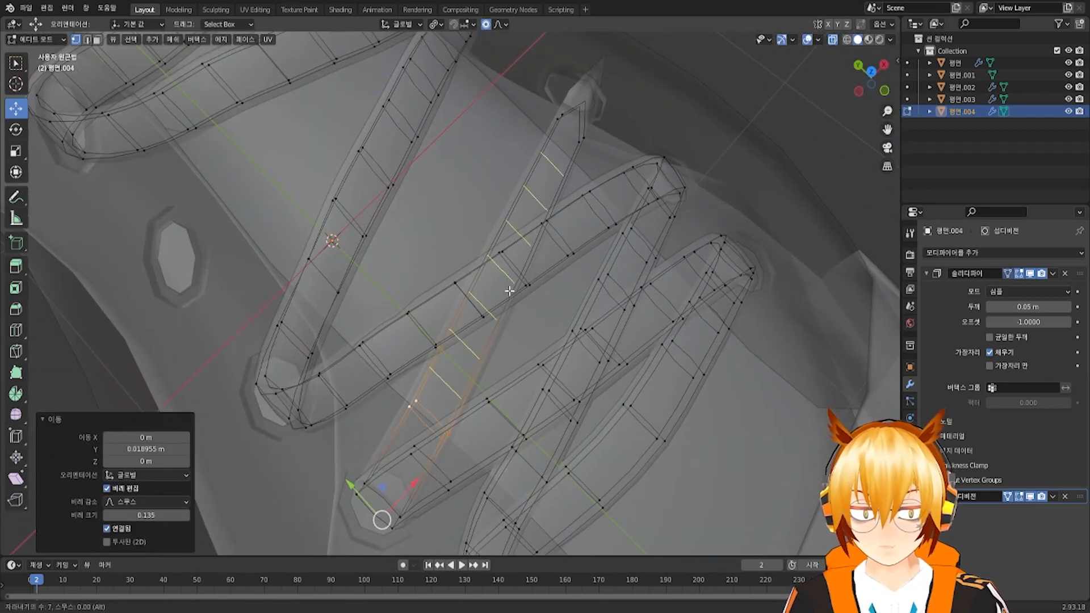
{"action": "left_click", "coordinate": [510, 290]}
{"action": "right_click", "coordinate": [512, 286]}
{"action": "middle_click_drag", "start_coordinate": [602, 245], "coordinate": [569, 342], "text": "shift"}
{"action": "left_click", "coordinate": [833, 42]}
Pull the protruding lace tip and the loop before it back toward the eyelet in negative X with a proportional size of 0.26
{"action": "middle_click_drag", "start_coordinate": [661, 207], "coordinate": [602, 184]}
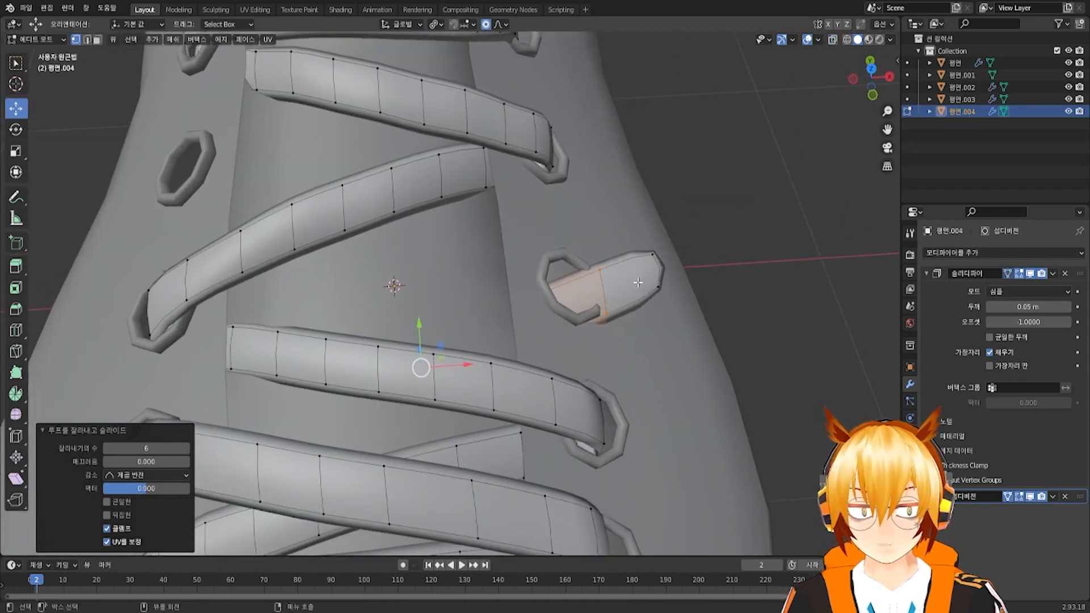
{"action": "middle_click_drag", "start_coordinate": [630, 284], "coordinate": [596, 292]}
{"action": "left_click", "coordinate": [597, 320], "text": "alt"}
{"action": "key", "text": "g"}
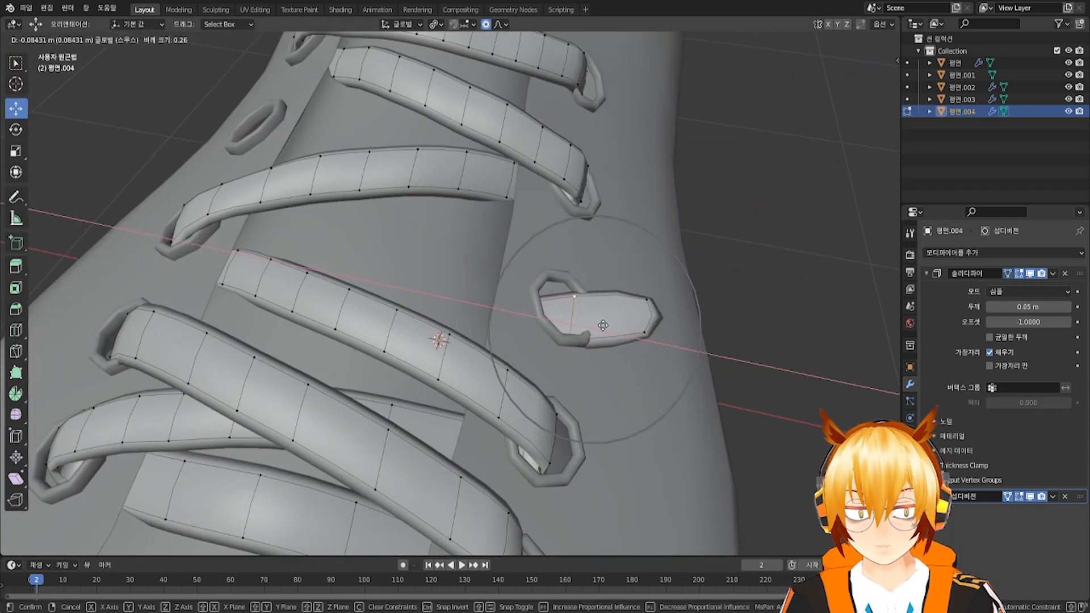
{"action": "left_click", "coordinate": [676, 325]}
{"action": "key", "text": "g"}
{"action": "key", "text": "x"}
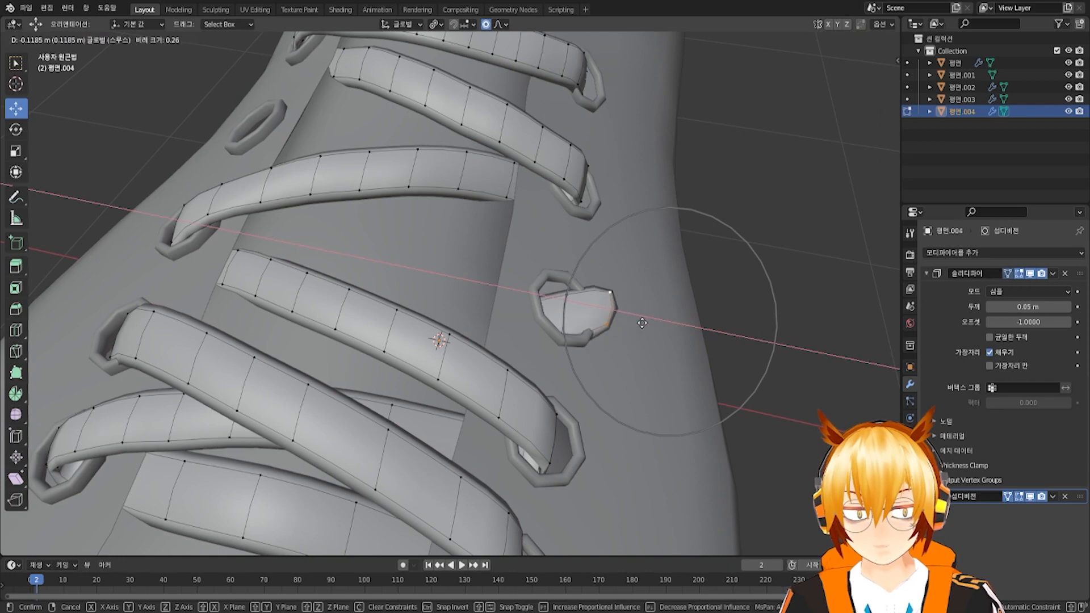
{"action": "left_click", "coordinate": [641, 323]}
Reposition the protruding lace end around the eyelet opening with two small moves
{"action": "middle_click_drag", "start_coordinate": [642, 323], "coordinate": [608, 291]}
{"action": "scroll", "coordinate": [606, 273], "scroll_direction": "up", "scroll_amount": 1}
{"action": "left_click_drag", "start_coordinate": [611, 295], "coordinate": [605, 273]}
{"action": "middle_click_drag", "start_coordinate": [605, 274], "coordinate": [512, 390]}
{"action": "left_click_drag", "start_coordinate": [499, 410], "coordinate": [539, 402]}
Shift the lace tip toward the tongue side of the eyelet in two moves, about 0.082 m and 0.044 m in X
{"action": "scroll", "coordinate": [537, 403], "scroll_direction": "down", "scroll_amount": 5}
{"action": "scroll", "coordinate": [536, 403], "scroll_direction": "down", "scroll_amount": 1}
{"action": "middle_click_drag", "start_coordinate": [539, 402], "coordinate": [589, 285]}
{"action": "left_click_drag", "start_coordinate": [607, 227], "coordinate": [582, 233]}
{"action": "scroll", "coordinate": [591, 230], "scroll_direction": "up", "scroll_amount": 10}
{"action": "middle_click_drag", "start_coordinate": [576, 238], "coordinate": [614, 225]}
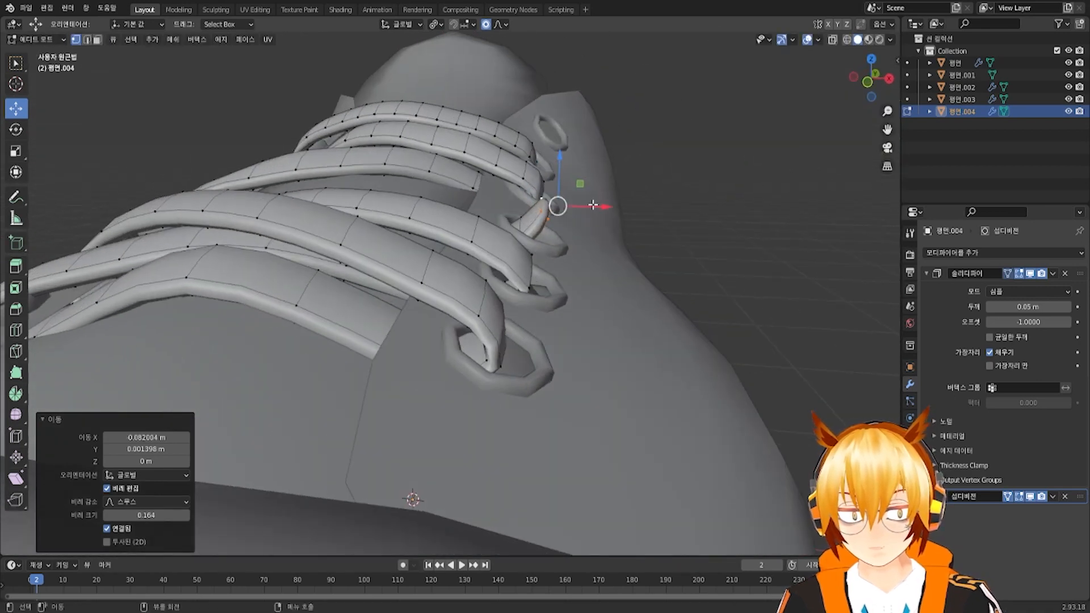
{"action": "left_click_drag", "start_coordinate": [593, 205], "coordinate": [572, 198]}
Extrude the lace tip out of the eyelet and over the edge of the tongue
{"action": "middle_click_drag", "start_coordinate": [570, 198], "coordinate": [568, 244]}
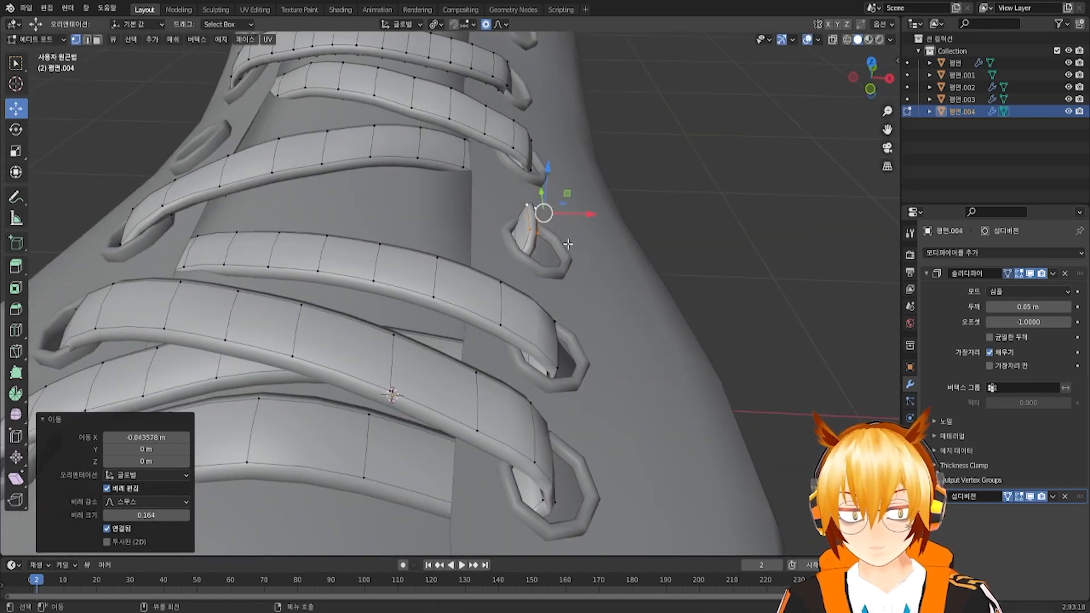
{"action": "key", "text": "e"}
{"action": "left_click", "coordinate": [402, 197]}
{"action": "scroll", "coordinate": [403, 200], "scroll_direction": "down", "scroll_amount": 3}
{"action": "middle_click_drag", "start_coordinate": [443, 222], "coordinate": [482, 252]}
Raise the loop just past the eyelet slightly in Z and select the end loop of the lace
{"action": "left_click", "coordinate": [489, 275], "text": "alt"}
{"action": "left_click_drag", "start_coordinate": [509, 233], "coordinate": [509, 222]}
{"action": "middle_click_drag", "start_coordinate": [539, 238], "coordinate": [497, 302]}
{"action": "left_click", "coordinate": [446, 278], "text": "alt"}
{"action": "middle_click_drag", "start_coordinate": [454, 273], "coordinate": [512, 257]}
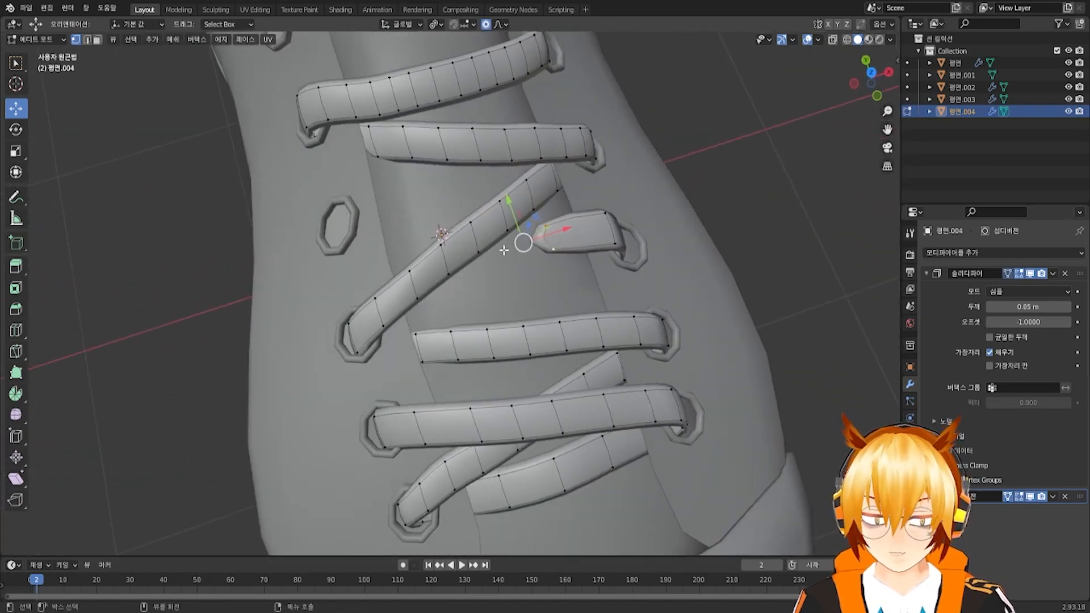
{"action": "key", "text": "g"}
{"action": "left_click", "coordinate": [432, 234]}
{"action": "key", "text": "ctrl+z"}
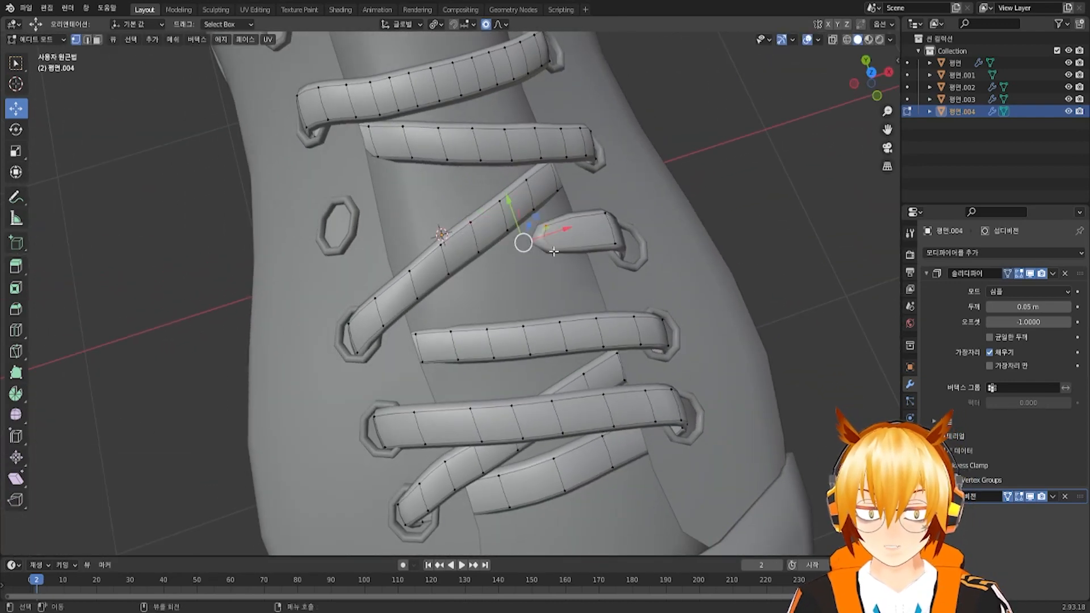
Move the lace tip across the tongue to the opposite free eyelet, about -0.70 m in X and 0.29 m in Y, and raise it about 0.22 m
{"action": "key", "text": "g"}
{"action": "left_click", "coordinate": [346, 227]}
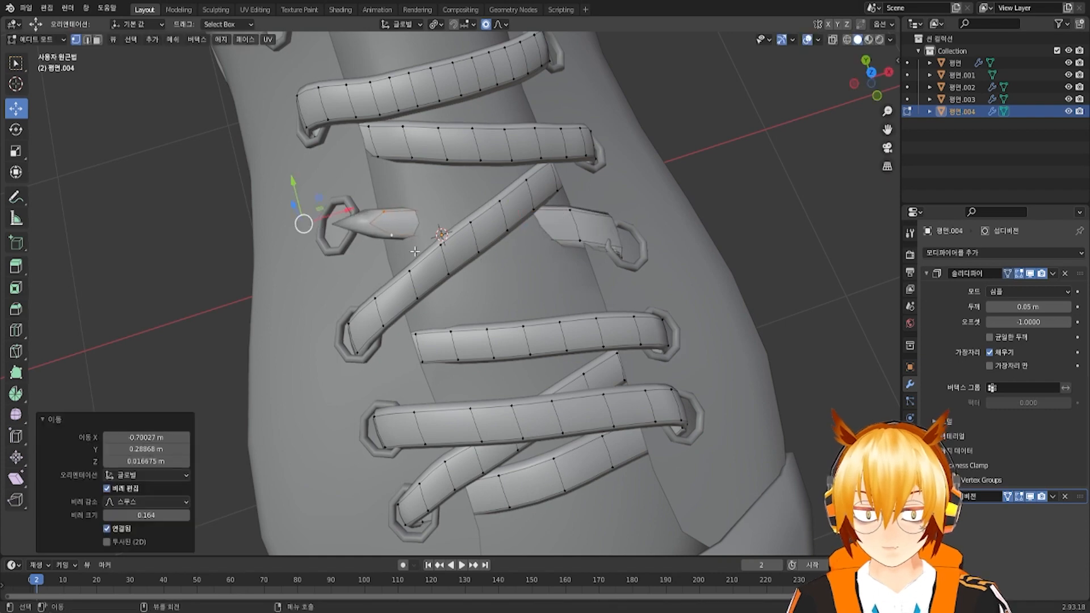
{"action": "scroll", "coordinate": [451, 267], "scroll_direction": "down", "scroll_amount": 3}
{"action": "middle_click_drag", "start_coordinate": [451, 267], "coordinate": [468, 220]}
{"action": "left_click_drag", "start_coordinate": [368, 225], "coordinate": [369, 202]}
Add nine evenly spaced loop cuts along the new strap crossing the tongue
{"action": "middle_click_drag", "start_coordinate": [389, 223], "coordinate": [443, 216]}
{"action": "scroll", "coordinate": [471, 200], "scroll_direction": "up", "scroll_amount": 5}
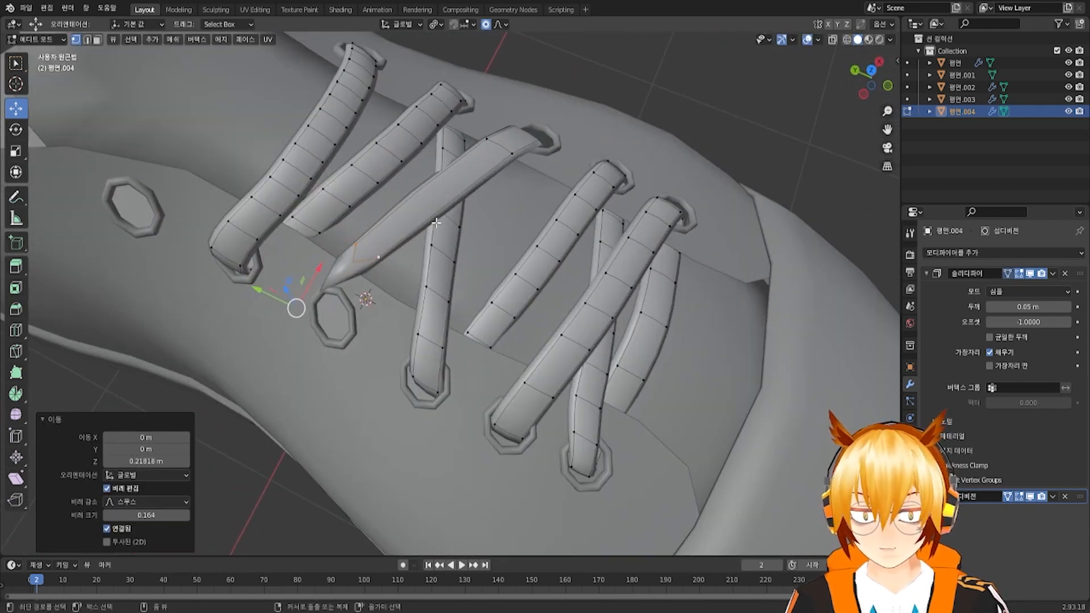
{"action": "left_click", "coordinate": [408, 217]}
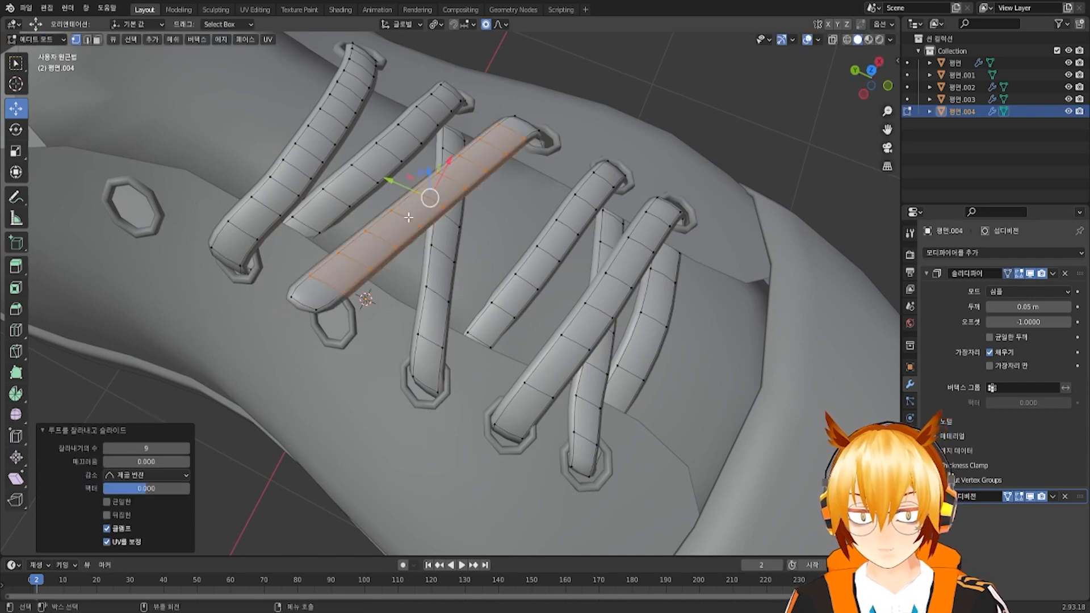
Lower the strap's end loop about 0.26 m in Z toward the eyelet with a proportional size of 0.68
{"action": "middle_click_drag", "start_coordinate": [408, 217], "coordinate": [371, 183]}
{"action": "left_click", "coordinate": [311, 173]}
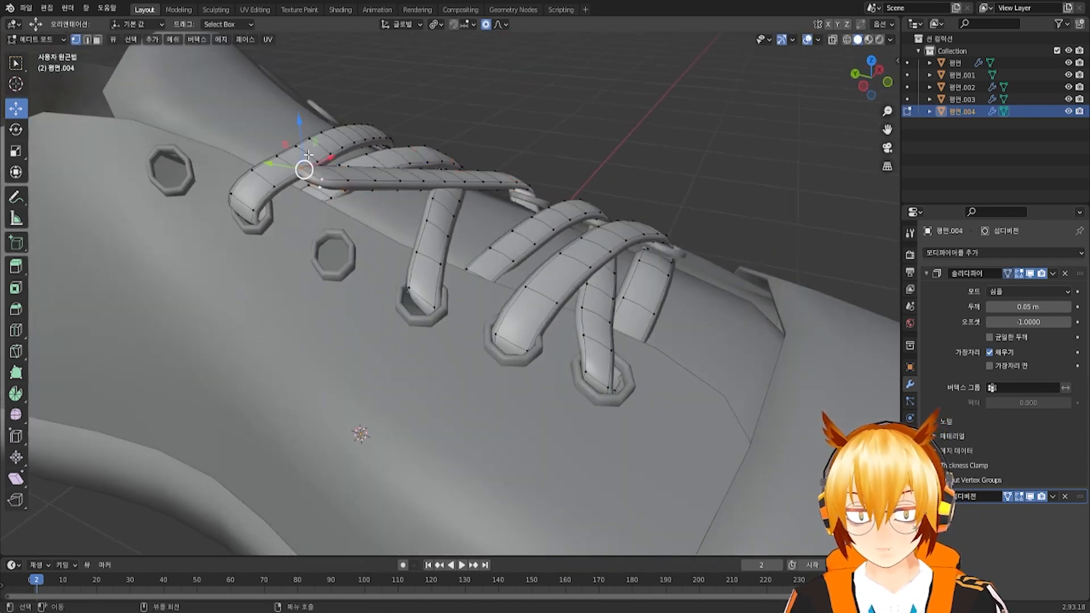
{"action": "key", "text": "g"}
{"action": "scroll", "coordinate": [312, 177], "scroll_direction": "down", "scroll_amount": 5}
{"action": "scroll", "coordinate": [313, 228], "scroll_direction": "down", "scroll_amount": 5}
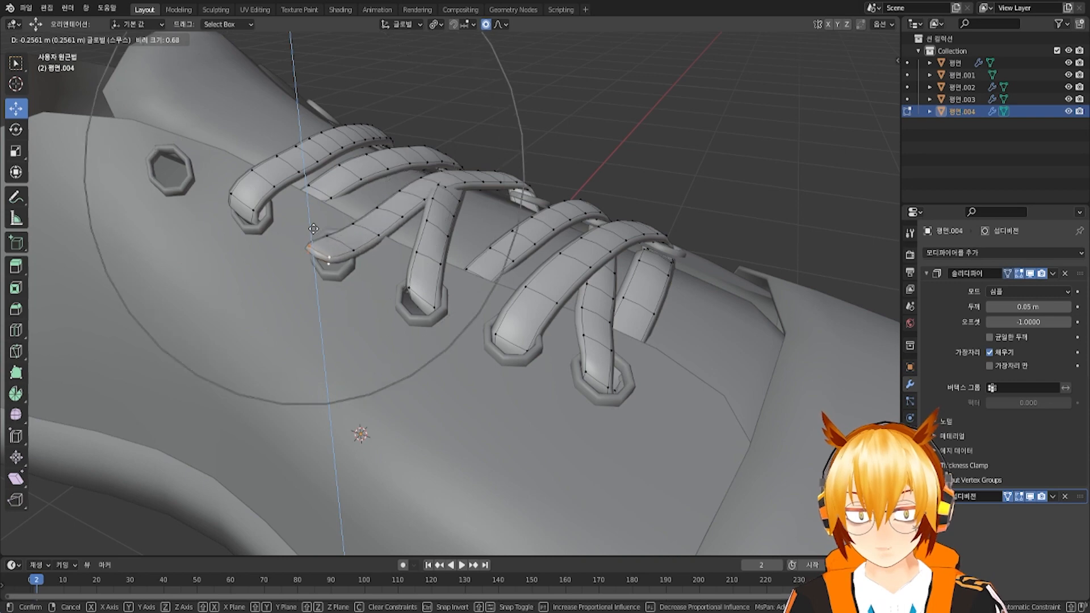
{"action": "left_click", "coordinate": [313, 229]}
Raise the middle loop of the new strap in Z with proportional editing so it arches over the tongue
{"action": "middle_click_drag", "start_coordinate": [314, 228], "coordinate": [291, 241]}
{"action": "left_click", "coordinate": [449, 178], "text": "alt"}
{"action": "key", "text": "g"}
{"action": "key", "text": "z"}
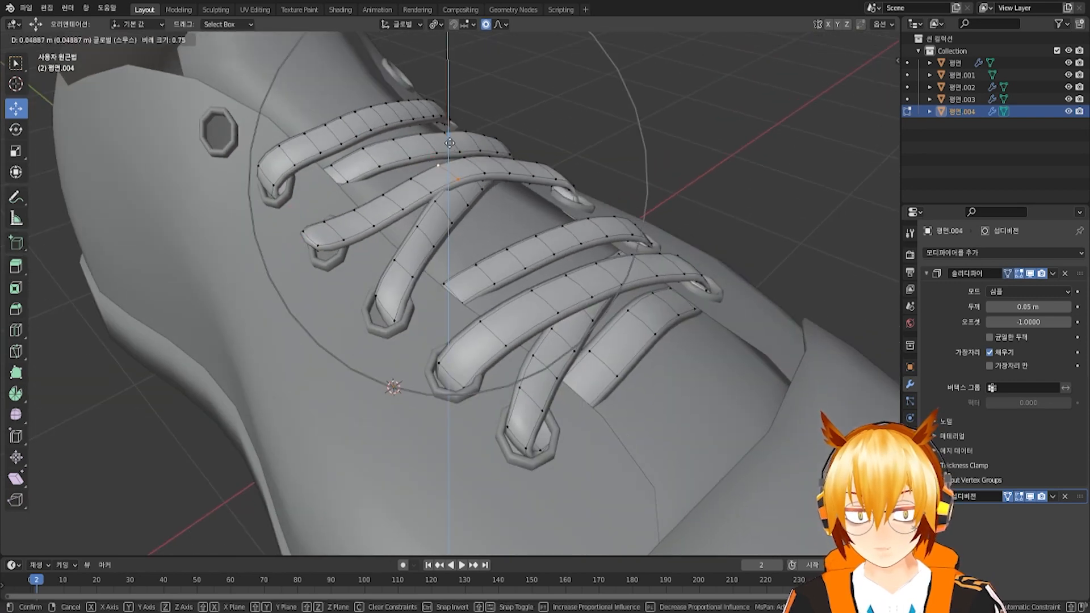
{"action": "scroll", "coordinate": [449, 170], "scroll_direction": "up", "scroll_amount": 3}
{"action": "left_click", "coordinate": [448, 165]}
Raise the strap loop near the eyelet it comes out of in Z with a changed proportional size
{"action": "middle_click_drag", "start_coordinate": [450, 164], "coordinate": [397, 163]}
{"action": "left_click", "coordinate": [568, 203], "text": "alt"}
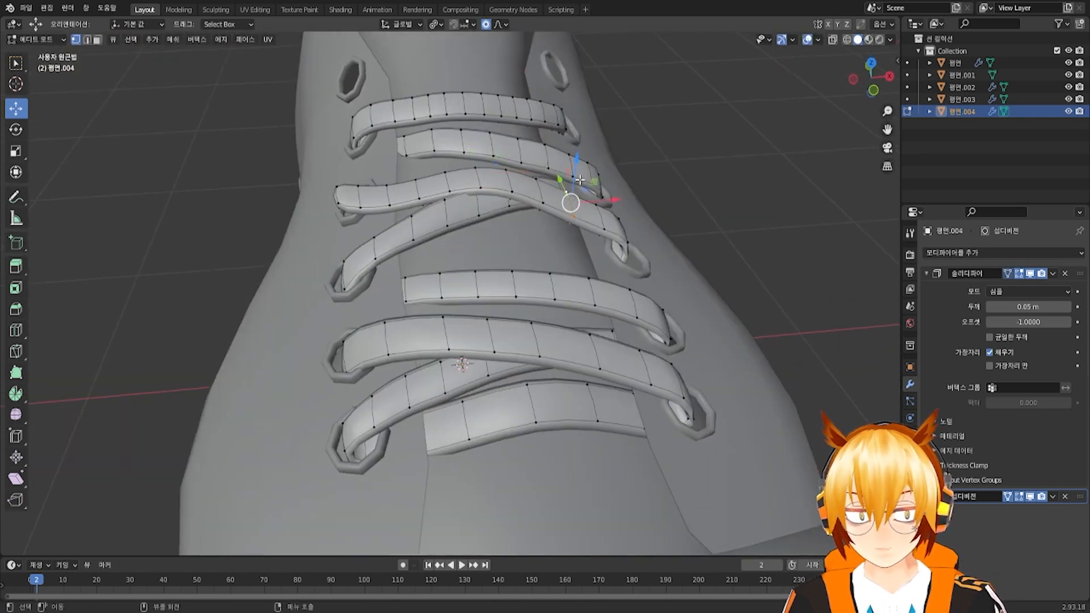
{"action": "key", "text": "g"}
{"action": "key", "text": "z"}
{"action": "scroll", "coordinate": [580, 175], "scroll_direction": "up", "scroll_amount": 3}
{"action": "left_click", "coordinate": [580, 174]}
Adjust the strap loop near the tongue's far edge in X and raise it in Z
{"action": "middle_click_drag", "start_coordinate": [580, 175], "coordinate": [536, 233]}
{"action": "middle_click_drag", "start_coordinate": [536, 232], "coordinate": [446, 156], "text": "shift"}
{"action": "left_click", "coordinate": [410, 214], "text": "alt"}
{"action": "key", "text": "g"}
{"action": "key", "text": "x"}
{"action": "left_click", "coordinate": [456, 234]}
{"action": "key", "text": "g"}
{"action": "key", "text": "z"}
{"action": "scroll", "coordinate": [424, 148], "scroll_direction": "up", "scroll_amount": 1}
{"action": "left_click", "coordinate": [425, 148]}
Raise the strap loop above the tongue's edge further in Z
{"action": "left_click", "coordinate": [425, 214], "text": "alt"}
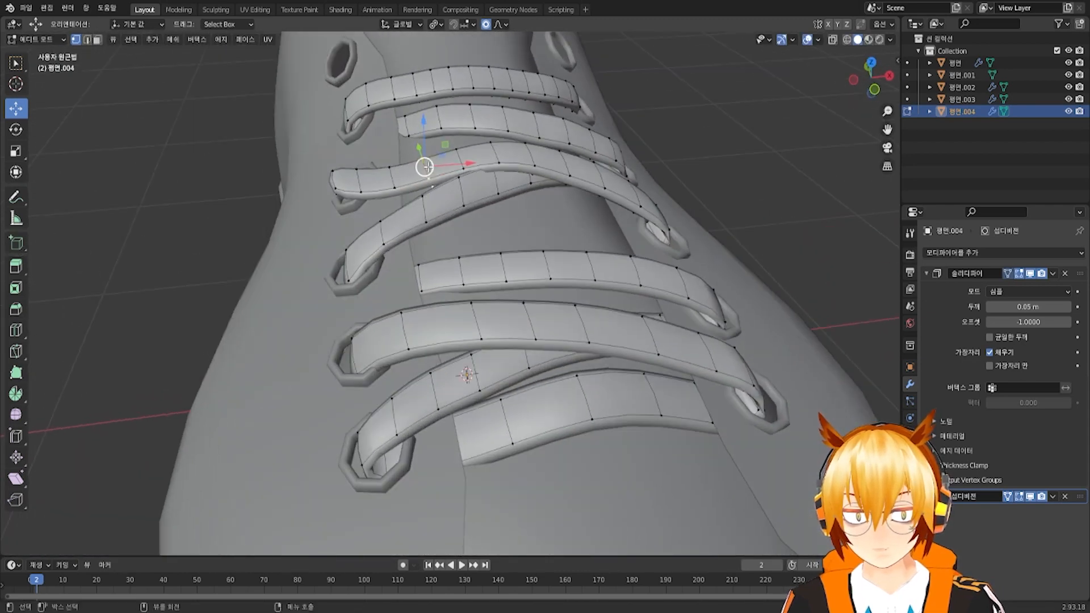
{"action": "key", "text": "g"}
{"action": "key", "text": "z"}
{"action": "left_click", "coordinate": [447, 147]}
Lift the neighbouring loop nearer the middle of the strap in Z
{"action": "left_click", "coordinate": [463, 149], "text": "alt"}
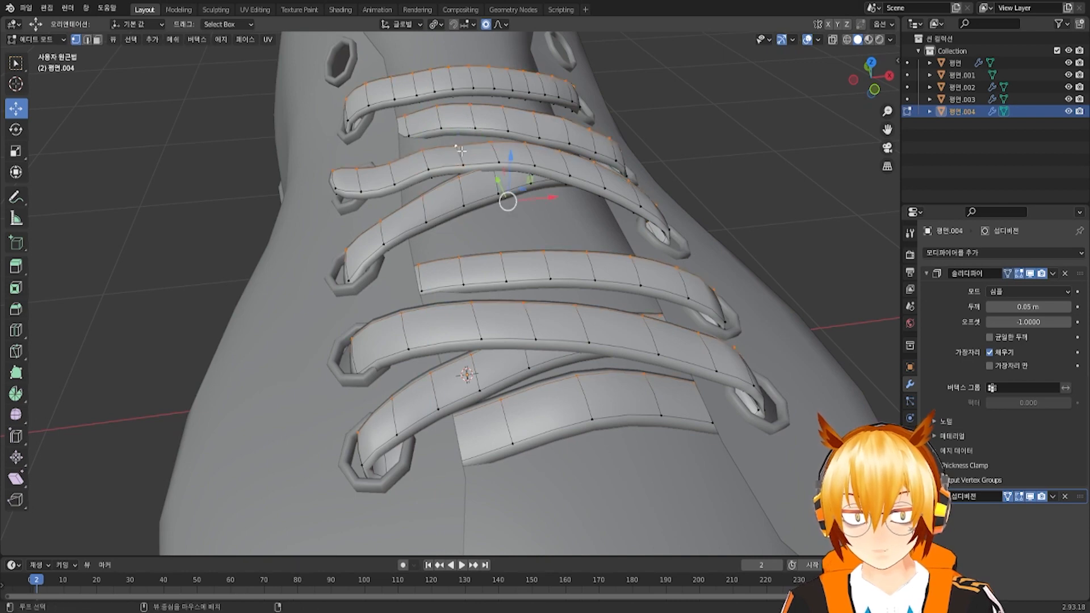
{"action": "key", "text": "g"}
{"action": "key", "text": "z"}
{"action": "left_click", "coordinate": [465, 108]}
Lower the lace's end loop about 0.079 m in Z to the eyelet with a proportional size of 0.12
{"action": "middle_click_drag", "start_coordinate": [466, 109], "coordinate": [486, 113]}
{"action": "left_click", "coordinate": [332, 192], "text": "alt"}
{"action": "middle_click_drag", "start_coordinate": [332, 192], "coordinate": [333, 141]}
{"action": "key", "text": "g"}
{"action": "key", "text": "z"}
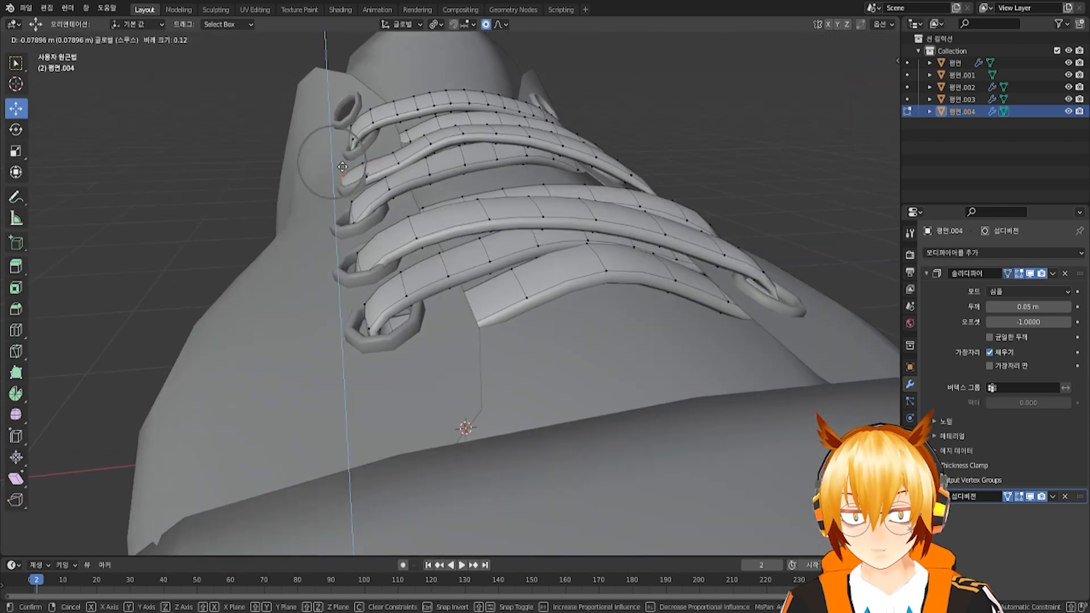
{"action": "left_click", "coordinate": [342, 167]}
Raise the loop between the eyelet and the tongue about 0.032 m in Z with a proportional size of 0.12
{"action": "left_click", "coordinate": [396, 154], "text": "alt"}
{"action": "key", "text": "g"}
{"action": "key", "text": "z"}
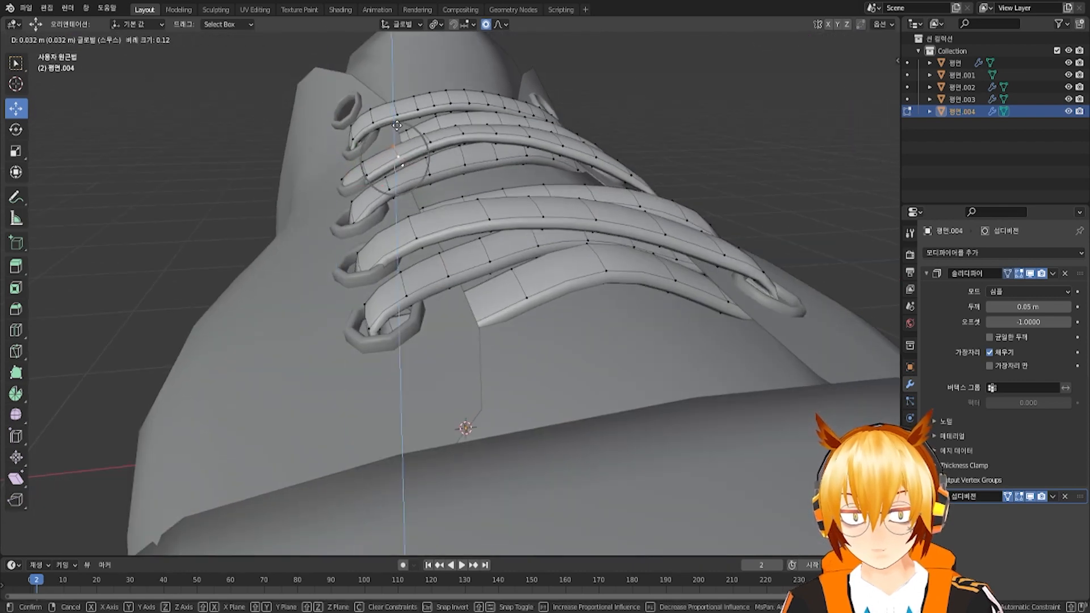
{"action": "left_click", "coordinate": [397, 125]}
Shift the lace's end loop at the eyelet about 0.055 m in X with a proportional size of 0.123, and adjust it in Y
{"action": "middle_click_drag", "start_coordinate": [397, 126], "coordinate": [343, 231]}
{"action": "left_click", "coordinate": [337, 189], "text": "alt"}
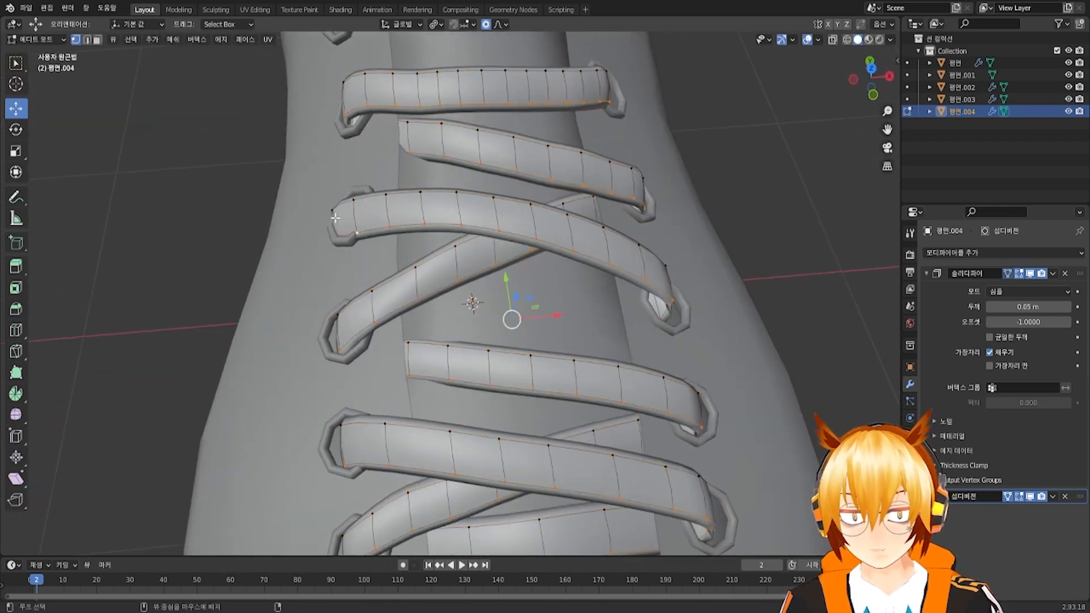
{"action": "key", "text": "g"}
{"action": "key", "text": "x"}
{"action": "left_click", "coordinate": [378, 221]}
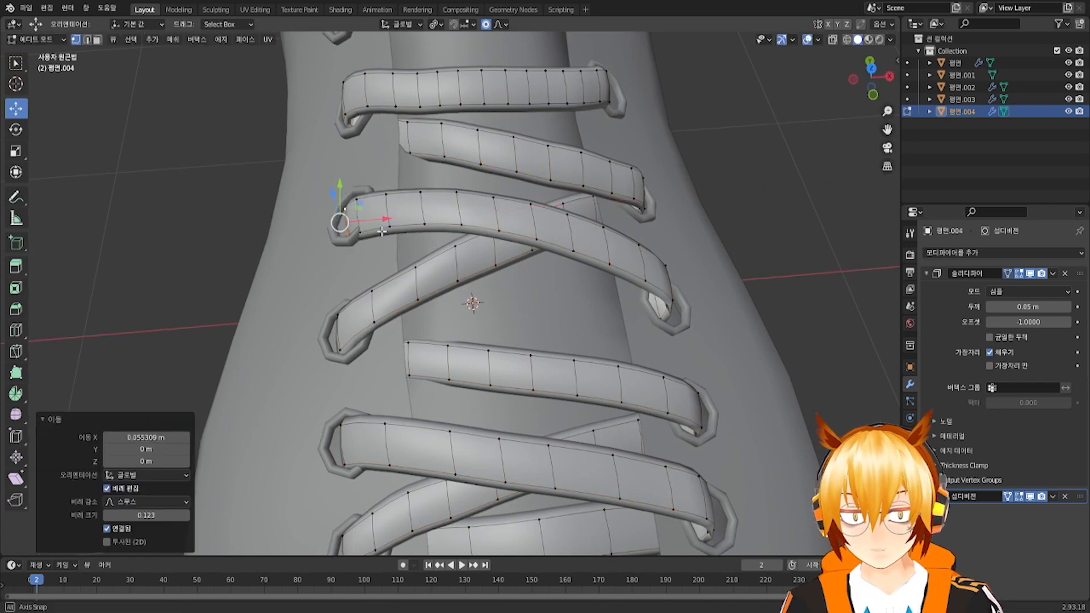
{"action": "middle_click_drag", "start_coordinate": [377, 221], "coordinate": [414, 316]}
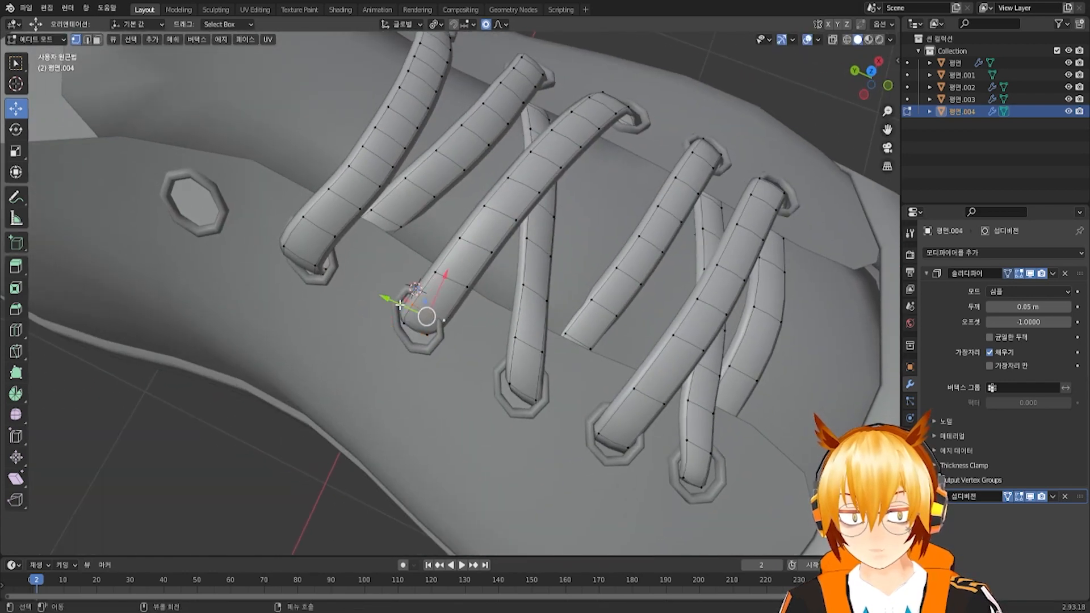
{"action": "key", "text": "g"}
{"action": "key", "text": "y"}
{"action": "left_click", "coordinate": [391, 300]}
{"action": "scroll", "coordinate": [391, 300], "scroll_direction": "down", "scroll_amount": 1}
Raise the strap loop just above that eyelet in Z
{"action": "middle_click_drag", "start_coordinate": [394, 311], "coordinate": [370, 207]}
{"action": "left_click", "coordinate": [426, 254], "text": "alt"}
{"action": "scroll", "coordinate": [381, 272], "scroll_direction": "down", "scroll_amount": 3}
{"action": "scroll", "coordinate": [368, 195], "scroll_direction": "up", "scroll_amount": 4}
{"action": "left_click_drag", "start_coordinate": [354, 188], "coordinate": [403, 224]}
{"action": "left_click", "coordinate": [373, 163], "text": "alt"}
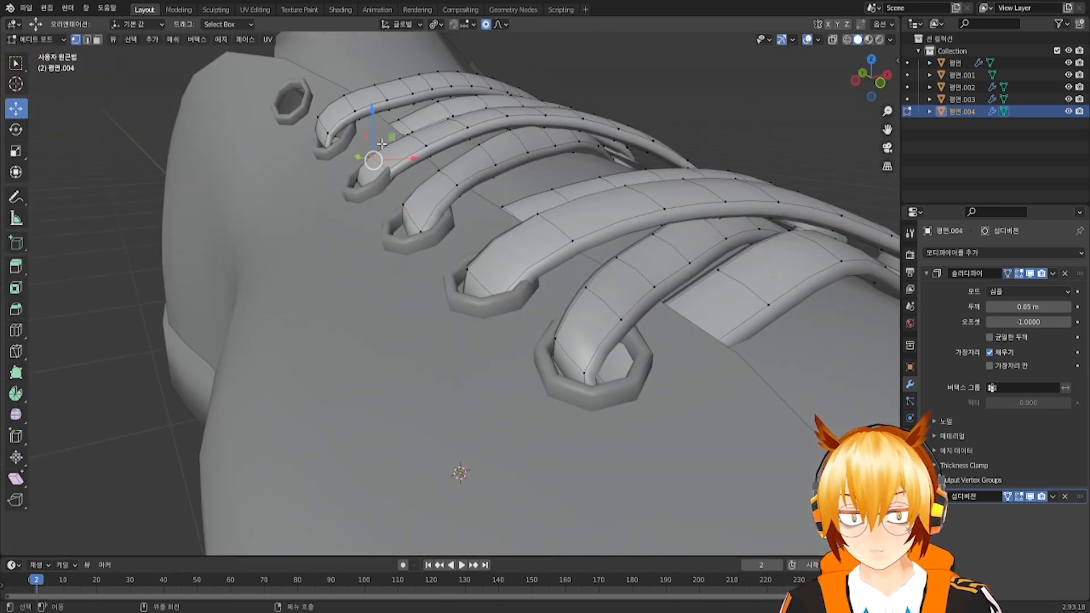
{"action": "key", "text": "g"}
{"action": "key", "text": "z"}
{"action": "left_click", "coordinate": [375, 111]}
Raise the next strap loop about 0.032 m in Z and its neighbour about 0.015 m, with a proportional size of 0.18
{"action": "left_click", "coordinate": [424, 127], "text": "alt"}
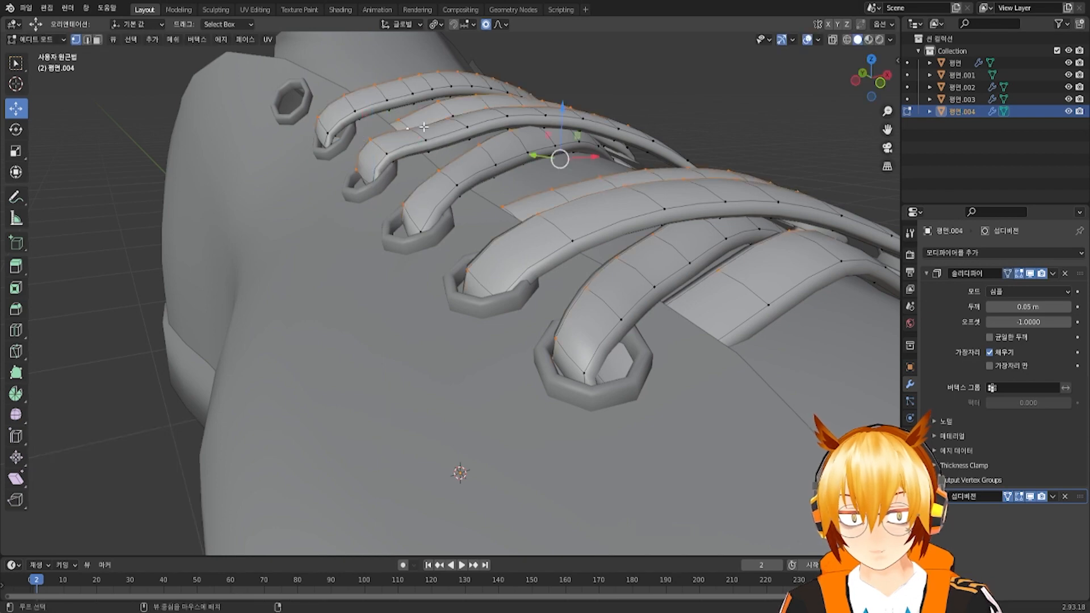
{"action": "left_click", "coordinate": [415, 129]}
{"action": "key", "text": "g"}
{"action": "key", "text": "z"}
{"action": "left_click", "coordinate": [420, 89]}
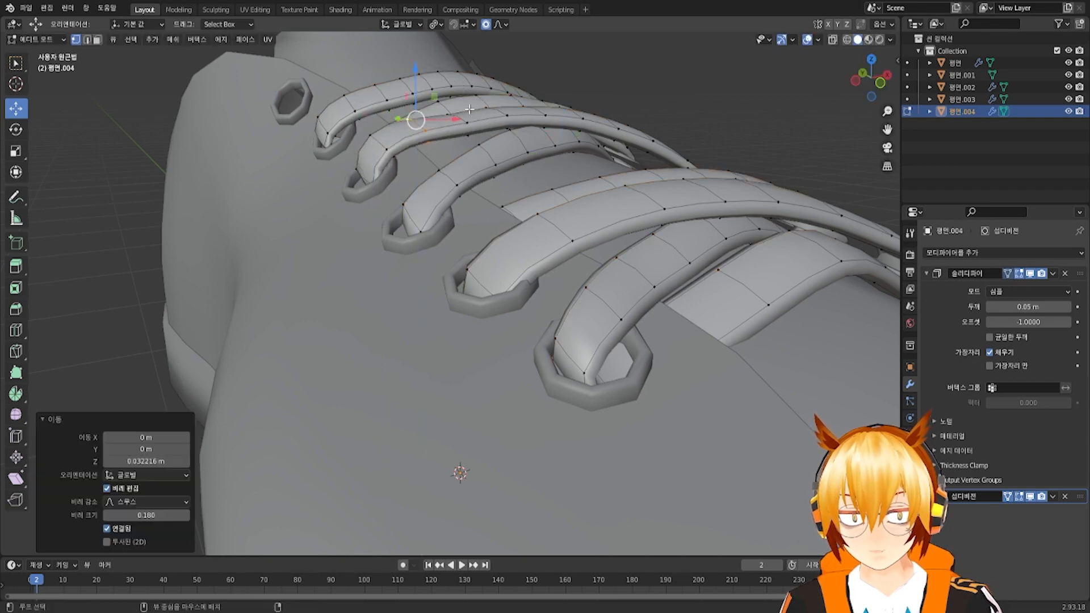
{"action": "left_click", "coordinate": [463, 113]}
{"action": "key", "text": "g"}
{"action": "key", "text": "z"}
{"action": "left_click", "coordinate": [464, 83]}
Extrude the lace's end edge across the tongue about 0.914 m in X, 0.405 m in Y and 0.124 m in Z
{"action": "middle_click_drag", "start_coordinate": [463, 83], "coordinate": [591, 137]}
{"action": "scroll", "coordinate": [591, 136], "scroll_direction": "up", "scroll_amount": 2}
{"action": "left_click", "coordinate": [833, 42]}
{"action": "left_click", "coordinate": [833, 42]}
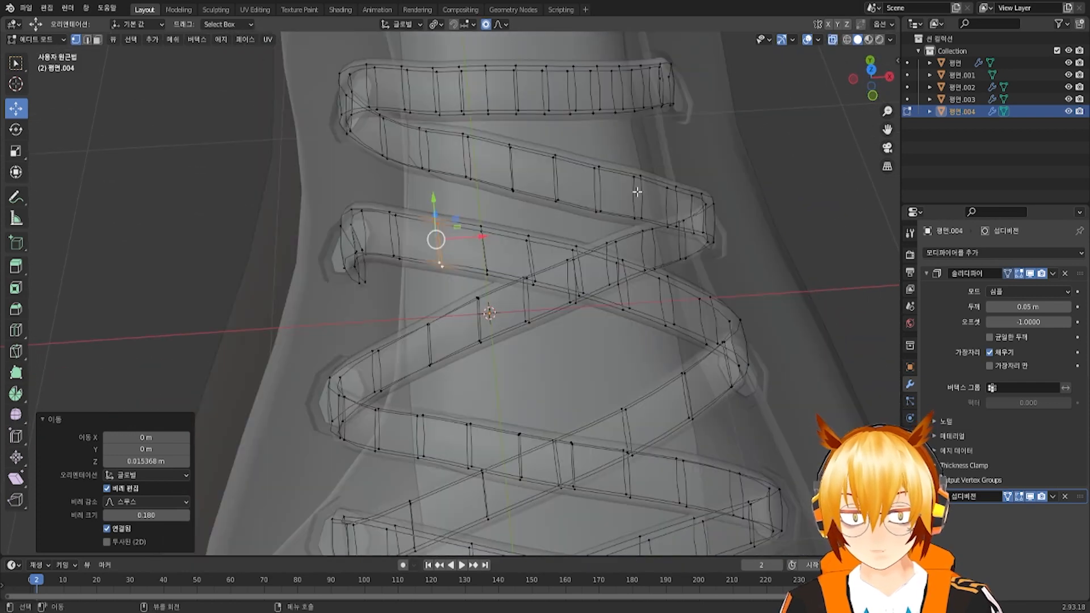
{"action": "left_click_drag", "start_coordinate": [360, 251], "coordinate": [375, 291]}
{"action": "middle_click_drag", "start_coordinate": [381, 284], "coordinate": [425, 269]}
{"action": "key", "text": "g"}
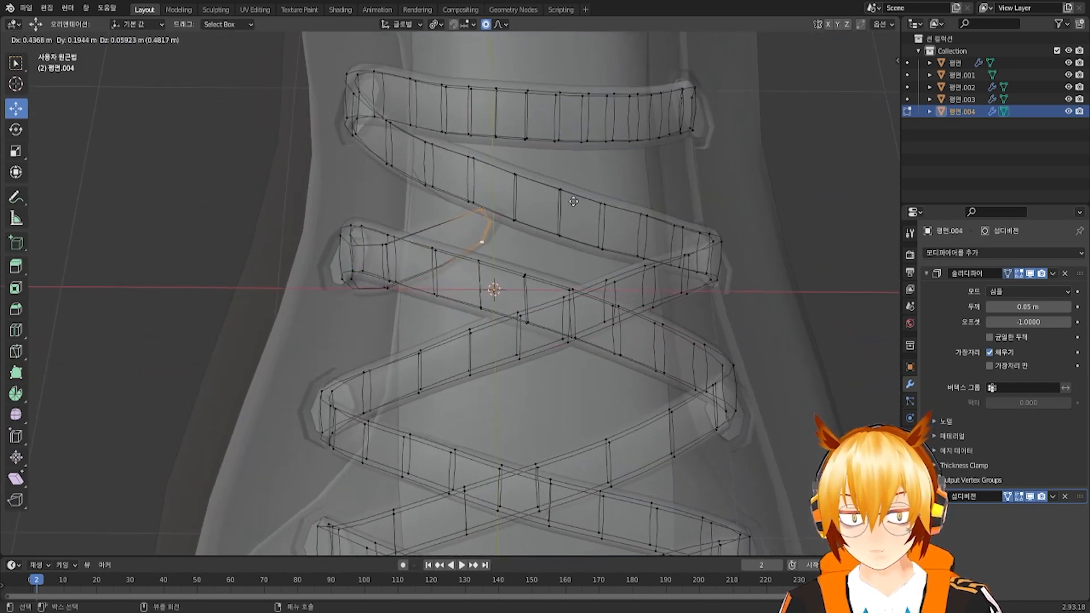
{"action": "left_click", "coordinate": [740, 119]}
Add seven evenly spaced loop cuts along the newly extruded lace segment
{"action": "middle_click_drag", "start_coordinate": [740, 118], "coordinate": [460, 239]}
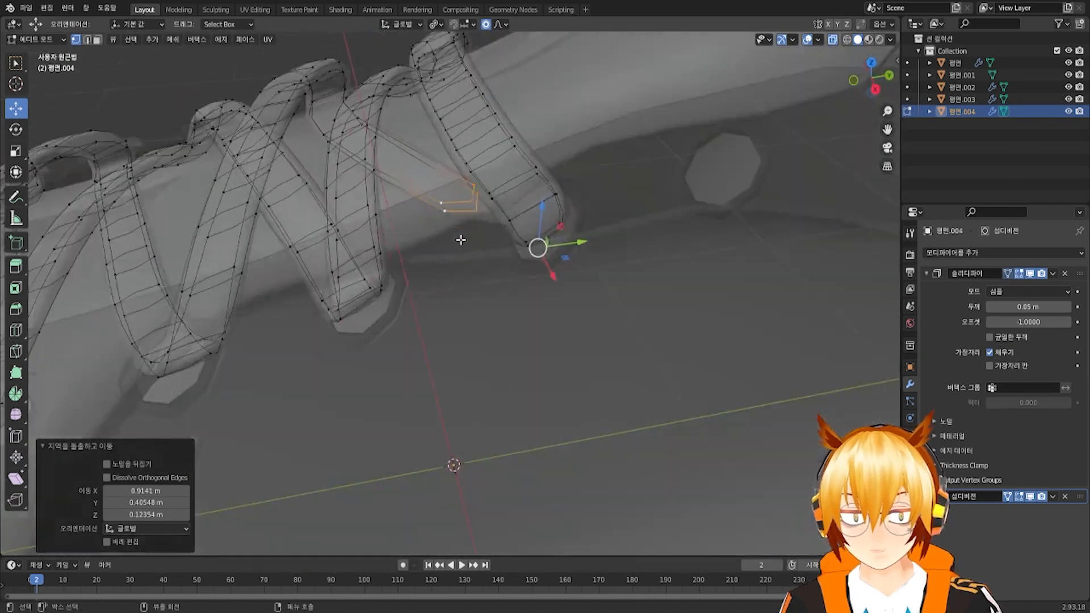
{"action": "scroll", "coordinate": [494, 241], "scroll_direction": "up", "scroll_amount": 5}
{"action": "middle_click_drag", "start_coordinate": [560, 269], "coordinate": [730, 189]}
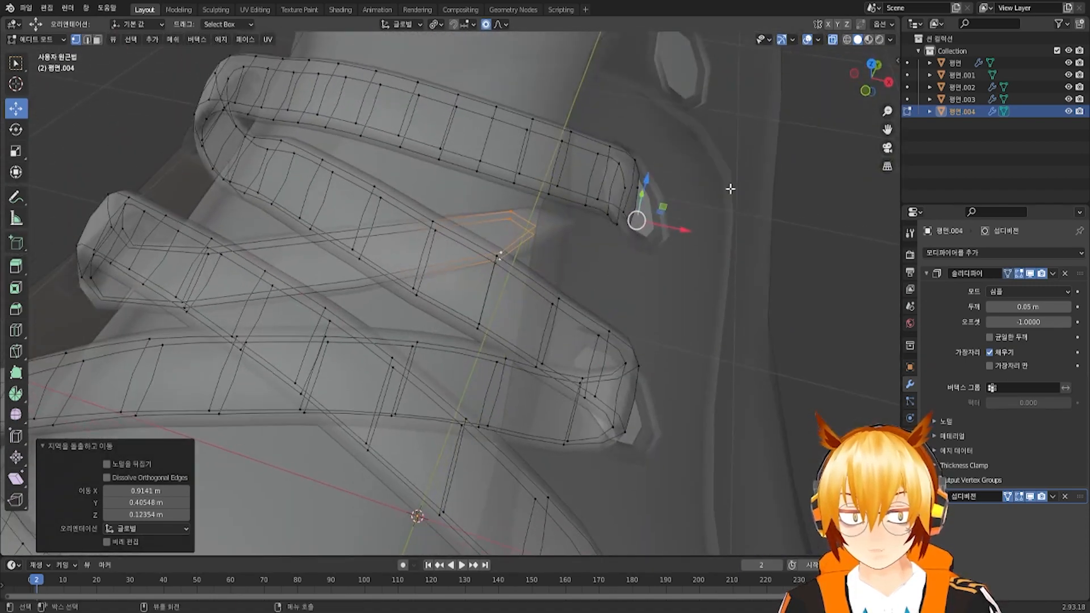
{"action": "left_click", "coordinate": [836, 41]}
{"action": "scroll", "coordinate": [576, 227], "scroll_direction": "down", "scroll_amount": 3}
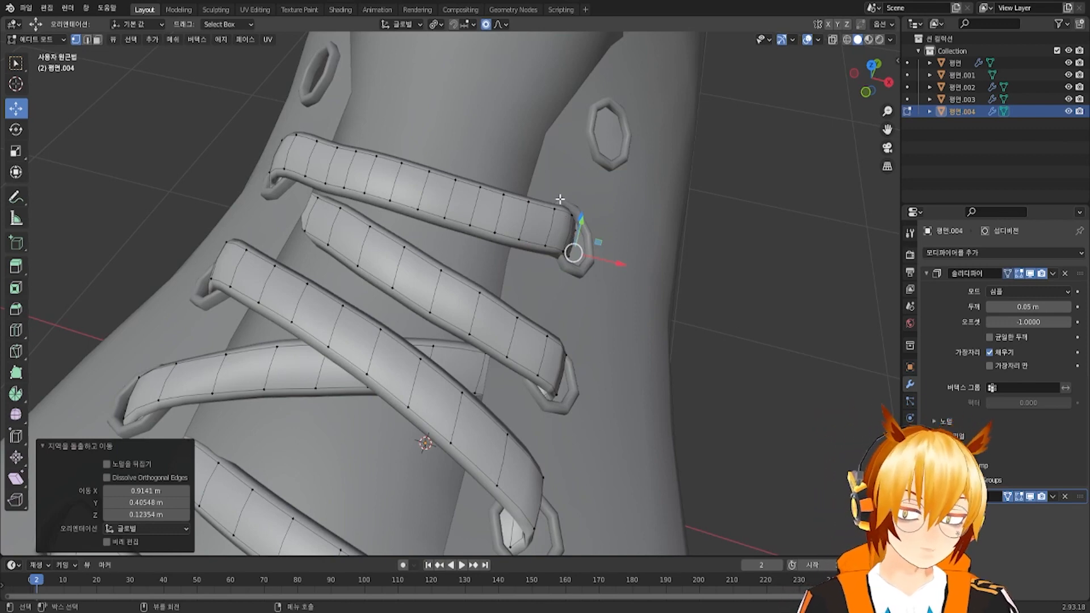
{"action": "left_click", "coordinate": [833, 41]}
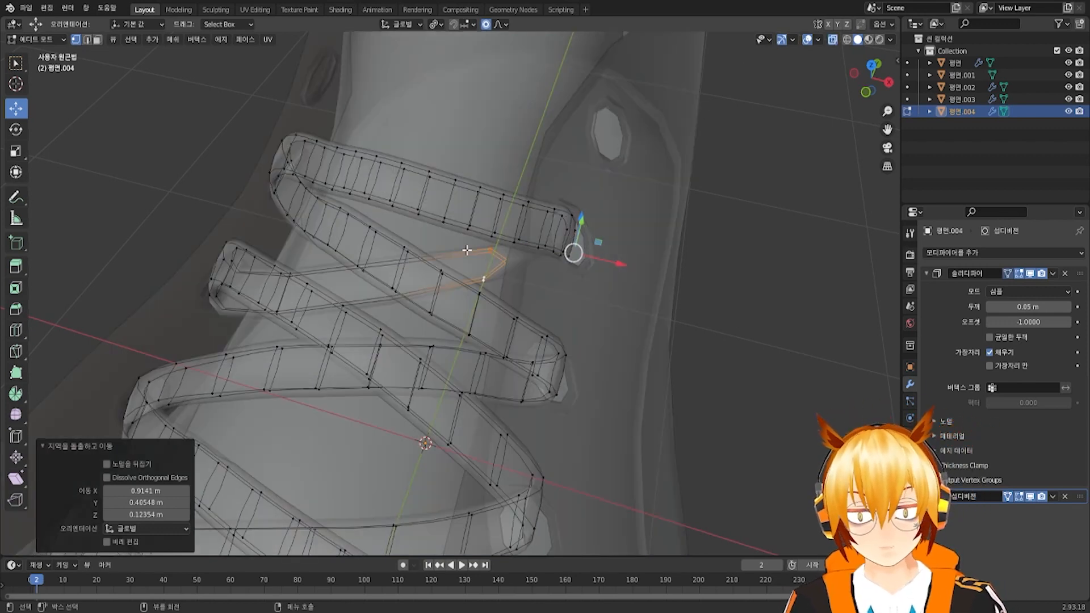
{"action": "middle_click_drag", "start_coordinate": [466, 250], "coordinate": [484, 251]}
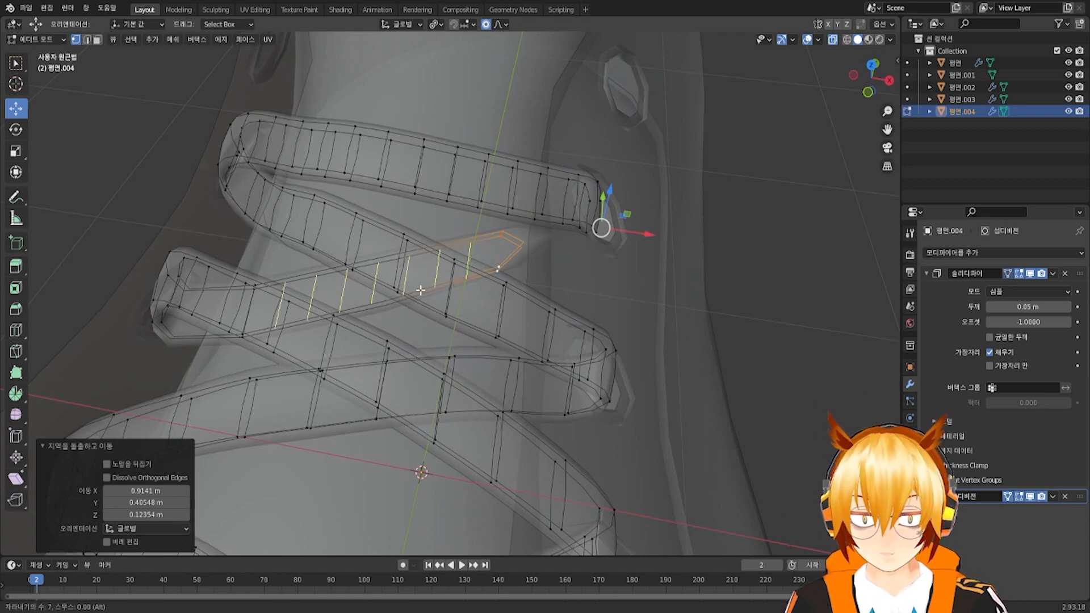
{"action": "left_click", "coordinate": [423, 289]}
{"action": "right_click", "coordinate": [423, 290]}
Raise the middle loop of the new segment about 0.165 m in Z with a proportional size of 0.513
{"action": "middle_click_drag", "start_coordinate": [549, 260], "coordinate": [507, 266]}
{"action": "left_click", "coordinate": [832, 40]}
{"action": "middle_click_drag", "start_coordinate": [761, 63], "coordinate": [769, 61]}
{"action": "left_click", "coordinate": [832, 40]}
{"action": "middle_click_drag", "start_coordinate": [488, 244], "coordinate": [387, 287]}
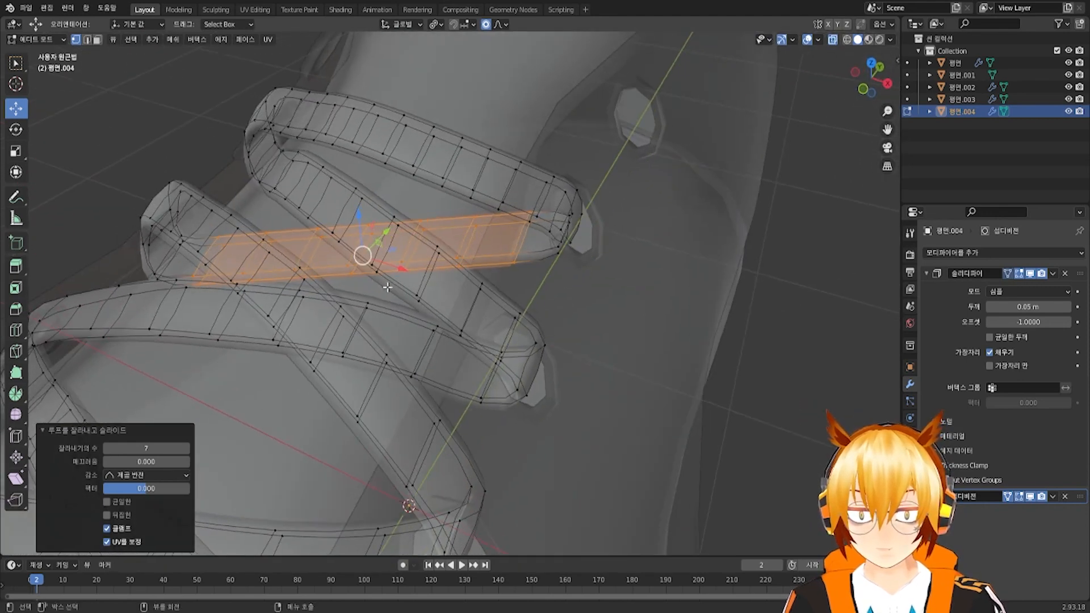
{"action": "left_click", "coordinate": [367, 248], "text": "alt"}
{"action": "middle_click_drag", "start_coordinate": [365, 248], "coordinate": [352, 211]}
{"action": "left_click_drag", "start_coordinate": [360, 193], "coordinate": [345, 126]}
{"action": "scroll", "coordinate": [352, 143], "scroll_direction": "down", "scroll_amount": 10}
{"action": "left_click", "coordinate": [832, 40]}
{"action": "middle_click_drag", "start_coordinate": [398, 171], "coordinate": [296, 306]}
{"action": "middle_click_drag", "start_coordinate": [296, 306], "coordinate": [412, 237], "text": "shift"}
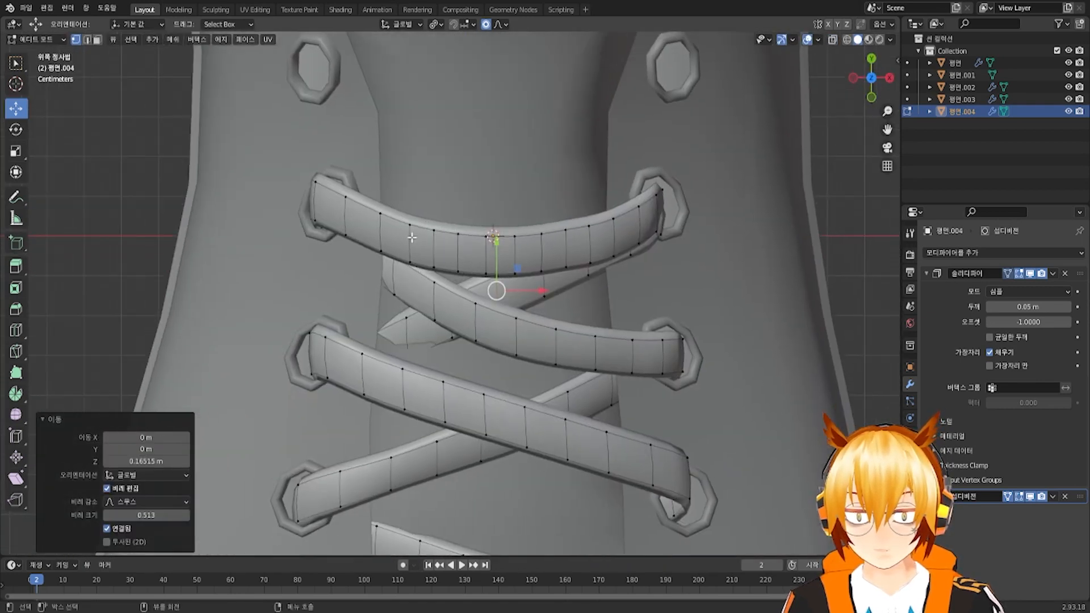
Fine-tune the height of the new segment's loop near the tongue's edge in Z
{"action": "middle_click_drag", "start_coordinate": [408, 335], "coordinate": [381, 207]}
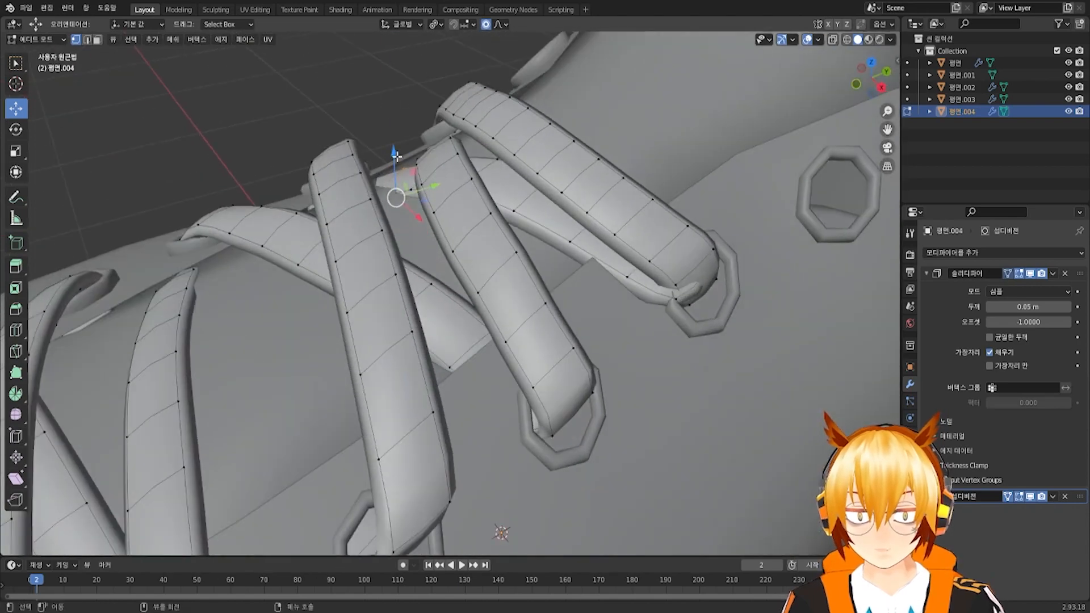
{"action": "left_click_drag", "start_coordinate": [395, 155], "coordinate": [396, 151]}
{"action": "middle_click_drag", "start_coordinate": [396, 151], "coordinate": [435, 313]}
{"action": "middle_click_drag", "start_coordinate": [376, 345], "coordinate": [392, 223]}
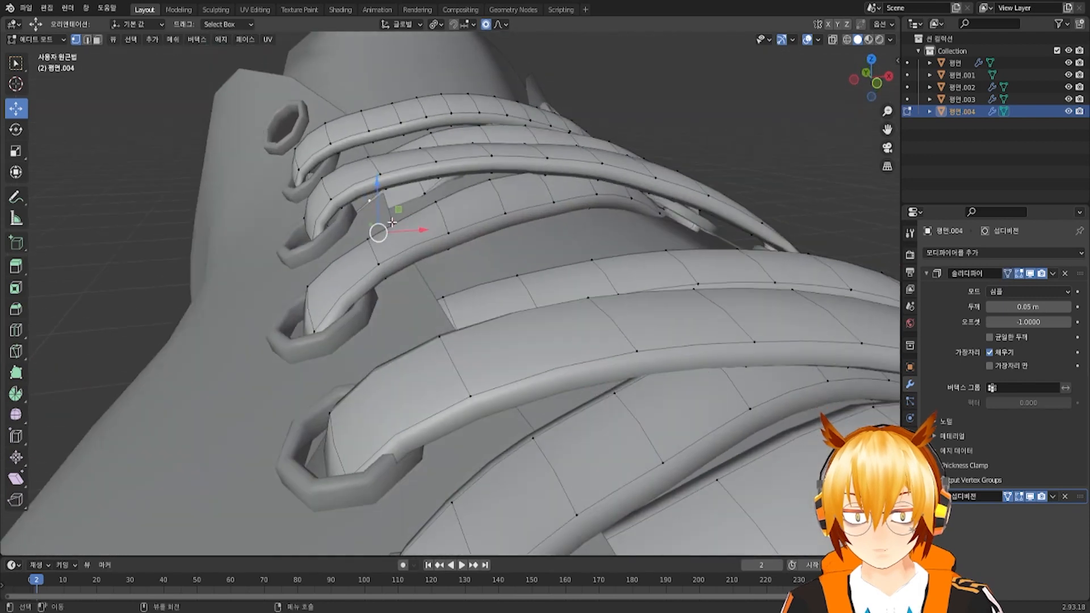
{"action": "left_click_drag", "start_coordinate": [377, 189], "coordinate": [379, 197]}
{"action": "scroll", "coordinate": [378, 196], "scroll_direction": "up", "scroll_amount": 2}
Raise the neighbouring loop of the new segment, closer to the middle of the tongue, in Z
{"action": "left_click", "coordinate": [434, 203]}
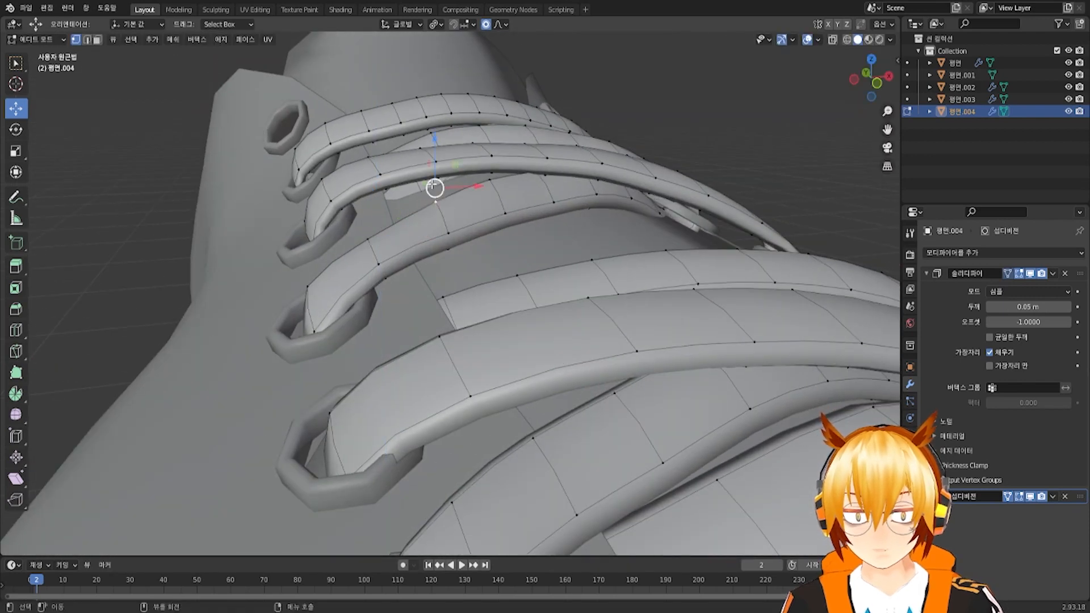
{"action": "left_click_drag", "start_coordinate": [436, 162], "coordinate": [431, 170]}
{"action": "key", "text": "ctrl+z"}
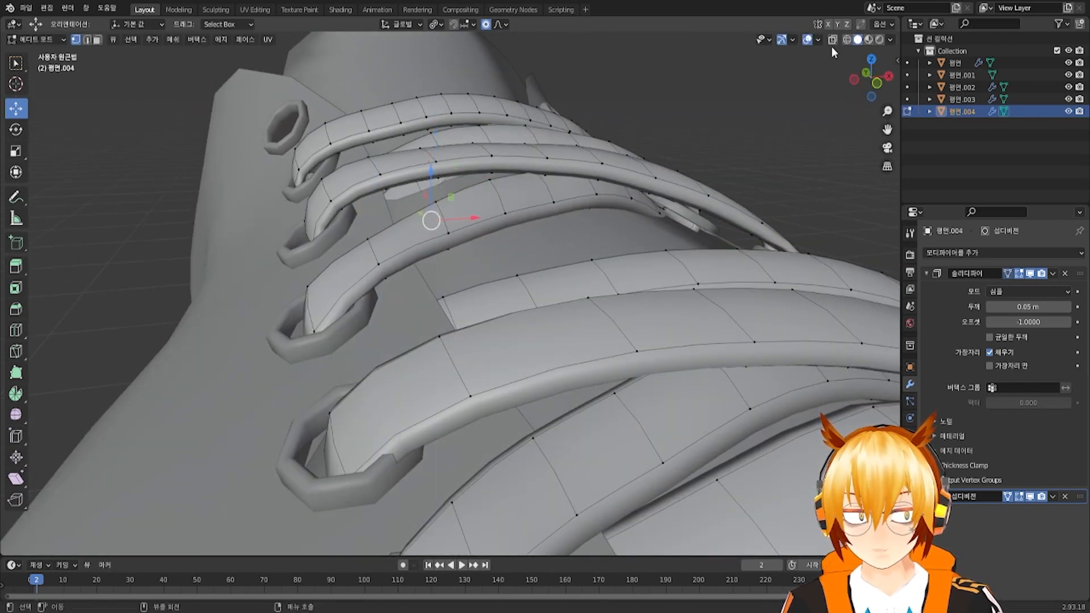
{"action": "left_click", "coordinate": [832, 39]}
{"action": "left_click", "coordinate": [832, 40]}
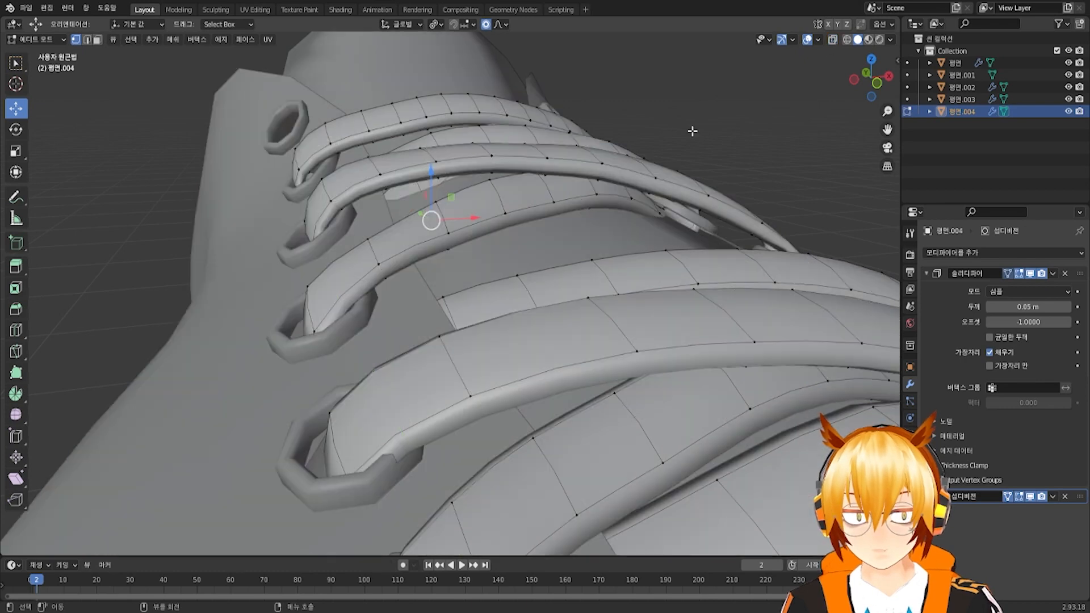
{"action": "left_click_drag", "start_coordinate": [435, 184], "coordinate": [430, 159]}
{"action": "left_click", "coordinate": [374, 193]}
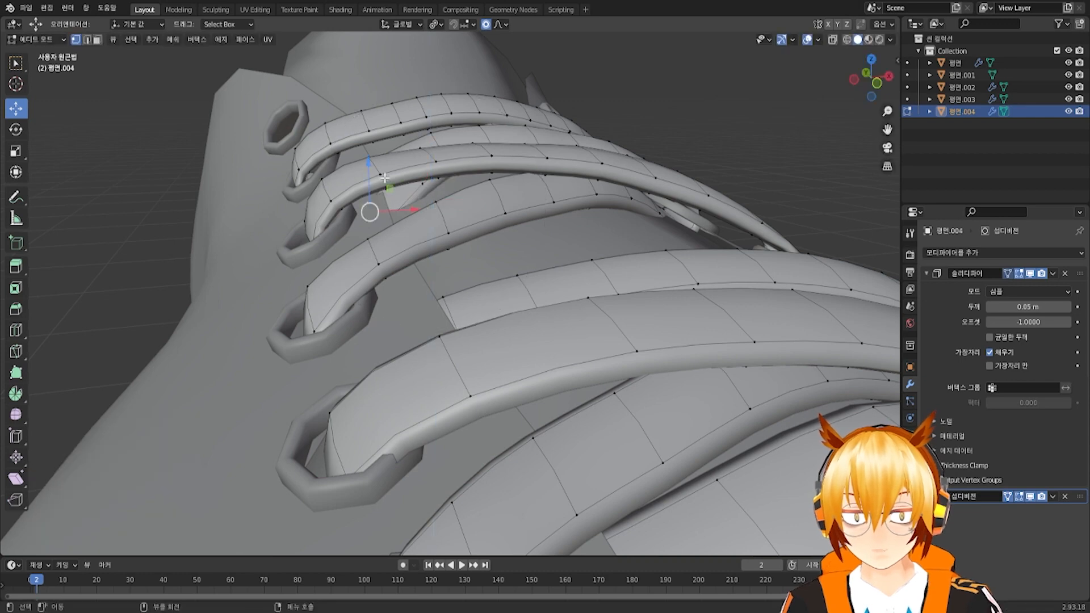
{"action": "left_click_drag", "start_coordinate": [366, 185], "coordinate": [369, 175]}
{"action": "key", "text": "ctrl+z"}
{"action": "left_click_drag", "start_coordinate": [404, 214], "coordinate": [405, 214]}
Raise the new segment's loop beneath the crossing strap about 0.033 m in Z with a proportional size of 0.239
{"action": "middle_click_drag", "start_coordinate": [404, 214], "coordinate": [419, 256]}
{"action": "middle_click_drag", "start_coordinate": [633, 169], "coordinate": [431, 195]}
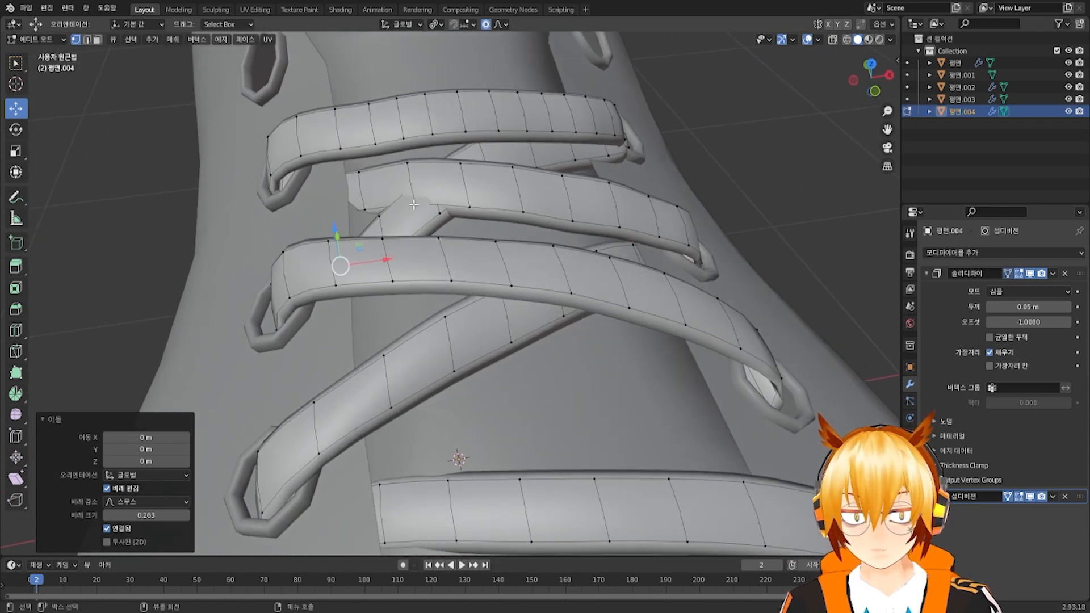
{"action": "left_click", "coordinate": [427, 192]}
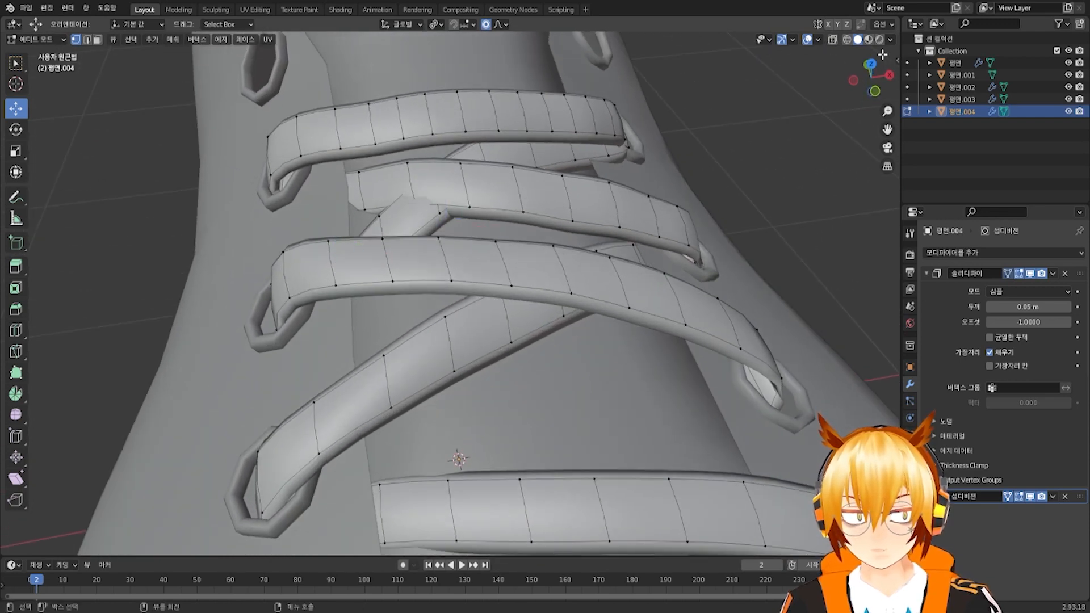
{"action": "left_click", "coordinate": [833, 40]}
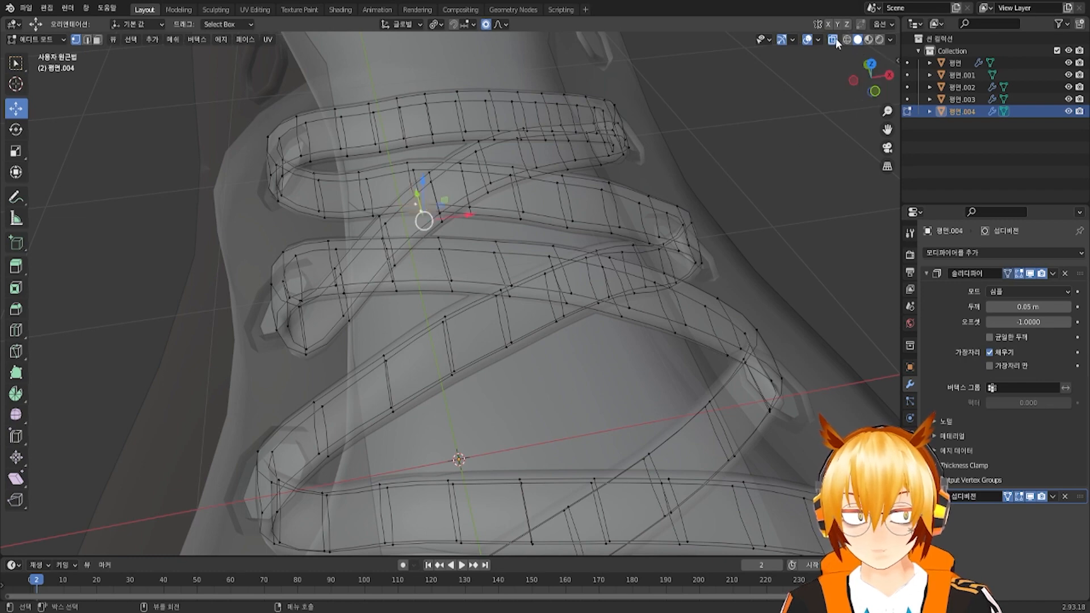
{"action": "left_click", "coordinate": [833, 40]}
{"action": "left_click_drag", "start_coordinate": [423, 195], "coordinate": [421, 179]}
{"action": "middle_click_drag", "start_coordinate": [422, 179], "coordinate": [426, 236]}
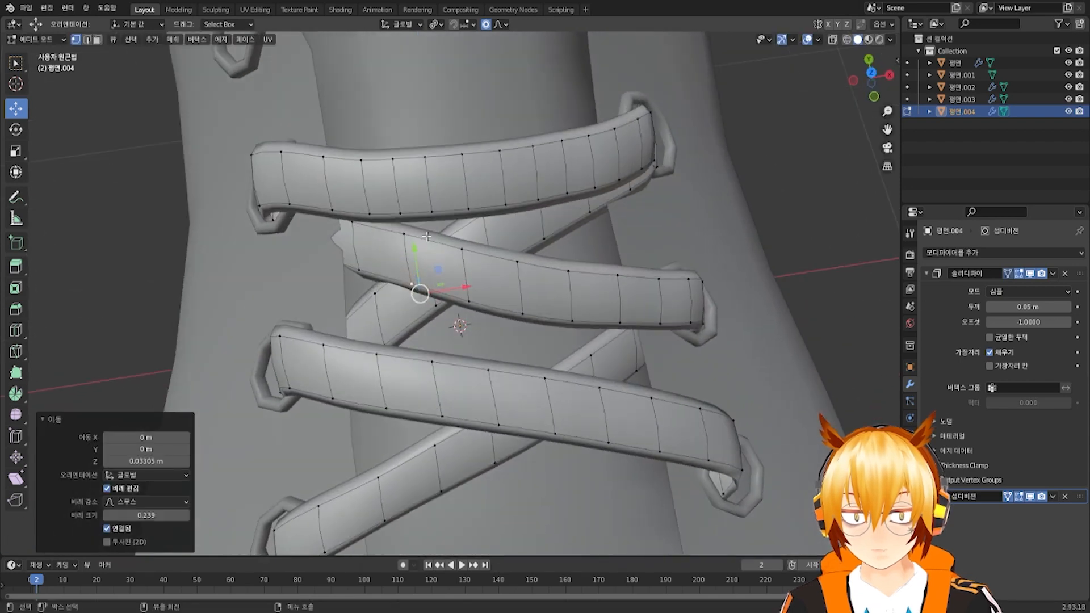
Adjust the heights of the new segment's loops around the tongue's edge in Z so they follow the tongue's surface
{"action": "middle_click_drag", "start_coordinate": [361, 283], "coordinate": [382, 200]}
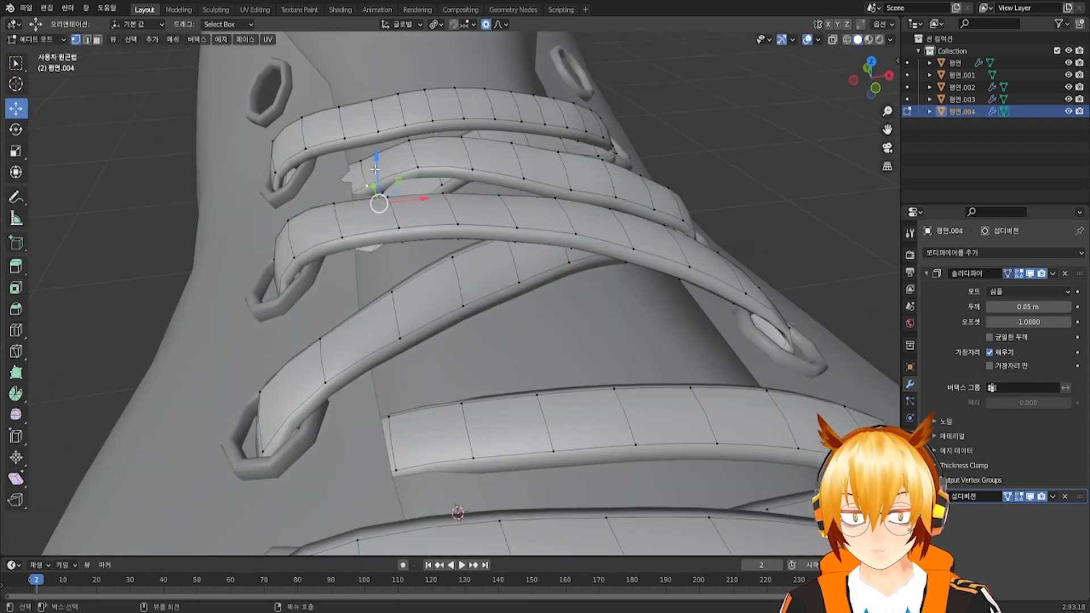
{"action": "left_click_drag", "start_coordinate": [382, 199], "coordinate": [377, 177]}
{"action": "scroll", "coordinate": [377, 177], "scroll_direction": "up", "scroll_amount": 3}
{"action": "left_click", "coordinate": [362, 163]}
{"action": "left_click_drag", "start_coordinate": [366, 133], "coordinate": [365, 128]}
{"action": "left_click", "coordinate": [368, 189]}
{"action": "left_click_drag", "start_coordinate": [376, 169], "coordinate": [376, 174]}
{"action": "middle_click_drag", "start_coordinate": [410, 156], "coordinate": [413, 227]}
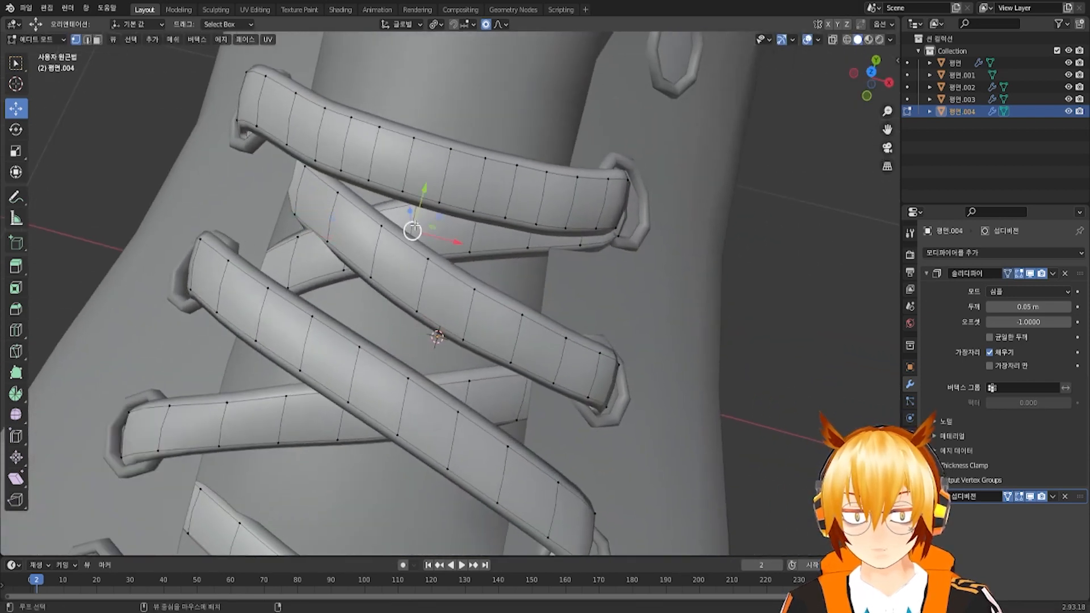
Shift the new segment's loop near the tongue's edge about -0.024 m in Y with a proportional size of 0.123
{"action": "left_click", "coordinate": [833, 40]}
{"action": "left_click_drag", "start_coordinate": [420, 202], "coordinate": [310, 281]}
{"action": "middle_click_drag", "start_coordinate": [310, 282], "coordinate": [297, 275]}
{"action": "left_click_drag", "start_coordinate": [276, 244], "coordinate": [314, 319]}
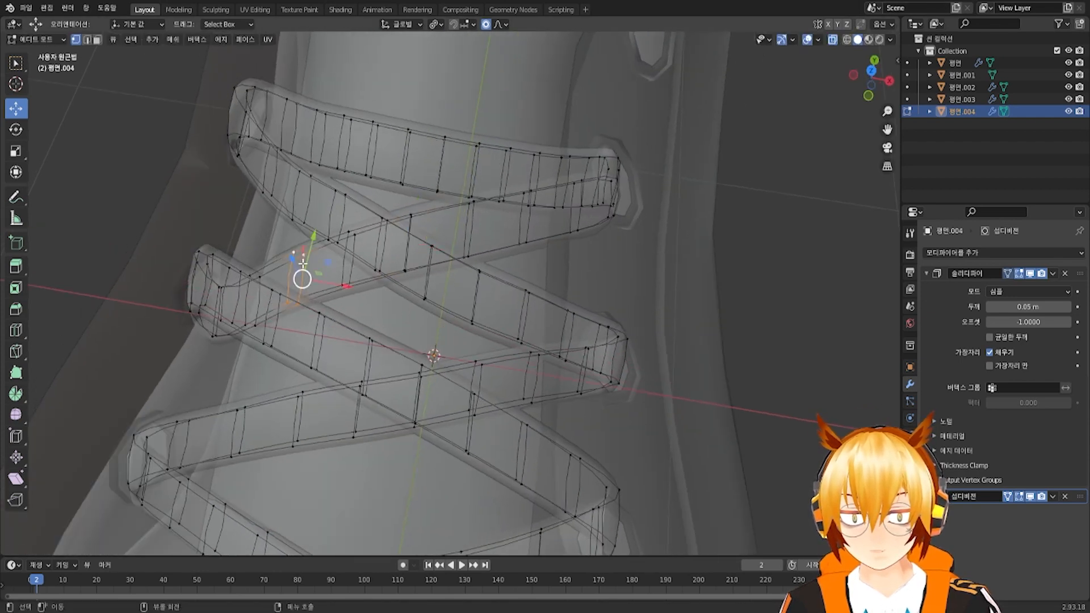
{"action": "left_click_drag", "start_coordinate": [310, 249], "coordinate": [308, 260]}
{"action": "scroll", "coordinate": [308, 256], "scroll_direction": "up", "scroll_amount": 8}
{"action": "scroll", "coordinate": [308, 257], "scroll_direction": "up", "scroll_amount": 7}
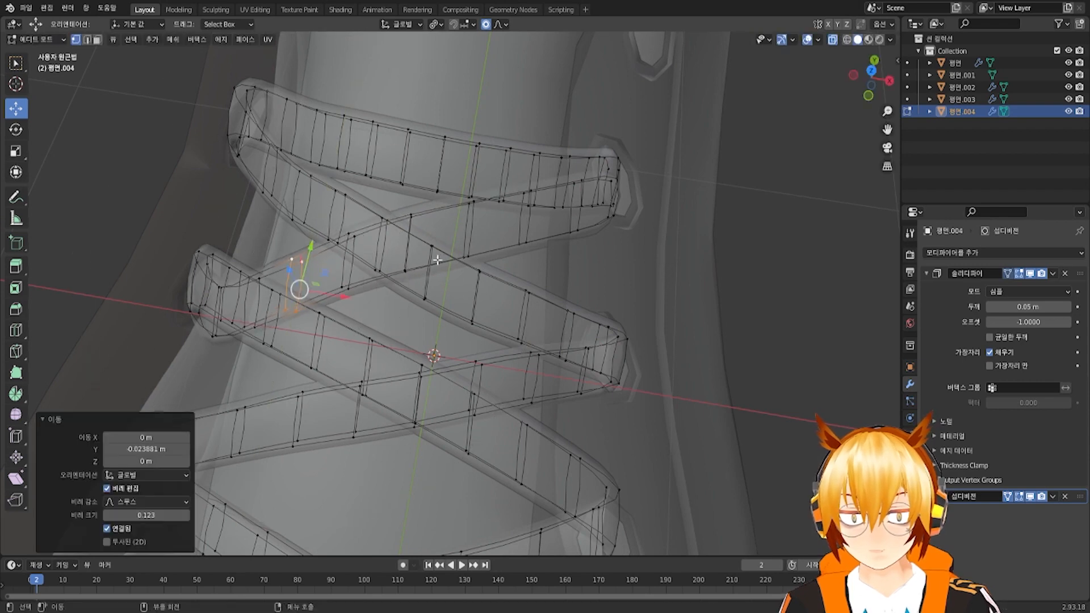
Shift the loop under the crossing strap about -0.021 m in Y, and move the neighbouring loop the same way
{"action": "left_click", "coordinate": [409, 227], "text": "alt"}
{"action": "left_click_drag", "start_coordinate": [419, 204], "coordinate": [417, 211]}
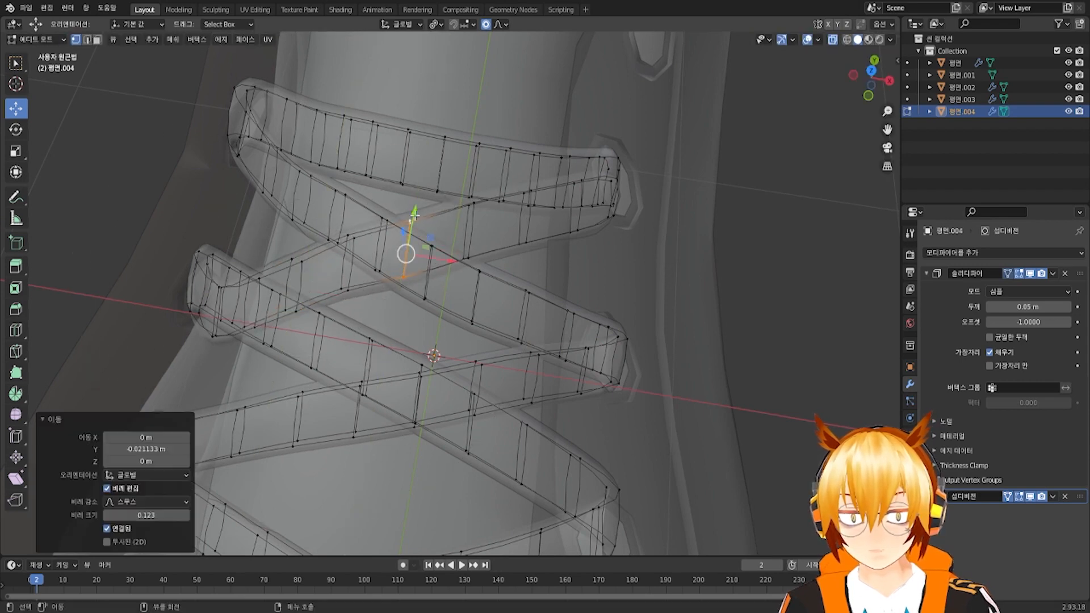
{"action": "left_click", "coordinate": [353, 253], "text": "alt"}
{"action": "left_click_drag", "start_coordinate": [359, 230], "coordinate": [360, 245]}
{"action": "middle_click_drag", "start_coordinate": [487, 229], "coordinate": [463, 241], "text": "shift"}
Shift the loops towards the segment's far end in negative Y, moving the one nearest the free end about 0.032 m
{"action": "left_click", "coordinate": [439, 235], "text": "alt"}
{"action": "left_click_drag", "start_coordinate": [445, 205], "coordinate": [328, 268]}
{"action": "left_click", "coordinate": [378, 255], "text": "alt"}
{"action": "left_click", "coordinate": [313, 287], "text": "alt"}
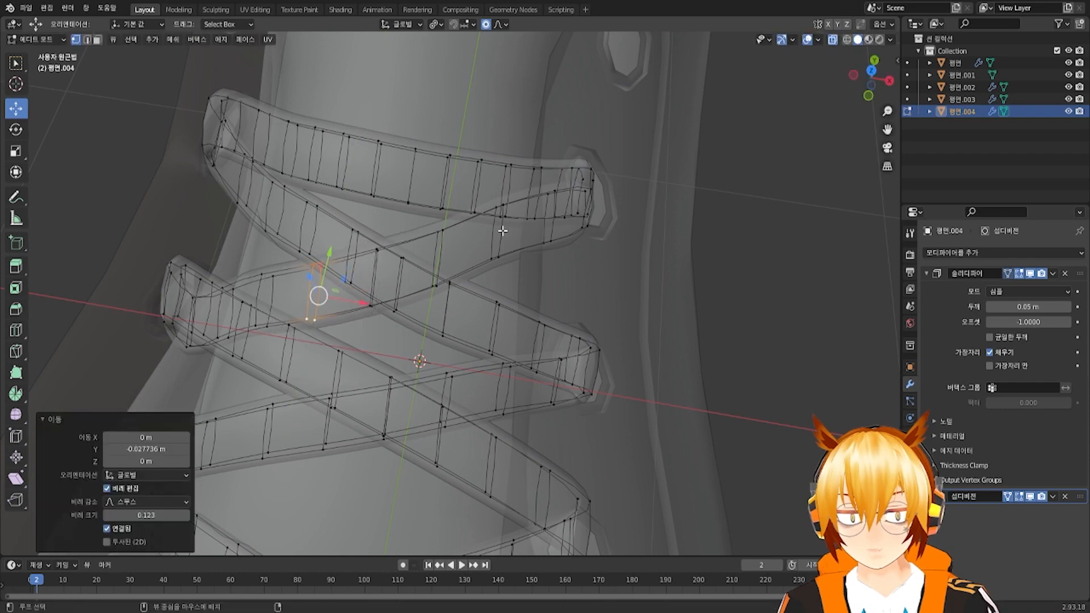
{"action": "left_click", "coordinate": [494, 231], "text": "alt"}
{"action": "left_click_drag", "start_coordinate": [495, 196], "coordinate": [490, 209]}
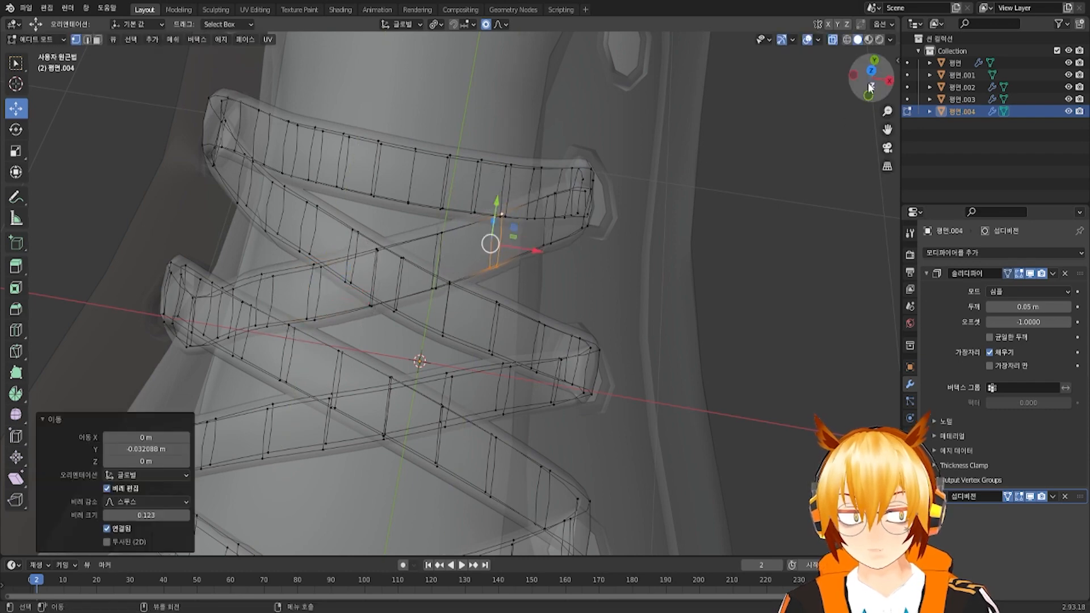
Lower the new segment's end at the far eyelet about 0.045 m in Z with a proportional size of 0.263
{"action": "left_click", "coordinate": [833, 41]}
{"action": "scroll", "coordinate": [632, 275], "scroll_direction": "down", "scroll_amount": 4}
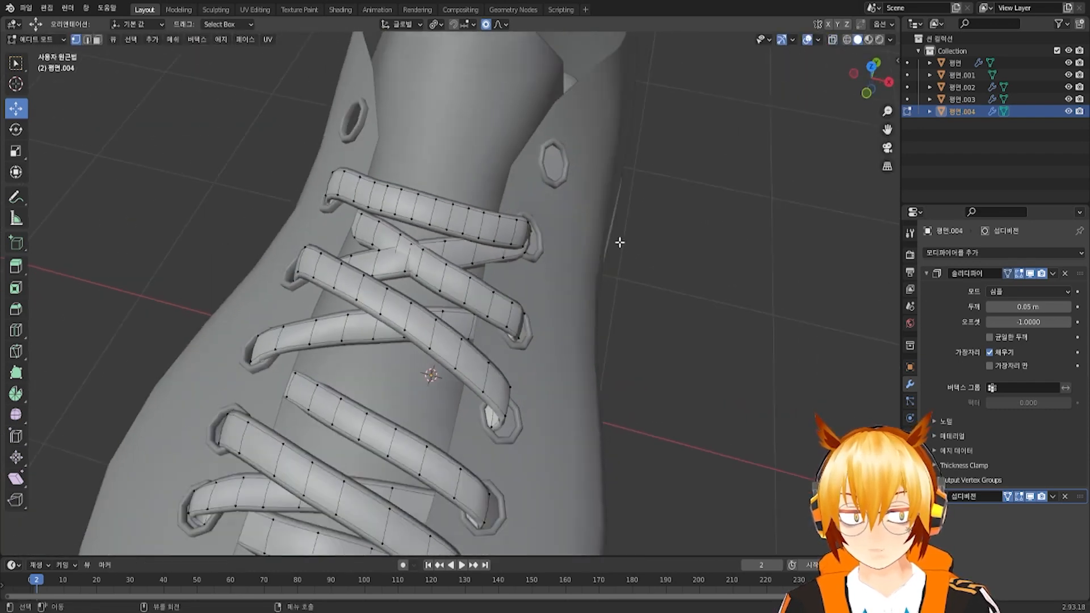
{"action": "scroll", "coordinate": [562, 218], "scroll_direction": "up", "scroll_amount": 6}
{"action": "middle_click_drag", "start_coordinate": [618, 240], "coordinate": [574, 176]}
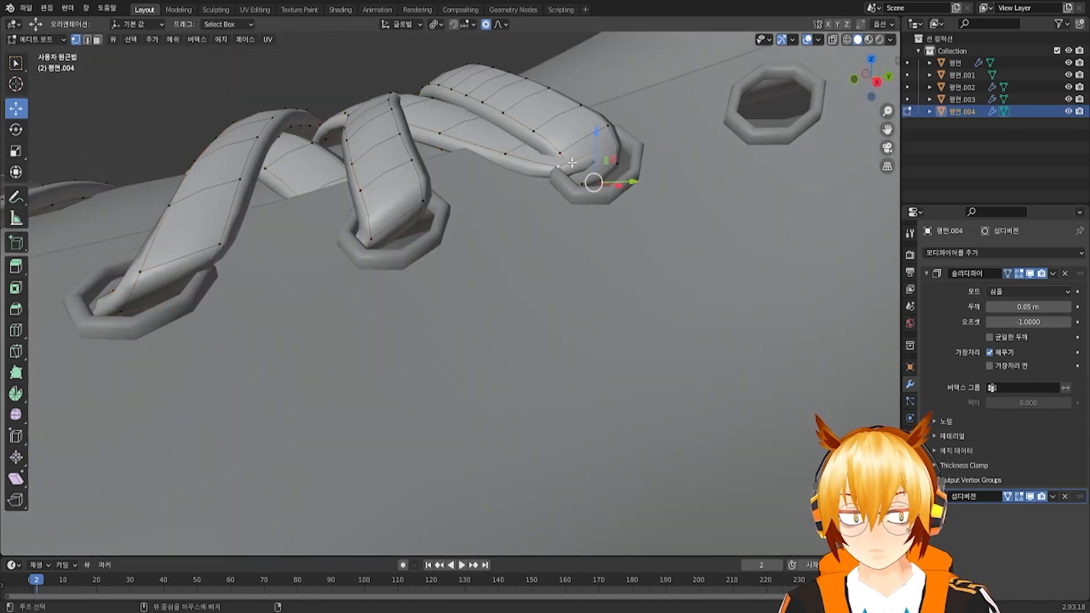
{"action": "left_click_drag", "start_coordinate": [598, 144], "coordinate": [599, 170]}
{"action": "scroll", "coordinate": [600, 170], "scroll_direction": "down", "scroll_amount": 8}
{"action": "middle_click_drag", "start_coordinate": [599, 171], "coordinate": [522, 326]}
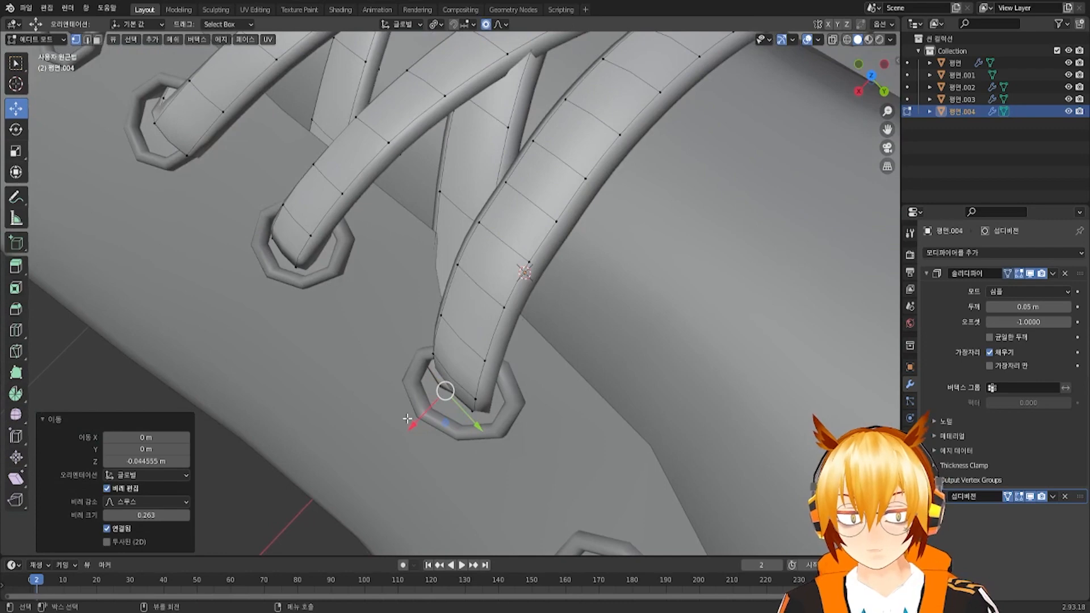
Shift the new segment's end at the far eyelet about -0.081 m in X with a proportional size of 0.263
{"action": "left_click_drag", "start_coordinate": [407, 419], "coordinate": [452, 394]}
{"action": "scroll", "coordinate": [475, 329], "scroll_direction": "down", "scroll_amount": 6}
{"action": "middle_click_drag", "start_coordinate": [475, 329], "coordinate": [474, 282]}
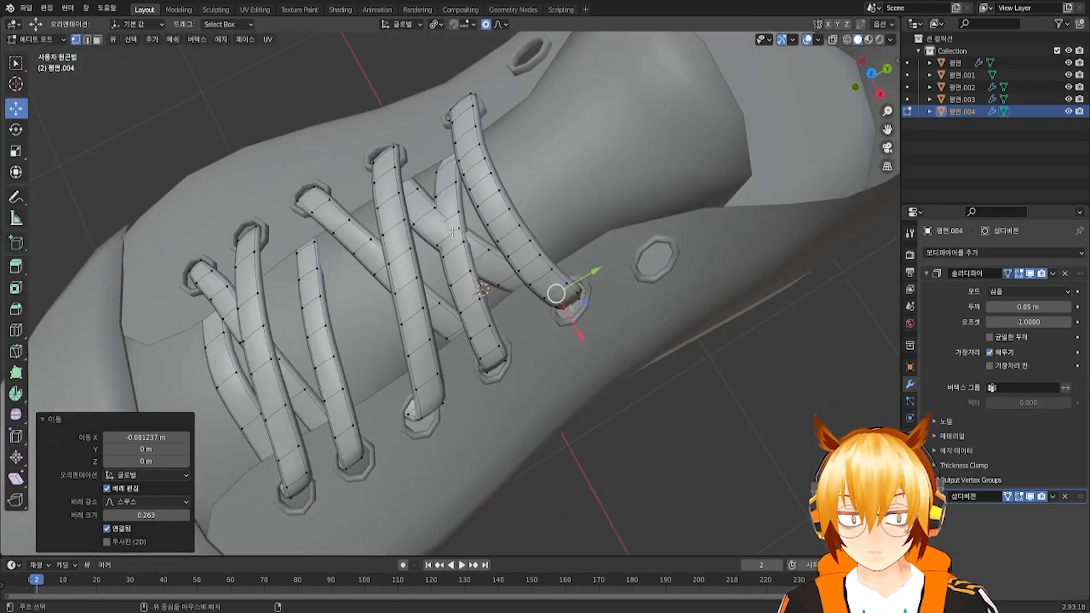
Raise the segment's loop beside the crossing strap, finishing with a move of about 0.027 m in Z and a proportional size of 0.424
{"action": "middle_click_drag", "start_coordinate": [452, 231], "coordinate": [441, 165]}
{"action": "key", "text": "g"}
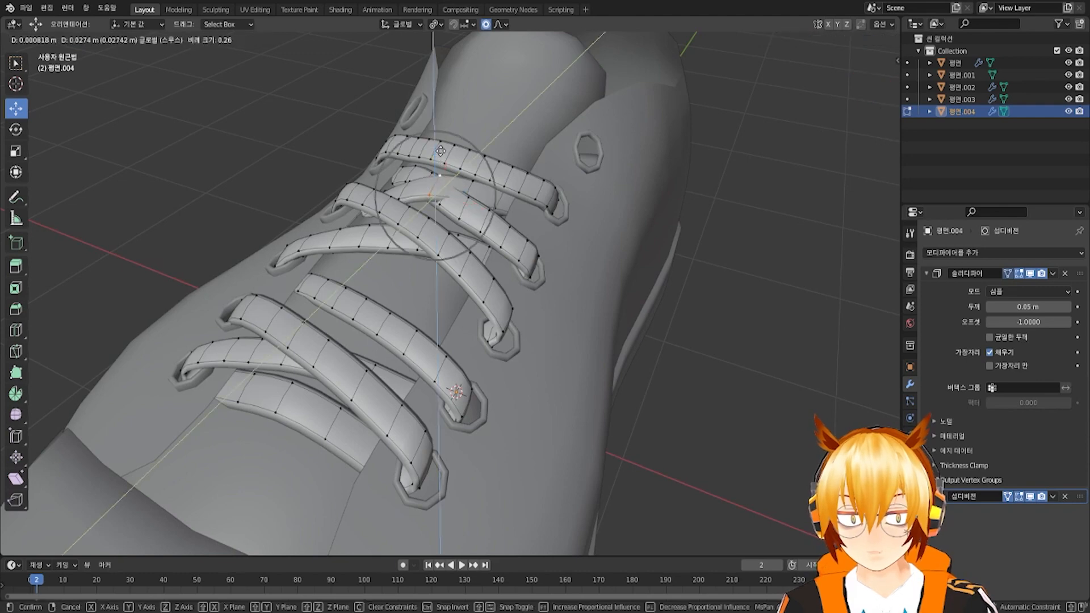
{"action": "left_click", "coordinate": [440, 151]}
{"action": "scroll", "coordinate": [440, 151], "scroll_direction": "up", "scroll_amount": 4}
{"action": "scroll", "coordinate": [442, 142], "scroll_direction": "up", "scroll_amount": 2}
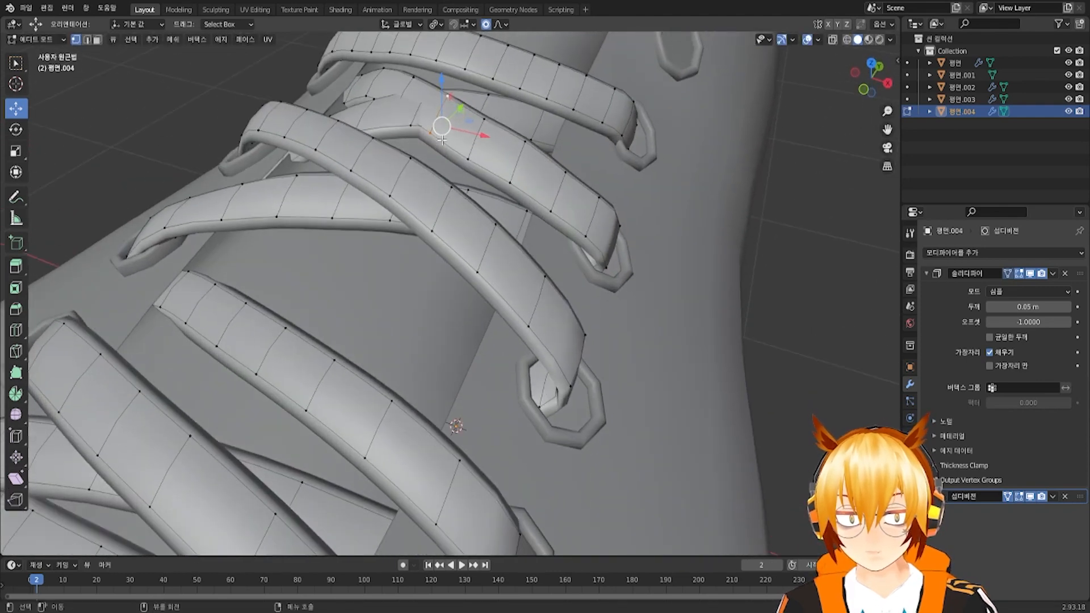
{"action": "left_click_drag", "start_coordinate": [447, 92], "coordinate": [446, 83]}
Shift a loop of the segment about -0.011 m in Y and the one at its free end about 0.016 m in X
{"action": "scroll", "coordinate": [446, 83], "scroll_direction": "down", "scroll_amount": 5}
{"action": "middle_click_drag", "start_coordinate": [446, 83], "coordinate": [545, 130]}
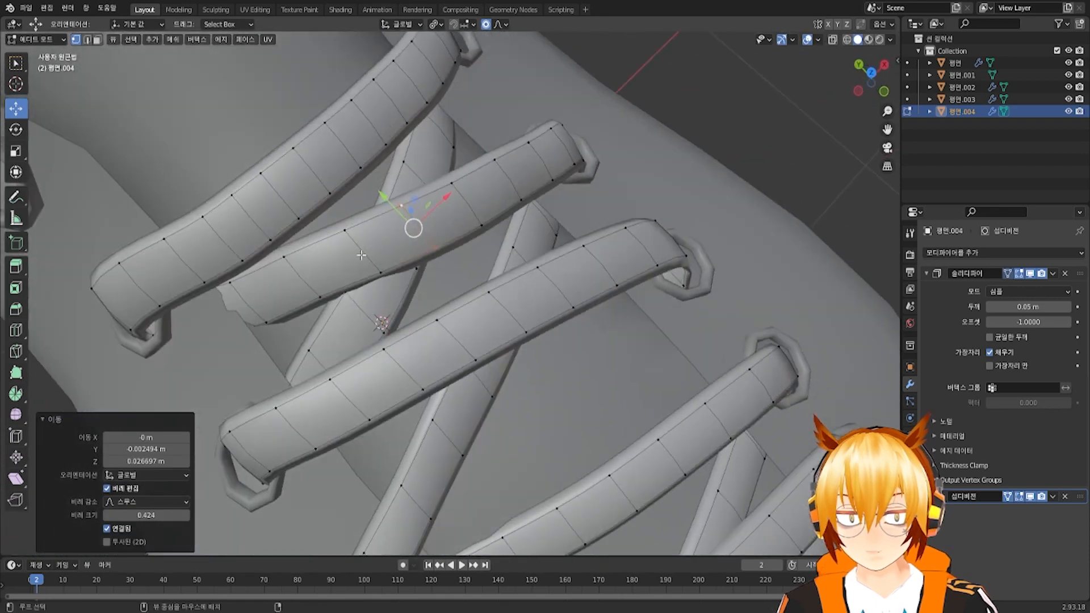
{"action": "left_click", "coordinate": [363, 268], "text": "alt"}
{"action": "left_click_drag", "start_coordinate": [334, 223], "coordinate": [337, 231]}
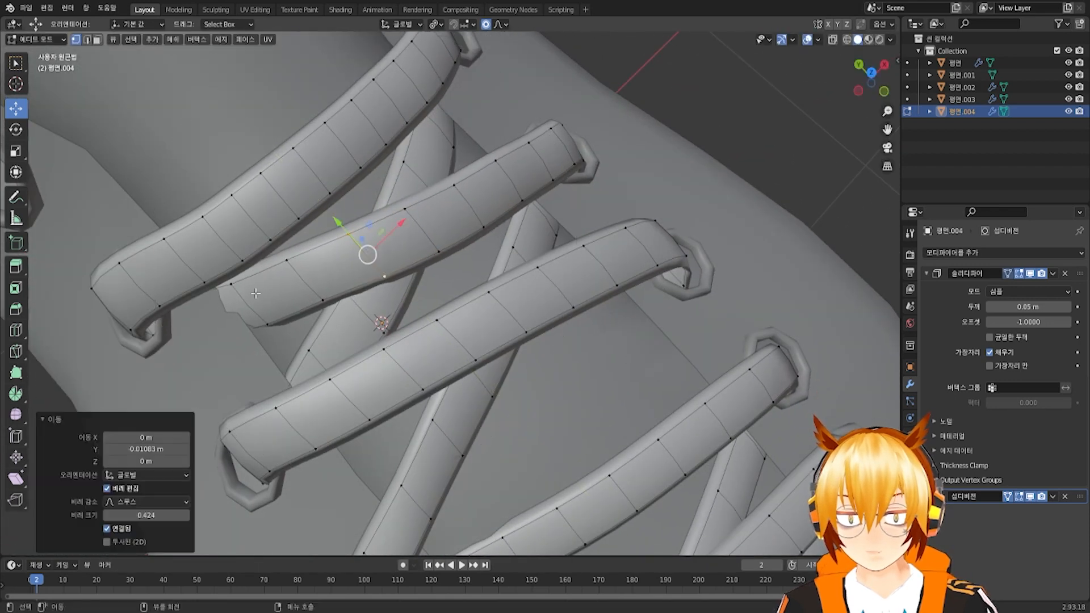
{"action": "middle_click_drag", "start_coordinate": [337, 231], "coordinate": [267, 250]}
{"action": "left_click_drag", "start_coordinate": [270, 224], "coordinate": [276, 220]}
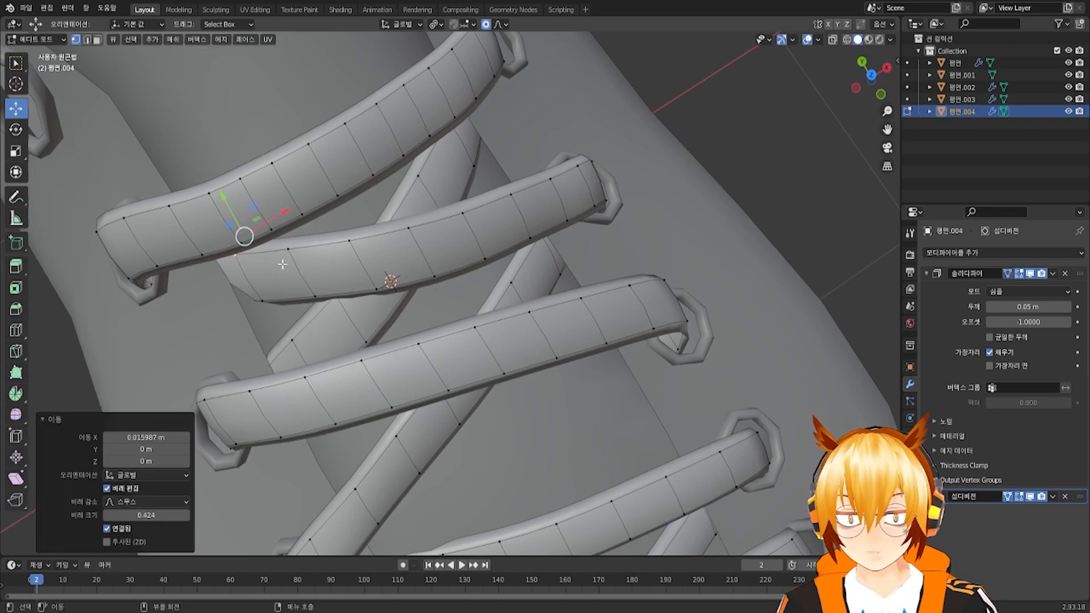
Shift the corner of the segment's free end about -0.029 m in X with a proportional size of 0.149, and return to Object Mode
{"action": "left_click", "coordinate": [282, 296]}
{"action": "left_click_drag", "start_coordinate": [318, 281], "coordinate": [289, 290]}
{"action": "scroll", "coordinate": [313, 283], "scroll_direction": "up", "scroll_amount": 4}
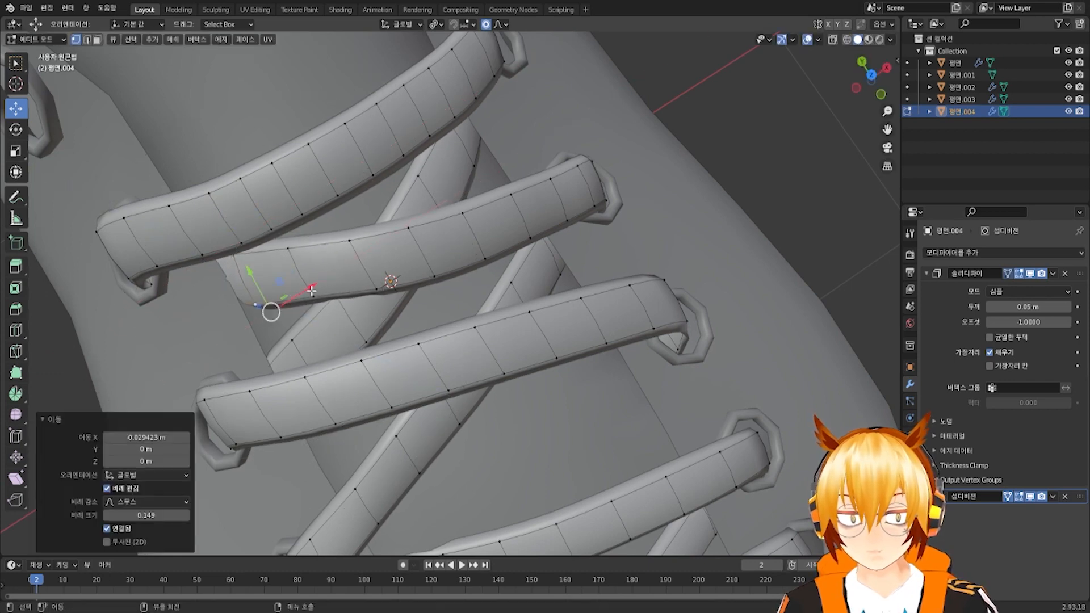
{"action": "middle_click_drag", "start_coordinate": [289, 290], "coordinate": [561, 276]}
{"action": "middle_click_drag", "start_coordinate": [554, 205], "coordinate": [443, 275]}
{"action": "left_click", "coordinate": [36, 40]}
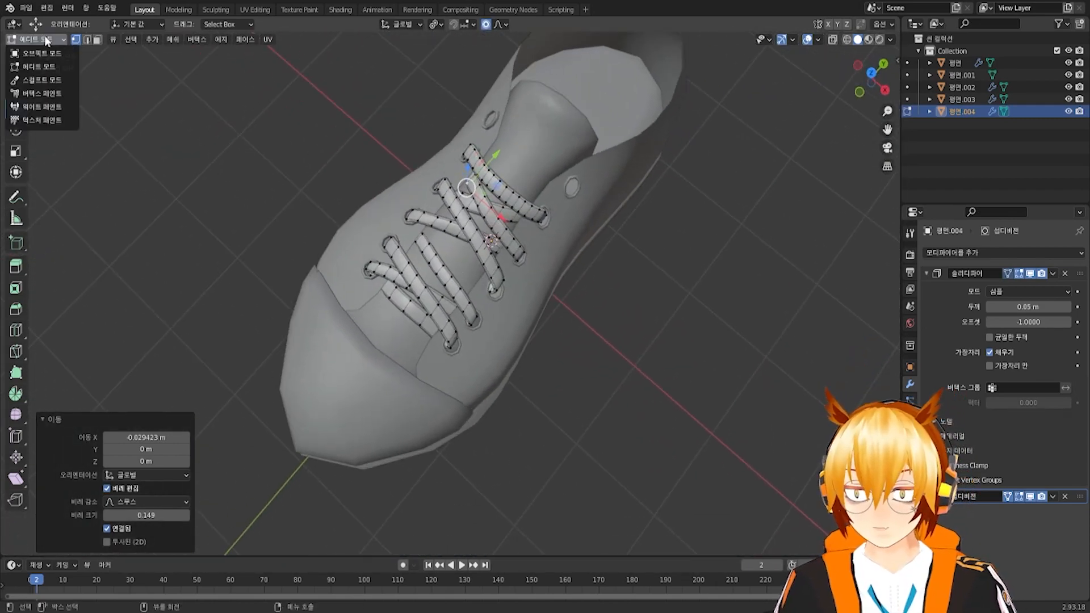
{"action": "left_click", "coordinate": [34, 52]}
{"action": "middle_click_drag", "start_coordinate": [322, 150], "coordinate": [457, 213]}
{"action": "left_click", "coordinate": [457, 210]}
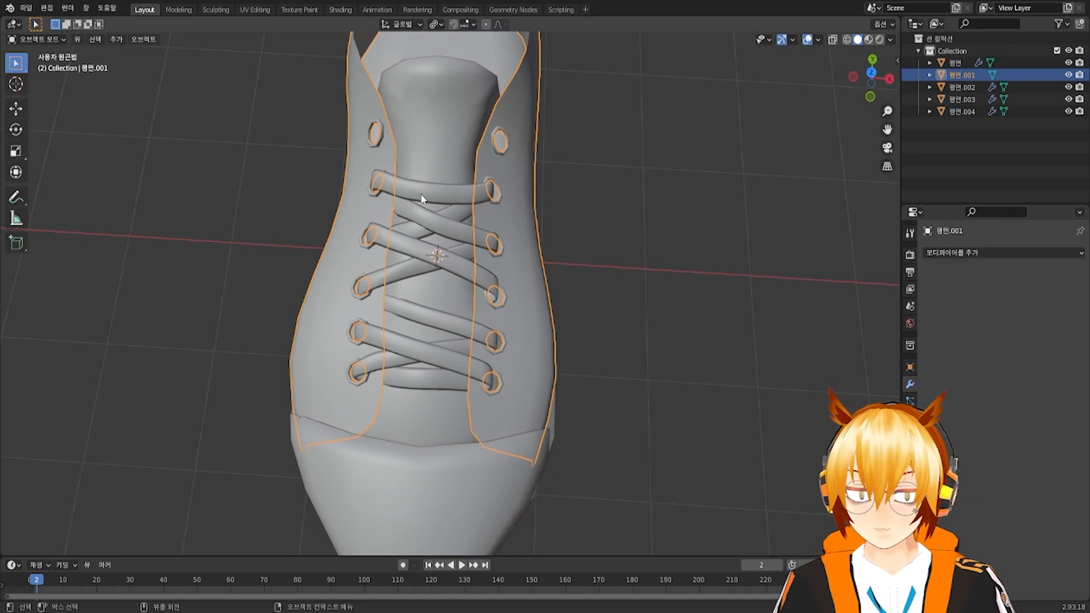
{"action": "left_click", "coordinate": [472, 196]}
{"action": "key", "text": "Tab"}
{"action": "middle_click_drag", "start_coordinate": [480, 193], "coordinate": [466, 121]}
{"action": "key", "text": "a"}
{"action": "key", "text": "s"}
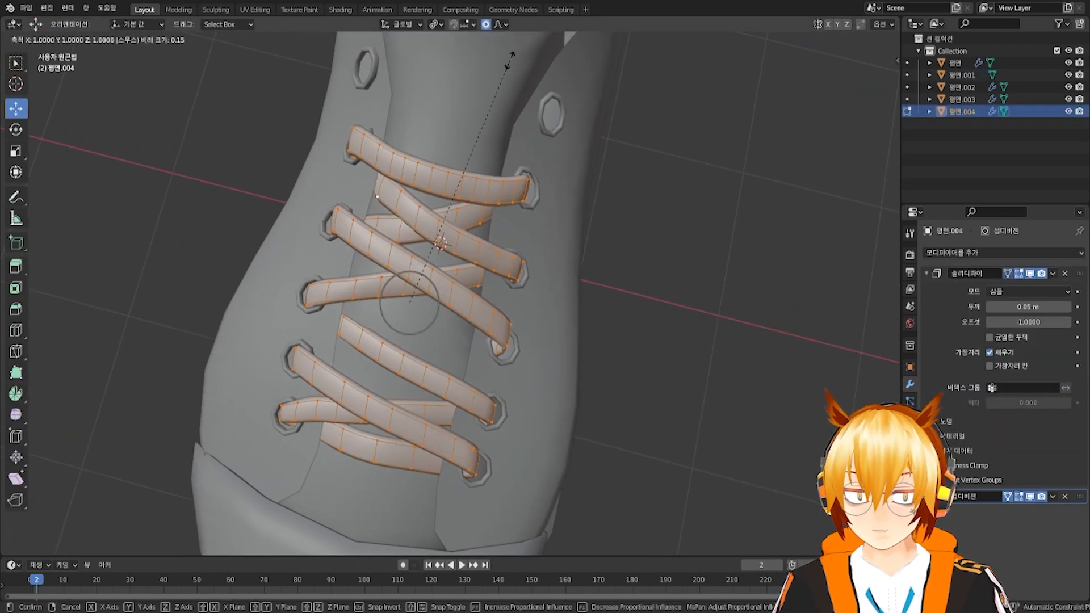
{"action": "key", "text": "z"}
{"action": "left_click", "coordinate": [496, 75]}
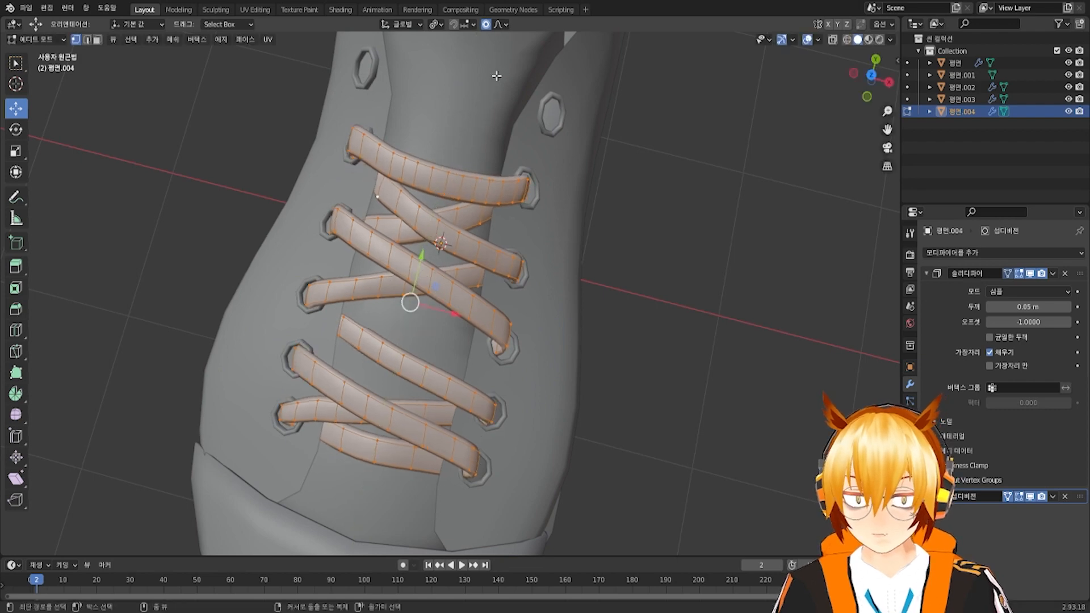
{"action": "left_click", "coordinate": [26, 41]}
{"action": "left_click", "coordinate": [39, 54]}
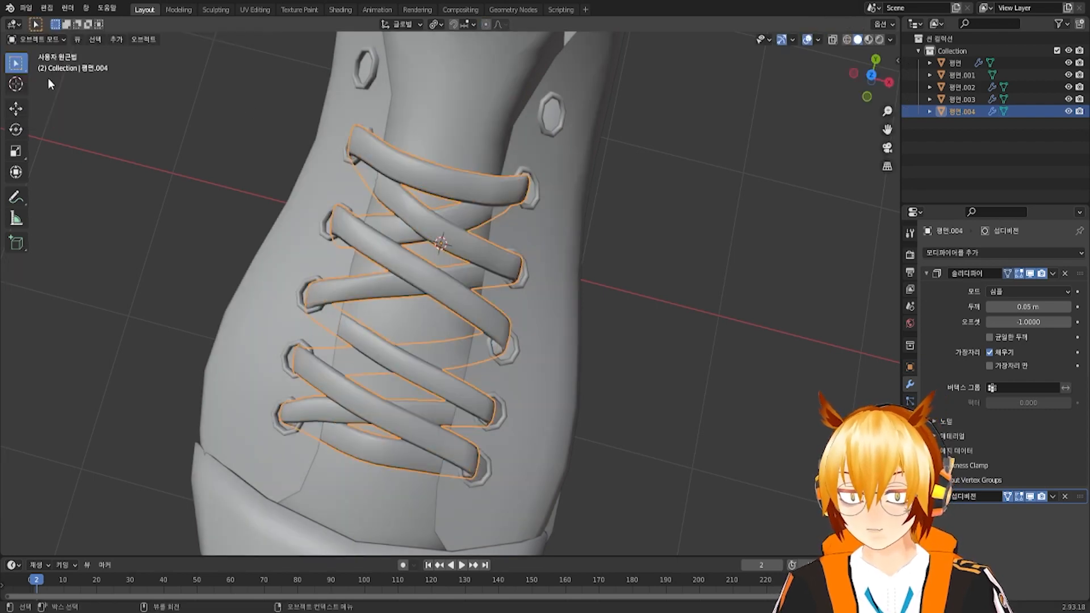
Apply the lace's Solidify modifier and its Subdivision modifier
{"action": "scroll", "coordinate": [400, 220], "scroll_direction": "down", "scroll_amount": 1}
{"action": "left_click_drag", "start_coordinate": [402, 221], "coordinate": [407, 232]}
{"action": "middle_click_drag", "start_coordinate": [407, 233], "coordinate": [528, 157]}
{"action": "left_click", "coordinate": [379, 180]}
{"action": "left_click", "coordinate": [412, 196]}
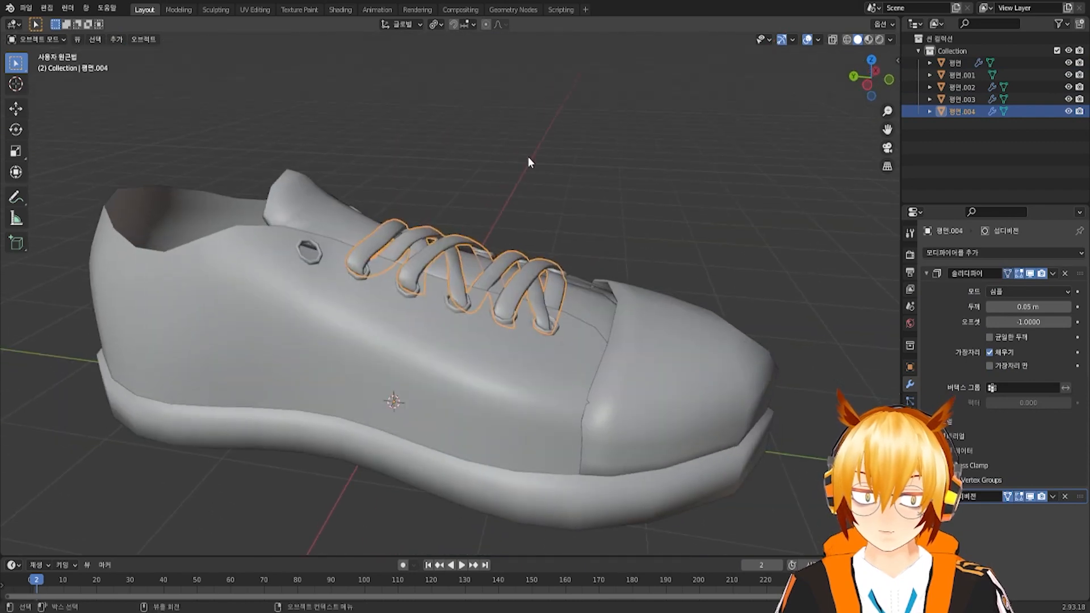
{"action": "left_click", "coordinate": [1053, 274]}
{"action": "left_click", "coordinate": [1045, 286]}
{"action": "left_click", "coordinate": [1053, 274]}
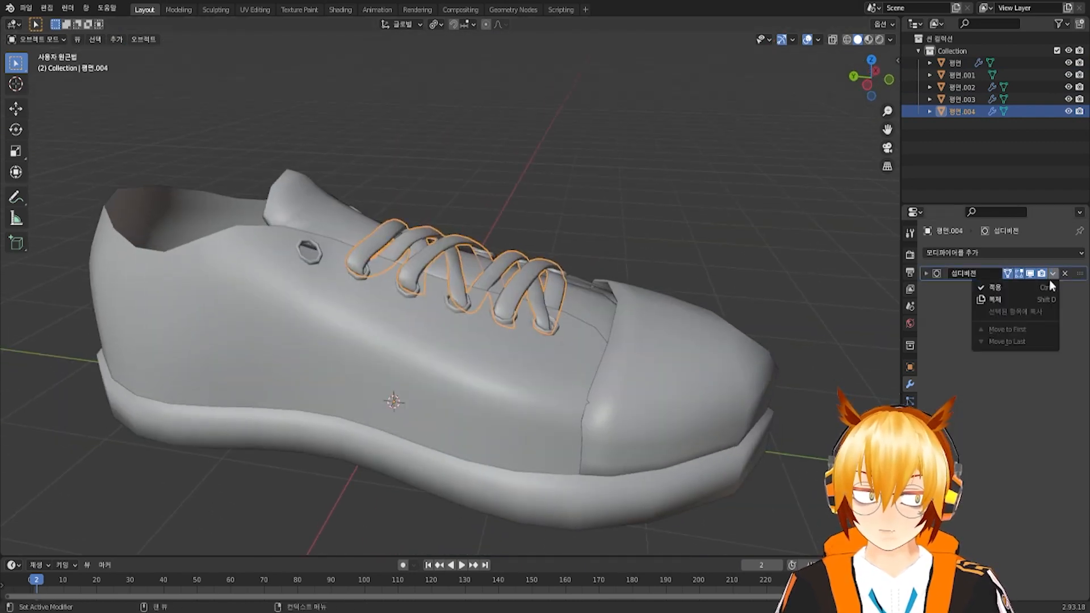
{"action": "left_click", "coordinate": [1047, 286]}
Enter Edit Mode on the lace and scale down the loop near the hidden end of the segment under the uppermost crossing strap
{"action": "middle_click_drag", "start_coordinate": [780, 281], "coordinate": [523, 329]}
{"action": "key", "text": "Tab"}
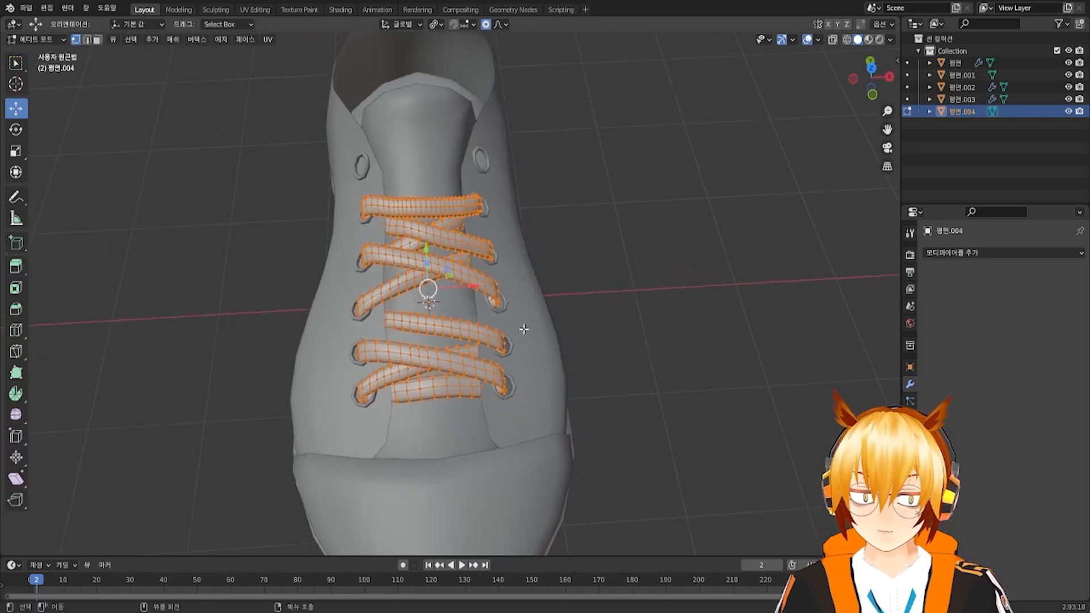
{"action": "scroll", "coordinate": [523, 330], "scroll_direction": "up", "scroll_amount": 4}
{"action": "left_click", "coordinate": [658, 322]}
{"action": "scroll", "coordinate": [658, 322], "scroll_direction": "down", "scroll_amount": 1}
{"action": "middle_click_drag", "start_coordinate": [658, 322], "coordinate": [567, 314]}
{"action": "scroll", "coordinate": [512, 285], "scroll_direction": "down", "scroll_amount": 2}
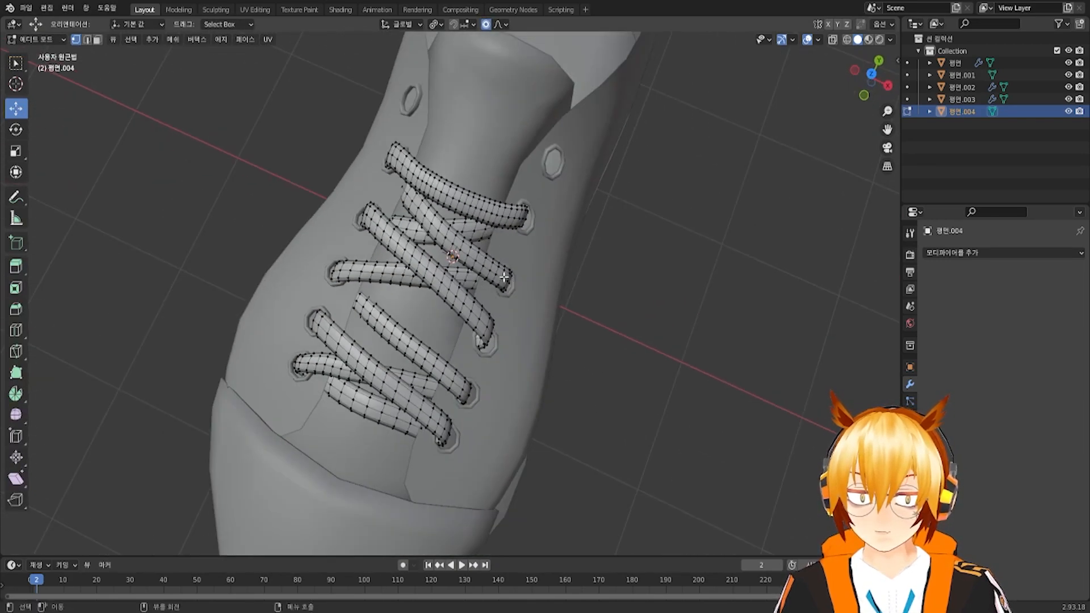
{"action": "middle_click_drag", "start_coordinate": [494, 284], "coordinate": [513, 266]}
{"action": "scroll", "coordinate": [512, 266], "scroll_direction": "up", "scroll_amount": 4}
{"action": "middle_click_drag", "start_coordinate": [512, 256], "coordinate": [462, 241], "text": "shift"}
{"action": "left_click", "coordinate": [436, 217], "text": "alt"}
{"action": "key", "text": "s"}
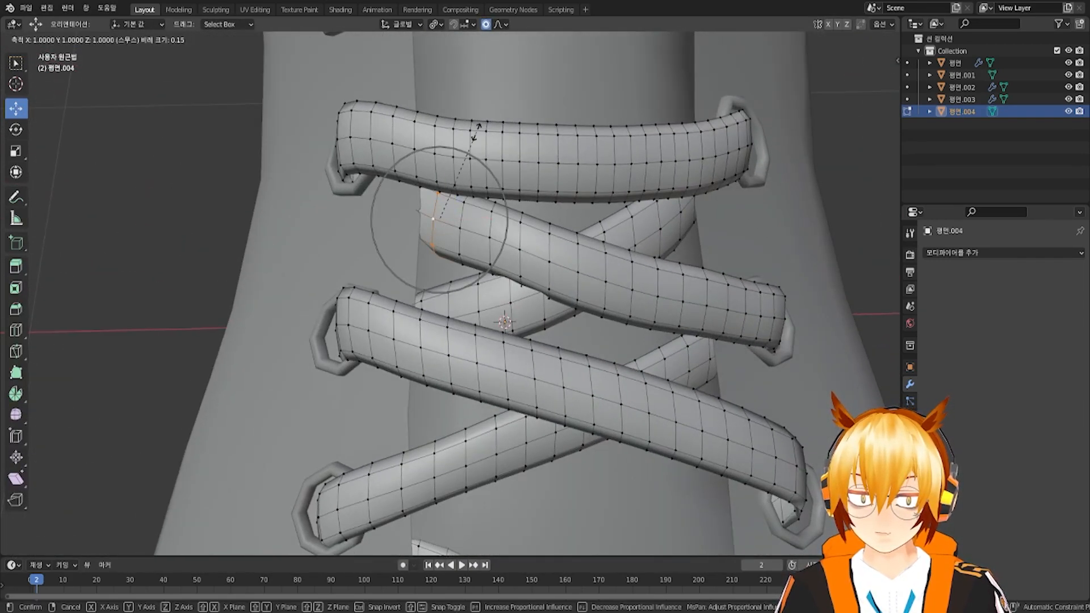
{"action": "left_click", "coordinate": [471, 130]}
Narrow two further loops along the same segment, scaling the second to about 0.944
{"action": "left_click", "coordinate": [463, 208], "text": "alt"}
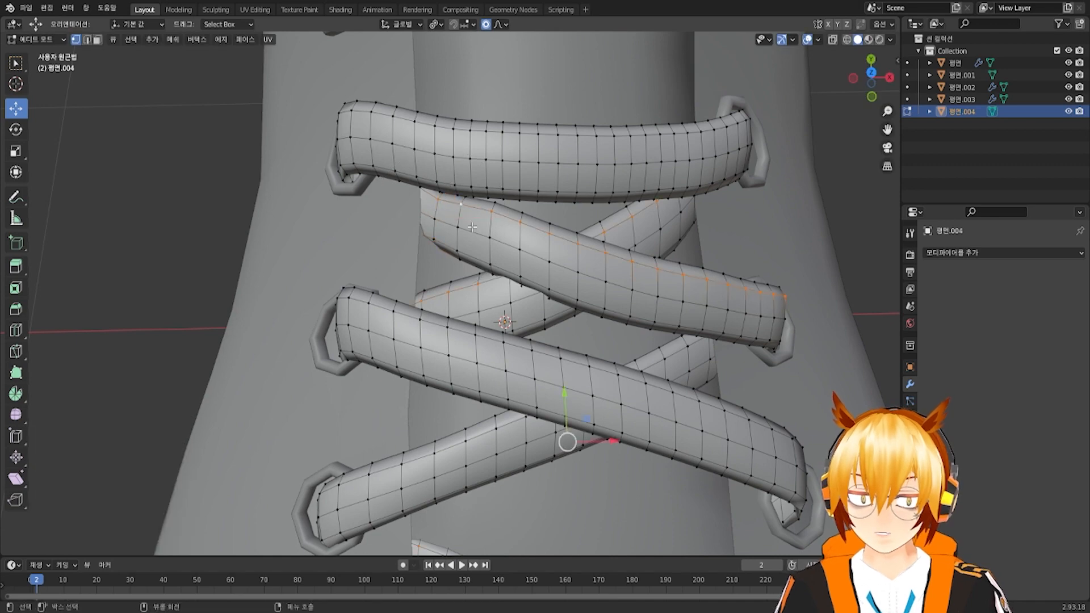
{"action": "left_click", "coordinate": [492, 221], "text": "alt"}
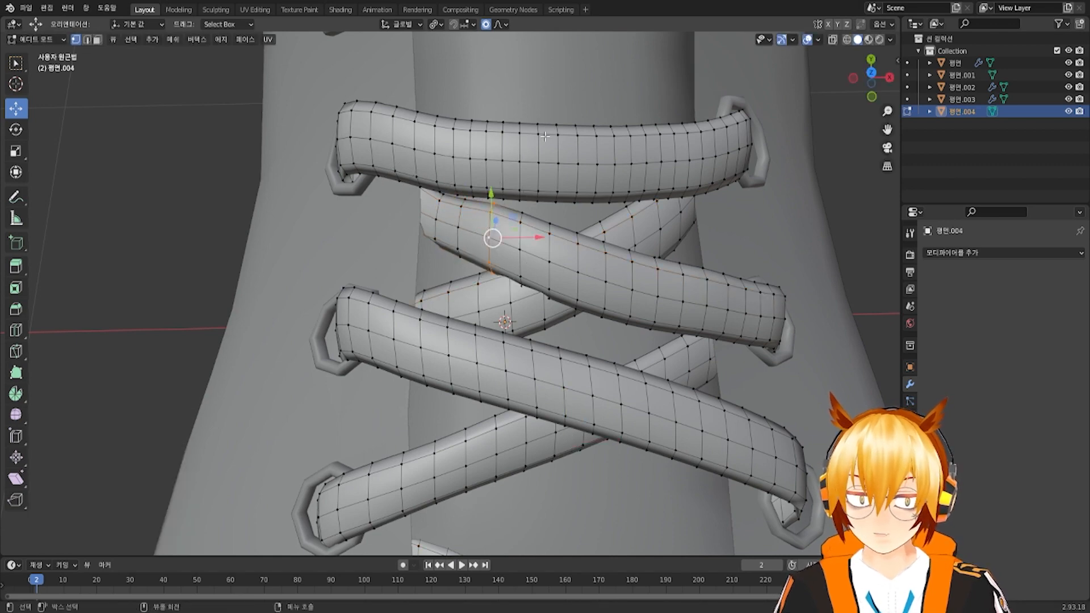
{"action": "key", "text": "s"}
{"action": "left_click", "coordinate": [535, 155]}
{"action": "left_click", "coordinate": [519, 242], "text": "alt"}
{"action": "key", "text": "s"}
{"action": "left_click", "coordinate": [560, 170]}
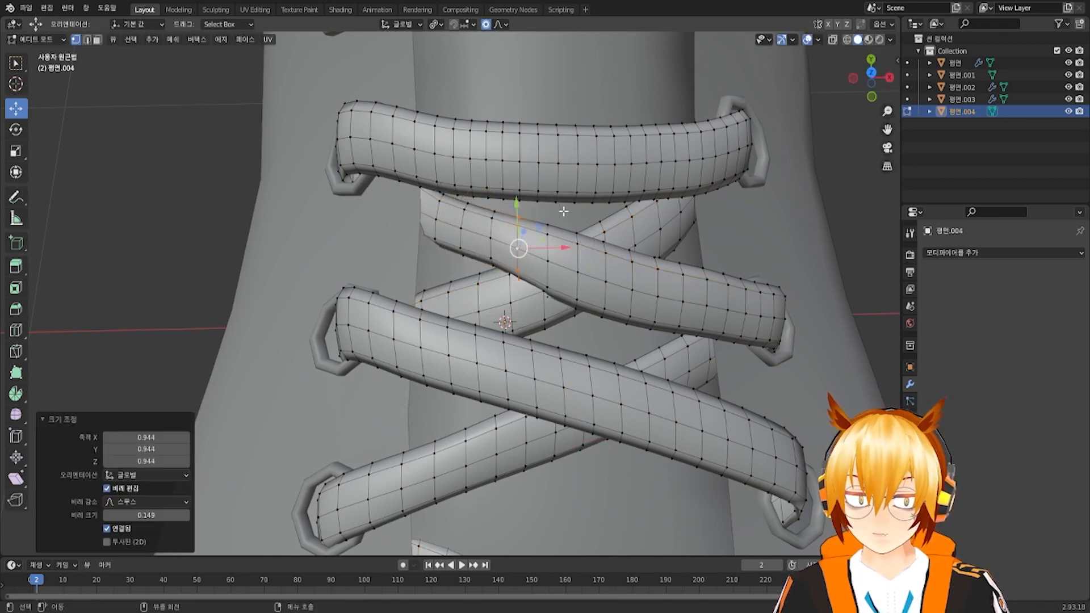
Narrow the next three loops where the segment crosses the strap beneath it, scaling the last to about 0.886
{"action": "left_click", "coordinate": [548, 250], "text": "alt"}
{"action": "key", "text": "s"}
{"action": "left_click", "coordinate": [596, 161]}
{"action": "left_click", "coordinate": [576, 263], "text": "alt"}
{"action": "key", "text": "s"}
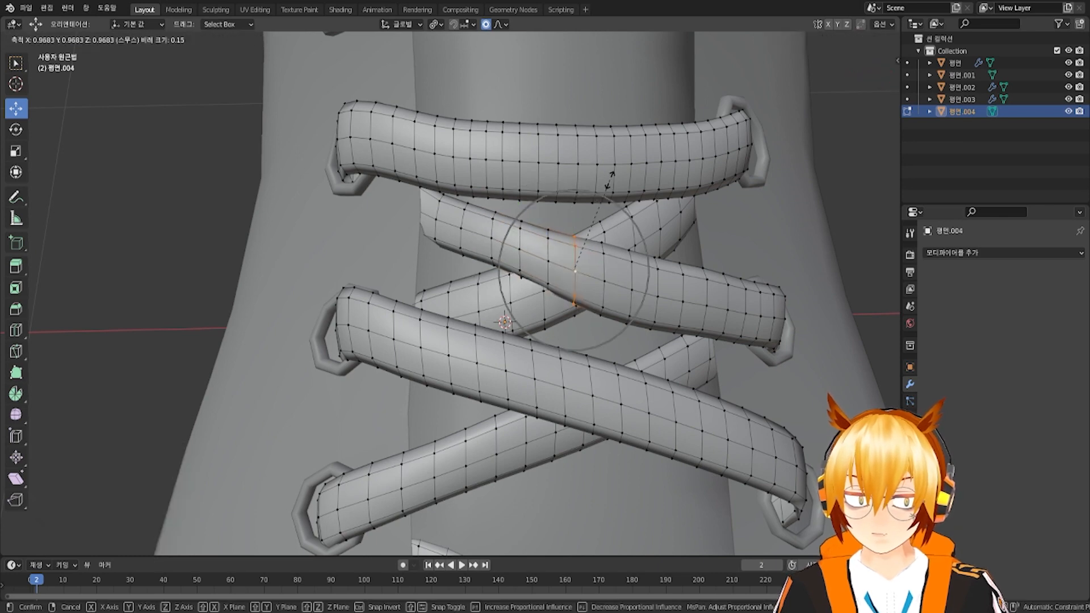
{"action": "left_click", "coordinate": [609, 180]}
{"action": "left_click", "coordinate": [601, 264], "text": "alt"}
{"action": "key", "text": "s"}
{"action": "left_click", "coordinate": [633, 279]}
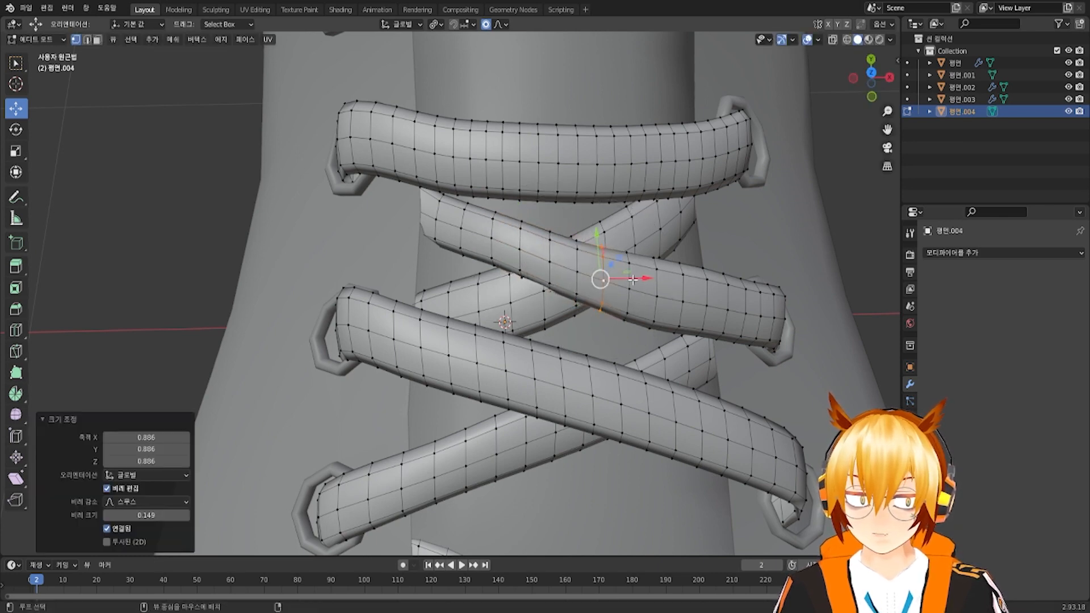
Narrow three more loops of the segment beyond the crossing, scaling the last to about 0.891
{"action": "left_click", "coordinate": [631, 280], "text": "alt"}
{"action": "key", "text": "s"}
{"action": "left_click", "coordinate": [656, 220]}
{"action": "left_click", "coordinate": [661, 279], "text": "alt"}
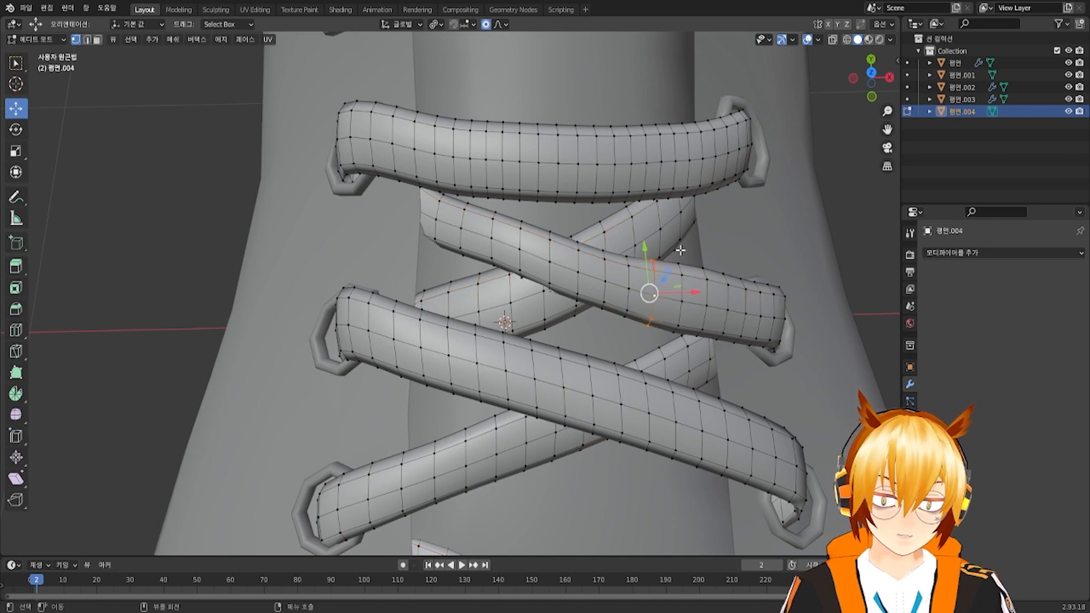
{"action": "key", "text": "s"}
{"action": "left_click", "coordinate": [684, 233]}
{"action": "left_click", "coordinate": [683, 283], "text": "alt"}
{"action": "key", "text": "s"}
{"action": "left_click", "coordinate": [715, 238]}
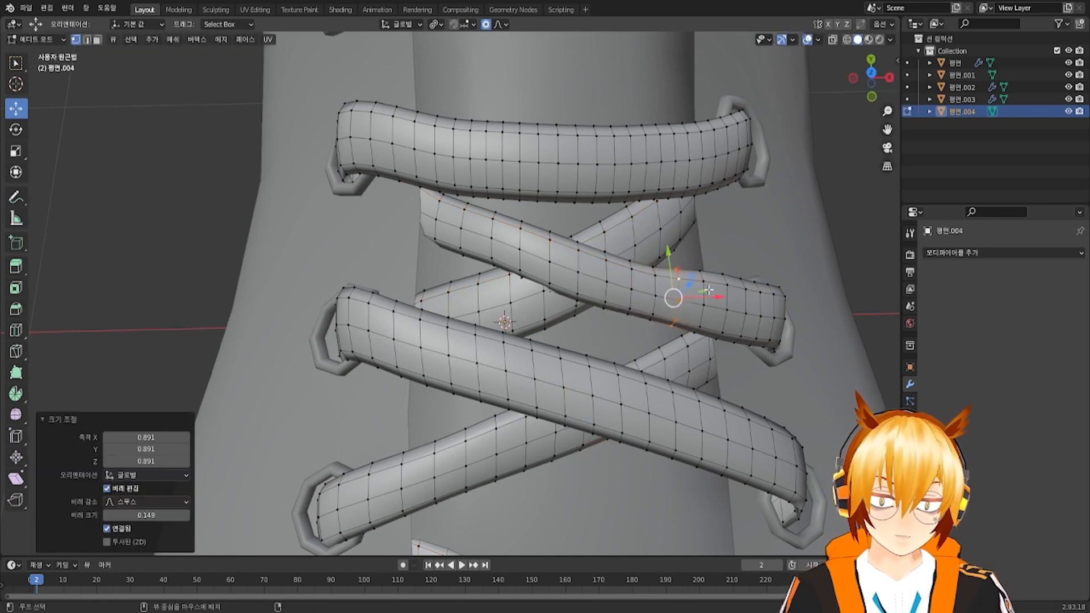
Narrow the segment's last three loops before the eyelet, scaling the final one to about 0.956
{"action": "left_click", "coordinate": [704, 290], "text": "alt"}
{"action": "key", "text": "s"}
{"action": "left_click", "coordinate": [737, 229]}
{"action": "left_click", "coordinate": [725, 302], "text": "alt"}
{"action": "key", "text": "s"}
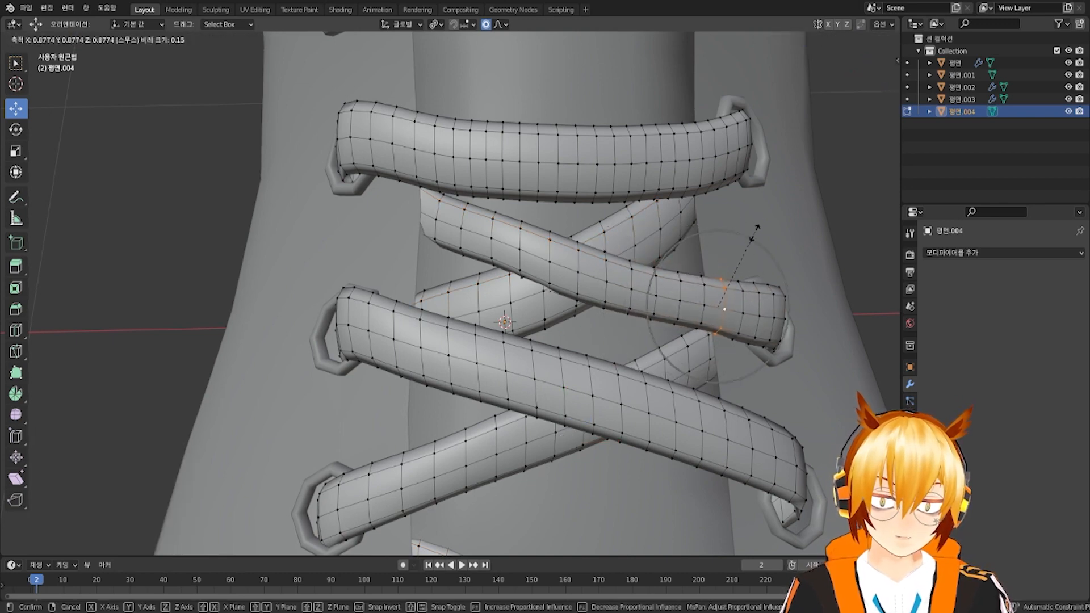
{"action": "left_click", "coordinate": [756, 227]}
{"action": "left_click", "coordinate": [743, 296], "text": "alt"}
{"action": "key", "text": "s"}
{"action": "left_click", "coordinate": [768, 235]}
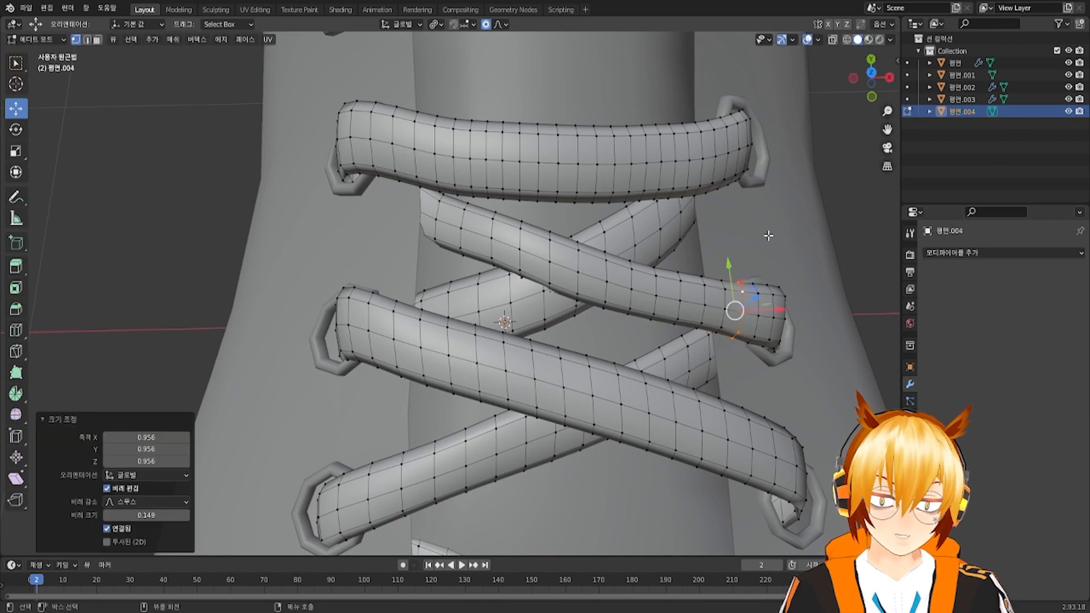
Narrow the lace loop at the second threaded eyelet from the ankle on the shoe's other side
{"action": "scroll", "coordinate": [548, 196], "scroll_direction": "down", "scroll_amount": 3}
{"action": "scroll", "coordinate": [536, 195], "scroll_direction": "down", "scroll_amount": 3}
{"action": "middle_click_drag", "start_coordinate": [536, 195], "coordinate": [538, 134], "text": "shift"}
{"action": "scroll", "coordinate": [545, 227], "scroll_direction": "up", "scroll_amount": 3}
{"action": "middle_click_drag", "start_coordinate": [585, 267], "coordinate": [428, 294]}
{"action": "left_click", "coordinate": [379, 257], "text": "alt"}
{"action": "key", "text": "s"}
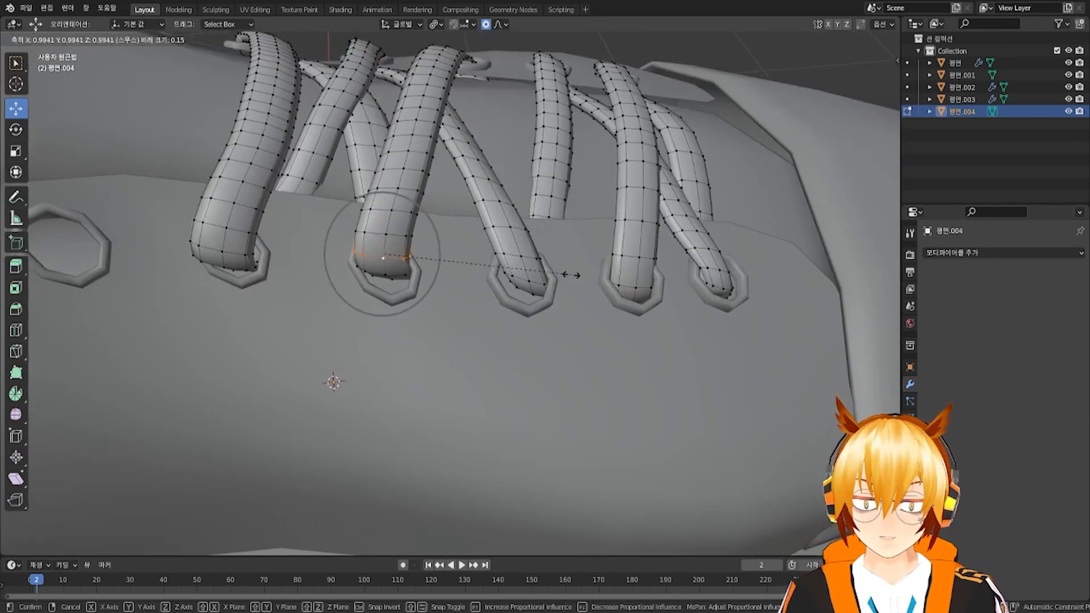
{"action": "left_click", "coordinate": [548, 269]}
Narrow the lace loops at the third and fourth threaded eyelets from the ankle, scaling the latter to about 0.874
{"action": "middle_click_drag", "start_coordinate": [543, 273], "coordinate": [542, 288]}
{"action": "left_click", "coordinate": [517, 276], "text": "alt"}
{"action": "key", "text": "s"}
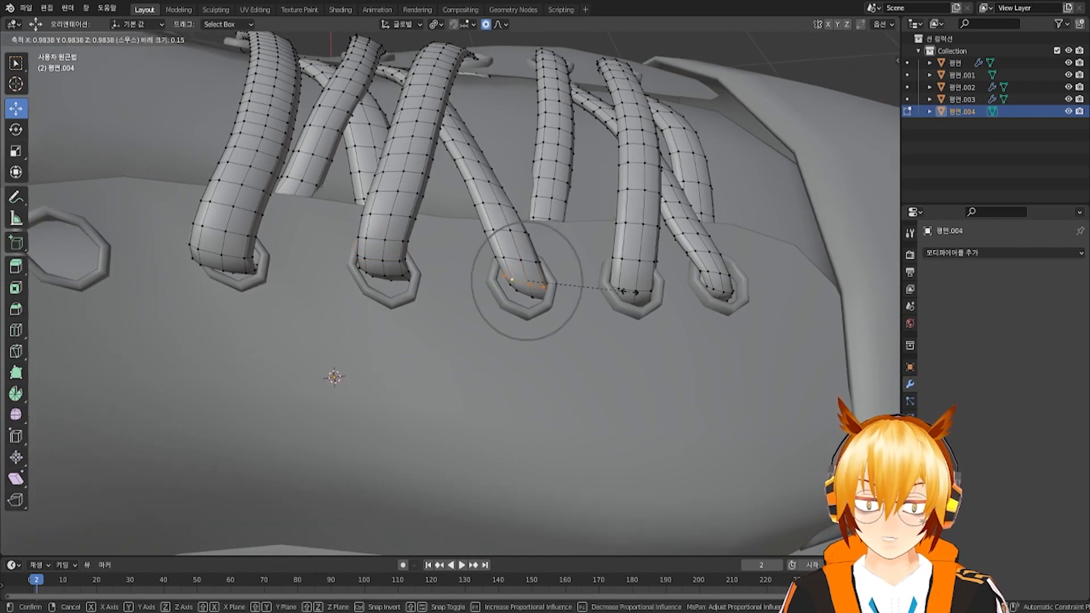
{"action": "left_click", "coordinate": [640, 300]}
{"action": "middle_click_drag", "start_coordinate": [640, 300], "coordinate": [628, 305]}
{"action": "left_click", "coordinate": [631, 331], "text": "alt"}
{"action": "key", "text": "s"}
{"action": "left_click", "coordinate": [716, 345]}
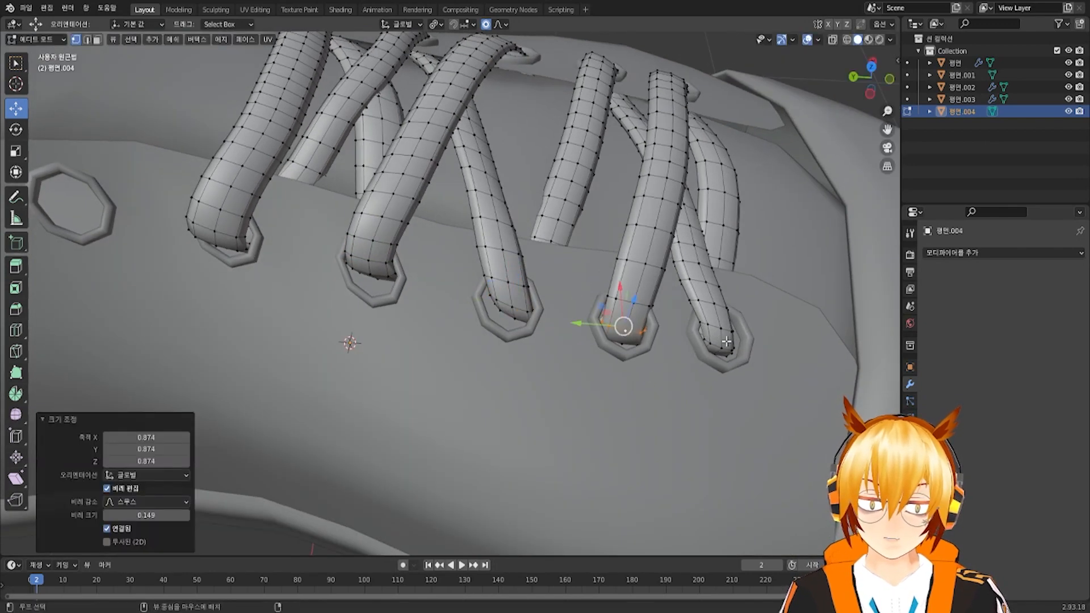
On the opposite side of the shoe, scale the lace loop at the second eyelet from the toe to about 0.884
{"action": "left_click", "coordinate": [721, 346], "text": "alt"}
{"action": "scroll", "coordinate": [815, 346], "scroll_direction": "down", "scroll_amount": 3}
{"action": "middle_click_drag", "start_coordinate": [815, 346], "coordinate": [653, 374]}
{"action": "middle_click_drag", "start_coordinate": [653, 374], "coordinate": [568, 366], "text": "shift"}
{"action": "scroll", "coordinate": [588, 346], "scroll_direction": "up", "scroll_amount": 1}
{"action": "left_click", "coordinate": [546, 416], "text": "alt"}
{"action": "middle_click_drag", "start_coordinate": [546, 415], "coordinate": [620, 378]}
{"action": "key", "text": "s"}
{"action": "left_click", "coordinate": [605, 371]}
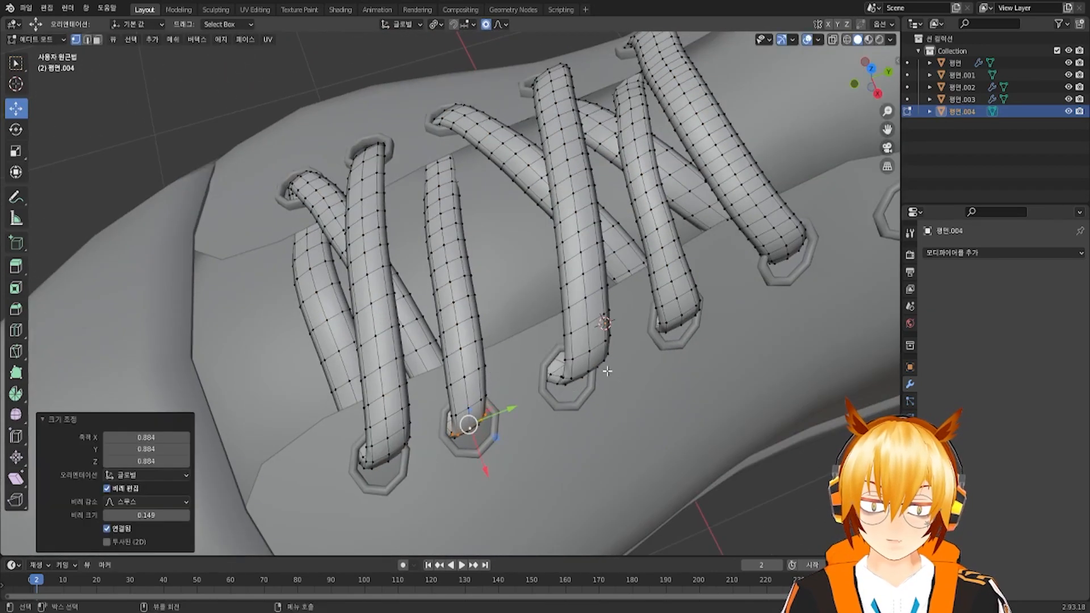
Shift the lace loop at the third eyelet from the toe about -0.026 m in Y
{"action": "left_click", "coordinate": [590, 373], "text": "alt"}
{"action": "key", "text": "ctrl+z"}
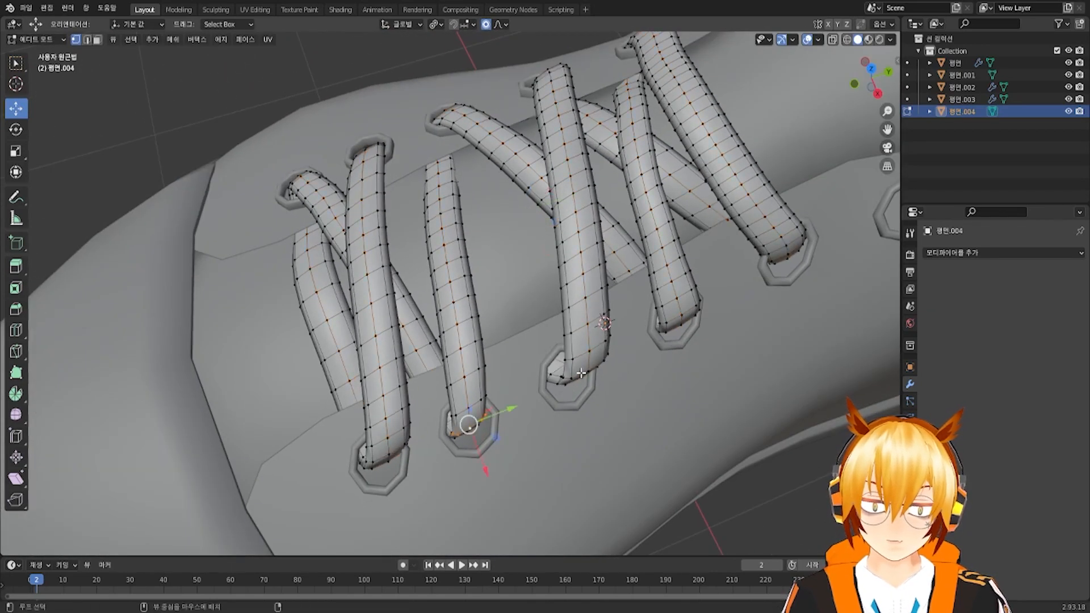
{"action": "left_click", "coordinate": [580, 373], "text": "alt"}
{"action": "middle_click_drag", "start_coordinate": [582, 373], "coordinate": [608, 367]}
{"action": "left_click_drag", "start_coordinate": [590, 370], "coordinate": [576, 370]}
{"action": "middle_click_drag", "start_coordinate": [578, 369], "coordinate": [589, 338]}
Try to narrow the loop at the third eyelet along X only
{"action": "key", "text": "s"}
{"action": "key", "text": "x"}
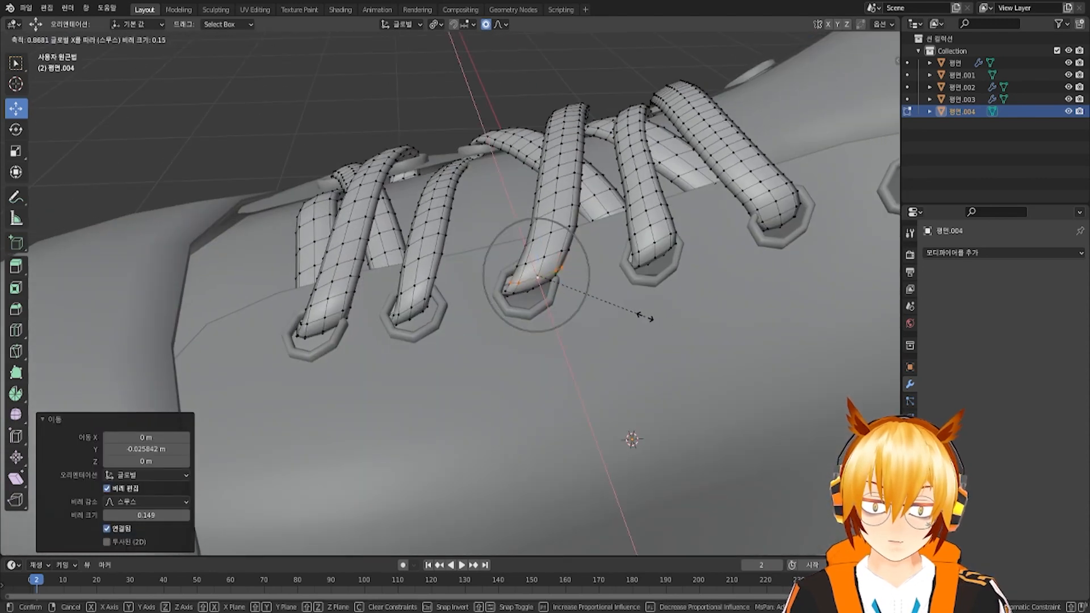
{"action": "left_click", "coordinate": [645, 316]}
{"action": "key", "text": "ctrl+z"}
Scale the loop at the third eyelet to about 0.824 along Y
{"action": "key", "text": "s"}
{"action": "key", "text": "y"}
{"action": "left_click", "coordinate": [688, 257]}
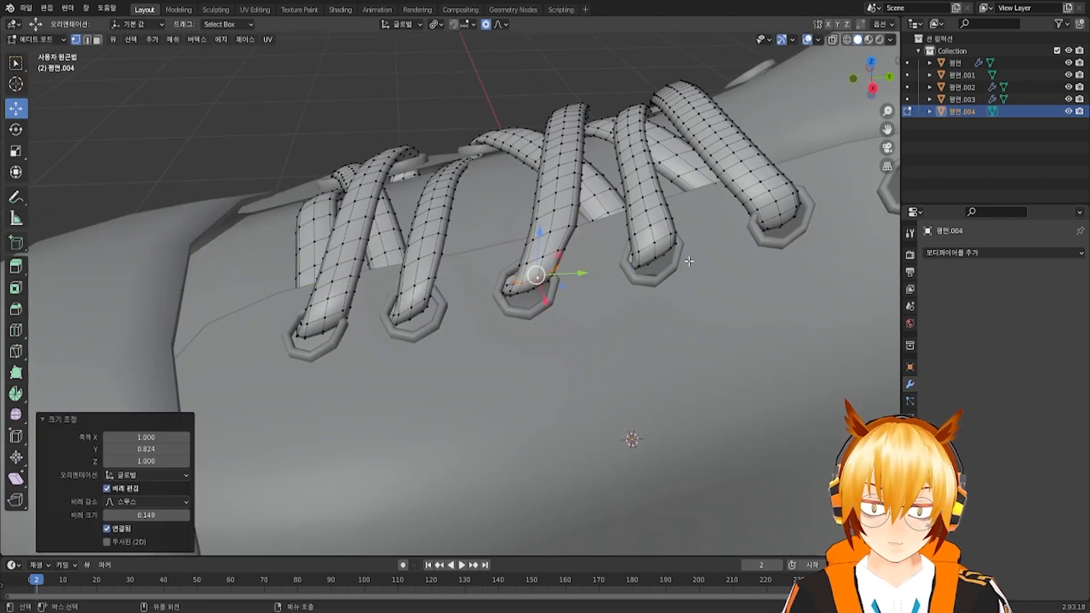
Scale the loop just above the third eyelet on the same segment to about 0.835 along Y only
{"action": "middle_click_drag", "start_coordinate": [688, 257], "coordinate": [589, 314]}
{"action": "left_click", "coordinate": [570, 336], "text": "alt"}
{"action": "key", "text": "s"}
{"action": "left_click", "coordinate": [645, 316]}
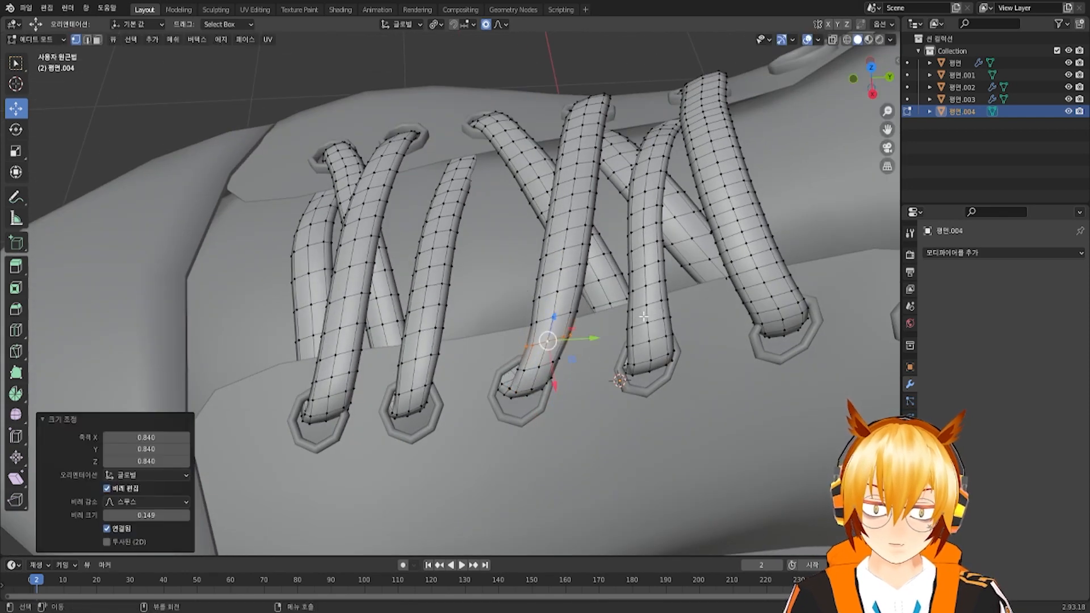
{"action": "key", "text": "ctrl+z"}
{"action": "key", "text": "s"}
{"action": "key", "text": "y"}
{"action": "left_click", "coordinate": [629, 319]}
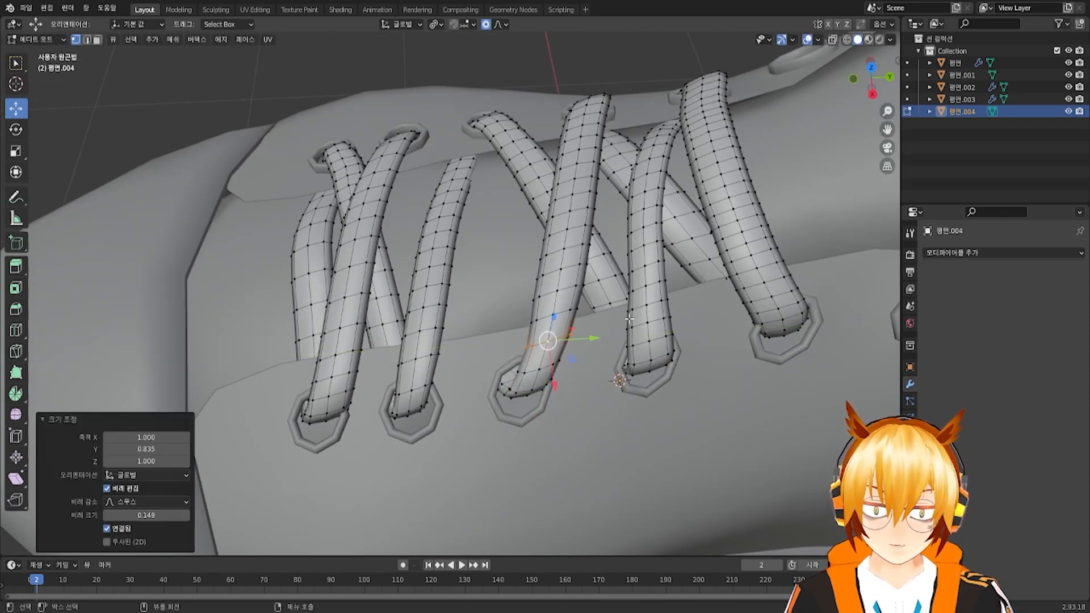
Scale the lace loop at the fourth eyelet from the toe to about 0.83 along Y only
{"action": "left_click", "coordinate": [651, 370], "text": "alt"}
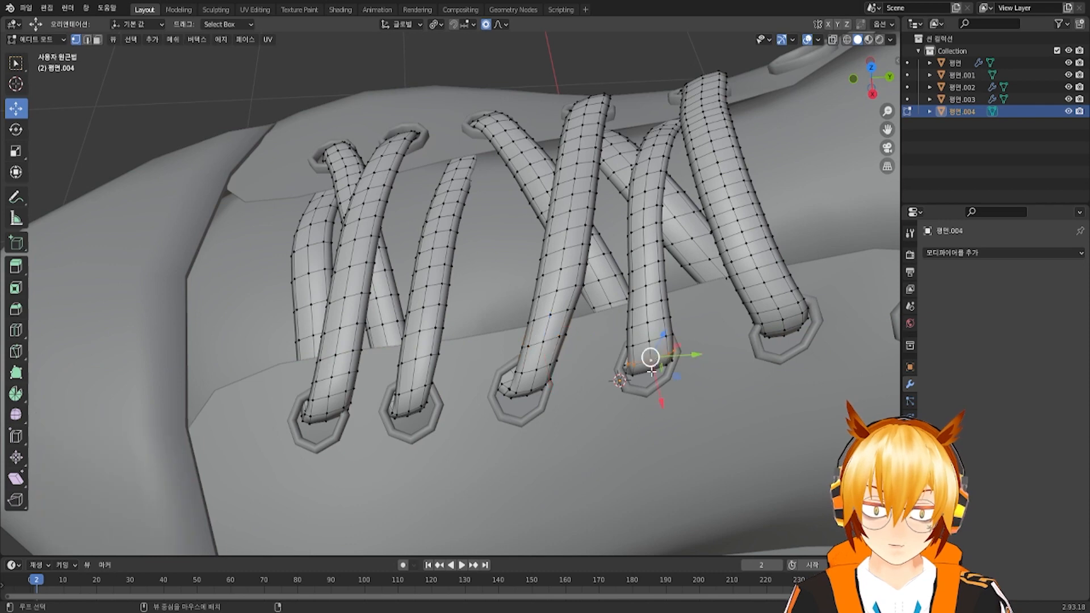
{"action": "key", "text": "s"}
{"action": "key", "text": "y"}
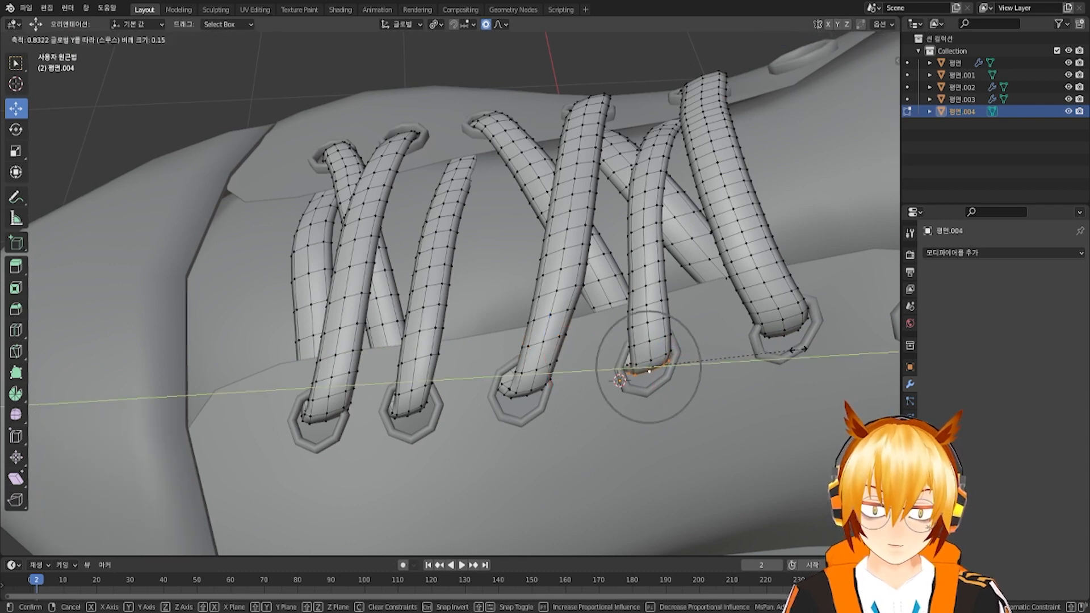
{"action": "left_click", "coordinate": [797, 349]}
Narrow the lace loop at the fifth eyelet from the toe along Y and shift it about 0.021 m in X
{"action": "left_click", "coordinate": [783, 335], "text": "alt"}
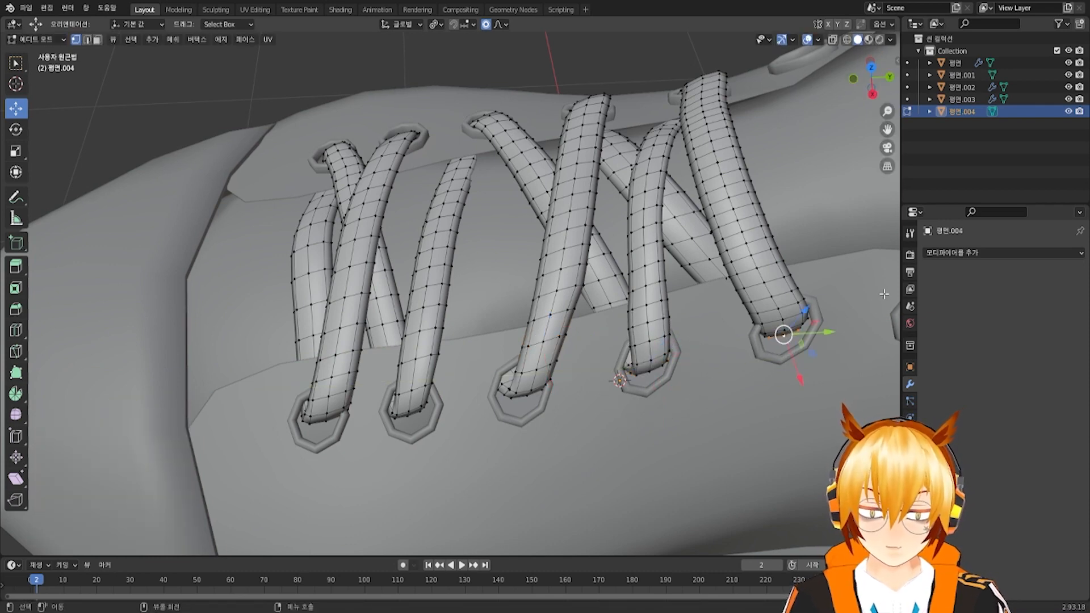
{"action": "key", "text": "s"}
{"action": "key", "text": "y"}
{"action": "left_click", "coordinate": [852, 306]}
{"action": "middle_click_drag", "start_coordinate": [852, 306], "coordinate": [434, 303]}
{"action": "key", "text": "g"}
{"action": "key", "text": "y"}
{"action": "left_click", "coordinate": [713, 439]}
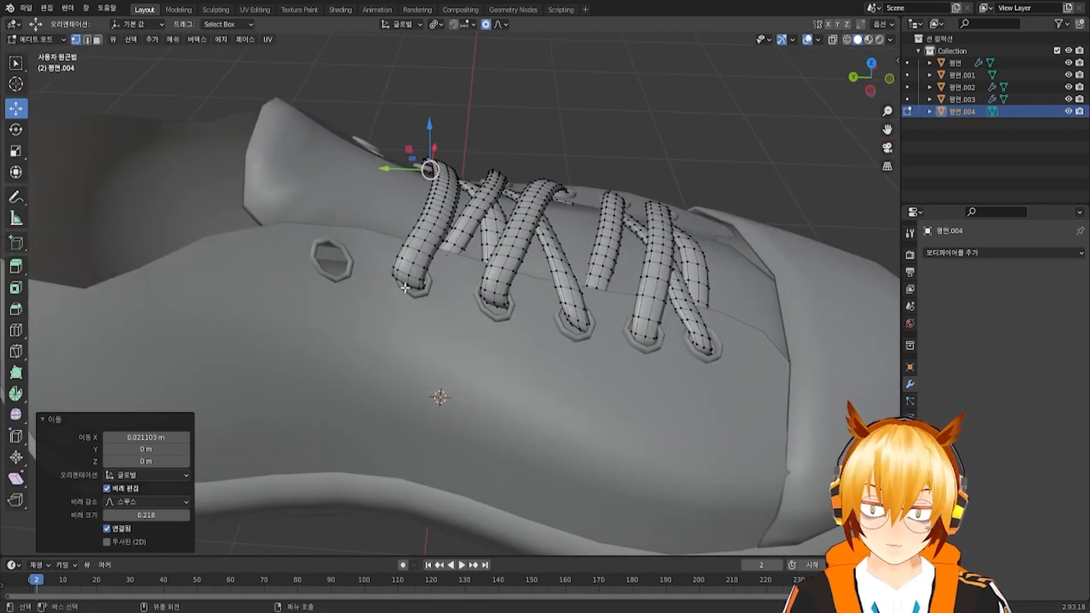
On the shoe's opposite side, scale the loop at the fifth eyelet from the toe to about 0.733 along Y and try shifting it along X
{"action": "scroll", "coordinate": [406, 287], "scroll_direction": "up", "scroll_amount": 4}
{"action": "left_click", "coordinate": [370, 276], "text": "alt"}
{"action": "key", "text": "s"}
{"action": "key", "text": "y"}
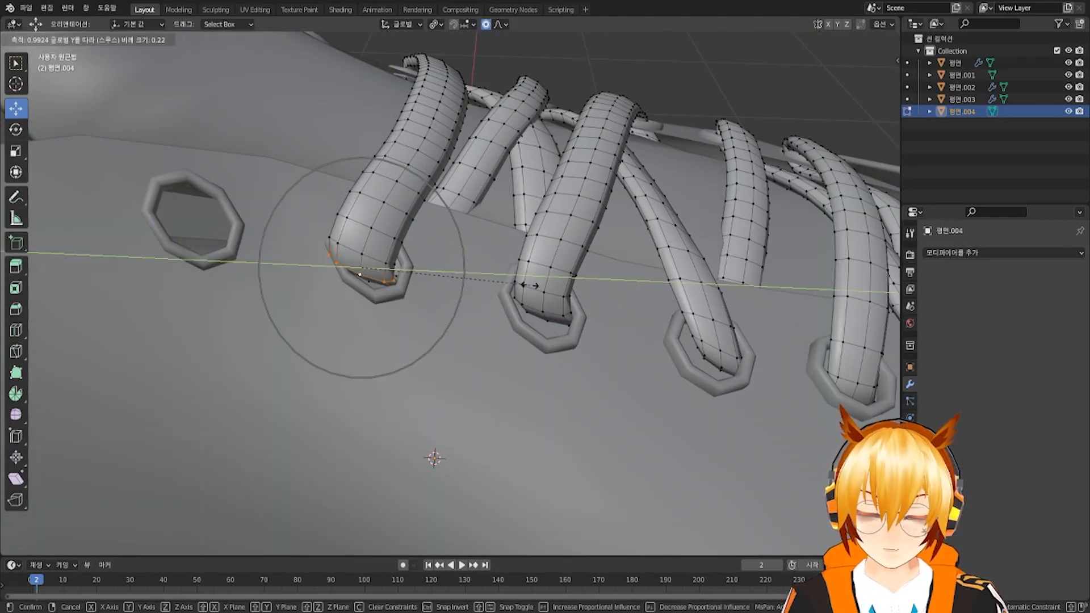
{"action": "left_click", "coordinate": [485, 277]}
{"action": "middle_click_drag", "start_coordinate": [486, 277], "coordinate": [454, 310]}
{"action": "key", "text": "s"}
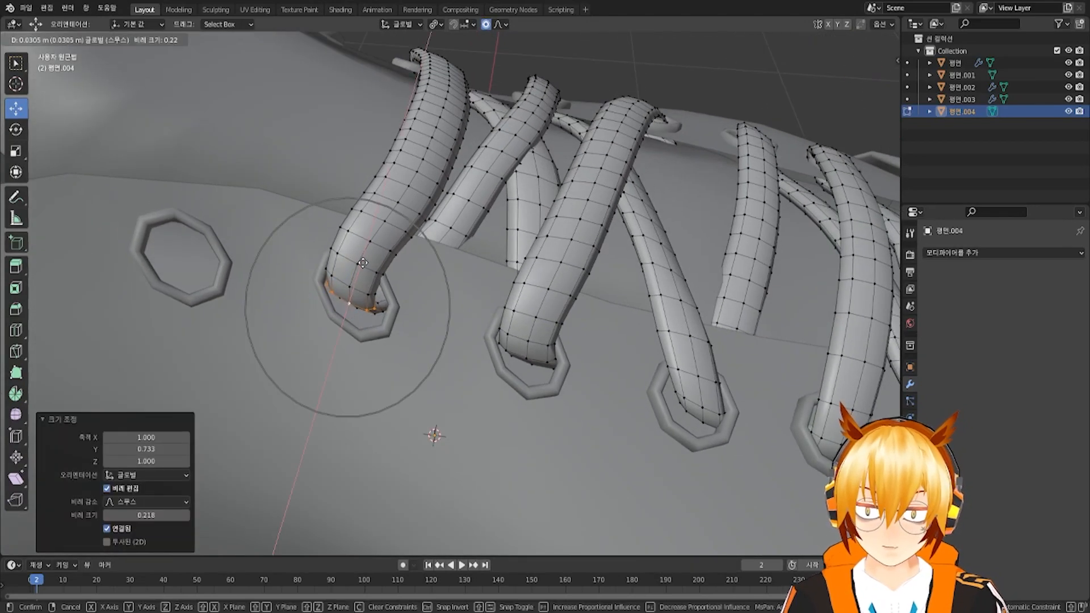
{"action": "key", "text": "Escape"}
Scale the loop at the fourth eyelet from the toe along Y, finishing with a factor of about 0.836 at proportional size 0.135
{"action": "left_click", "coordinate": [526, 353], "text": "alt"}
{"action": "key", "text": "s"}
{"action": "key", "text": "y"}
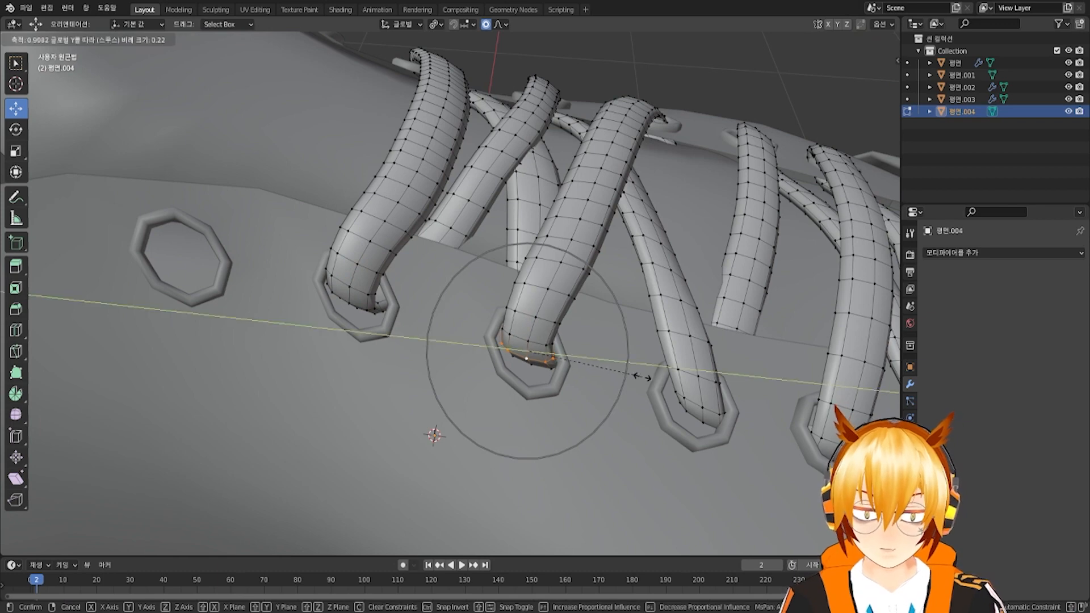
{"action": "left_click", "coordinate": [613, 373]}
{"action": "middle_click_drag", "start_coordinate": [628, 376], "coordinate": [630, 382]}
{"action": "key", "text": "s"}
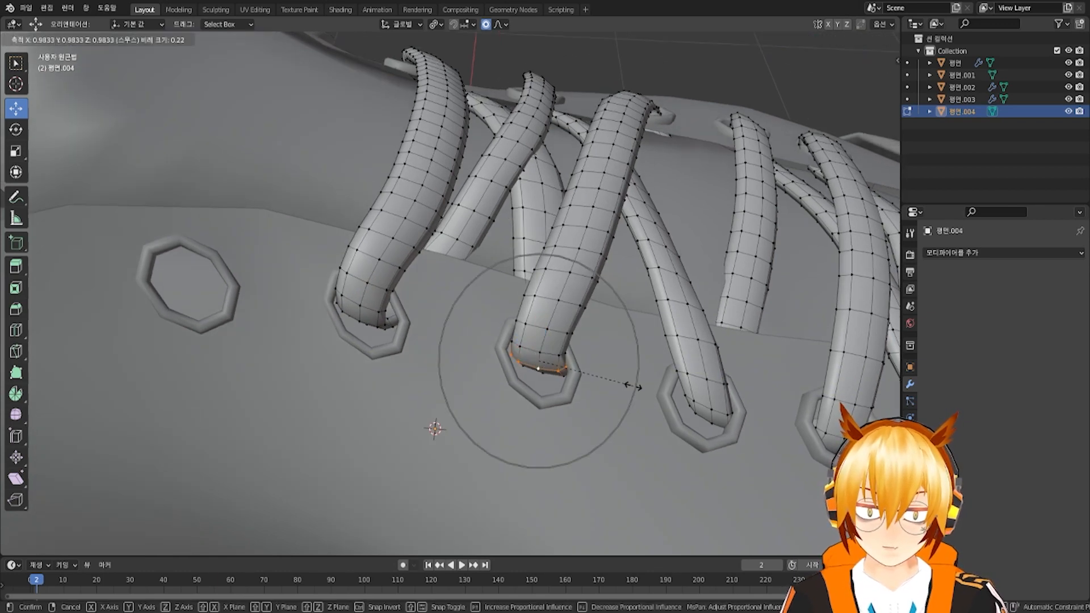
{"action": "key", "text": "y"}
{"action": "scroll", "coordinate": [613, 380], "scroll_direction": "up", "scroll_amount": 5}
{"action": "left_click", "coordinate": [613, 380]}
{"action": "scroll", "coordinate": [639, 370], "scroll_direction": "up", "scroll_amount": 3}
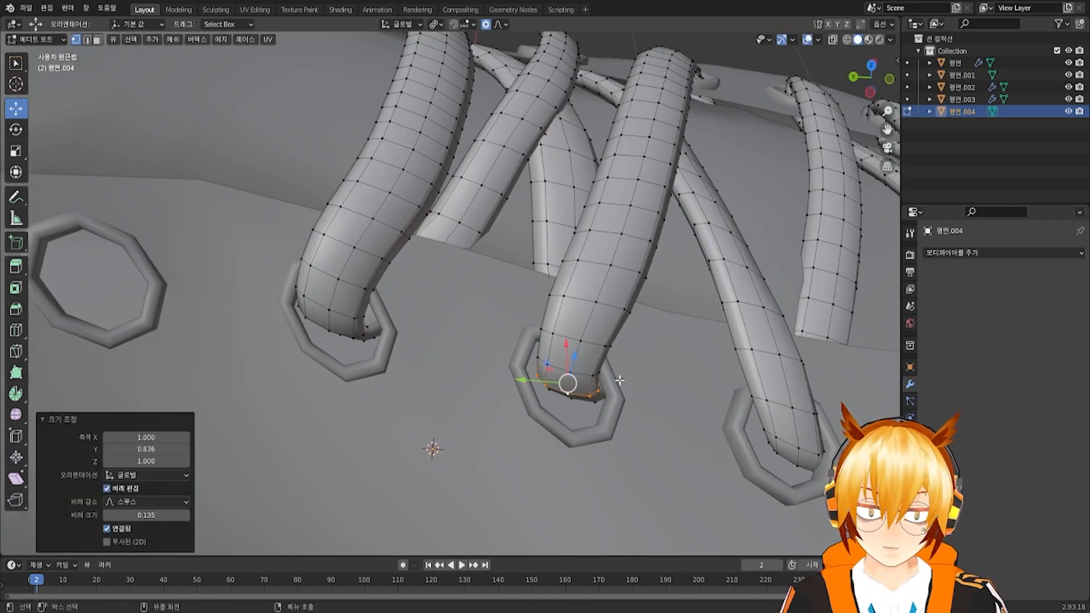
Move the loop at the third eyelet from the toe about 0.025 m in Y and scale it to about 0.91 along Y
{"action": "left_click", "coordinate": [658, 370], "text": "alt"}
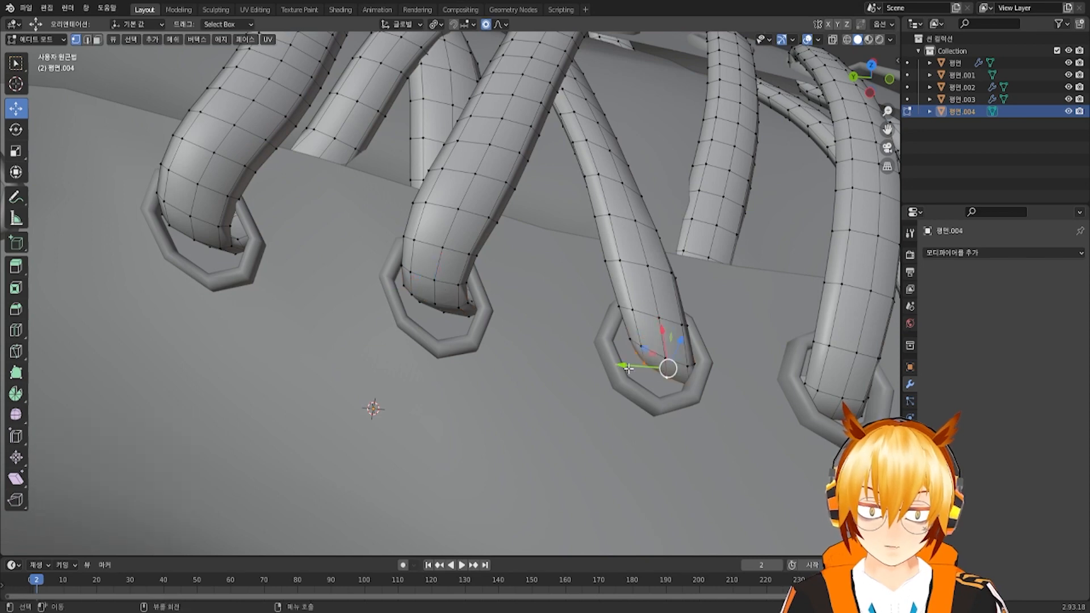
{"action": "key", "text": "g"}
{"action": "key", "text": "y"}
{"action": "left_click", "coordinate": [628, 369]}
{"action": "key", "text": "s"}
{"action": "key", "text": "y"}
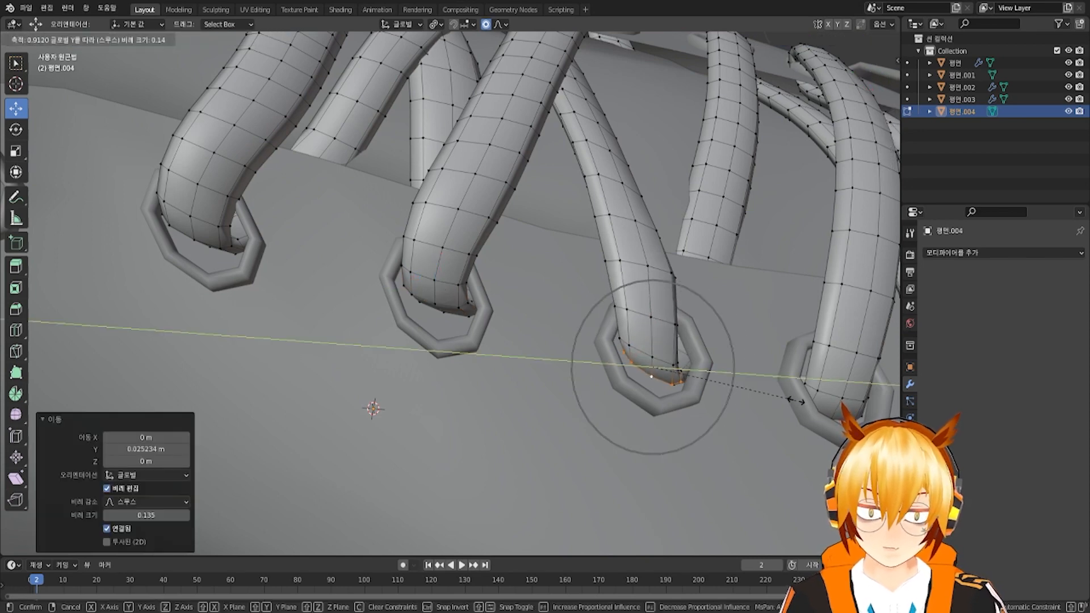
{"action": "left_click", "coordinate": [789, 400]}
Raise the loop at the second eyelet from the toe about 0.043 m in Z and scale it to 0.720 along Y
{"action": "middle_click_drag", "start_coordinate": [787, 398], "coordinate": [696, 378], "text": "shift"}
{"action": "left_click", "coordinate": [718, 373], "text": "alt"}
{"action": "key", "text": "g"}
{"action": "left_click", "coordinate": [656, 380]}
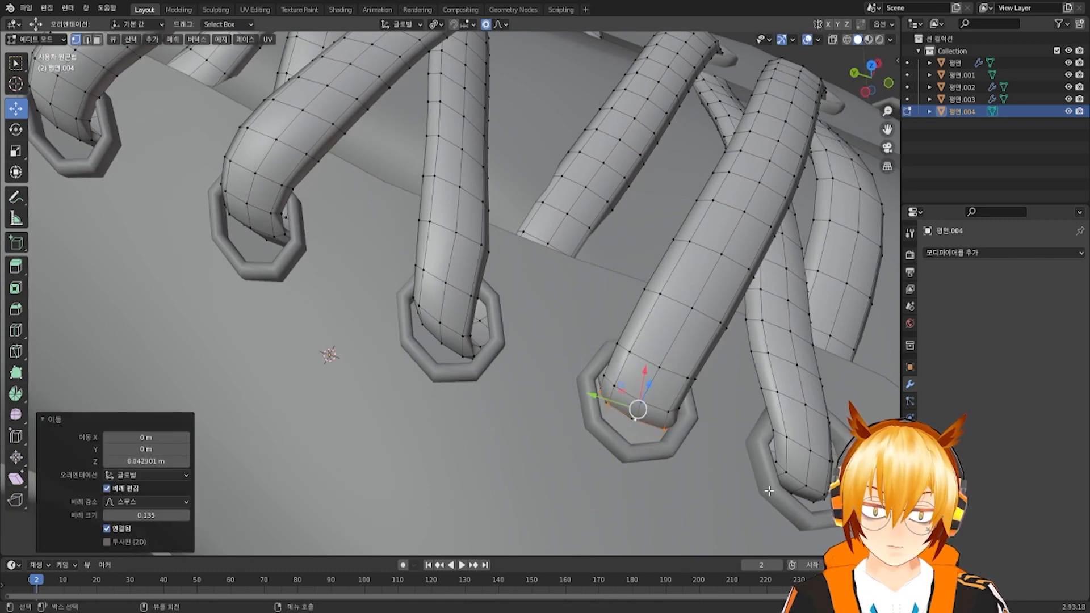
{"action": "key", "text": "s"}
{"action": "key", "text": "y"}
{"action": "left_click", "coordinate": [730, 470]}
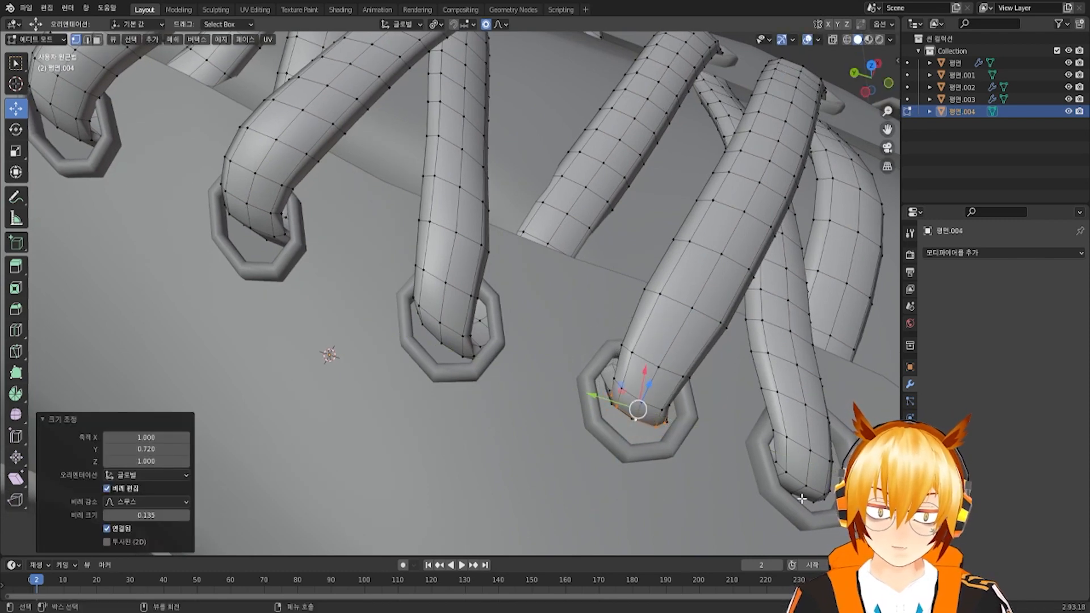
Nudge the selected lace loop and scale the loop at the other side's eyelet nearest the toe to about 0.686 along Y
{"action": "middle_click_drag", "start_coordinate": [806, 488], "coordinate": [513, 416]}
{"action": "key", "text": "g"}
{"action": "left_click", "coordinate": [652, 413]}
{"action": "scroll", "coordinate": [678, 426], "scroll_direction": "down", "scroll_amount": 4}
{"action": "left_click", "coordinate": [433, 450]}
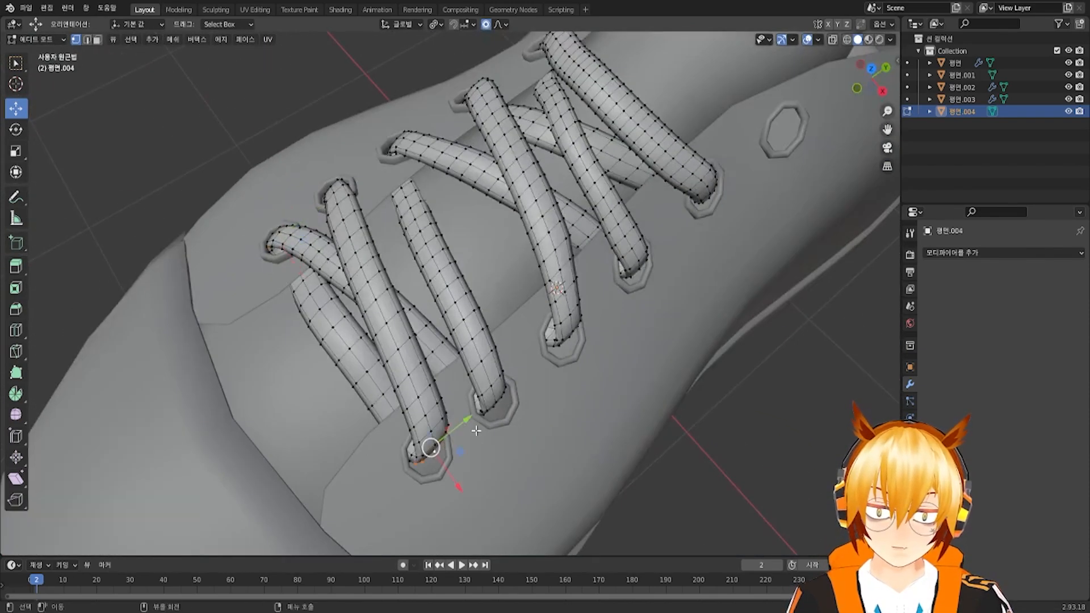
{"action": "key", "text": "s"}
{"action": "key", "text": "y"}
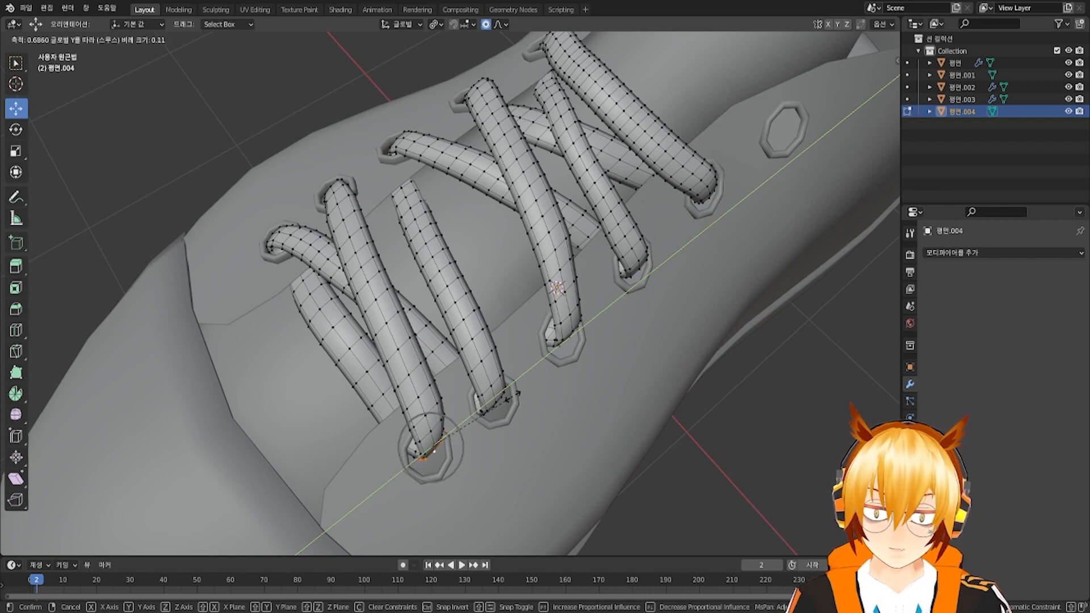
{"action": "left_click", "coordinate": [509, 393]}
Switch to Object Mode and examine the finished lace on the shoe from the side and the front
{"action": "scroll", "coordinate": [511, 395], "scroll_direction": "down", "scroll_amount": 3}
{"action": "scroll", "coordinate": [525, 402], "scroll_direction": "down", "scroll_amount": 5}
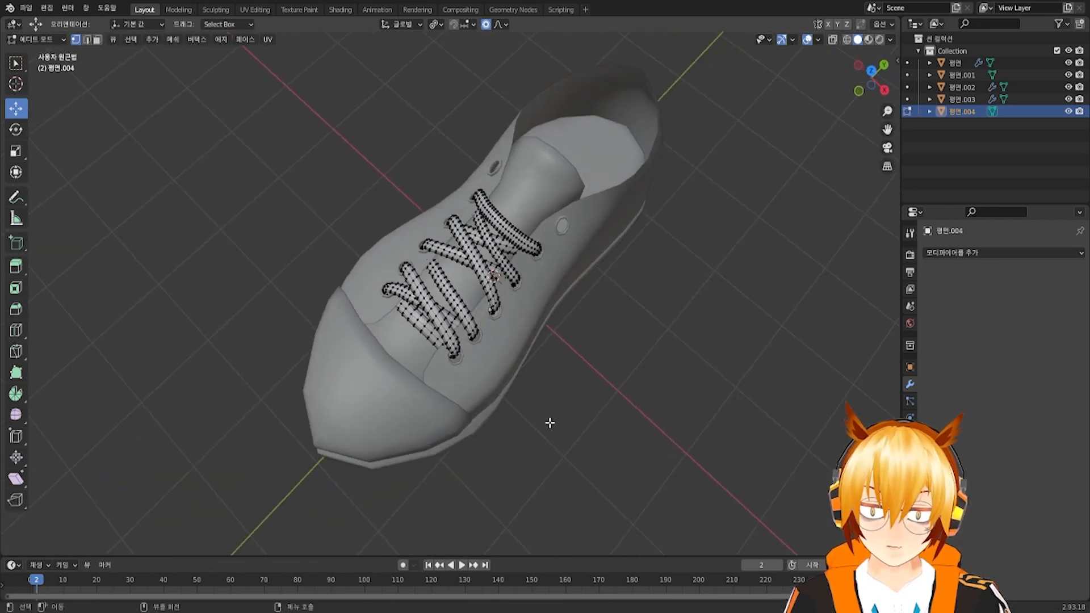
{"action": "middle_click_drag", "start_coordinate": [550, 419], "coordinate": [616, 372]}
{"action": "left_click", "coordinate": [36, 39]}
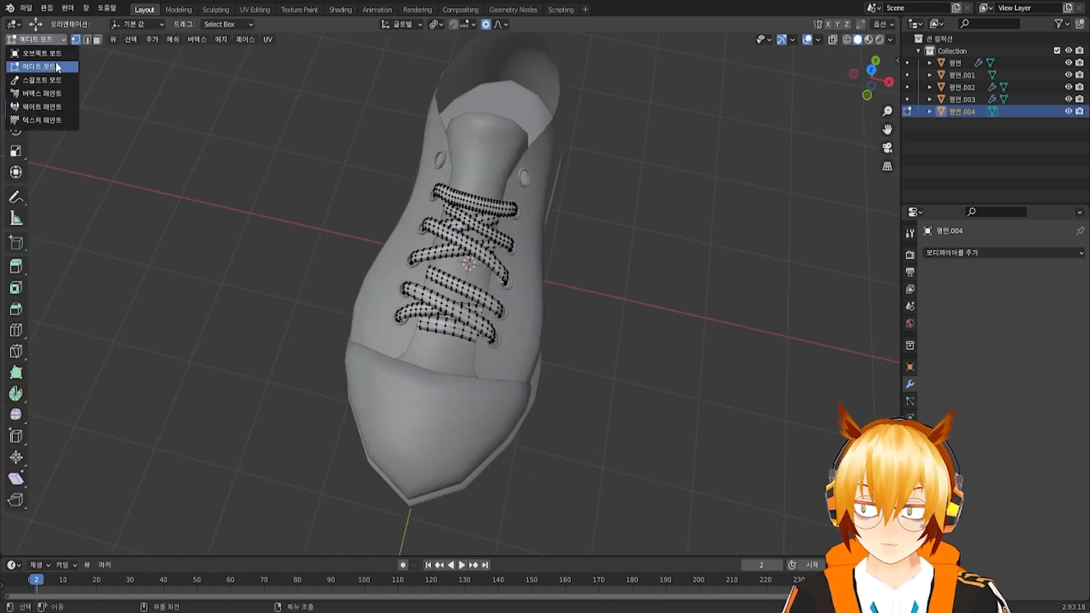
{"action": "left_click", "coordinate": [28, 54]}
{"action": "key", "text": "alt+a"}
{"action": "middle_click_drag", "start_coordinate": [535, 254], "coordinate": [413, 233]}
{"action": "scroll", "coordinate": [441, 223], "scroll_direction": "up", "scroll_amount": 5}
{"action": "left_click", "coordinate": [494, 232]}
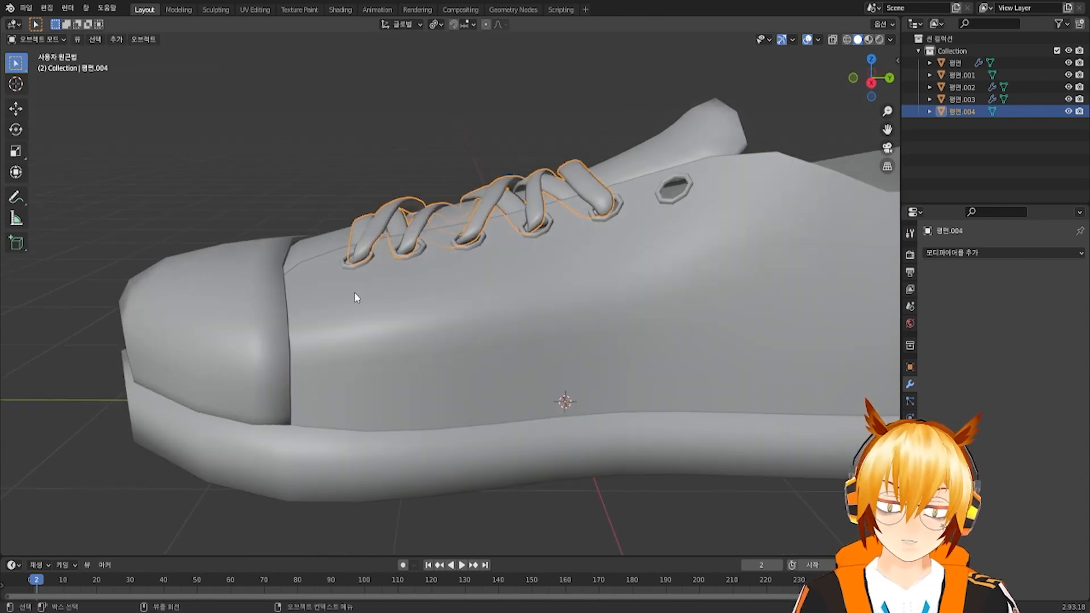
{"action": "middle_click_drag", "start_coordinate": [355, 293], "coordinate": [560, 226]}
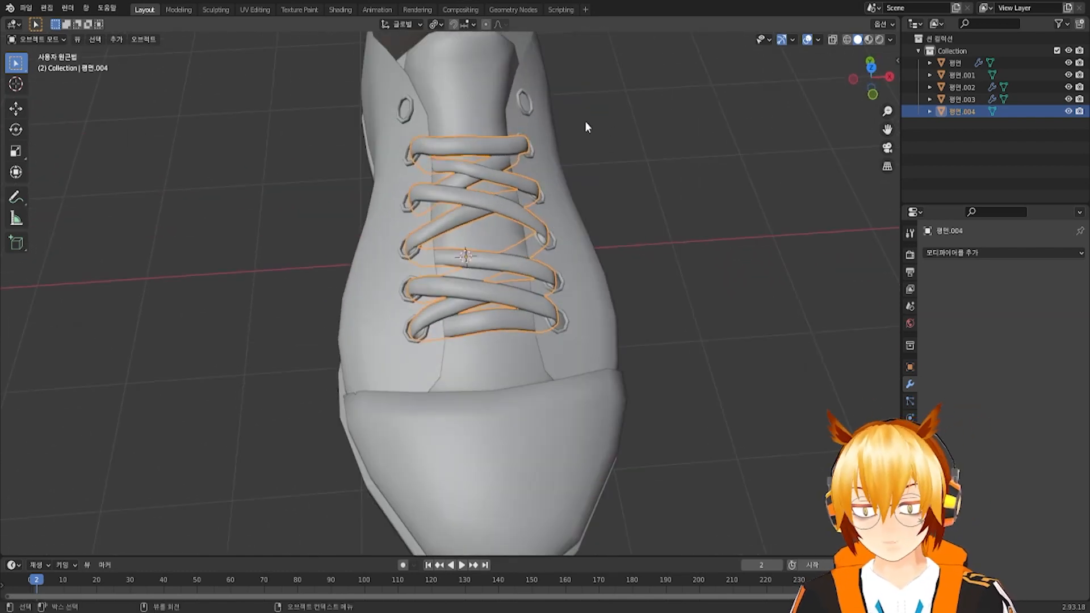
Add a plane mesh in Object Mode and enter Edit Mode on it
{"action": "left_click", "coordinate": [43, 40]}
{"action": "left_click", "coordinate": [55, 51]}
{"action": "scroll", "coordinate": [625, 204], "scroll_direction": "down", "scroll_amount": 6}
{"action": "middle_click_drag", "start_coordinate": [674, 210], "coordinate": [647, 219]}
{"action": "left_click", "coordinate": [575, 244]}
{"action": "scroll", "coordinate": [576, 249], "scroll_direction": "up", "scroll_amount": 3}
{"action": "middle_click_drag", "start_coordinate": [572, 243], "coordinate": [514, 193]}
{"action": "key", "text": "shift+a"}
{"action": "mouse_move", "coordinate": [606, 230]}
{"action": "left_click", "coordinate": [663, 233]}
{"action": "scroll", "coordinate": [591, 242], "scroll_direction": "down", "scroll_amount": 5}
{"action": "scroll", "coordinate": [587, 249], "scroll_direction": "up", "scroll_amount": 3}
{"action": "key", "text": "Tab"}
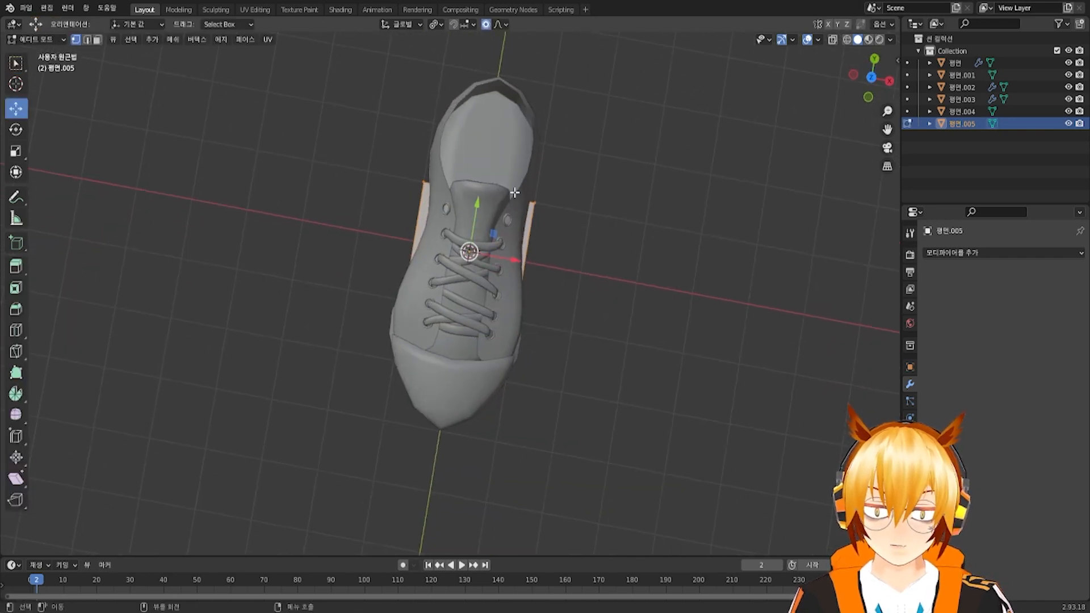
Turn on X-ray and look at the new plane in the orthographic top view
{"action": "left_click", "coordinate": [833, 40]}
{"action": "key", "text": "KP_7"}
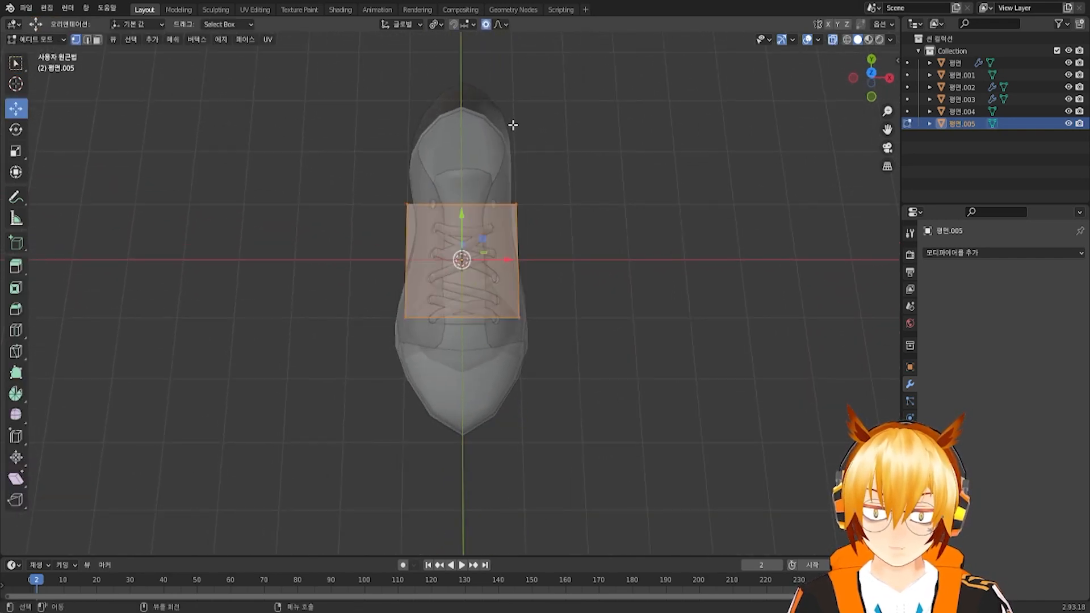
{"action": "middle_click_drag", "start_coordinate": [512, 125], "coordinate": [500, 181], "text": "alt"}
Try to flatten the plane into a narrow strip along Y and undo the scaling
{"action": "key", "text": "s"}
{"action": "key", "text": "y"}
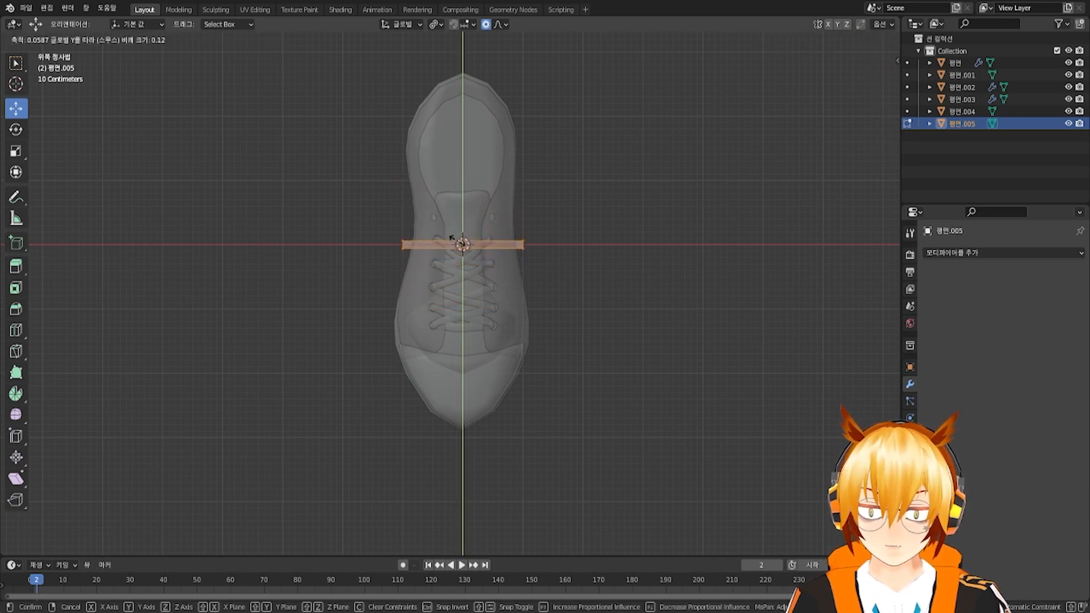
{"action": "left_click", "coordinate": [458, 244]}
{"action": "scroll", "coordinate": [462, 248], "scroll_direction": "up", "scroll_amount": 4}
{"action": "middle_click_drag", "start_coordinate": [463, 247], "coordinate": [498, 144]}
{"action": "key", "text": "ctrl+z"}
Scale the plane to about 0.069 along Y to make a thin crosswise strip
{"action": "key", "text": "s"}
{"action": "key", "text": "y"}
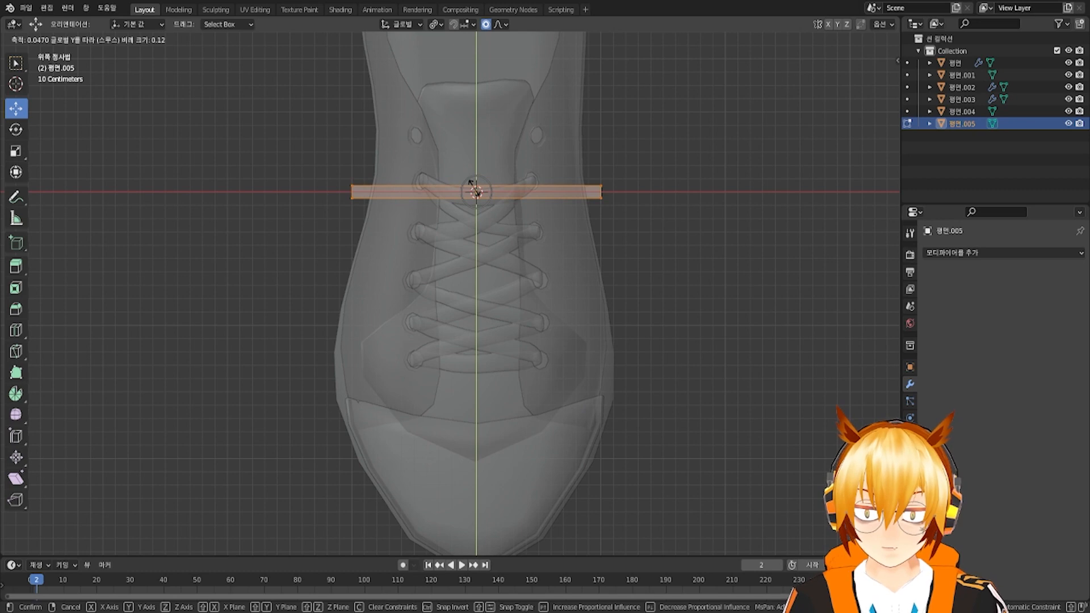
{"action": "left_click", "coordinate": [474, 186]}
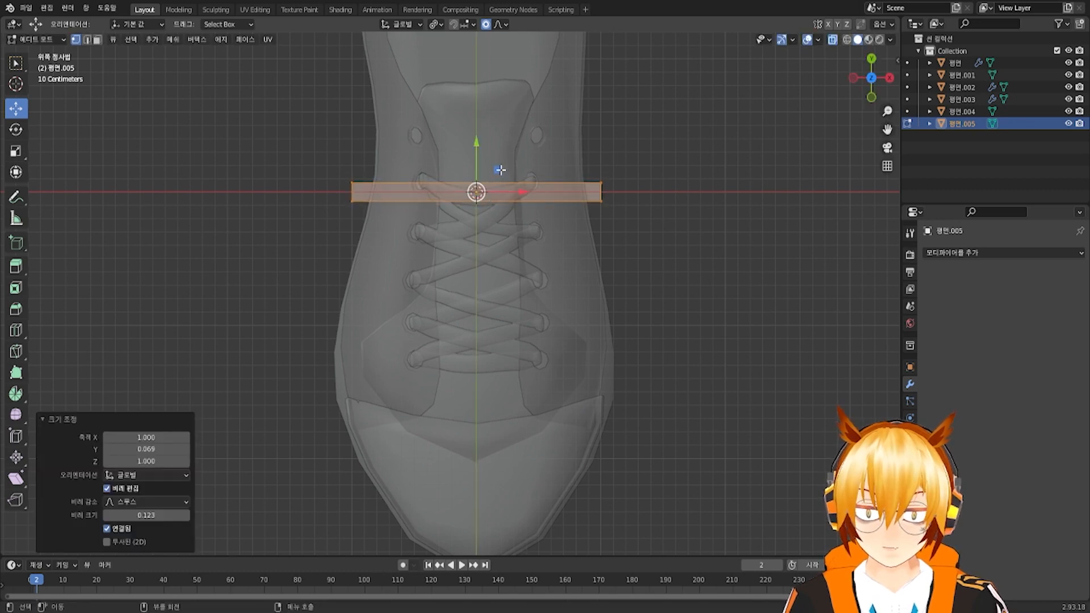
Refine the strip's width against the lace by scaling it along Y by about 0.504 and by about 1.758
{"action": "scroll", "coordinate": [500, 170], "scroll_direction": "up", "scroll_amount": 4}
{"action": "middle_click_drag", "start_coordinate": [500, 131], "coordinate": [441, 284], "text": "shift"}
{"action": "key", "text": "s"}
{"action": "key", "text": "y"}
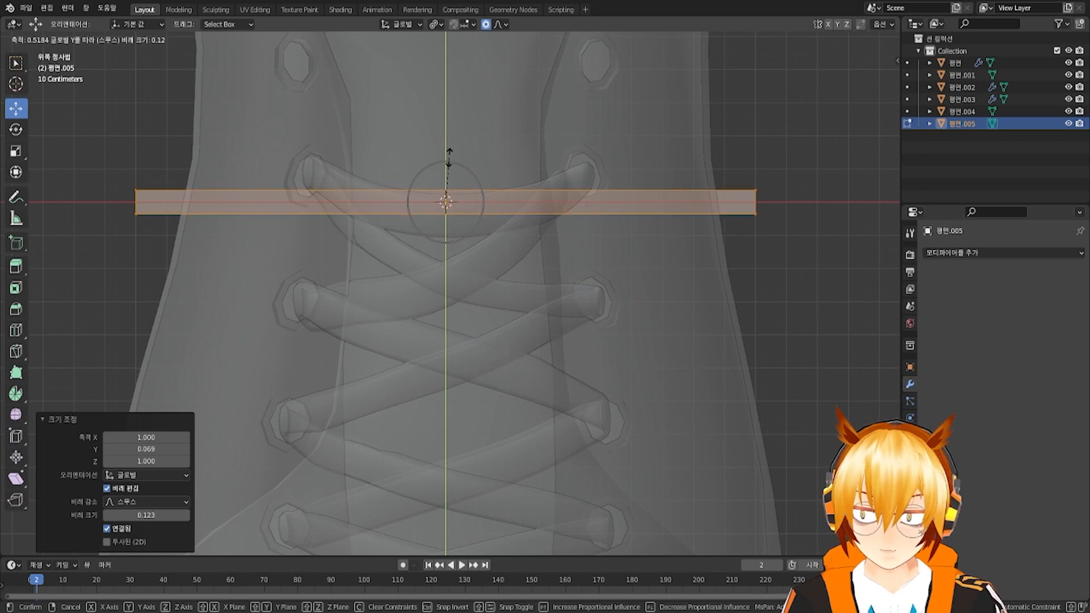
{"action": "scroll", "coordinate": [449, 159], "scroll_direction": "down", "scroll_amount": 1}
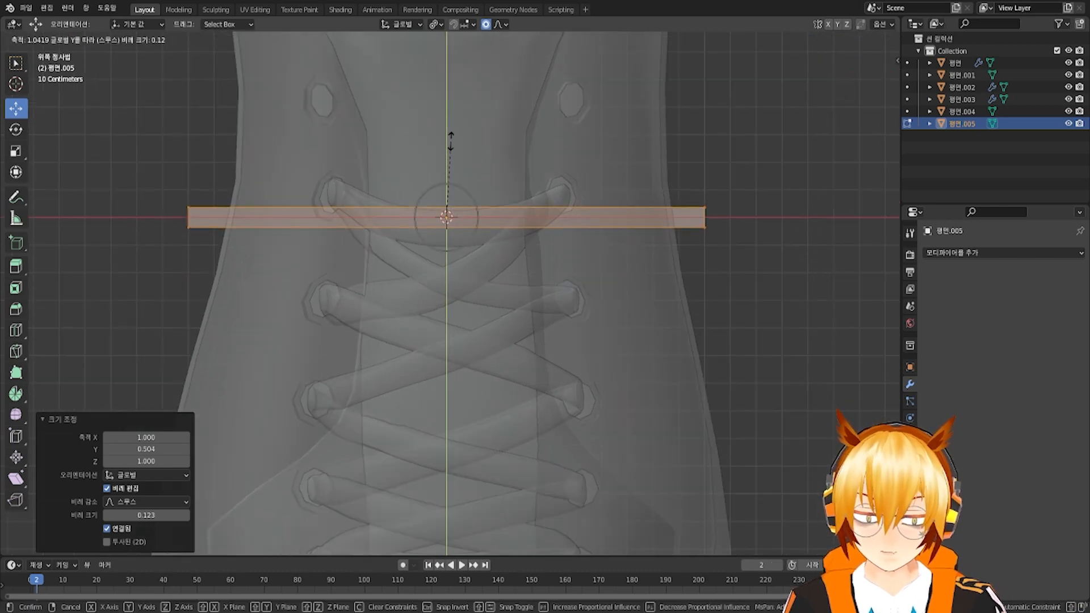
{"action": "left_click", "coordinate": [455, 90]}
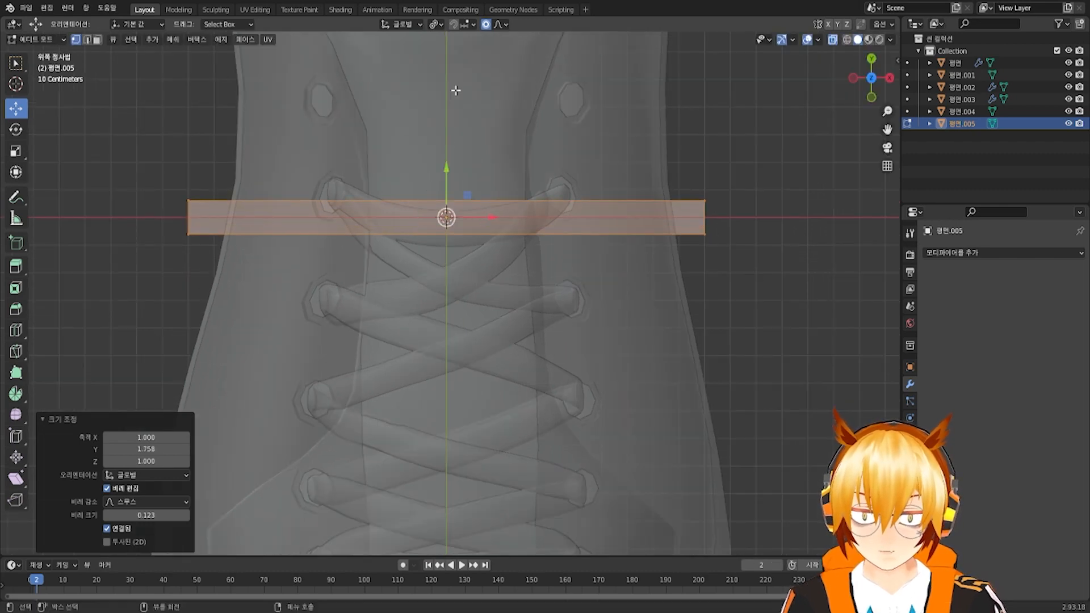
Add 11 evenly spaced crosswise loop cuts along the strip with no slide
{"action": "key", "text": "ctrl+r"}
{"action": "scroll", "coordinate": [462, 231], "scroll_direction": "up", "scroll_amount": 2}
{"action": "left_click", "coordinate": [465, 231]}
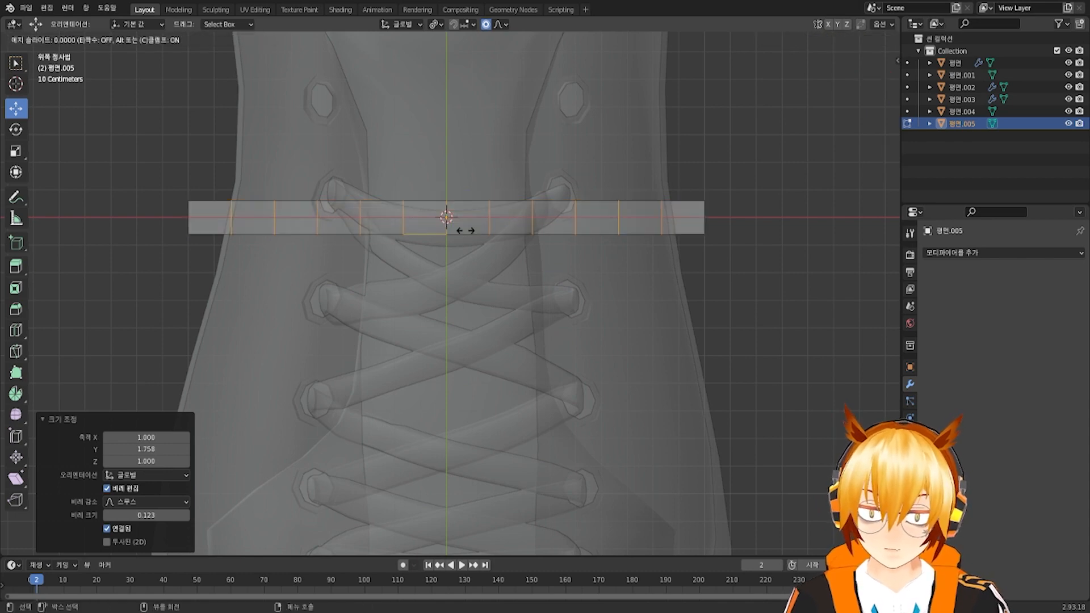
{"action": "right_click", "coordinate": [463, 228]}
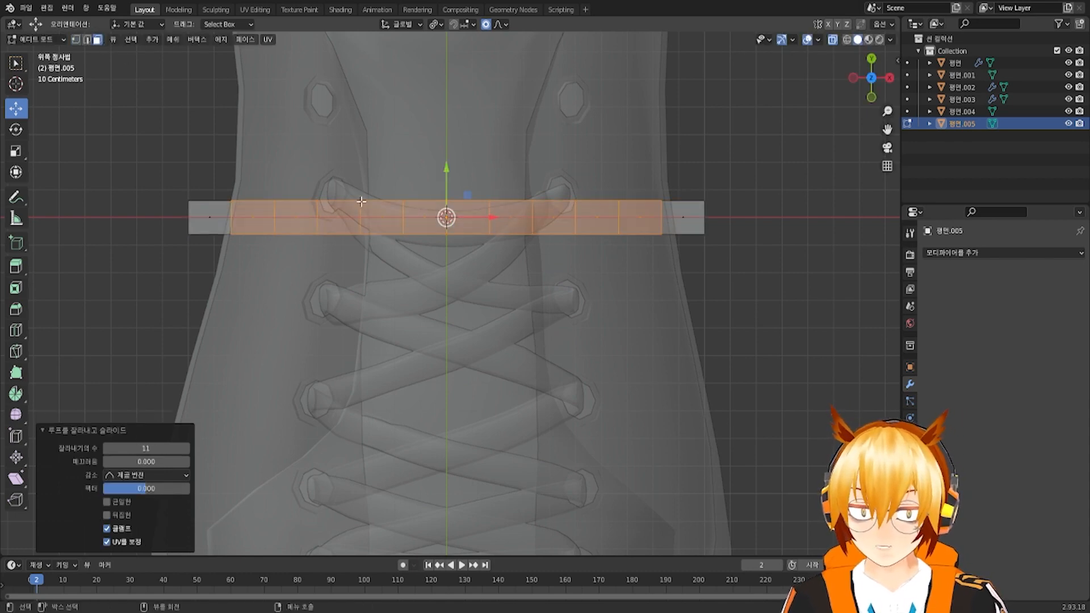
Delete the faces on the strip's negative-X half and add a Mirror modifier on the X axis
{"action": "left_click_drag", "start_coordinate": [177, 125], "coordinate": [454, 308]}
{"action": "key", "text": "x"}
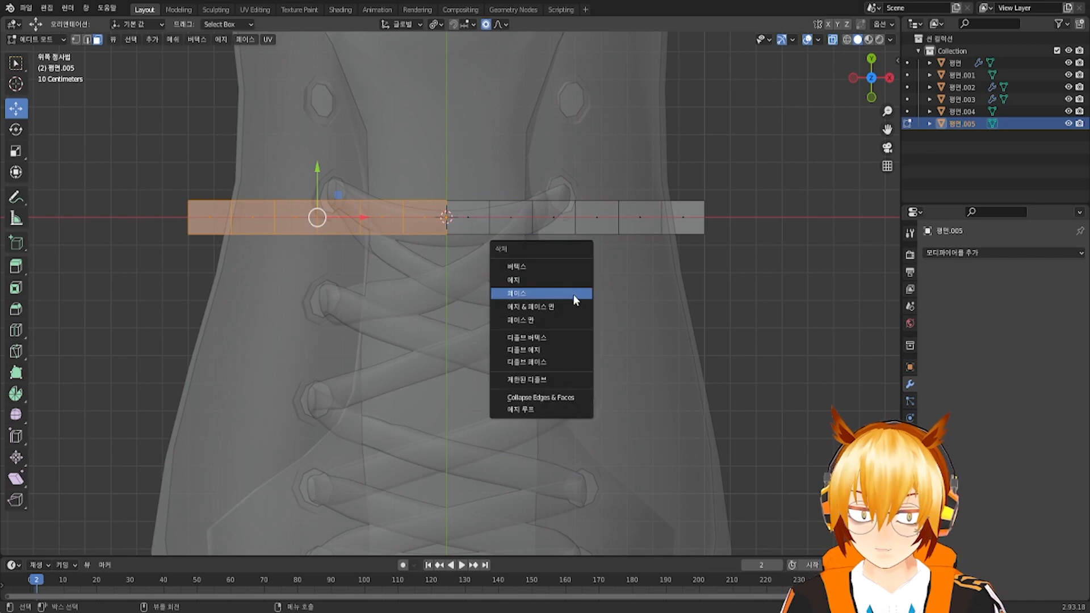
{"action": "left_click", "coordinate": [574, 294]}
{"action": "left_click", "coordinate": [965, 253]}
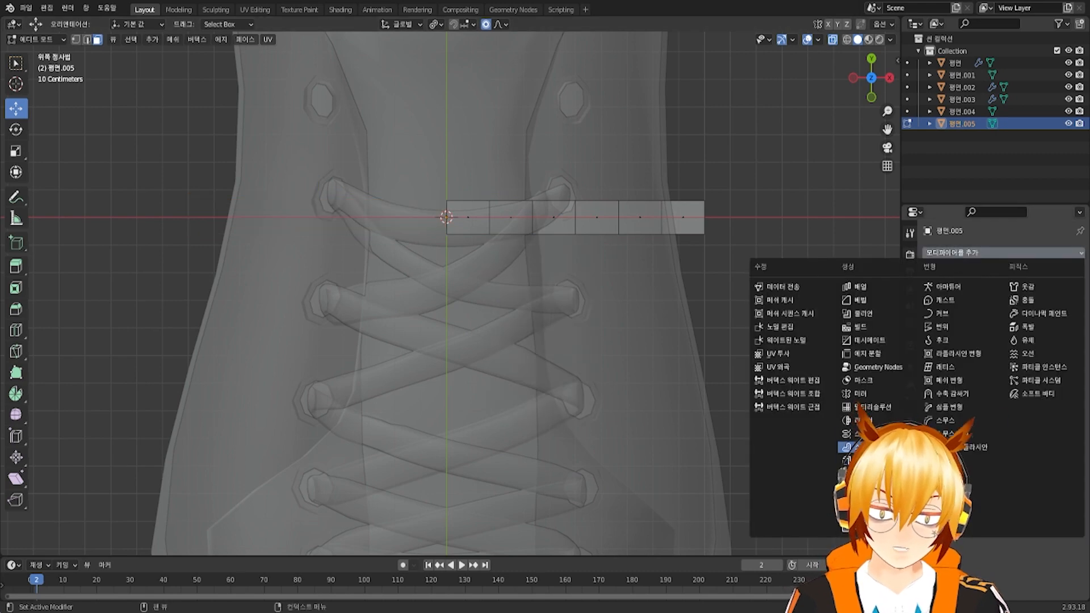
{"action": "left_click", "coordinate": [861, 394]}
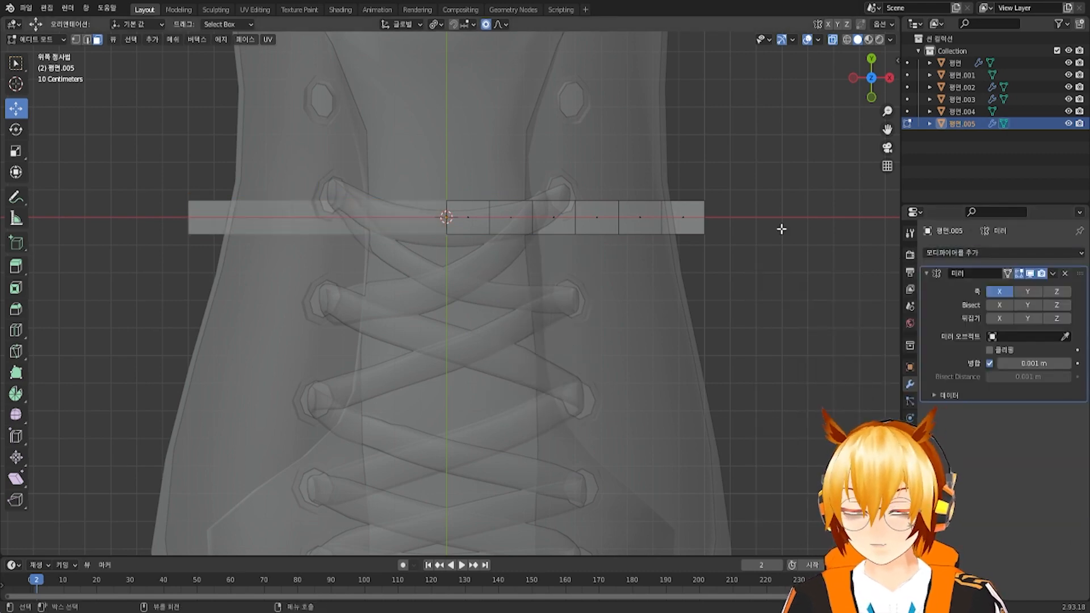
Arch the strip's half with proportional editing by raising a middle crosswise edge along Z and lowering its outer end about 0.113 m
{"action": "middle_click_drag", "start_coordinate": [732, 244], "coordinate": [645, 209]}
{"action": "left_click", "coordinate": [833, 40]}
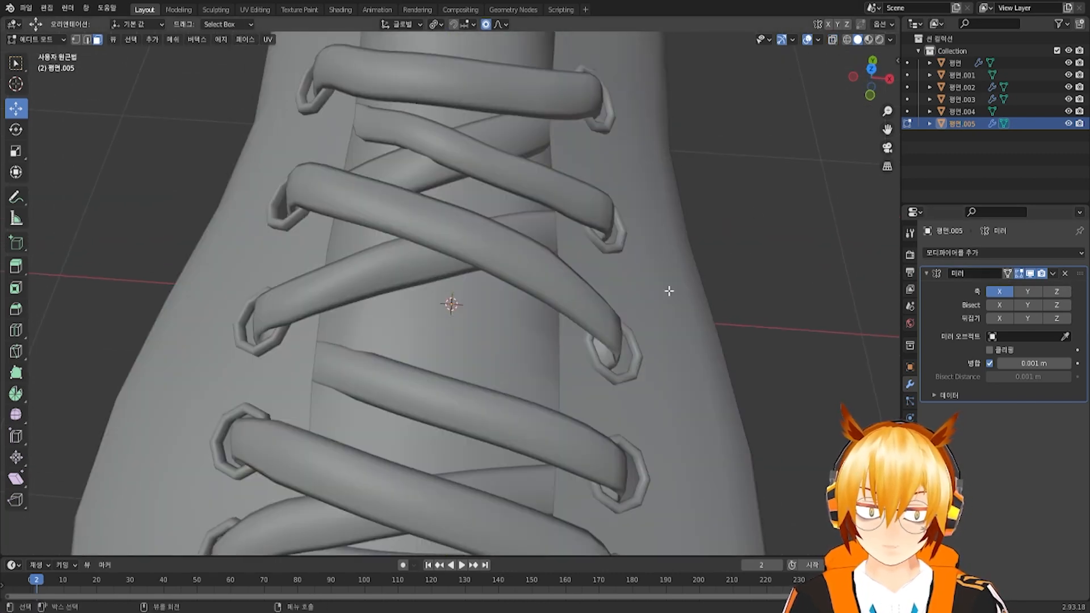
{"action": "left_click", "coordinate": [833, 41]}
{"action": "middle_click_drag", "start_coordinate": [695, 295], "coordinate": [562, 202]}
{"action": "scroll", "coordinate": [659, 197], "scroll_direction": "up", "scroll_amount": 3}
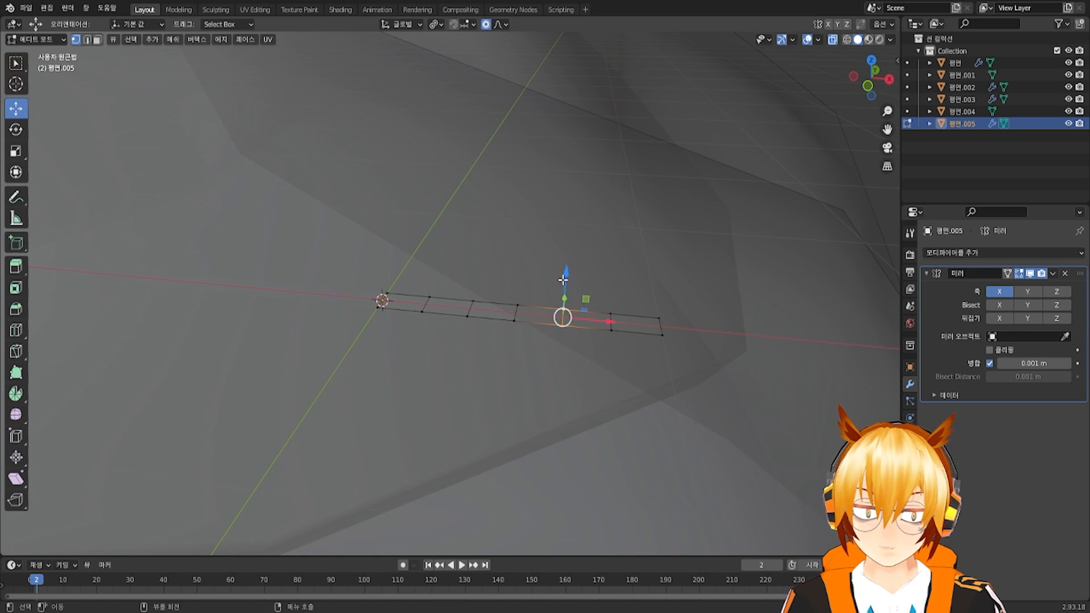
{"action": "middle_click_drag", "start_coordinate": [562, 279], "coordinate": [607, 288]}
{"action": "left_click_drag", "start_coordinate": [621, 341], "coordinate": [630, 275]}
{"action": "scroll", "coordinate": [625, 292], "scroll_direction": "down", "scroll_amount": 4}
{"action": "scroll", "coordinate": [629, 275], "scroll_direction": "down", "scroll_amount": 3}
{"action": "left_click", "coordinate": [731, 356]}
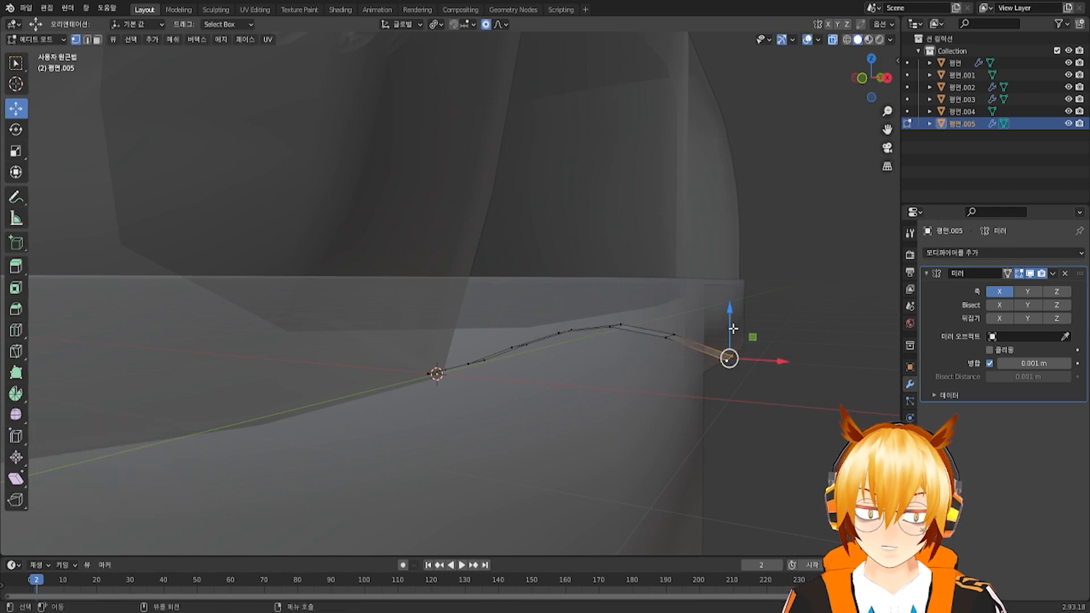
{"action": "left_click_drag", "start_coordinate": [733, 328], "coordinate": [732, 372]}
Add one crosswise loop cut beside the strip's outer end with no slide and adjust the new edge's position
{"action": "scroll", "coordinate": [733, 336], "scroll_direction": "up", "scroll_amount": 5}
{"action": "middle_click_drag", "start_coordinate": [732, 372], "coordinate": [622, 386]}
{"action": "key", "text": "ctrl+r"}
{"action": "left_click", "coordinate": [619, 356]}
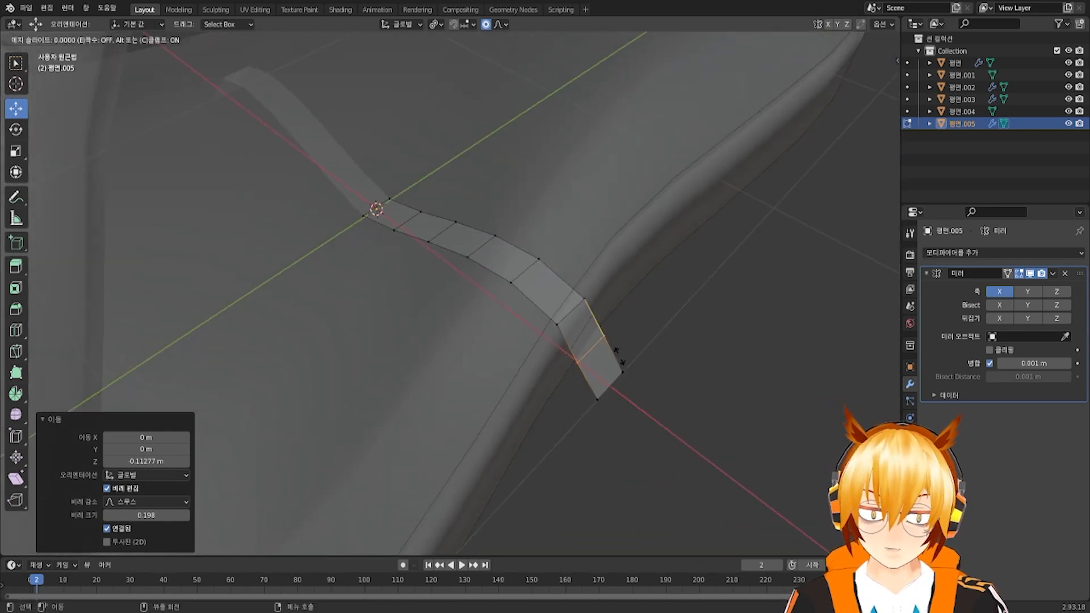
{"action": "left_click", "coordinate": [619, 356]}
{"action": "left_click_drag", "start_coordinate": [621, 375], "coordinate": [636, 381]}
Select both vertices of the strip's outer end and nudge them along Z by about 0.0016 m
{"action": "middle_click_drag", "start_coordinate": [636, 381], "coordinate": [611, 335]}
{"action": "left_click", "coordinate": [611, 350]}
{"action": "left_click", "coordinate": [607, 360], "text": "shift"}
{"action": "left_click_drag", "start_coordinate": [610, 333], "coordinate": [611, 334]}
Adjust the height of the strip's centre edge along Z by about 0.0127 m
{"action": "middle_click_drag", "start_coordinate": [312, 334], "coordinate": [273, 339]}
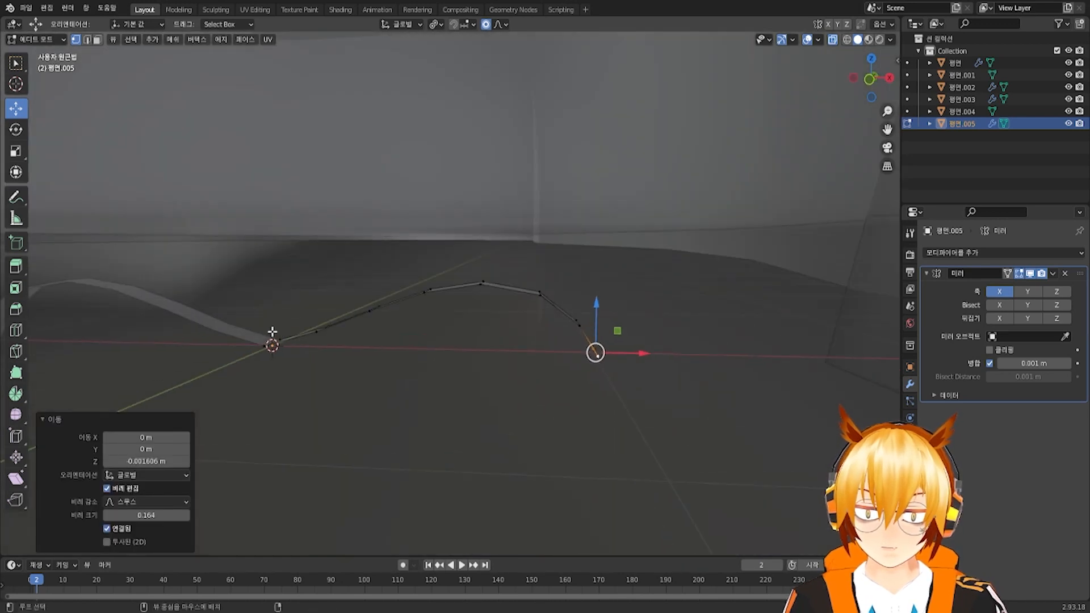
{"action": "left_click", "coordinate": [272, 343]}
{"action": "left_click_drag", "start_coordinate": [273, 316], "coordinate": [273, 319]}
{"action": "middle_click_drag", "start_coordinate": [323, 317], "coordinate": [330, 333]}
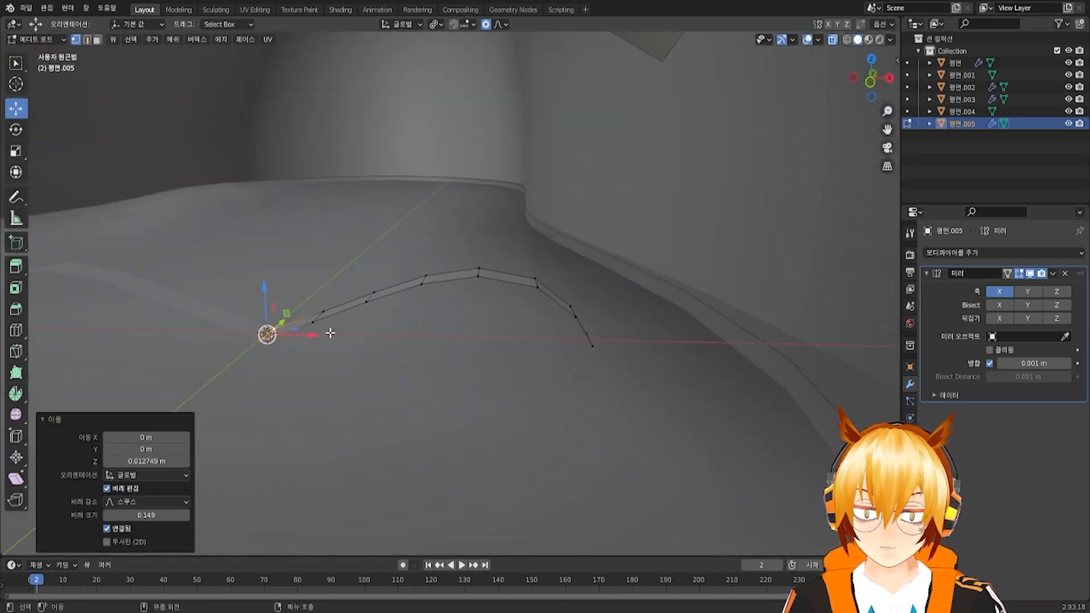
Raise the crosswise edges beside the strip's centre along Z, the outer one by about 0.0107 m
{"action": "left_click", "coordinate": [315, 322]}
{"action": "left_click", "coordinate": [322, 312], "text": "shift"}
{"action": "left_click_drag", "start_coordinate": [321, 284], "coordinate": [370, 249]}
{"action": "key", "text": "a"}
{"action": "left_click", "coordinate": [371, 296], "text": "alt"}
{"action": "key", "text": "ctrl+z"}
{"action": "middle_click_drag", "start_coordinate": [448, 288], "coordinate": [471, 305]}
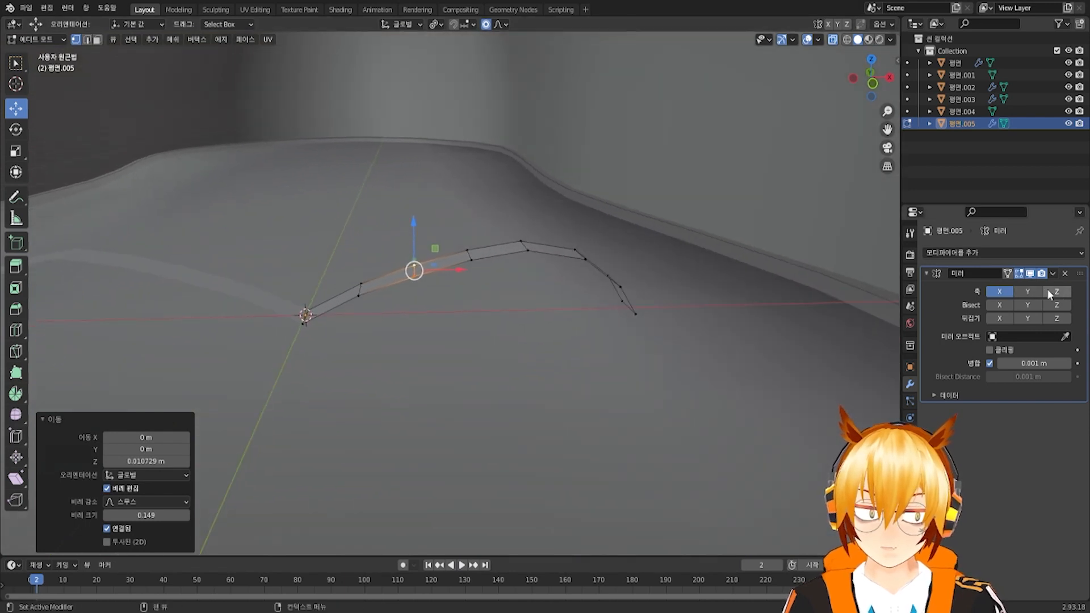
Try the Mirror modifier's Y axis, Bisect and Flip options on the strip
{"action": "left_click", "coordinate": [1031, 289]}
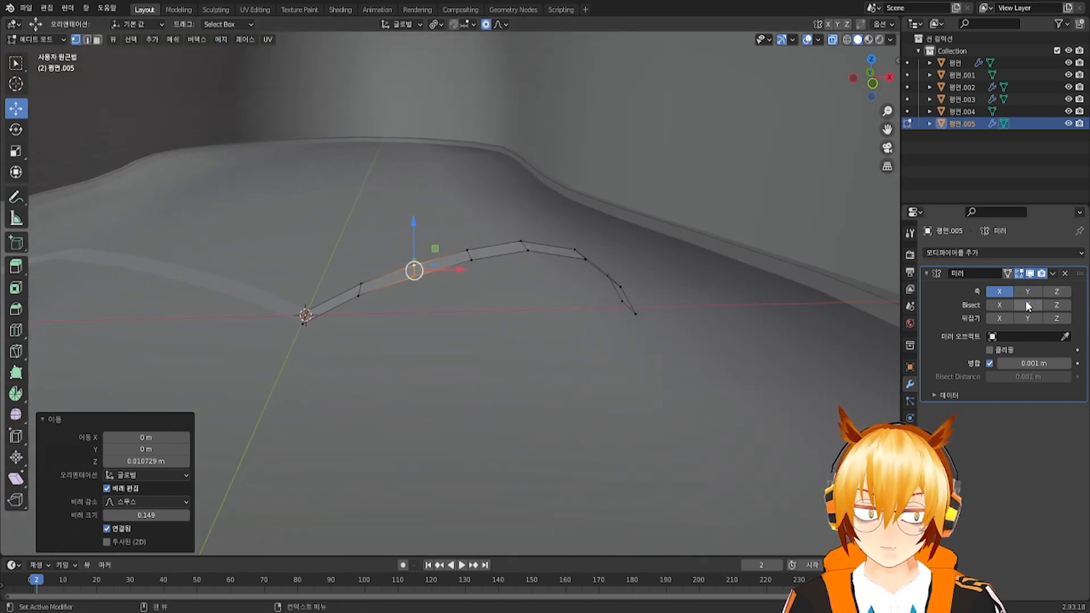
{"action": "left_click", "coordinate": [1057, 307]}
{"action": "left_click", "coordinate": [1056, 307]}
{"action": "left_click", "coordinate": [1031, 307]}
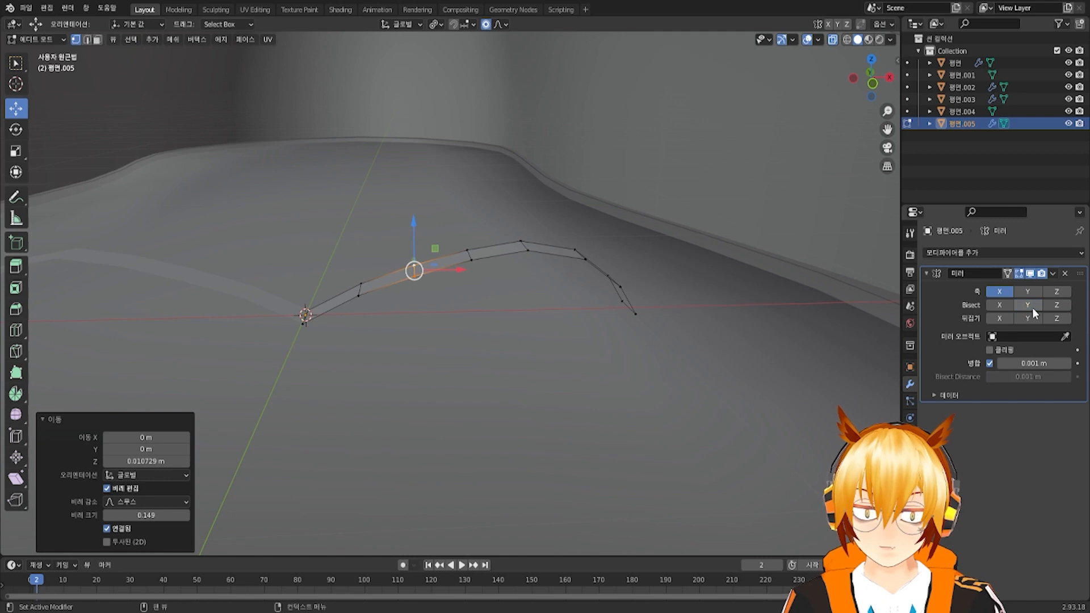
{"action": "middle_click_drag", "start_coordinate": [737, 317], "coordinate": [932, 321]}
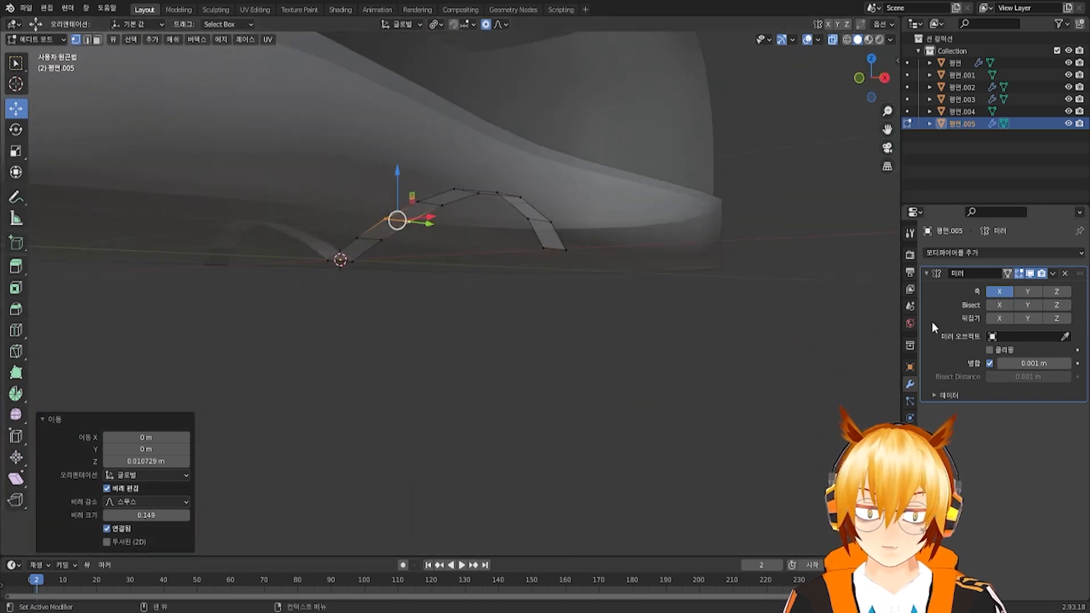
{"action": "left_click", "coordinate": [1033, 308]}
{"action": "left_click", "coordinate": [1031, 308]}
{"action": "left_click", "coordinate": [997, 304]}
{"action": "left_click", "coordinate": [997, 304]}
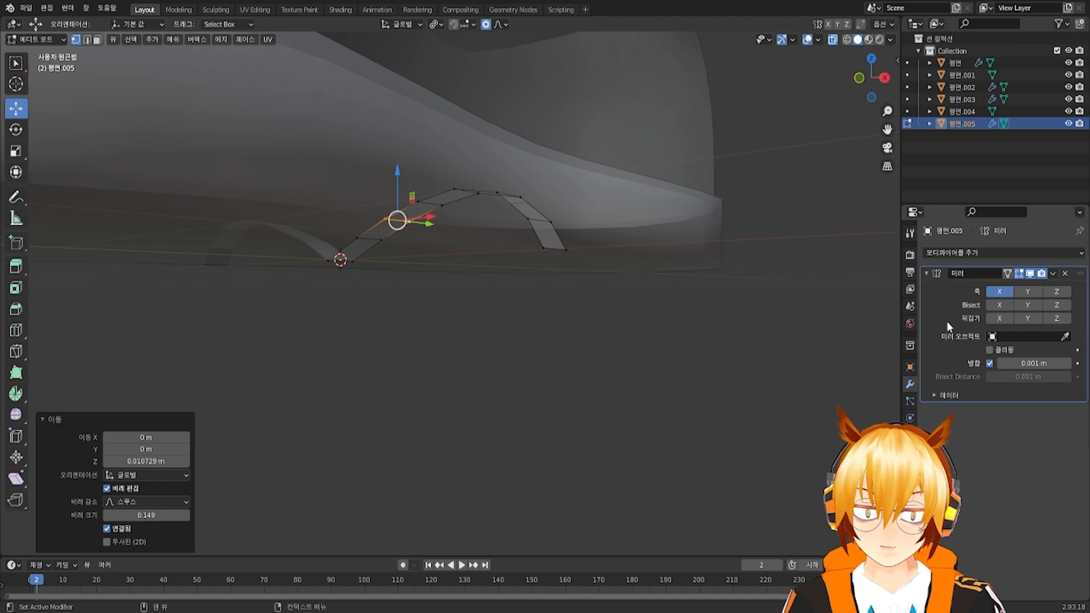
{"action": "middle_click_drag", "start_coordinate": [552, 288], "coordinate": [578, 290]}
{"action": "key", "text": "a"}
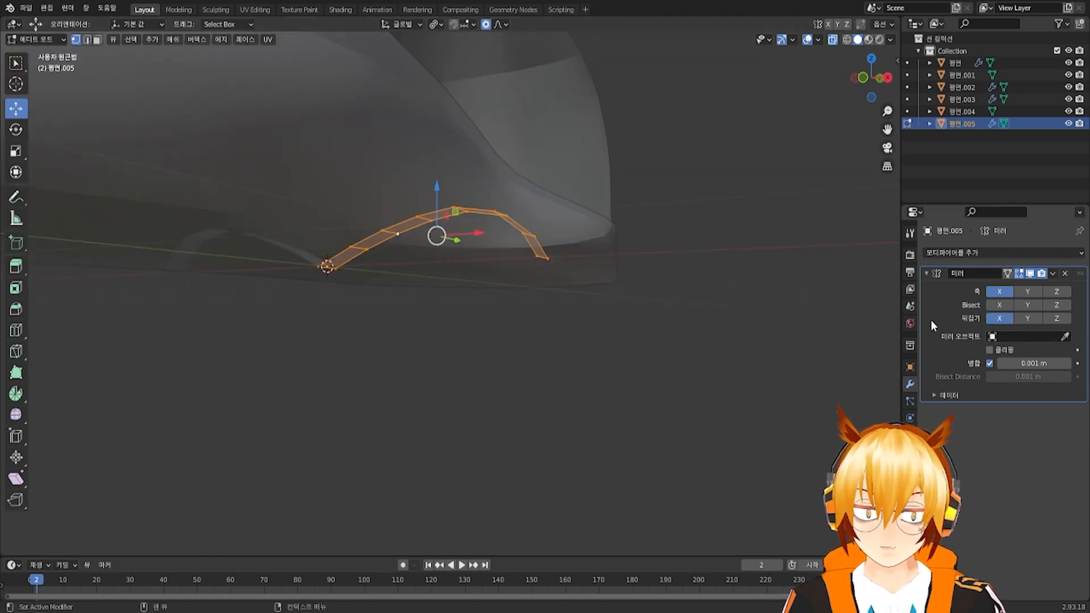
{"action": "middle_click_drag", "start_coordinate": [624, 318], "coordinate": [574, 170]}
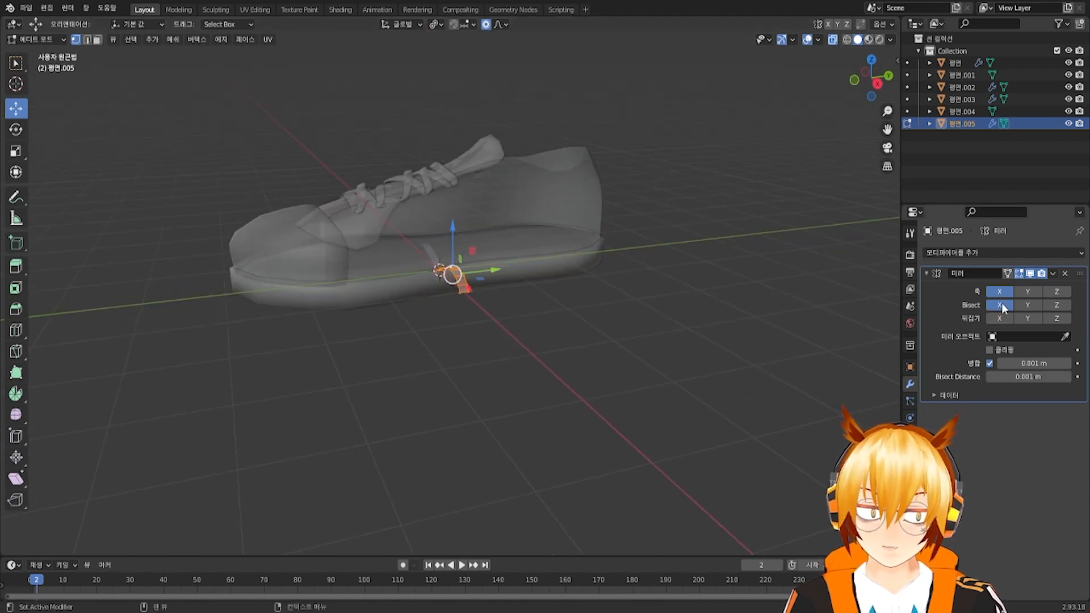
{"action": "left_click", "coordinate": [1001, 307]}
{"action": "left_click", "coordinate": [1028, 292]}
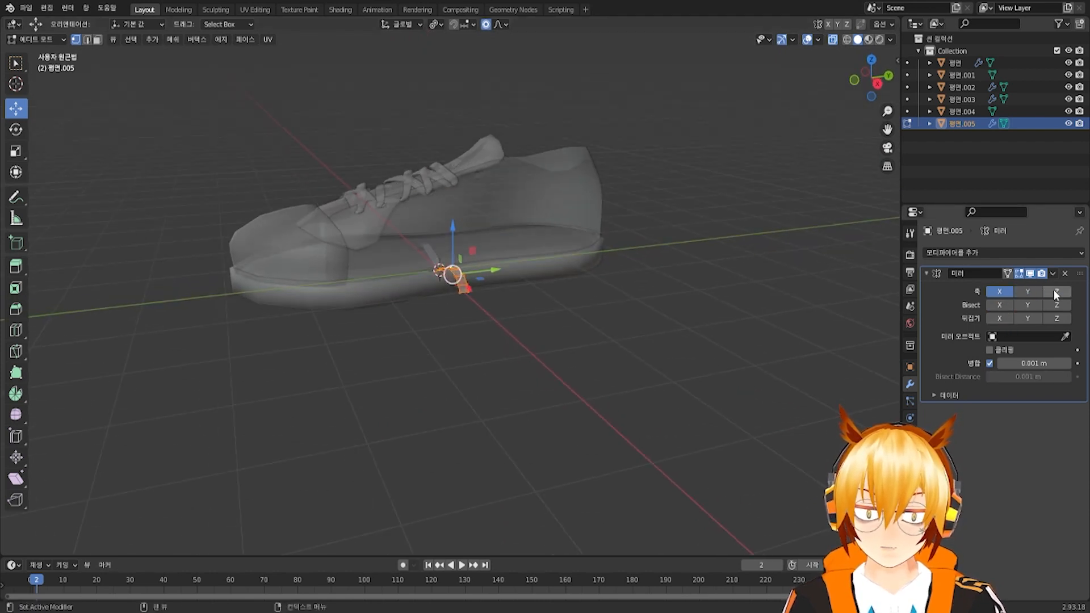
Enable the Z axis in the strip's Mirror modifier to form closed loops on both sides
{"action": "left_click", "coordinate": [1053, 291]}
{"action": "middle_click_drag", "start_coordinate": [504, 315], "coordinate": [438, 243]}
{"action": "scroll", "coordinate": [531, 289], "scroll_direction": "up", "scroll_amount": 5}
{"action": "scroll", "coordinate": [521, 292], "scroll_direction": "up", "scroll_amount": 4}
{"action": "left_click", "coordinate": [576, 245]}
{"action": "scroll", "coordinate": [600, 284], "scroll_direction": "down", "scroll_amount": 2}
Switch to Object Mode and add a Solidify modifier with a thickness of 0.03 m to the looped strip
{"action": "left_click", "coordinate": [35, 39]}
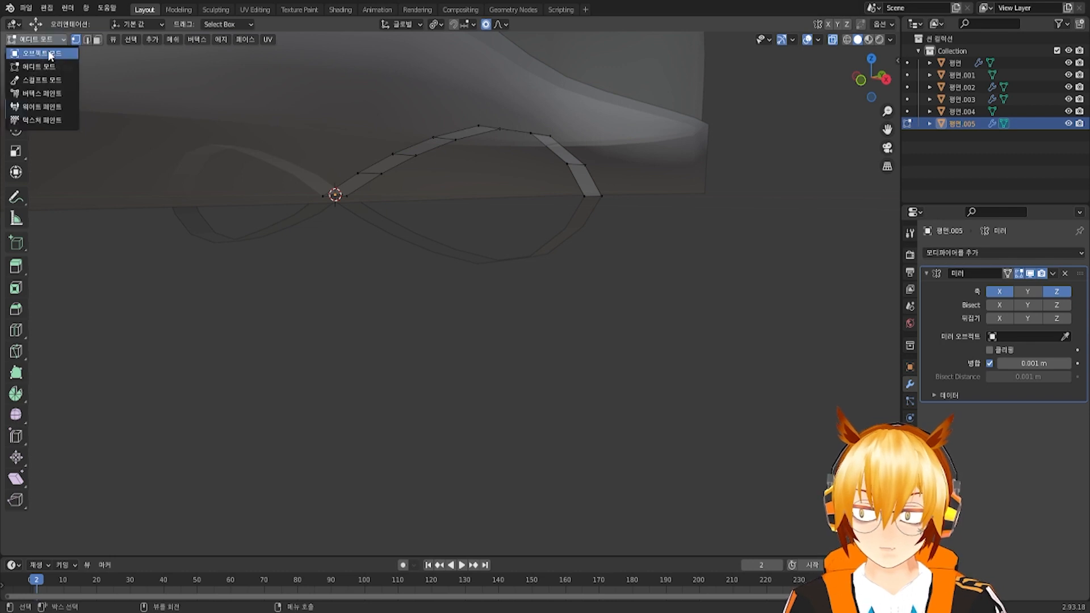
{"action": "left_click", "coordinate": [44, 53]}
{"action": "middle_click_drag", "start_coordinate": [500, 228], "coordinate": [530, 234]}
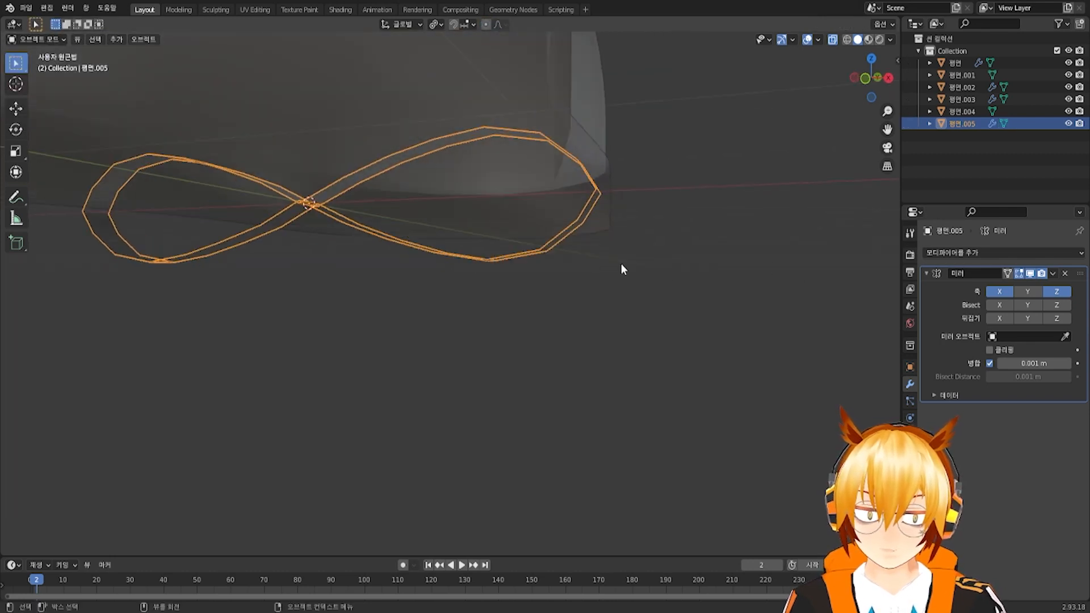
{"action": "left_click", "coordinate": [1013, 253]}
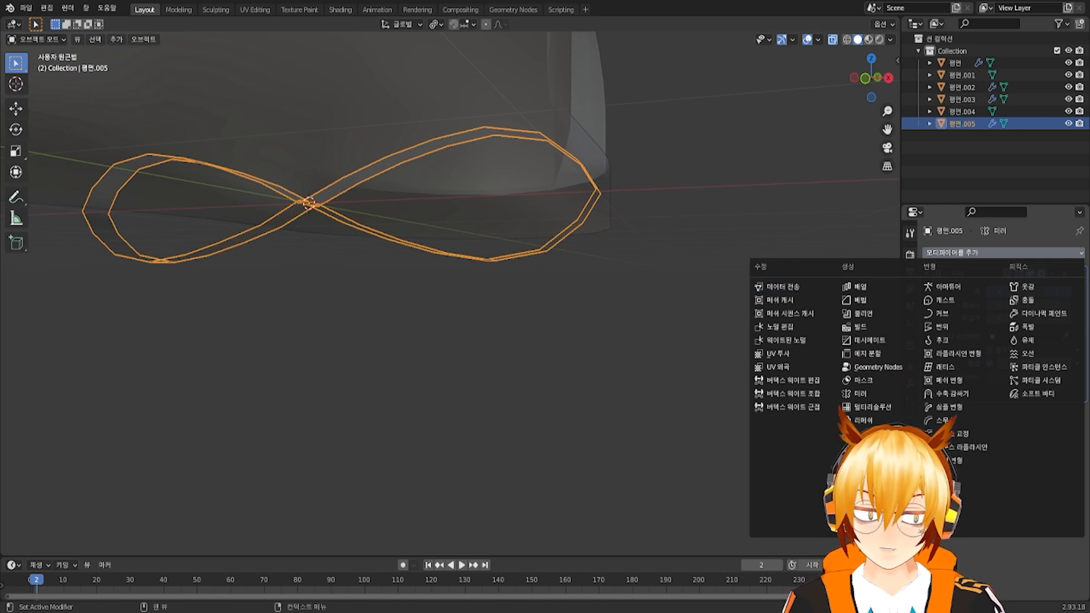
{"action": "left_click", "coordinate": [862, 460]}
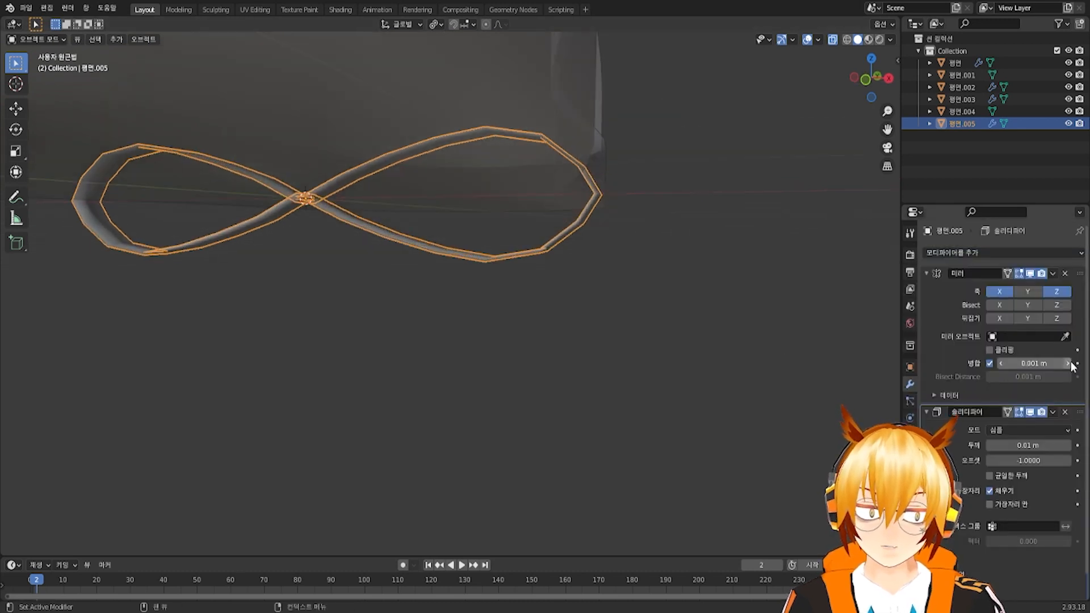
{"action": "left_click_drag", "start_coordinate": [1012, 446], "coordinate": [1045, 446]}
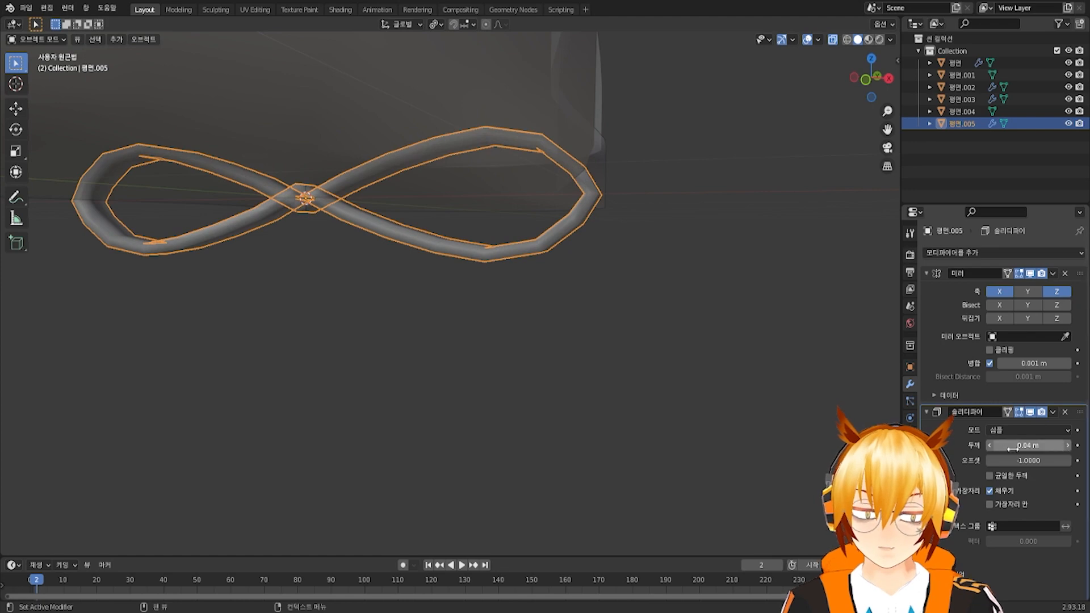
Add a Subdivision Surface modifier to the looped strip
{"action": "left_click", "coordinate": [982, 254]}
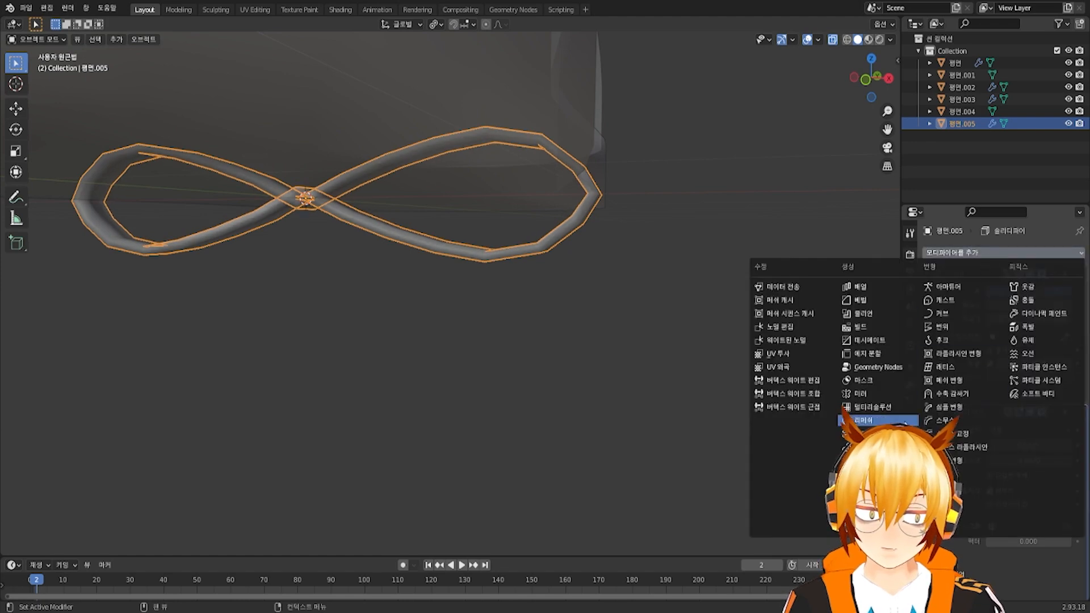
{"action": "left_click", "coordinate": [868, 474]}
{"action": "scroll", "coordinate": [379, 220], "scroll_direction": "up", "scroll_amount": 3}
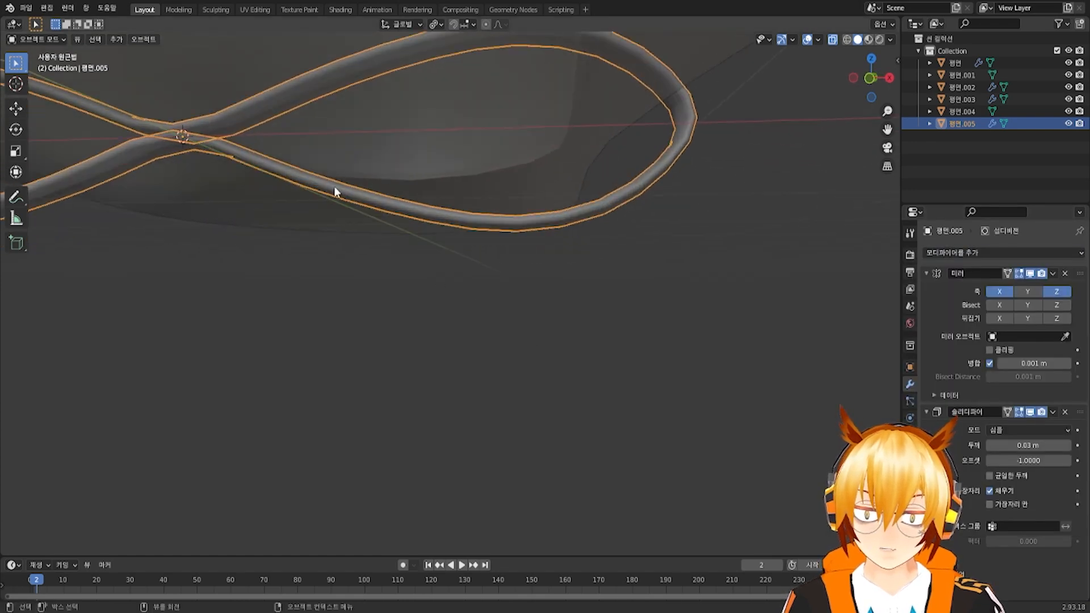
In Edit Mode, raise the strip's centre edge about 0.0146 m along Z to separate the mirrored halves
{"action": "left_click", "coordinate": [334, 188]}
{"action": "middle_click_drag", "start_coordinate": [334, 188], "coordinate": [536, 281]}
{"action": "left_click", "coordinate": [394, 200]}
{"action": "key", "text": "Tab"}
{"action": "scroll", "coordinate": [358, 192], "scroll_direction": "up", "scroll_amount": 1}
{"action": "middle_click_drag", "start_coordinate": [413, 215], "coordinate": [453, 243]}
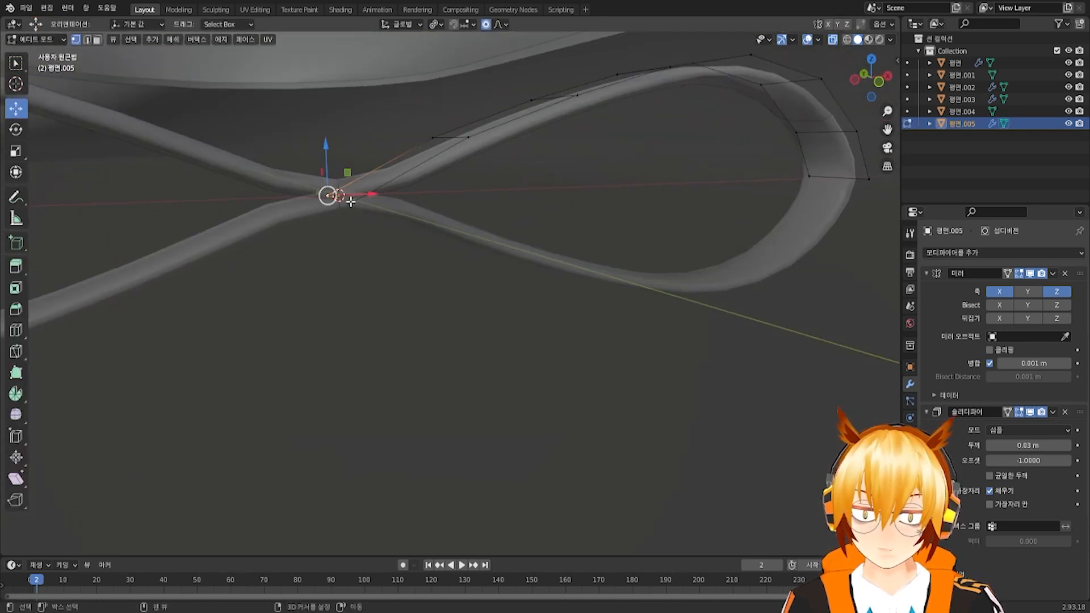
{"action": "middle_click_drag", "start_coordinate": [351, 202], "coordinate": [348, 195]}
{"action": "key", "text": "g"}
{"action": "key", "text": "z"}
{"action": "left_click", "coordinate": [337, 155]}
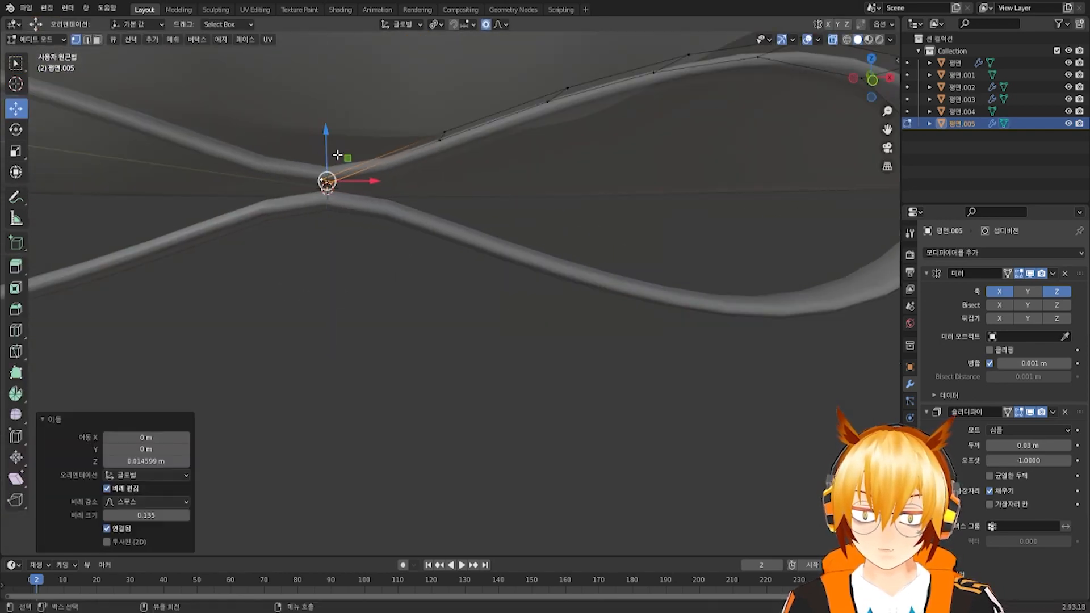
Adjust the heights of two crosswise edges along the arch on Z, moving the second by about 0.0136 m
{"action": "scroll", "coordinate": [338, 155], "scroll_direction": "down", "scroll_amount": 5}
{"action": "middle_click_drag", "start_coordinate": [384, 162], "coordinate": [526, 173]}
{"action": "scroll", "coordinate": [431, 264], "scroll_direction": "down", "scroll_amount": 1}
{"action": "left_click", "coordinate": [582, 164], "text": "shift"}
{"action": "key", "text": "g"}
{"action": "key", "text": "z"}
{"action": "left_click", "coordinate": [583, 151]}
{"action": "left_click", "coordinate": [617, 158]}
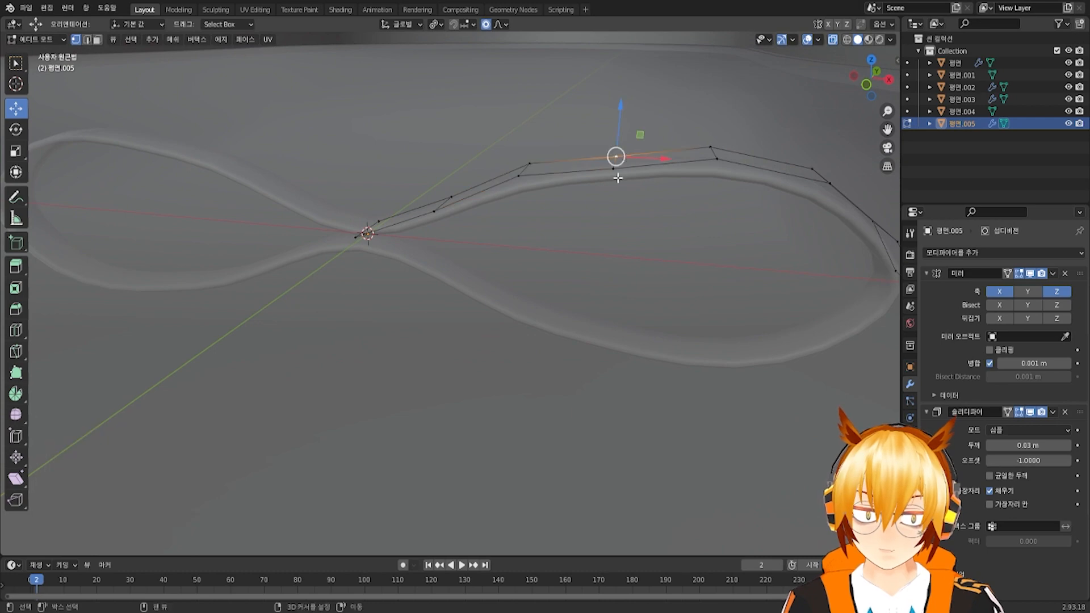
{"action": "key", "text": "g"}
{"action": "key", "text": "z"}
{"action": "left_click", "coordinate": [618, 170]}
From the top view, straighten the strip near its centre by shifting two crosswise edges along Y, the second by about -0.011 m
{"action": "middle_click_drag", "start_coordinate": [618, 170], "coordinate": [531, 290]}
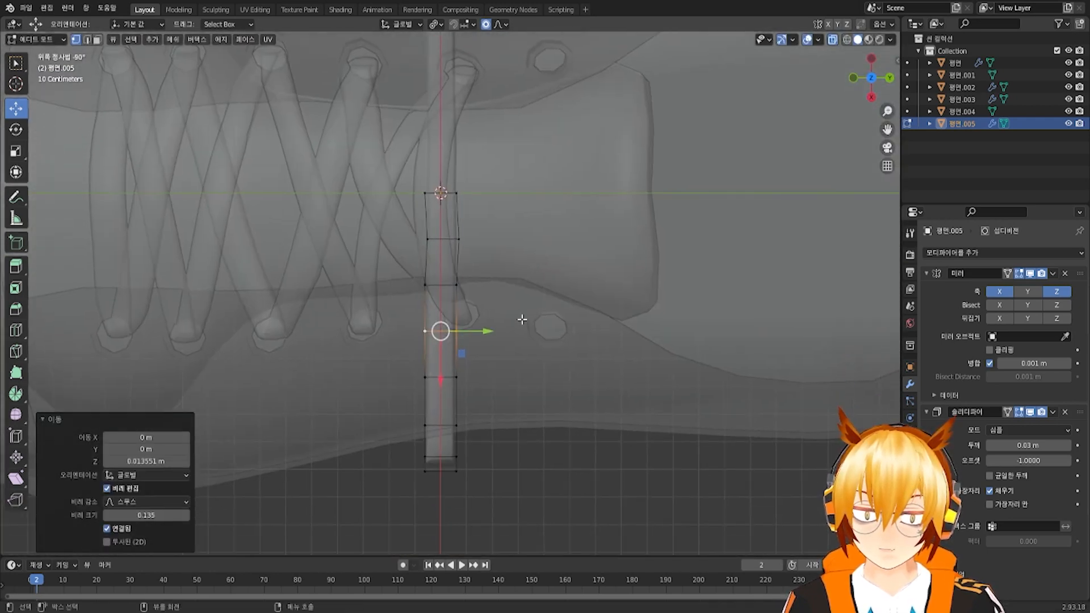
{"action": "key", "text": "a"}
{"action": "left_click", "coordinate": [427, 287]}
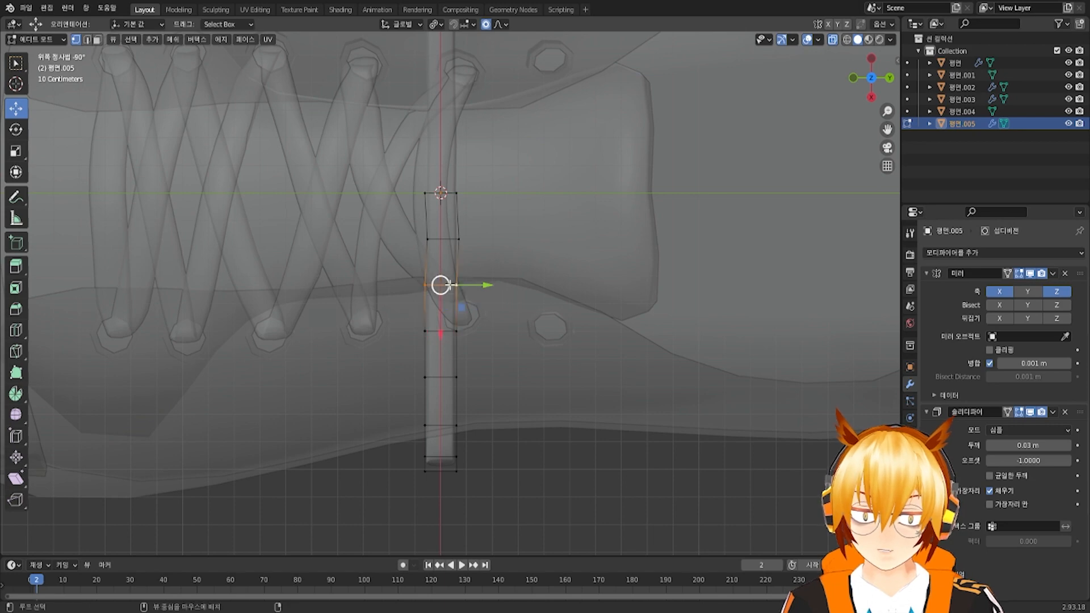
{"action": "key", "text": "g"}
{"action": "key", "text": "y"}
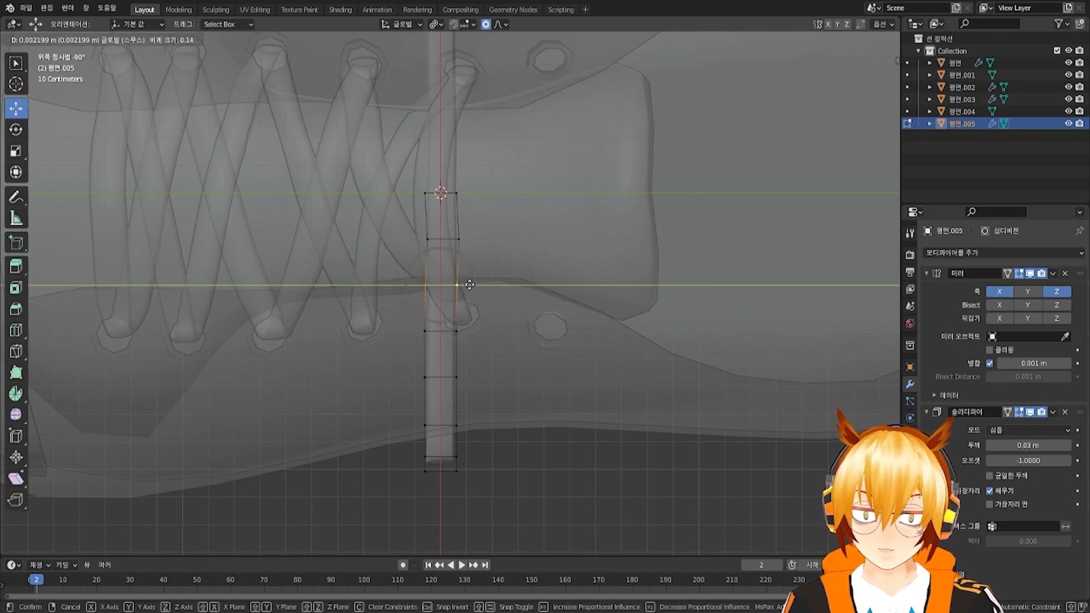
{"action": "left_click", "coordinate": [470, 285]}
{"action": "left_click", "coordinate": [459, 238]}
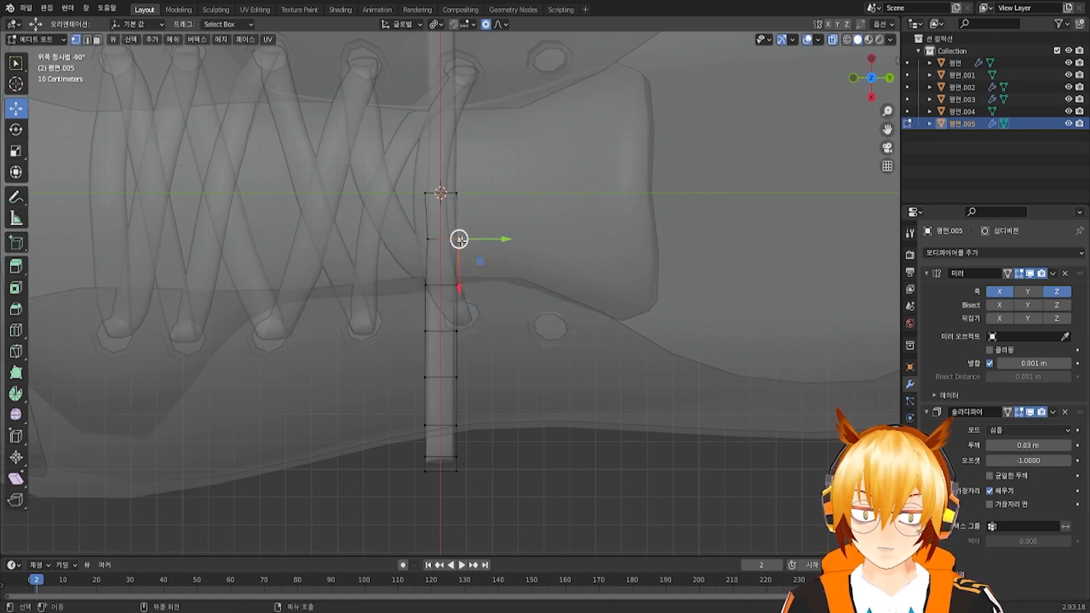
{"action": "key", "text": "g"}
{"action": "key", "text": "y"}
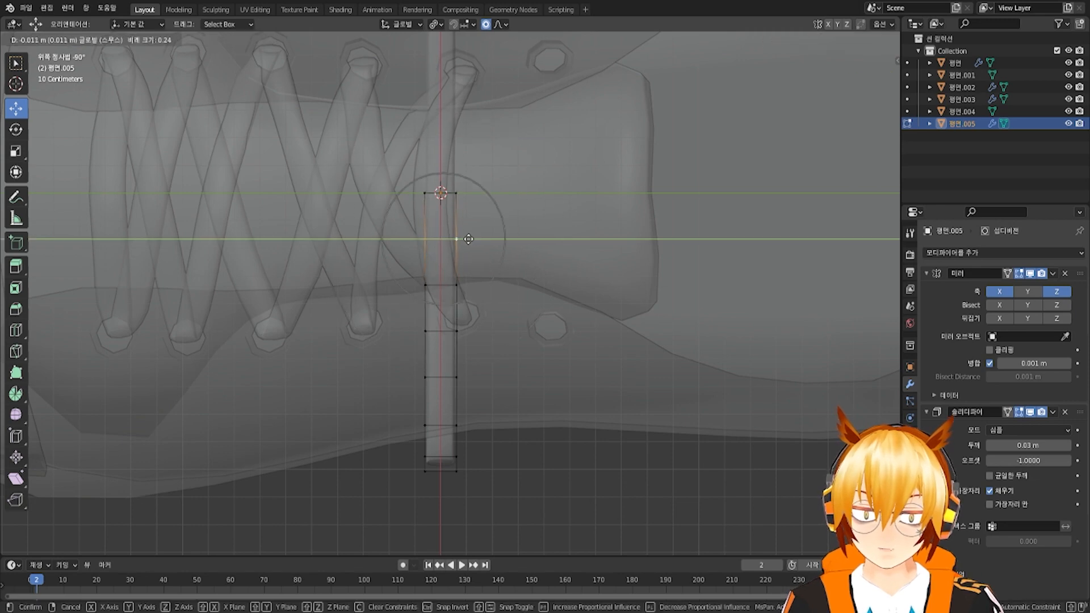
{"action": "left_click", "coordinate": [468, 239]}
Try rotating the whole strip in the right side view
{"action": "middle_click_drag", "start_coordinate": [488, 240], "coordinate": [550, 305]}
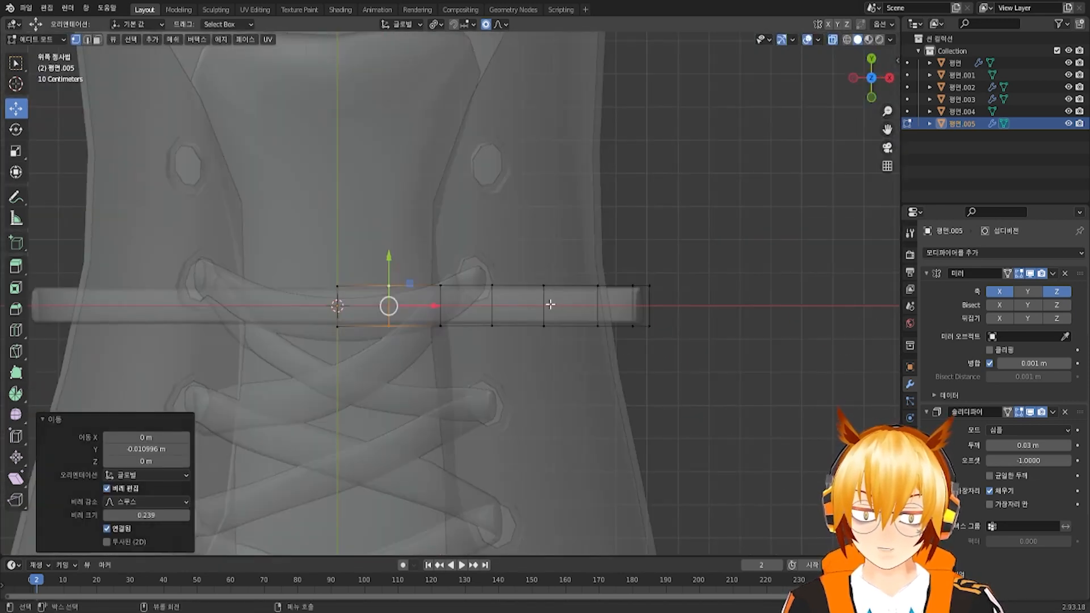
{"action": "middle_click_drag", "start_coordinate": [625, 313], "coordinate": [478, 291]}
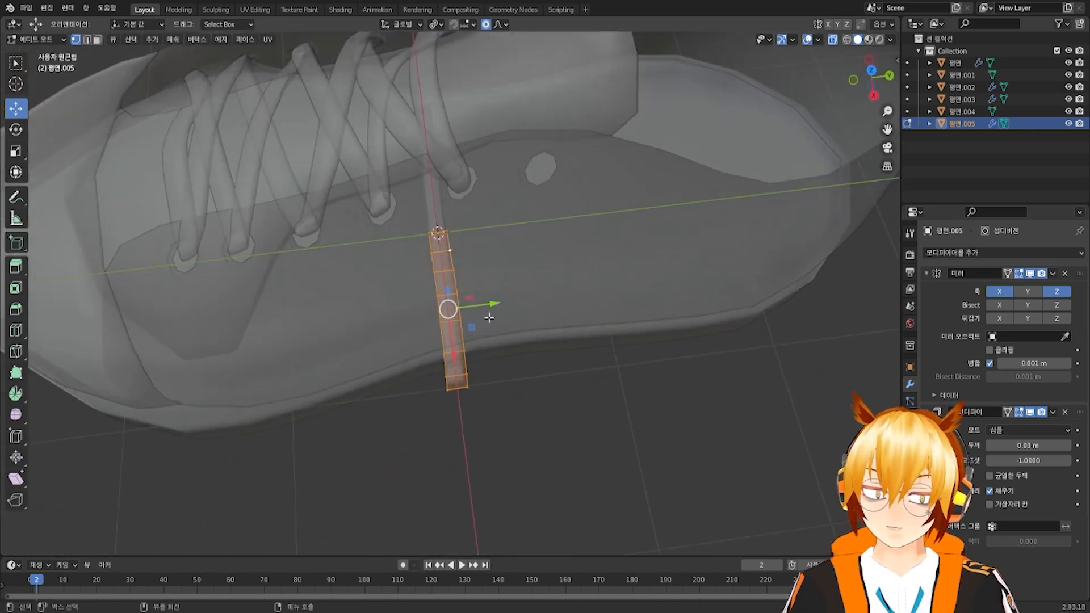
{"action": "middle_click_drag", "start_coordinate": [360, 254], "coordinate": [450, 227]}
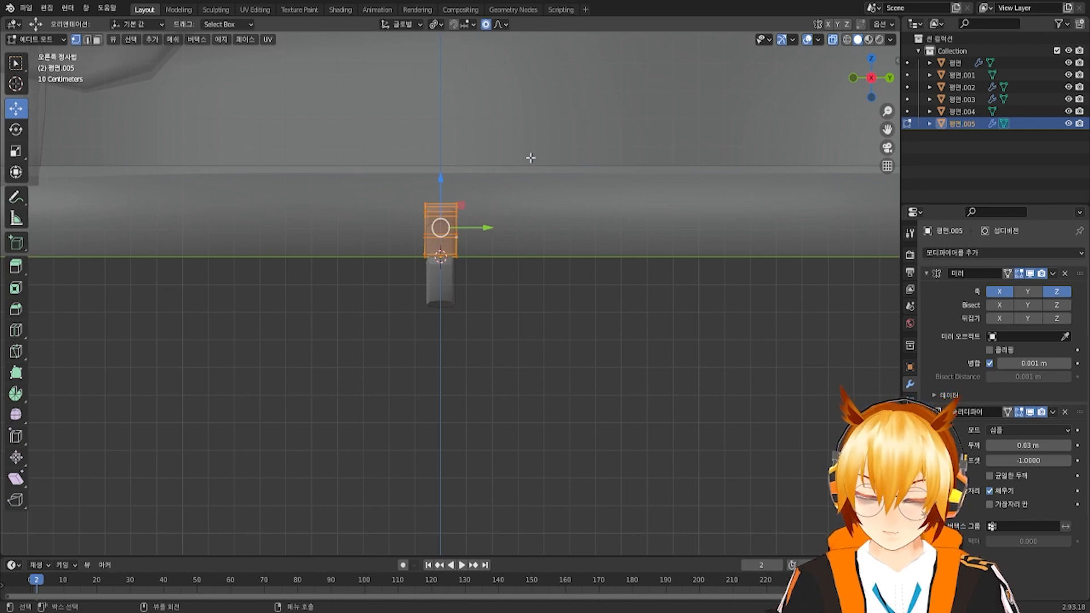
{"action": "key", "text": "r"}
{"action": "left_click", "coordinate": [543, 185]}
{"action": "key", "text": "ctrl+z"}
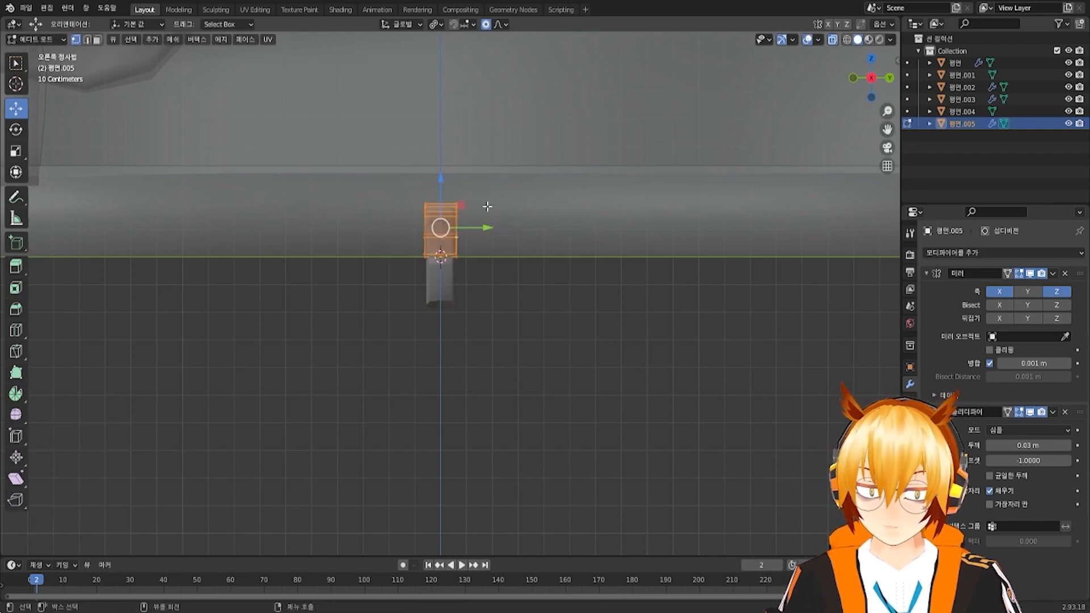
{"action": "scroll", "coordinate": [499, 210], "scroll_direction": "down", "scroll_amount": 1}
{"action": "scroll", "coordinate": [537, 232], "scroll_direction": "down", "scroll_amount": 3}
Try moving a selected edge loop of the strip
{"action": "middle_click_drag", "start_coordinate": [536, 232], "coordinate": [448, 266]}
{"action": "scroll", "coordinate": [486, 316], "scroll_direction": "up", "scroll_amount": 3}
{"action": "left_click", "coordinate": [458, 253], "text": "alt"}
{"action": "mouse_move", "coordinate": [476, 279]}
{"action": "left_mouse_down"}
{"action": "mouse_move", "coordinate": [492, 281]}
{"action": "mouse_move", "coordinate": [478, 280]}
{"action": "left_mouse_up"}
{"action": "key", "text": "ctrl+z"}
Examine the lace loops in Object Mode from several angles around the sneaker
{"action": "mouse_move", "coordinate": [496, 282]}
{"action": "middle_mouse_down"}
{"action": "mouse_move", "coordinate": [503, 311]}
{"action": "mouse_move", "coordinate": [500, 296]}
{"action": "middle_mouse_up"}
{"action": "left_click", "coordinate": [53, 39]}
{"action": "left_click", "coordinate": [34, 54]}
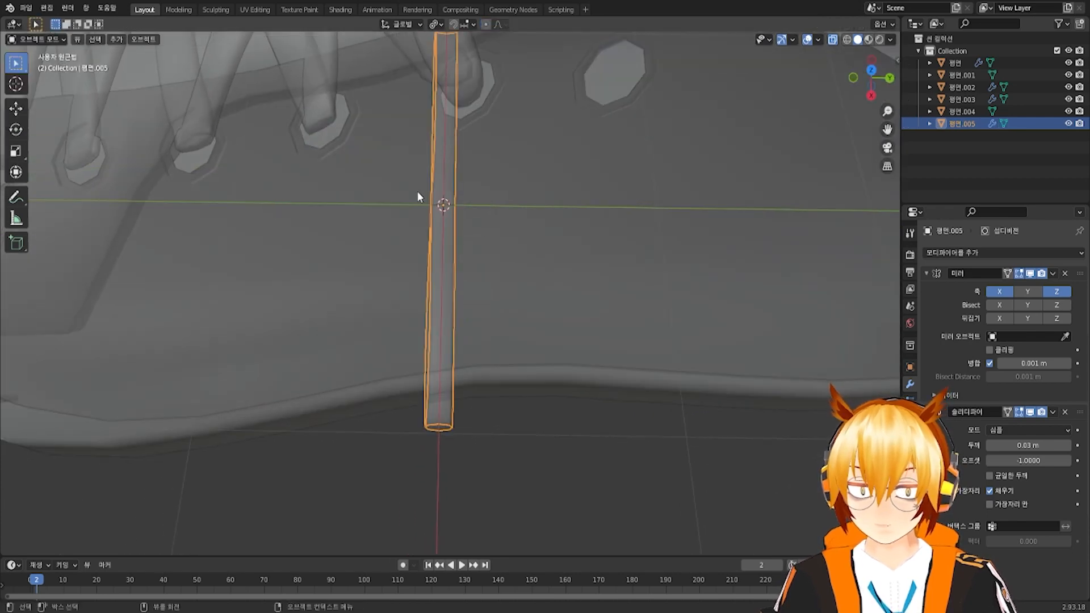
{"action": "scroll", "coordinate": [602, 219], "scroll_direction": "down", "scroll_amount": 3}
{"action": "middle_click_drag", "start_coordinate": [527, 223], "coordinate": [617, 177]}
{"action": "scroll", "coordinate": [494, 245], "scroll_direction": "up", "scroll_amount": 1}
{"action": "left_click", "coordinate": [526, 257]}
{"action": "middle_click_drag", "start_coordinate": [526, 257], "coordinate": [453, 224]}
{"action": "left_click", "coordinate": [530, 276]}
{"action": "left_click", "coordinate": [539, 289]}
In Edit Mode, duplicate the strip's crosswise edge at the centre and offset the copy about 0.087 m upward along Z
{"action": "key", "text": "Tab"}
{"action": "scroll", "coordinate": [537, 292], "scroll_direction": "up", "scroll_amount": 4}
{"action": "left_click", "coordinate": [437, 190]}
{"action": "left_click", "coordinate": [448, 255], "text": "shift"}
{"action": "scroll", "coordinate": [454, 253], "scroll_direction": "down", "scroll_amount": 1}
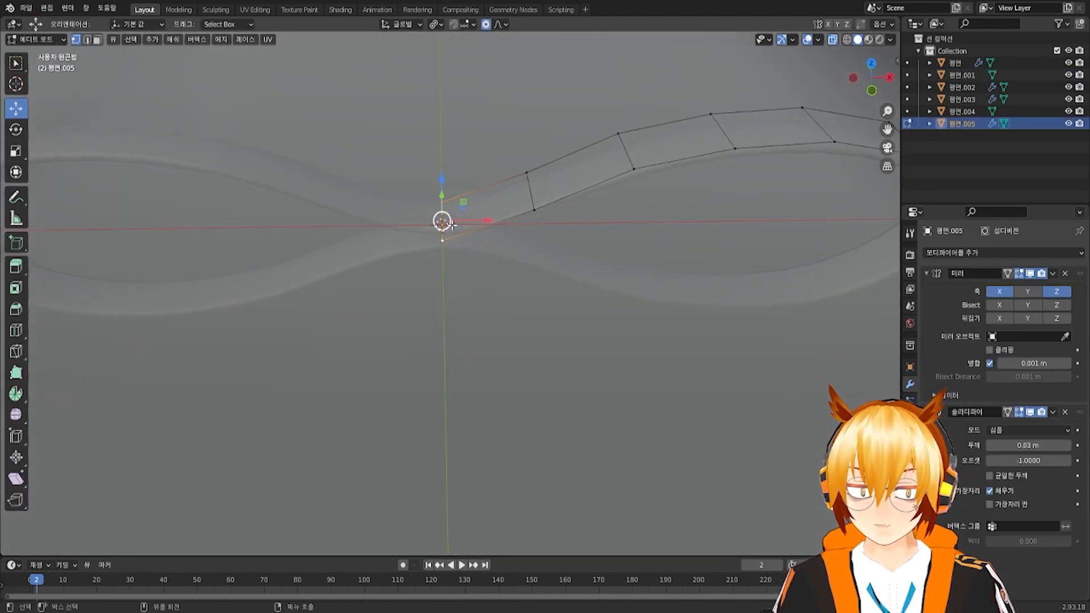
{"action": "key", "text": "g"}
{"action": "key", "text": "z"}
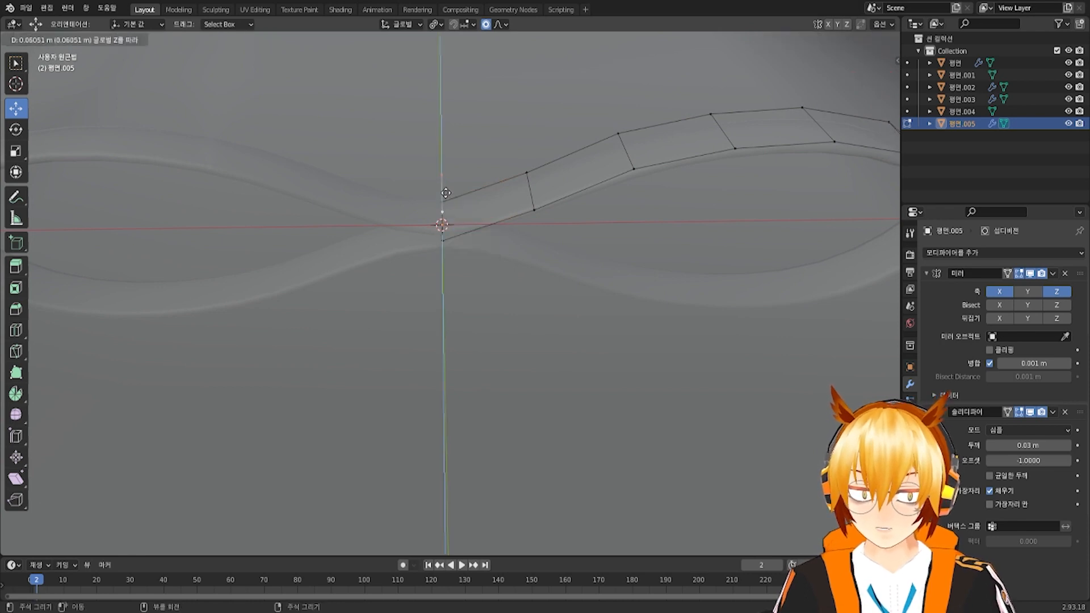
{"action": "left_click", "coordinate": [447, 180]}
Extrude the duplicated edge about 0.051 m along X to form a small separate face above the bow's centre
{"action": "scroll", "coordinate": [464, 156], "scroll_direction": "up", "scroll_amount": 3}
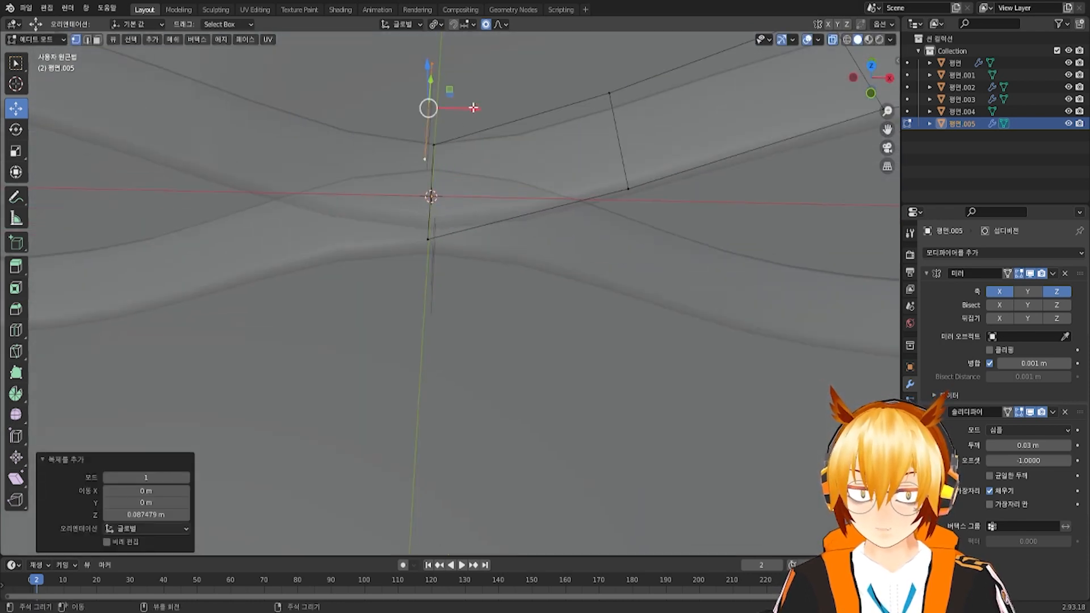
{"action": "key", "text": "g"}
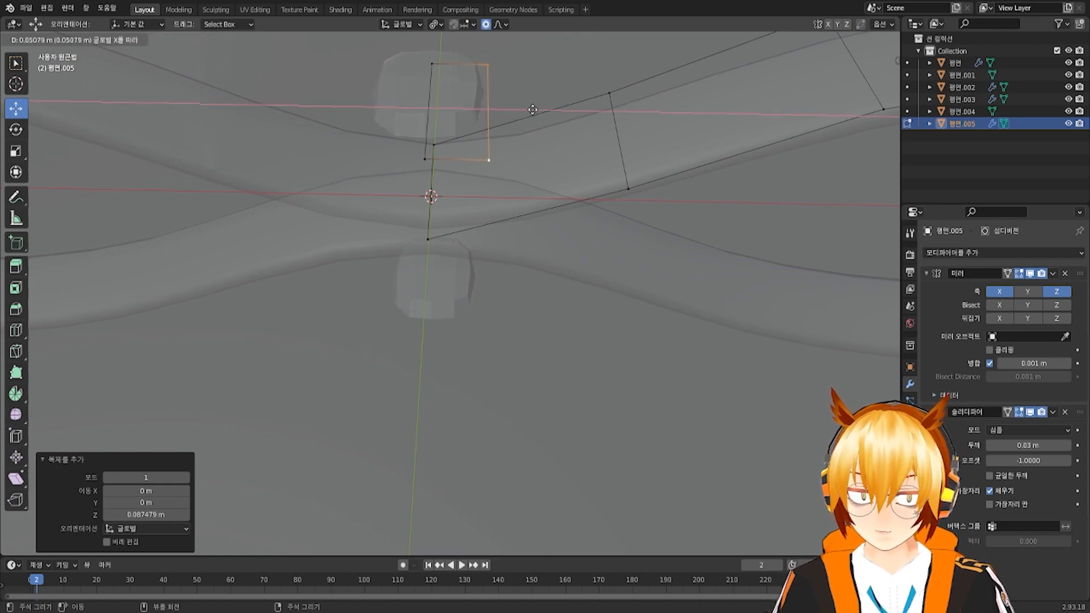
{"action": "left_click", "coordinate": [532, 109]}
{"action": "middle_click_drag", "start_coordinate": [532, 109], "coordinate": [499, 178]}
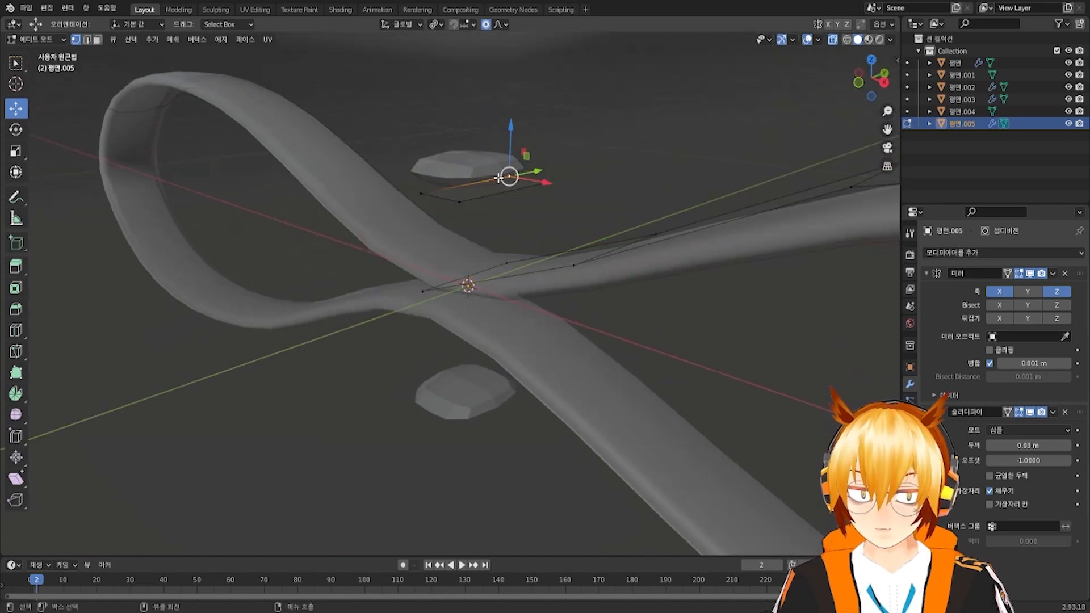
Select the whole small face and lower it along Z to just above the strip's crossing, fine-tuning its height by about 0.005 m
{"action": "key", "text": "ctrl+l"}
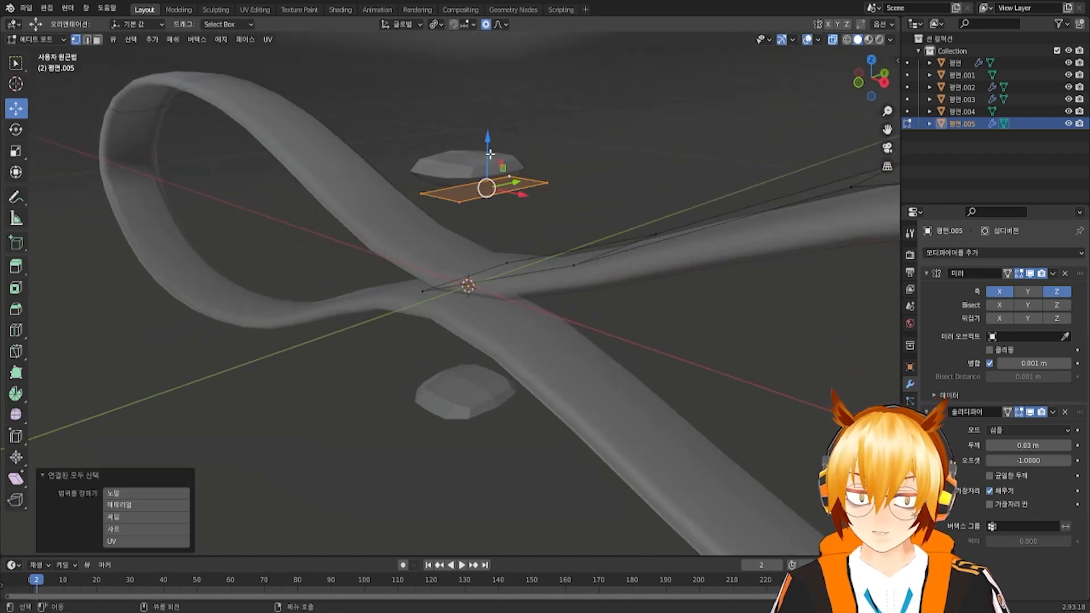
{"action": "left_click_drag", "start_coordinate": [490, 154], "coordinate": [490, 222]}
{"action": "middle_click_drag", "start_coordinate": [490, 222], "coordinate": [461, 254]}
{"action": "left_click_drag", "start_coordinate": [451, 209], "coordinate": [448, 211]}
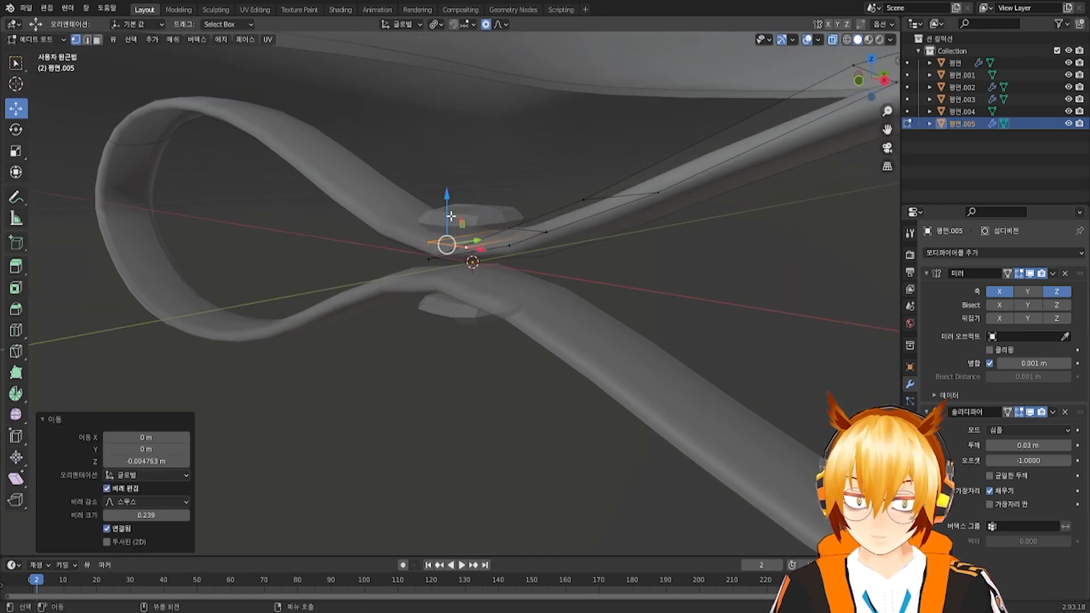
Extrude the front end edge of the ribbon's knot strip about 0.043 m down in Z and adjust its height slightly
{"action": "key", "text": "g"}
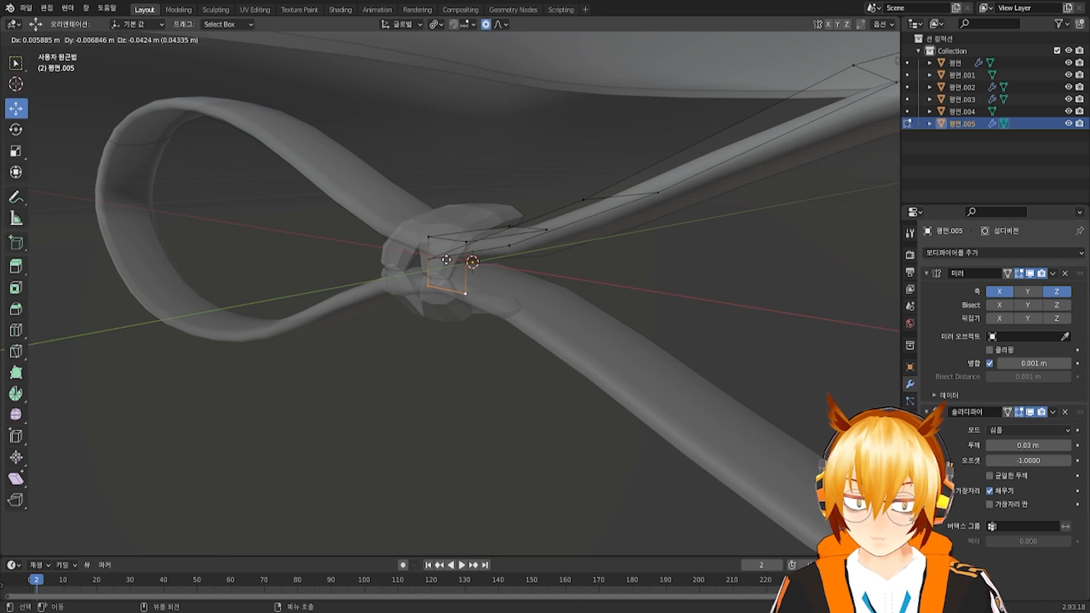
{"action": "left_click", "coordinate": [447, 289]}
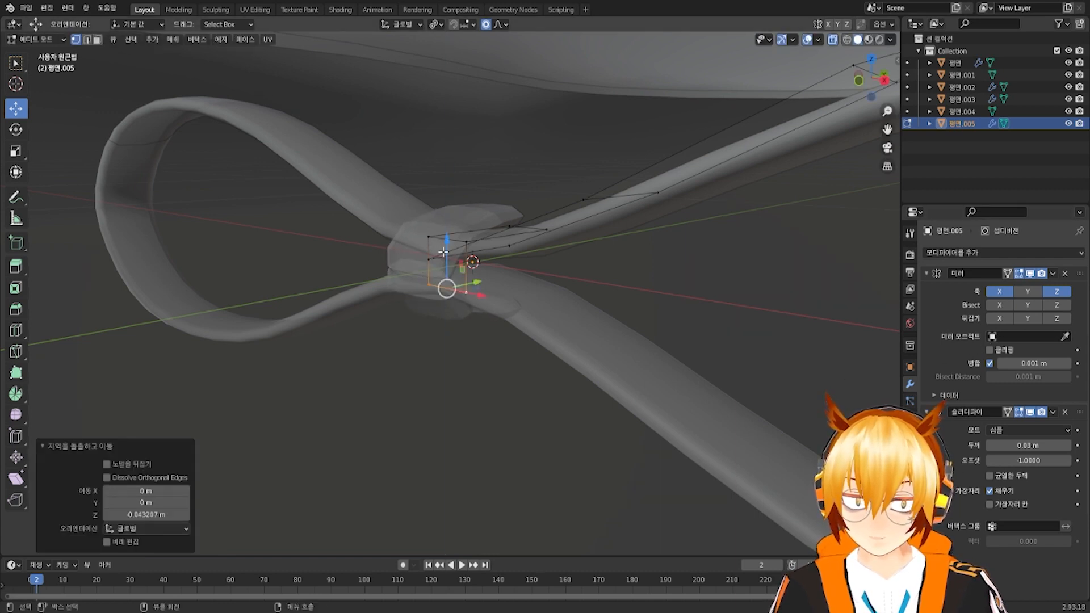
{"action": "left_click_drag", "start_coordinate": [442, 252], "coordinate": [444, 238]}
Shift the extruded knot edge about 0.017 m in negative Y and lower it about 0.012 m in Z
{"action": "scroll", "coordinate": [445, 239], "scroll_direction": "up", "scroll_amount": 5}
{"action": "middle_click_drag", "start_coordinate": [444, 238], "coordinate": [418, 282]}
{"action": "left_click_drag", "start_coordinate": [419, 321], "coordinate": [360, 329]}
{"action": "scroll", "coordinate": [406, 324], "scroll_direction": "up", "scroll_amount": 6}
{"action": "left_click_drag", "start_coordinate": [314, 299], "coordinate": [317, 322]}
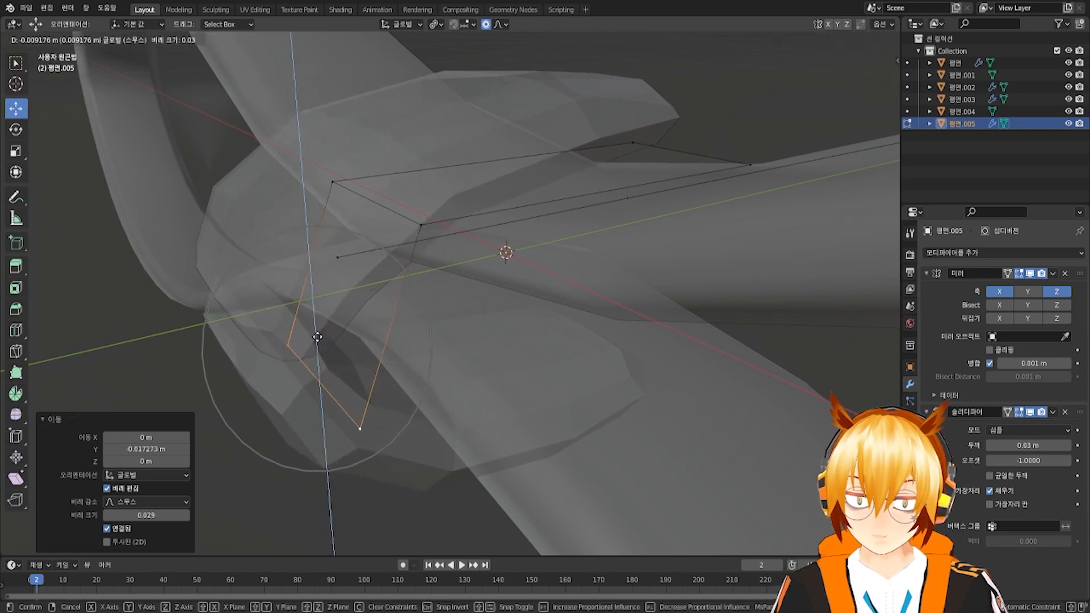
{"action": "left_click_drag", "start_coordinate": [320, 380], "coordinate": [319, 346]}
Set the Mirror modifier's merge distance to 0.011 m
{"action": "scroll", "coordinate": [1035, 507], "scroll_direction": "down", "scroll_amount": 3}
{"action": "scroll", "coordinate": [978, 414], "scroll_direction": "down", "scroll_amount": 2}
{"action": "scroll", "coordinate": [1004, 443], "scroll_direction": "up", "scroll_amount": 5}
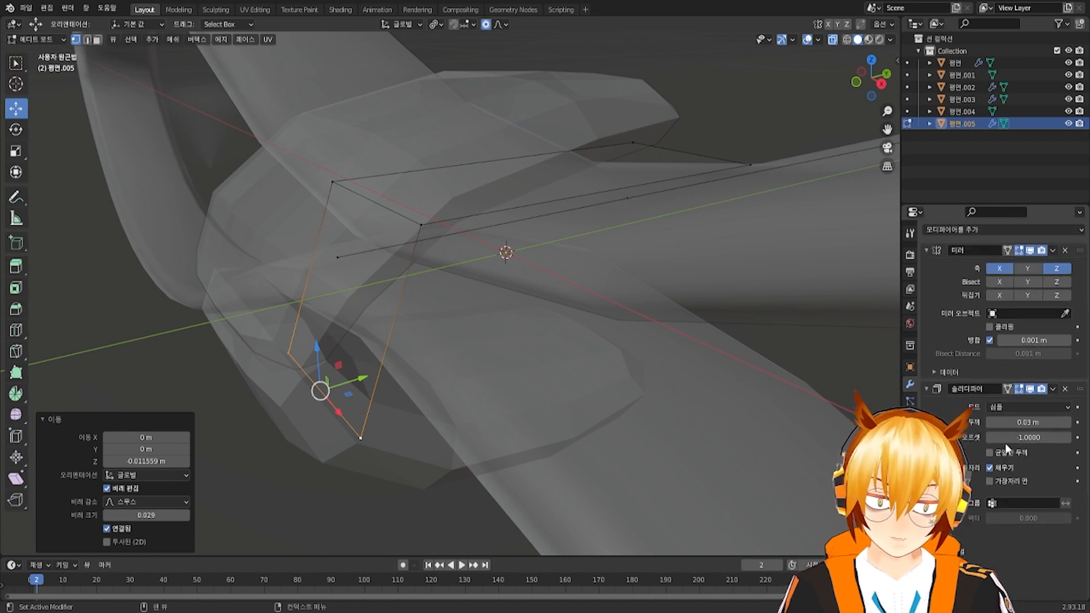
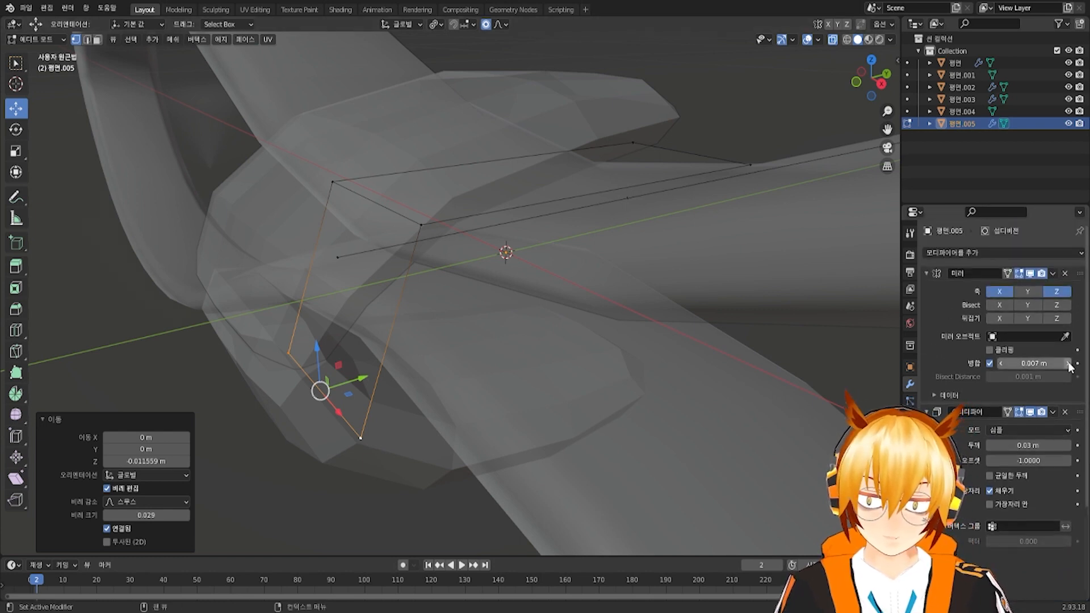
{"action": "left_click_drag", "start_coordinate": [1034, 364], "coordinate": [1039, 363]}
{"action": "scroll", "coordinate": [552, 367], "scroll_direction": "down", "scroll_amount": 6}
{"action": "middle_click_drag", "start_coordinate": [553, 367], "coordinate": [613, 341]}
{"action": "scroll", "coordinate": [601, 332], "scroll_direction": "up", "scroll_amount": 5}
{"action": "scroll", "coordinate": [604, 338], "scroll_direction": "down", "scroll_amount": 2}
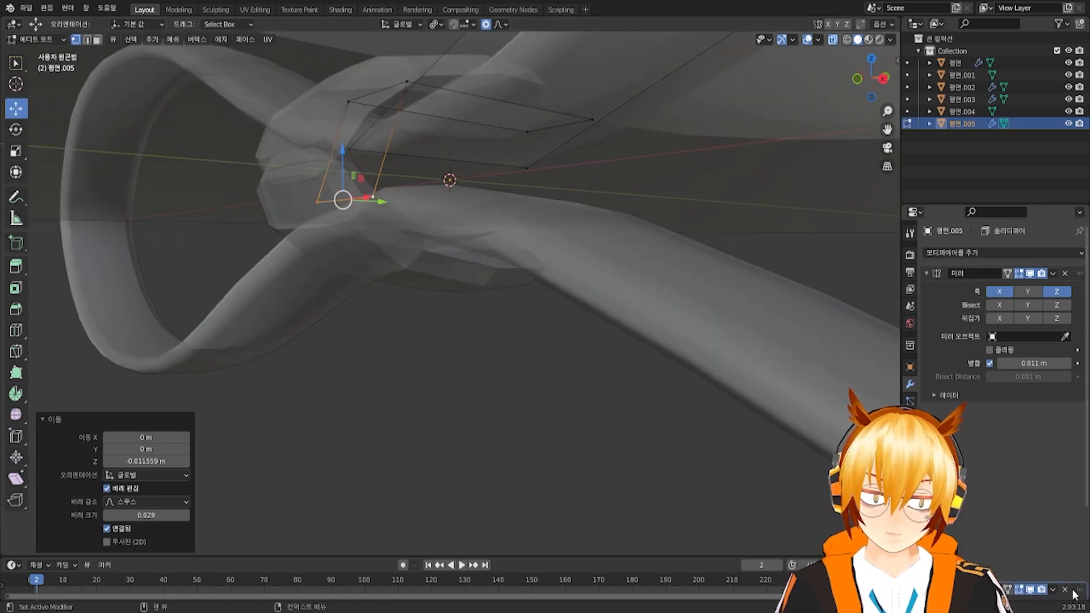
Try placing the Subdivision modifier first in the stack, above Mirror and Solidify
{"action": "scroll", "coordinate": [1053, 509], "scroll_direction": "down", "scroll_amount": 4}
{"action": "left_click_drag", "start_coordinate": [1080, 538], "coordinate": [984, 347]}
{"action": "middle_click_drag", "start_coordinate": [795, 340], "coordinate": [647, 315]}
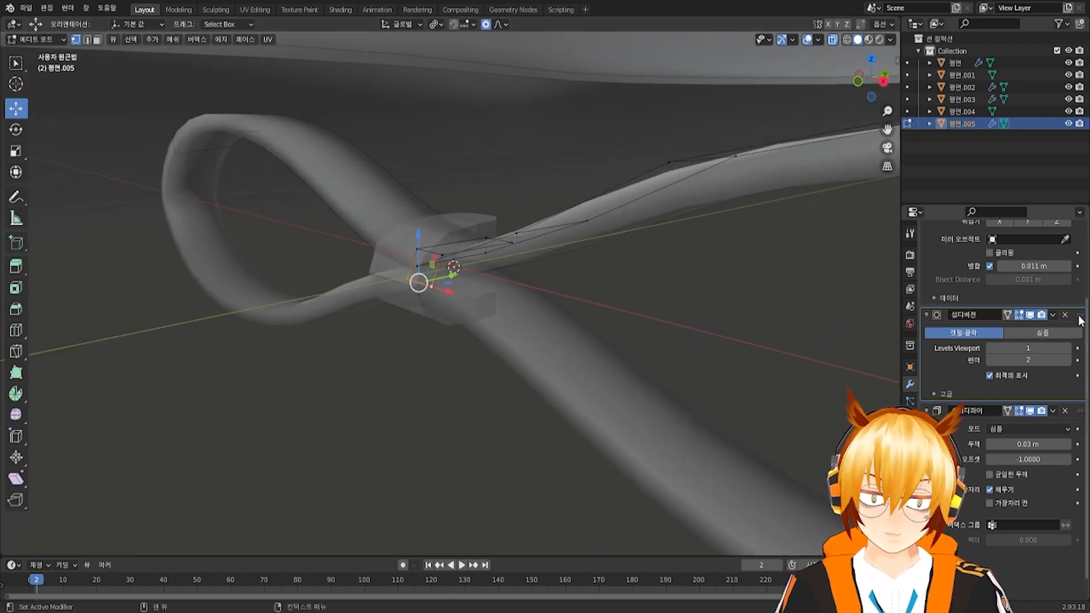
{"action": "left_click_drag", "start_coordinate": [1080, 320], "coordinate": [1062, 238]}
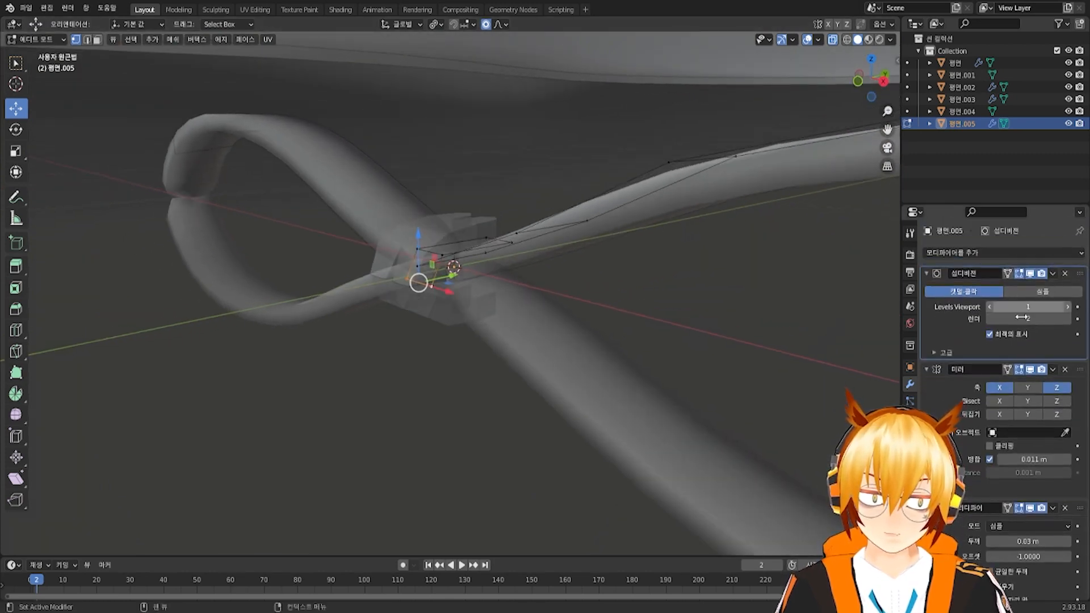
{"action": "scroll", "coordinate": [455, 325], "scroll_direction": "up", "scroll_amount": 2}
{"action": "middle_click_drag", "start_coordinate": [579, 375], "coordinate": [664, 348]}
{"action": "scroll", "coordinate": [667, 347], "scroll_direction": "down", "scroll_amount": 3}
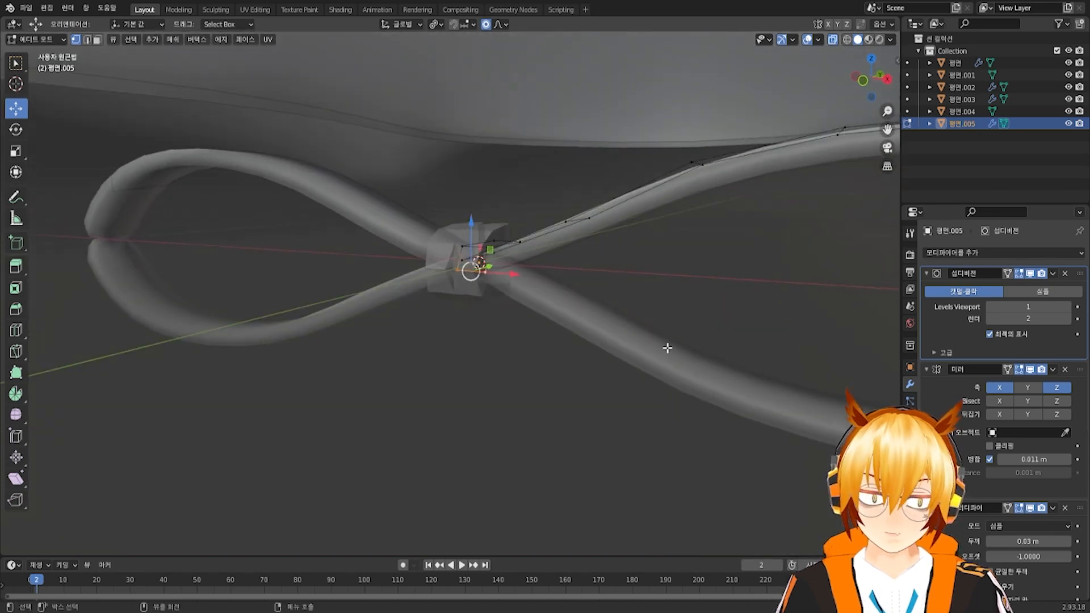
Reorder the modifier stack to Solidify, Mirror, Subdivision
{"action": "left_click_drag", "start_coordinate": [1080, 514], "coordinate": [1072, 374]}
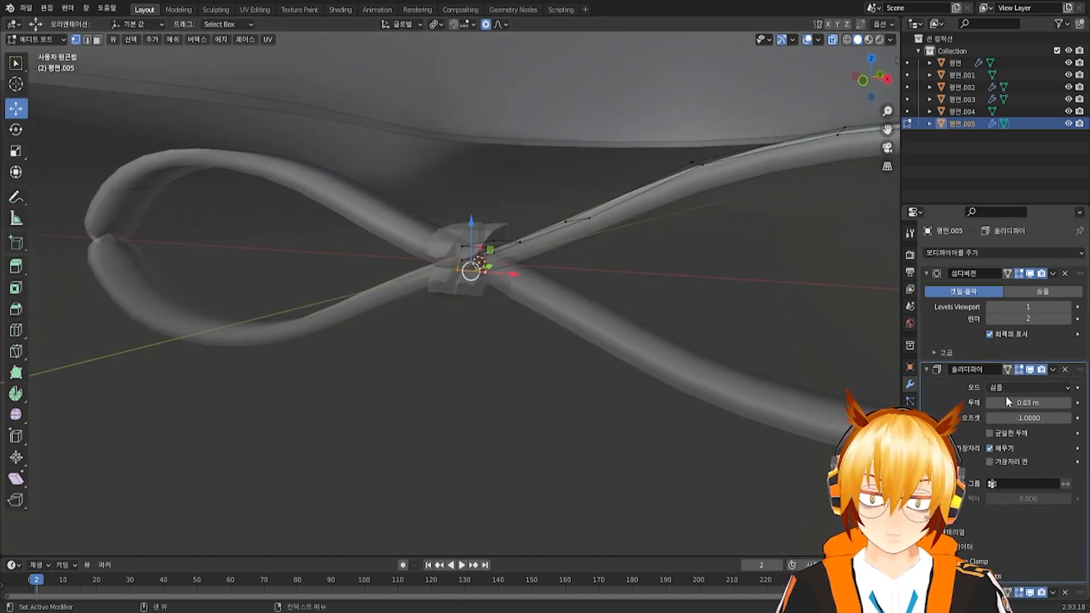
{"action": "scroll", "coordinate": [576, 321], "scroll_direction": "up", "scroll_amount": 4}
{"action": "middle_click_drag", "start_coordinate": [569, 332], "coordinate": [633, 370]}
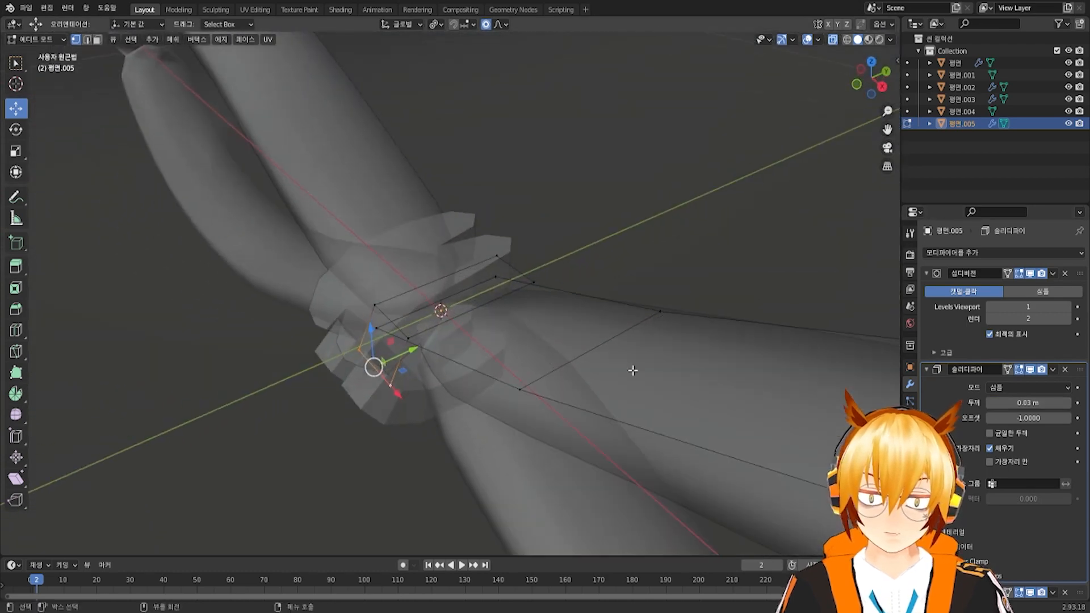
{"action": "left_click_drag", "start_coordinate": [1081, 280], "coordinate": [1078, 499]}
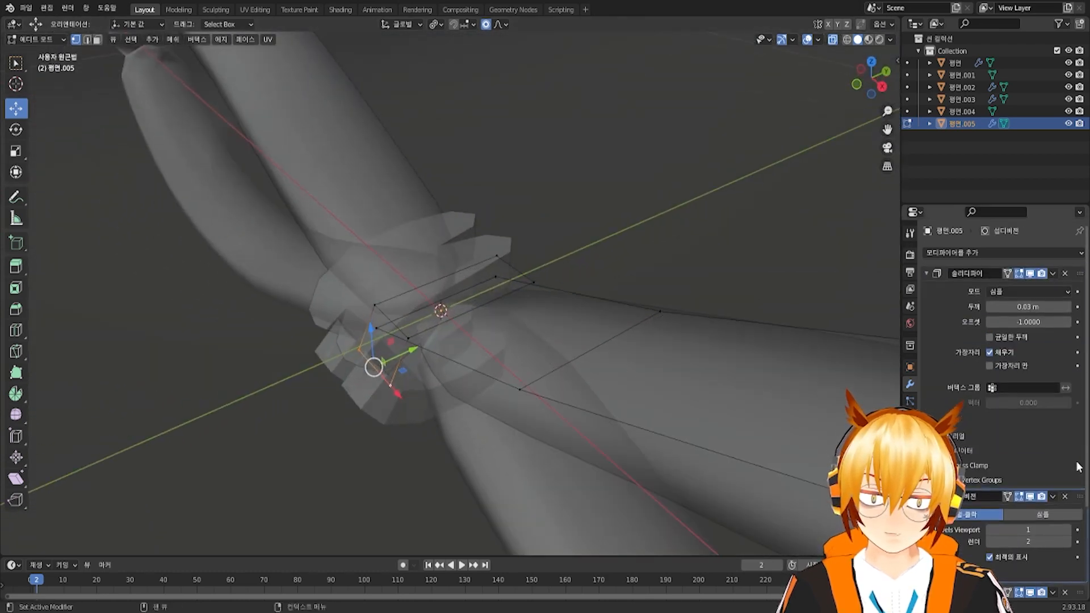
{"action": "middle_click_drag", "start_coordinate": [738, 398], "coordinate": [605, 271]}
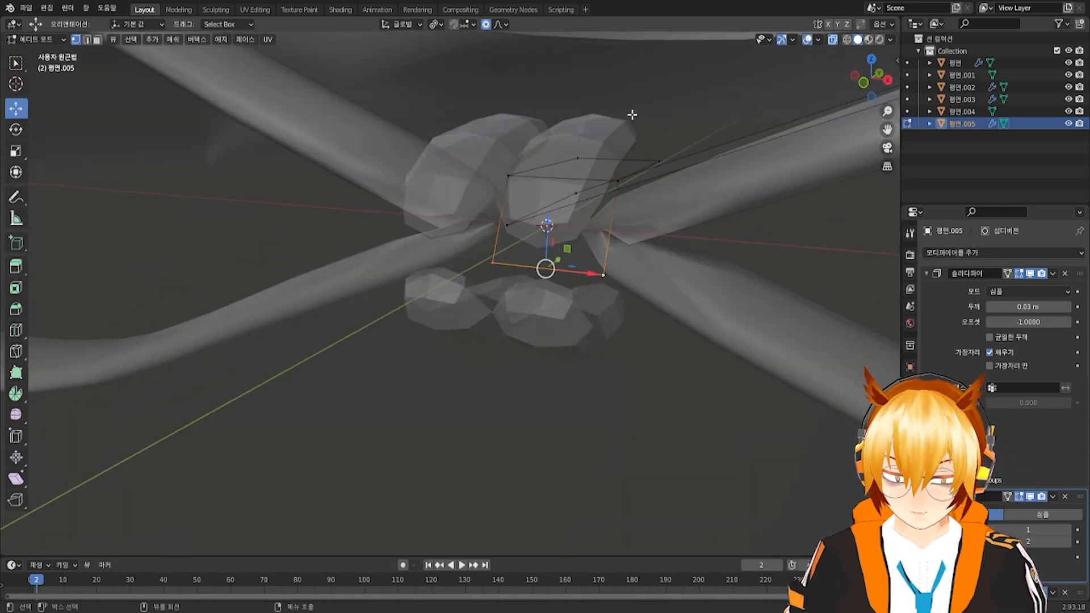
{"action": "scroll", "coordinate": [1057, 407], "scroll_direction": "down", "scroll_amount": 5}
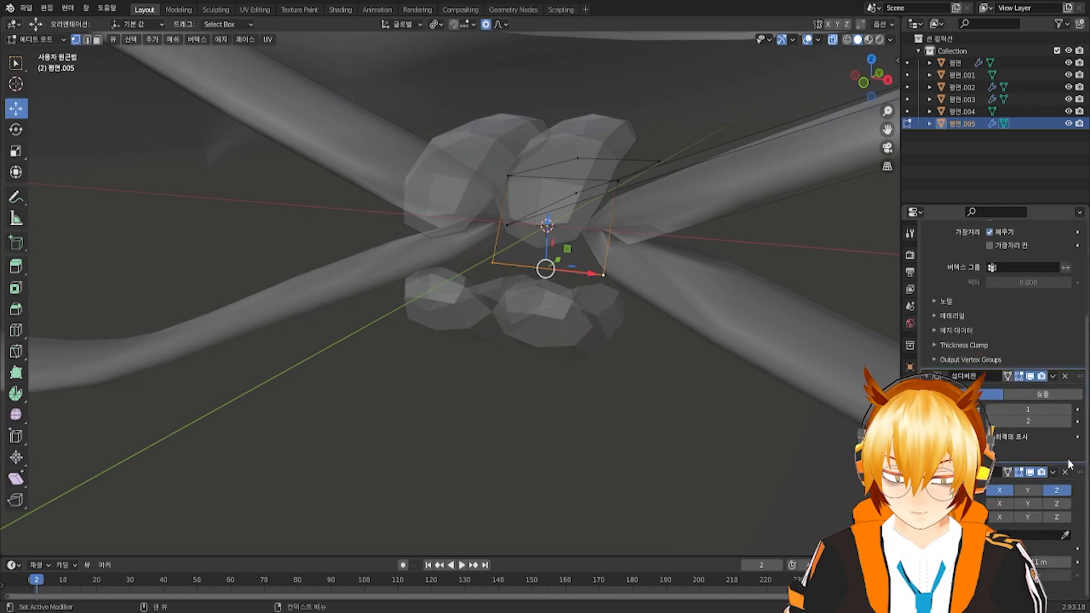
{"action": "left_click_drag", "start_coordinate": [1073, 370], "coordinate": [1072, 371]}
Pull the selected front edge of the knot strip further outward in negative Y
{"action": "middle_click_drag", "start_coordinate": [729, 340], "coordinate": [517, 310]}
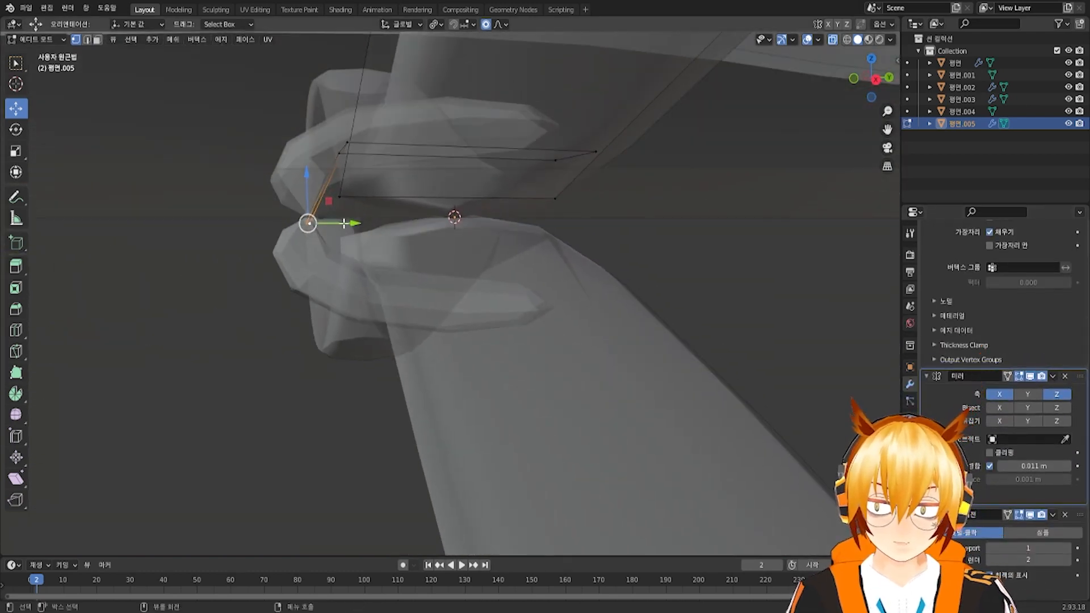
{"action": "left_click_drag", "start_coordinate": [344, 223], "coordinate": [285, 206]}
{"action": "middle_click_drag", "start_coordinate": [285, 206], "coordinate": [338, 248]}
Add one centred loop cut across the top segment of the knot strip and raise it in Z
{"action": "key", "text": "ctrl+r"}
{"action": "left_click", "coordinate": [321, 259]}
{"action": "left_click", "coordinate": [322, 261]}
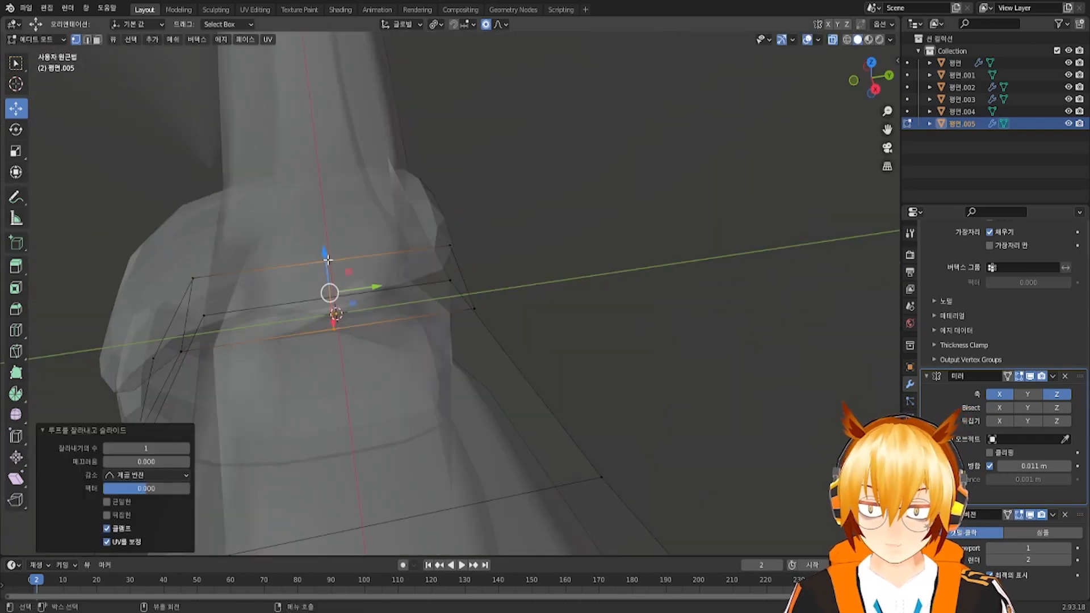
{"action": "left_click_drag", "start_coordinate": [327, 255], "coordinate": [325, 229]}
{"action": "middle_click_drag", "start_coordinate": [473, 268], "coordinate": [429, 253]}
Select the rear end edge of the knot strip and extrude it downward to wrap around the ribbon
{"action": "left_click_drag", "start_coordinate": [358, 214], "coordinate": [416, 265]}
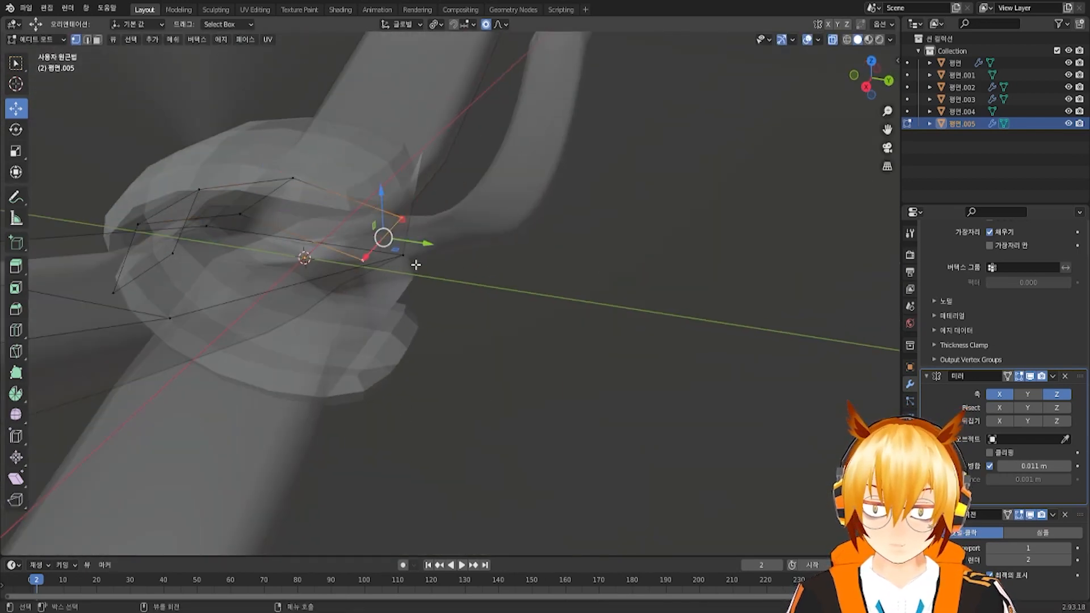
{"action": "middle_click_drag", "start_coordinate": [416, 265], "coordinate": [435, 240]}
{"action": "left_click", "coordinate": [832, 40]}
{"action": "middle_click_drag", "start_coordinate": [483, 205], "coordinate": [379, 168]}
{"action": "key", "text": "alt+z"}
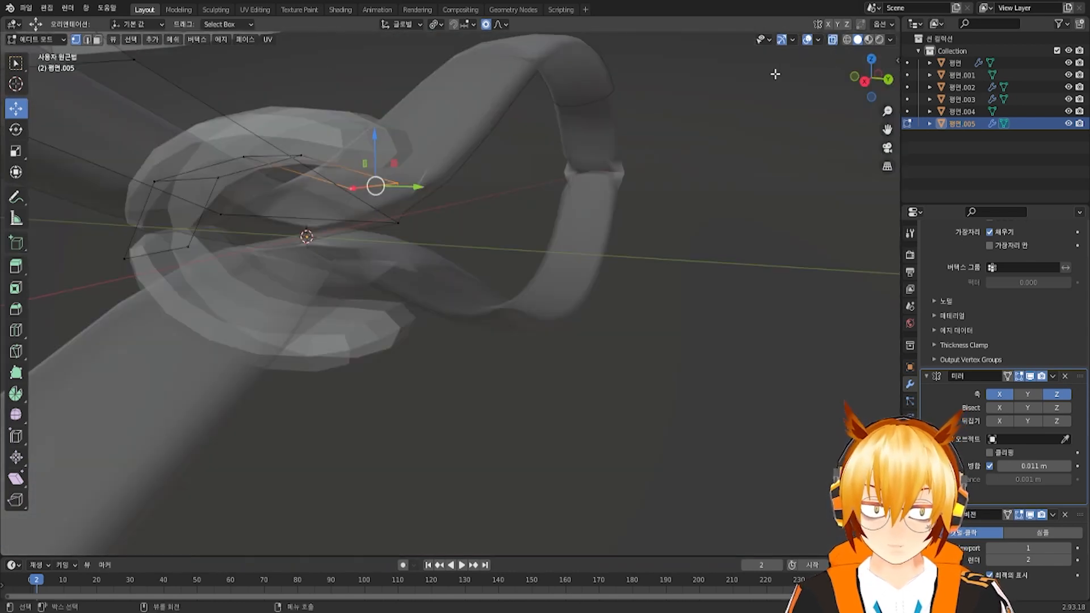
{"action": "key", "text": "g"}
{"action": "left_click", "coordinate": [396, 268]}
{"action": "middle_click_drag", "start_coordinate": [397, 267], "coordinate": [455, 307]}
Apply an edge crease of 1.000 to the bottom edge of the extruded rear section
{"action": "left_click", "coordinate": [401, 313]}
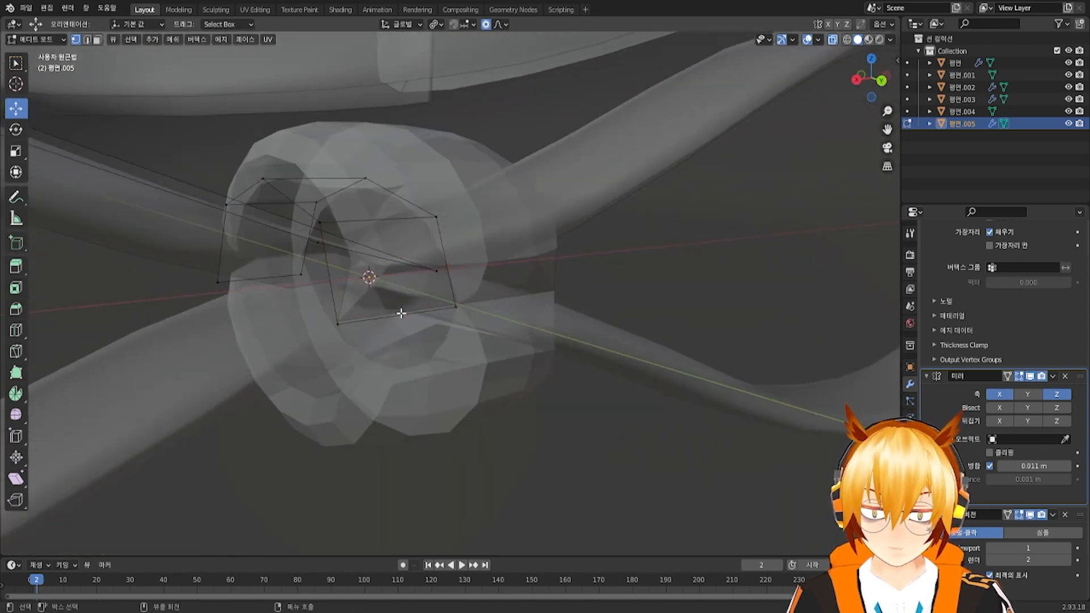
{"action": "right_click", "coordinate": [432, 312]}
{"action": "left_click", "coordinate": [432, 312]}
{"action": "left_click", "coordinate": [728, 318]}
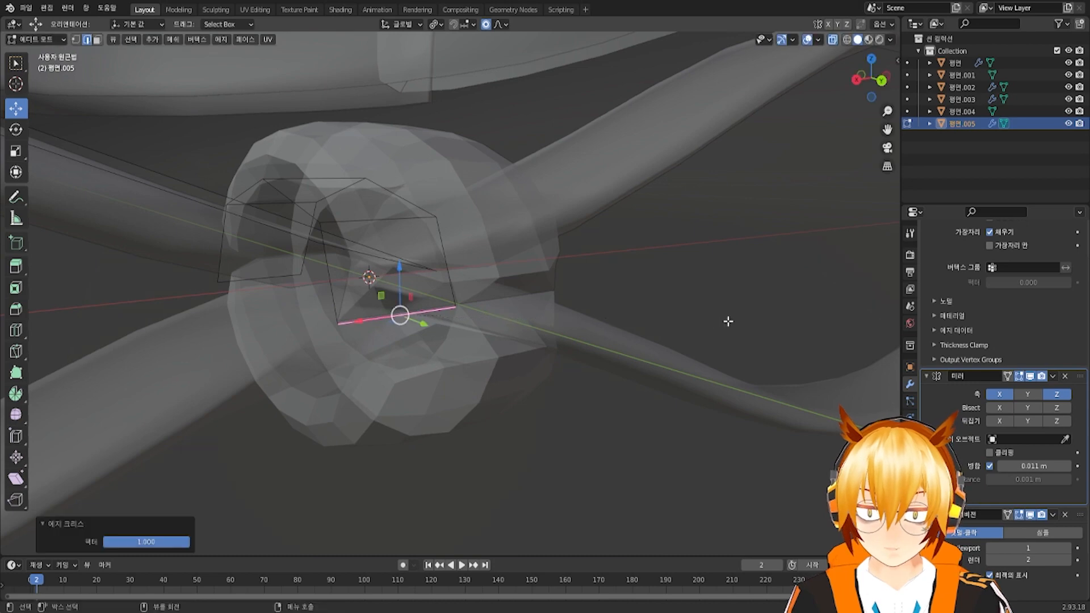
Try to apply an edge crease to the side edges of the extruded rear section
{"action": "middle_click_drag", "start_coordinate": [727, 319], "coordinate": [497, 313]}
{"action": "right_click", "coordinate": [477, 291]}
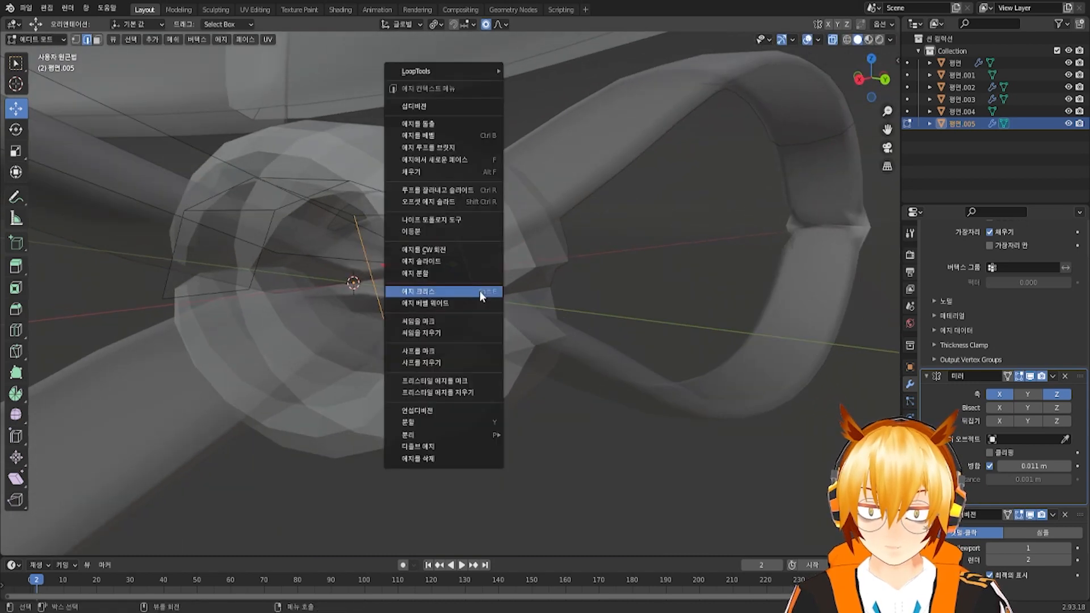
{"action": "left_click", "coordinate": [479, 291]}
{"action": "left_click", "coordinate": [704, 307]}
{"action": "middle_click_drag", "start_coordinate": [662, 313], "coordinate": [447, 363]}
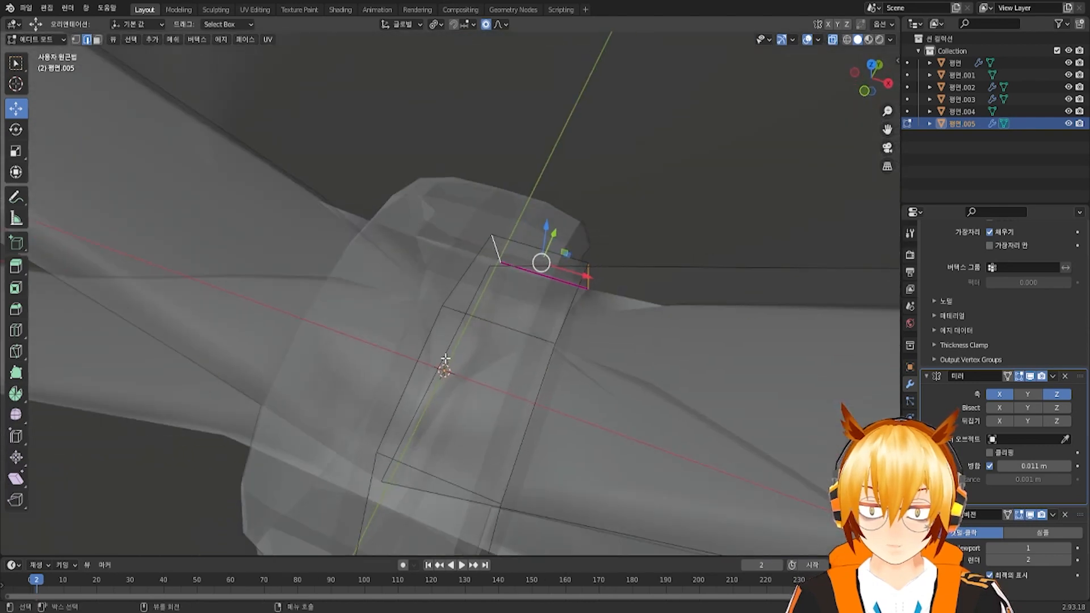
Select the whole ribbon mesh and shade its faces smooth
{"action": "scroll", "coordinate": [448, 364], "scroll_direction": "down", "scroll_amount": 5}
{"action": "key", "text": "a"}
{"action": "middle_click_drag", "start_coordinate": [444, 318], "coordinate": [462, 332]}
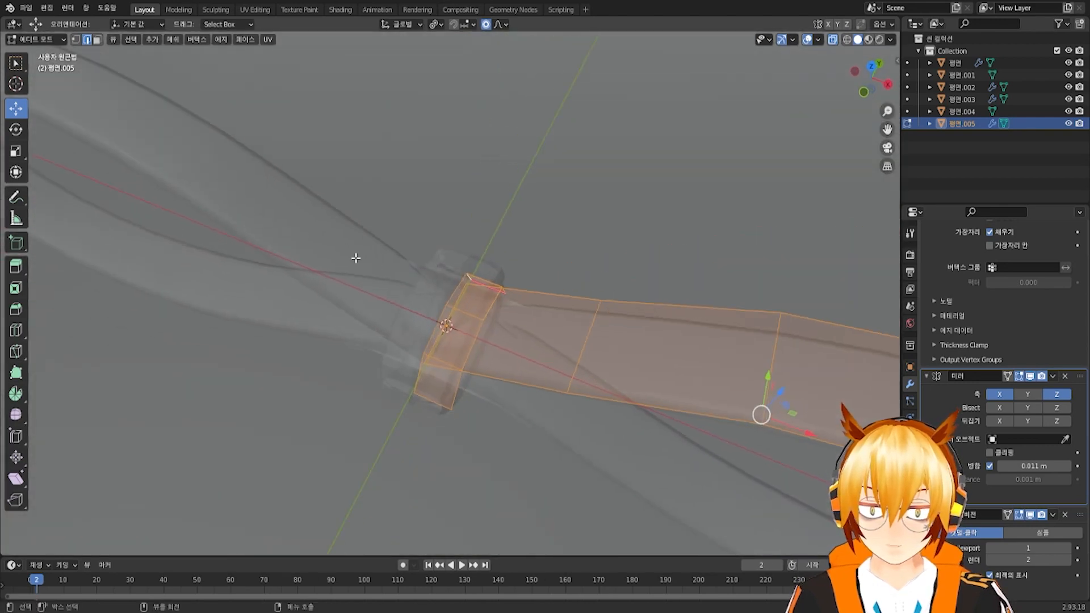
{"action": "middle_click_drag", "start_coordinate": [434, 289], "coordinate": [478, 244]}
{"action": "scroll", "coordinate": [459, 238], "scroll_direction": "up", "scroll_amount": 4}
{"action": "right_click", "coordinate": [468, 287]}
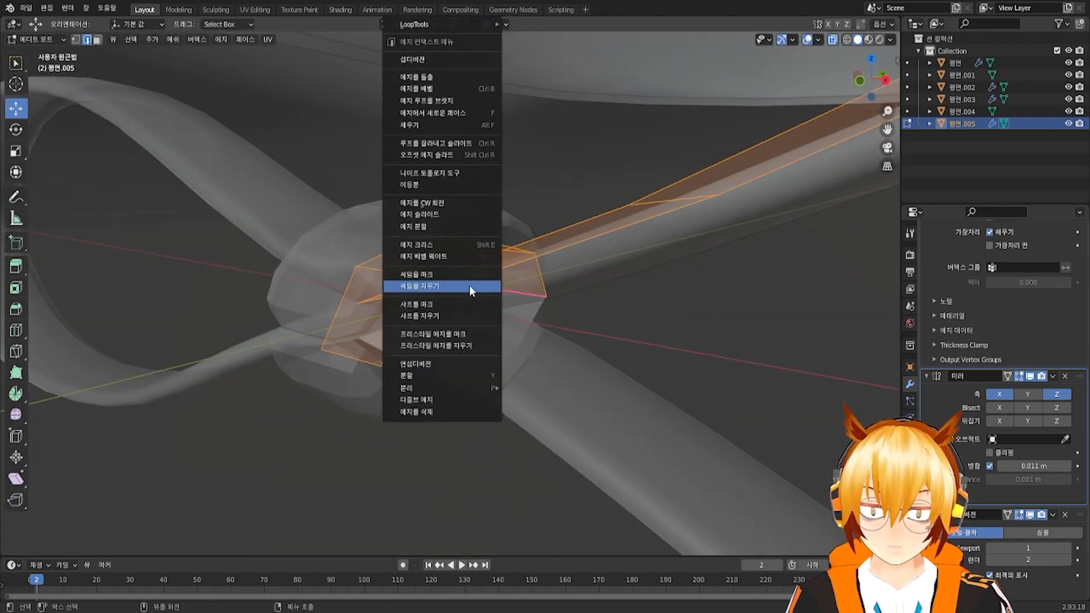
{"action": "left_click", "coordinate": [442, 258]}
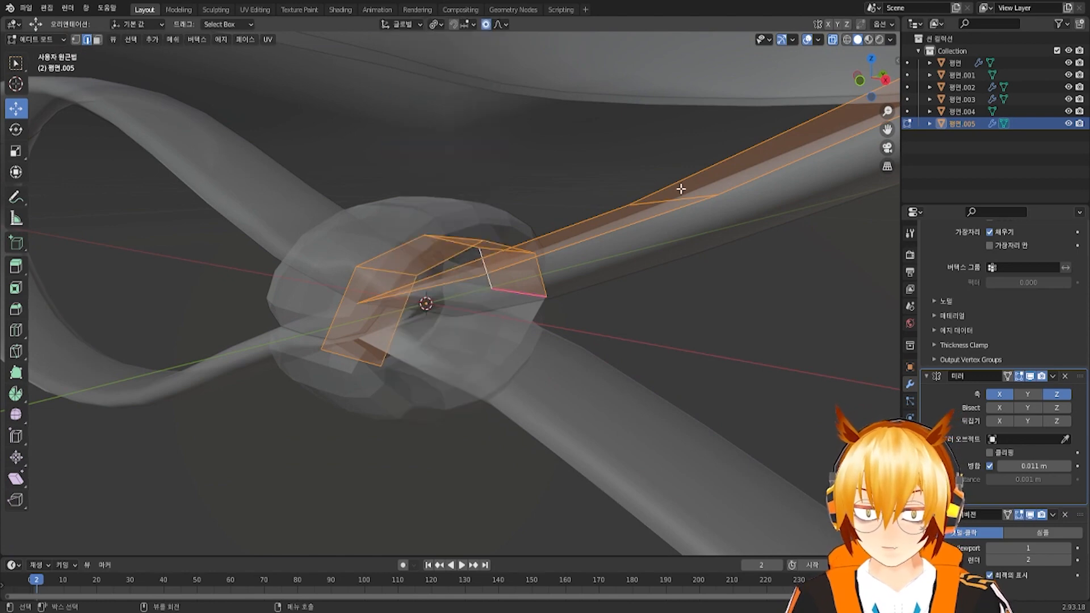
{"action": "key", "text": "3"}
{"action": "right_click", "coordinate": [622, 206]}
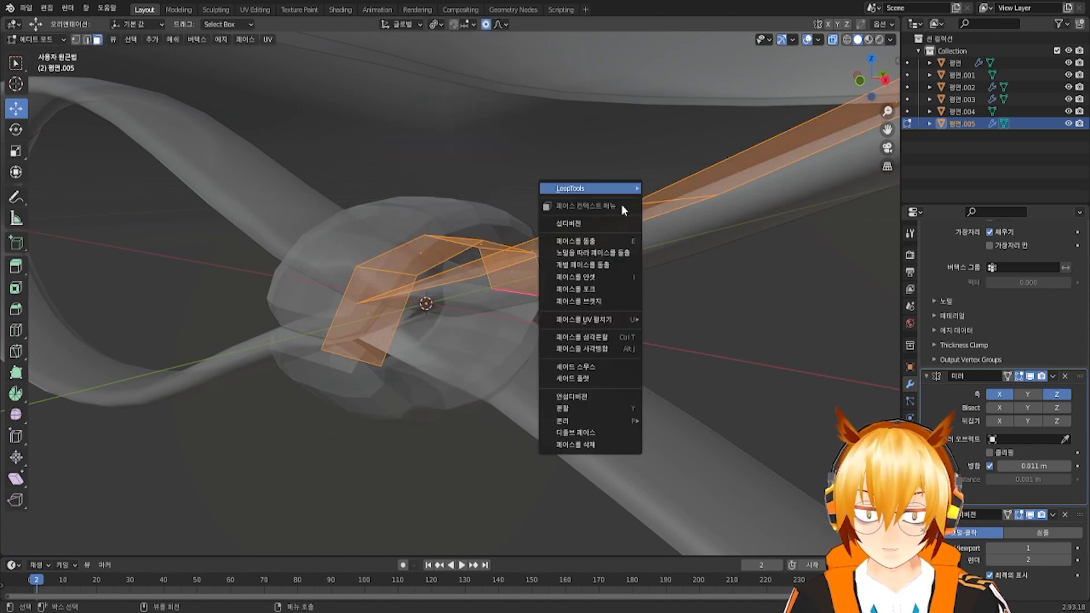
{"action": "left_click", "coordinate": [596, 367]}
Nudge the knot's inner row of vertices about 0.0006 m along X and enable Clipping on the Mirror modifier
{"action": "middle_click_drag", "start_coordinate": [596, 366], "coordinate": [478, 324]}
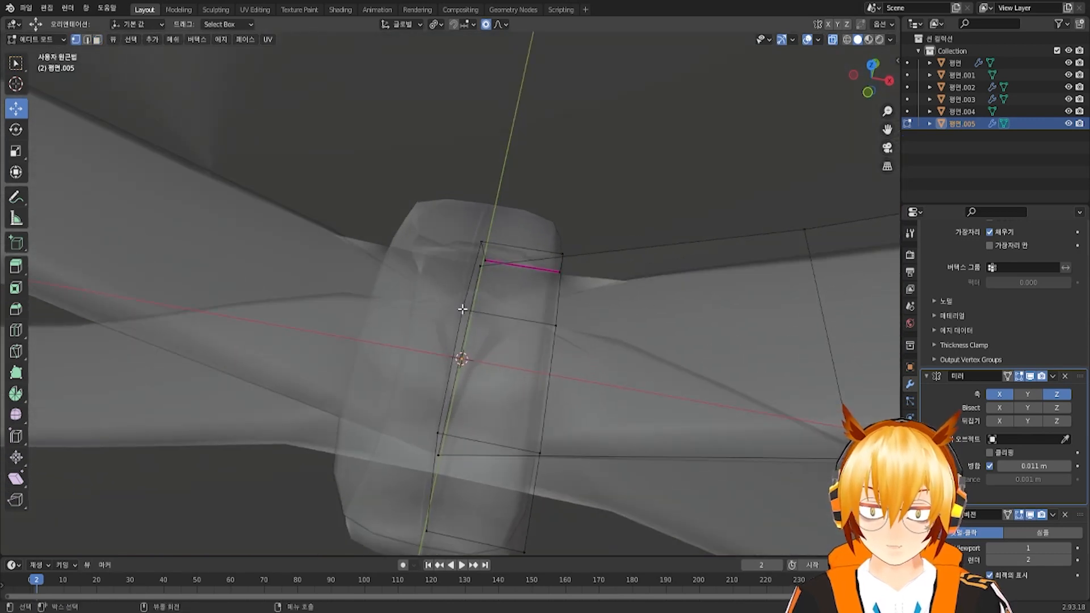
{"action": "left_click_drag", "start_coordinate": [488, 347], "coordinate": [491, 347]}
{"action": "middle_click_drag", "start_coordinate": [490, 346], "coordinate": [509, 261]}
{"action": "scroll", "coordinate": [522, 244], "scroll_direction": "down", "scroll_amount": 5}
{"action": "scroll", "coordinate": [509, 261], "scroll_direction": "up", "scroll_amount": 4}
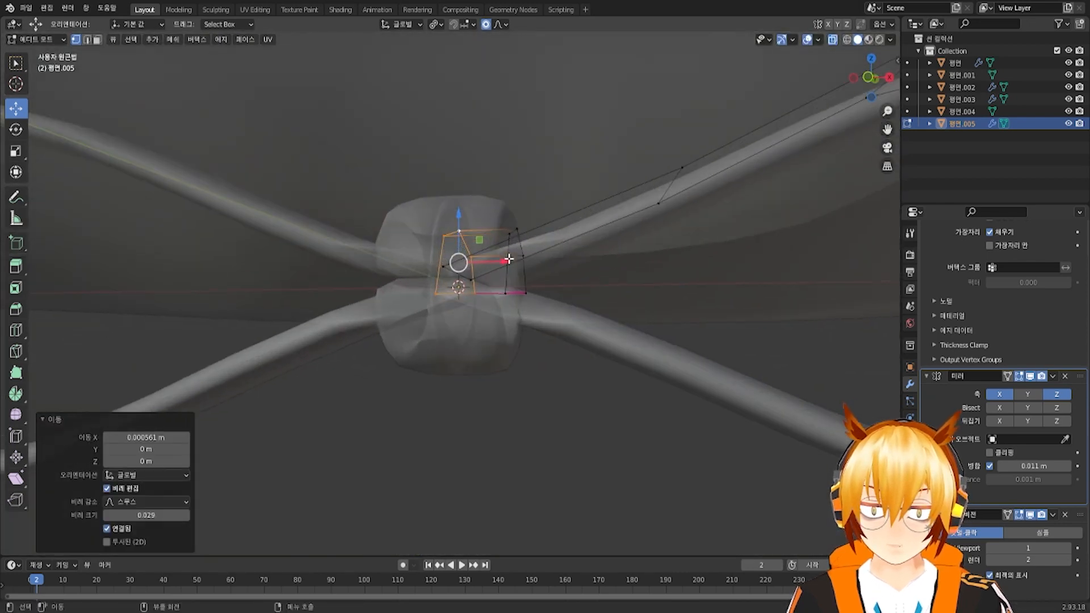
{"action": "left_click", "coordinate": [1006, 452]}
{"action": "middle_click_drag", "start_coordinate": [645, 360], "coordinate": [493, 345]}
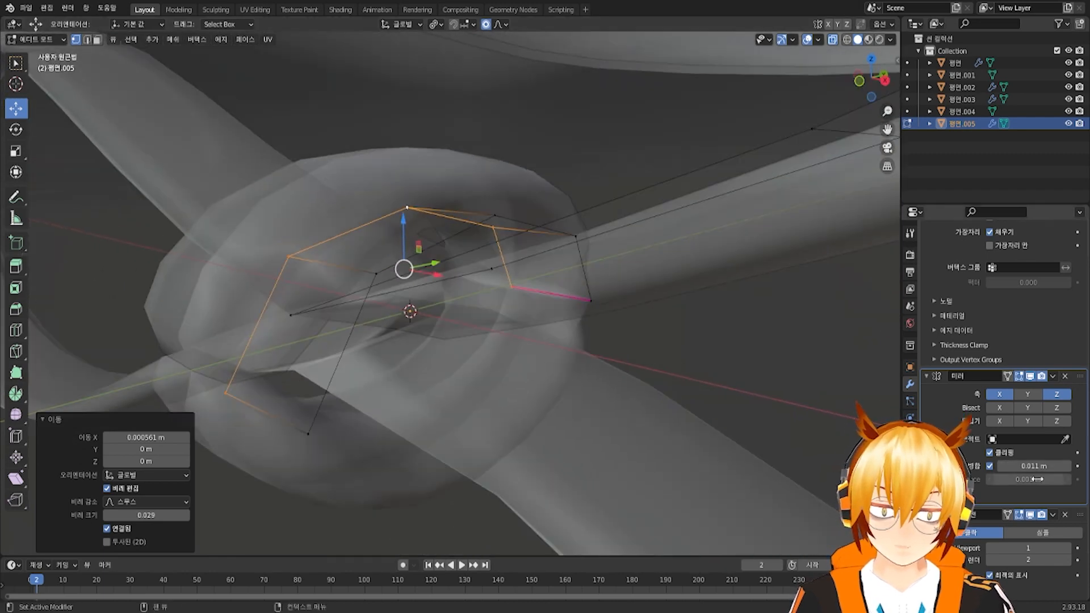
Try the Subdivision modifier above Mirror and move it back below
{"action": "left_click_drag", "start_coordinate": [1079, 515], "coordinate": [1076, 382]}
{"action": "middle_click_drag", "start_coordinate": [637, 442], "coordinate": [398, 366]}
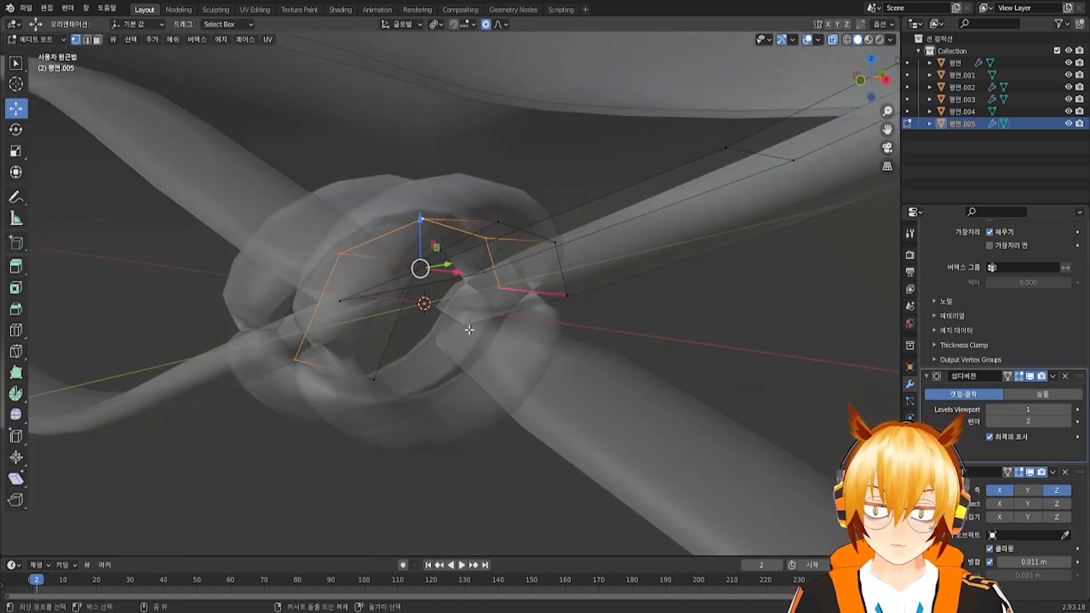
{"action": "left_click_drag", "start_coordinate": [1061, 382], "coordinate": [1063, 518]}
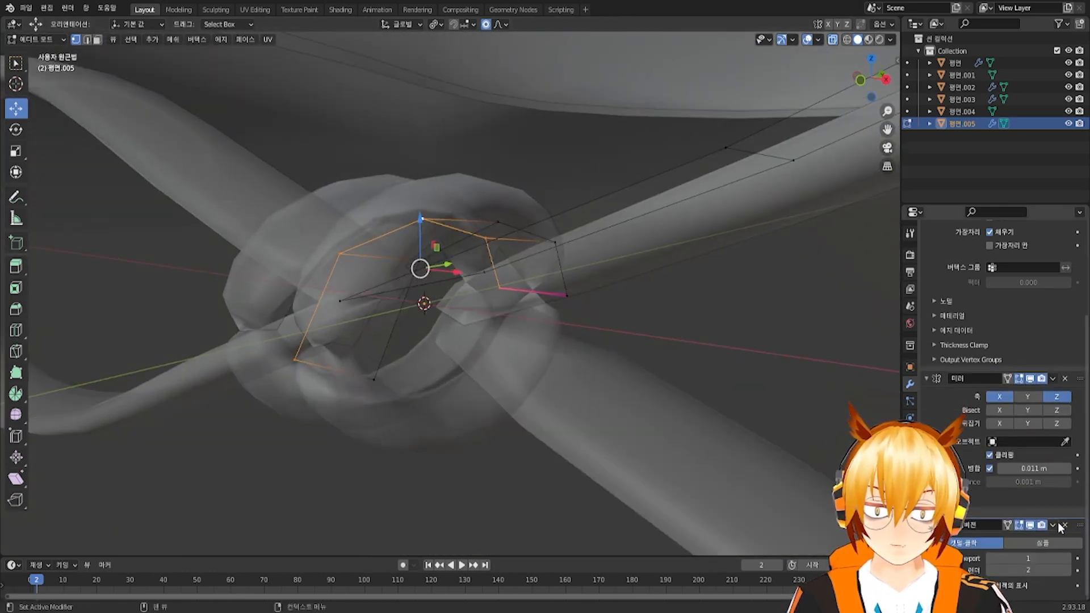
{"action": "middle_click_drag", "start_coordinate": [448, 341], "coordinate": [482, 377]}
{"action": "scroll", "coordinate": [482, 376], "scroll_direction": "down", "scroll_amount": 2}
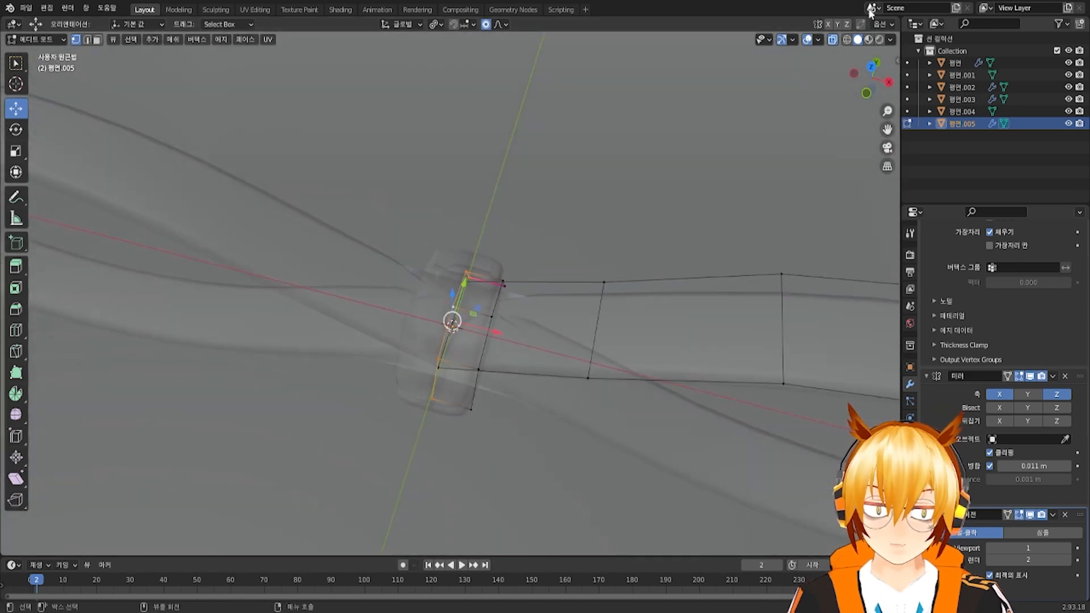
Select the end edge at the ribbon loop's outer tip and move it about 0.051 m inward along X
{"action": "left_click", "coordinate": [831, 40]}
{"action": "left_click", "coordinate": [833, 42]}
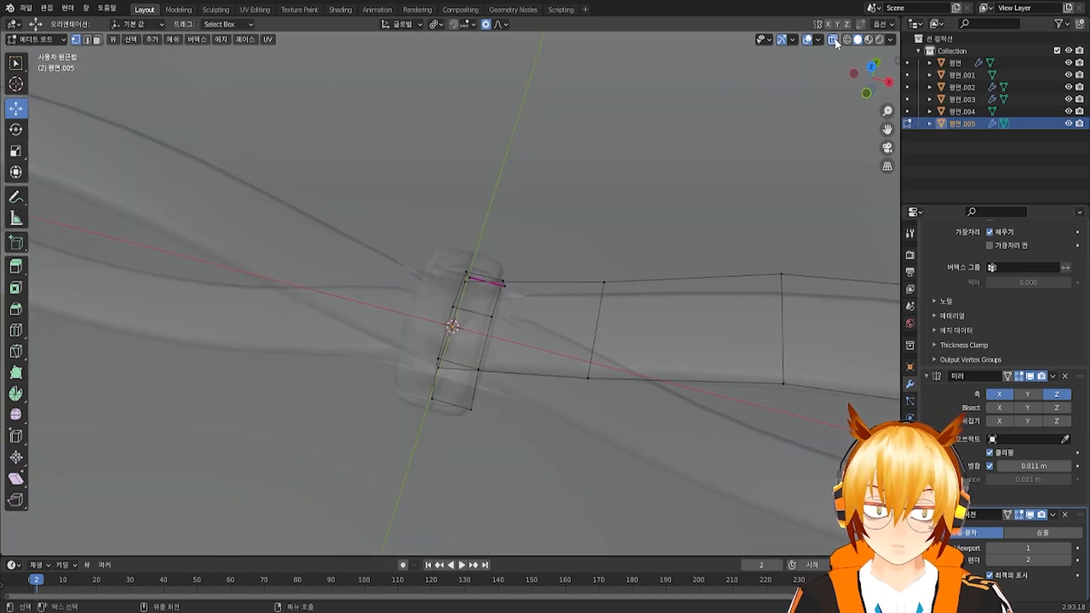
{"action": "scroll", "coordinate": [624, 227], "scroll_direction": "down", "scroll_amount": 4}
{"action": "middle_click_drag", "start_coordinate": [624, 227], "coordinate": [588, 304]}
{"action": "scroll", "coordinate": [491, 246], "scroll_direction": "up", "scroll_amount": 4}
{"action": "scroll", "coordinate": [590, 274], "scroll_direction": "up", "scroll_amount": 2}
{"action": "key", "text": "g"}
{"action": "key", "text": "x"}
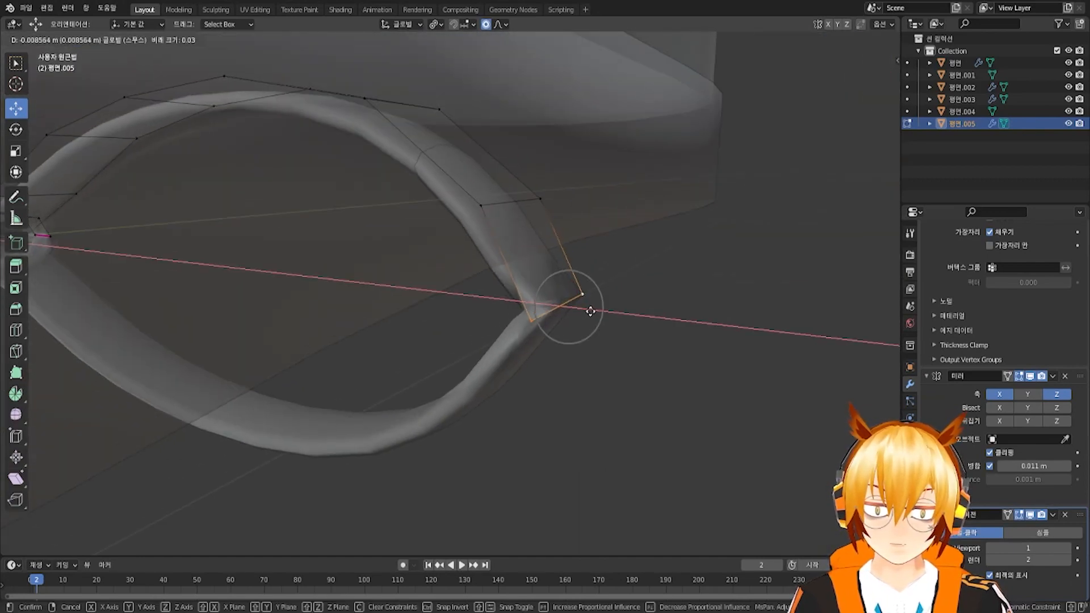
{"action": "left_click_drag", "start_coordinate": [549, 309], "coordinate": [549, 309]}
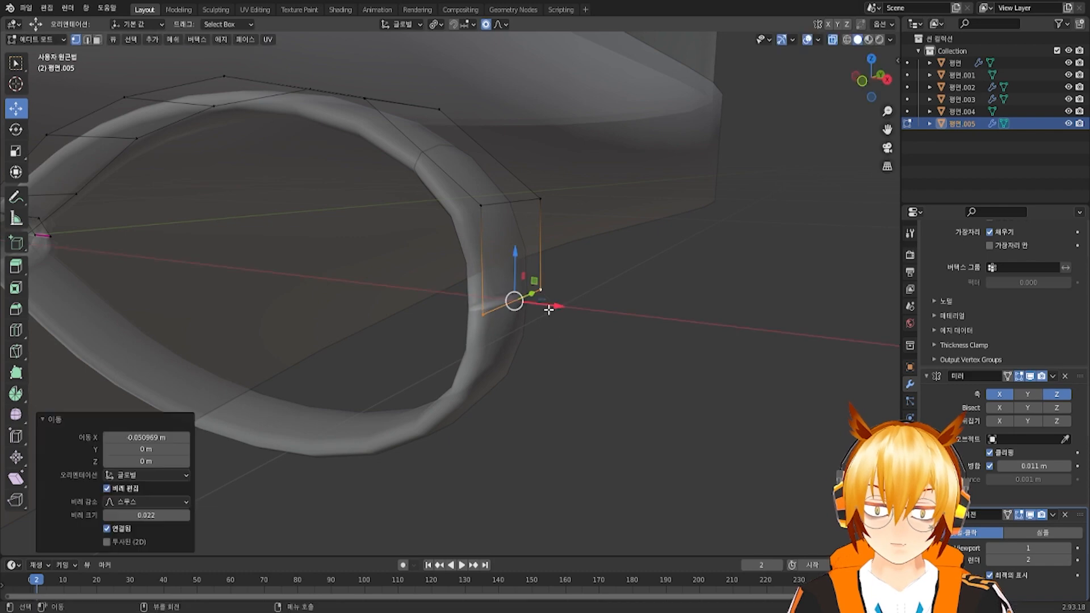
Adjust the knot's edges on its two opposite sides by moving each along the Y axis
{"action": "scroll", "coordinate": [505, 297], "scroll_direction": "down", "scroll_amount": 3}
{"action": "middle_click_drag", "start_coordinate": [550, 309], "coordinate": [617, 291]}
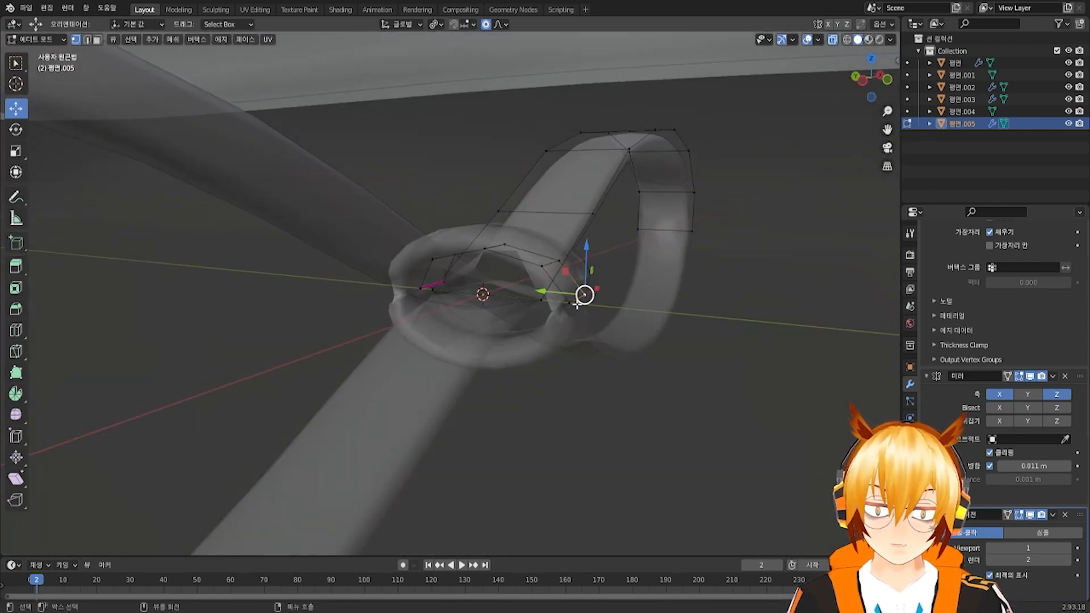
{"action": "left_click_drag", "start_coordinate": [545, 297], "coordinate": [518, 298]}
{"action": "middle_click_drag", "start_coordinate": [518, 298], "coordinate": [561, 297]}
{"action": "scroll", "coordinate": [477, 291], "scroll_direction": "up", "scroll_amount": 4}
{"action": "left_click", "coordinate": [453, 264]}
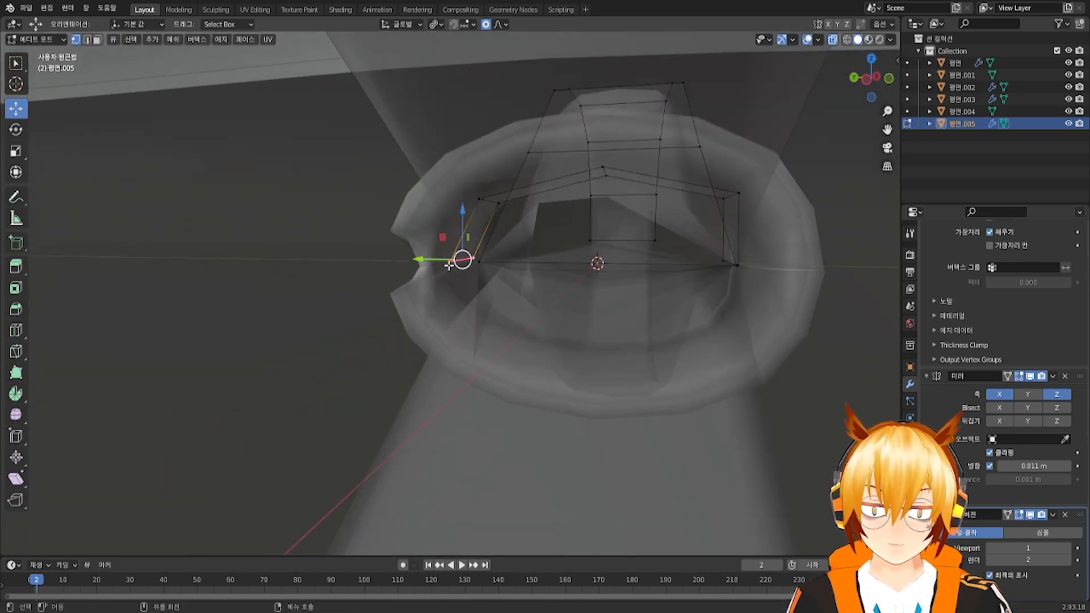
{"action": "middle_click_drag", "start_coordinate": [448, 265], "coordinate": [504, 275]}
{"action": "left_click_drag", "start_coordinate": [436, 267], "coordinate": [459, 274]}
Select the vertices around the knot's −Y side face and move them about 0.026 m outward along Y
{"action": "middle_click_drag", "start_coordinate": [459, 275], "coordinate": [406, 265]}
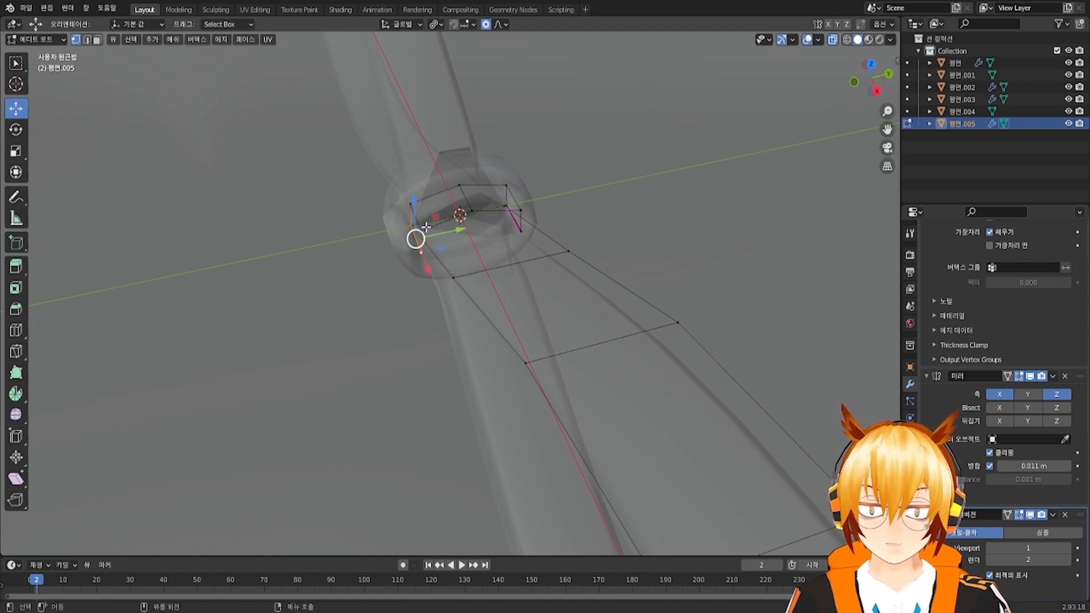
{"action": "mouse_move", "coordinate": [414, 226]}
{"action": "left_mouse_down"}
{"action": "mouse_move", "coordinate": [450, 218]}
{"action": "mouse_move", "coordinate": [433, 225]}
{"action": "left_mouse_up"}
{"action": "key", "text": "ctrl+z"}
{"action": "scroll", "coordinate": [445, 229], "scroll_direction": "up", "scroll_amount": 2}
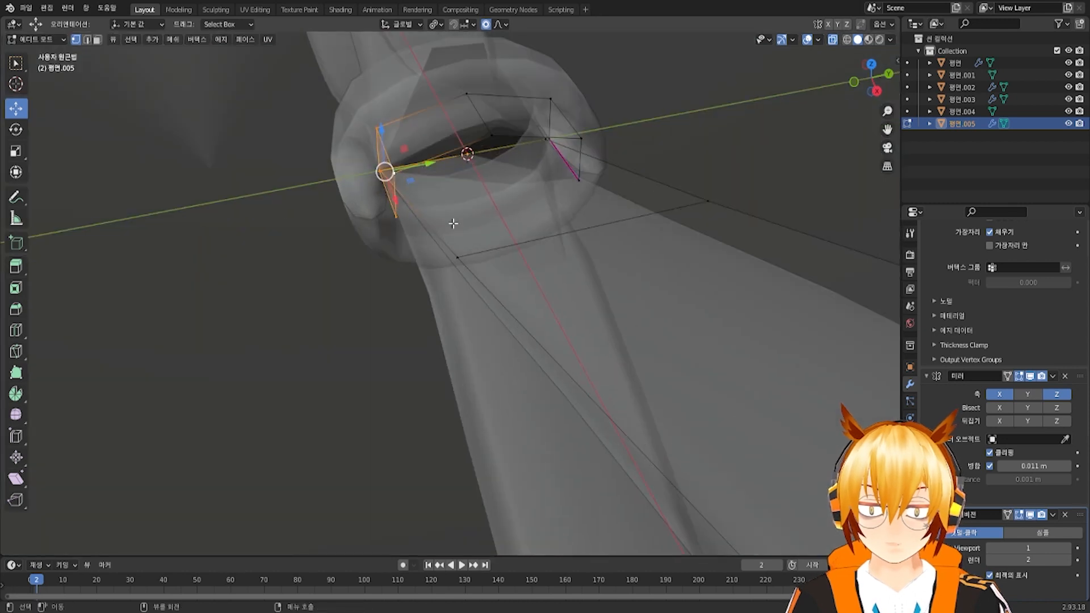
{"action": "middle_click_drag", "start_coordinate": [395, 237], "coordinate": [358, 181]}
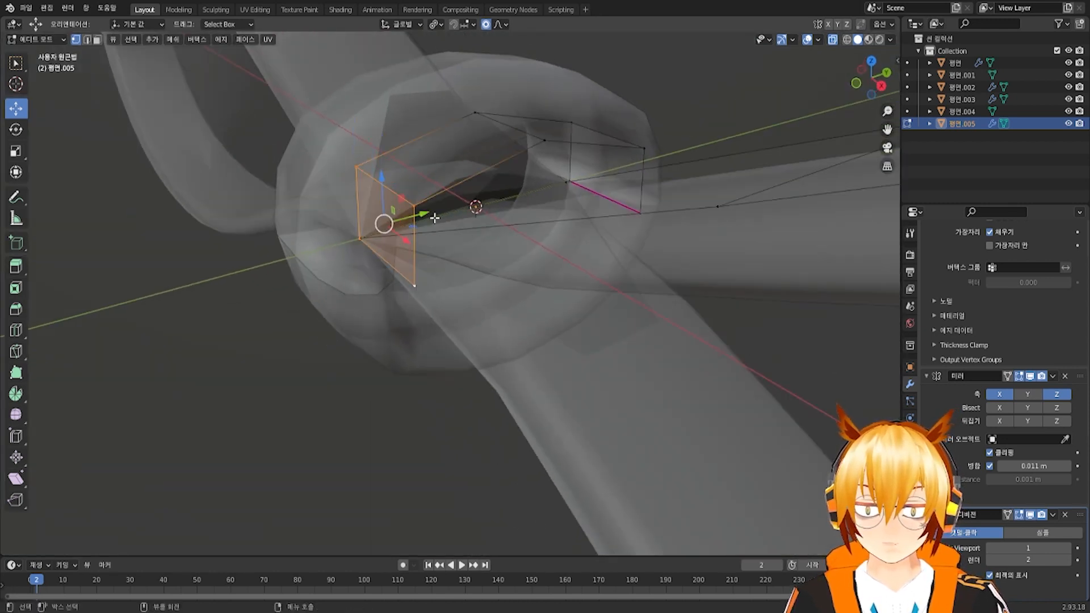
{"action": "left_click_drag", "start_coordinate": [415, 214], "coordinate": [355, 227]}
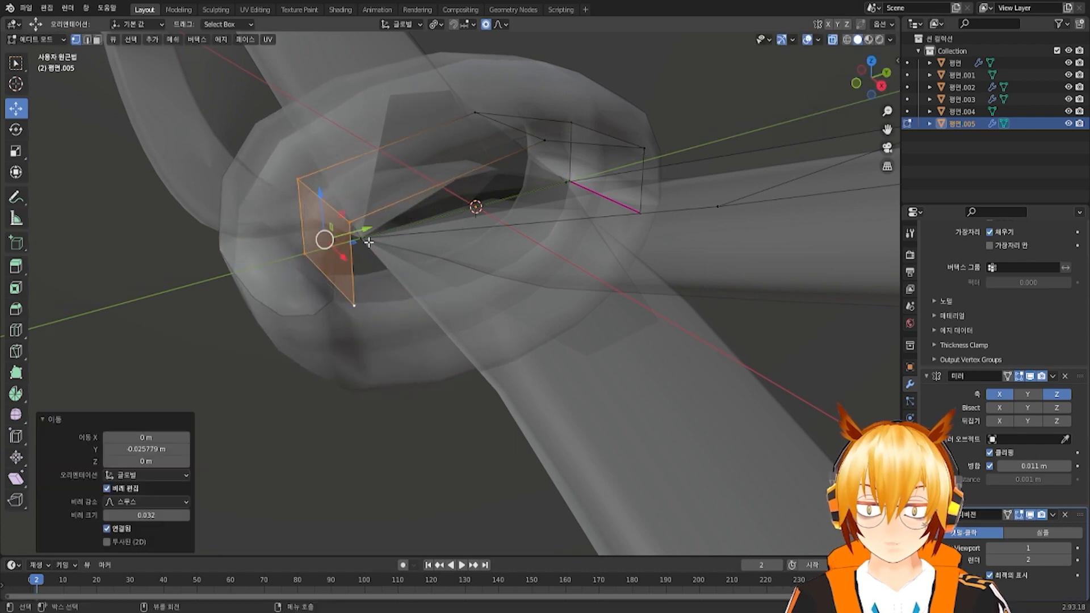
Select the vertices on the knot's +Y side and move them about 0.013 m outward along Y
{"action": "middle_click_drag", "start_coordinate": [354, 227], "coordinate": [399, 252]}
{"action": "middle_click_drag", "start_coordinate": [399, 253], "coordinate": [371, 176]}
{"action": "left_click", "coordinate": [518, 278]}
{"action": "middle_click_drag", "start_coordinate": [518, 278], "coordinate": [498, 346]}
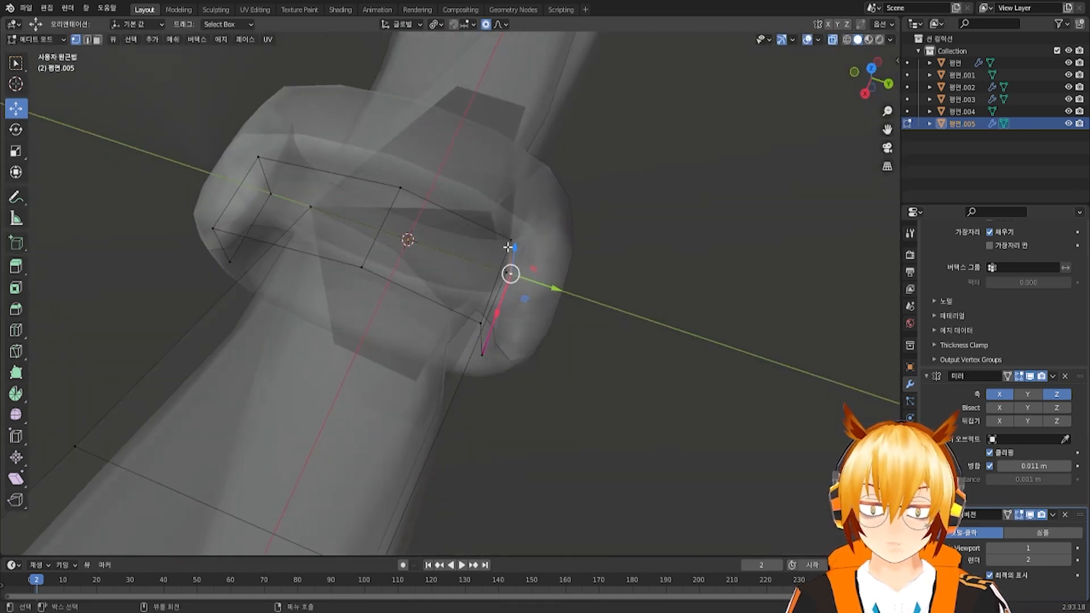
{"action": "left_click", "coordinate": [510, 242]}
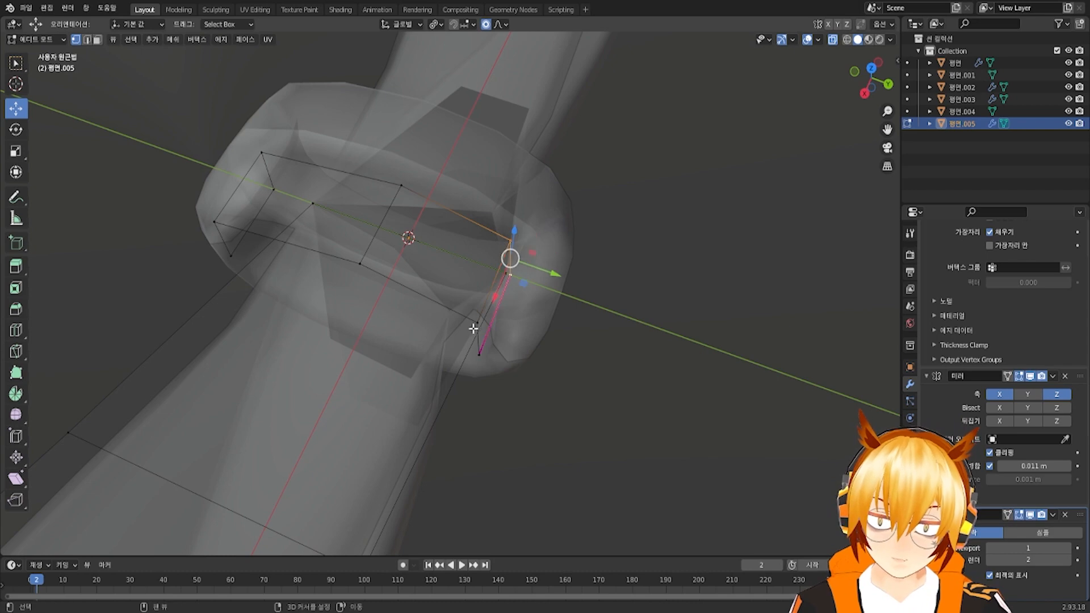
{"action": "left_click_drag", "start_coordinate": [528, 312], "coordinate": [566, 325]}
{"action": "middle_click_drag", "start_coordinate": [567, 325], "coordinate": [632, 293]}
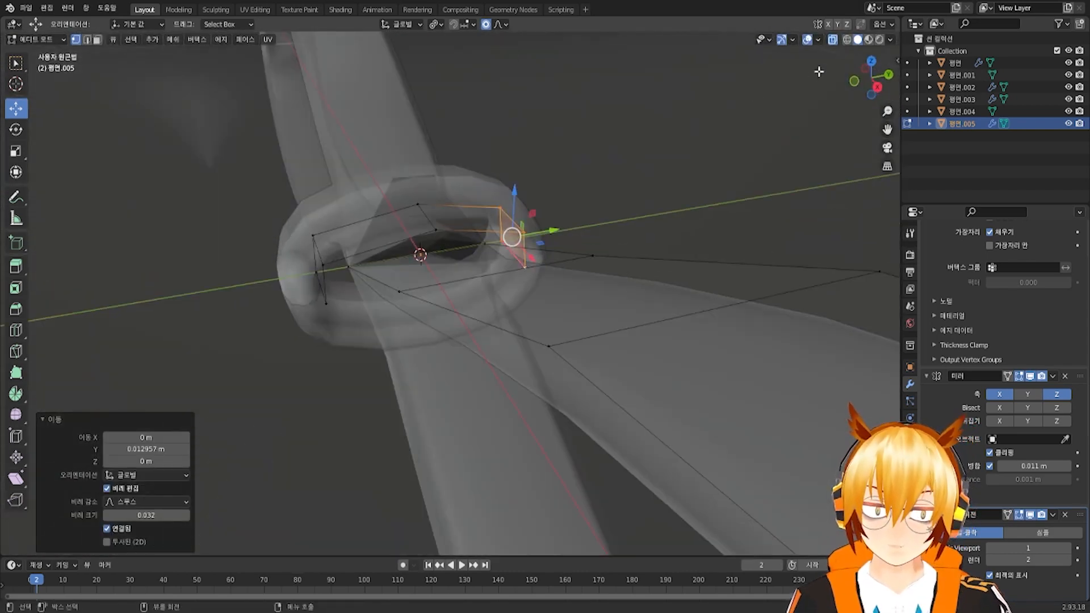
Toggle X-ray off and examine where the ribbon passes through the knot, then restore X-ray
{"action": "left_click", "coordinate": [832, 40]}
{"action": "scroll", "coordinate": [568, 244], "scroll_direction": "down", "scroll_amount": 3}
{"action": "middle_click_drag", "start_coordinate": [556, 241], "coordinate": [630, 230]}
{"action": "scroll", "coordinate": [555, 245], "scroll_direction": "up", "scroll_amount": 2}
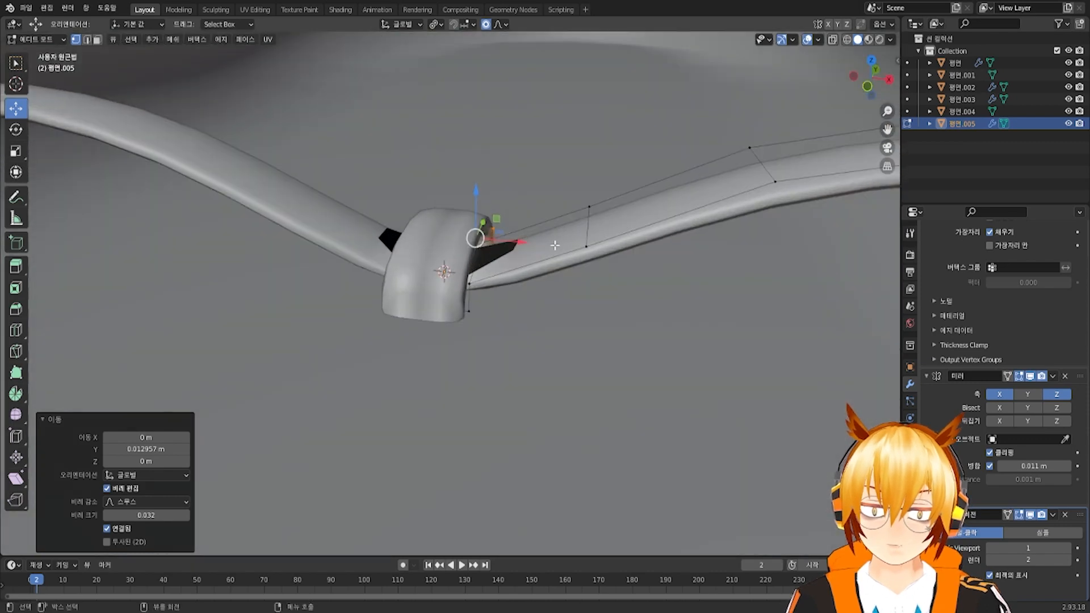
{"action": "scroll", "coordinate": [569, 241], "scroll_direction": "down", "scroll_amount": 1}
{"action": "middle_click_drag", "start_coordinate": [555, 245], "coordinate": [525, 239]}
{"action": "scroll", "coordinate": [568, 241], "scroll_direction": "up", "scroll_amount": 4}
{"action": "scroll", "coordinate": [526, 238], "scroll_direction": "up", "scroll_amount": 1}
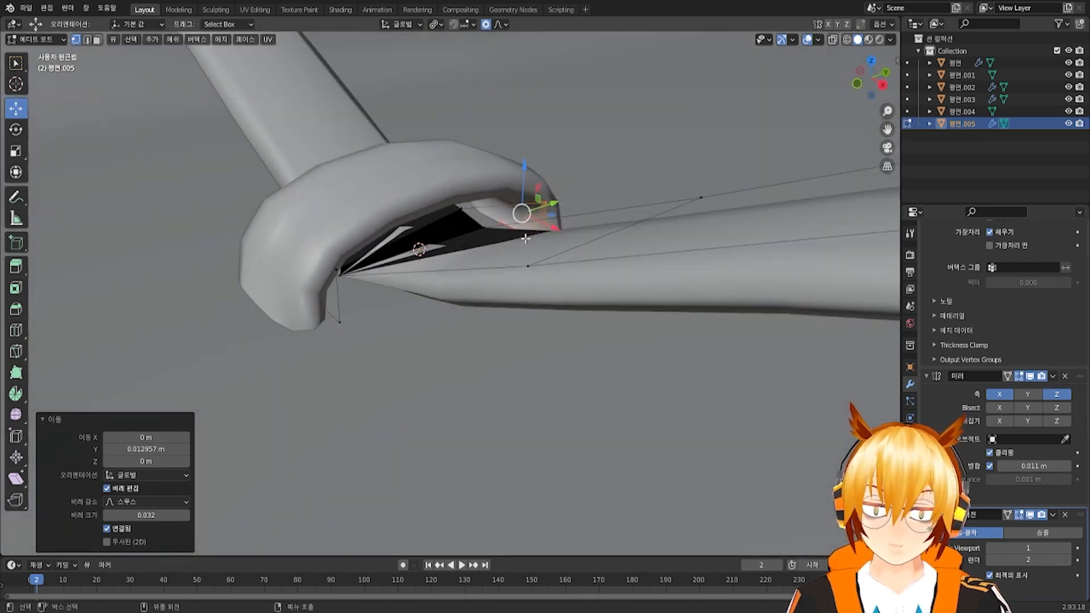
{"action": "left_click", "coordinate": [832, 41]}
Select the ribbon's two inner end vertices, disable Clipping on the Mirror modifier, and raise them about 0.020 m along Z
{"action": "scroll", "coordinate": [455, 273], "scroll_direction": "up", "scroll_amount": 3}
{"action": "middle_click_drag", "start_coordinate": [455, 273], "coordinate": [313, 282]}
{"action": "left_click", "coordinate": [154, 246]}
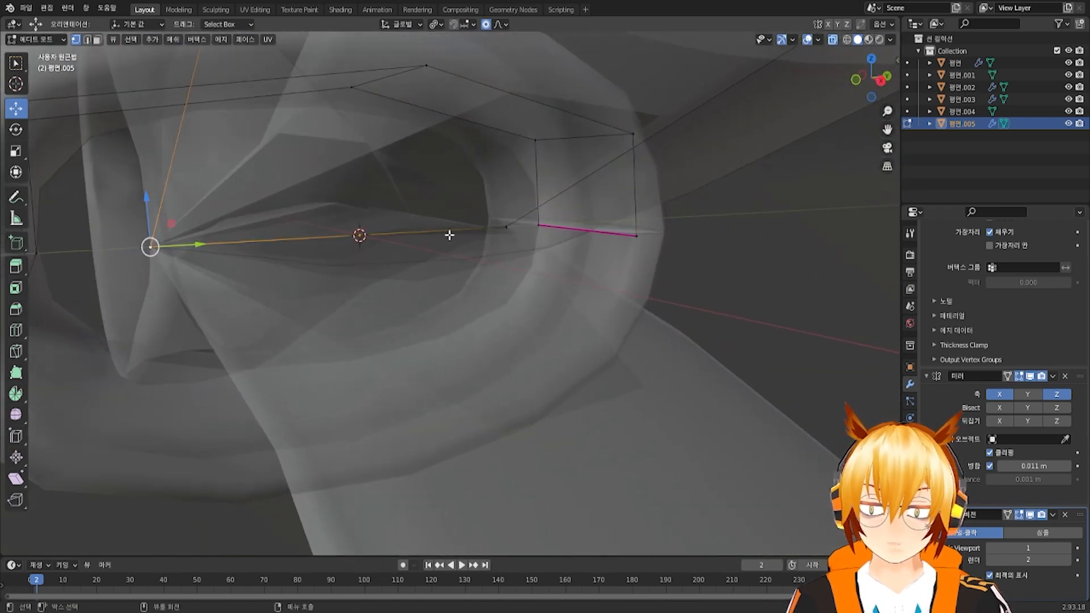
{"action": "middle_click_drag", "start_coordinate": [448, 236], "coordinate": [410, 222]}
{"action": "left_click", "coordinate": [517, 229], "text": "shift"}
{"action": "left_click_drag", "start_coordinate": [346, 186], "coordinate": [350, 120]}
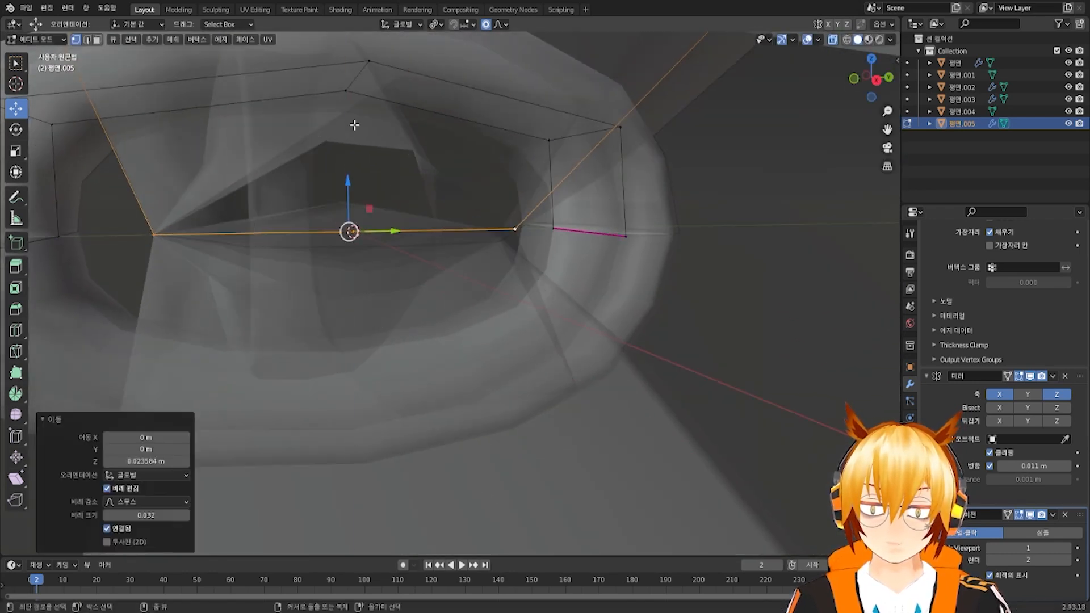
{"action": "left_click", "coordinate": [990, 453]}
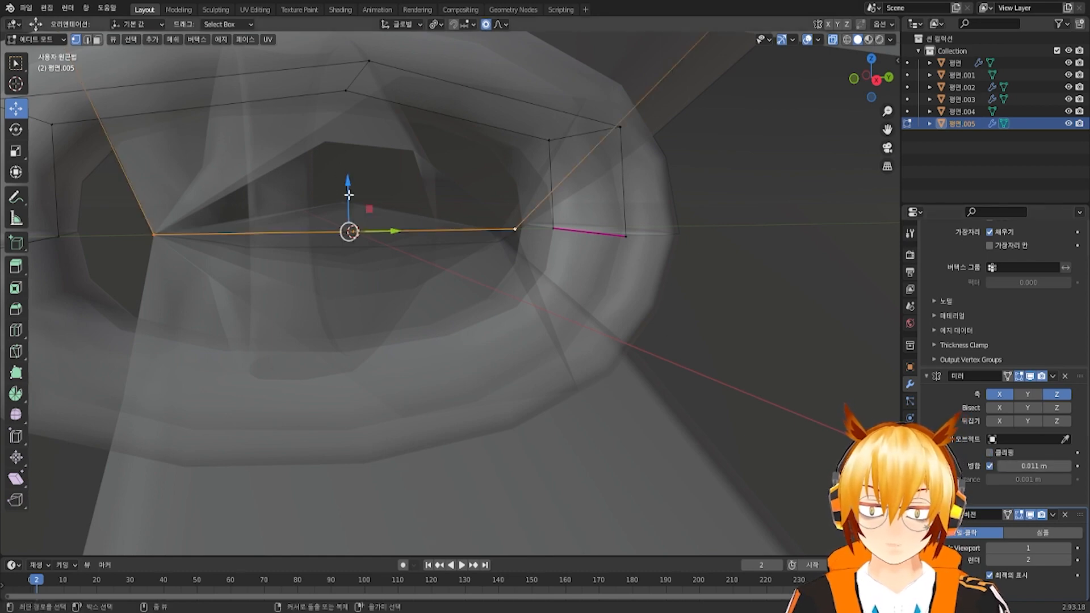
{"action": "left_click_drag", "start_coordinate": [349, 194], "coordinate": [350, 131]}
Shift the ribbon's inner end edge about 0.004 m toward −X and raise it about 0.008 m along Z
{"action": "middle_click_drag", "start_coordinate": [356, 139], "coordinate": [479, 190]}
{"action": "key", "text": "g"}
{"action": "key", "text": "x"}
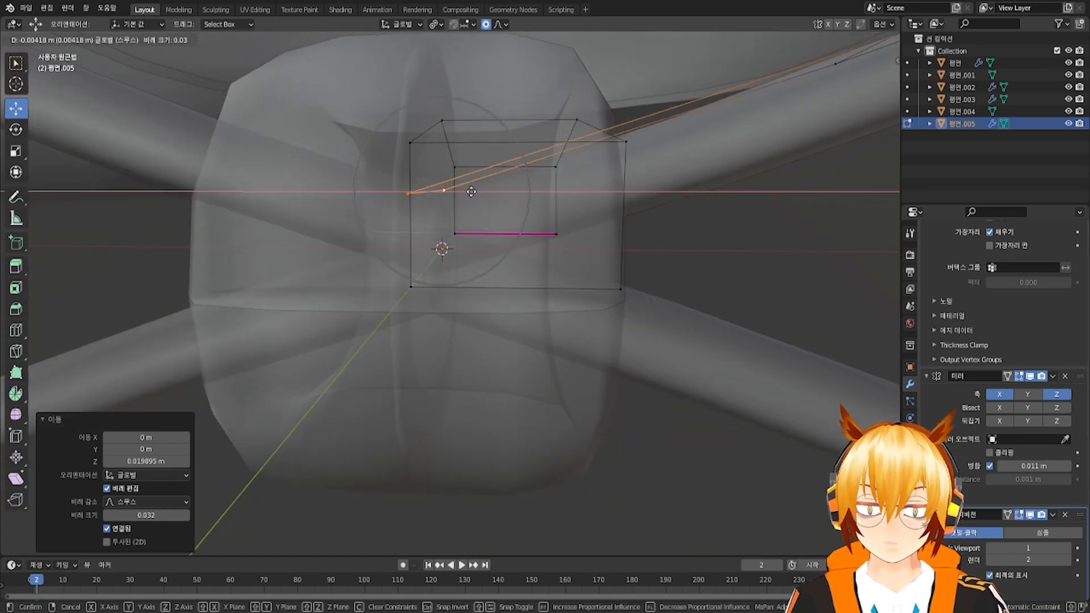
{"action": "left_click", "coordinate": [471, 191]}
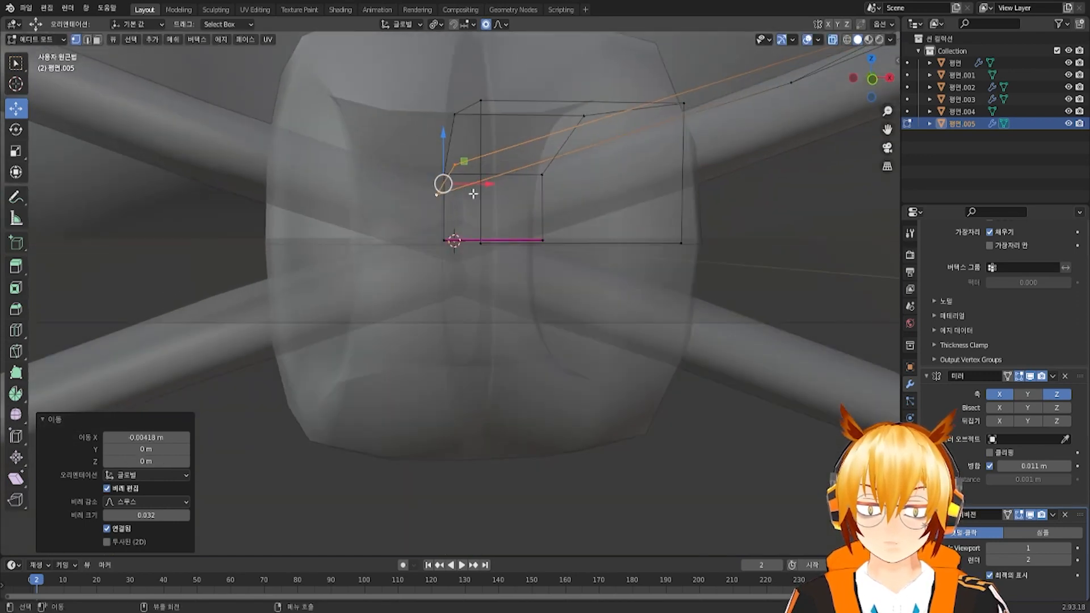
{"action": "left_click", "coordinate": [434, 124]}
{"action": "left_click_drag", "start_coordinate": [446, 153], "coordinate": [442, 126]}
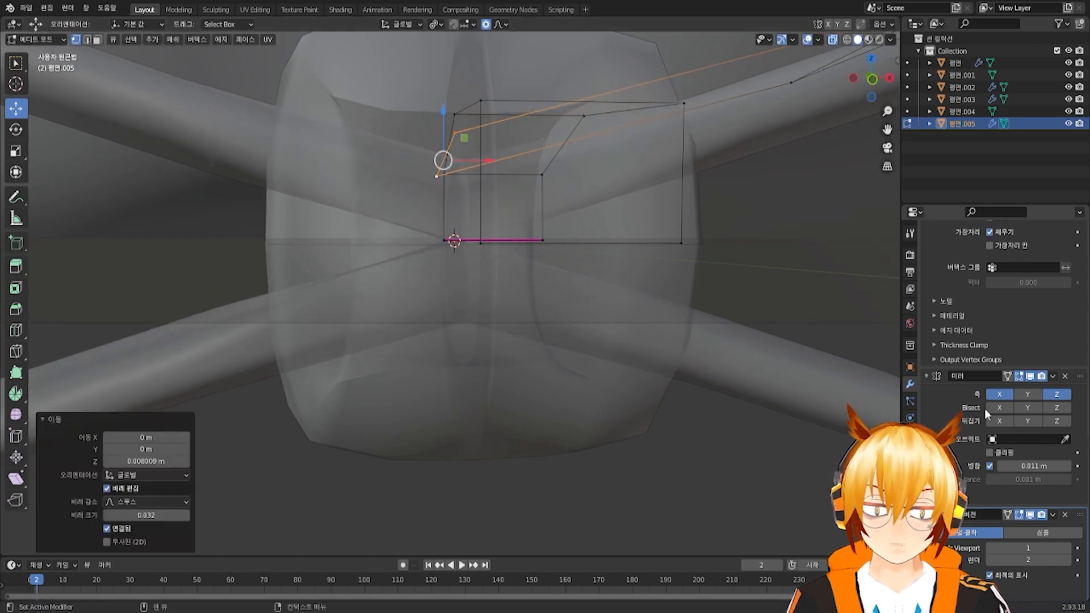
Reduce the Mirror modifier's merge distance to 0.002 m
{"action": "left_click_drag", "start_coordinate": [1005, 467], "coordinate": [1000, 467]}
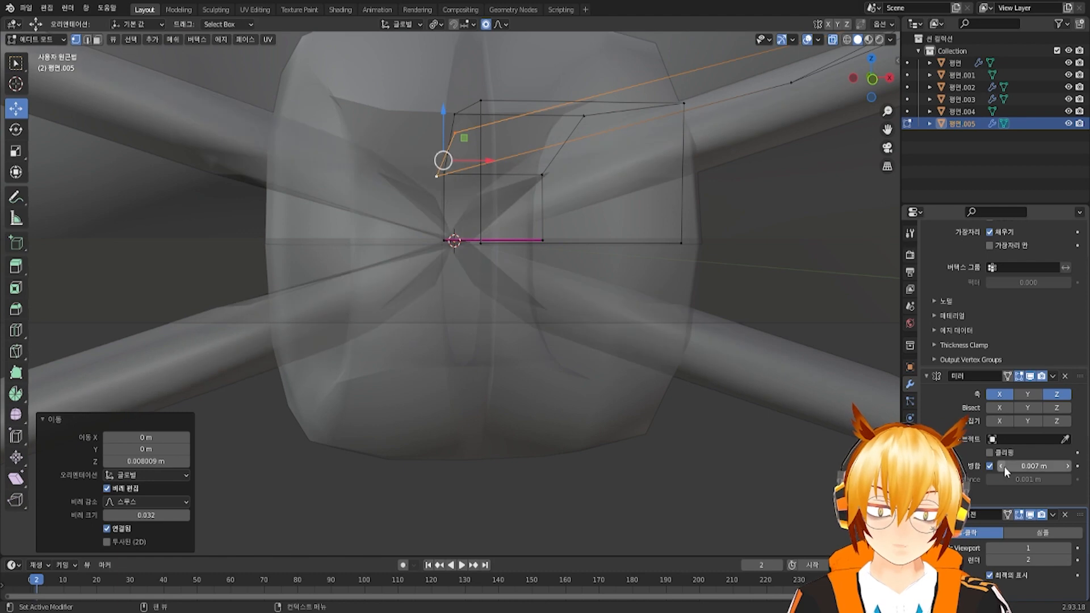
{"action": "left_click", "coordinate": [1003, 466]}
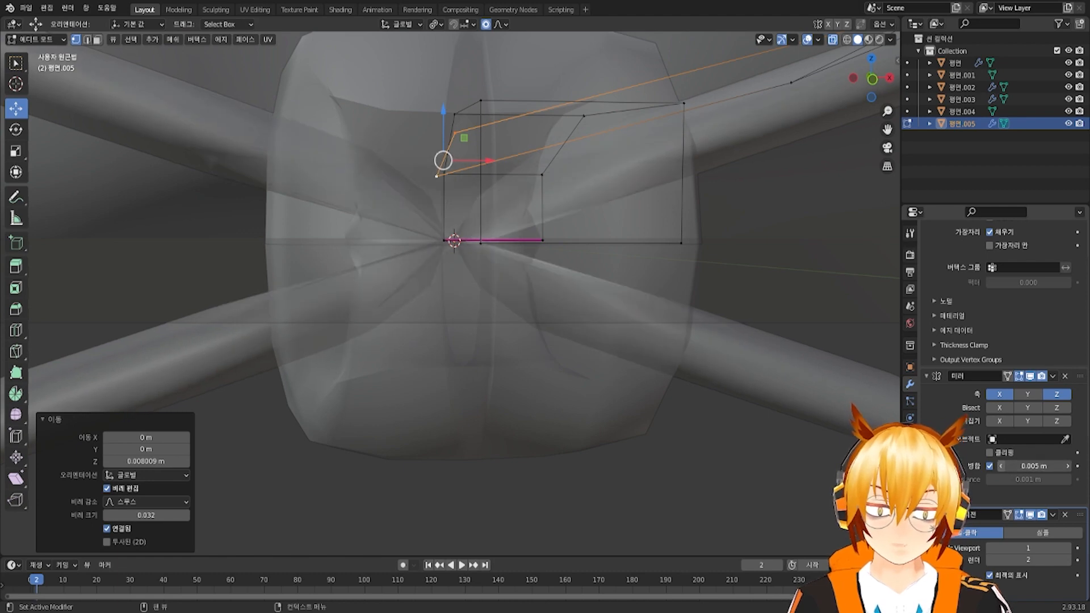
{"action": "left_click", "coordinate": [1002, 466]}
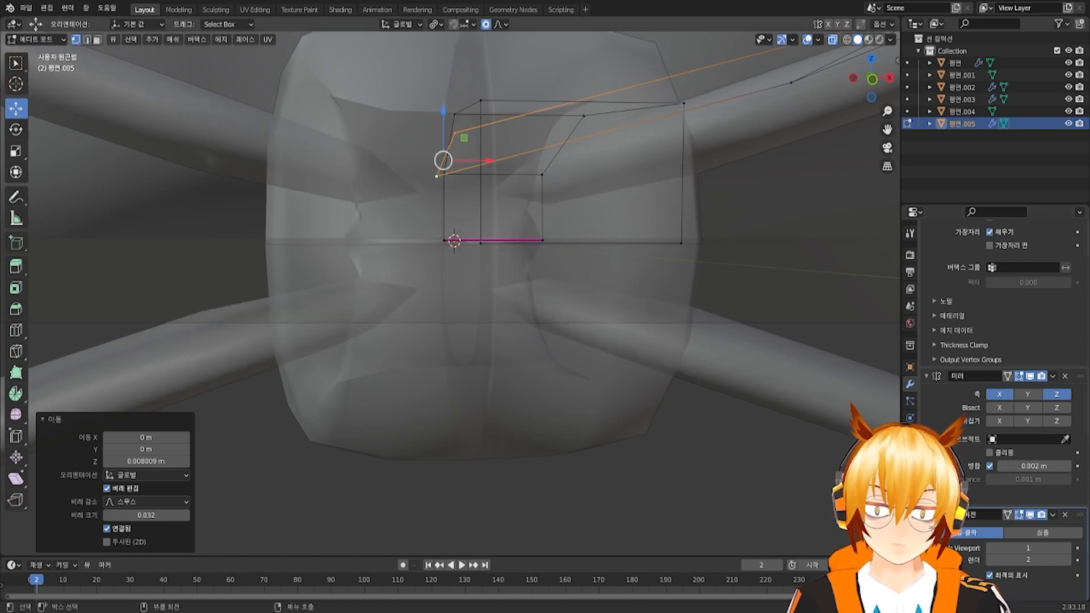
Raise the ribbon's inner end edge about 0.005 m along Z and adjust its X position, finishing with a shift of about 0.007 m
{"action": "middle_click_drag", "start_coordinate": [641, 261], "coordinate": [632, 293]}
{"action": "left_click_drag", "start_coordinate": [478, 194], "coordinate": [455, 214]}
{"action": "middle_click_drag", "start_coordinate": [455, 215], "coordinate": [425, 136]}
{"action": "left_click_drag", "start_coordinate": [420, 116], "coordinate": [423, 104]}
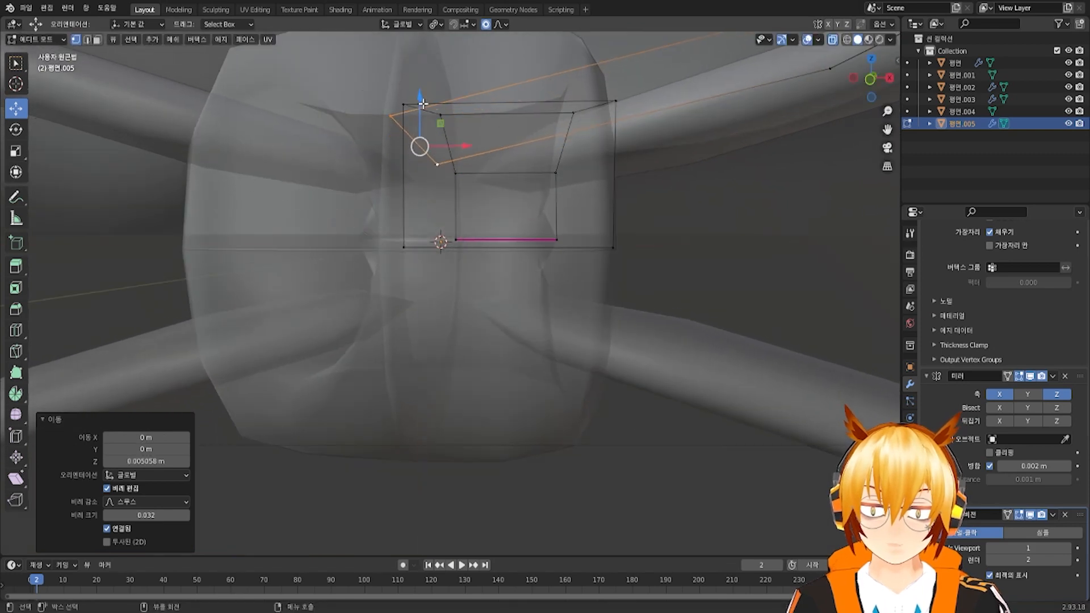
{"action": "left_click_drag", "start_coordinate": [458, 141], "coordinate": [449, 148]}
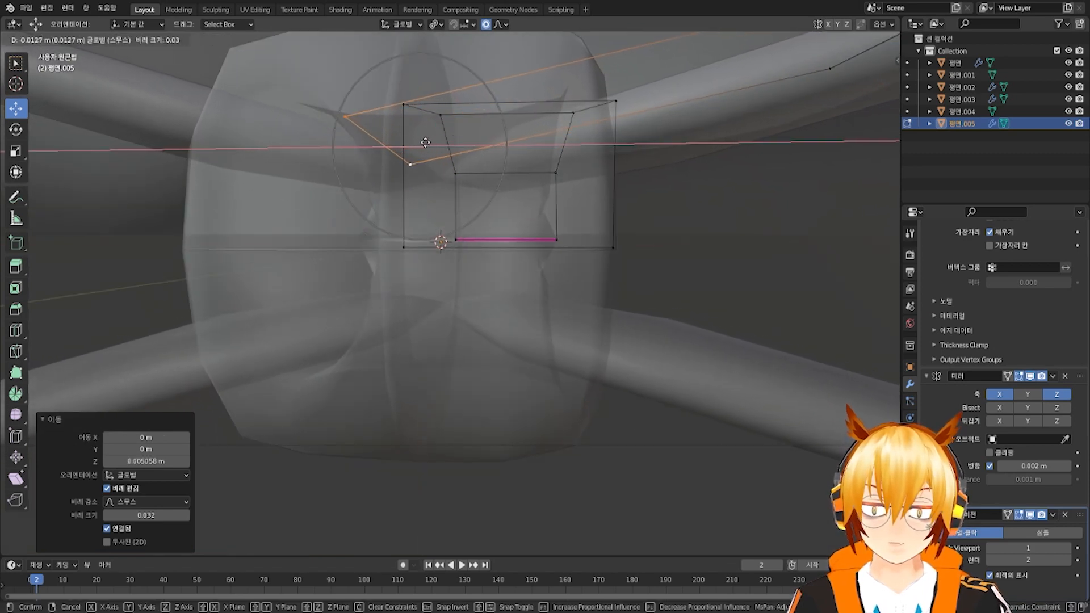
{"action": "left_click_drag", "start_coordinate": [406, 124], "coordinate": [479, 136]}
{"action": "middle_click_drag", "start_coordinate": [479, 136], "coordinate": [540, 189]}
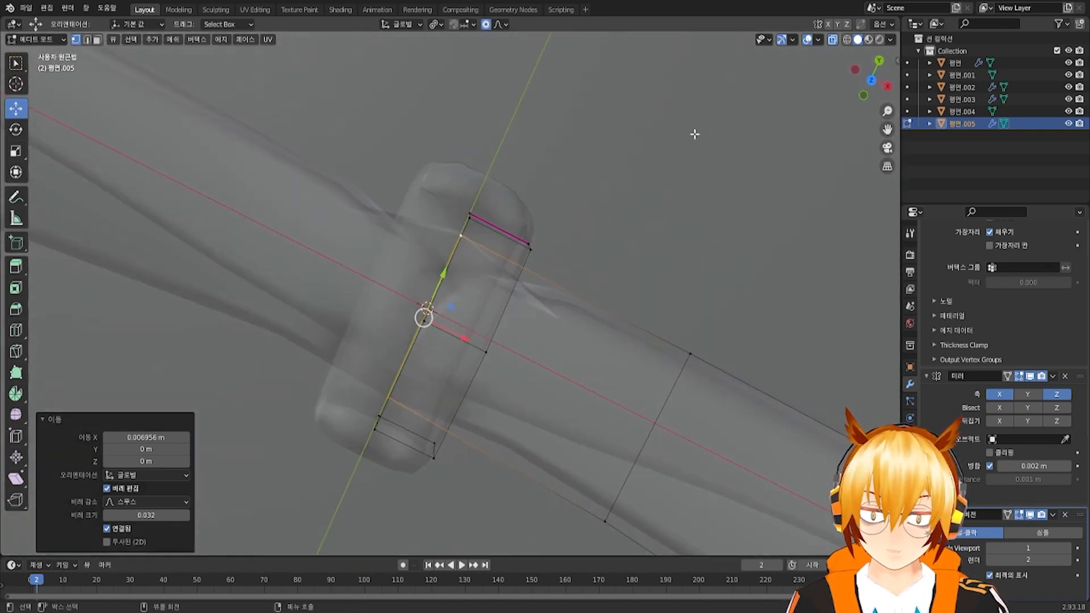
Hide the objects 평면 through 평면.004 and turn off X-ray so only the bow shows as solid
{"action": "middle_click_drag", "start_coordinate": [834, 49], "coordinate": [681, 158]}
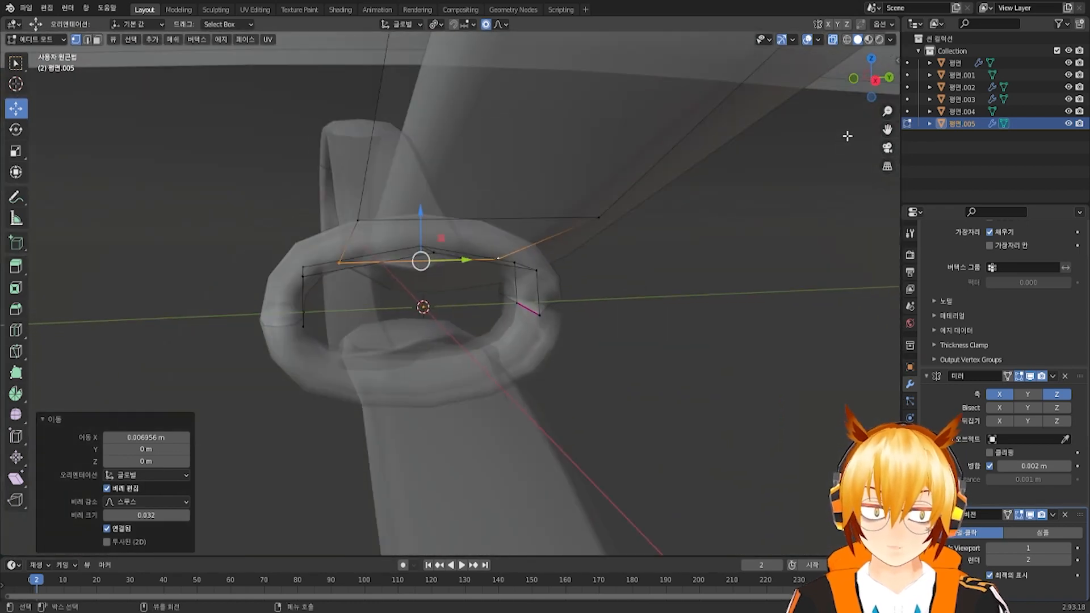
{"action": "left_click", "coordinate": [1067, 63]}
{"action": "left_click_drag", "start_coordinate": [1068, 79], "coordinate": [1068, 88]}
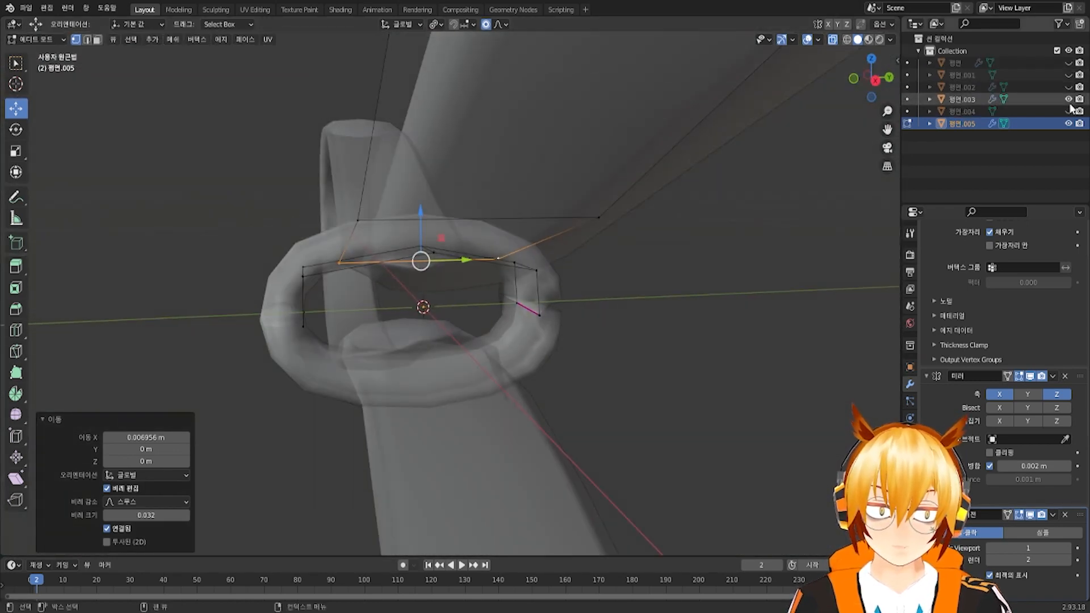
{"action": "left_click", "coordinate": [1068, 101]}
{"action": "middle_click_drag", "start_coordinate": [852, 170], "coordinate": [734, 314]}
{"action": "left_click", "coordinate": [835, 41]}
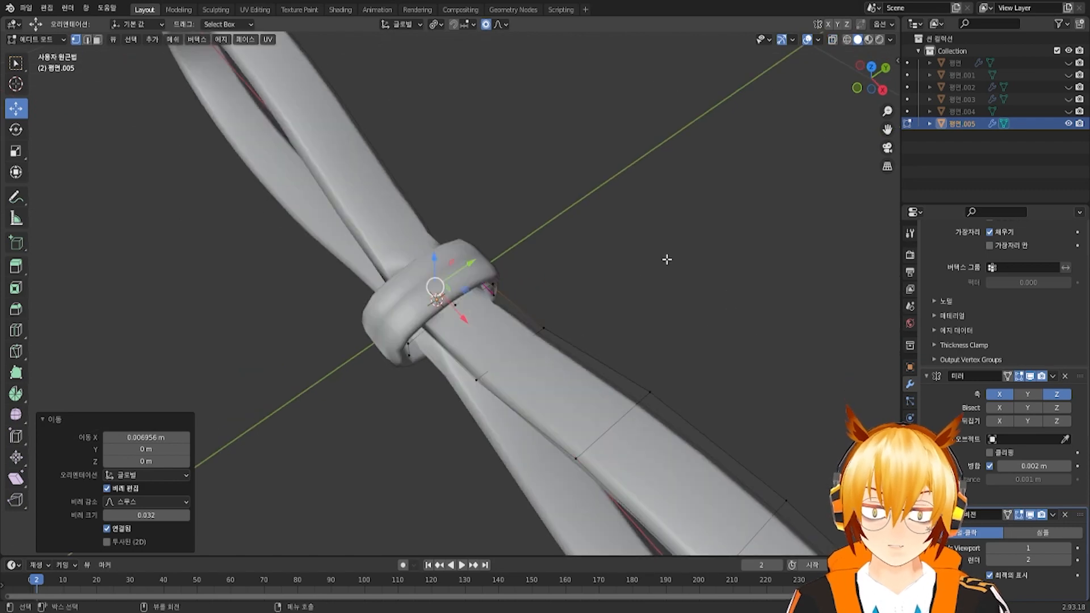
Scale the ribbon's inner end edge to about 0.562 along Y to narrow it inside the knot
{"action": "scroll", "coordinate": [666, 255], "scroll_direction": "up", "scroll_amount": 3}
{"action": "middle_click_drag", "start_coordinate": [667, 255], "coordinate": [640, 257]}
{"action": "key", "text": "s"}
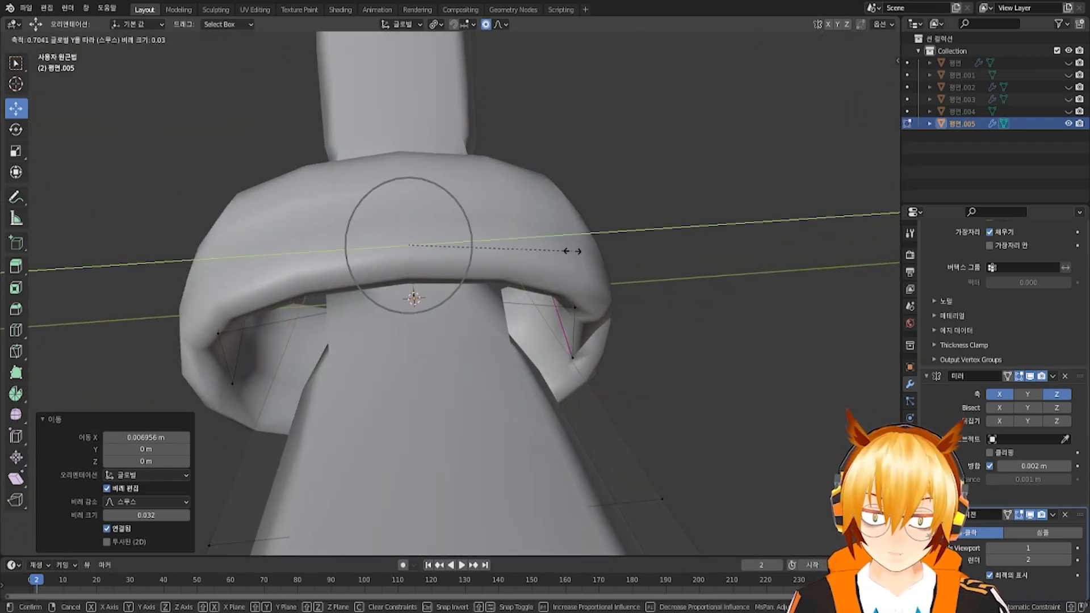
{"action": "left_click", "coordinate": [545, 269]}
{"action": "middle_click_drag", "start_coordinate": [546, 269], "coordinate": [645, 206]}
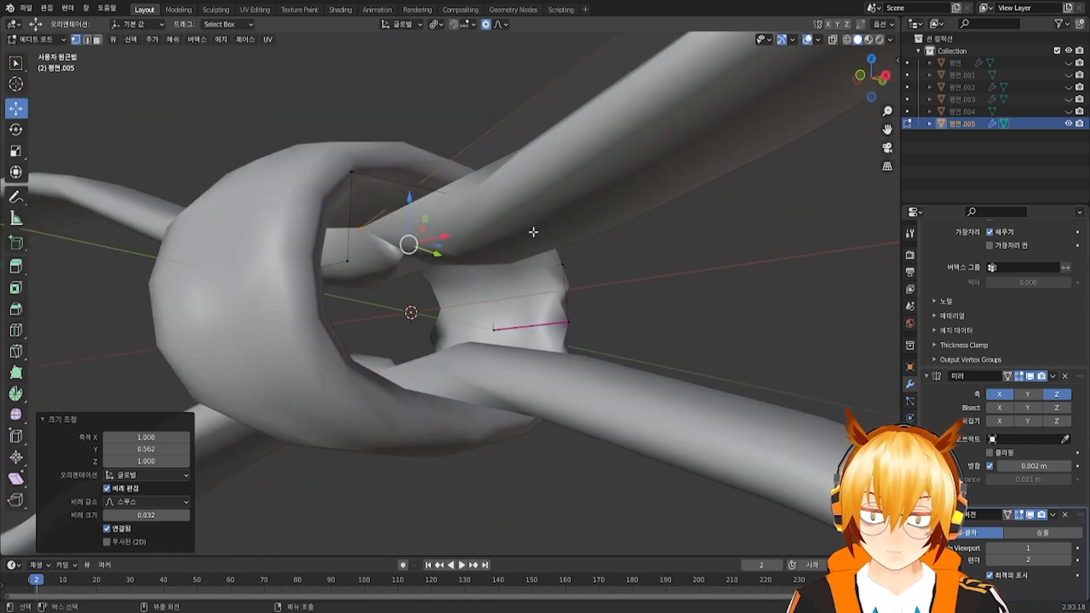
Shift the ribbon's inner end edge about 0.003 m toward −X and set the Mirror merge distance to 0.007 m
{"action": "key", "text": "g"}
{"action": "key", "text": "x"}
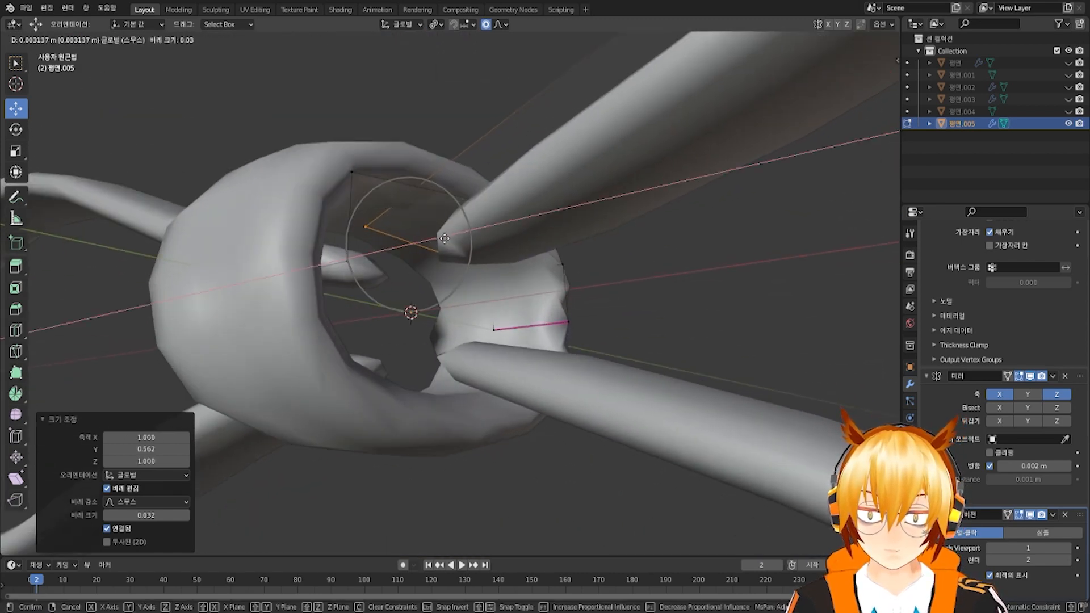
{"action": "left_click", "coordinate": [440, 238]}
{"action": "scroll", "coordinate": [435, 247], "scroll_direction": "up", "scroll_amount": 5}
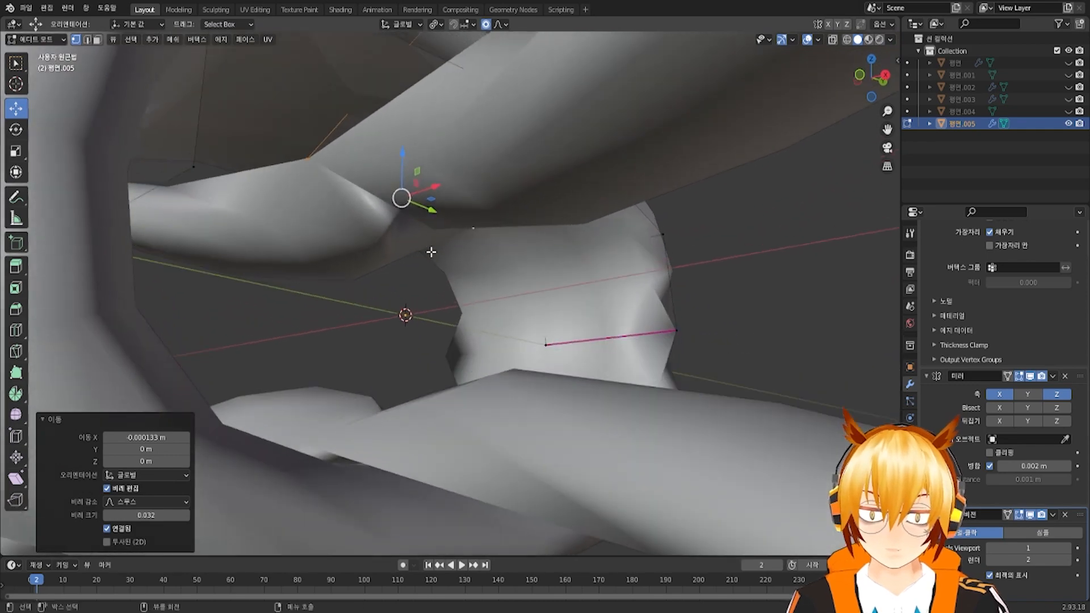
{"action": "middle_click_drag", "start_coordinate": [431, 251], "coordinate": [393, 248]}
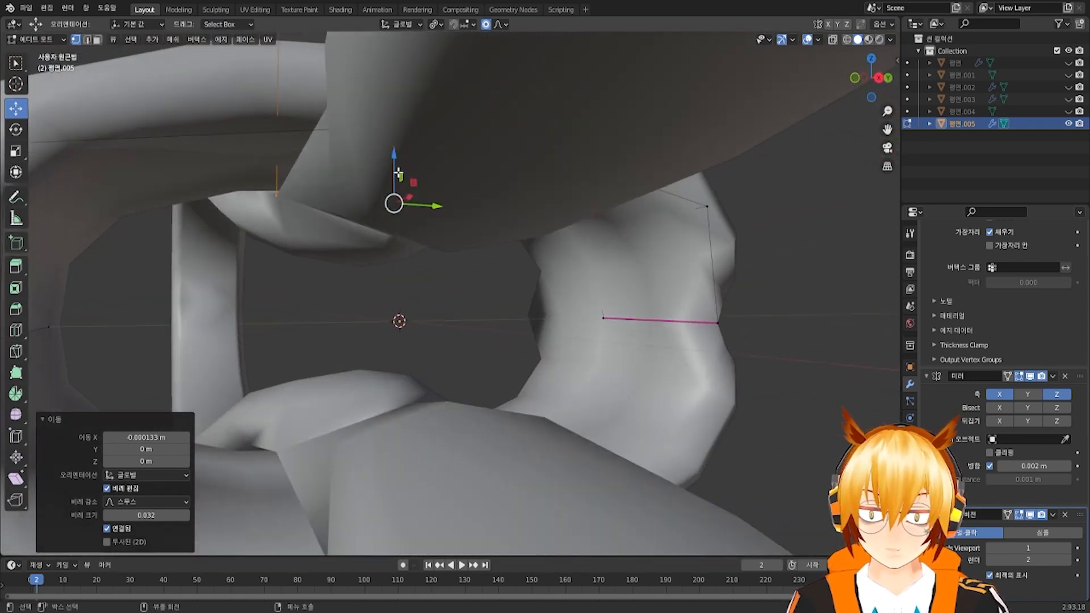
{"action": "mouse_move", "coordinate": [398, 173]}
{"action": "left_mouse_down"}
{"action": "mouse_move", "coordinate": [400, 187]}
{"action": "mouse_move", "coordinate": [395, 176]}
{"action": "left_mouse_up"}
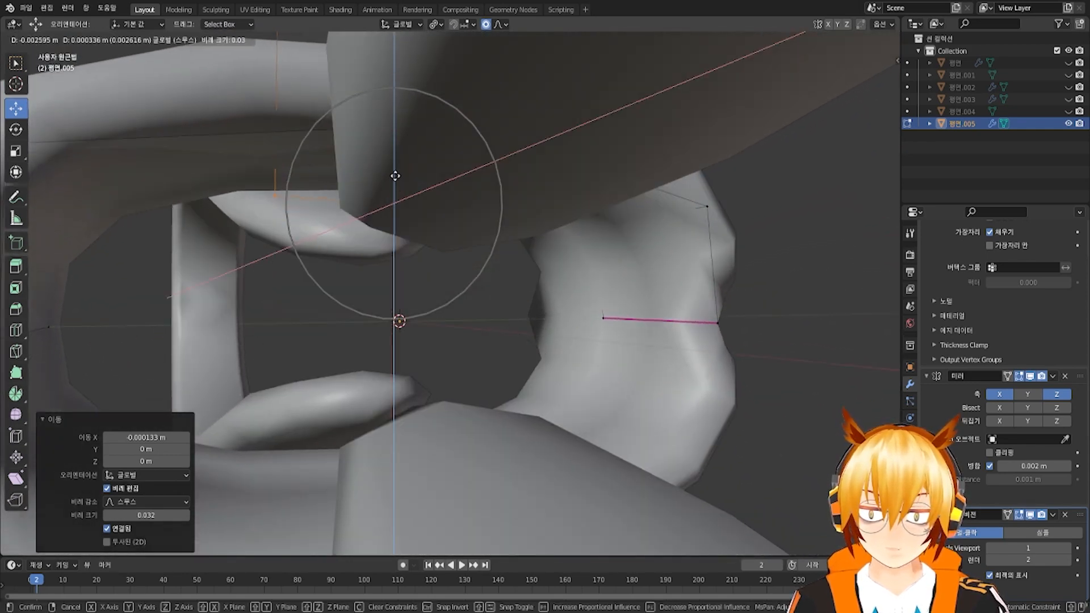
{"action": "middle_click_drag", "start_coordinate": [395, 176], "coordinate": [438, 182]}
{"action": "mouse_move", "coordinate": [437, 182]}
{"action": "left_mouse_down"}
{"action": "mouse_move", "coordinate": [412, 183]}
{"action": "mouse_move", "coordinate": [426, 187]}
{"action": "left_mouse_up"}
{"action": "middle_click_drag", "start_coordinate": [427, 187], "coordinate": [454, 272]}
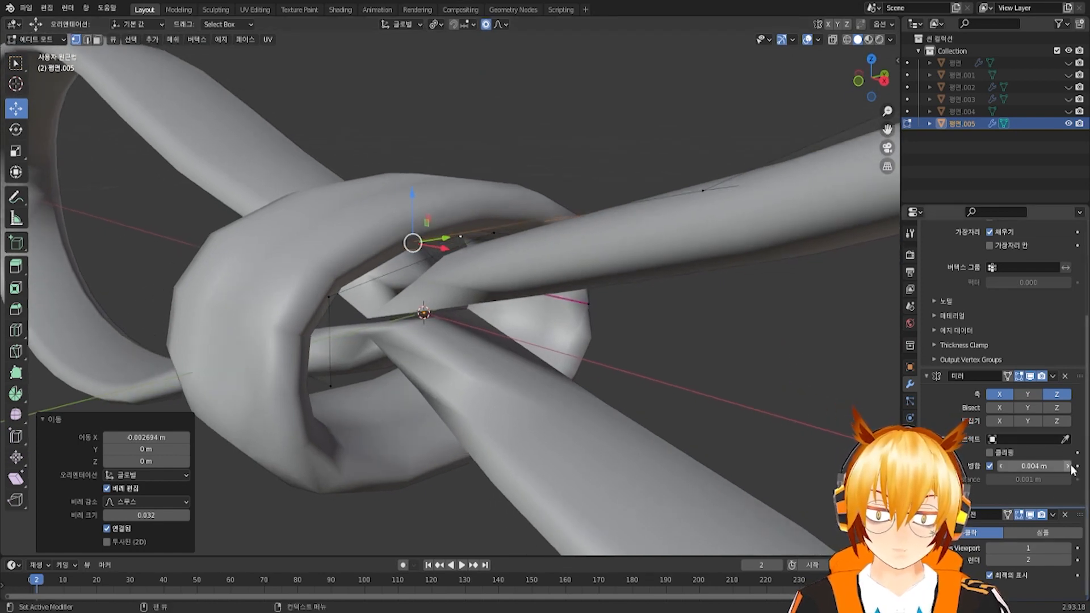
{"action": "middle_click_drag", "start_coordinate": [795, 375], "coordinate": [494, 238]}
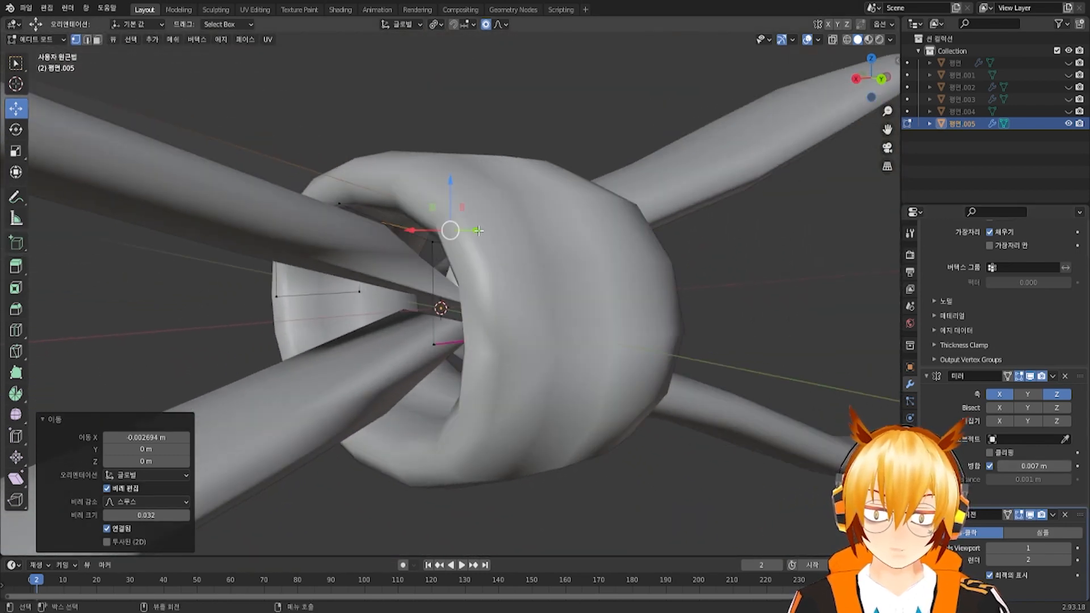
Reposition the ribbon's inner end edge inside the knot and raise it about 0.030 m along Z
{"action": "key", "text": "g"}
{"action": "left_click_drag", "start_coordinate": [505, 230], "coordinate": [518, 229]}
{"action": "middle_click_drag", "start_coordinate": [493, 232], "coordinate": [434, 184]}
{"action": "scroll", "coordinate": [433, 184], "scroll_direction": "up", "scroll_amount": 1}
{"action": "left_click_drag", "start_coordinate": [404, 184], "coordinate": [418, 94]}
{"action": "middle_click_drag", "start_coordinate": [417, 93], "coordinate": [433, 256]}
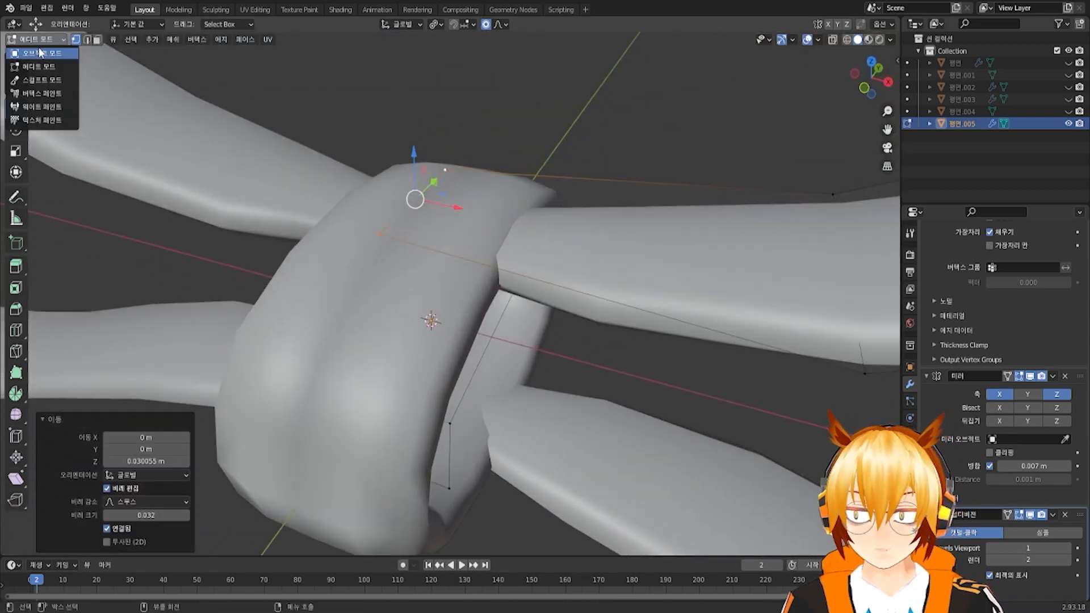
With X-ray on, raise the knot's upper middle edge about 0.037 m along Z using proportional editing at size 0.11
{"action": "middle_click_drag", "start_coordinate": [399, 220], "coordinate": [375, 301]}
{"action": "key", "text": "ctrl+l"}
{"action": "left_click", "coordinate": [833, 40]}
{"action": "middle_click_drag", "start_coordinate": [670, 150], "coordinate": [433, 209]}
{"action": "left_click", "coordinate": [424, 210]}
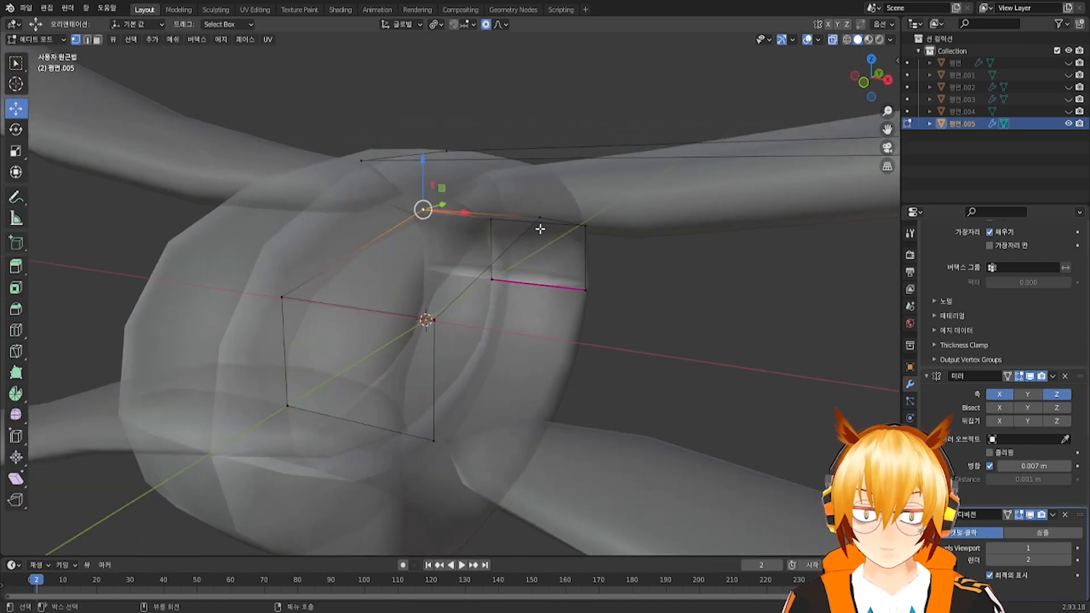
{"action": "key", "text": "g"}
{"action": "key", "text": "z"}
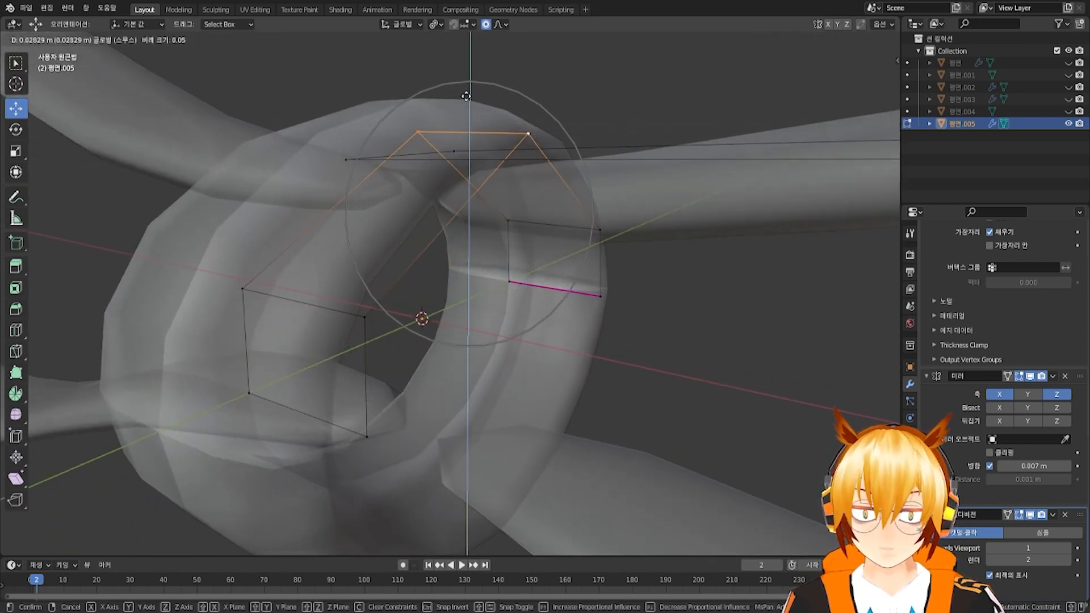
{"action": "scroll", "coordinate": [468, 83], "scroll_direction": "down", "scroll_amount": 5}
{"action": "scroll", "coordinate": [465, 72], "scroll_direction": "up", "scroll_amount": 4}
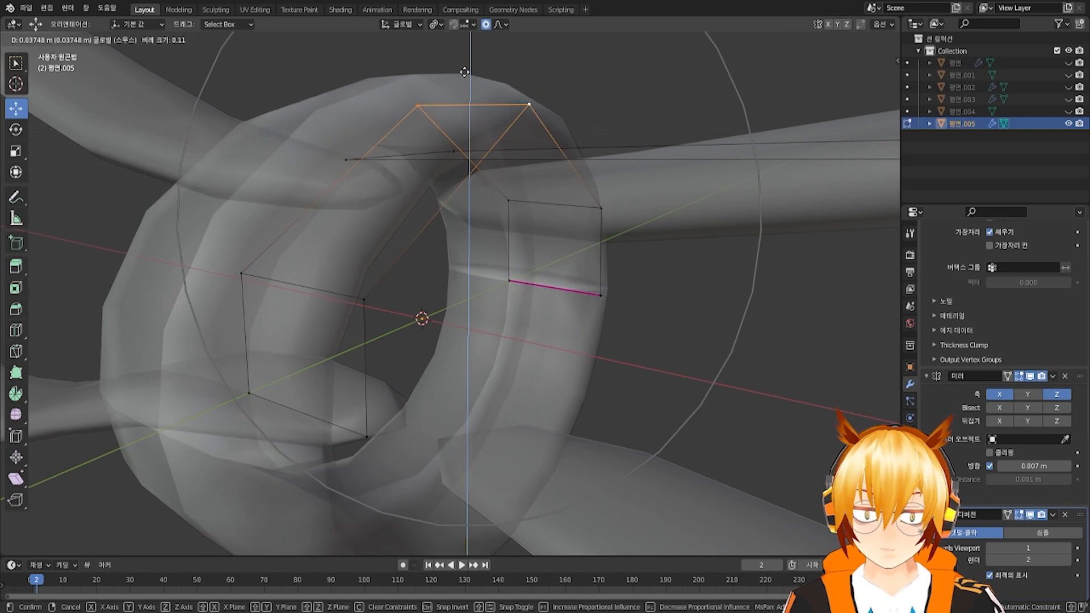
{"action": "left_click", "coordinate": [464, 72]}
Reposition the ribbon's inner end edge along X inside the knot, finishing with a move of about 0.029 m toward +X
{"action": "middle_click_drag", "start_coordinate": [464, 74], "coordinate": [414, 150]}
{"action": "left_click", "coordinate": [345, 139]}
{"action": "left_click", "coordinate": [468, 186], "text": "shift"}
{"action": "middle_click_drag", "start_coordinate": [464, 185], "coordinate": [474, 158]}
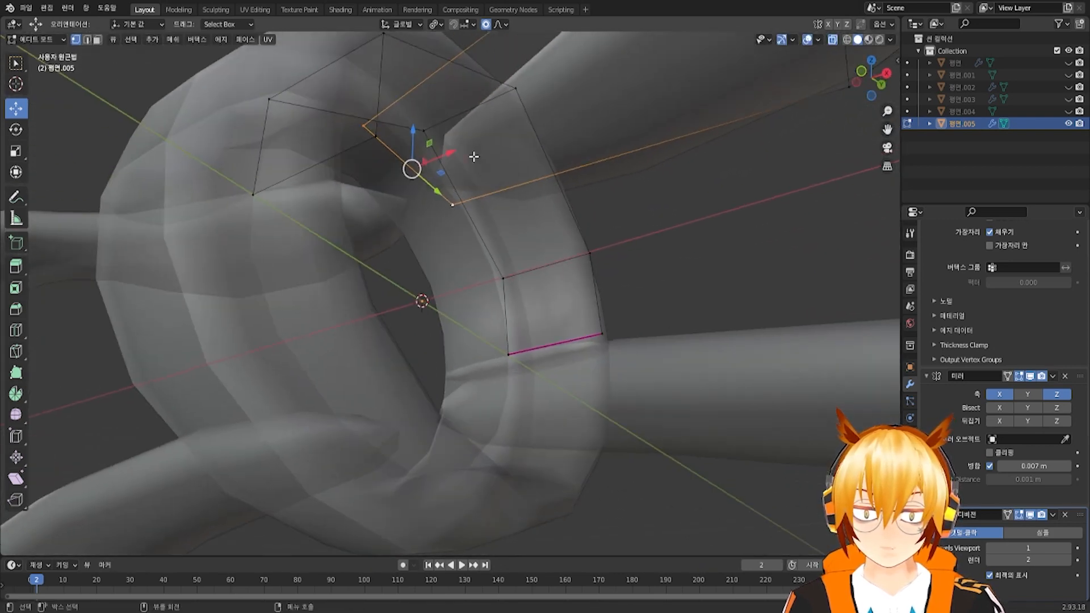
{"action": "left_click_drag", "start_coordinate": [446, 149], "coordinate": [404, 166]}
{"action": "middle_click_drag", "start_coordinate": [404, 165], "coordinate": [404, 185]}
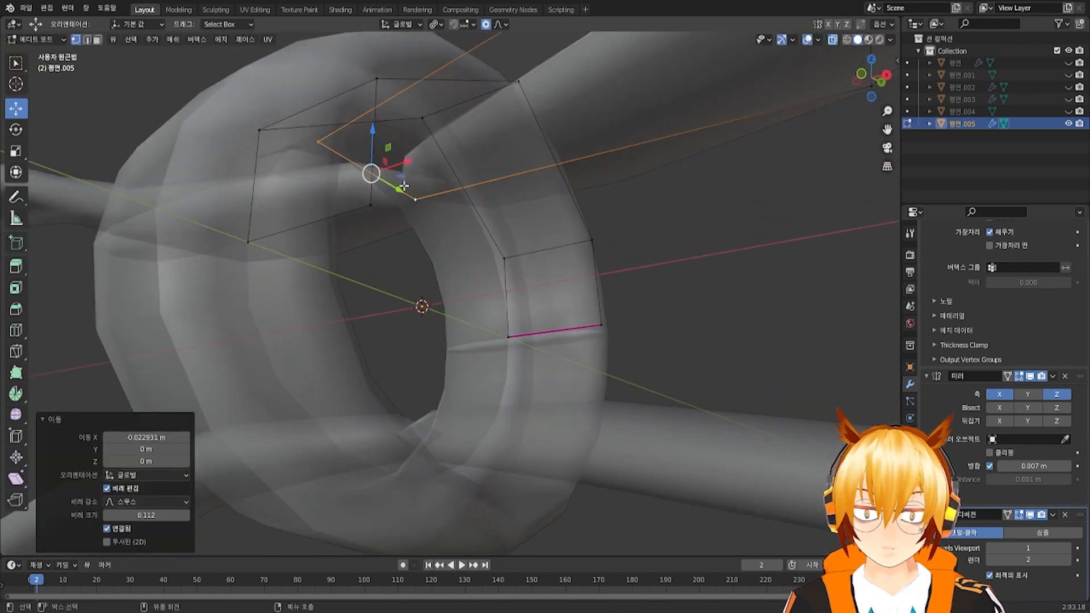
{"action": "left_click_drag", "start_coordinate": [407, 164], "coordinate": [458, 165]}
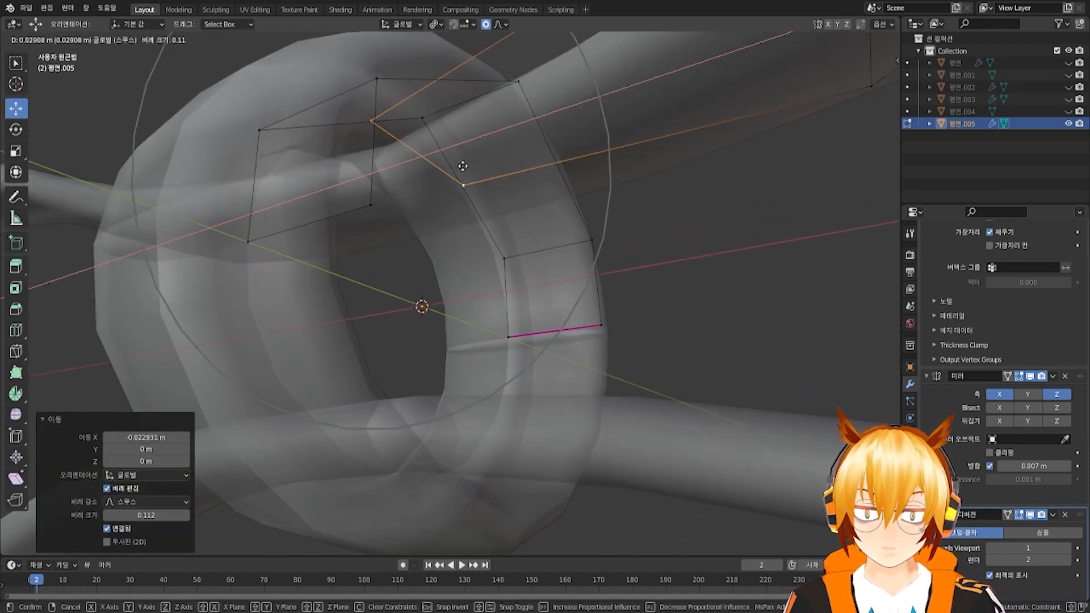
{"action": "middle_click_drag", "start_coordinate": [458, 165], "coordinate": [601, 307]}
Return to solid shading without X-ray and widen the loop's second cross edge outside the knot along Y
{"action": "left_click", "coordinate": [842, 38]}
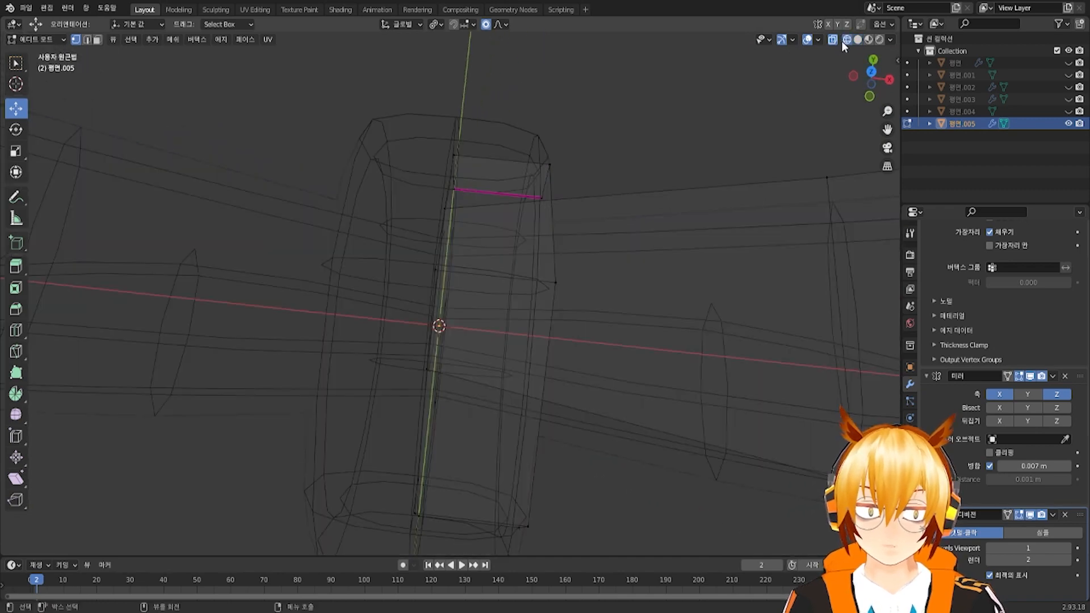
{"action": "left_click", "coordinate": [832, 39]}
{"action": "left_click", "coordinate": [857, 39]}
{"action": "left_click", "coordinate": [832, 39]}
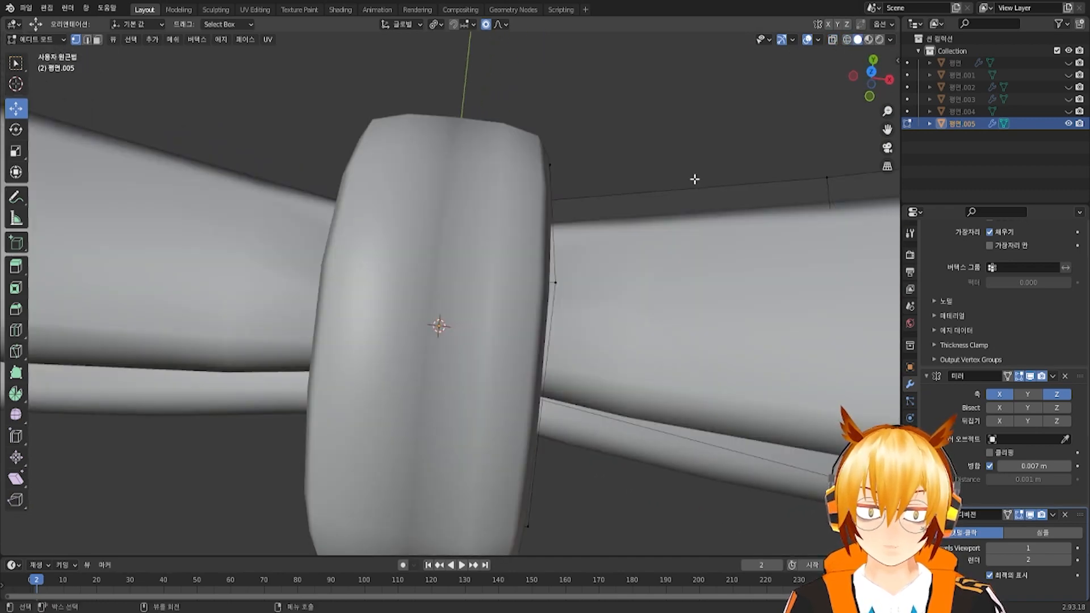
{"action": "scroll", "coordinate": [694, 179], "scroll_direction": "down", "scroll_amount": 6}
{"action": "middle_click_drag", "start_coordinate": [561, 374], "coordinate": [519, 397]}
{"action": "scroll", "coordinate": [518, 396], "scroll_direction": "down", "scroll_amount": 4}
{"action": "mouse_move", "coordinate": [531, 341]}
{"action": "middle_mouse_down"}
{"action": "mouse_move", "coordinate": [513, 309]}
{"action": "mouse_move", "coordinate": [545, 343]}
{"action": "middle_mouse_up"}
{"action": "scroll", "coordinate": [601, 347], "scroll_direction": "down", "scroll_amount": 1}
{"action": "middle_click_drag", "start_coordinate": [632, 351], "coordinate": [588, 229], "text": "shift"}
{"action": "key", "text": "s"}
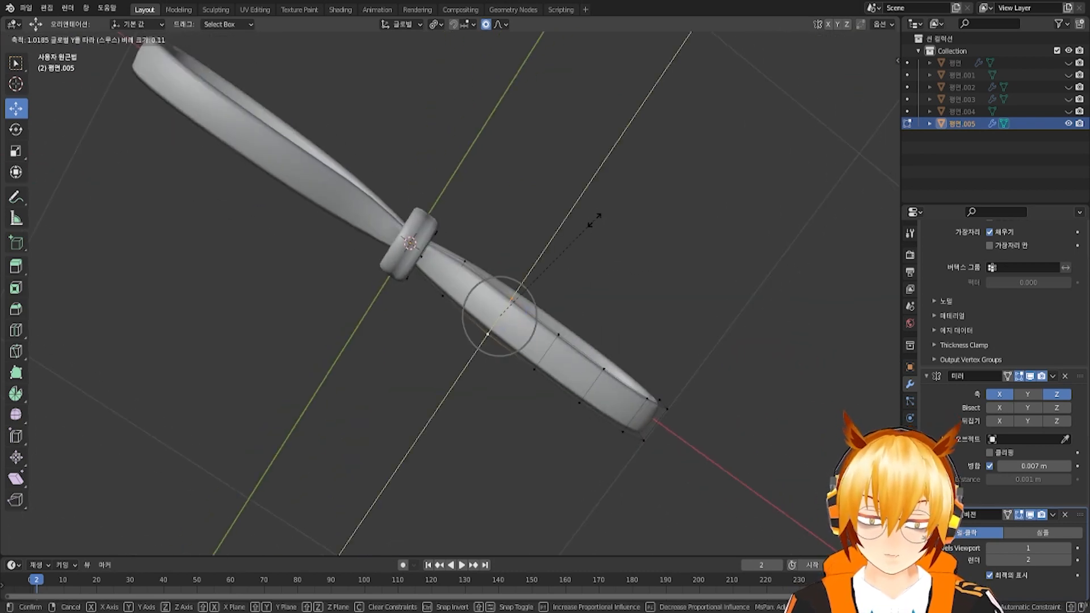
{"action": "left_click", "coordinate": [611, 199]}
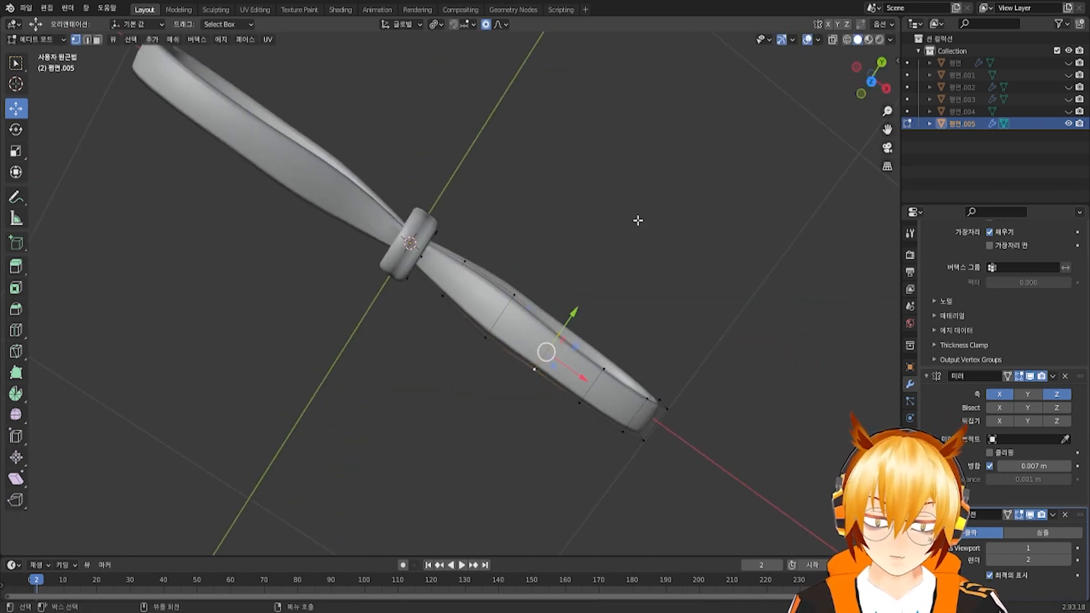
Try to widen the loop's third and fourth cross edges, and undo the last scaling
{"action": "key", "text": "s"}
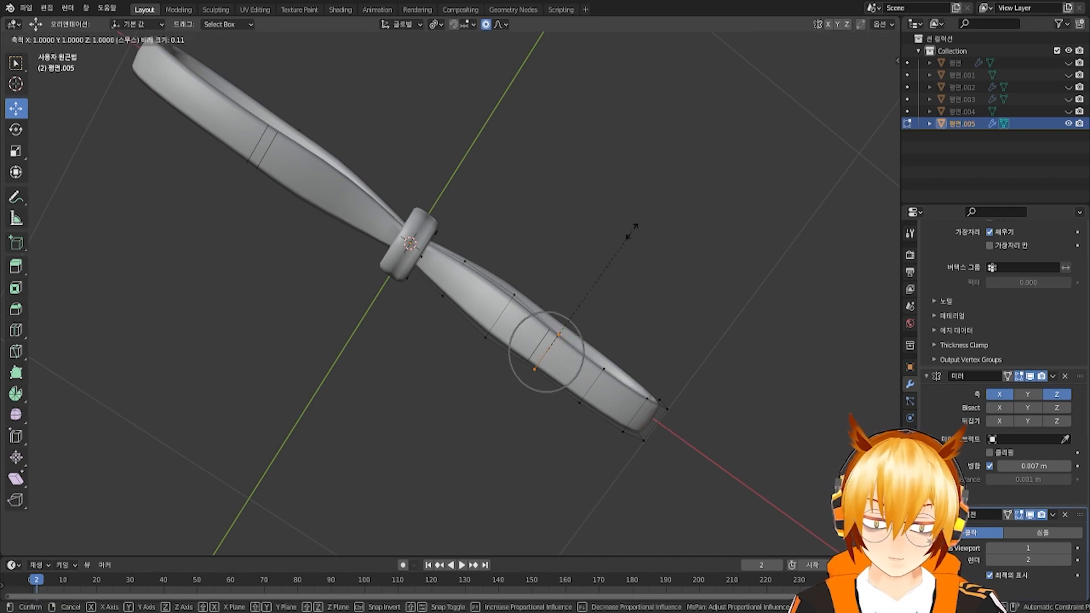
{"action": "left_click", "coordinate": [673, 188]}
{"action": "scroll", "coordinate": [593, 309], "scroll_direction": "down", "scroll_amount": 1}
{"action": "middle_click_drag", "start_coordinate": [594, 309], "coordinate": [559, 341]}
{"action": "scroll", "coordinate": [561, 346], "scroll_direction": "up", "scroll_amount": 1}
{"action": "left_click", "coordinate": [578, 387]}
{"action": "middle_click_drag", "start_coordinate": [593, 386], "coordinate": [573, 406]}
{"action": "key", "text": "s"}
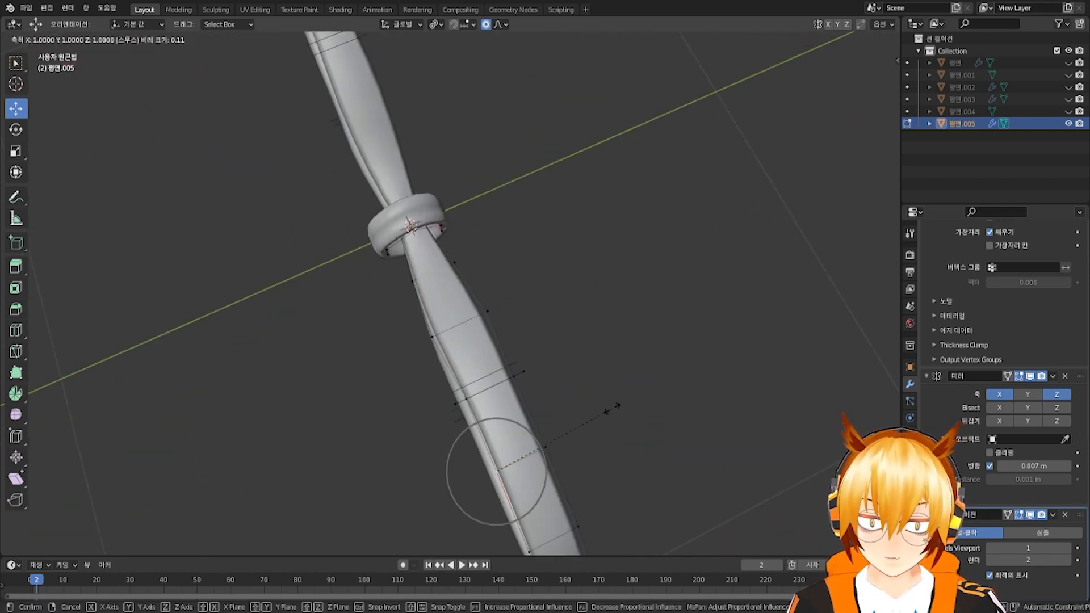
{"action": "left_click", "coordinate": [768, 367]}
{"action": "middle_click_drag", "start_coordinate": [768, 367], "coordinate": [542, 333]}
{"action": "scroll", "coordinate": [492, 176], "scroll_direction": "up", "scroll_amount": 4}
{"action": "key", "text": "ctrl+z"}
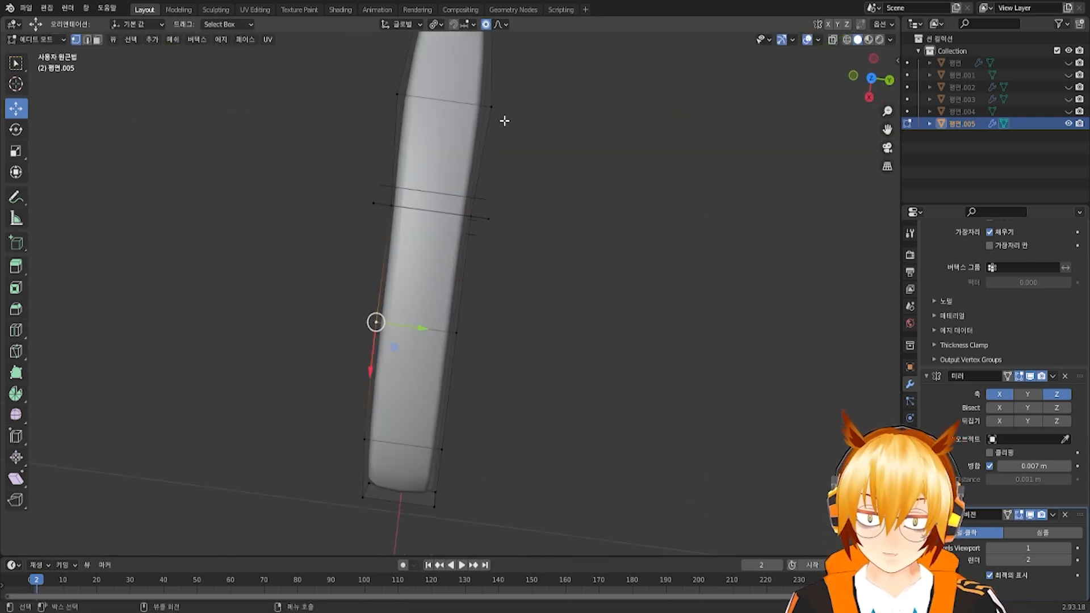
Try scaling the loop's fourth cross edge to about 1.493 along Y after choosing a pivot point
{"action": "left_click", "coordinate": [462, 339], "text": "shift"}
{"action": "scroll", "coordinate": [491, 301], "scroll_direction": "down", "scroll_amount": 1}
{"action": "left_click", "coordinate": [434, 25]}
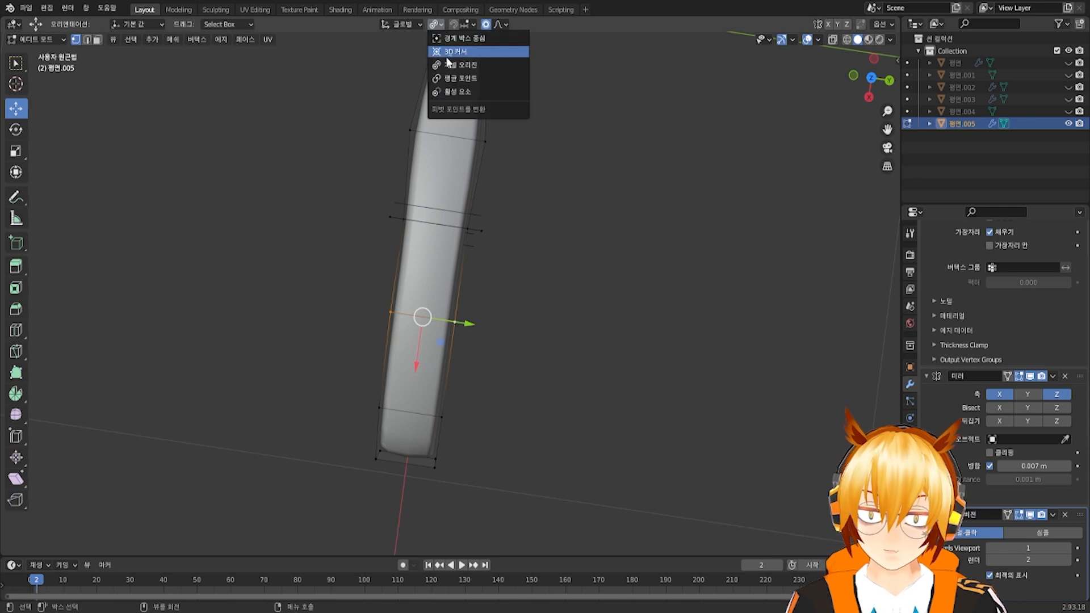
{"action": "left_click", "coordinate": [467, 92]}
{"action": "key", "text": "s"}
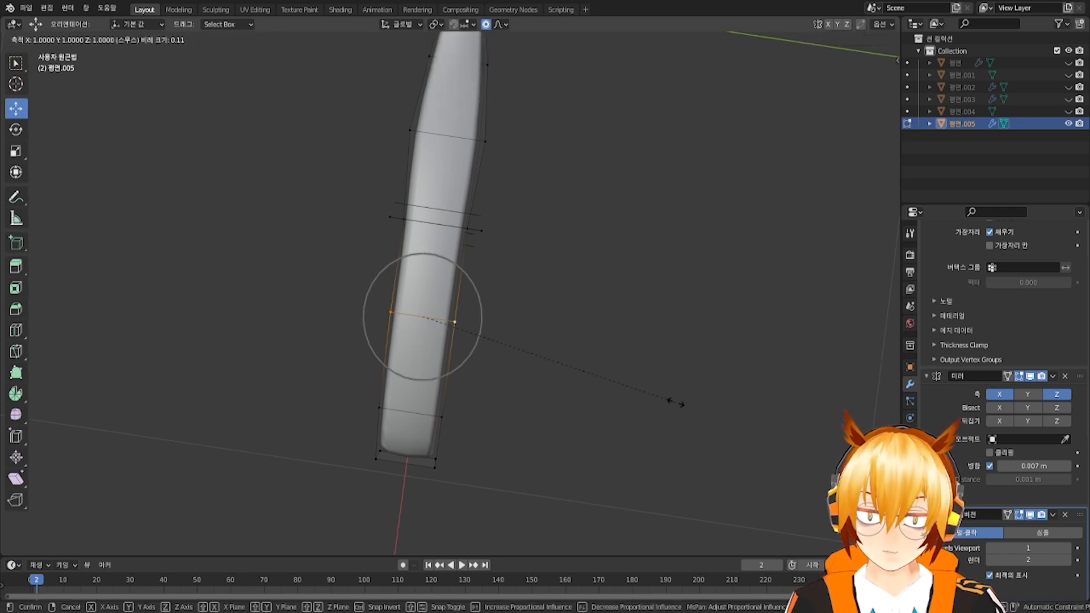
{"action": "left_click", "coordinate": [813, 393]}
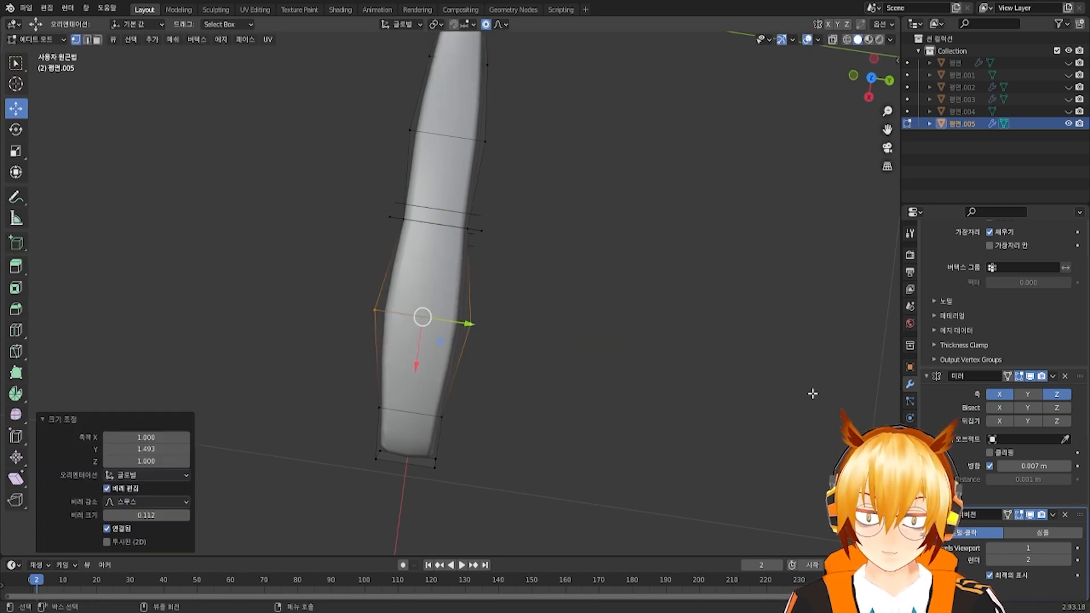
Try scaling the loop's third cross edge to about 1.588 along Y, and undo the recent edge scalings
{"action": "left_click", "coordinate": [430, 219], "text": "alt"}
{"action": "key", "text": "s"}
{"action": "left_click", "coordinate": [783, 263]}
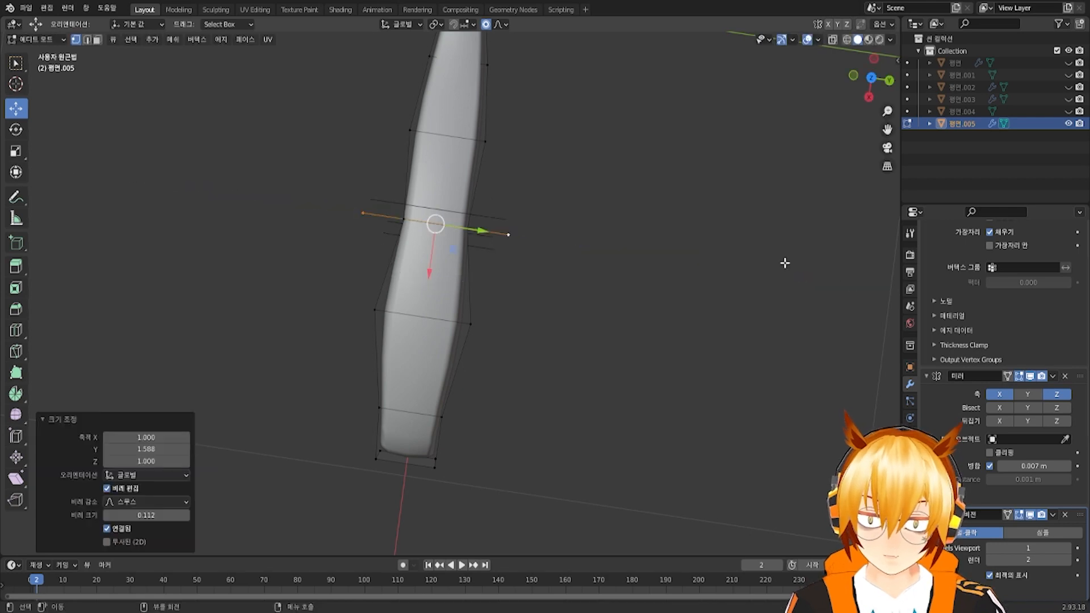
{"action": "middle_click_drag", "start_coordinate": [536, 255], "coordinate": [486, 247]}
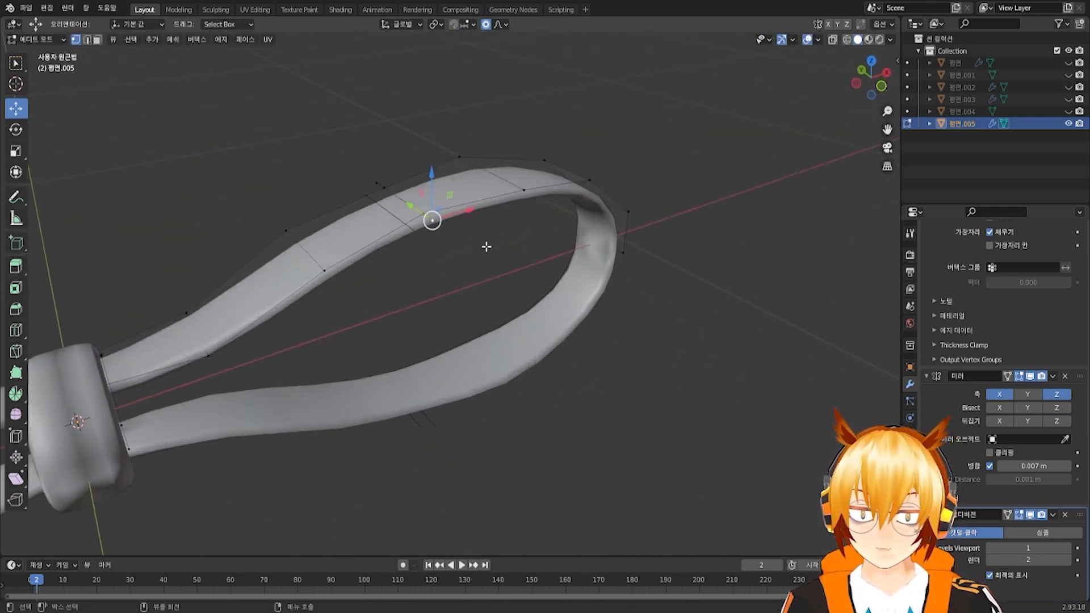
{"action": "middle_click_drag", "start_coordinate": [412, 194], "coordinate": [567, 341]}
{"action": "key", "text": "ctrl+z"}
Scale the loop's third cross edge to about 1.380 along Y
{"action": "key", "text": "s"}
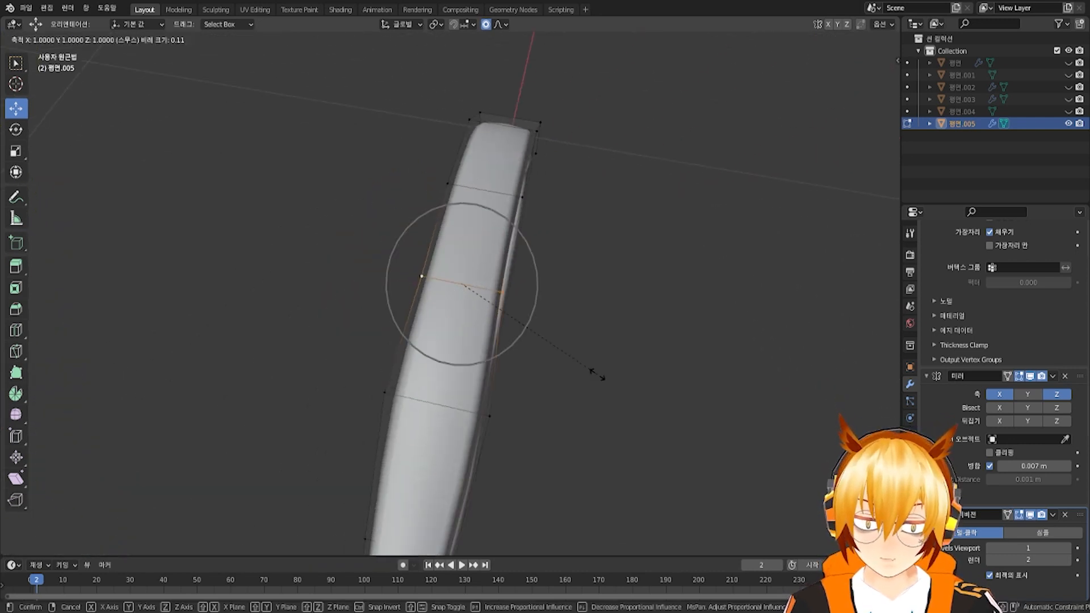
{"action": "left_click", "coordinate": [696, 375]}
{"action": "left_click", "coordinate": [487, 180], "text": "alt"}
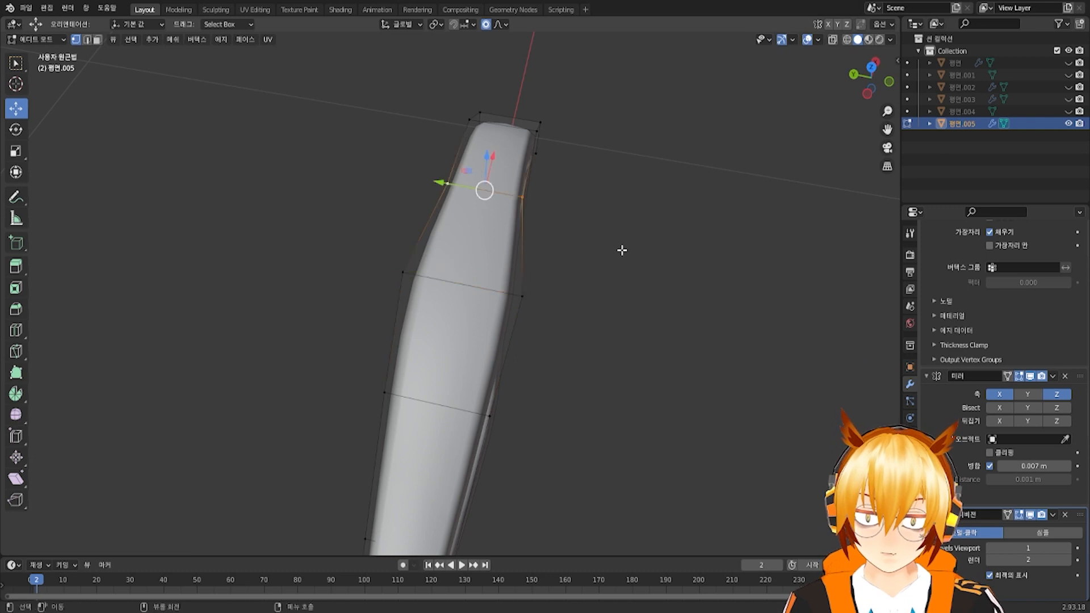
{"action": "key", "text": "s"}
{"action": "key", "text": "y"}
{"action": "left_click", "coordinate": [686, 256]}
{"action": "middle_click_drag", "start_coordinate": [598, 204], "coordinate": [570, 247]}
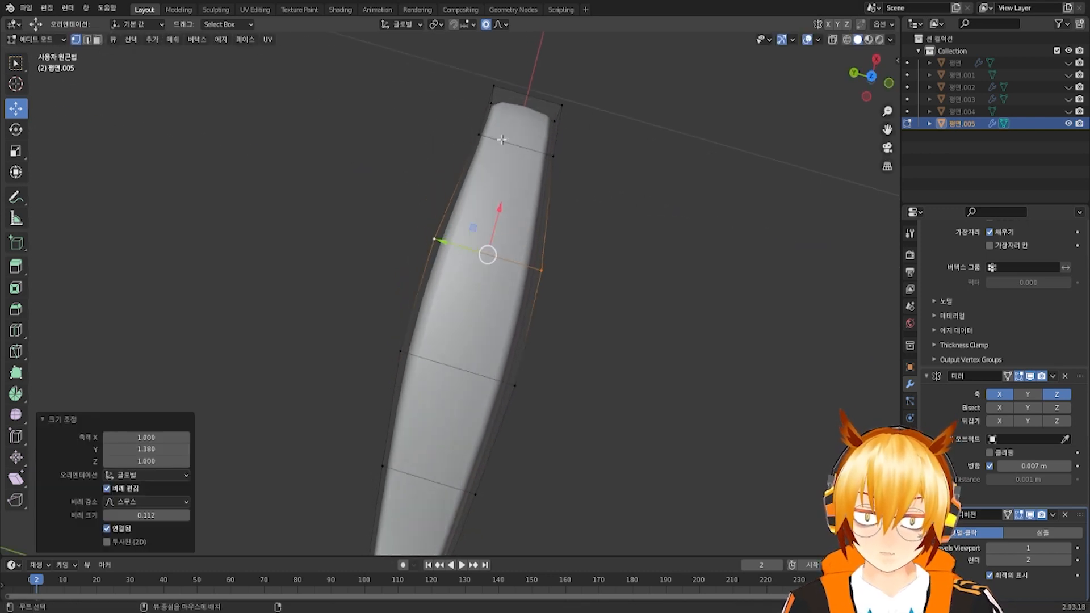
Scale the loop's fourth cross edge to about 1.44 along Y and its outermost tip edge to about 1.463
{"action": "left_click", "coordinate": [523, 148], "text": "alt"}
{"action": "key", "text": "s"}
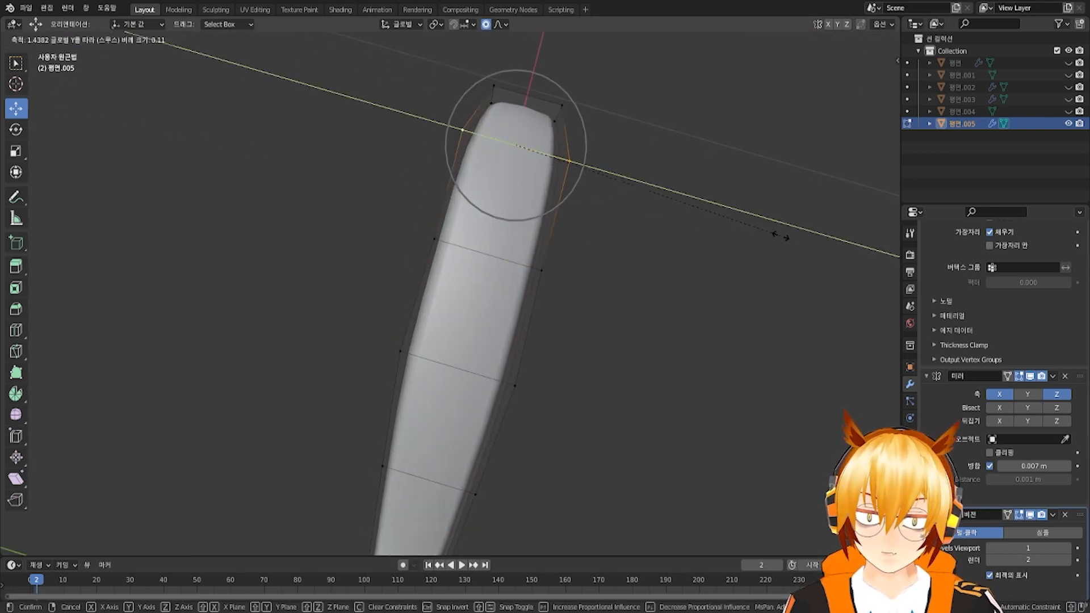
{"action": "left_click", "coordinate": [783, 236]}
{"action": "middle_click_drag", "start_coordinate": [568, 156], "coordinate": [553, 242], "text": "shift"}
{"action": "left_click", "coordinate": [525, 170], "text": "alt"}
{"action": "key", "text": "s"}
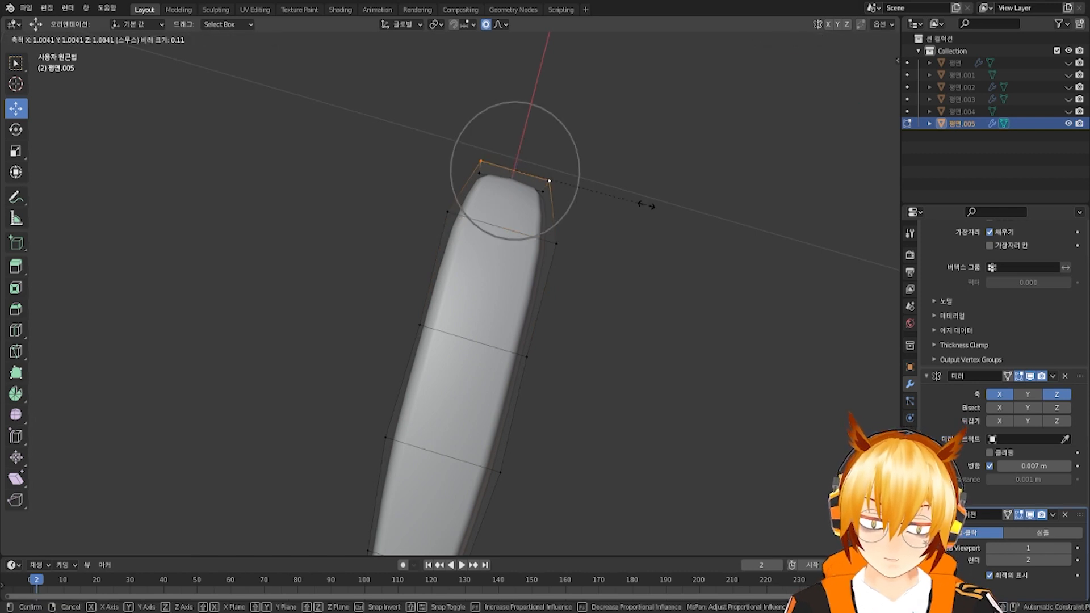
{"action": "left_click", "coordinate": [709, 215]}
{"action": "scroll", "coordinate": [707, 216], "scroll_direction": "down", "scroll_amount": 3}
{"action": "middle_click_drag", "start_coordinate": [695, 218], "coordinate": [590, 278]}
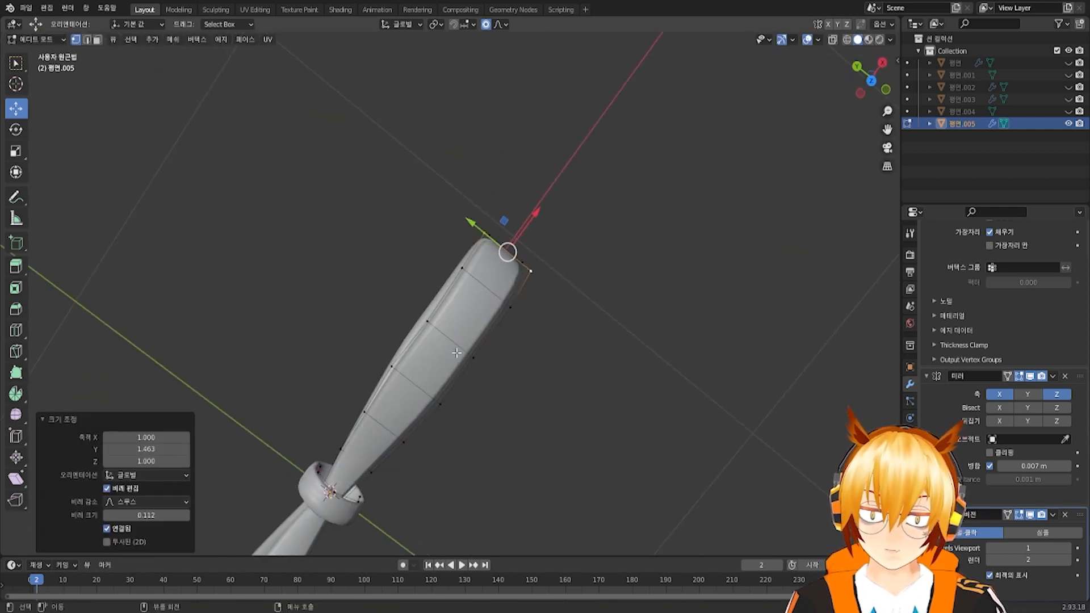
Widen the loop's third cross edge again to about 1.301 along Y and return to Object Mode to check the bow
{"action": "left_click", "coordinate": [457, 352], "text": "alt"}
{"action": "key", "text": "s"}
{"action": "left_click", "coordinate": [614, 381]}
{"action": "scroll", "coordinate": [603, 378], "scroll_direction": "down", "scroll_amount": 2}
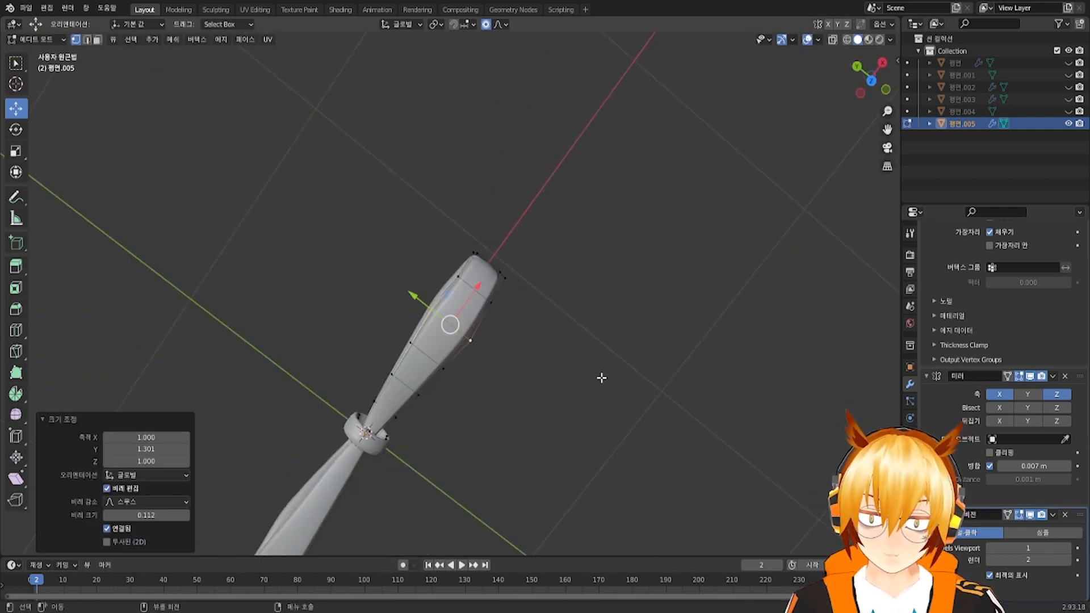
{"action": "middle_click_drag", "start_coordinate": [601, 376], "coordinate": [262, 120]}
{"action": "left_click", "coordinate": [550, 321]}
{"action": "scroll", "coordinate": [549, 321], "scroll_direction": "down", "scroll_amount": 2}
{"action": "left_click", "coordinate": [28, 53]}
{"action": "scroll", "coordinate": [369, 284], "scroll_direction": "down", "scroll_amount": 2}
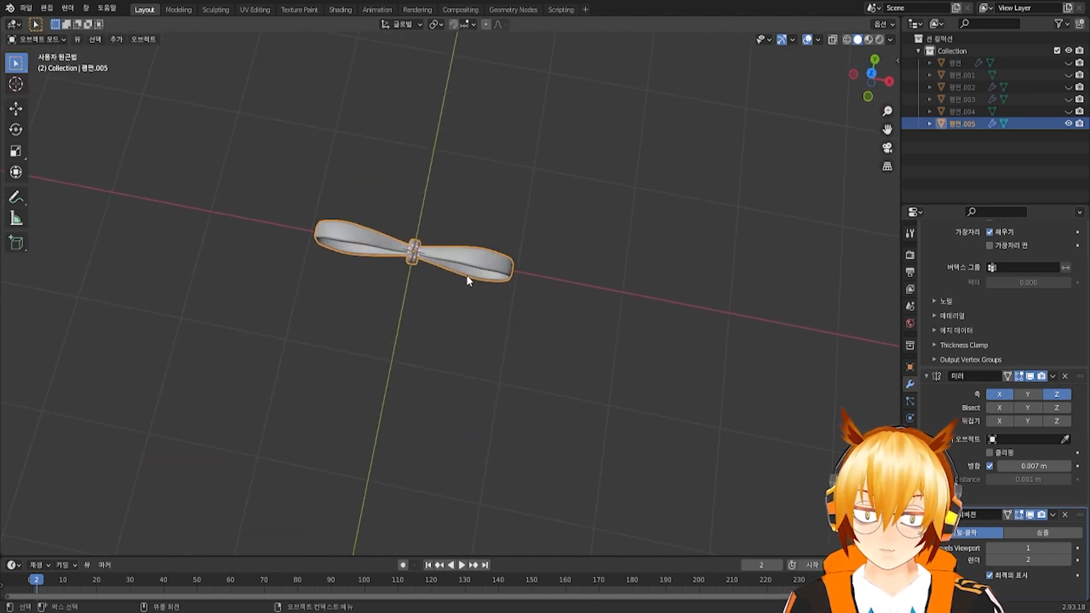
In Edit Mode with X-ray on, duplicate a short front edge of the knot, offset about 0.071 m in X and −0.048 m in Y
{"action": "scroll", "coordinate": [426, 243], "scroll_direction": "up", "scroll_amount": 4}
{"action": "key", "text": "Tab"}
{"action": "middle_click_drag", "start_coordinate": [467, 275], "coordinate": [491, 177]}
{"action": "scroll", "coordinate": [423, 244], "scroll_direction": "up", "scroll_amount": 1}
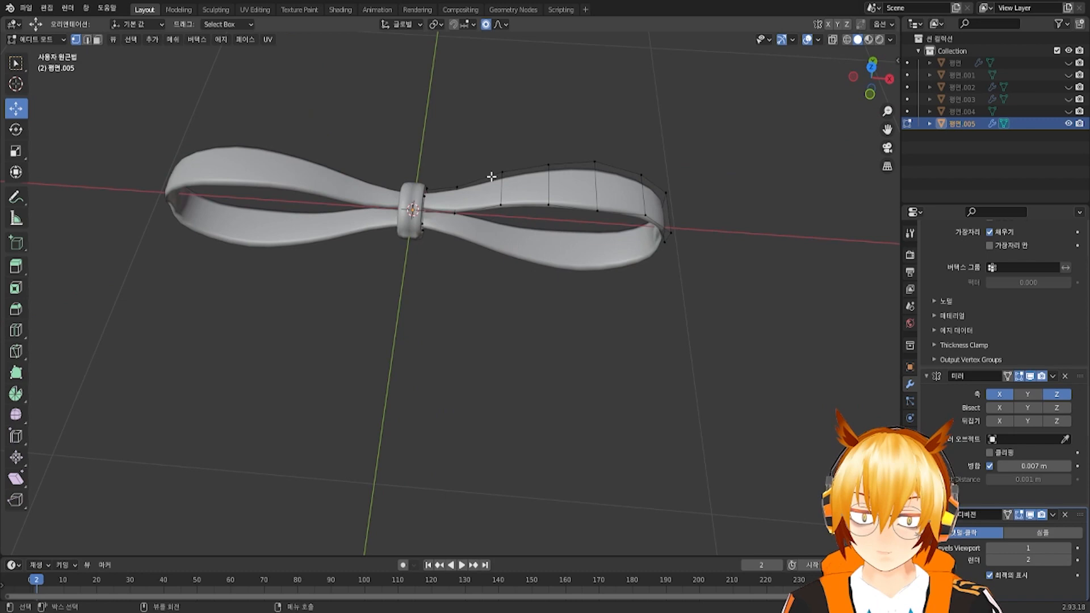
{"action": "left_click", "coordinate": [832, 39]}
{"action": "scroll", "coordinate": [413, 202], "scroll_direction": "up", "scroll_amount": 6}
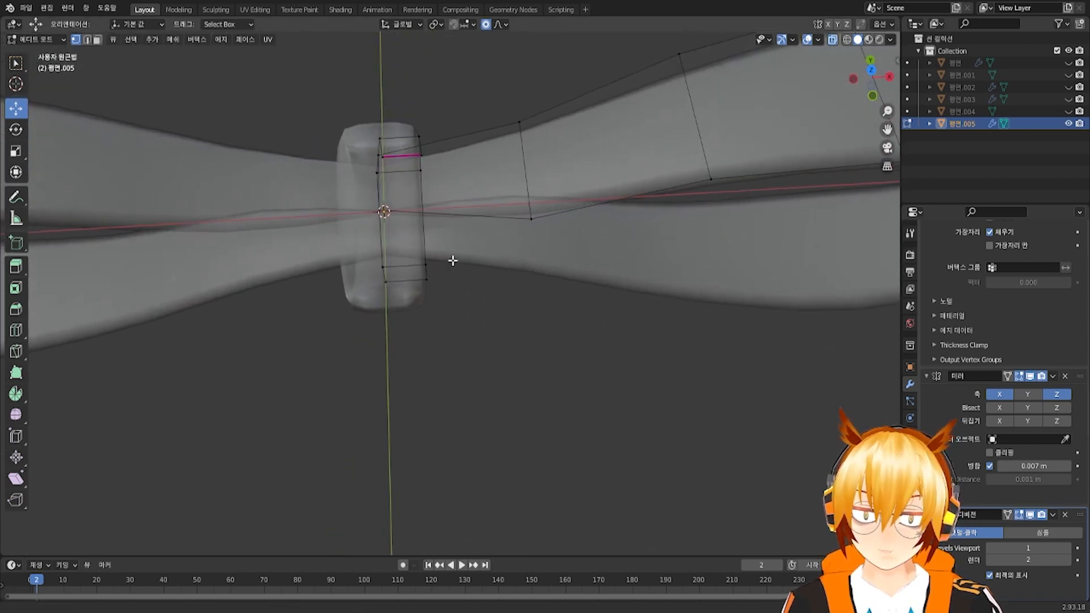
{"action": "middle_click_drag", "start_coordinate": [453, 260], "coordinate": [418, 277]}
{"action": "key", "text": "shift+d"}
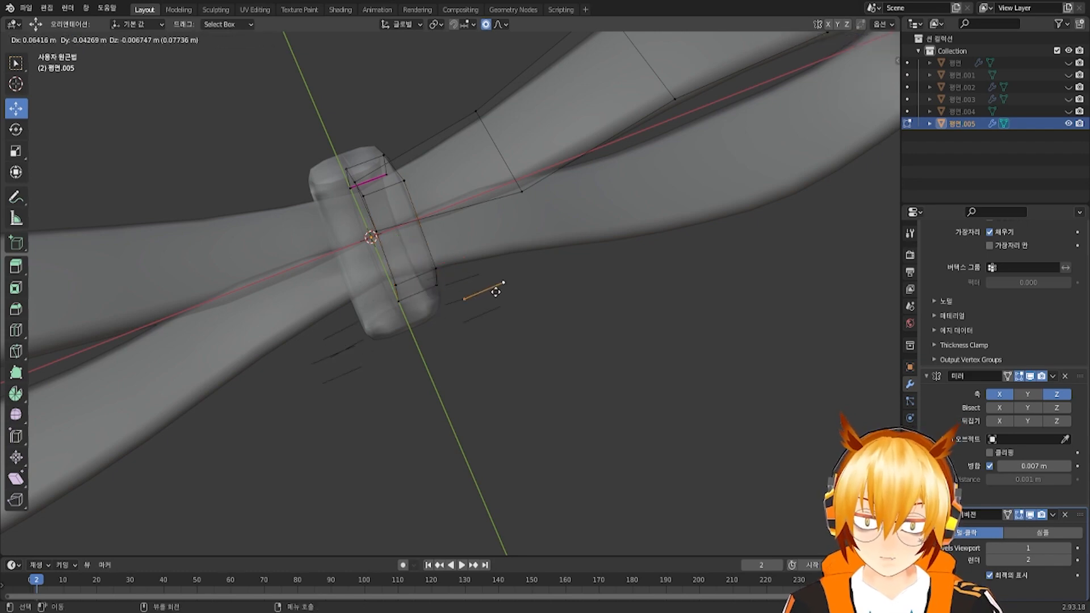
{"action": "left_click", "coordinate": [489, 291]}
{"action": "middle_click_drag", "start_coordinate": [489, 291], "coordinate": [468, 331]}
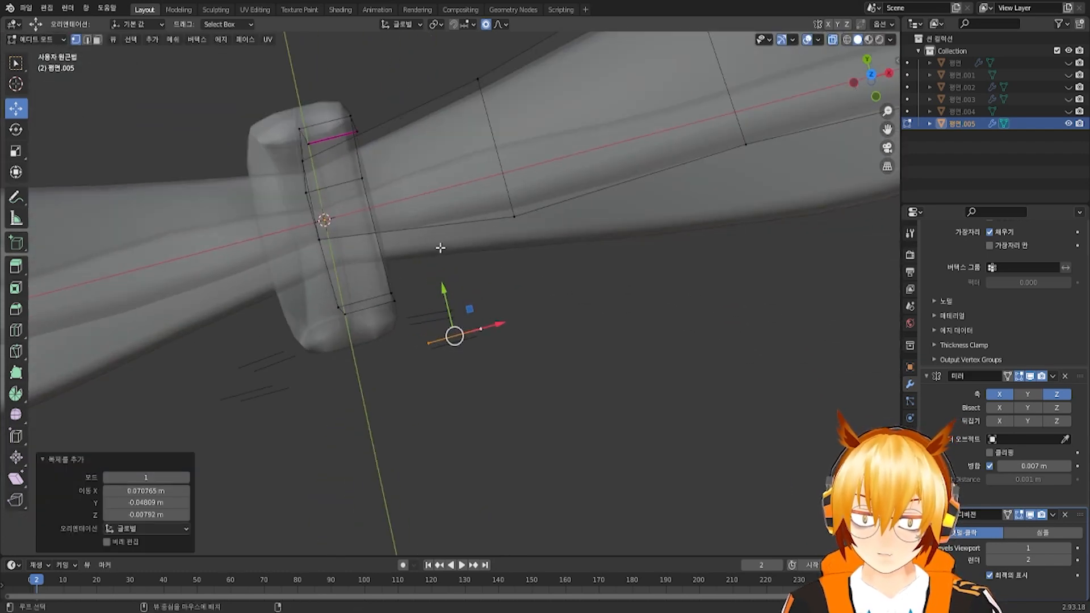
From the top orthographic view, extrude the duplicated edge about 0.061 m along X and −0.139 m along Y as a ribbon tail
{"action": "middle_click_drag", "start_coordinate": [441, 245], "coordinate": [437, 231], "text": "alt"}
{"action": "scroll", "coordinate": [437, 231], "scroll_direction": "up", "scroll_amount": 1, "text": "alt"}
{"action": "middle_click_drag", "start_coordinate": [540, 259], "coordinate": [437, 283], "text": "alt"}
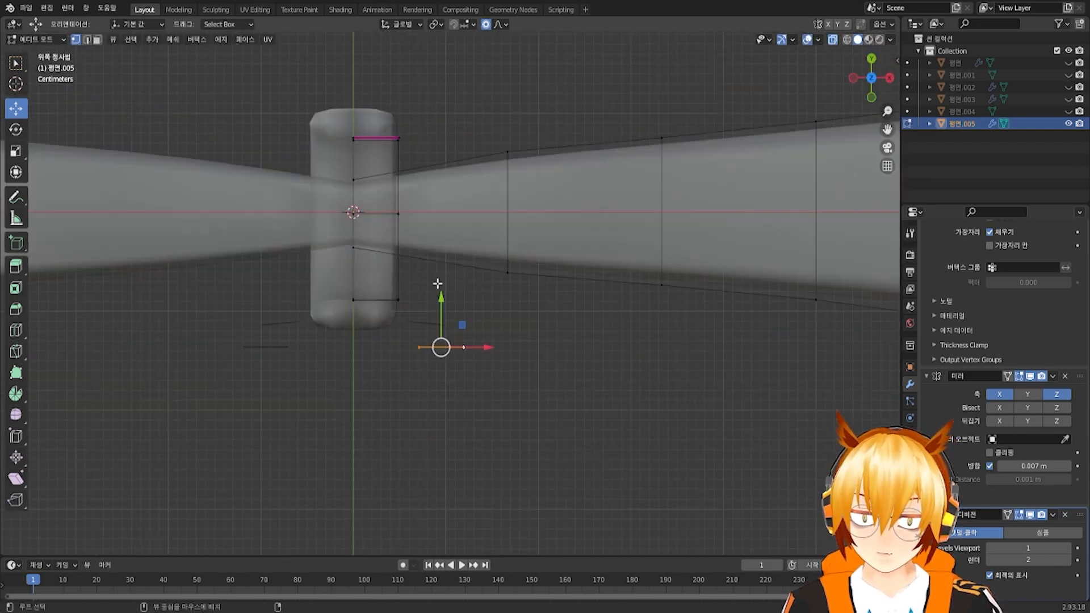
{"action": "key", "text": "e"}
{"action": "left_click", "coordinate": [515, 459]}
{"action": "middle_click_drag", "start_coordinate": [514, 459], "coordinate": [483, 311], "text": "shift"}
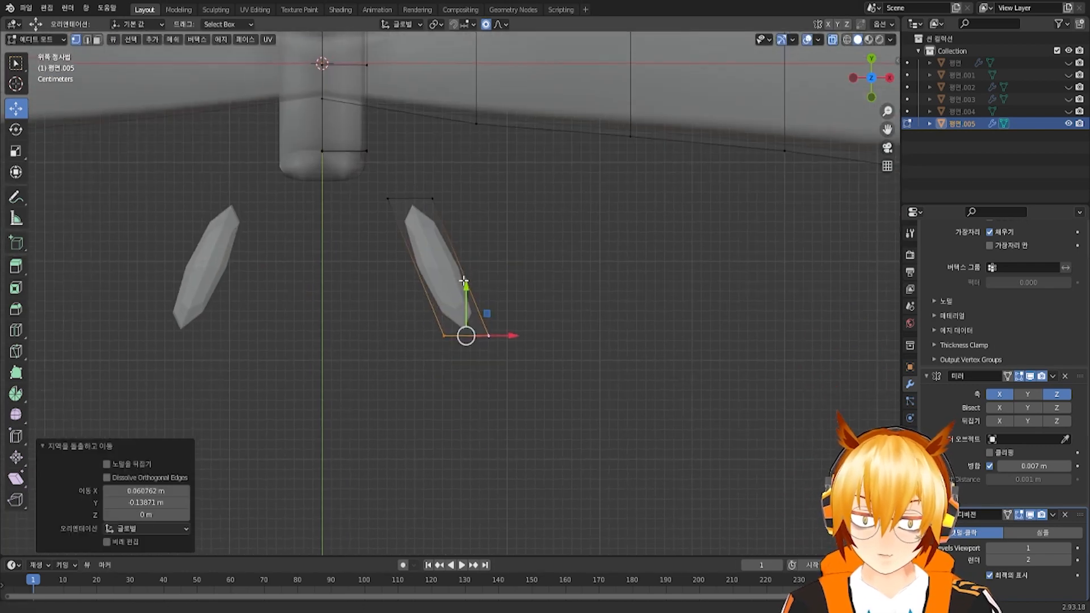
Lengthen the tail by pulling its free end about 0.441 m and another 0.198 m toward −Y, shifting it outward along X
{"action": "scroll", "coordinate": [479, 310], "scroll_direction": "down", "scroll_amount": 1}
{"action": "left_click_drag", "start_coordinate": [464, 285], "coordinate": [464, 248]}
{"action": "left_click_drag", "start_coordinate": [495, 285], "coordinate": [491, 285]}
{"action": "middle_click_drag", "start_coordinate": [446, 316], "coordinate": [446, 224]}
{"action": "left_click_drag", "start_coordinate": [458, 170], "coordinate": [487, 533]}
{"action": "scroll", "coordinate": [490, 491], "scroll_direction": "down", "scroll_amount": 1}
{"action": "middle_click_drag", "start_coordinate": [490, 491], "coordinate": [476, 327], "text": "shift"}
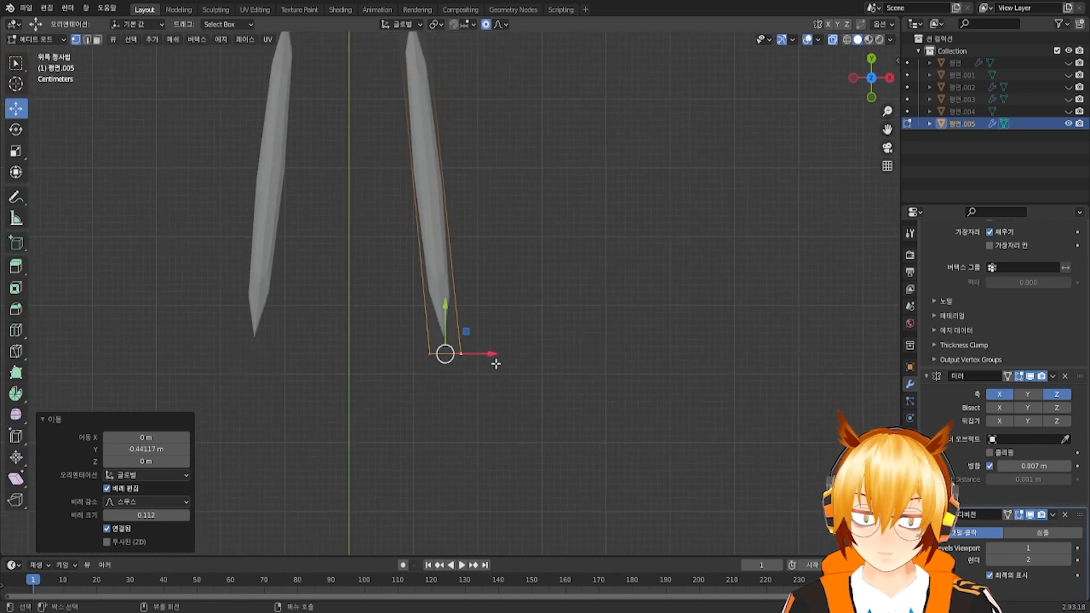
{"action": "left_click_drag", "start_coordinate": [489, 354], "coordinate": [565, 352]}
{"action": "left_click_drag", "start_coordinate": [523, 323], "coordinate": [522, 459]}
Add seven evenly spaced loop cuts across the ribbon tail
{"action": "middle_click_drag", "start_coordinate": [513, 386], "coordinate": [537, 351], "text": "shift"}
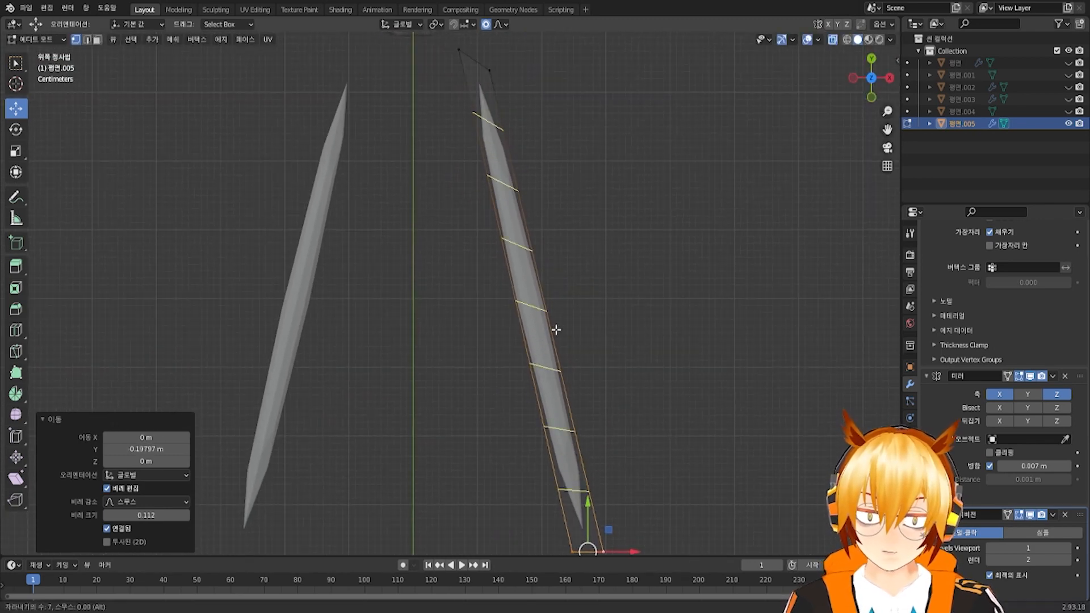
{"action": "left_click", "coordinate": [557, 329]}
{"action": "right_click", "coordinate": [554, 326]}
{"action": "middle_click_drag", "start_coordinate": [541, 250], "coordinate": [544, 335], "text": "shift"}
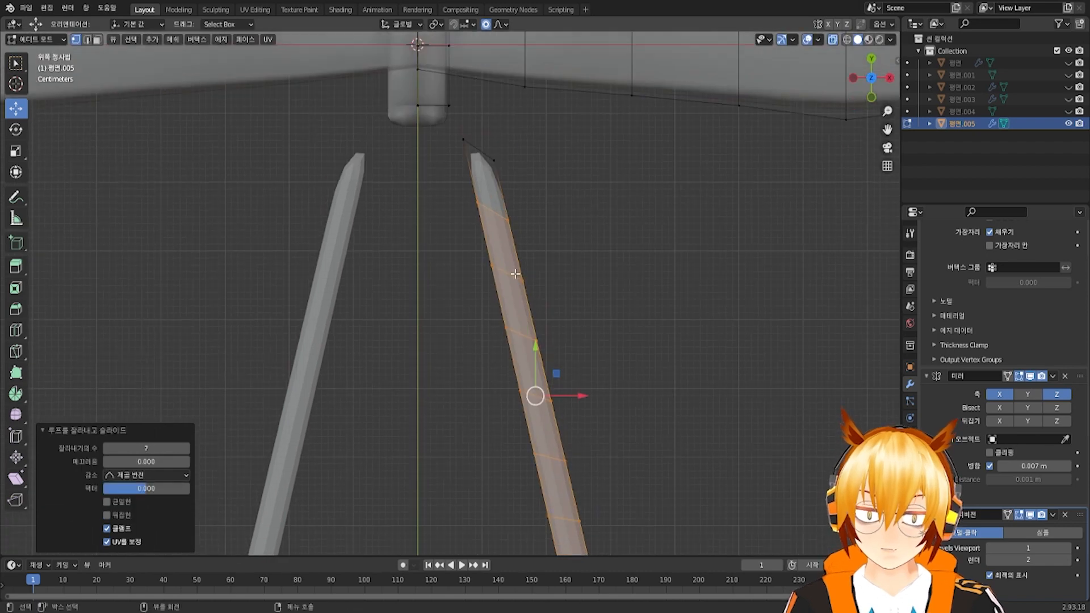
Try to move the corner vertex at the upper end of the ribbon tail toward the knot
{"action": "scroll", "coordinate": [505, 250], "scroll_direction": "down", "scroll_amount": 2}
{"action": "left_click", "coordinate": [469, 196]}
{"action": "scroll", "coordinate": [471, 196], "scroll_direction": "up", "scroll_amount": 2}
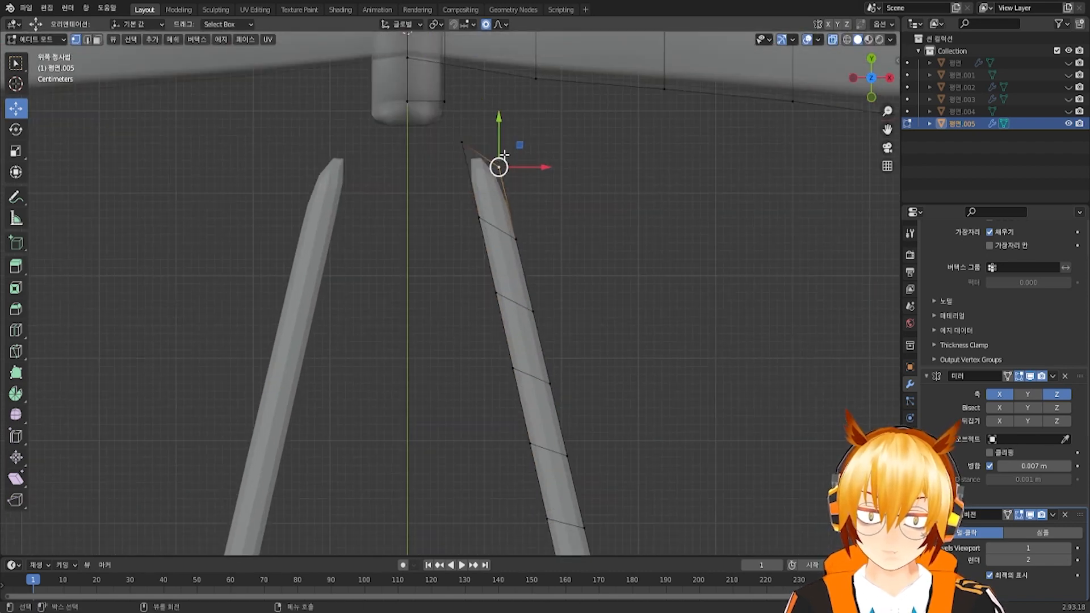
{"action": "key", "text": "g"}
{"action": "left_click", "coordinate": [497, 103]}
{"action": "key", "text": "ctrl+z"}
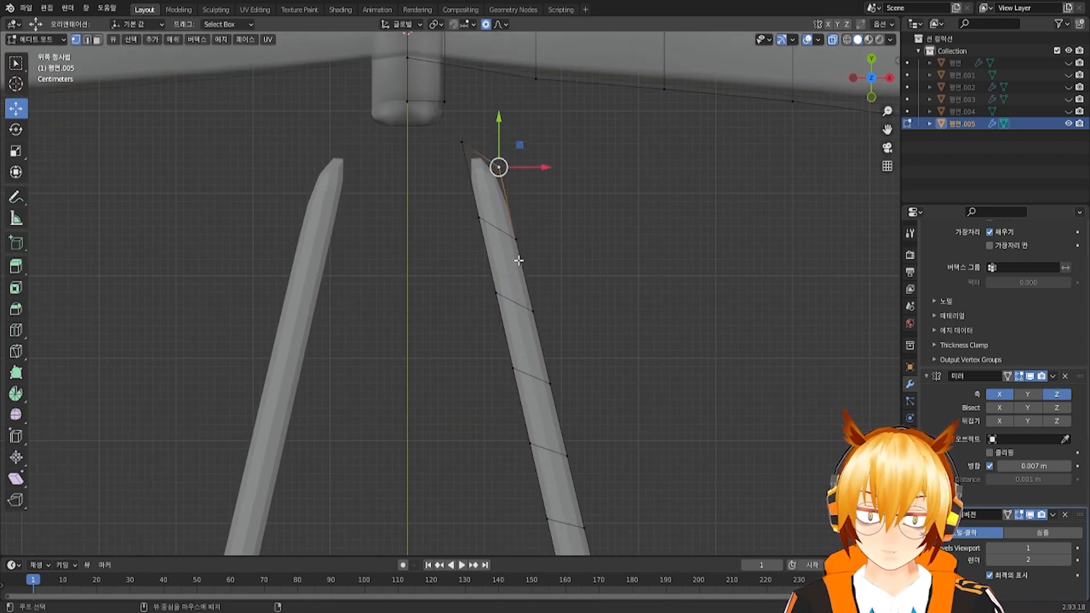
Move the tail's outer long edge loop about 0.063 m along Y and −0.005 m along X with proportional editing
{"action": "key", "text": "g"}
{"action": "key", "text": "y"}
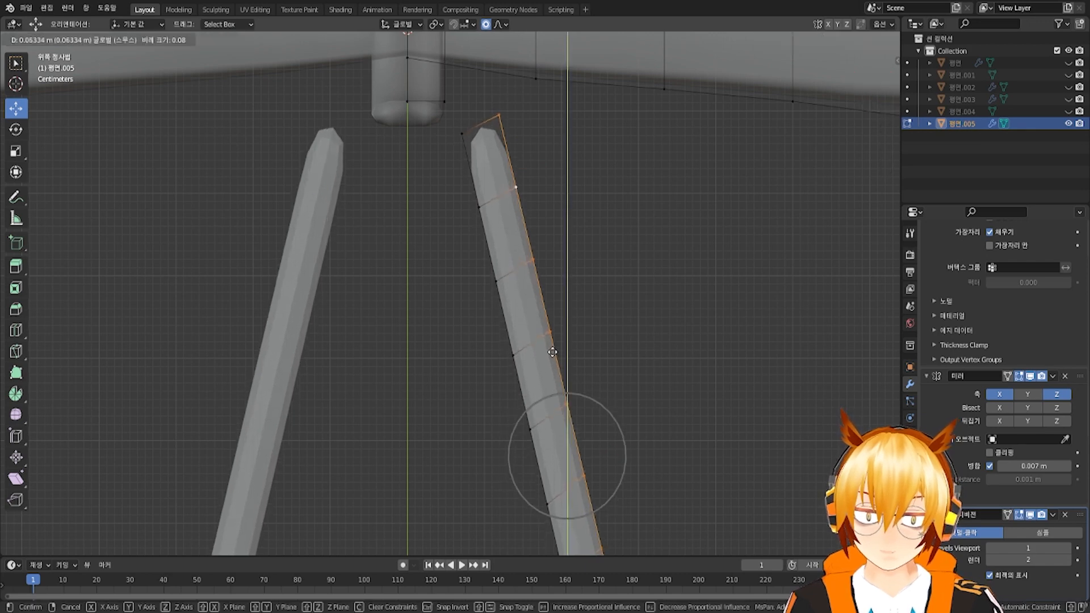
{"action": "left_click_drag", "start_coordinate": [552, 351], "coordinate": [553, 353]}
{"action": "left_click_drag", "start_coordinate": [603, 404], "coordinate": [599, 406]}
{"action": "middle_click_drag", "start_coordinate": [505, 223], "coordinate": [524, 297], "text": "shift"}
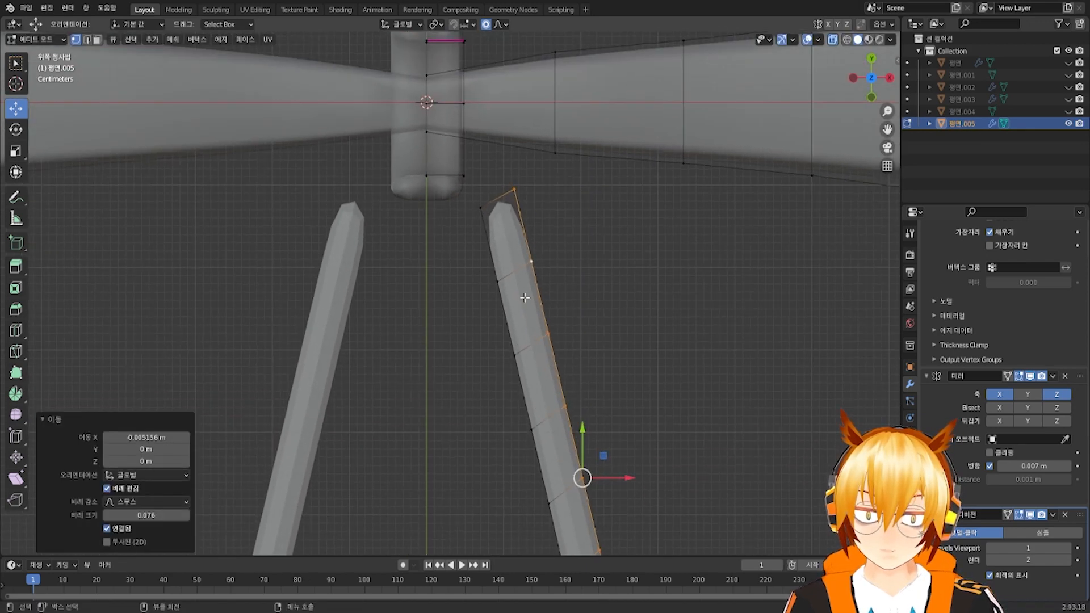
Using proportional editing, move the tail's upper end edge about 0.058 m along Y and −0.060 m along X into the knot
{"action": "left_click", "coordinate": [510, 196]}
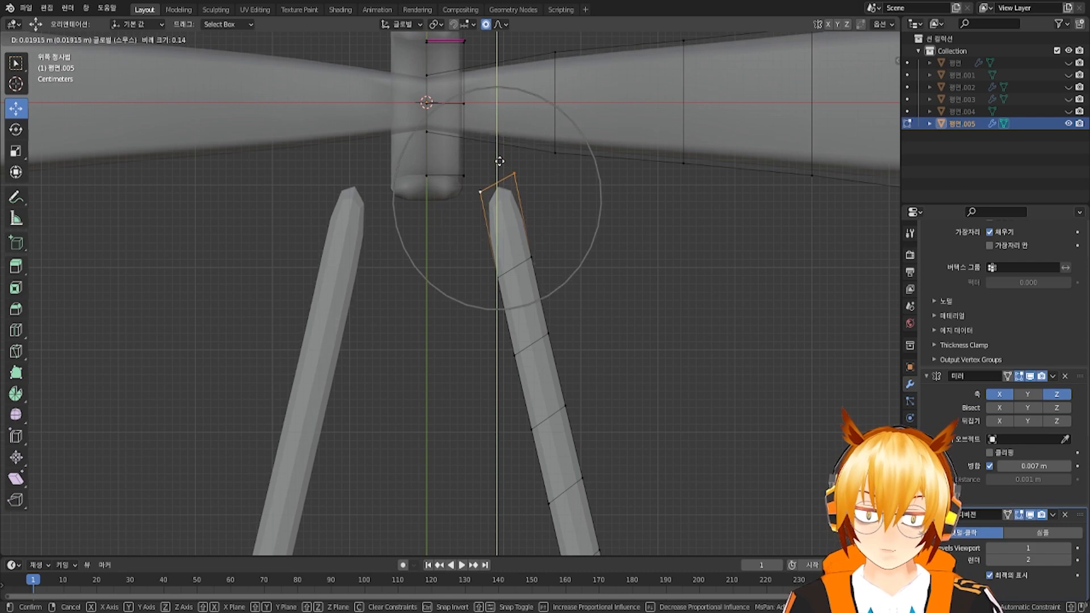
{"action": "scroll", "coordinate": [499, 161], "scroll_direction": "down", "scroll_amount": 20}
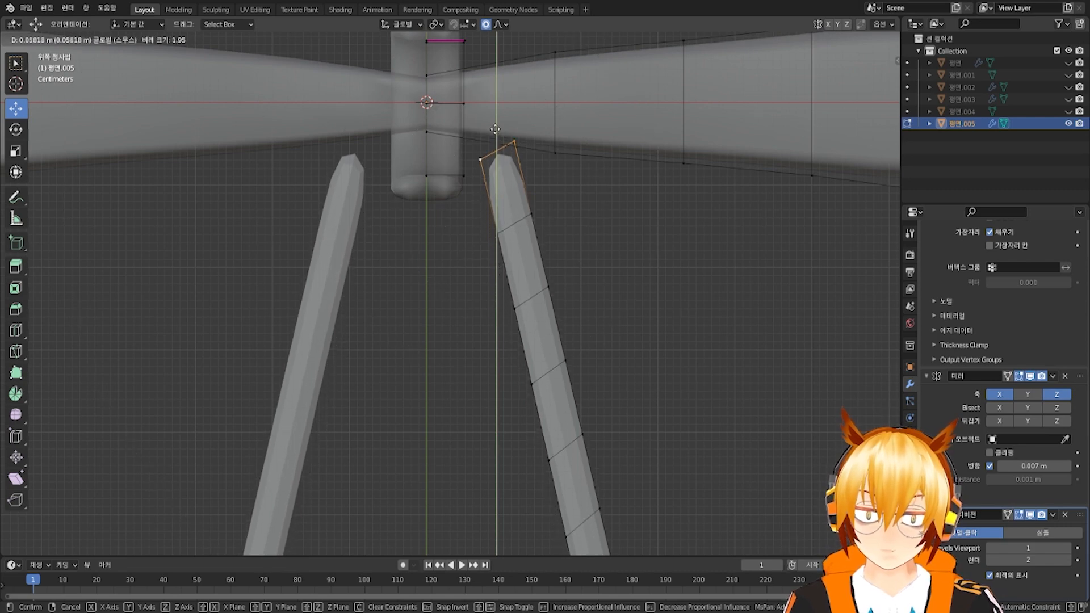
{"action": "left_click", "coordinate": [495, 129]}
{"action": "key", "text": "g"}
{"action": "key", "text": "x"}
{"action": "scroll", "coordinate": [496, 148], "scroll_direction": "up", "scroll_amount": 10}
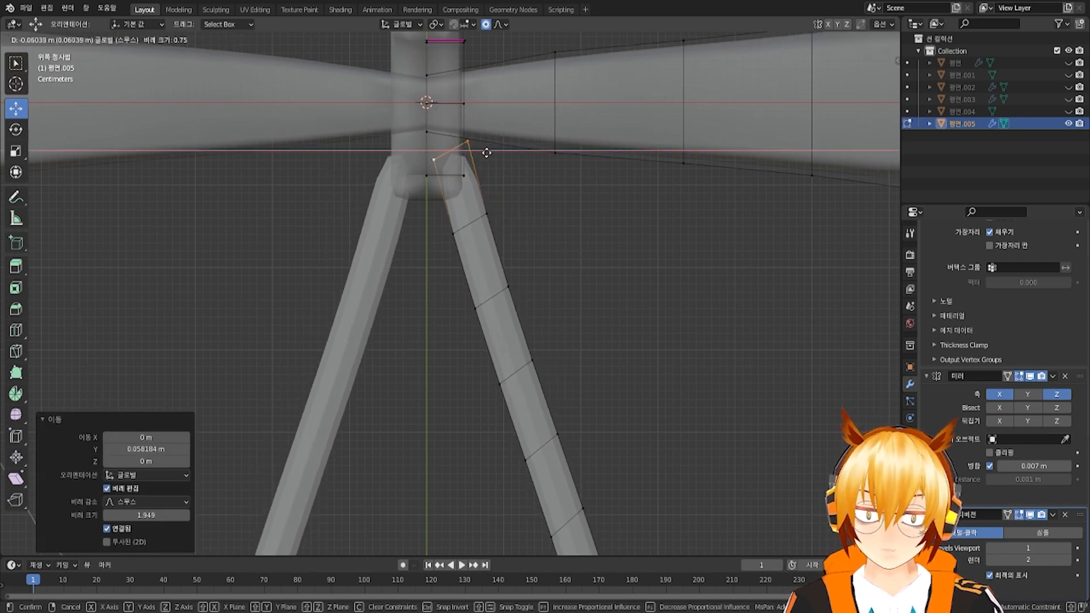
{"action": "scroll", "coordinate": [486, 154], "scroll_direction": "up", "scroll_amount": 6}
{"action": "left_click", "coordinate": [487, 159]}
{"action": "middle_click_drag", "start_coordinate": [497, 193], "coordinate": [485, 156], "text": "shift"}
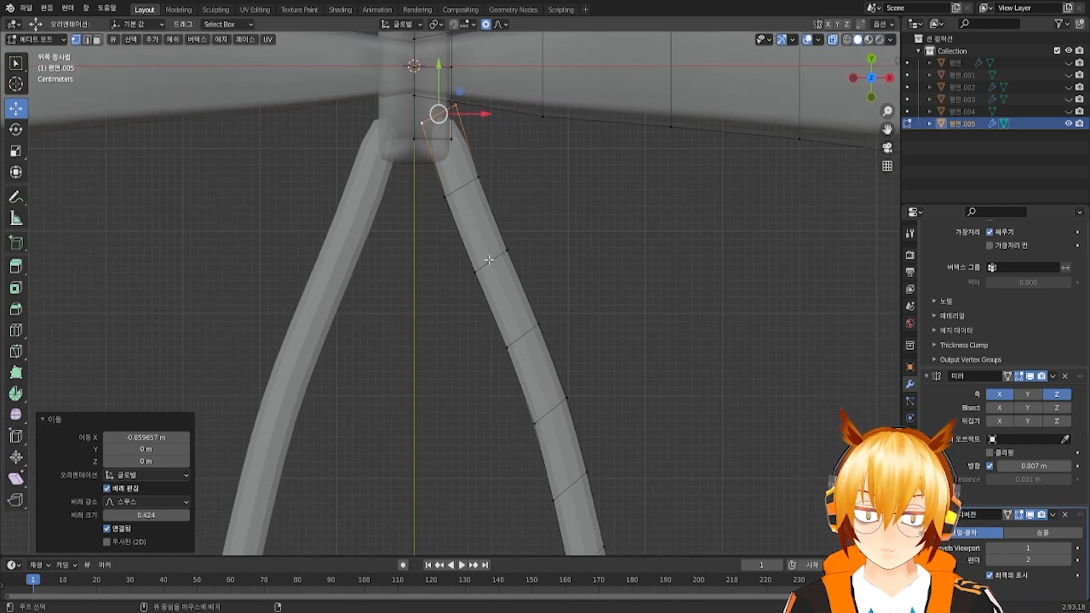
Bow the upper tail by shifting its first three cross edges outward along X one by one, the second by about 0.018 m
{"action": "left_click", "coordinate": [488, 259]}
{"action": "key", "text": "g"}
{"action": "key", "text": "x"}
{"action": "scroll", "coordinate": [519, 190], "scroll_direction": "up", "scroll_amount": 10}
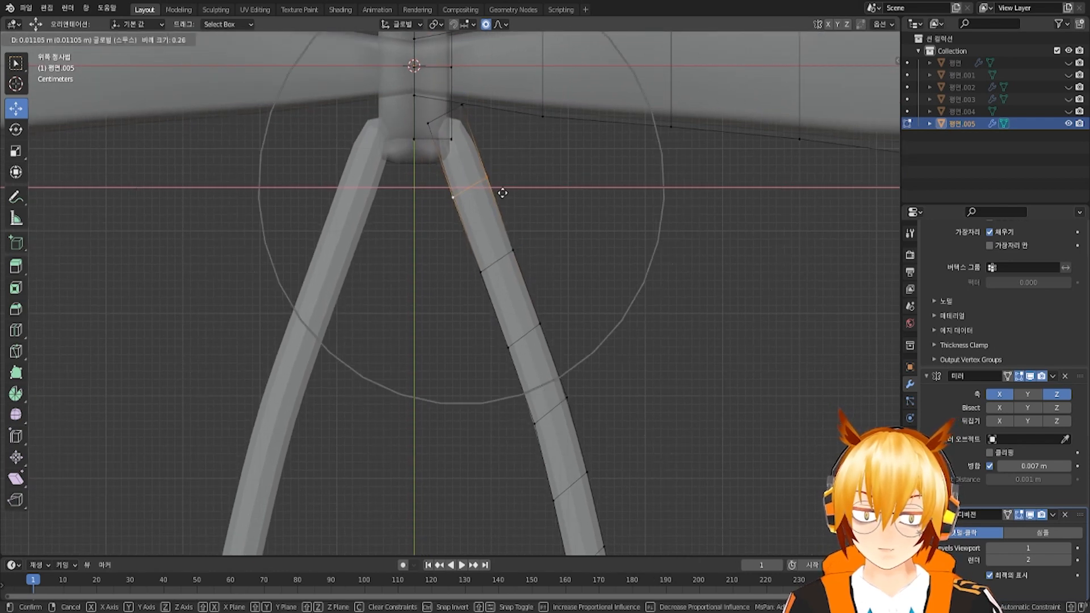
{"action": "left_click", "coordinate": [523, 190]}
{"action": "left_click", "coordinate": [495, 268]}
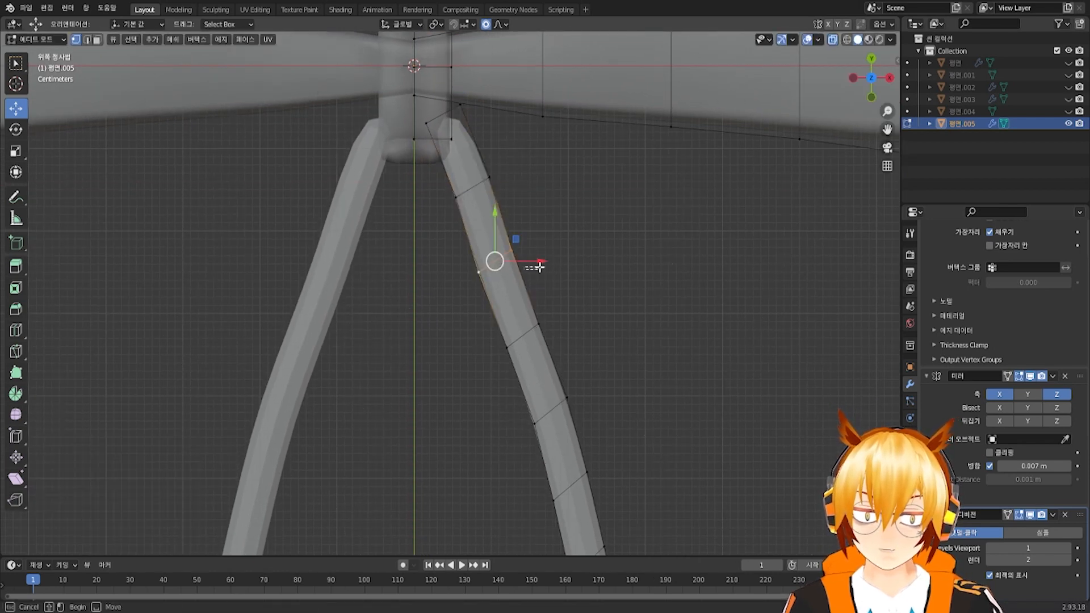
{"action": "left_click_drag", "start_coordinate": [534, 263], "coordinate": [547, 263]}
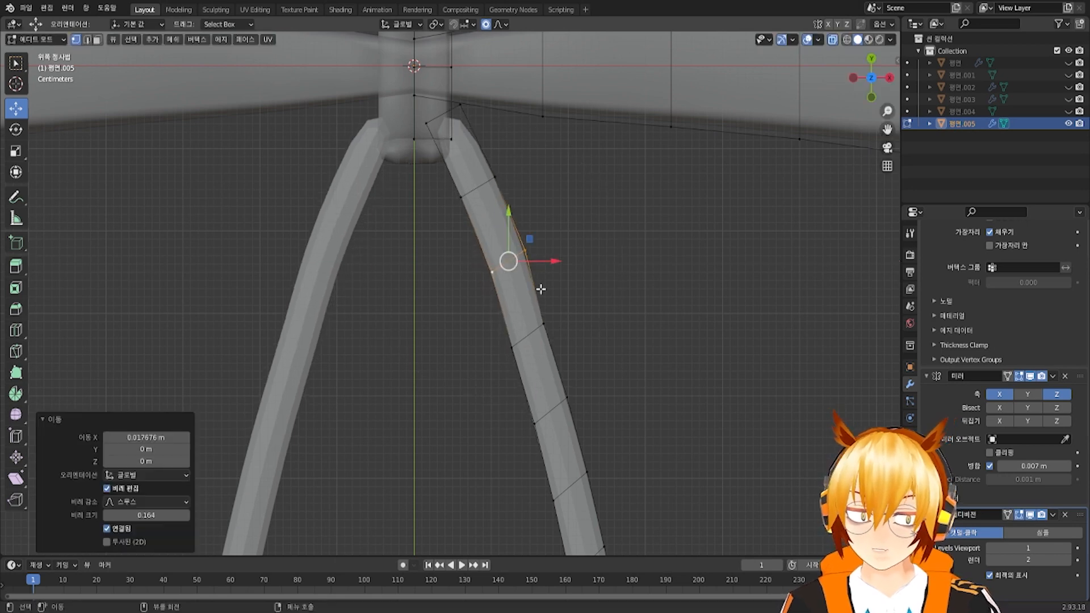
{"action": "left_click", "coordinate": [575, 338]}
{"action": "left_click_drag", "start_coordinate": [574, 337], "coordinate": [587, 340]}
Raise the tail's upper end edge further into the knot along Y and shift it about 0.007 m toward −X
{"action": "scroll", "coordinate": [584, 341], "scroll_direction": "up", "scroll_amount": 3}
{"action": "middle_click_drag", "start_coordinate": [467, 111], "coordinate": [482, 196], "text": "shift"}
{"action": "left_click", "coordinate": [477, 190]}
{"action": "left_click_drag", "start_coordinate": [506, 185], "coordinate": [467, 136]}
{"action": "left_click_drag", "start_coordinate": [506, 166], "coordinate": [500, 166]}
Move the tail's lower end edge about −0.048 m along X with a proportional size of about 0.62
{"action": "scroll", "coordinate": [520, 272], "scroll_direction": "down", "scroll_amount": 4}
{"action": "middle_click_drag", "start_coordinate": [529, 373], "coordinate": [521, 271], "text": "shift"}
{"action": "middle_click_drag", "start_coordinate": [536, 416], "coordinate": [529, 383], "text": "shift"}
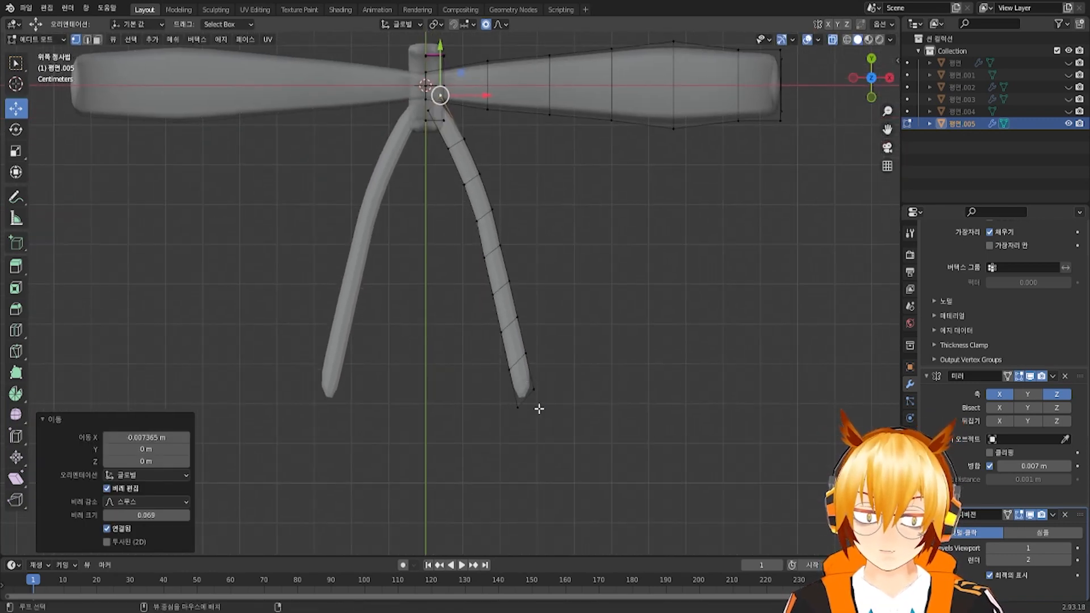
{"action": "scroll", "coordinate": [539, 409], "scroll_direction": "up", "scroll_amount": 4}
{"action": "left_click", "coordinate": [588, 472], "text": "alt"}
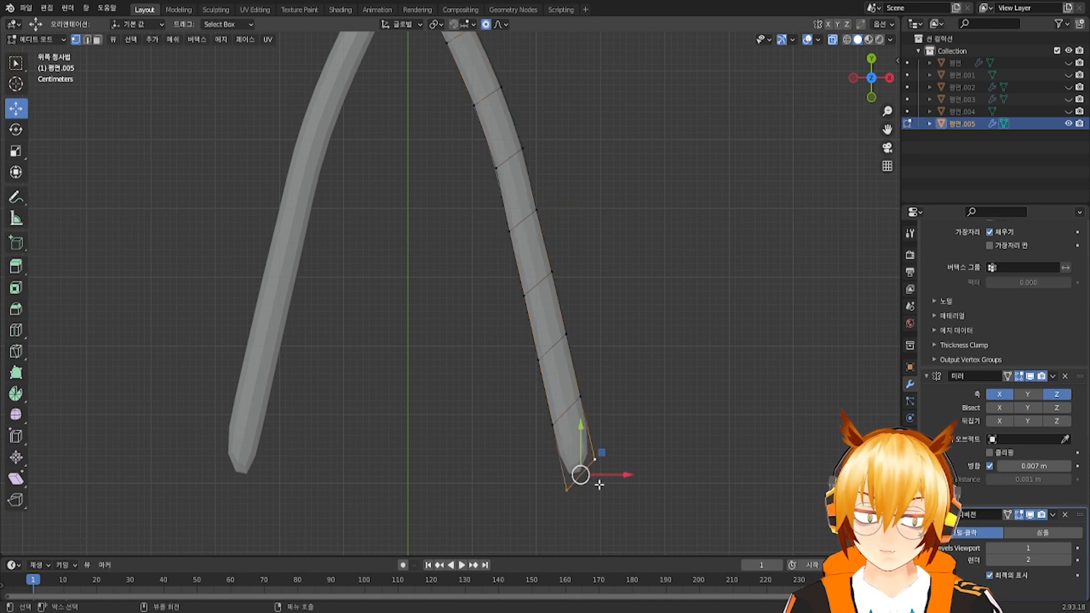
{"action": "middle_click_drag", "start_coordinate": [606, 465], "coordinate": [589, 434], "text": "shift"}
{"action": "left_click_drag", "start_coordinate": [583, 442], "coordinate": [550, 448]}
{"action": "scroll", "coordinate": [550, 448], "scroll_direction": "down", "scroll_amount": 11}
Rotate the tail's lower end edge −14.8° about Z with a proportional size of about 0.75 to curve the tail
{"action": "key", "text": "r"}
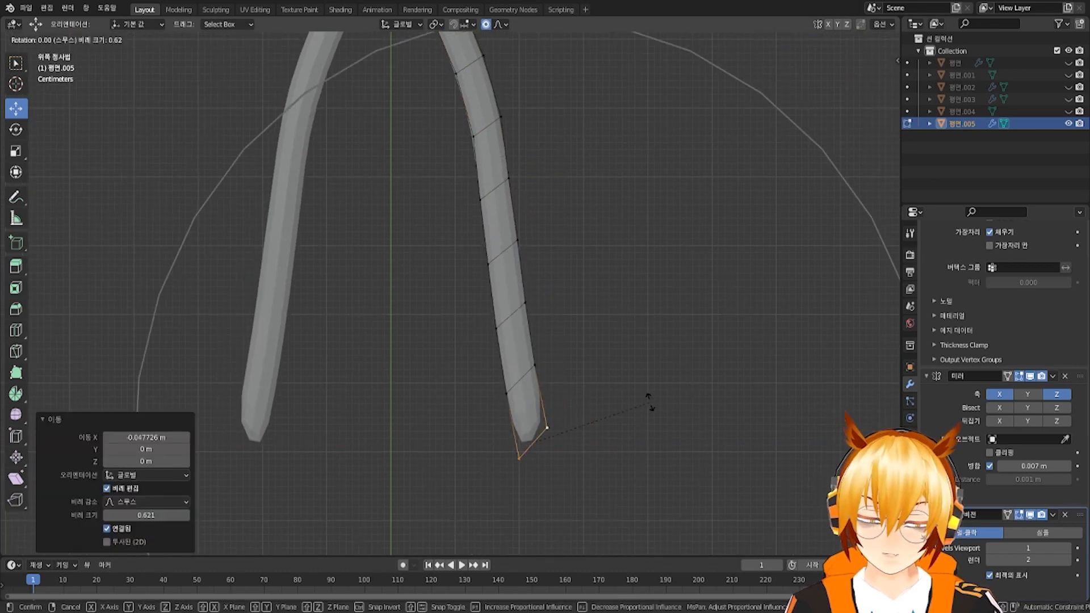
{"action": "key", "text": "z"}
{"action": "scroll", "coordinate": [664, 433], "scroll_direction": "up", "scroll_amount": 7}
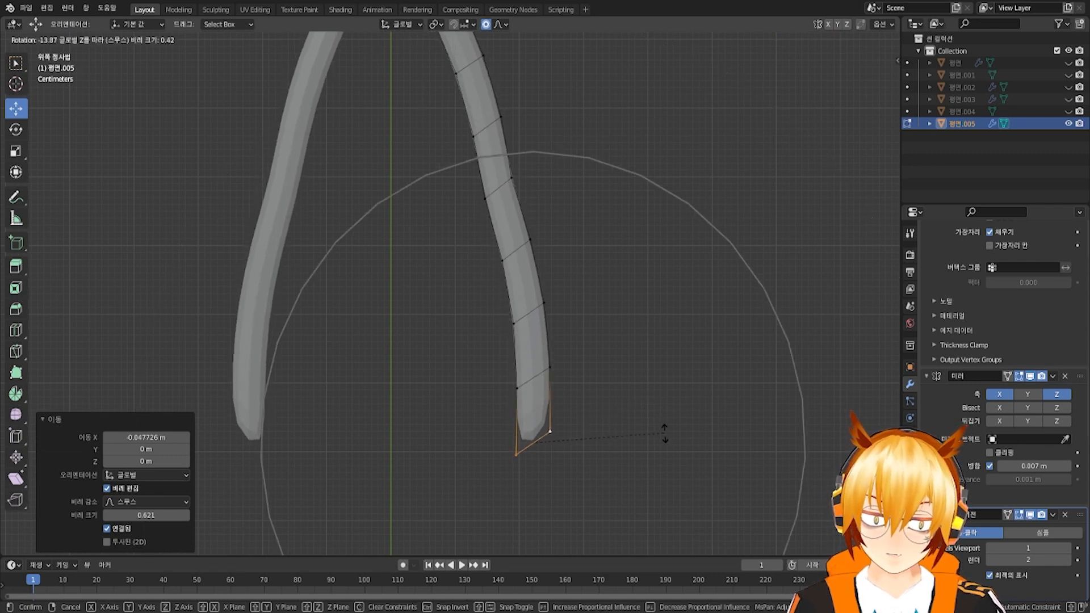
{"action": "scroll", "coordinate": [668, 444], "scroll_direction": "up", "scroll_amount": 4}
{"action": "scroll", "coordinate": [669, 443], "scroll_direction": "down", "scroll_amount": 10}
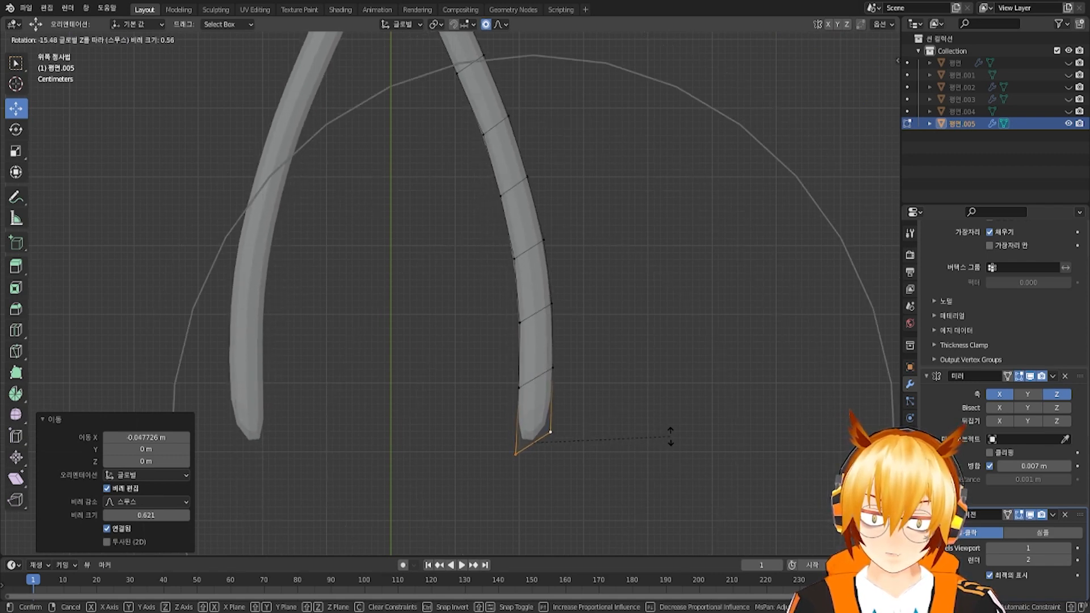
{"action": "scroll", "coordinate": [671, 436], "scroll_direction": "down", "scroll_amount": 3}
{"action": "left_click", "coordinate": [670, 437]}
Select the entire linked geometry of the ribbon tail
{"action": "scroll", "coordinate": [602, 398], "scroll_direction": "up", "scroll_amount": 6, "text": "shift"}
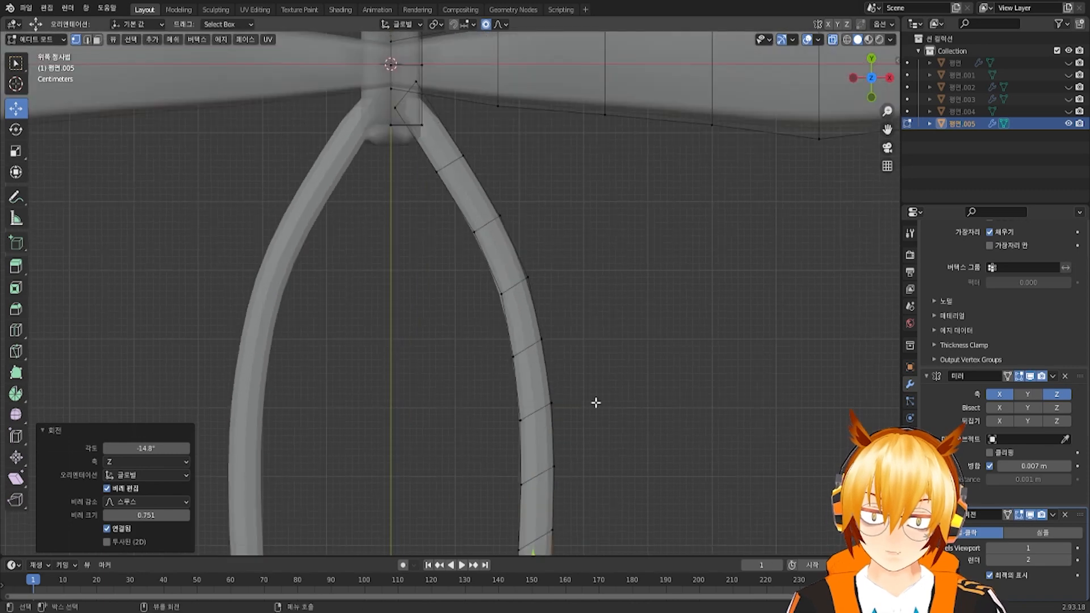
{"action": "scroll", "coordinate": [540, 426], "scroll_direction": "down", "scroll_amount": 6}
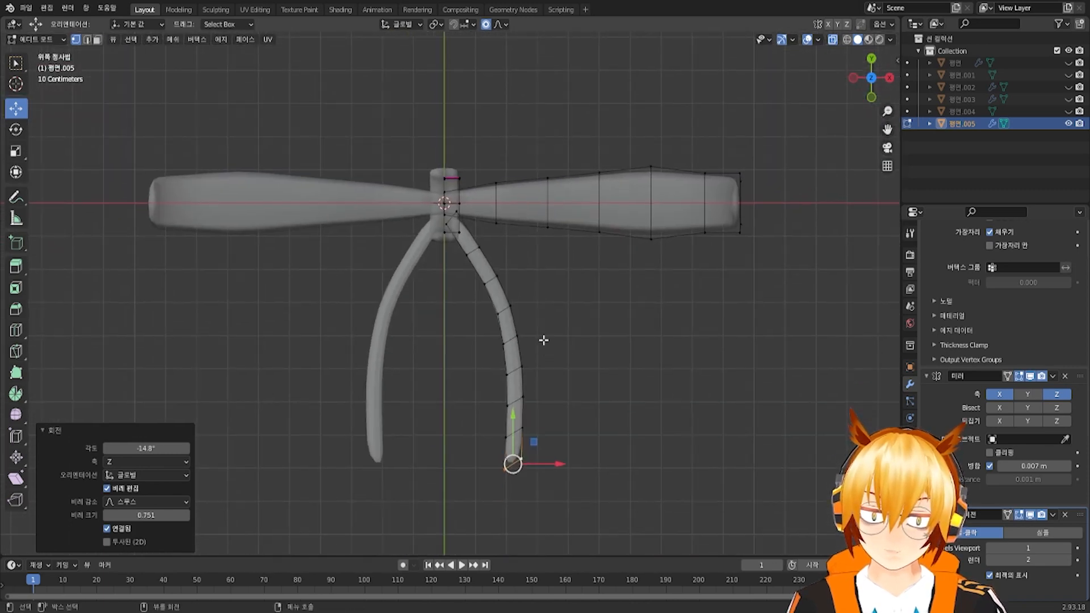
{"action": "scroll", "coordinate": [538, 373], "scroll_direction": "up", "scroll_amount": 6}
{"action": "scroll", "coordinate": [537, 373], "scroll_direction": "down", "scroll_amount": 3}
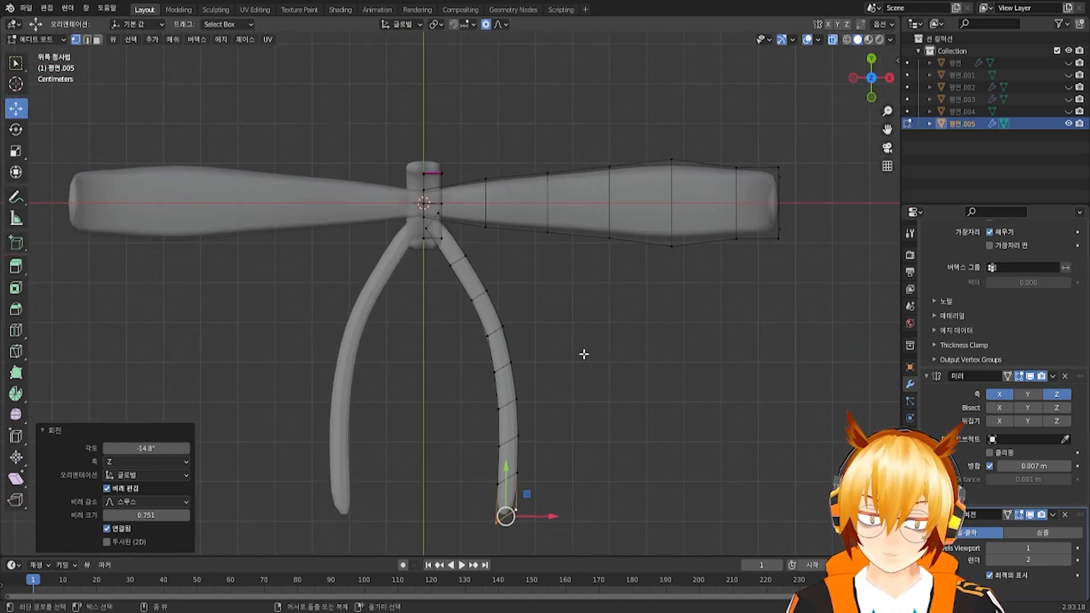
{"action": "key", "text": "ctrl+l"}
Try scaling the whole tail along X and then uniformly
{"action": "key", "text": "s"}
{"action": "key", "text": "x"}
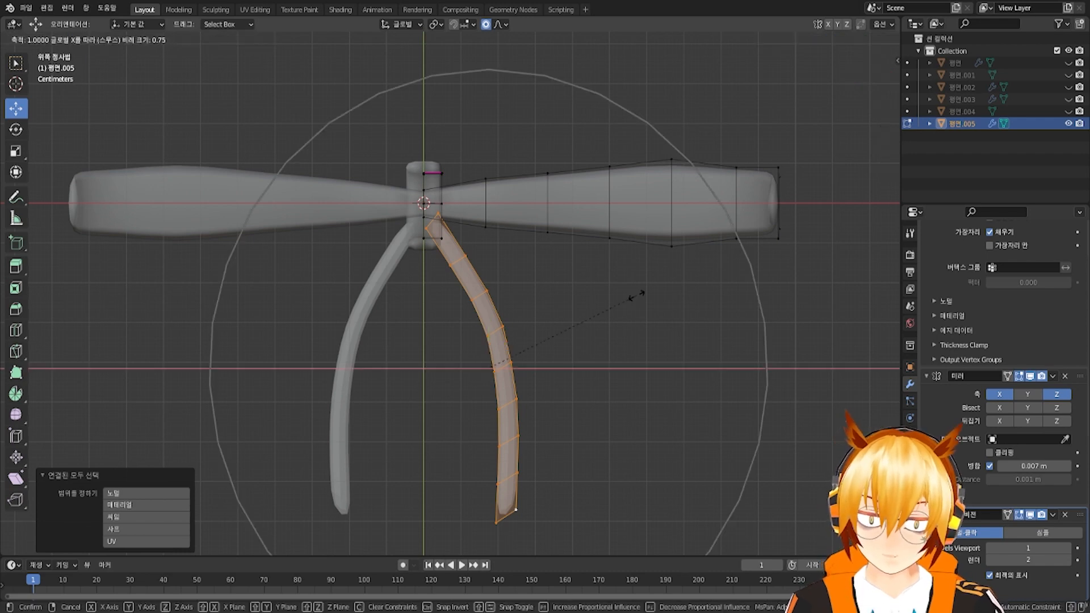
{"action": "left_click", "coordinate": [647, 293]}
{"action": "key", "text": "ctrl+z"}
{"action": "key", "text": "s"}
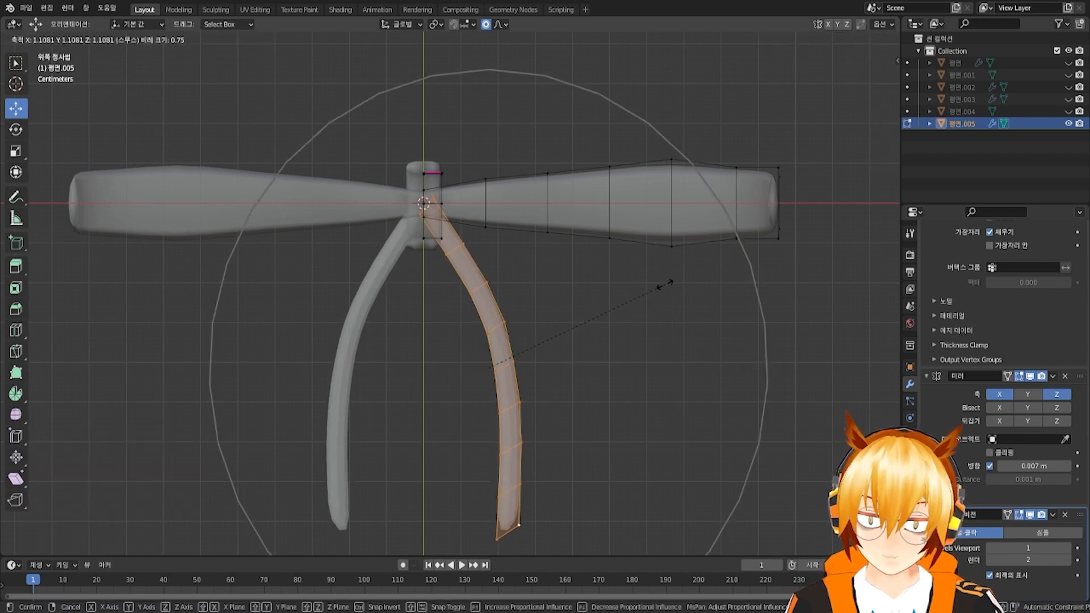
{"action": "left_click", "coordinate": [656, 293]}
{"action": "key", "text": "ctrl+z"}
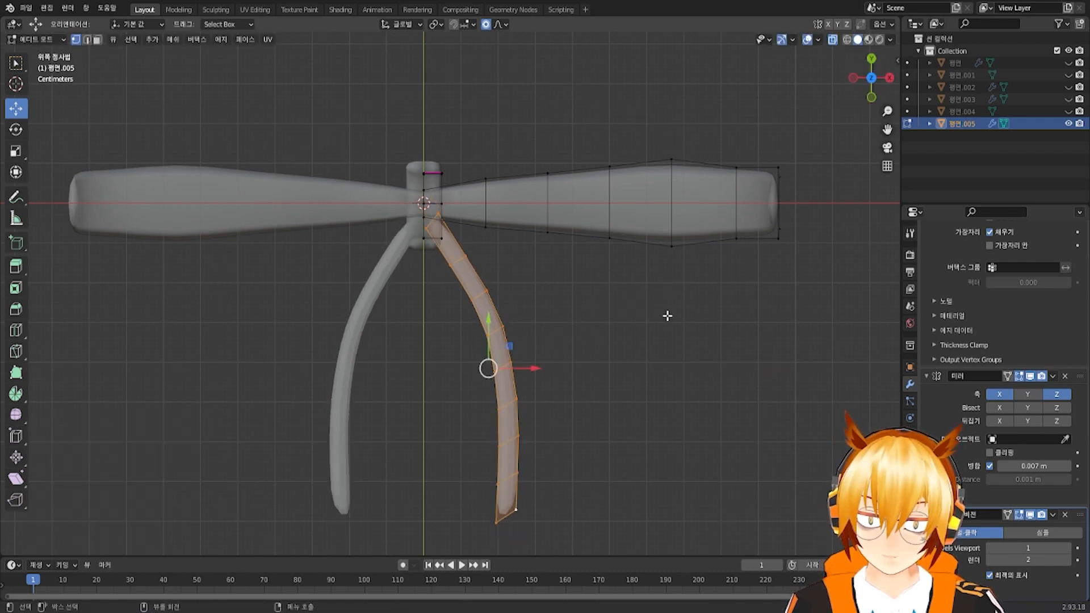
Scale the whole tail to about 1.23 along X and shift it about 0.034 m outward along X
{"action": "key", "text": "s"}
{"action": "key", "text": "x"}
{"action": "left_click", "coordinate": [710, 307]}
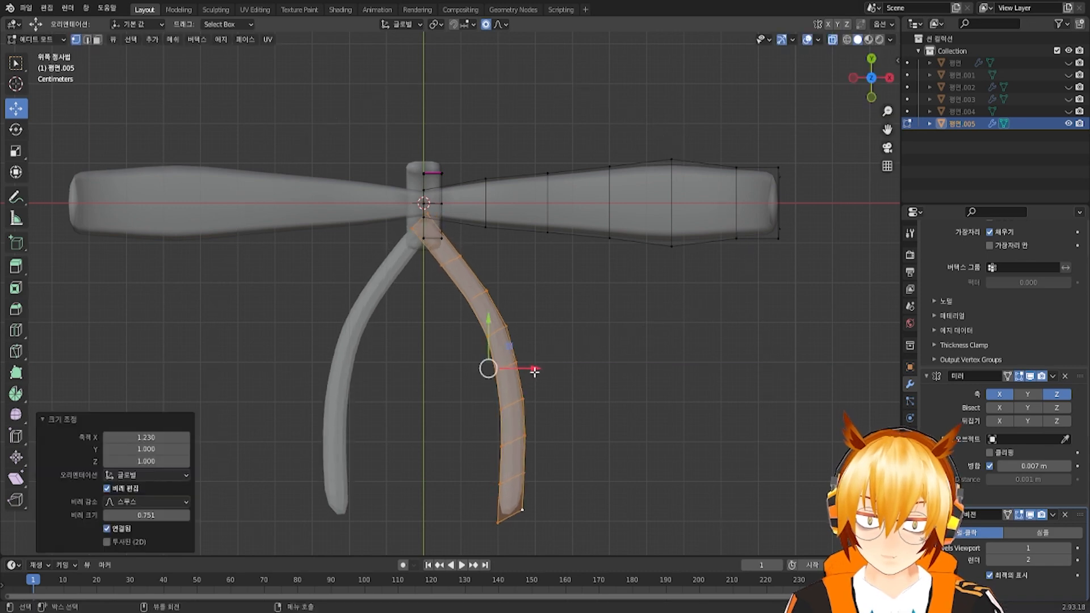
{"action": "left_click_drag", "start_coordinate": [535, 372], "coordinate": [547, 369]}
{"action": "scroll", "coordinate": [514, 297], "scroll_direction": "up", "scroll_amount": 3}
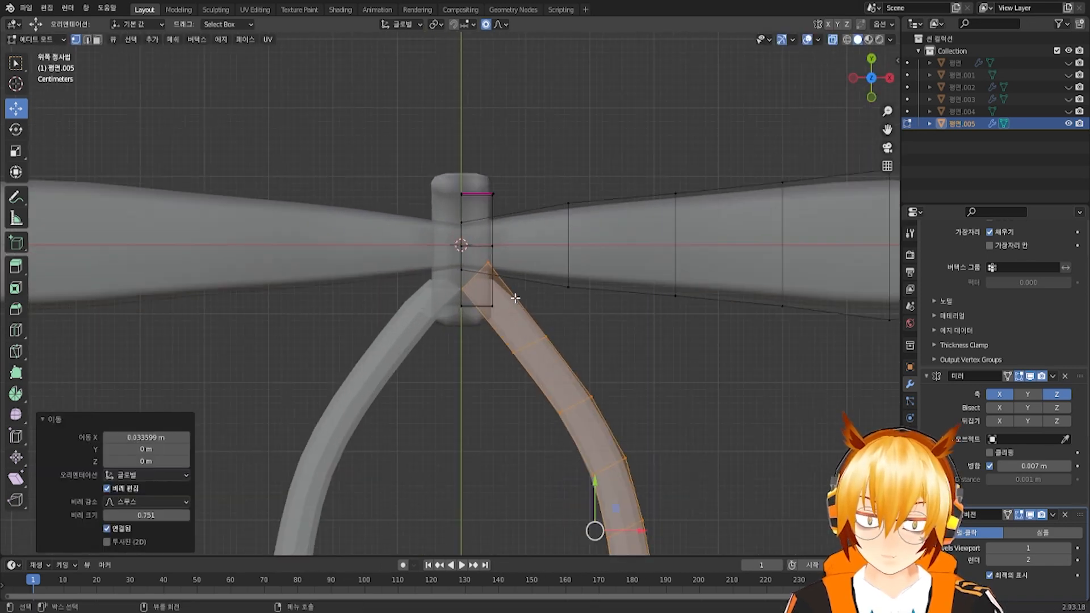
Bring the tail's upper end edge to the centre line, moving it about −0.043 m along X and 0.006 m along Y
{"action": "left_click", "coordinate": [486, 271]}
{"action": "key", "text": "g"}
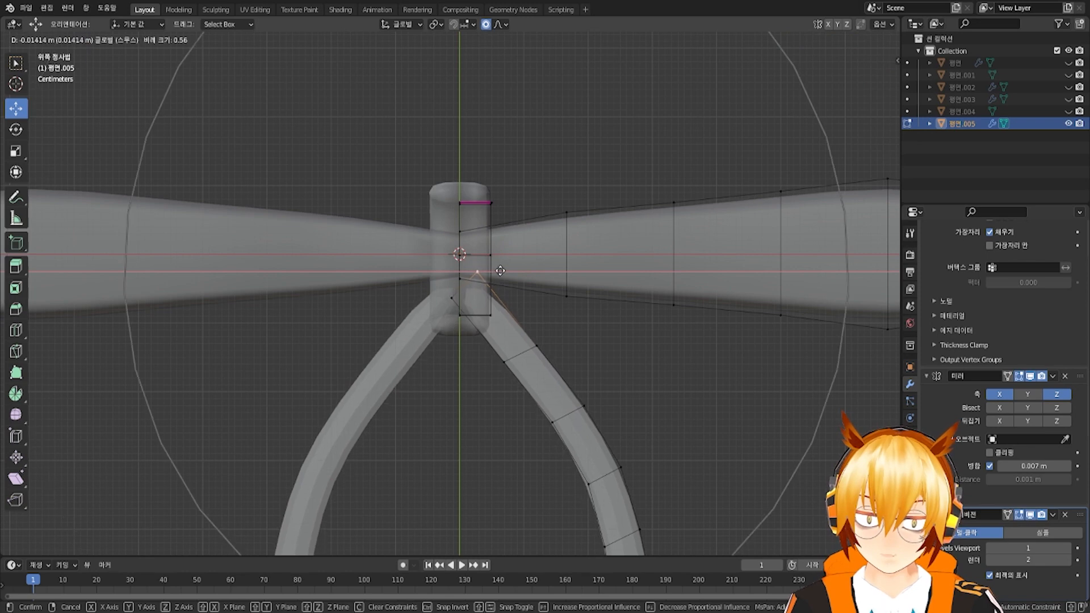
{"action": "scroll", "coordinate": [500, 271], "scroll_direction": "up", "scroll_amount": 18}
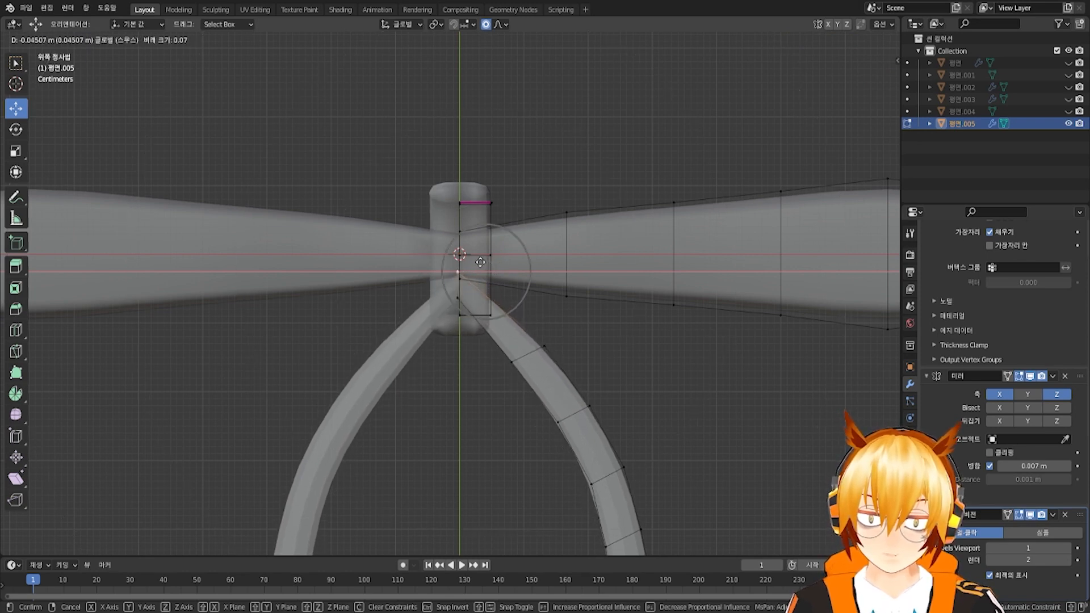
{"action": "left_click", "coordinate": [480, 262]}
{"action": "scroll", "coordinate": [463, 254], "scroll_direction": "down", "scroll_amount": 3}
{"action": "scroll", "coordinate": [463, 254], "scroll_direction": "up", "scroll_amount": 3}
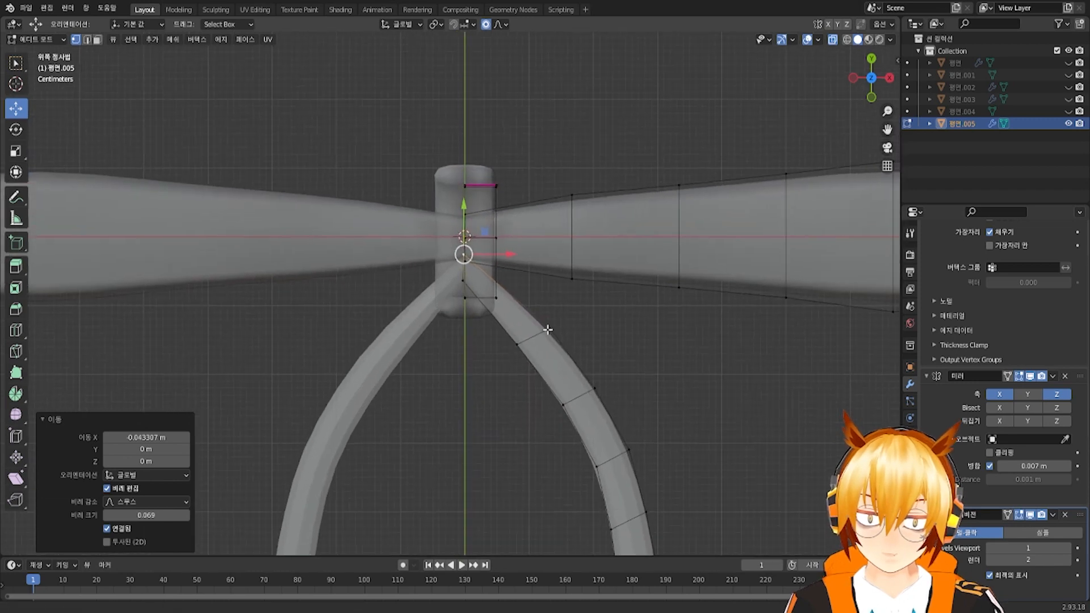
{"action": "scroll", "coordinate": [479, 278], "scroll_direction": "up", "scroll_amount": 4}
{"action": "key", "text": "g"}
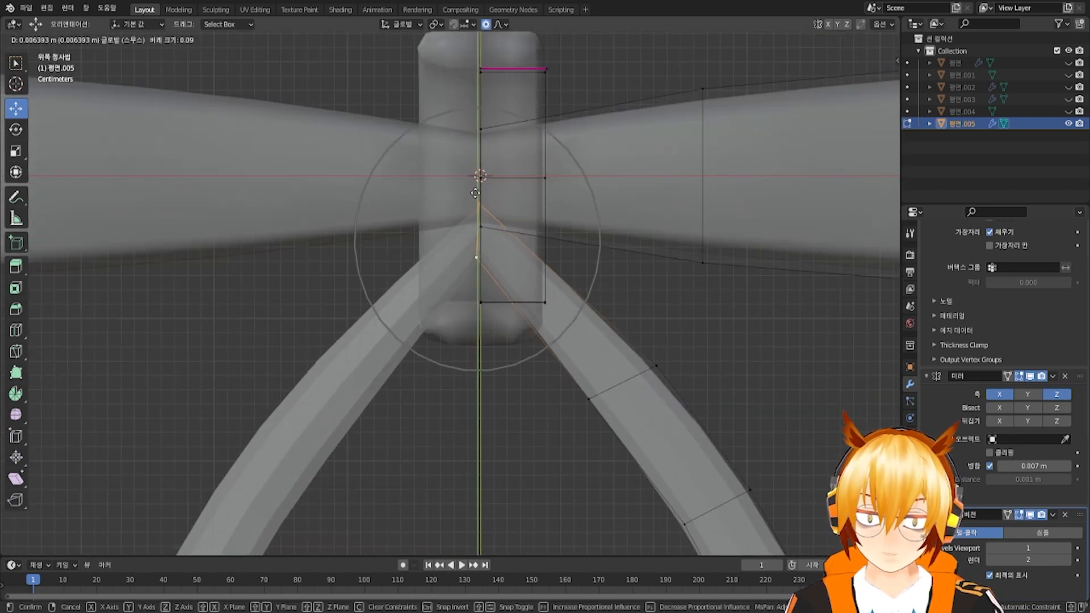
{"action": "left_click", "coordinate": [475, 193]}
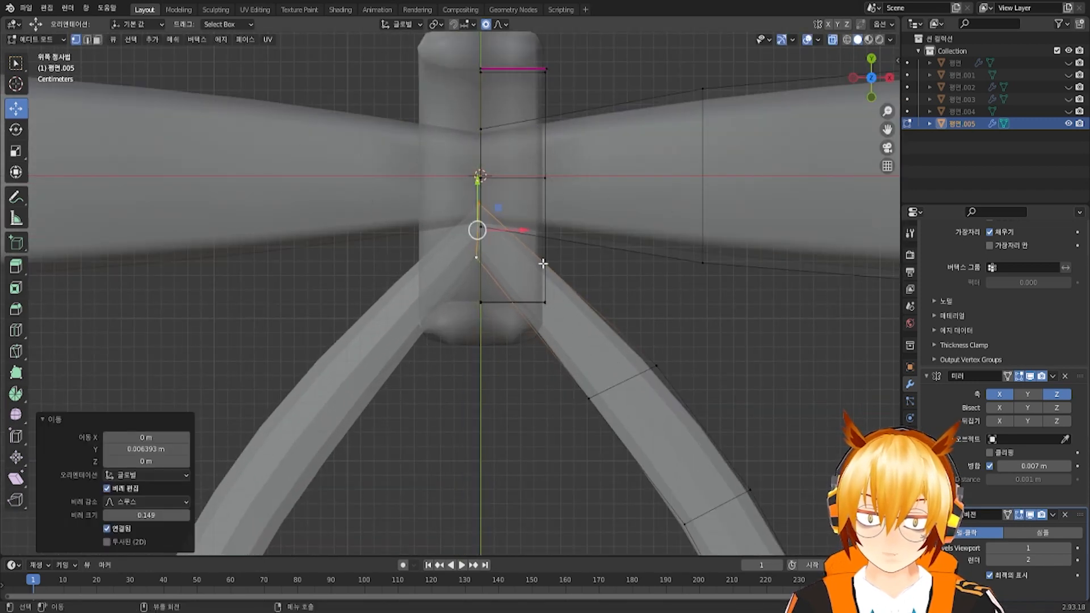
Add a loop cut in the tail's topmost segment and move it about 0.013 m along Y and 0.012 m along X
{"action": "left_click", "coordinate": [586, 315]}
{"action": "right_click", "coordinate": [584, 314]}
{"action": "key", "text": "alt+a"}
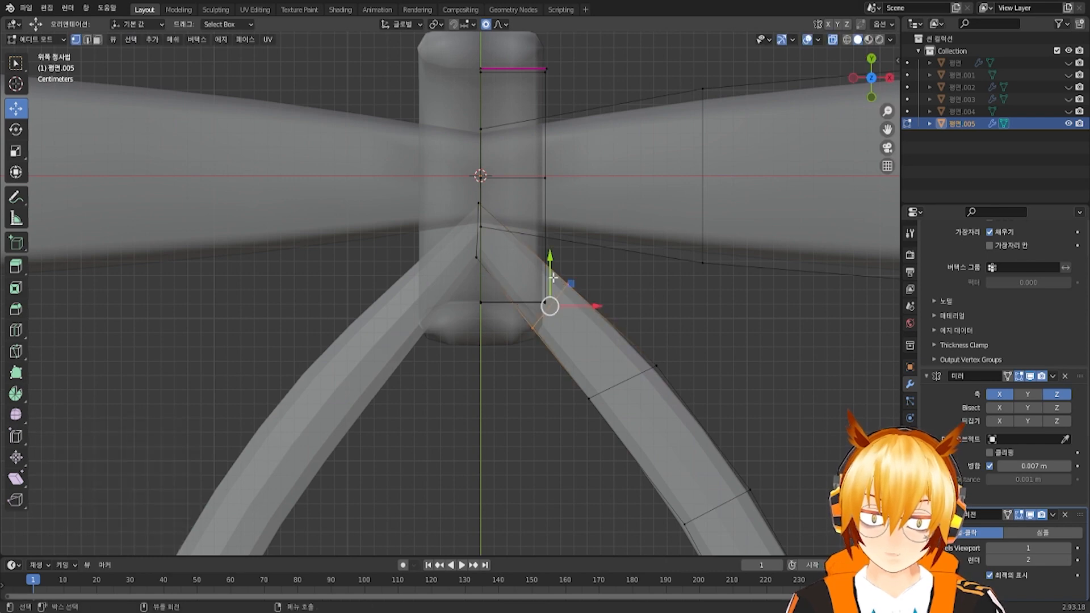
{"action": "left_click_drag", "start_coordinate": [553, 277], "coordinate": [554, 255]}
{"action": "key", "text": "g"}
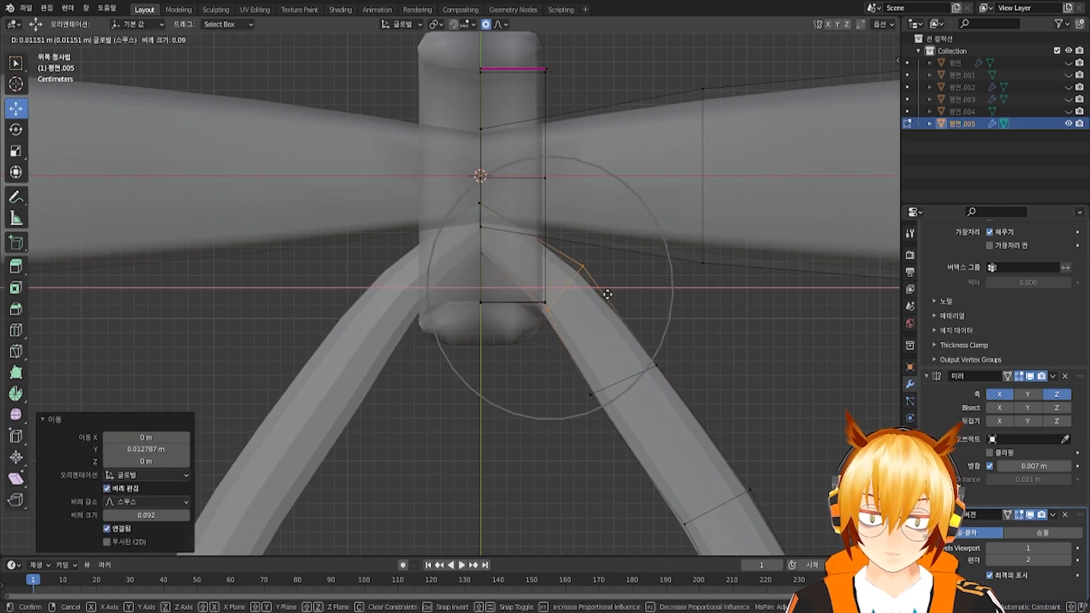
{"action": "left_click_drag", "start_coordinate": [607, 294], "coordinate": [608, 294]}
Shift the cross edge below the added loop about 0.011 m along X and rotate it about 22° around Z
{"action": "left_click", "coordinate": [617, 383], "text": "alt"}
{"action": "left_click_drag", "start_coordinate": [666, 385], "coordinate": [681, 385]}
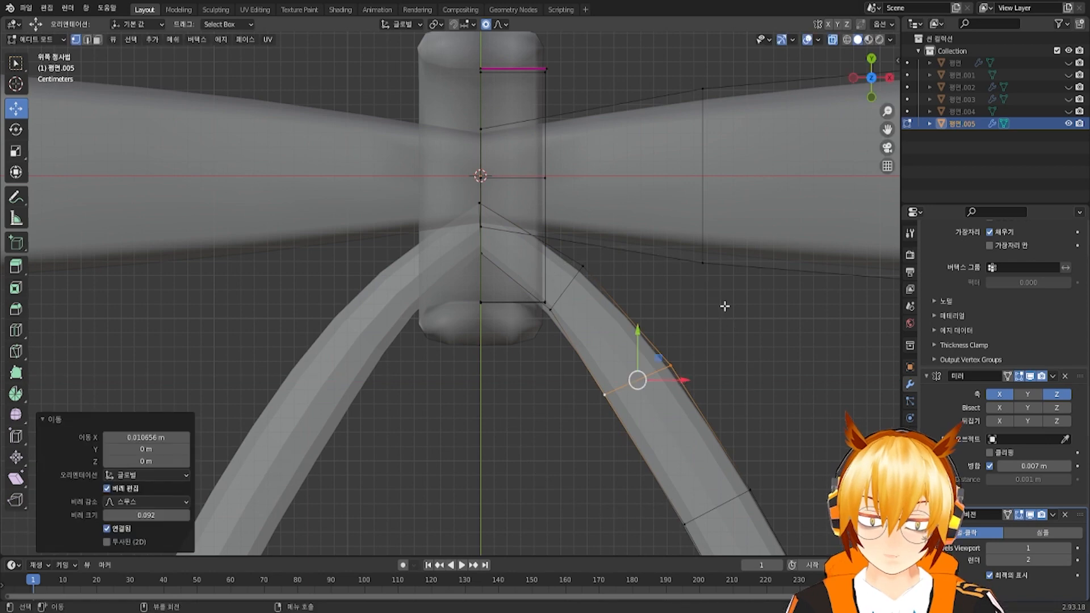
{"action": "key", "text": "r"}
{"action": "key", "text": "z"}
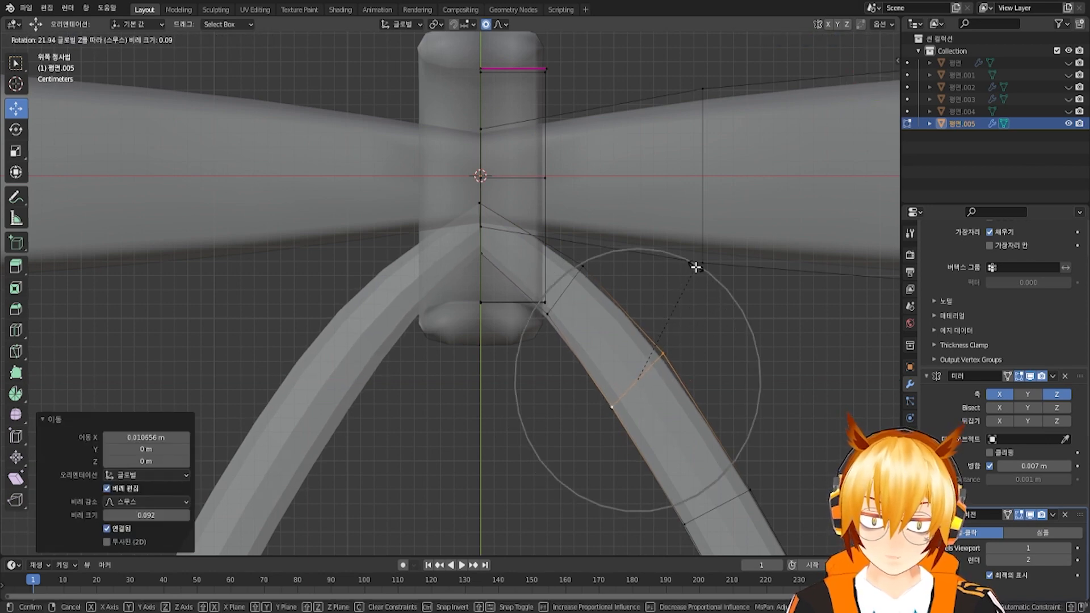
{"action": "left_click", "coordinate": [693, 269]}
Move the added loop about 0.012 m up along Y and slightly outward along X
{"action": "left_click", "coordinate": [559, 292], "text": "alt"}
{"action": "left_click_drag", "start_coordinate": [564, 244], "coordinate": [567, 229]}
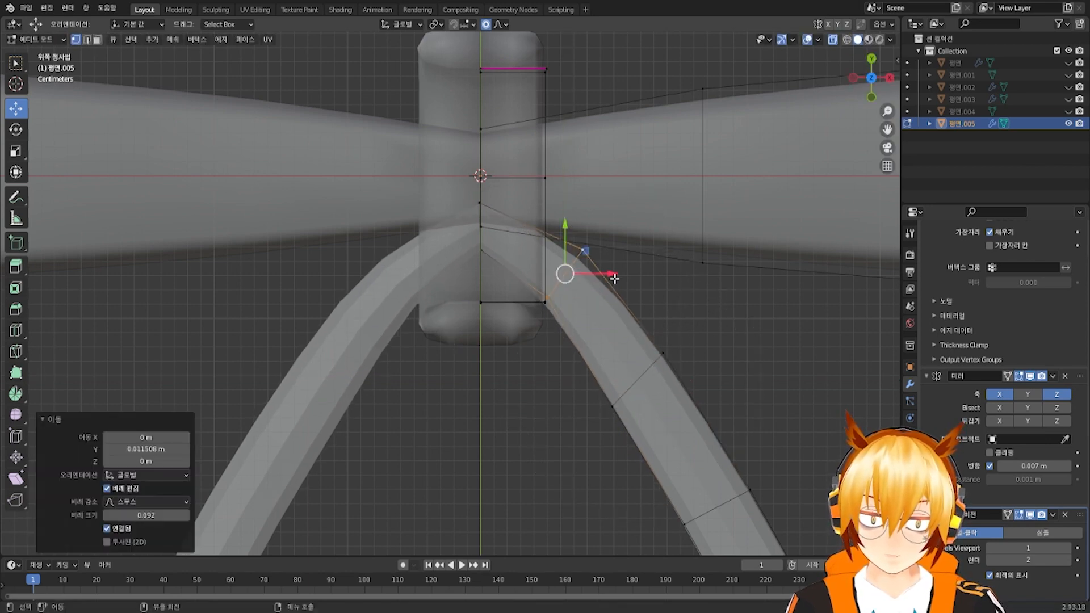
{"action": "left_click_drag", "start_coordinate": [614, 278], "coordinate": [622, 279]}
Rotate the third cross edge below the knot about 12° around Z and move it about 0.015 m along X
{"action": "scroll", "coordinate": [622, 280], "scroll_direction": "down", "scroll_amount": 4}
{"action": "middle_click_drag", "start_coordinate": [611, 398], "coordinate": [584, 223], "text": "shift"}
{"action": "left_click", "coordinate": [550, 229], "text": "alt"}
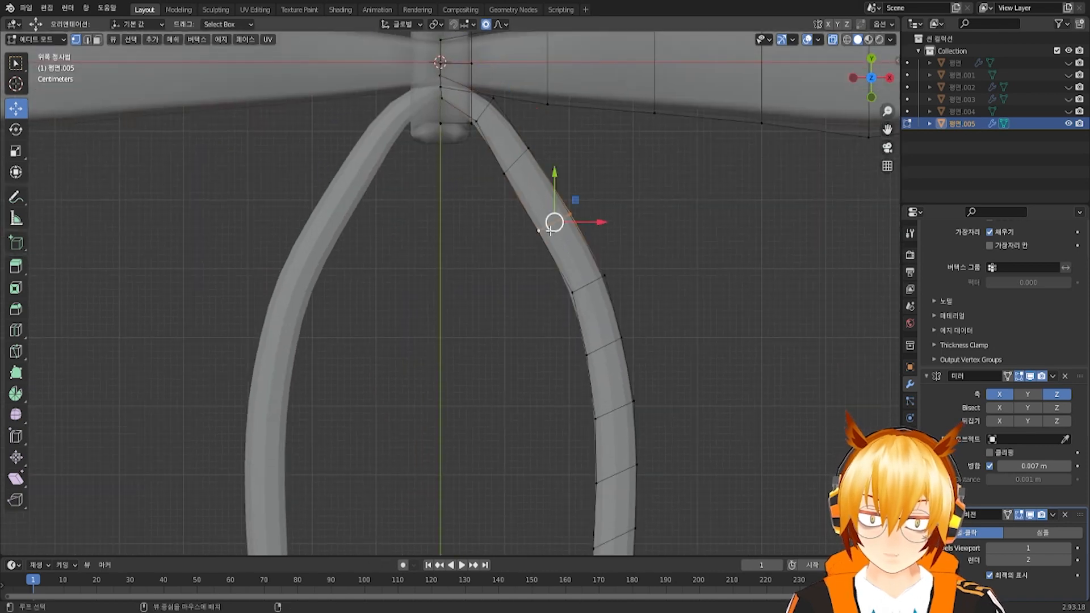
{"action": "key", "text": "r"}
{"action": "key", "text": "z"}
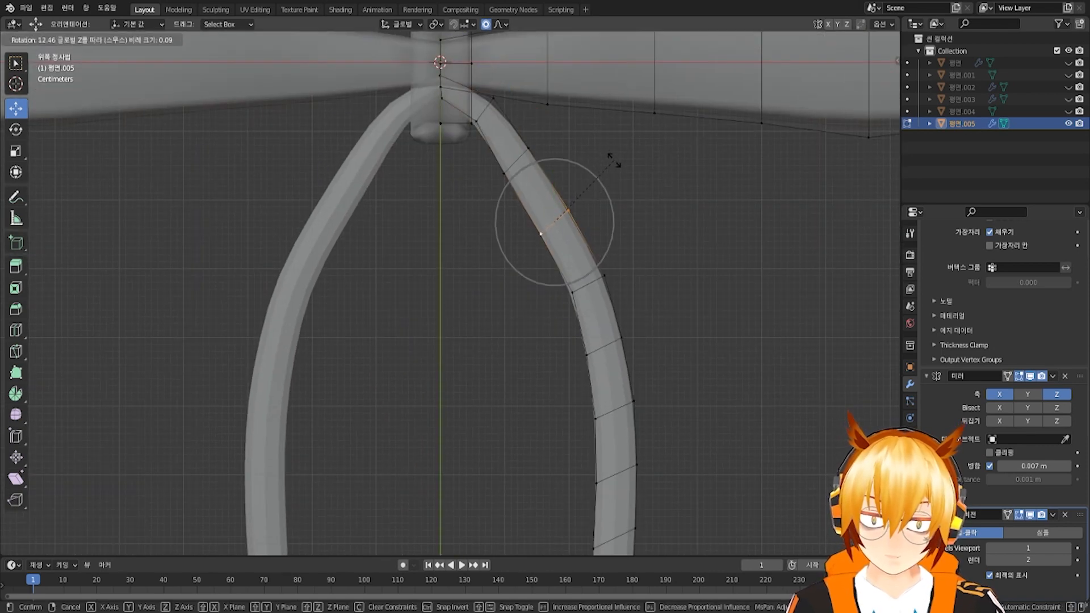
{"action": "left_click", "coordinate": [613, 160]}
{"action": "scroll", "coordinate": [613, 229], "scroll_direction": "up", "scroll_amount": 1}
{"action": "key", "text": "g"}
{"action": "key", "text": "x"}
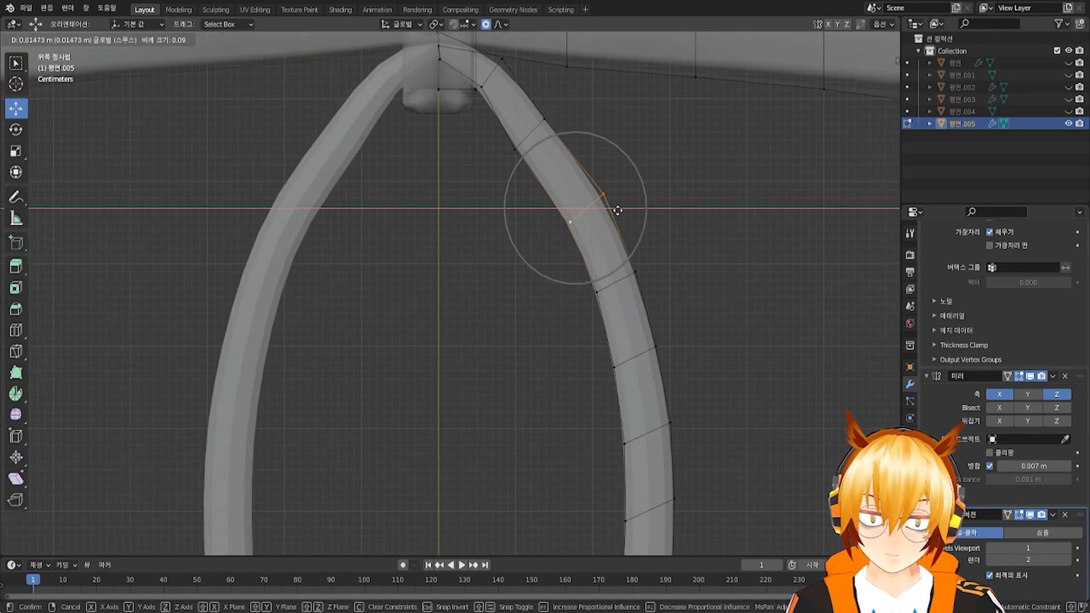
{"action": "left_click_drag", "start_coordinate": [617, 211], "coordinate": [618, 211]}
Move the second cross edge below the knot about 0.017 m outward along X
{"action": "middle_click_drag", "start_coordinate": [617, 210], "coordinate": [615, 265], "text": "shift"}
{"action": "left_click", "coordinate": [527, 186], "text": "alt"}
{"action": "left_click_drag", "start_coordinate": [566, 189], "coordinate": [579, 189]}
Try to rotate the tail's lower end edge about −25° around Z with a proportional size of 0.14
{"action": "scroll", "coordinate": [574, 258], "scroll_direction": "down", "scroll_amount": 5}
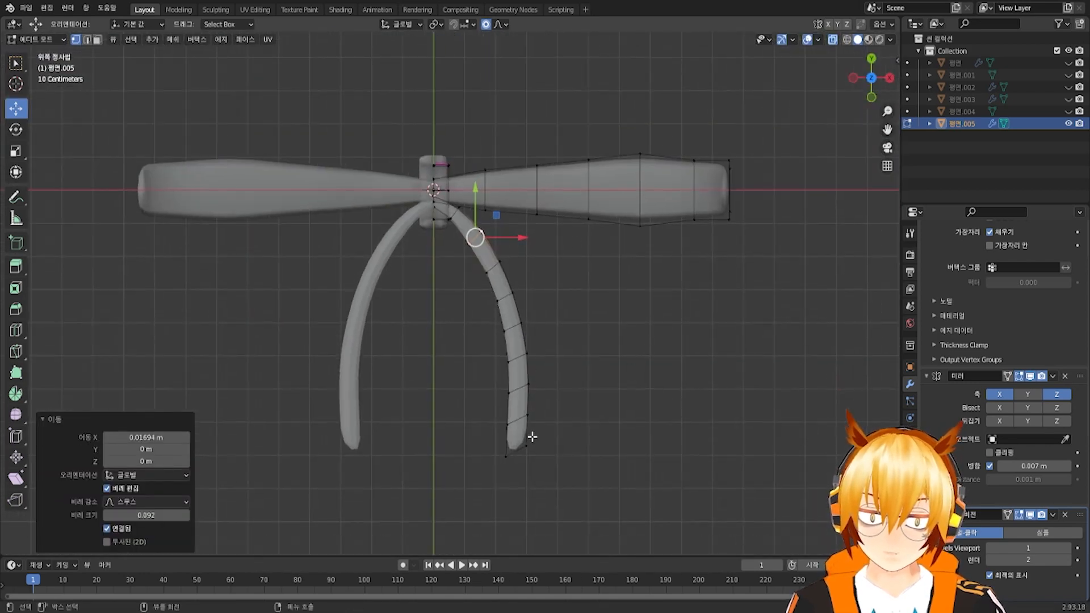
{"action": "scroll", "coordinate": [532, 436], "scroll_direction": "up", "scroll_amount": 2}
{"action": "left_click", "coordinate": [565, 448], "text": "alt"}
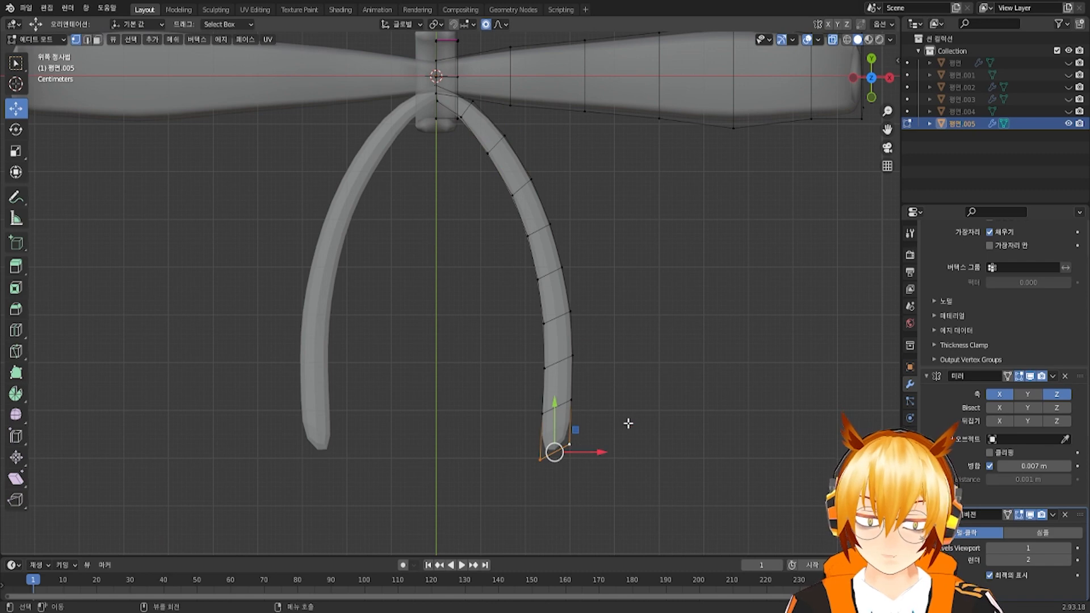
{"action": "key", "text": "r"}
{"action": "key", "text": "z"}
{"action": "scroll", "coordinate": [629, 458], "scroll_direction": "down", "scroll_amount": 5}
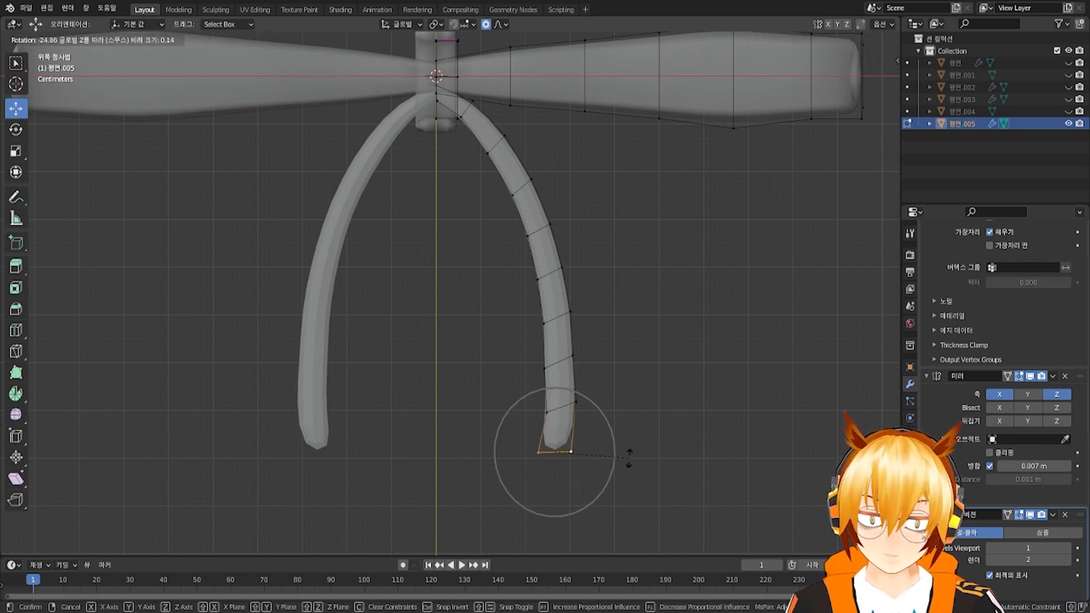
{"action": "left_click", "coordinate": [629, 459]}
Rotate the tail's second-lowest cross edge −22.1° and its lower end edge about −29° around Z, using a proportional size of 0.084
{"action": "key", "text": "r"}
{"action": "key", "text": "z"}
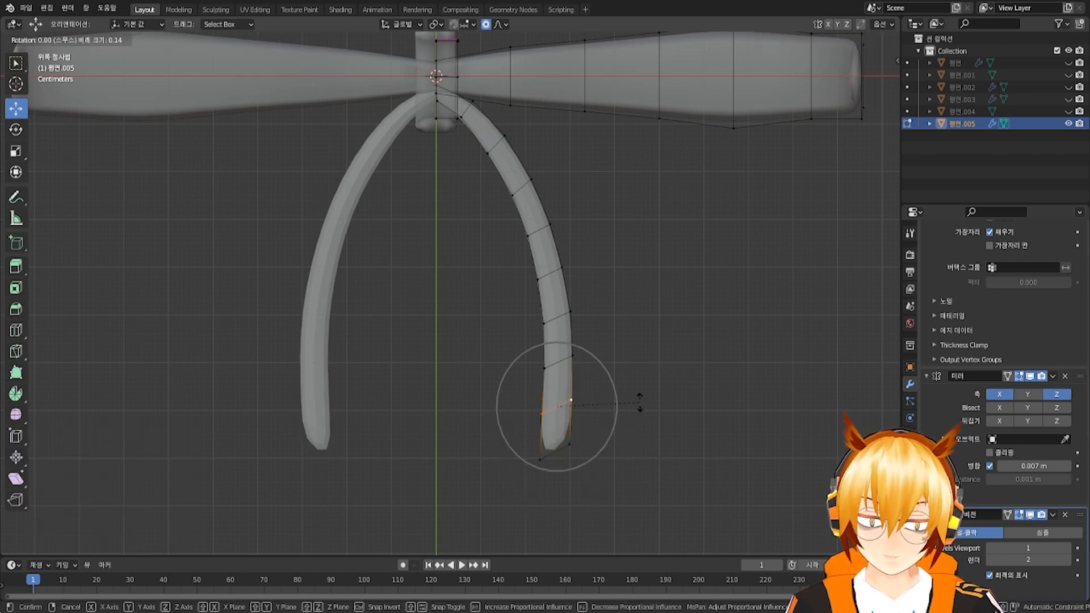
{"action": "left_click", "coordinate": [634, 435]}
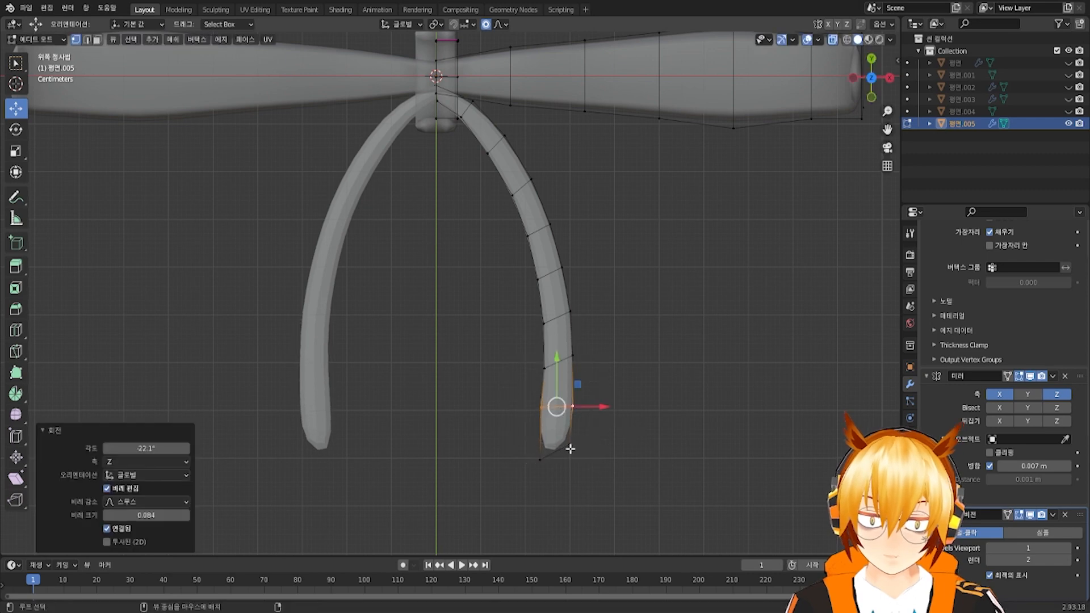
{"action": "left_click", "coordinate": [569, 445]}
{"action": "key", "text": "r"}
{"action": "key", "text": "z"}
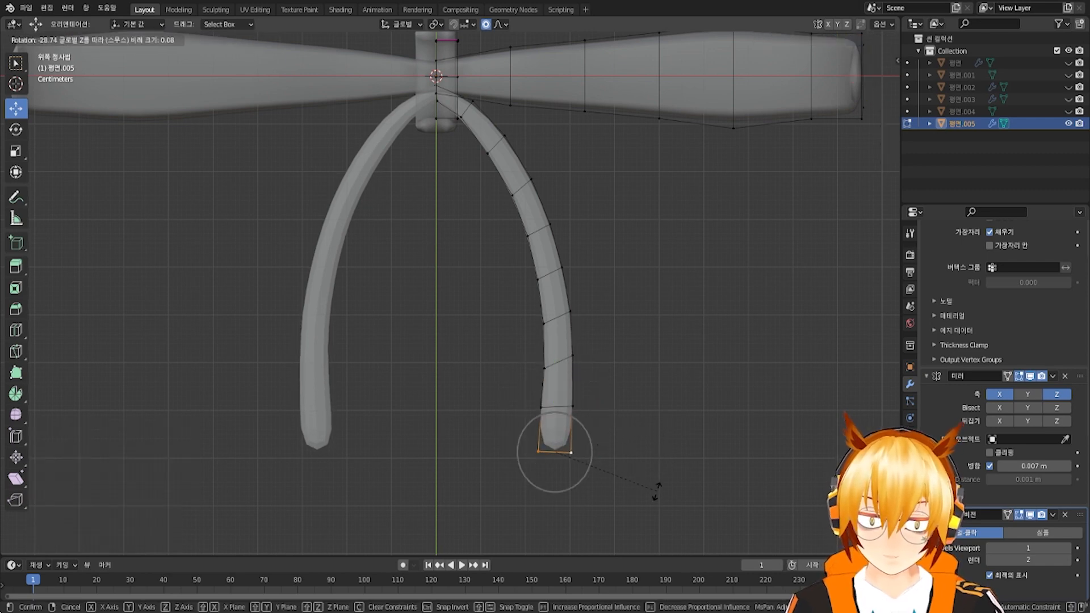
{"action": "left_click", "coordinate": [657, 491]}
Rotate the third-lowest cross edge about −10° and the fourth-lowest about −6° around Z
{"action": "left_click", "coordinate": [572, 358]}
{"action": "key", "text": "r"}
{"action": "key", "text": "z"}
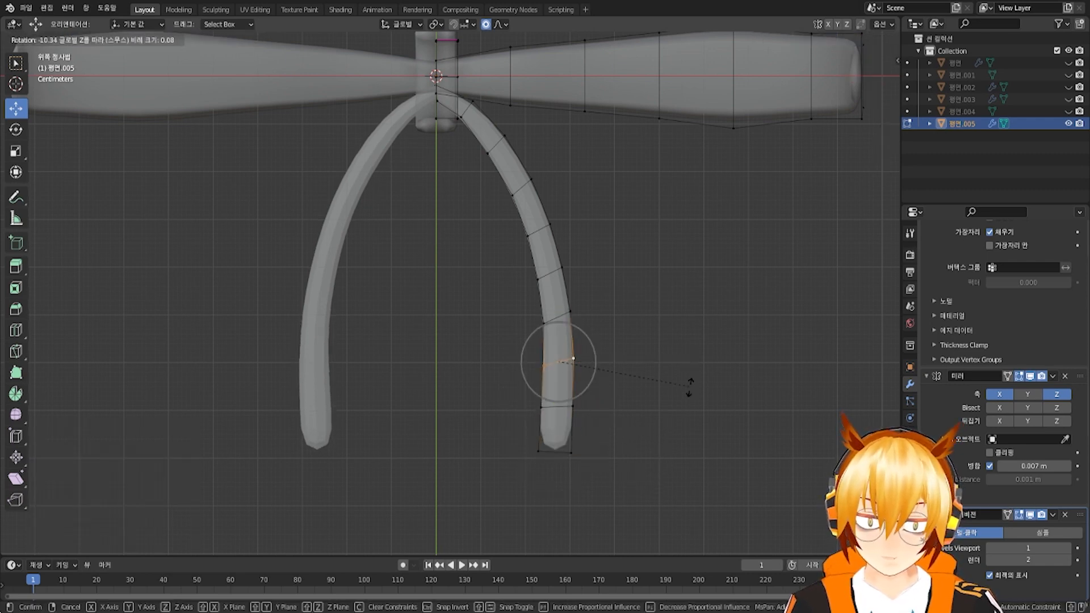
{"action": "left_click", "coordinate": [689, 397]}
{"action": "left_click", "coordinate": [570, 314]}
{"action": "key", "text": "r"}
{"action": "key", "text": "z"}
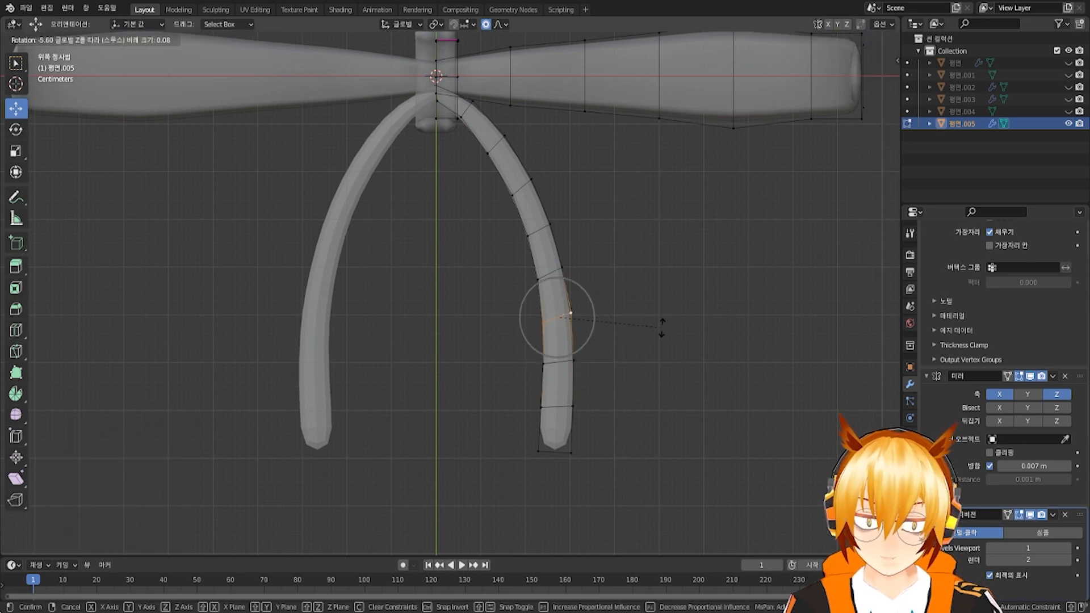
{"action": "left_click", "coordinate": [661, 330]}
Select the fifth-lowest cross edge and check the whole bow's shape in Object Mode from an angle
{"action": "left_click", "coordinate": [676, 364]}
{"action": "middle_click_drag", "start_coordinate": [575, 257], "coordinate": [575, 292], "text": "shift"}
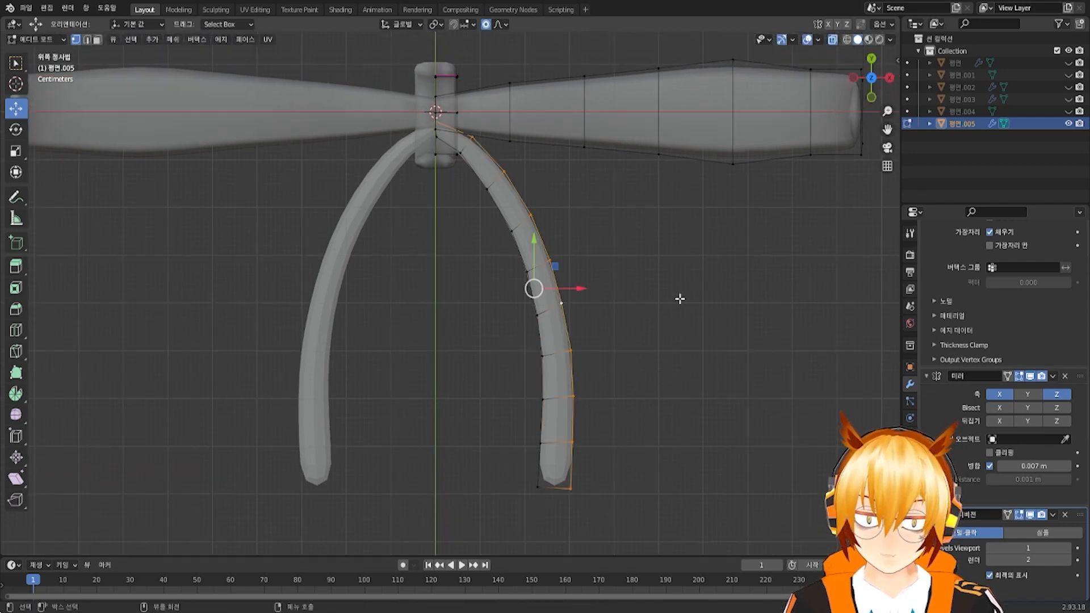
{"action": "left_click", "coordinate": [549, 309], "text": "alt"}
{"action": "scroll", "coordinate": [636, 358], "scroll_direction": "down", "scroll_amount": 1}
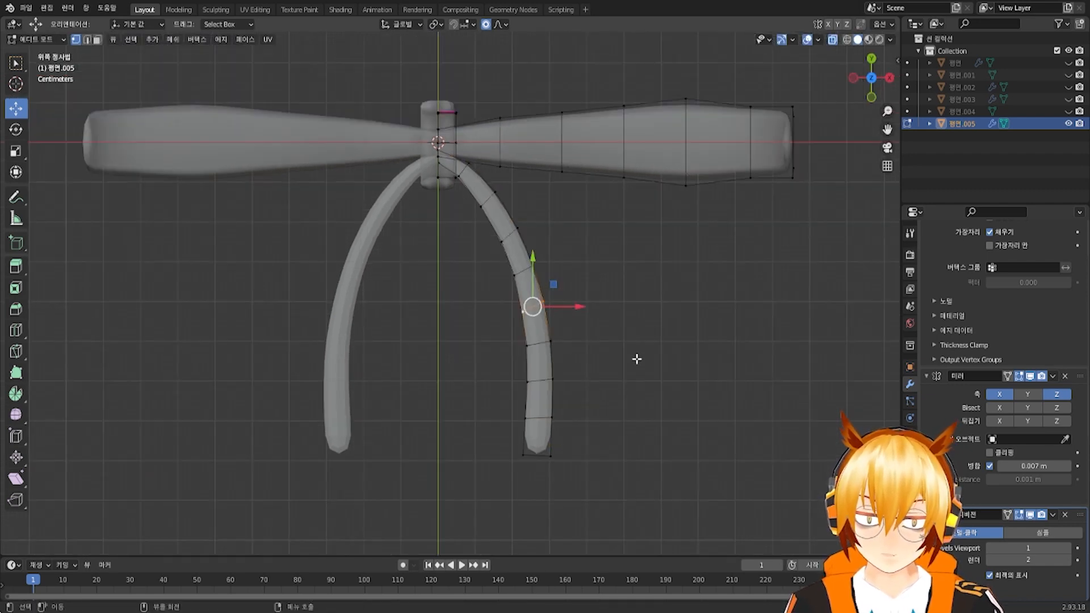
{"action": "left_click", "coordinate": [35, 39]}
{"action": "left_click", "coordinate": [33, 51]}
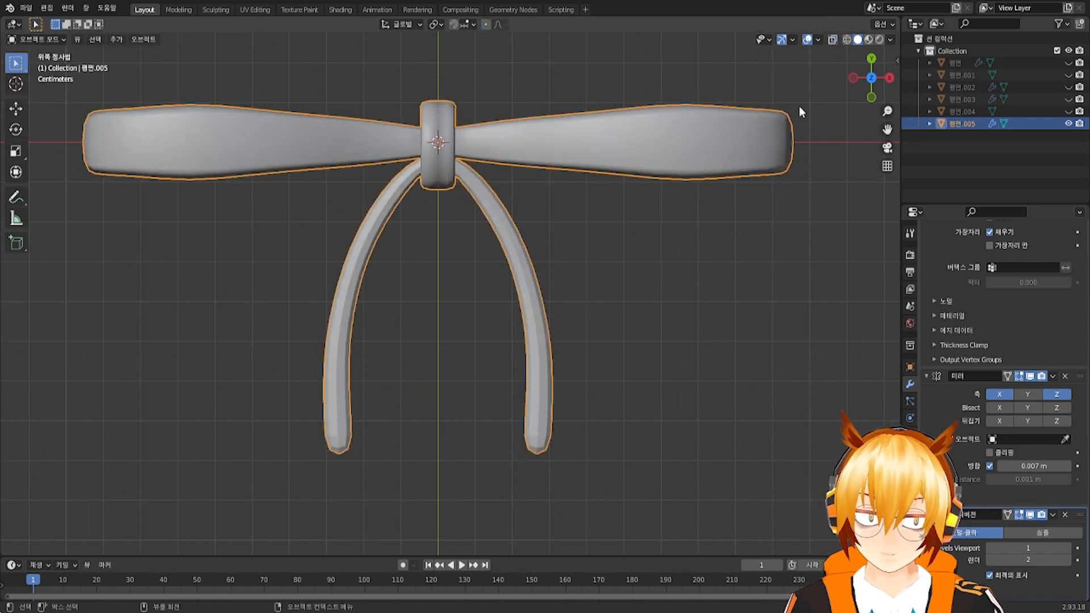
{"action": "scroll", "coordinate": [732, 193], "scroll_direction": "down", "scroll_amount": 4}
{"action": "middle_click_drag", "start_coordinate": [504, 253], "coordinate": [502, 256]}
Back in Edit Mode, widen the tail's fifth-lowest cross edge along X and scale the fourth-lowest to about 1.61 along X
{"action": "key", "text": "Tab"}
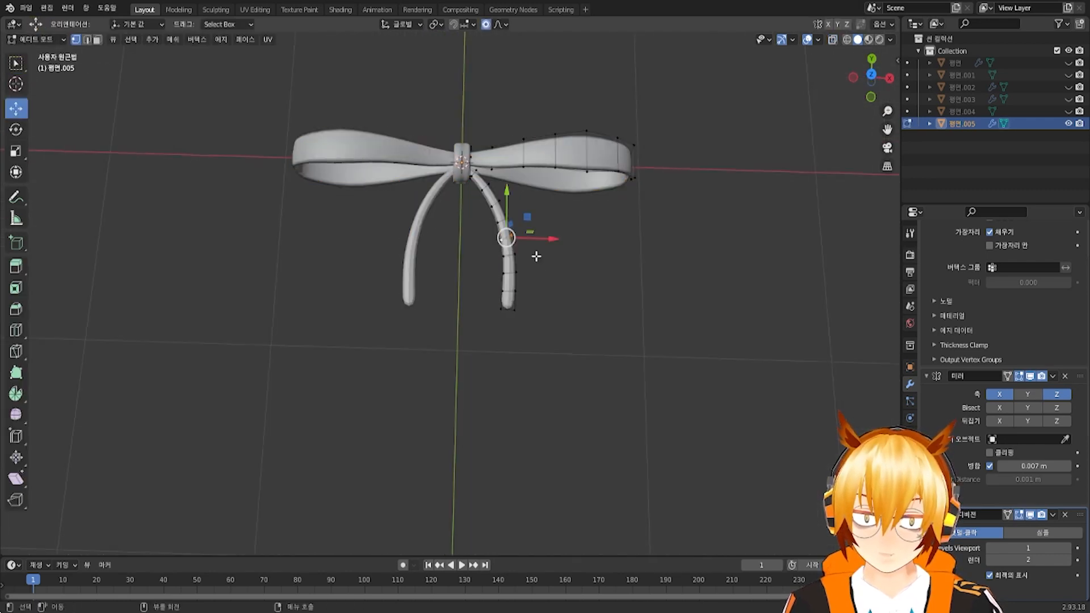
{"action": "scroll", "coordinate": [540, 273], "scroll_direction": "up", "scroll_amount": 4}
{"action": "key", "text": "KP_7"}
{"action": "scroll", "coordinate": [692, 214], "scroll_direction": "up", "scroll_amount": 4}
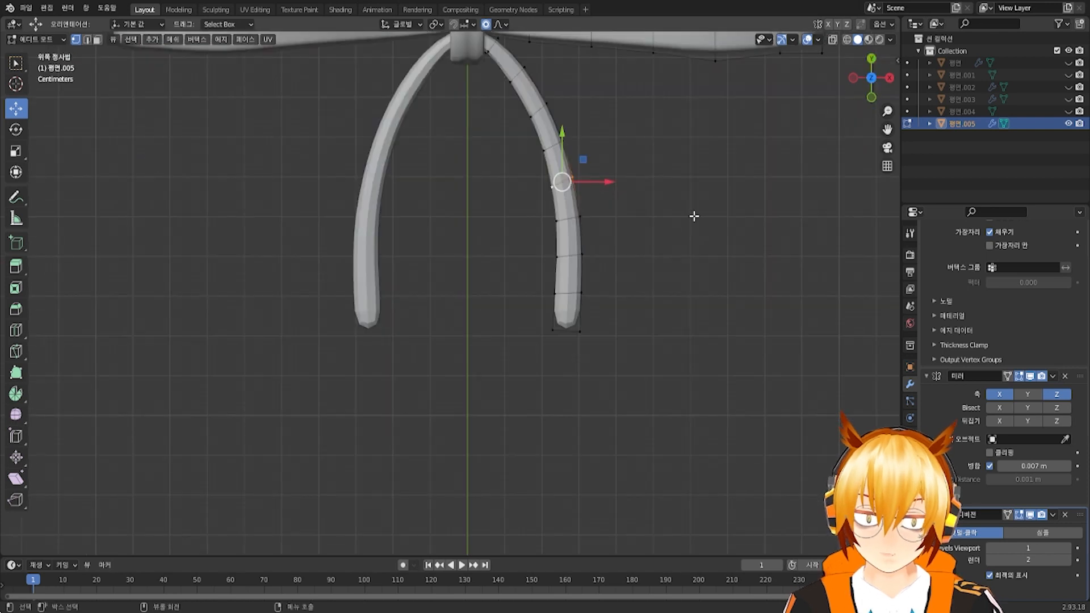
{"action": "key", "text": "s"}
{"action": "key", "text": "x"}
{"action": "left_click", "coordinate": [772, 205]}
{"action": "left_click", "coordinate": [556, 220]}
{"action": "key", "text": "s"}
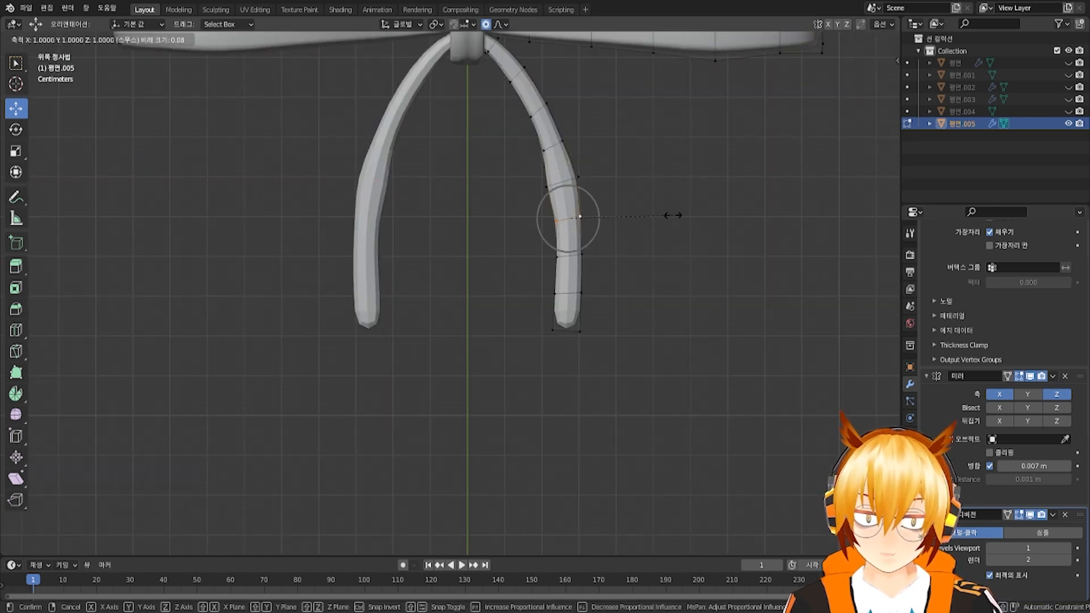
{"action": "key", "text": "x"}
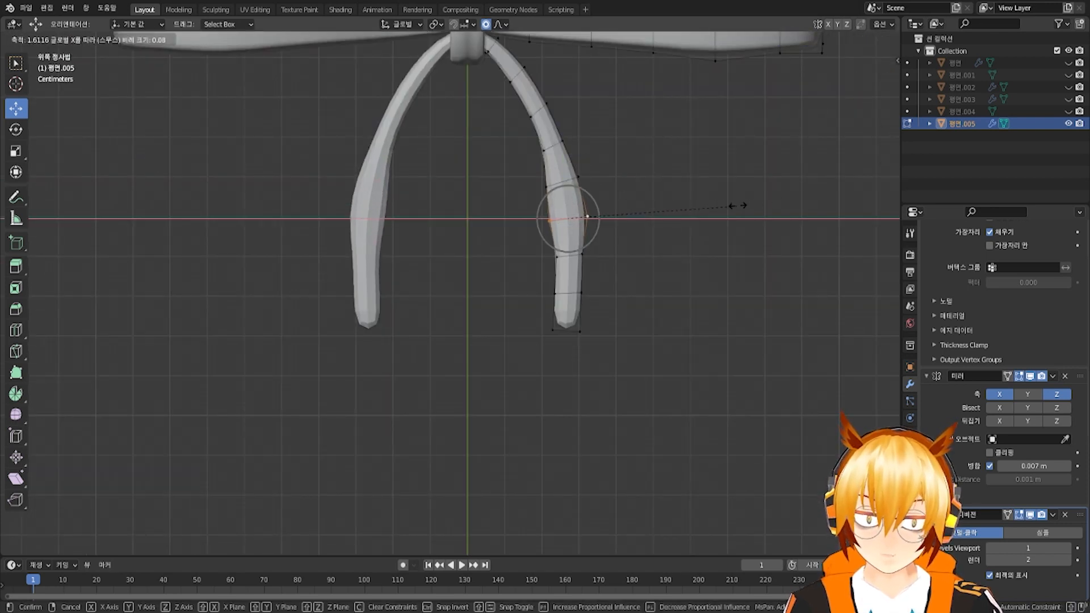
{"action": "left_click", "coordinate": [737, 205]}
Scale the tail's third-lowest cross edge to 1.6 along X
{"action": "left_click", "coordinate": [559, 249], "text": "alt"}
{"action": "left_click", "coordinate": [574, 254]}
{"action": "key", "text": "s"}
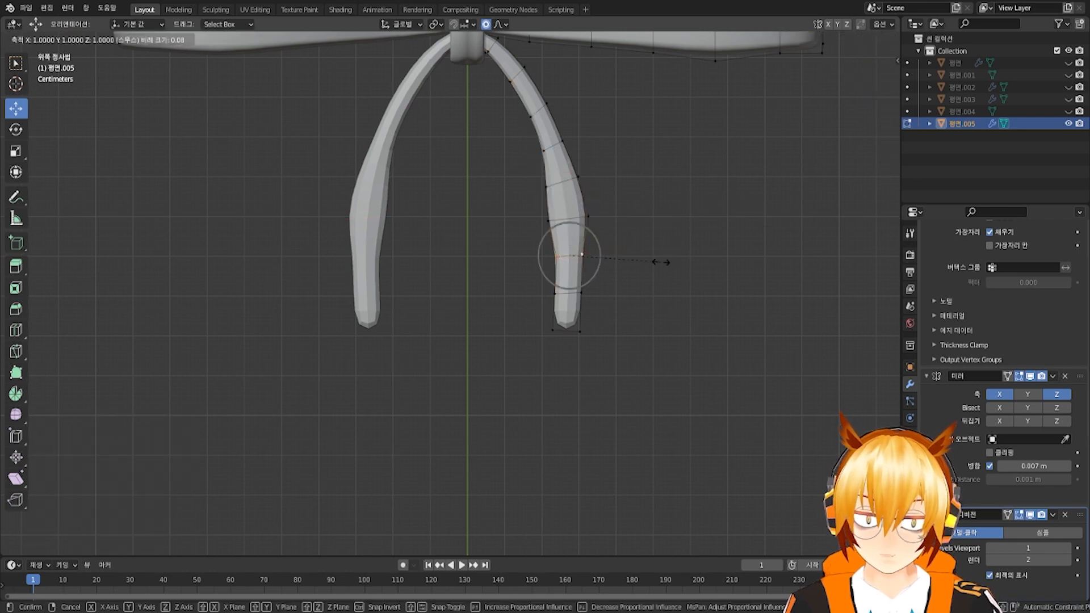
{"action": "key", "text": "x"}
{"action": "left_click", "coordinate": [708, 261]}
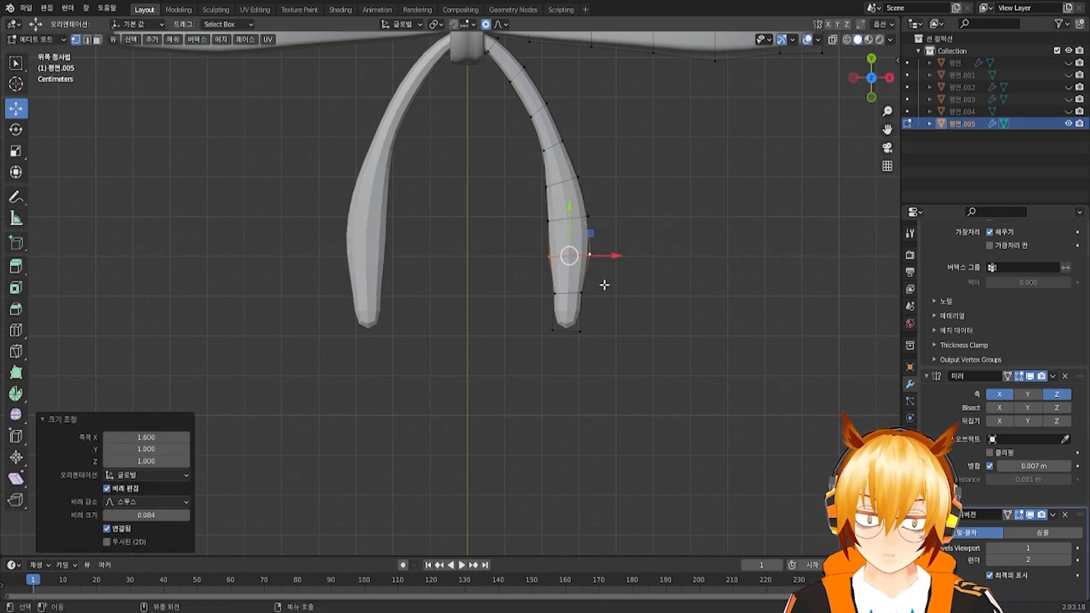
Scale the tail's second-lowest cross edge and its lower end edge to about 1.55 along X
{"action": "left_click", "coordinate": [602, 286]}
{"action": "key", "text": "s"}
{"action": "key", "text": "x"}
{"action": "left_click", "coordinate": [734, 291]}
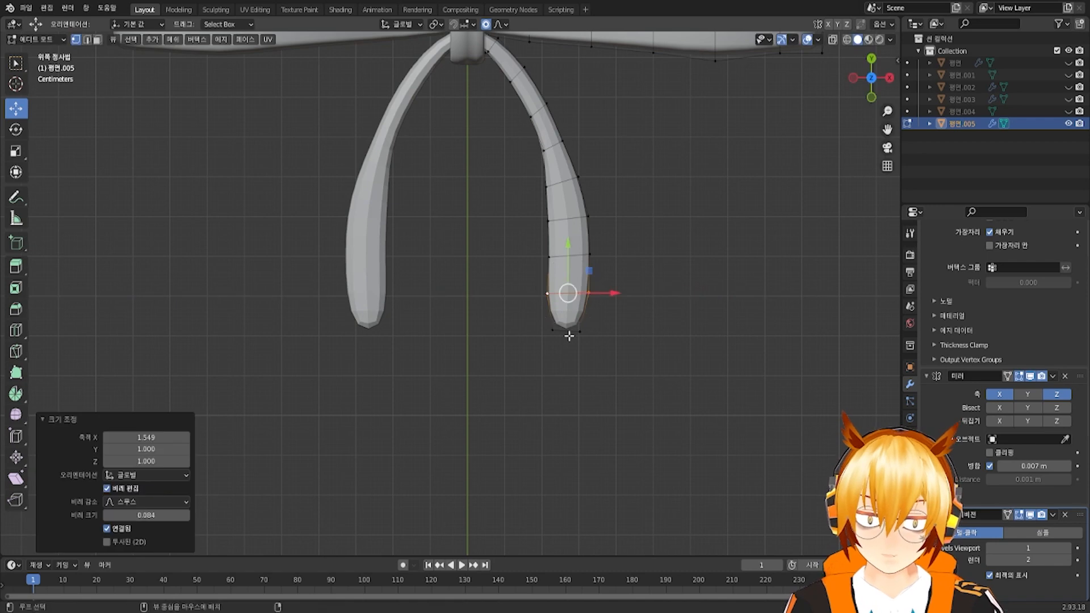
{"action": "left_click", "coordinate": [566, 328]}
{"action": "key", "text": "s"}
{"action": "key", "text": "x"}
{"action": "left_click", "coordinate": [742, 328]}
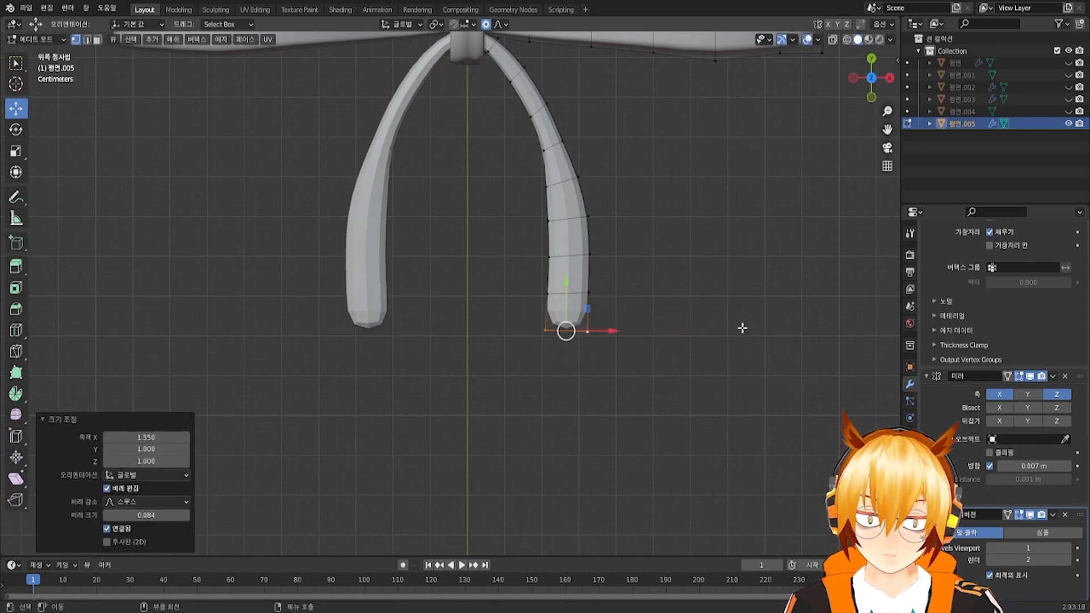
Widen the three upper cross edges between mid-tail and knot along X, scaling the middle one to 1.515 and the highest to about 1.58
{"action": "left_click", "coordinate": [553, 149], "text": "alt"}
{"action": "key", "text": "s"}
{"action": "key", "text": "x"}
{"action": "left_click", "coordinate": [634, 149]}
{"action": "left_click", "coordinate": [541, 109], "text": "alt"}
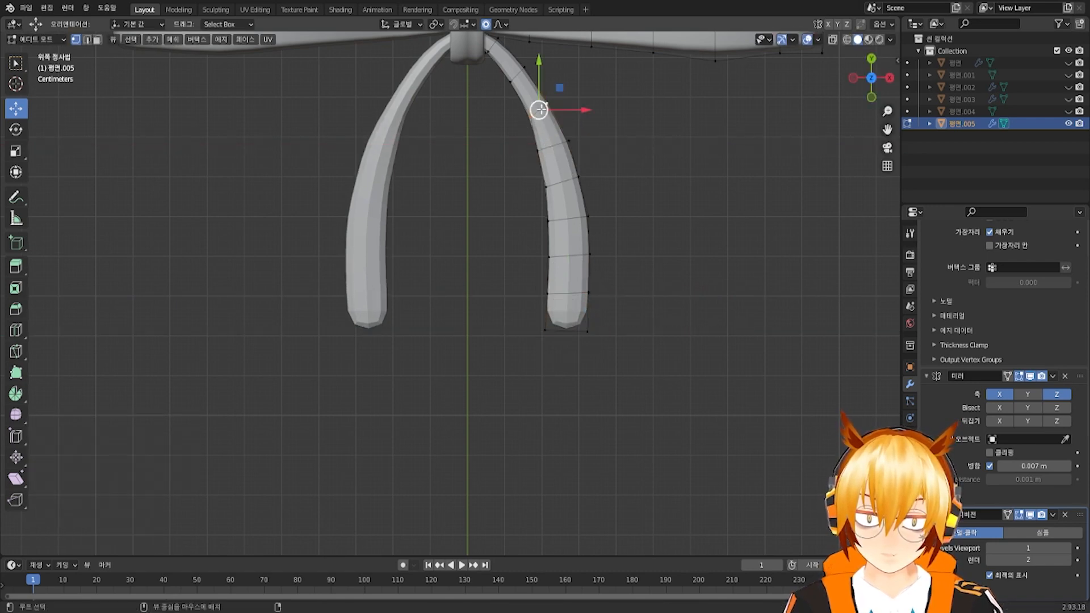
{"action": "key", "text": "s"}
{"action": "key", "text": "x"}
{"action": "left_click", "coordinate": [743, 115]}
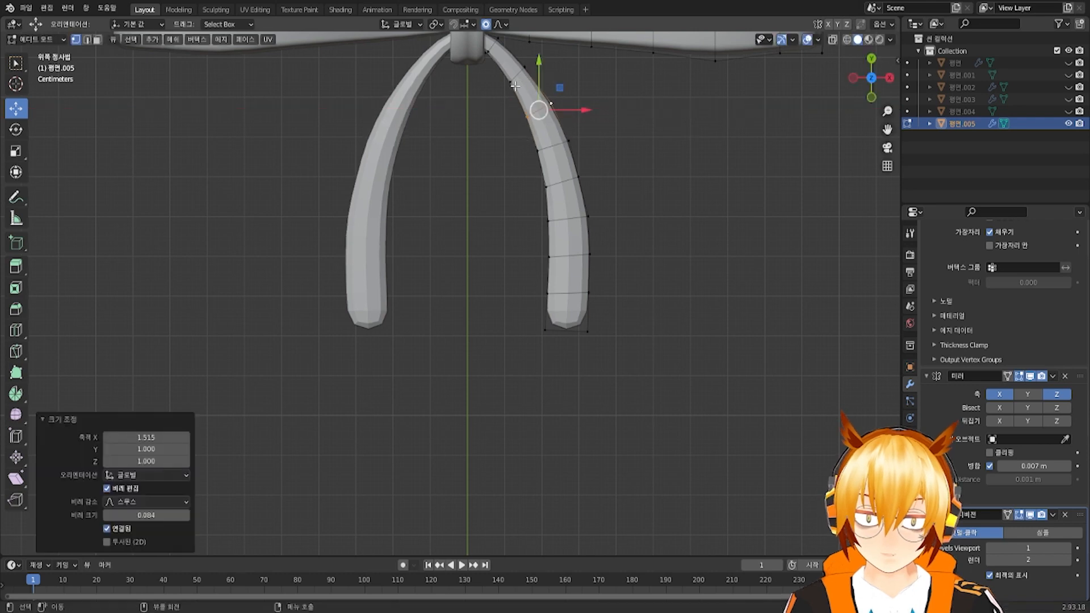
{"action": "left_click", "coordinate": [519, 73], "text": "alt"}
{"action": "key", "text": "s"}
{"action": "key", "text": "x"}
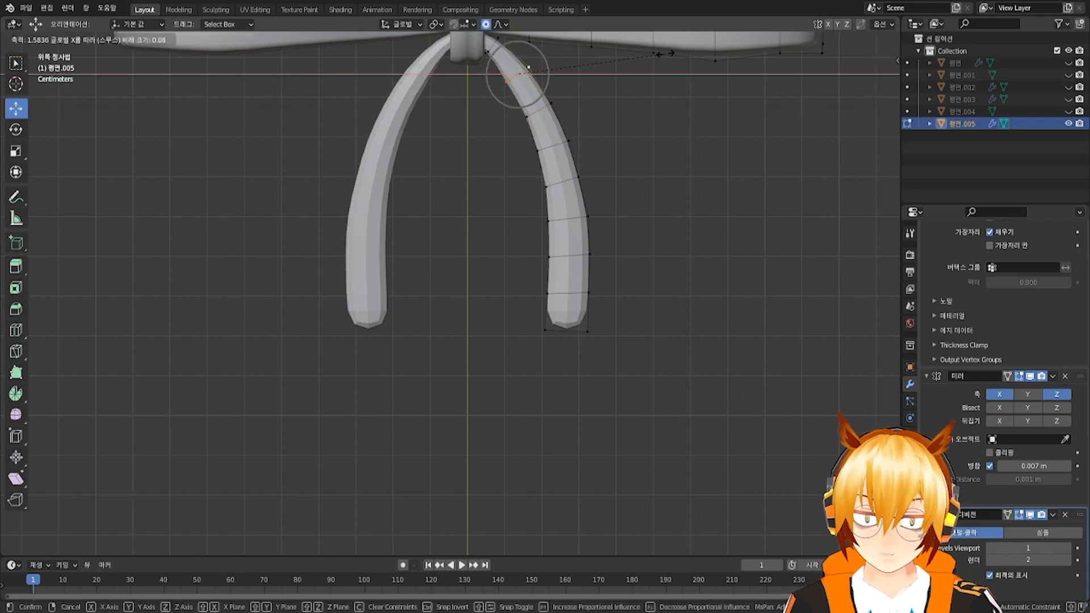
{"action": "left_click", "coordinate": [664, 54]}
Narrow the fourth-lowest cross edge slightly along X and scale the third-lowest to 0.853 along X
{"action": "left_click", "coordinate": [569, 236], "text": "alt"}
{"action": "key", "text": "s"}
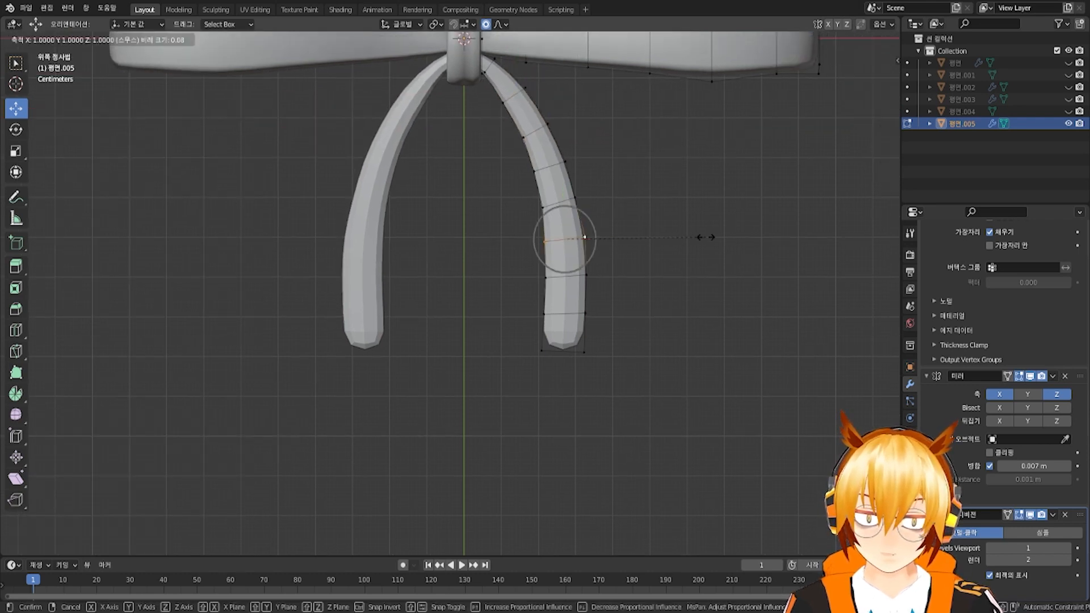
{"action": "key", "text": "x"}
{"action": "left_click", "coordinate": [689, 236]}
{"action": "left_click", "coordinate": [584, 276], "text": "alt"}
{"action": "key", "text": "s"}
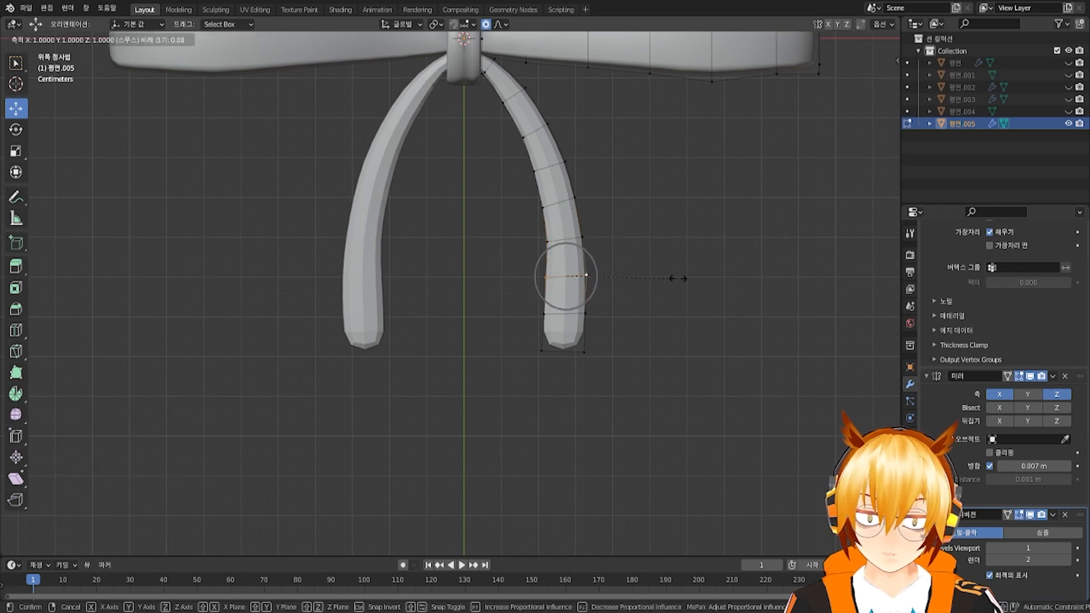
{"action": "key", "text": "x"}
{"action": "left_click", "coordinate": [663, 277]}
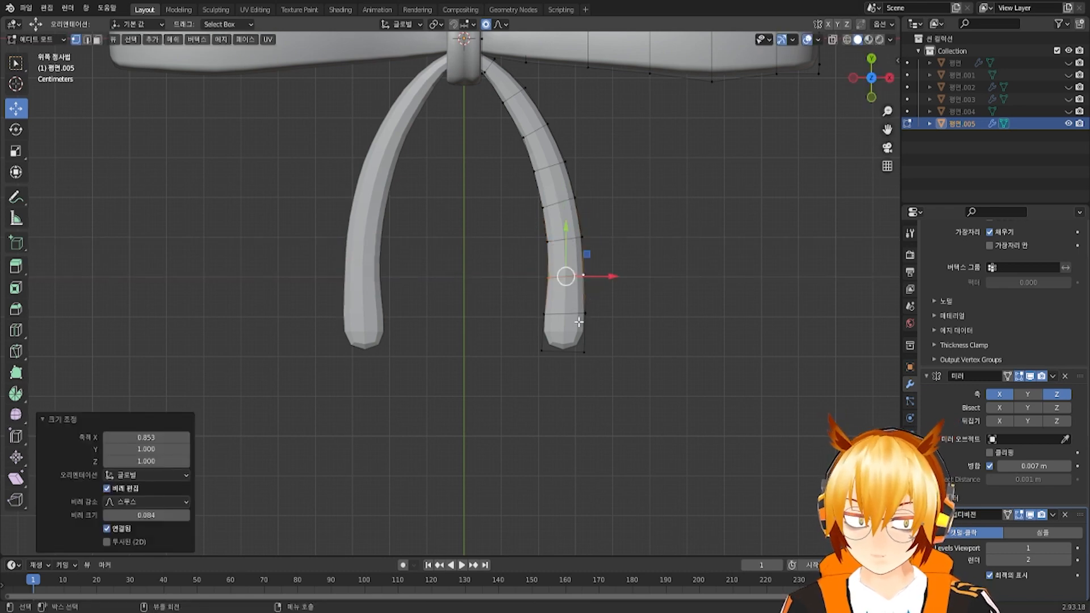
Narrow the second-lowest cross edge along X and scale the tail's lower end edge uniformly to 0.841
{"action": "left_click", "coordinate": [603, 316], "text": "alt"}
{"action": "key", "text": "s"}
{"action": "key", "text": "x"}
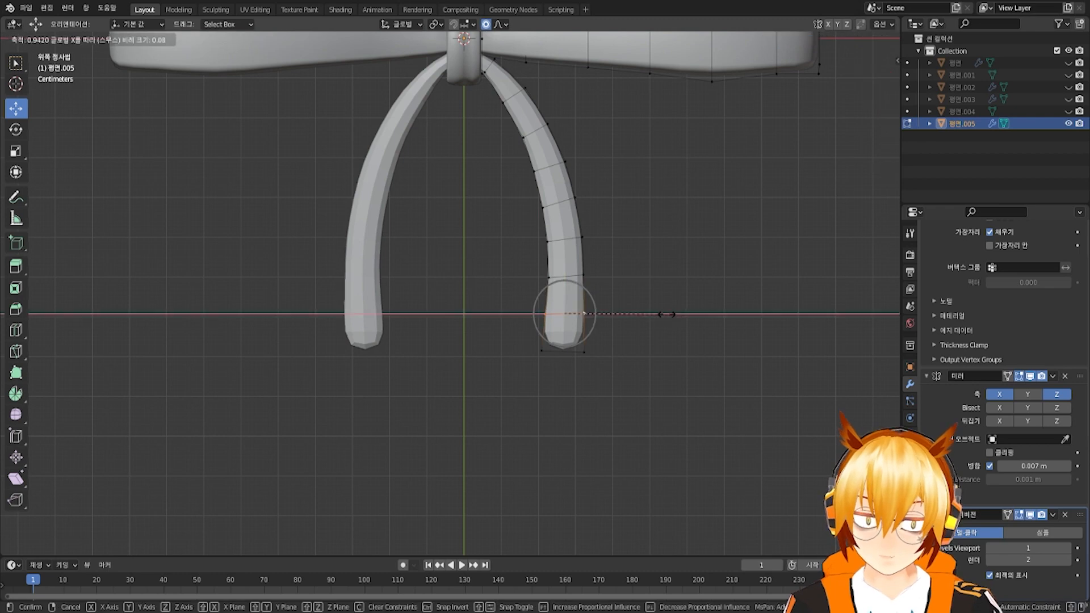
{"action": "left_click", "coordinate": [652, 313]}
{"action": "left_click", "coordinate": [626, 350], "text": "alt"}
{"action": "key", "text": "s"}
{"action": "left_click", "coordinate": [661, 353]}
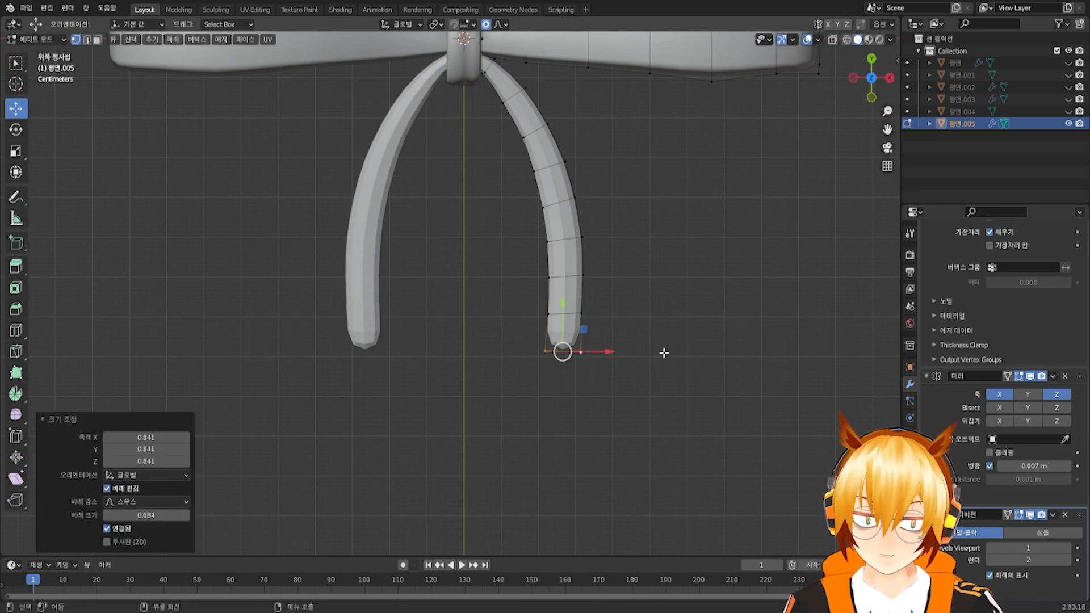
Examine the widened tails and the whole bow in Object Mode from an angled view
{"action": "scroll", "coordinate": [586, 289], "scroll_direction": "down", "scroll_amount": 2}
{"action": "left_click", "coordinate": [46, 49]}
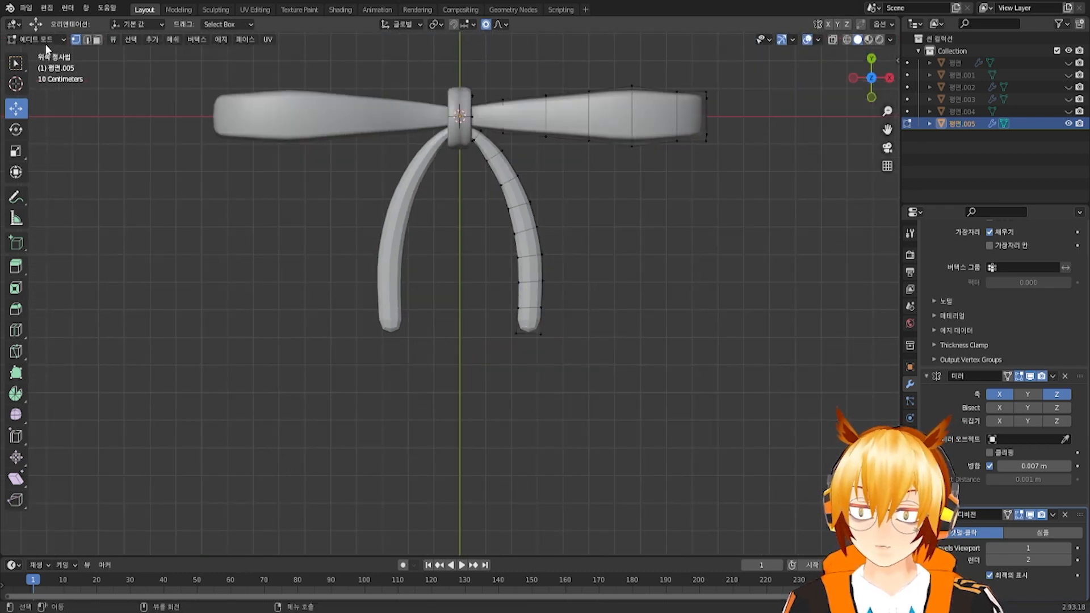
{"action": "left_click", "coordinate": [46, 41]}
{"action": "left_click", "coordinate": [49, 55]}
{"action": "scroll", "coordinate": [477, 249], "scroll_direction": "down", "scroll_amount": 5}
{"action": "middle_click_drag", "start_coordinate": [479, 249], "coordinate": [460, 306]}
{"action": "scroll", "coordinate": [459, 306], "scroll_direction": "up", "scroll_amount": 2}
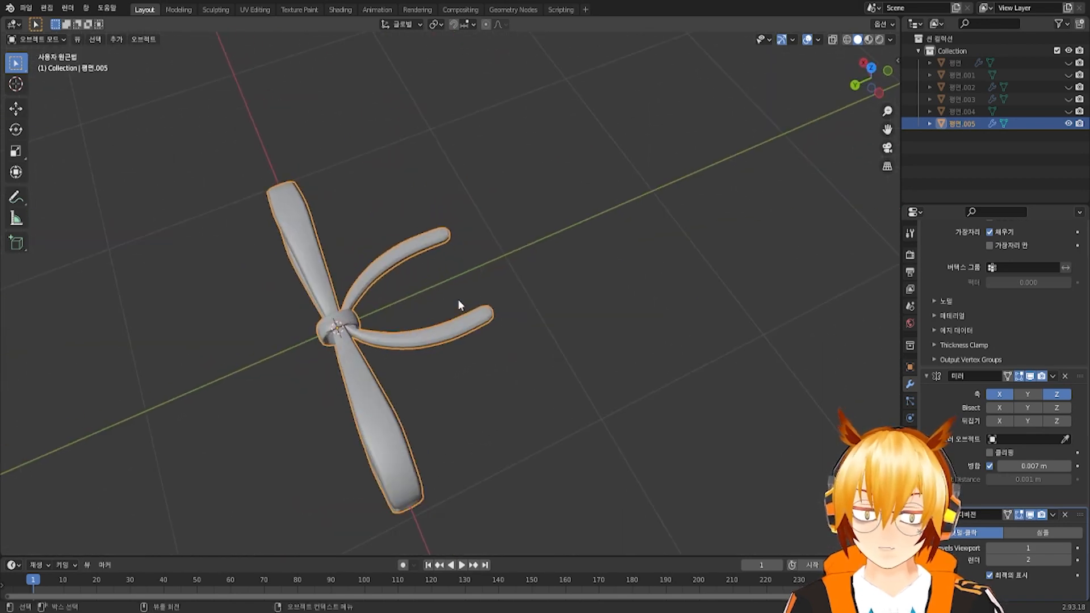
{"action": "scroll", "coordinate": [982, 344], "scroll_direction": "up", "scroll_amount": 3}
{"action": "scroll", "coordinate": [582, 321], "scroll_direction": "down", "scroll_amount": 2}
Select the vertices at the tail's lower end in Edit Mode
{"action": "key", "text": "Tab"}
{"action": "middle_click_drag", "start_coordinate": [582, 322], "coordinate": [489, 310]}
{"action": "scroll", "coordinate": [516, 229], "scroll_direction": "up", "scroll_amount": 4}
{"action": "left_click_drag", "start_coordinate": [546, 172], "coordinate": [493, 263]}
{"action": "middle_click_drag", "start_coordinate": [494, 262], "coordinate": [535, 244]}
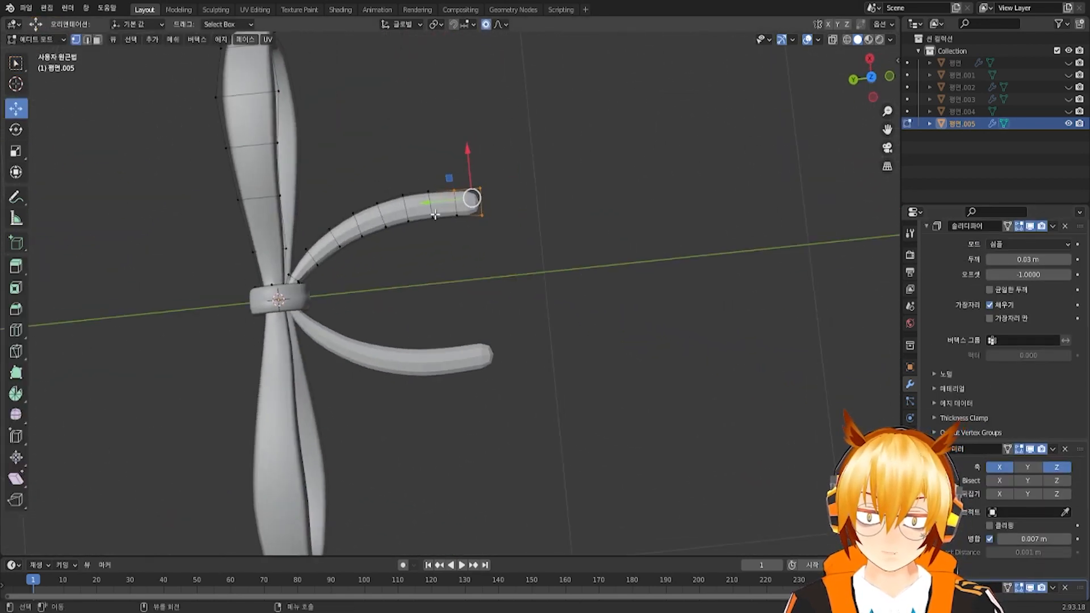
Try to lengthen the tail by moving its selected end along Y, and undo the move
{"action": "key", "text": "g"}
{"action": "key", "text": "y"}
{"action": "left_click", "coordinate": [469, 203]}
{"action": "key", "text": "ctrl+z"}
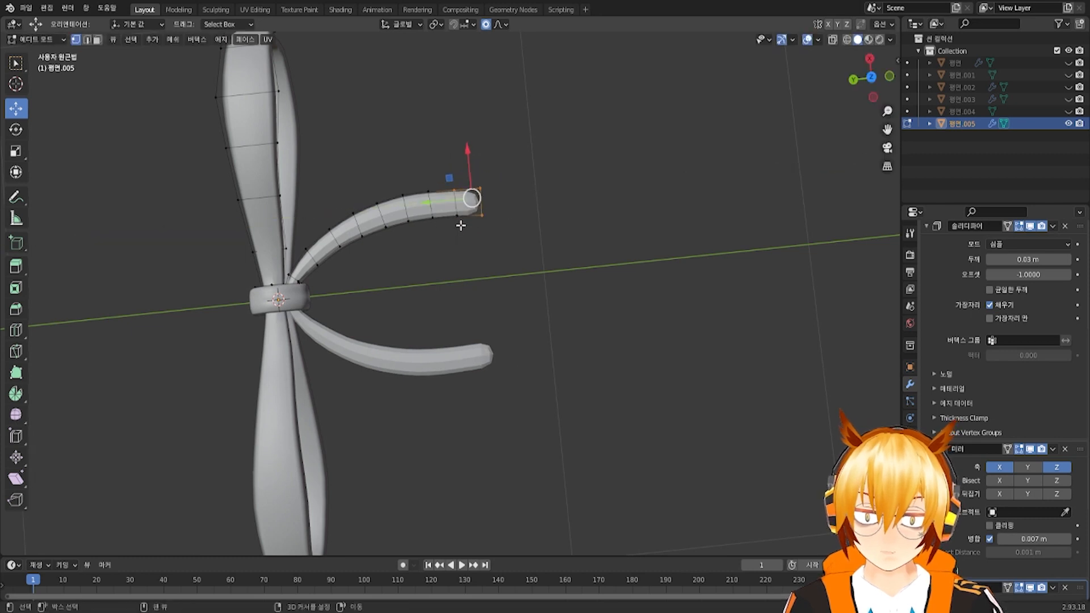
Lengthen the hanging tail by moving its selected end about -0.28 m and slightly further along Y with proportional editing
{"action": "key", "text": "g"}
{"action": "key", "text": "y"}
{"action": "scroll", "coordinate": [482, 214], "scroll_direction": "down", "scroll_amount": 5}
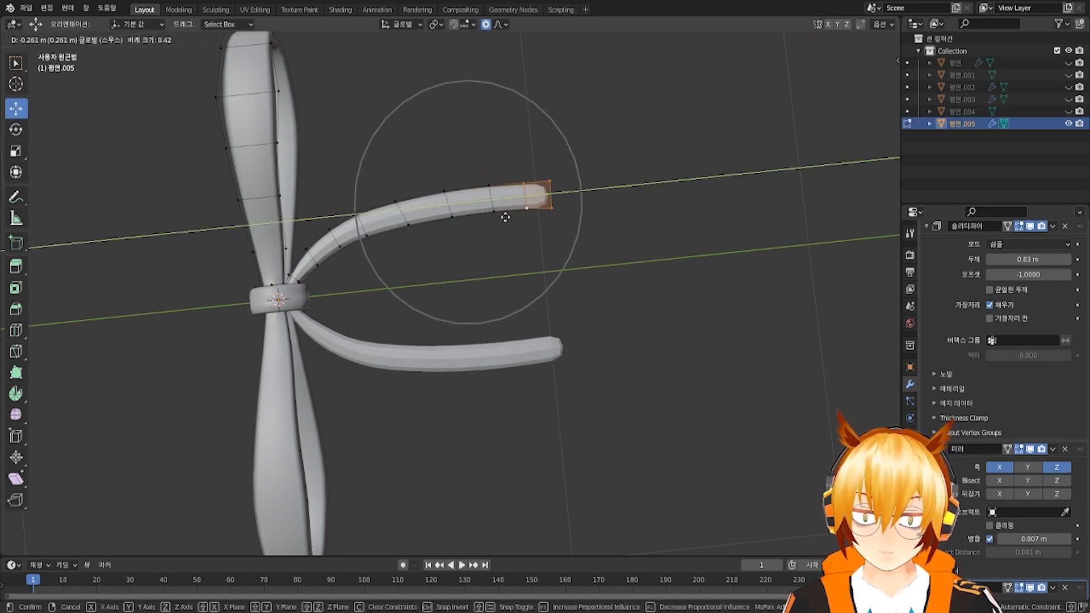
{"action": "left_click", "coordinate": [509, 217]}
{"action": "key", "text": "g"}
{"action": "key", "text": "y"}
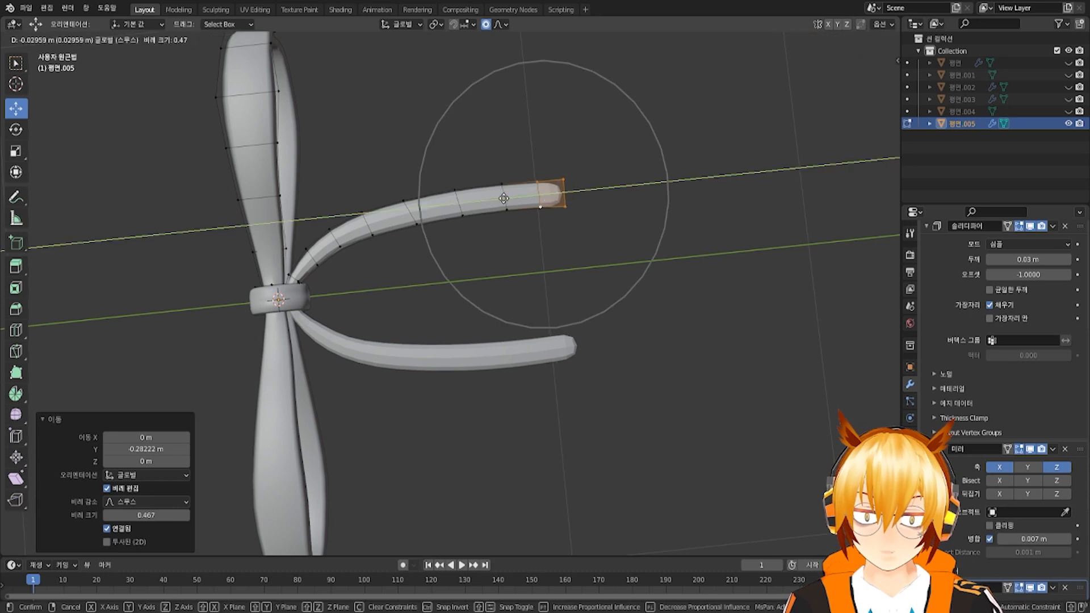
{"action": "left_click", "coordinate": [536, 254]}
{"action": "middle_click_drag", "start_coordinate": [536, 253], "coordinate": [531, 260]}
Bow the tail outward by moving a cross edge near its middle about 0.073 m along X with proportional size 0.683
{"action": "left_click", "coordinate": [473, 225], "text": "alt"}
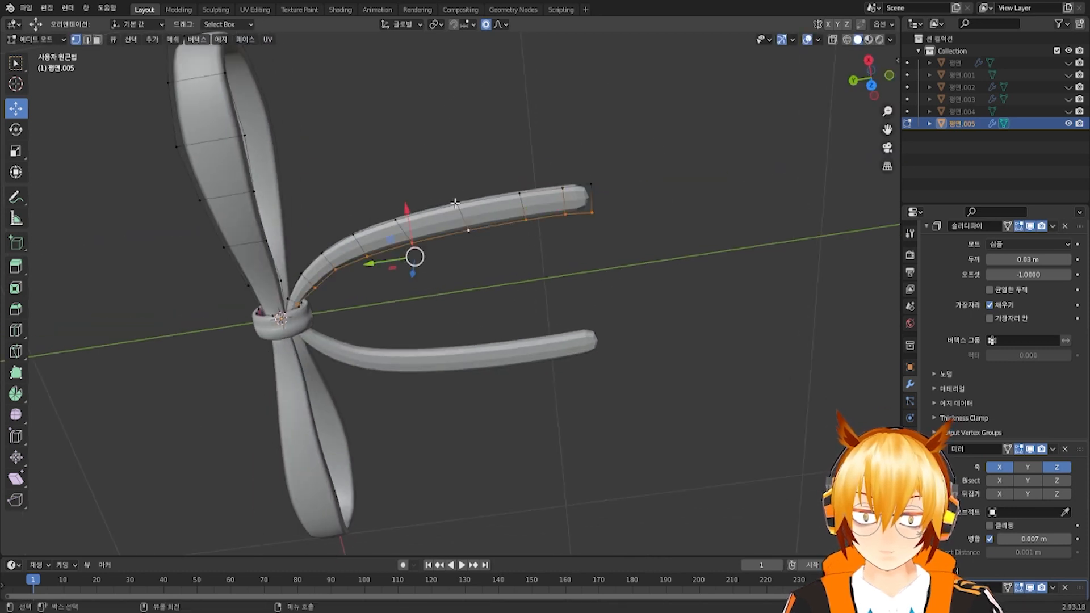
{"action": "key", "text": "g"}
{"action": "key", "text": "x"}
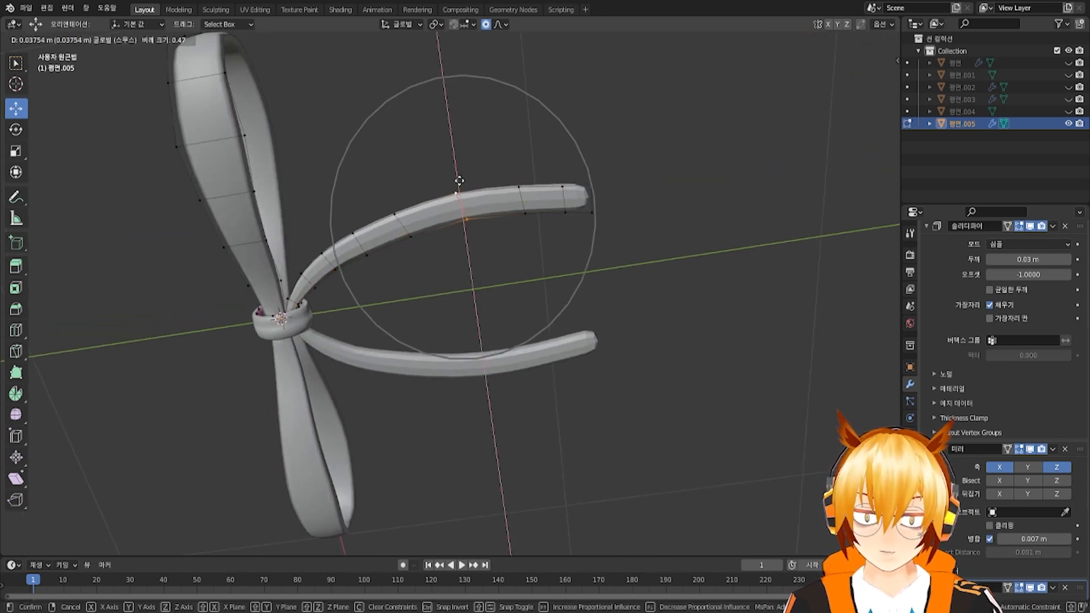
{"action": "left_click", "coordinate": [456, 173]}
{"action": "middle_click_drag", "start_coordinate": [456, 174], "coordinate": [411, 236]}
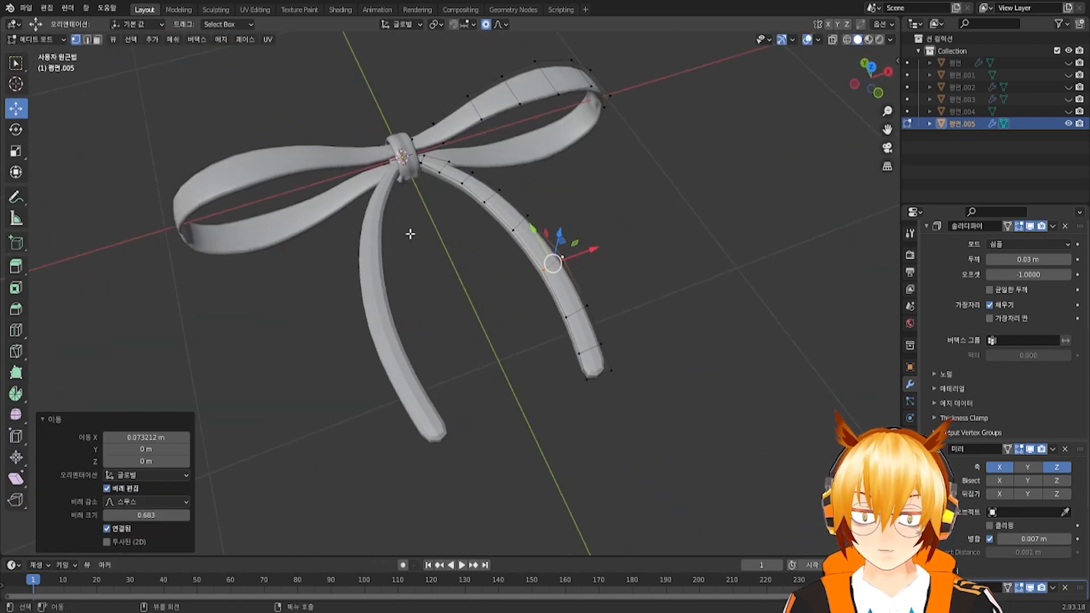
Select the linked ribbon faces and apply Shade Smooth to them
{"action": "key", "text": "ctrl+l"}
{"action": "right_click", "coordinate": [534, 250]}
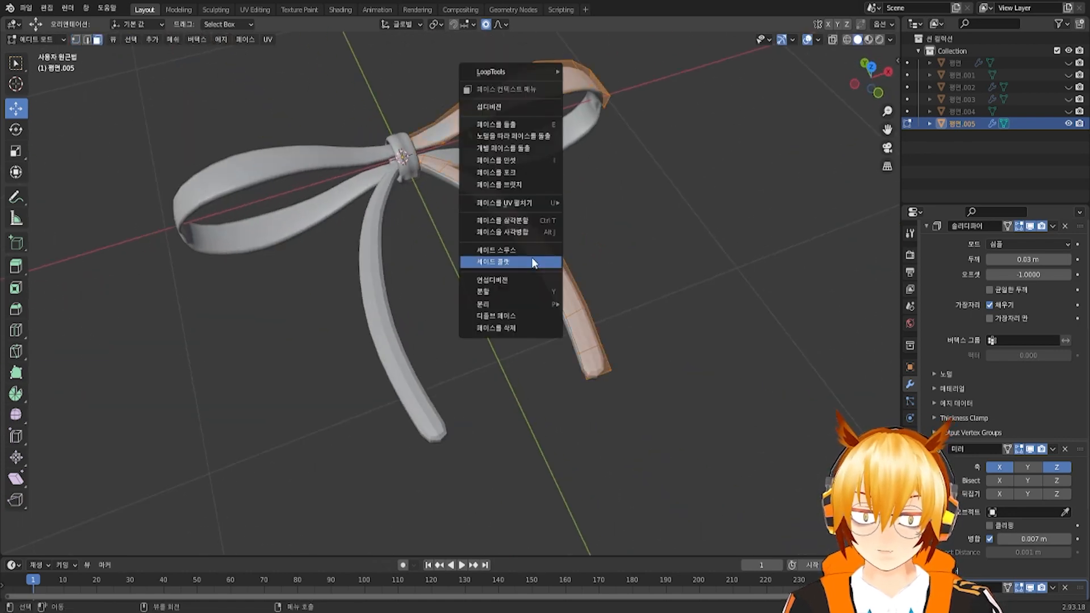
{"action": "left_click", "coordinate": [529, 251]}
Examine the smoothed bow, its tails and loop ends in Object Mode from several angles
{"action": "scroll", "coordinate": [529, 261], "scroll_direction": "down", "scroll_amount": 2}
{"action": "middle_click_drag", "start_coordinate": [528, 290], "coordinate": [443, 274]}
{"action": "scroll", "coordinate": [528, 258], "scroll_direction": "up", "scroll_amount": 3}
{"action": "middle_click_drag", "start_coordinate": [152, 149], "coordinate": [255, 148]}
{"action": "scroll", "coordinate": [167, 145], "scroll_direction": "up", "scroll_amount": 1}
{"action": "left_click", "coordinate": [39, 40]}
{"action": "left_click", "coordinate": [41, 54]}
{"action": "scroll", "coordinate": [191, 98], "scroll_direction": "down", "scroll_amount": 5}
{"action": "middle_click_drag", "start_coordinate": [477, 193], "coordinate": [371, 289]}
{"action": "middle_click_drag", "start_coordinate": [737, 298], "coordinate": [611, 291]}
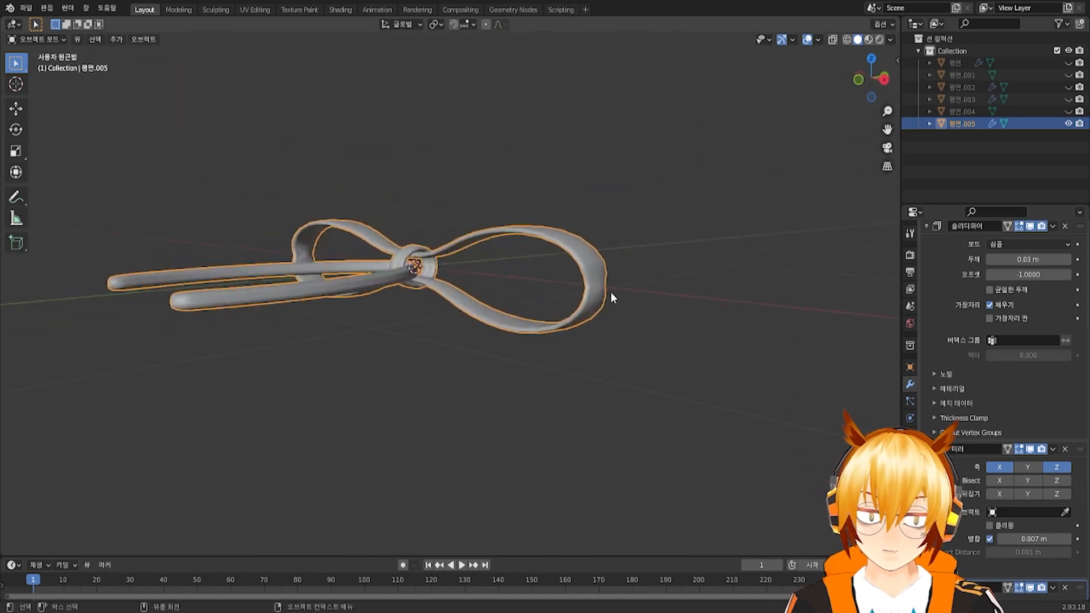
{"action": "scroll", "coordinate": [719, 298], "scroll_direction": "up", "scroll_amount": 3}
Widen the edge at the loop's outer end along Y by 1.488 with a proportional size of about 0.11
{"action": "key", "text": "Tab"}
{"action": "middle_click_drag", "start_coordinate": [769, 294], "coordinate": [544, 304]}
{"action": "key", "text": "1"}
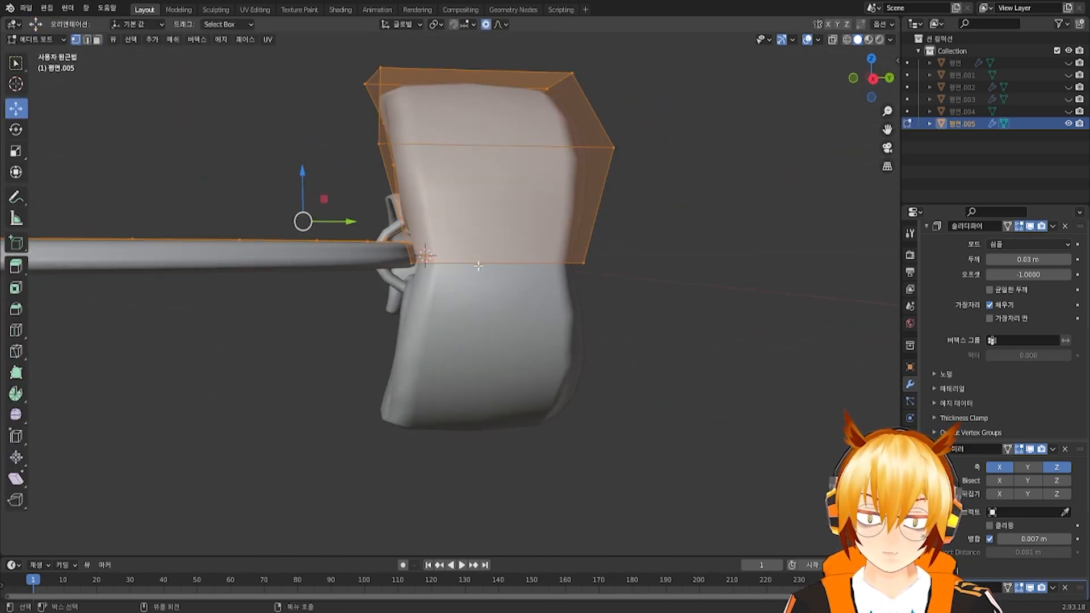
{"action": "left_click", "coordinate": [482, 263], "text": "alt"}
{"action": "key", "text": "s"}
{"action": "key", "text": "y"}
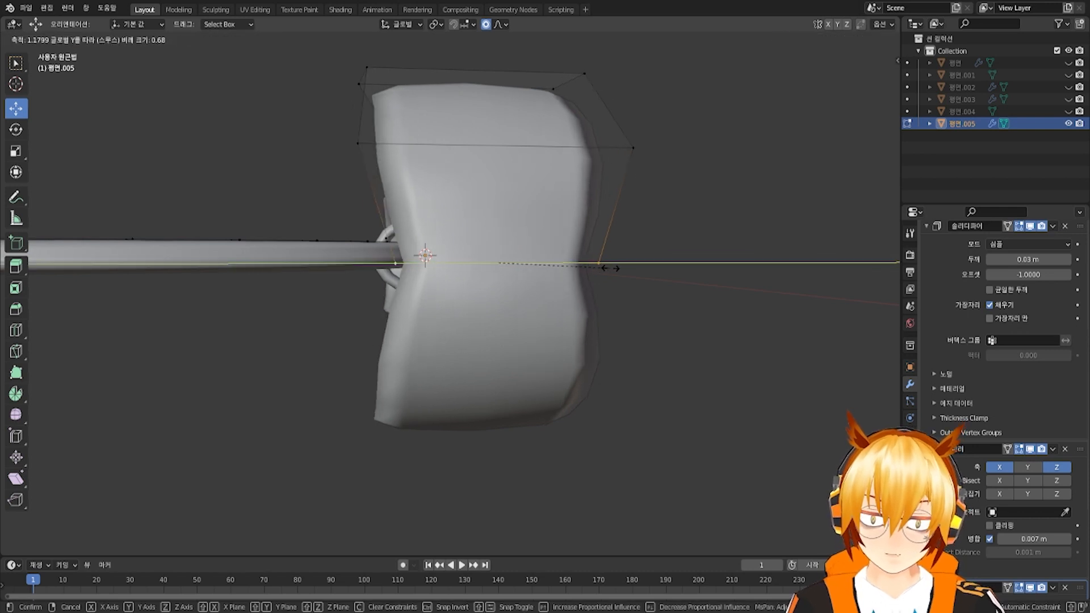
{"action": "scroll", "coordinate": [629, 267], "scroll_direction": "up", "scroll_amount": 10}
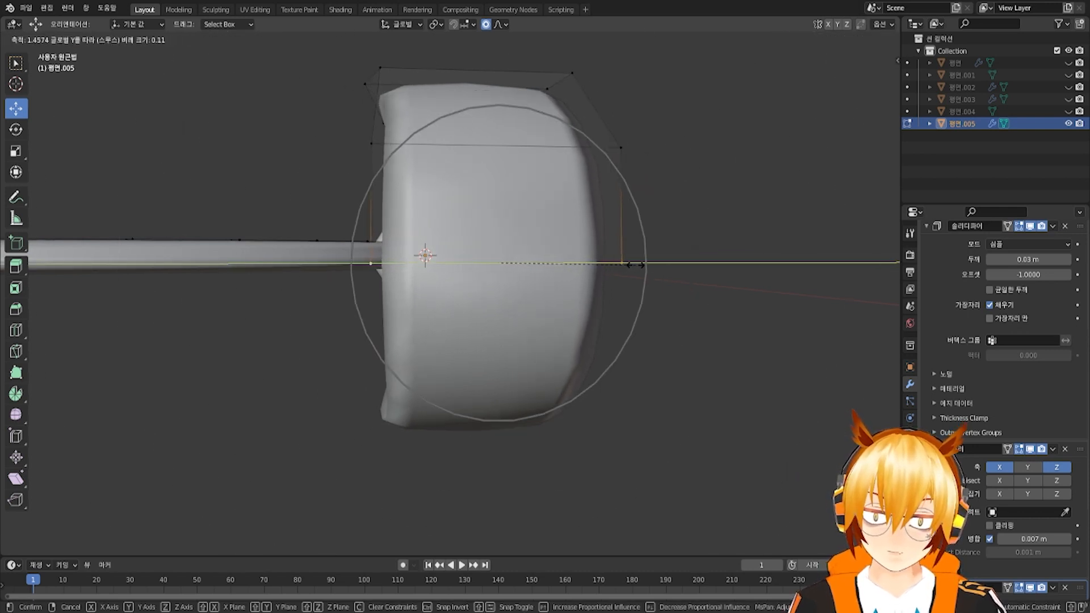
{"action": "left_click", "coordinate": [634, 262]}
{"action": "middle_click_drag", "start_coordinate": [635, 260], "coordinate": [701, 315]}
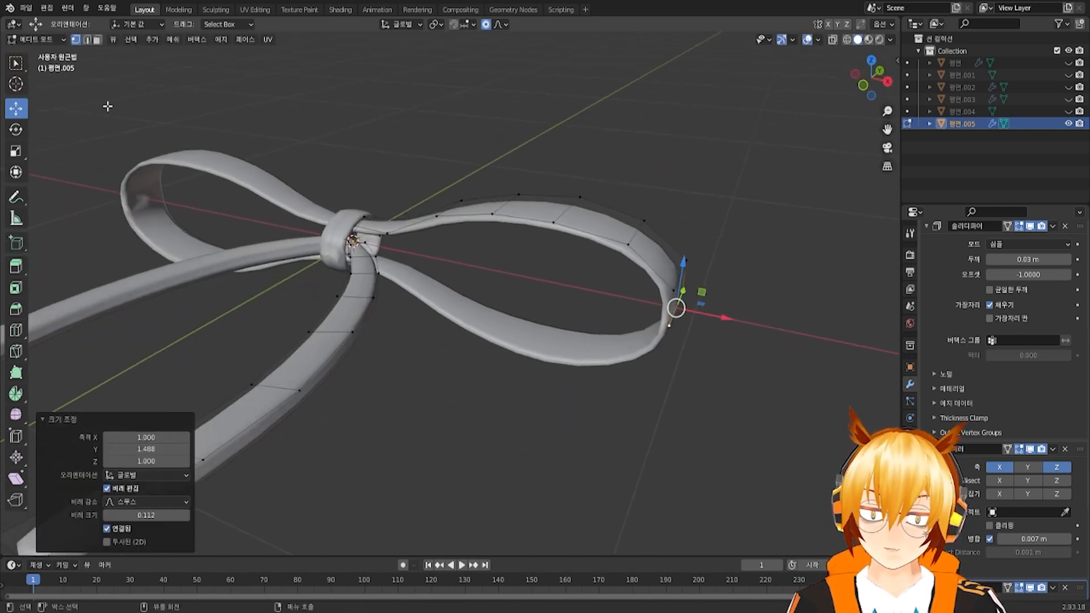
Apply the Solidify, Mirror and Subdivision modifiers to the bow in Object Mode
{"action": "left_click", "coordinate": [56, 33]}
{"action": "left_click", "coordinate": [53, 43]}
{"action": "left_click", "coordinate": [55, 55]}
{"action": "scroll", "coordinate": [499, 266], "scroll_direction": "down", "scroll_amount": 3}
{"action": "middle_click_drag", "start_coordinate": [502, 270], "coordinate": [555, 297]}
{"action": "middle_click_drag", "start_coordinate": [513, 250], "coordinate": [625, 307]}
{"action": "left_click", "coordinate": [1050, 228]}
{"action": "left_click", "coordinate": [1055, 239]}
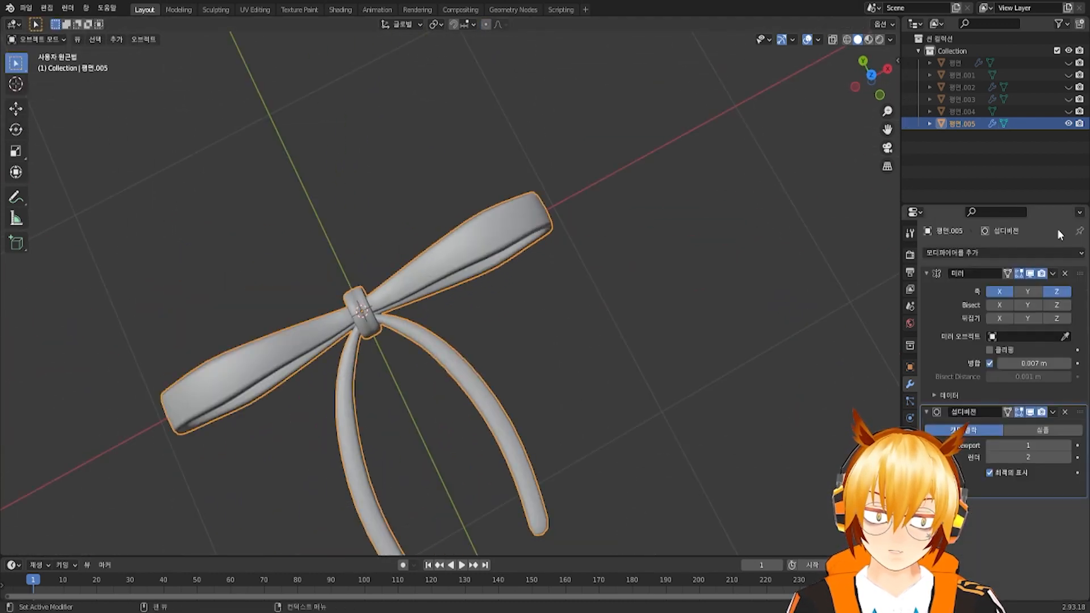
{"action": "left_click", "coordinate": [1052, 273]}
{"action": "left_click", "coordinate": [1045, 285]}
{"action": "left_click", "coordinate": [1052, 273]}
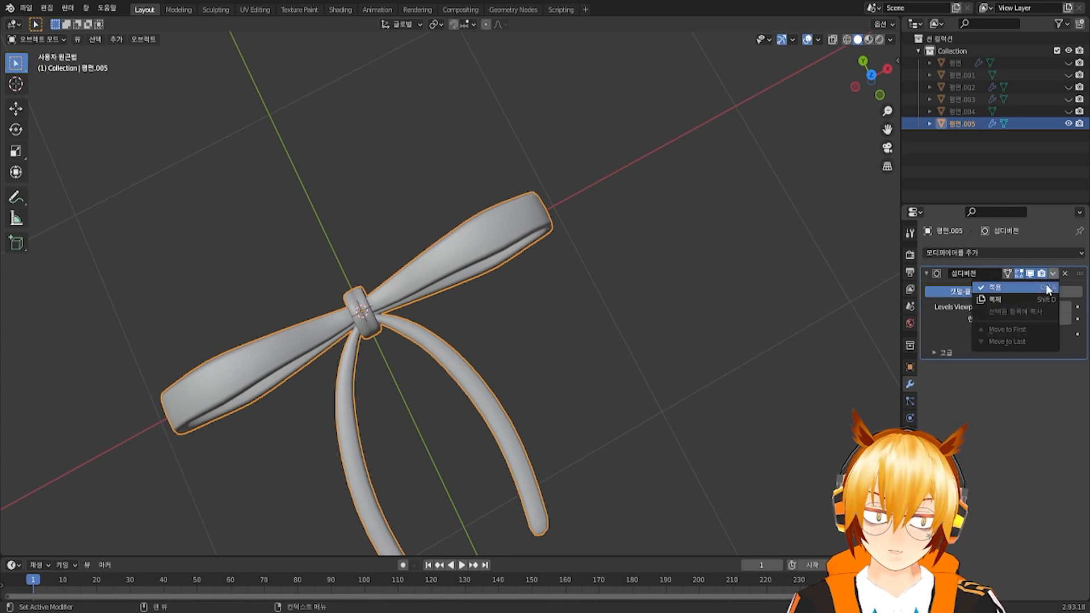
{"action": "left_click", "coordinate": [1045, 285]}
With X symmetry on, raise the upper band's widest edge loop about 0.10 m along Y using proportional size 0.68
{"action": "scroll", "coordinate": [615, 315], "scroll_direction": "down", "scroll_amount": 3}
{"action": "middle_click_drag", "start_coordinate": [468, 308], "coordinate": [409, 237]}
{"action": "scroll", "coordinate": [418, 293], "scroll_direction": "up", "scroll_amount": 6}
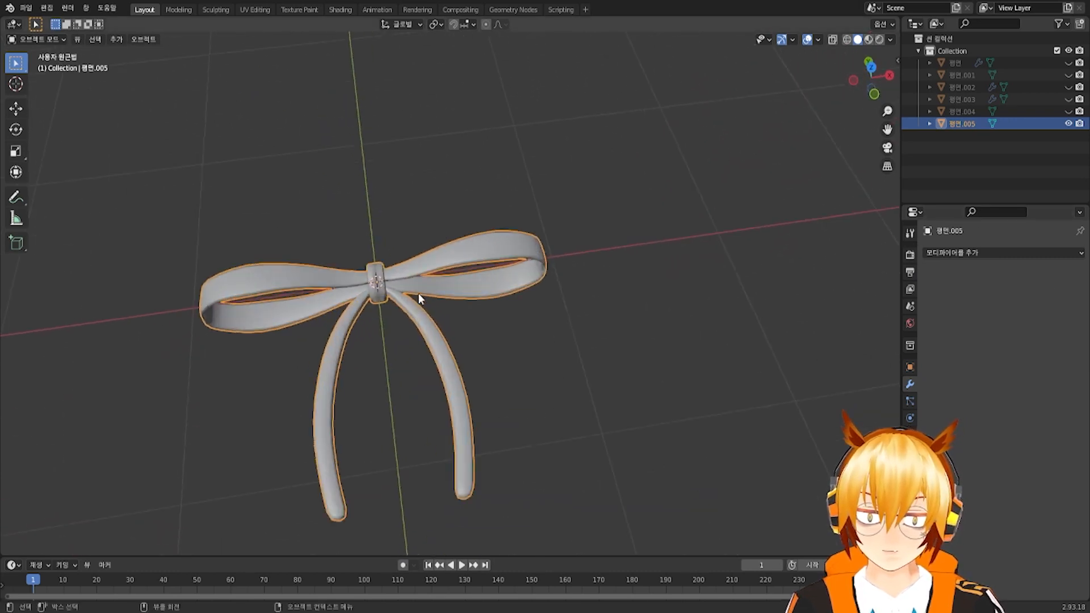
{"action": "key", "text": "Tab"}
{"action": "middle_click_drag", "start_coordinate": [423, 281], "coordinate": [607, 322]}
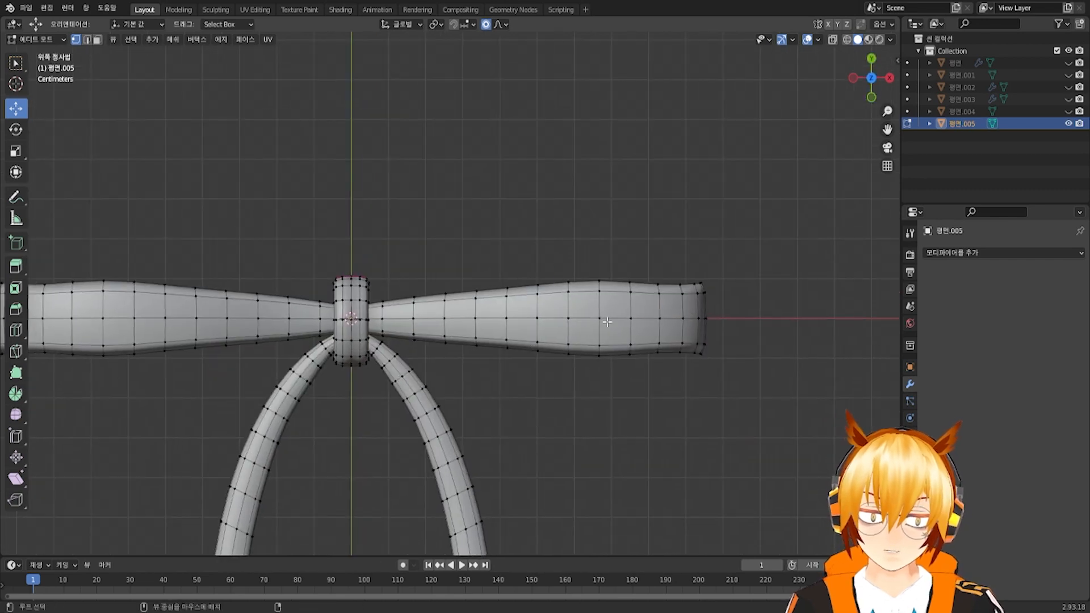
{"action": "middle_click_drag", "start_coordinate": [526, 353], "coordinate": [635, 331], "text": "shift"}
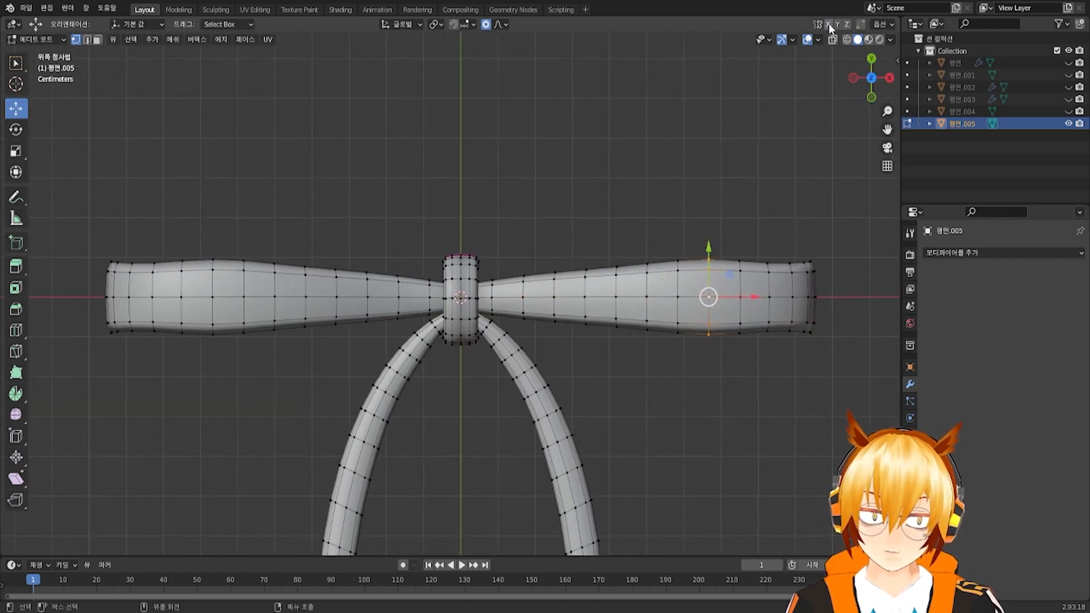
{"action": "middle_click_drag", "start_coordinate": [722, 205], "coordinate": [691, 210], "text": "shift"}
{"action": "key", "text": "g"}
{"action": "scroll", "coordinate": [676, 246], "scroll_direction": "down", "scroll_amount": 8}
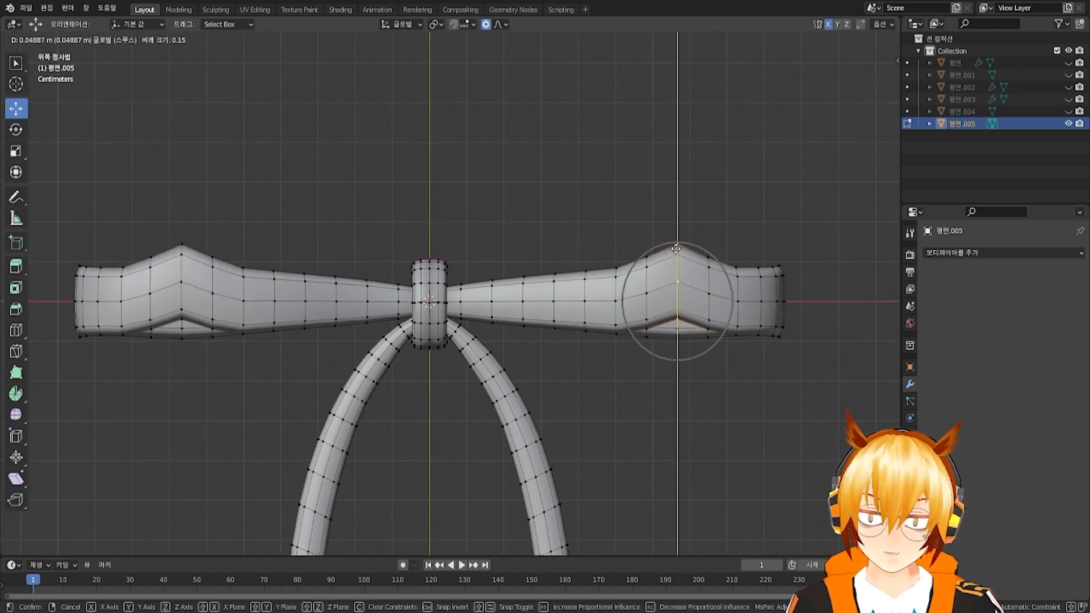
{"action": "scroll", "coordinate": [676, 245], "scroll_direction": "down", "scroll_amount": 9}
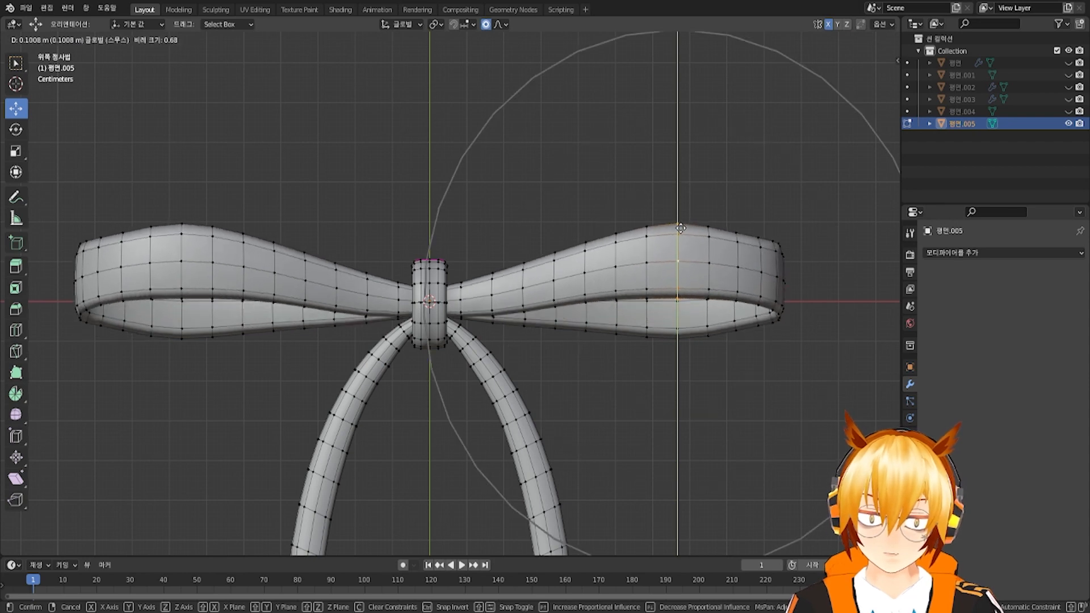
{"action": "left_click", "coordinate": [680, 228]}
Move the lower band's widest edge loop -0.1176 m along Y and an edge loop near the outer end about 0.018 m along Y
{"action": "left_click", "coordinate": [672, 323], "text": "alt"}
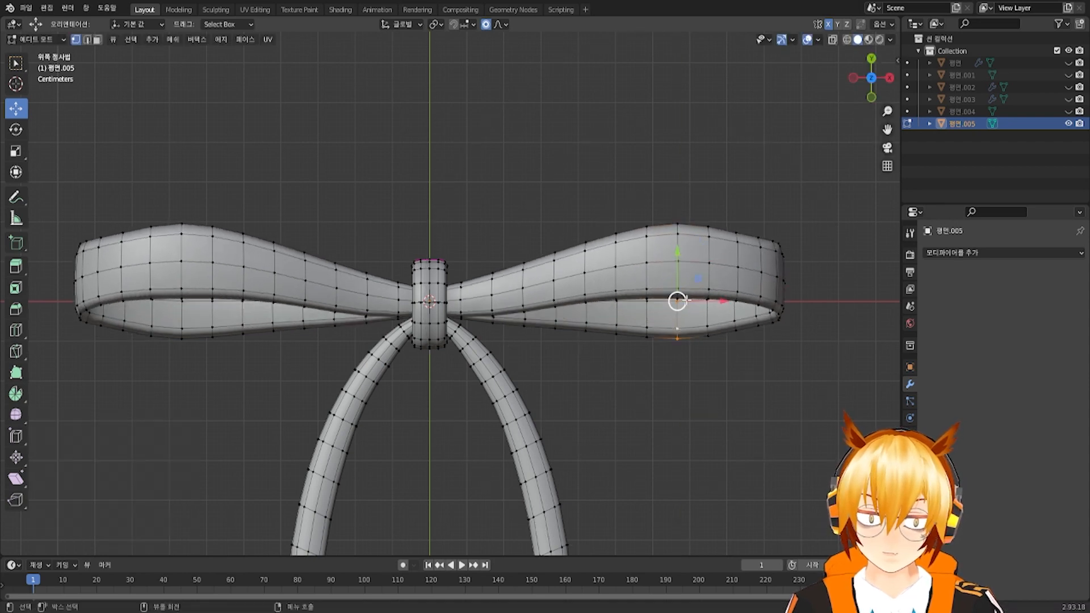
{"action": "key", "text": "g"}
{"action": "left_click", "coordinate": [674, 328]}
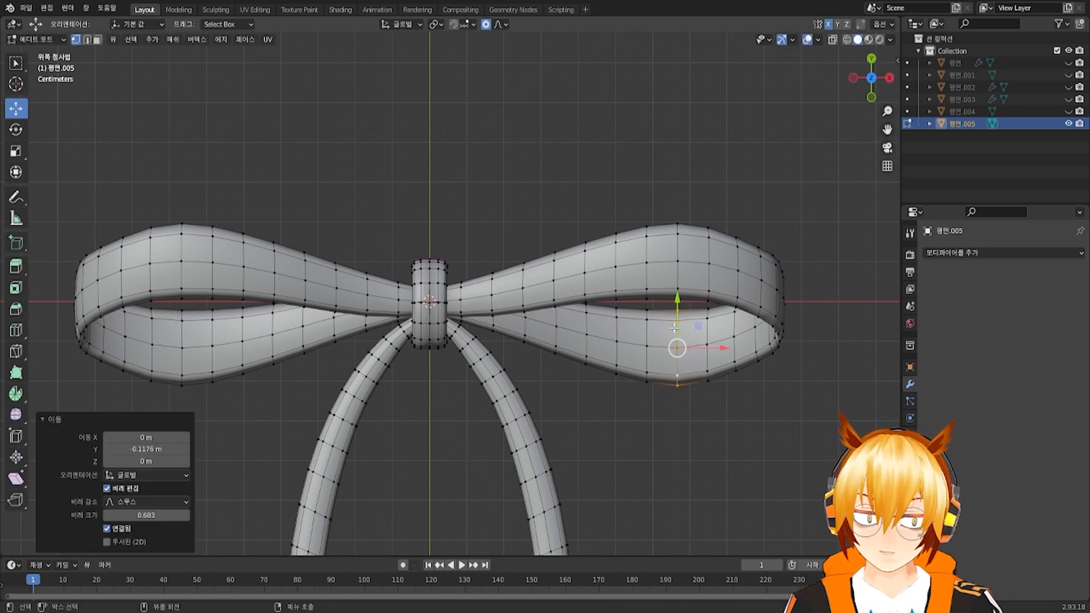
{"action": "left_click", "coordinate": [761, 275], "text": "alt"}
{"action": "left_click_drag", "start_coordinate": [762, 262], "coordinate": [762, 241]}
{"action": "scroll", "coordinate": [762, 253], "scroll_direction": "up", "scroll_amount": 3}
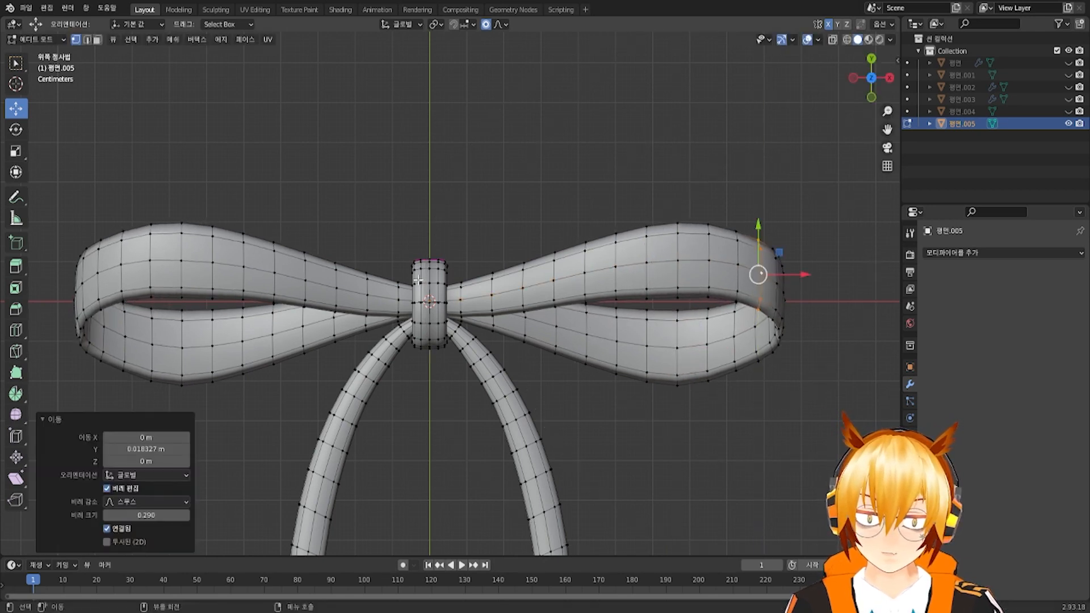
Select the edge loop at the seam of the centre knot and turn on X-ray display
{"action": "scroll", "coordinate": [635, 265], "scroll_direction": "up", "scroll_amount": 3}
{"action": "middle_click_drag", "start_coordinate": [394, 272], "coordinate": [598, 269], "text": "shift"}
{"action": "left_click", "coordinate": [612, 265], "text": "alt"}
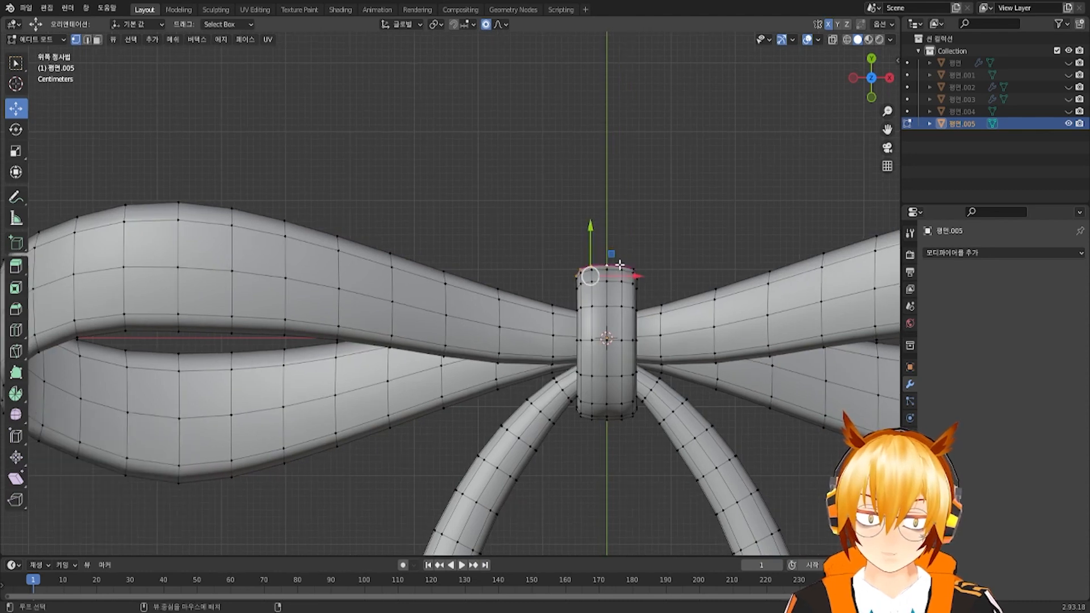
{"action": "mouse_move", "coordinate": [618, 257]}
{"action": "middle_mouse_down"}
{"action": "mouse_move", "coordinate": [613, 241]}
{"action": "mouse_move", "coordinate": [628, 267]}
{"action": "middle_mouse_up"}
{"action": "left_click", "coordinate": [832, 40]}
{"action": "scroll", "coordinate": [606, 226], "scroll_direction": "up", "scroll_amount": 5}
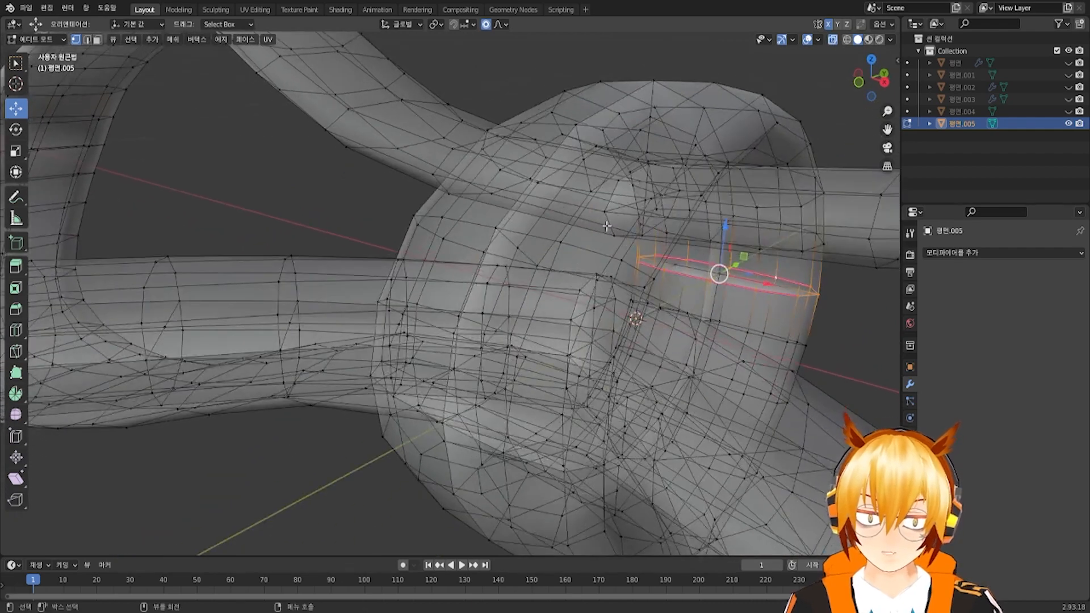
Select the ribbon band's face loop hidden inside the centre knot and delete its faces
{"action": "scroll", "coordinate": [367, 120], "scroll_direction": "down", "scroll_amount": 3}
{"action": "middle_click_drag", "start_coordinate": [539, 185], "coordinate": [431, 227]}
{"action": "scroll", "coordinate": [488, 204], "scroll_direction": "up", "scroll_amount": 3}
{"action": "left_click", "coordinate": [420, 223], "text": "alt"}
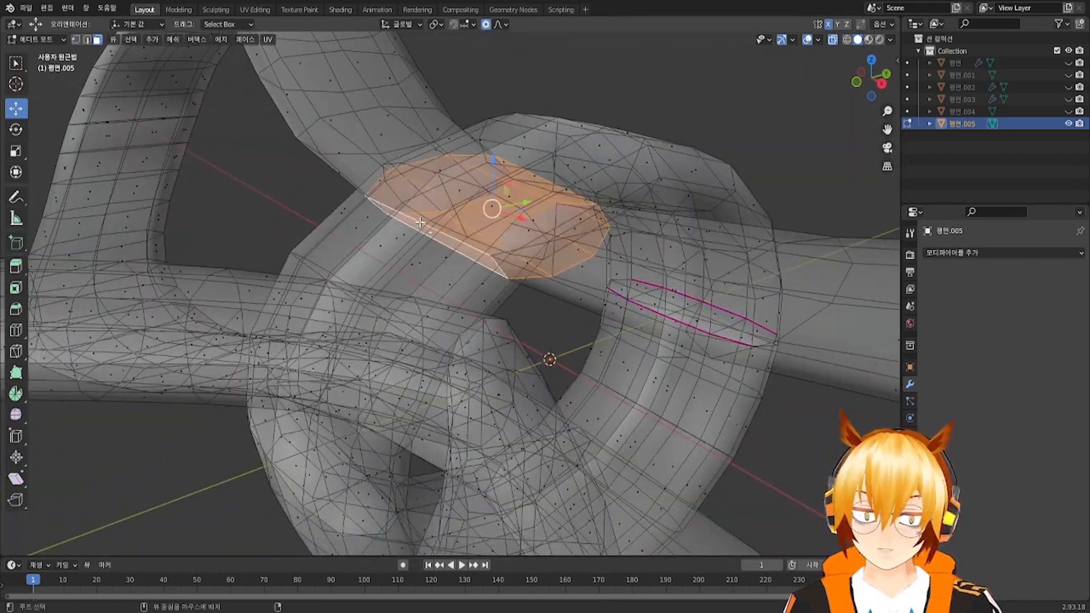
{"action": "left_click", "coordinate": [392, 243], "text": "alt"}
{"action": "left_click", "coordinate": [401, 234], "text": "alt"}
{"action": "left_click", "coordinate": [397, 239], "text": "alt"}
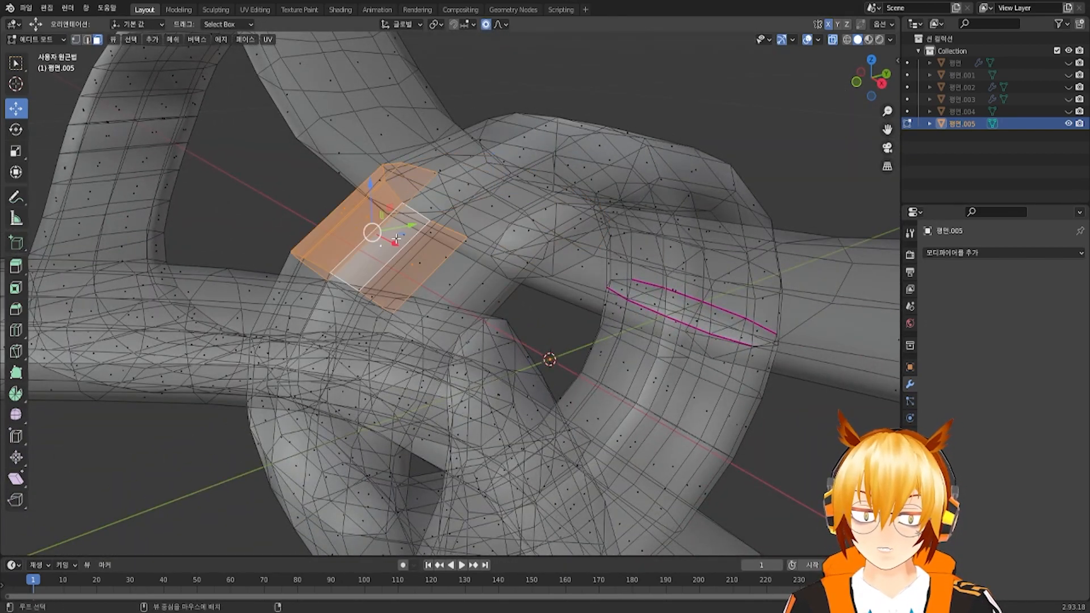
{"action": "left_click", "coordinate": [451, 187], "text": "alt"}
{"action": "key", "text": "x"}
{"action": "left_click", "coordinate": [461, 198]}
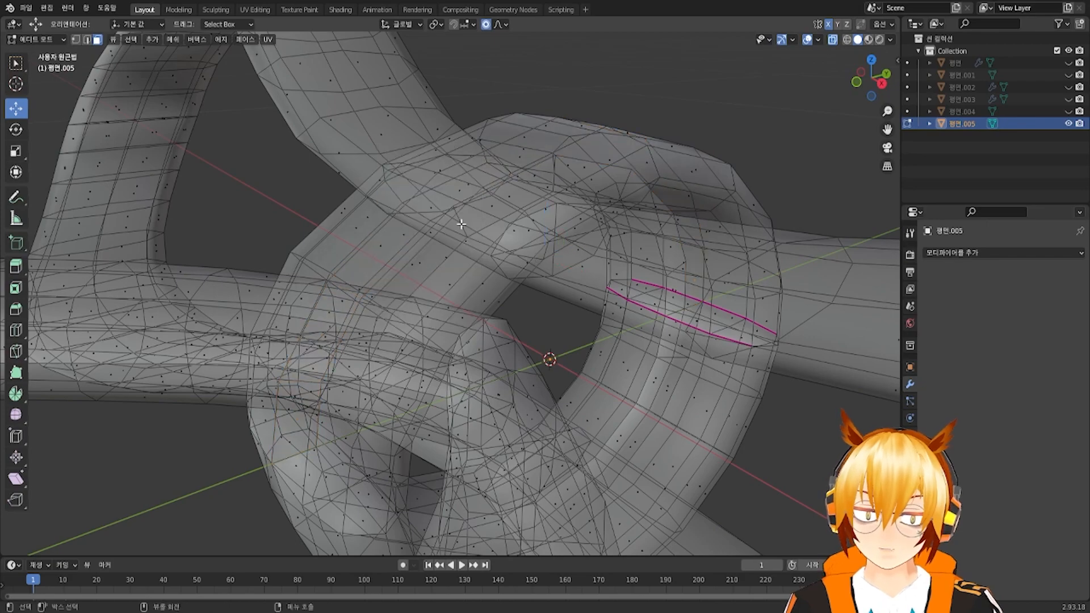
Try to select the lower band's face loop inside the knot, and clear the selection
{"action": "middle_click_drag", "start_coordinate": [461, 198], "coordinate": [392, 340]}
{"action": "left_click", "coordinate": [396, 362], "text": "alt"}
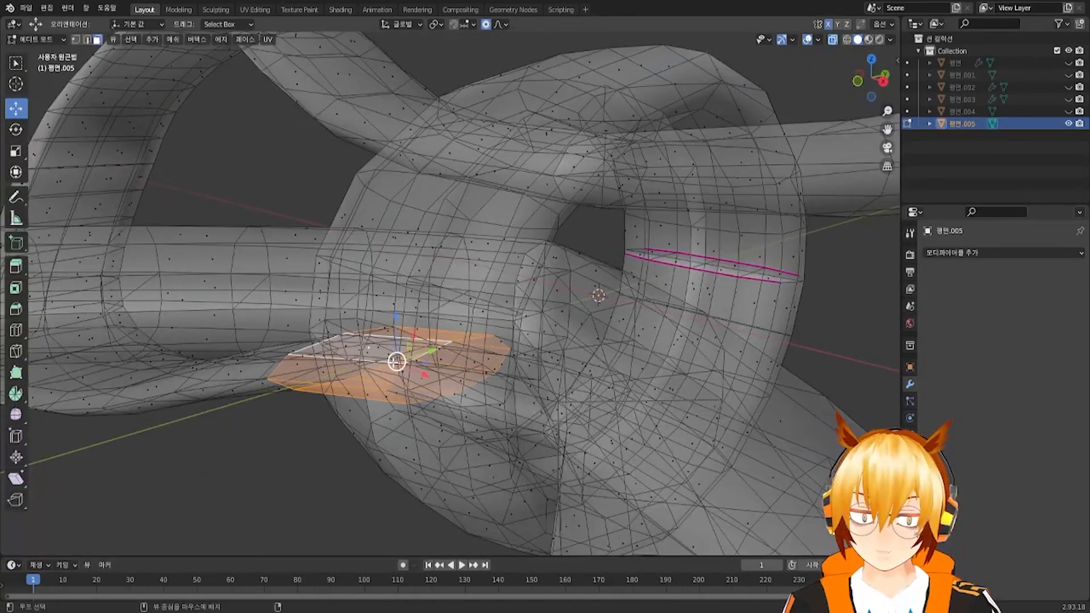
{"action": "left_click", "coordinate": [388, 361], "text": "alt"}
{"action": "key", "text": "alt+a"}
Try picking the hidden face loop where the tail enters the underside of the centre knot
{"action": "middle_click_drag", "start_coordinate": [407, 365], "coordinate": [409, 334]}
{"action": "scroll", "coordinate": [409, 334], "scroll_direction": "up", "scroll_amount": 2}
{"action": "left_click", "coordinate": [443, 334], "text": "alt"}
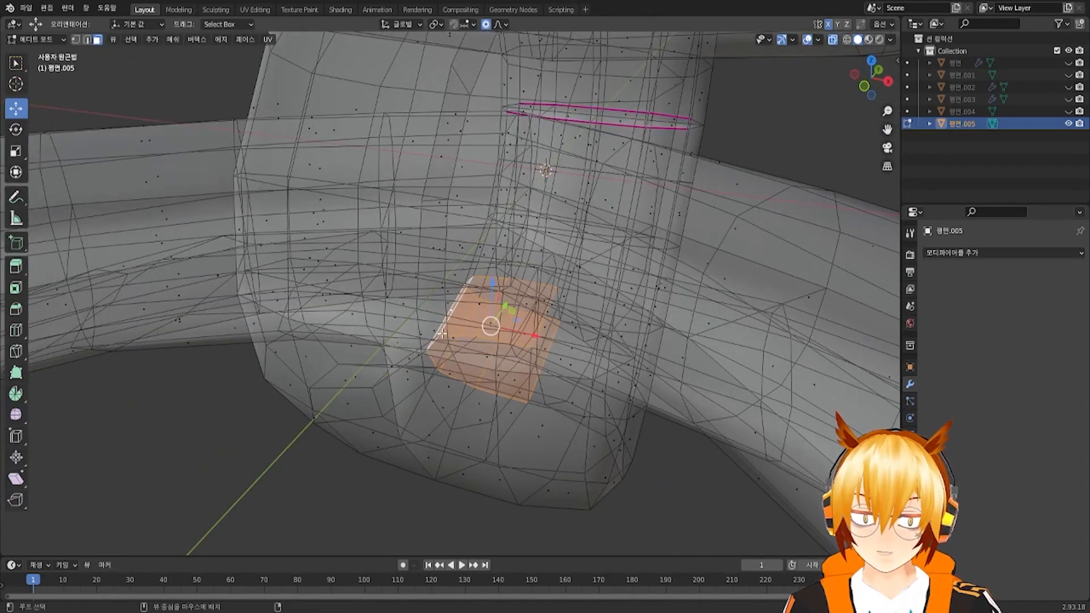
{"action": "left_click", "coordinate": [432, 334], "text": "alt"}
{"action": "left_click", "coordinate": [545, 358], "text": "alt"}
{"action": "left_click", "coordinate": [553, 360], "text": "alt"}
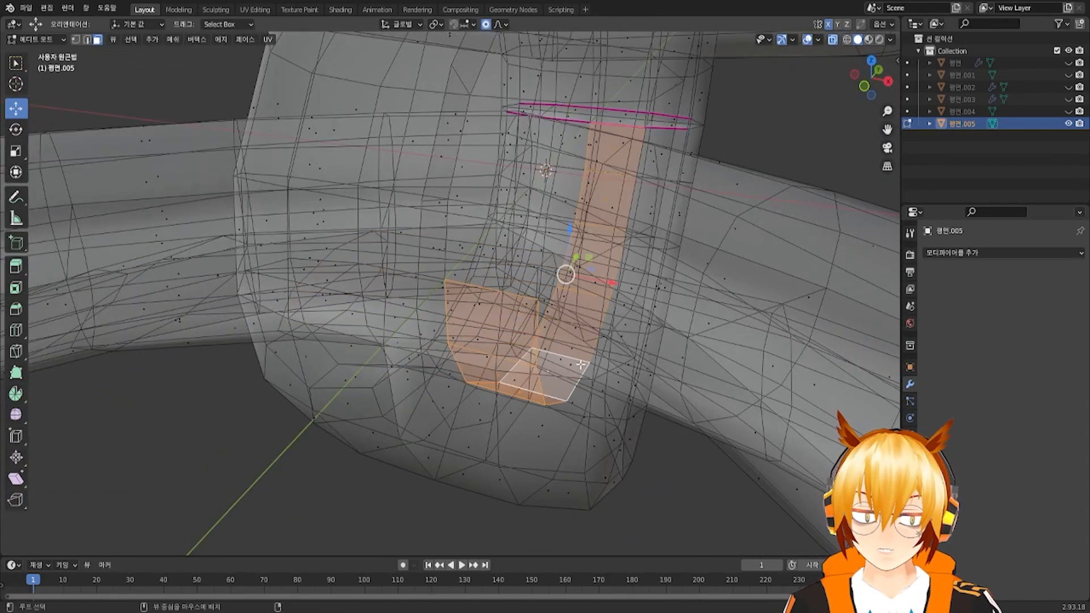
{"action": "scroll", "coordinate": [581, 368], "scroll_direction": "down", "scroll_amount": 2}
{"action": "middle_click_drag", "start_coordinate": [575, 381], "coordinate": [223, 404]}
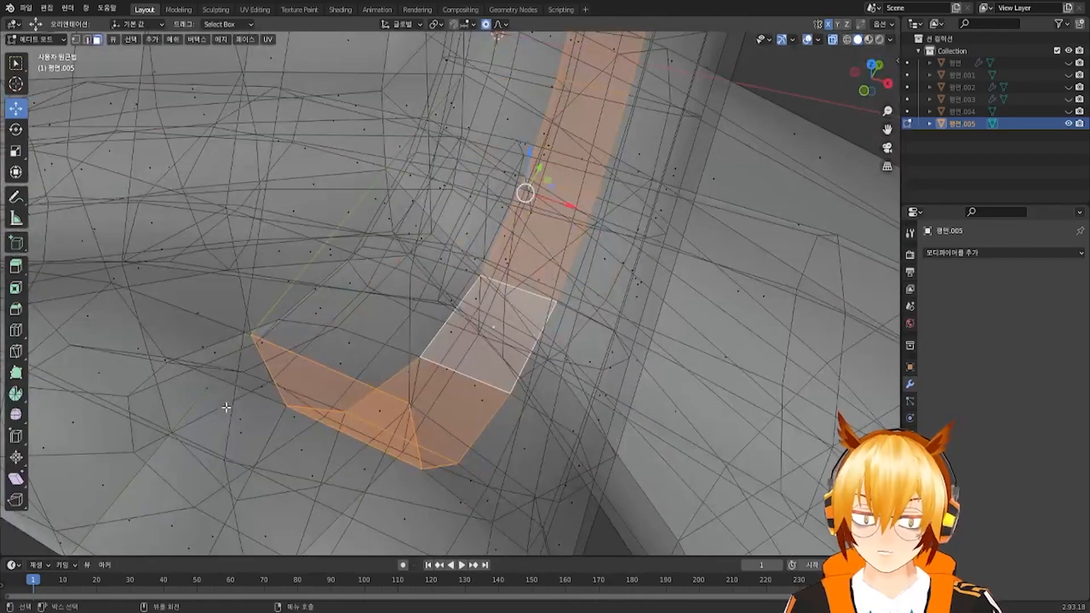
{"action": "left_click", "coordinate": [204, 400], "text": "alt"}
{"action": "scroll", "coordinate": [209, 393], "scroll_direction": "down", "scroll_amount": 3}
{"action": "left_click", "coordinate": [213, 359], "text": "alt"}
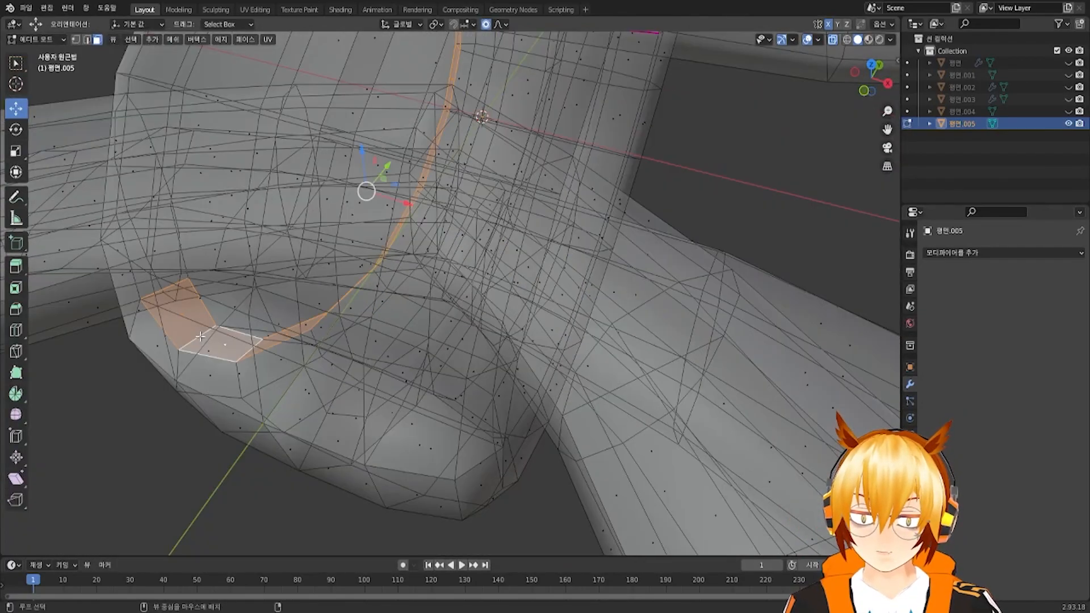
{"action": "middle_click_drag", "start_coordinate": [214, 360], "coordinate": [491, 295]}
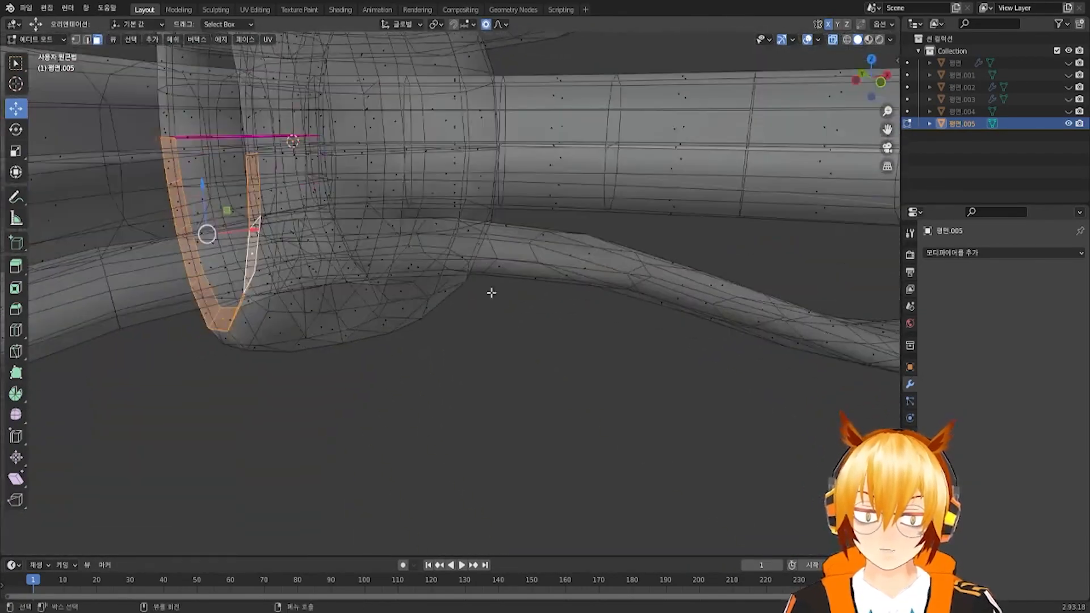
Select the lower band's short face loop hidden inside the centre knot and delete its faces
{"action": "scroll", "coordinate": [477, 295], "scroll_direction": "up", "scroll_amount": 4}
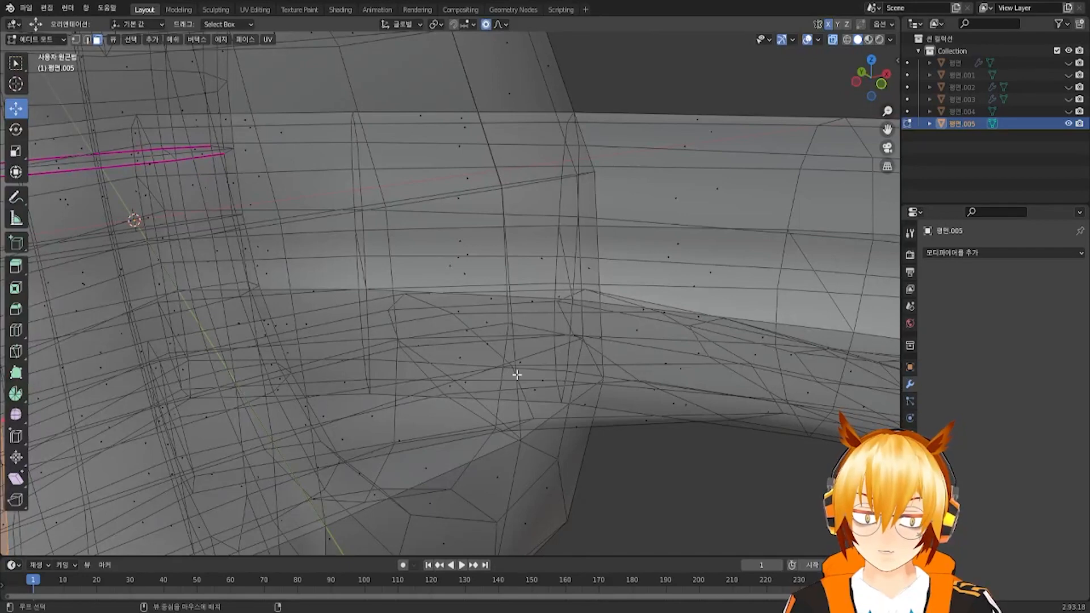
{"action": "left_click", "coordinate": [517, 375], "text": "alt"}
{"action": "scroll", "coordinate": [561, 397], "scroll_direction": "down", "scroll_amount": 2}
{"action": "left_click", "coordinate": [527, 421], "text": "alt"}
{"action": "left_click", "coordinate": [528, 381], "text": "alt"}
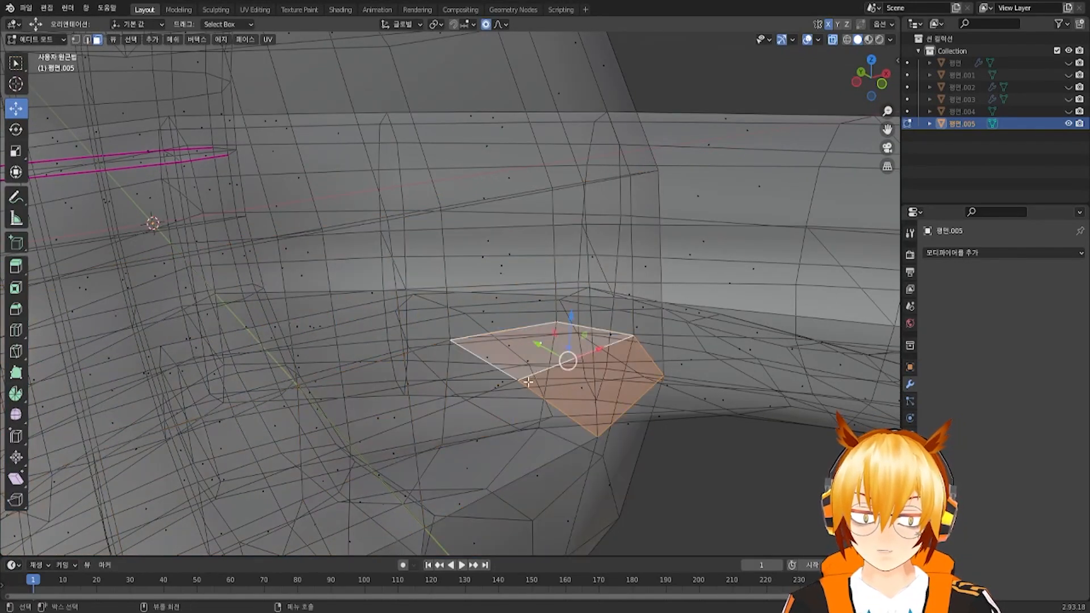
{"action": "left_click", "coordinate": [511, 373], "text": "alt"}
{"action": "key", "text": "x"}
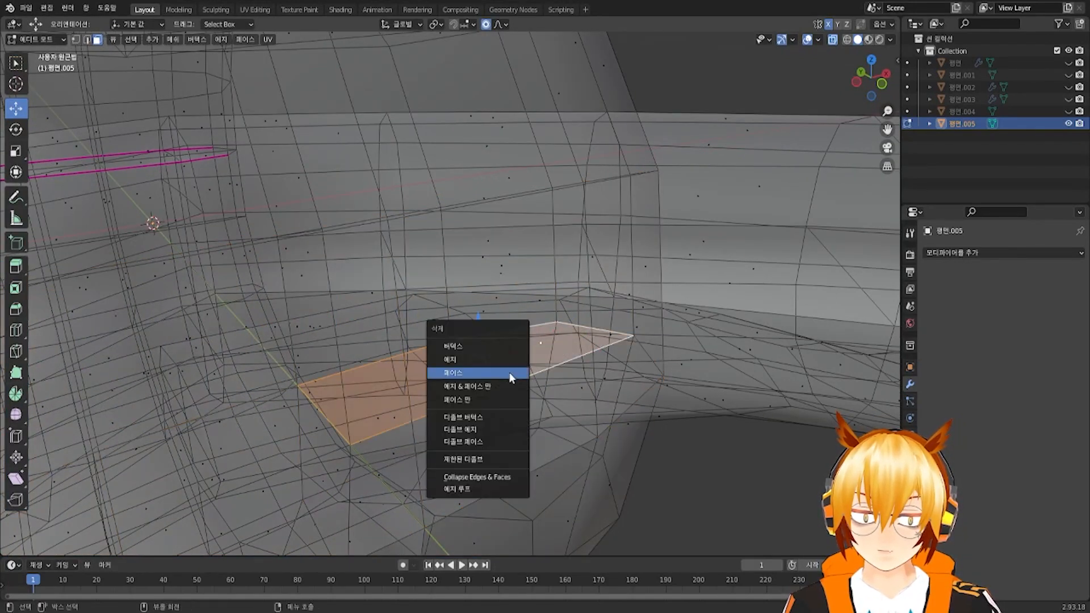
{"action": "left_click", "coordinate": [509, 372]}
Cycle through the overlapping face loops deeper inside the knot to pick a hidden one, and delete its faces
{"action": "middle_click_drag", "start_coordinate": [360, 440], "coordinate": [435, 429]}
{"action": "left_click", "coordinate": [397, 381]}
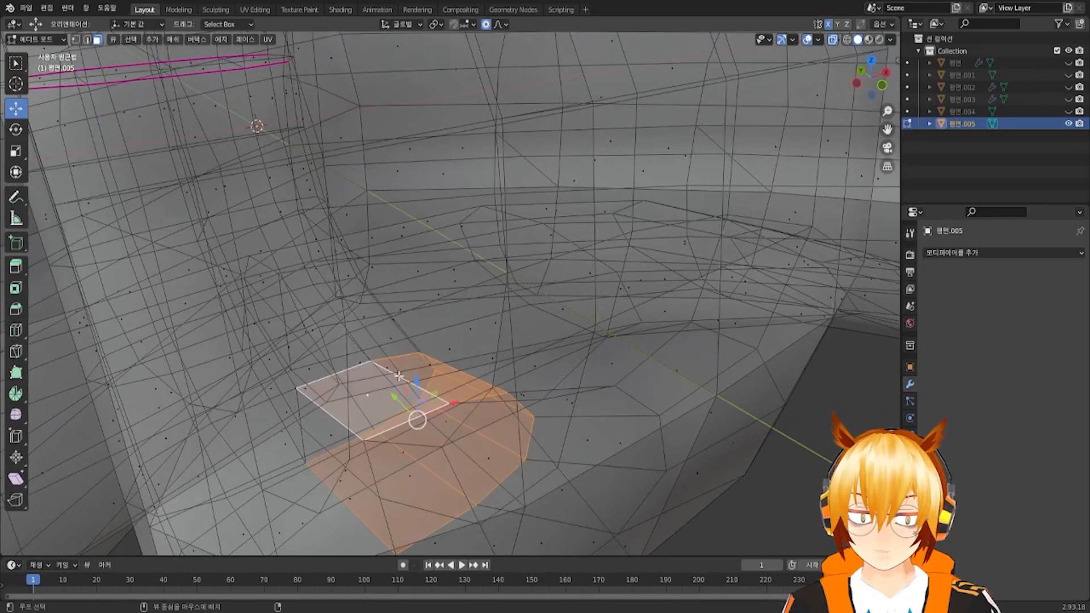
{"action": "left_click", "coordinate": [384, 370]}
{"action": "left_click", "coordinate": [383, 368]}
{"action": "left_click", "coordinate": [383, 370]}
{"action": "left_click", "coordinate": [383, 371]}
{"action": "left_click", "coordinate": [384, 370]}
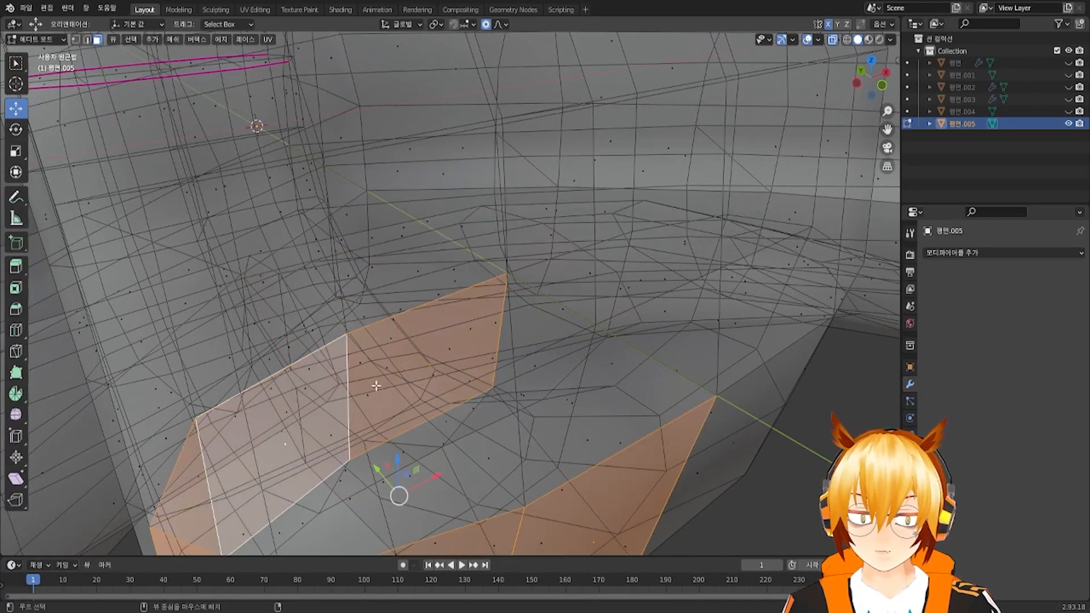
{"action": "left_click", "coordinate": [384, 369]}
{"action": "left_click", "coordinate": [384, 370]}
{"action": "key", "text": "x"}
{"action": "left_click", "coordinate": [388, 373]}
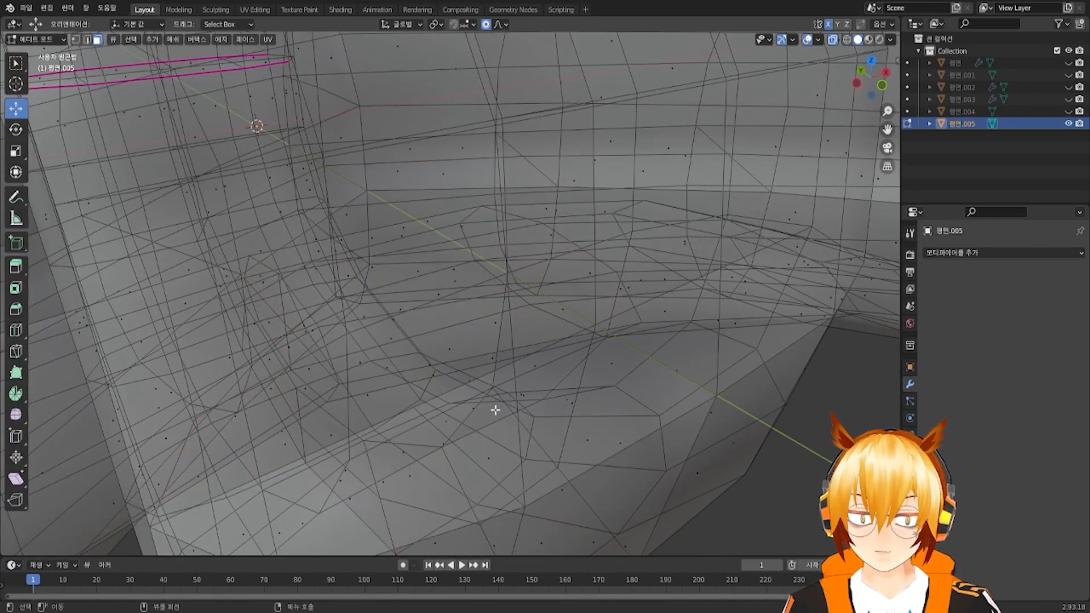
Select the next hidden face loop along the knot's underside and delete its faces
{"action": "left_click", "coordinate": [457, 435], "text": "alt"}
{"action": "left_click", "coordinate": [451, 440], "text": "alt"}
{"action": "key", "text": "x"}
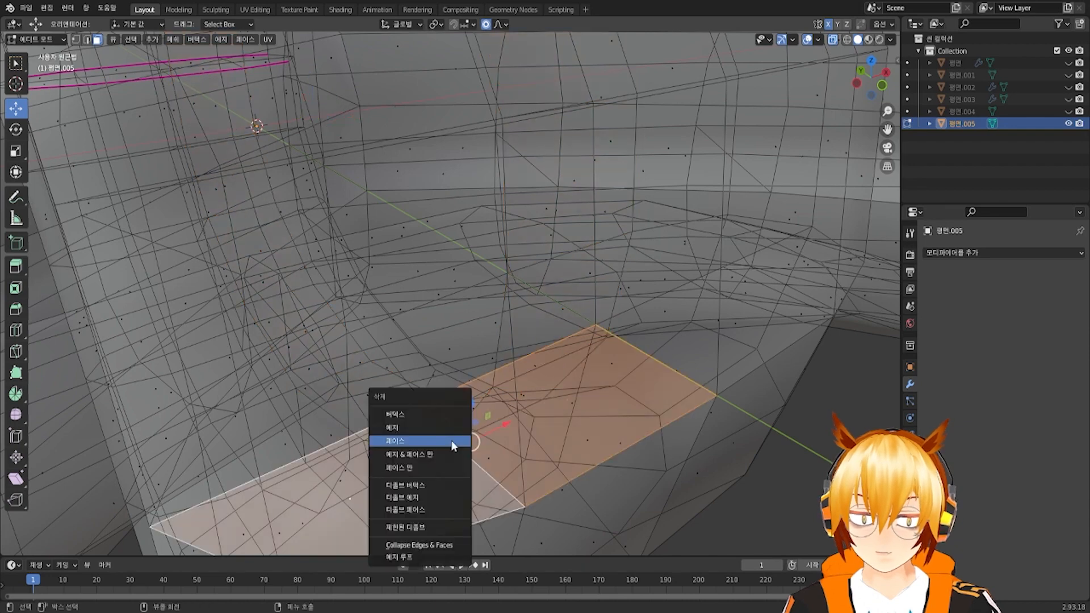
{"action": "left_click", "coordinate": [453, 445]}
Select the hidden face loop where the ribbon band crosses the middle of the knot and delete its faces
{"action": "left_click", "coordinate": [718, 335], "text": "alt"}
{"action": "left_click", "coordinate": [726, 323], "text": "alt"}
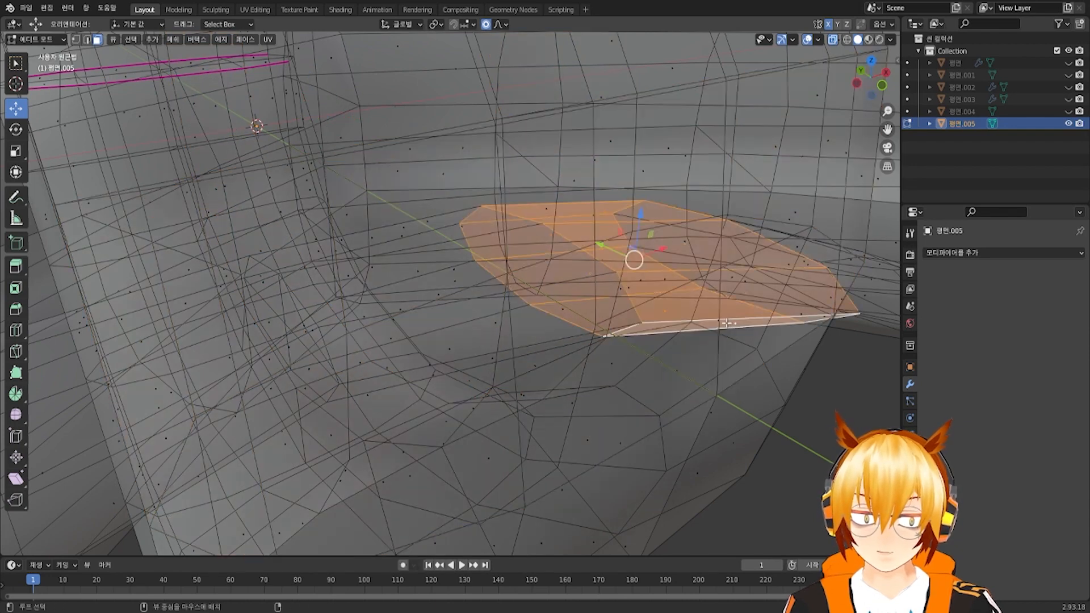
{"action": "left_click", "coordinate": [729, 340], "text": "alt"}
{"action": "middle_click_drag", "start_coordinate": [754, 344], "coordinate": [634, 365]}
{"action": "scroll", "coordinate": [598, 322], "scroll_direction": "down", "scroll_amount": 5}
{"action": "middle_click_drag", "start_coordinate": [573, 312], "coordinate": [533, 295]}
{"action": "middle_click_drag", "start_coordinate": [449, 233], "coordinate": [538, 355], "text": "shift"}
{"action": "key", "text": "x"}
{"action": "left_click", "coordinate": [516, 281]}
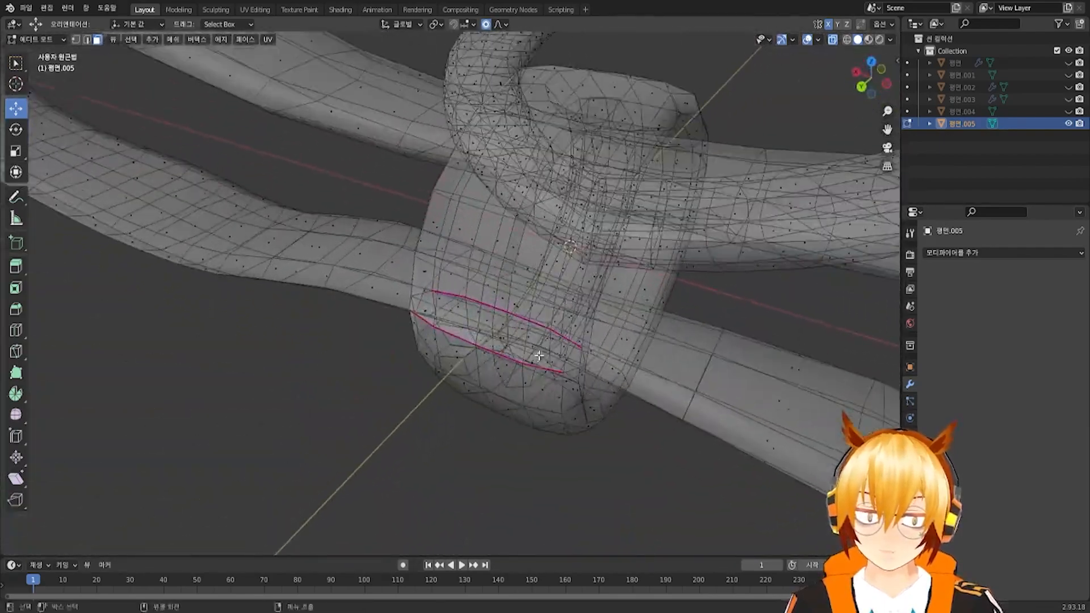
Delete the two small groups of hidden faces behind the knot's seam
{"action": "scroll", "coordinate": [538, 355], "scroll_direction": "up", "scroll_amount": 8}
{"action": "left_click", "coordinate": [400, 346]}
{"action": "key", "text": "x"}
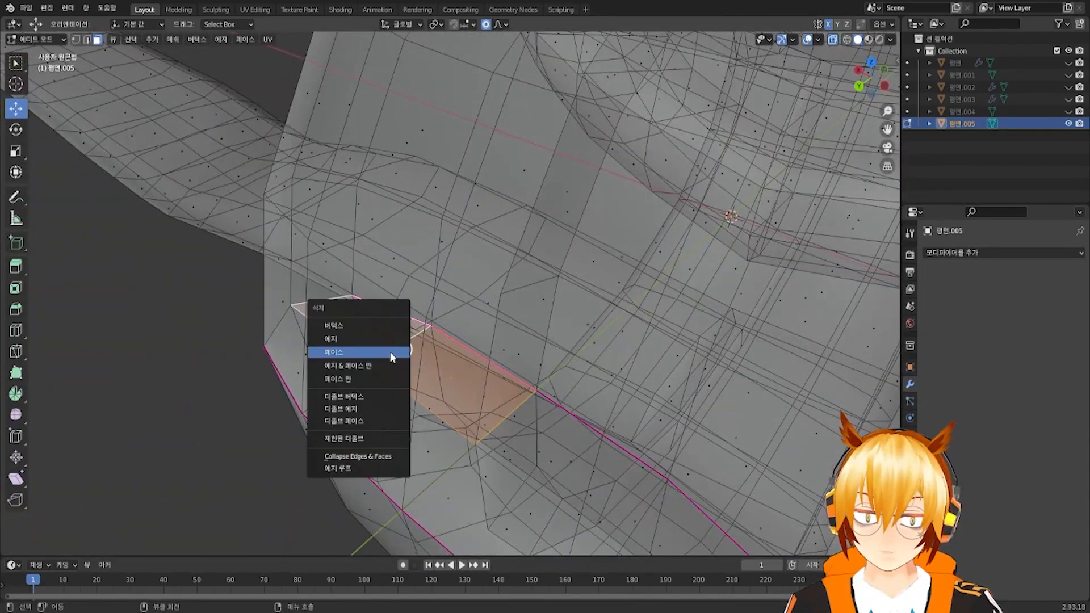
{"action": "left_click", "coordinate": [390, 353]}
{"action": "left_click", "coordinate": [355, 376], "text": "alt"}
{"action": "key", "text": "x"}
{"action": "left_click", "coordinate": [358, 376]}
Select a face loop running around the centre knot, delete its faces, and turn off X-ray display to inspect the inside
{"action": "scroll", "coordinate": [366, 378], "scroll_direction": "down", "scroll_amount": 2}
{"action": "middle_click_drag", "start_coordinate": [514, 445], "coordinate": [437, 232], "text": "shift"}
{"action": "left_click", "coordinate": [481, 182], "text": "alt"}
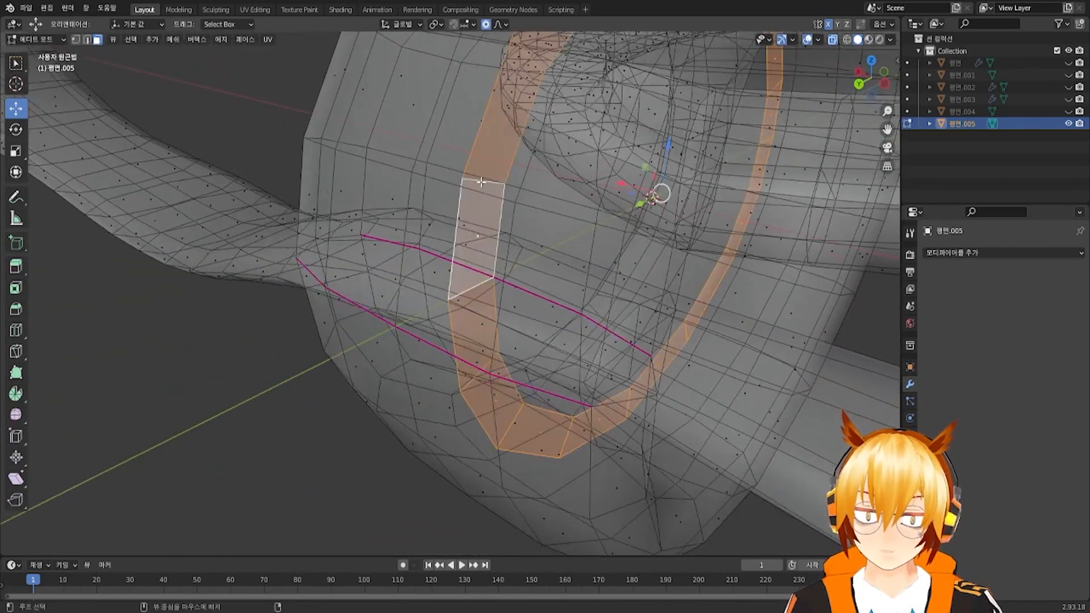
{"action": "key", "text": "x"}
{"action": "left_click", "coordinate": [515, 204]}
{"action": "scroll", "coordinate": [518, 206], "scroll_direction": "down", "scroll_amount": 3}
{"action": "middle_click_drag", "start_coordinate": [518, 207], "coordinate": [417, 144]}
{"action": "left_click", "coordinate": [832, 39]}
{"action": "middle_click_drag", "start_coordinate": [513, 220], "coordinate": [648, 176]}
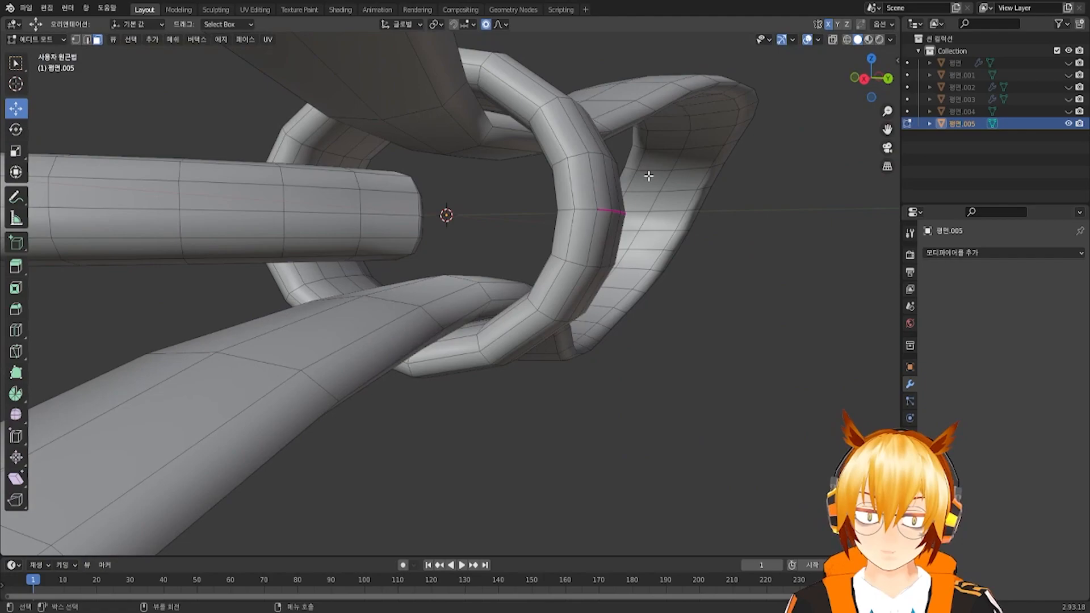
Turn X-ray display back on and delete the hidden face loops at the upper band's inner end
{"action": "left_click", "coordinate": [832, 39]}
{"action": "middle_click_drag", "start_coordinate": [518, 138], "coordinate": [499, 321]}
{"action": "scroll", "coordinate": [499, 321], "scroll_direction": "up", "scroll_amount": 3}
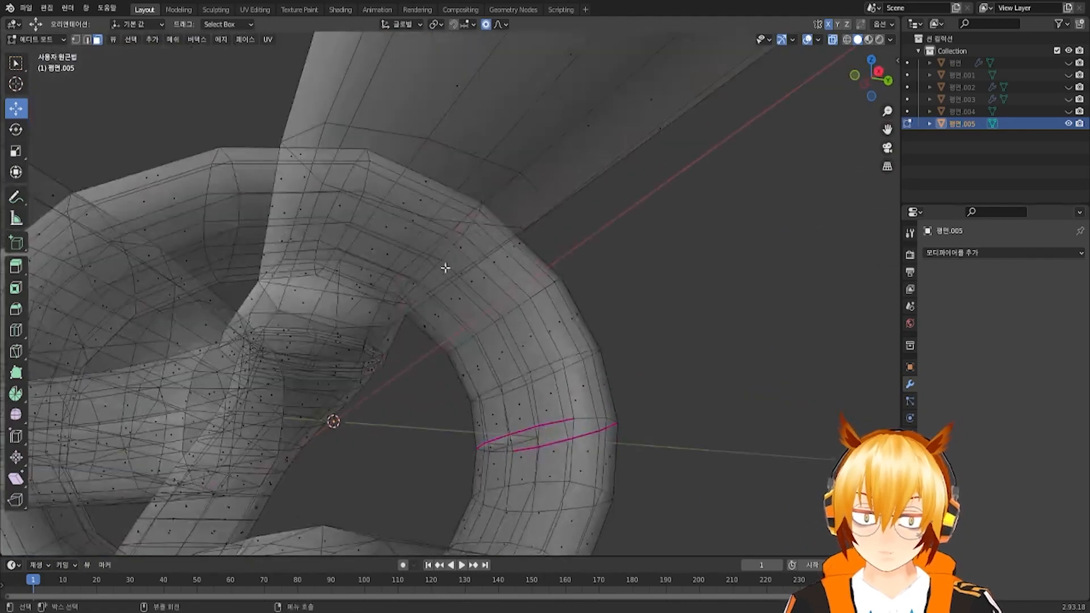
{"action": "middle_click_drag", "start_coordinate": [445, 268], "coordinate": [389, 205]}
{"action": "left_click", "coordinate": [387, 209]}
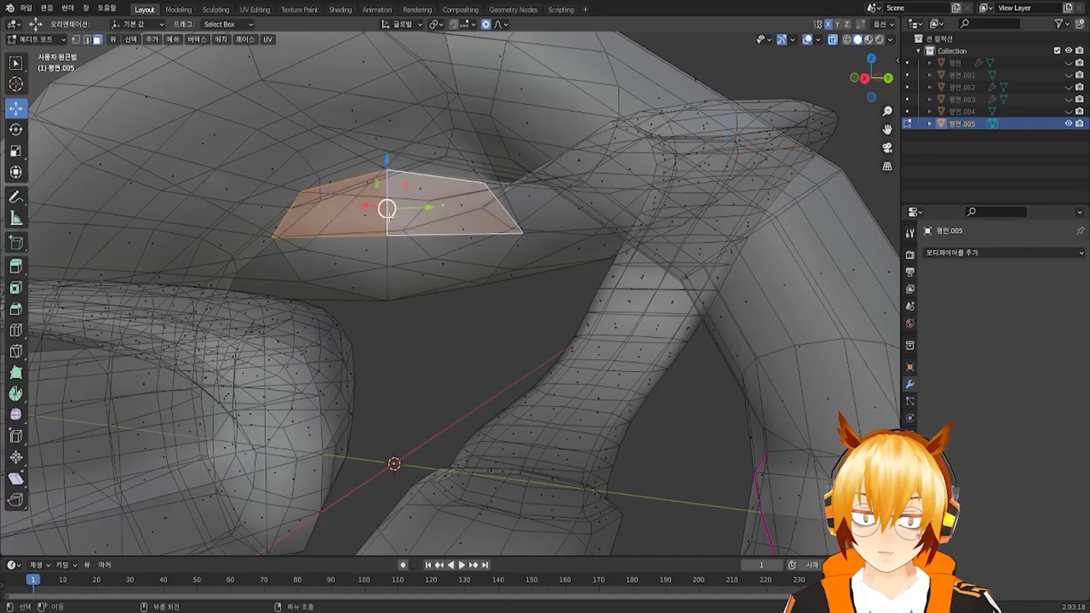
{"action": "left_click", "coordinate": [390, 246], "text": "alt+shift"}
{"action": "key", "text": "x"}
{"action": "left_click", "coordinate": [401, 258]}
Select two adjacent face loops at the lower band's inner end and delete their faces
{"action": "scroll", "coordinate": [420, 284], "scroll_direction": "down", "scroll_amount": 4}
{"action": "scroll", "coordinate": [448, 231], "scroll_direction": "up", "scroll_amount": 3}
{"action": "middle_click_drag", "start_coordinate": [503, 376], "coordinate": [446, 257], "text": "shift"}
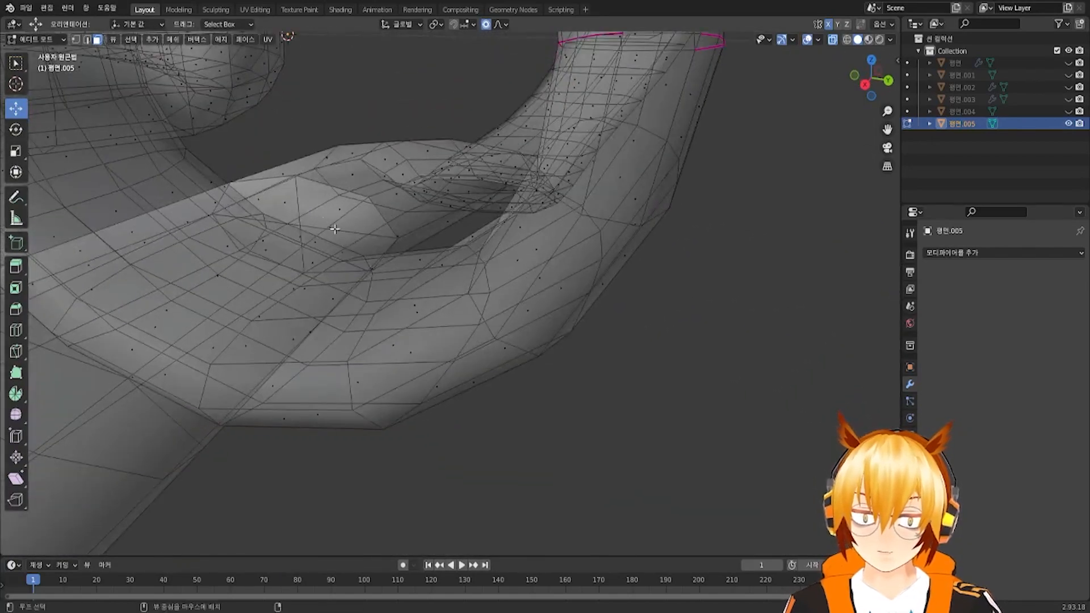
{"action": "left_click", "coordinate": [301, 206], "text": "alt"}
{"action": "left_click", "coordinate": [300, 230], "text": "alt+shift"}
{"action": "key", "text": "x"}
{"action": "left_click", "coordinate": [301, 234]}
Delete two more hidden face loops at the inner end of the ribbon, seen from the knot's other side
{"action": "scroll", "coordinate": [302, 233], "scroll_direction": "down", "scroll_amount": 3}
{"action": "middle_click_drag", "start_coordinate": [302, 233], "coordinate": [406, 221]}
{"action": "scroll", "coordinate": [460, 236], "scroll_direction": "up", "scroll_amount": 2}
{"action": "left_click", "coordinate": [322, 135], "text": "alt"}
{"action": "middle_click_drag", "start_coordinate": [321, 135], "coordinate": [359, 171]}
{"action": "left_click", "coordinate": [360, 171], "text": "alt+shift"}
{"action": "key", "text": "x"}
{"action": "left_click", "coordinate": [371, 179]}
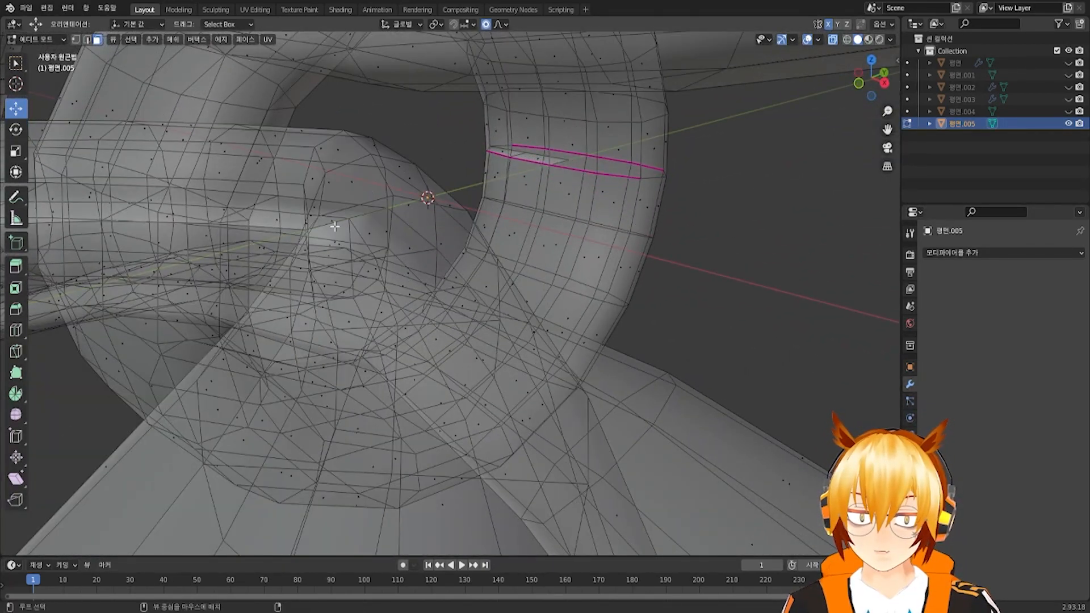
Select the leftover cluster of faces at the ribbon's inner tip and delete them
{"action": "left_click", "coordinate": [354, 262], "text": "alt"}
{"action": "left_click", "coordinate": [352, 265], "text": "alt"}
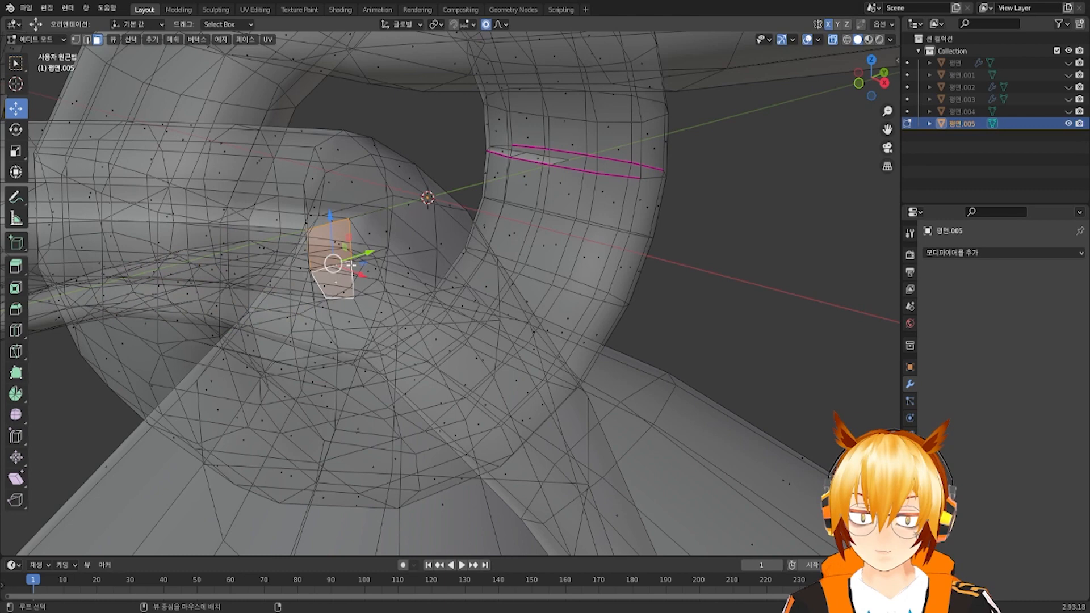
{"action": "left_click", "coordinate": [383, 255], "text": "shift"}
{"action": "key", "text": "ctrl+z"}
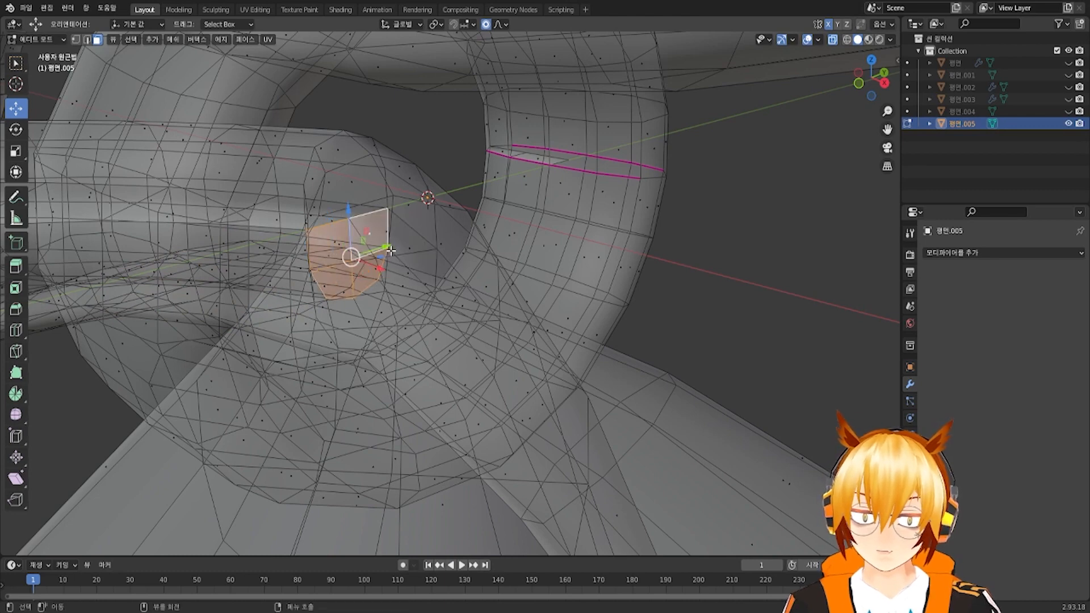
{"action": "key", "text": "x"}
{"action": "left_click", "coordinate": [390, 250]}
Delete the face loop picked at the tail's inner end, undo the deletion, and delete the faces again
{"action": "middle_click_drag", "start_coordinate": [391, 250], "coordinate": [419, 269]}
{"action": "left_click", "coordinate": [367, 236], "text": "alt"}
{"action": "left_click", "coordinate": [371, 234], "text": "alt"}
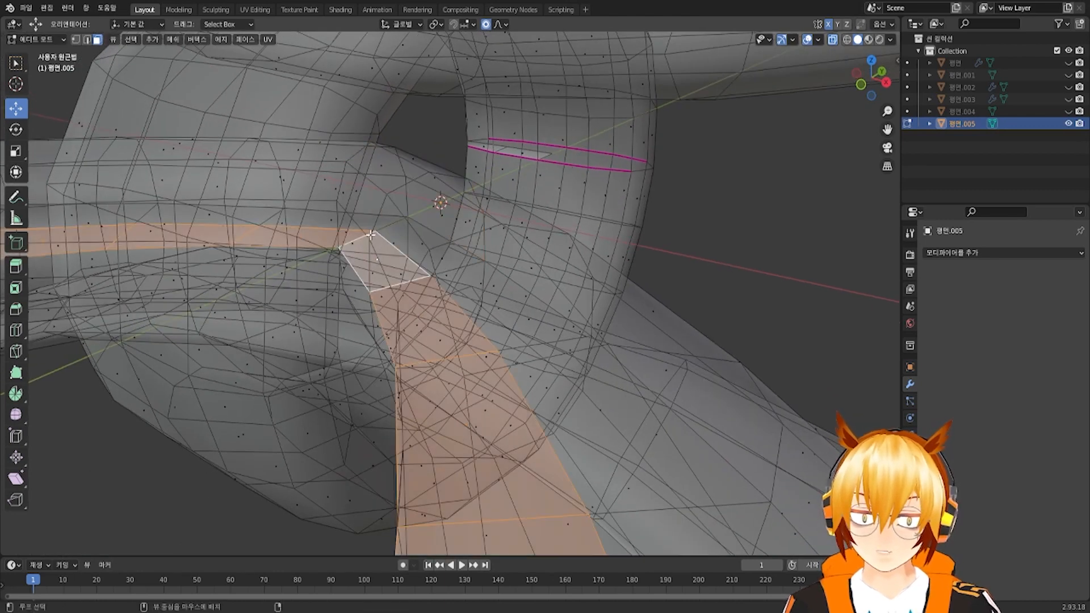
{"action": "key", "text": "x"}
{"action": "left_click", "coordinate": [375, 233]}
{"action": "key", "text": "ctrl+z"}
{"action": "key", "text": "x"}
{"action": "left_click", "coordinate": [394, 226]}
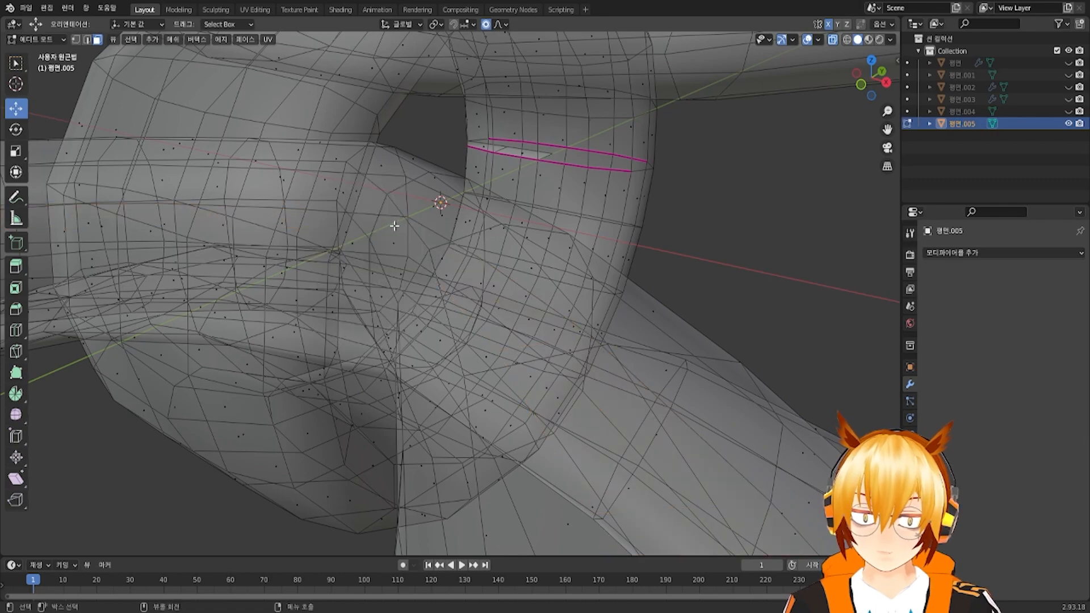
Turn off X-ray display and inspect the cleaned bow from the top view
{"action": "scroll", "coordinate": [395, 226], "scroll_direction": "down", "scroll_amount": 5}
{"action": "middle_click_drag", "start_coordinate": [394, 226], "coordinate": [568, 216]}
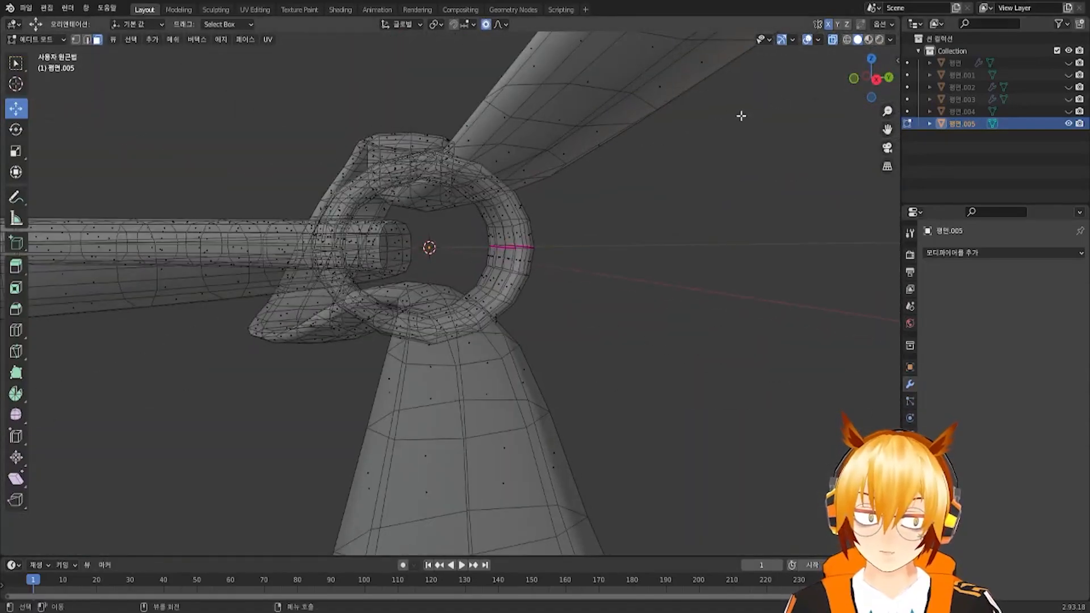
{"action": "left_click", "coordinate": [831, 39]}
{"action": "scroll", "coordinate": [452, 69], "scroll_direction": "down", "scroll_amount": 5}
{"action": "middle_click_drag", "start_coordinate": [363, 227], "coordinate": [368, 316]}
{"action": "scroll", "coordinate": [392, 295], "scroll_direction": "down", "scroll_amount": 4}
{"action": "middle_click_drag", "start_coordinate": [417, 203], "coordinate": [443, 246]}
{"action": "scroll", "coordinate": [433, 278], "scroll_direction": "up", "scroll_amount": 5}
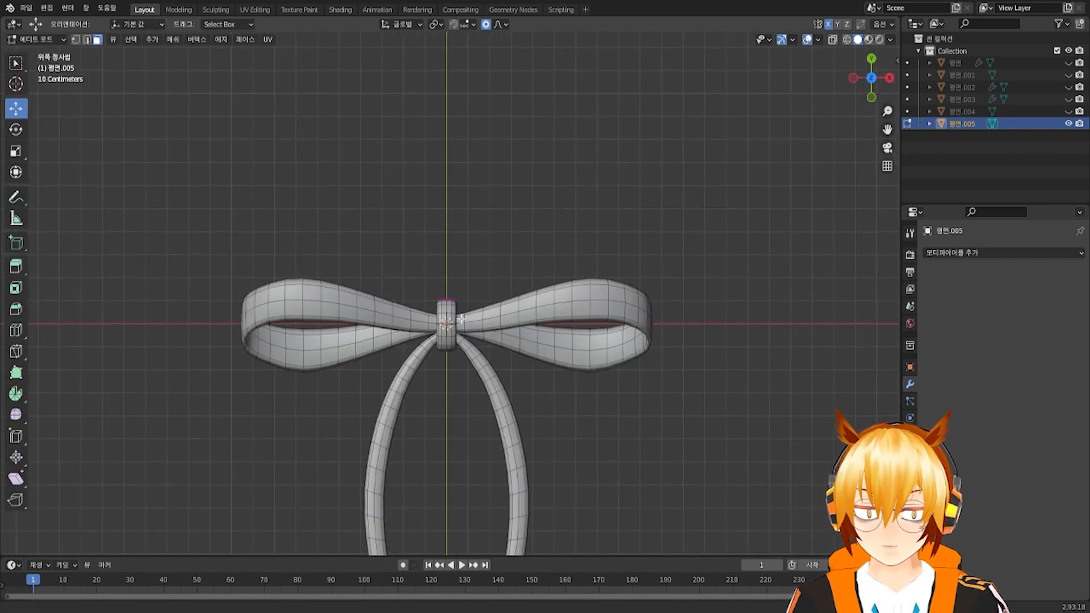
In vertex mode, move the middle seam vertex of the knot about -0.036 m along Y with connected proportional editing, and deselect everything
{"action": "scroll", "coordinate": [495, 305], "scroll_direction": "up", "scroll_amount": 5}
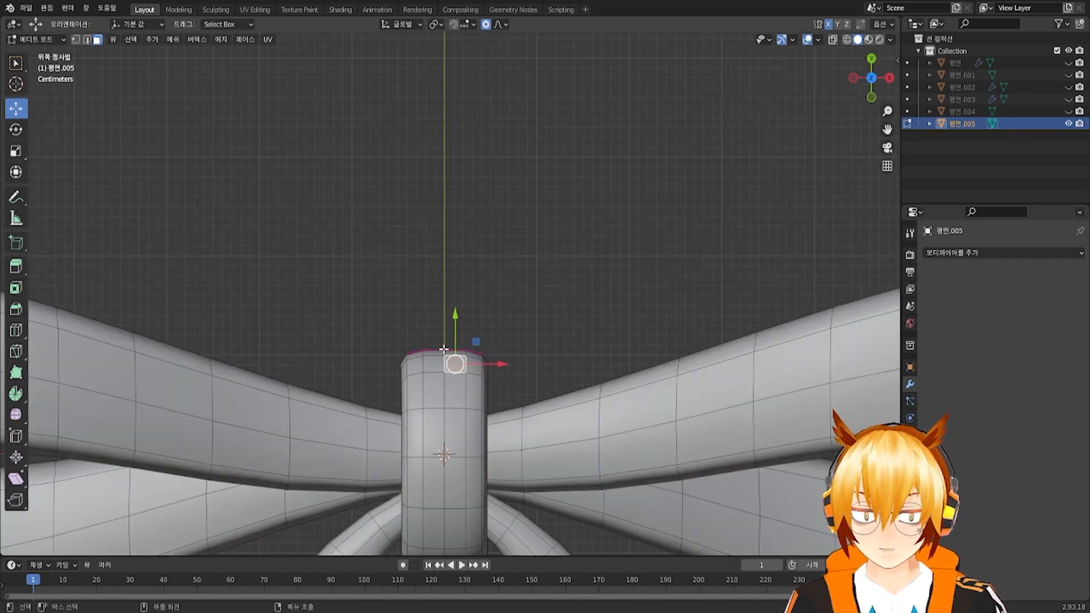
{"action": "left_click", "coordinate": [76, 40]}
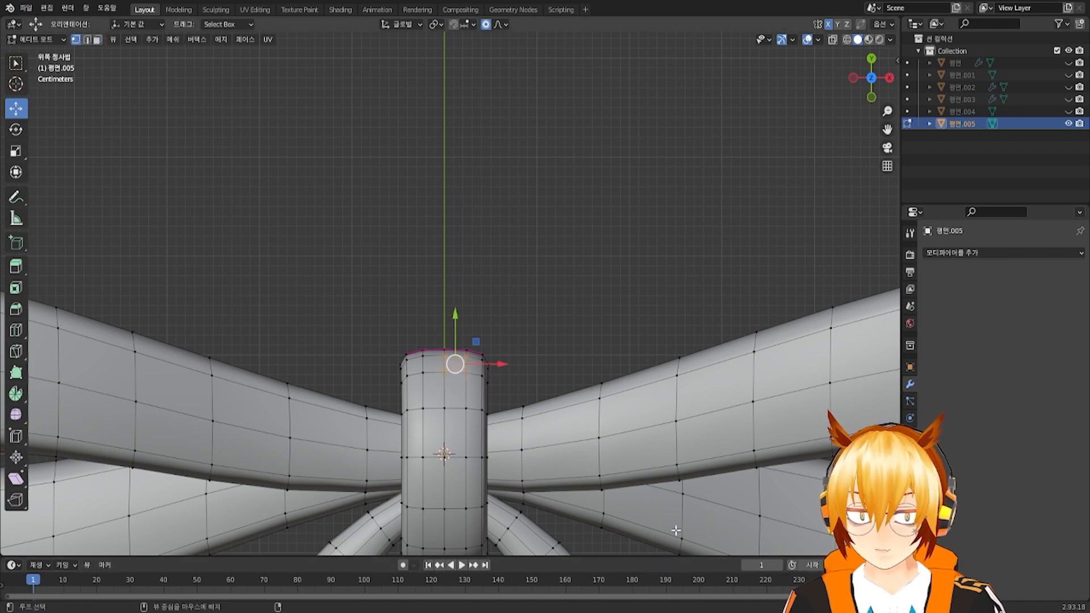
{"action": "left_click_drag", "start_coordinate": [452, 325], "coordinate": [452, 348]}
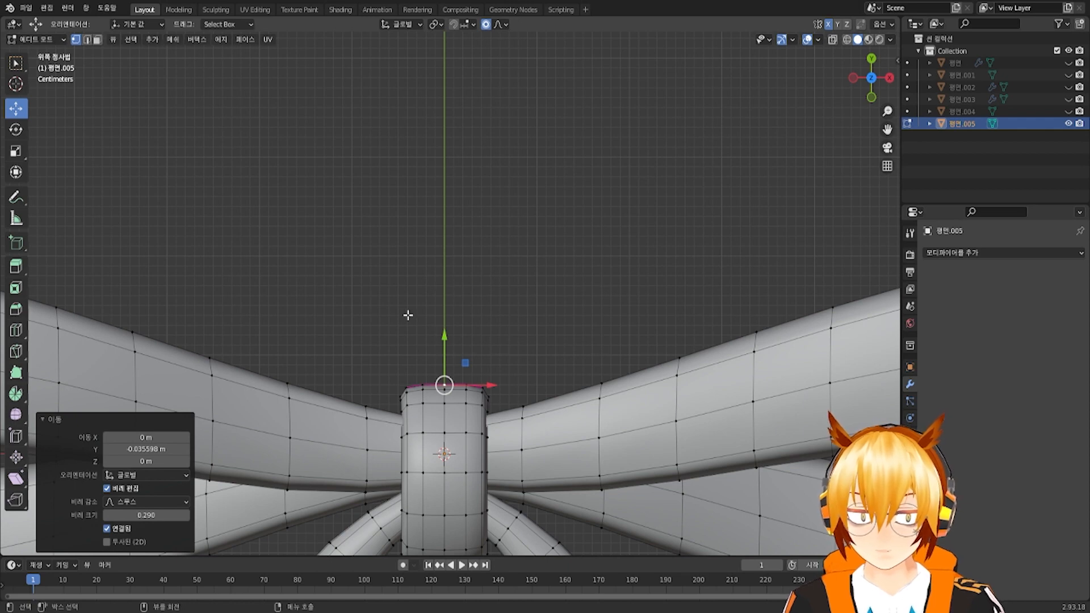
{"action": "scroll", "coordinate": [408, 315], "scroll_direction": "down", "scroll_amount": 6}
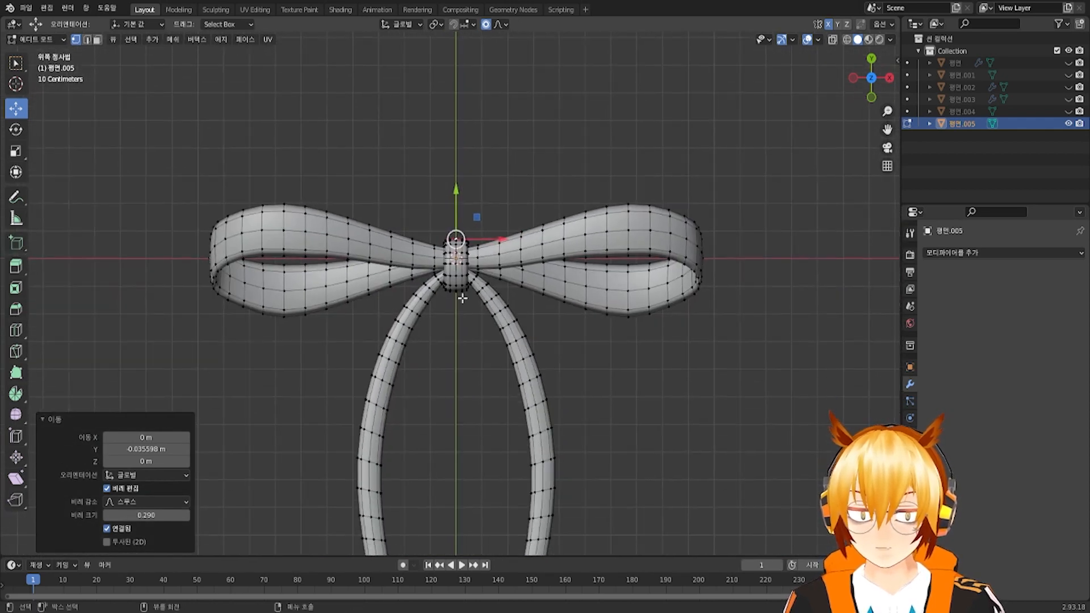
{"action": "key", "text": "a"}
{"action": "key", "text": "alt+a"}
Switch to Object Mode and back to Edit Mode, and select the entire bow mesh
{"action": "left_click", "coordinate": [34, 39]}
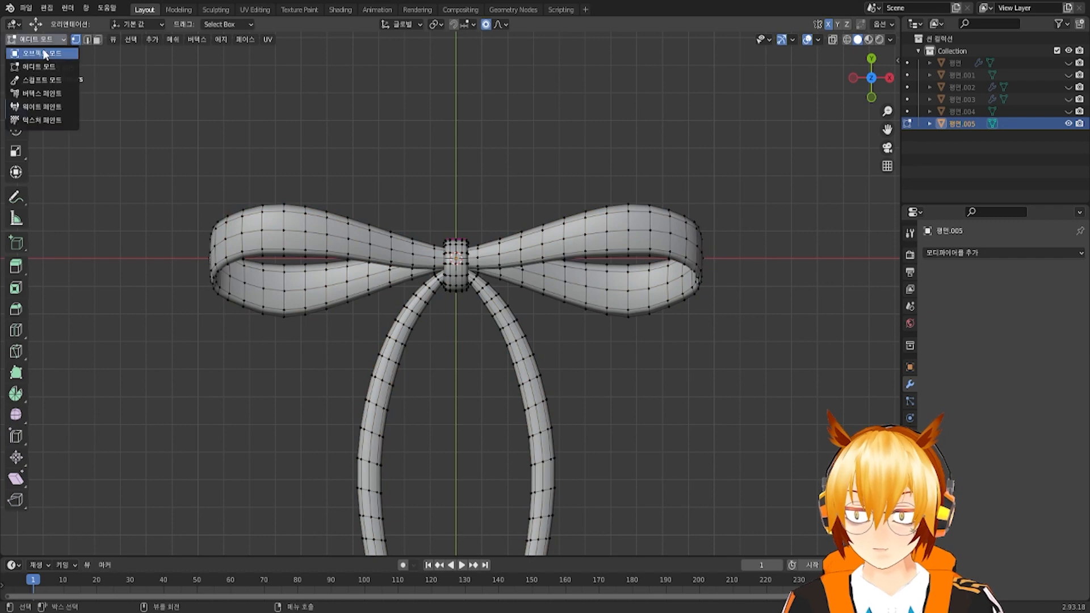
{"action": "left_click", "coordinate": [34, 51]}
{"action": "scroll", "coordinate": [428, 191], "scroll_direction": "down", "scroll_amount": 5}
{"action": "key", "text": "Tab"}
{"action": "key", "text": "a"}
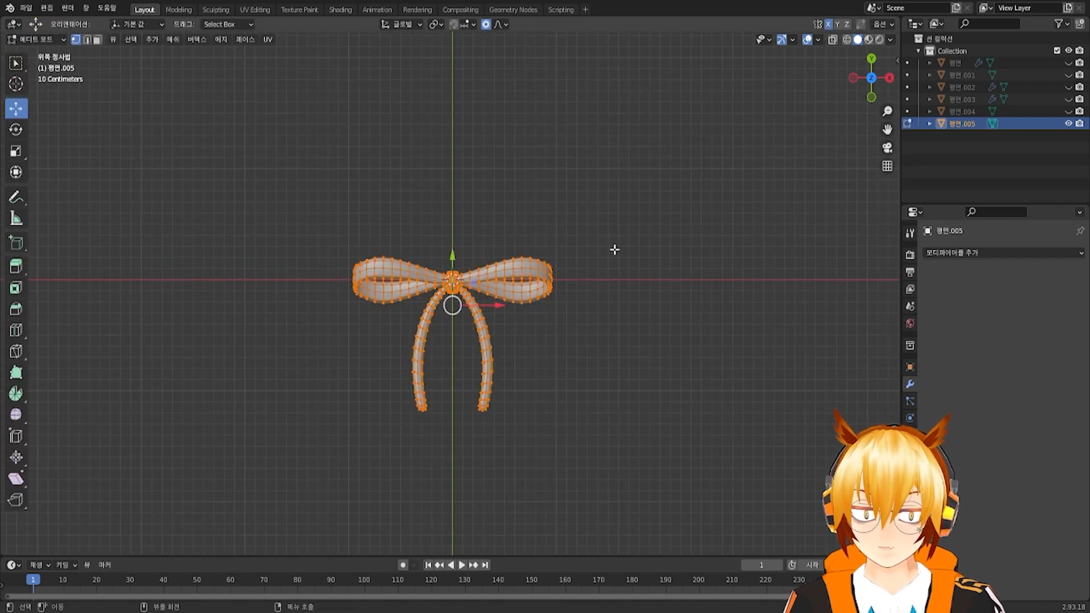
Unhide all the shoe objects and view the shoe and bow from the right side
{"action": "left_click", "coordinate": [1068, 62]}
{"action": "left_click", "coordinate": [1068, 74]}
{"action": "left_click", "coordinate": [1068, 87]}
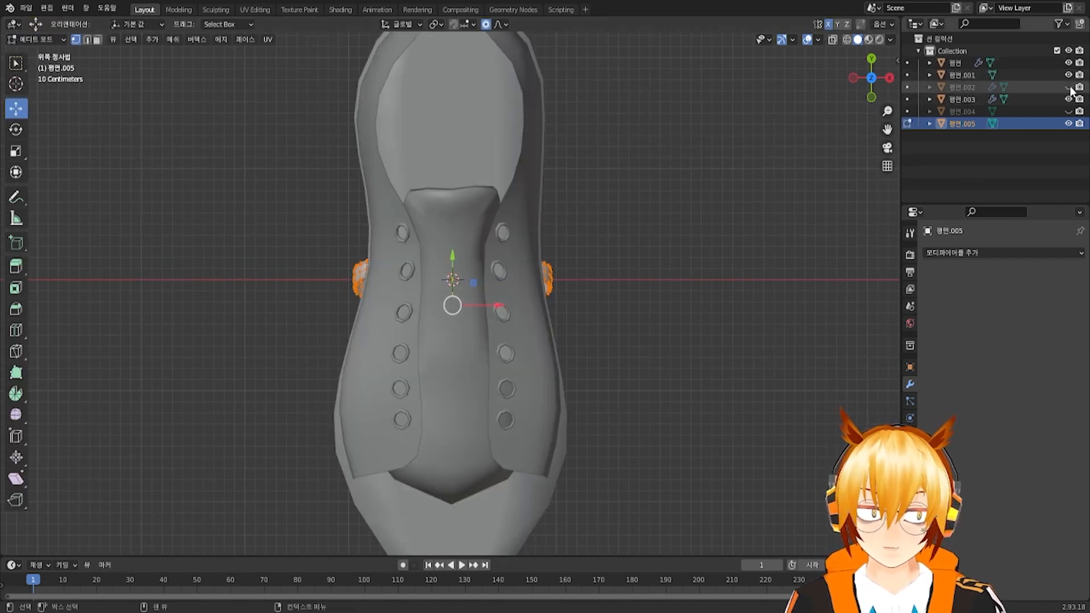
{"action": "left_click", "coordinate": [1068, 98]}
{"action": "left_click", "coordinate": [1068, 111]}
{"action": "scroll", "coordinate": [647, 292], "scroll_direction": "down", "scroll_amount": 3}
{"action": "middle_click_drag", "start_coordinate": [647, 292], "coordinate": [581, 292]}
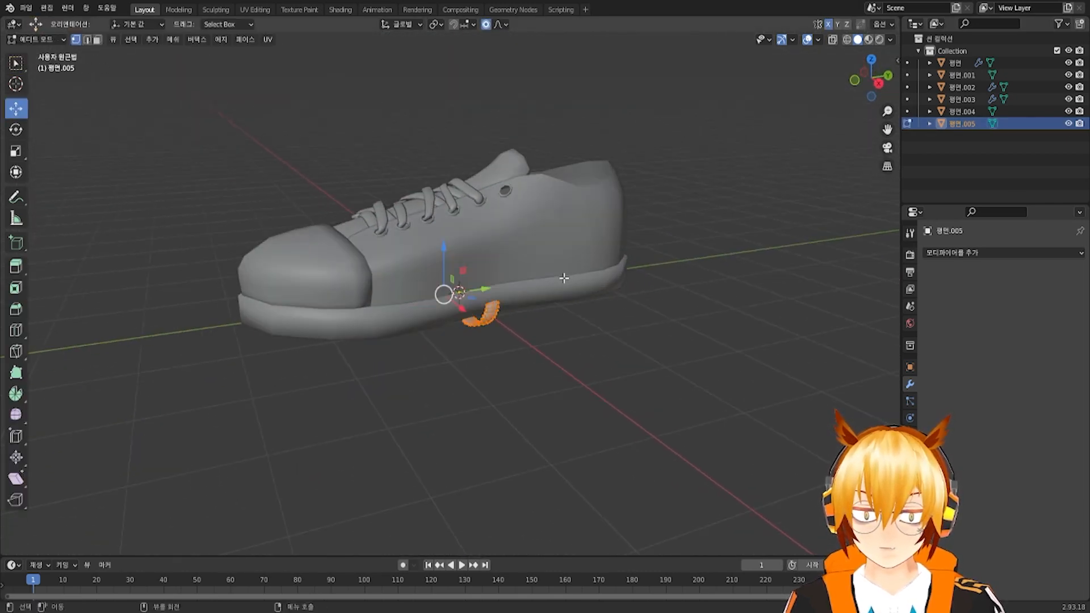
{"action": "key", "text": "KP_3"}
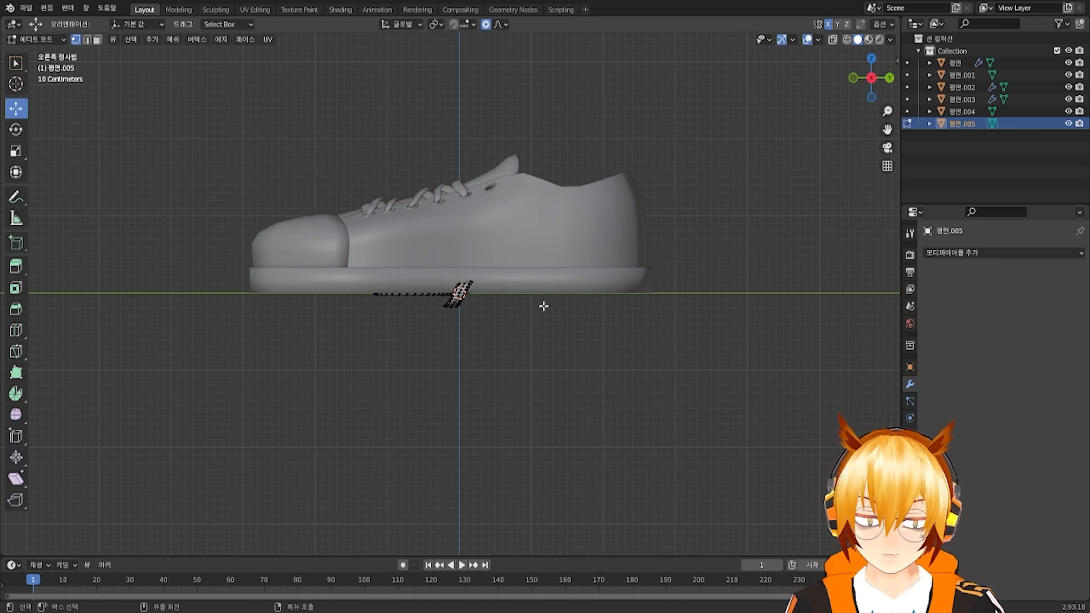
Move the whole bow straight up along Z until it sits just above the shoe's laces
{"action": "left_click_drag", "start_coordinate": [442, 248], "coordinate": [444, 242]}
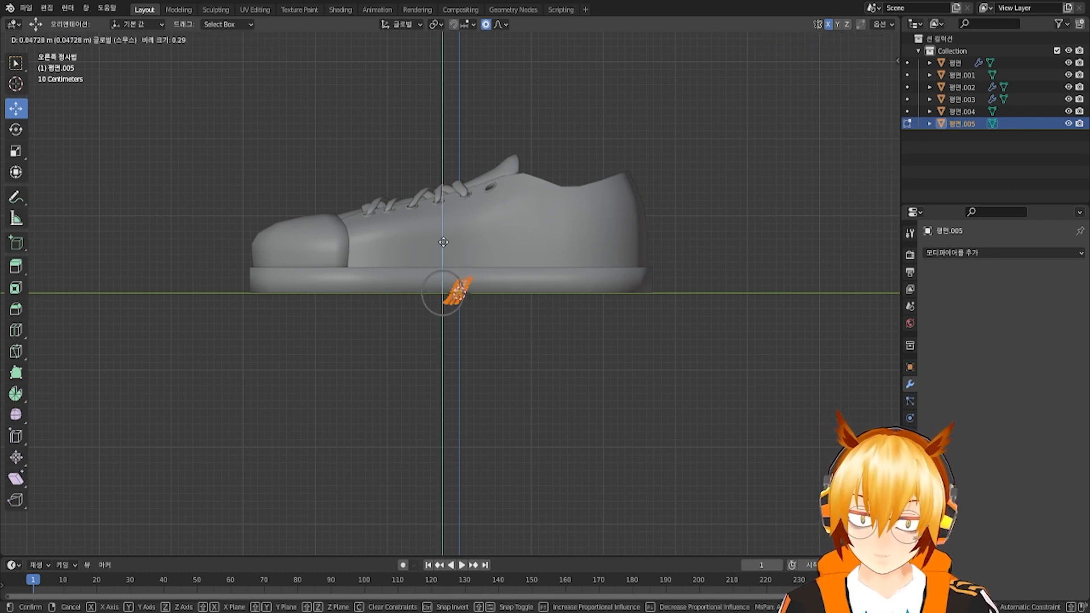
{"action": "left_click_drag", "start_coordinate": [442, 136], "coordinate": [442, 127]}
{"action": "scroll", "coordinate": [479, 146], "scroll_direction": "up", "scroll_amount": 1, "text": "alt"}
{"action": "middle_click_drag", "start_coordinate": [487, 149], "coordinate": [509, 148]}
{"action": "middle_click_drag", "start_coordinate": [509, 148], "coordinate": [590, 252], "text": "shift"}
{"action": "scroll", "coordinate": [550, 243], "scroll_direction": "up", "scroll_amount": 6}
{"action": "scroll", "coordinate": [514, 276], "scroll_direction": "up", "scroll_amount": 2}
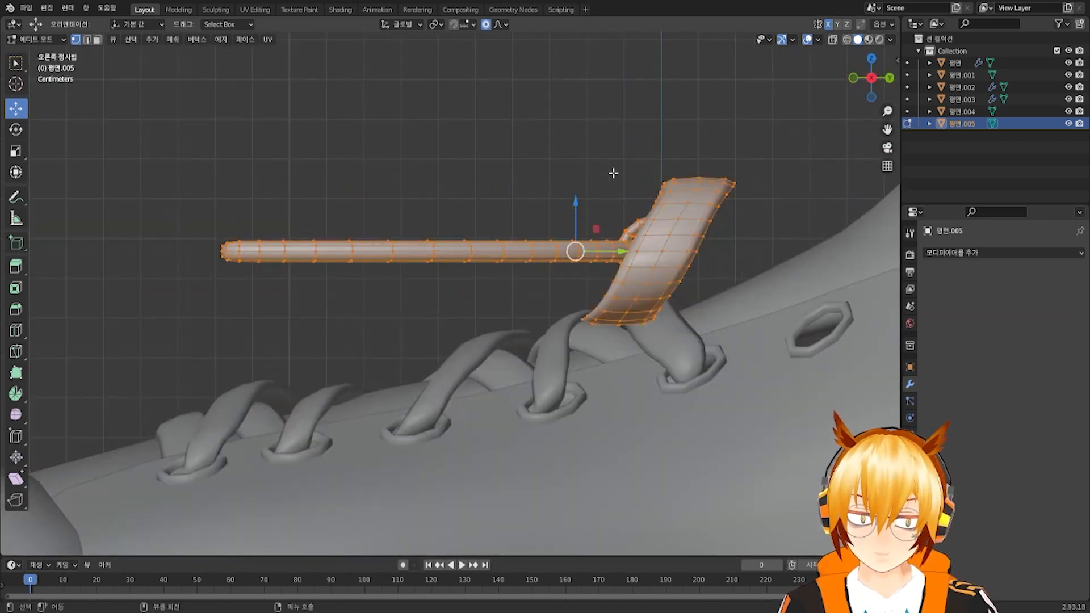
Select the centre knot's entire linked geometry within the bow
{"action": "middle_click_drag", "start_coordinate": [613, 172], "coordinate": [652, 216]}
{"action": "left_click", "coordinate": [654, 217], "text": "alt"}
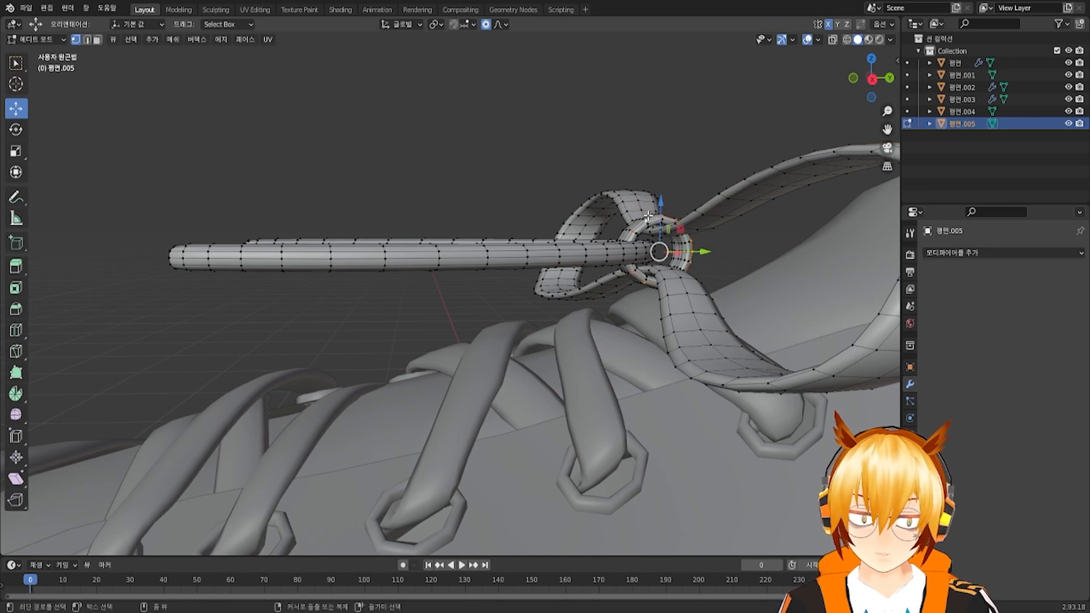
{"action": "key", "text": "ctrl+l"}
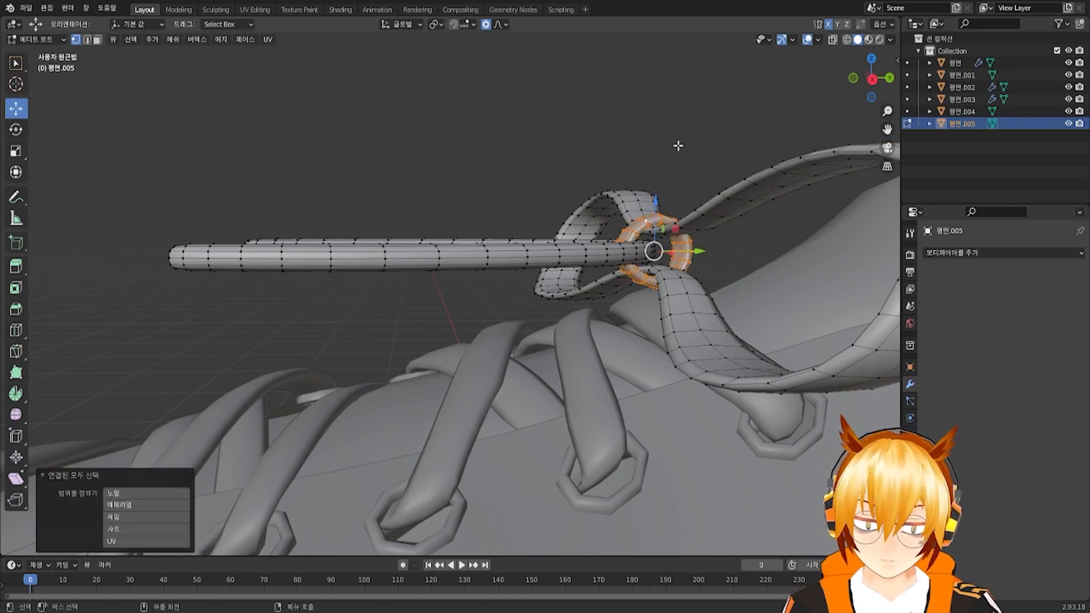
Flatten the centre knot by scaling it along Z to about 0.61 with proportional editing
{"action": "key", "text": "s"}
{"action": "key", "text": "z"}
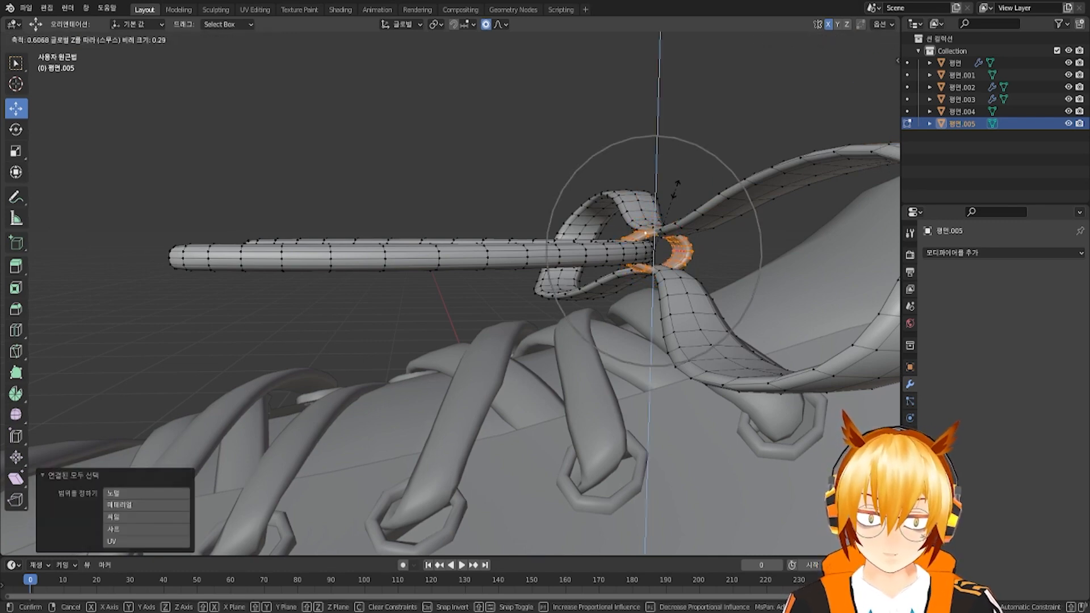
{"action": "left_click", "coordinate": [675, 190]}
Select an edge loop around the centre knot and scale it along Z to about 0.64 with proportional editing
{"action": "middle_click_drag", "start_coordinate": [674, 190], "coordinate": [700, 194]}
{"action": "left_click", "coordinate": [697, 210], "text": "alt"}
{"action": "scroll", "coordinate": [701, 194], "scroll_direction": "up", "scroll_amount": 2}
{"action": "middle_click_drag", "start_coordinate": [778, 183], "coordinate": [649, 217], "text": "shift"}
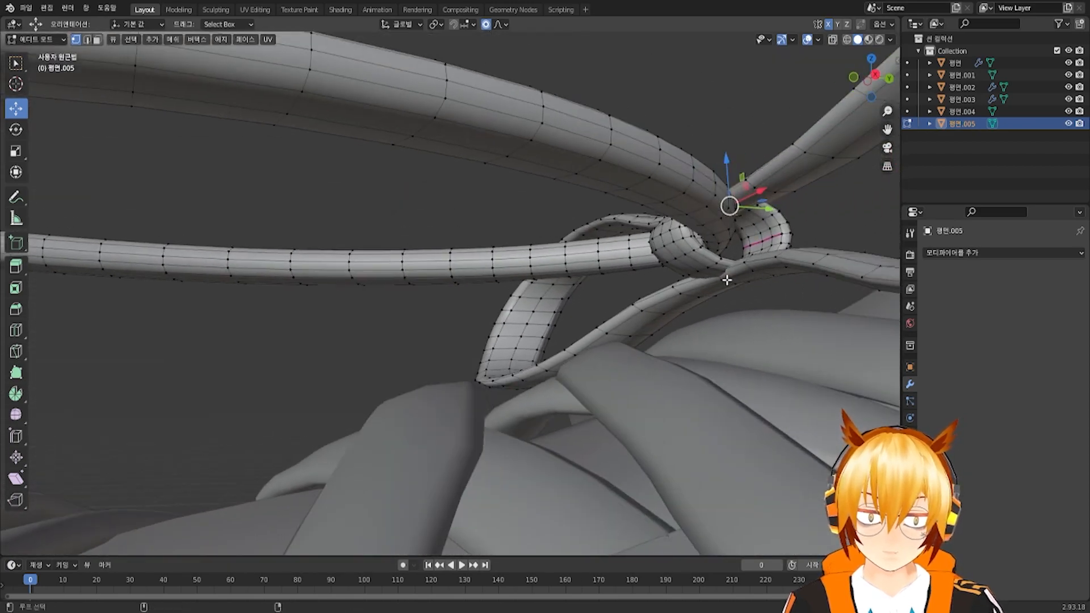
{"action": "key", "text": "KP_3"}
{"action": "key", "text": "s"}
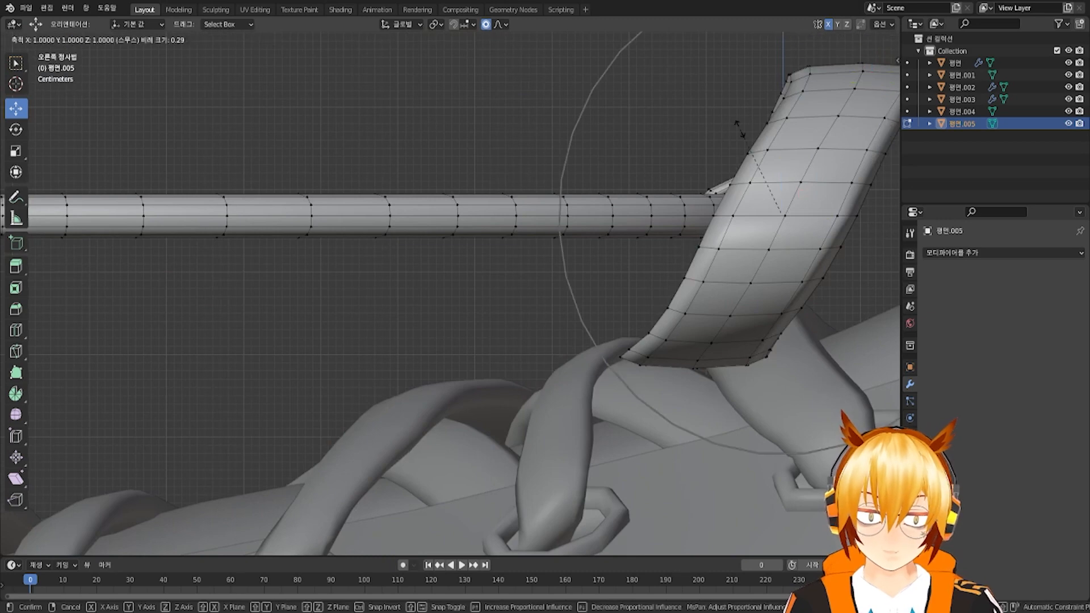
{"action": "left_click", "coordinate": [740, 138]}
{"action": "middle_click_drag", "start_coordinate": [741, 138], "coordinate": [714, 157]}
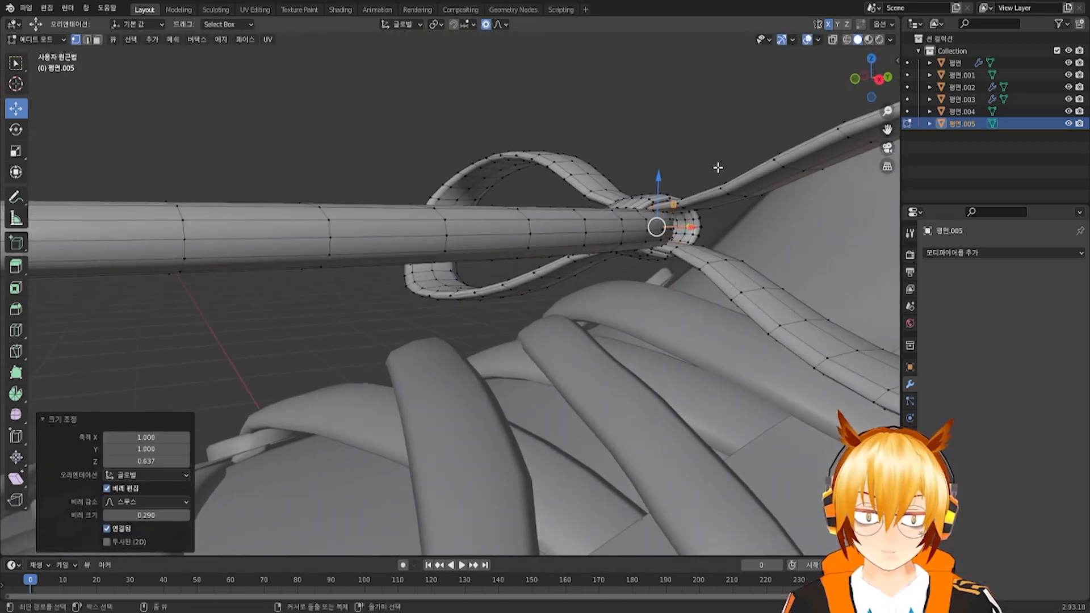
Flatten the knot's edge loop further along Z by about 0.72 and again by about 0.84, using a proportional size of about 0.47
{"action": "key", "text": "s"}
{"action": "key", "text": "z"}
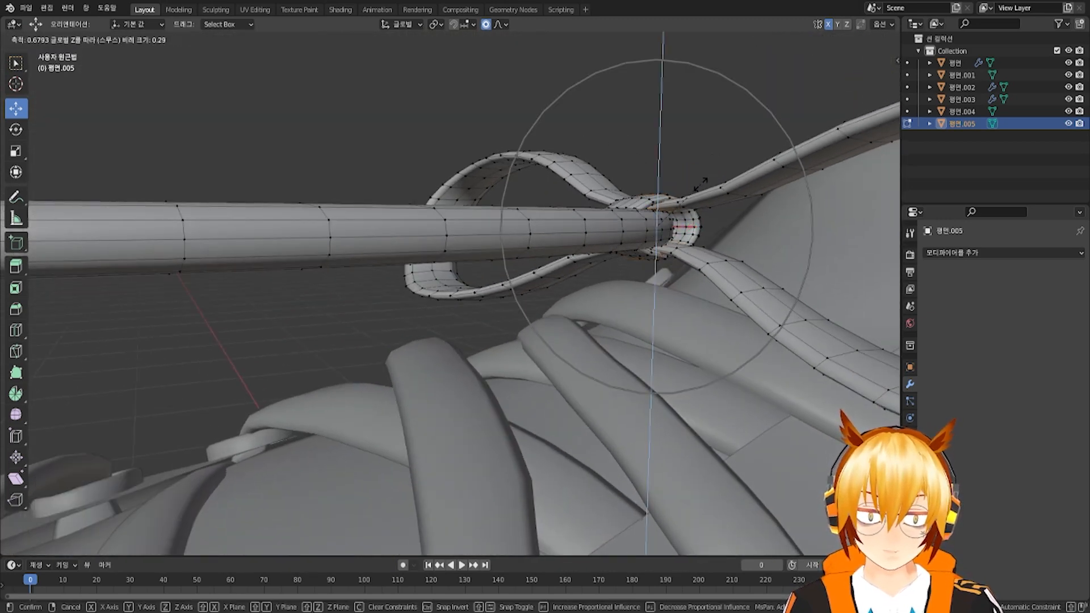
{"action": "scroll", "coordinate": [701, 184], "scroll_direction": "down", "scroll_amount": 1}
{"action": "scroll", "coordinate": [702, 182], "scroll_direction": "down", "scroll_amount": 4}
{"action": "left_click", "coordinate": [704, 182]}
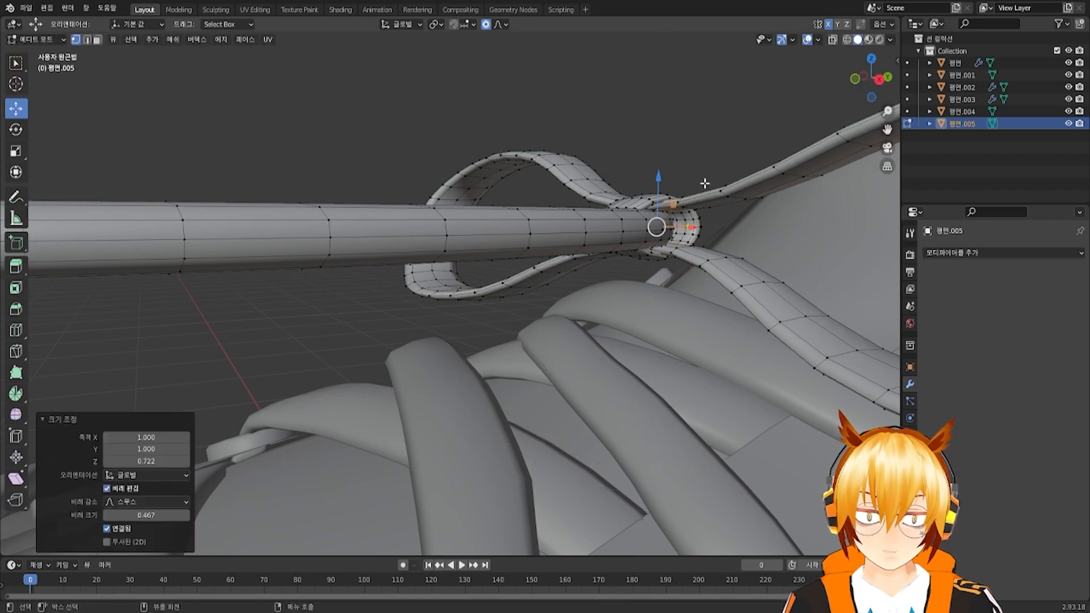
{"action": "middle_click_drag", "start_coordinate": [705, 182], "coordinate": [556, 170]}
{"action": "key", "text": "s"}
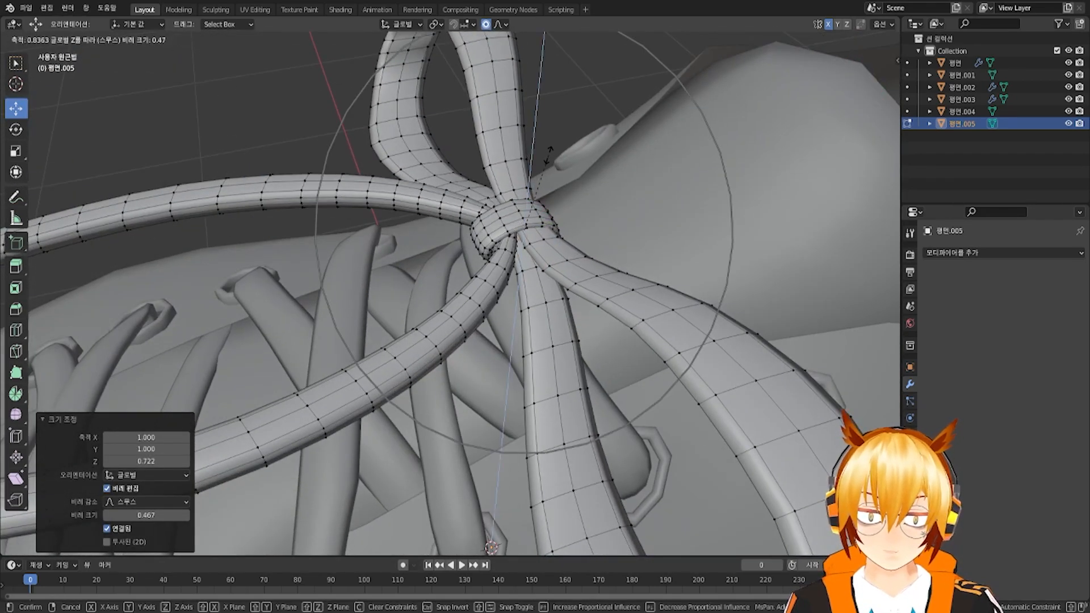
{"action": "left_click", "coordinate": [545, 159]}
Select the entire bow and, in the right side view, rotate it about 28° around X to follow the slope of the laces
{"action": "middle_click_drag", "start_coordinate": [544, 164], "coordinate": [523, 210]}
{"action": "scroll", "coordinate": [523, 210], "scroll_direction": "down", "scroll_amount": 3}
{"action": "key", "text": "a"}
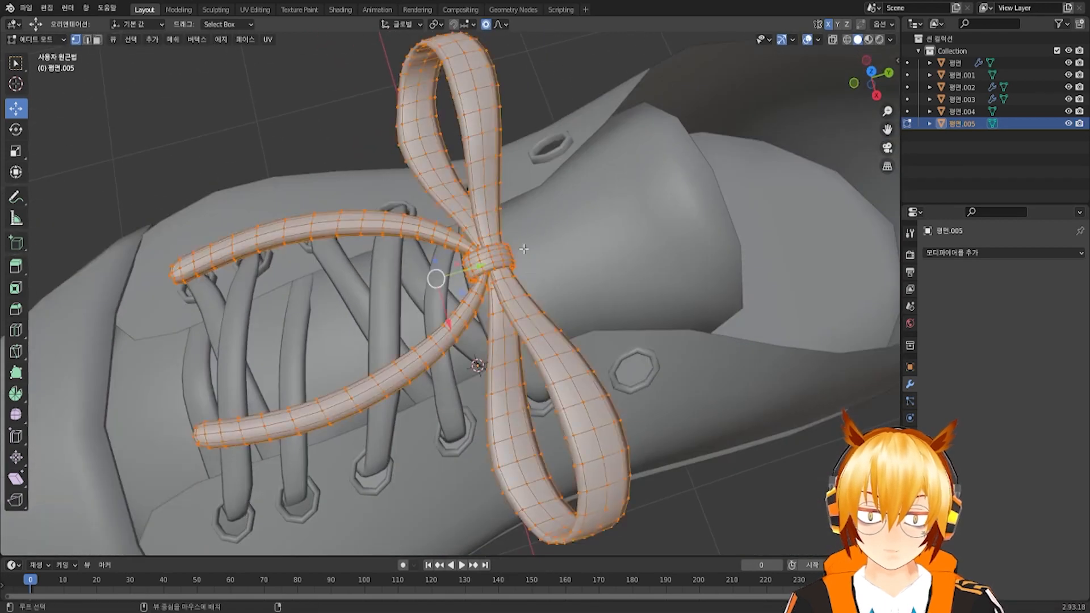
{"action": "scroll", "coordinate": [522, 210], "scroll_direction": "down", "scroll_amount": 1}
{"action": "key", "text": "KP_3"}
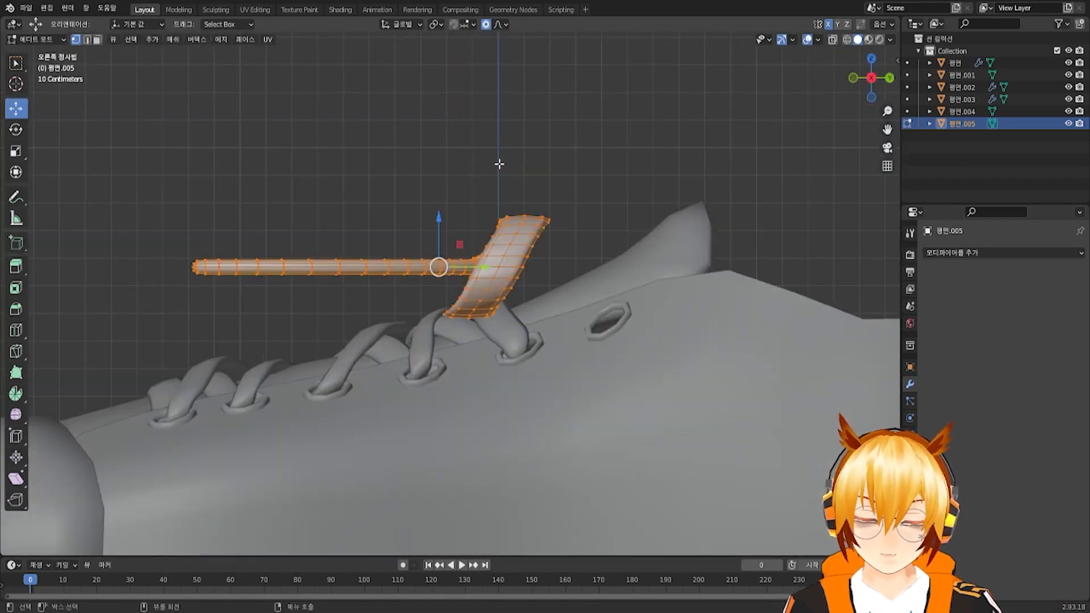
{"action": "key", "text": "r"}
{"action": "left_click", "coordinate": [486, 155]}
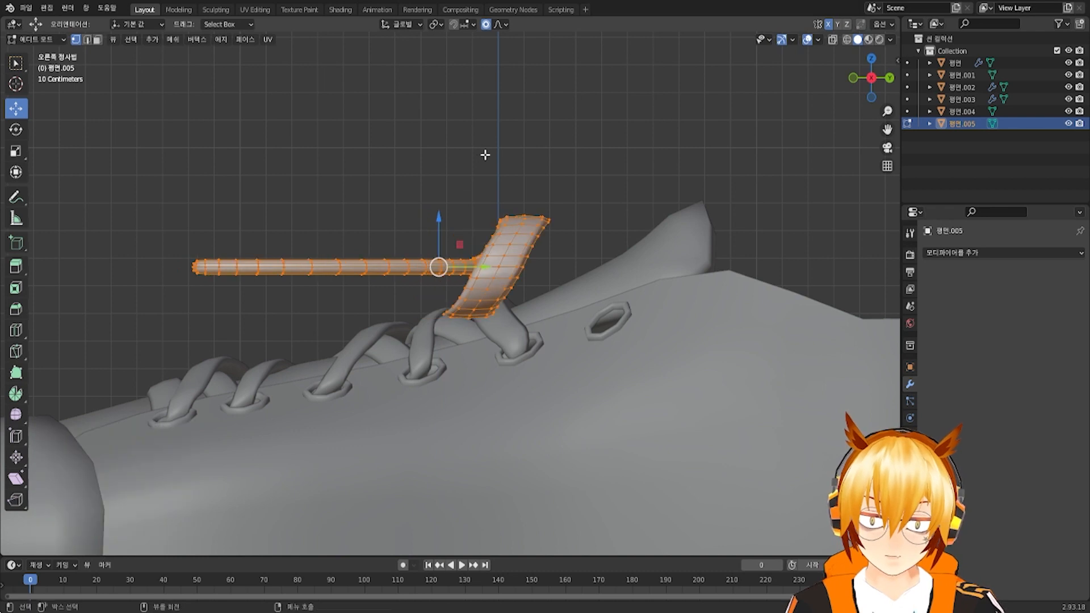
{"action": "key", "text": "r"}
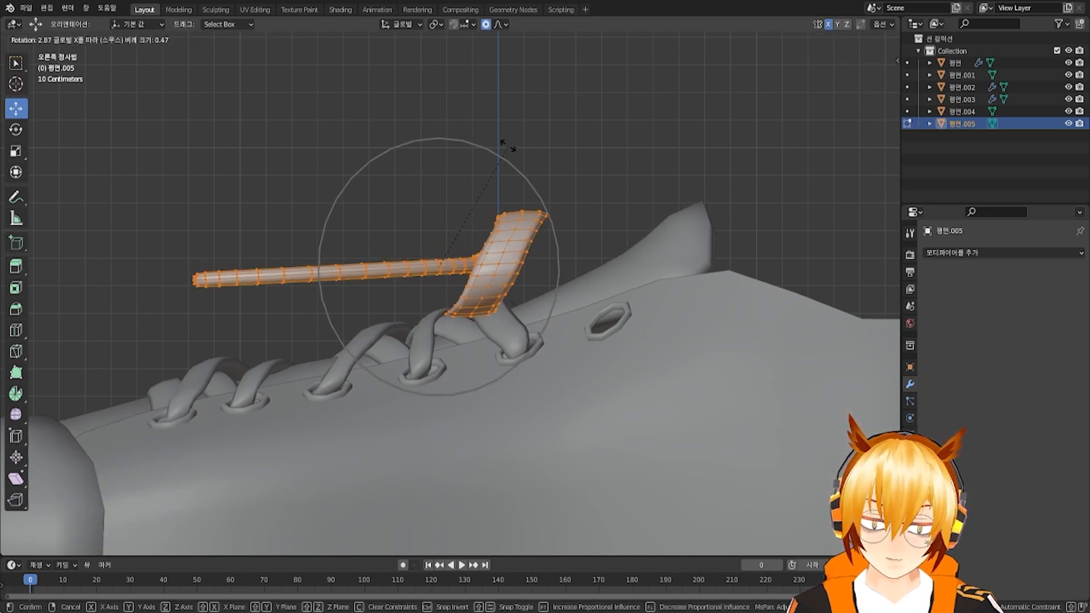
{"action": "left_click", "coordinate": [458, 125]}
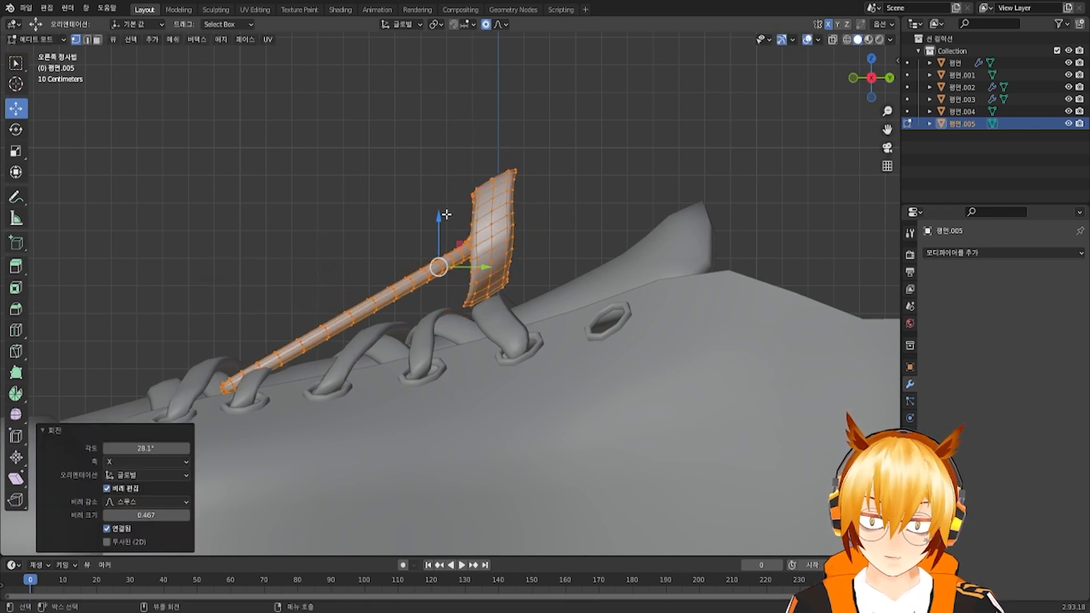
Lower the bow onto the laces and narrow it along X to about 0.805
{"action": "left_click_drag", "start_coordinate": [441, 216], "coordinate": [443, 244]}
{"action": "middle_click_drag", "start_coordinate": [444, 244], "coordinate": [479, 311]}
{"action": "left_click_drag", "start_coordinate": [458, 267], "coordinate": [447, 286]}
{"action": "middle_click_drag", "start_coordinate": [590, 312], "coordinate": [414, 263]}
{"action": "key", "text": "s"}
{"action": "key", "text": "x"}
{"action": "left_click", "coordinate": [640, 272]}
Fine-tune the bow's position by lowering it slightly, shifting it about 0.081 m along Y, and raising it about 0.018 m
{"action": "key", "text": "g"}
{"action": "key", "text": "z"}
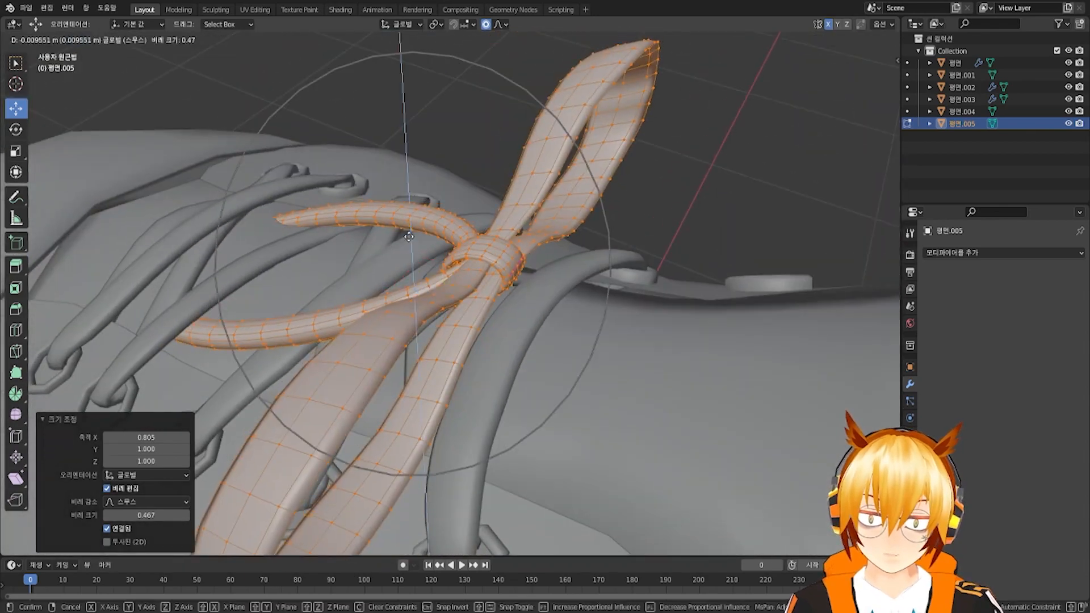
{"action": "left_click", "coordinate": [416, 256]}
{"action": "left_click_drag", "start_coordinate": [455, 311], "coordinate": [483, 327]}
{"action": "middle_click_drag", "start_coordinate": [457, 324], "coordinate": [570, 276]}
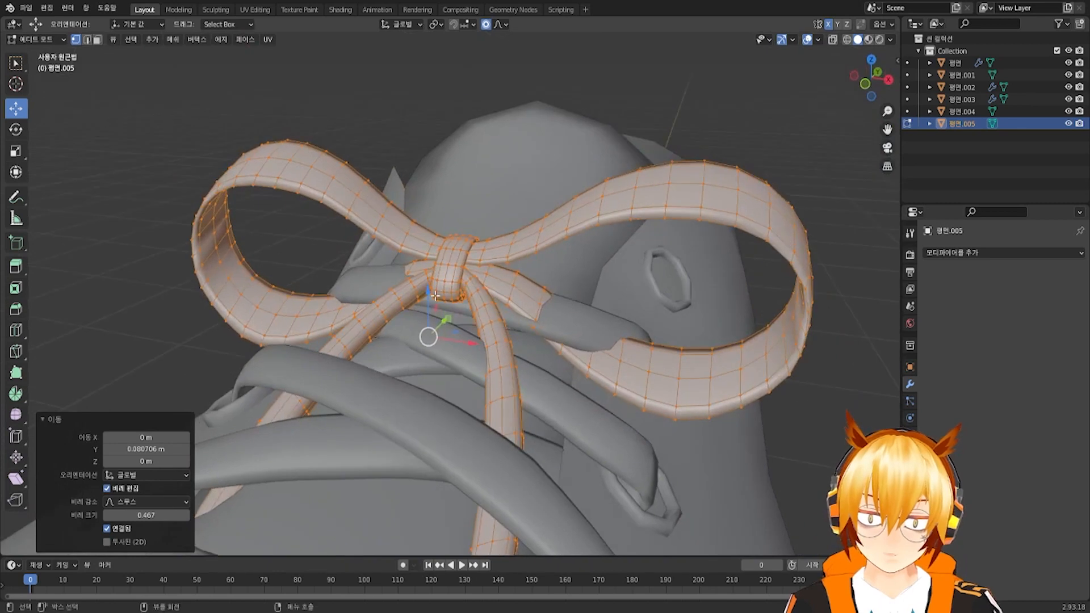
{"action": "left_click_drag", "start_coordinate": [428, 289], "coordinate": [427, 281]}
{"action": "middle_click_drag", "start_coordinate": [428, 283], "coordinate": [453, 281]}
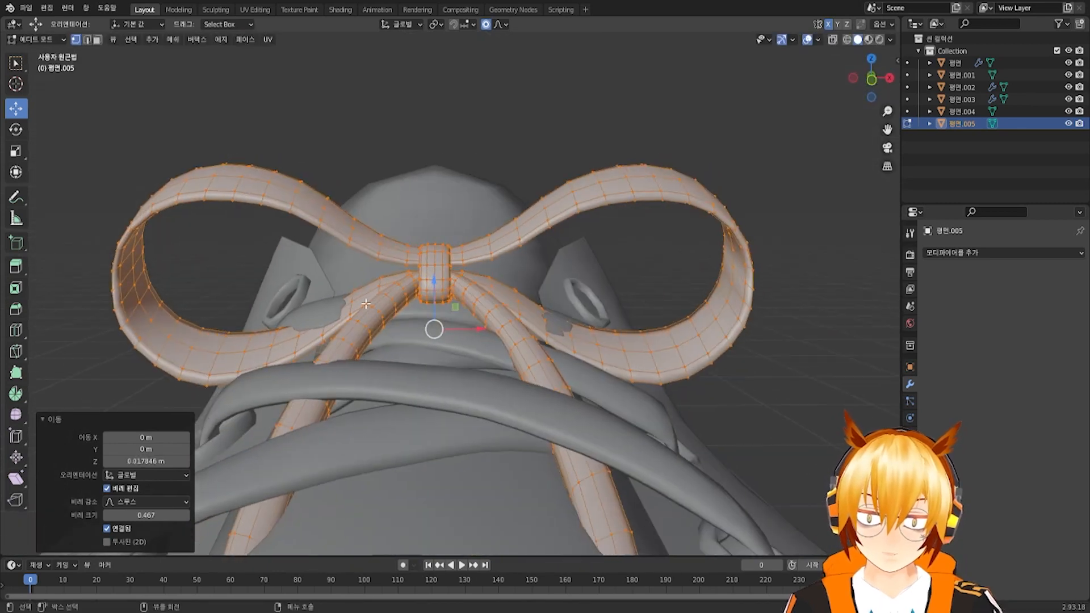
Select an edge loop on each bow loop's lower strip and raise both about 0.066 m with a proportional size of about 0.32
{"action": "left_click", "coordinate": [293, 341], "text": "alt"}
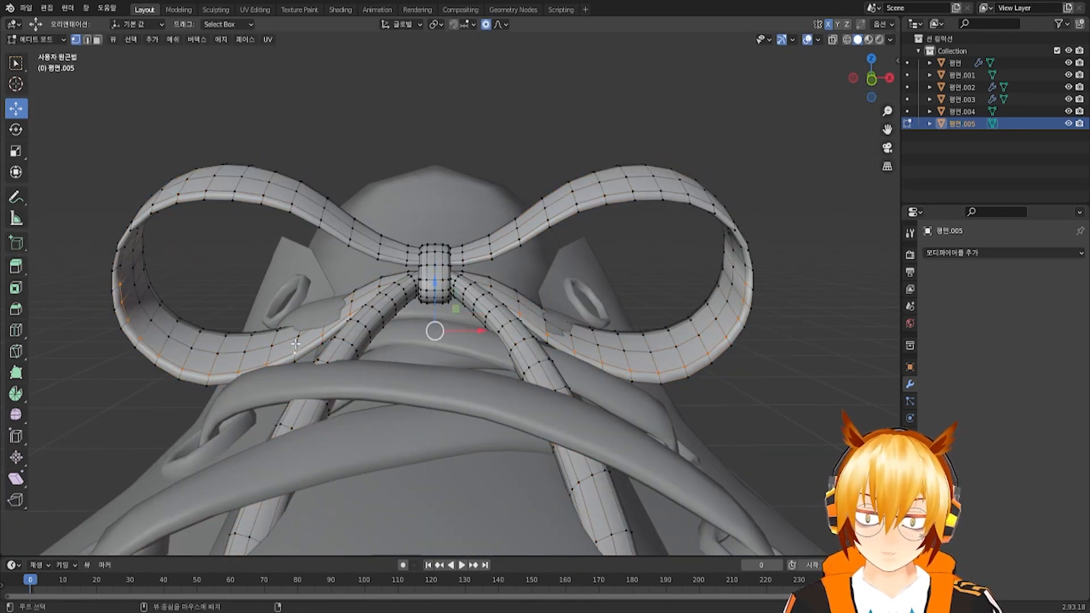
{"action": "left_click", "coordinate": [574, 345], "text": "alt+shift"}
{"action": "middle_click_drag", "start_coordinate": [574, 344], "coordinate": [566, 323]}
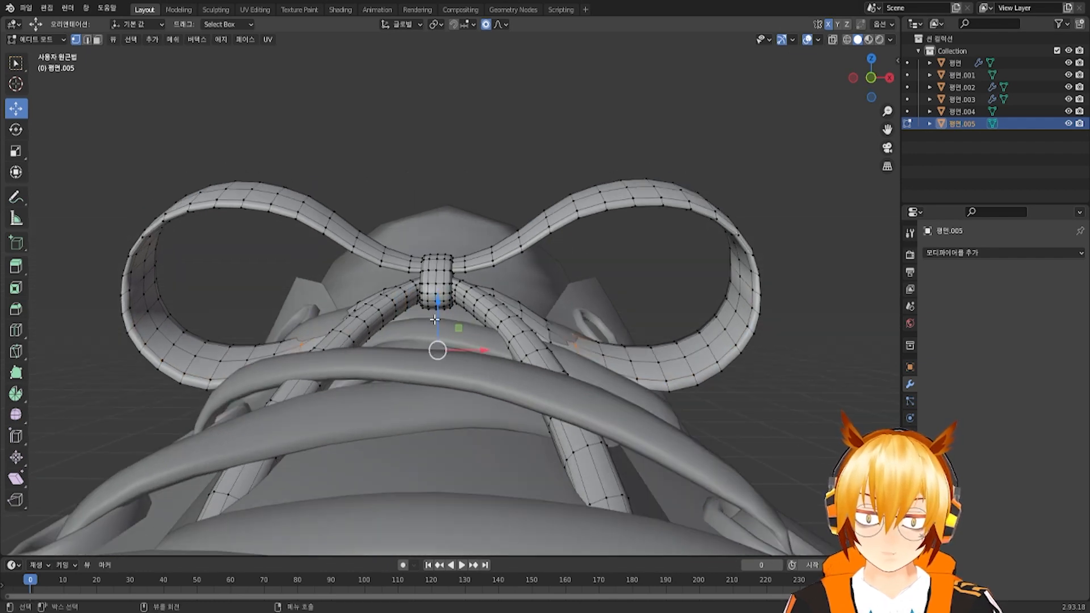
{"action": "left_click_drag", "start_coordinate": [435, 316], "coordinate": [436, 301]}
{"action": "scroll", "coordinate": [436, 302], "scroll_direction": "up", "scroll_amount": 4}
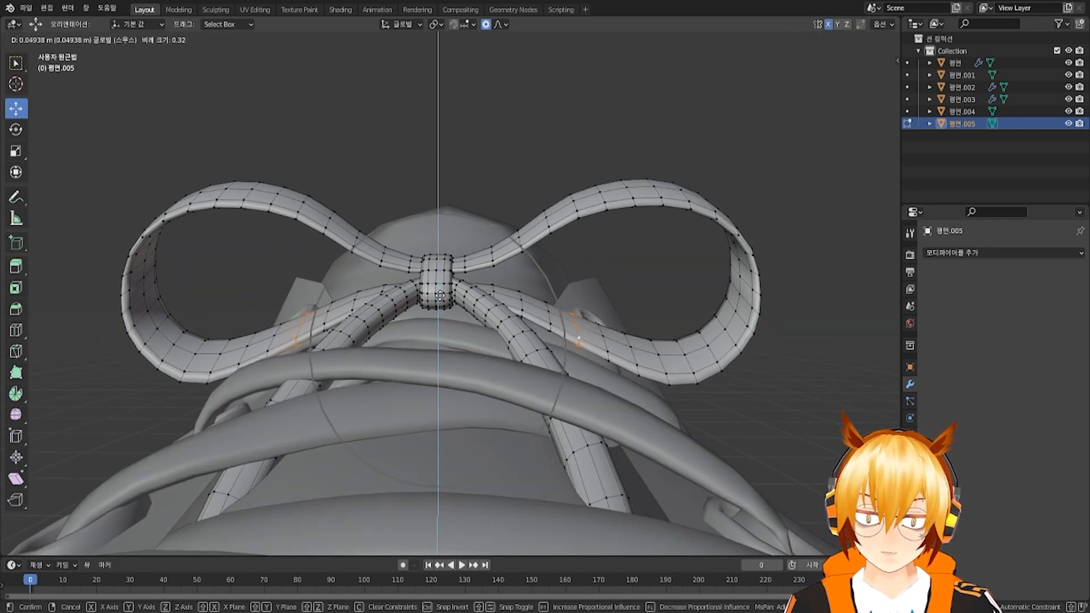
{"action": "left_click", "coordinate": [443, 288]}
{"action": "middle_click_drag", "start_coordinate": [442, 288], "coordinate": [369, 335]}
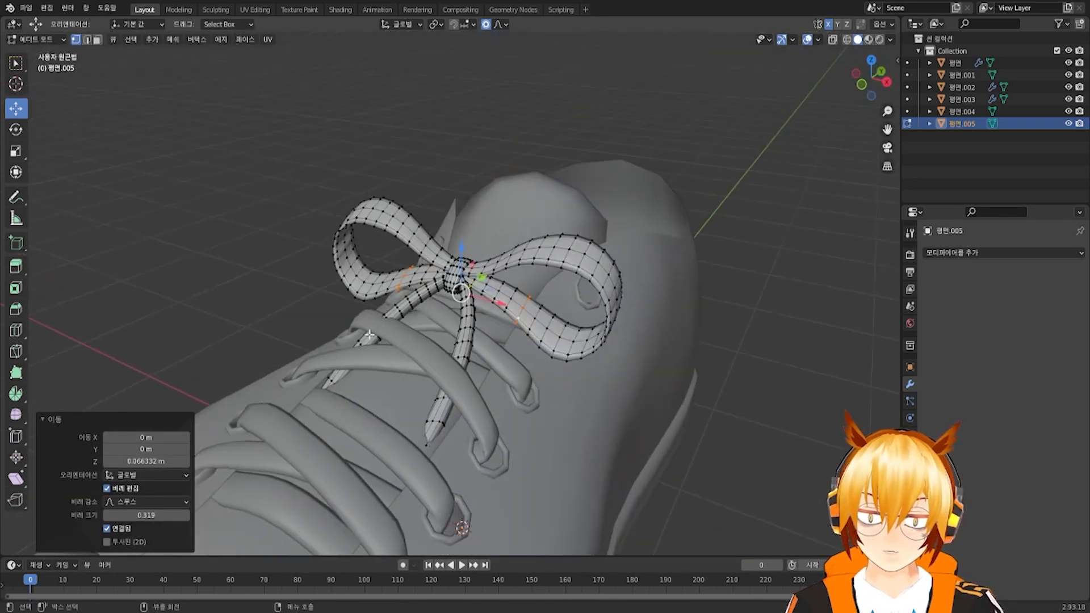
Using X-ray display for selection, pick a cross-section near the tail's end and raise the tails about 0.114 m with proportional editing
{"action": "left_click", "coordinate": [832, 39]}
{"action": "left_click", "coordinate": [319, 409], "text": "alt"}
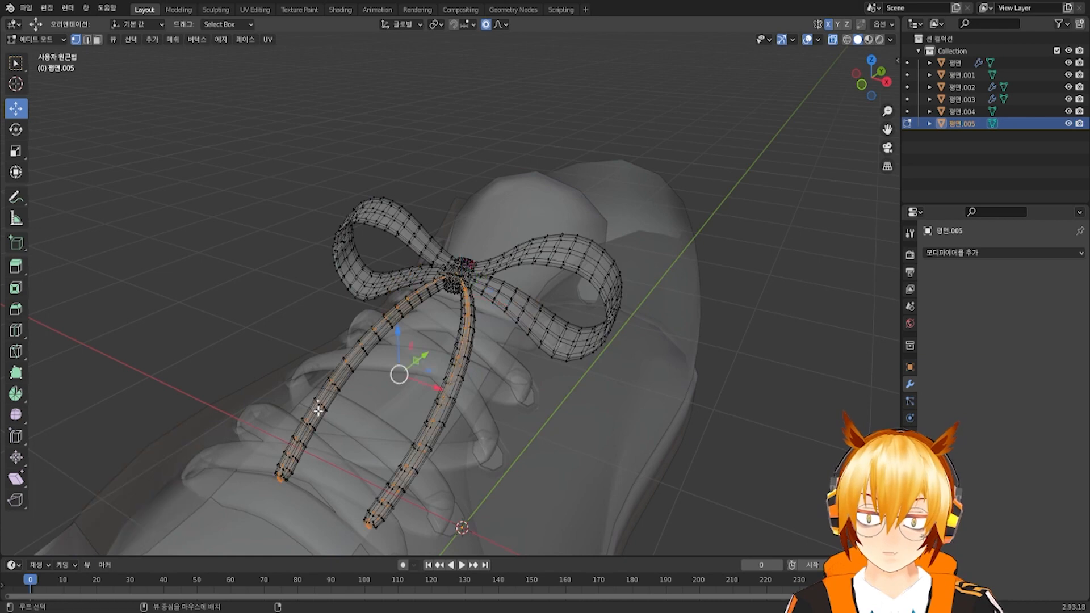
{"action": "middle_click_drag", "start_coordinate": [320, 404], "coordinate": [458, 459]}
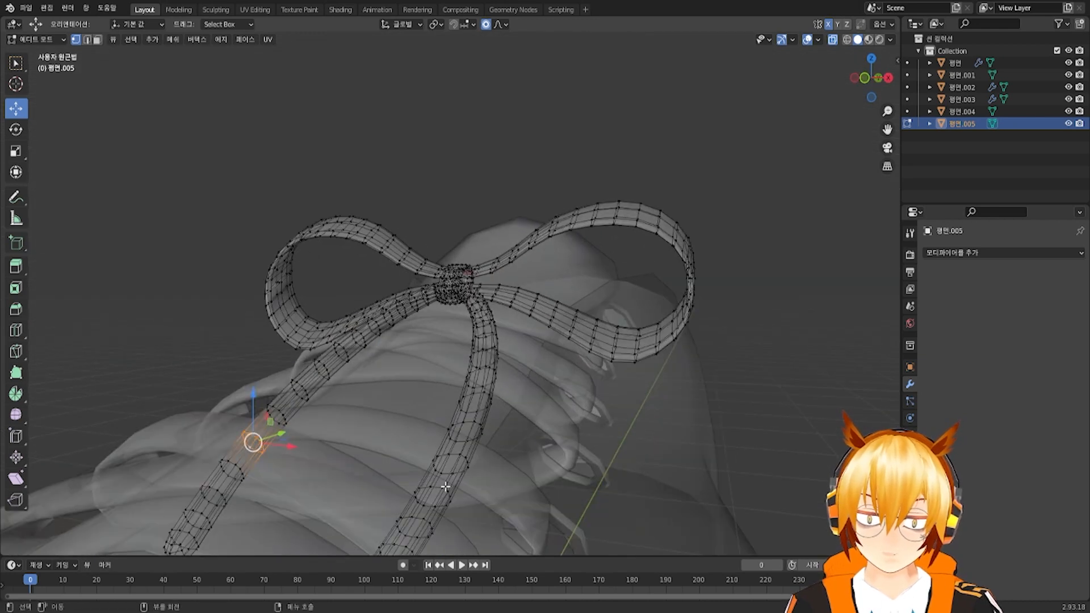
{"action": "left_click_drag", "start_coordinate": [431, 462], "coordinate": [427, 379]}
{"action": "scroll", "coordinate": [428, 400], "scroll_direction": "up", "scroll_amount": 5}
{"action": "scroll", "coordinate": [427, 383], "scroll_direction": "down", "scroll_amount": 3}
{"action": "left_click", "coordinate": [832, 40]}
{"action": "middle_click_drag", "start_coordinate": [420, 340], "coordinate": [443, 336]}
{"action": "left_click_drag", "start_coordinate": [441, 317], "coordinate": [444, 262]}
{"action": "scroll", "coordinate": [443, 264], "scroll_direction": "up", "scroll_amount": 4}
{"action": "scroll", "coordinate": [446, 259], "scroll_direction": "up", "scroll_amount": 3}
In the right side view, rotate the tail's end section about 15.8° with a proportional size of 0.35
{"action": "key", "text": "KP_3"}
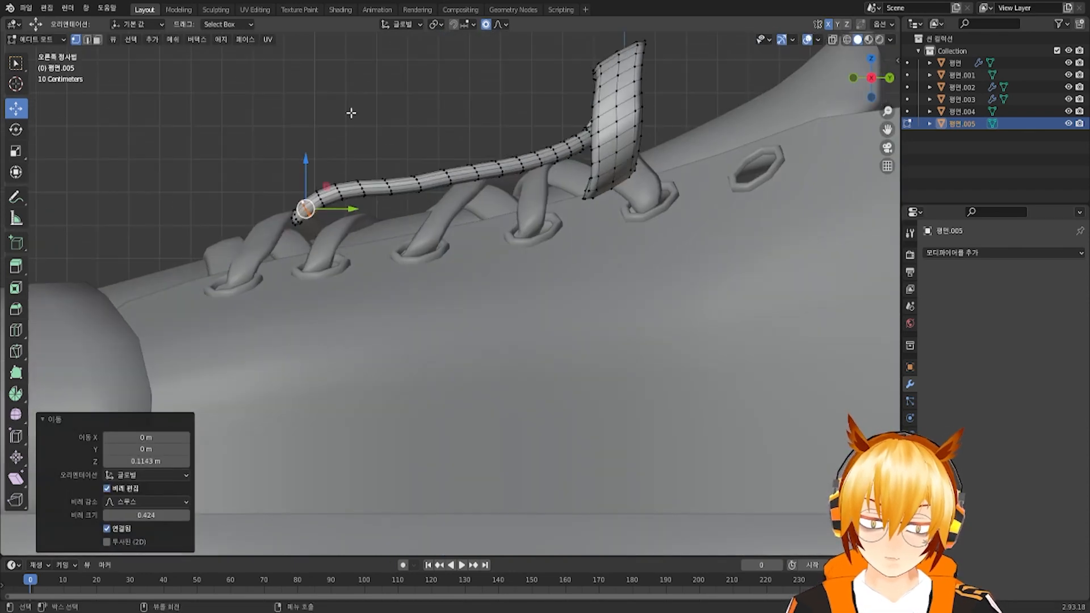
{"action": "key", "text": "r"}
{"action": "scroll", "coordinate": [379, 134], "scroll_direction": "up", "scroll_amount": 2}
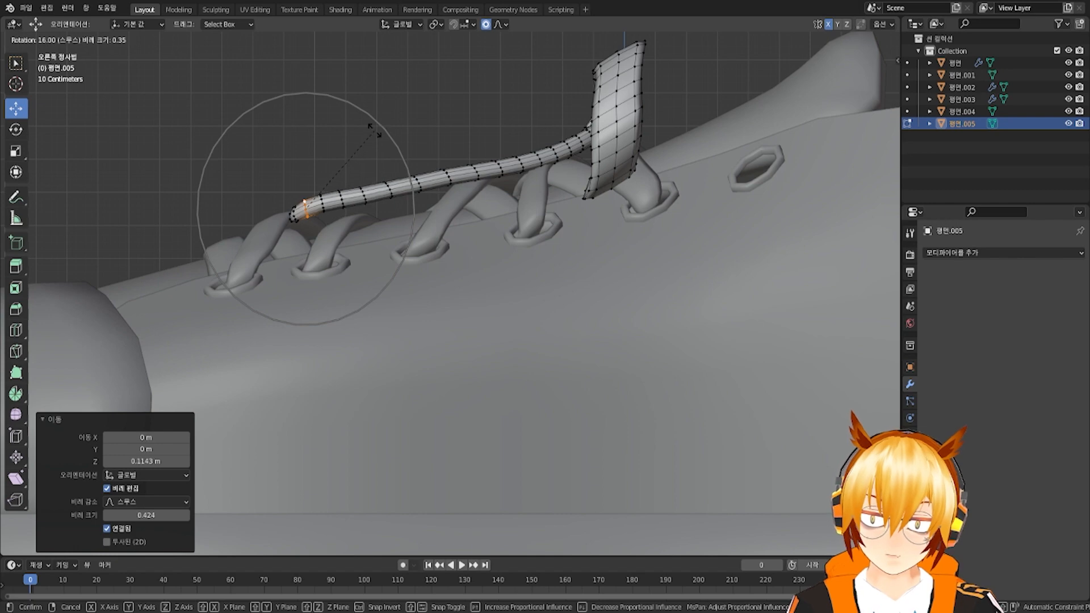
{"action": "left_click", "coordinate": [375, 132]}
{"action": "middle_click_drag", "start_coordinate": [377, 134], "coordinate": [496, 214]}
From the top view, select a cross-section of the bow loop and move it about 0.095 m along Y with a proportional size near 0.68
{"action": "key", "text": "KP_7"}
{"action": "scroll", "coordinate": [498, 215], "scroll_direction": "up", "scroll_amount": 1}
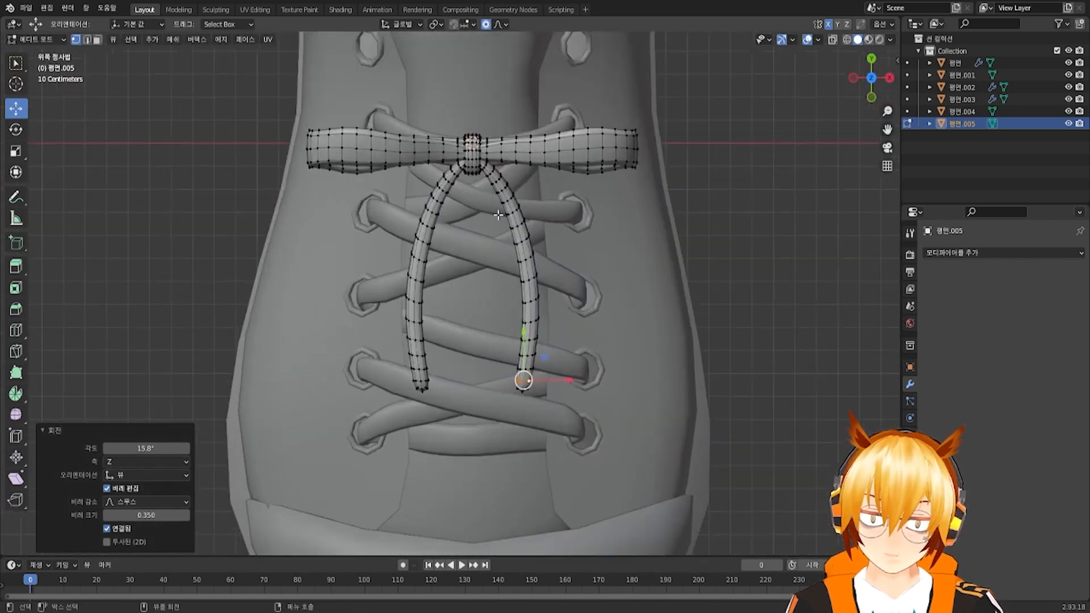
{"action": "scroll", "coordinate": [498, 215], "scroll_direction": "up", "scroll_amount": 1}
{"action": "middle_click_drag", "start_coordinate": [608, 169], "coordinate": [525, 268], "text": "shift"}
{"action": "left_click", "coordinate": [525, 242], "text": "alt"}
{"action": "middle_click_drag", "start_coordinate": [531, 221], "coordinate": [491, 257], "text": "shift"}
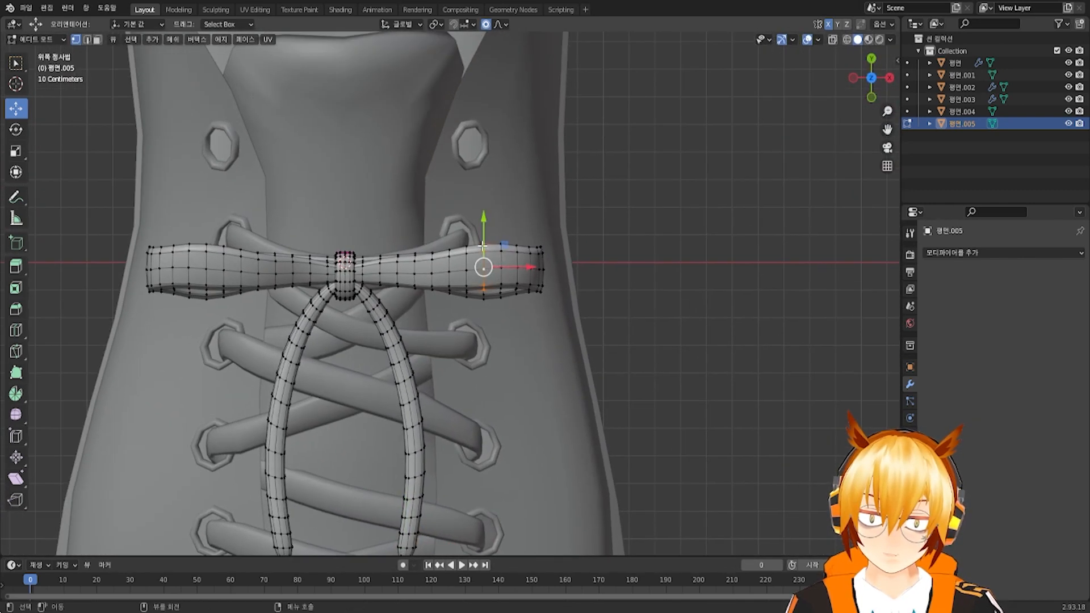
{"action": "left_click_drag", "start_coordinate": [482, 246], "coordinate": [483, 220]}
{"action": "middle_click_drag", "start_coordinate": [500, 285], "coordinate": [504, 329]}
{"action": "key", "text": "g"}
{"action": "key", "text": "y"}
{"action": "scroll", "coordinate": [511, 352], "scroll_direction": "down", "scroll_amount": 3}
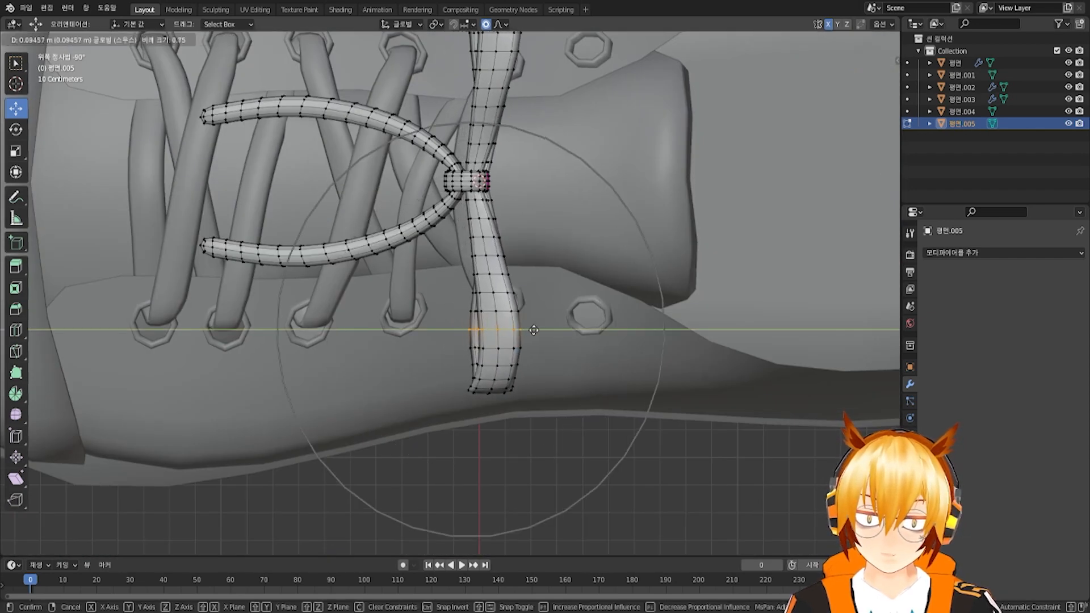
{"action": "left_click", "coordinate": [491, 381]}
Move the bow loop's outer end about 0.08 m along Y with a smaller proportional size, and nudge it further toward the heel
{"action": "middle_click_drag", "start_coordinate": [490, 381], "coordinate": [500, 317]}
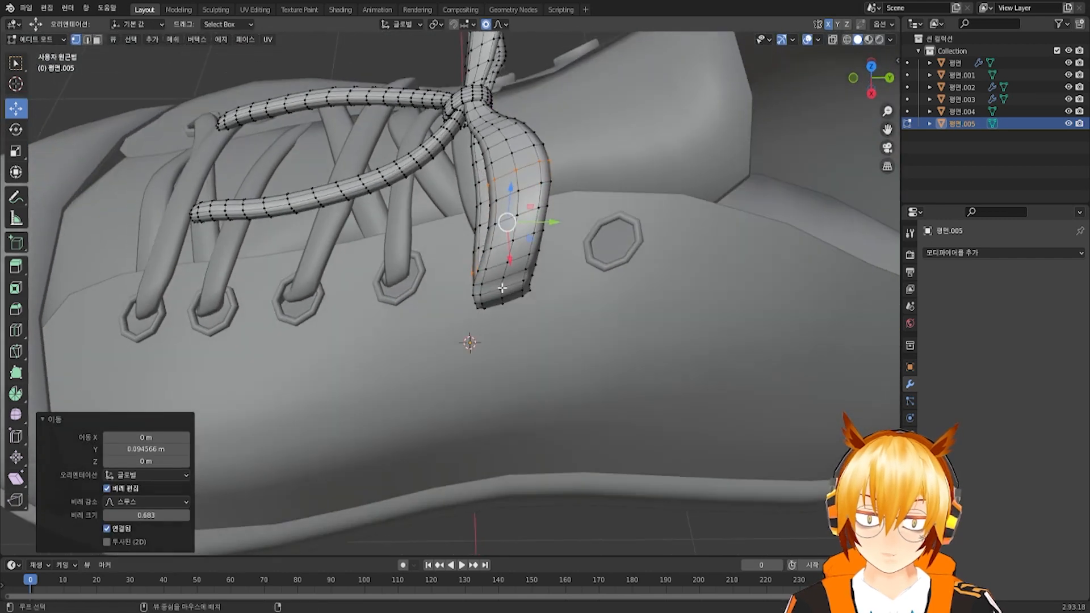
{"action": "key", "text": "g"}
{"action": "key", "text": "y"}
{"action": "scroll", "coordinate": [542, 289], "scroll_direction": "up", "scroll_amount": 10}
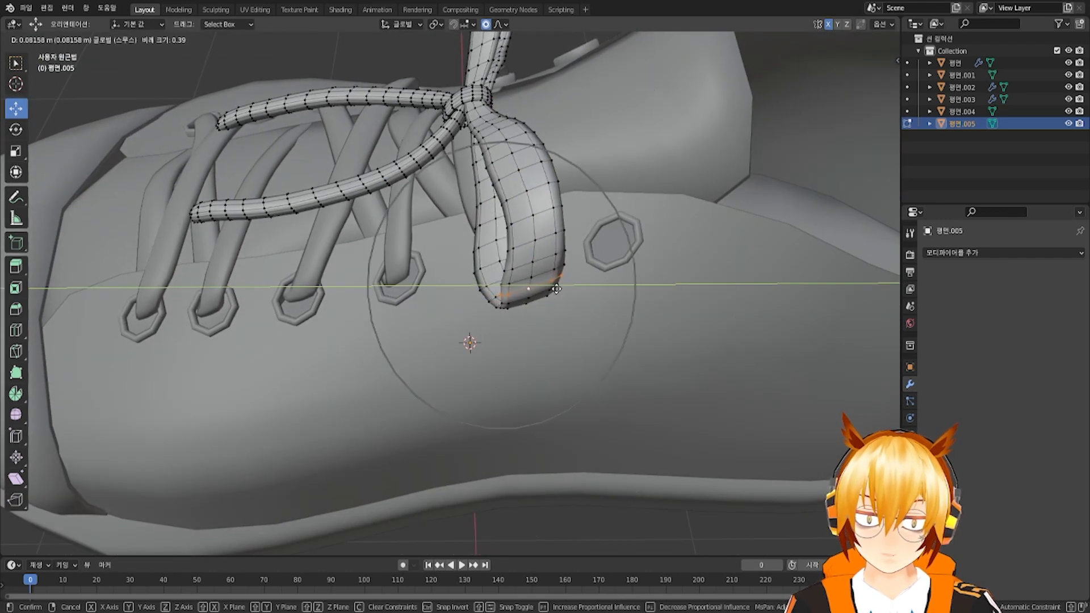
{"action": "left_click", "coordinate": [549, 289]}
{"action": "middle_click_drag", "start_coordinate": [549, 289], "coordinate": [525, 363]}
{"action": "scroll", "coordinate": [502, 349], "scroll_direction": "down", "scroll_amount": 4}
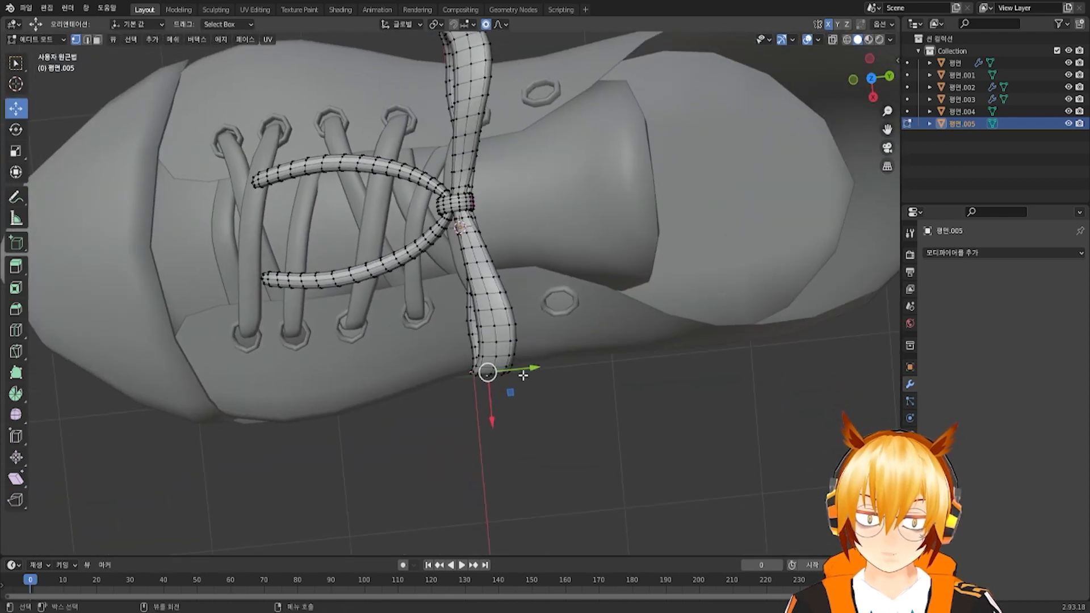
{"action": "left_click_drag", "start_coordinate": [526, 371], "coordinate": [540, 375]}
{"action": "left_click", "coordinate": [540, 373]}
Select successive edge loops along the bow loop and shift them along Y to refine its curve
{"action": "left_click", "coordinate": [483, 319], "text": "alt"}
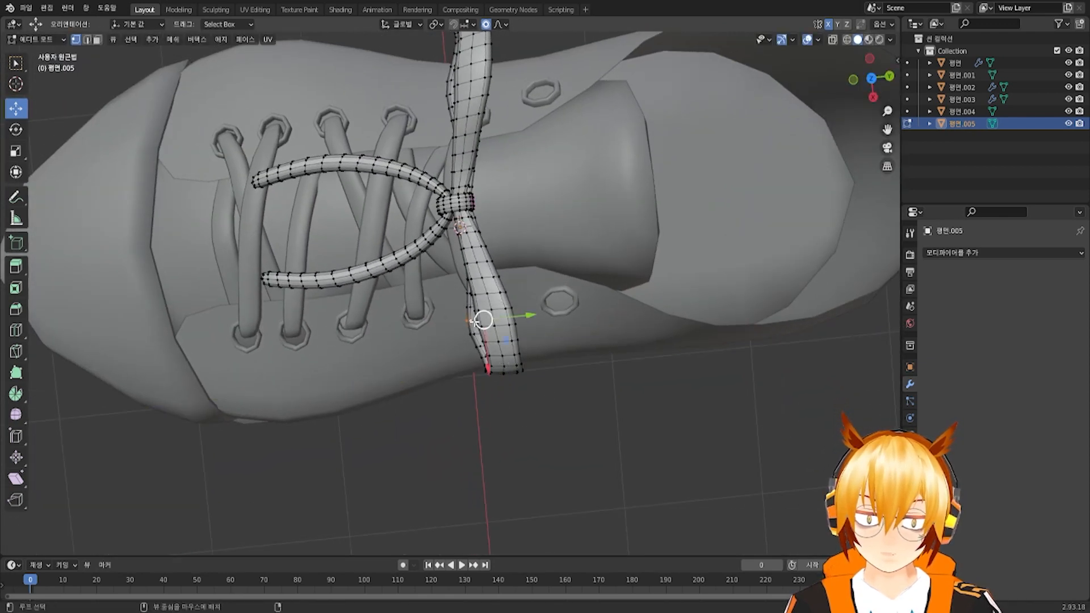
{"action": "mouse_move", "coordinate": [509, 316]}
{"action": "left_mouse_down"}
{"action": "mouse_move", "coordinate": [520, 316]}
{"action": "mouse_move", "coordinate": [506, 315]}
{"action": "left_mouse_up"}
{"action": "middle_click_drag", "start_coordinate": [505, 315], "coordinate": [450, 213]}
{"action": "left_click_drag", "start_coordinate": [493, 202], "coordinate": [472, 214]}
{"action": "middle_click_drag", "start_coordinate": [472, 214], "coordinate": [523, 268]}
{"action": "scroll", "coordinate": [523, 267], "scroll_direction": "up", "scroll_amount": 3}
{"action": "left_click", "coordinate": [499, 250], "text": "alt"}
{"action": "left_click_drag", "start_coordinate": [492, 213], "coordinate": [540, 199]}
{"action": "left_click", "coordinate": [519, 228], "text": "alt"}
{"action": "left_click", "coordinate": [517, 198]}
{"action": "left_click", "coordinate": [540, 220], "text": "alt"}
{"action": "scroll", "coordinate": [532, 243], "scroll_direction": "down", "scroll_amount": 4}
Nudge the cross-section at the bow loop's lower outer edge about 0.009 m along Y with a proportional size of about 0.16
{"action": "middle_click_drag", "start_coordinate": [531, 243], "coordinate": [545, 340]}
{"action": "scroll", "coordinate": [496, 254], "scroll_direction": "up", "scroll_amount": 3}
{"action": "left_click", "coordinate": [543, 356]}
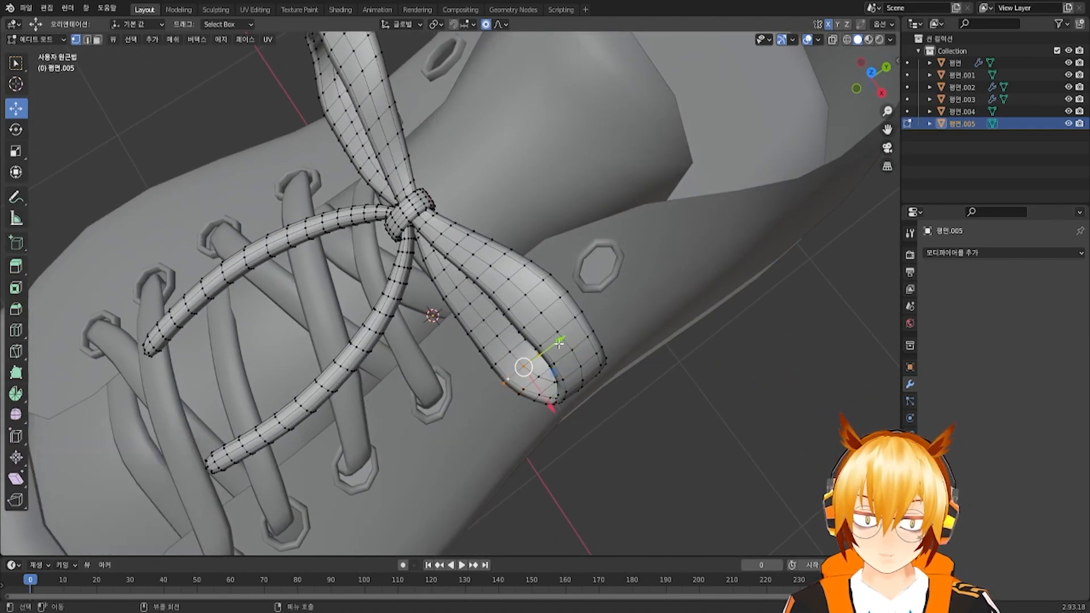
{"action": "left_click_drag", "start_coordinate": [559, 343], "coordinate": [563, 340]}
{"action": "middle_click_drag", "start_coordinate": [563, 340], "coordinate": [463, 335]}
{"action": "scroll", "coordinate": [558, 231], "scroll_direction": "up", "scroll_amount": 3}
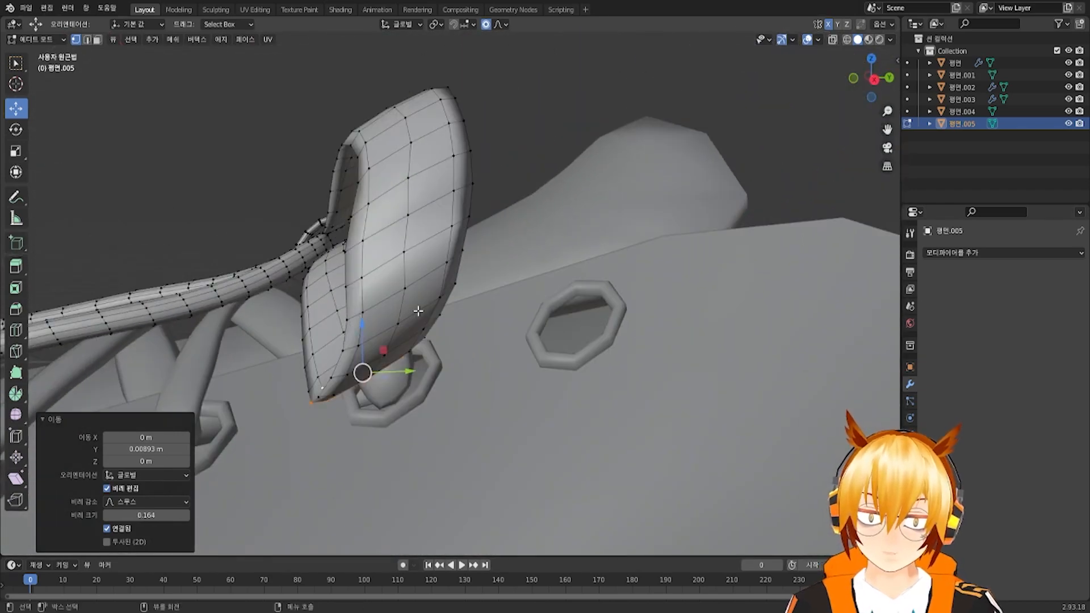
Turn on X-ray display and delete the internal faces crossing the inside of the bow loop's outer bend
{"action": "scroll", "coordinate": [499, 176], "scroll_direction": "down", "scroll_amount": 1}
{"action": "middle_click_drag", "start_coordinate": [534, 190], "coordinate": [604, 196]}
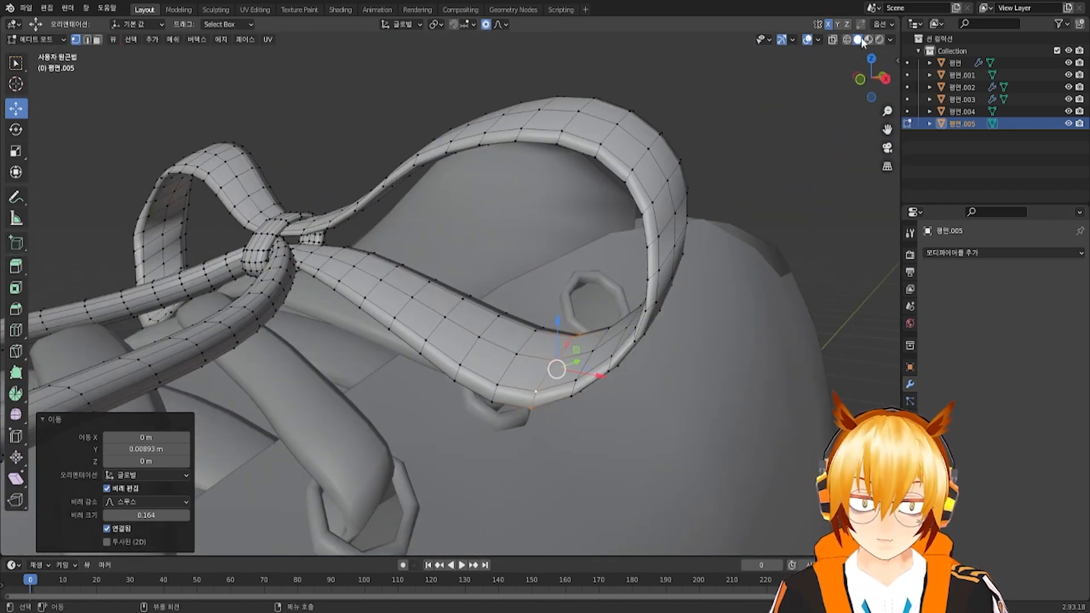
{"action": "left_click", "coordinate": [832, 34]}
{"action": "left_click", "coordinate": [832, 40]}
{"action": "scroll", "coordinate": [730, 236], "scroll_direction": "up", "scroll_amount": 1}
{"action": "middle_click_drag", "start_coordinate": [730, 239], "coordinate": [720, 240]}
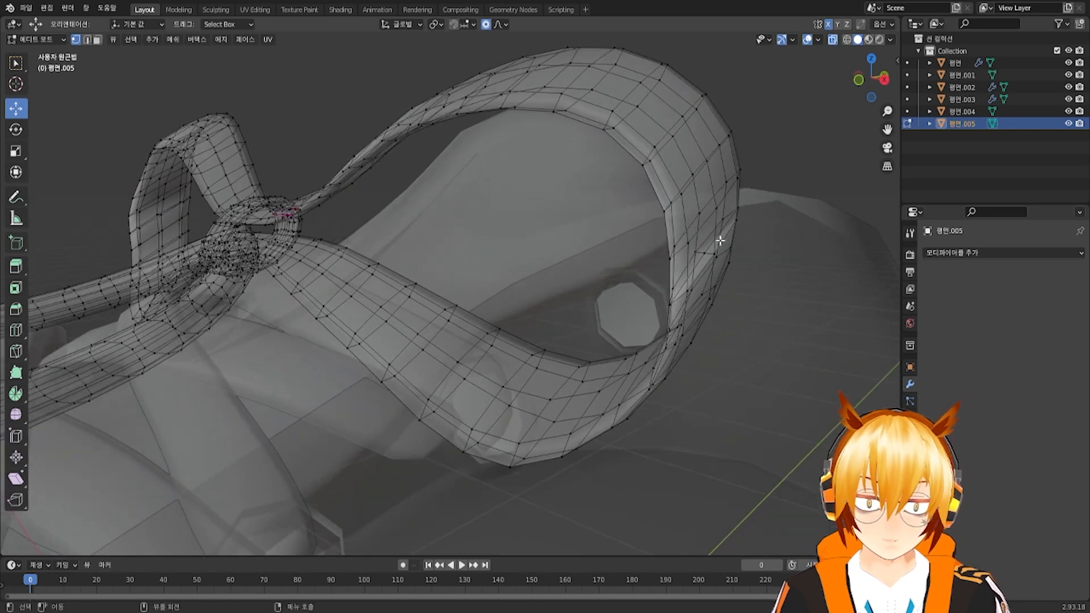
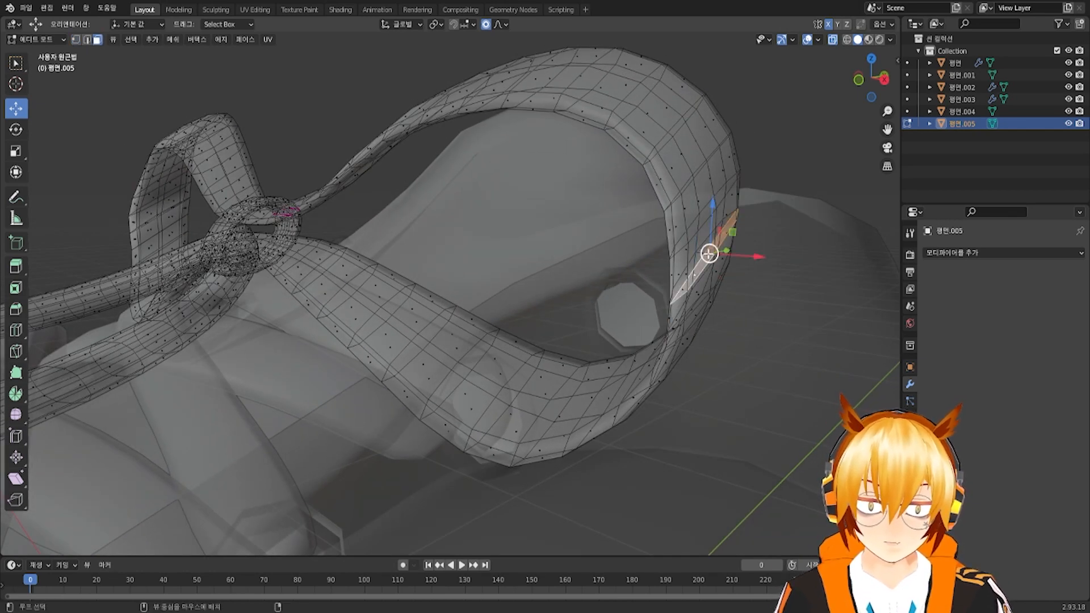
{"action": "key", "text": "x"}
{"action": "left_click", "coordinate": [708, 252]}
{"action": "key", "text": "x"}
{"action": "left_click", "coordinate": [702, 252]}
{"action": "scroll", "coordinate": [676, 261], "scroll_direction": "down", "scroll_amount": 3}
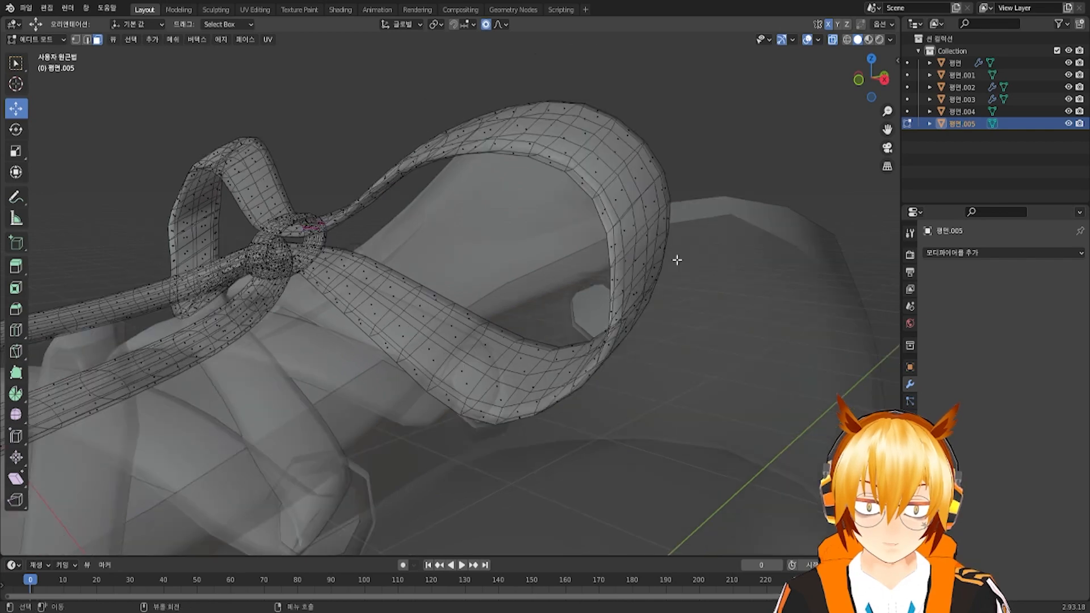
Delete the leftover internal faces inside the opposite bow loop's outer bend, and turn X-ray display off
{"action": "middle_click_drag", "start_coordinate": [675, 261], "coordinate": [746, 263]}
{"action": "scroll", "coordinate": [492, 274], "scroll_direction": "up", "scroll_amount": 4}
{"action": "middle_click_drag", "start_coordinate": [326, 282], "coordinate": [530, 285], "text": "shift"}
{"action": "scroll", "coordinate": [551, 267], "scroll_direction": "up", "scroll_amount": 3}
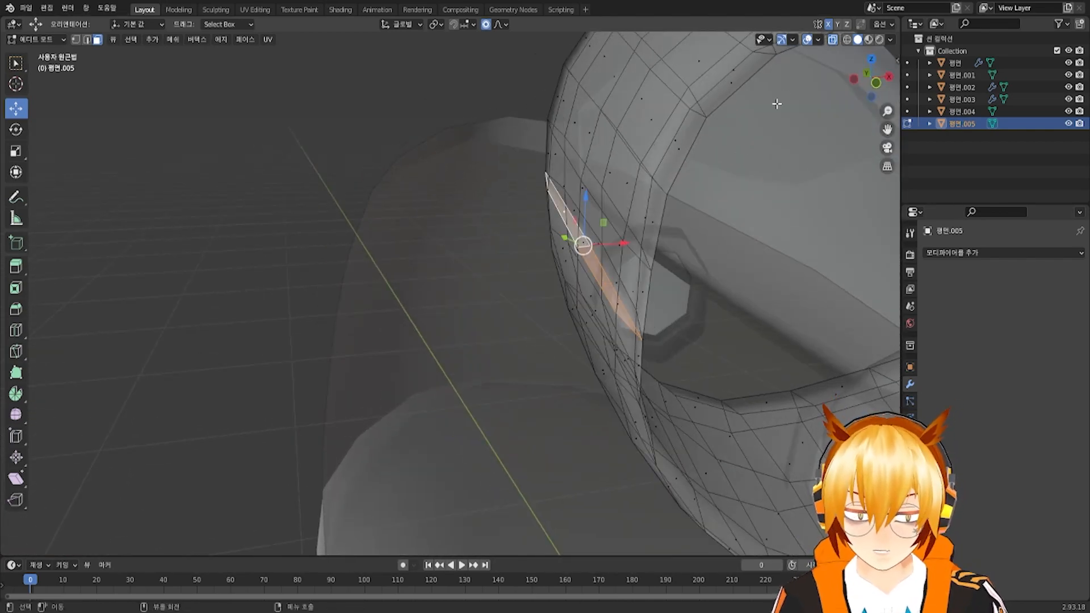
{"action": "left_click", "coordinate": [832, 43]}
{"action": "middle_click_drag", "start_coordinate": [681, 193], "coordinate": [551, 307]}
{"action": "scroll", "coordinate": [714, 201], "scroll_direction": "down", "scroll_amount": 4}
{"action": "key", "text": "alt+z"}
{"action": "key", "text": "x"}
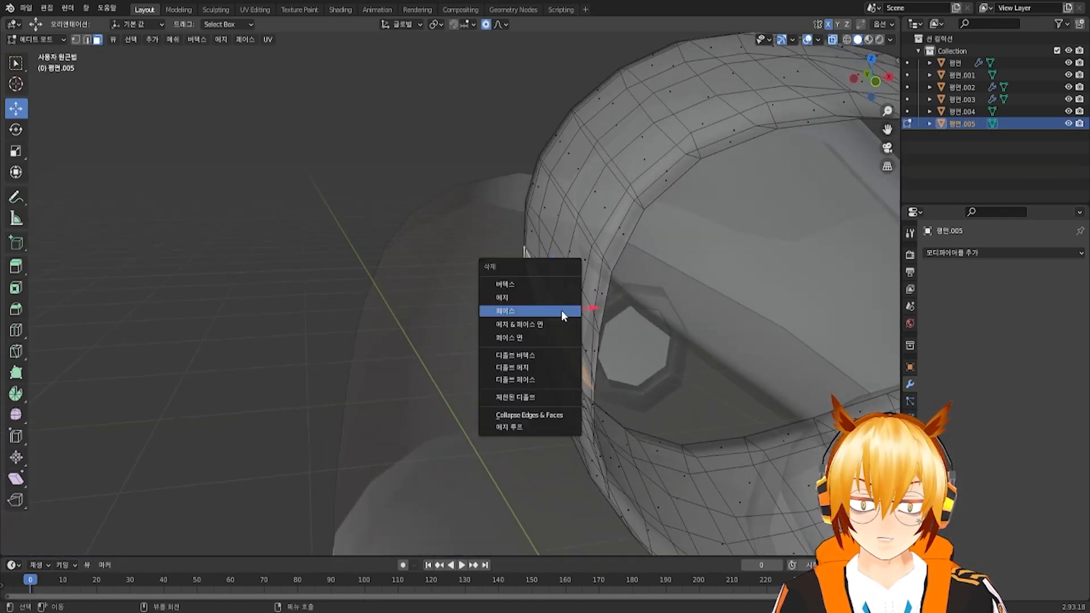
{"action": "key", "text": "x"}
{"action": "left_click", "coordinate": [648, 311]}
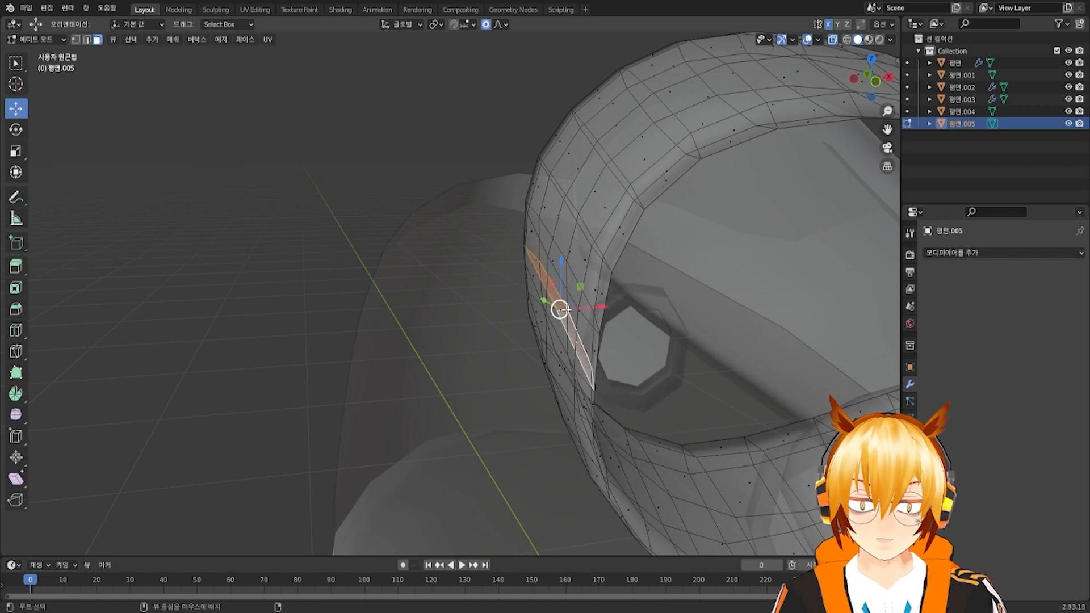
{"action": "key", "text": "x"}
{"action": "left_click", "coordinate": [565, 309]}
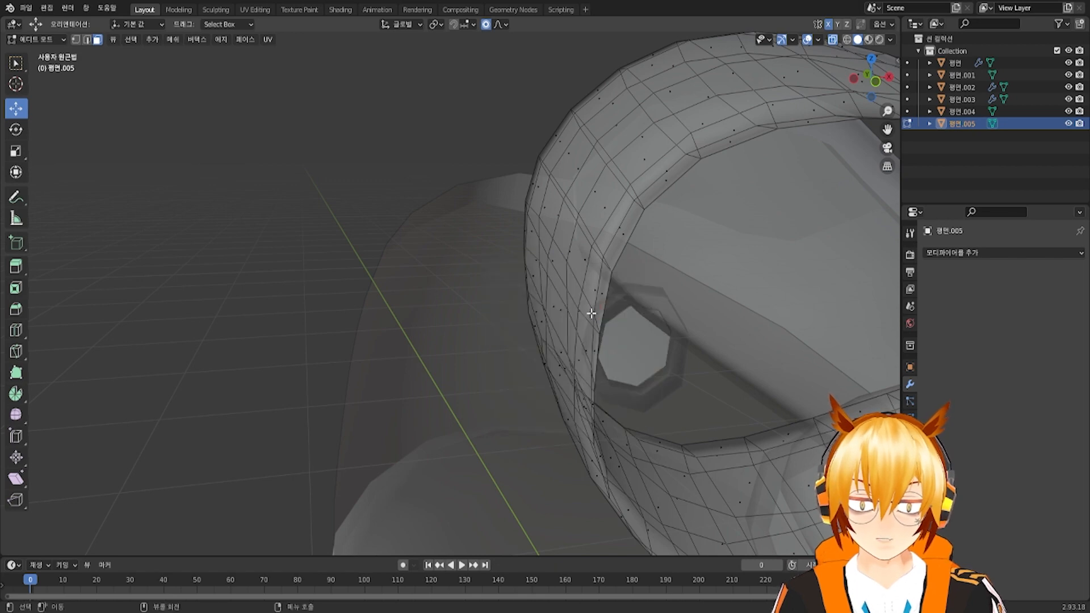
{"action": "left_click", "coordinate": [833, 43]}
Even out the bow loop's outer bend by nudging individual vertices, the last about 0.005 m along Y with proportional size 0.135
{"action": "middle_click_drag", "start_coordinate": [564, 348], "coordinate": [580, 329]}
{"action": "scroll", "coordinate": [581, 319], "scroll_direction": "up", "scroll_amount": 2}
{"action": "key", "text": "1"}
{"action": "left_click", "coordinate": [557, 296]}
{"action": "left_click_drag", "start_coordinate": [521, 288], "coordinate": [524, 279]}
{"action": "left_click", "coordinate": [545, 206]}
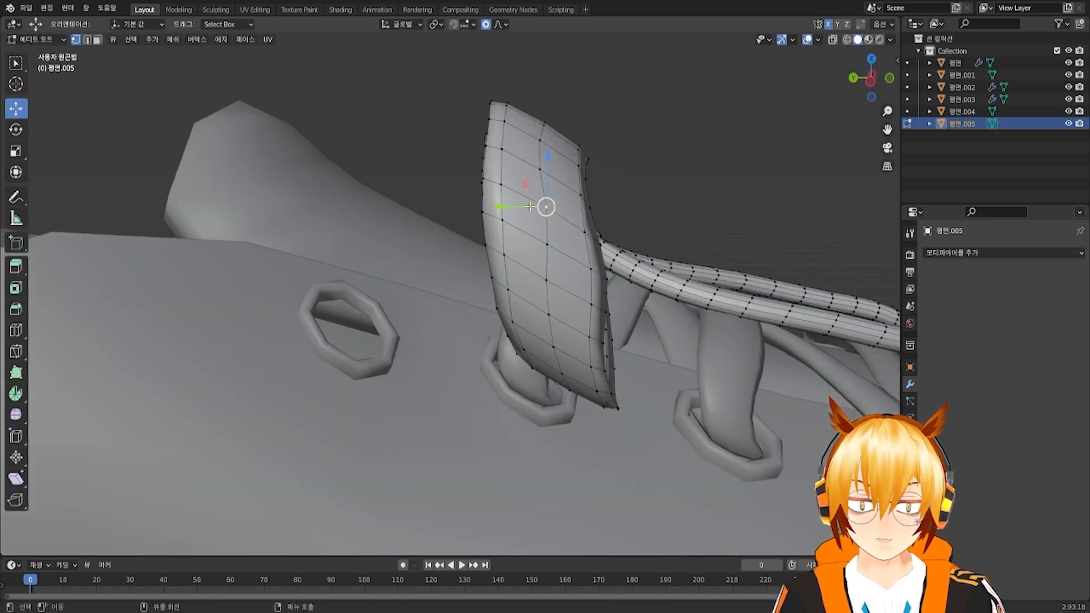
{"action": "left_click_drag", "start_coordinate": [543, 206], "coordinate": [542, 245]}
{"action": "left_click", "coordinate": [545, 243]}
{"action": "left_click", "coordinate": [607, 280]}
{"action": "left_click_drag", "start_coordinate": [576, 279], "coordinate": [575, 277]}
From the top view, adjust vertices along the bow loop's strands along Y by about 0.009 m and 0.007 m with small proportional sizes
{"action": "middle_click_drag", "start_coordinate": [575, 278], "coordinate": [564, 369]}
{"action": "scroll", "coordinate": [613, 318], "scroll_direction": "down", "scroll_amount": 4}
{"action": "middle_click_drag", "start_coordinate": [661, 282], "coordinate": [590, 307]}
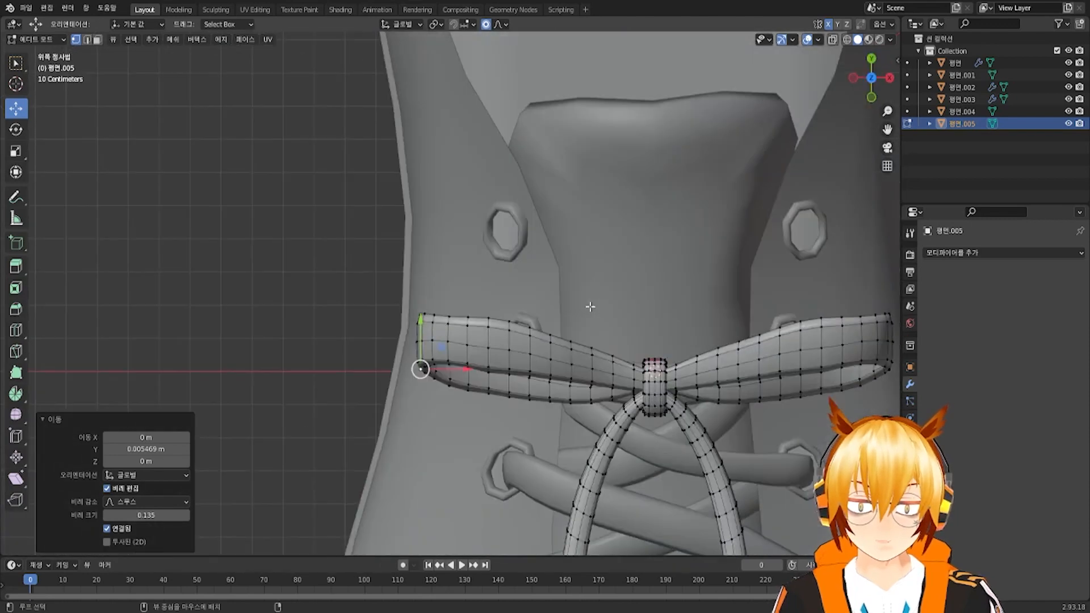
{"action": "left_click", "coordinate": [490, 321]}
{"action": "left_click_drag", "start_coordinate": [489, 306], "coordinate": [533, 309]}
{"action": "left_click", "coordinate": [510, 324]}
{"action": "left_click", "coordinate": [529, 328]}
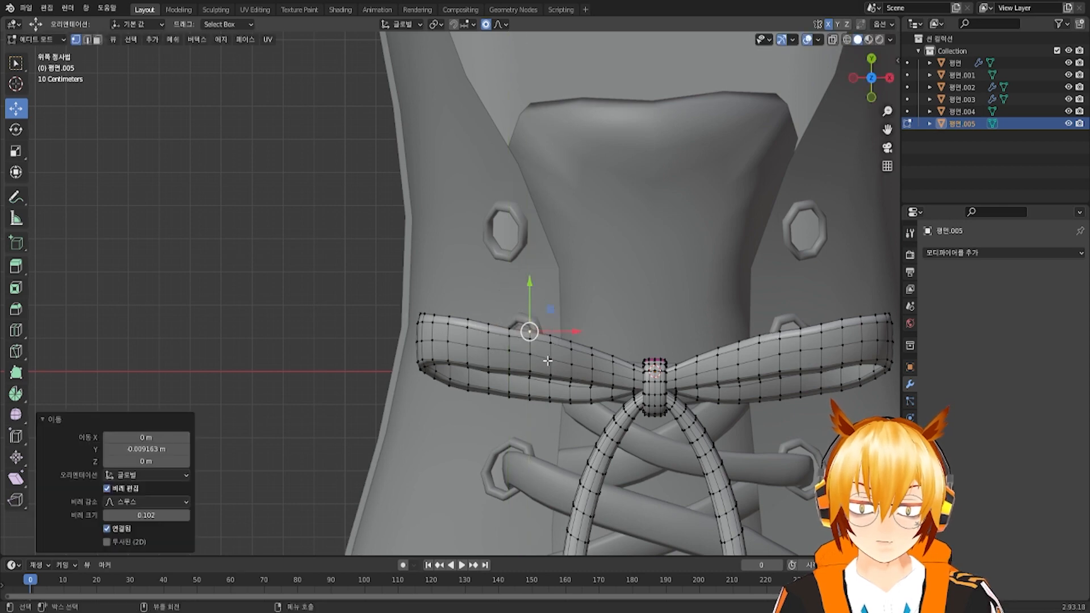
{"action": "left_click", "coordinate": [488, 375]}
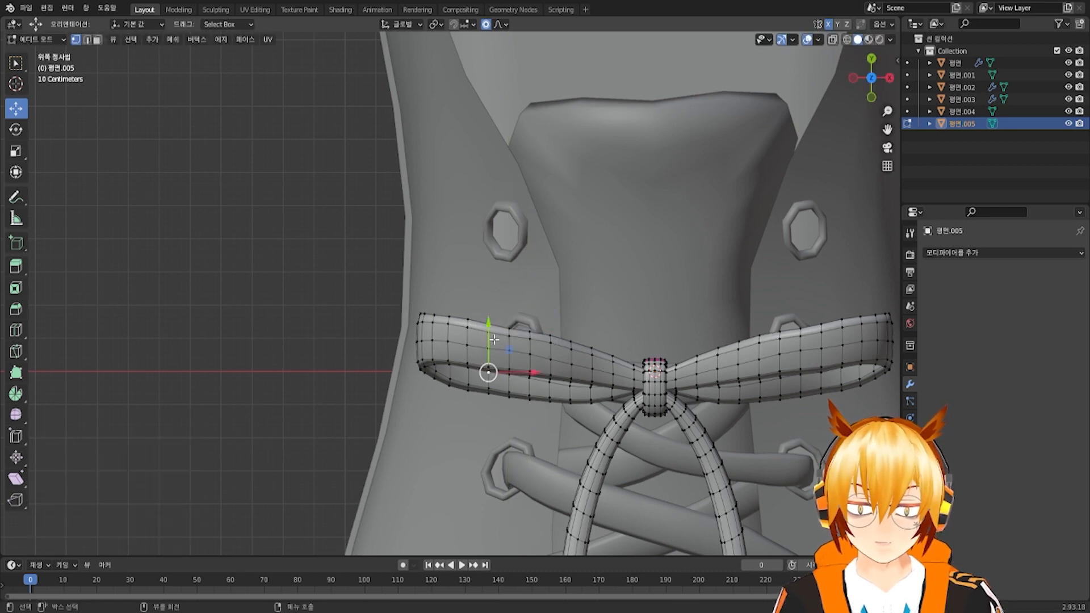
{"action": "left_click_drag", "start_coordinate": [494, 339], "coordinate": [493, 333]}
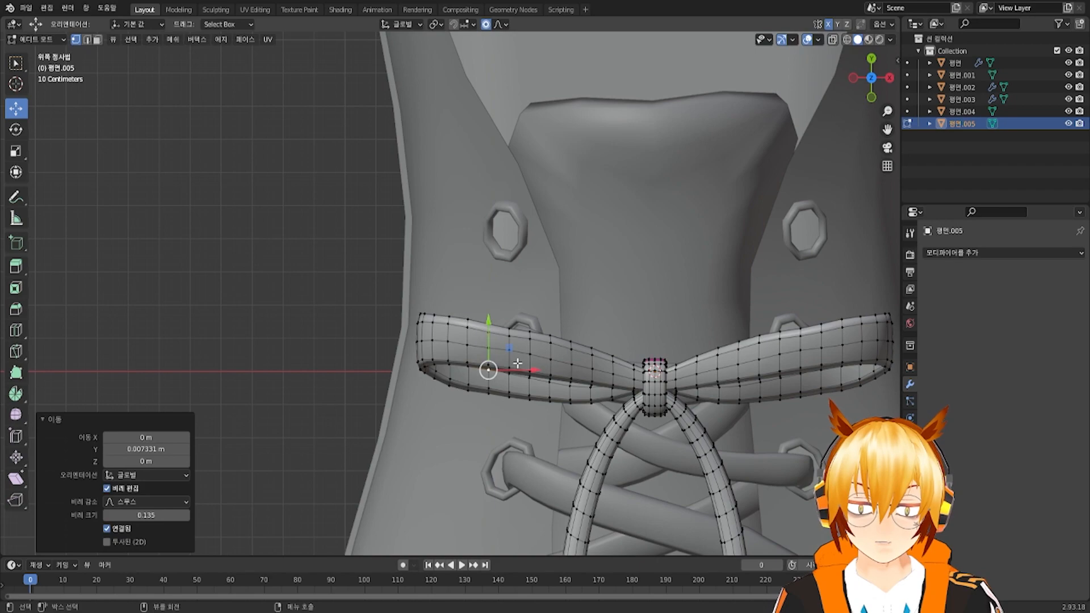
Lower the bow loop's outer end about 0.23 m along Z with a proportional size of about 0.75
{"action": "scroll", "coordinate": [517, 364], "scroll_direction": "down", "scroll_amount": 4}
{"action": "middle_click_drag", "start_coordinate": [518, 363], "coordinate": [579, 256]}
{"action": "key", "text": "g"}
{"action": "key", "text": "z"}
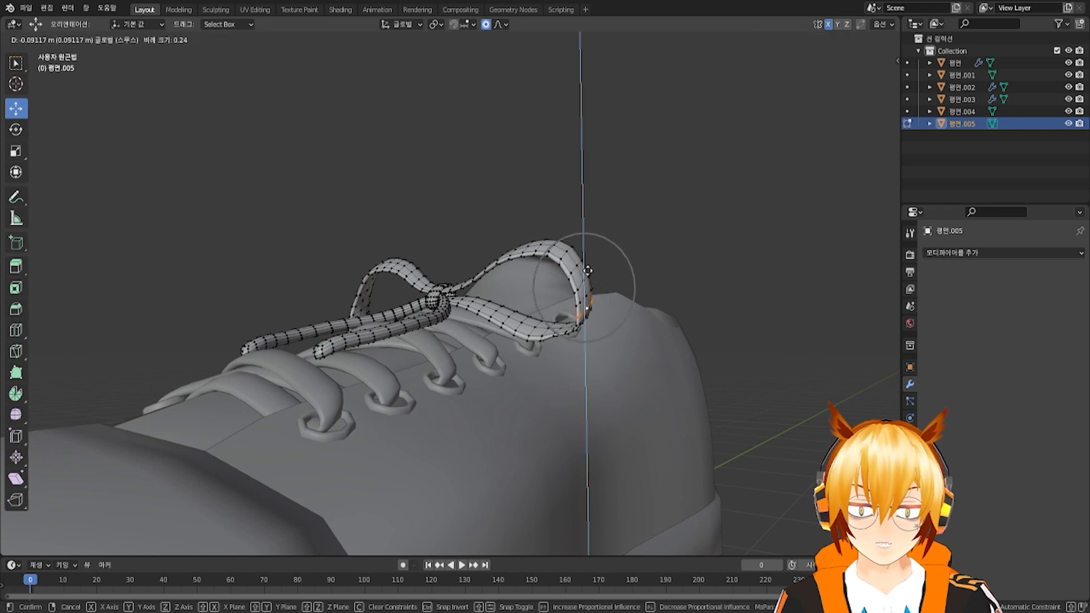
{"action": "scroll", "coordinate": [587, 284], "scroll_direction": "down", "scroll_amount": 13}
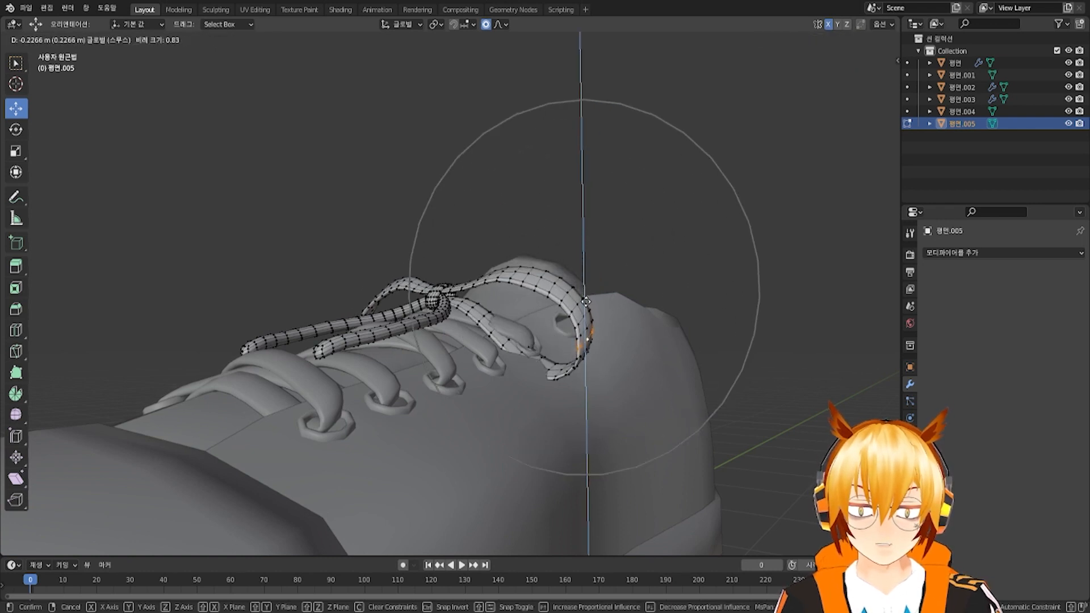
{"action": "scroll", "coordinate": [586, 302], "scroll_direction": "up", "scroll_amount": 1}
{"action": "left_click", "coordinate": [587, 302]}
Raise a cross-section of the bow loop's lower strand about 0.087 m along Z with a proportional size of about 0.75
{"action": "left_click", "coordinate": [536, 346], "text": "alt"}
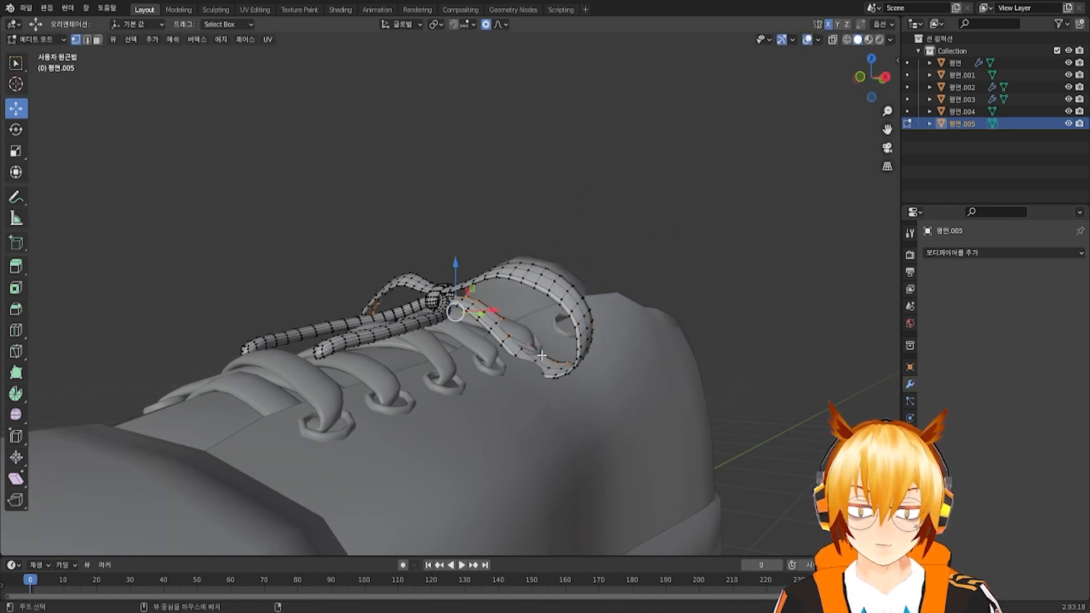
{"action": "key", "text": "g"}
{"action": "key", "text": "z"}
{"action": "left_click", "coordinate": [544, 315]}
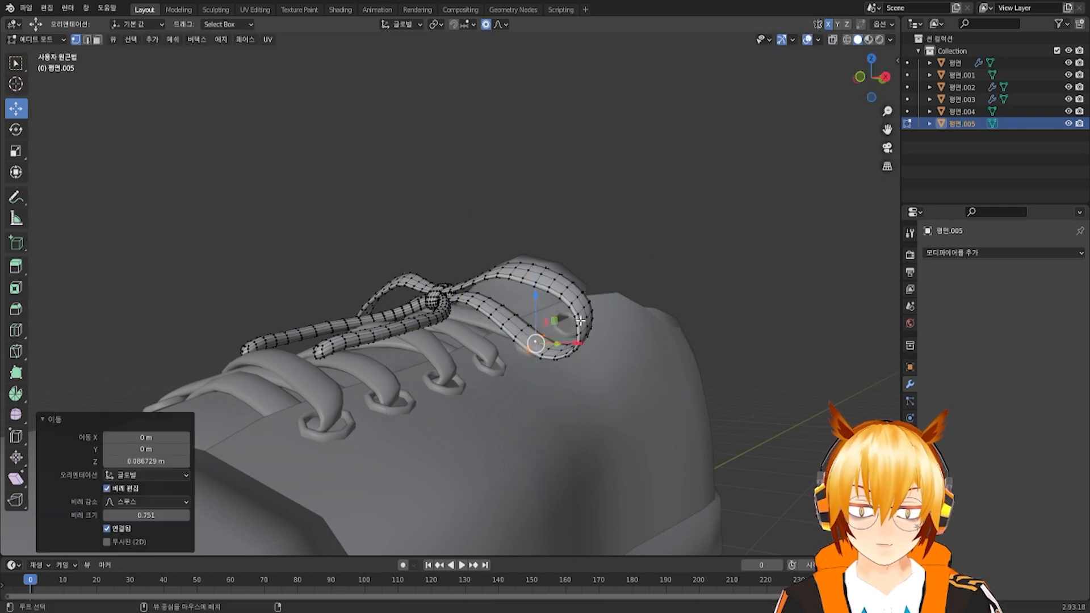
Select the cross-section at the bow loop's outer bend and lower it about 0.095 m along Z with proportional size 1.0
{"action": "left_click", "coordinate": [584, 318], "text": "alt"}
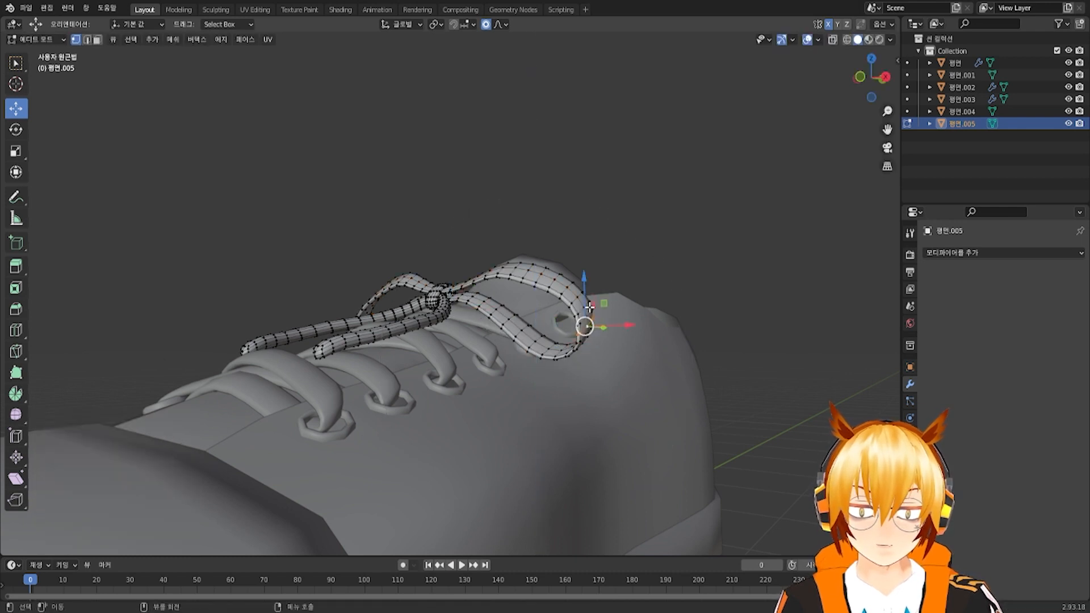
{"action": "key", "text": "g"}
{"action": "key", "text": "z"}
{"action": "scroll", "coordinate": [589, 311], "scroll_direction": "down", "scroll_amount": 3}
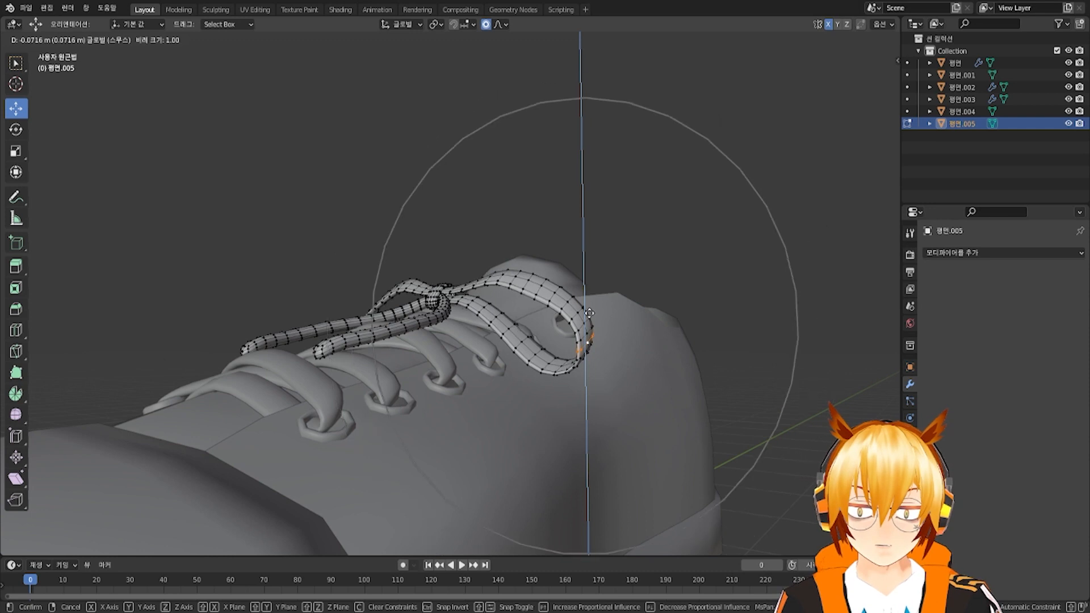
{"action": "left_click", "coordinate": [590, 321]}
{"action": "middle_click_drag", "start_coordinate": [590, 321], "coordinate": [550, 341]}
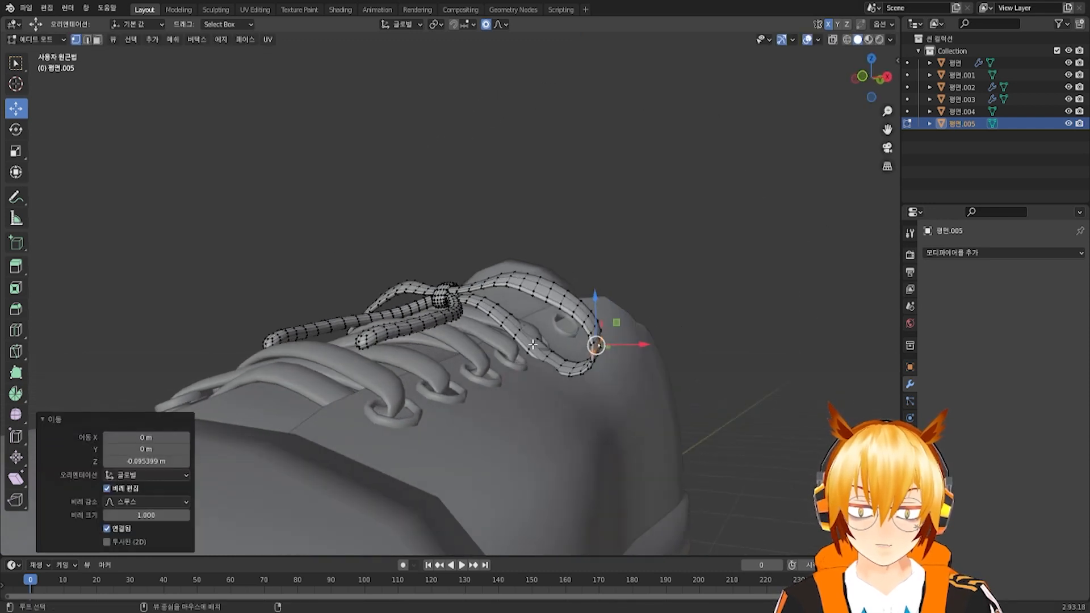
Raise the lower strand's cross-section about 0.028 m, constrained to the YZ plane, with a proportional size of about 0.68
{"action": "left_click", "coordinate": [532, 344], "text": "alt"}
{"action": "key", "text": "g"}
{"action": "key", "text": "shift+x"}
{"action": "scroll", "coordinate": [508, 281], "scroll_direction": "up", "scroll_amount": 4}
{"action": "left_click", "coordinate": [509, 281]}
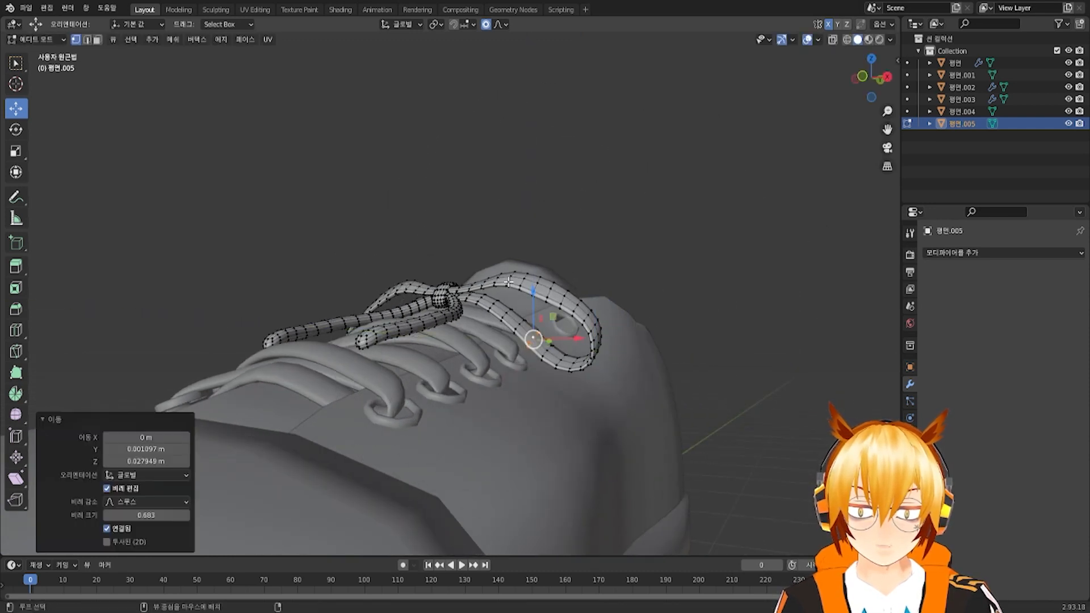
Lower a cross-section of the bow loop's upper strand near the knot about 0.035 m along Z with proportional size of about 0.32
{"action": "left_click", "coordinate": [515, 276], "text": "alt"}
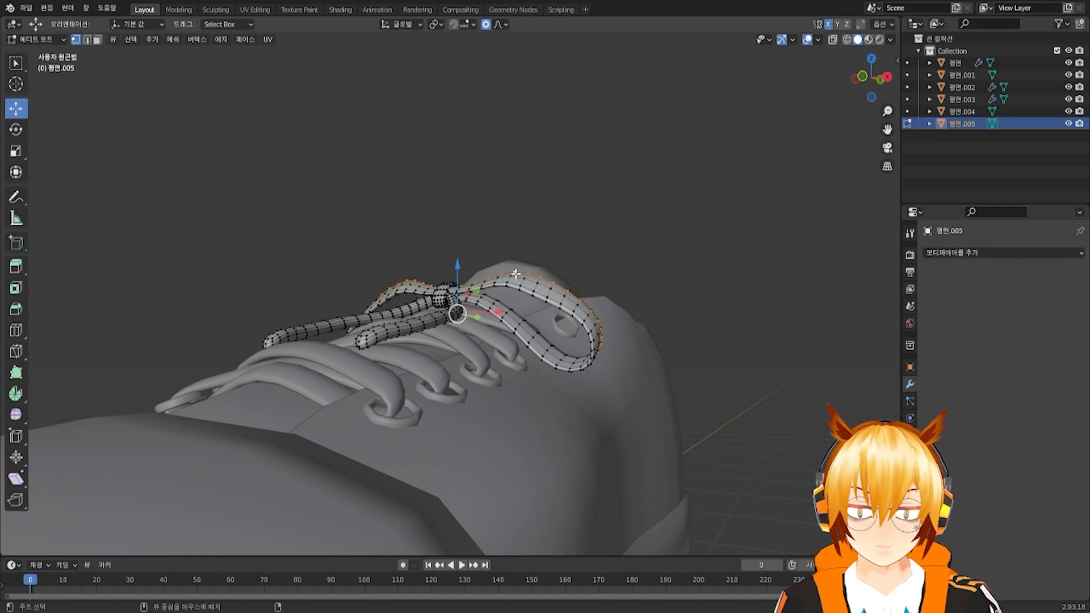
{"action": "left_click_drag", "start_coordinate": [516, 257], "coordinate": [512, 251]}
{"action": "scroll", "coordinate": [515, 263], "scroll_direction": "up", "scroll_amount": 2}
{"action": "key", "text": "ctrl+z"}
{"action": "scroll", "coordinate": [513, 249], "scroll_direction": "up", "scroll_amount": 2}
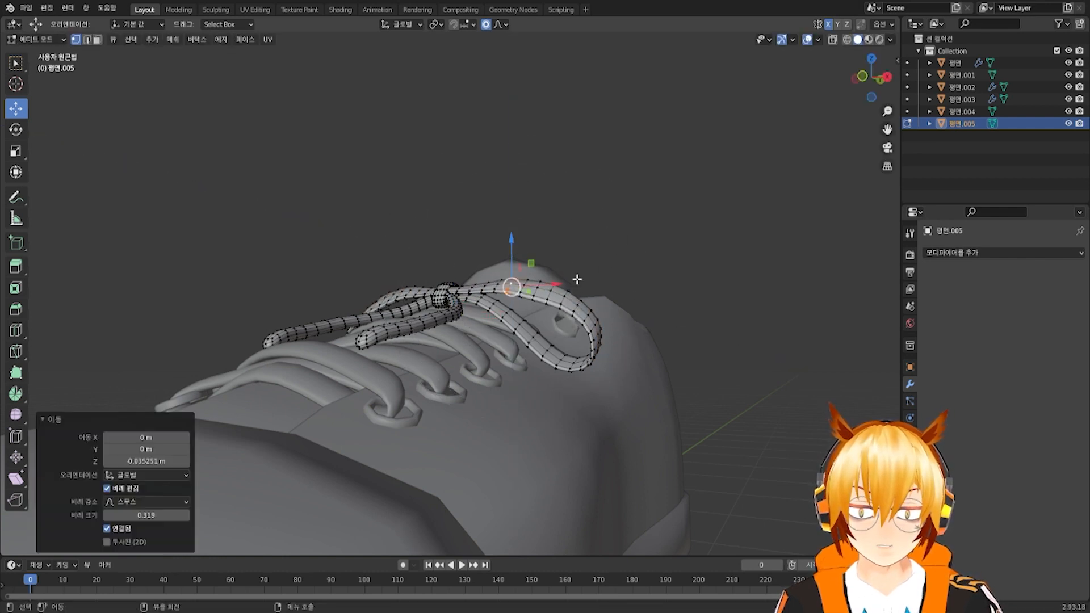
Return to Object Mode and examine the bow's fit on the whole shoe from several angles
{"action": "middle_click_drag", "start_coordinate": [576, 279], "coordinate": [507, 312]}
{"action": "left_click", "coordinate": [651, 348]}
{"action": "scroll", "coordinate": [669, 334], "scroll_direction": "down", "scroll_amount": 3}
{"action": "left_click", "coordinate": [36, 39]}
{"action": "left_click", "coordinate": [33, 55]}
{"action": "left_click", "coordinate": [507, 311]}
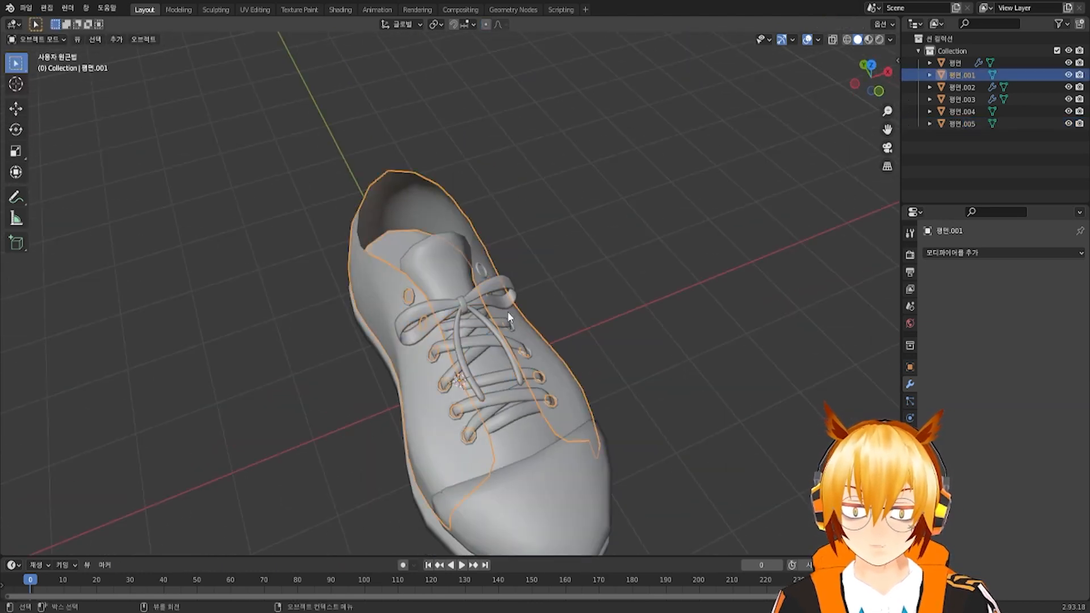
{"action": "left_click", "coordinate": [600, 269]}
{"action": "middle_click_drag", "start_coordinate": [601, 269], "coordinate": [461, 292]}
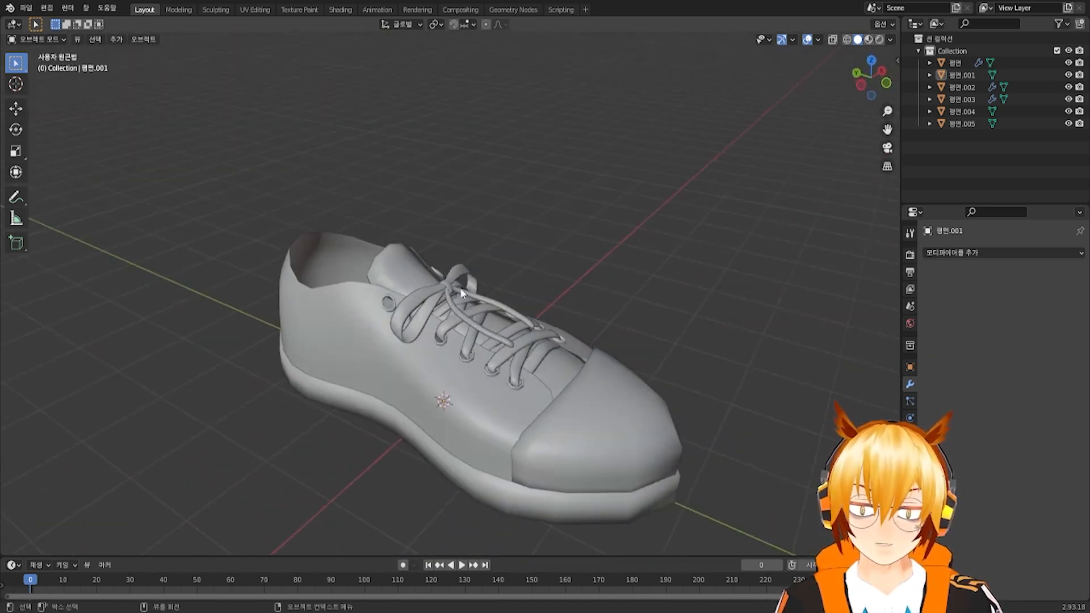
{"action": "middle_click_drag", "start_coordinate": [828, 41], "coordinate": [602, 210]}
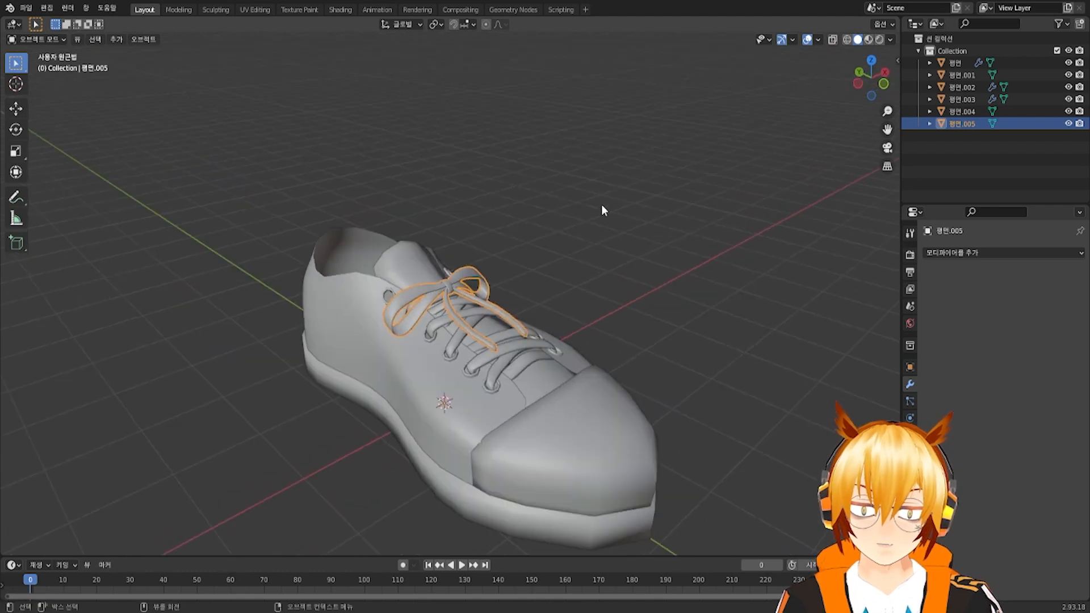
Turn on the Face Orientation overlay, select the shoe upper and inspect the shoe for surfaces facing the wrong way
{"action": "left_click", "coordinate": [818, 40]}
{"action": "left_click", "coordinate": [753, 261]}
{"action": "middle_click_drag", "start_coordinate": [710, 273], "coordinate": [648, 348]}
{"action": "scroll", "coordinate": [508, 307], "scroll_direction": "up", "scroll_amount": 3}
{"action": "left_click", "coordinate": [594, 321]}
{"action": "scroll", "coordinate": [648, 348], "scroll_direction": "down", "scroll_amount": 5}
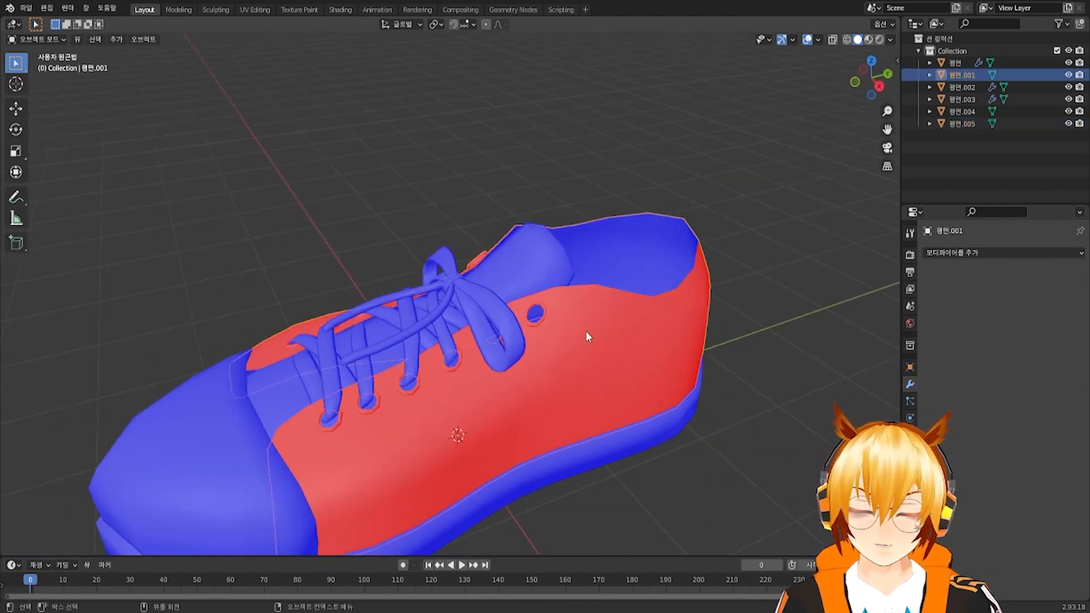
{"action": "scroll", "coordinate": [600, 306], "scroll_direction": "up", "scroll_amount": 2}
{"action": "middle_click_drag", "start_coordinate": [600, 305], "coordinate": [607, 328]}
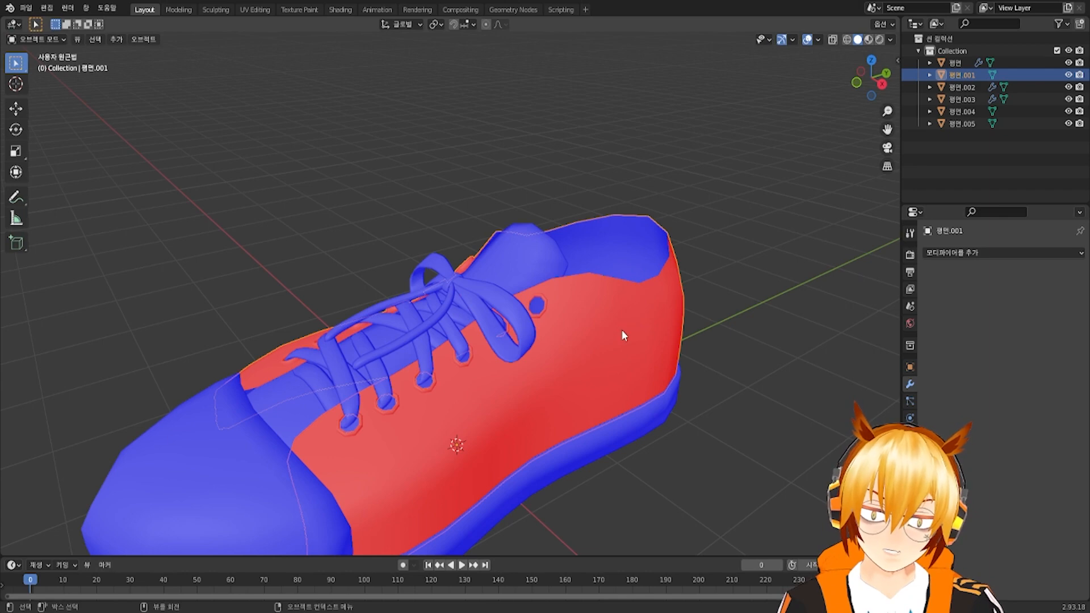
{"action": "scroll", "coordinate": [644, 322], "scroll_direction": "down", "scroll_amount": 1}
{"action": "middle_click_drag", "start_coordinate": [634, 361], "coordinate": [619, 361]}
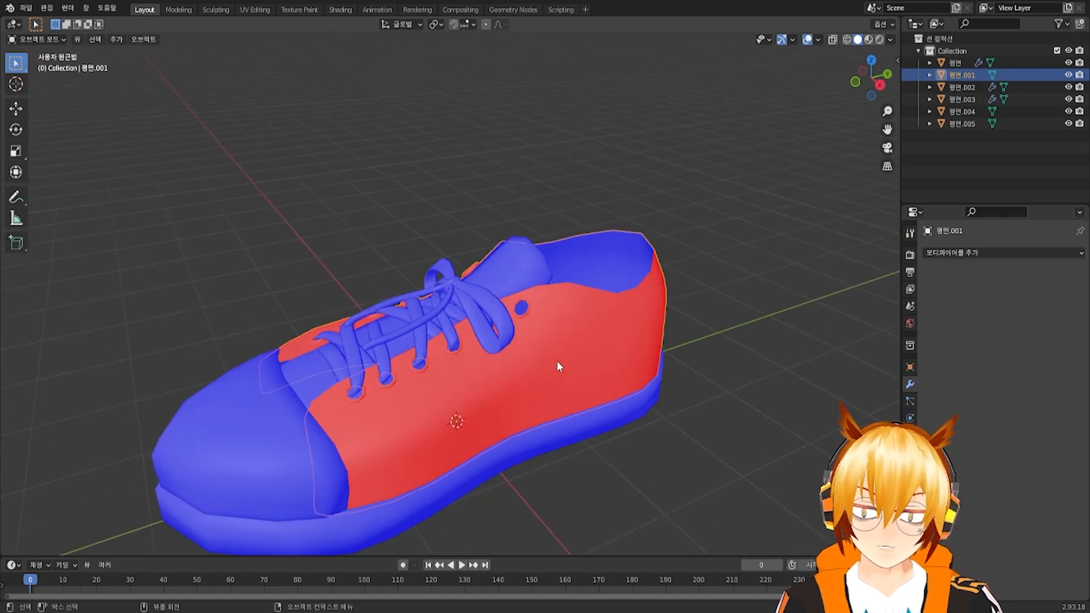
{"action": "scroll", "coordinate": [454, 375], "scroll_direction": "up", "scroll_amount": 2}
{"action": "scroll", "coordinate": [329, 406], "scroll_direction": "down", "scroll_amount": 2}
{"action": "middle_click_drag", "start_coordinate": [323, 413], "coordinate": [309, 245]}
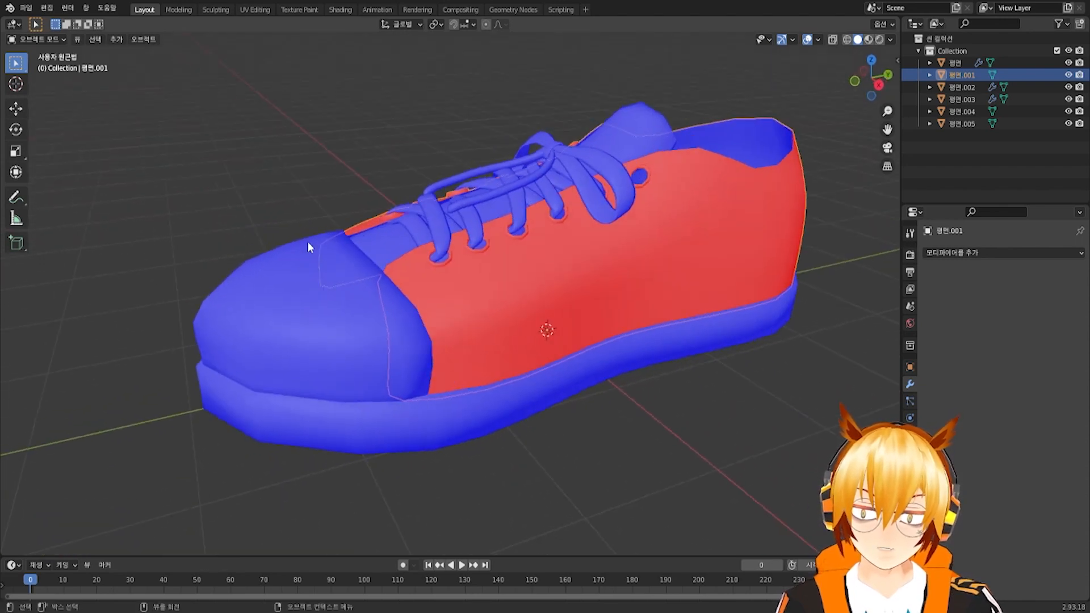
{"action": "middle_click_drag", "start_coordinate": [318, 292], "coordinate": [412, 299]}
Select the entire mesh of the shoe upper in Edit Mode and flip its normals
{"action": "key", "text": "Tab"}
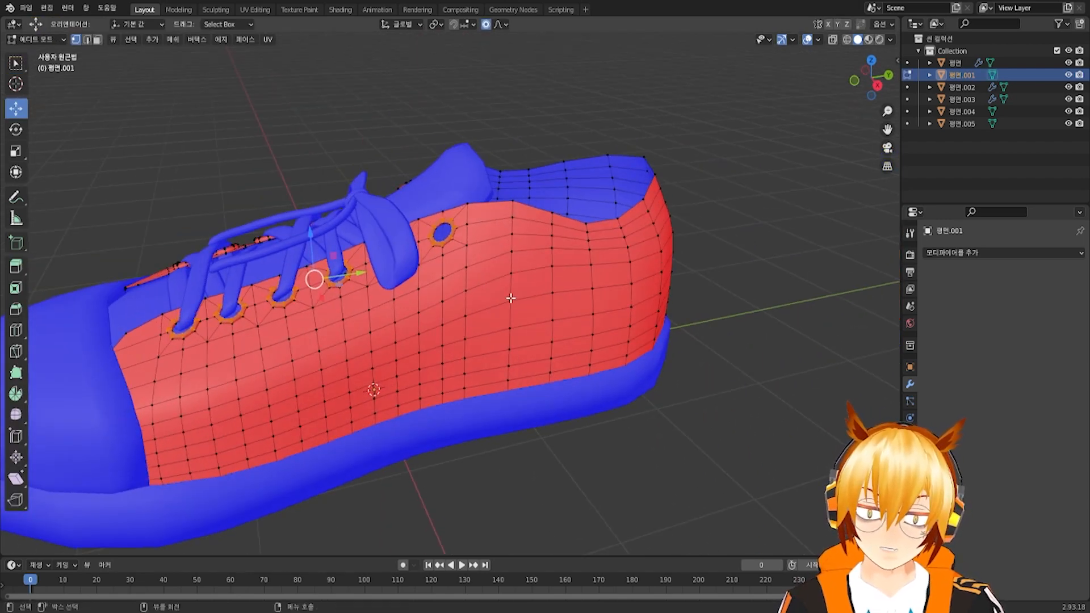
{"action": "key", "text": "a"}
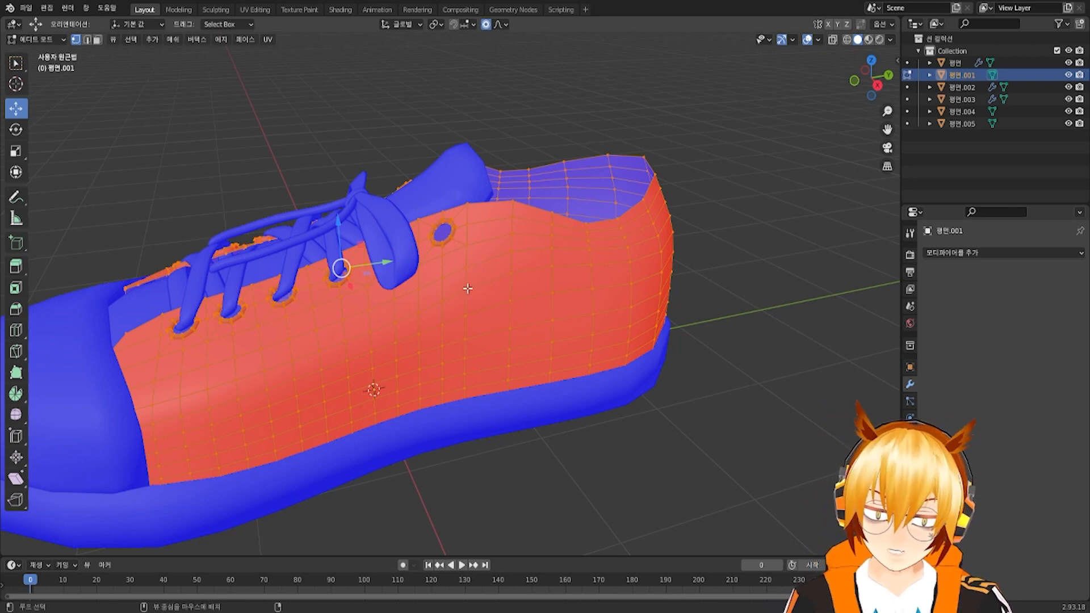
{"action": "key", "text": "alt+n"}
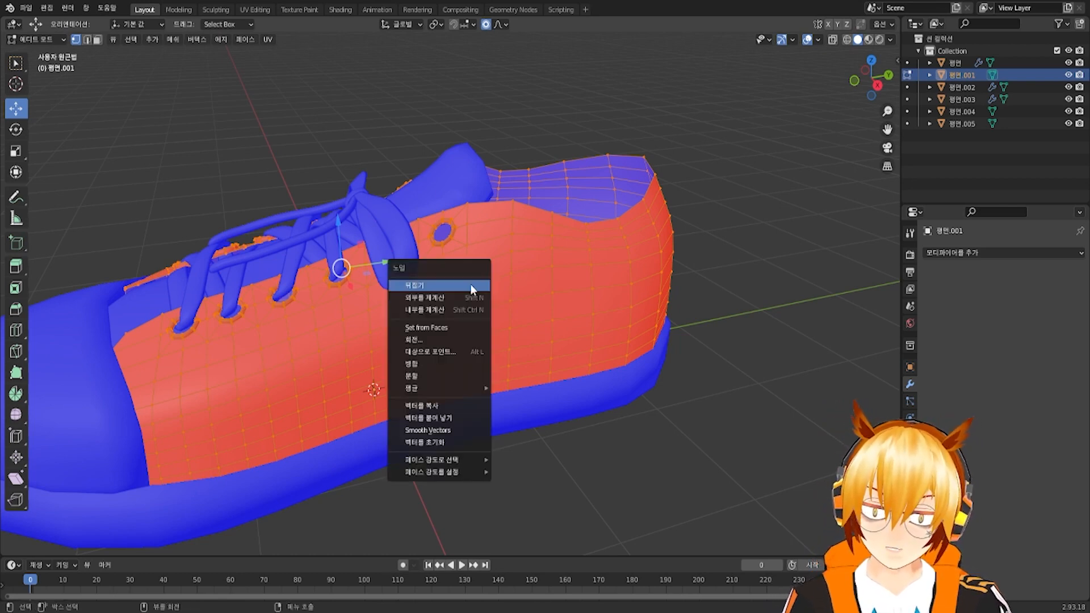
{"action": "left_click", "coordinate": [470, 286]}
{"action": "middle_click_drag", "start_coordinate": [470, 290], "coordinate": [149, 90]}
Return to Object Mode, turn off the Face Orientation overlay and deselect the shoe upper
{"action": "left_click", "coordinate": [34, 40]}
{"action": "left_click", "coordinate": [33, 52]}
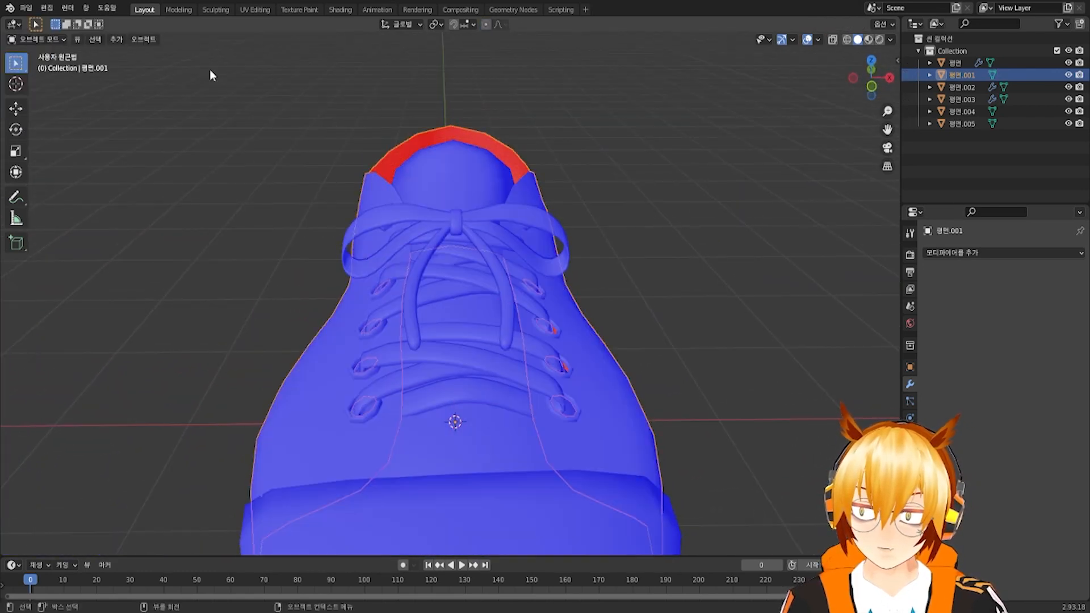
{"action": "left_click", "coordinate": [821, 39]}
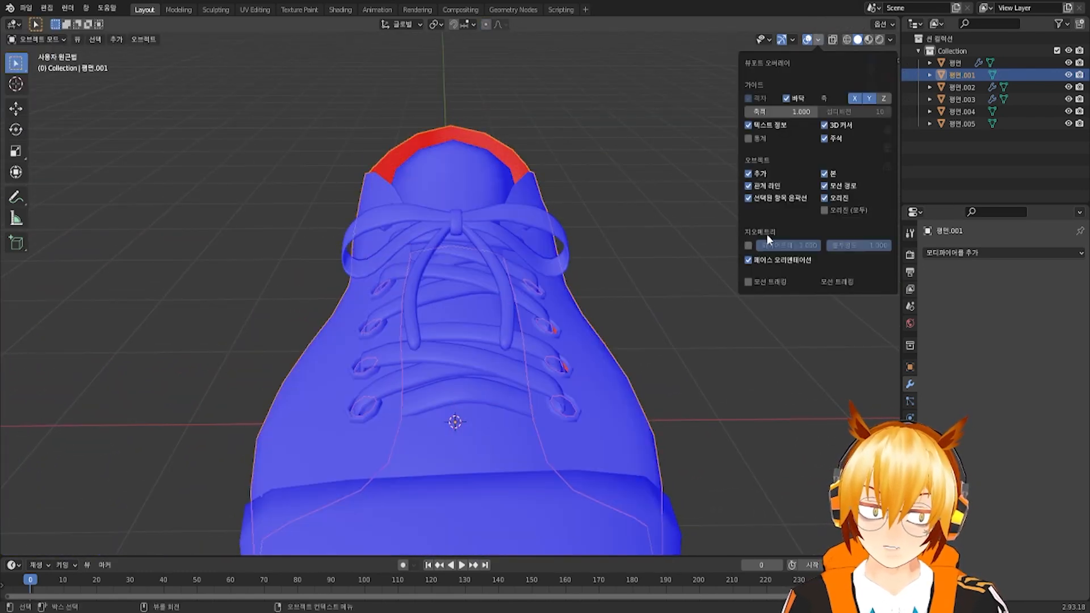
{"action": "left_click", "coordinate": [748, 262]}
{"action": "middle_click_drag", "start_coordinate": [605, 289], "coordinate": [671, 296]}
{"action": "scroll", "coordinate": [436, 275], "scroll_direction": "up", "scroll_amount": 4}
{"action": "left_click", "coordinate": [671, 296]}
Select the toe cap and apply its Subdivision and Solidify modifiers
{"action": "scroll", "coordinate": [671, 295], "scroll_direction": "down", "scroll_amount": 5}
{"action": "left_click", "coordinate": [458, 370]}
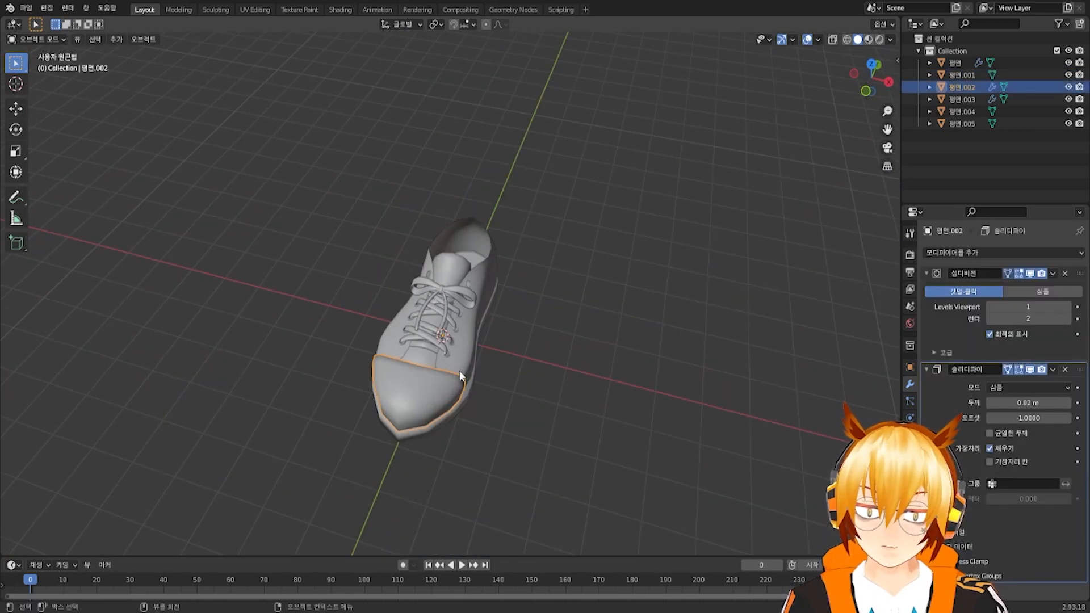
{"action": "middle_click_drag", "start_coordinate": [459, 370], "coordinate": [636, 392]}
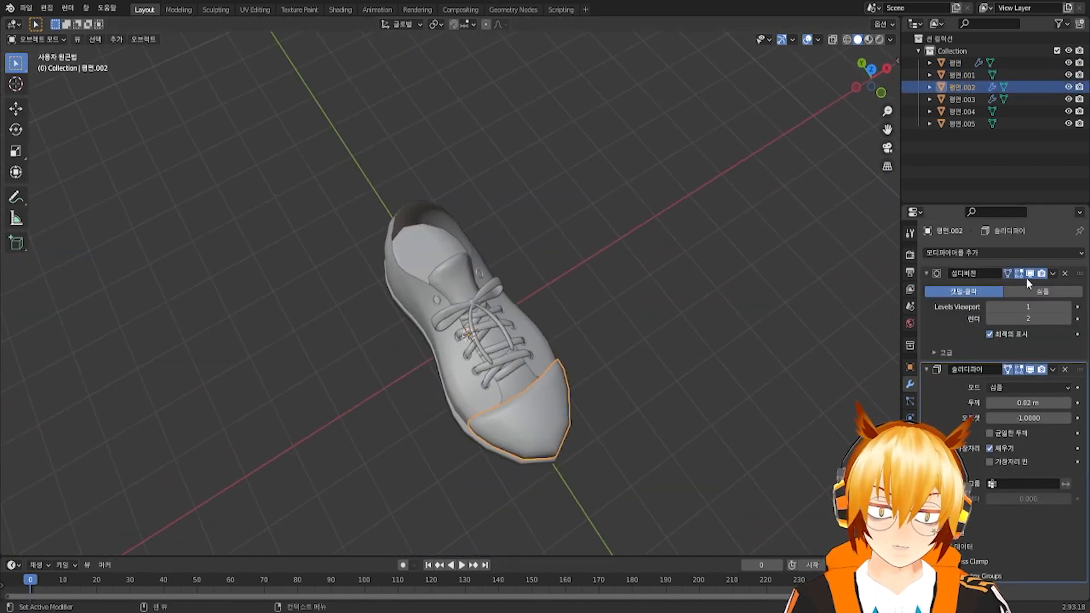
{"action": "left_click", "coordinate": [1052, 273]}
{"action": "left_click", "coordinate": [1047, 288]}
{"action": "left_click", "coordinate": [1053, 273]}
{"action": "left_click", "coordinate": [1047, 287]}
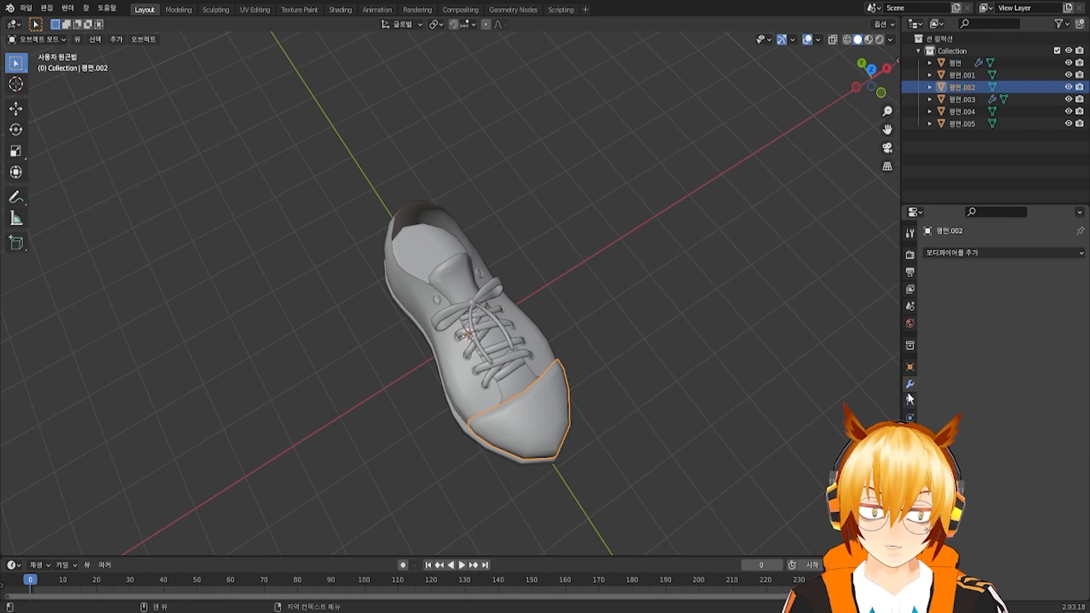
Select the shoe tongue and apply its Subdivision and Solidify modifiers, then check the toe cap's modifier stack
{"action": "middle_click_drag", "start_coordinate": [795, 374], "coordinate": [670, 356]}
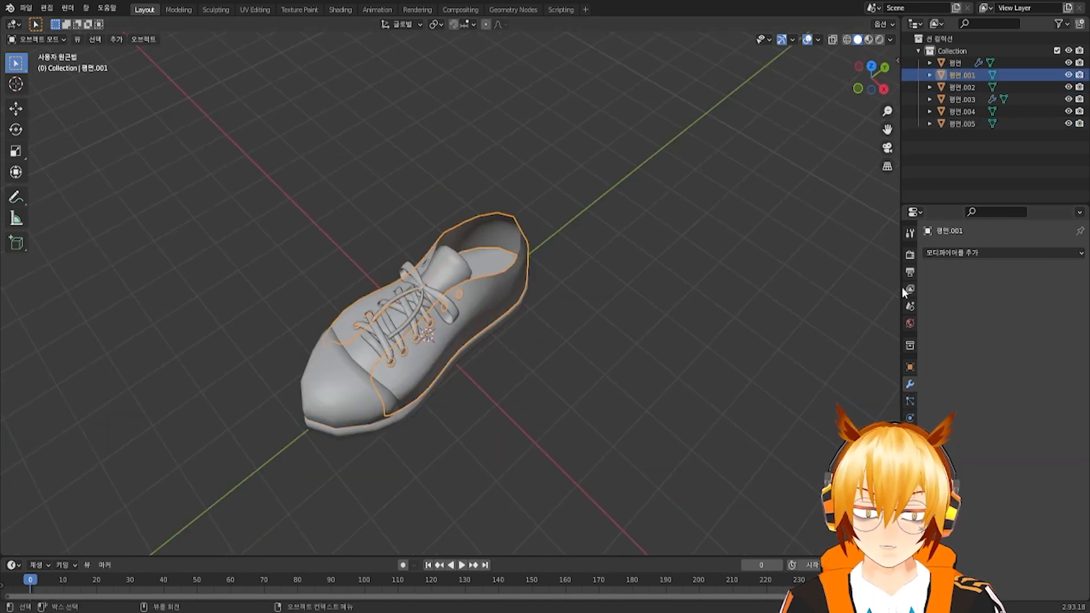
{"action": "middle_click_drag", "start_coordinate": [569, 306], "coordinate": [636, 282]}
{"action": "left_click", "coordinate": [441, 246]}
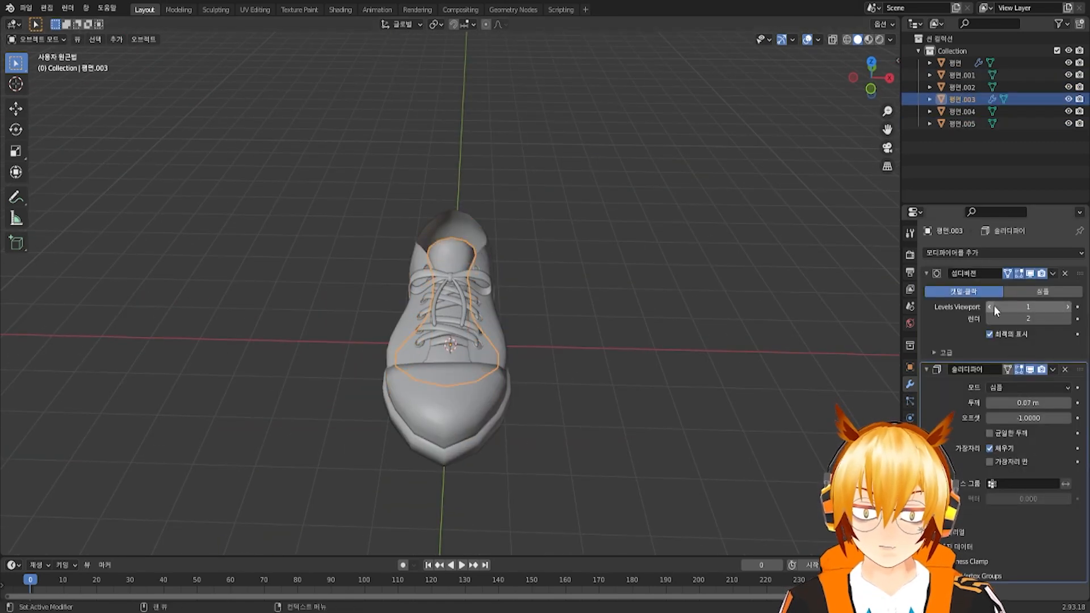
{"action": "left_click", "coordinate": [1053, 275]}
{"action": "left_click", "coordinate": [1052, 285]}
{"action": "left_click", "coordinate": [1052, 275]}
{"action": "left_click", "coordinate": [1052, 284]}
{"action": "left_click", "coordinate": [399, 370]}
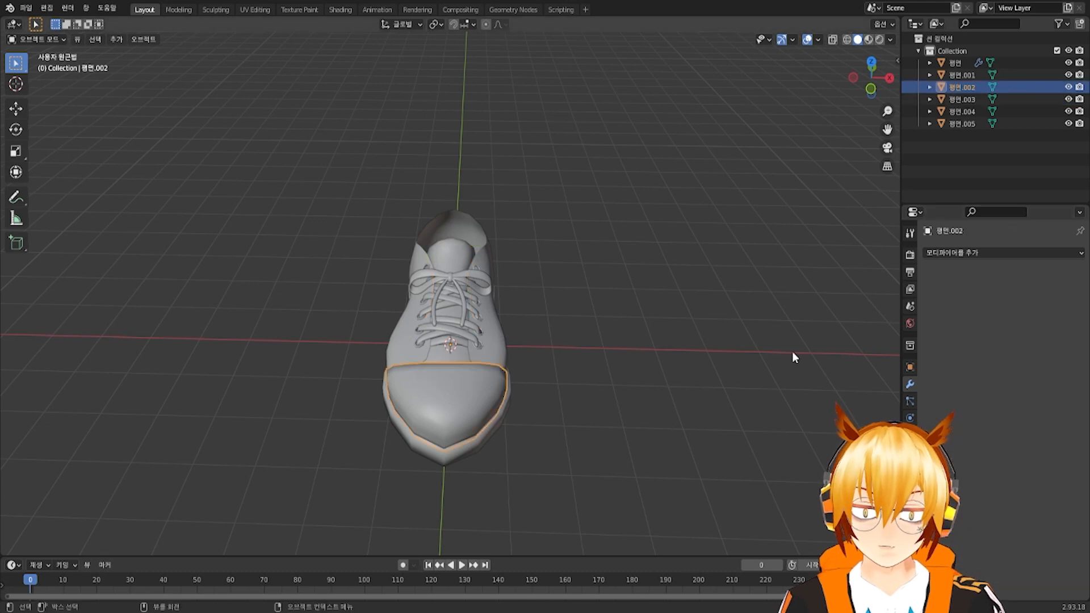
Apply the sole's Subdivision and Solidify modifiers, undoing and repeating the last application, and deselect the sole
{"action": "middle_click_drag", "start_coordinate": [848, 292], "coordinate": [456, 329]}
{"action": "left_click", "coordinate": [456, 329]}
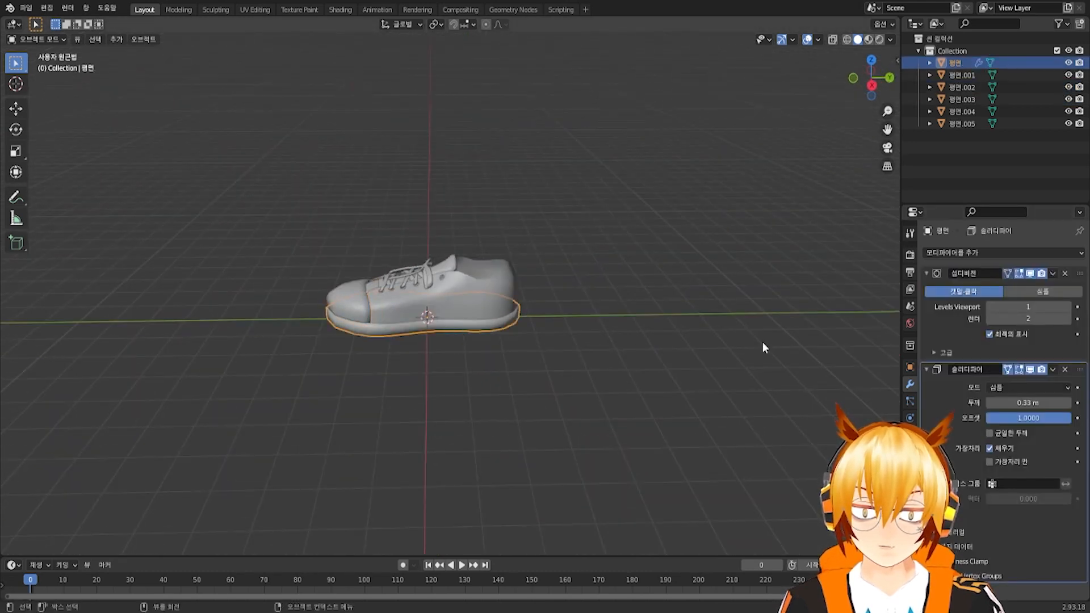
{"action": "left_click", "coordinate": [1052, 273]}
{"action": "left_click", "coordinate": [1052, 285]}
{"action": "left_click", "coordinate": [1052, 273]}
{"action": "left_click", "coordinate": [1052, 285]}
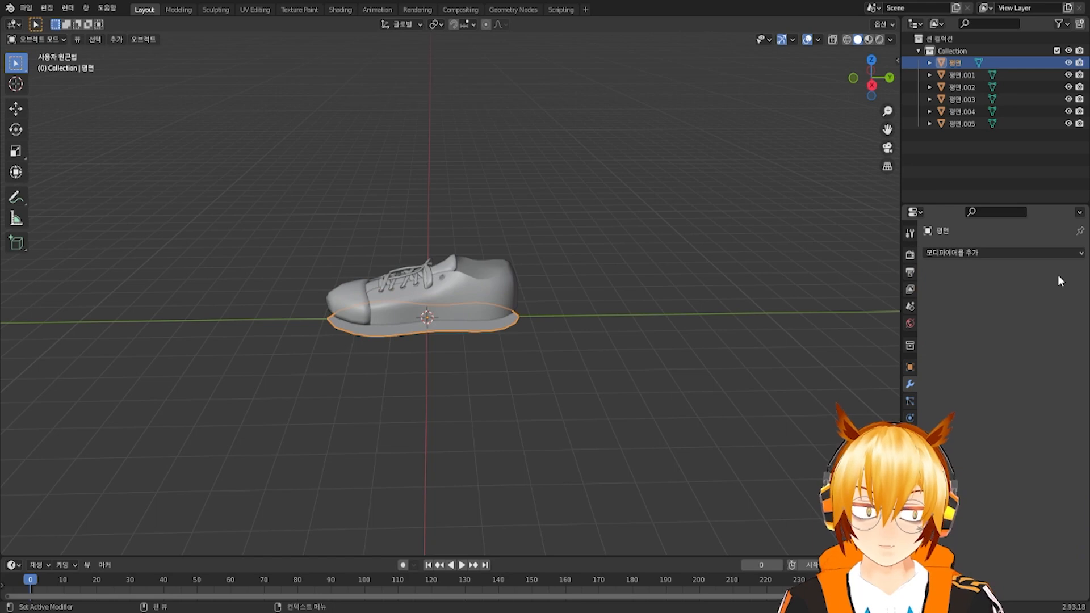
{"action": "key", "text": "ctrl+z"}
{"action": "left_click", "coordinate": [1053, 275]}
{"action": "left_click", "coordinate": [1044, 284]}
{"action": "middle_click_drag", "start_coordinate": [529, 331], "coordinate": [465, 324]}
{"action": "left_click", "coordinate": [588, 372]}
Look closely at the lacing beneath the bow and open the laces mesh in Edit Mode
{"action": "scroll", "coordinate": [465, 324], "scroll_direction": "up", "scroll_amount": 6}
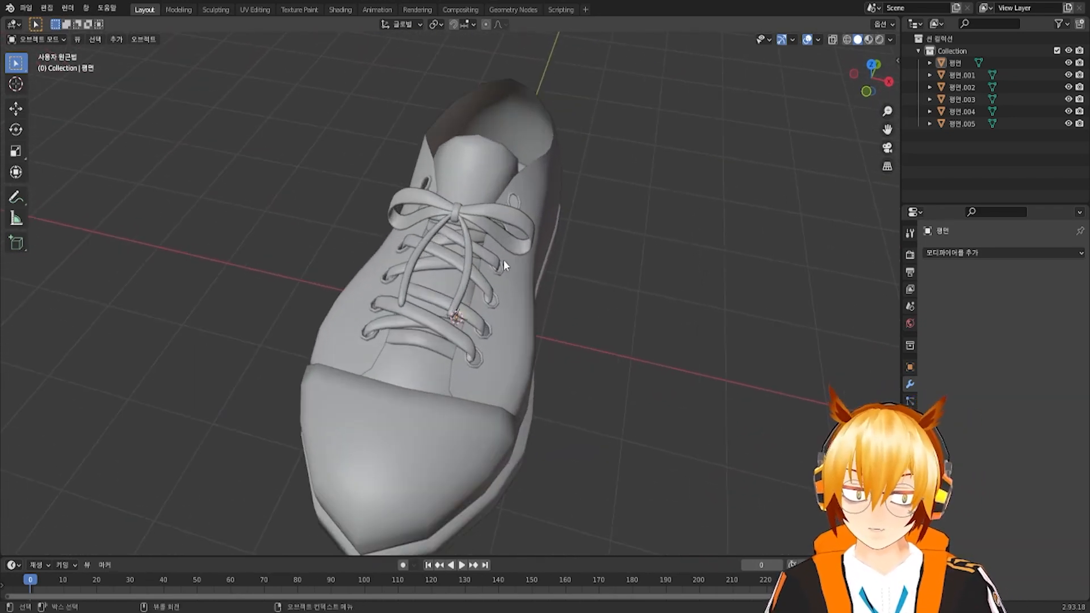
{"action": "middle_click_drag", "start_coordinate": [503, 266], "coordinate": [510, 310]}
{"action": "scroll", "coordinate": [499, 341], "scroll_direction": "up", "scroll_amount": 3}
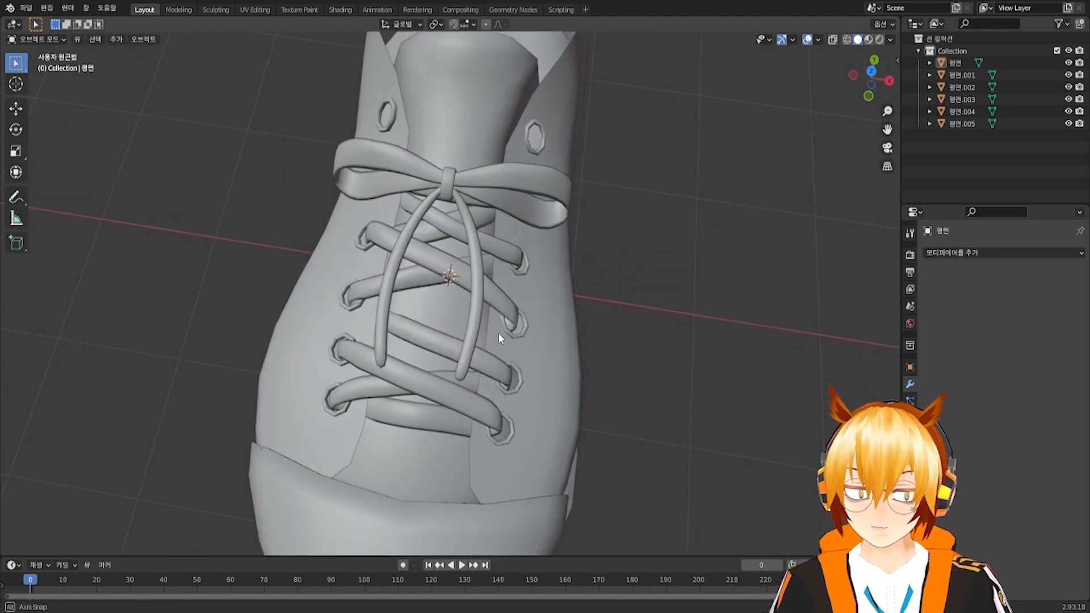
{"action": "middle_click_drag", "start_coordinate": [486, 346], "coordinate": [381, 335]}
{"action": "left_click", "coordinate": [415, 342]}
{"action": "key", "text": "Tab"}
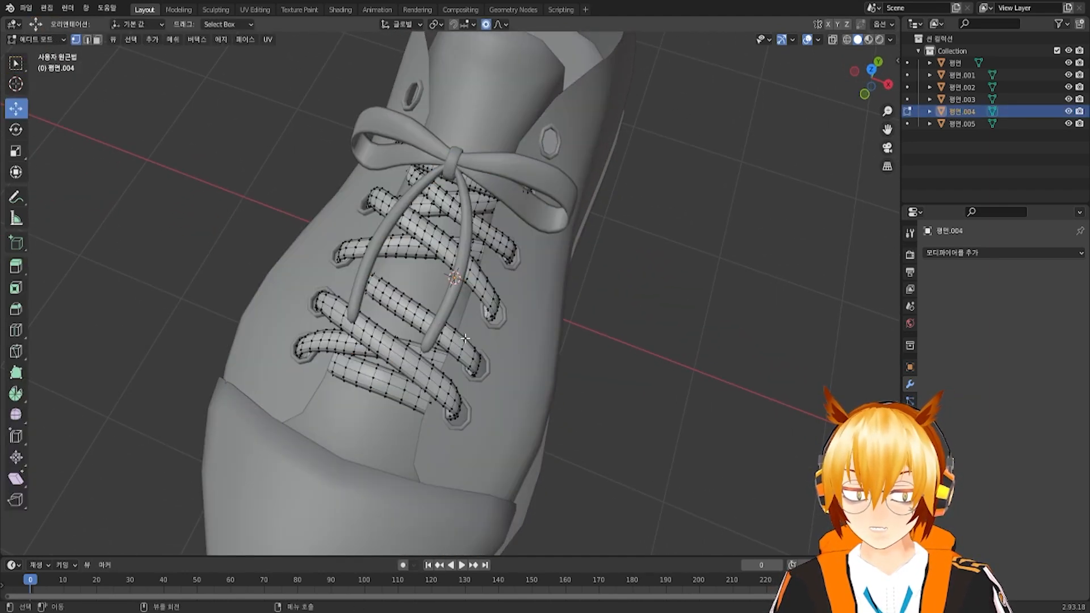
Select a cross-section of the hidden lower strand mid-lacing using X-ray and raise it about 0.037 m along Z with proportional size of about 0.51
{"action": "middle_click_drag", "start_coordinate": [465, 339], "coordinate": [442, 323]}
{"action": "left_click", "coordinate": [832, 40]}
{"action": "scroll", "coordinate": [376, 271], "scroll_direction": "up", "scroll_amount": 3}
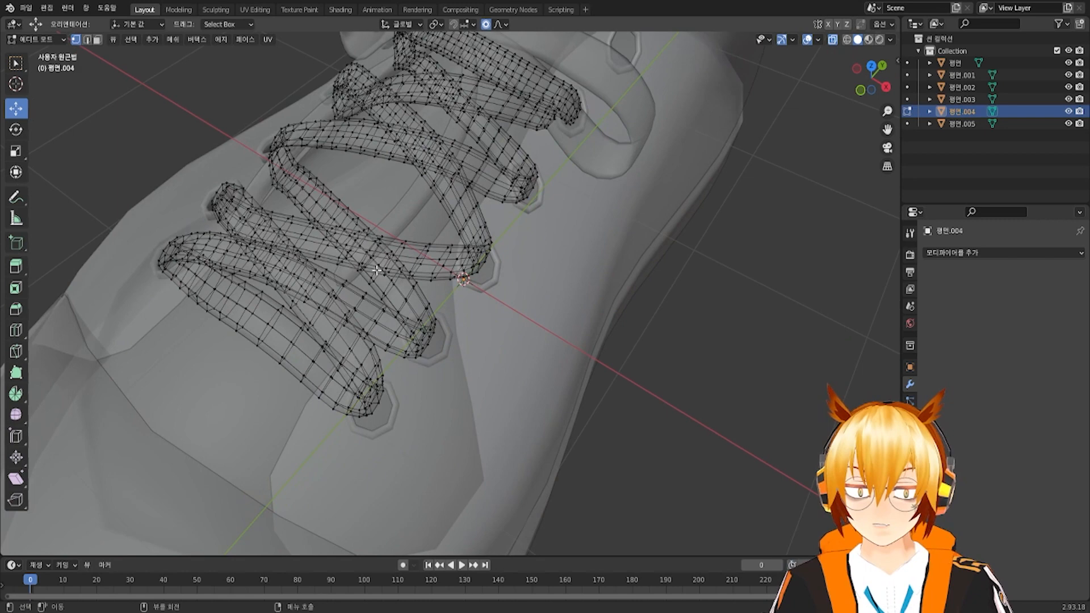
{"action": "left_click", "coordinate": [348, 247], "text": "alt"}
{"action": "left_click", "coordinate": [347, 249], "text": "alt"}
{"action": "middle_click_drag", "start_coordinate": [345, 259], "coordinate": [351, 229]}
{"action": "left_click", "coordinate": [832, 40]}
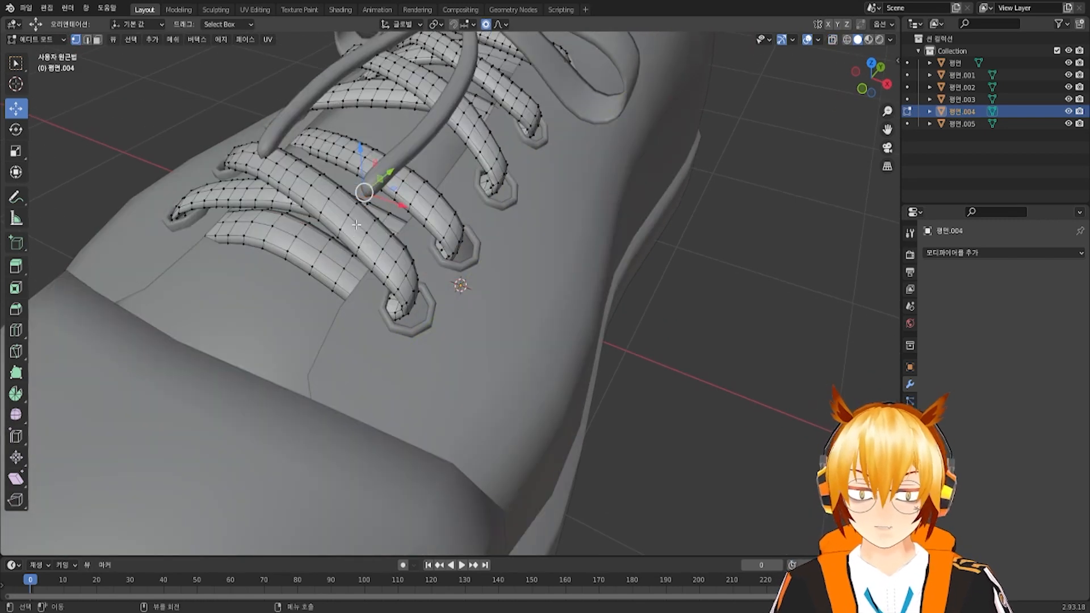
{"action": "left_click_drag", "start_coordinate": [364, 173], "coordinate": [360, 127]}
{"action": "scroll", "coordinate": [363, 129], "scroll_direction": "down", "scroll_amount": 7}
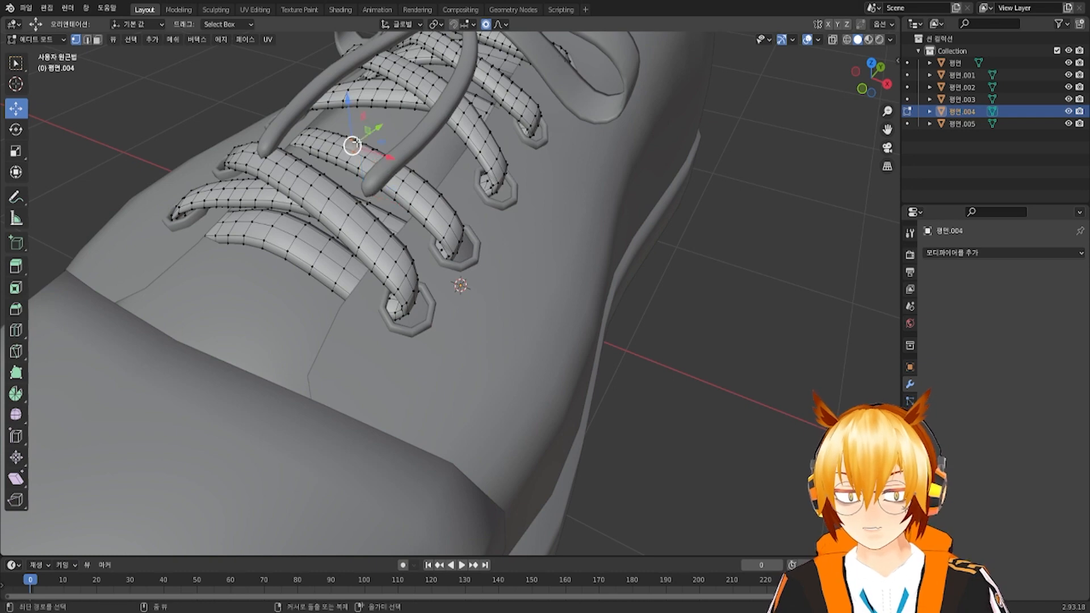
{"action": "left_click_drag", "start_coordinate": [360, 168], "coordinate": [359, 122]}
{"action": "scroll", "coordinate": [360, 131], "scroll_direction": "up", "scroll_amount": 5}
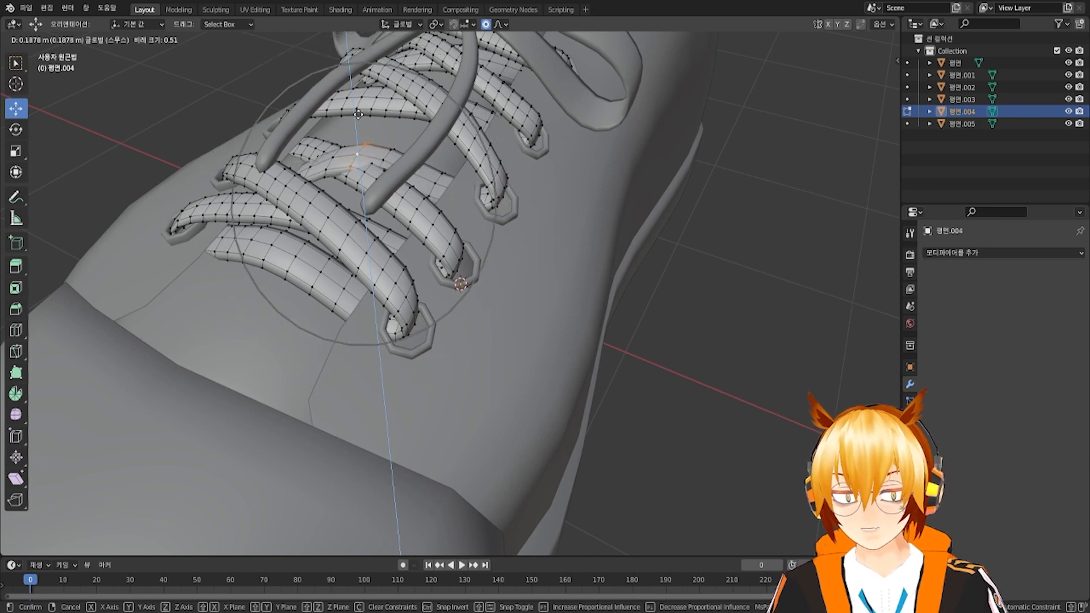
{"action": "left_click_drag", "start_coordinate": [358, 115], "coordinate": [359, 156]}
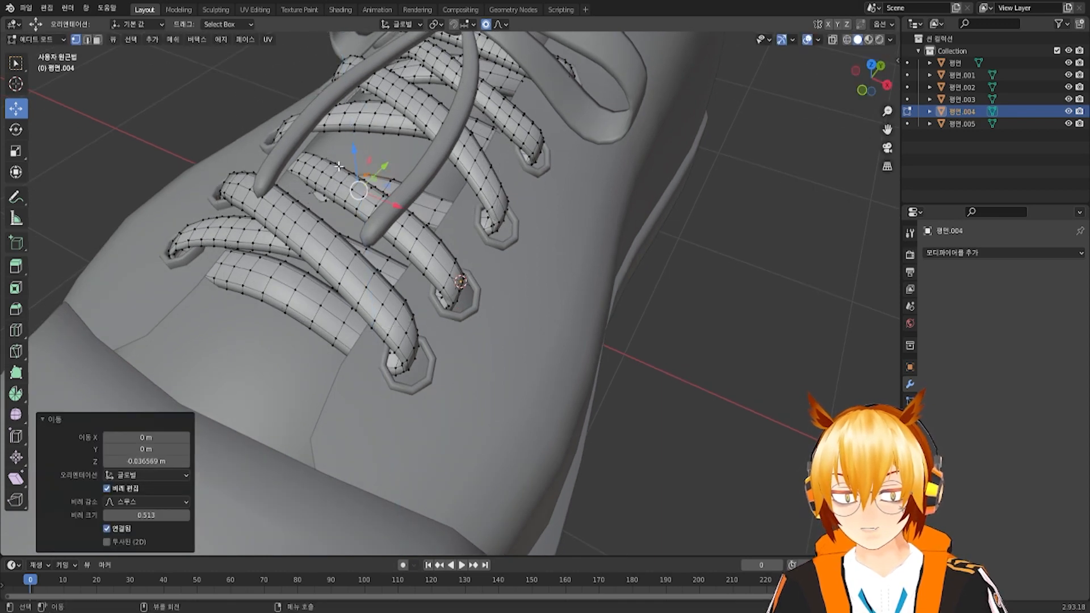
Select a neighbouring cross-section of that lower strand using X-ray and raise it about 0.09 m along Z with proportional size of about 0.32
{"action": "left_click", "coordinate": [310, 196], "text": "alt"}
{"action": "middle_click_drag", "start_coordinate": [311, 198], "coordinate": [327, 200]}
{"action": "left_click", "coordinate": [833, 40]}
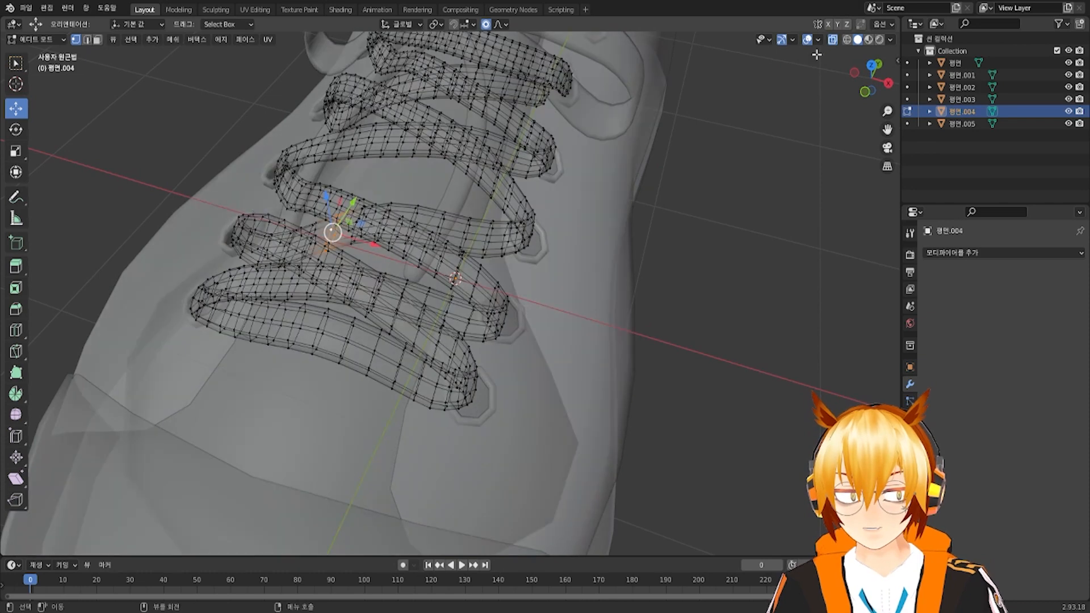
{"action": "middle_click_drag", "start_coordinate": [306, 258], "coordinate": [321, 260]}
{"action": "left_click", "coordinate": [336, 258], "text": "alt"}
{"action": "left_click", "coordinate": [339, 246]}
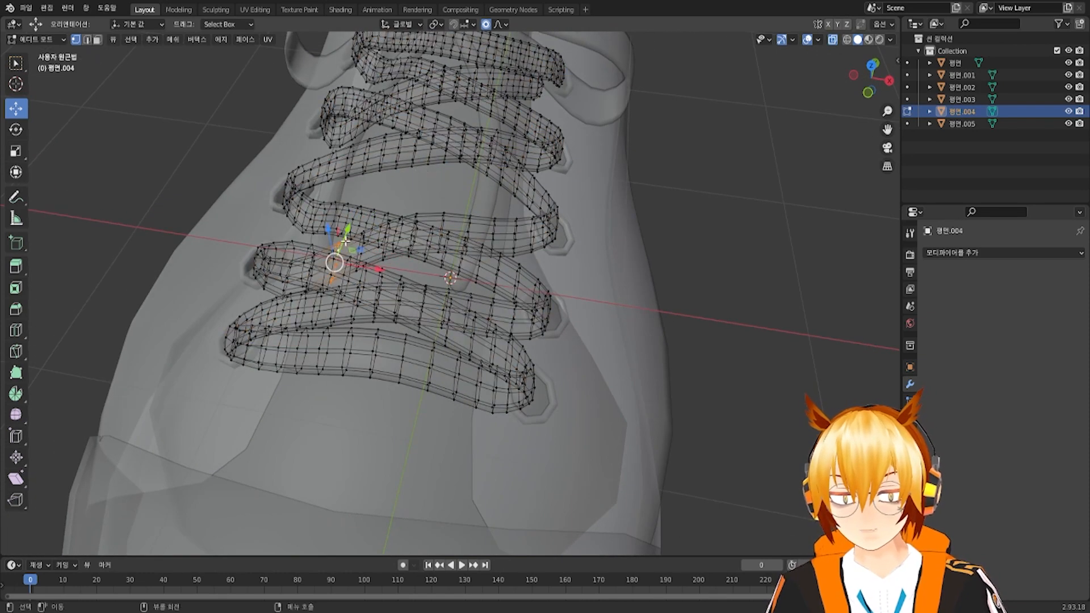
{"action": "key", "text": "g"}
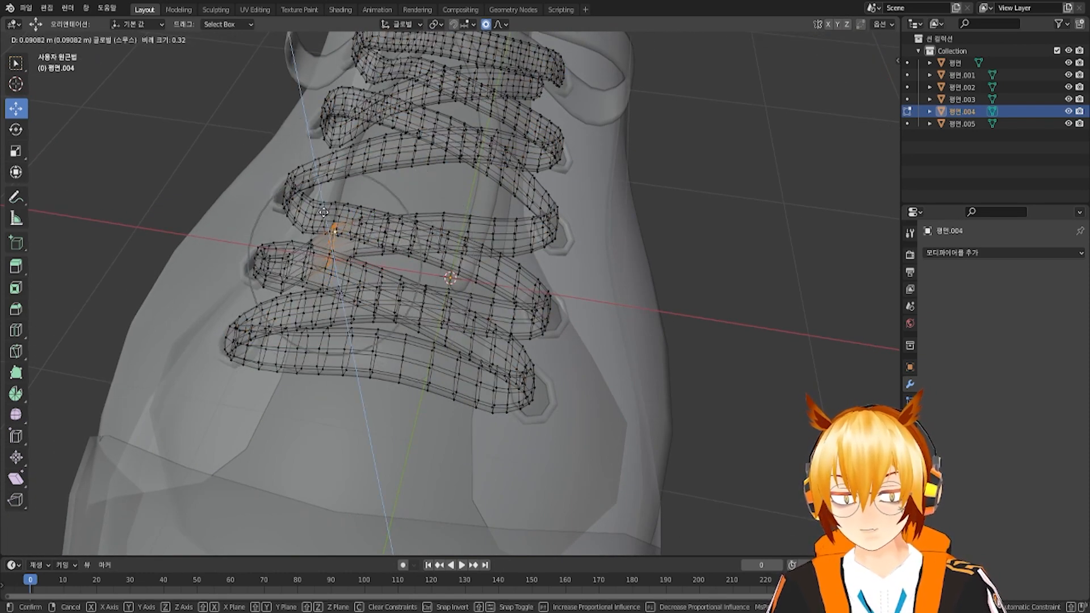
{"action": "left_click", "coordinate": [324, 212]}
{"action": "left_click", "coordinate": [830, 42]}
{"action": "middle_click_drag", "start_coordinate": [533, 245], "coordinate": [445, 263]}
{"action": "key", "text": "ctrl+z"}
{"action": "key", "text": "ctrl+z"}
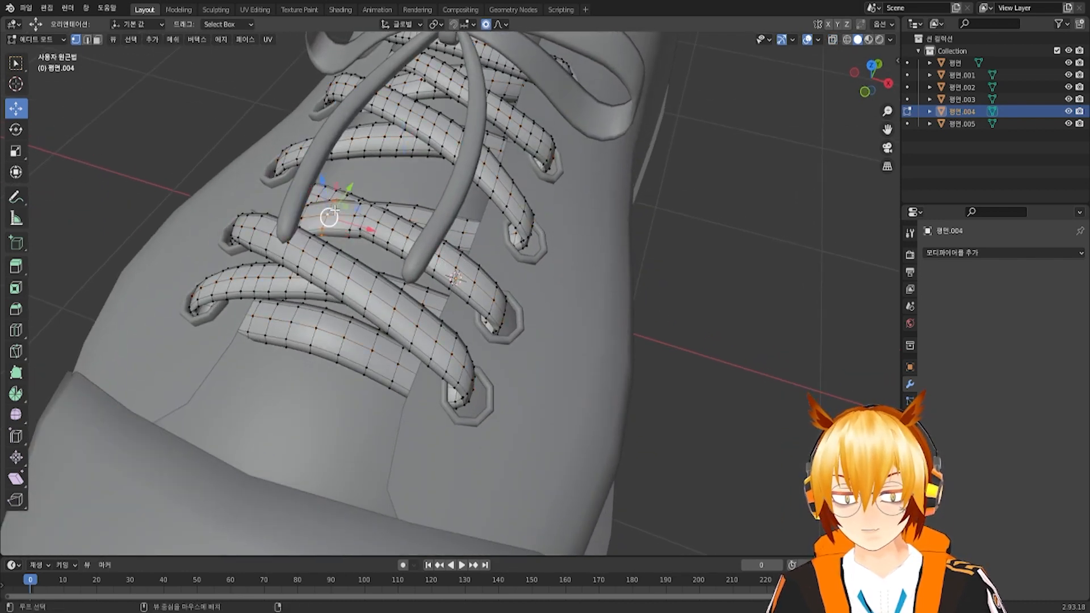
Lower the selected strand cross-section about 0.047 m along Z with proportional size of about 0.26
{"action": "left_click_drag", "start_coordinate": [333, 192], "coordinate": [325, 192]}
{"action": "scroll", "coordinate": [326, 194], "scroll_direction": "down", "scroll_amount": 1}
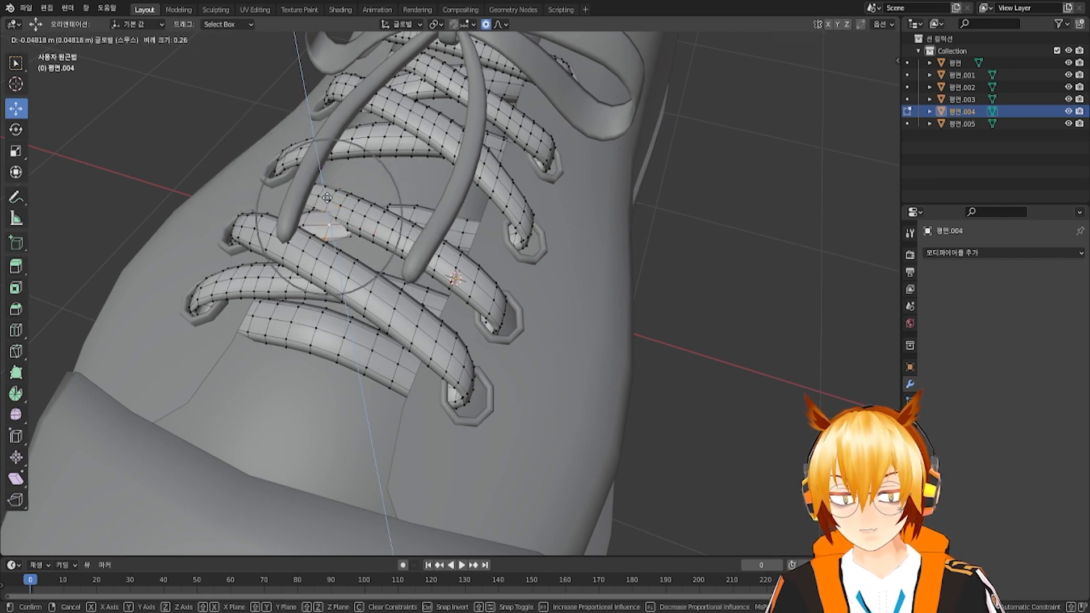
{"action": "left_click_drag", "start_coordinate": [329, 196], "coordinate": [329, 196]}
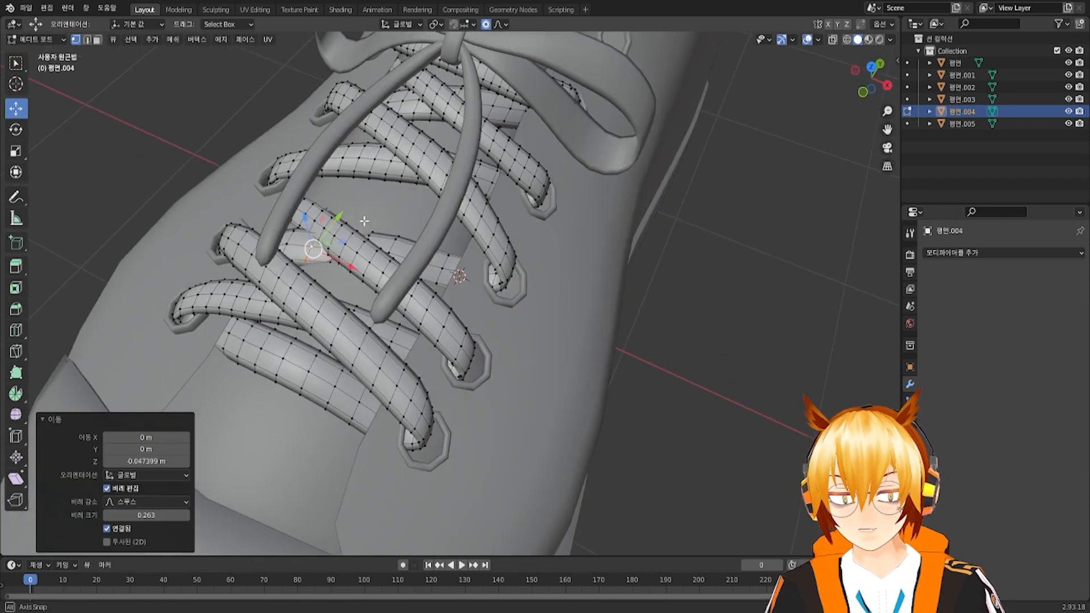
Try to raise a cross-section of the upper crossing strand along Z
{"action": "scroll", "coordinate": [347, 245], "scroll_direction": "up", "scroll_amount": 6}
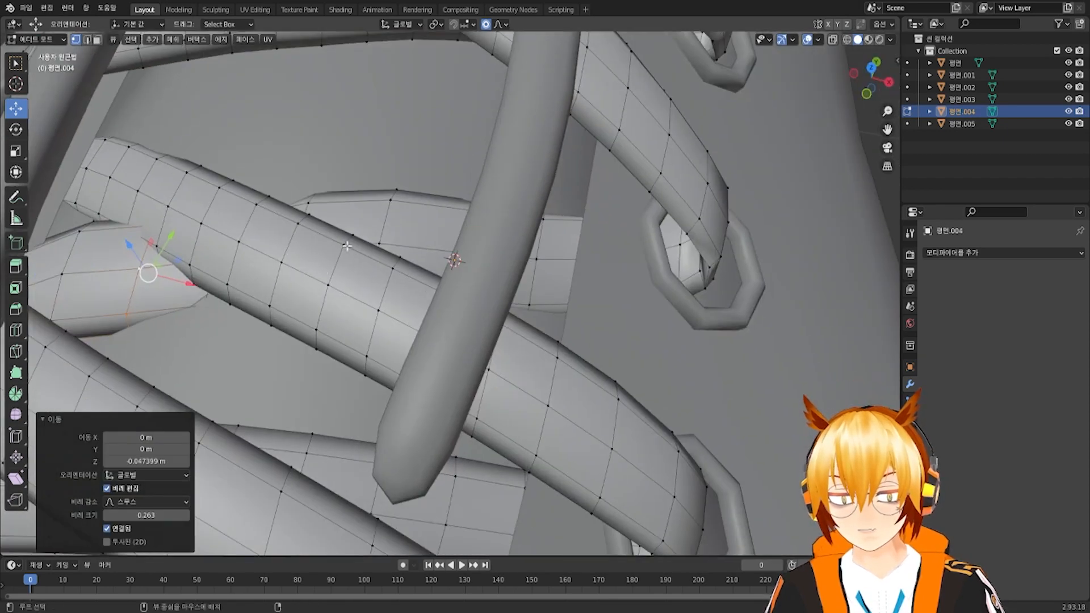
{"action": "left_click", "coordinate": [315, 217], "text": "alt"}
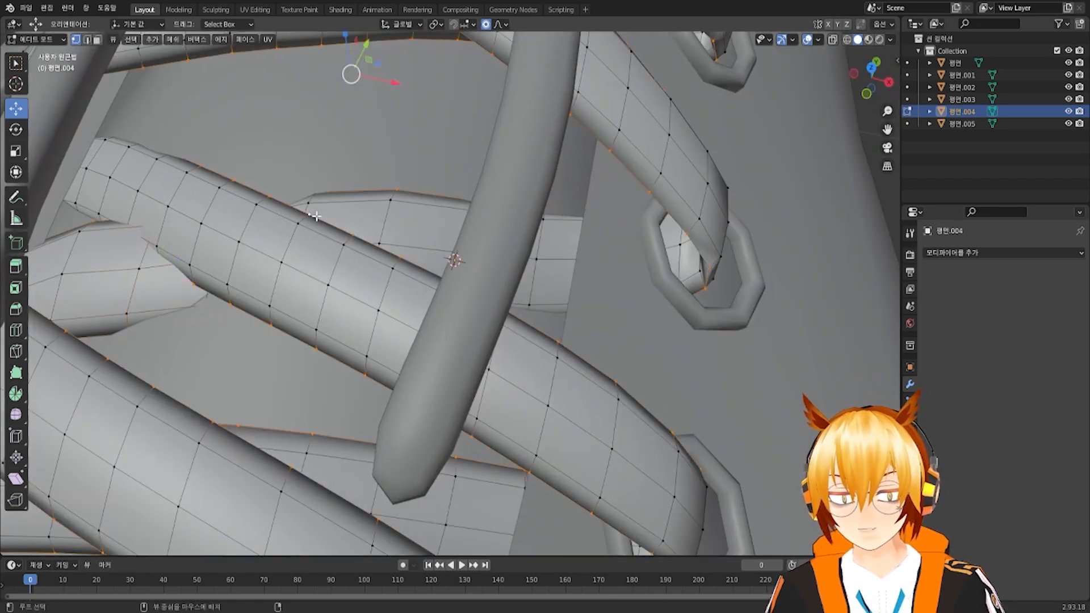
{"action": "left_click", "coordinate": [292, 236], "text": "alt"}
{"action": "middle_click_drag", "start_coordinate": [292, 236], "coordinate": [301, 206]}
{"action": "scroll", "coordinate": [315, 148], "scroll_direction": "down", "scroll_amount": 2}
{"action": "middle_click_drag", "start_coordinate": [315, 148], "coordinate": [323, 184], "text": "shift"}
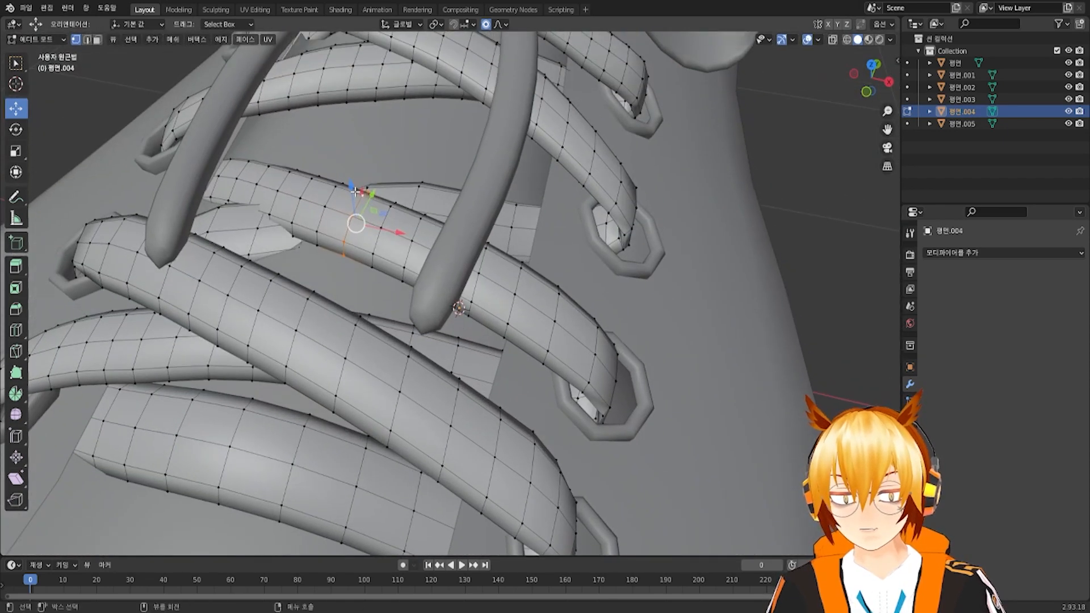
{"action": "left_click_drag", "start_coordinate": [355, 192], "coordinate": [339, 165]}
{"action": "key", "text": "ctrl+z"}
Select a cross-section of the lower strand under the crossing and raise it about 0.023 m along Z with proportional size of about 0.22
{"action": "scroll", "coordinate": [339, 166], "scroll_direction": "down", "scroll_amount": 4}
{"action": "middle_click_drag", "start_coordinate": [340, 170], "coordinate": [353, 149]}
{"action": "left_click", "coordinate": [329, 193], "text": "alt"}
{"action": "left_click_drag", "start_coordinate": [330, 153], "coordinate": [327, 140]}
{"action": "scroll", "coordinate": [329, 148], "scroll_direction": "up", "scroll_amount": 11}
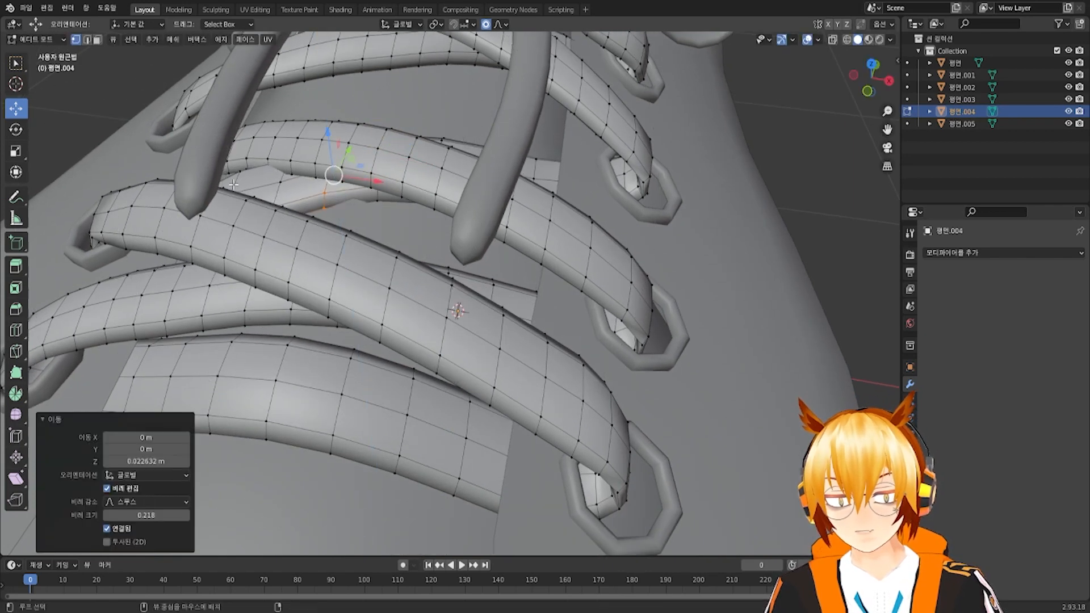
Lower the strand cross-section behind the bow's tail about 0.018 m along Z with proportional size of about 0.22, and return to Object Mode
{"action": "left_click", "coordinate": [233, 184], "text": "alt"}
{"action": "left_click_drag", "start_coordinate": [227, 172], "coordinate": [228, 166]}
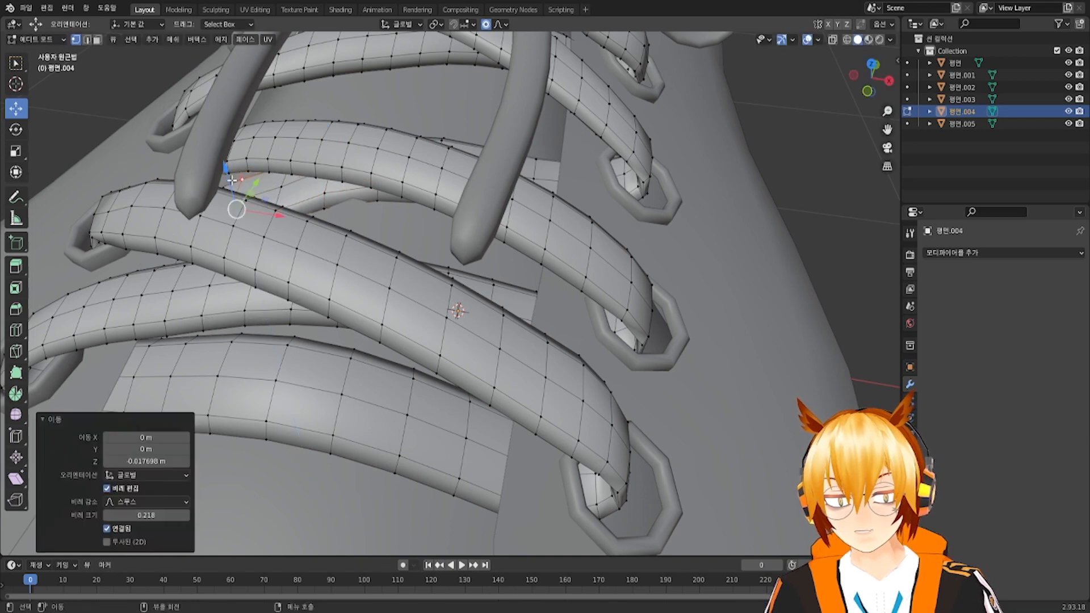
{"action": "scroll", "coordinate": [432, 244], "scroll_direction": "down", "scroll_amount": 8}
{"action": "left_click", "coordinate": [56, 40]}
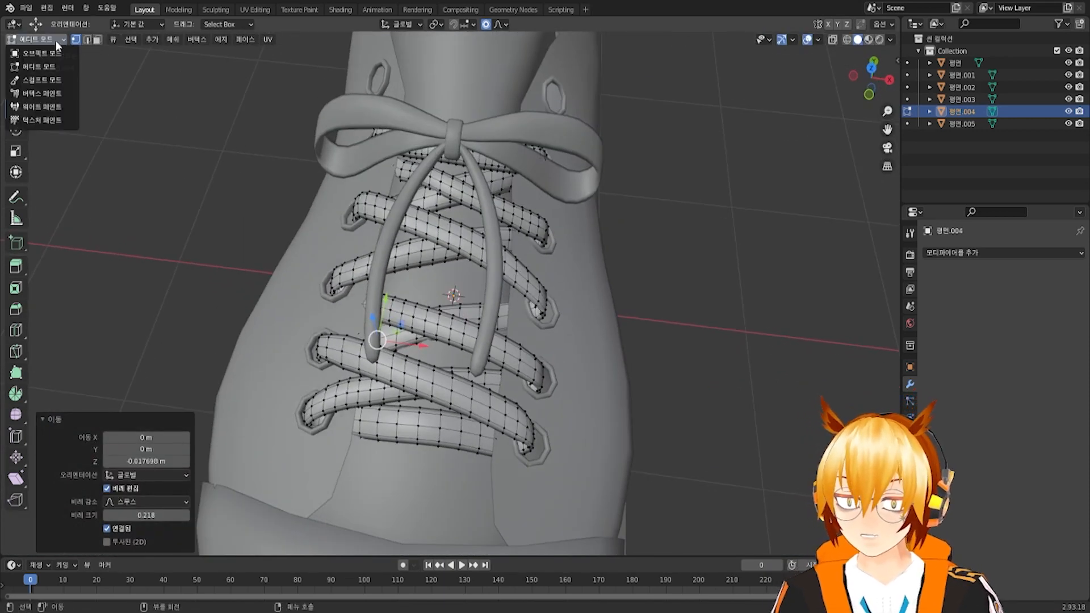
{"action": "left_click", "coordinate": [34, 53]}
{"action": "left_click", "coordinate": [615, 247]}
Open the toe cap in Edit Mode and move its front tip vertex along the Y axis
{"action": "scroll", "coordinate": [686, 261], "scroll_direction": "down", "scroll_amount": 4}
{"action": "middle_click_drag", "start_coordinate": [684, 291], "coordinate": [497, 314]}
{"action": "left_click", "coordinate": [461, 426]}
{"action": "key", "text": "Tab"}
{"action": "scroll", "coordinate": [463, 432], "scroll_direction": "up", "scroll_amount": 1}
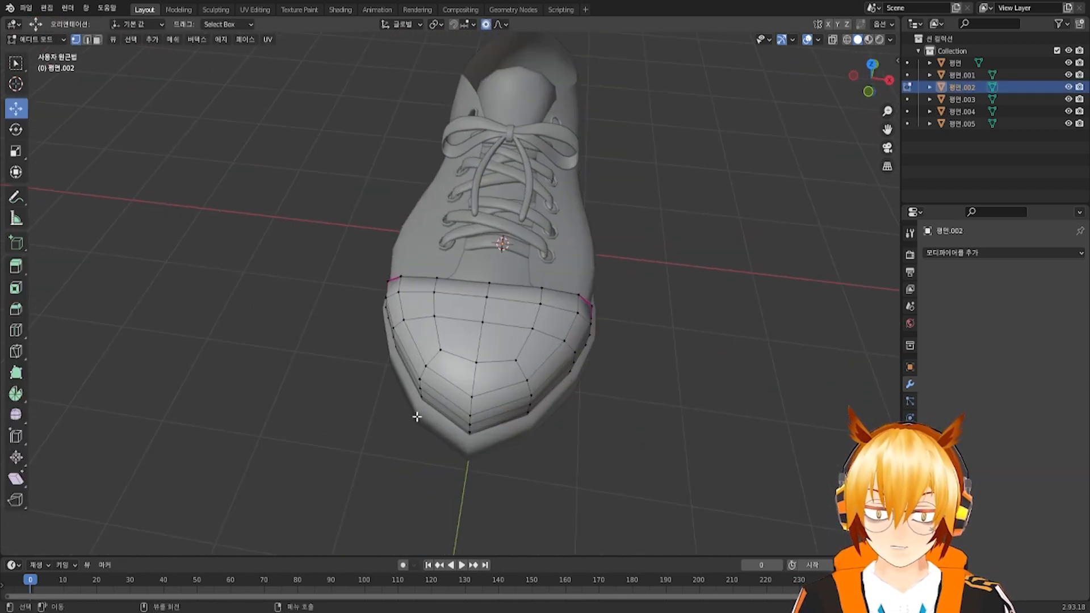
{"action": "left_click", "coordinate": [469, 434]}
{"action": "middle_click_drag", "start_coordinate": [469, 435], "coordinate": [457, 395]}
{"action": "key", "text": "g"}
{"action": "key", "text": "y"}
{"action": "left_click", "coordinate": [406, 397]}
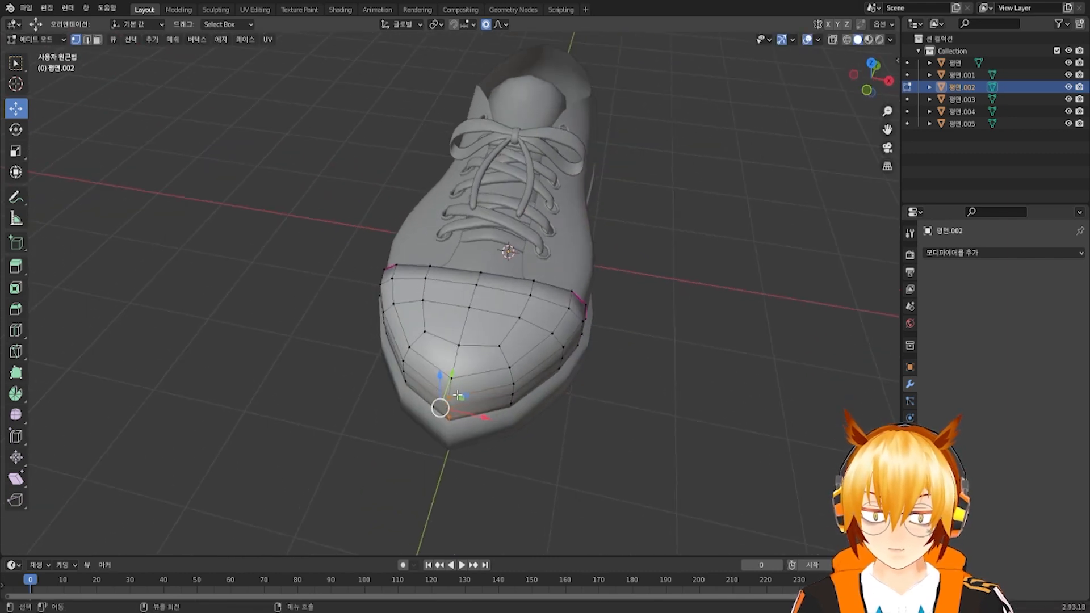
Turn on X-ray, select the vertices at the toe cap's front tip and move them along Y to blunt the point
{"action": "left_click", "coordinate": [832, 40]}
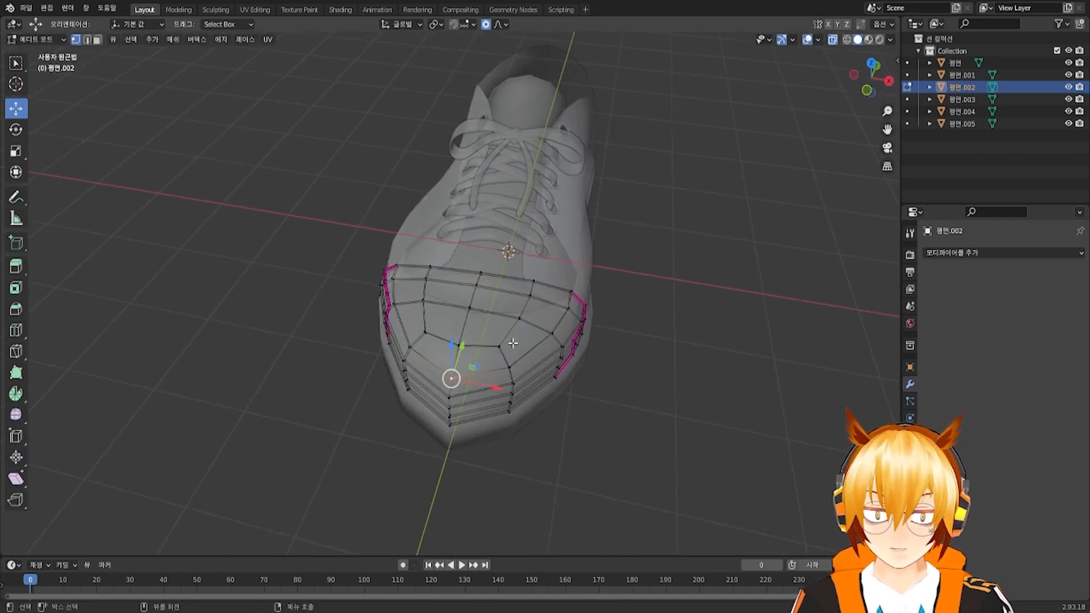
{"action": "left_click_drag", "start_coordinate": [459, 437], "coordinate": [458, 435]}
{"action": "middle_click_drag", "start_coordinate": [457, 435], "coordinate": [484, 432]}
{"action": "key", "text": "g"}
{"action": "key", "text": "y"}
{"action": "left_click", "coordinate": [489, 420]}
Deselect the toe cap's vertices, return to Object Mode, select the sole and turn off X-ray
{"action": "left_click", "coordinate": [176, 251]}
{"action": "left_click", "coordinate": [46, 34]}
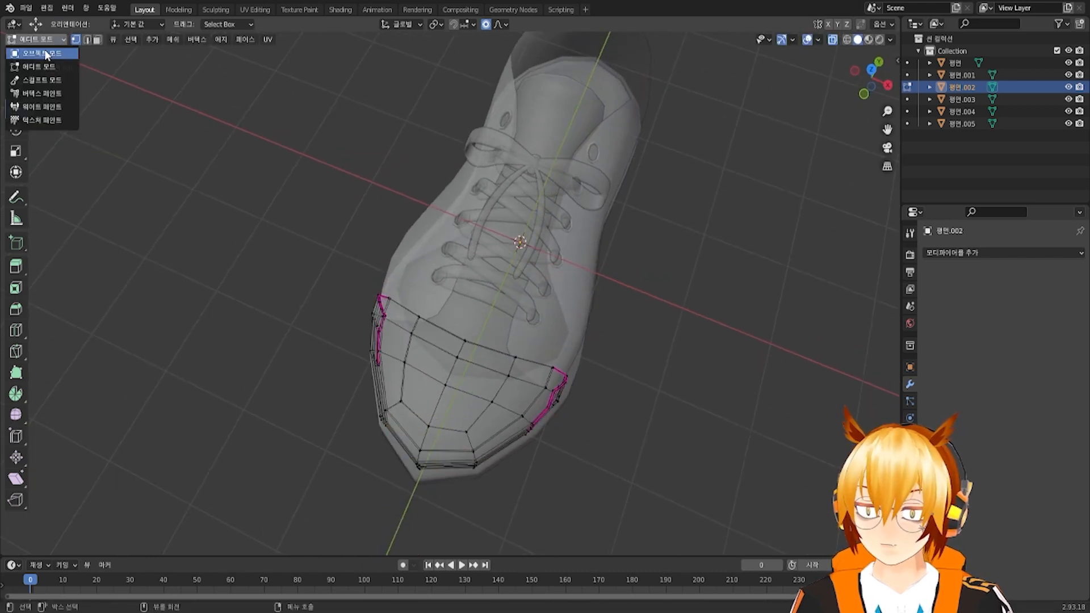
{"action": "left_click", "coordinate": [44, 50]}
{"action": "left_click", "coordinate": [476, 478]}
{"action": "left_click", "coordinate": [832, 39]}
Examine the whole shoe from several angles and check the shoe upper's mesh in Edit Mode before returning to Object Mode
{"action": "scroll", "coordinate": [655, 278], "scroll_direction": "down", "scroll_amount": 5}
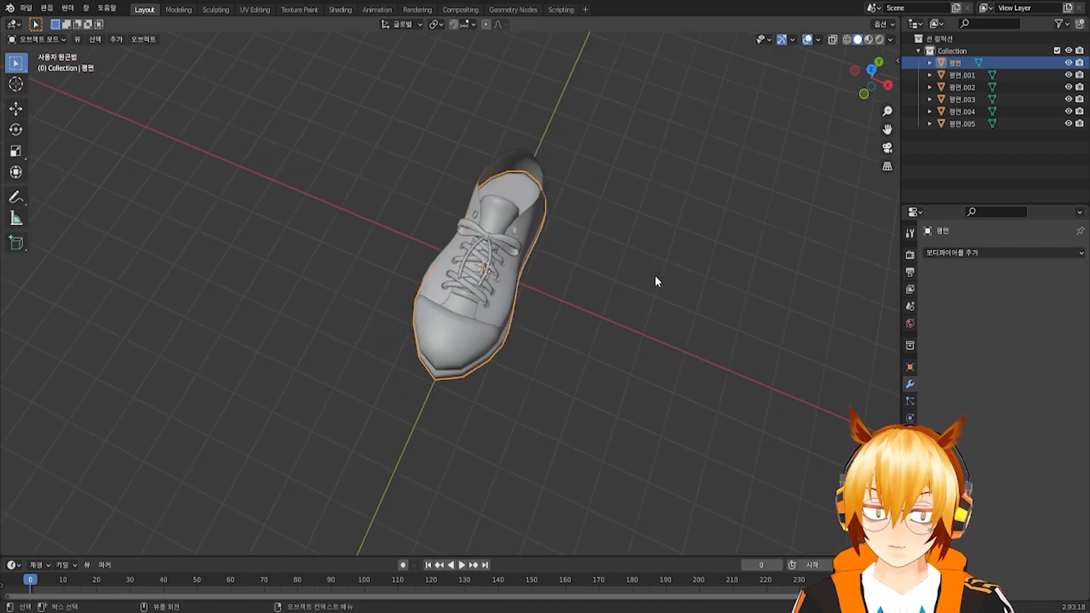
{"action": "middle_click_drag", "start_coordinate": [654, 278], "coordinate": [674, 308]}
{"action": "scroll", "coordinate": [535, 258], "scroll_direction": "up", "scroll_amount": 2}
{"action": "scroll", "coordinate": [586, 294], "scroll_direction": "up", "scroll_amount": 4}
{"action": "scroll", "coordinate": [559, 301], "scroll_direction": "up", "scroll_amount": 3}
{"action": "scroll", "coordinate": [541, 307], "scroll_direction": "down", "scroll_amount": 5}
{"action": "scroll", "coordinate": [534, 242], "scroll_direction": "up", "scroll_amount": 2}
{"action": "scroll", "coordinate": [641, 214], "scroll_direction": "down", "scroll_amount": 1}
{"action": "scroll", "coordinate": [570, 321], "scroll_direction": "up", "scroll_amount": 2}
{"action": "left_click", "coordinate": [641, 295]}
{"action": "key", "text": "Tab"}
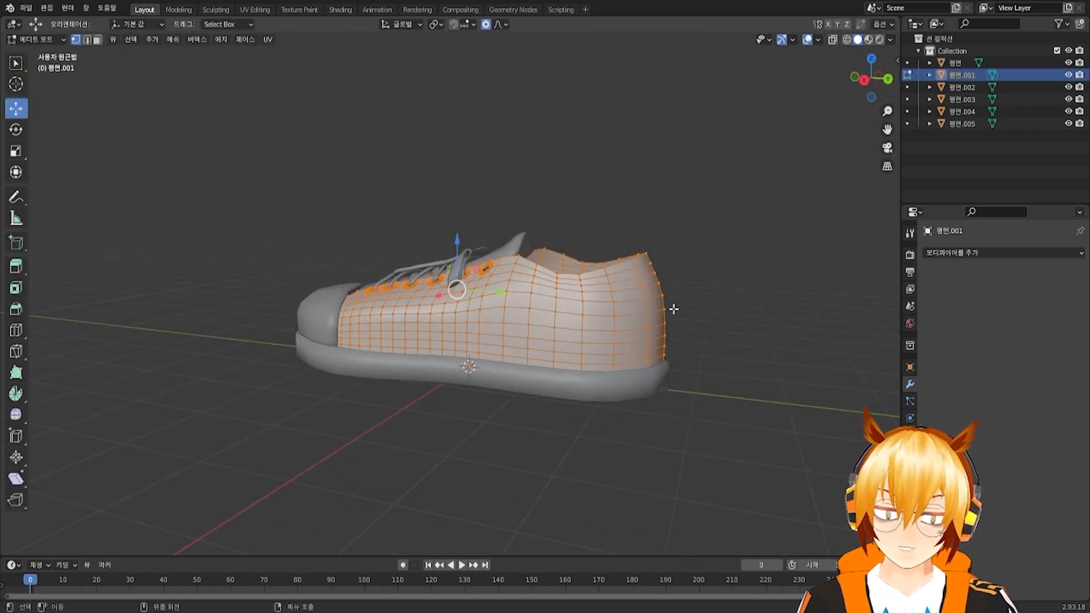
{"action": "left_click", "coordinate": [51, 41]}
{"action": "left_click", "coordinate": [52, 53]}
{"action": "middle_click_drag", "start_coordinate": [335, 238], "coordinate": [407, 319]}
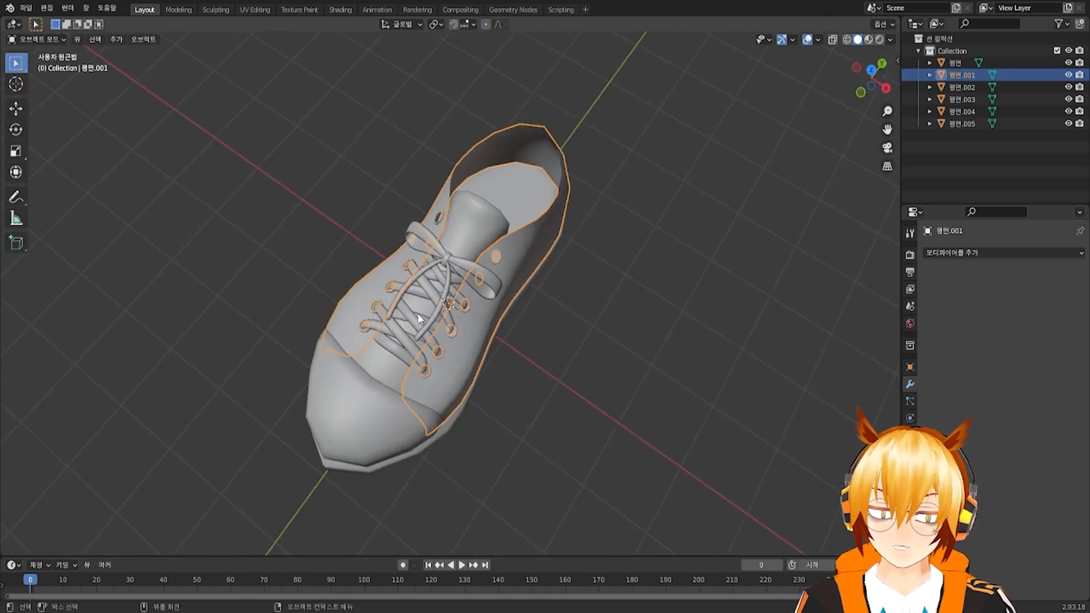
{"action": "middle_click_drag", "start_coordinate": [523, 323], "coordinate": [474, 290]}
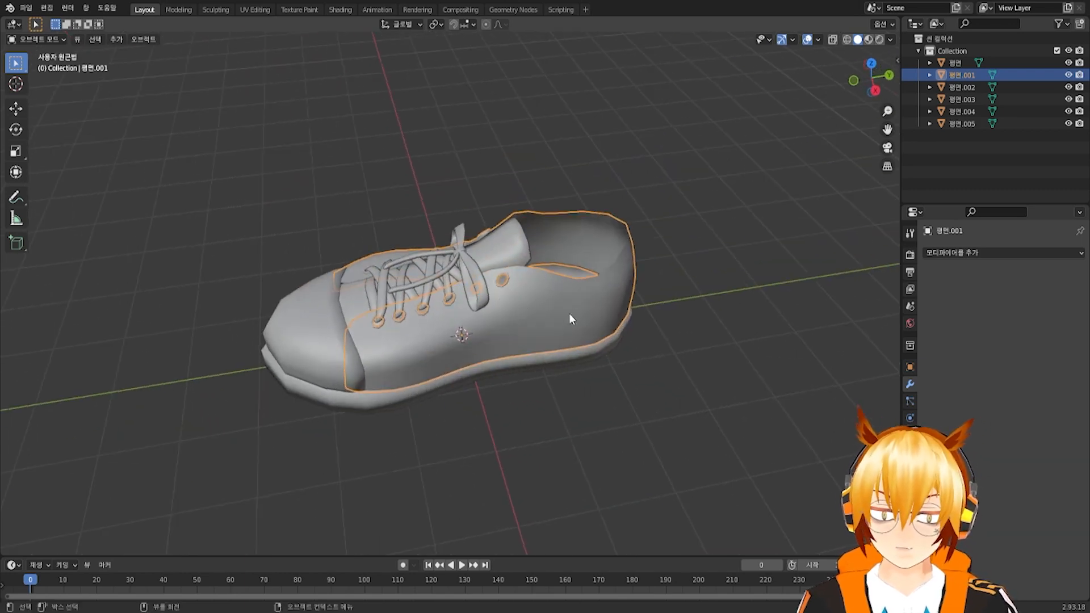